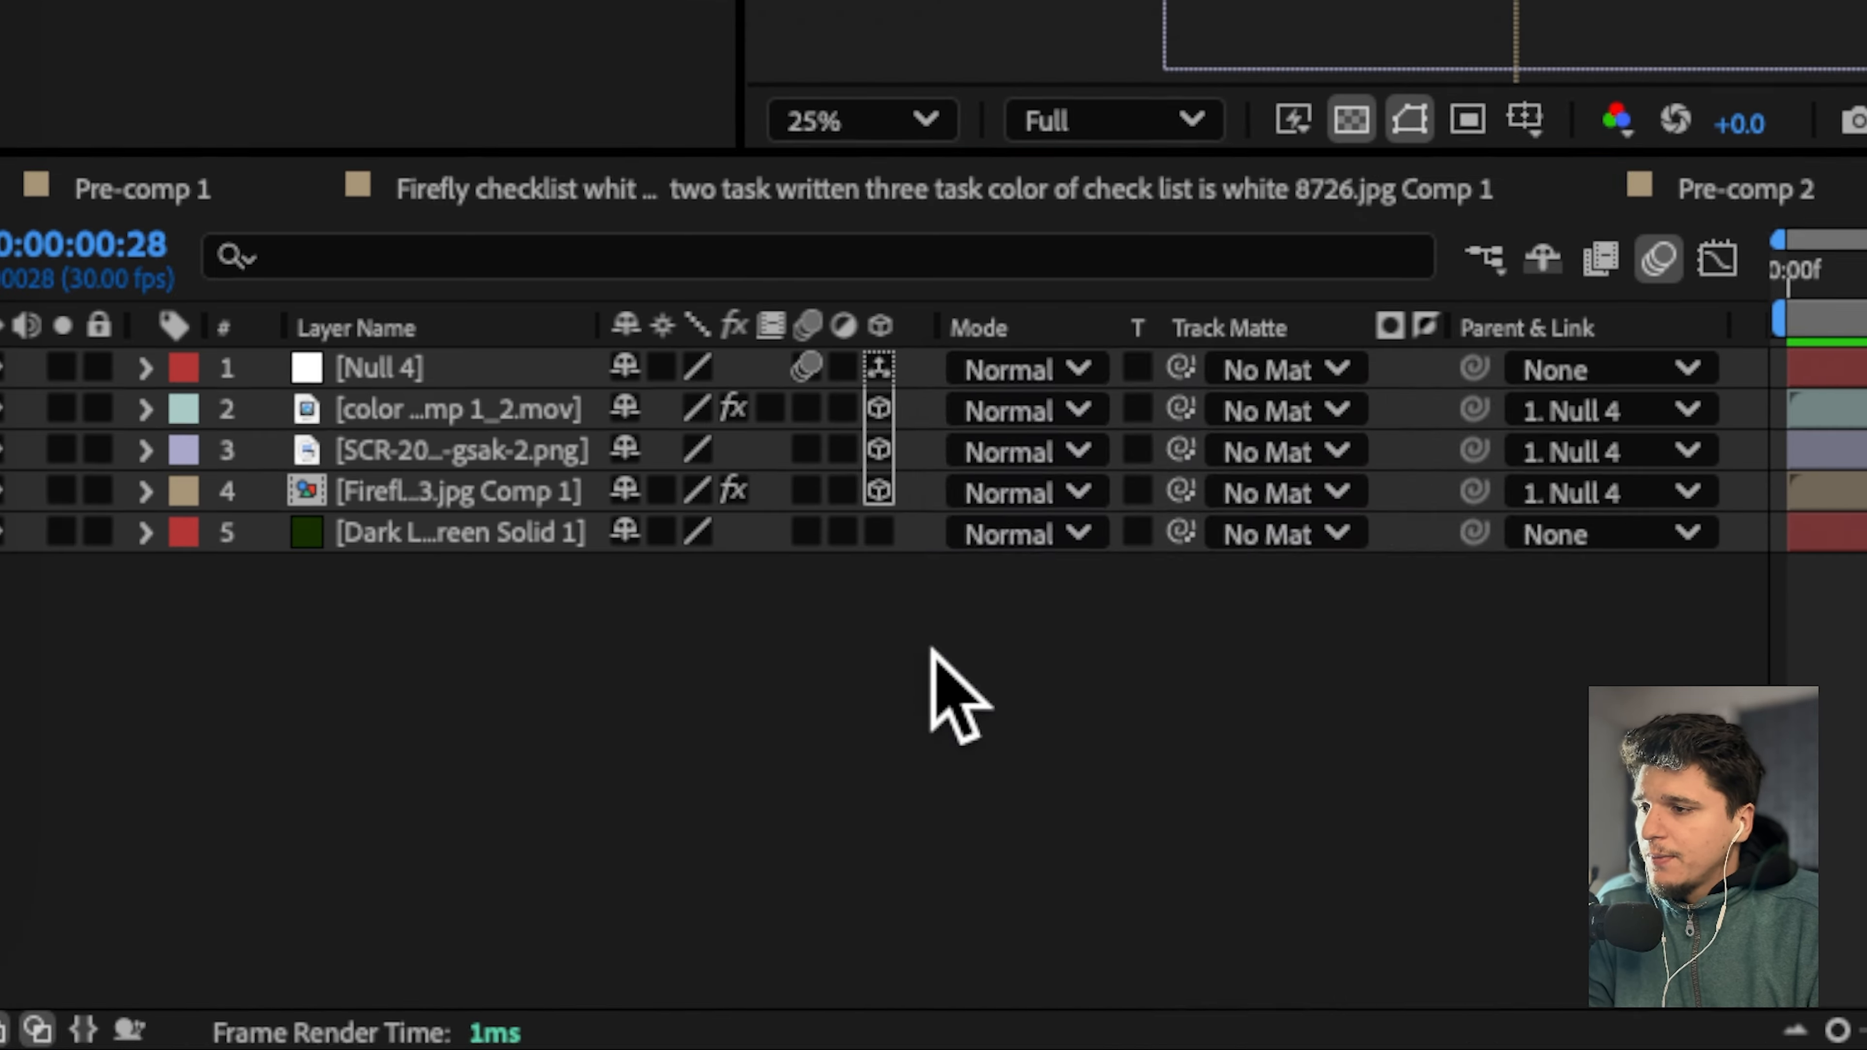
# Add a new Two-Node camera to the composition with depth of field enabled and focus distance locked to zoom.
pyautogui.rightClick(454, 901)
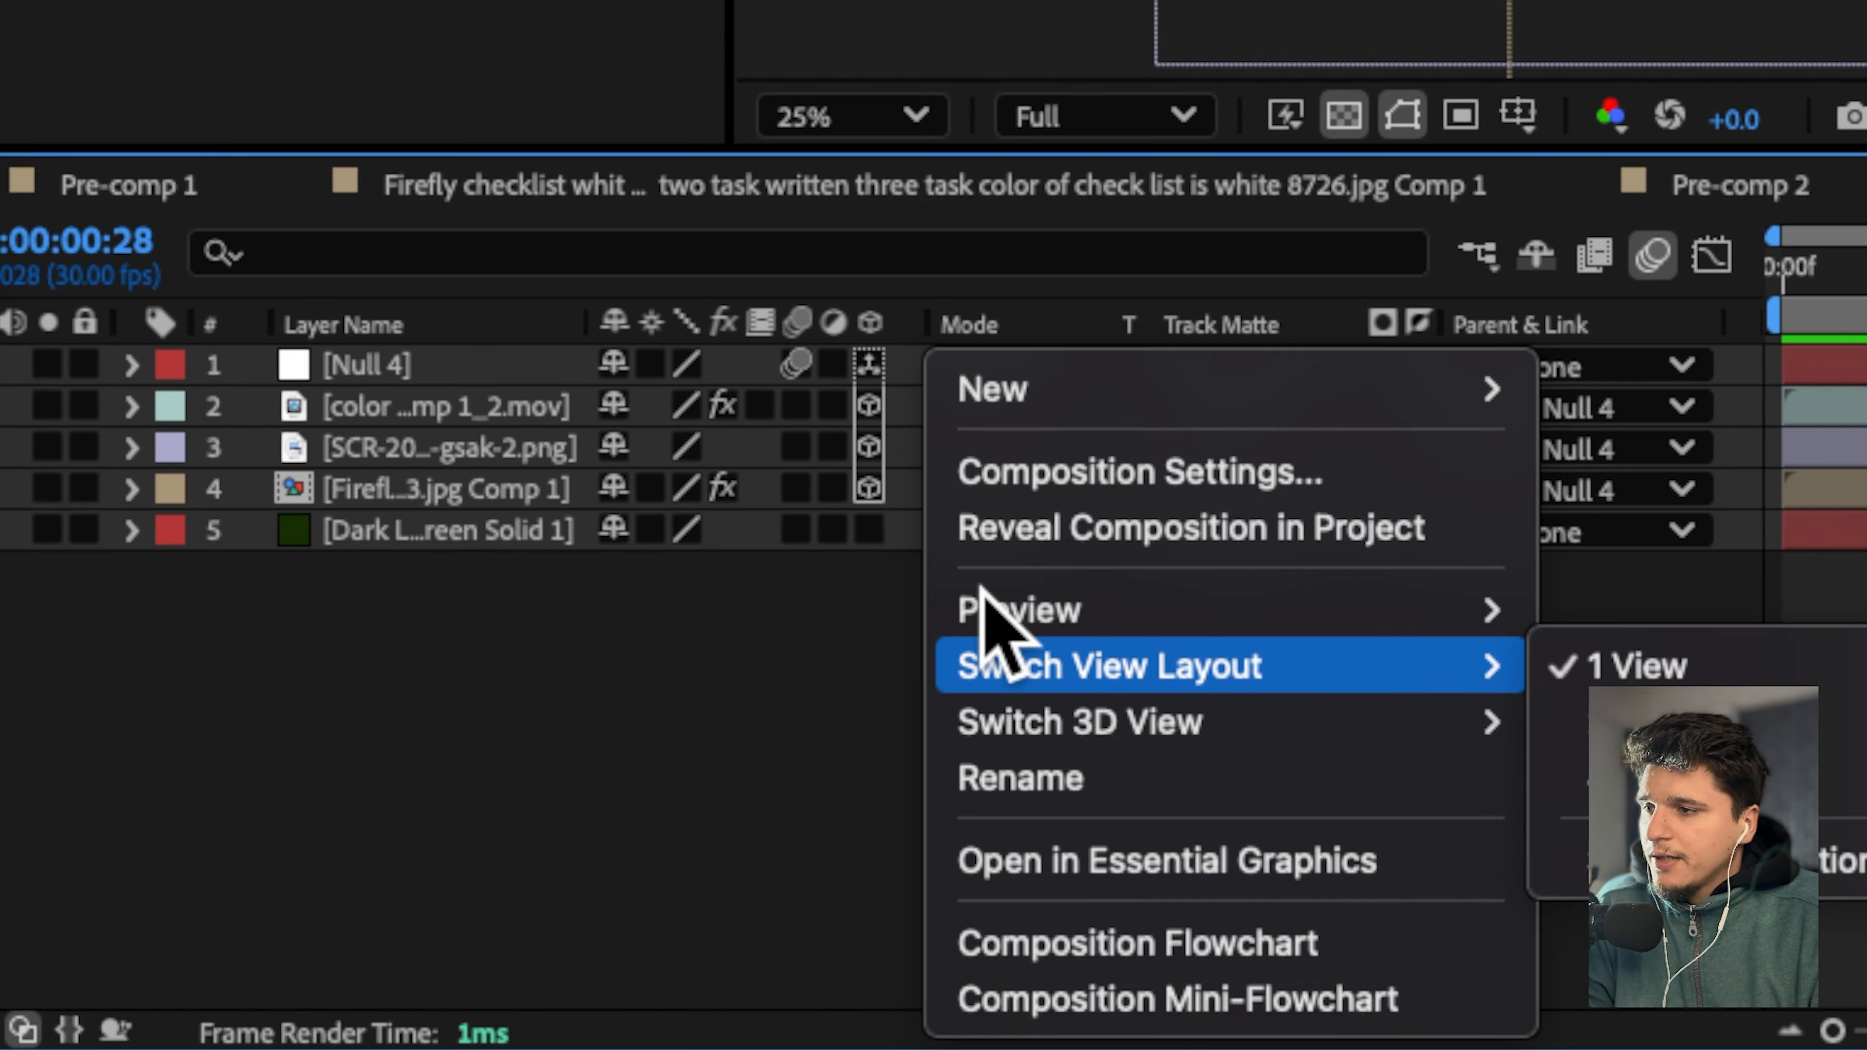
pyautogui.moveTo(518, 786)
pyautogui.click(1152, 717)
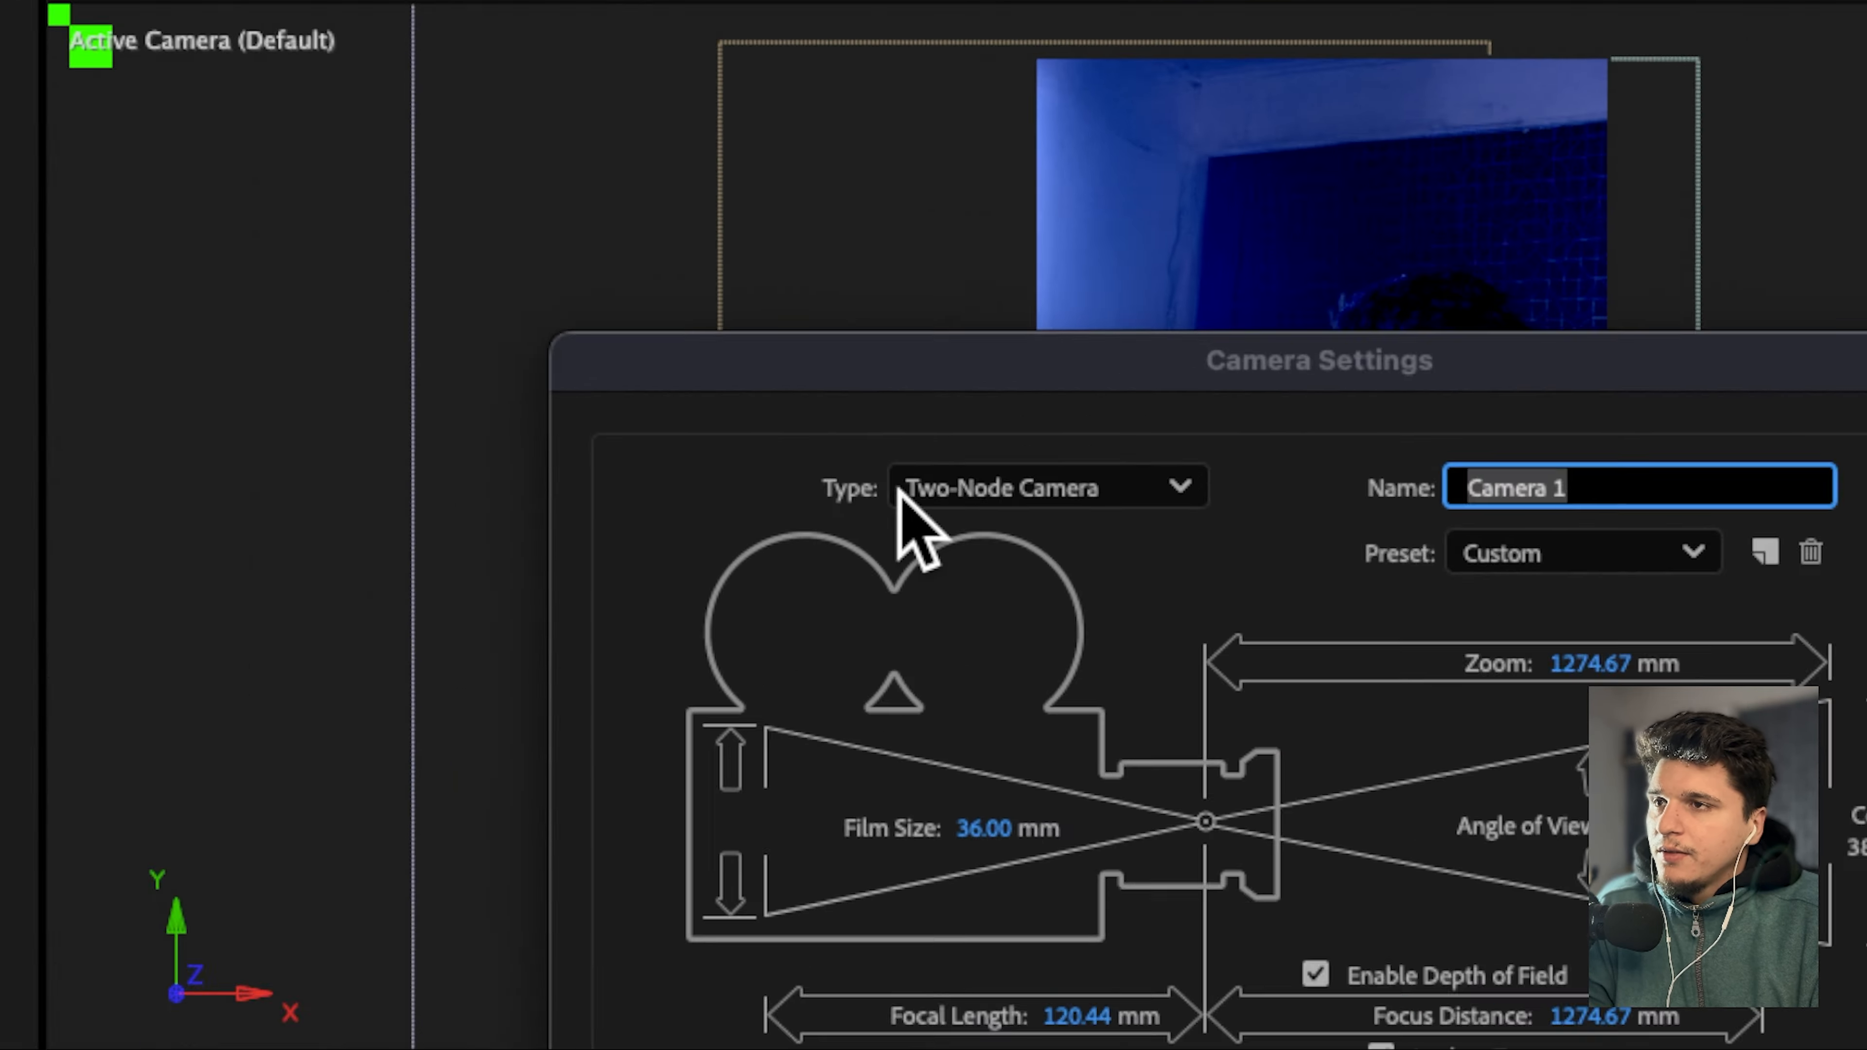
pyautogui.click(956, 488)
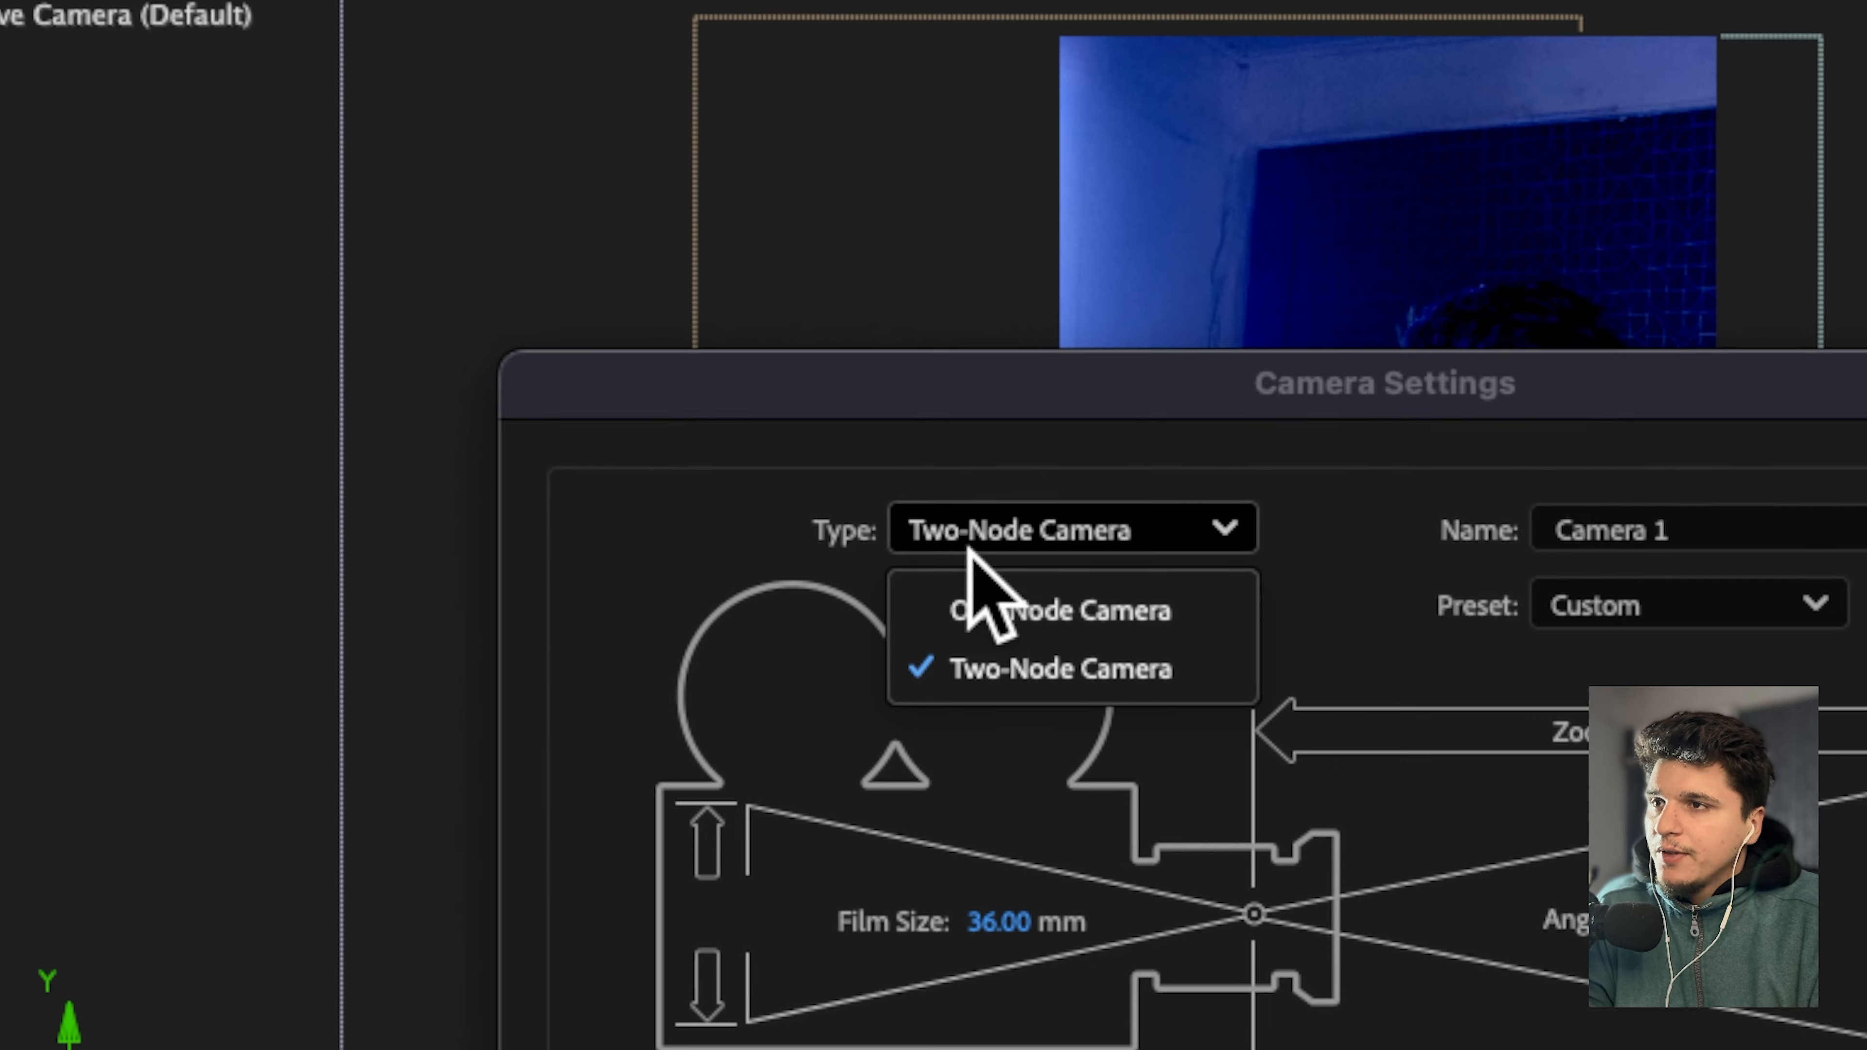
pyautogui.click(955, 544)
pyautogui.click(946, 485)
pyautogui.click(953, 607)
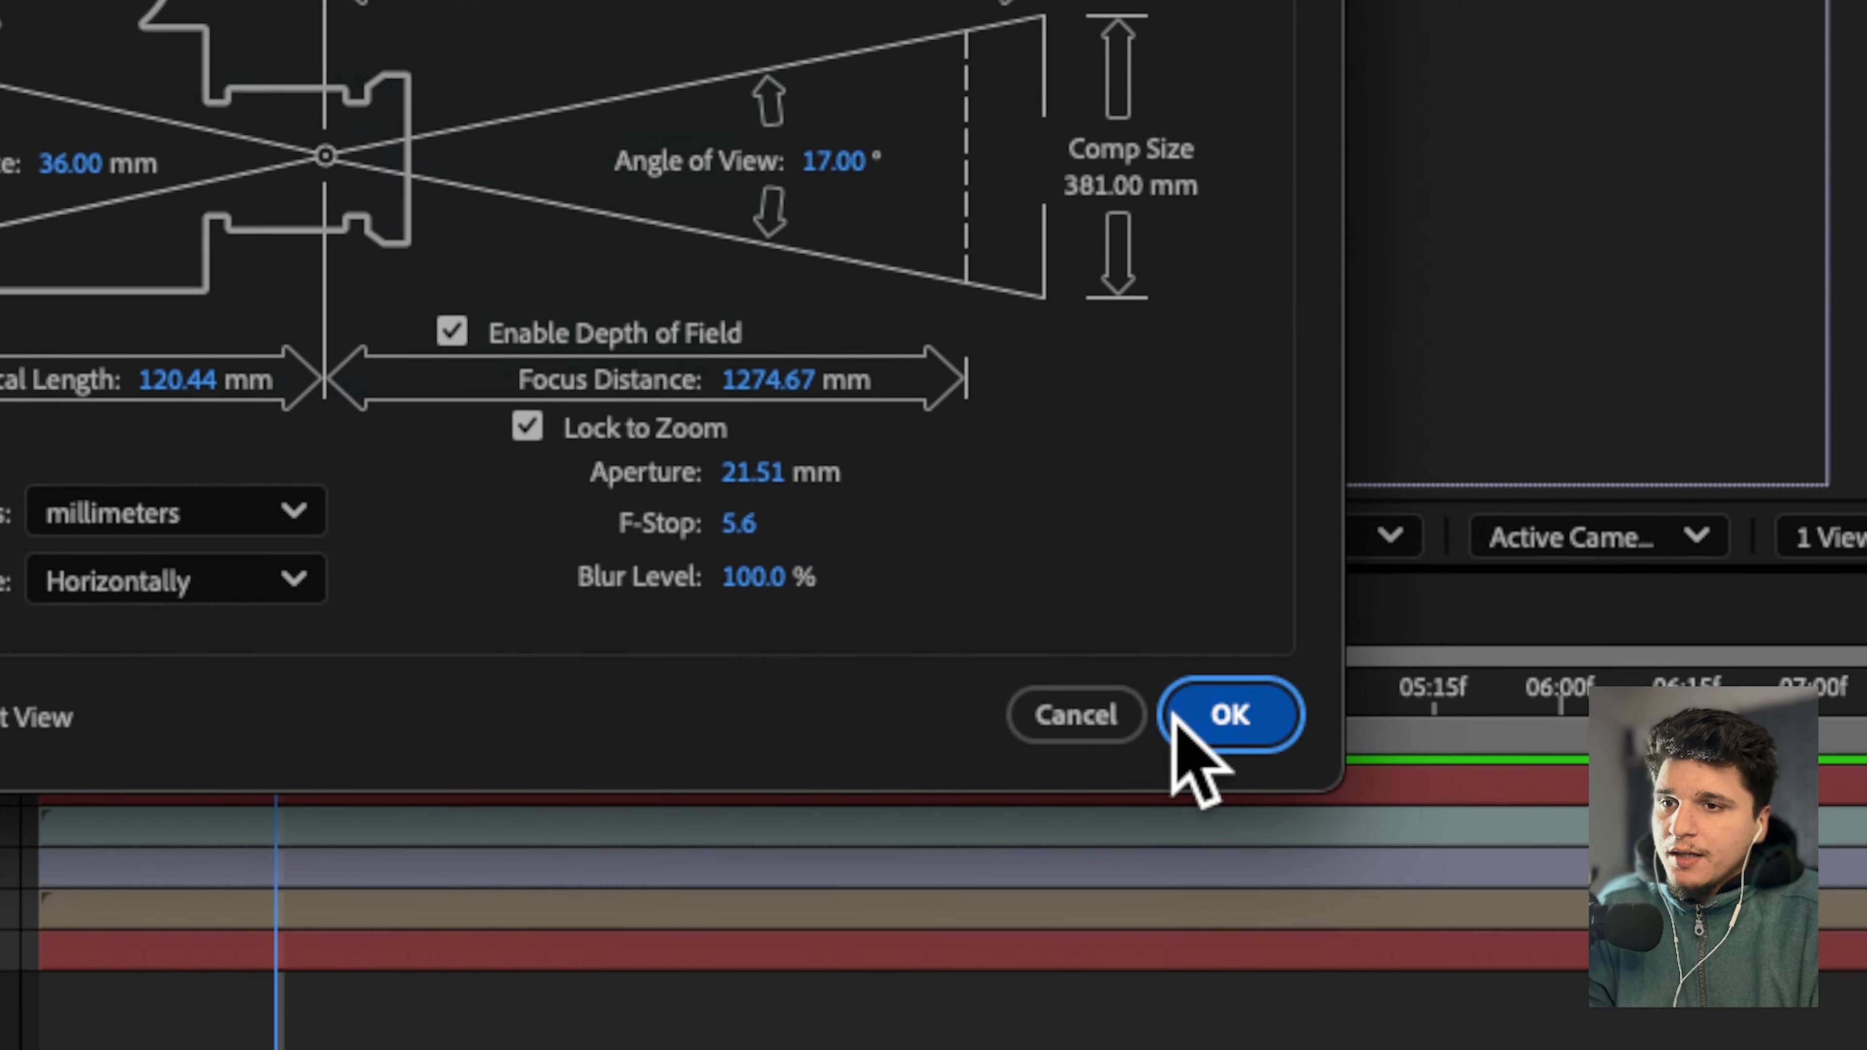
pyautogui.click(1220, 717)
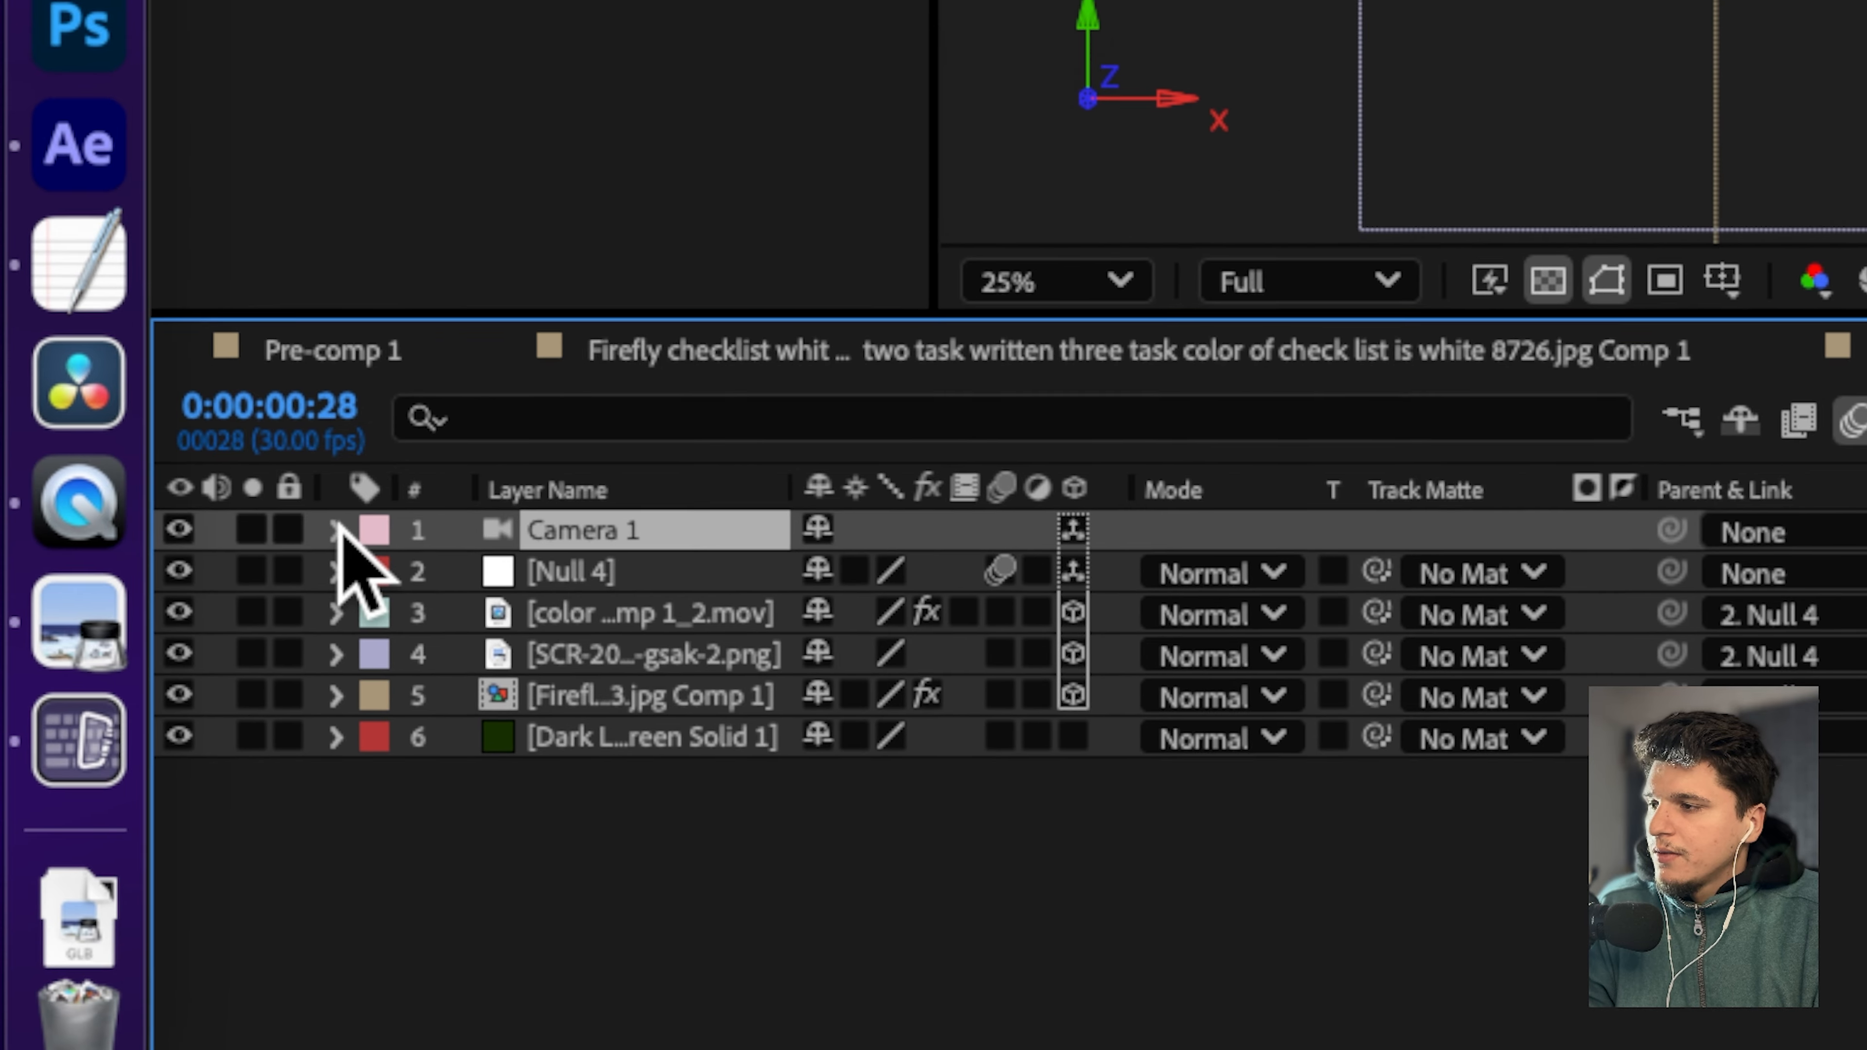
# Reveal the camera's transform properties and set starting keyframes for Point of Interest and Position at 0:00:00:00.
pyautogui.click(207, 545)
pyautogui.click(243, 630)
pyautogui.click(155, 793)
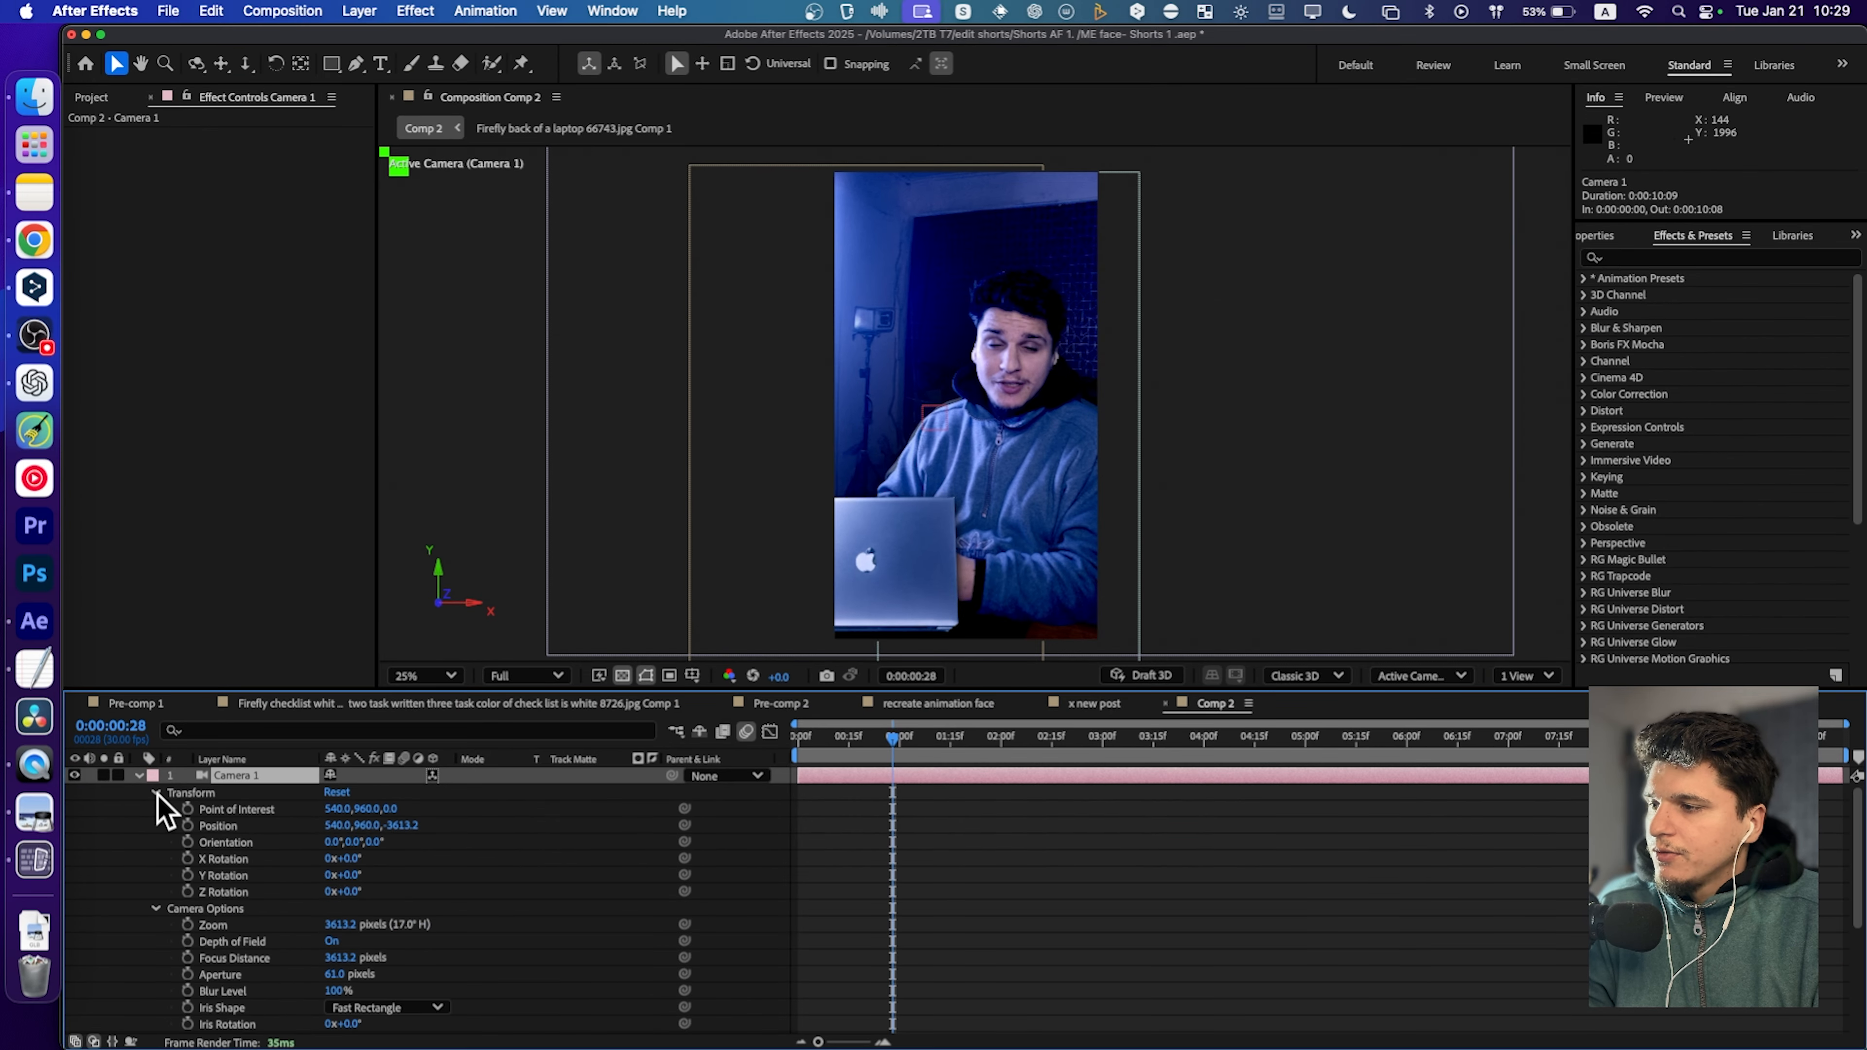
pyautogui.click(156, 909)
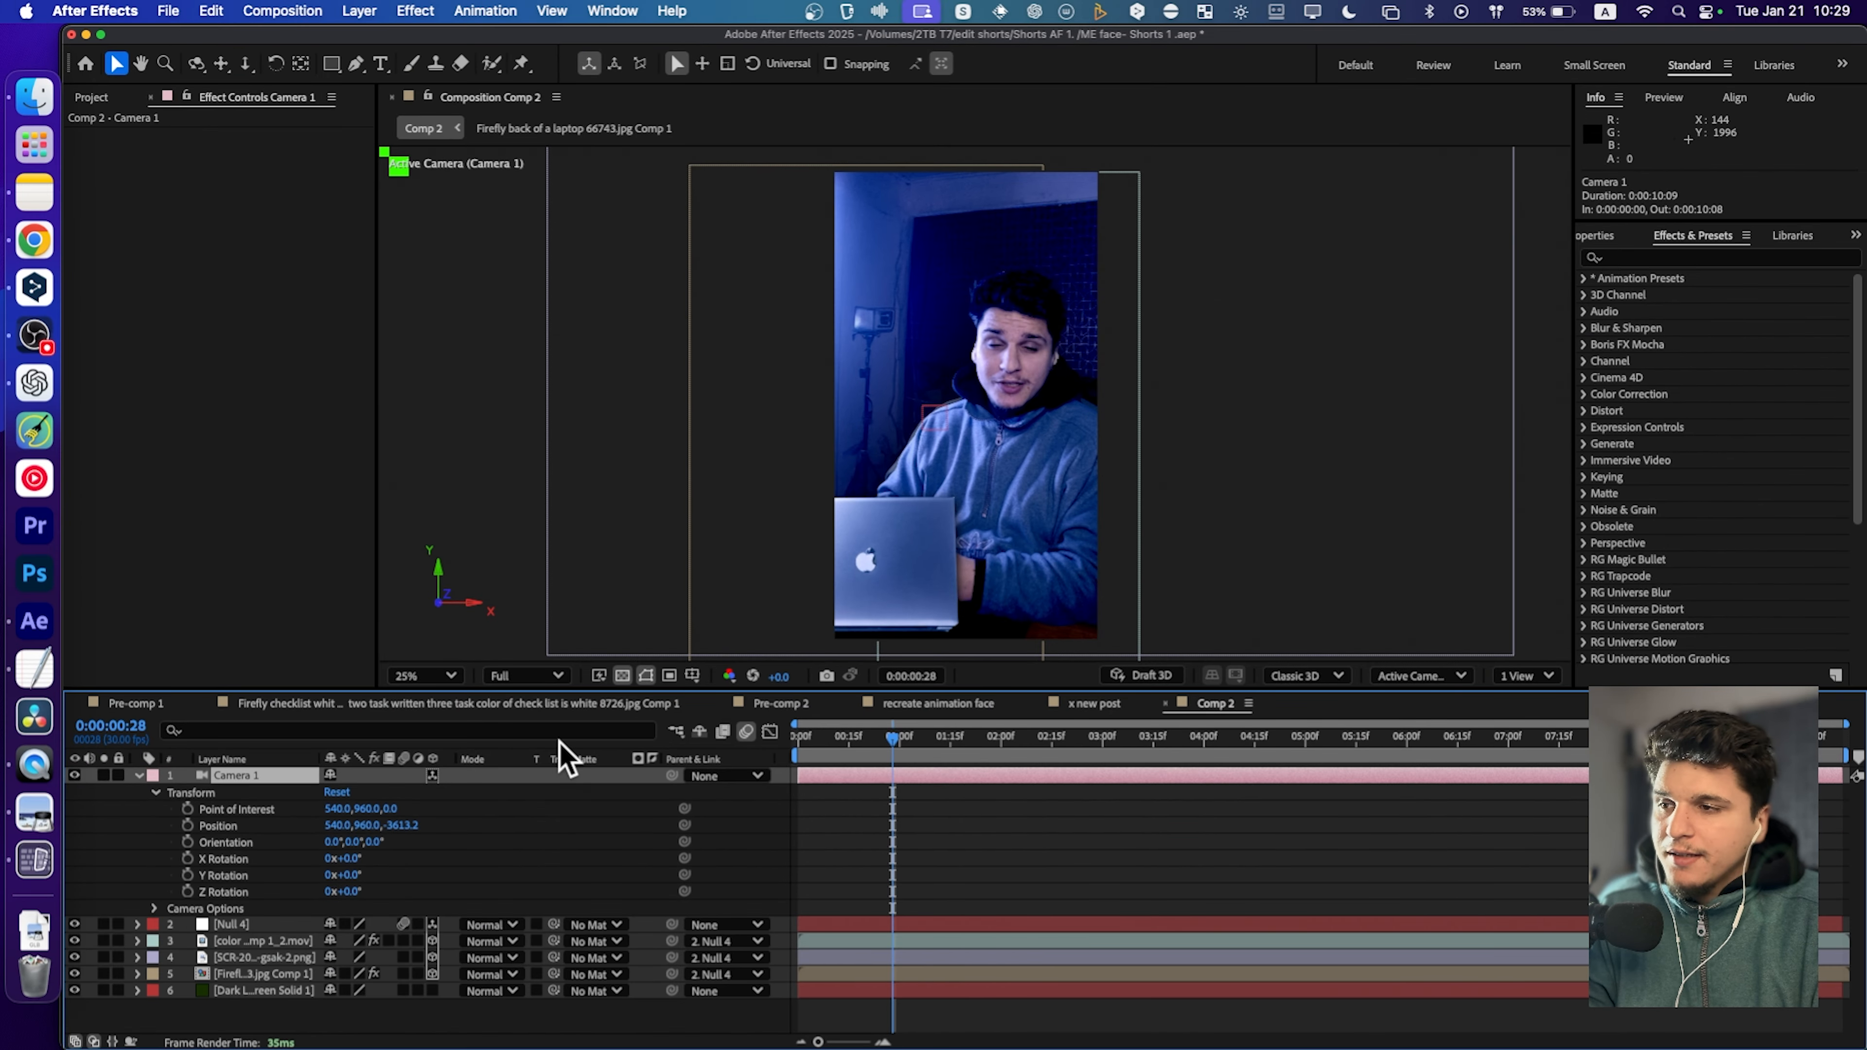
pyautogui.click(802, 735)
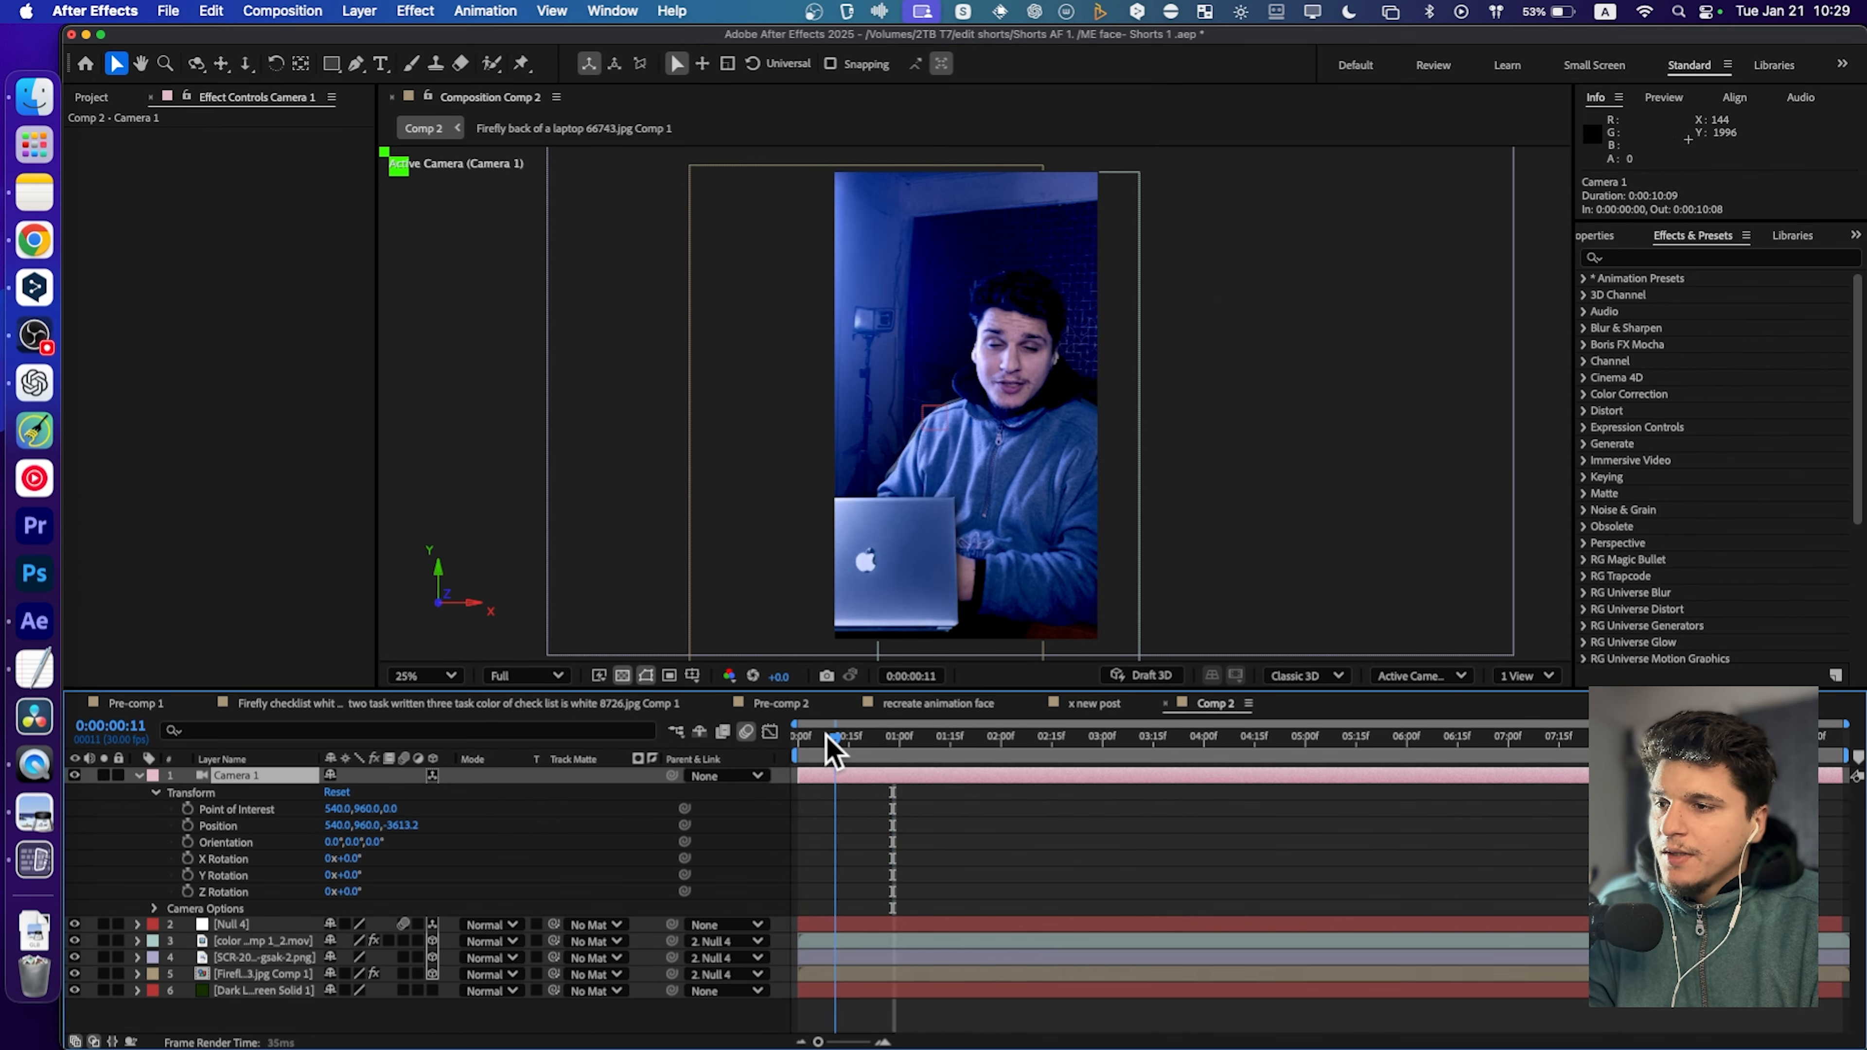
pyautogui.click(188, 810)
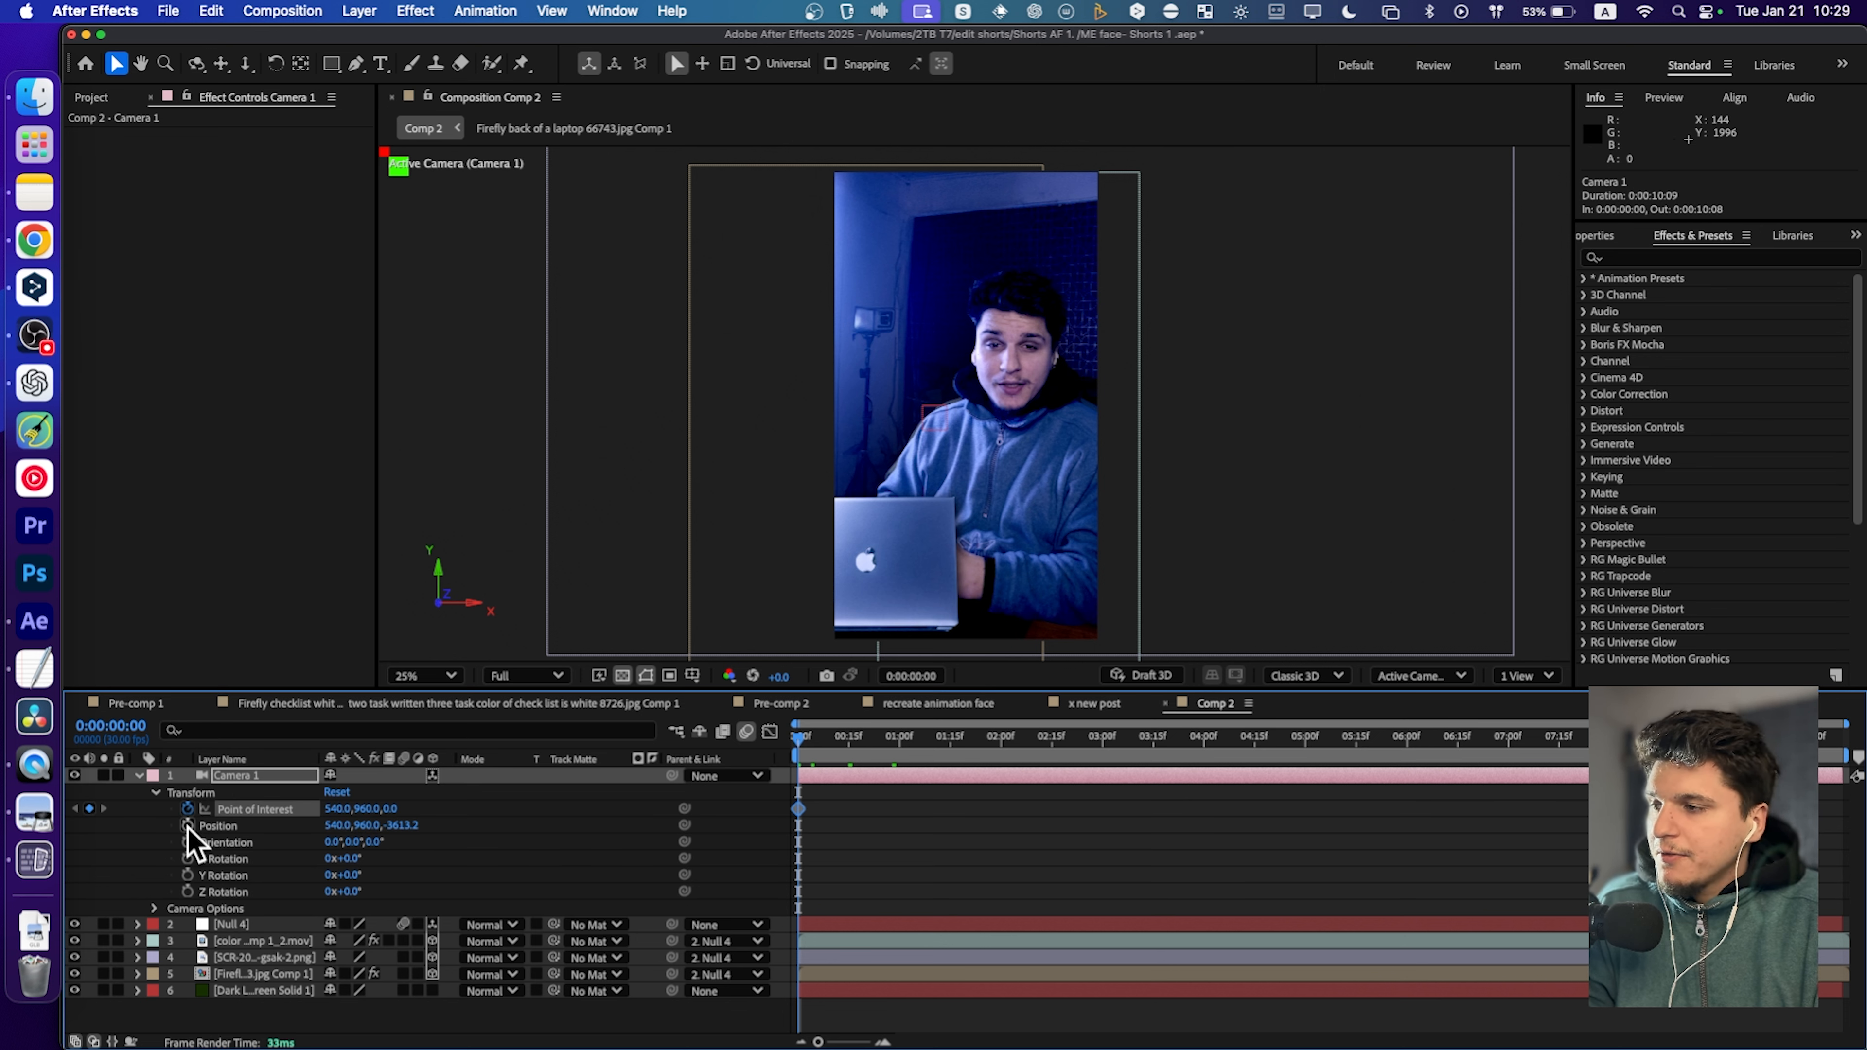
pyautogui.click(188, 826)
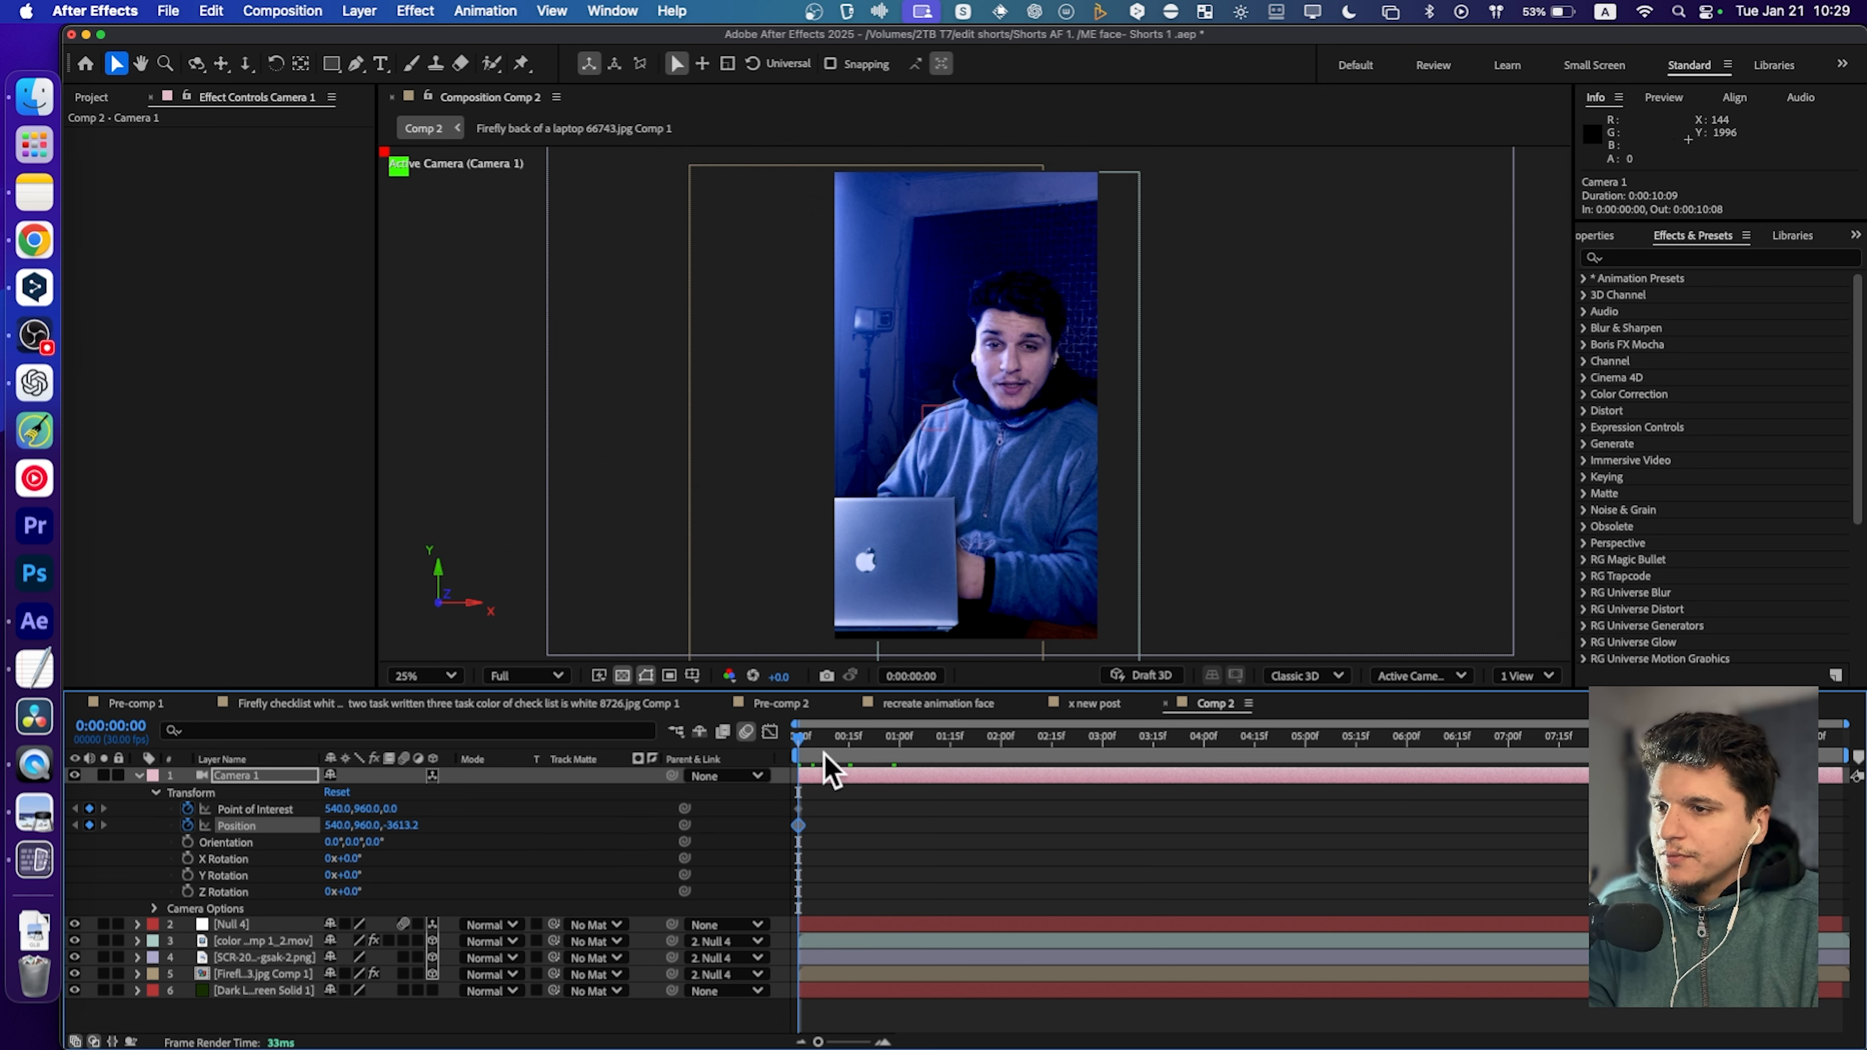
# At 0:00:01:01, pull the camera back by lowering its Z position to about -6772.
pyautogui.moveTo(822, 738); pyautogui.dragTo(903, 739)
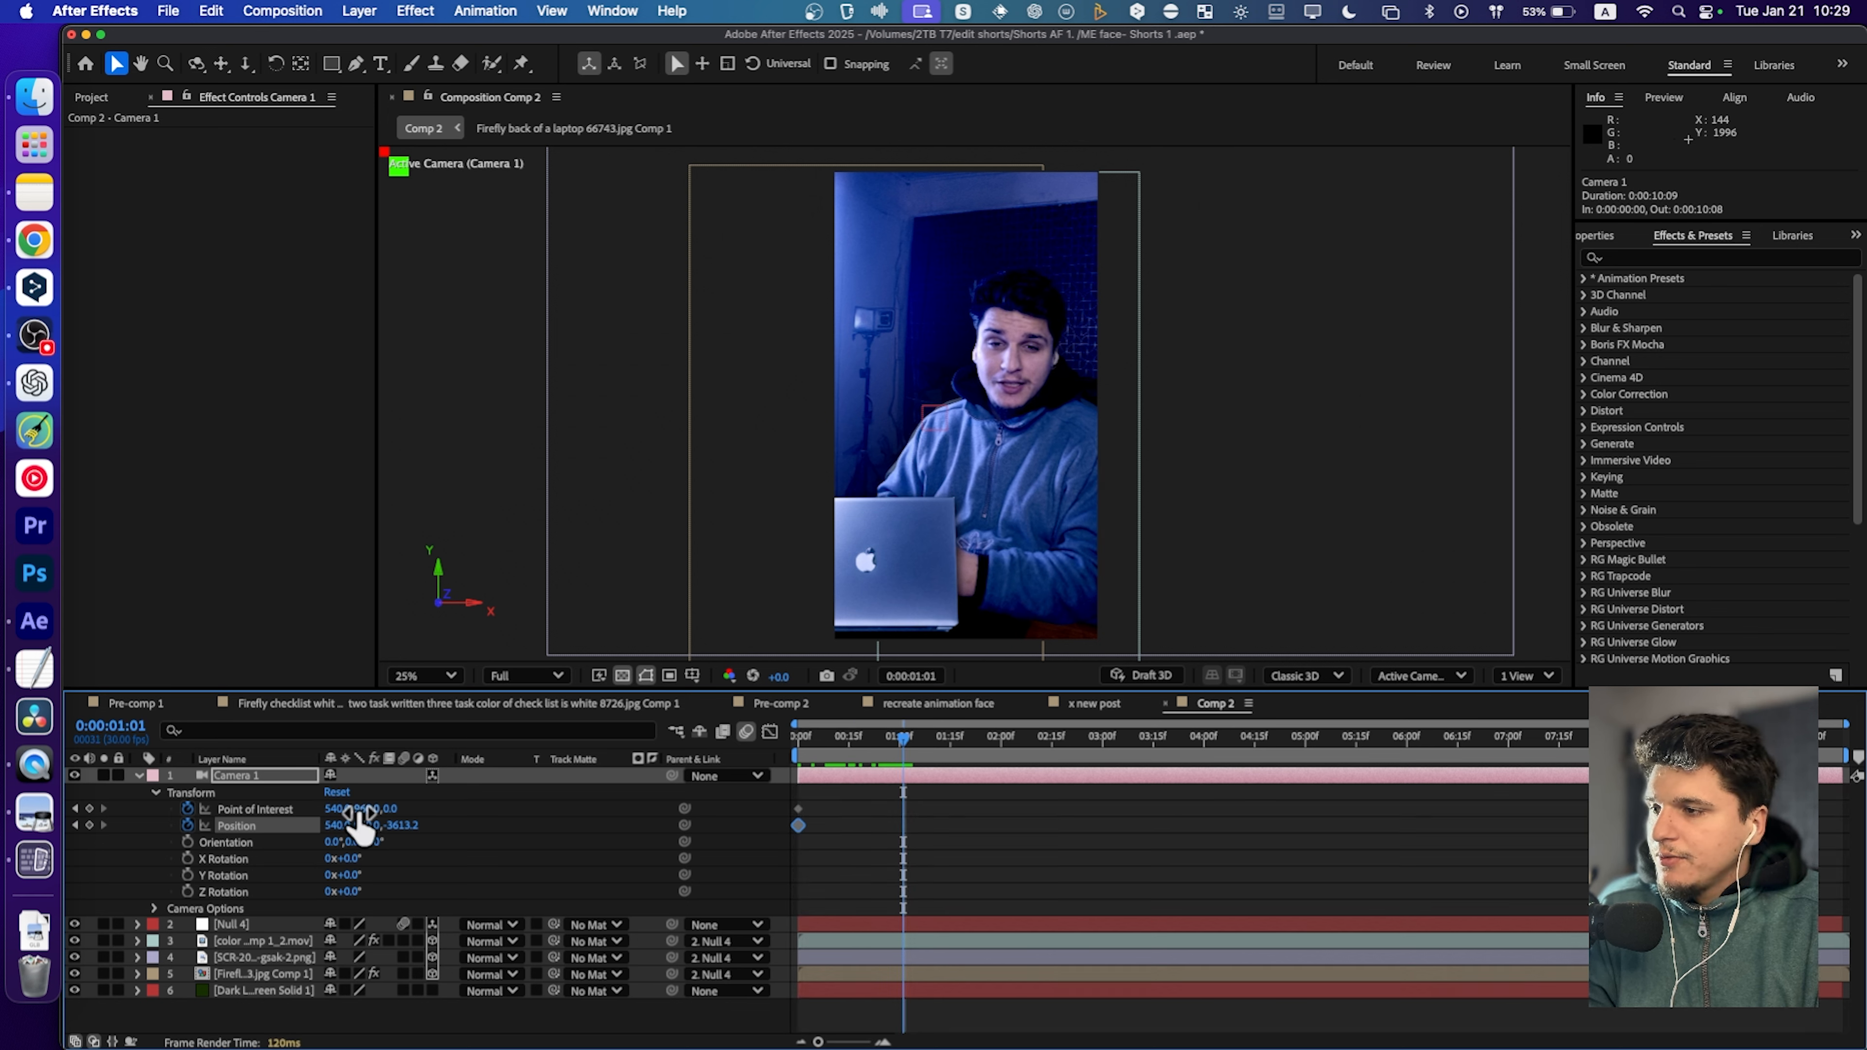
pyautogui.moveTo(401, 826); pyautogui.dragTo(119, 827)
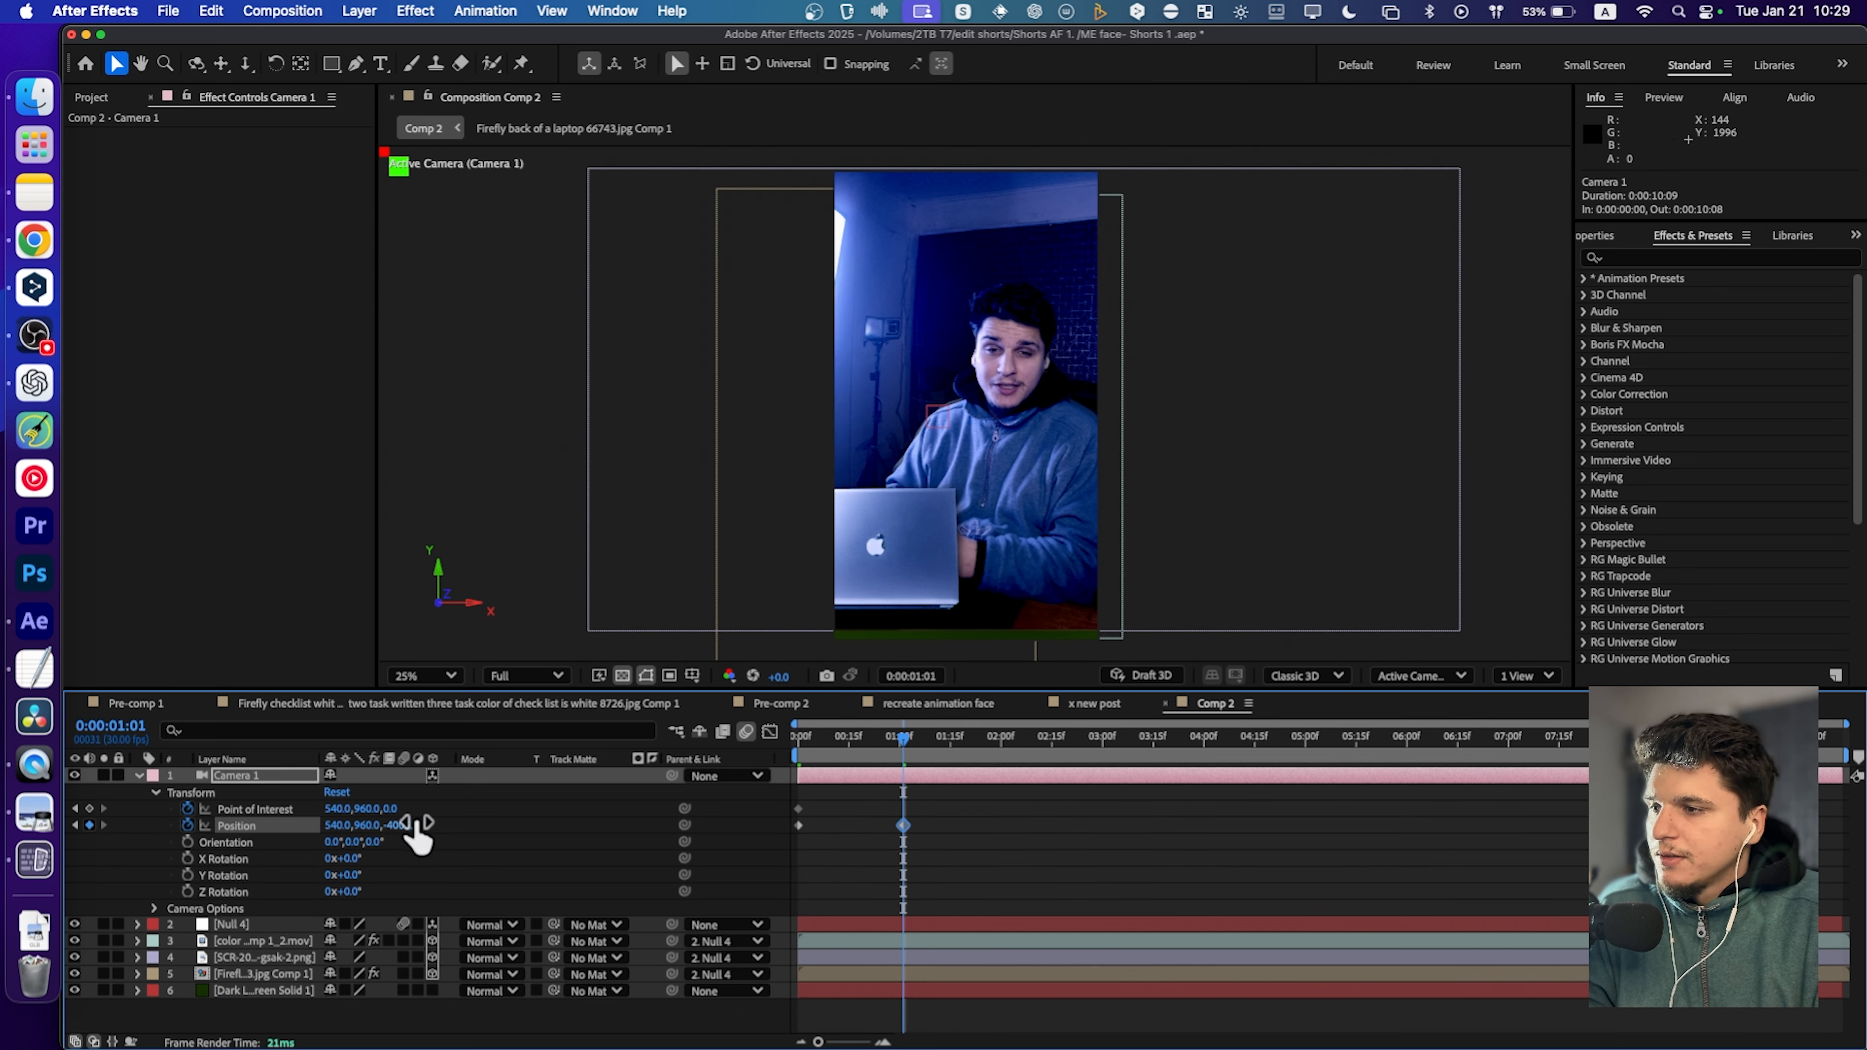
pyautogui.moveTo(412, 826); pyautogui.dragTo(103, 813)
pyautogui.moveTo(401, 827); pyautogui.dragTo(96, 812)
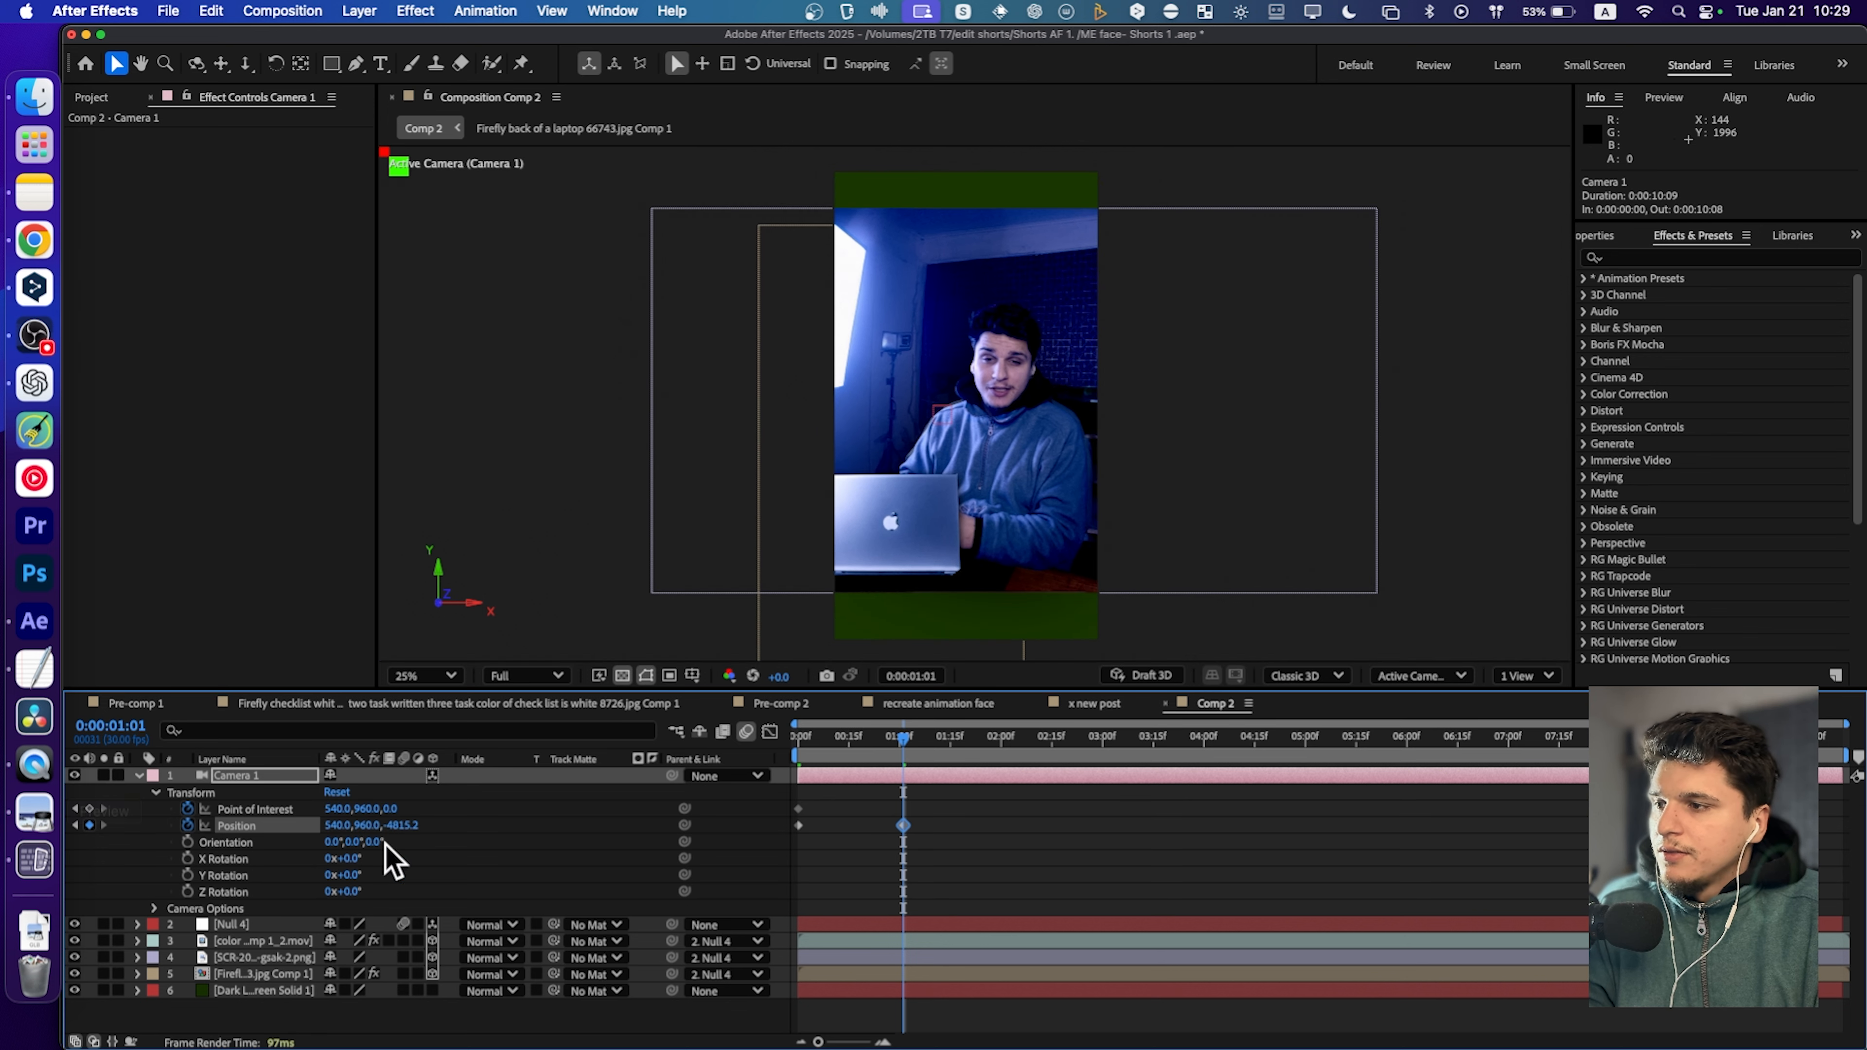
pyautogui.moveTo(404, 825); pyautogui.dragTo(20, 815)
pyautogui.moveTo(405, 827); pyautogui.dragTo(25, 835)
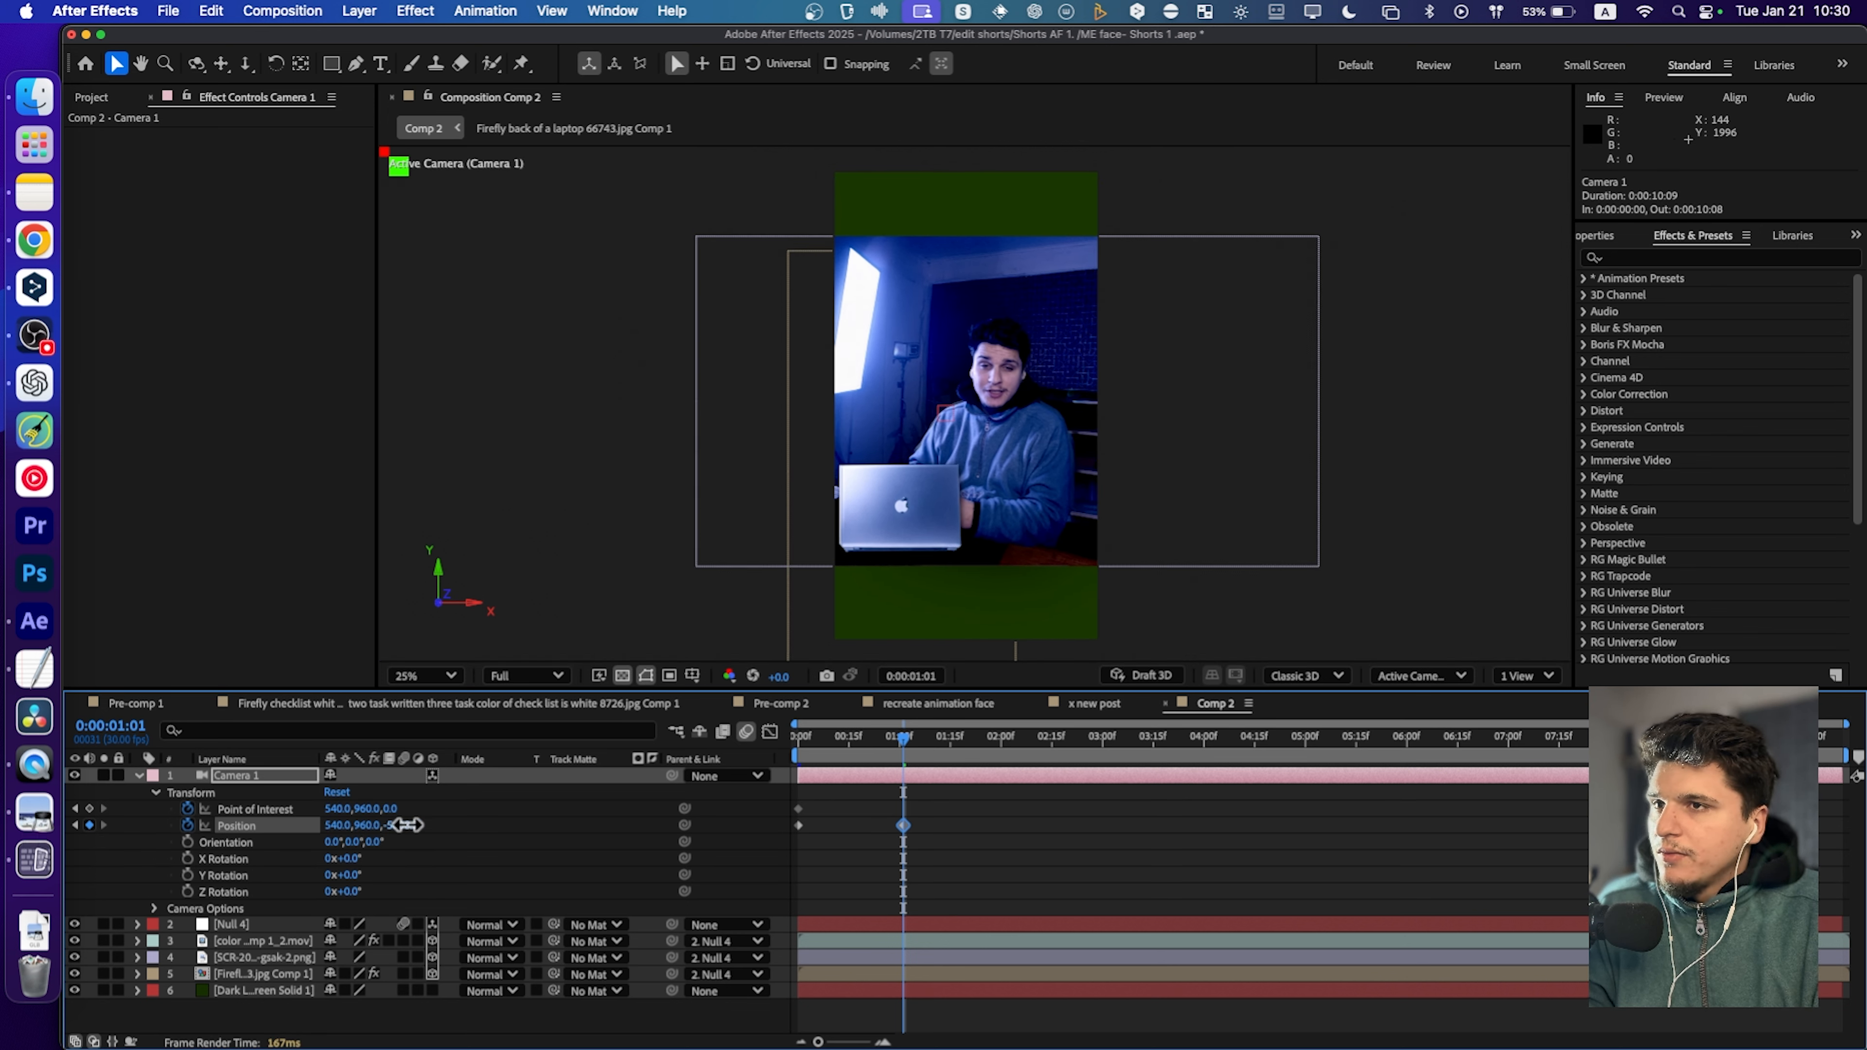
pyautogui.moveTo(401, 826); pyautogui.dragTo(103, 826)
pyautogui.moveTo(402, 826); pyautogui.dragTo(217, 846)
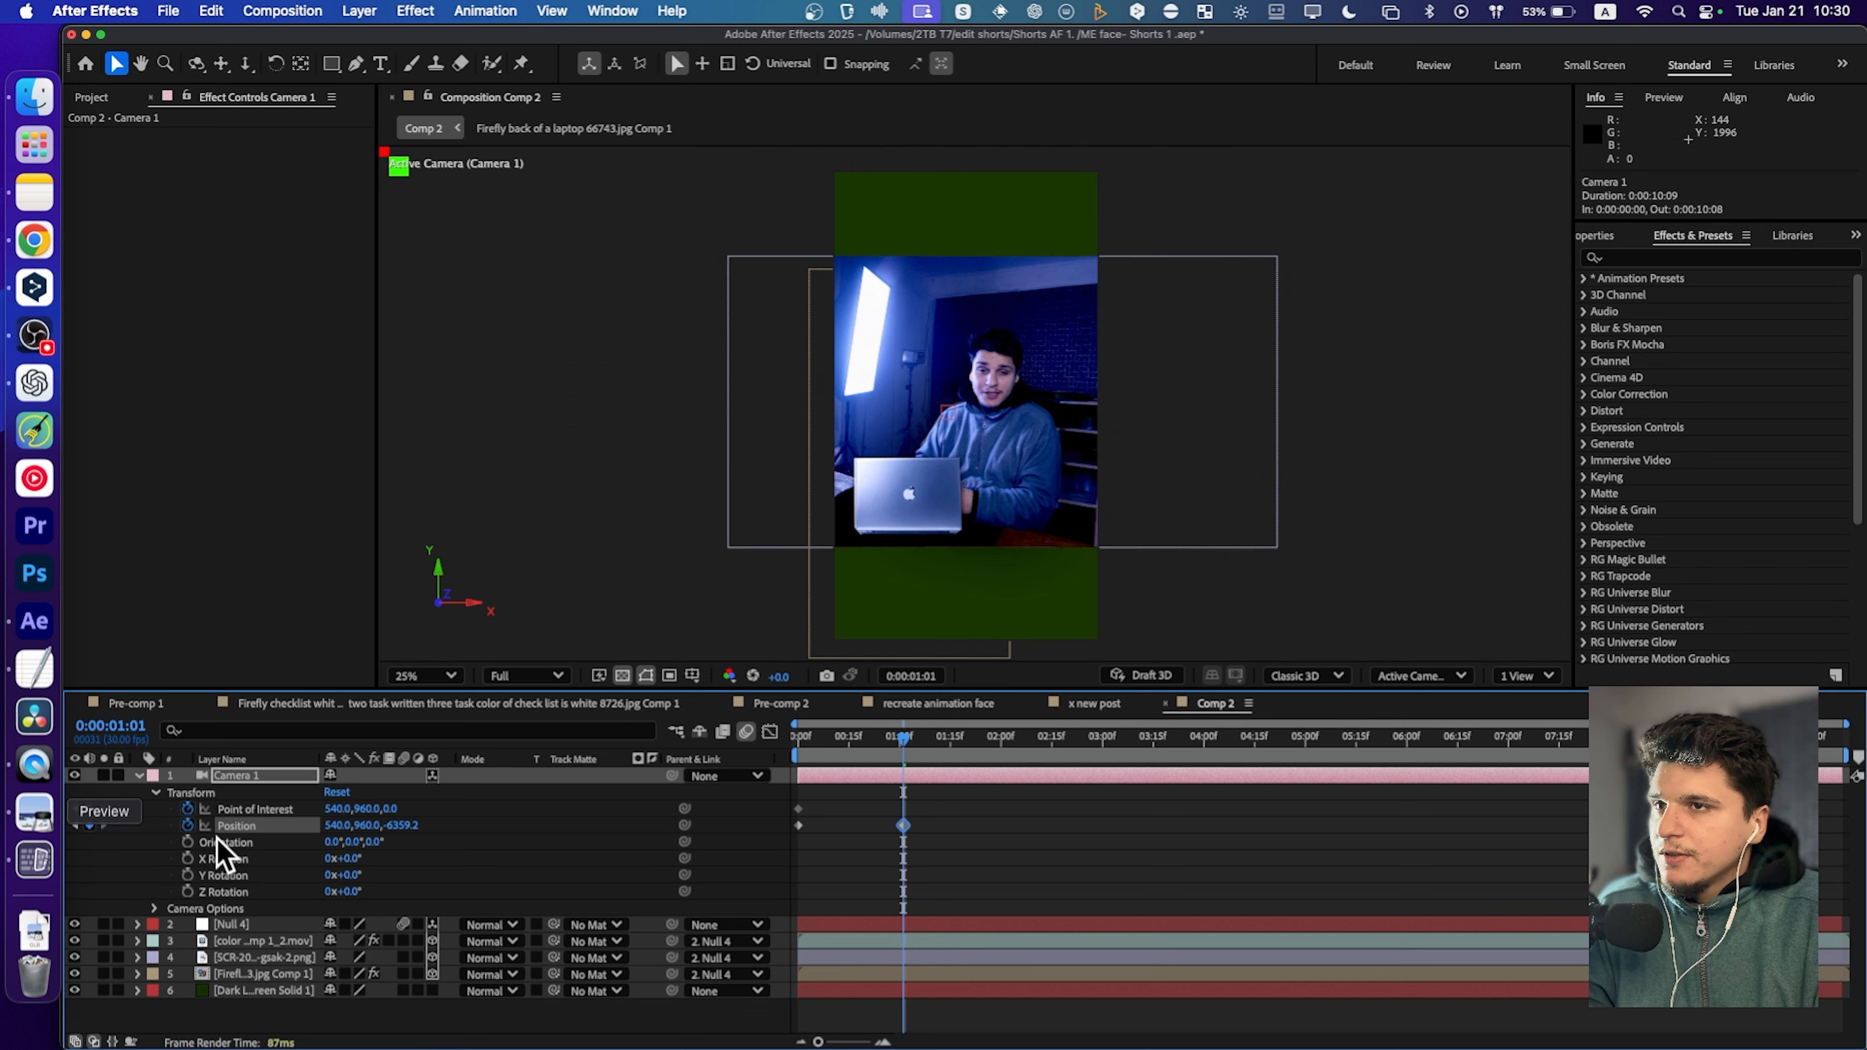
pyautogui.moveTo(403, 826); pyautogui.dragTo(8, 835)
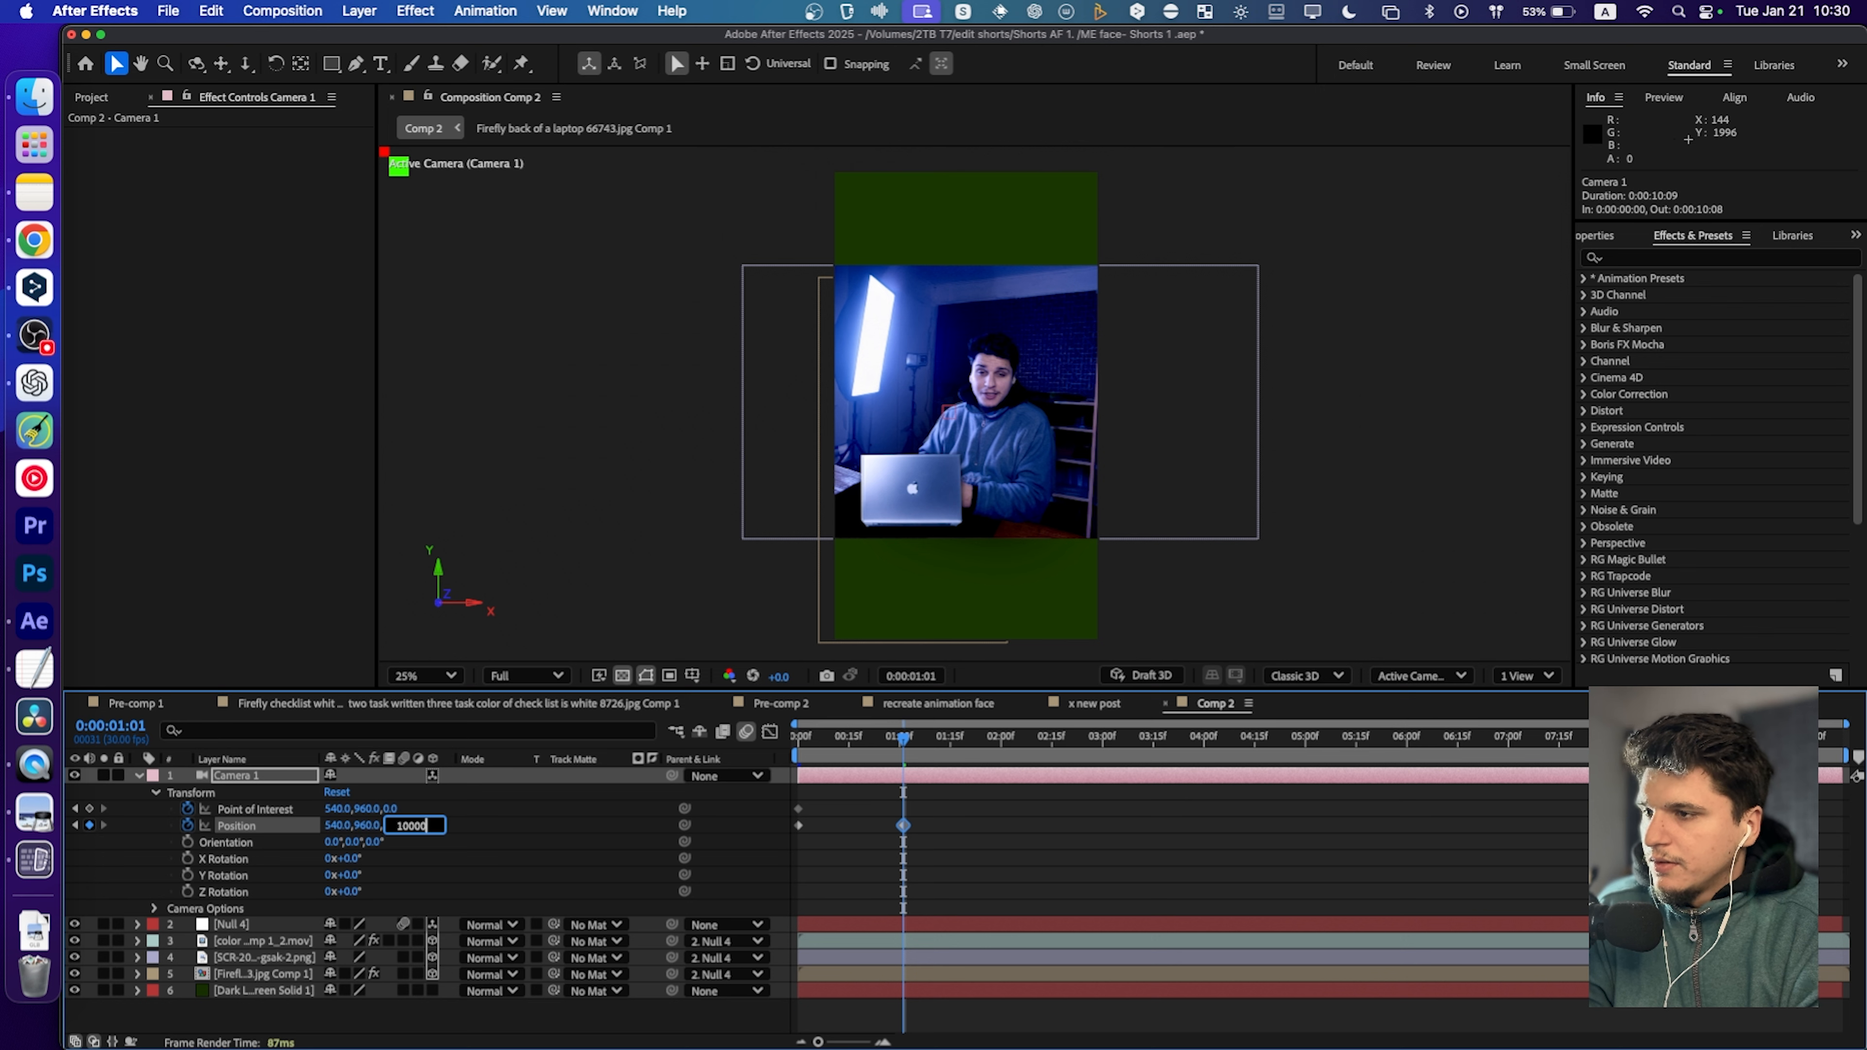
# Set the camera's Z position to -8000 on the 0:00:01:01 keyframe.
pyautogui.press('Return')
pyautogui.press('super+z')
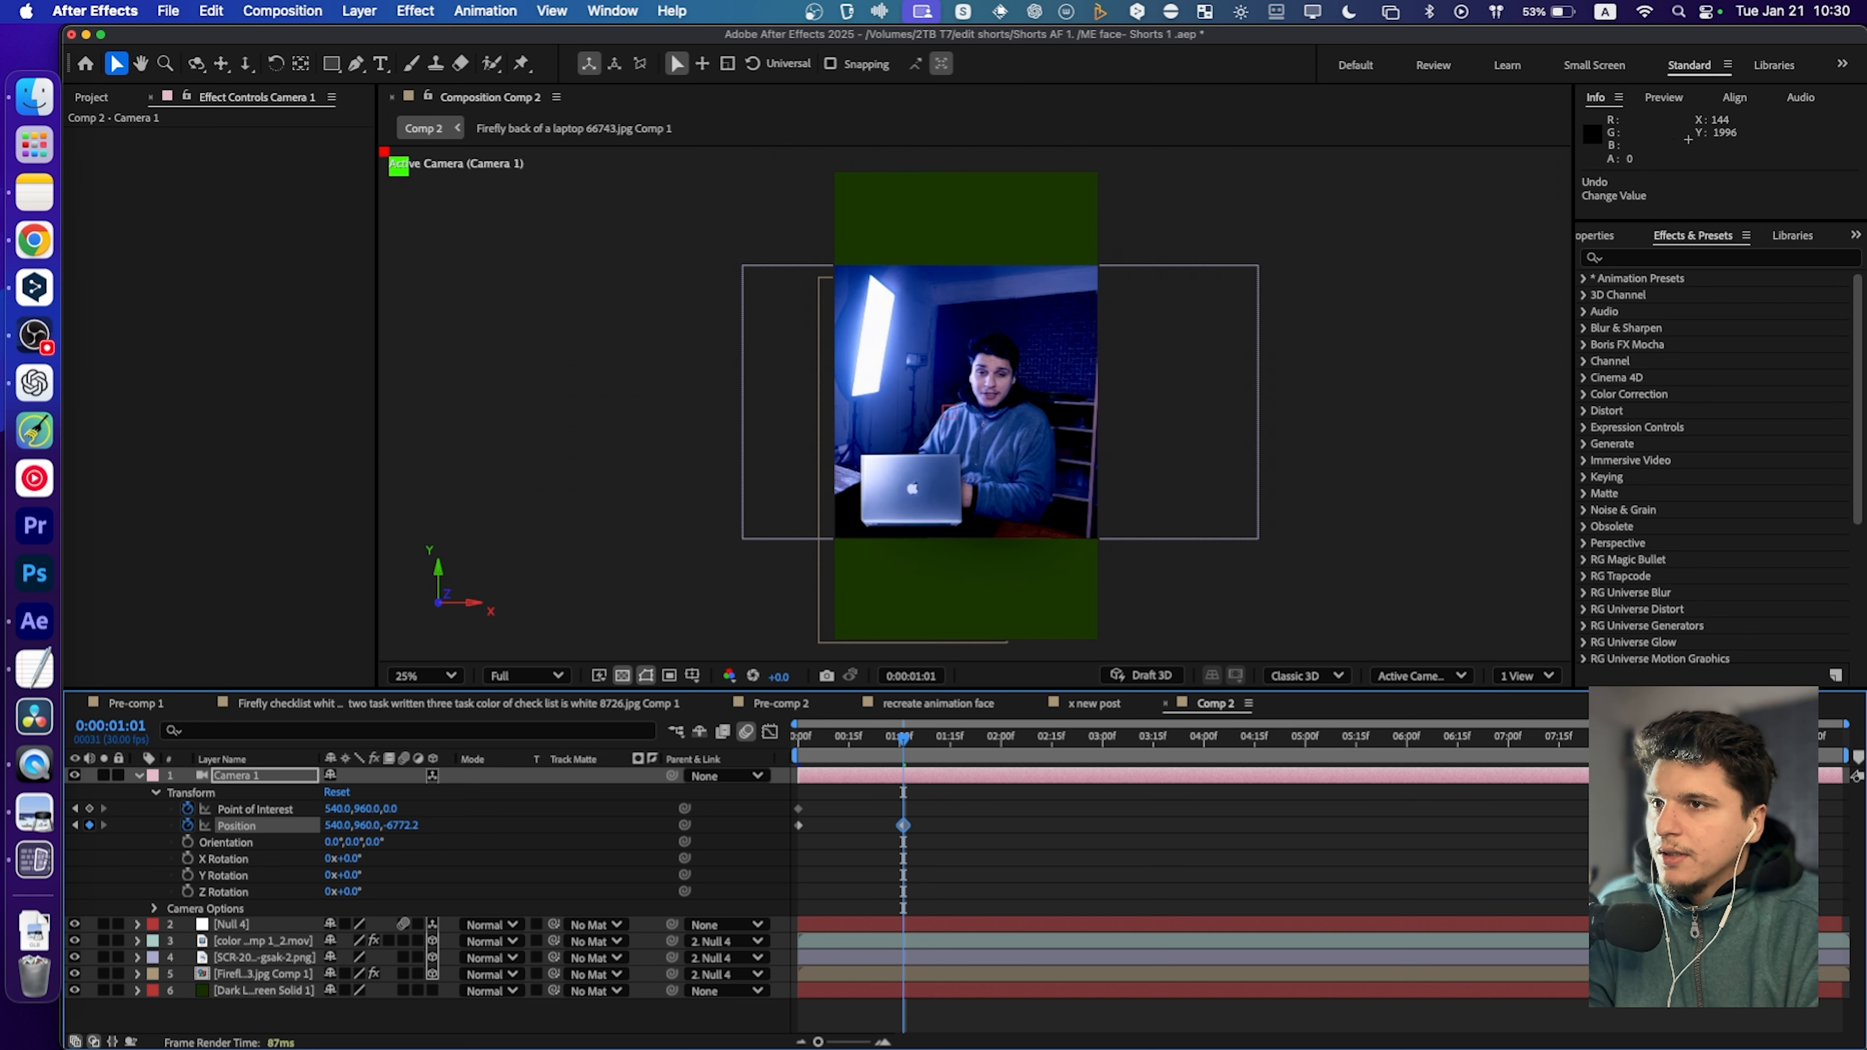
pyautogui.click(413, 826)
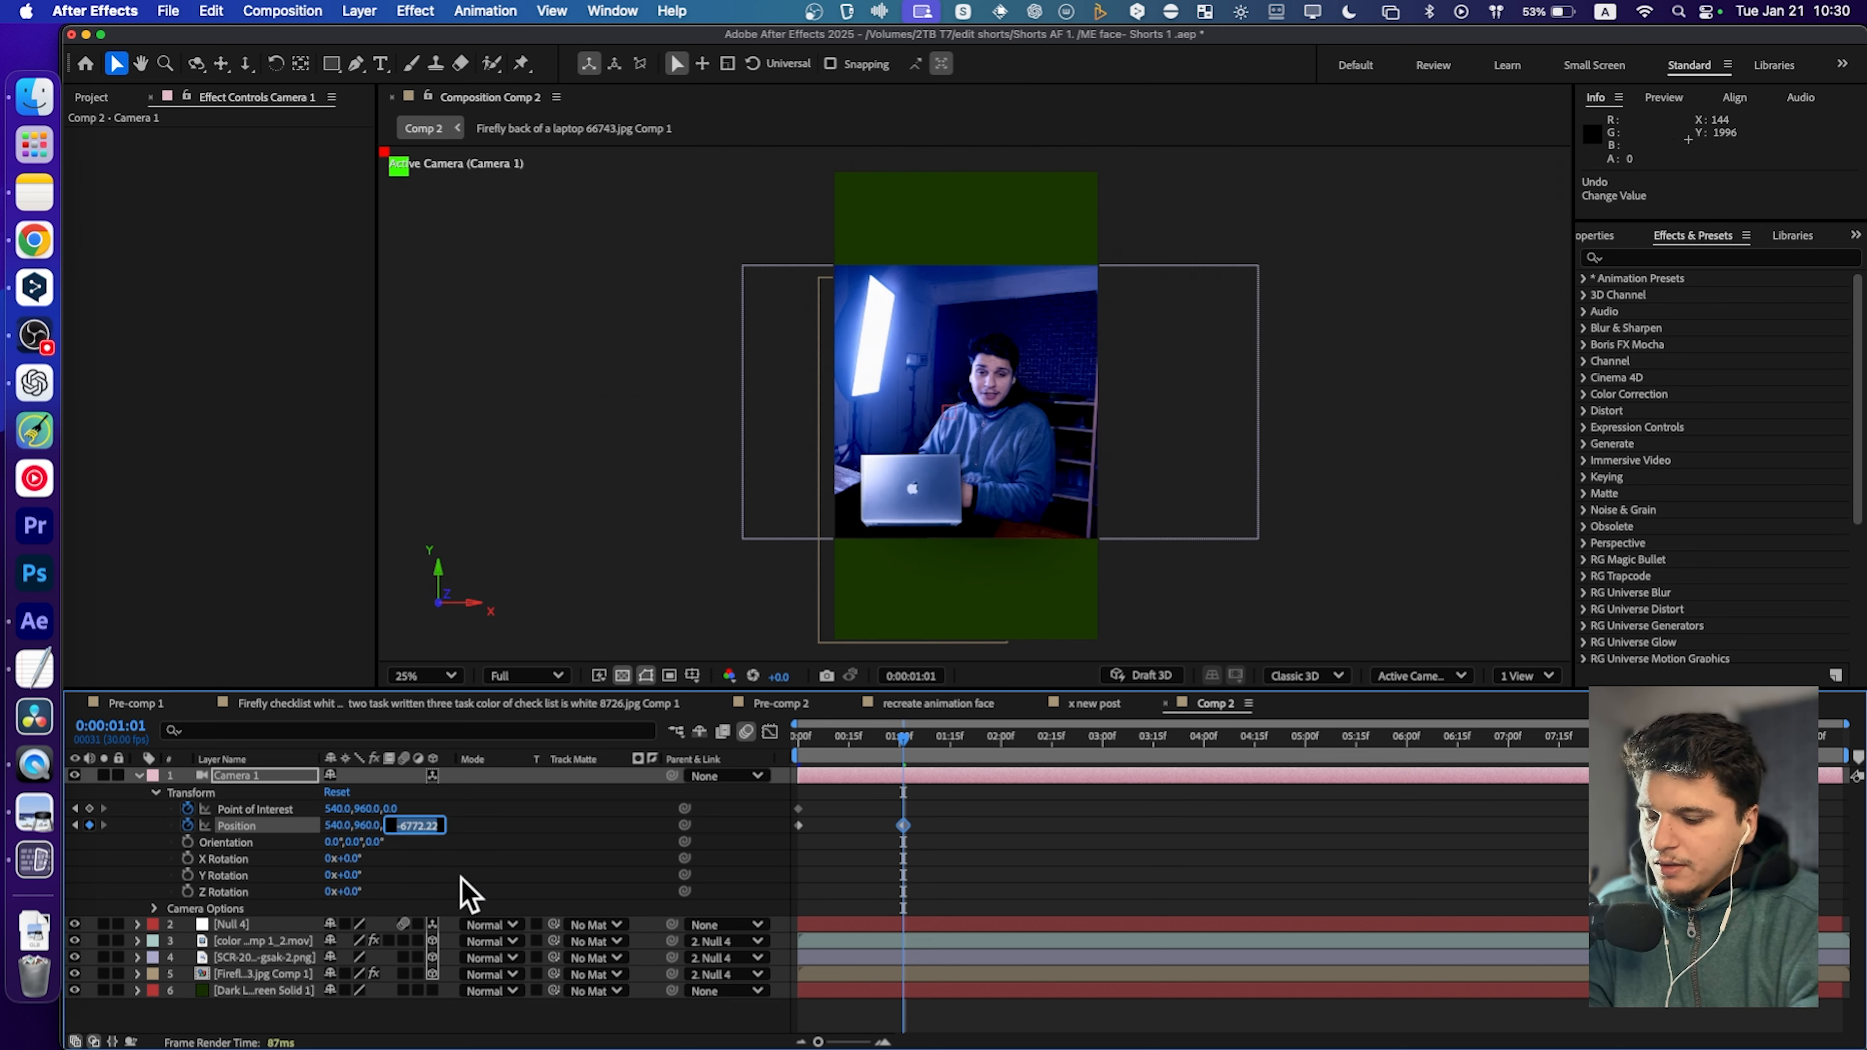
pyautogui.write('-80')
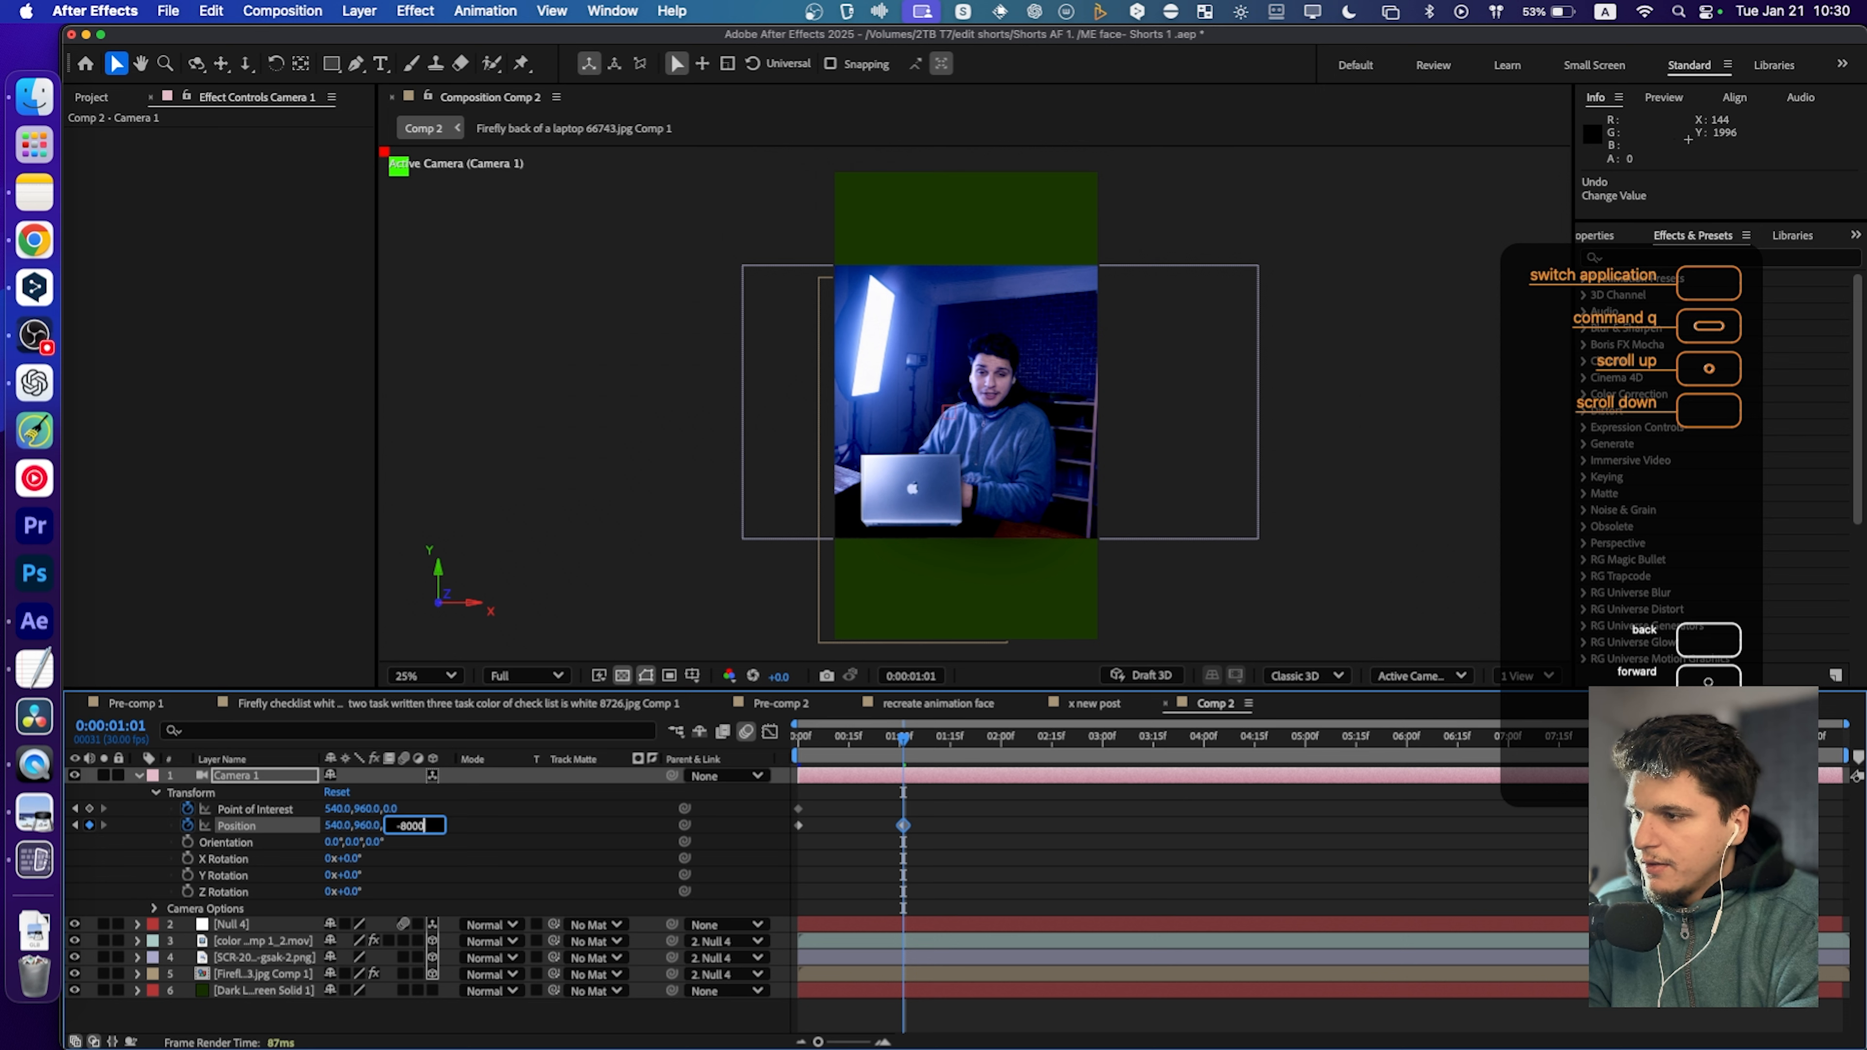
pyautogui.write('00')
pyautogui.press('Return')
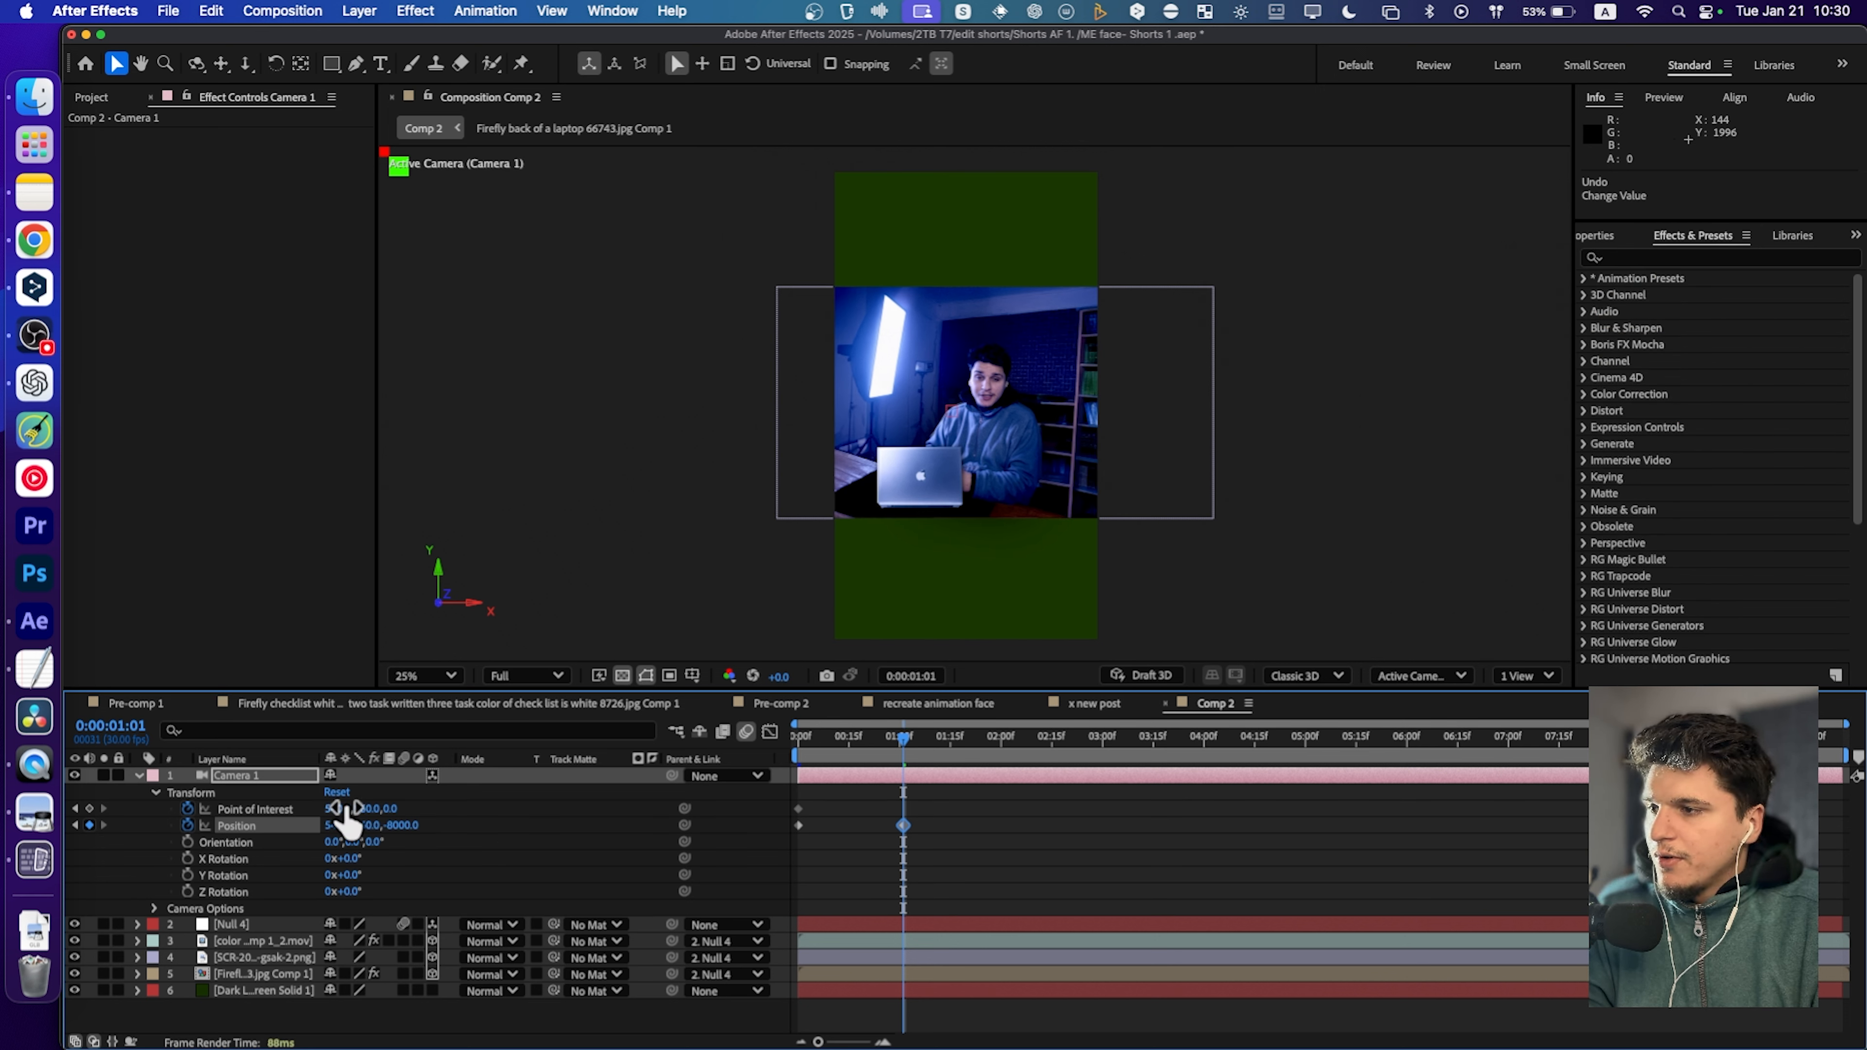
# Lower the camera's Point of Interest X value to about -822 at 0:00:01:01, and scrub through the move to 0:00:01:00.
pyautogui.moveTo(335, 808); pyautogui.dragTo(21, 809)
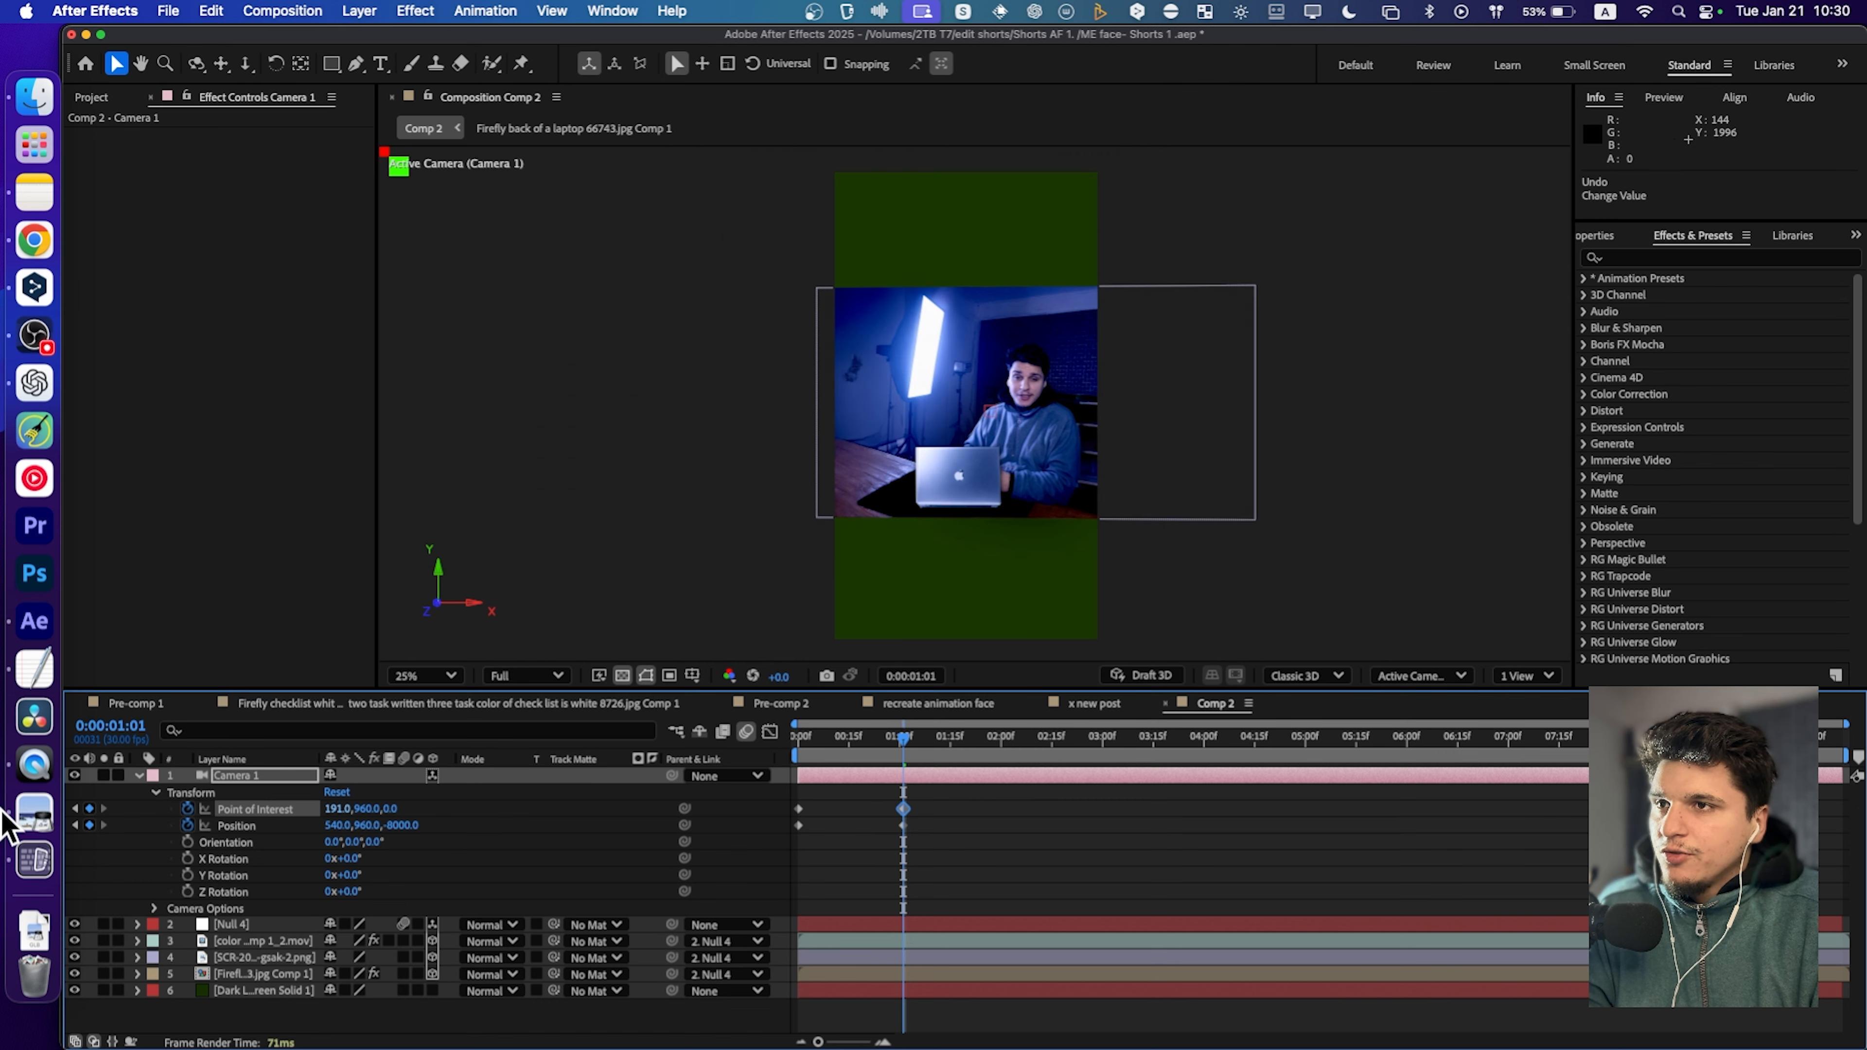
pyautogui.moveTo(332, 809); pyautogui.dragTo(11, 808)
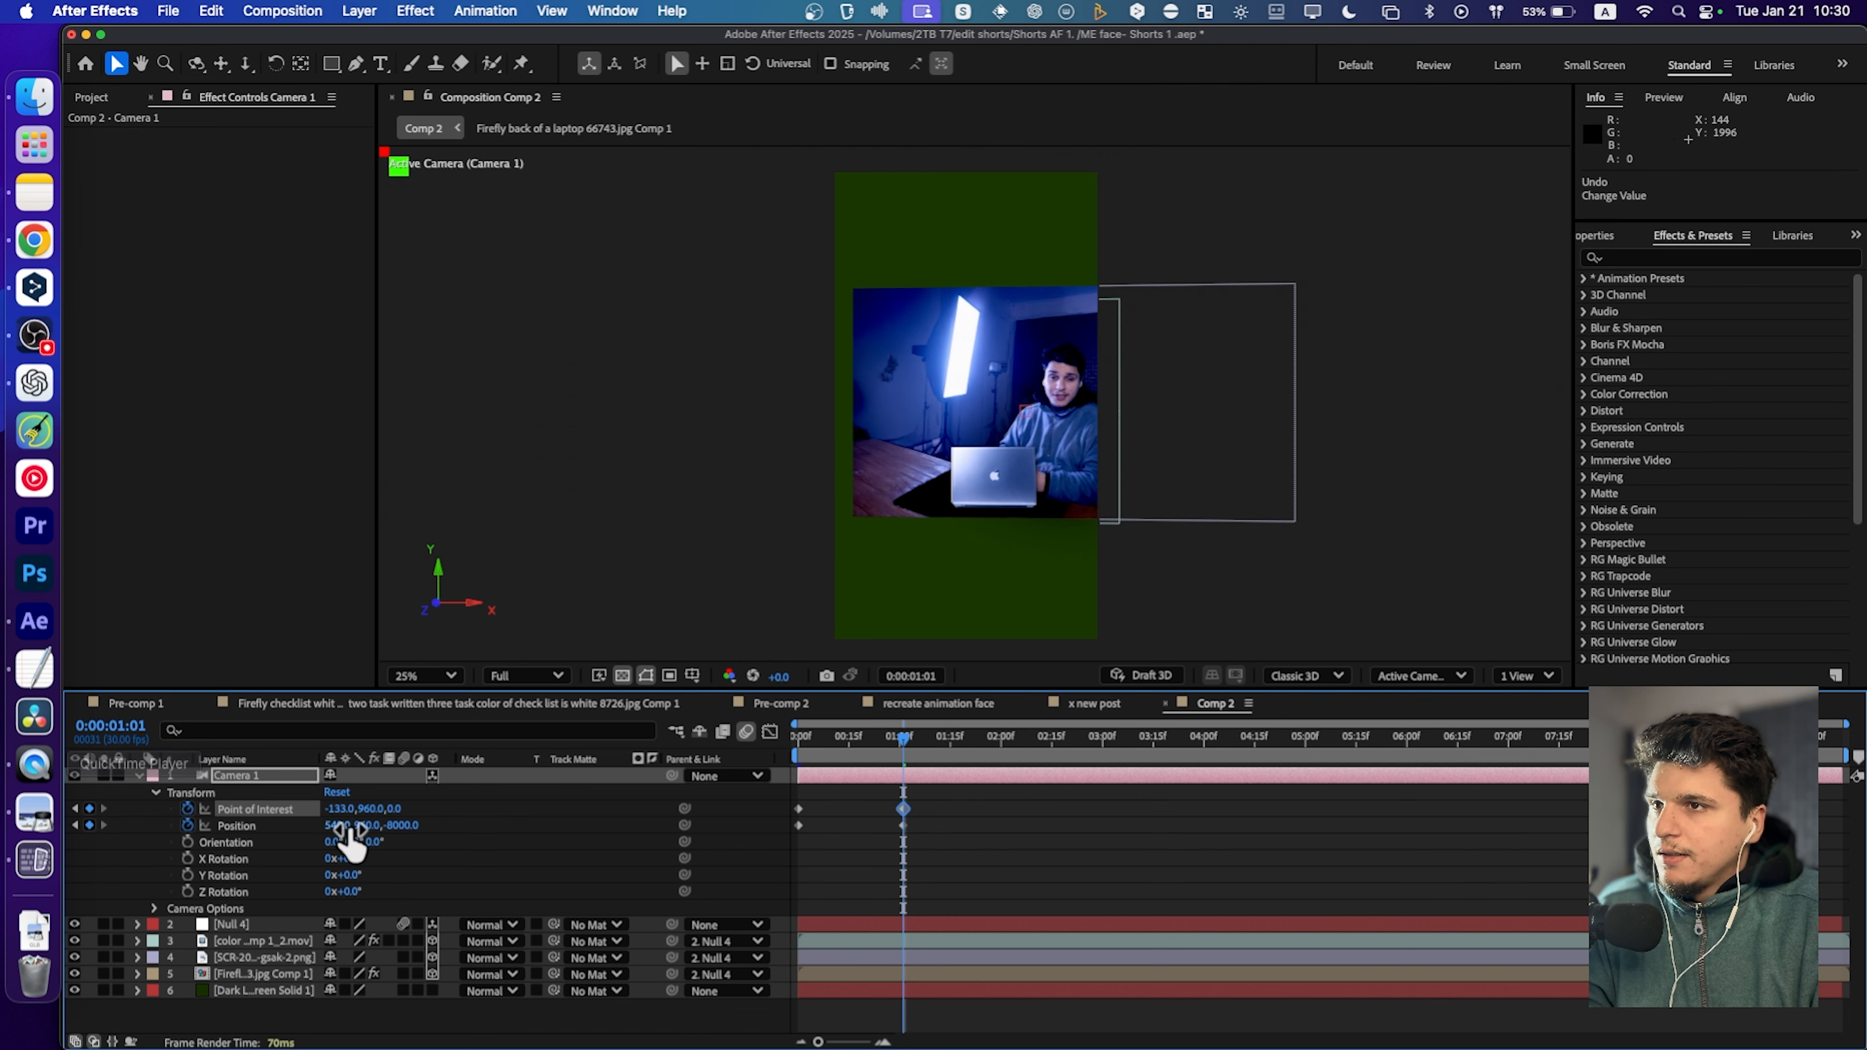
pyautogui.moveTo(339, 809); pyautogui.dragTo(80, 807)
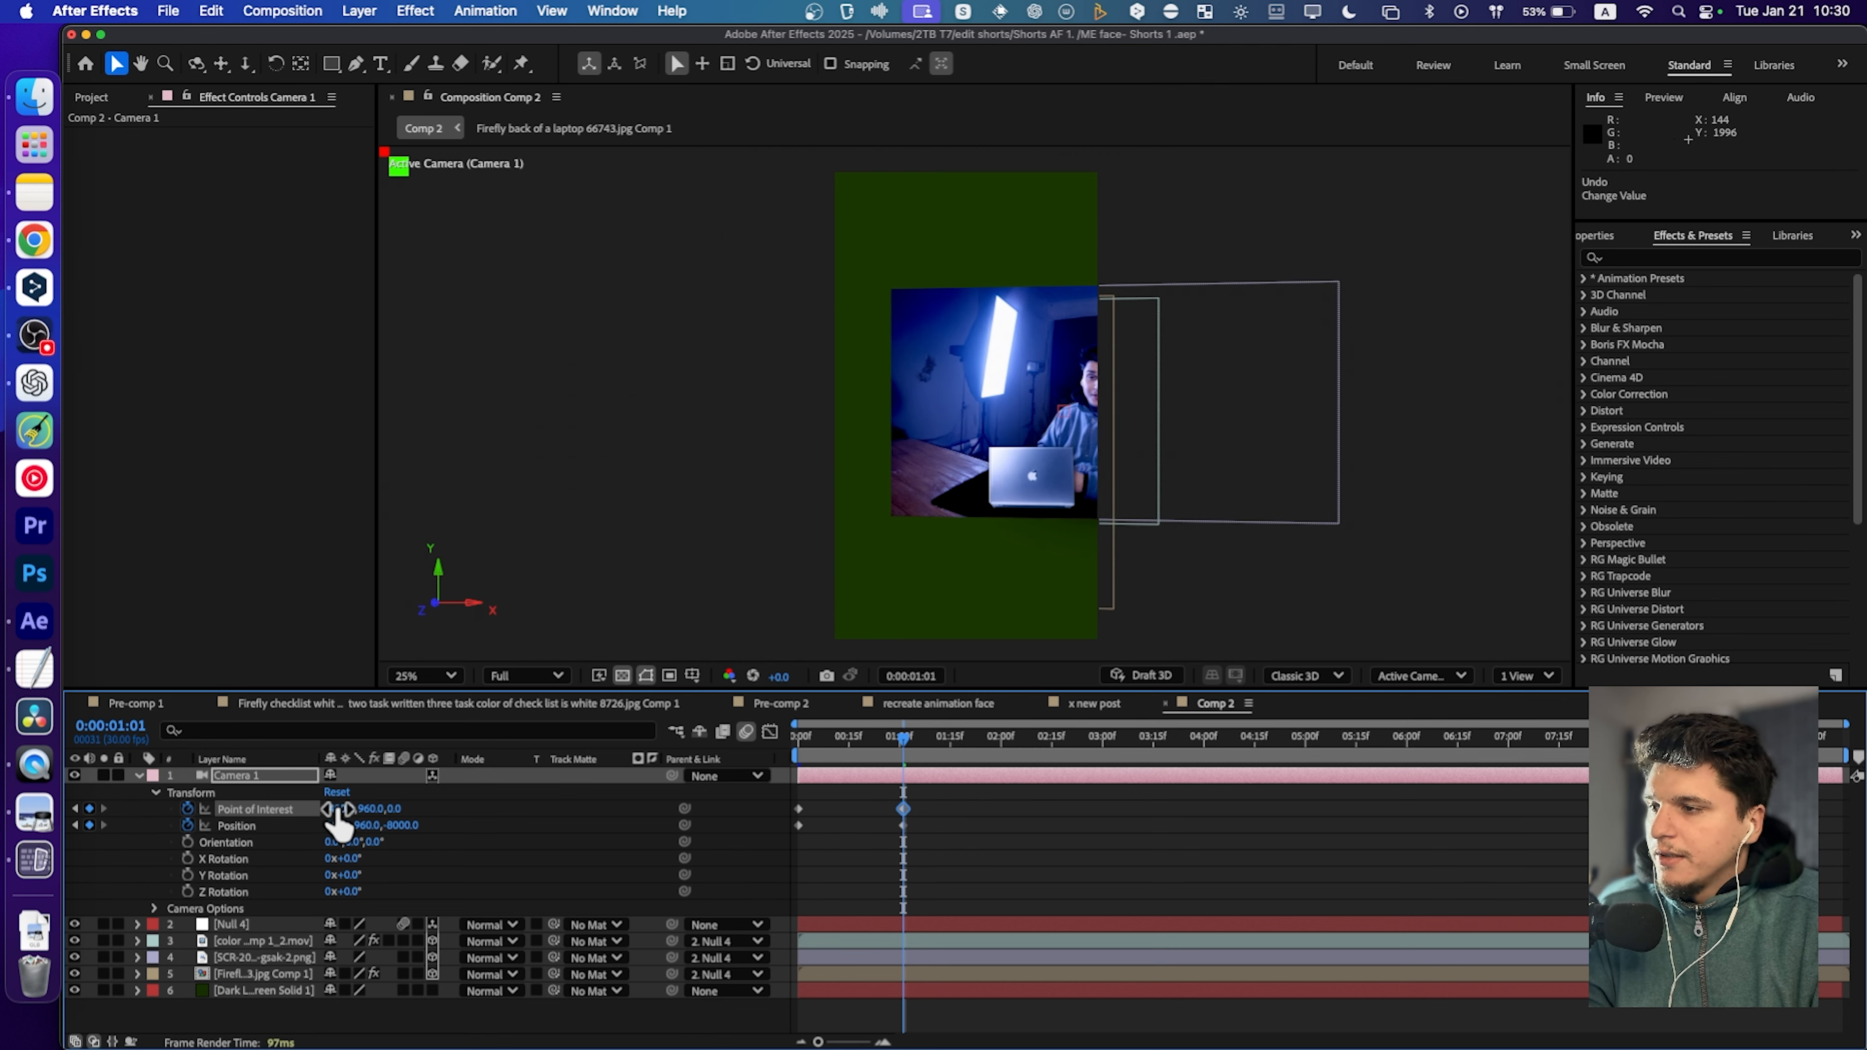
pyautogui.moveTo(333, 809); pyautogui.dragTo(3, 815)
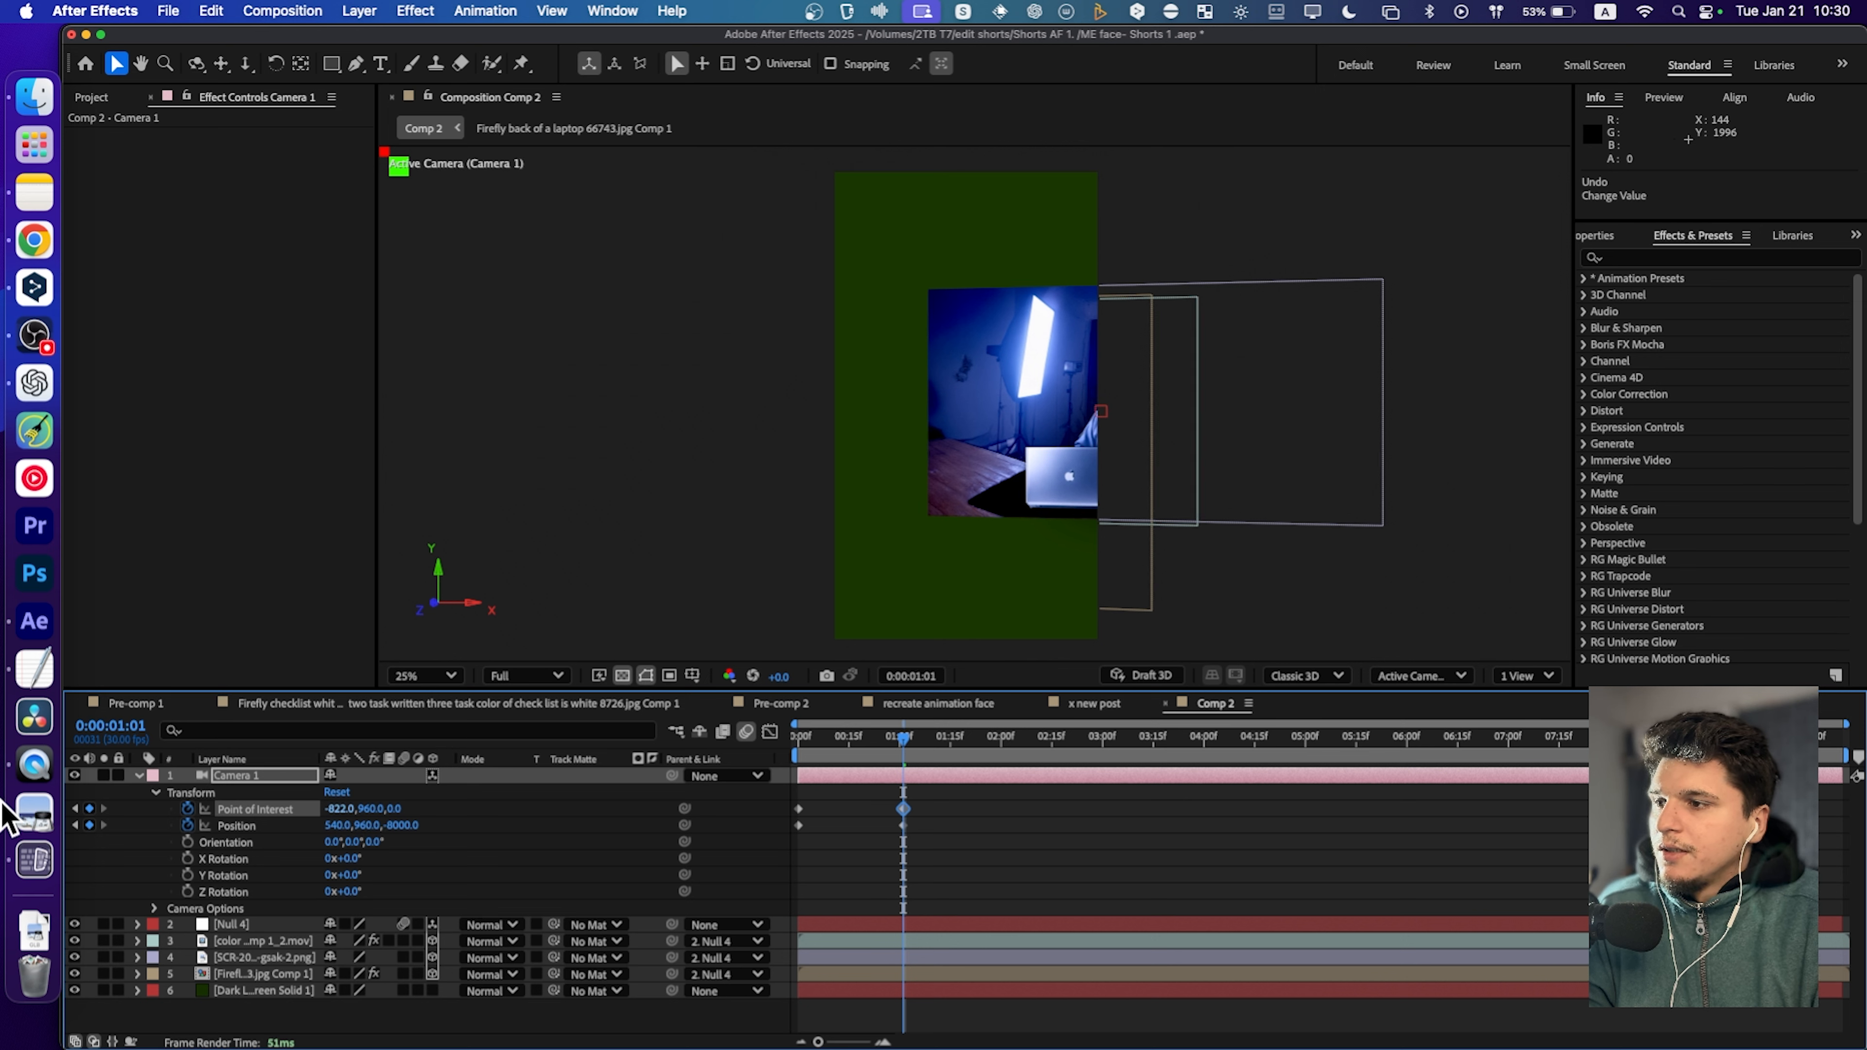
pyautogui.moveTo(838, 736); pyautogui.dragTo(908, 761)
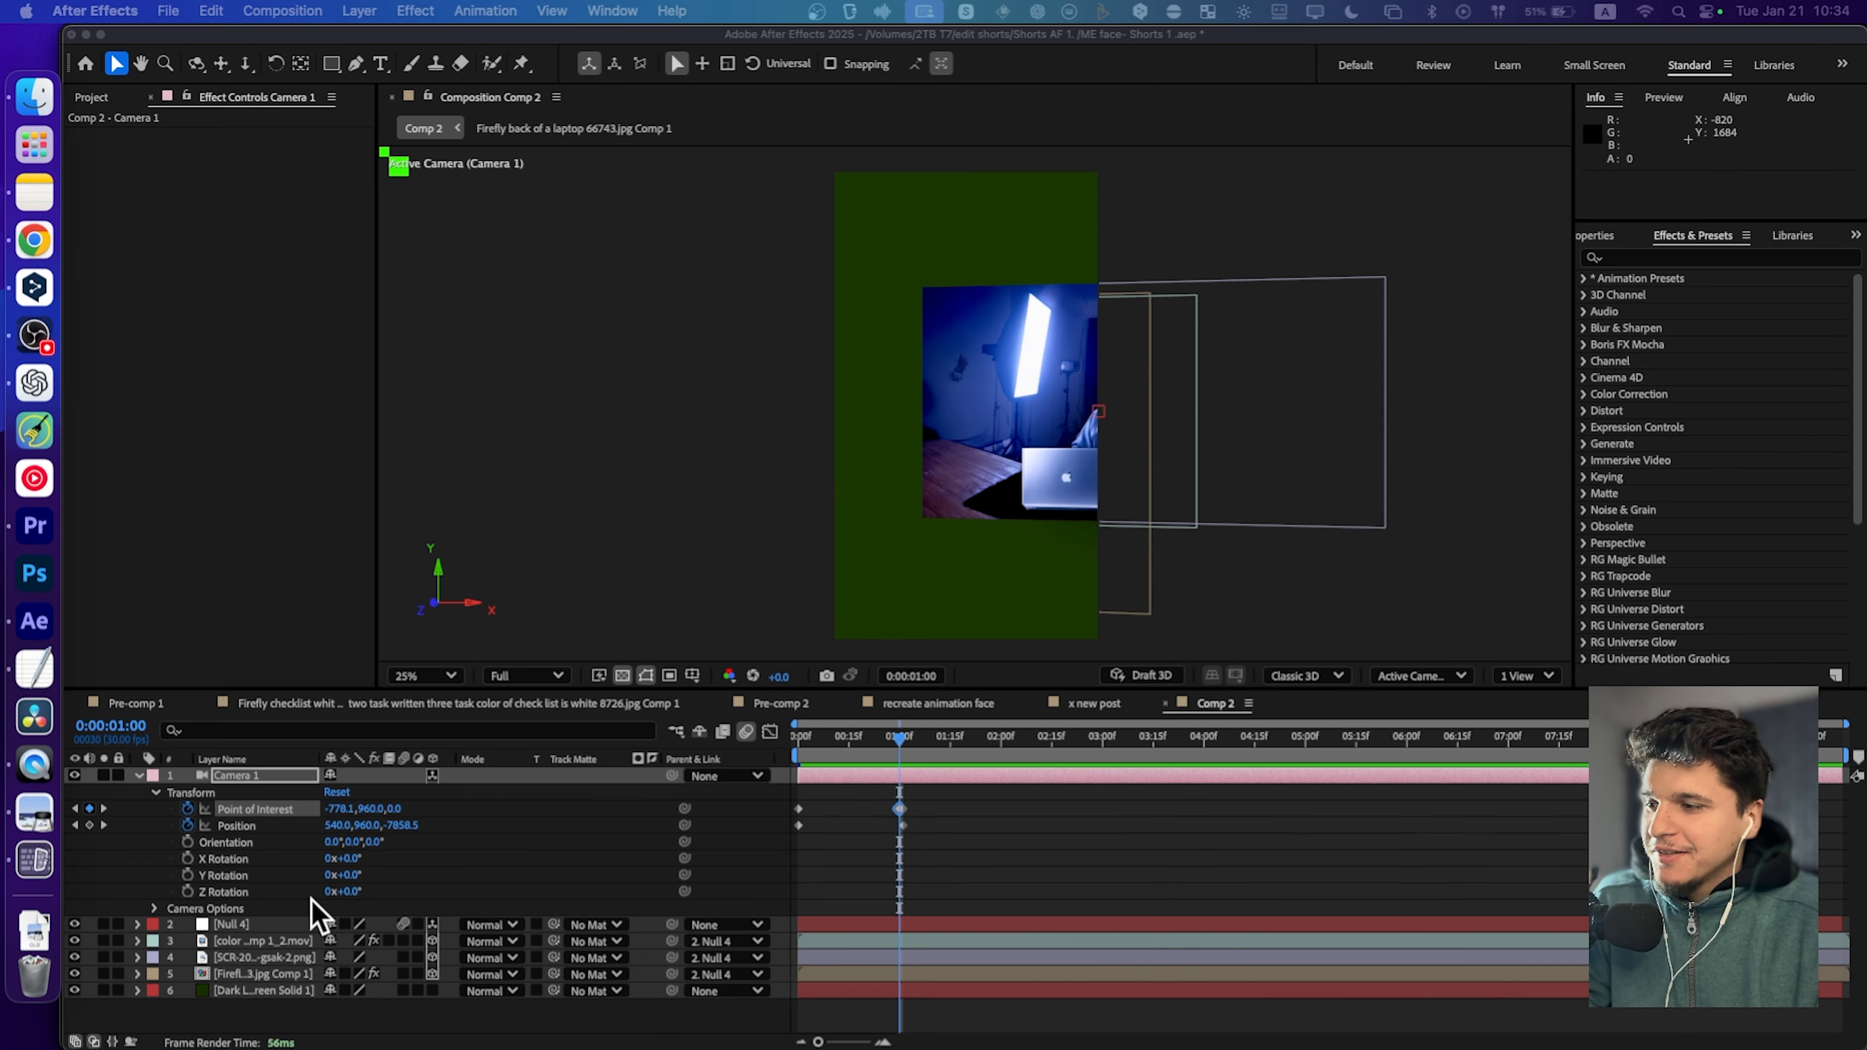
# Add a new text layer to the composition reading "1 TEXT".
pyautogui.rightClick(352, 1033)
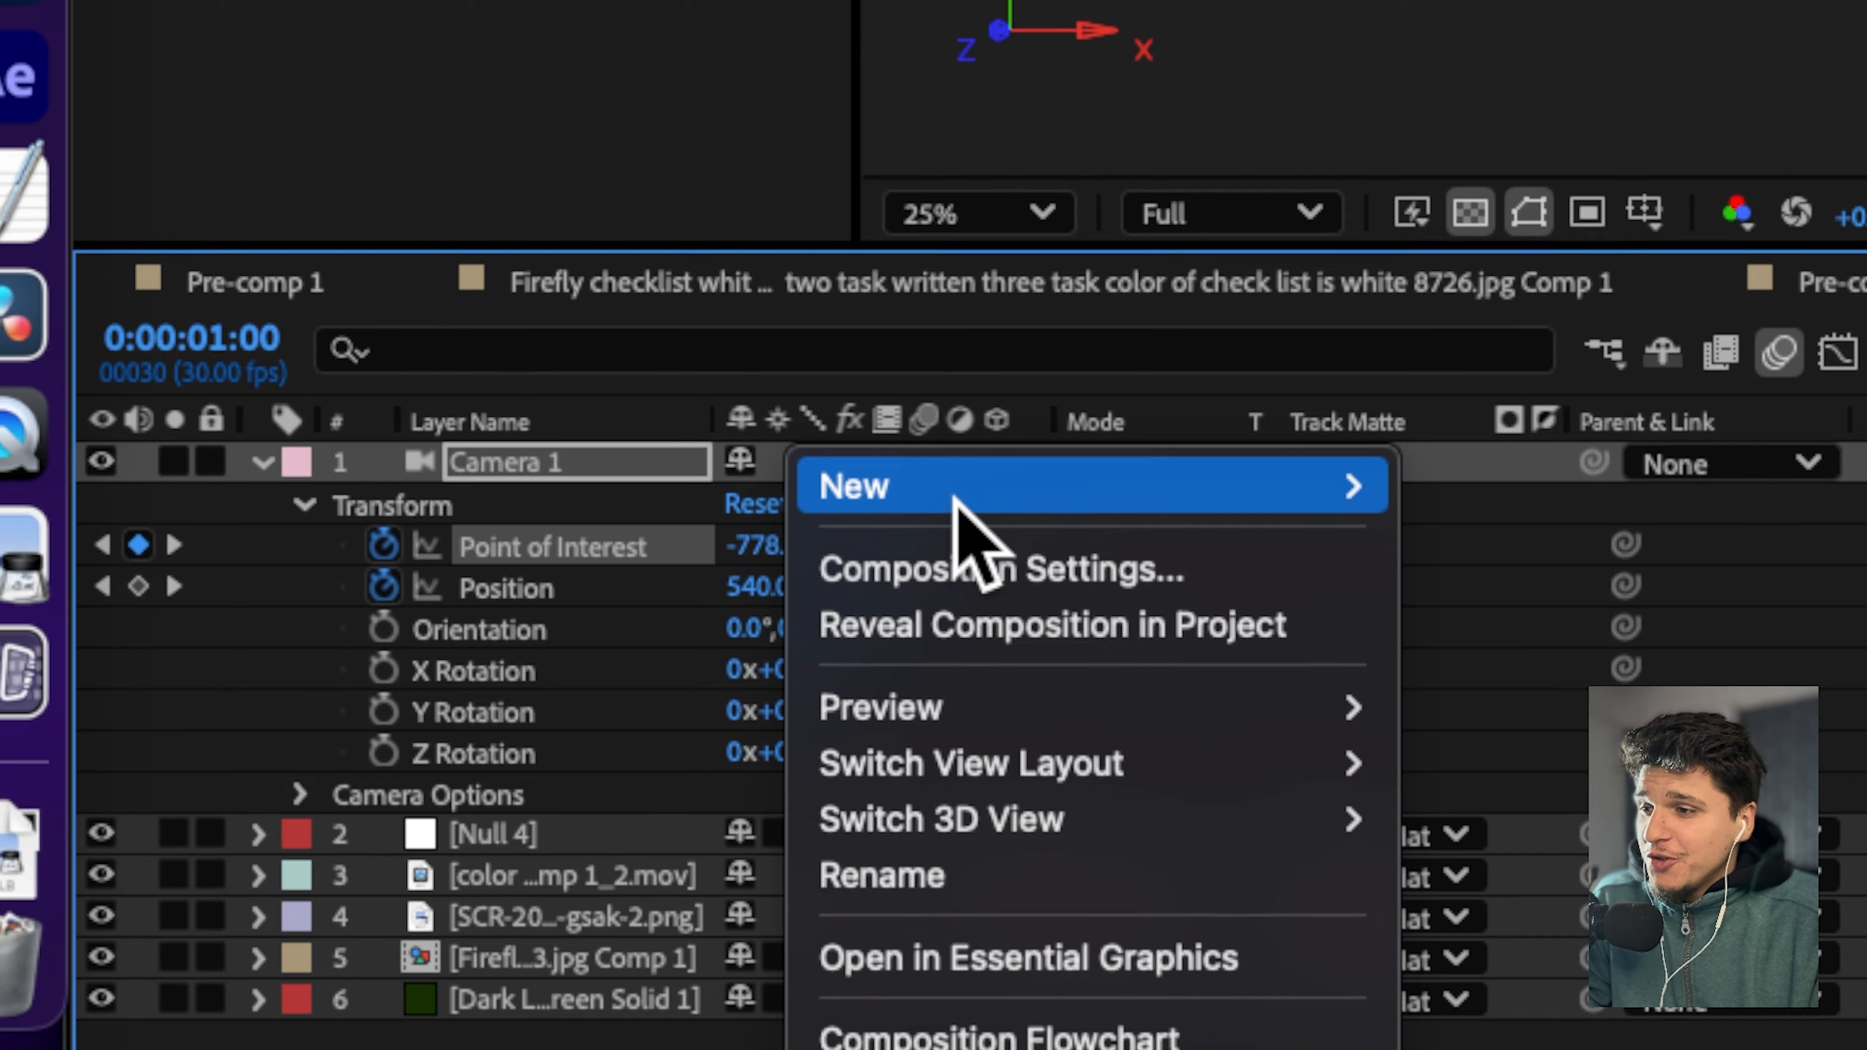
pyautogui.moveTo(1360, 487)
pyautogui.click(1452, 570)
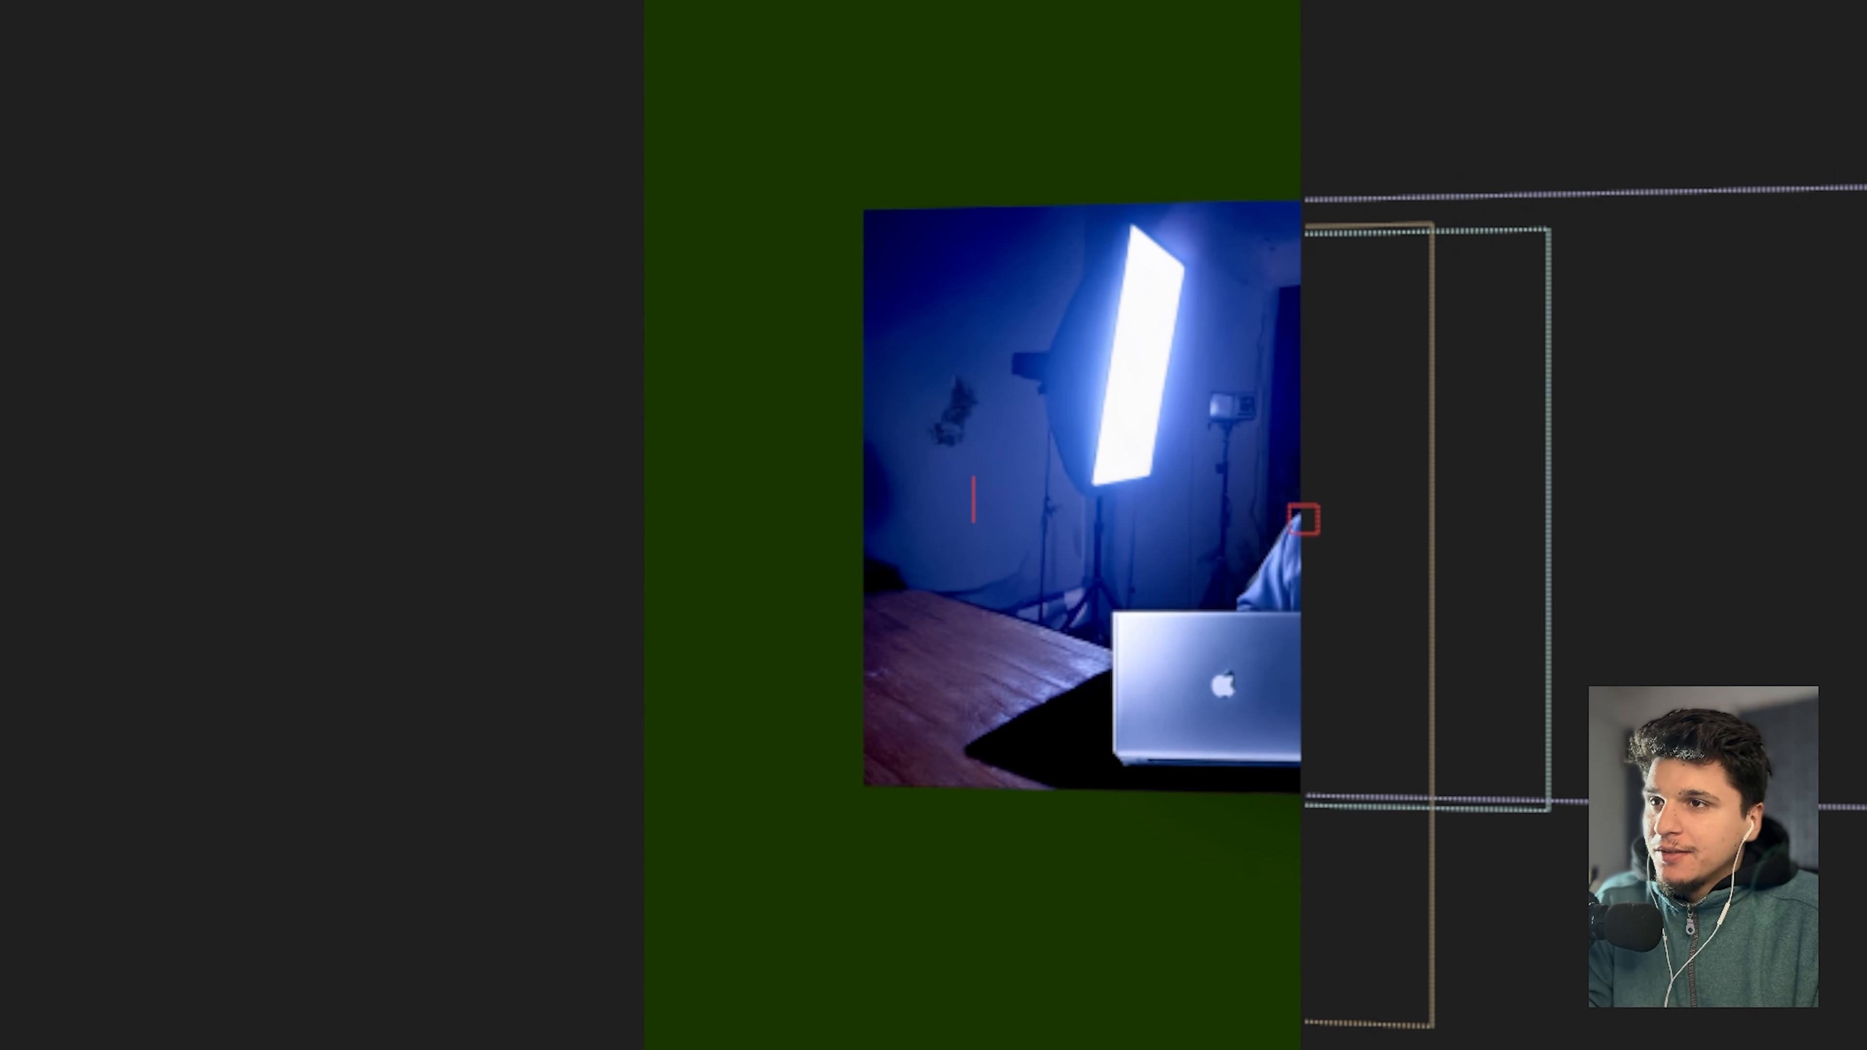
pyautogui.write('1 TEXT')
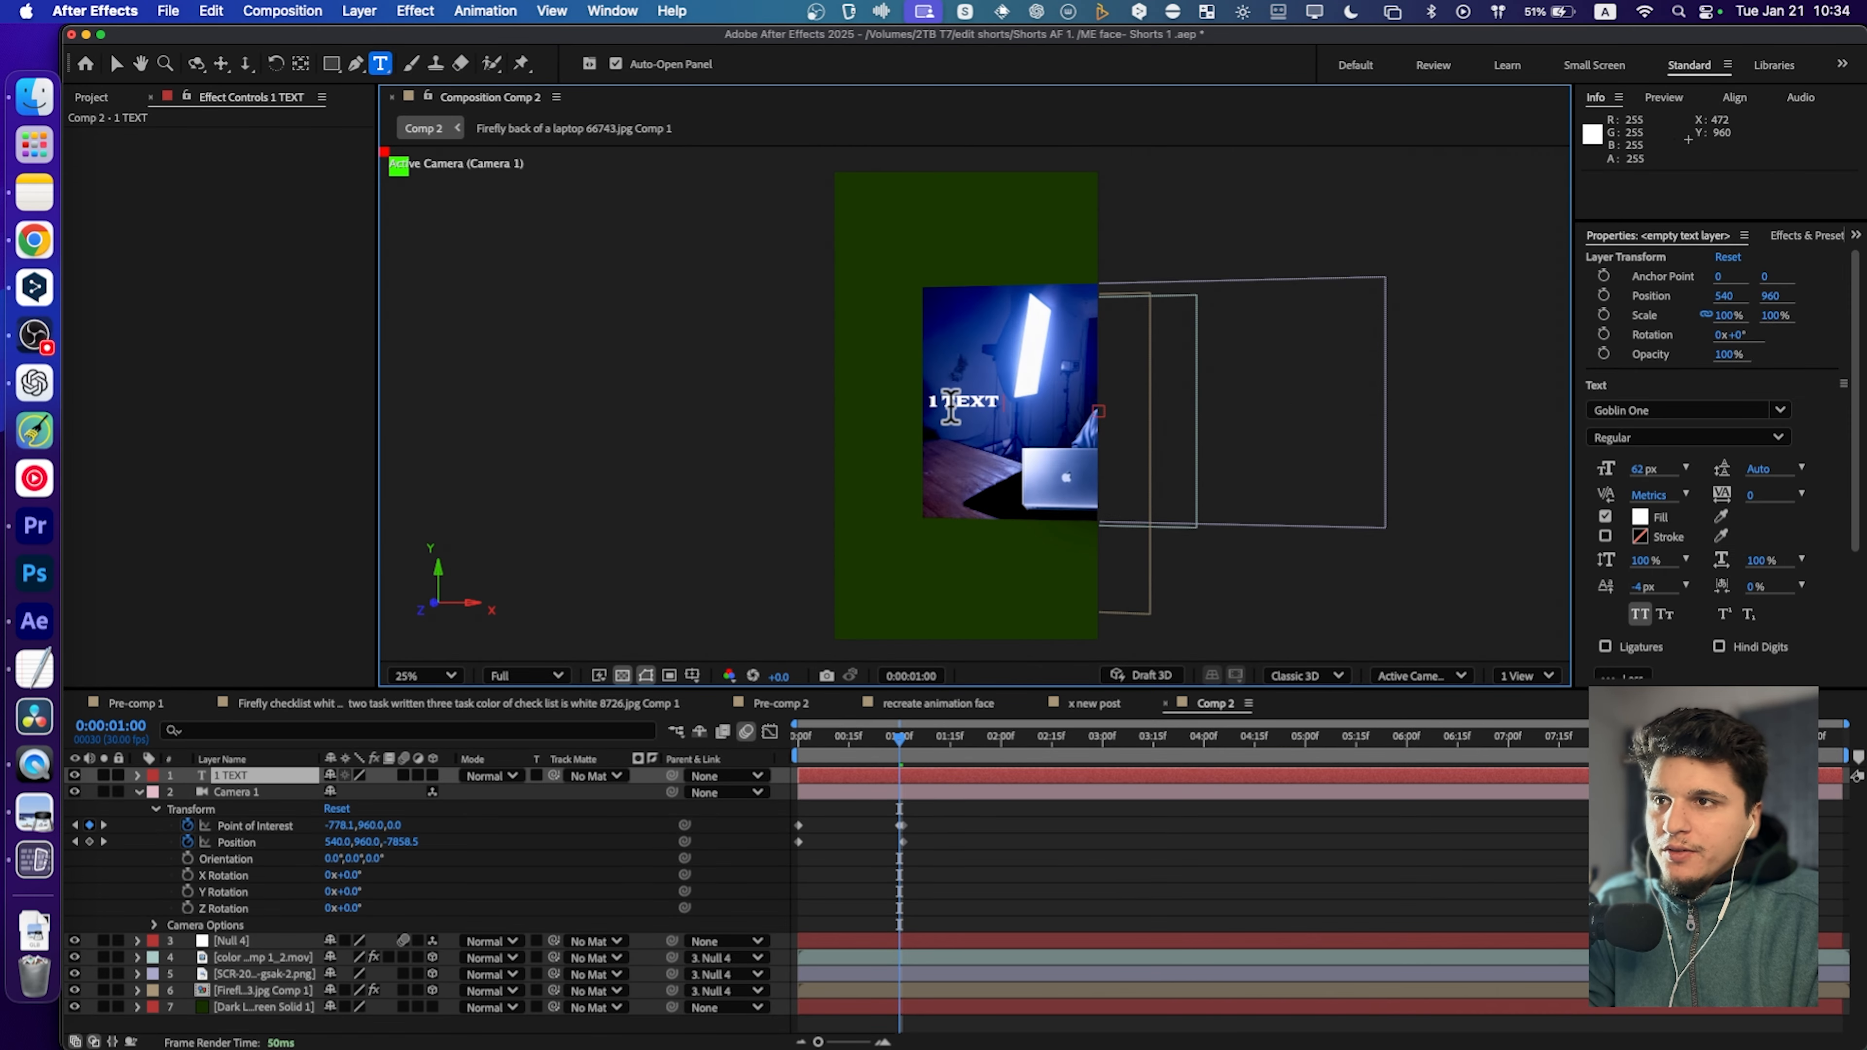
# Change the "1 TEXT" text to the Heavitas font and enlarge it to 117 px.
pyautogui.tripleClick(952, 409)
pyautogui.click(1774, 439)
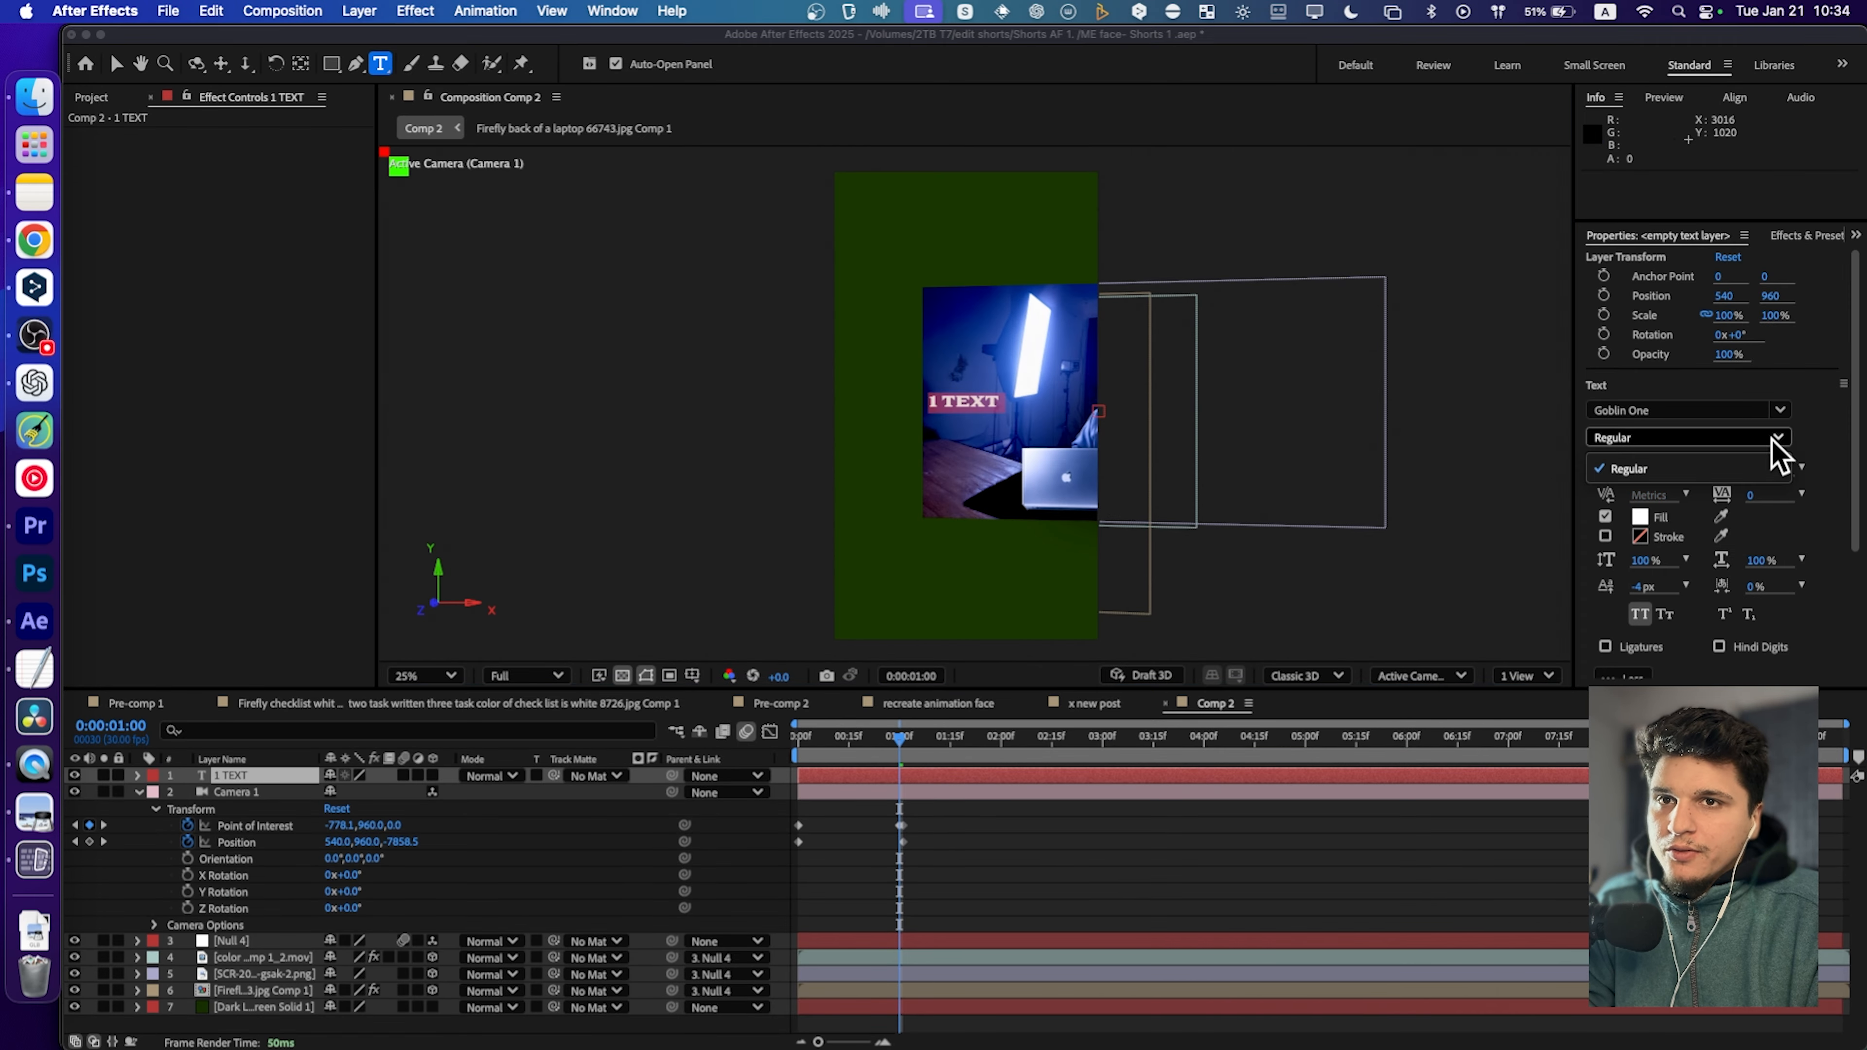
pyautogui.click(1775, 435)
pyautogui.click(1781, 412)
pyautogui.click(1749, 527)
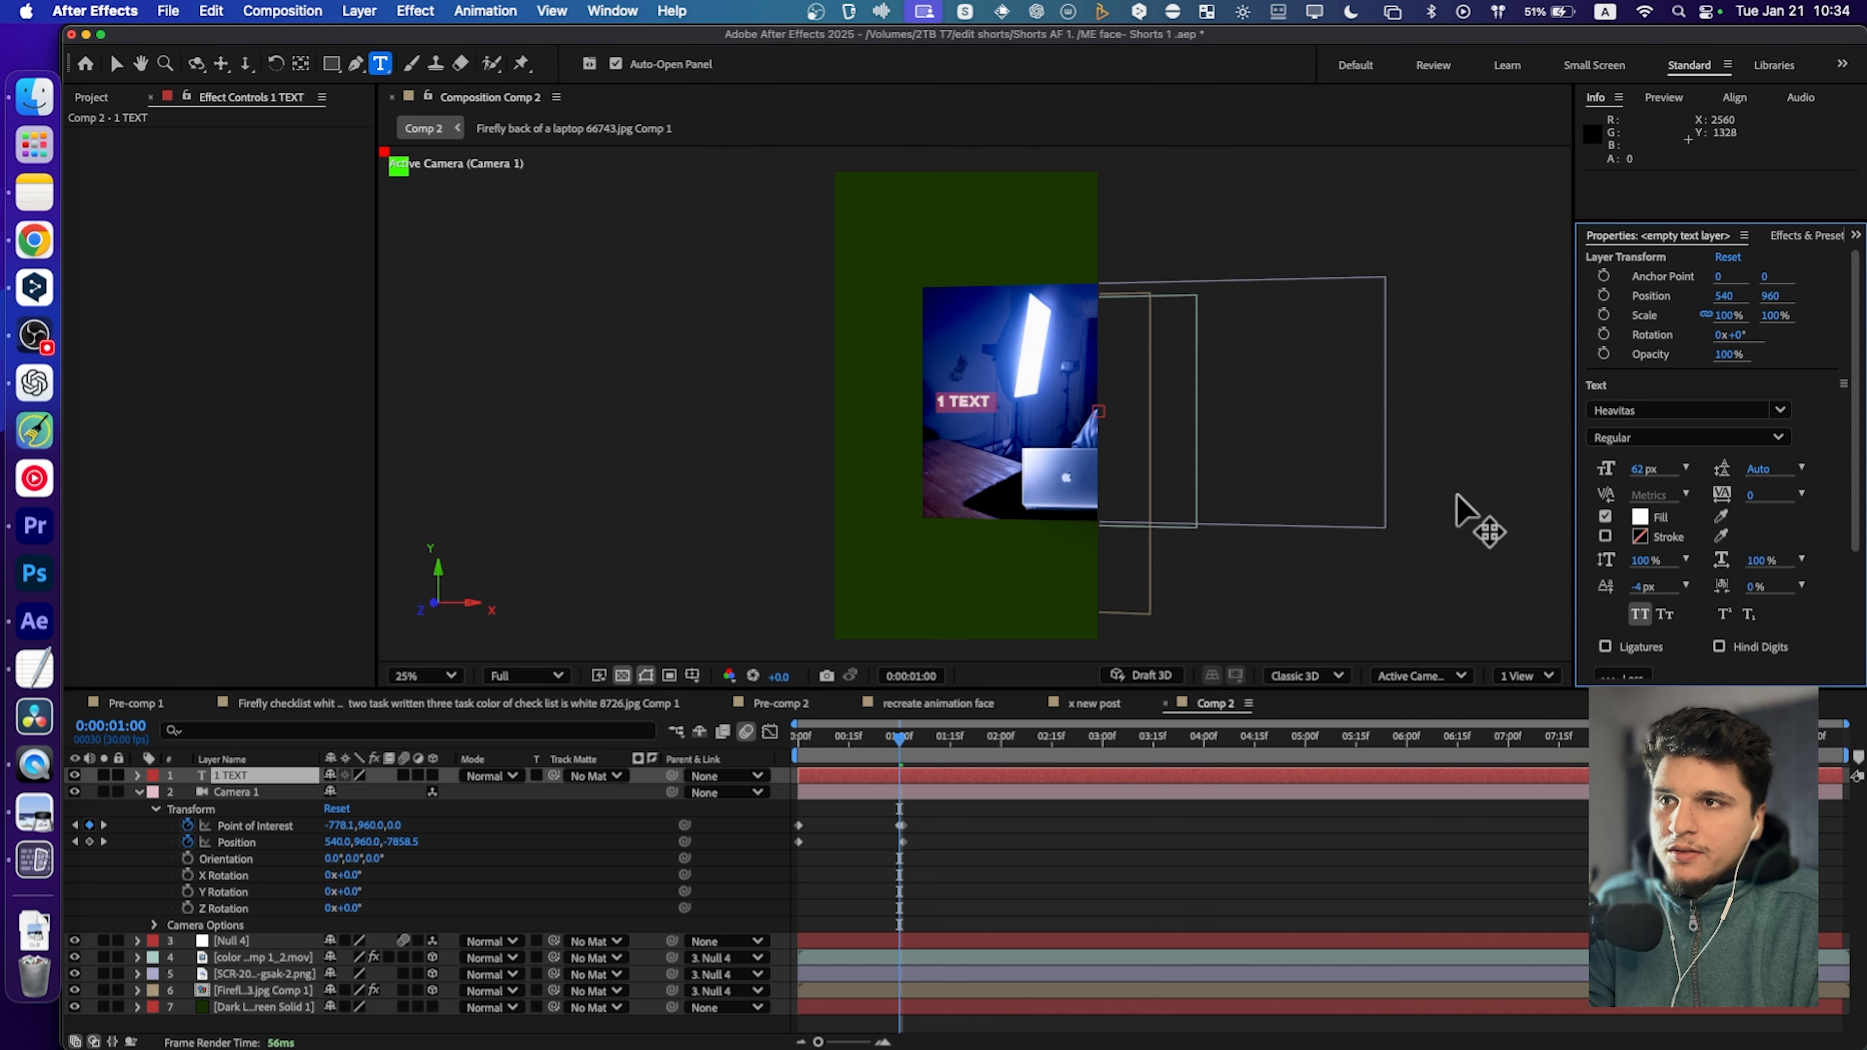
pyautogui.moveTo(1650, 482); pyautogui.dragTo(1717, 478)
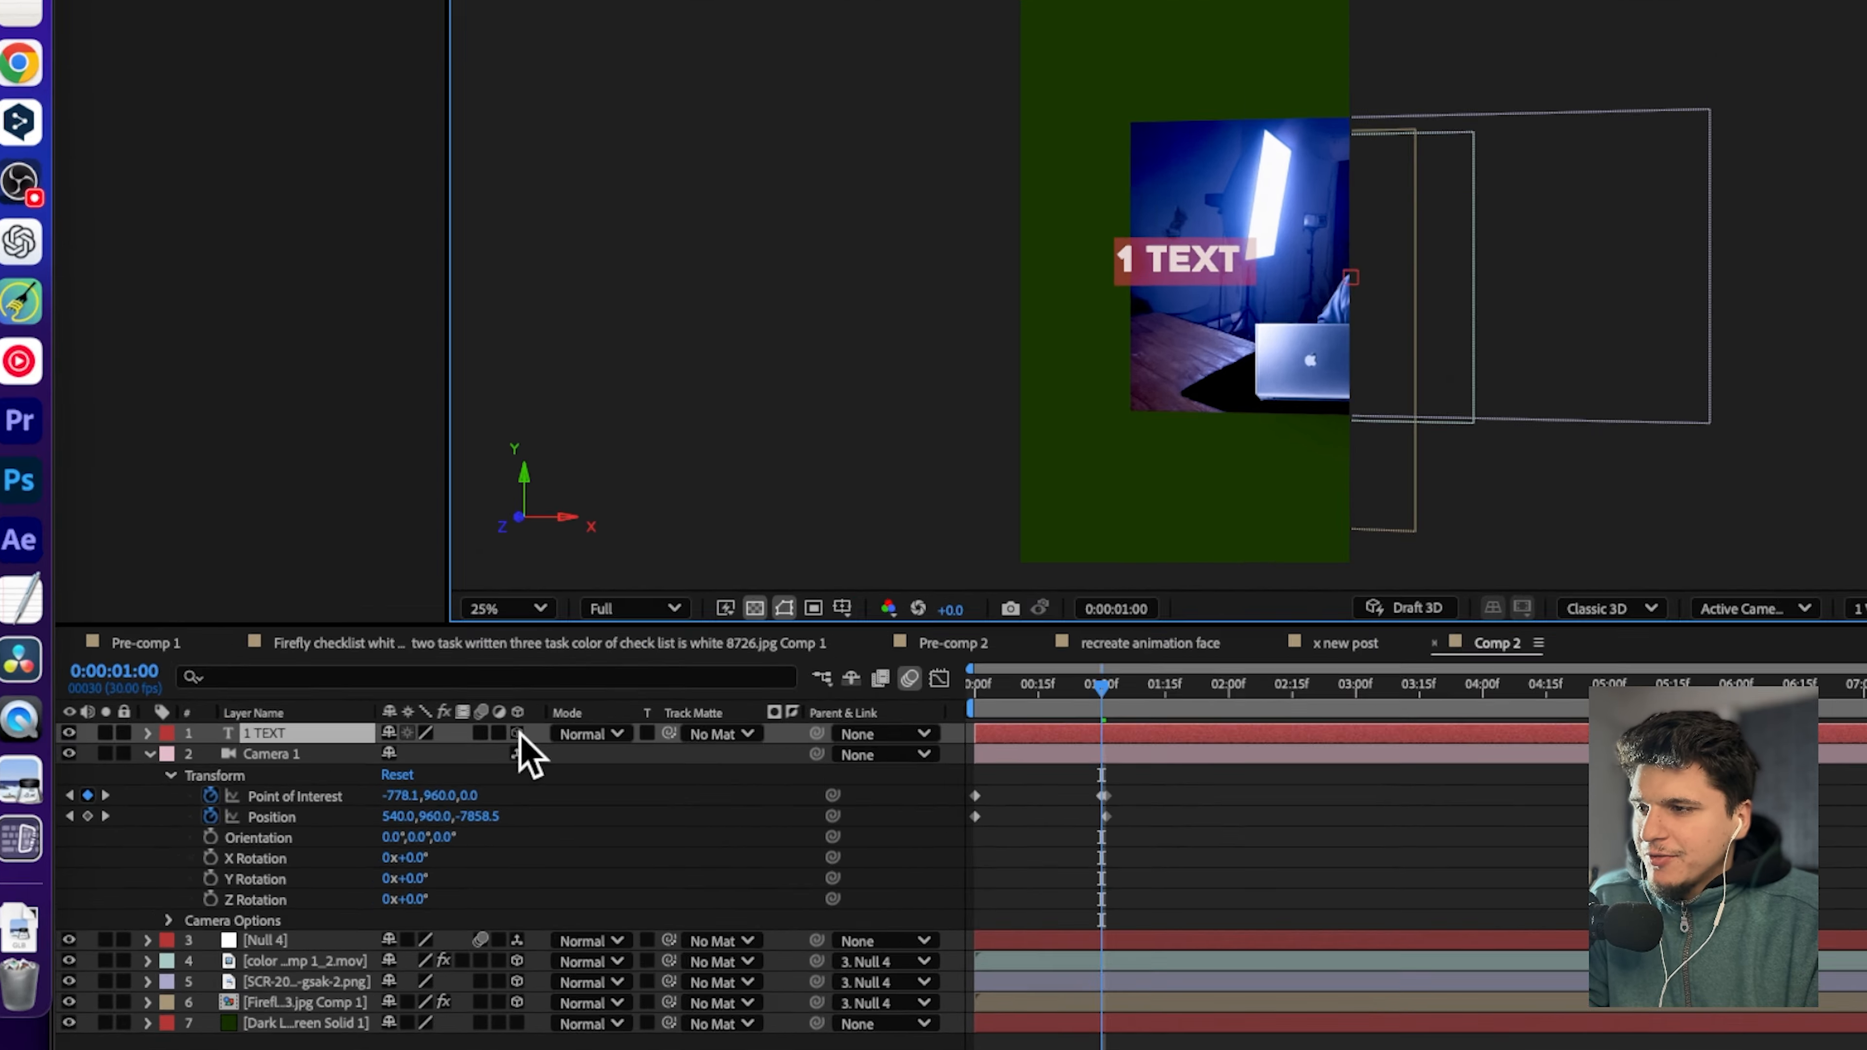
# Turn the "1 TEXT" layer into a 3D layer.
pyautogui.press('capslock')
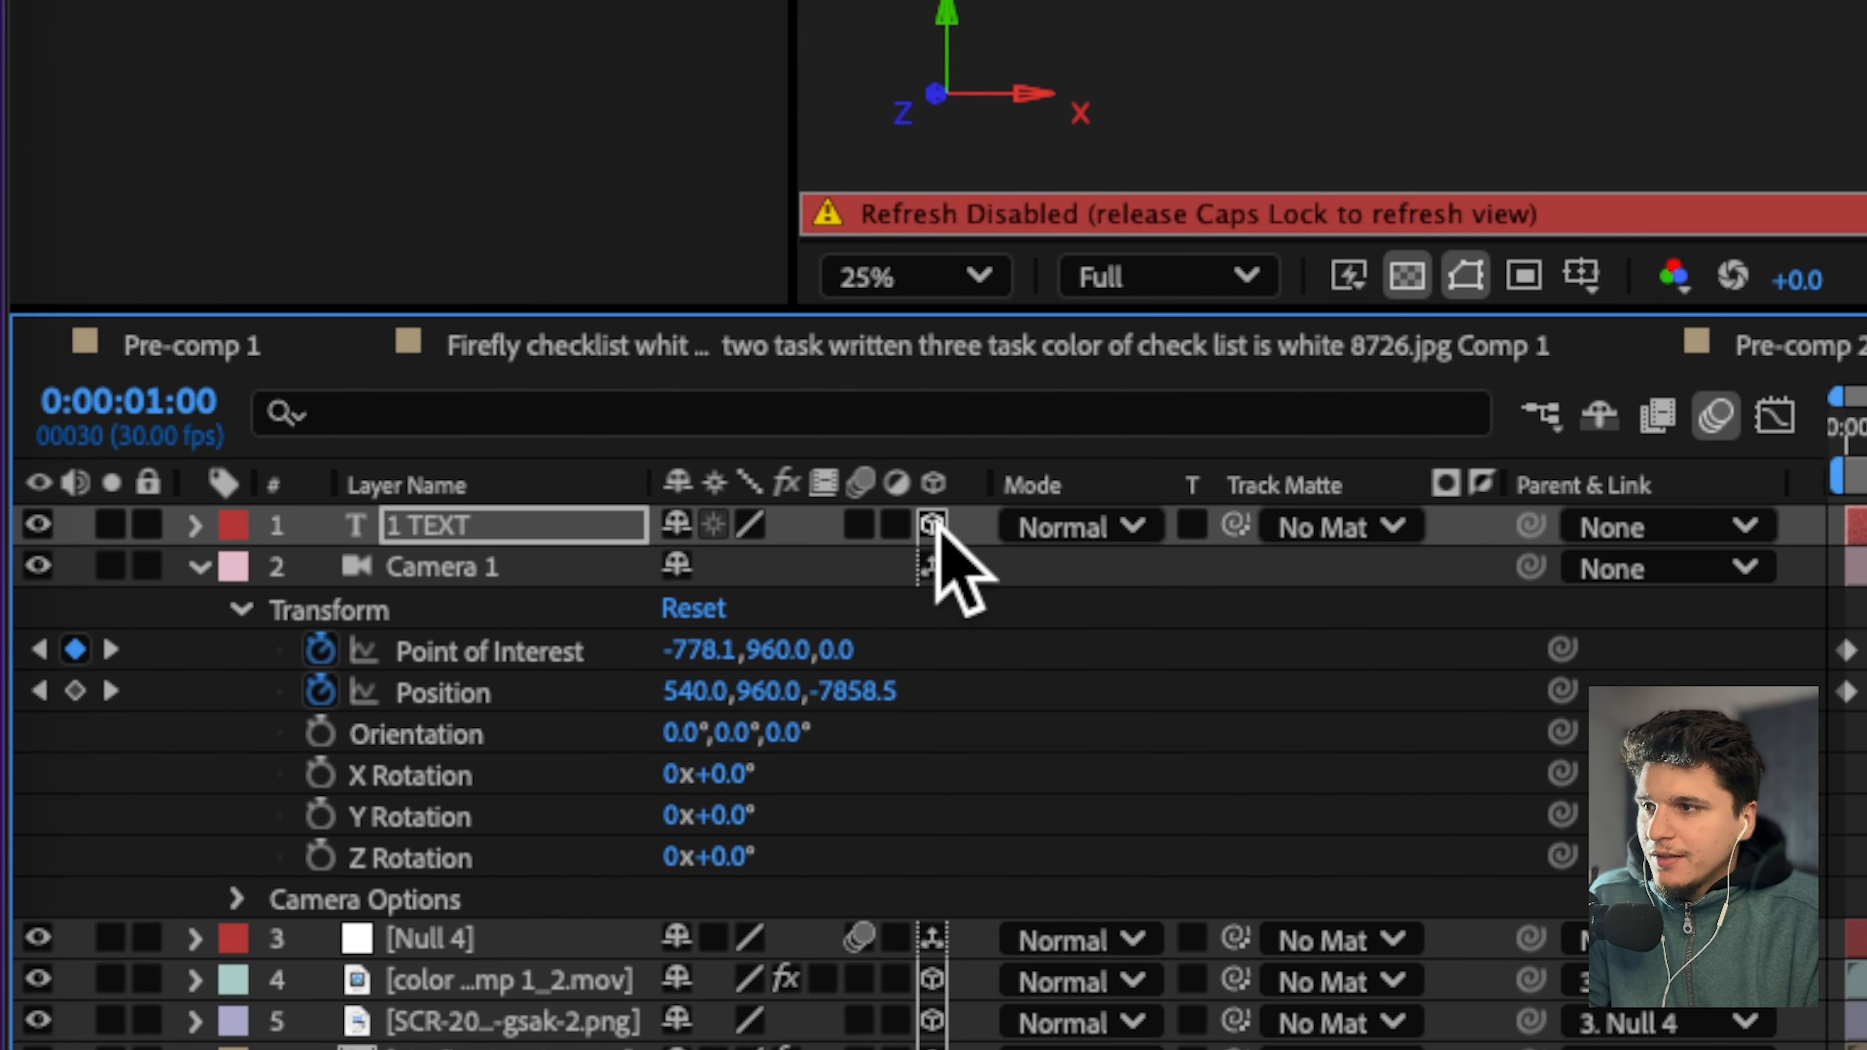
pyautogui.press('capslock')
pyautogui.click(932, 523)
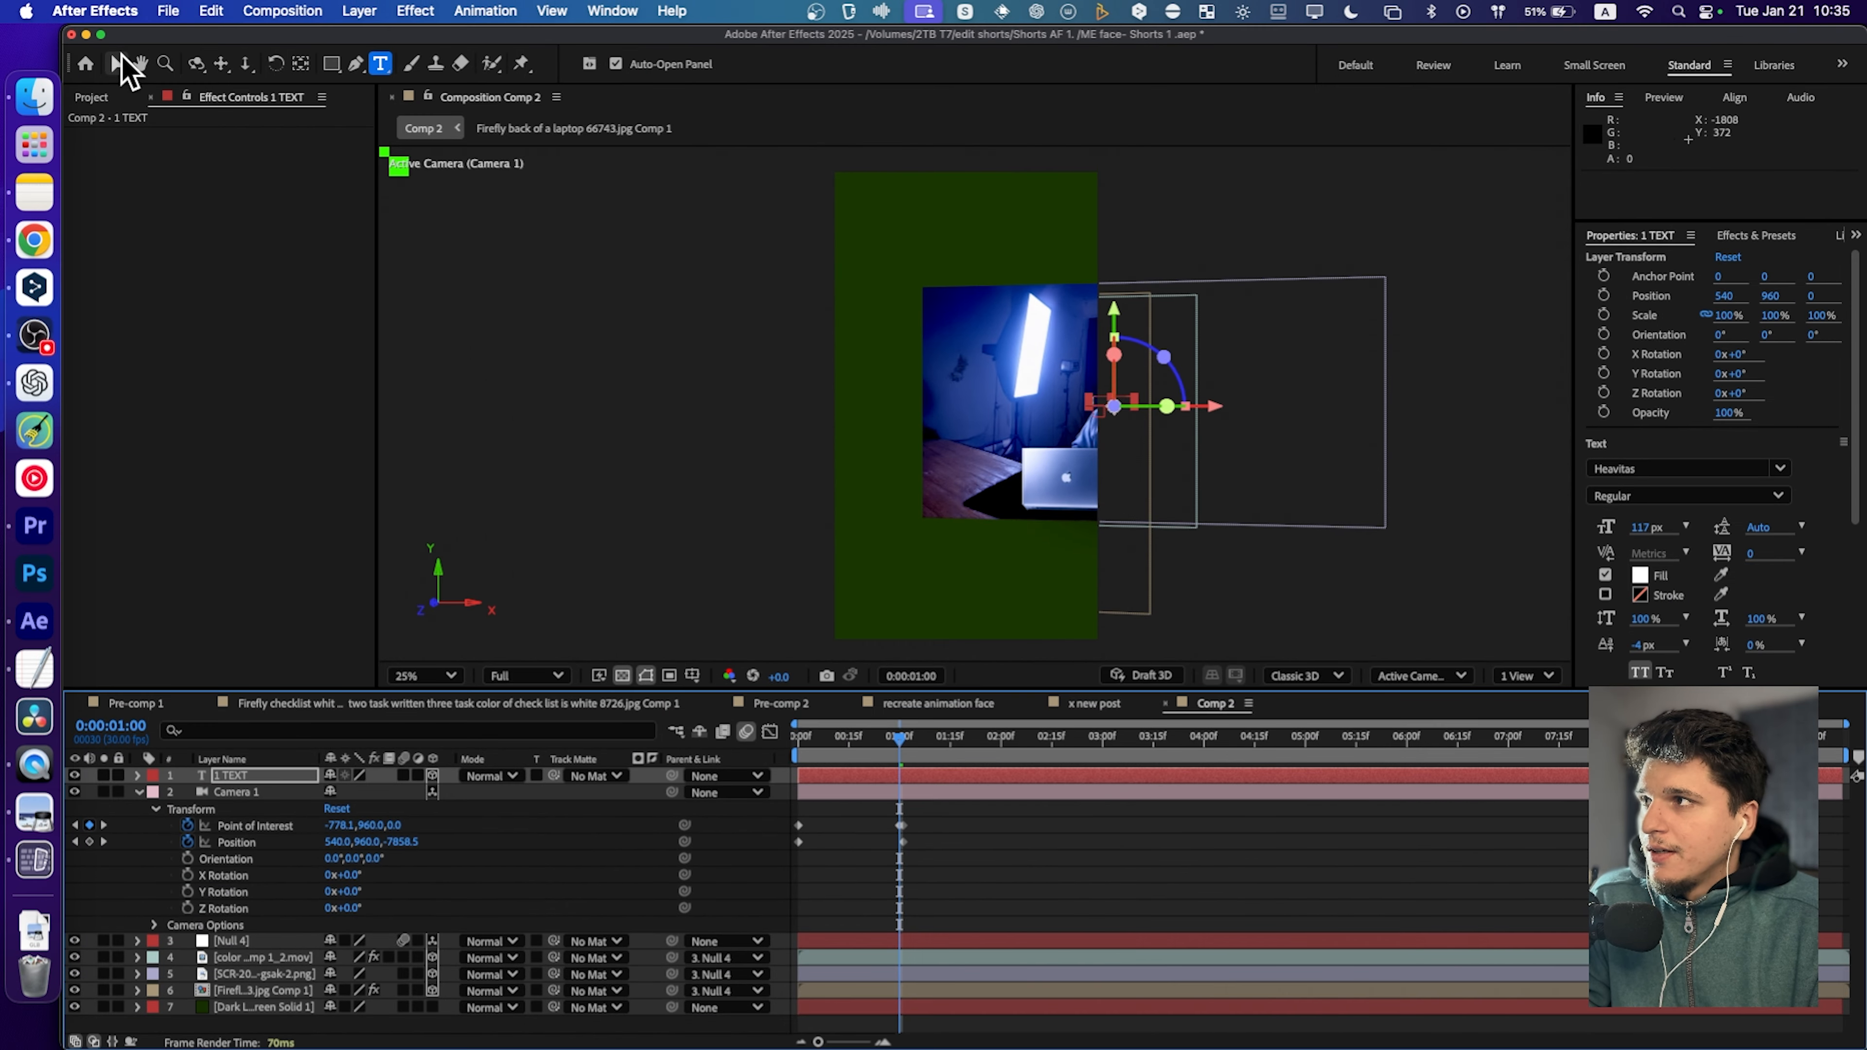
# Try to move the "1 TEXT" layer over the laptop image, and undo the moves.
pyautogui.click(118, 63)
pyautogui.moveTo(1215, 406); pyautogui.dragTo(1150, 412)
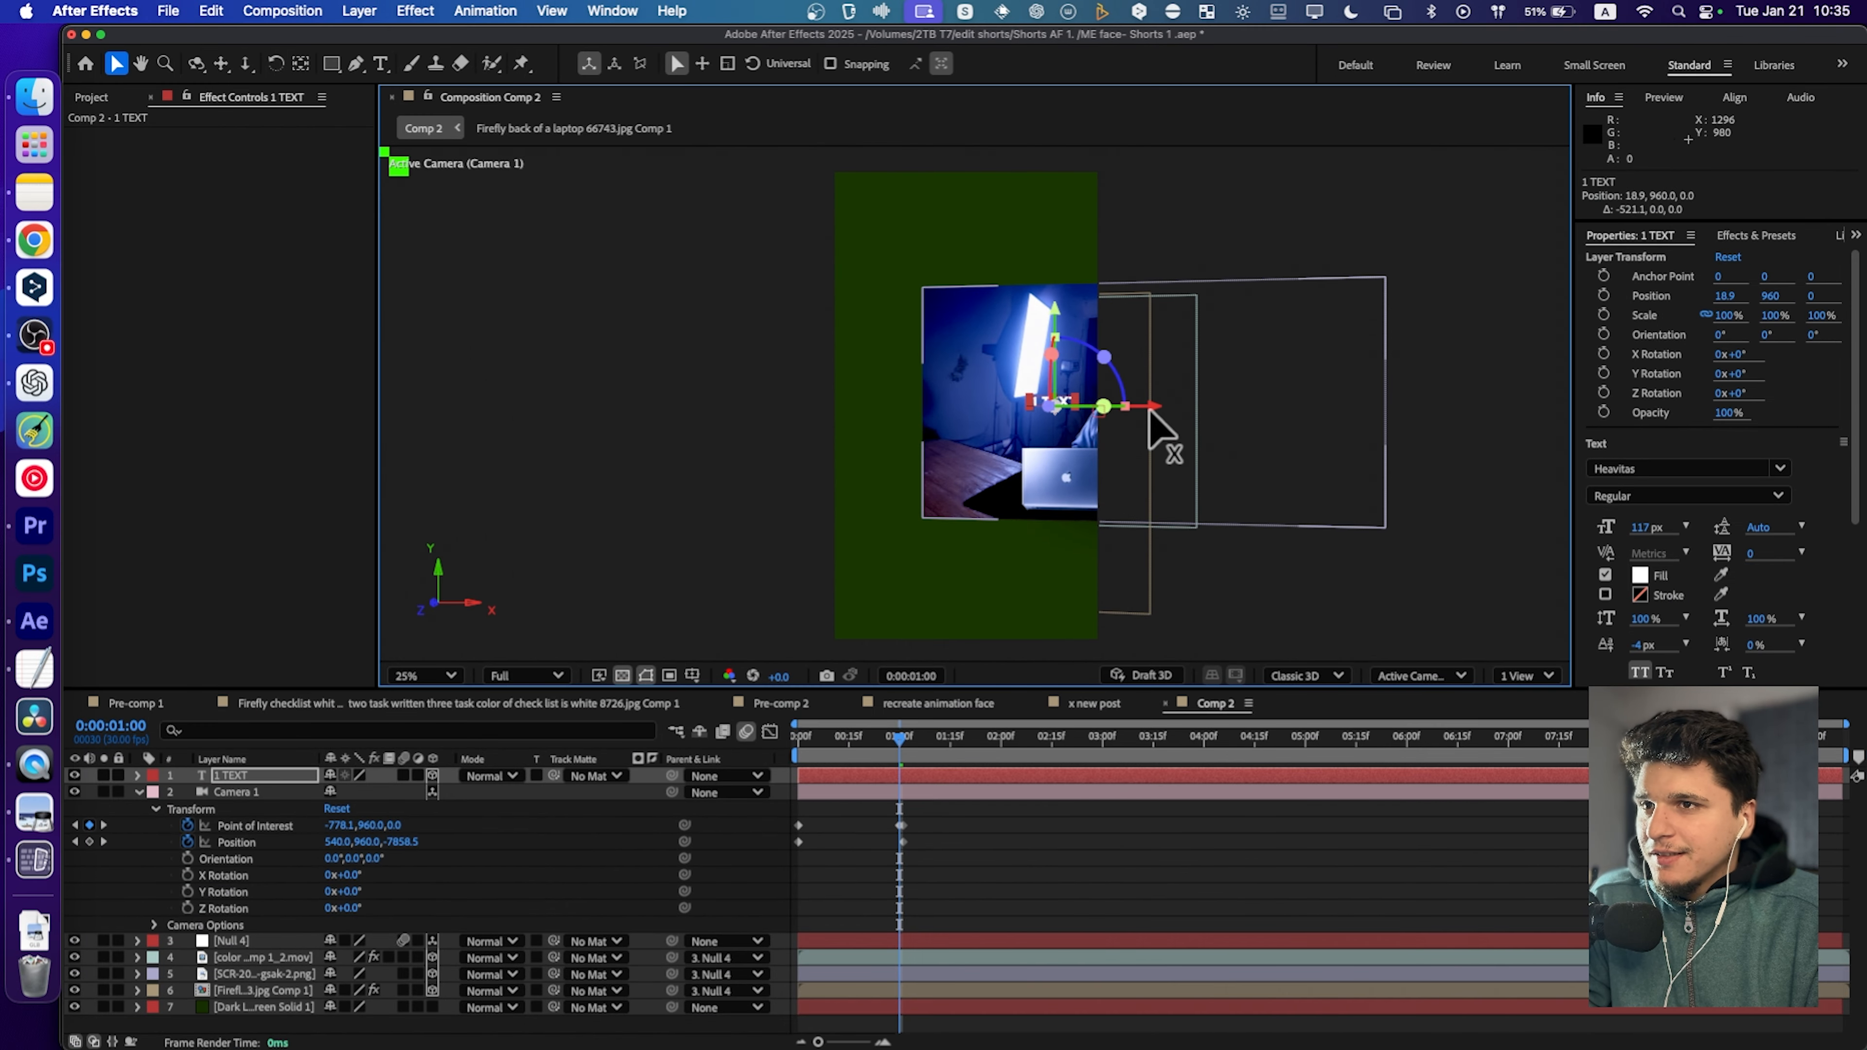
pyautogui.moveTo(1054, 316); pyautogui.dragTo(1056, 335)
pyautogui.moveTo(1143, 424); pyautogui.dragTo(1091, 425)
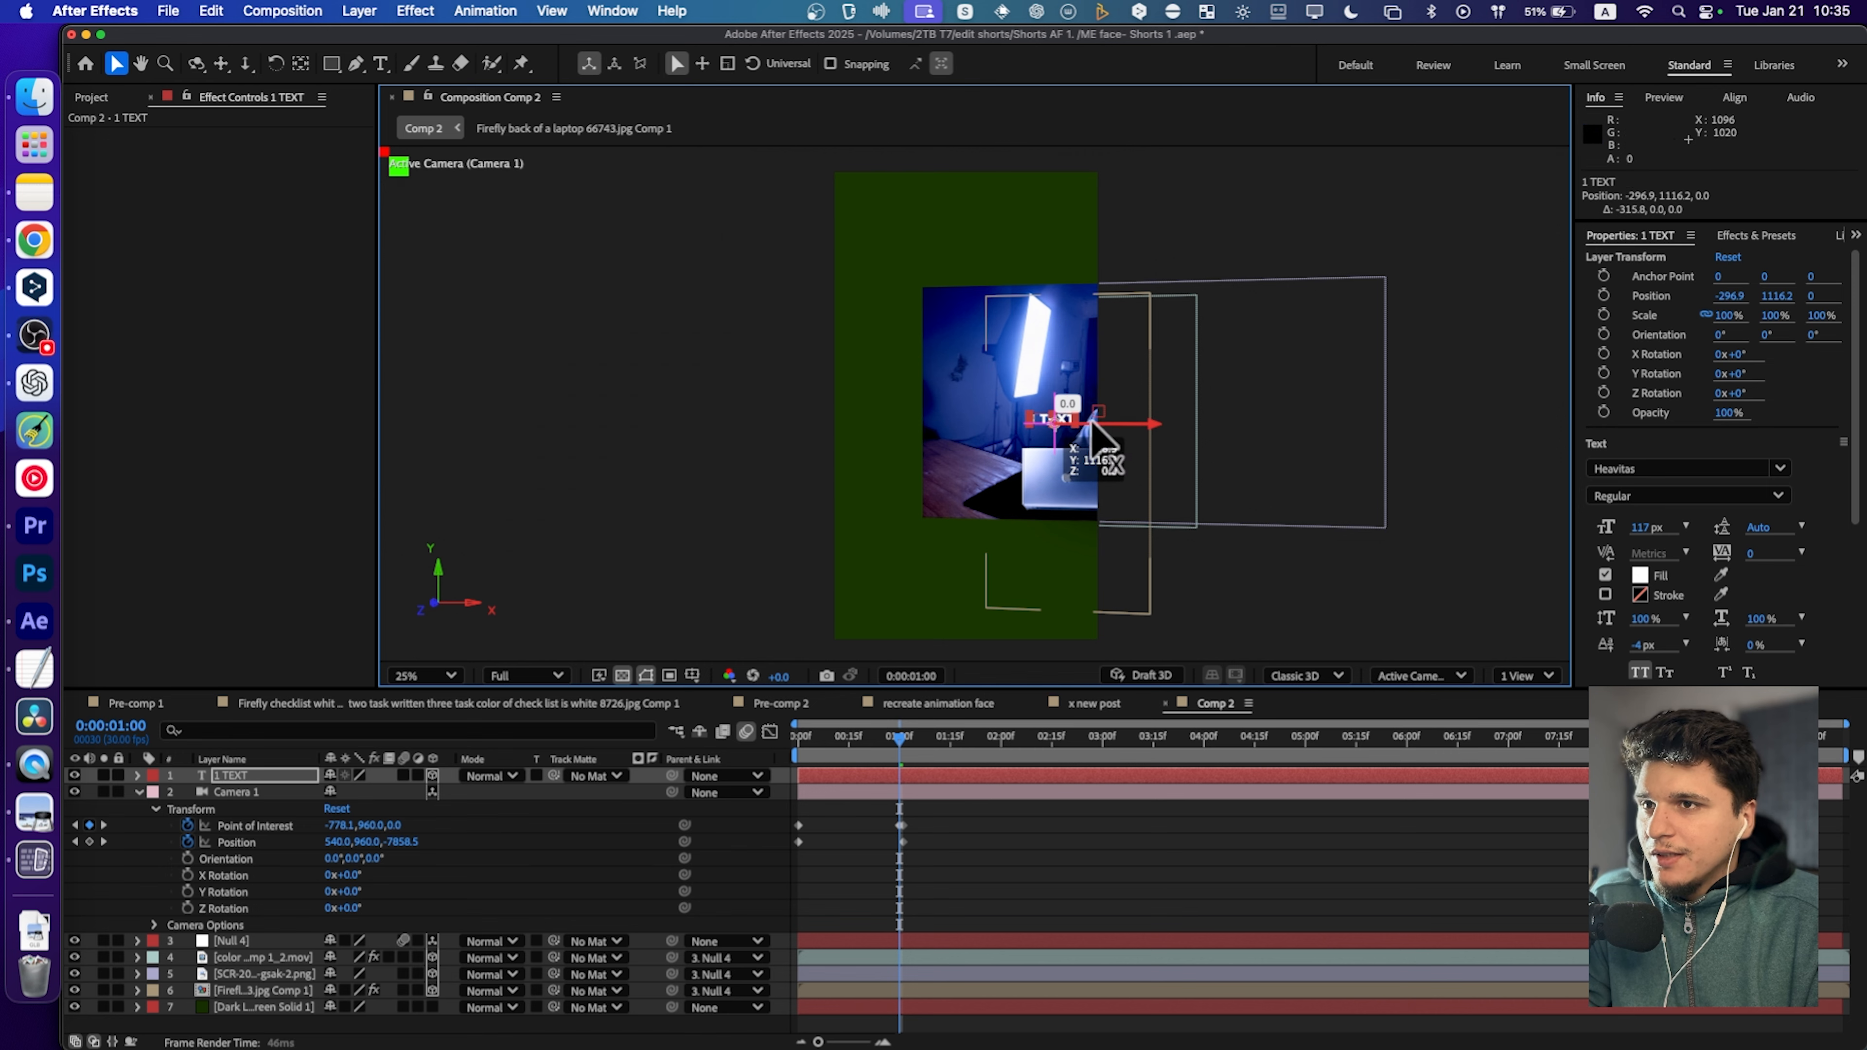
pyautogui.press('super+z')
pyautogui.press('super+z')
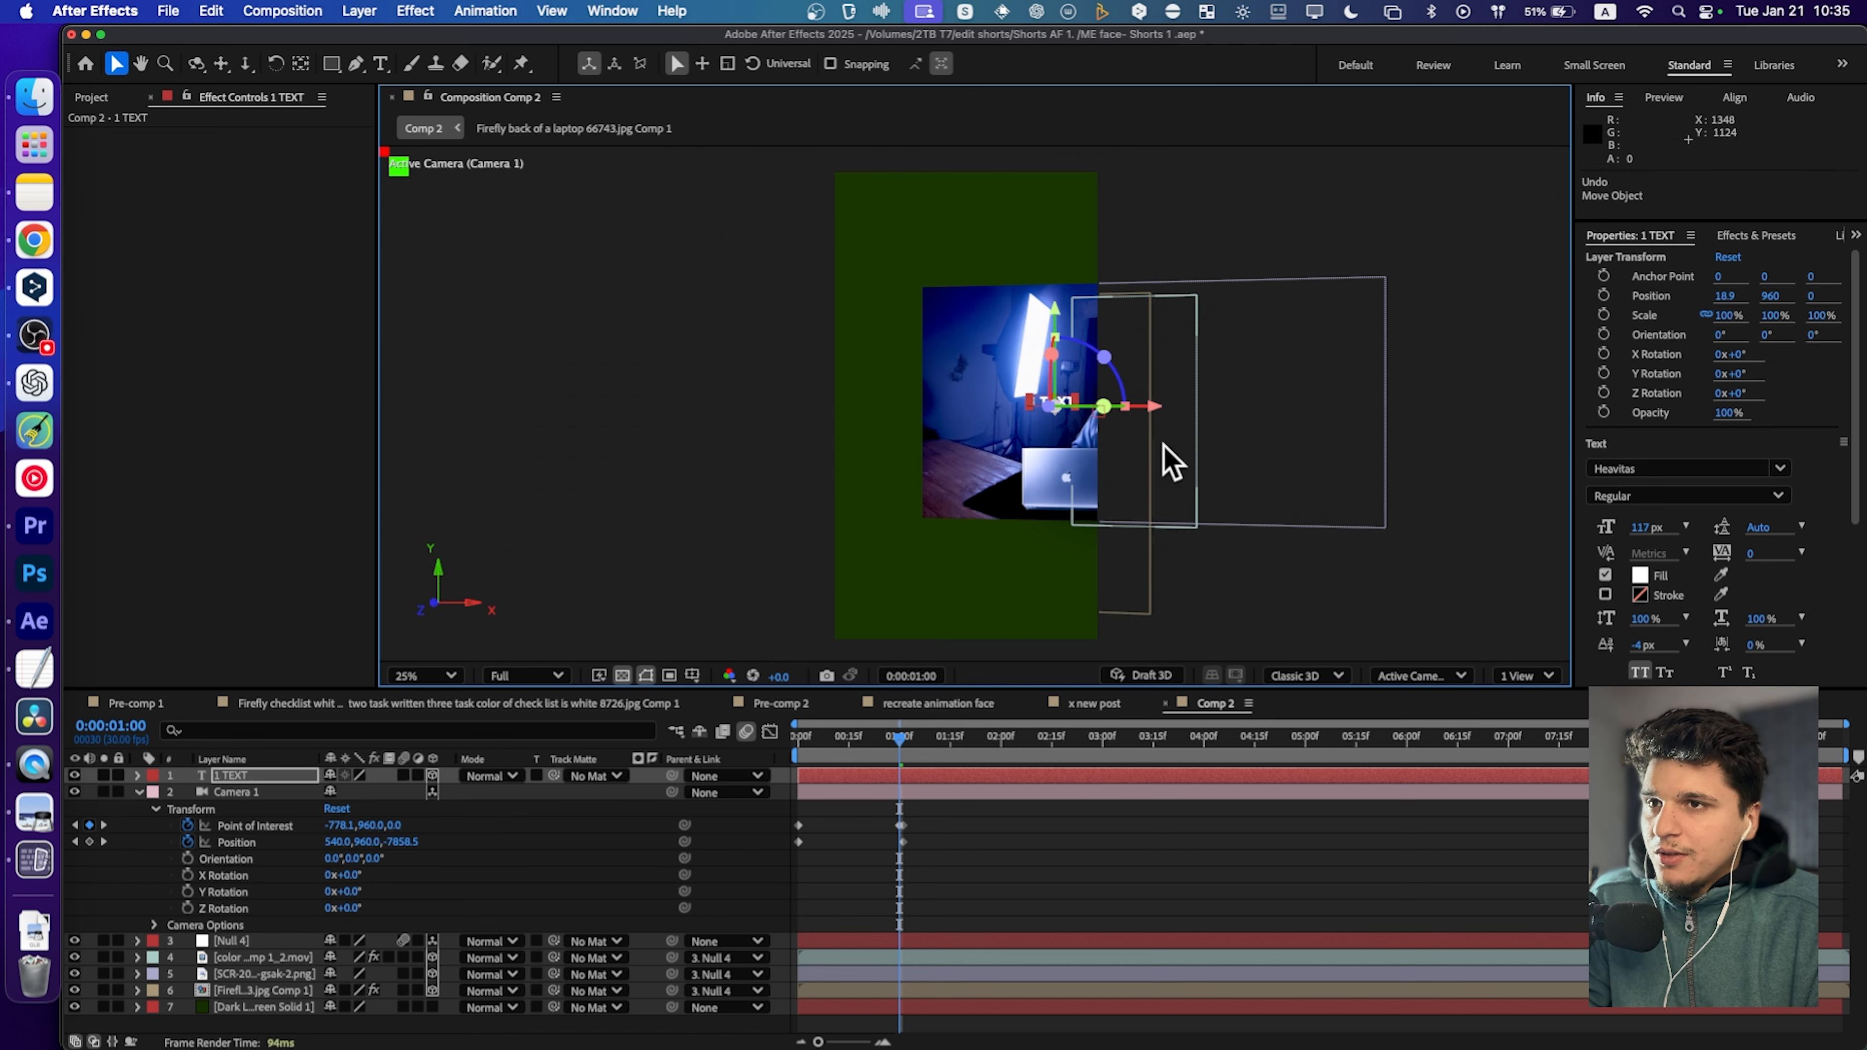
pyautogui.press('super+z')
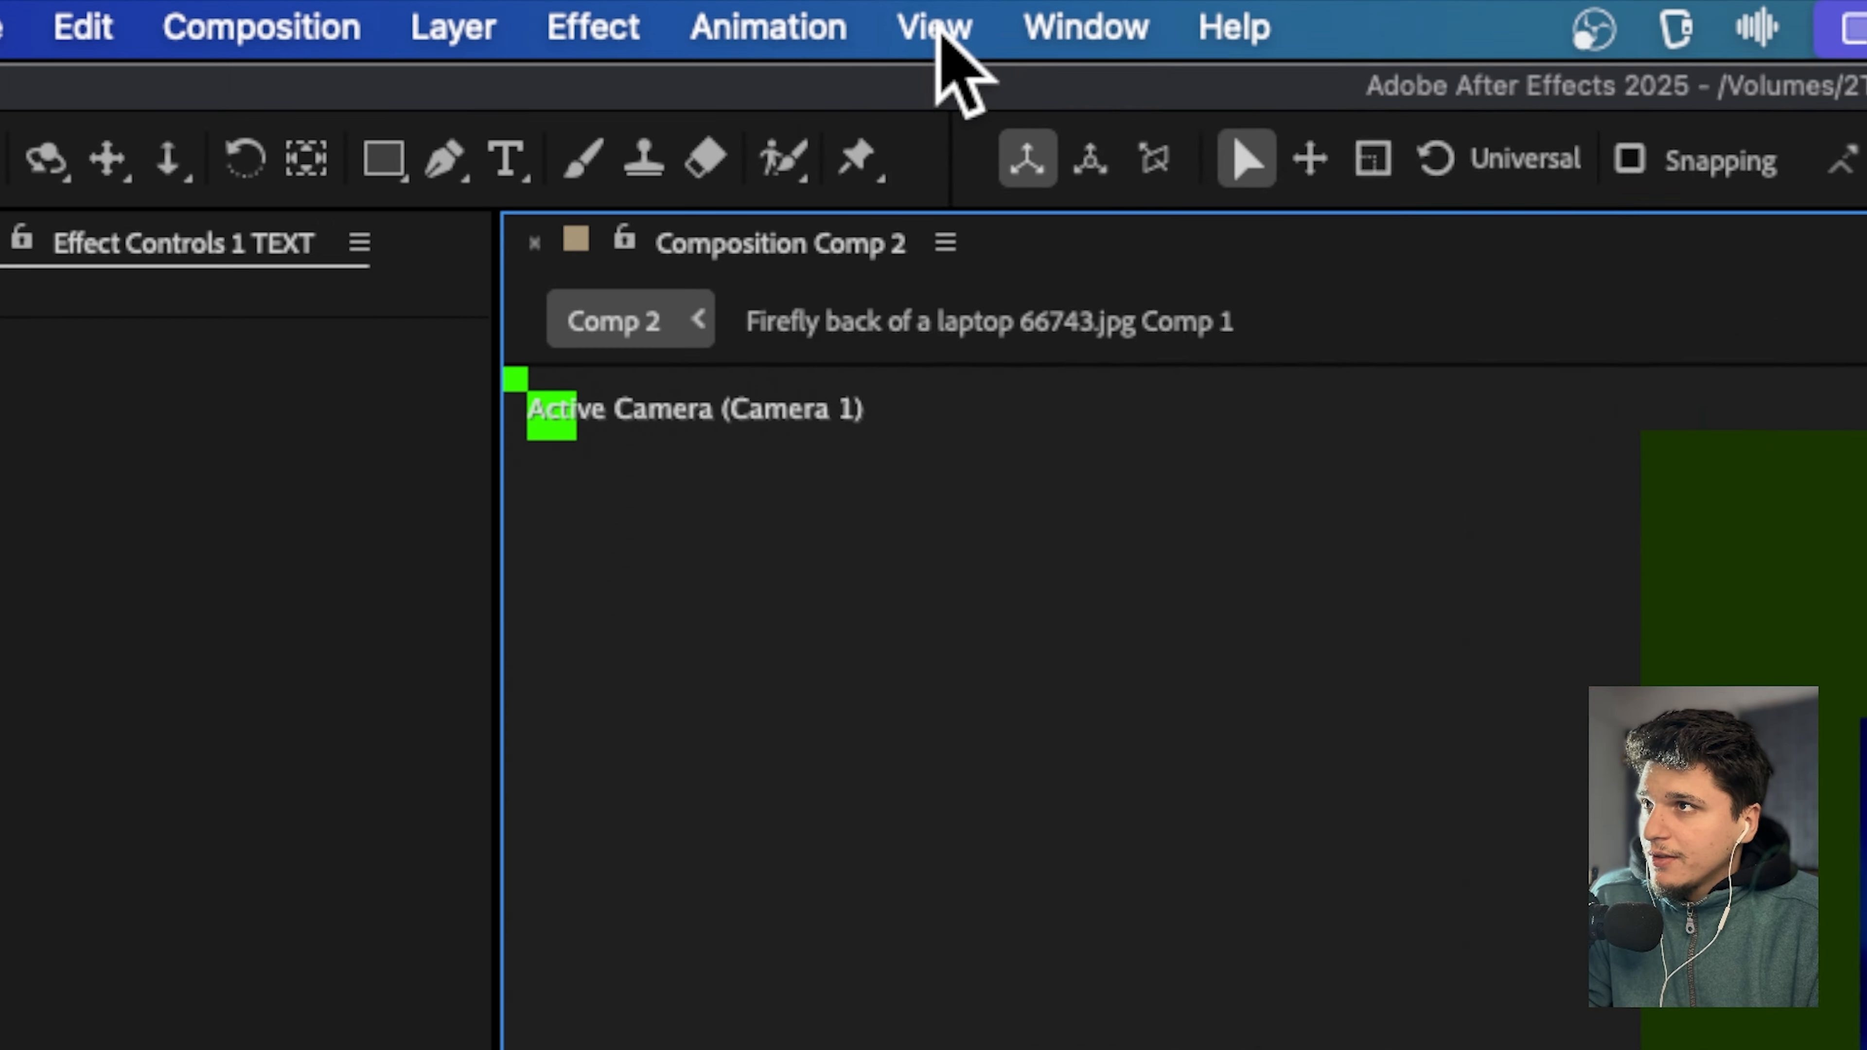
# Center the "1 TEXT" layer's anchor point in its content and move the layer to about X -459.5, Y 360.3.
pyautogui.click(552, 10)
pyautogui.moveTo(359, 10)
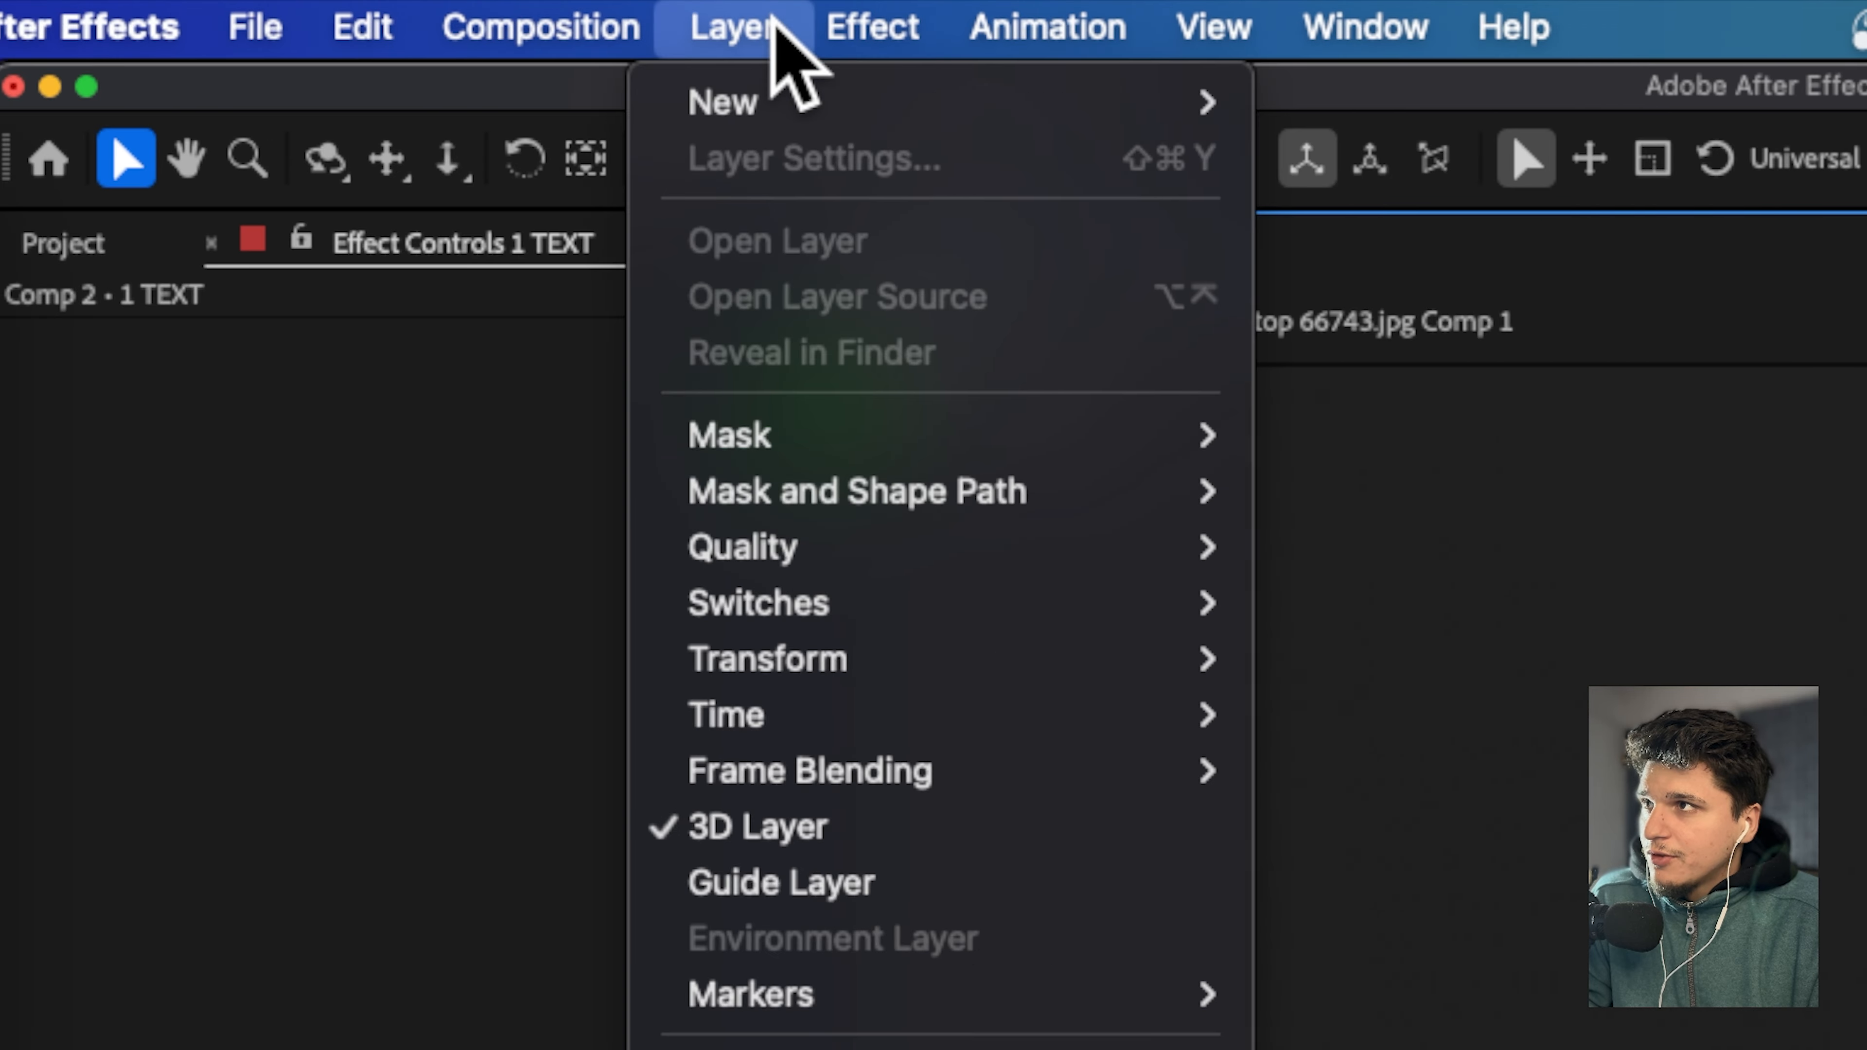
pyautogui.moveTo(843, 659)
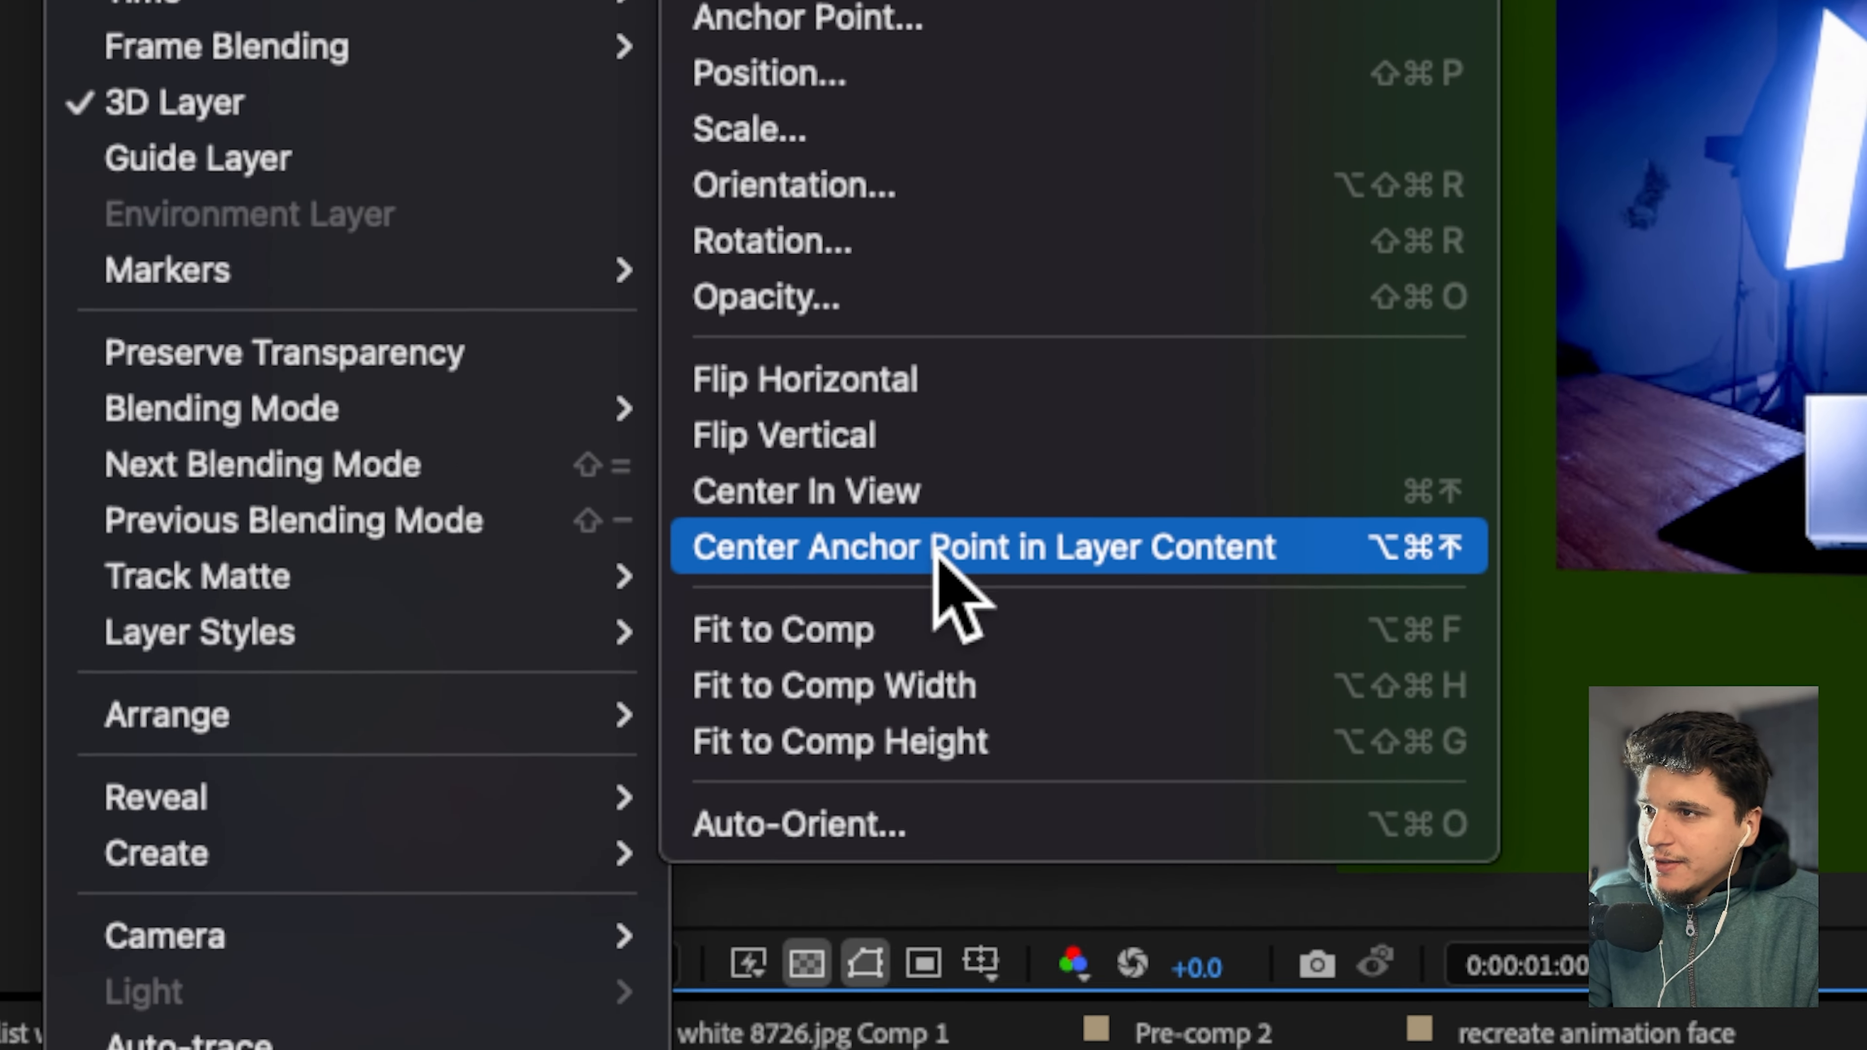
pyautogui.click(935, 527)
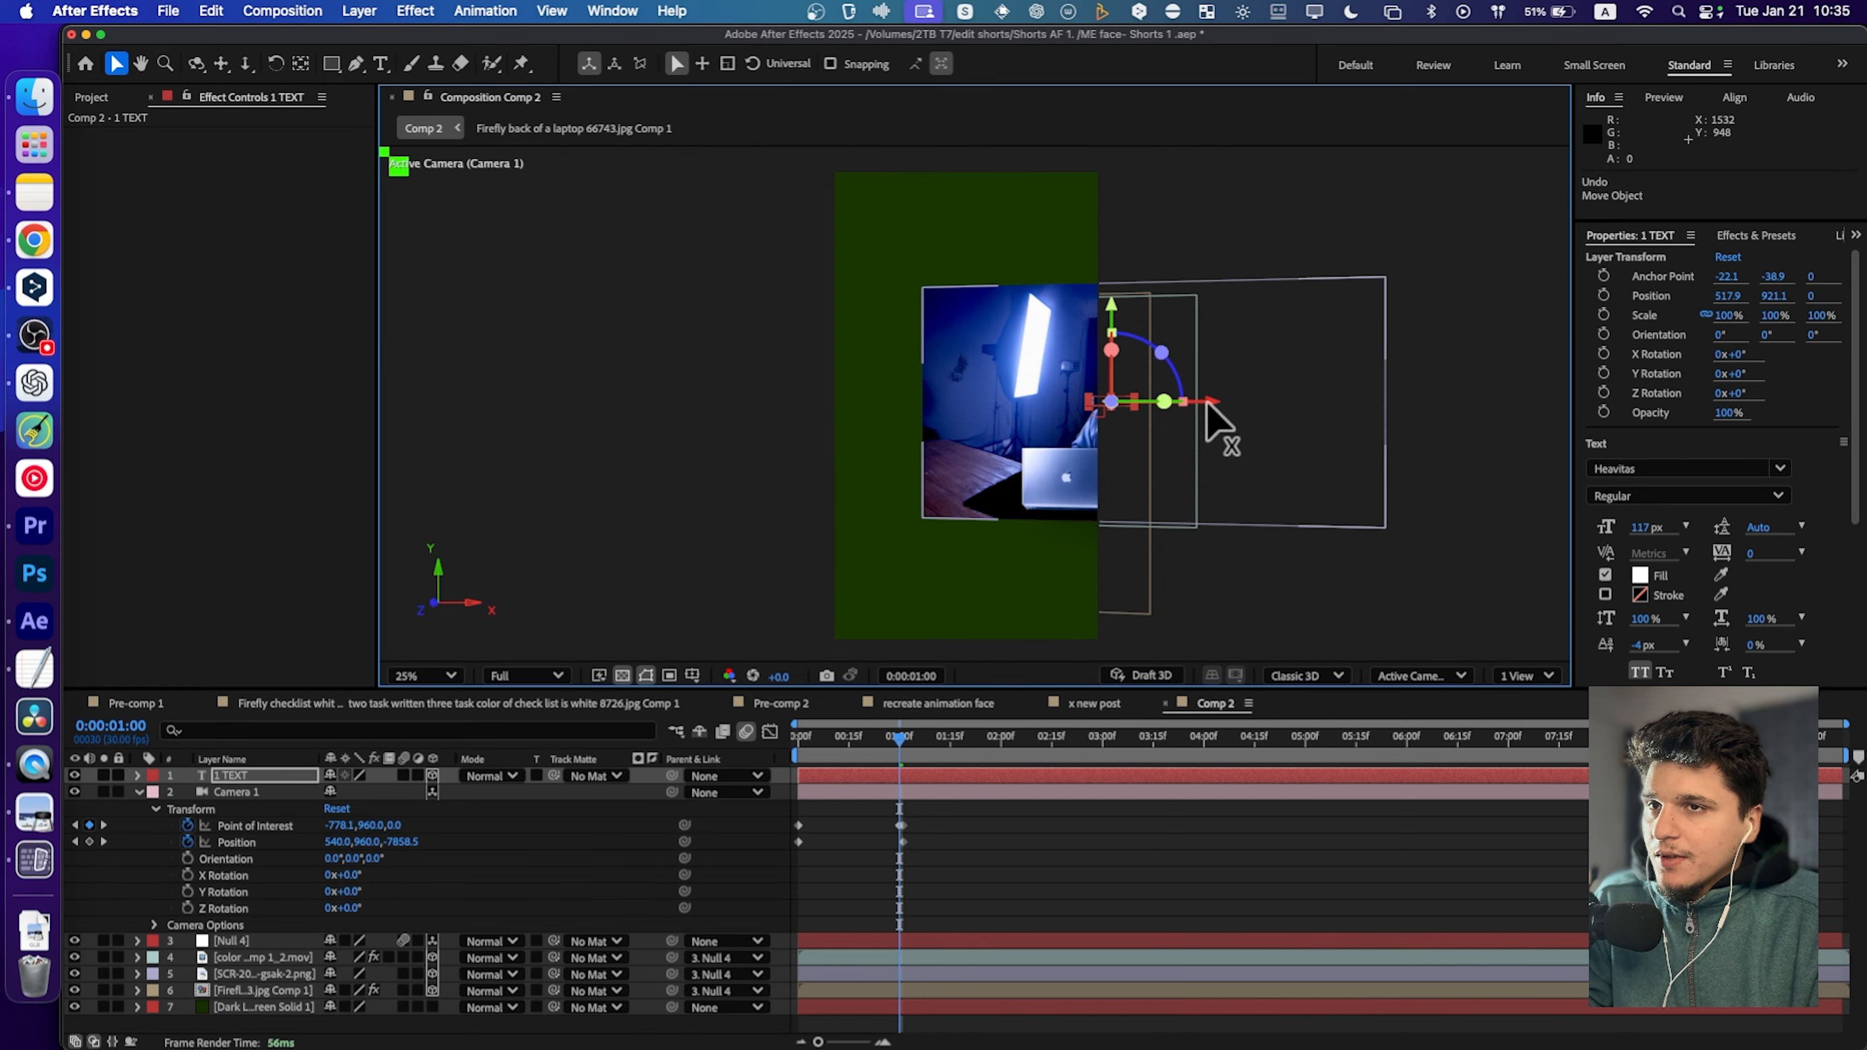
pyautogui.moveTo(1206, 404); pyautogui.dragTo(1101, 404)
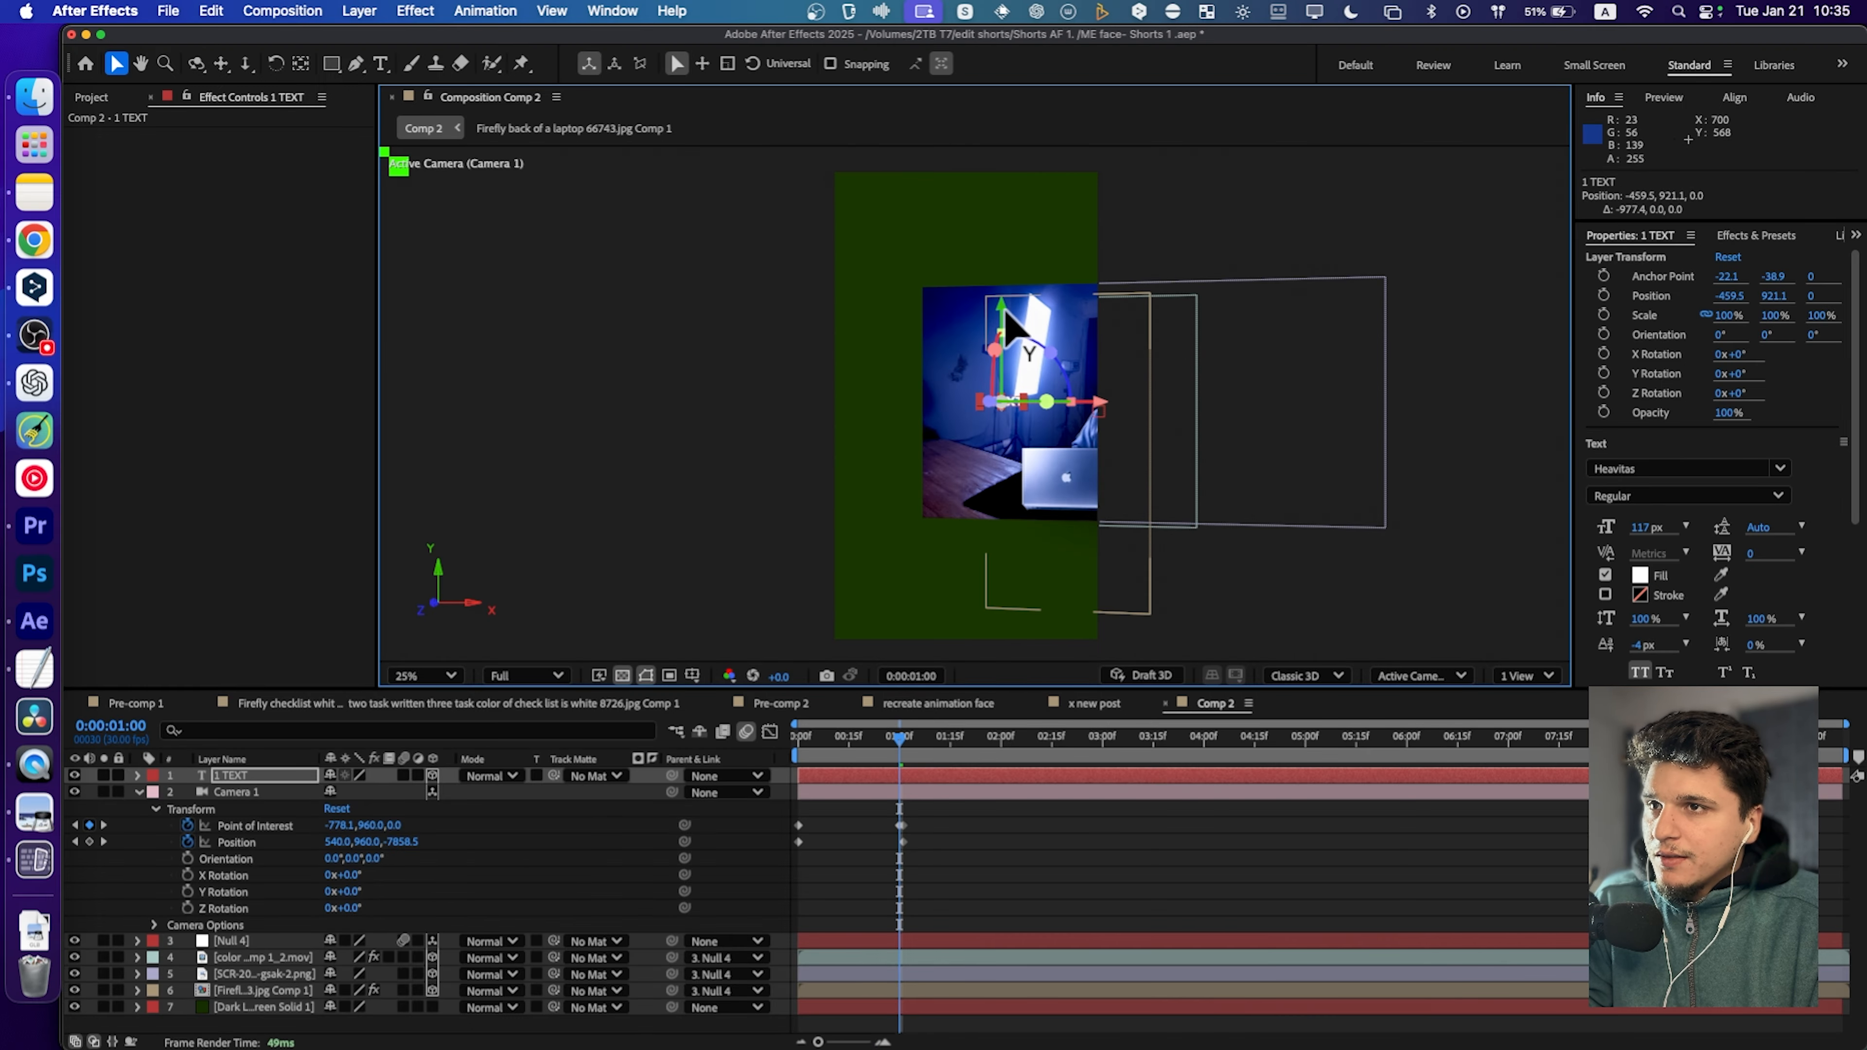
pyautogui.moveTo(1001, 334); pyautogui.dragTo(1000, 272)
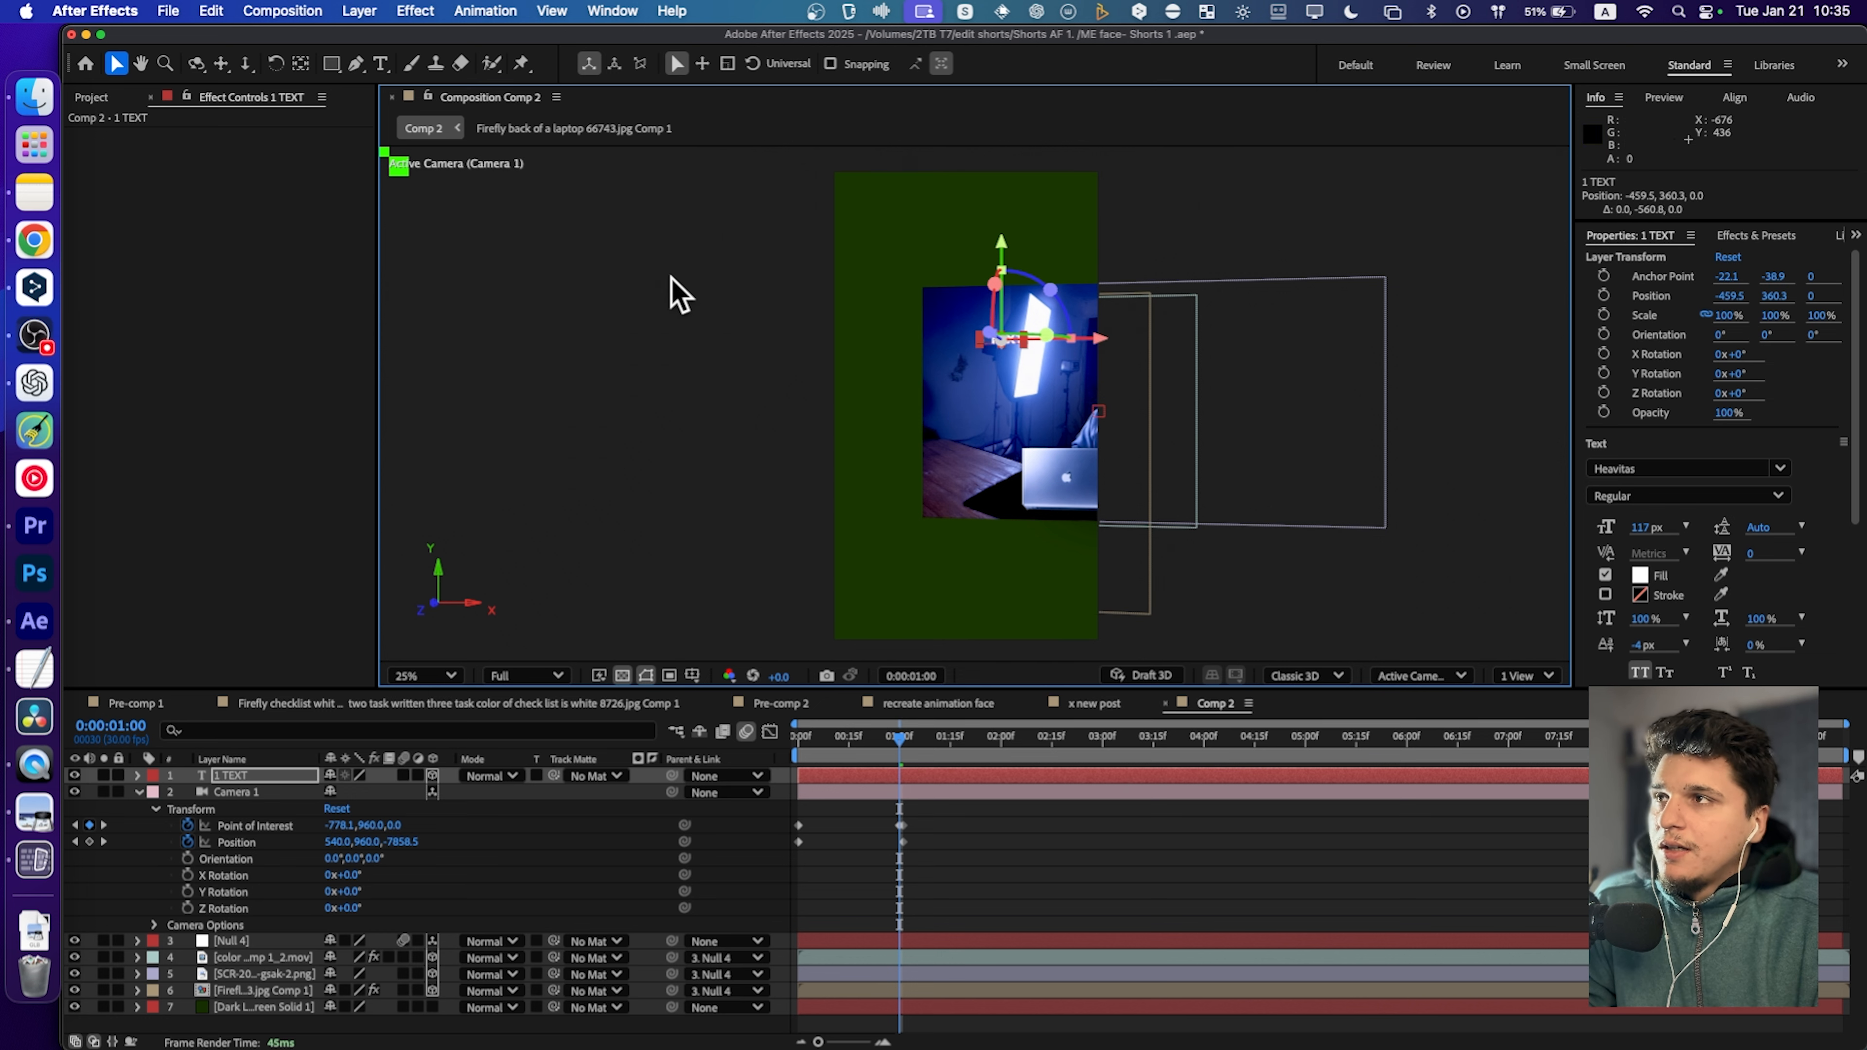
# Try to fit the "1 TEXT" layer to the full composition size, and undo it.
pyautogui.click(374, 16)
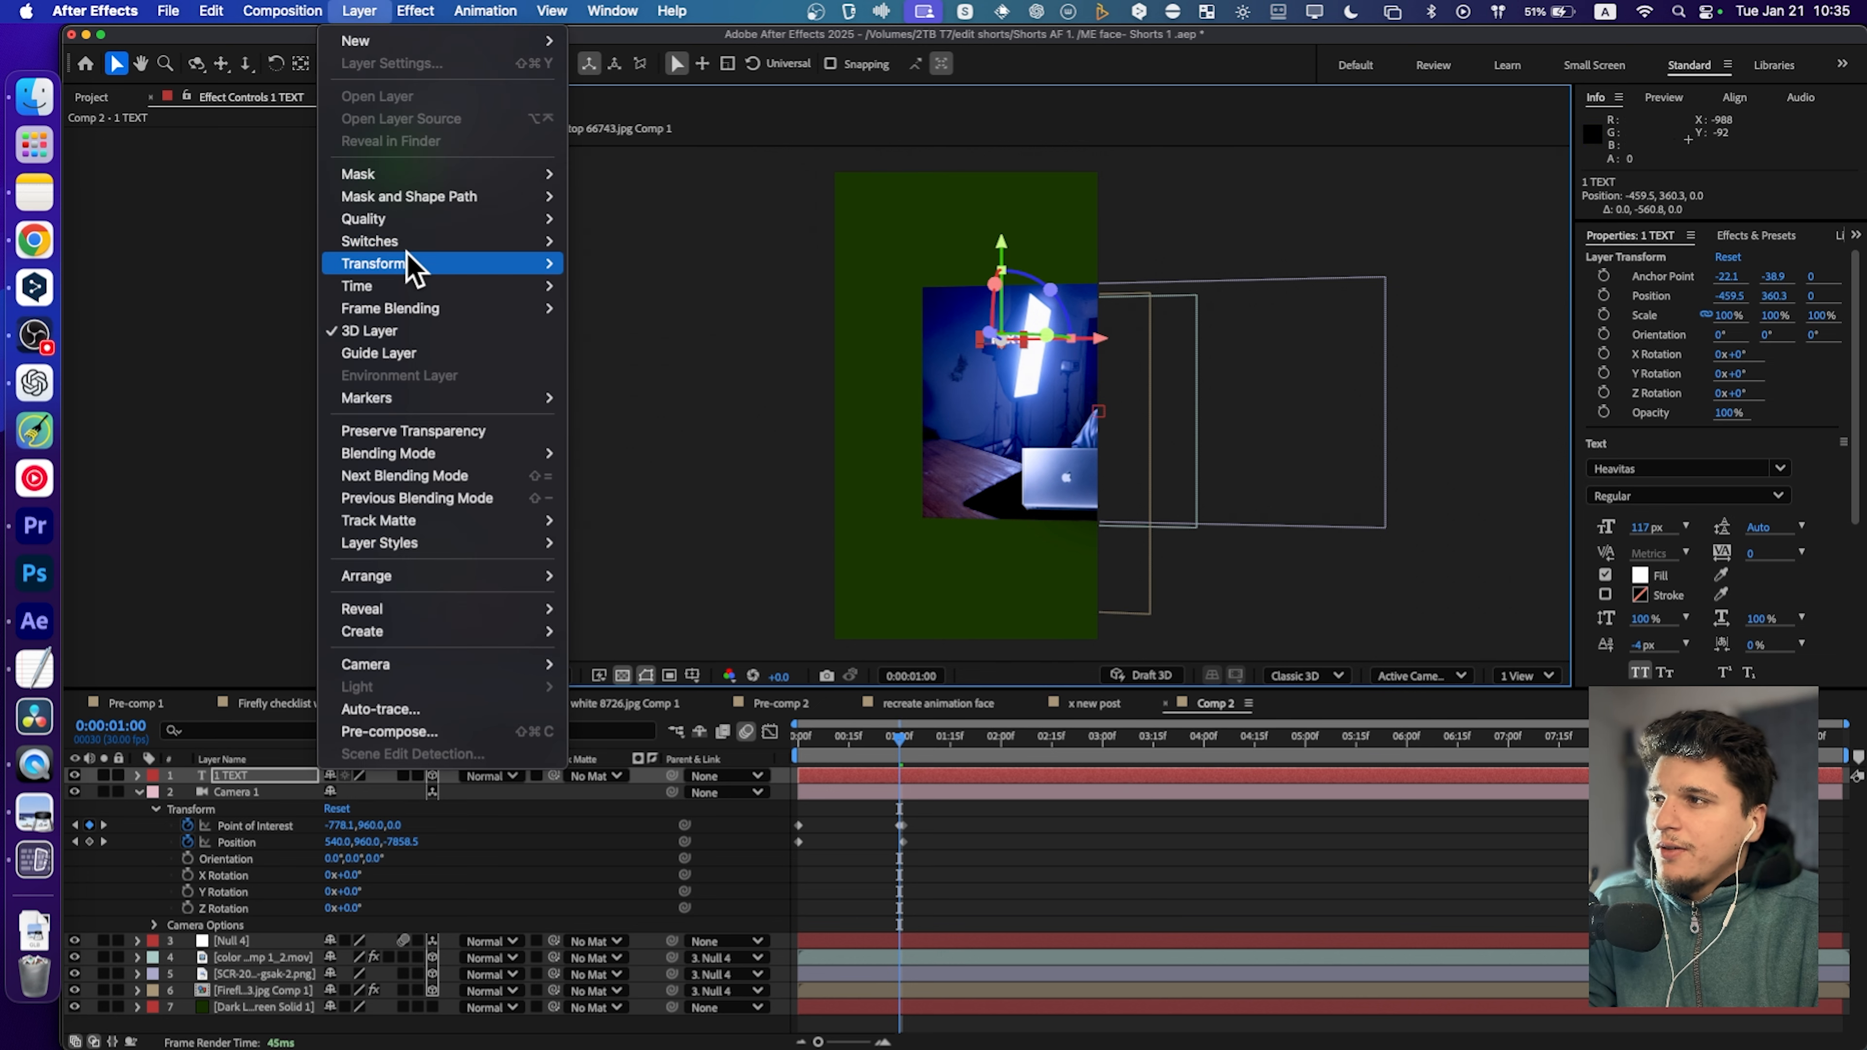
pyautogui.moveTo(491, 265)
pyautogui.click(655, 542)
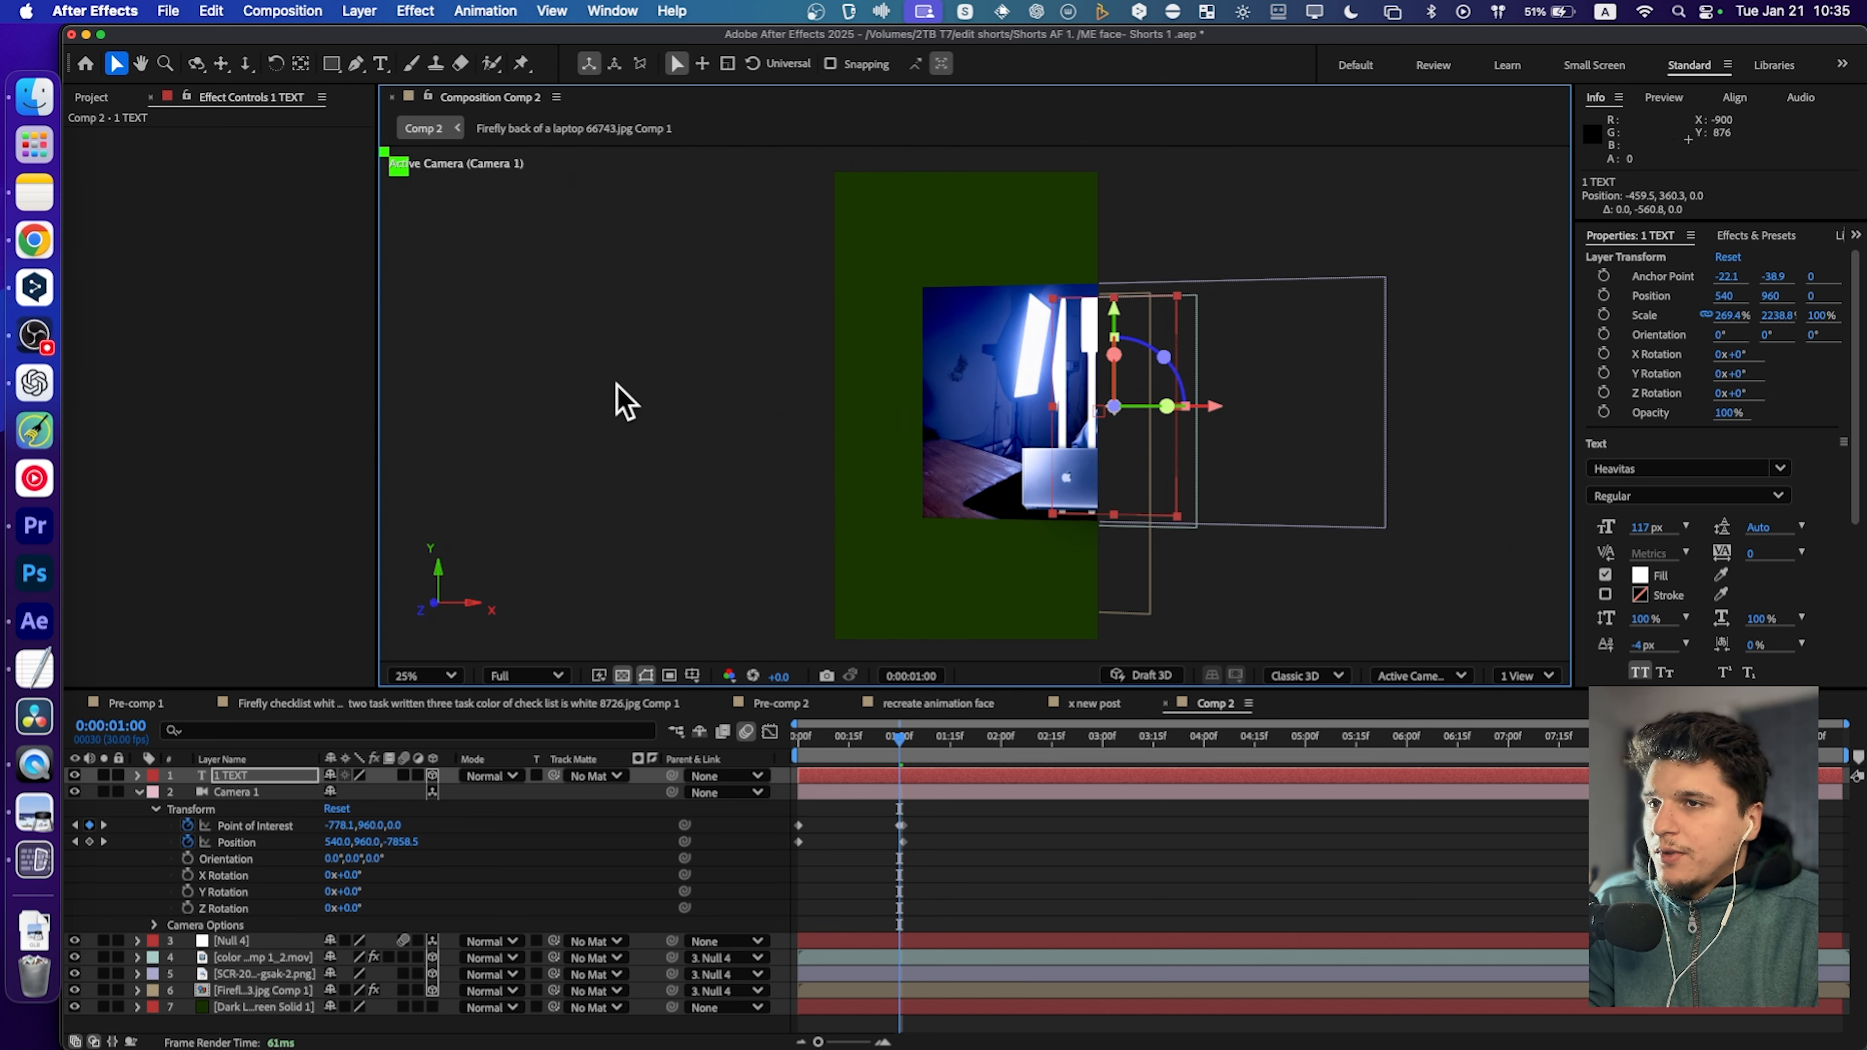
pyautogui.press('super+z')
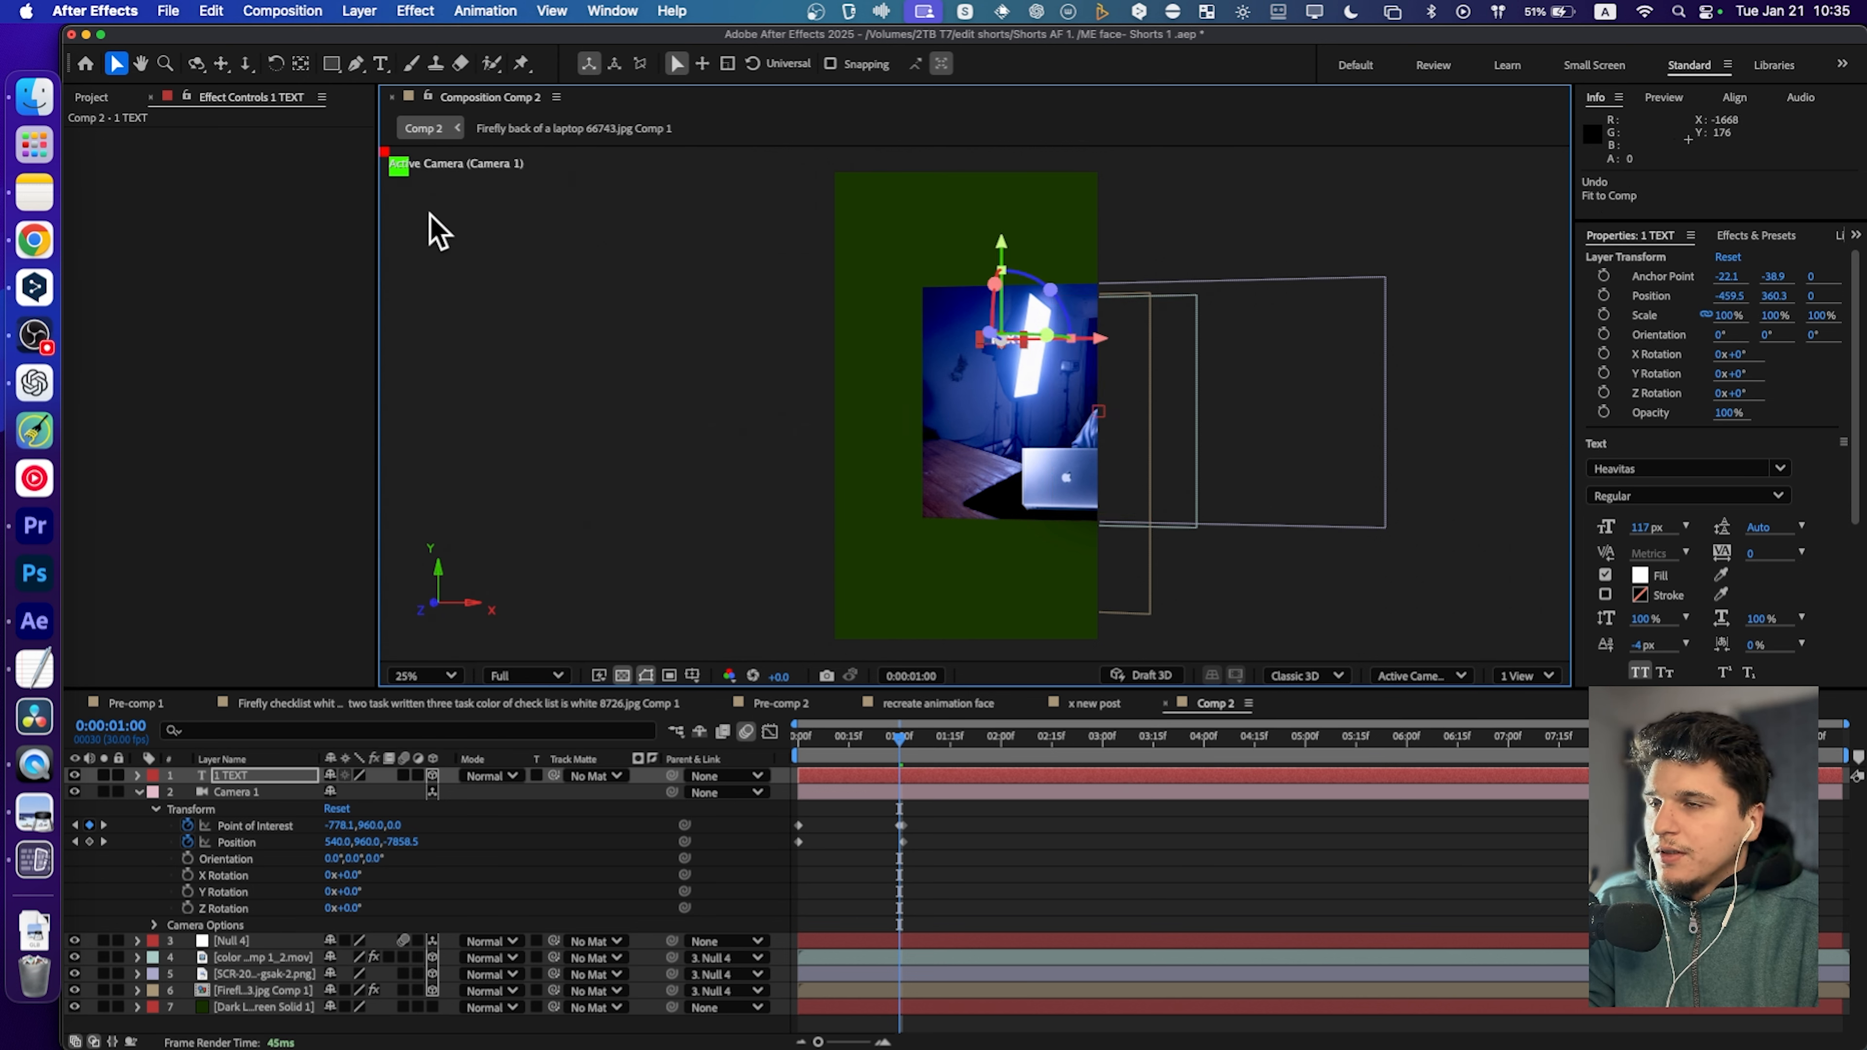
# Center the "1 TEXT" layer in the current camera view.
pyautogui.click(358, 10)
pyautogui.moveTo(469, 267)
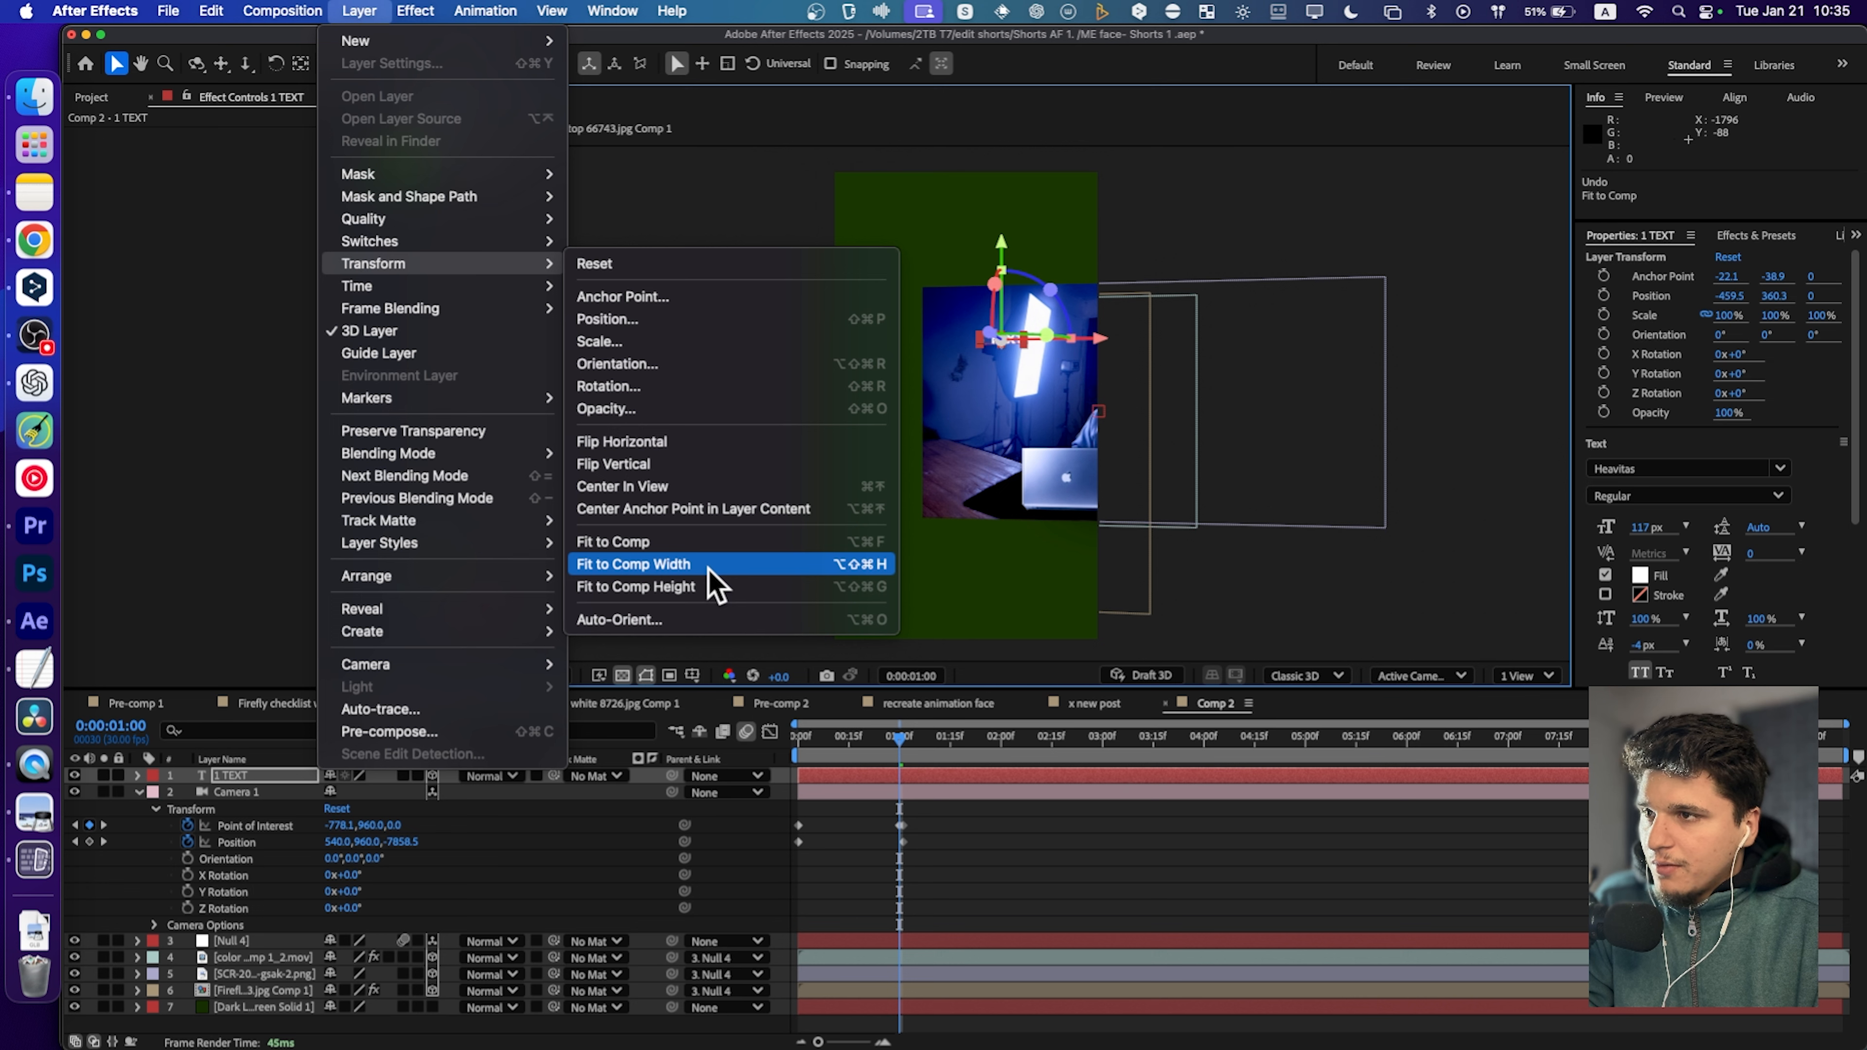
pyautogui.click(621, 487)
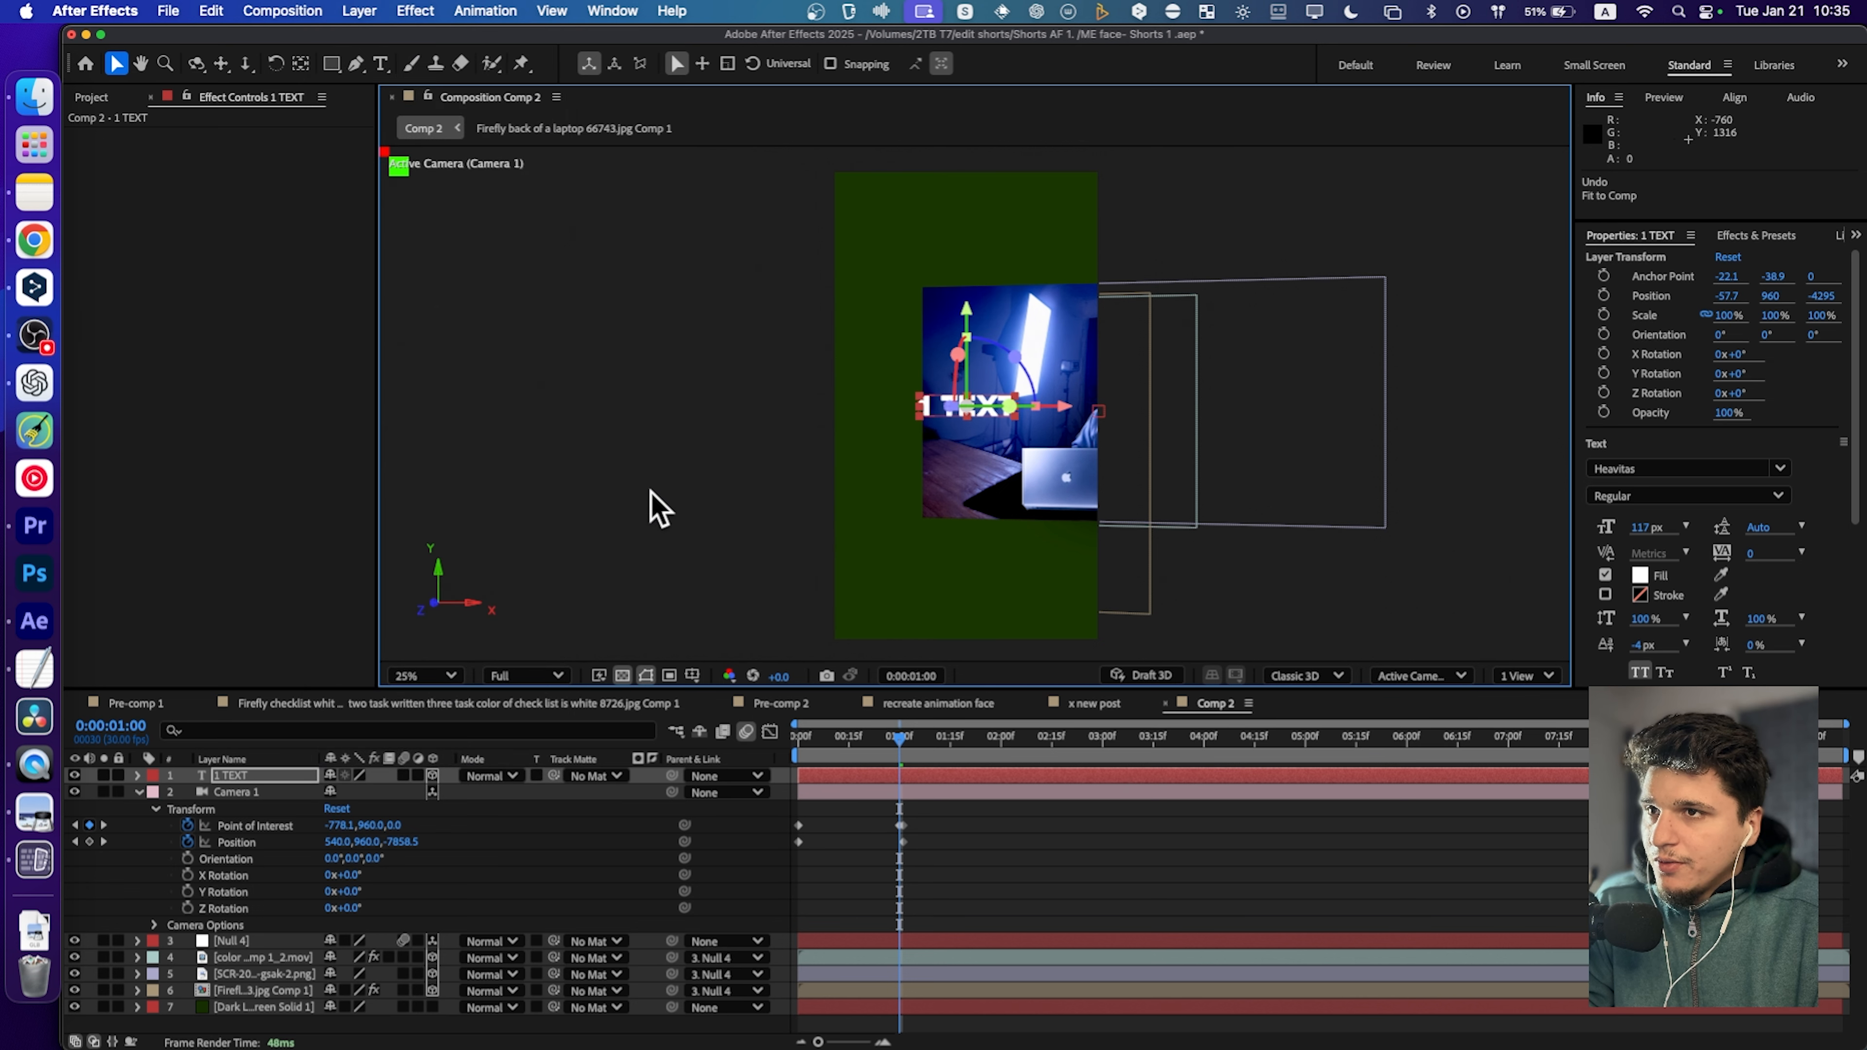
# Try Fit to Comp again on the centered "1 TEXT" layer, and undo it.
pyautogui.click(361, 12)
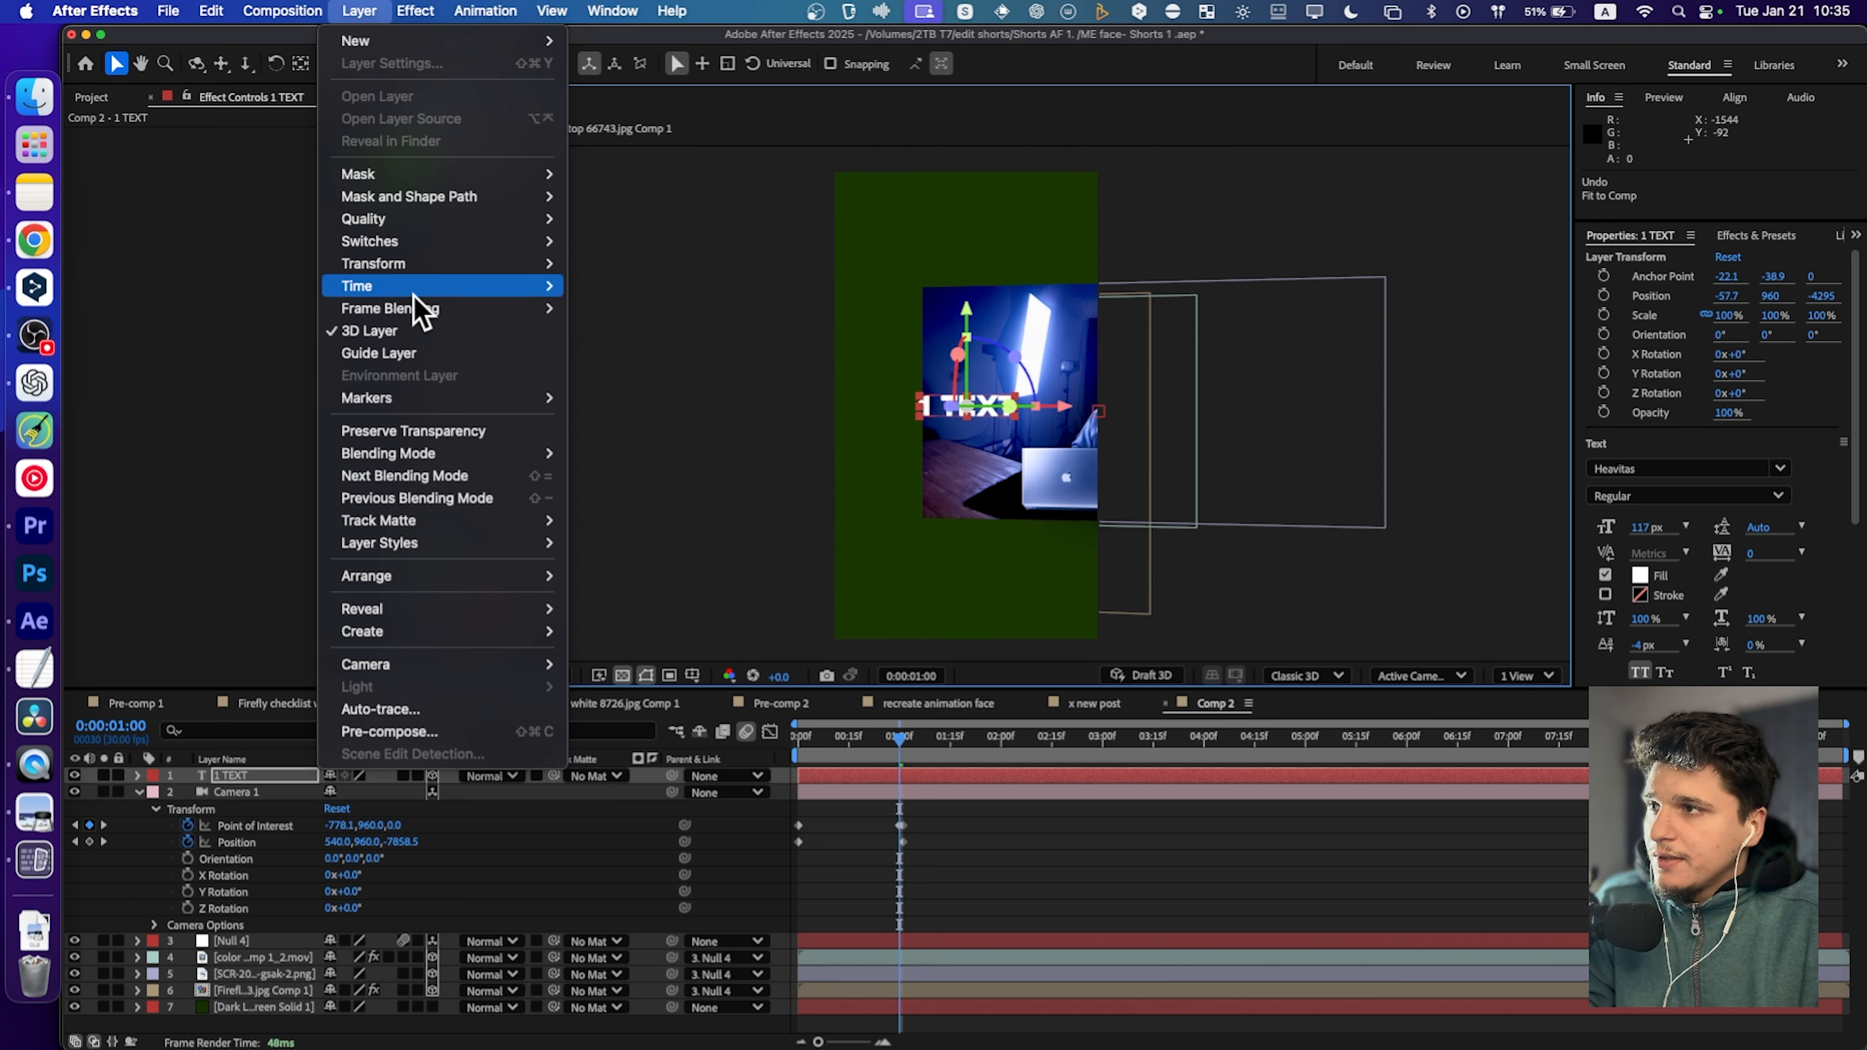
pyautogui.moveTo(396, 264)
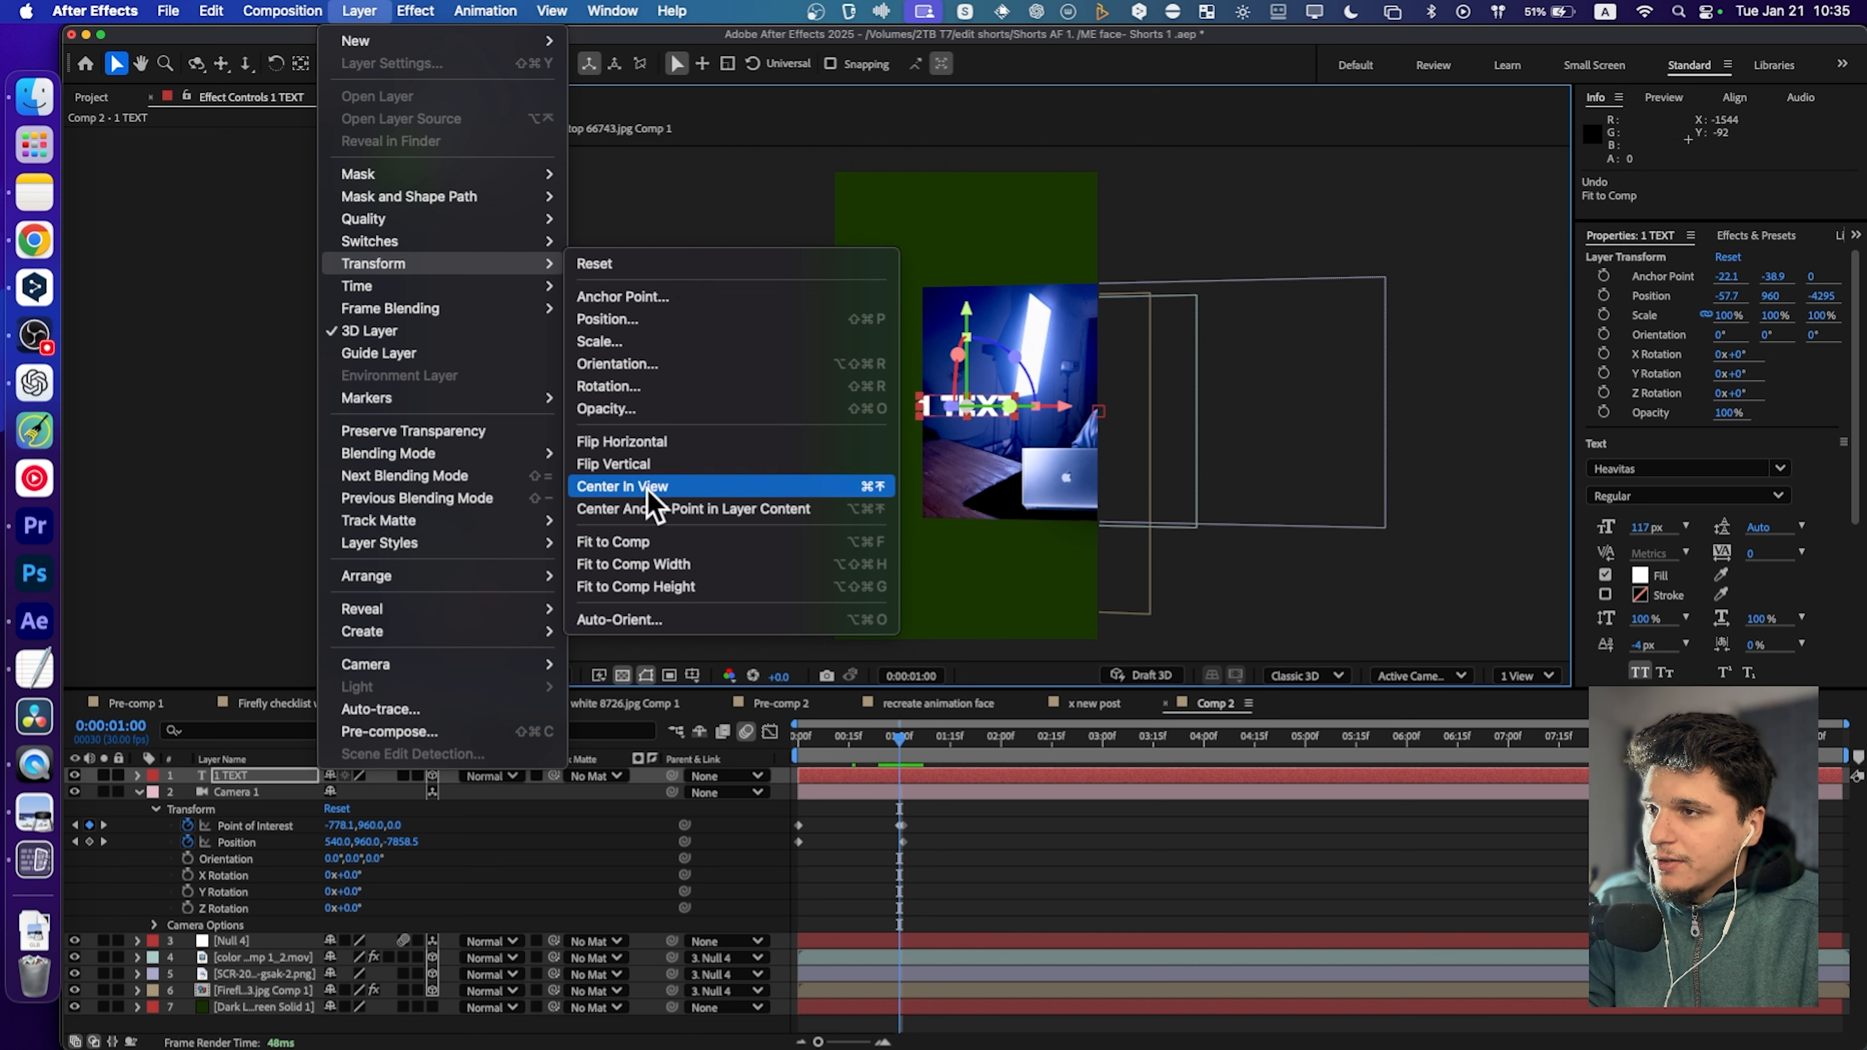
pyautogui.click(646, 543)
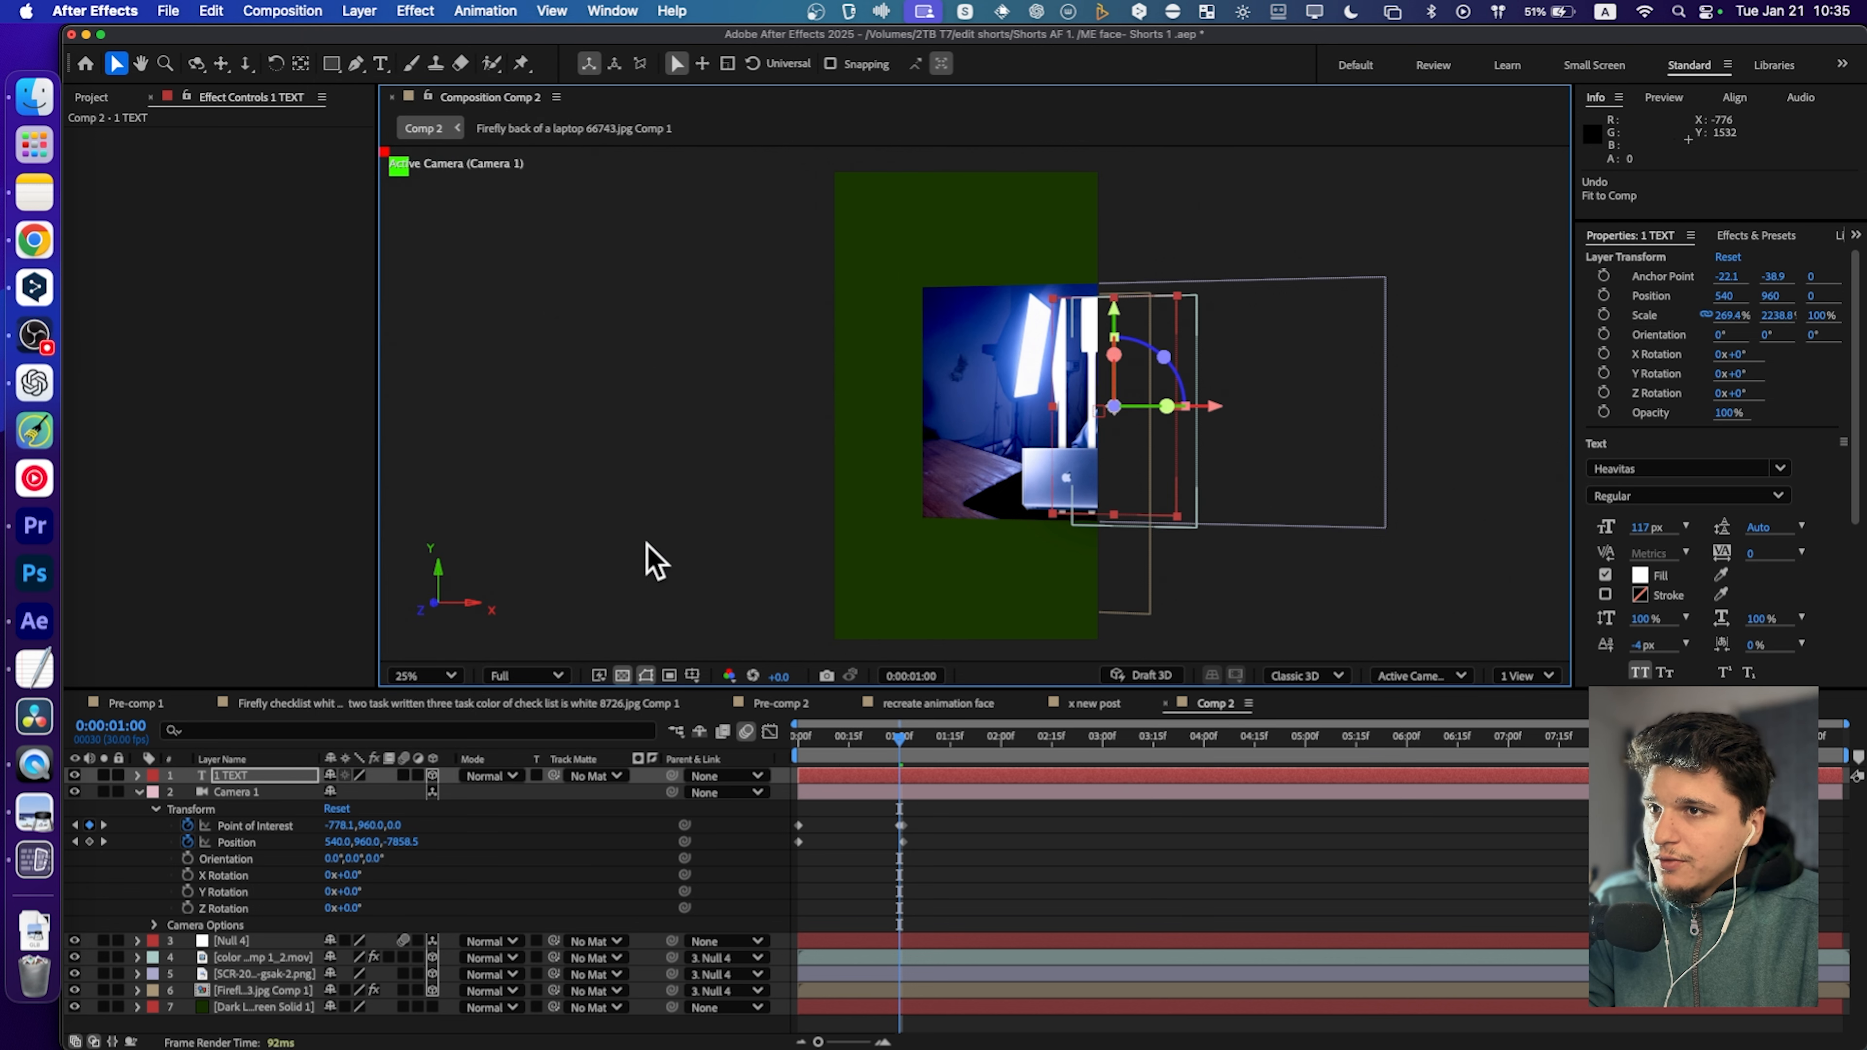
pyautogui.press('super+z')
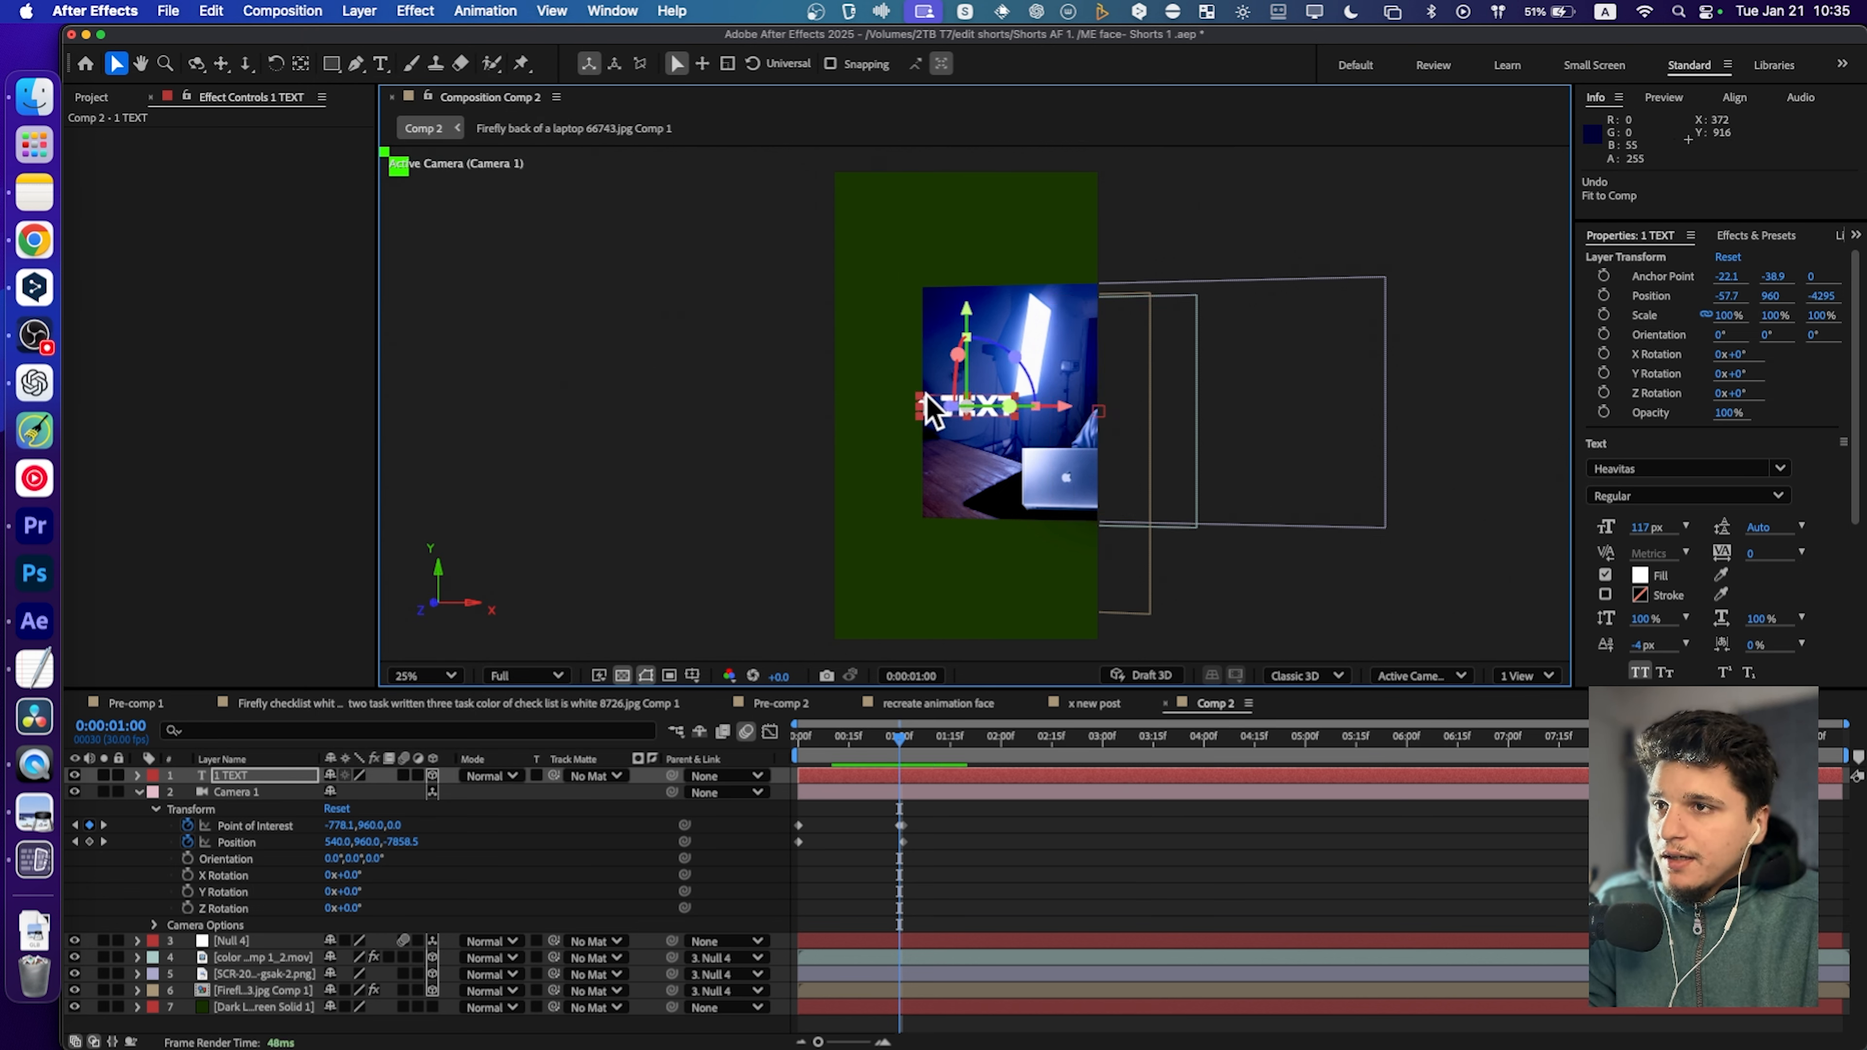
# Enlarge the "1 TEXT" layer to about 168% by 205% and shift it to about X -230.
pyautogui.moveTo(925, 409); pyautogui.dragTo(892, 403)
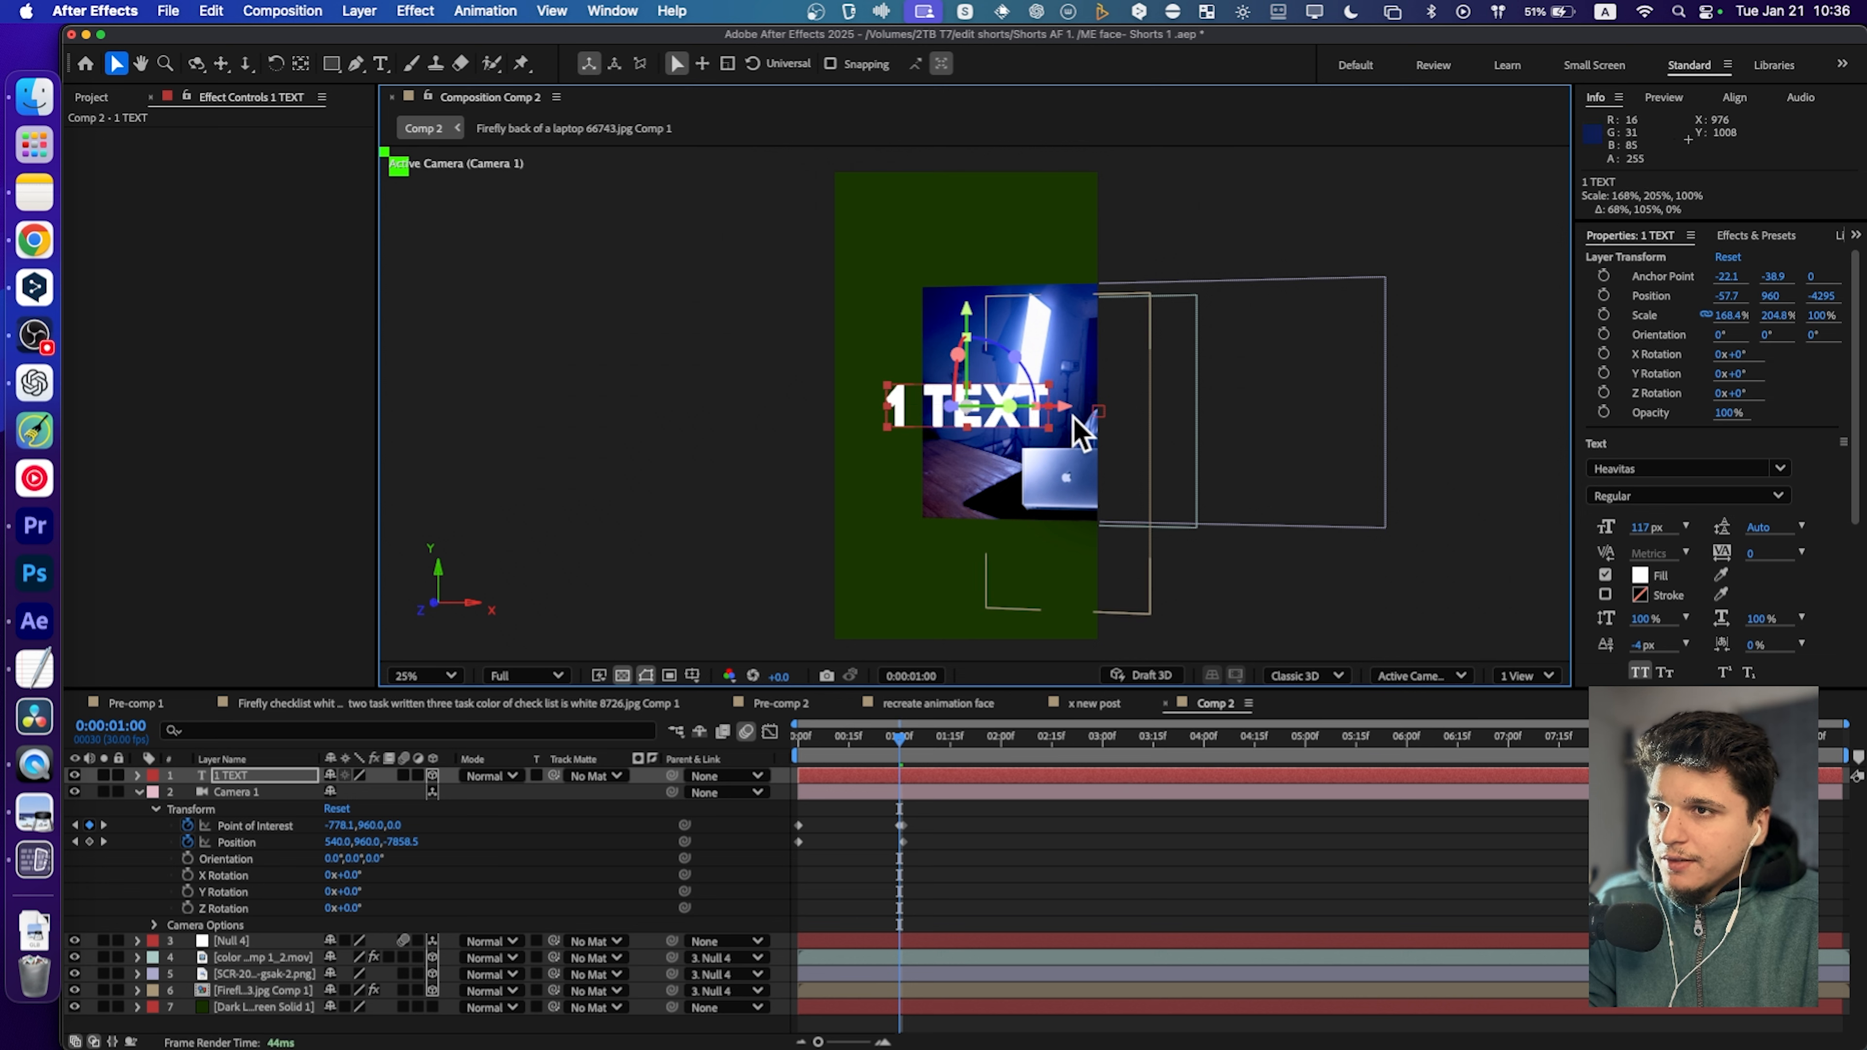
pyautogui.moveTo(1076, 420); pyautogui.dragTo(1018, 416)
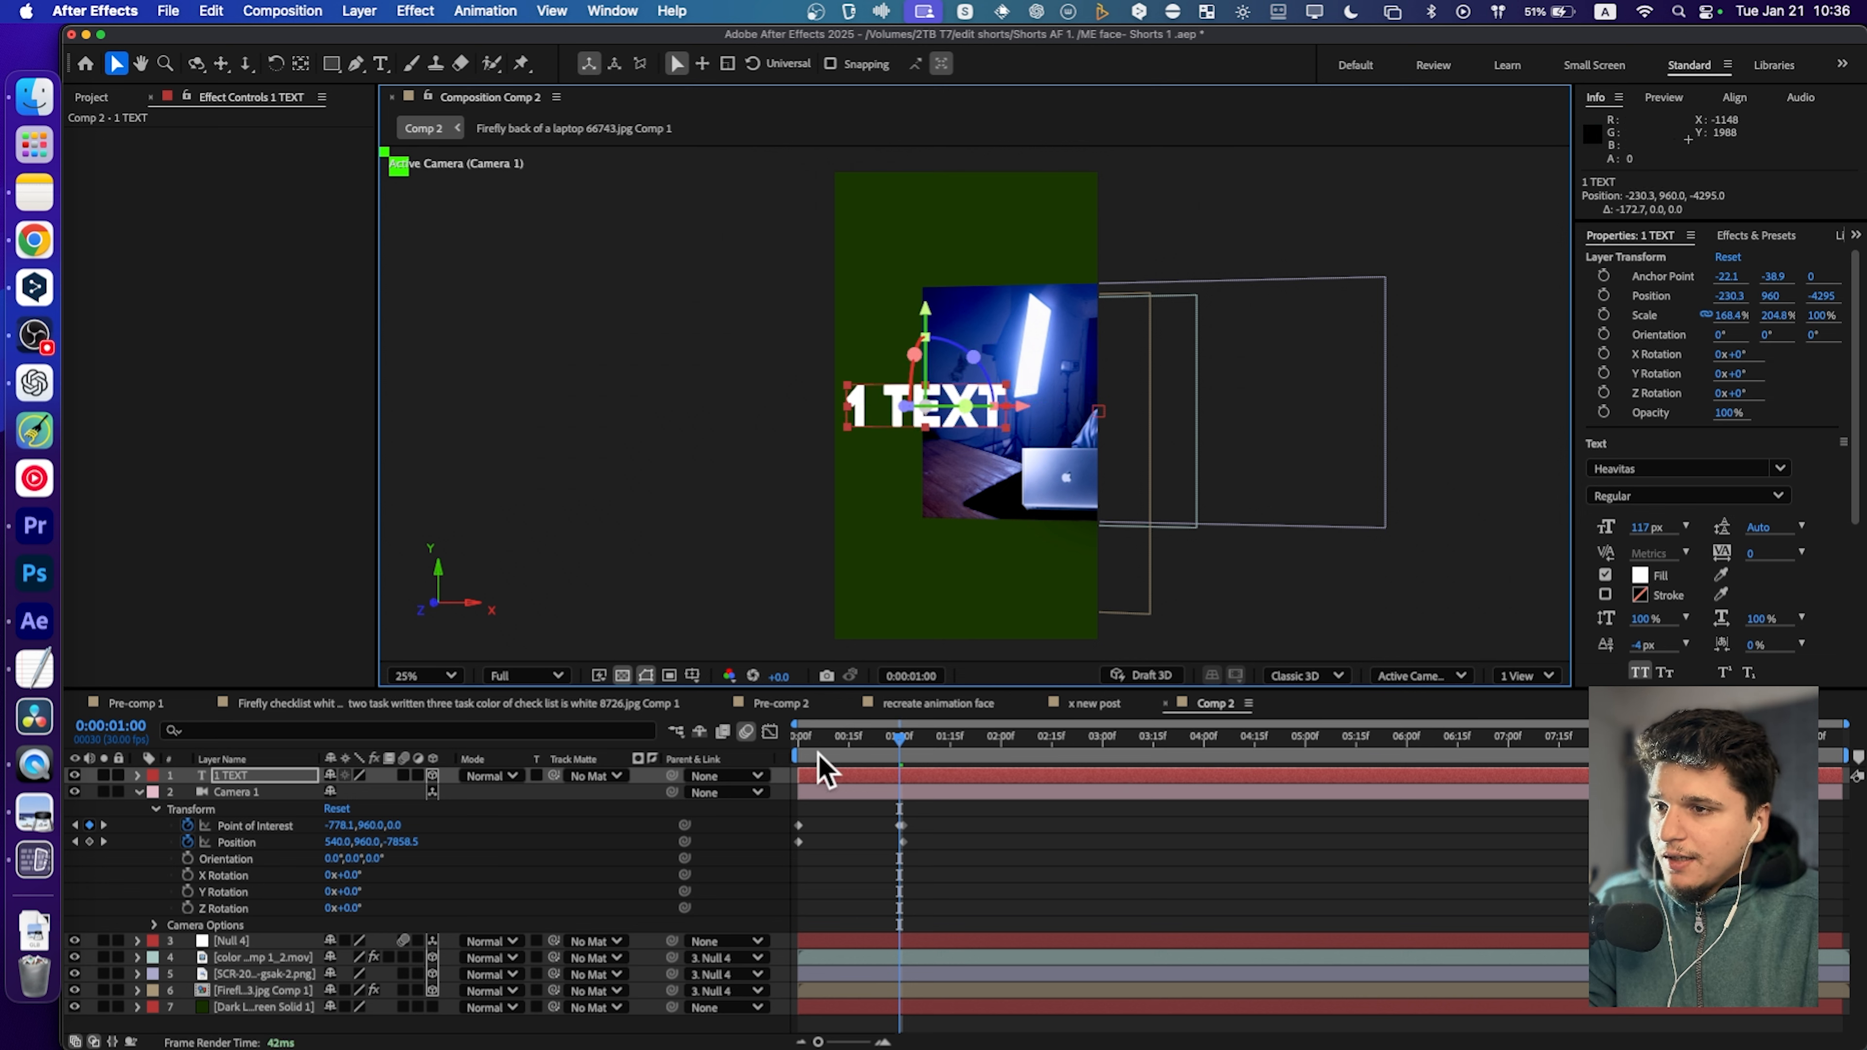
pyautogui.click(785, 736)
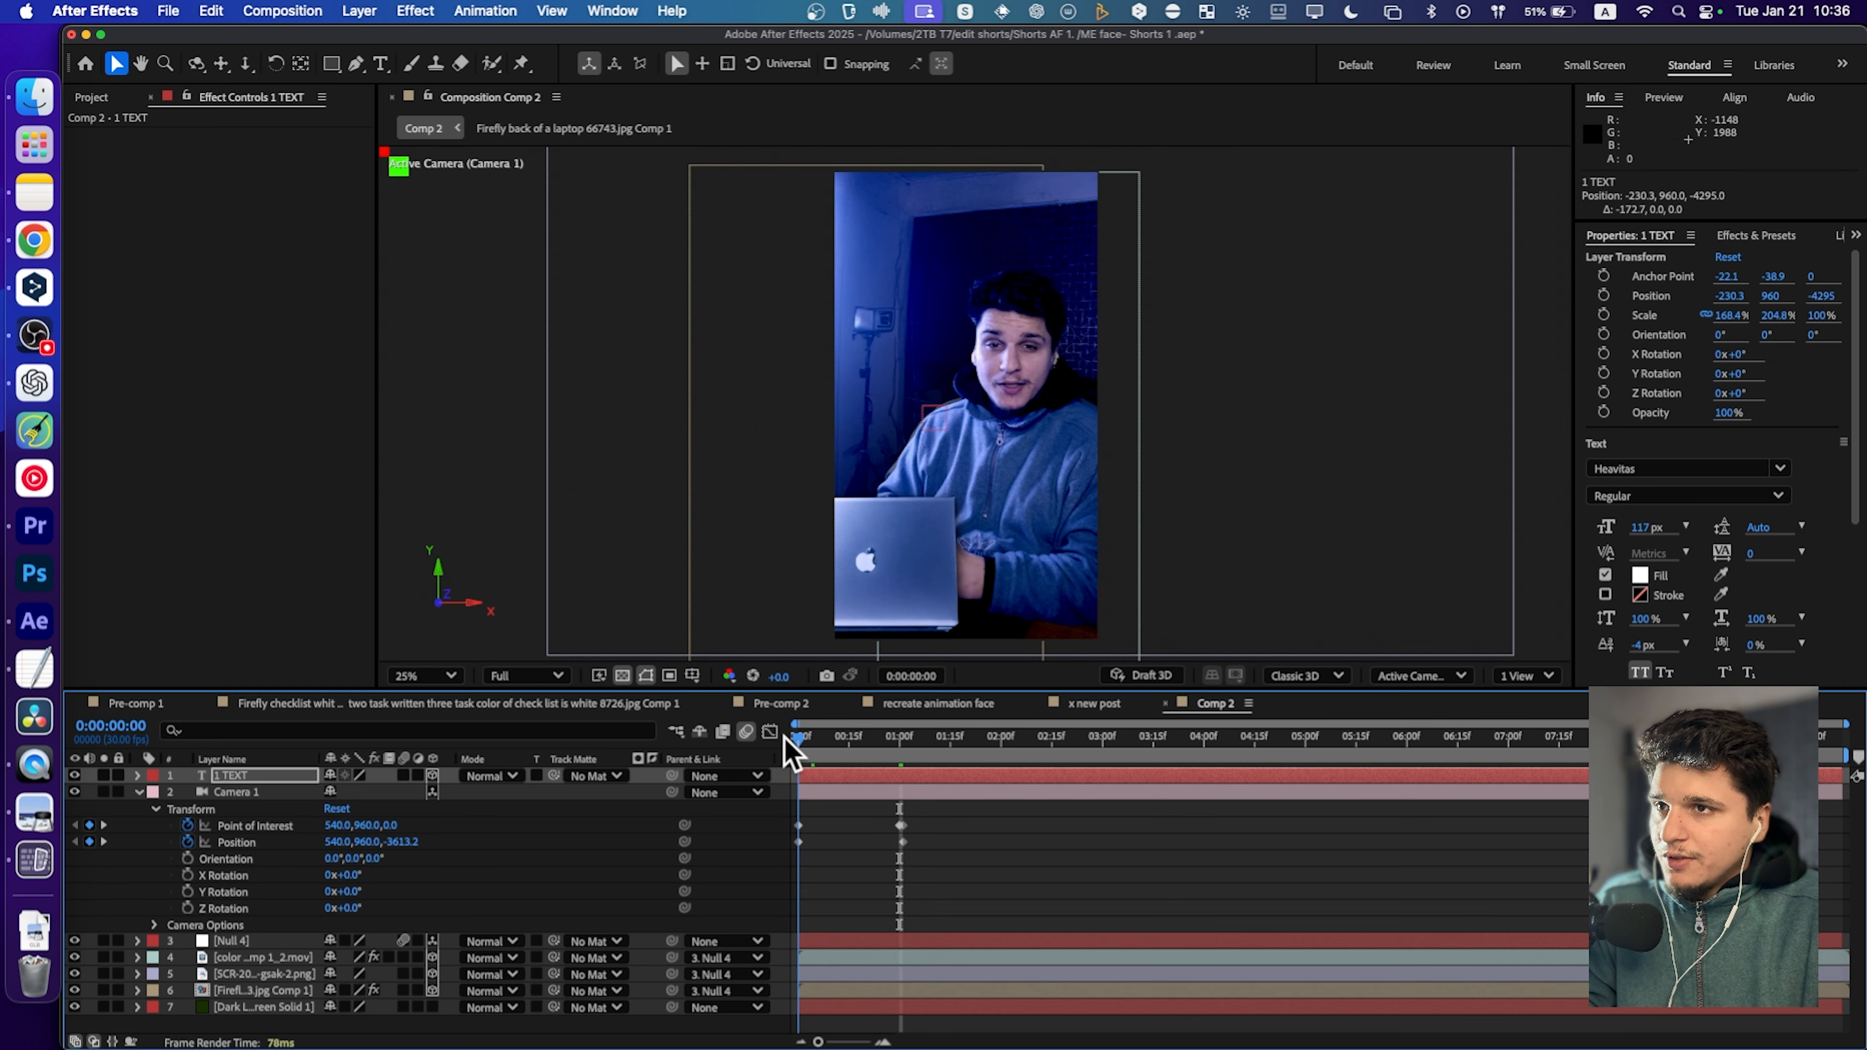
pyautogui.moveTo(807, 750); pyautogui.dragTo(915, 750)
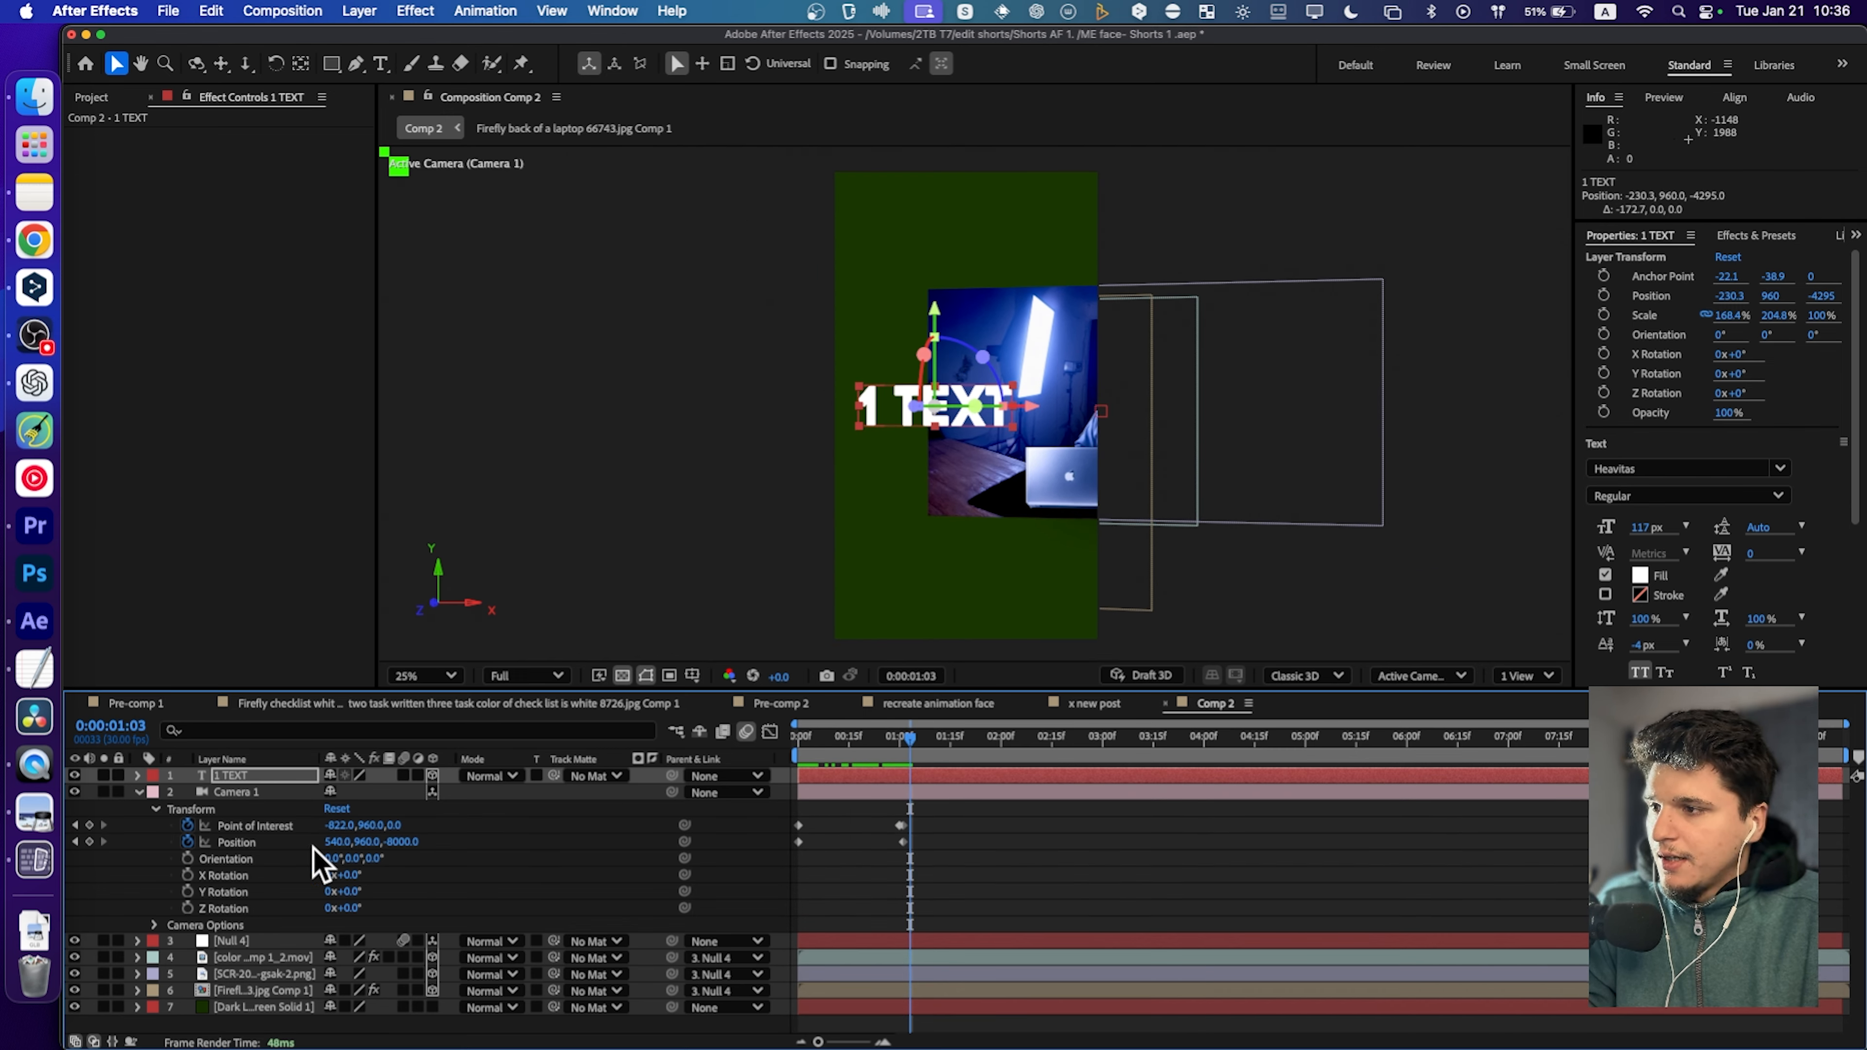
# Show only the keyframed properties of Camera 1 and delete the extra Point of Interest keyframe at 0:00:01:00.
pyautogui.click(254, 792)
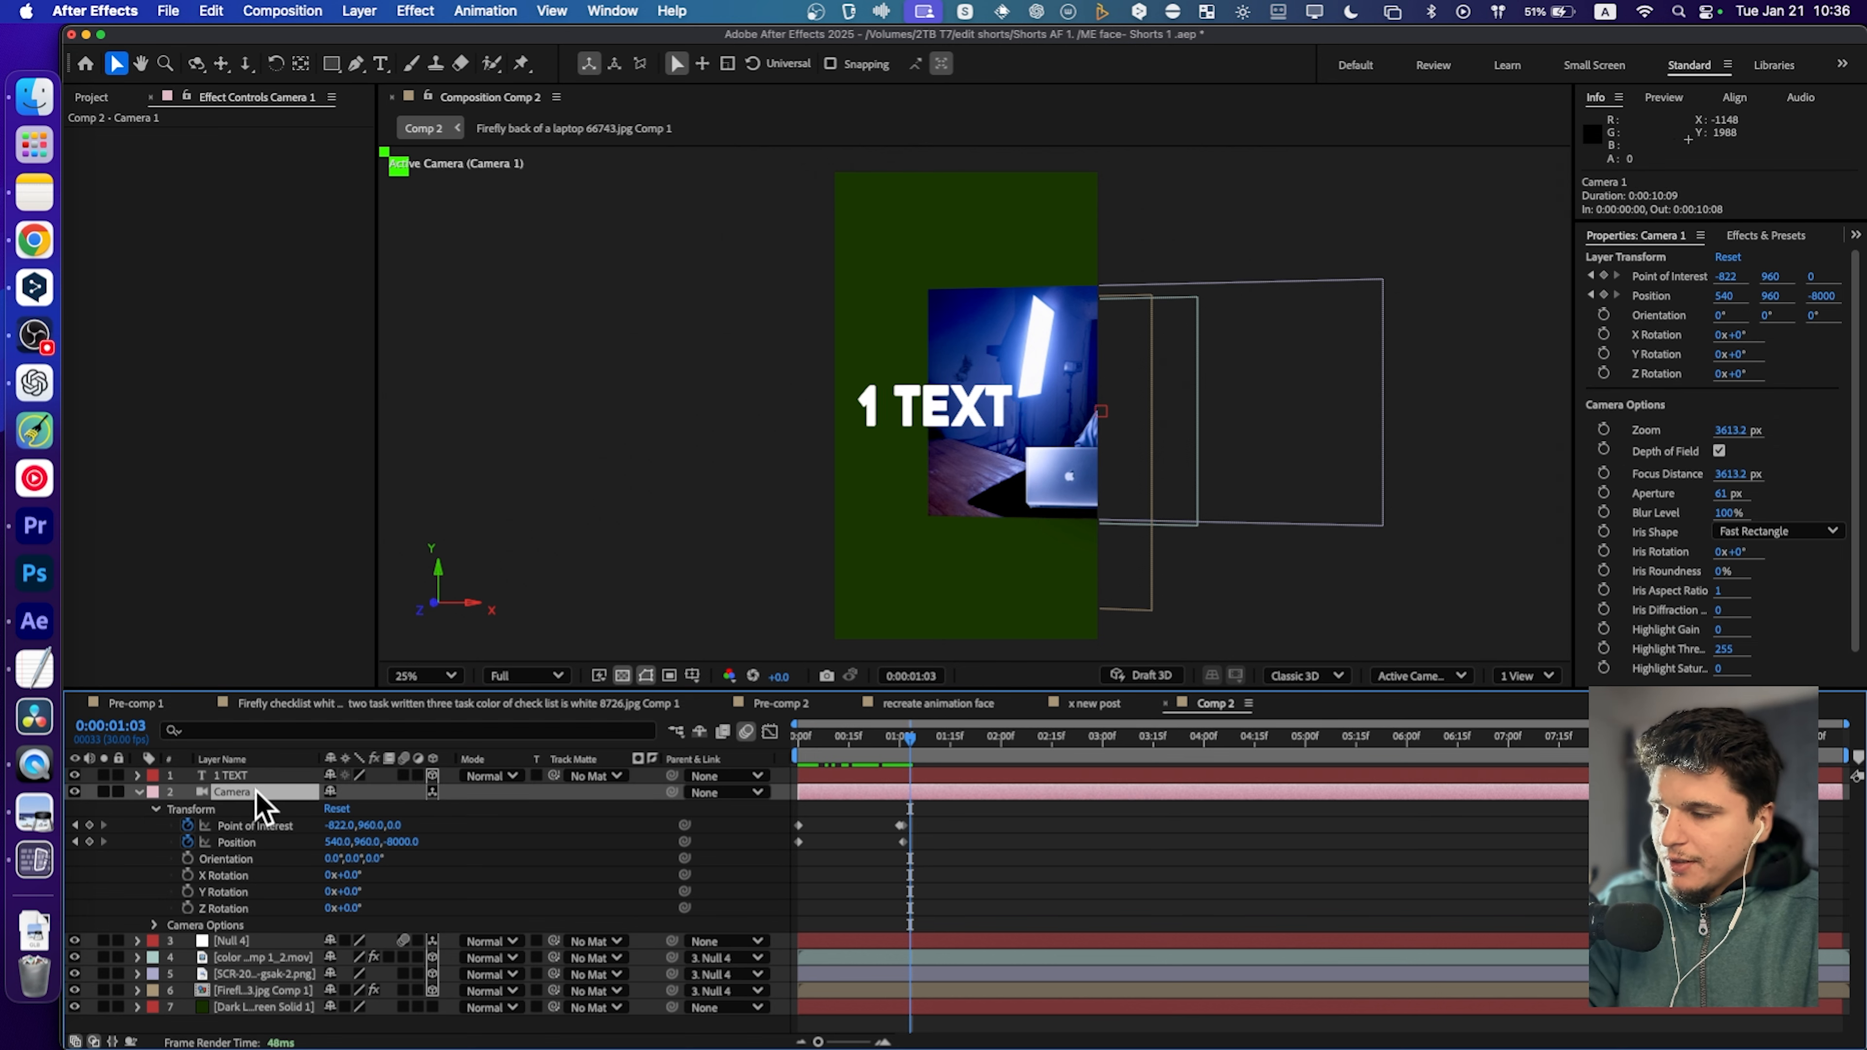
pyautogui.press('u')
pyautogui.press('u')
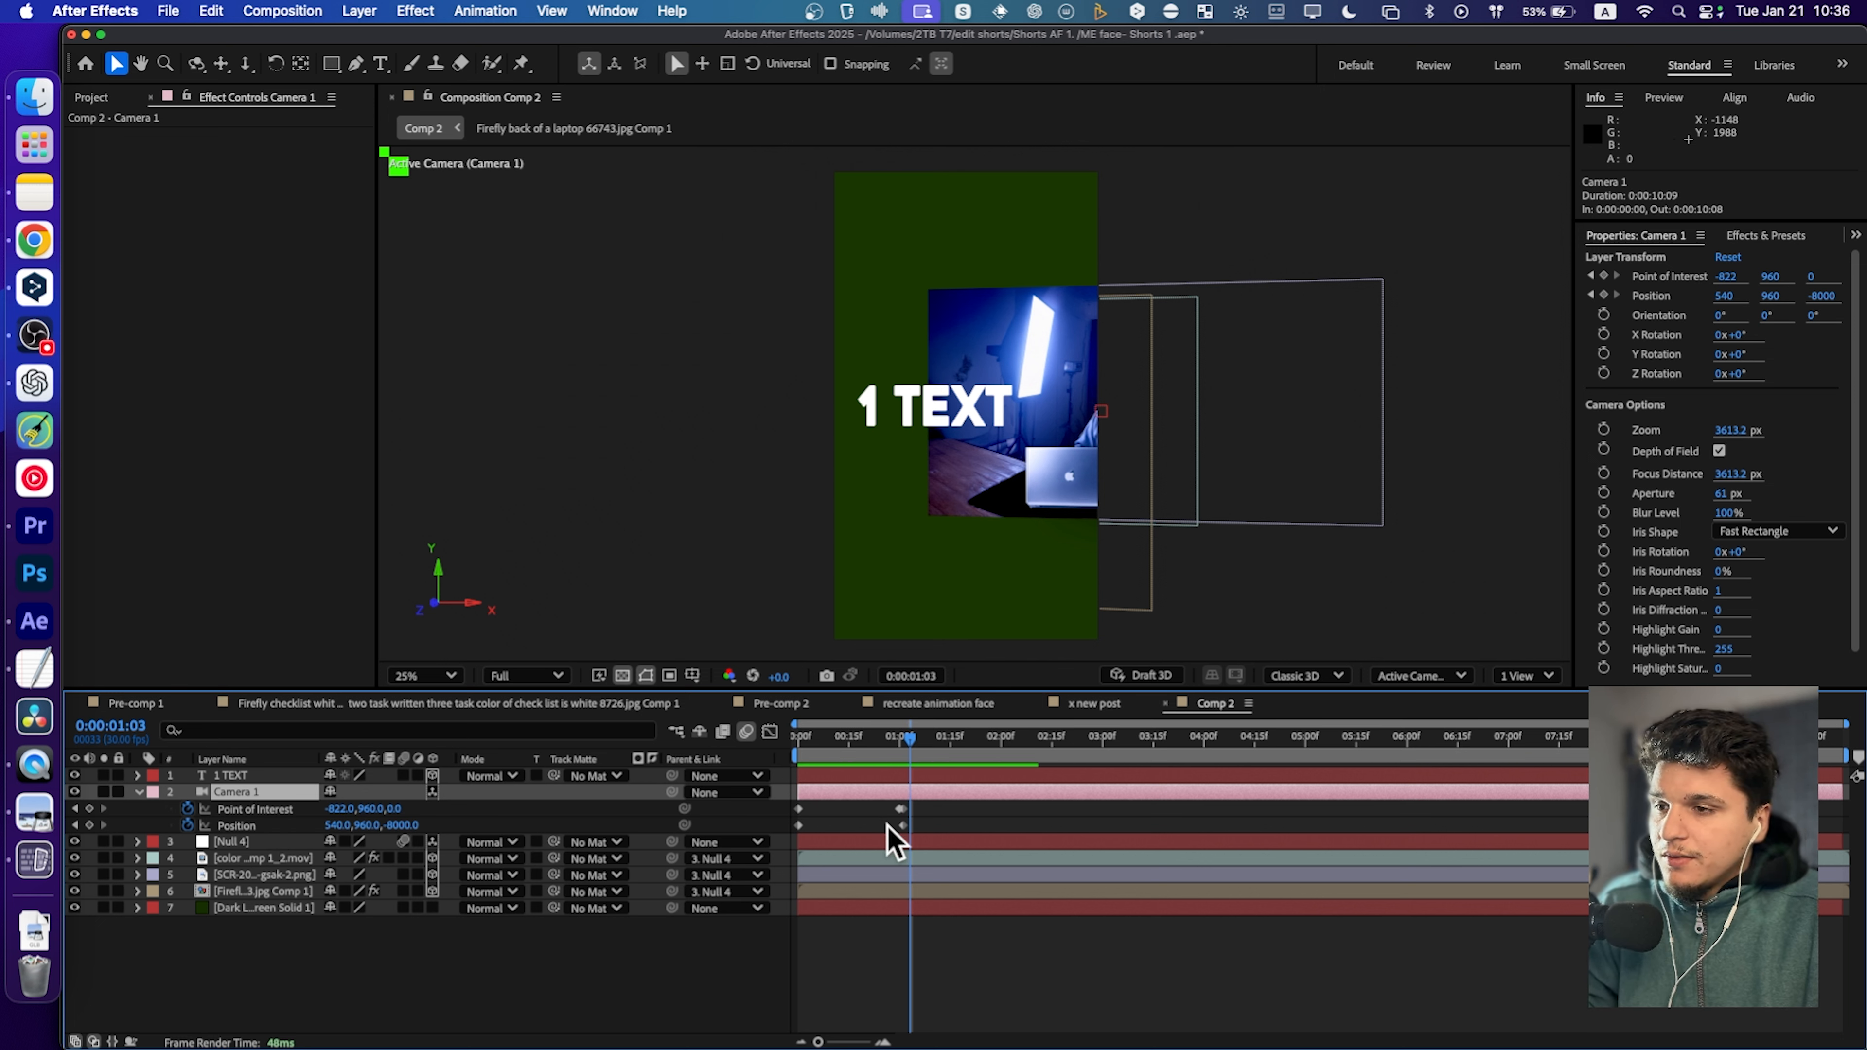
pyautogui.scroll(6, 893, 844)
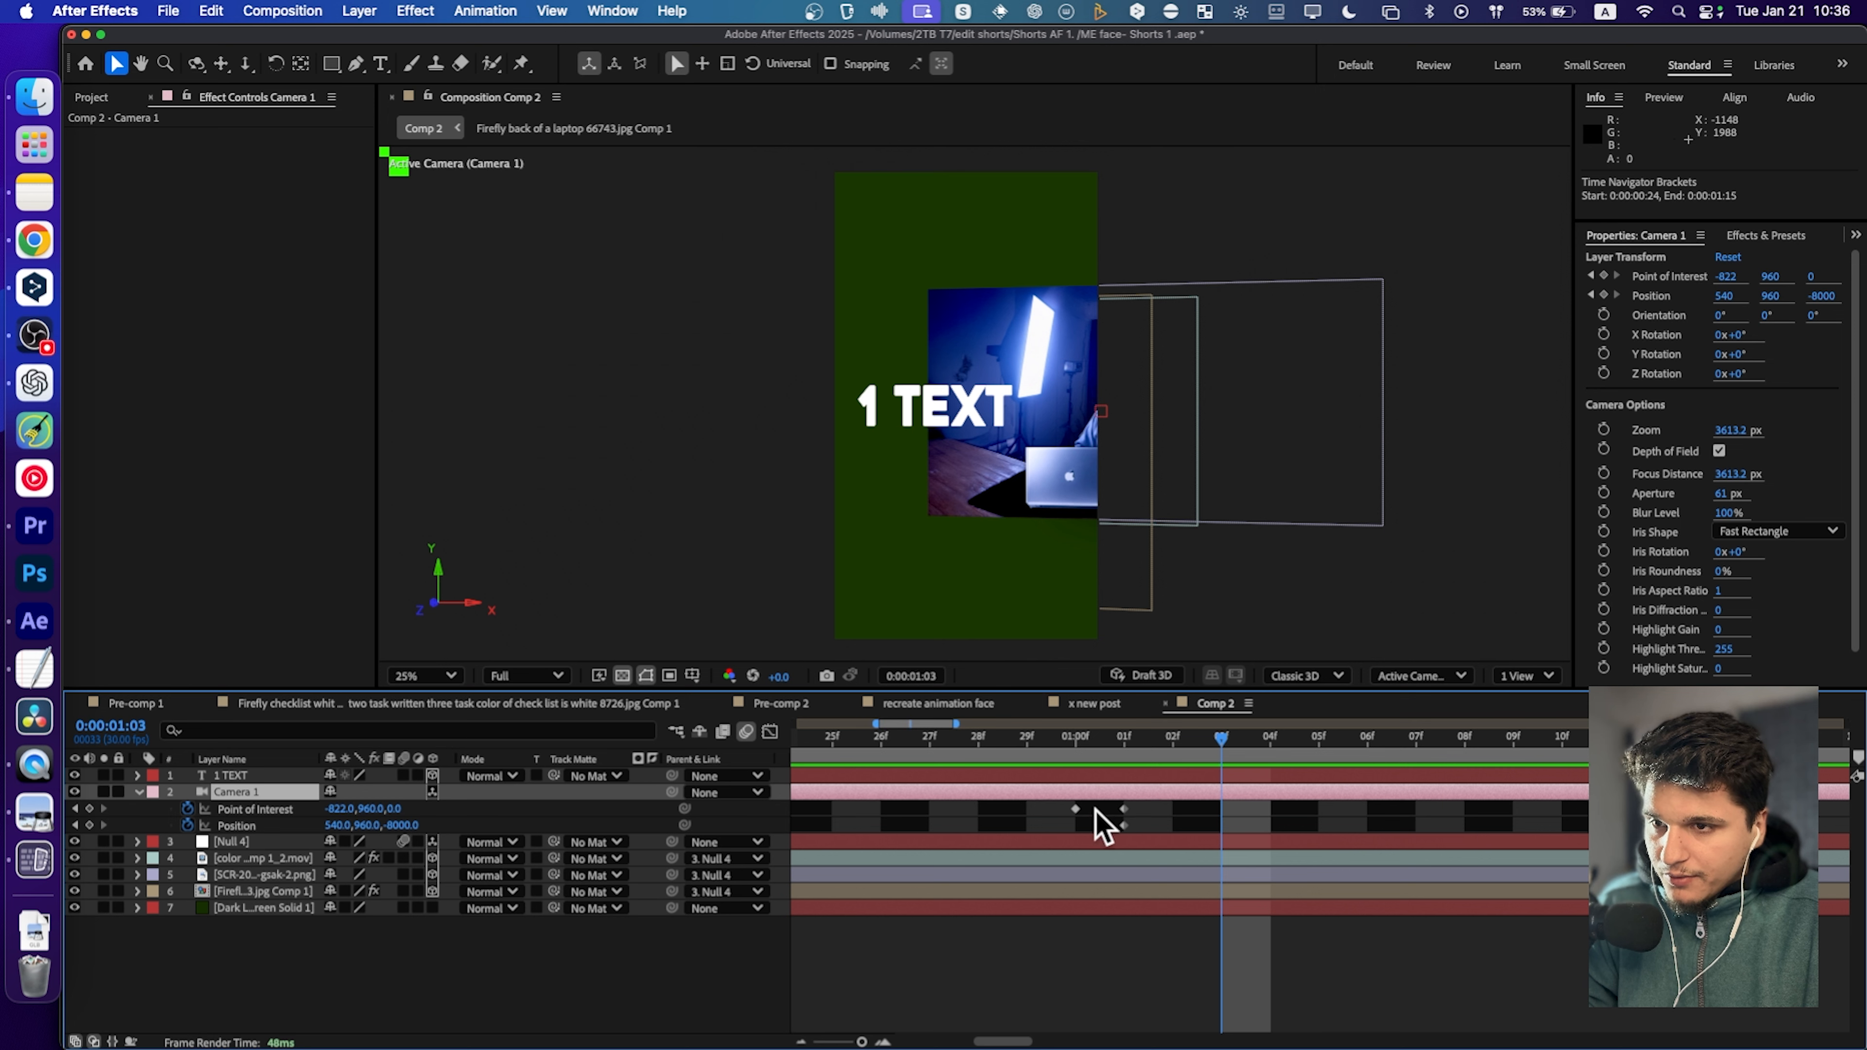
pyautogui.click(1076, 809)
pyautogui.press('Delete')
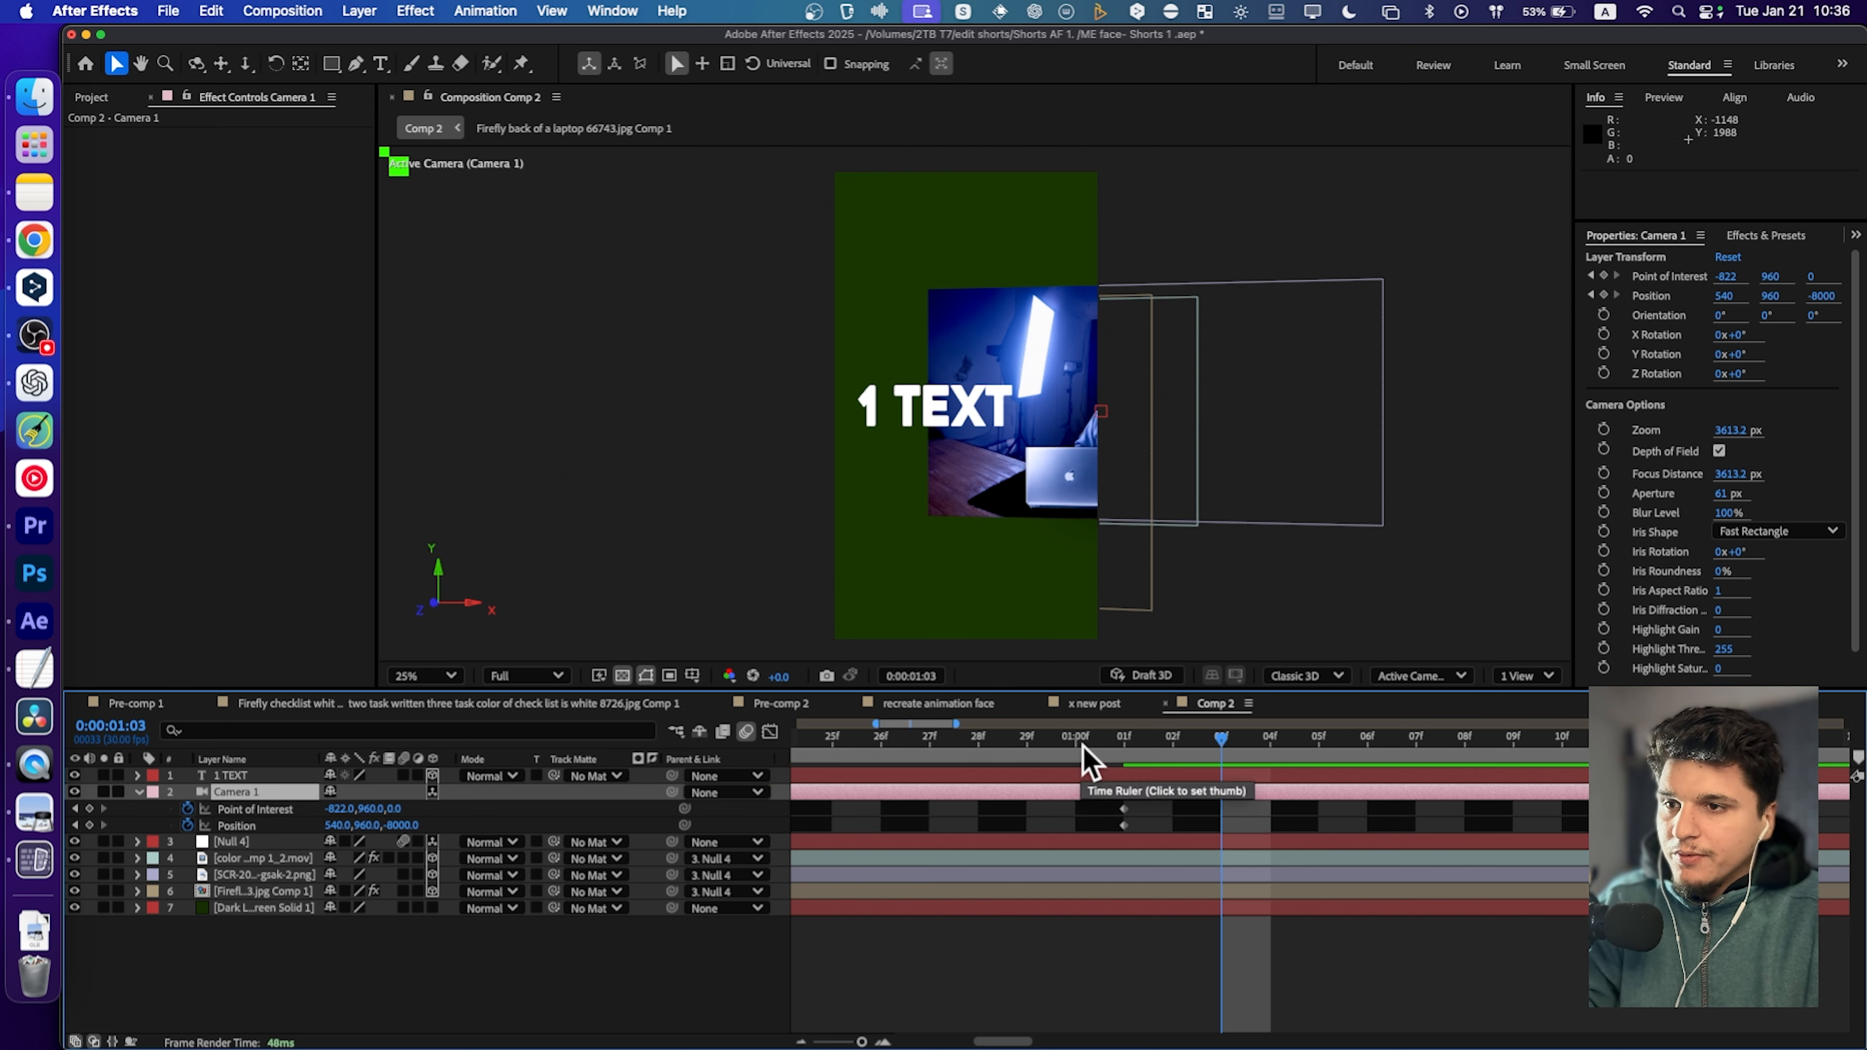
# At the 0:00:01:01 keyframe, set the camera's Point of Interest to about X -1761 and Y 953.
pyautogui.moveTo(1079, 744); pyautogui.dragTo(1020, 749)
pyautogui.scroll(-2, 931, 811)
pyautogui.scroll(-3, 932, 830)
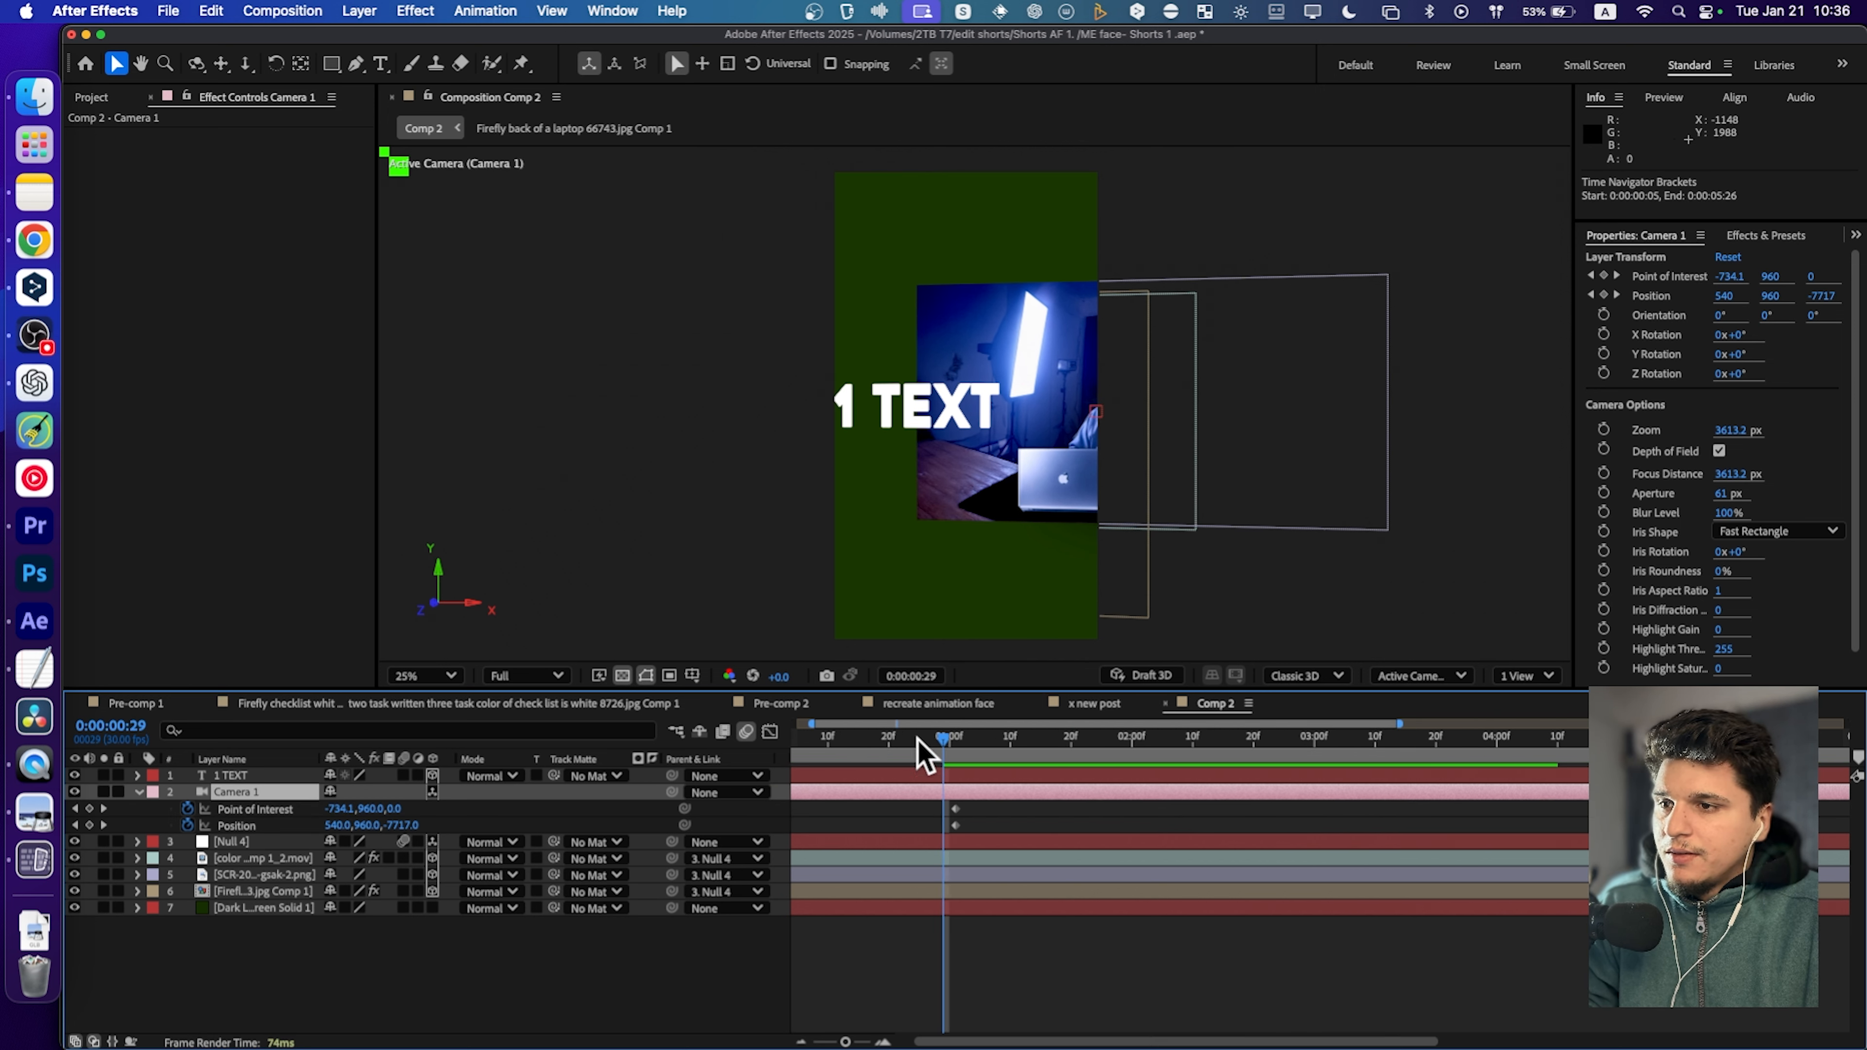
pyautogui.press('Home')
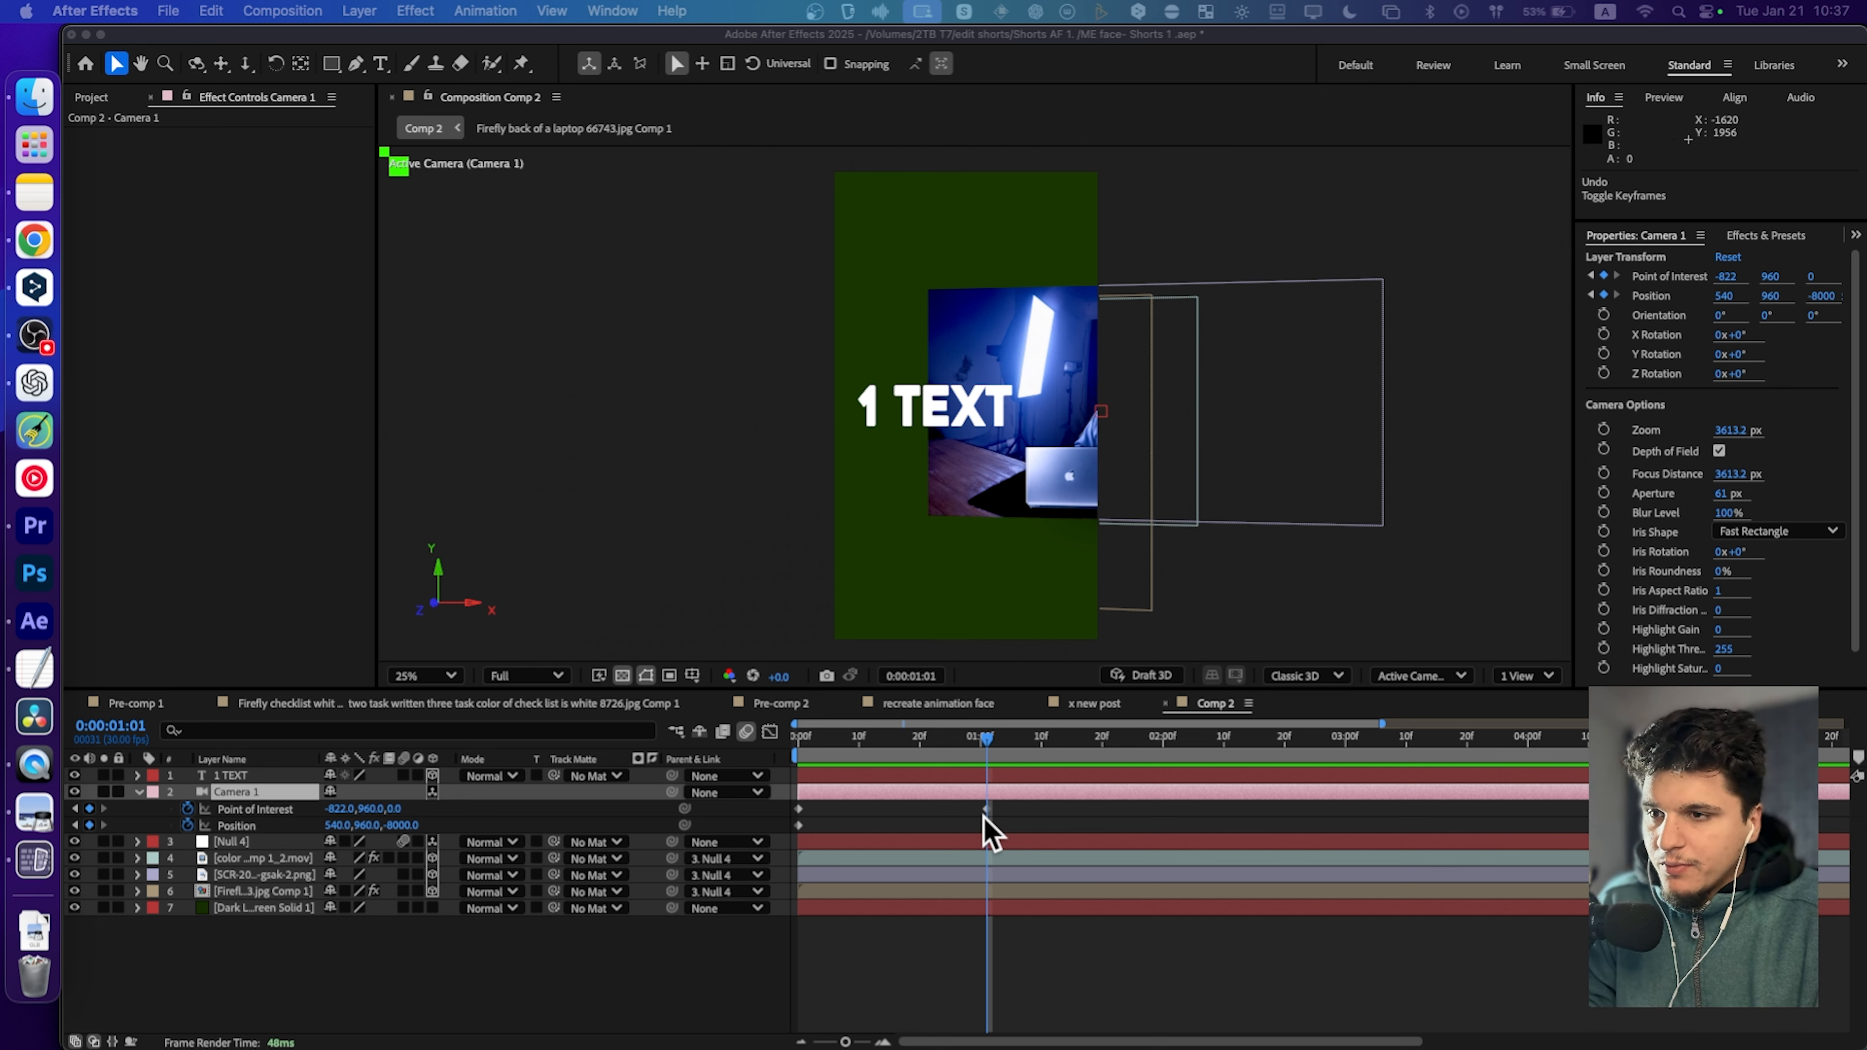
pyautogui.scroll(5, 990, 832)
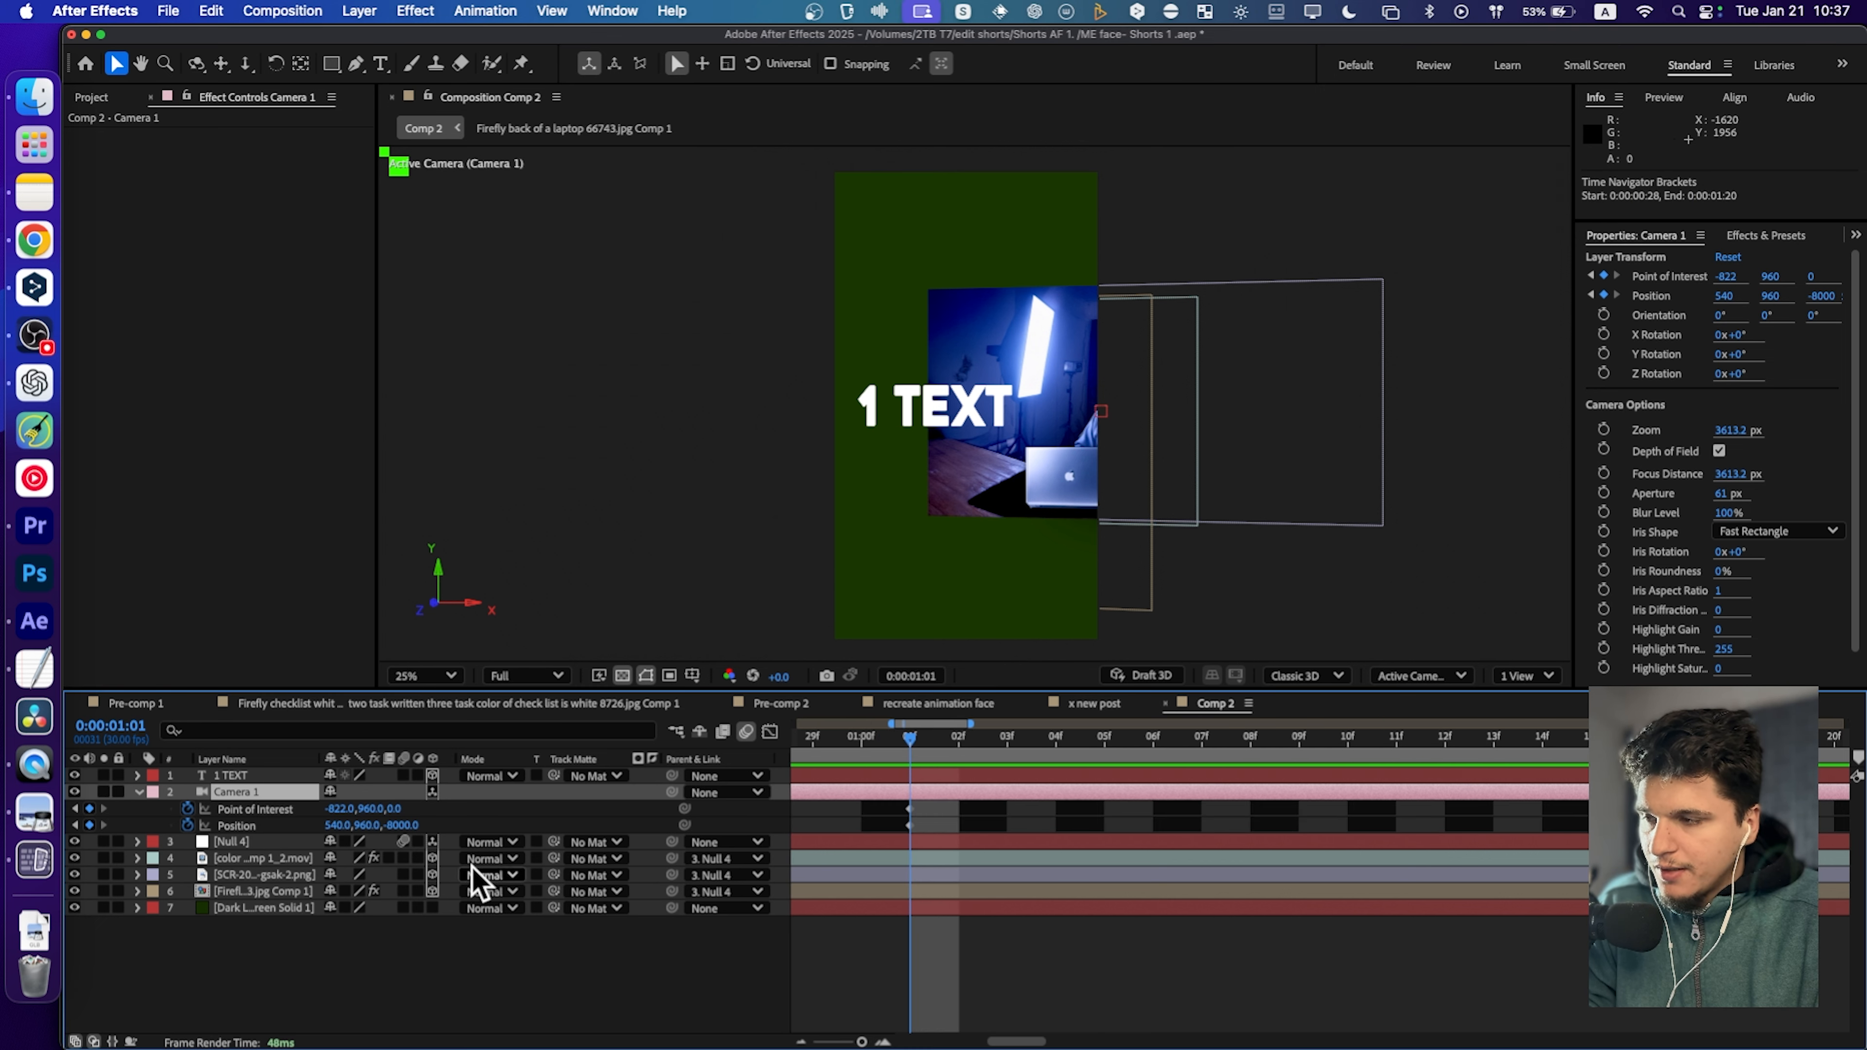
pyautogui.click(75, 808)
pyautogui.click(104, 808)
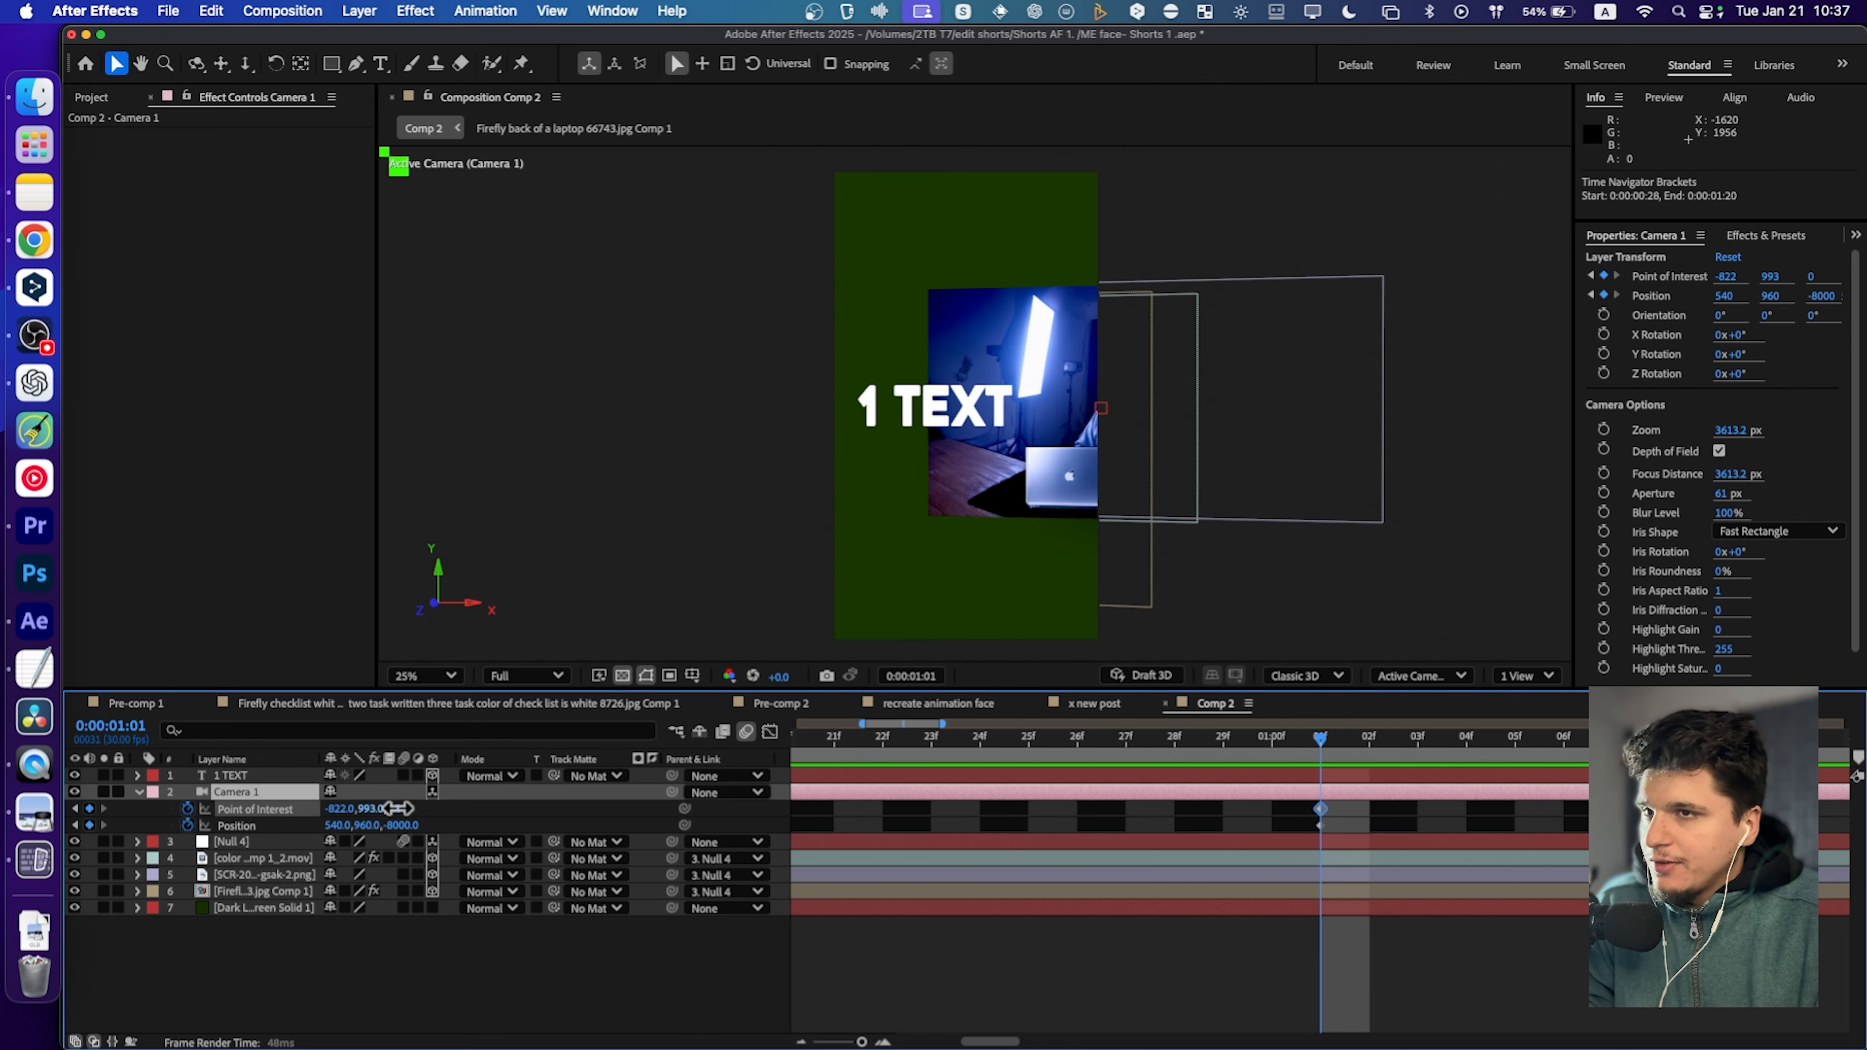
pyautogui.moveTo(380, 824); pyautogui.dragTo(323, 809)
pyautogui.press('F2')
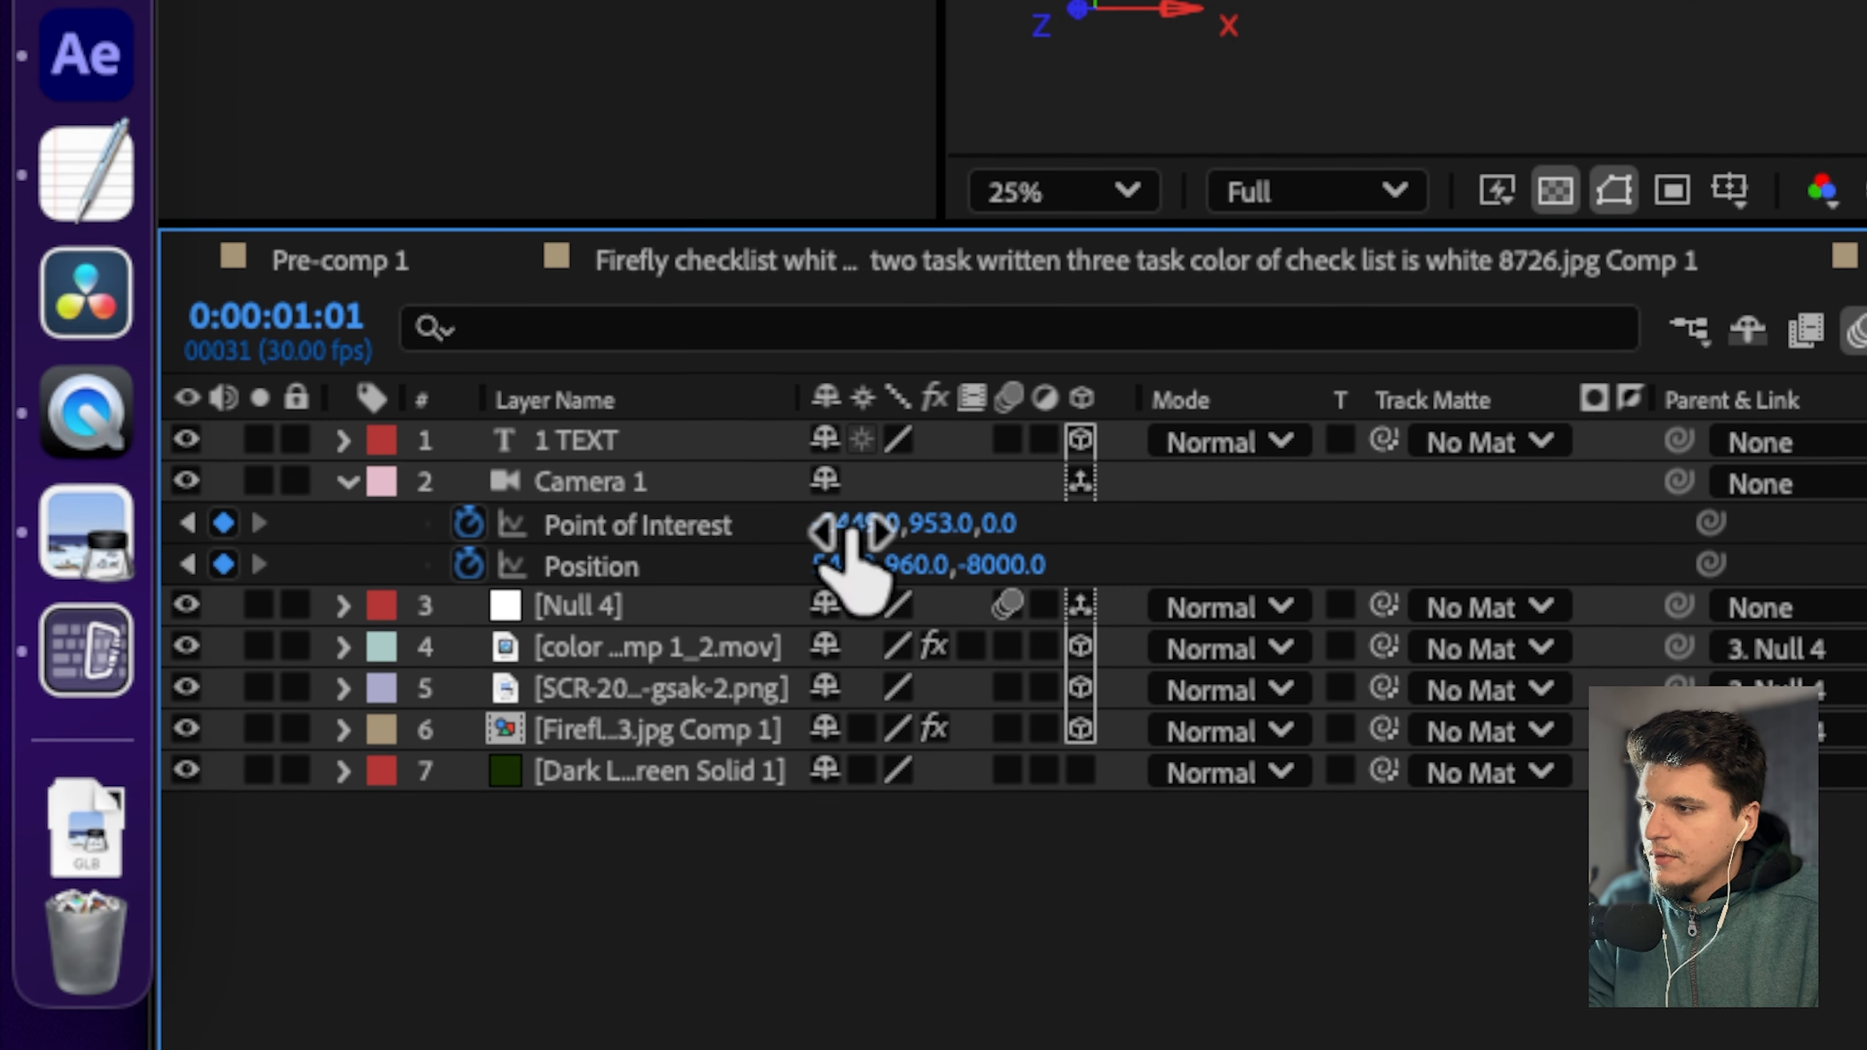
pyautogui.moveTo(853, 531); pyautogui.dragTo(83, 531)
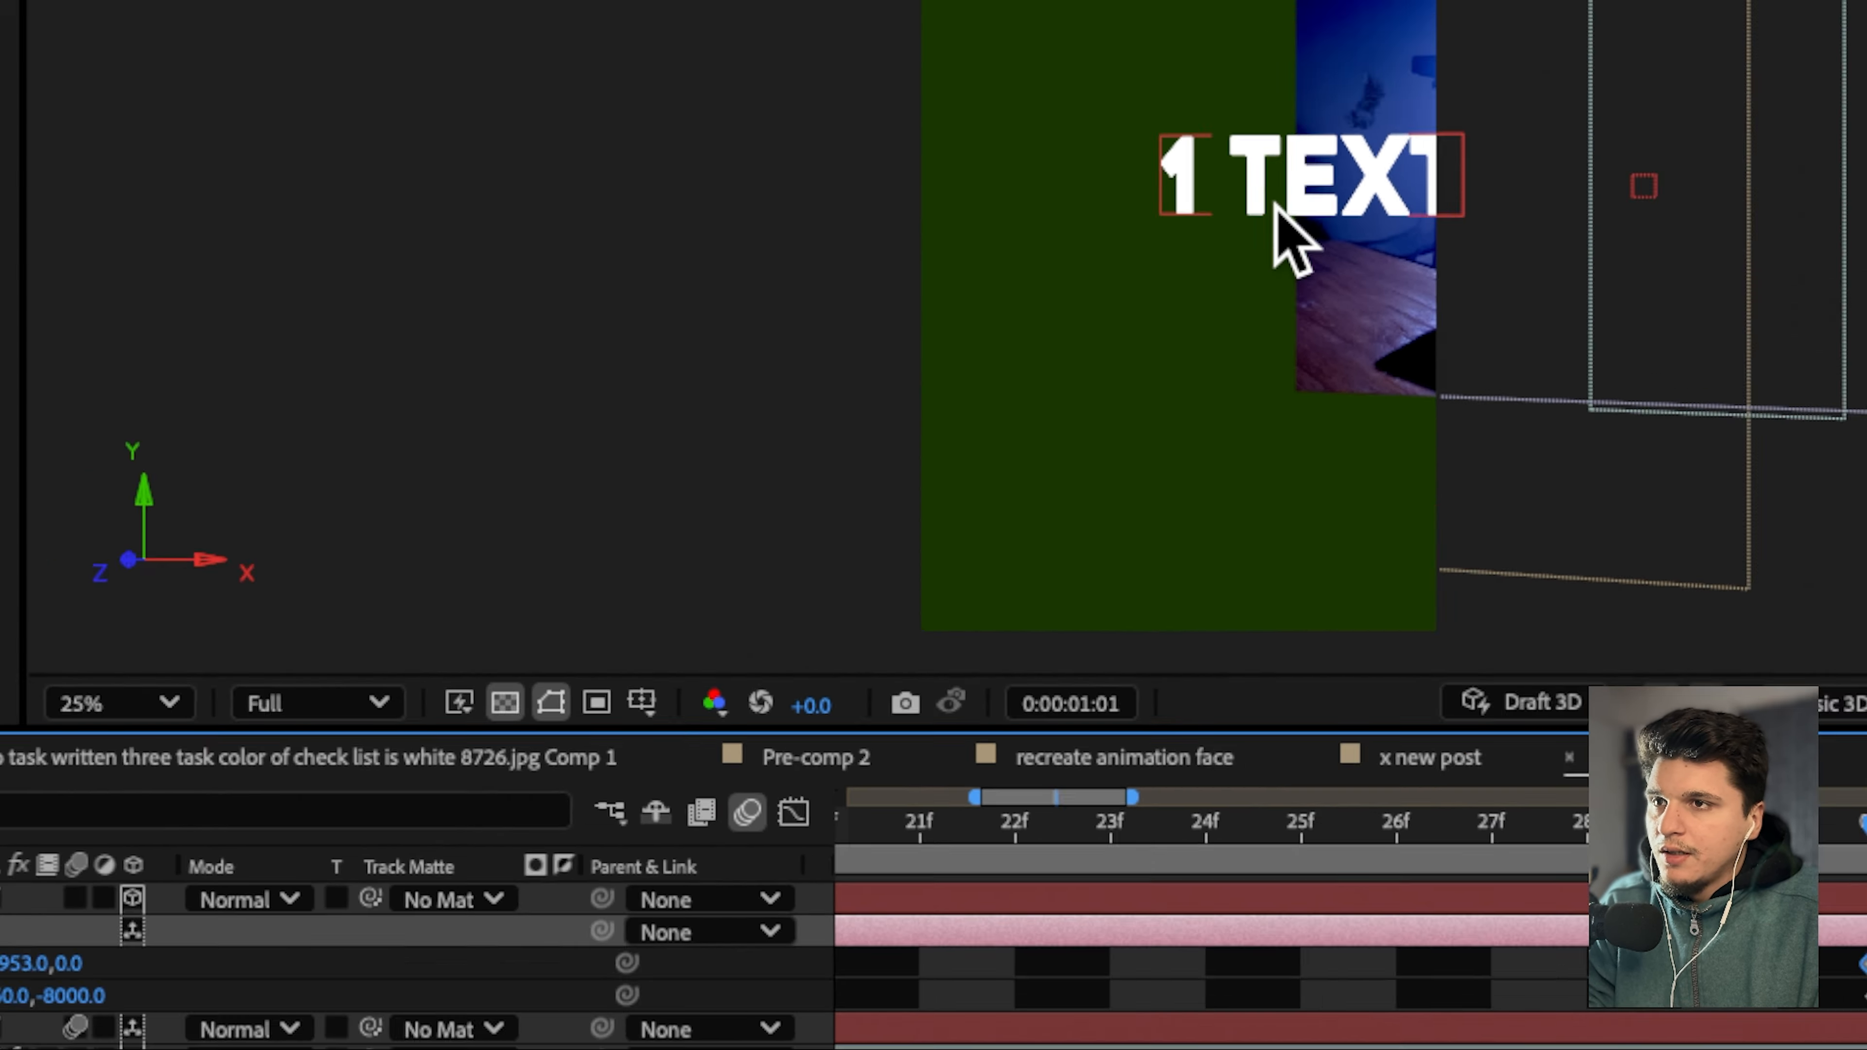
# Move the "1 TEXT" layer onto the green area beside the photo and rotate it about its Y axis.
pyautogui.click(1278, 202)
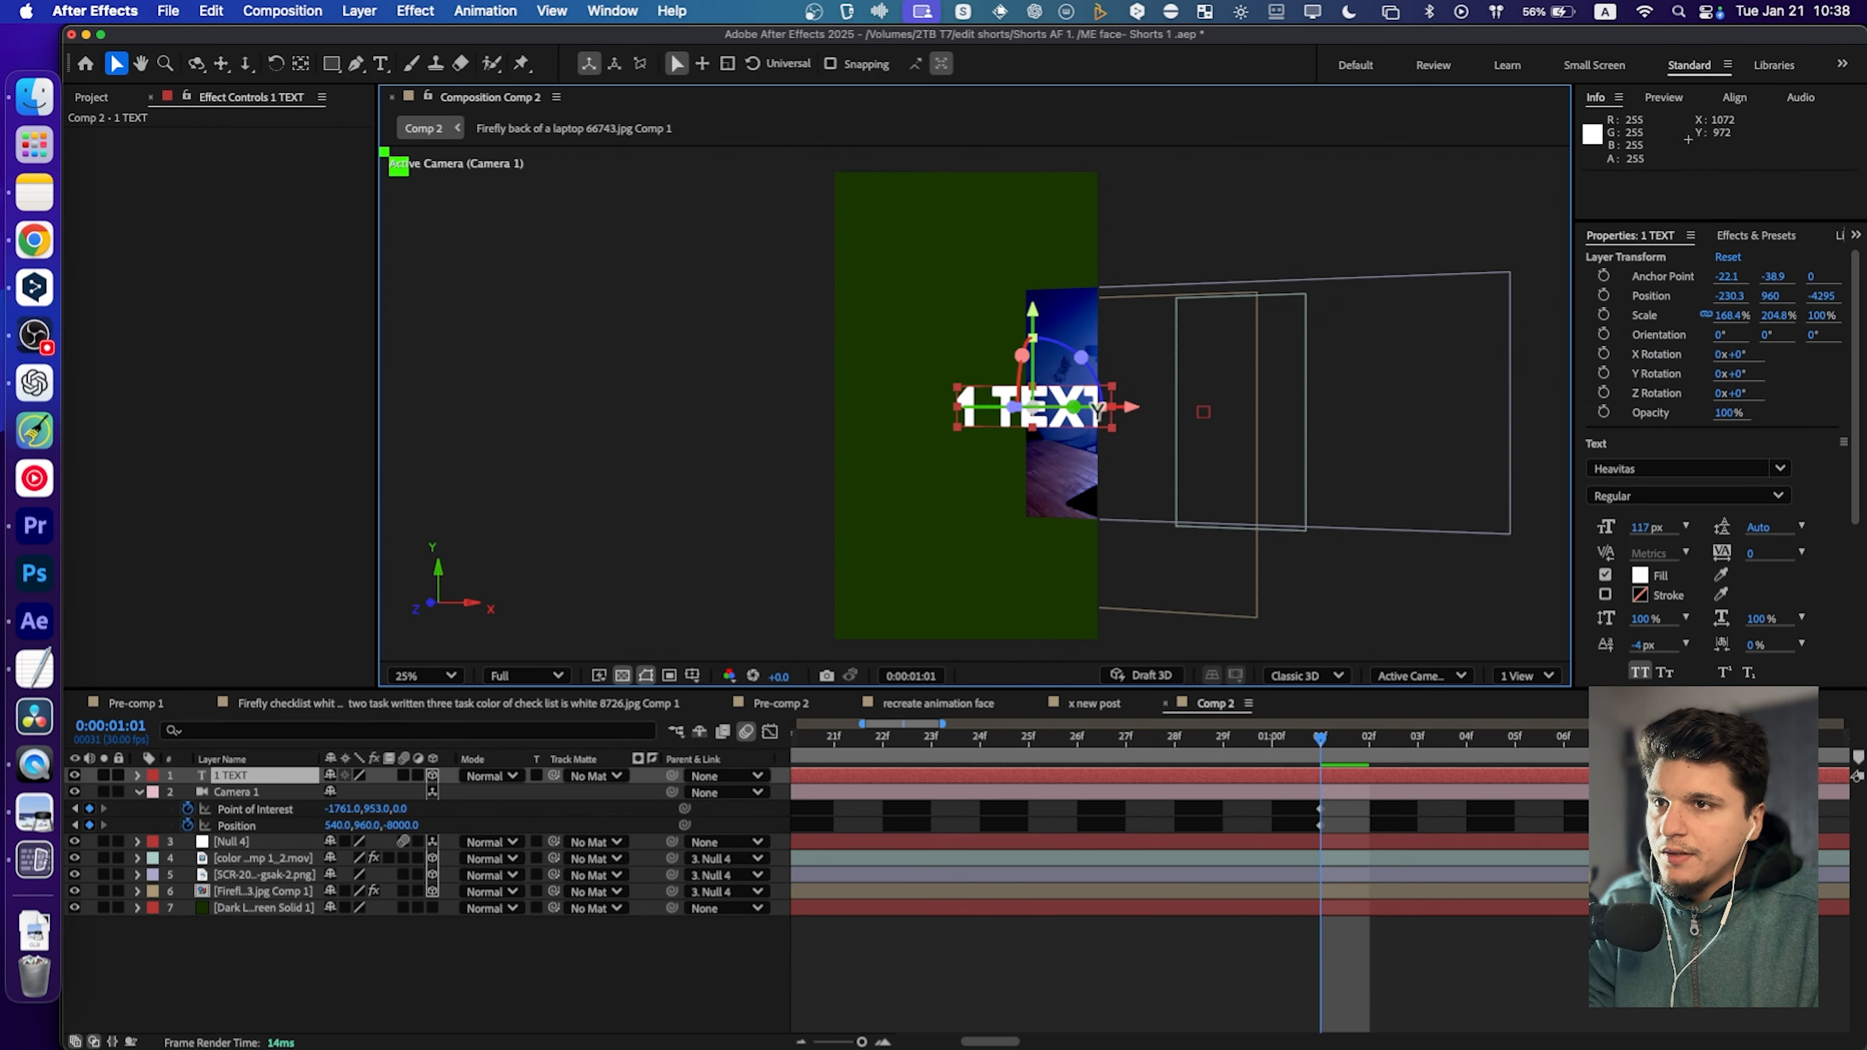
pyautogui.moveTo(1059, 423); pyautogui.dragTo(1029, 431)
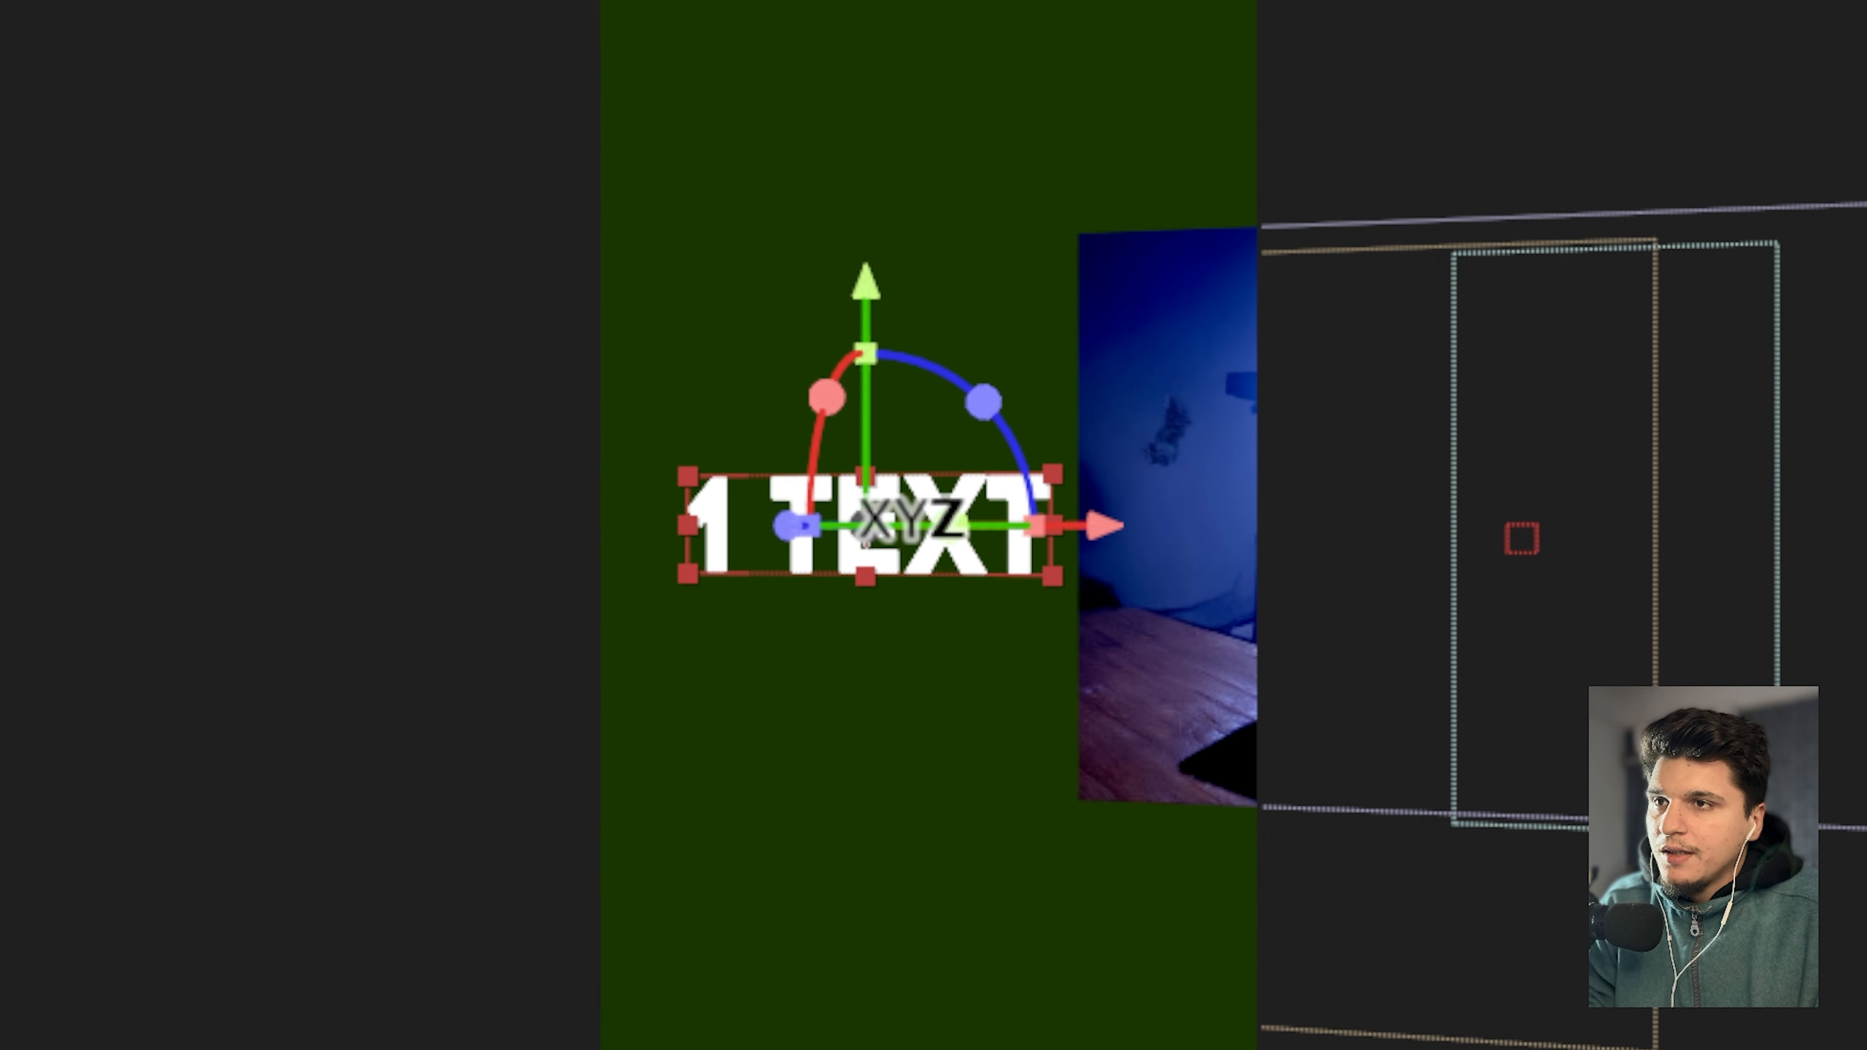
pyautogui.moveTo(866, 540); pyautogui.dragTo(964, 535)
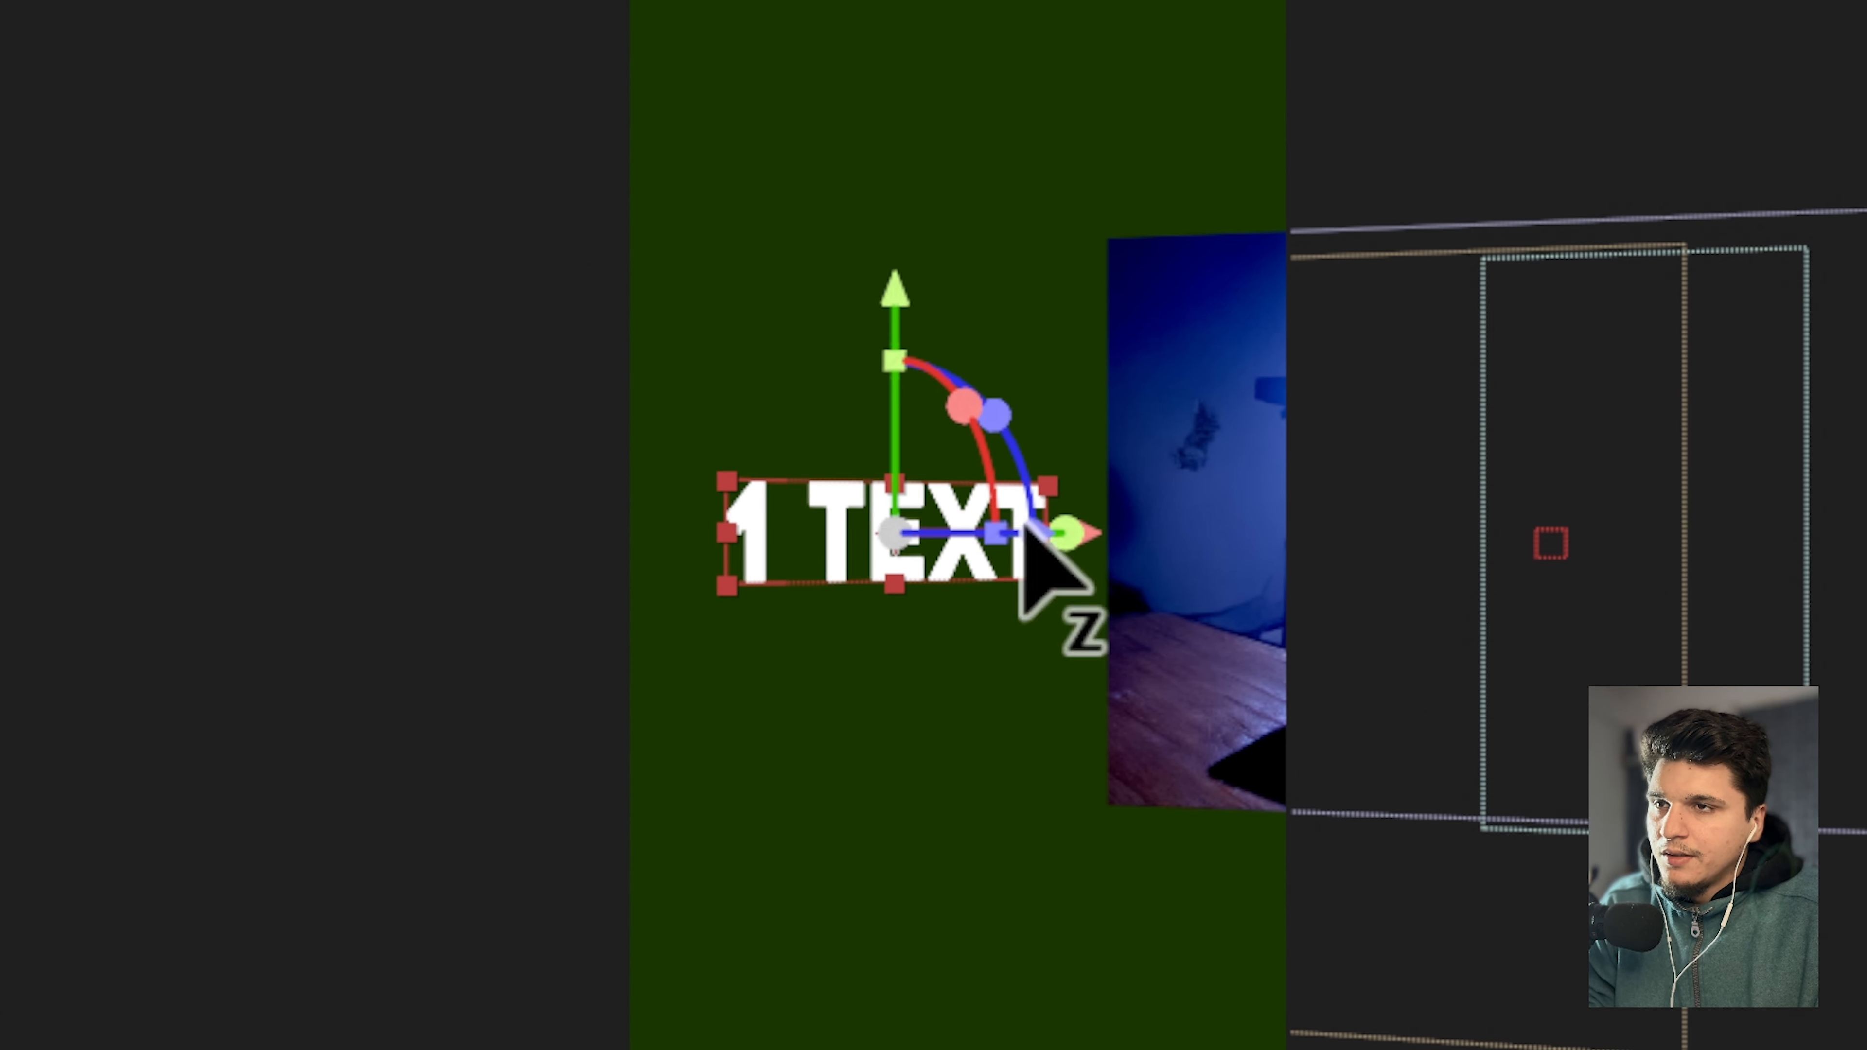
# Fine-tune the "1 TEXT" layer's Y orientation to about 305°.
pyautogui.moveTo(1065, 531)
pyautogui.mouseDown()
pyautogui.moveTo(1050, 527)
pyautogui.moveTo(1073, 530)
pyautogui.mouseUp()
pyautogui.moveTo(949, 529); pyautogui.dragTo(950, 534)
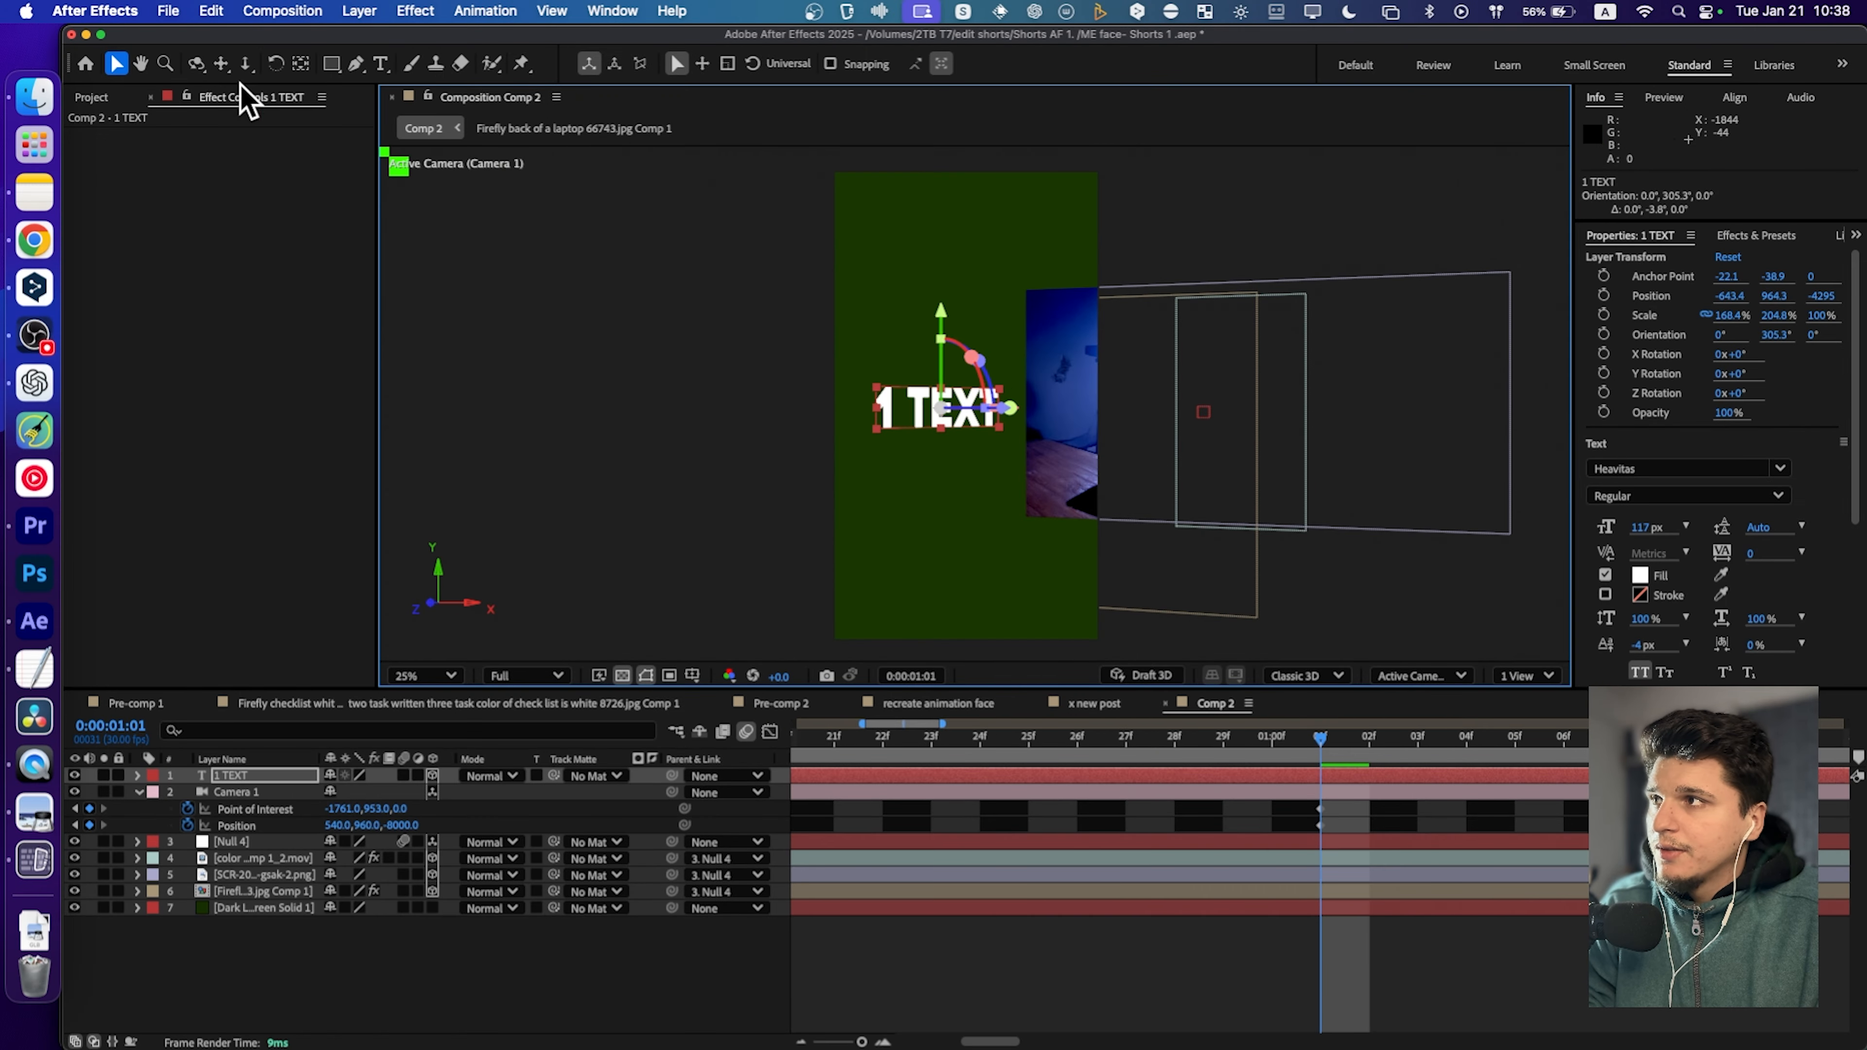
# Try orbiting and panning Camera 1 around the "1 TEXT" layer at 0:00:01:01.
pyautogui.click(197, 65)
pyautogui.moveTo(1028, 397)
pyautogui.mouseDown()
pyautogui.moveTo(1003, 408)
pyautogui.moveTo(1013, 425)
pyautogui.mouseUp()
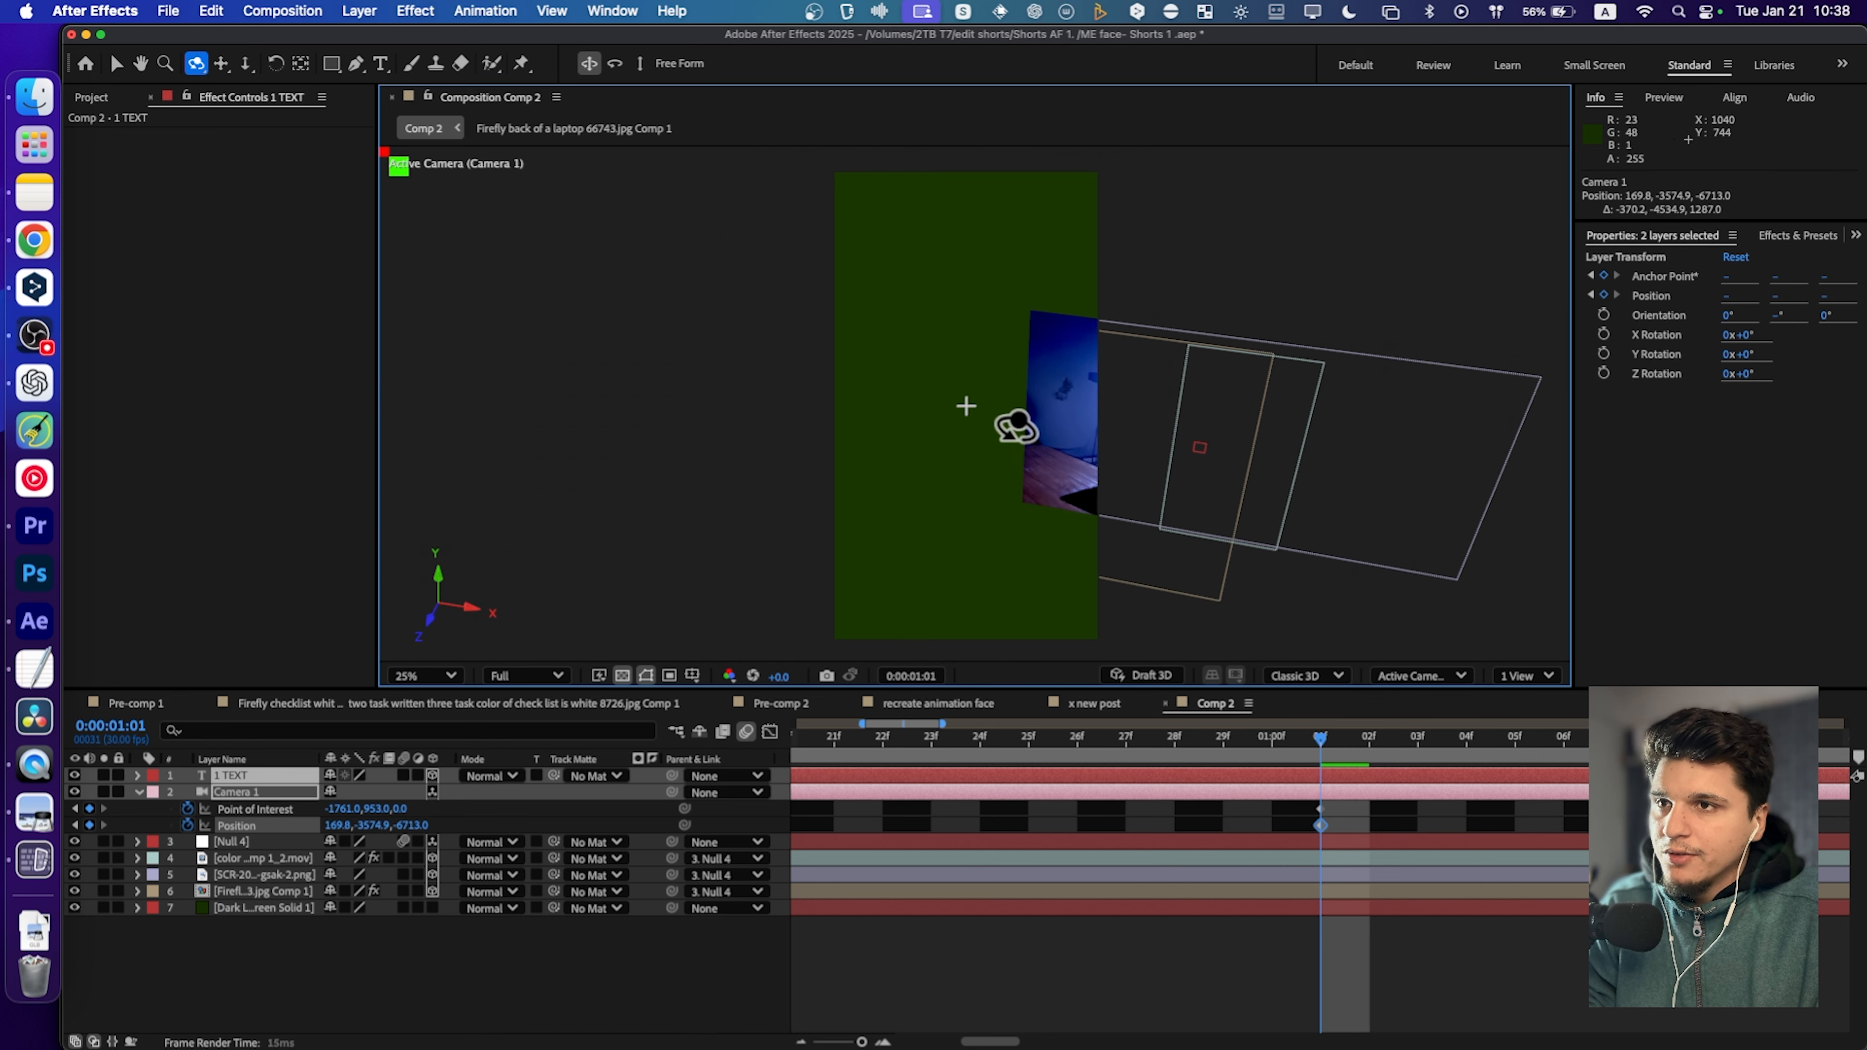
pyautogui.scroll(-4, 971, 456)
pyautogui.scroll(2, 1030, 449)
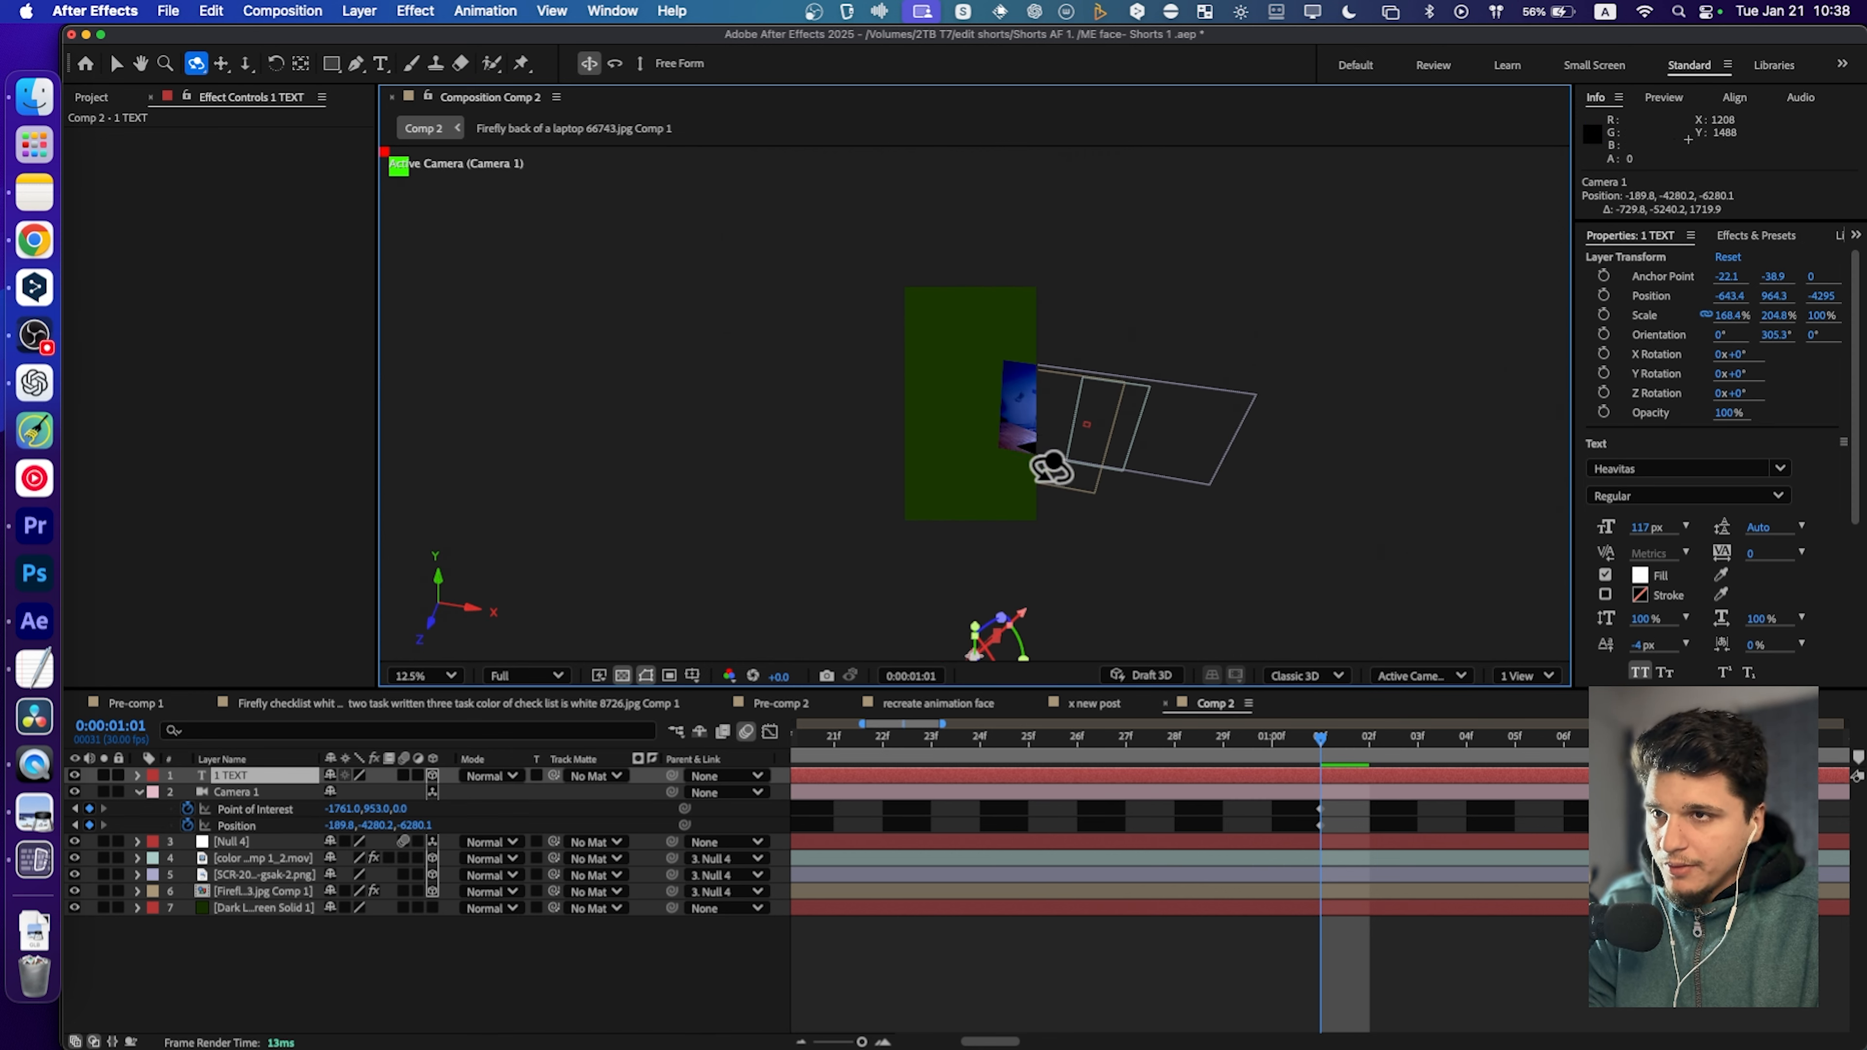
pyautogui.click(220, 64)
pyautogui.moveTo(963, 454); pyautogui.dragTo(1008, 490)
pyautogui.click(967, 437)
pyautogui.scroll(2, 983, 471)
# Undo the camera orbit and pan moves and check the undo history.
pyautogui.press('super+z')
pyautogui.press('super+z')
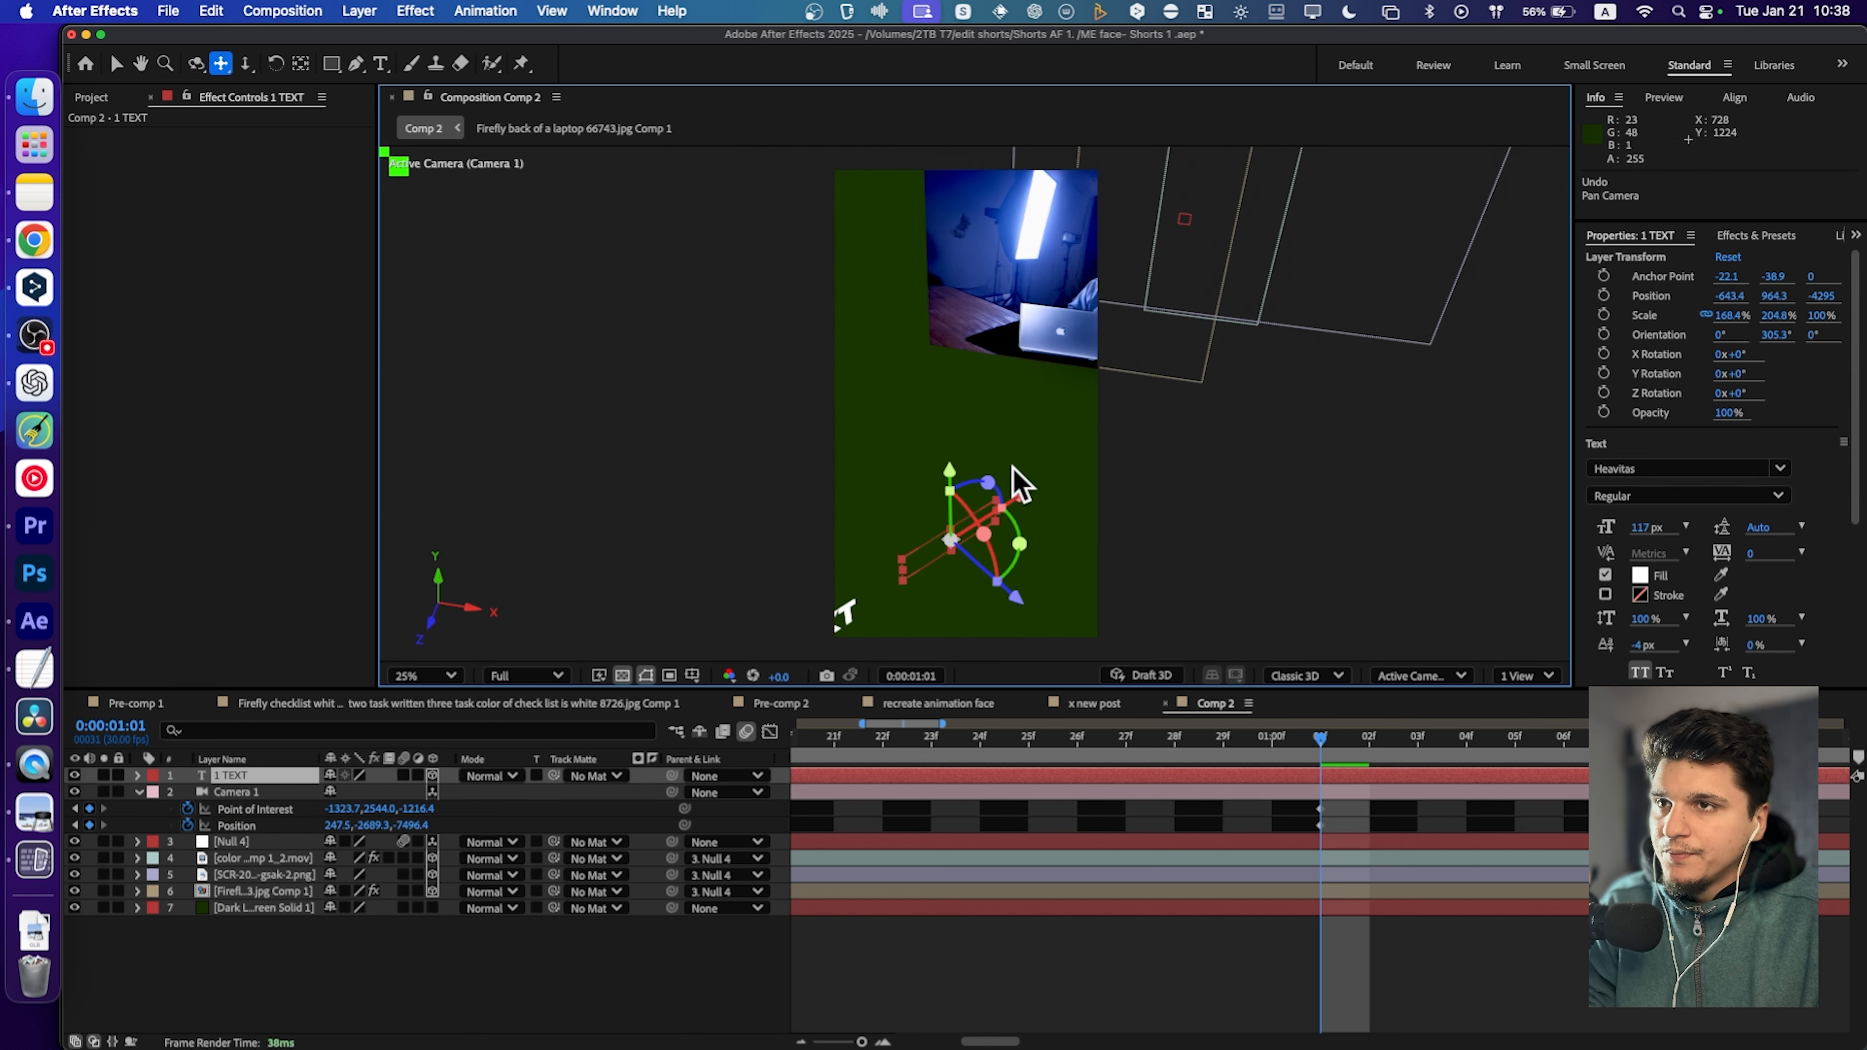
pyautogui.press('super+z')
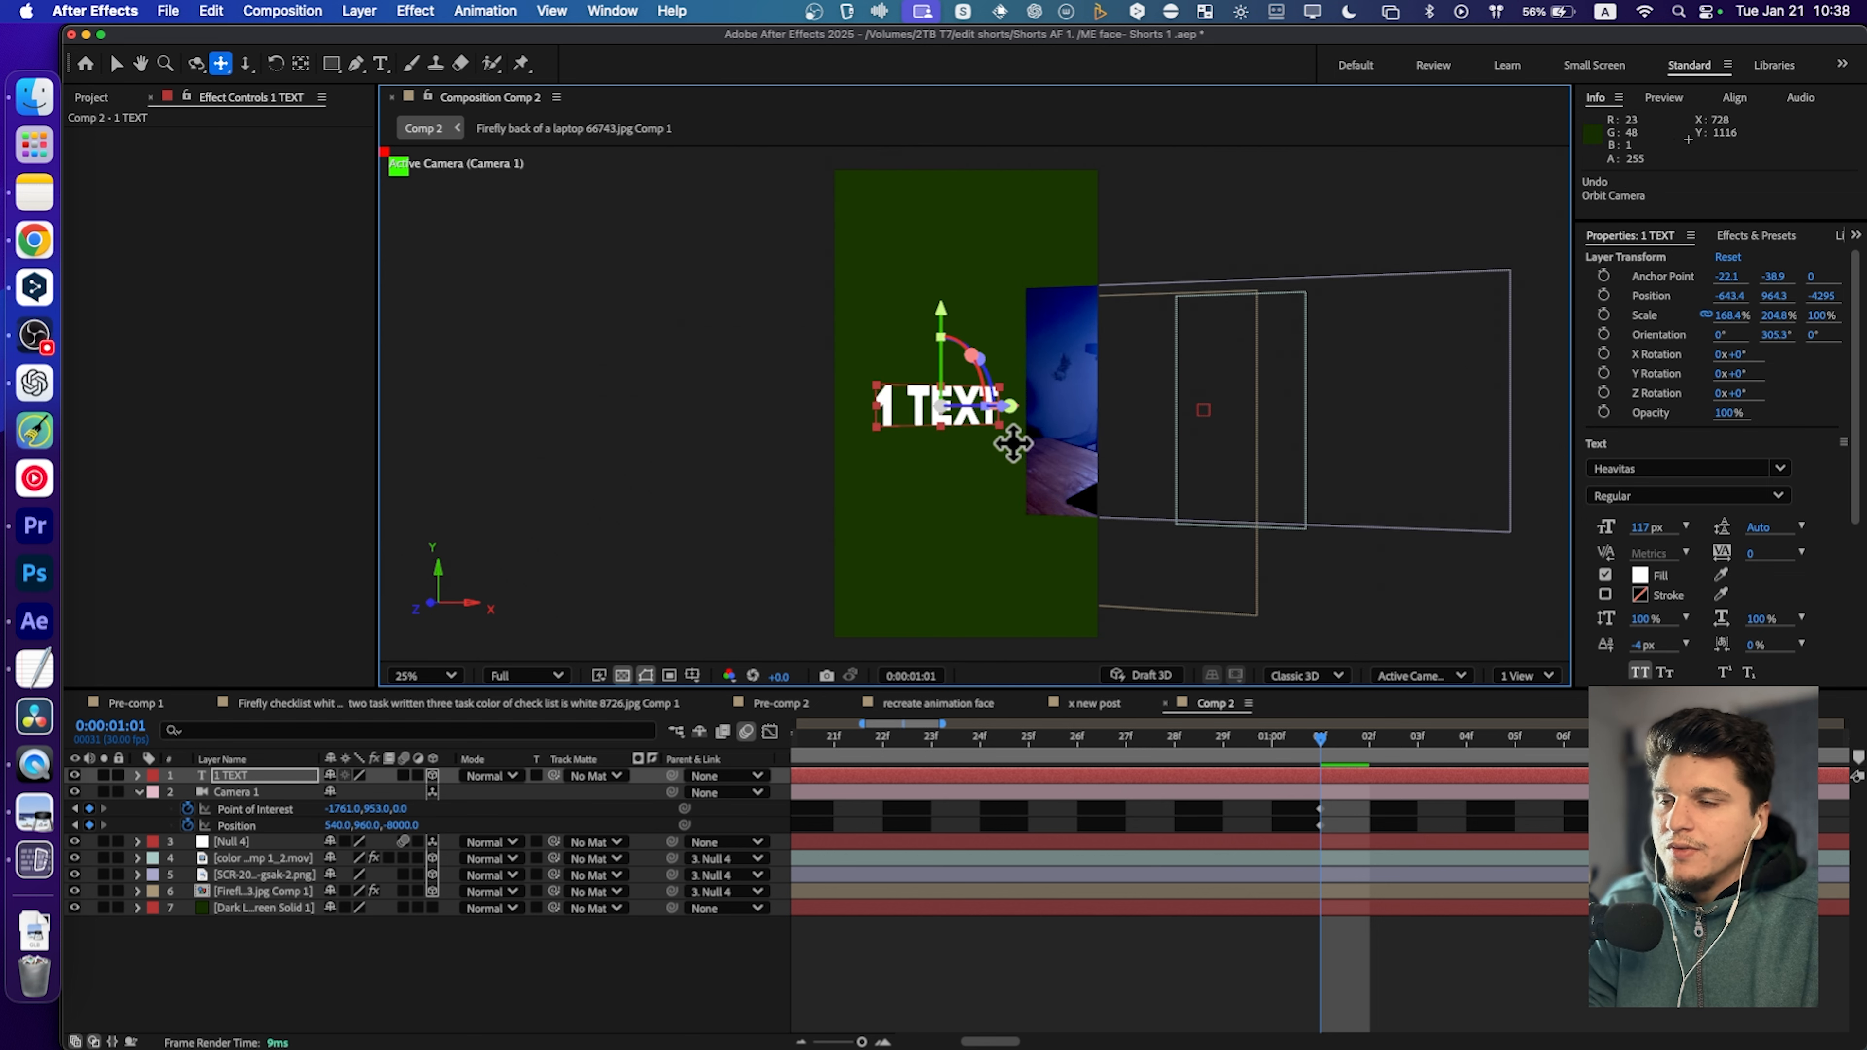
pyautogui.click(213, 12)
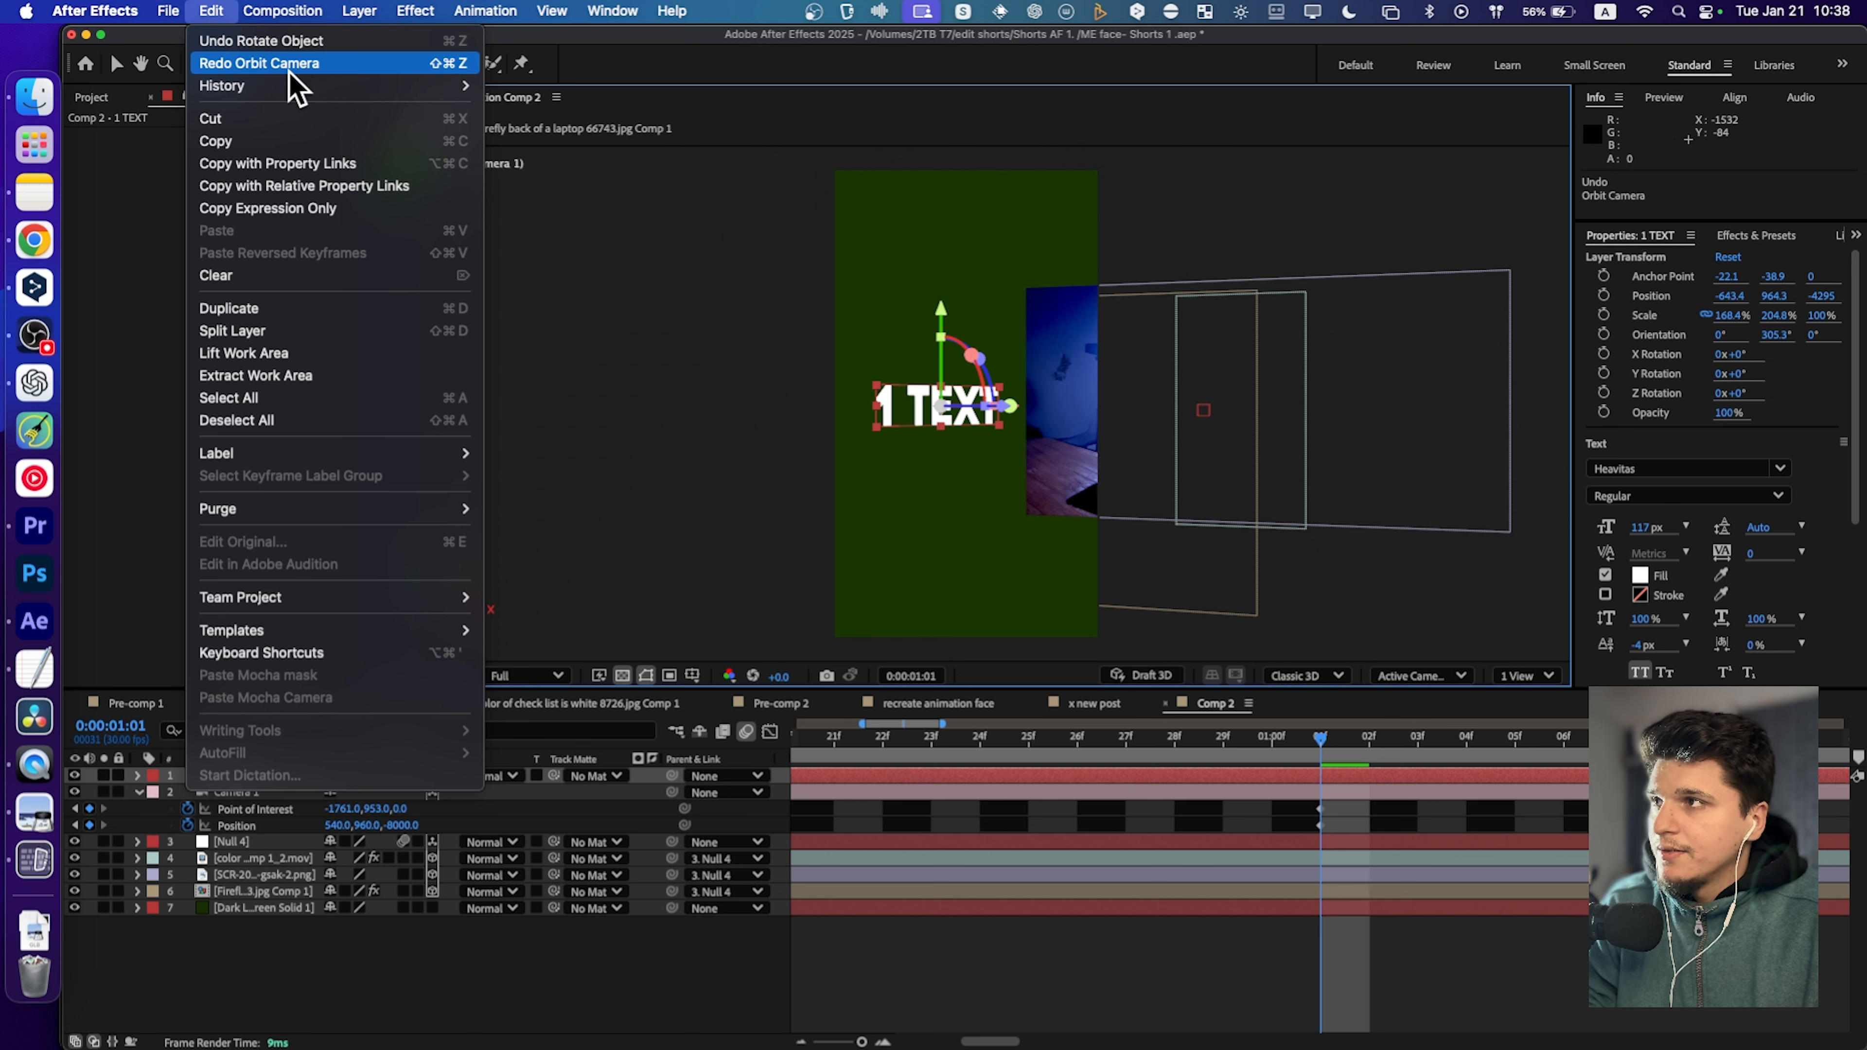
pyautogui.click(1040, 452)
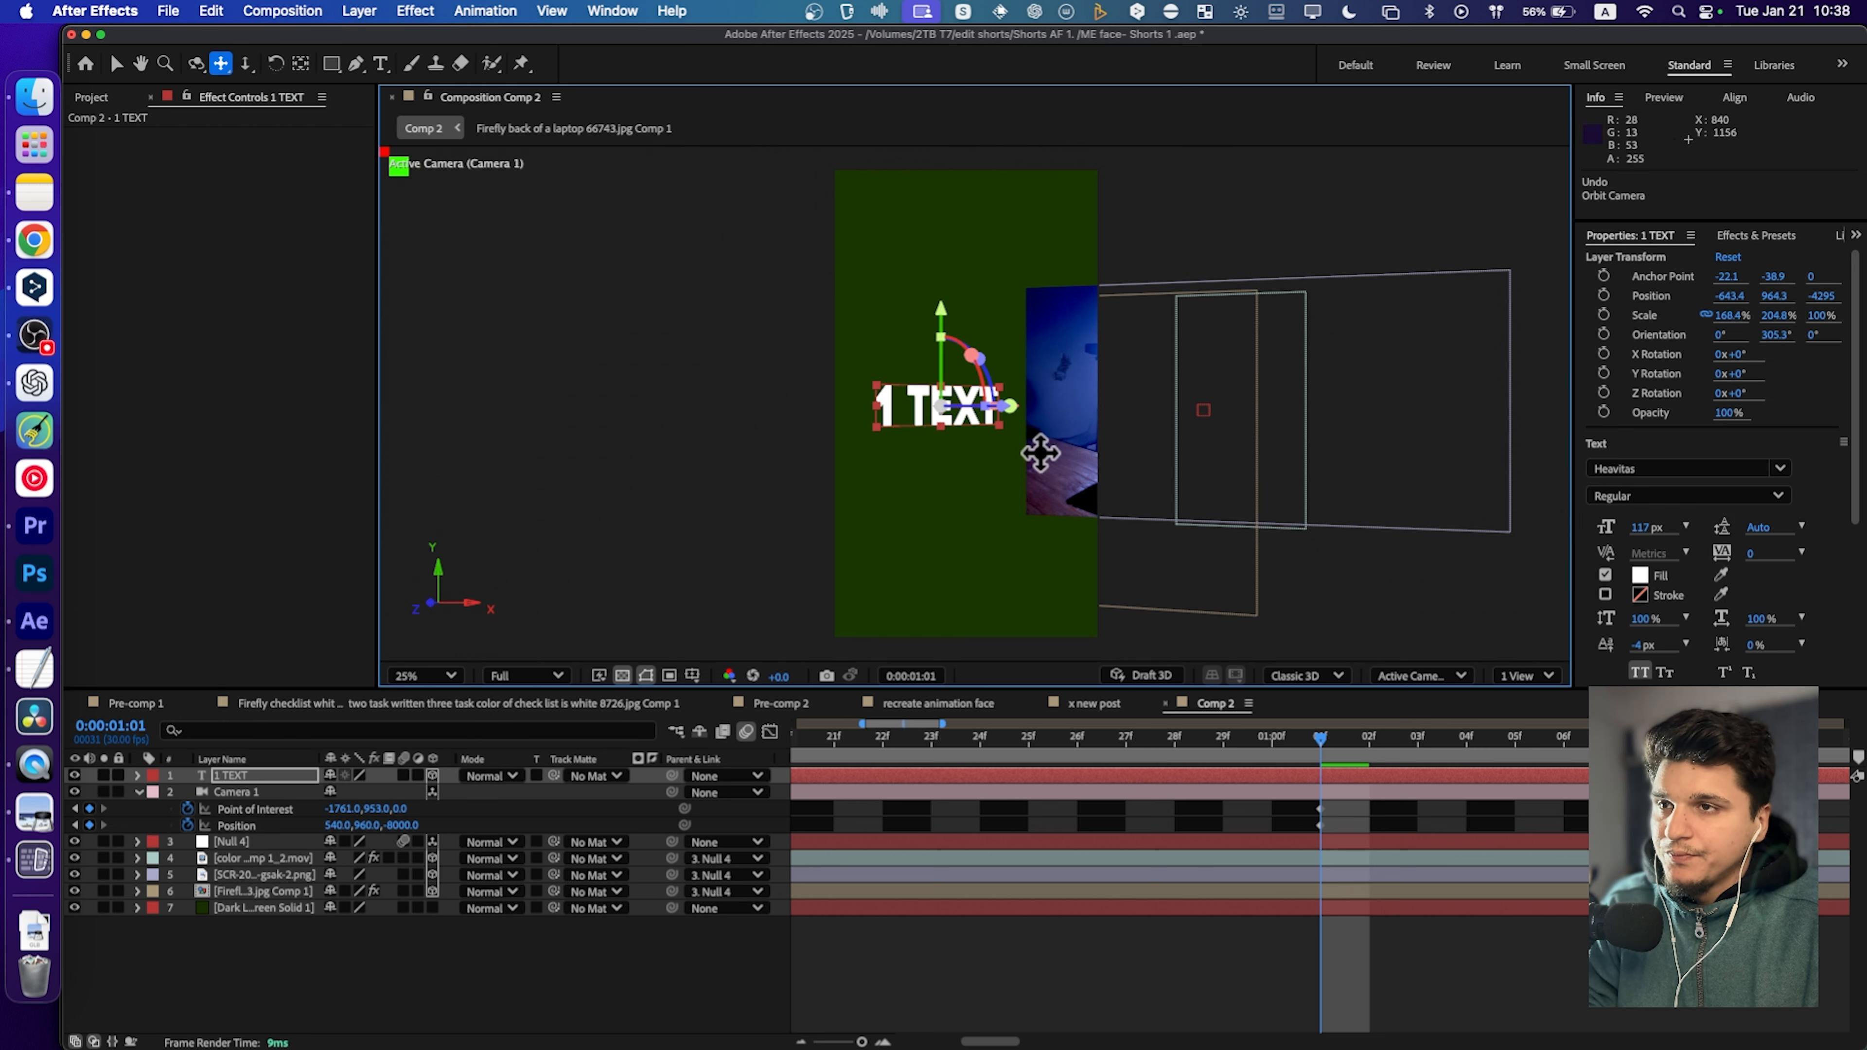
# At 0:00:01:29, set Camera 1's Point of Interest X to about 3834 so the camera pans past the photo's other side.
pyautogui.moveTo(1321, 737); pyautogui.dragTo(1051, 750)
pyautogui.press('-')
pyautogui.press('-')
pyautogui.press('-')
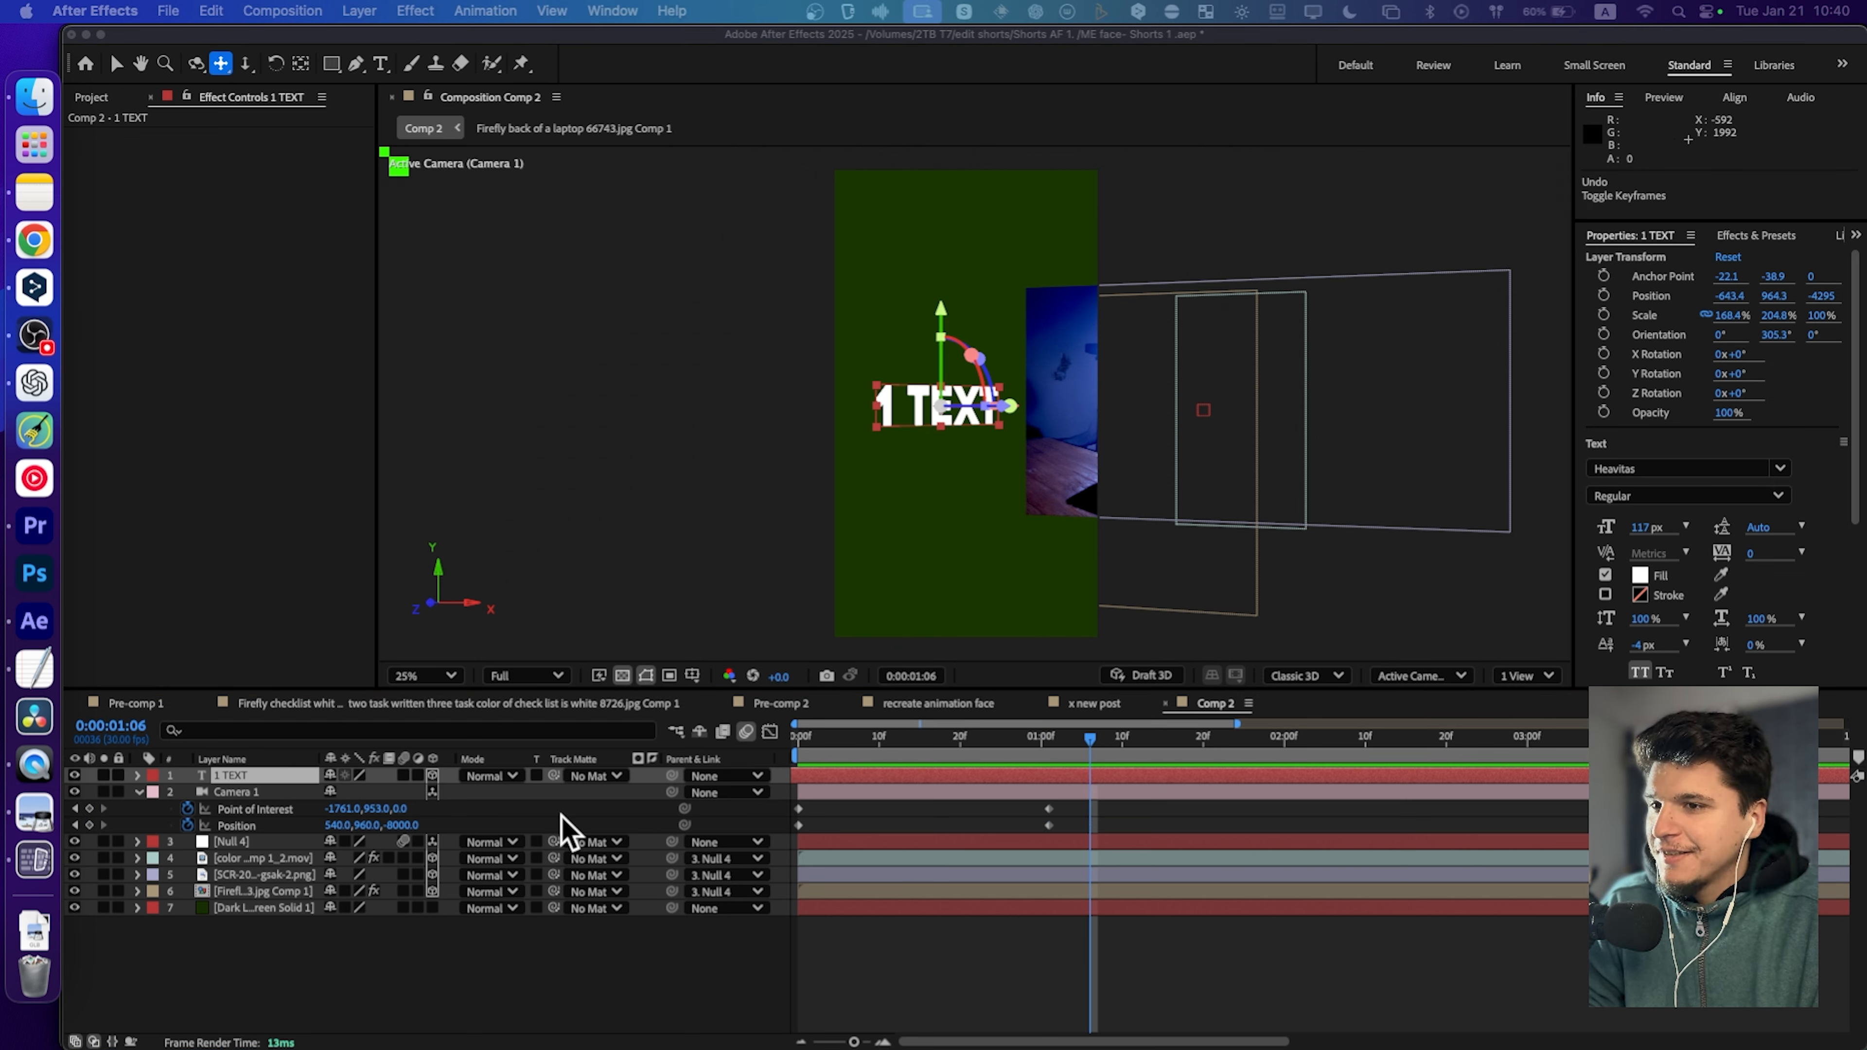
pyautogui.moveTo(1022, 745); pyautogui.dragTo(1261, 769)
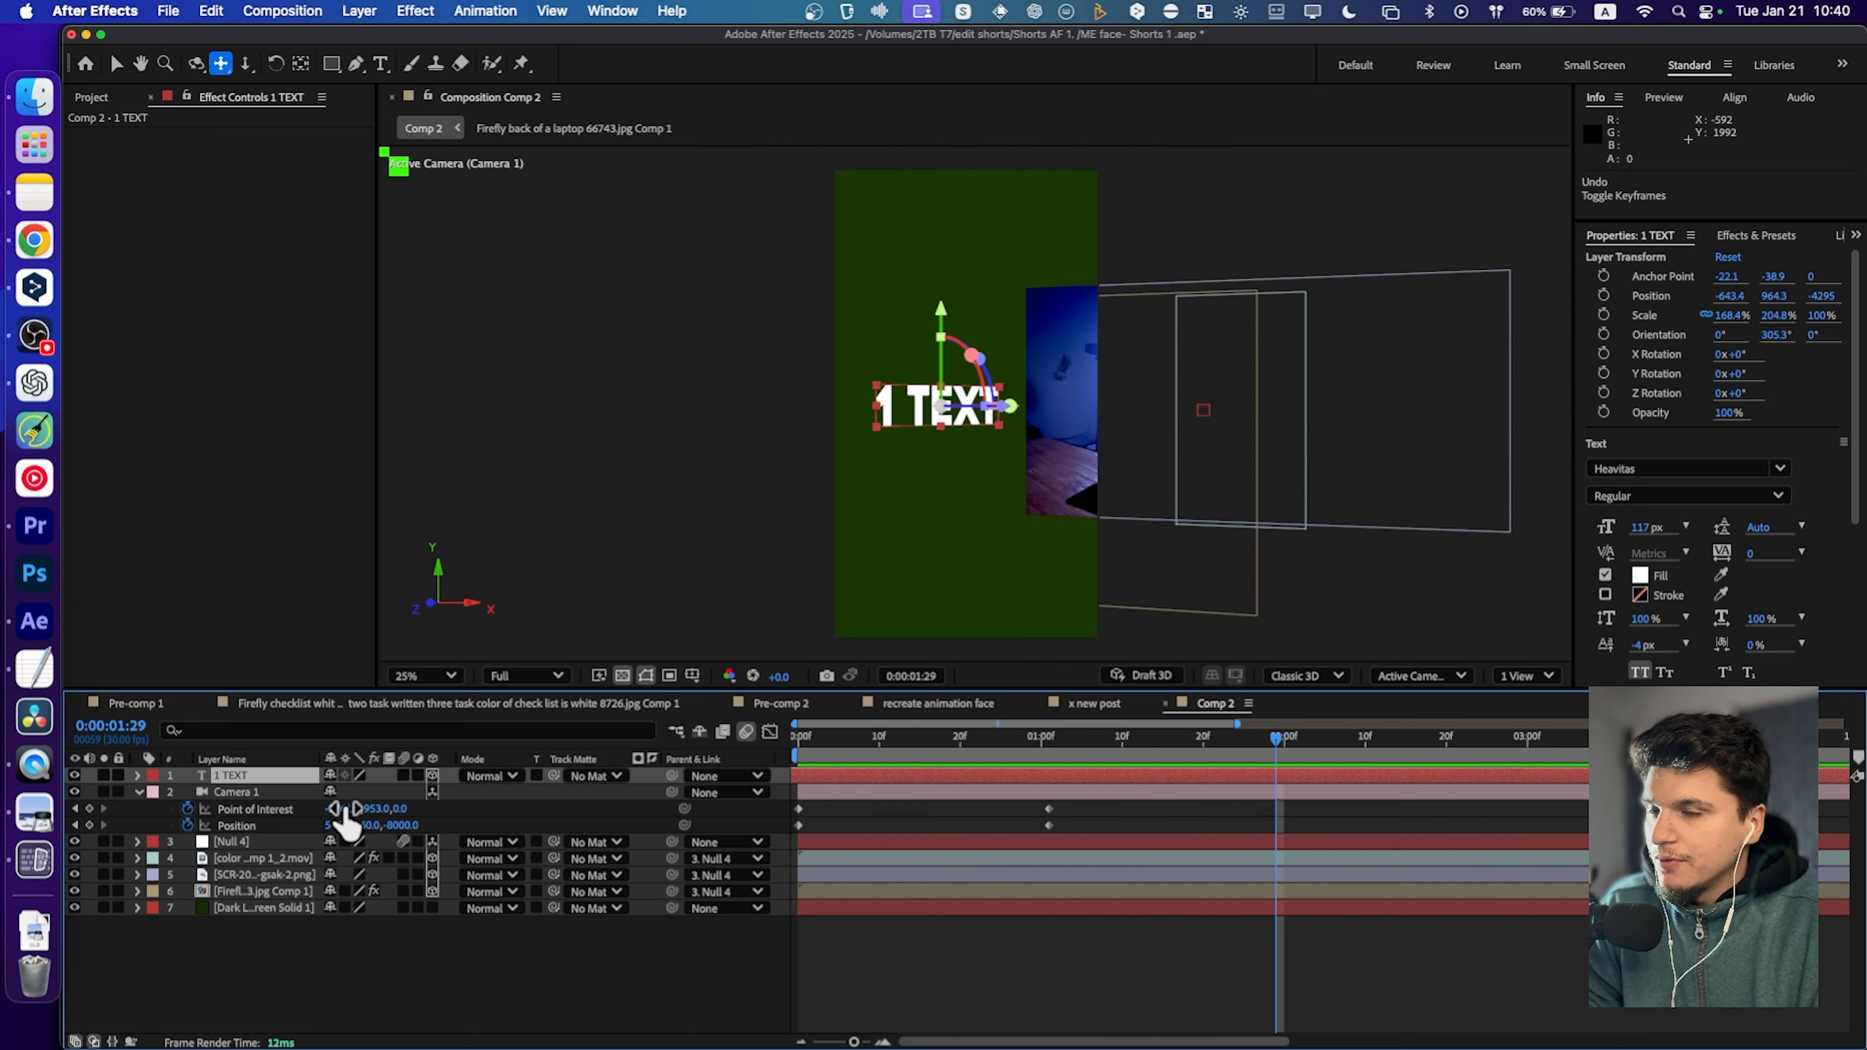
pyautogui.moveTo(345, 808); pyautogui.dragTo(702, 919)
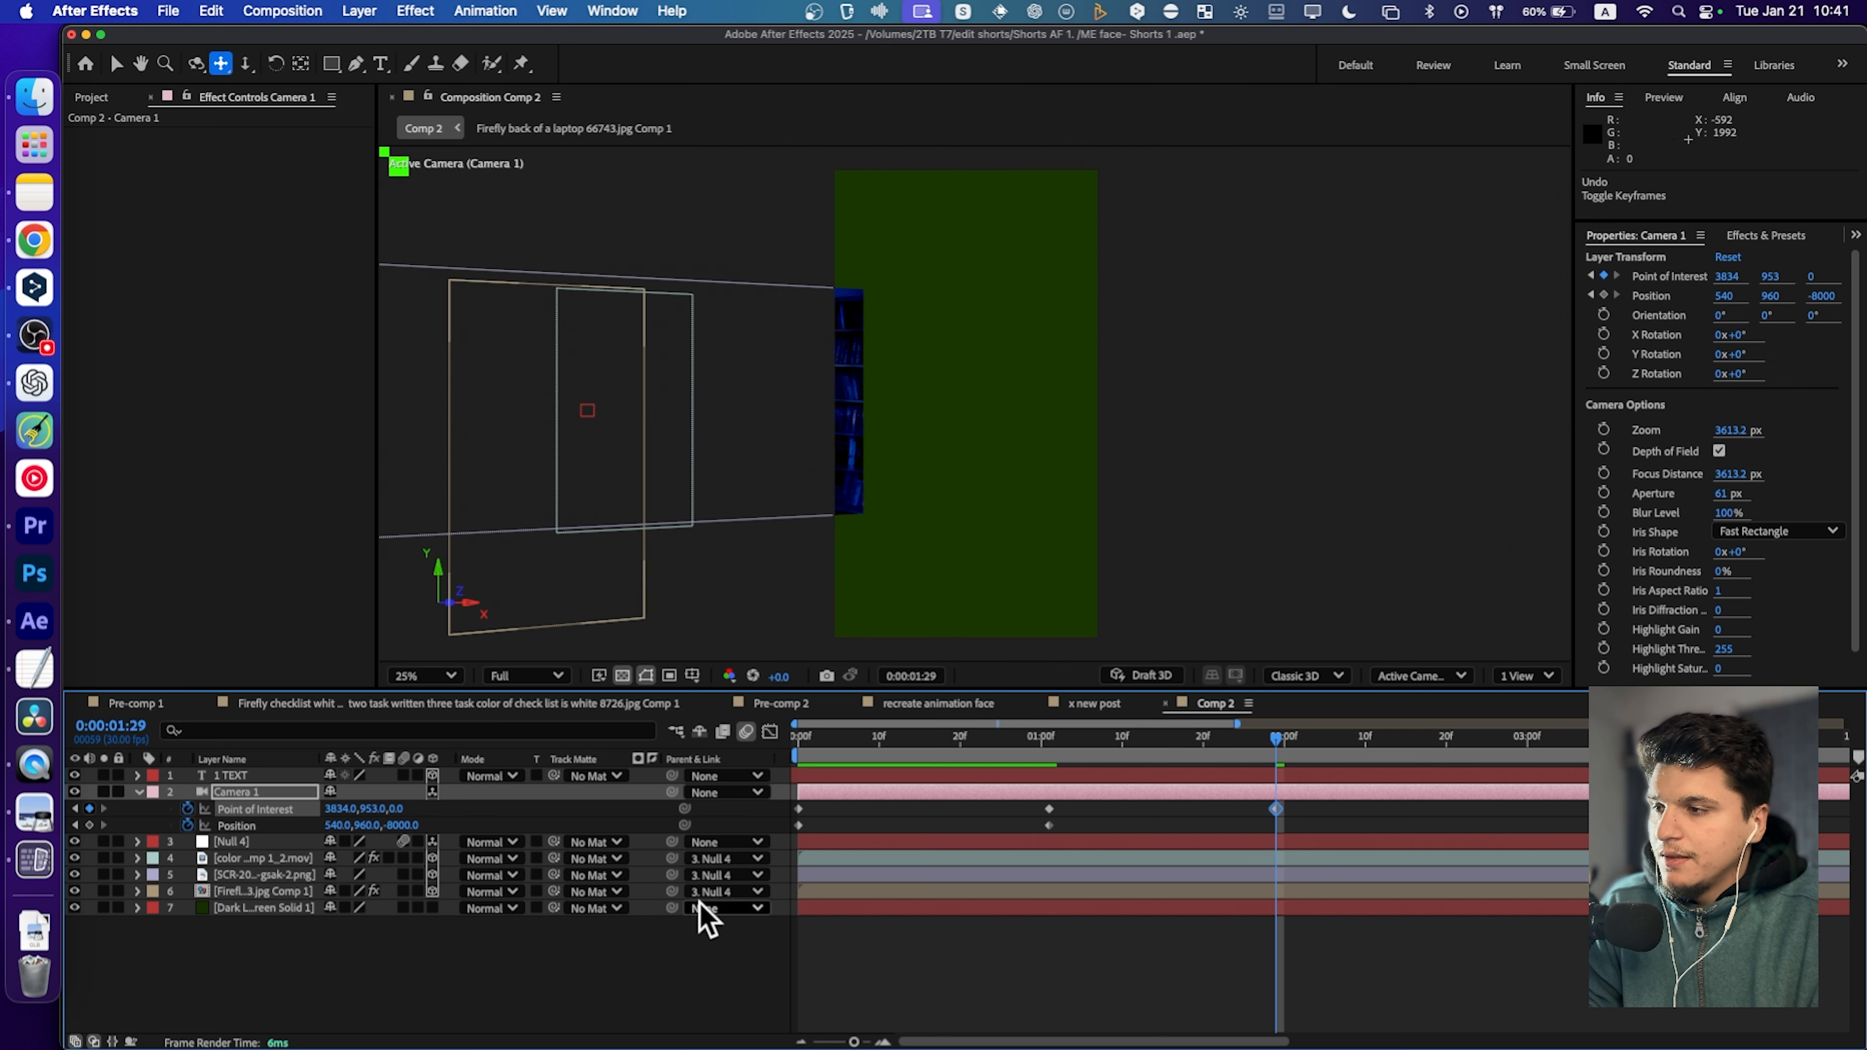
# Add a Position keyframe to Camera 1 at 0:00:01:29.
pyautogui.click(263, 776)
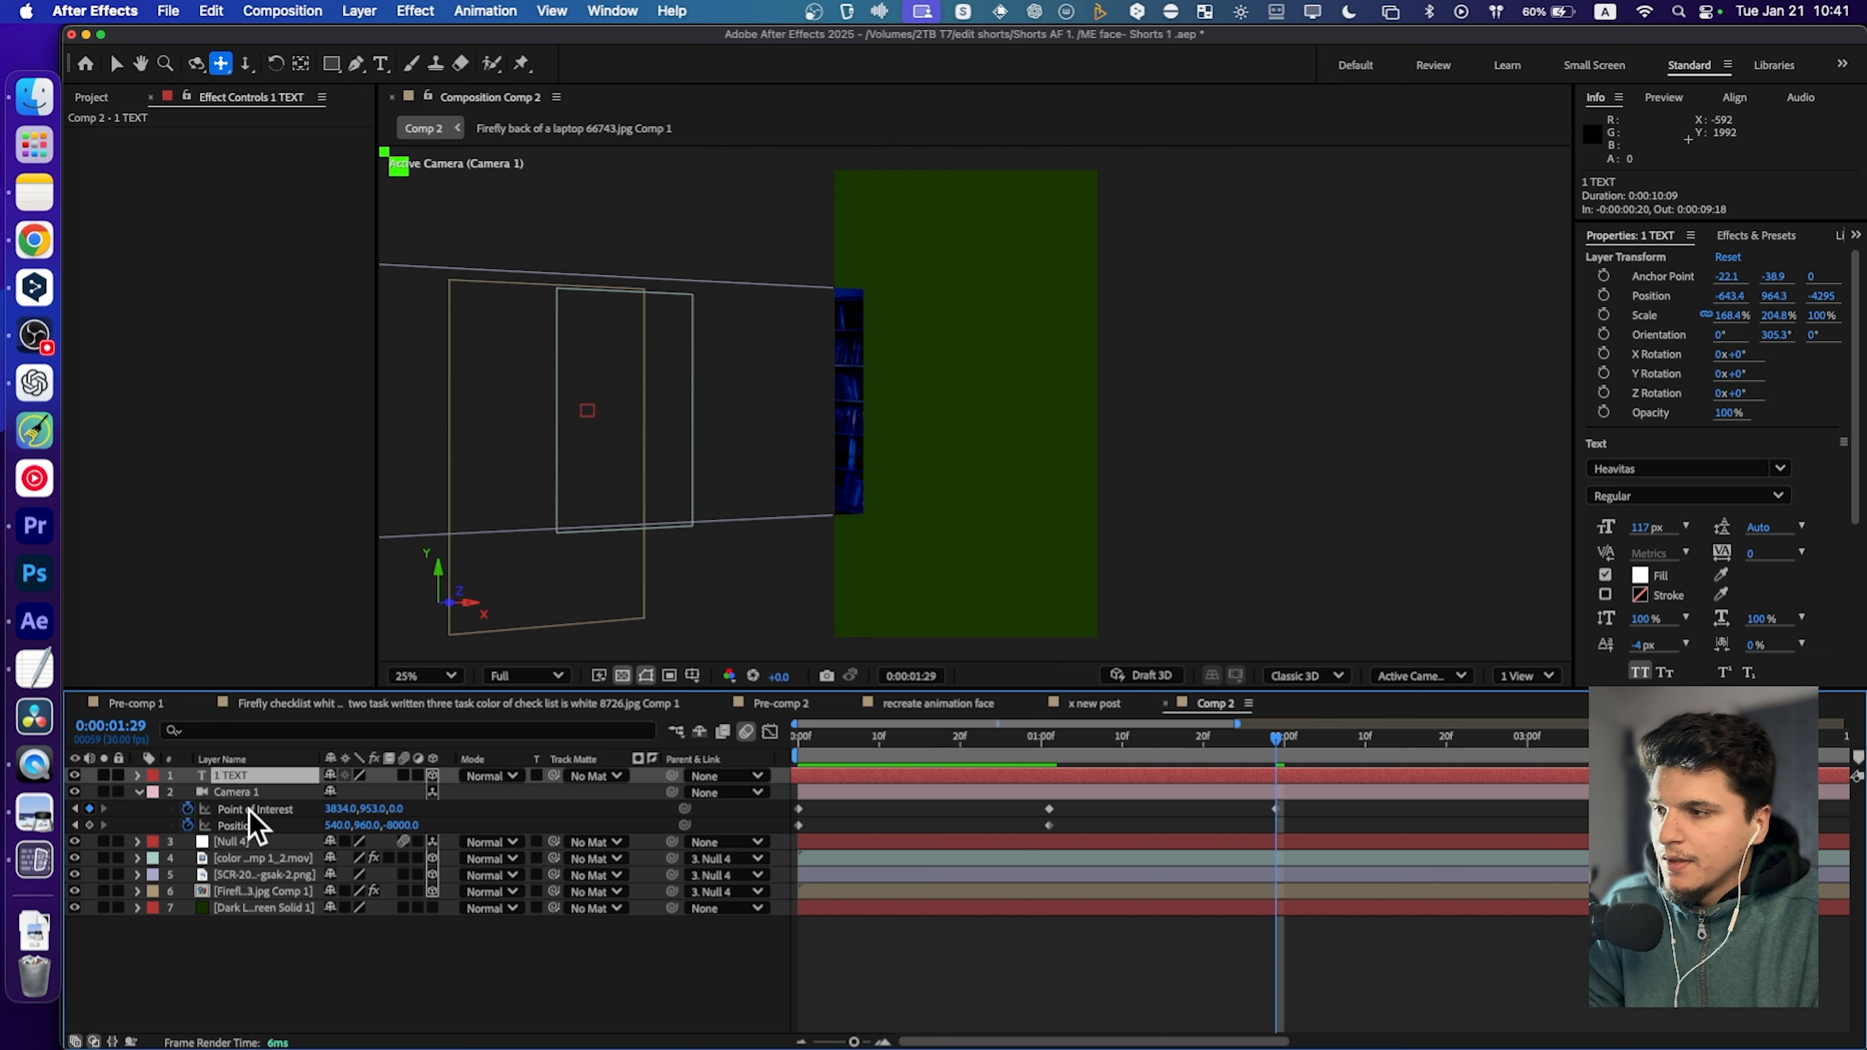
pyautogui.click(89, 825)
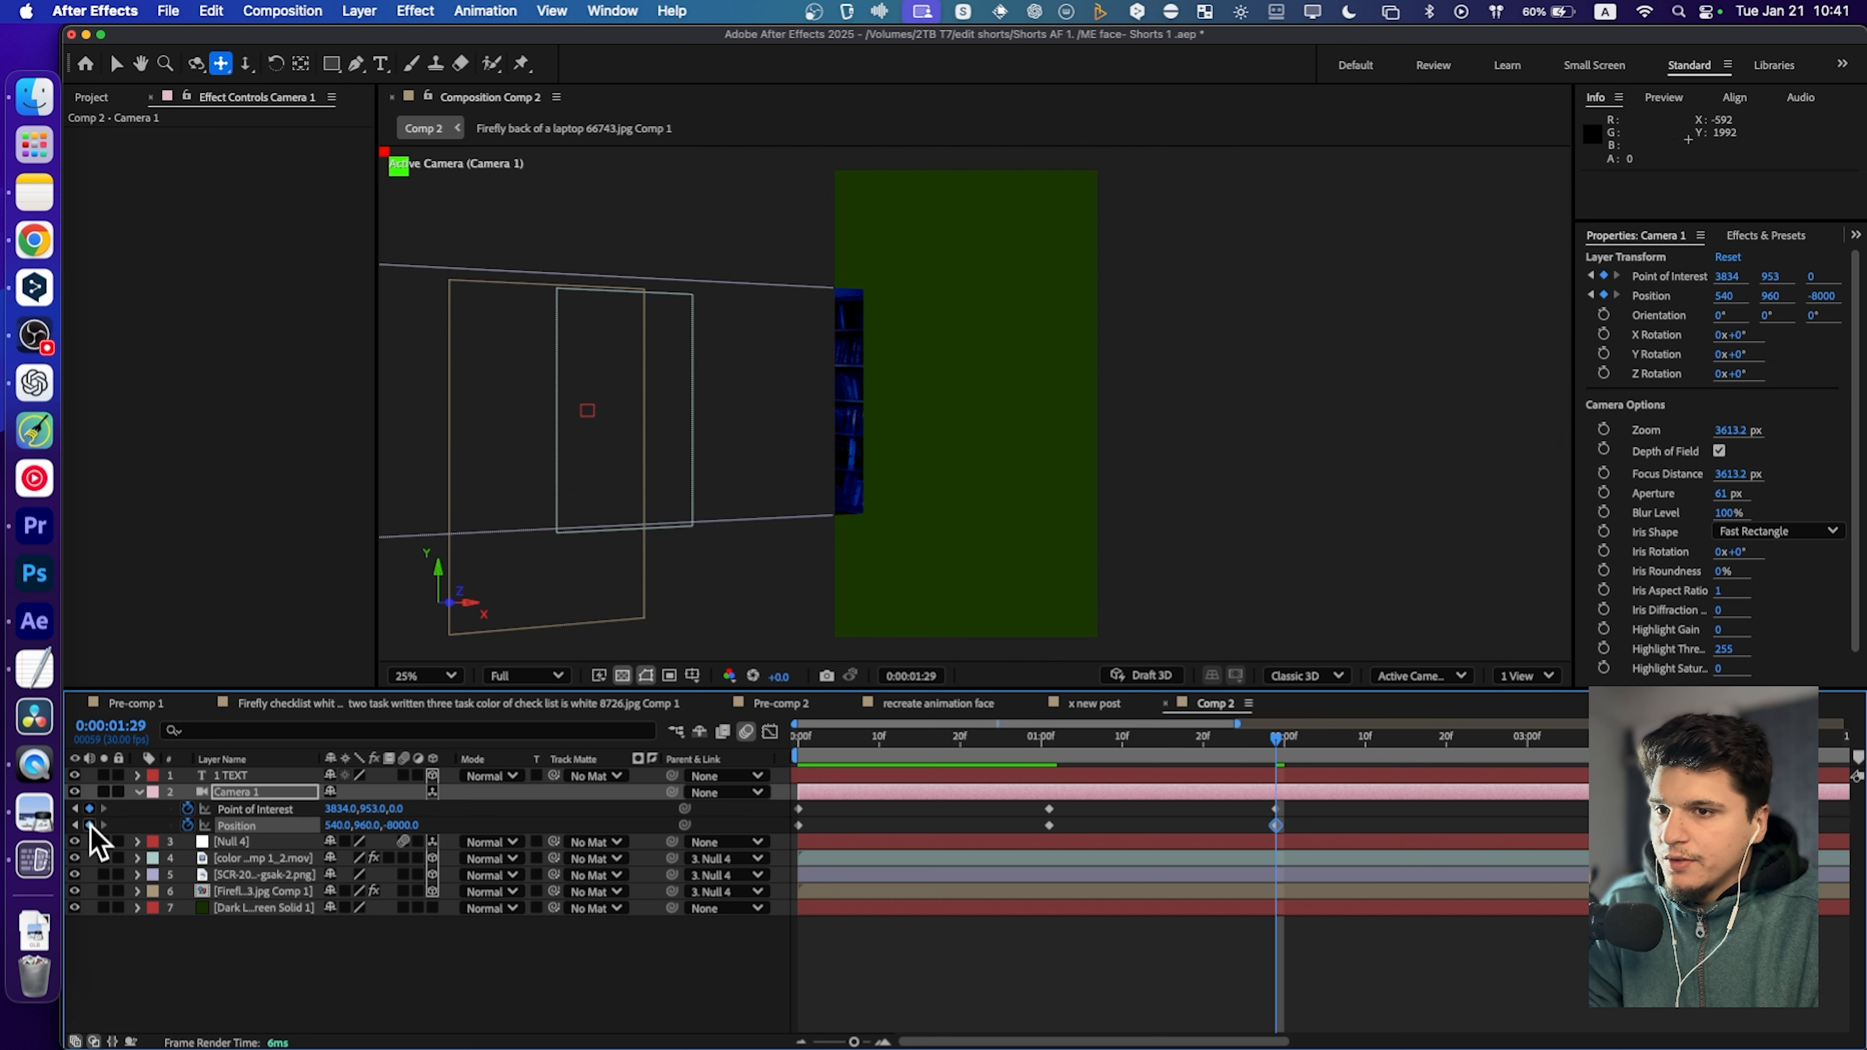
pyautogui.moveTo(1031, 730); pyautogui.dragTo(1279, 736)
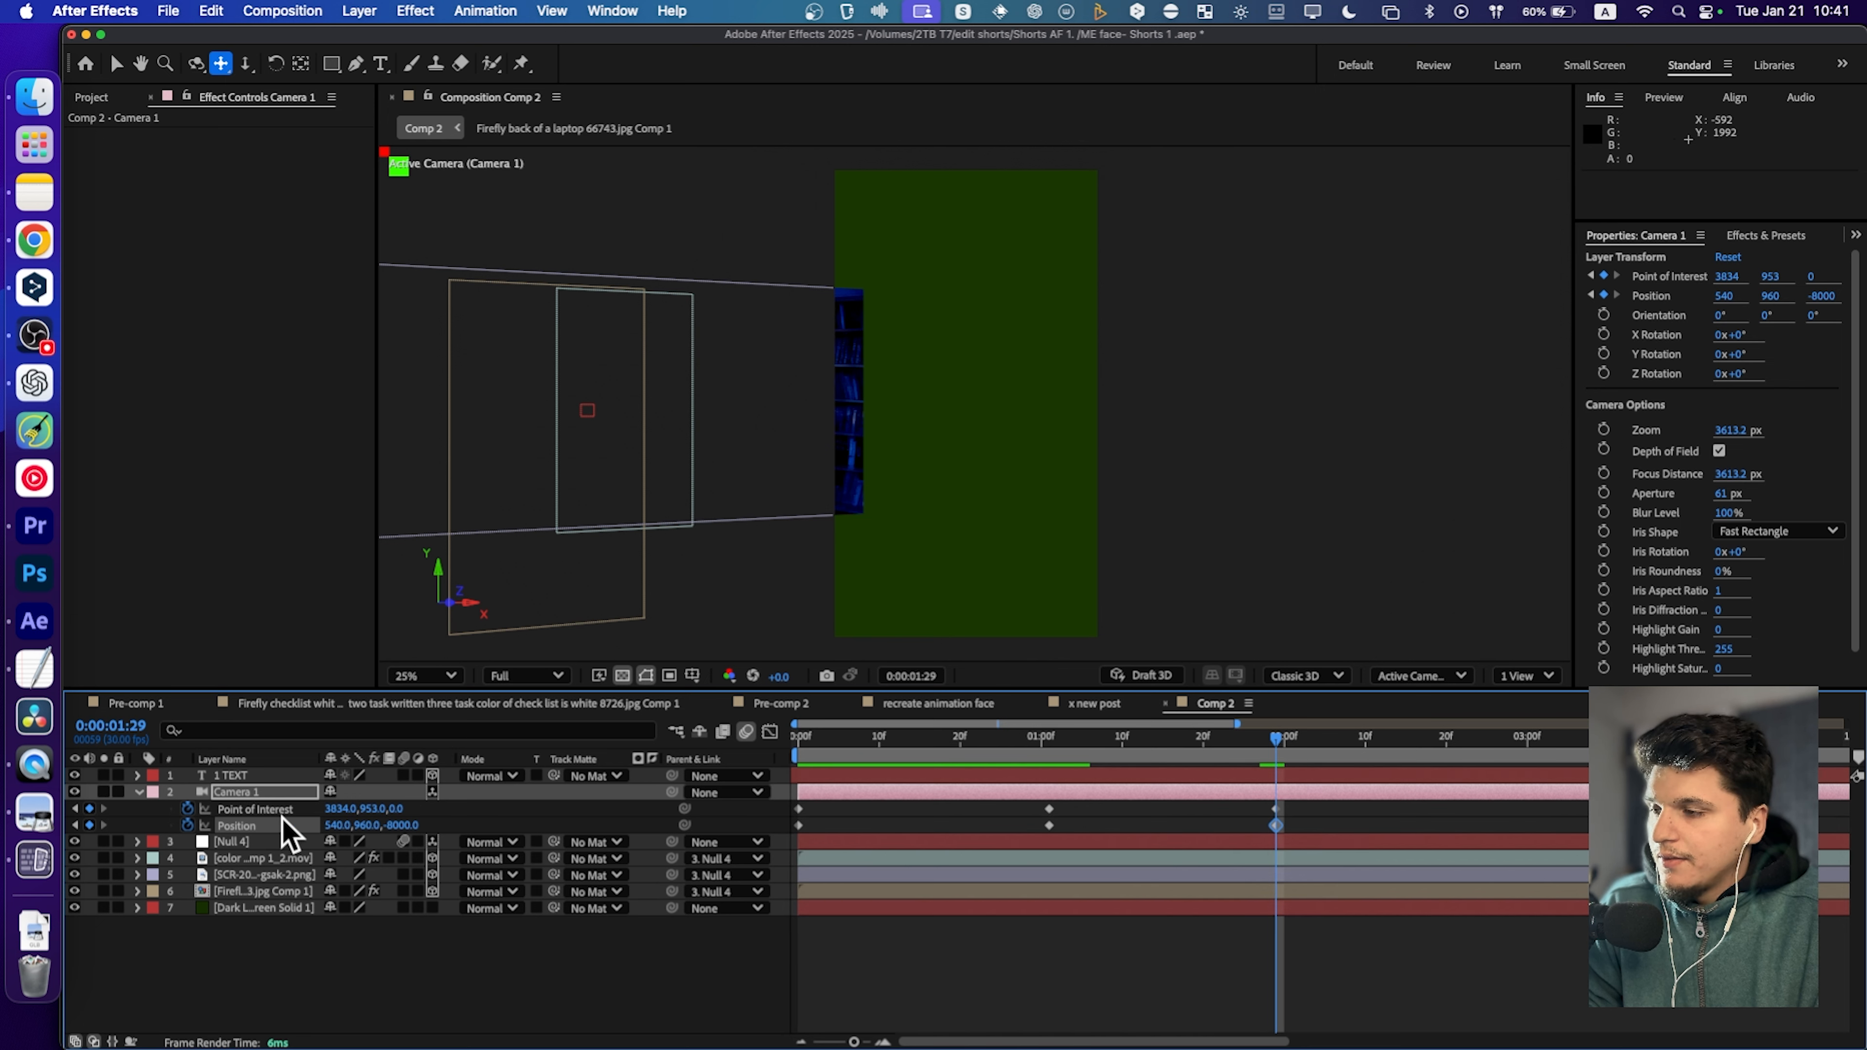
# Duplicate the "1 TEXT" layer.
pyautogui.click(262, 779)
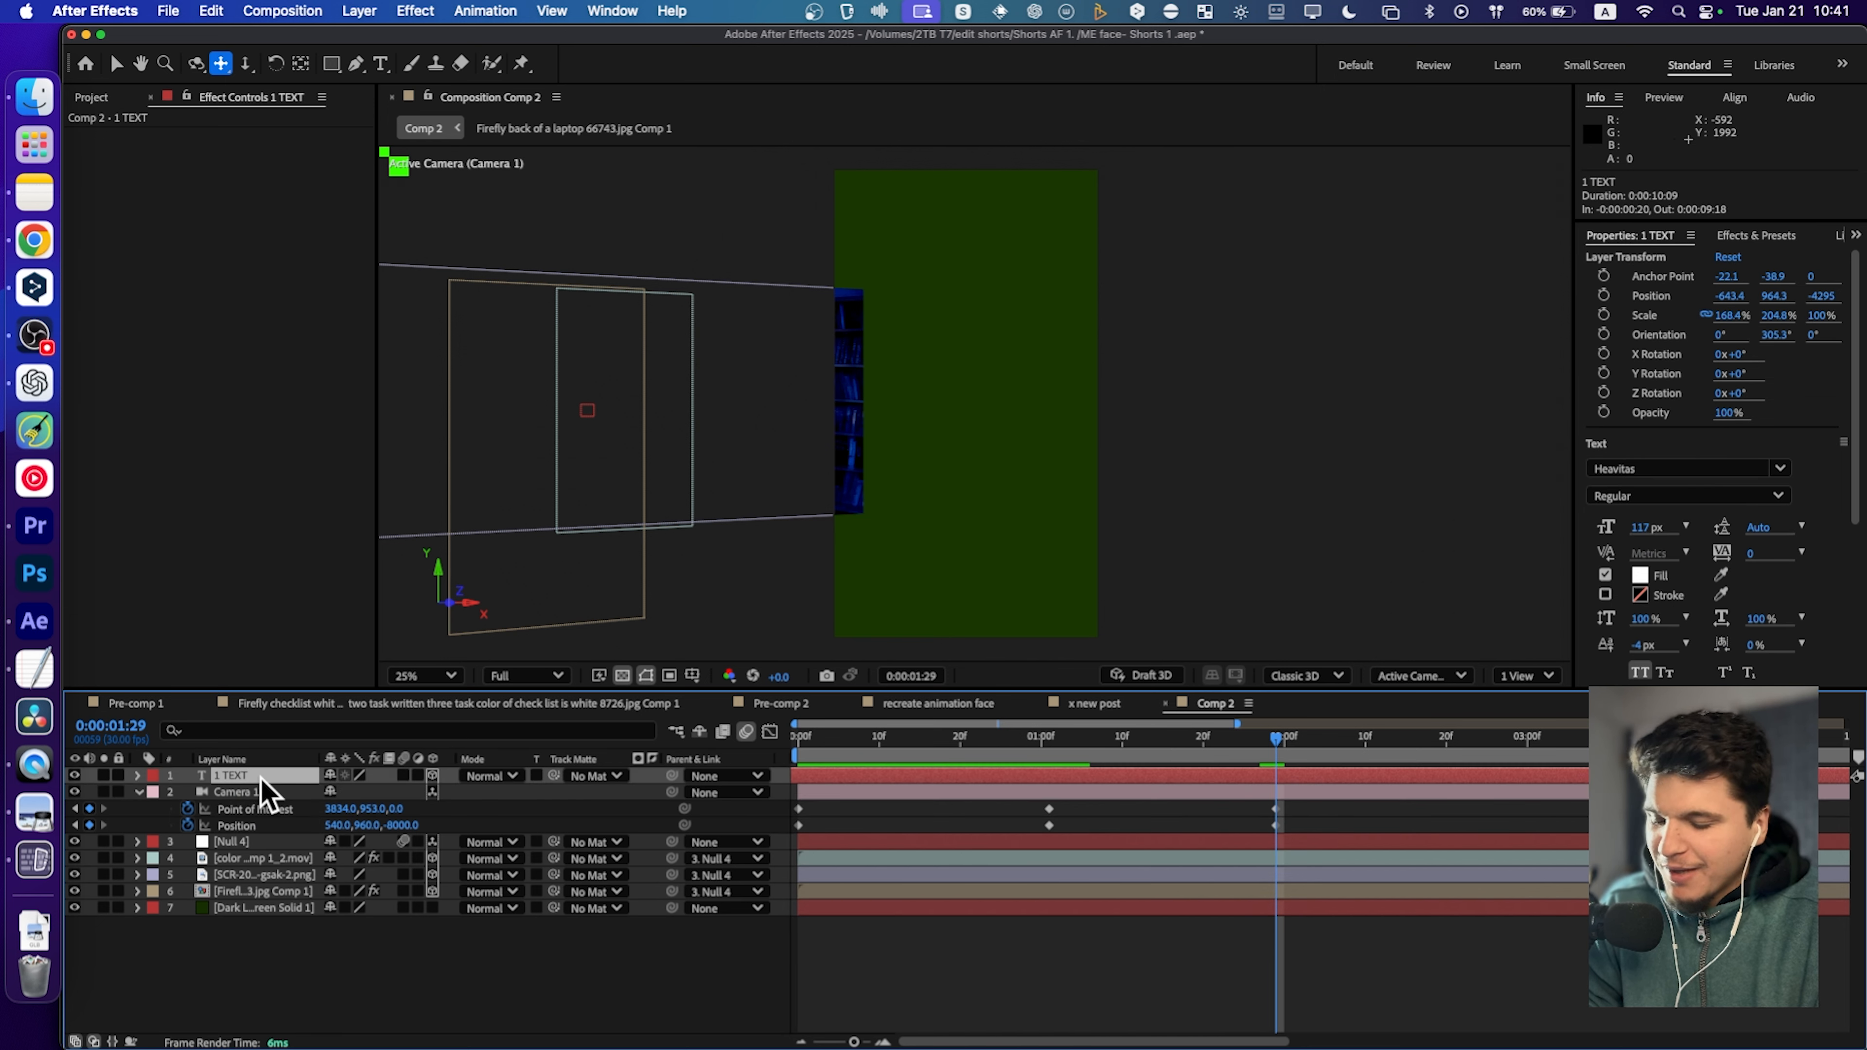
pyautogui.press('super+d')
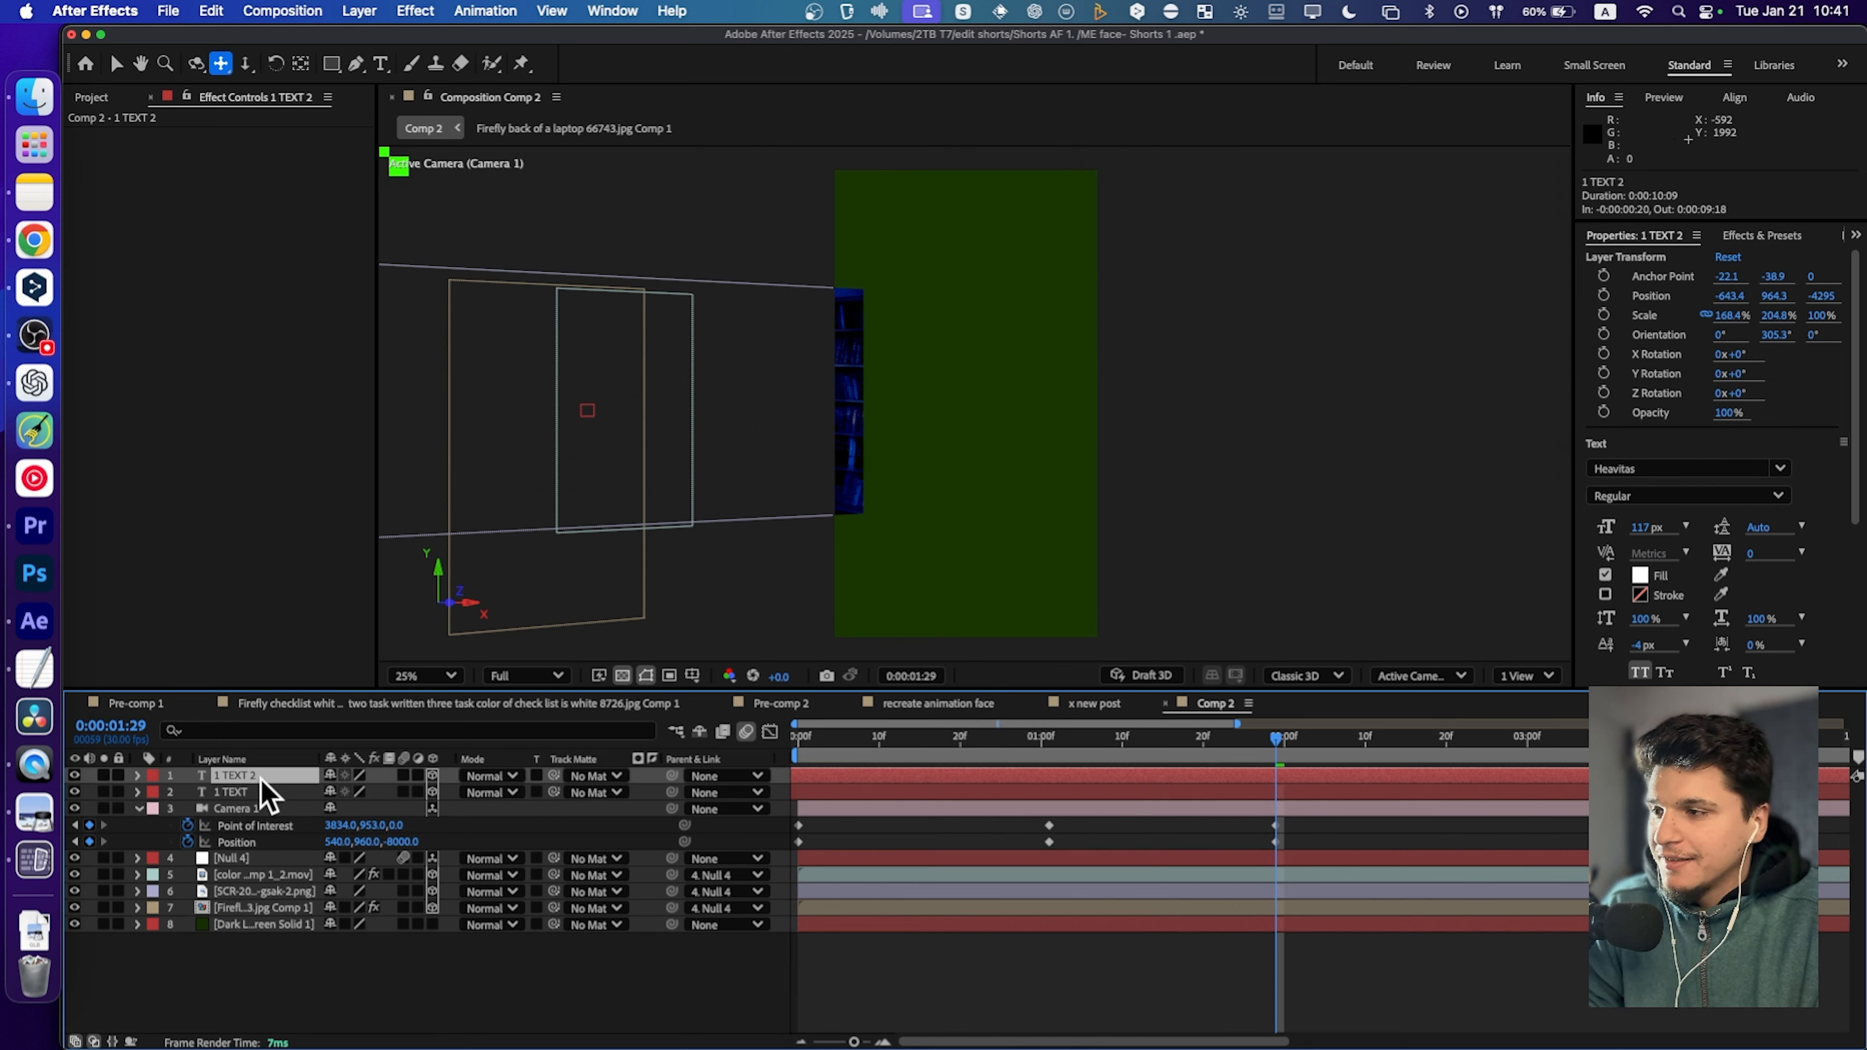
pyautogui.click(361, 11)
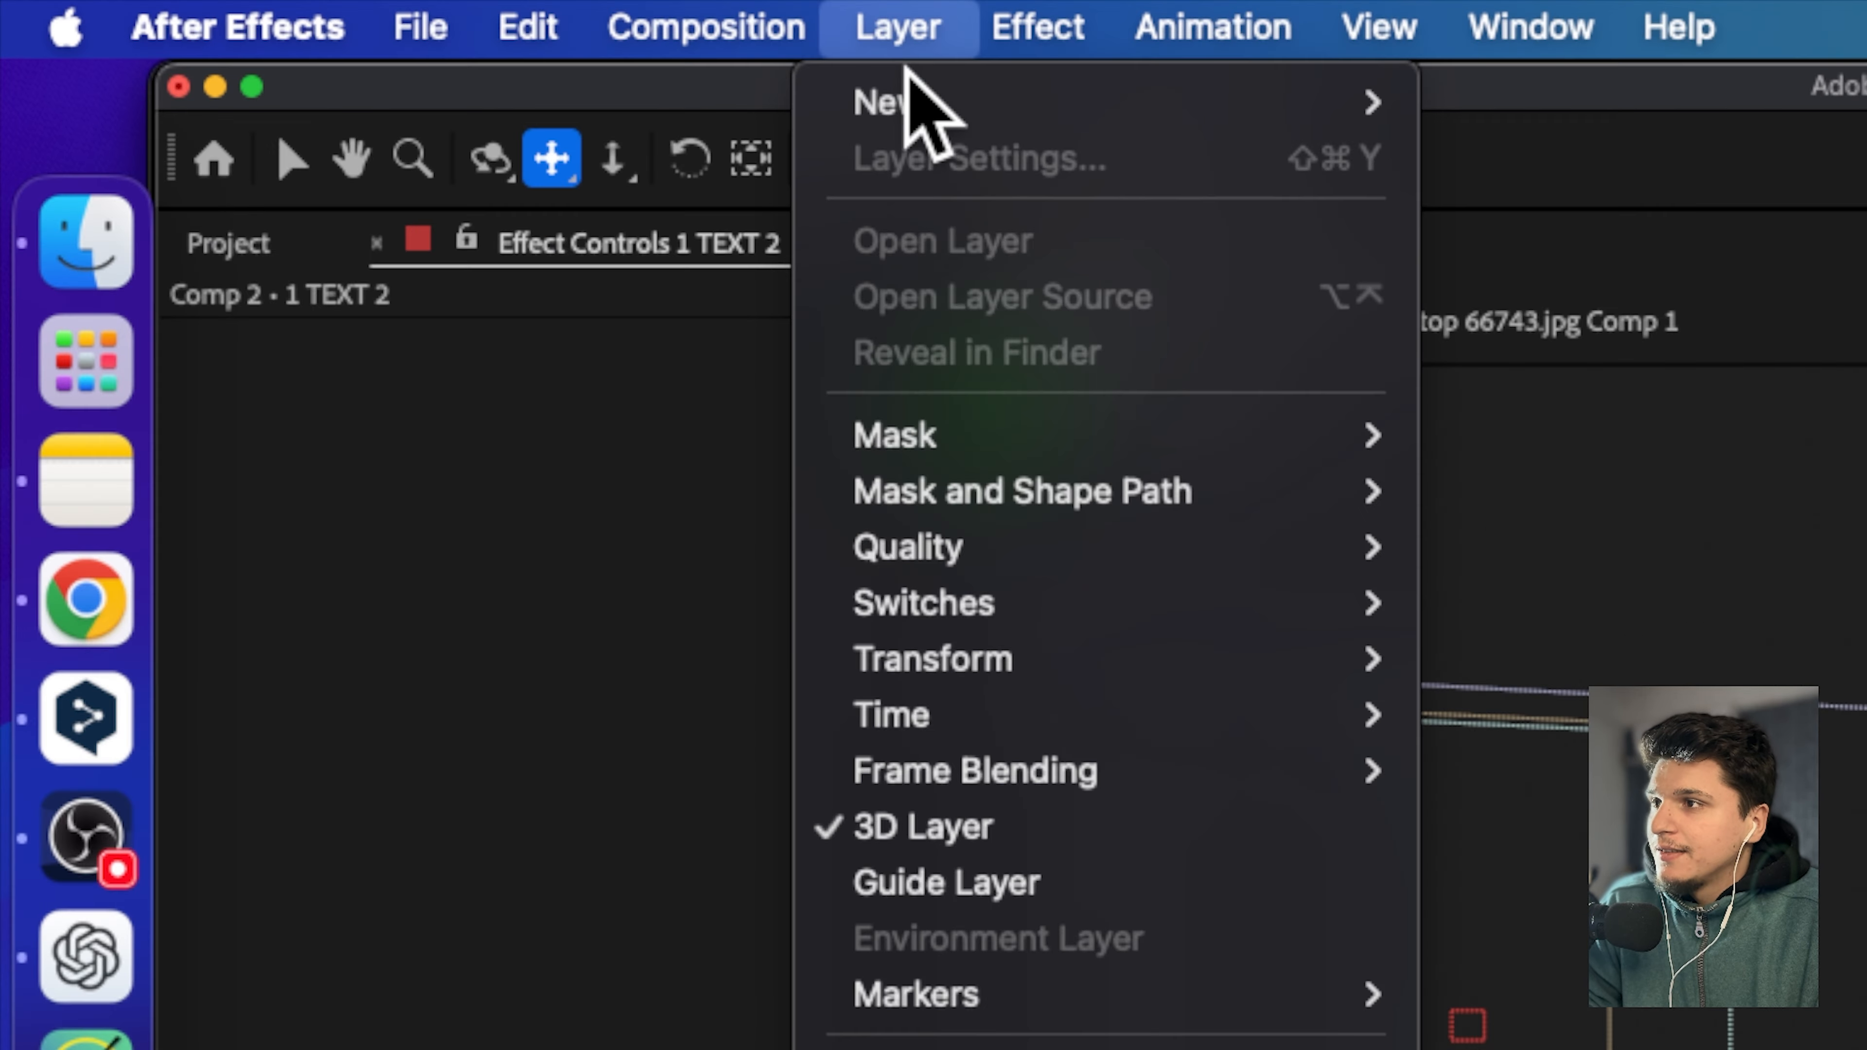
pyautogui.moveTo(401, 257)
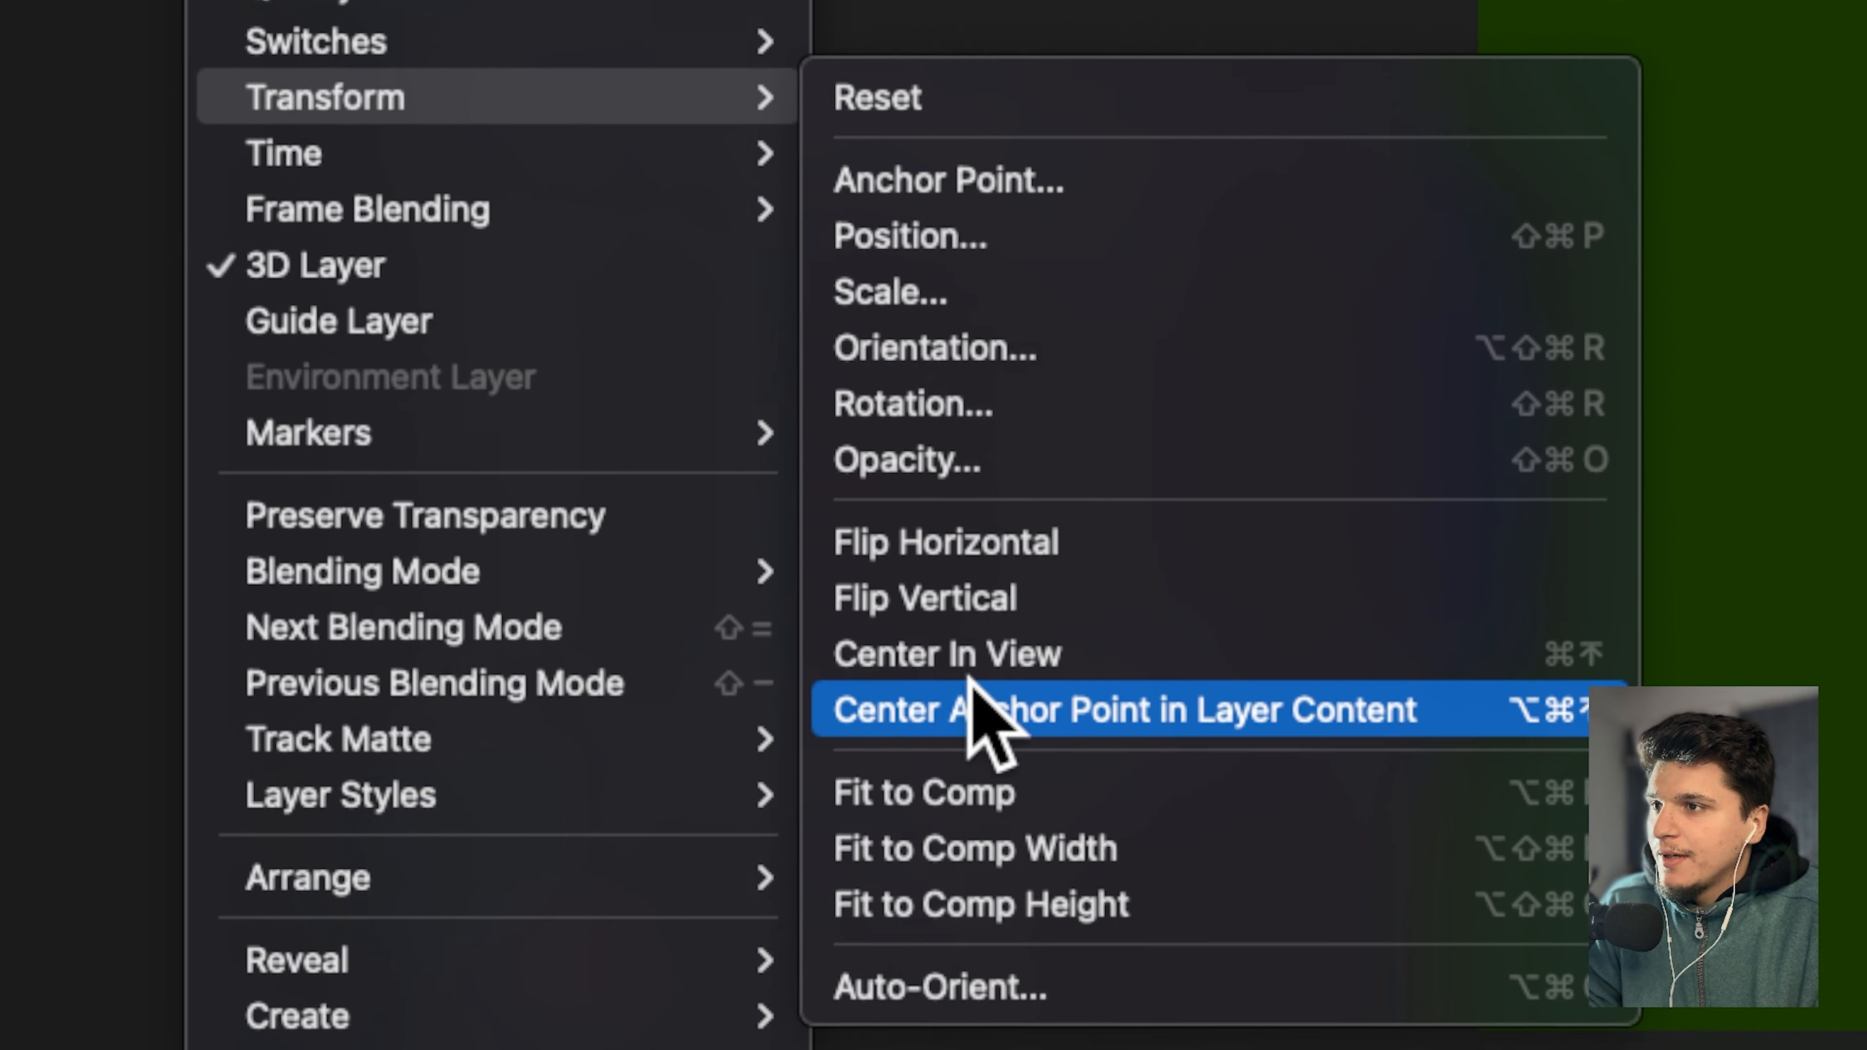
pyautogui.click(942, 597)
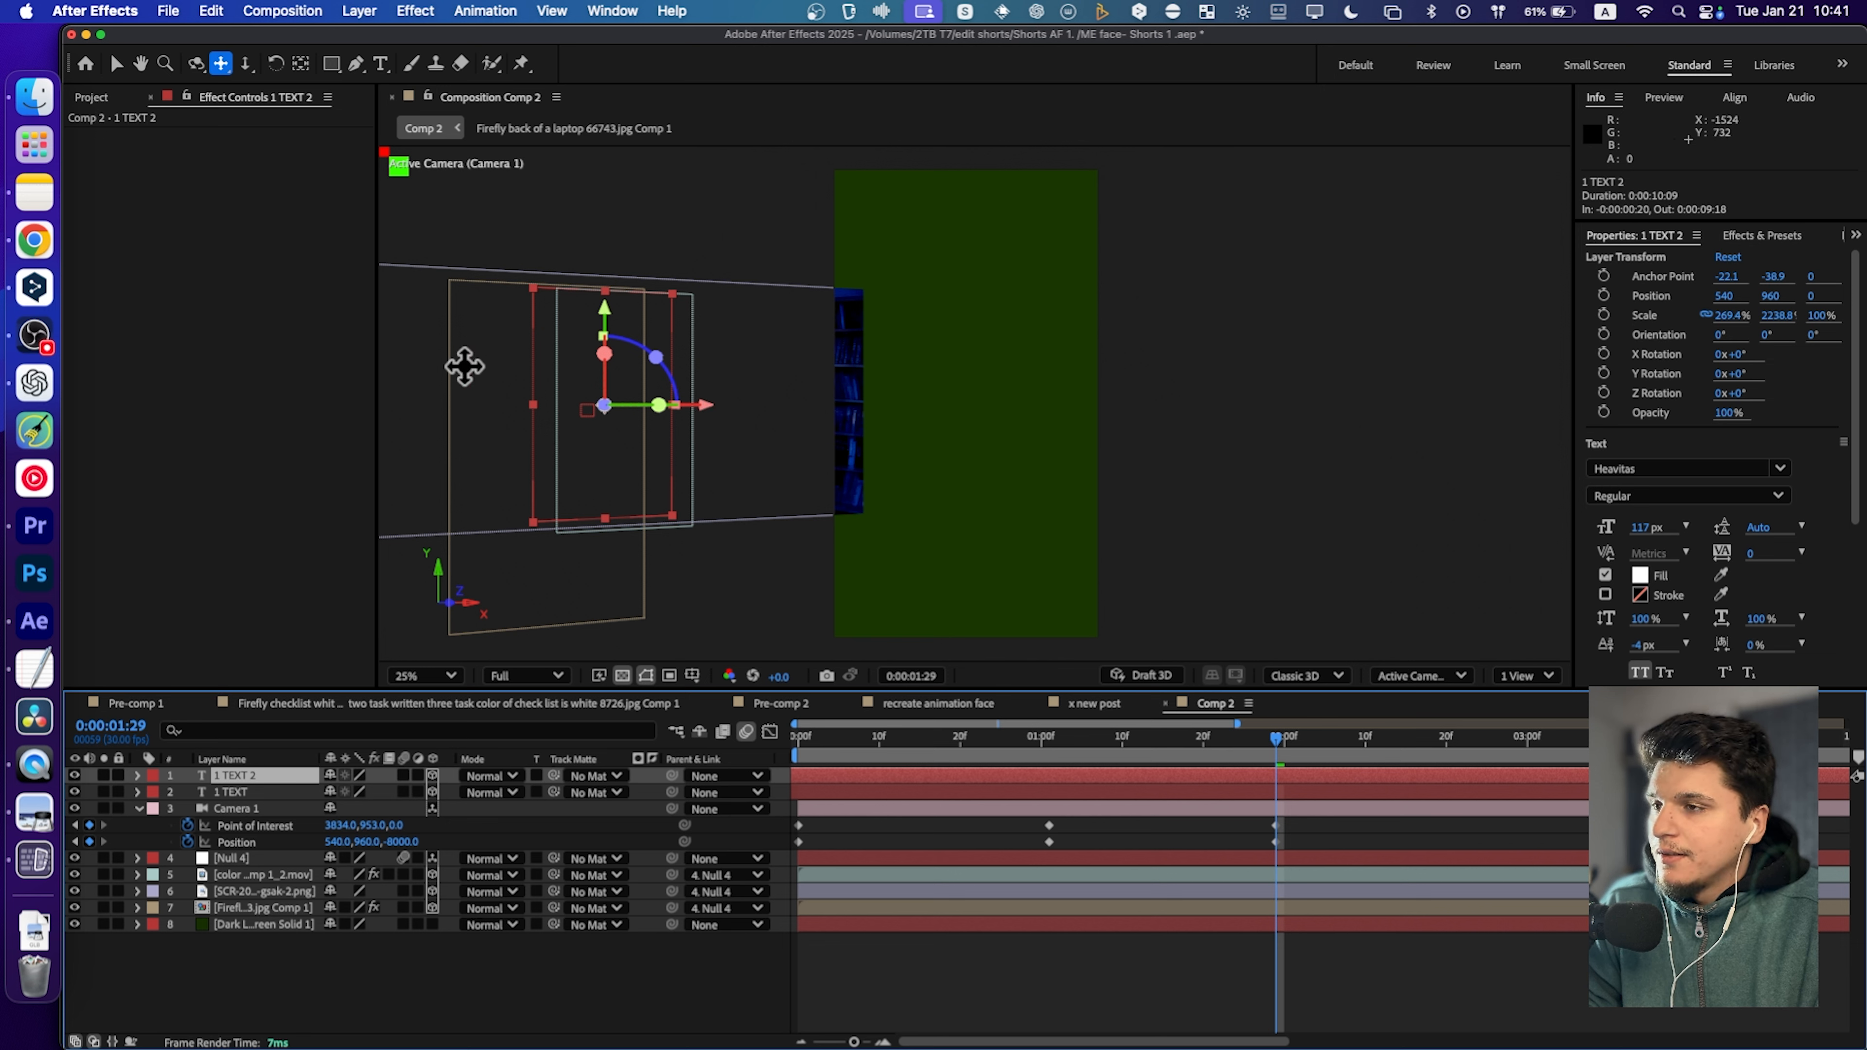
pyautogui.press('super+z')
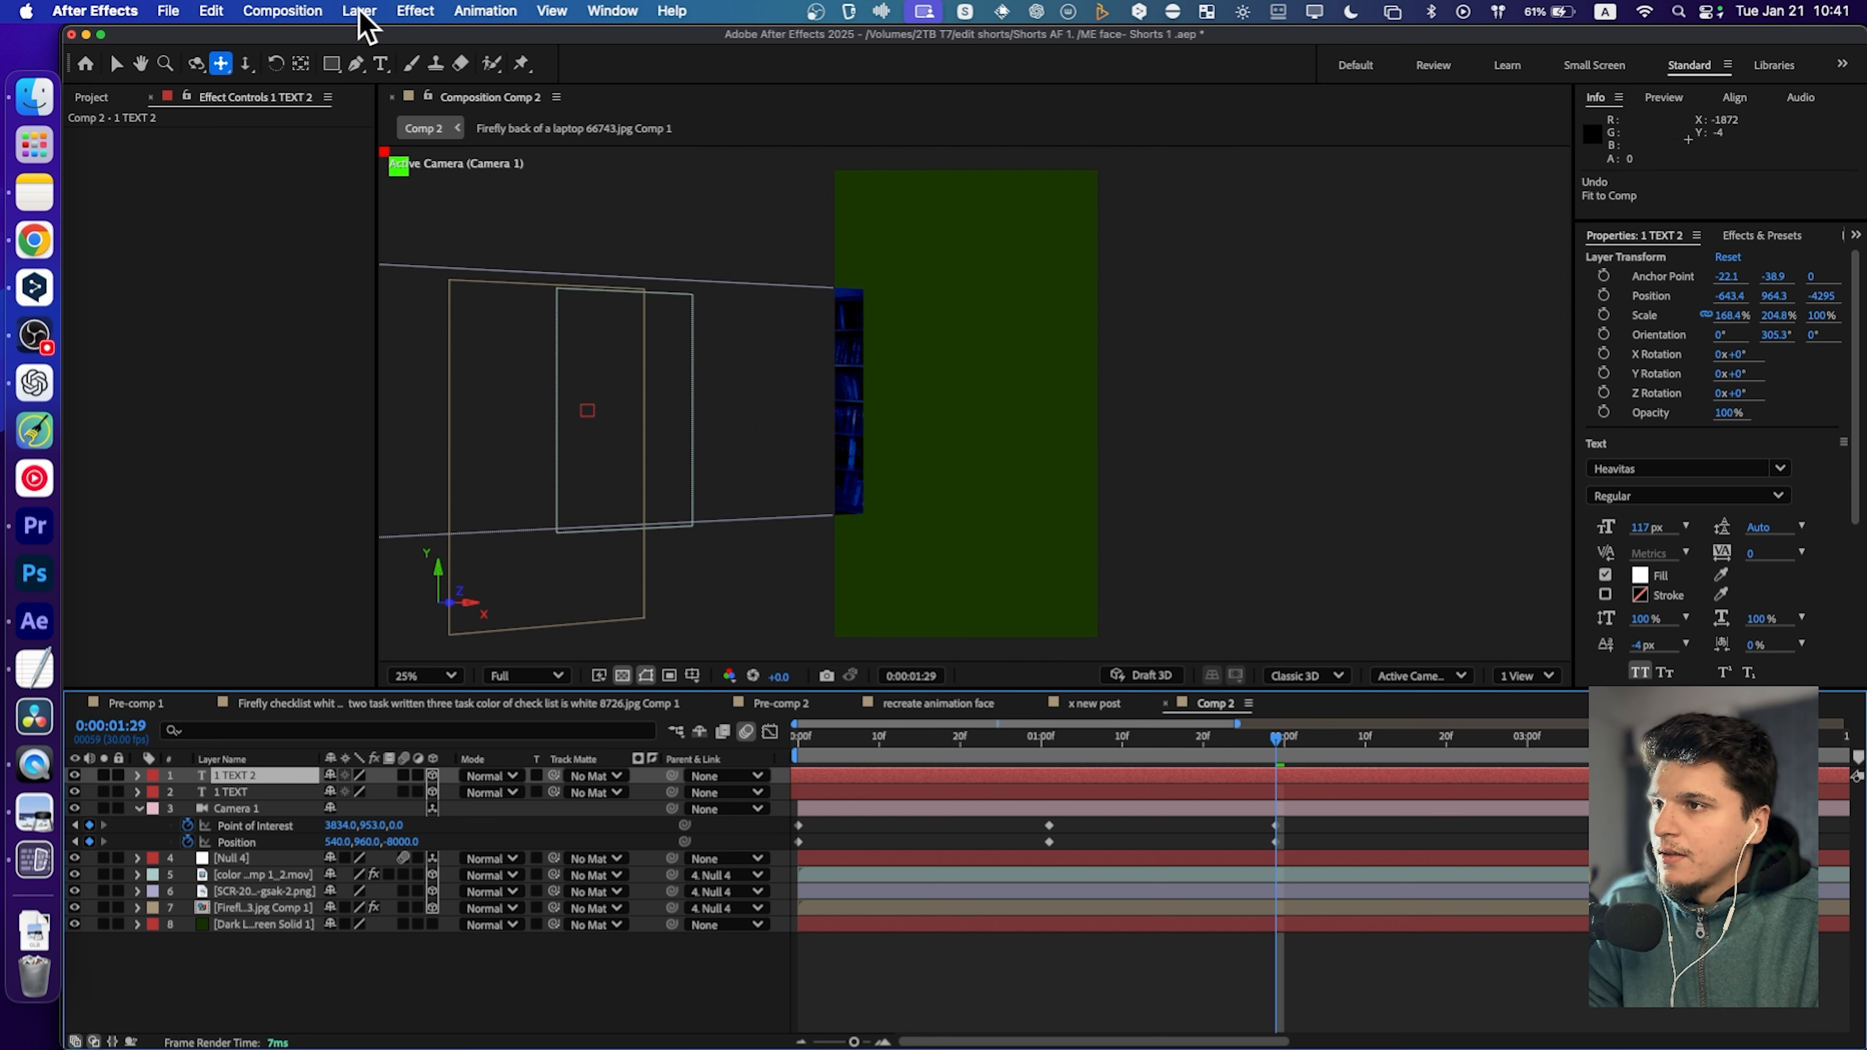
# Center the duplicated text layer "1 TEXT 2" in the camera view at 0:00:01:29.
pyautogui.click(360, 12)
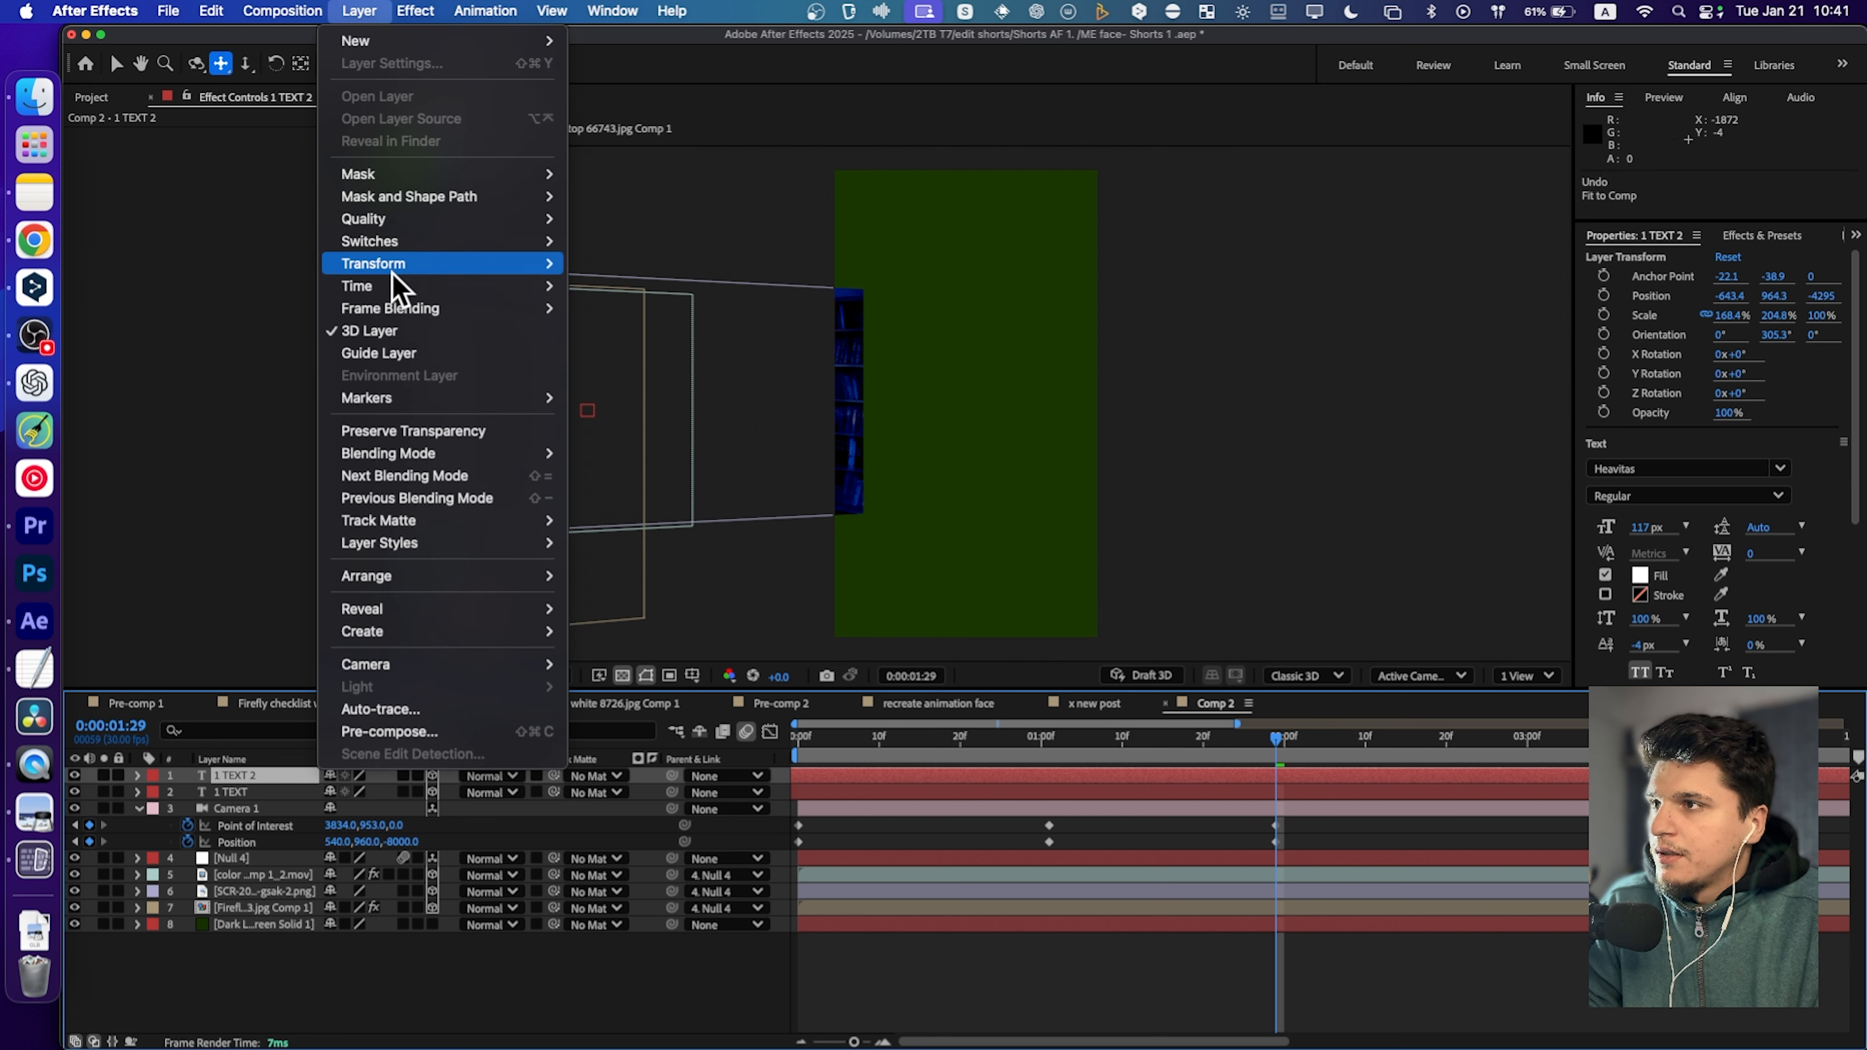
pyautogui.moveTo(400, 264)
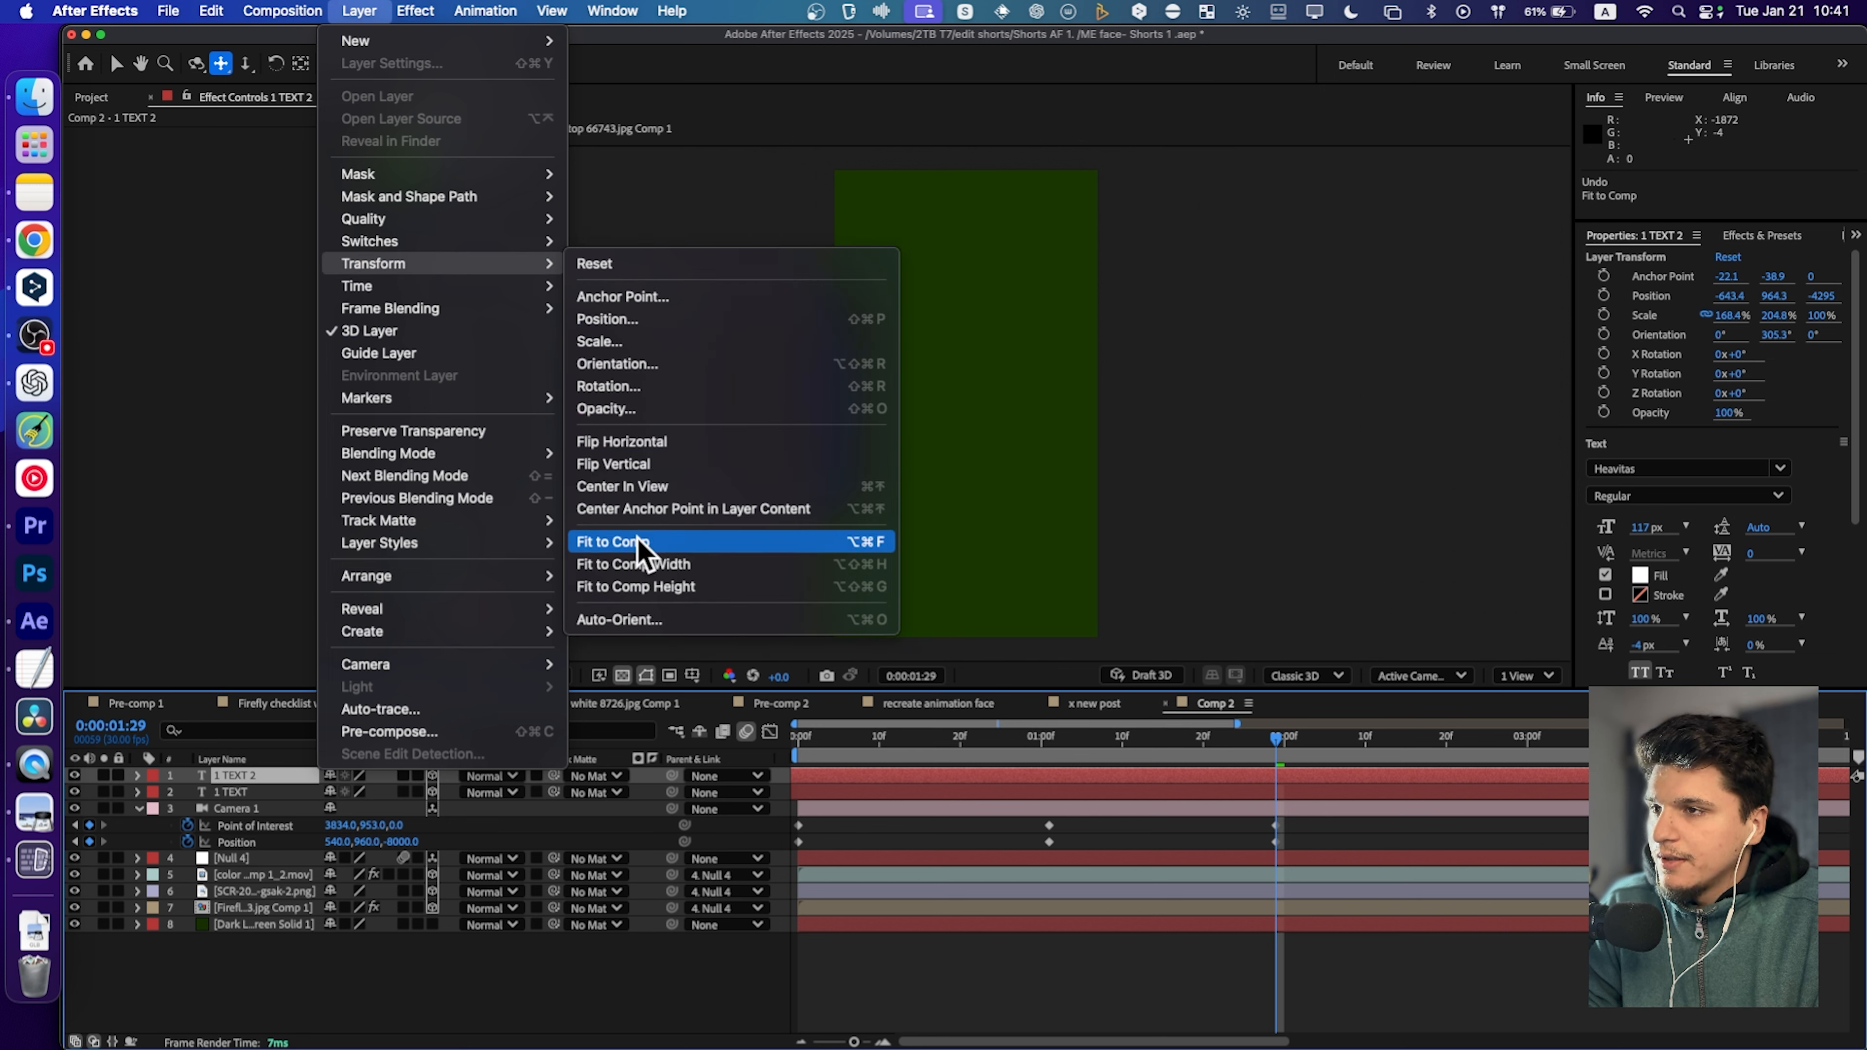
pyautogui.click(623, 487)
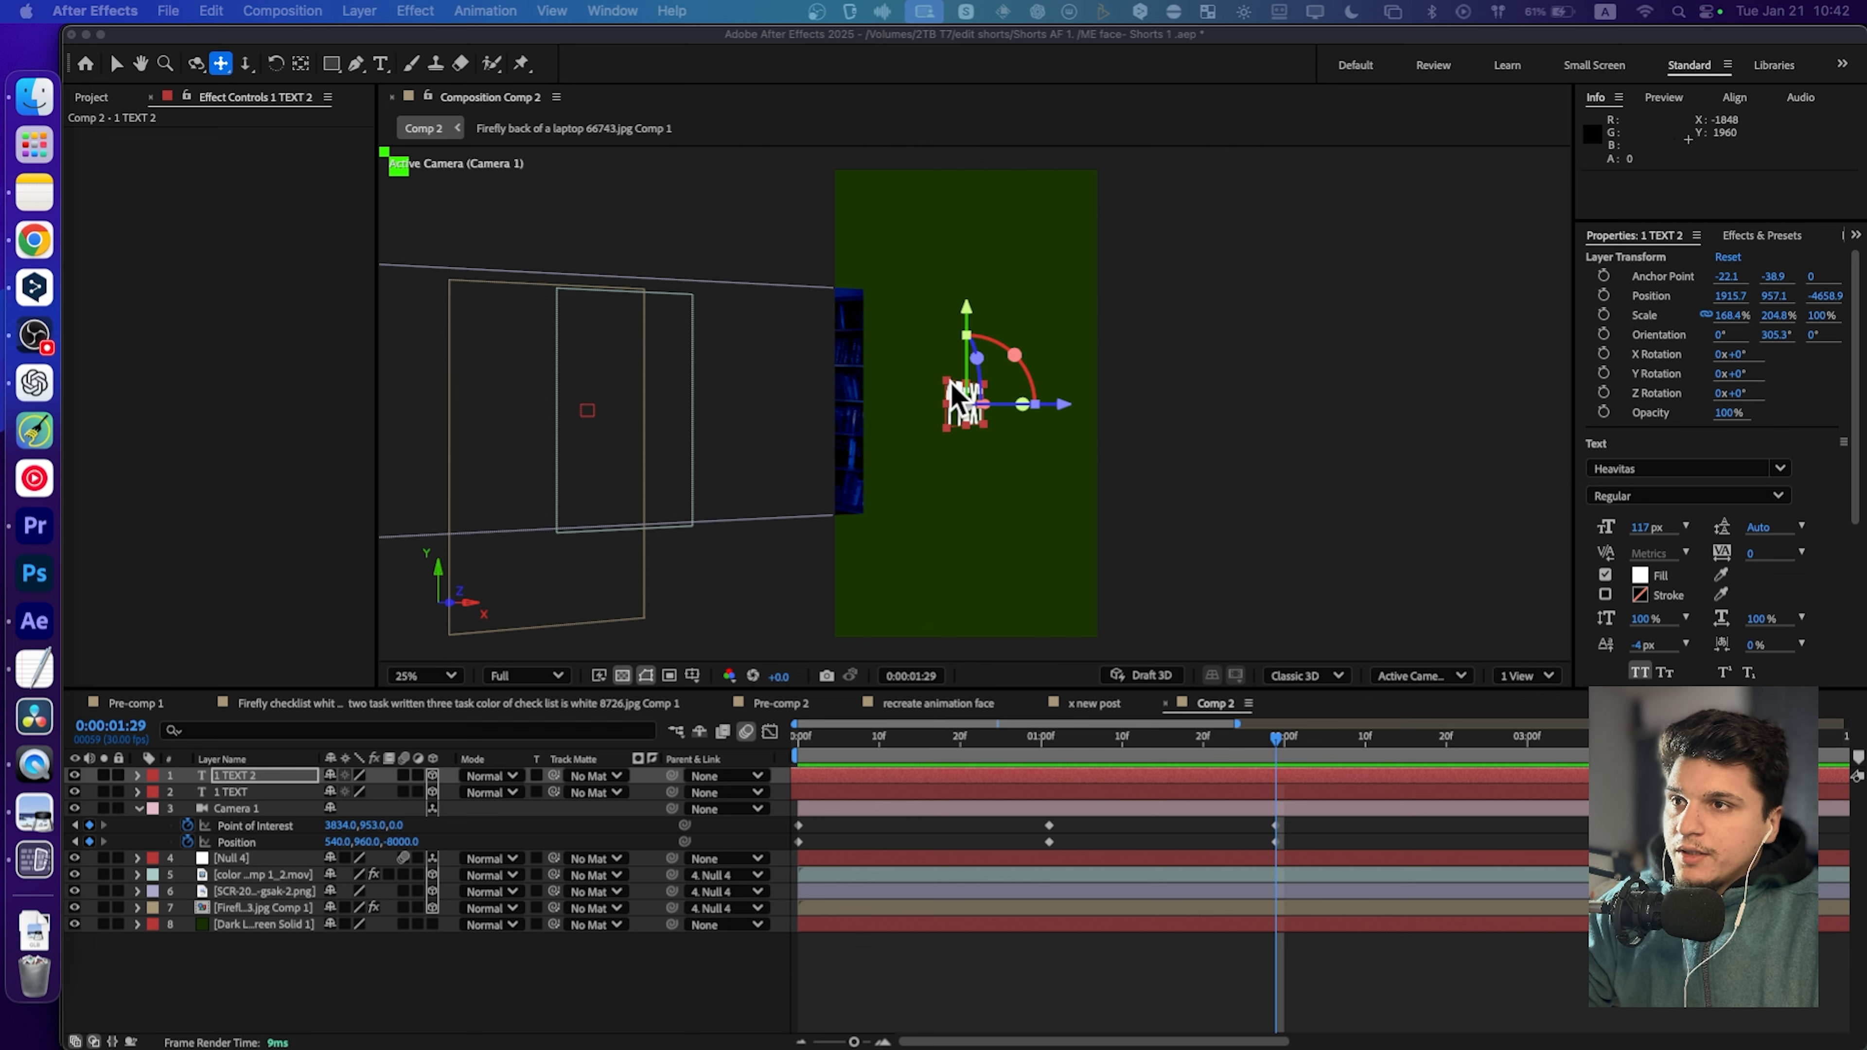
# Pan Camera 1 slightly at 0:00:01:29, to a Position of about 553.5, 905, -8005.6.
pyautogui.moveTo(953, 397)
pyautogui.mouseDown()
pyautogui.moveTo(938, 375)
pyautogui.moveTo(938, 396)
pyautogui.mouseUp()
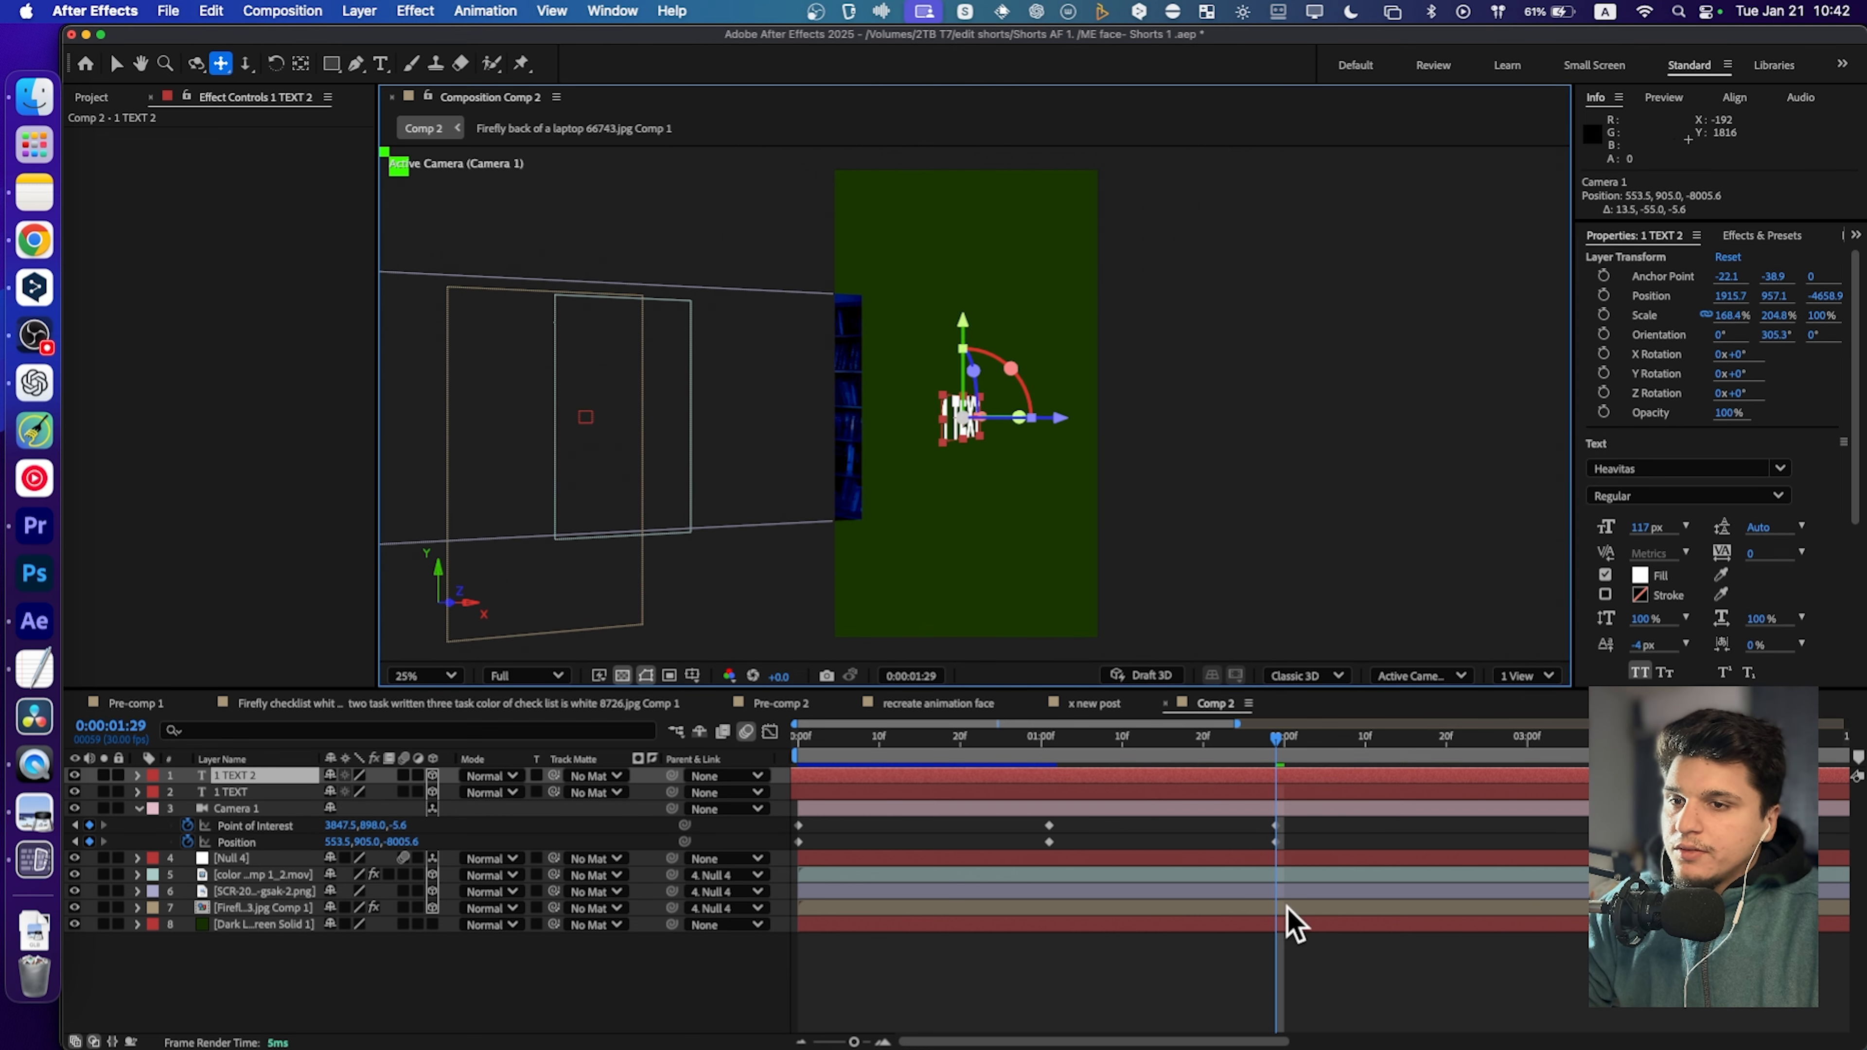
pyautogui.click(1281, 856)
pyautogui.scroll(5, 1283, 853)
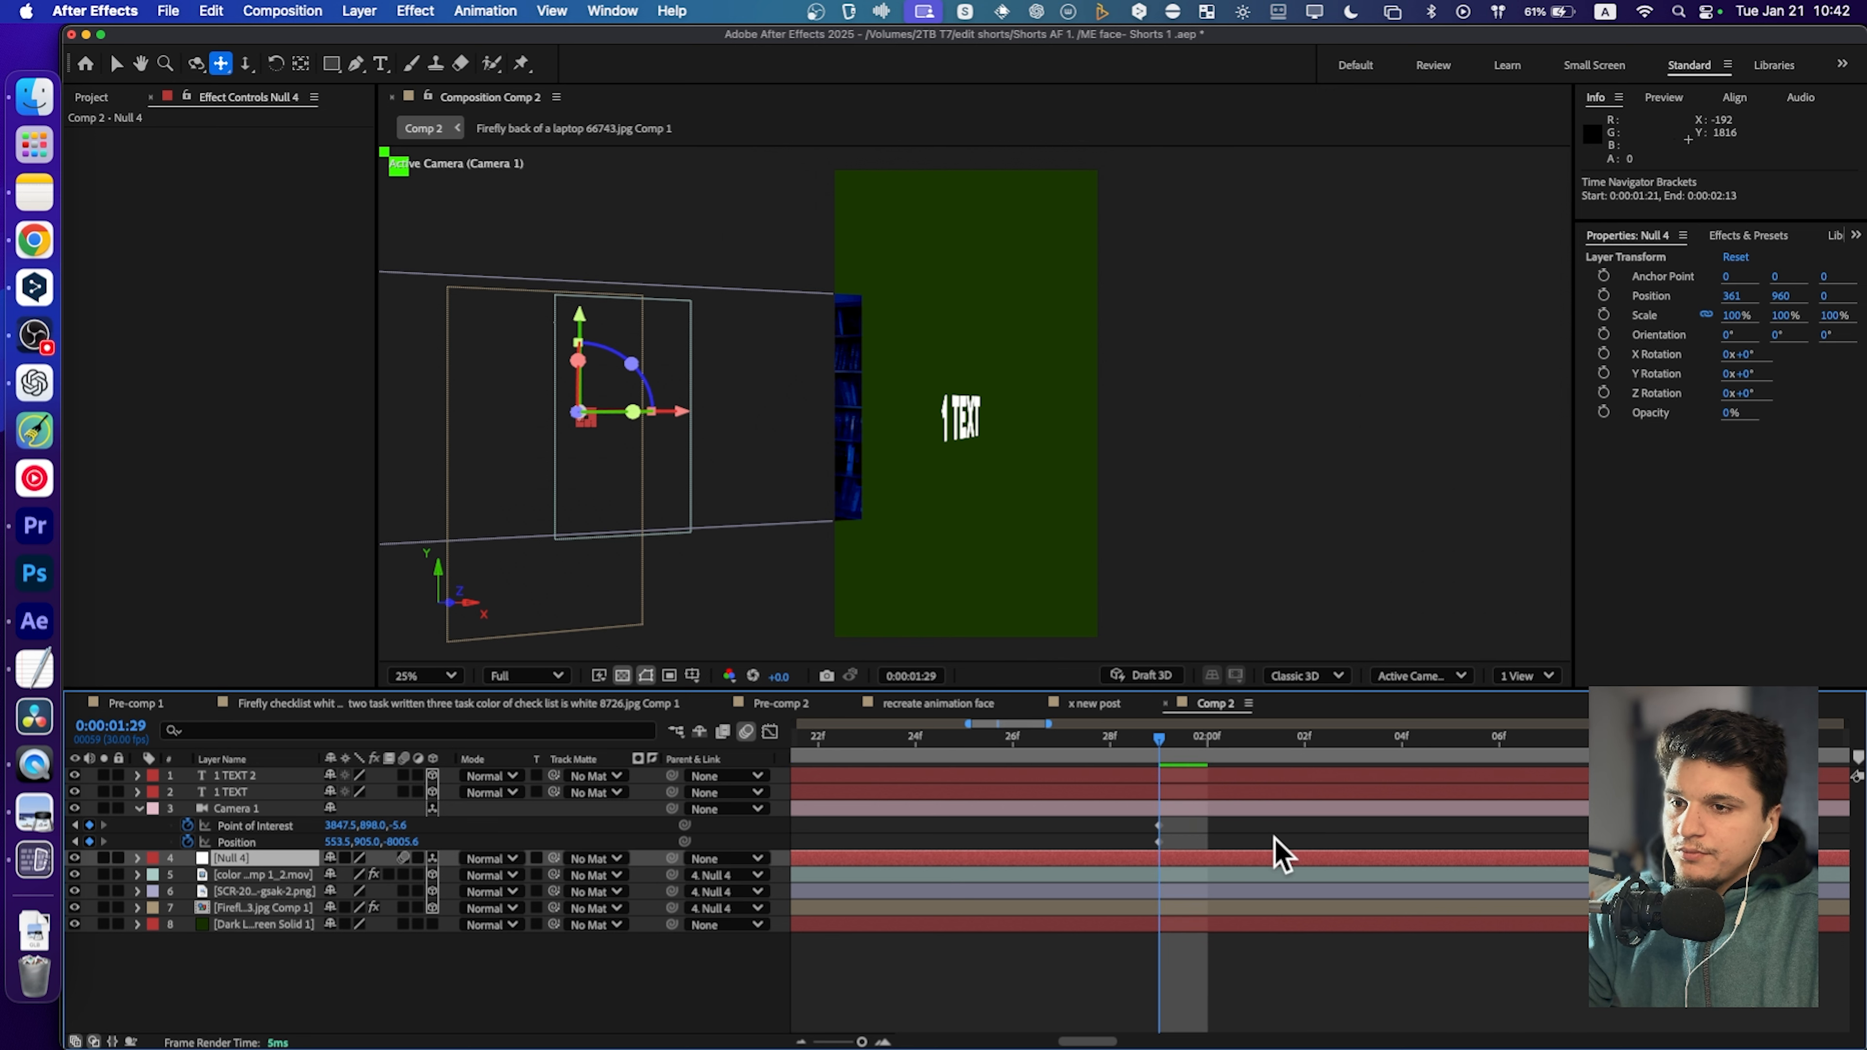
# Rotate the "1 TEXT 2" layer about its Y axis to an orientation of about 66.5°.
pyautogui.press('v')
pyautogui.click(923, 419)
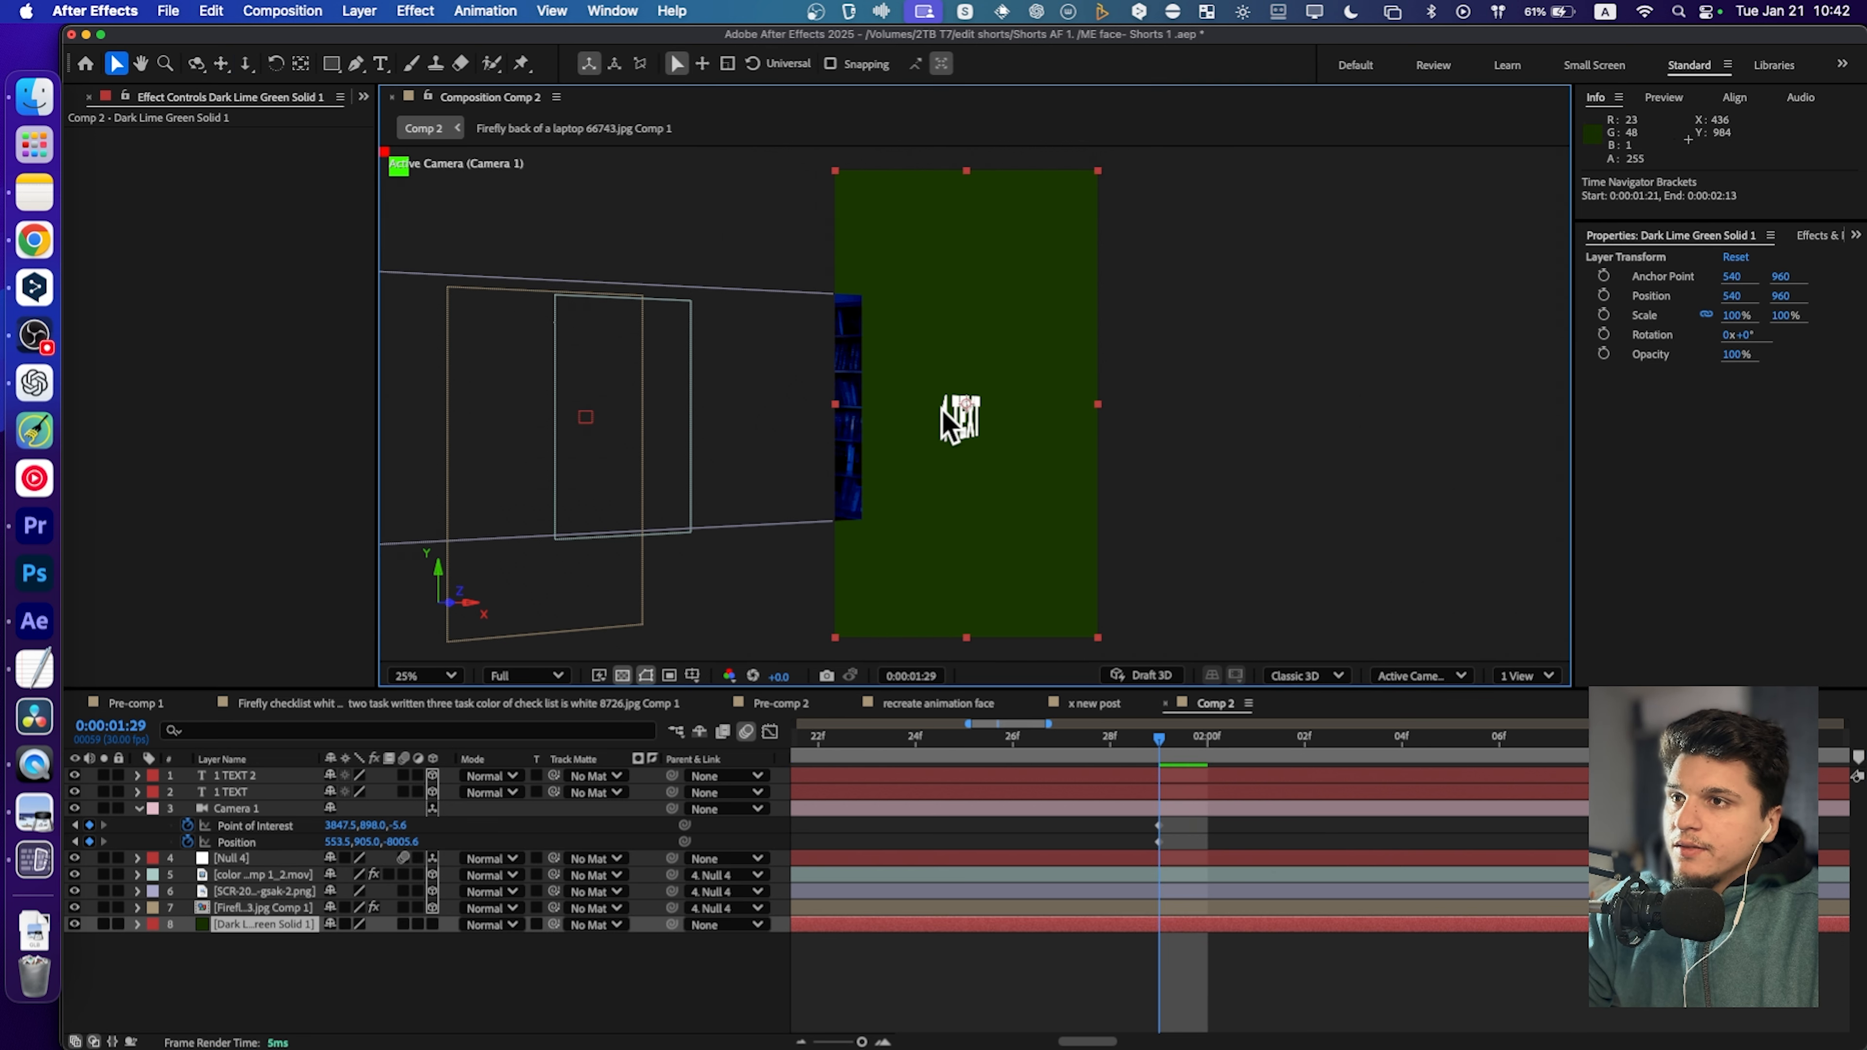
pyautogui.click(266, 774)
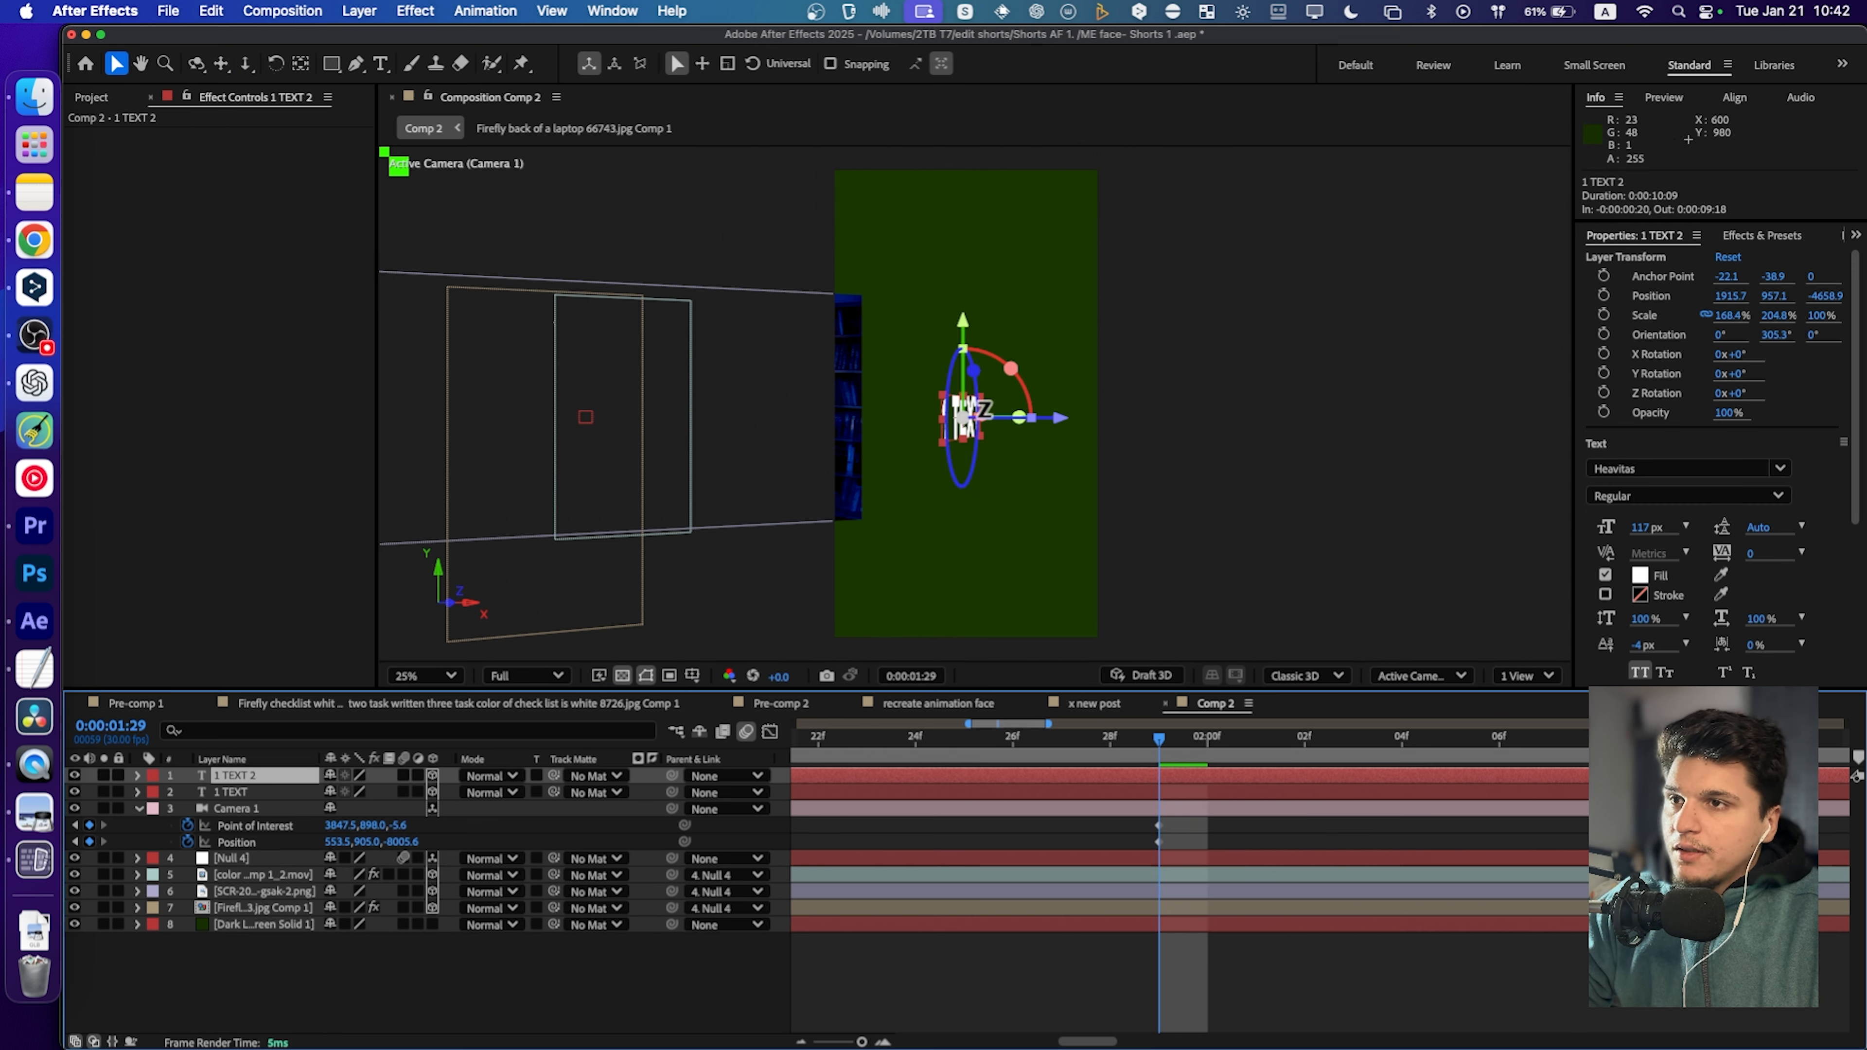
pyautogui.scroll(2, 988, 378)
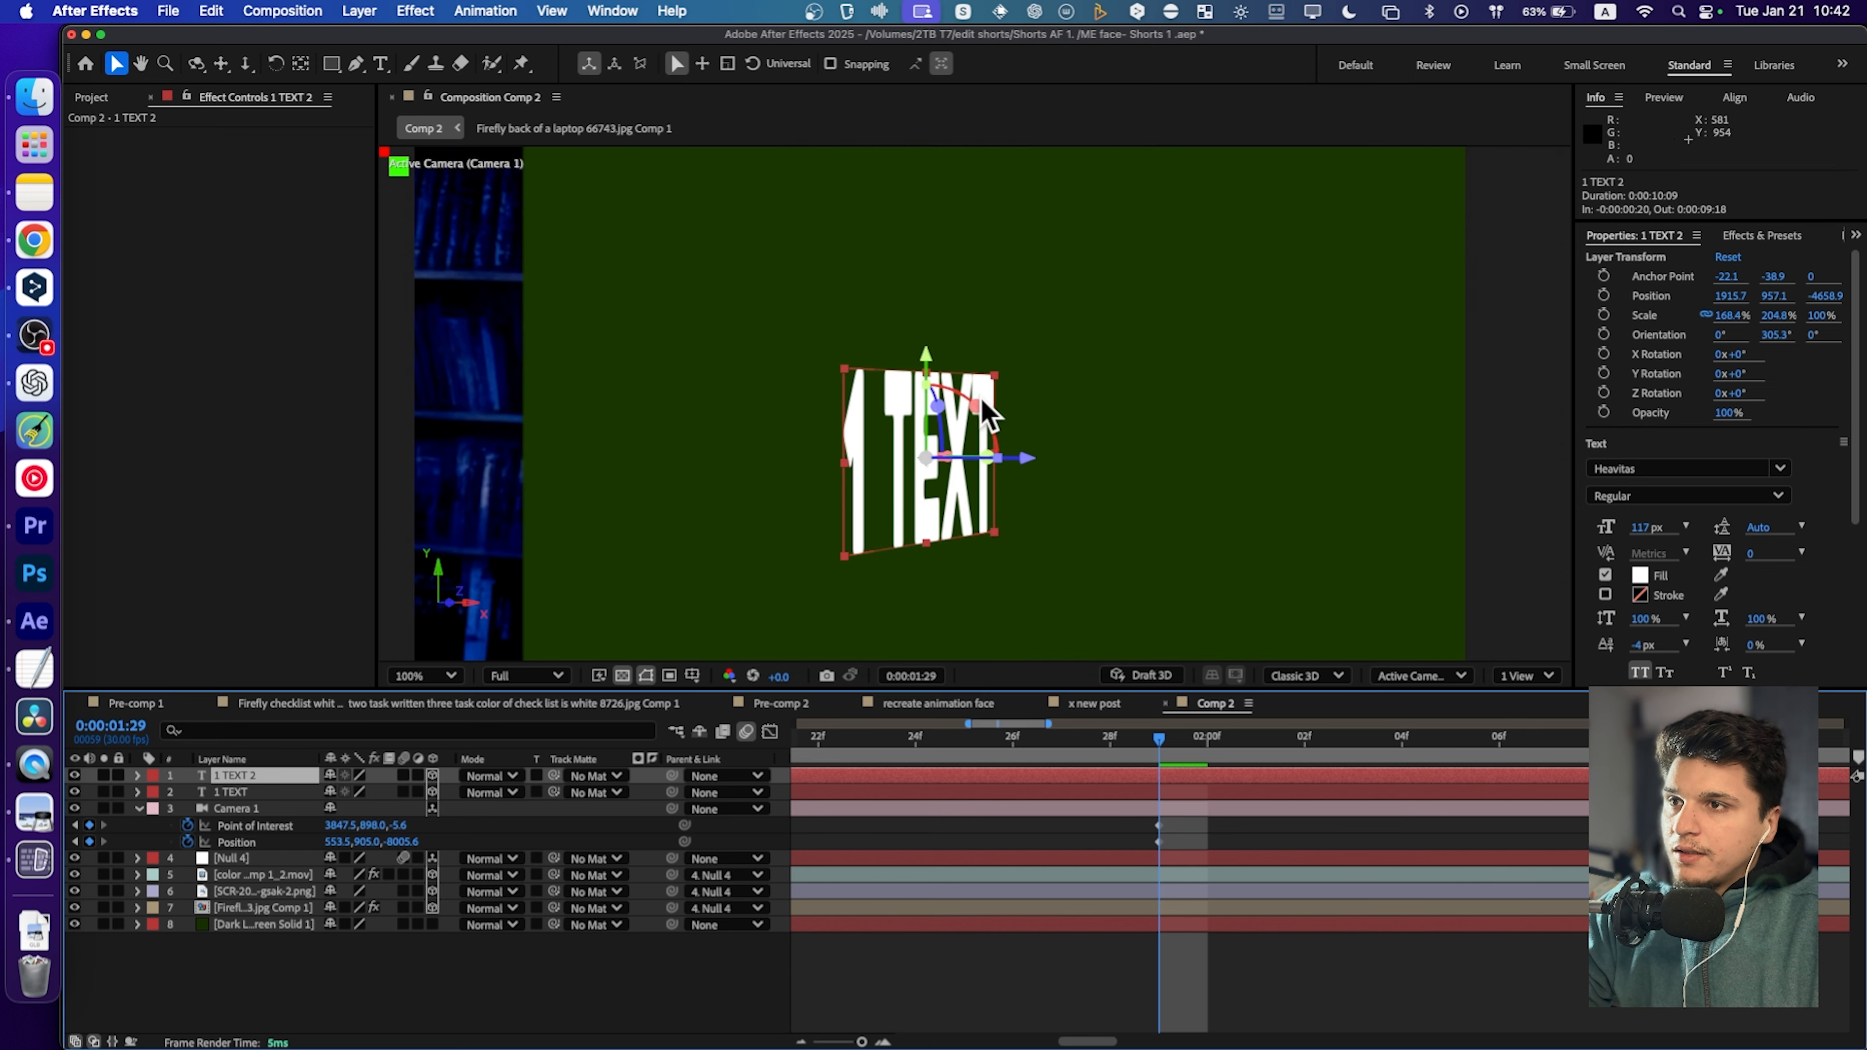
pyautogui.scroll(-1, 979, 411)
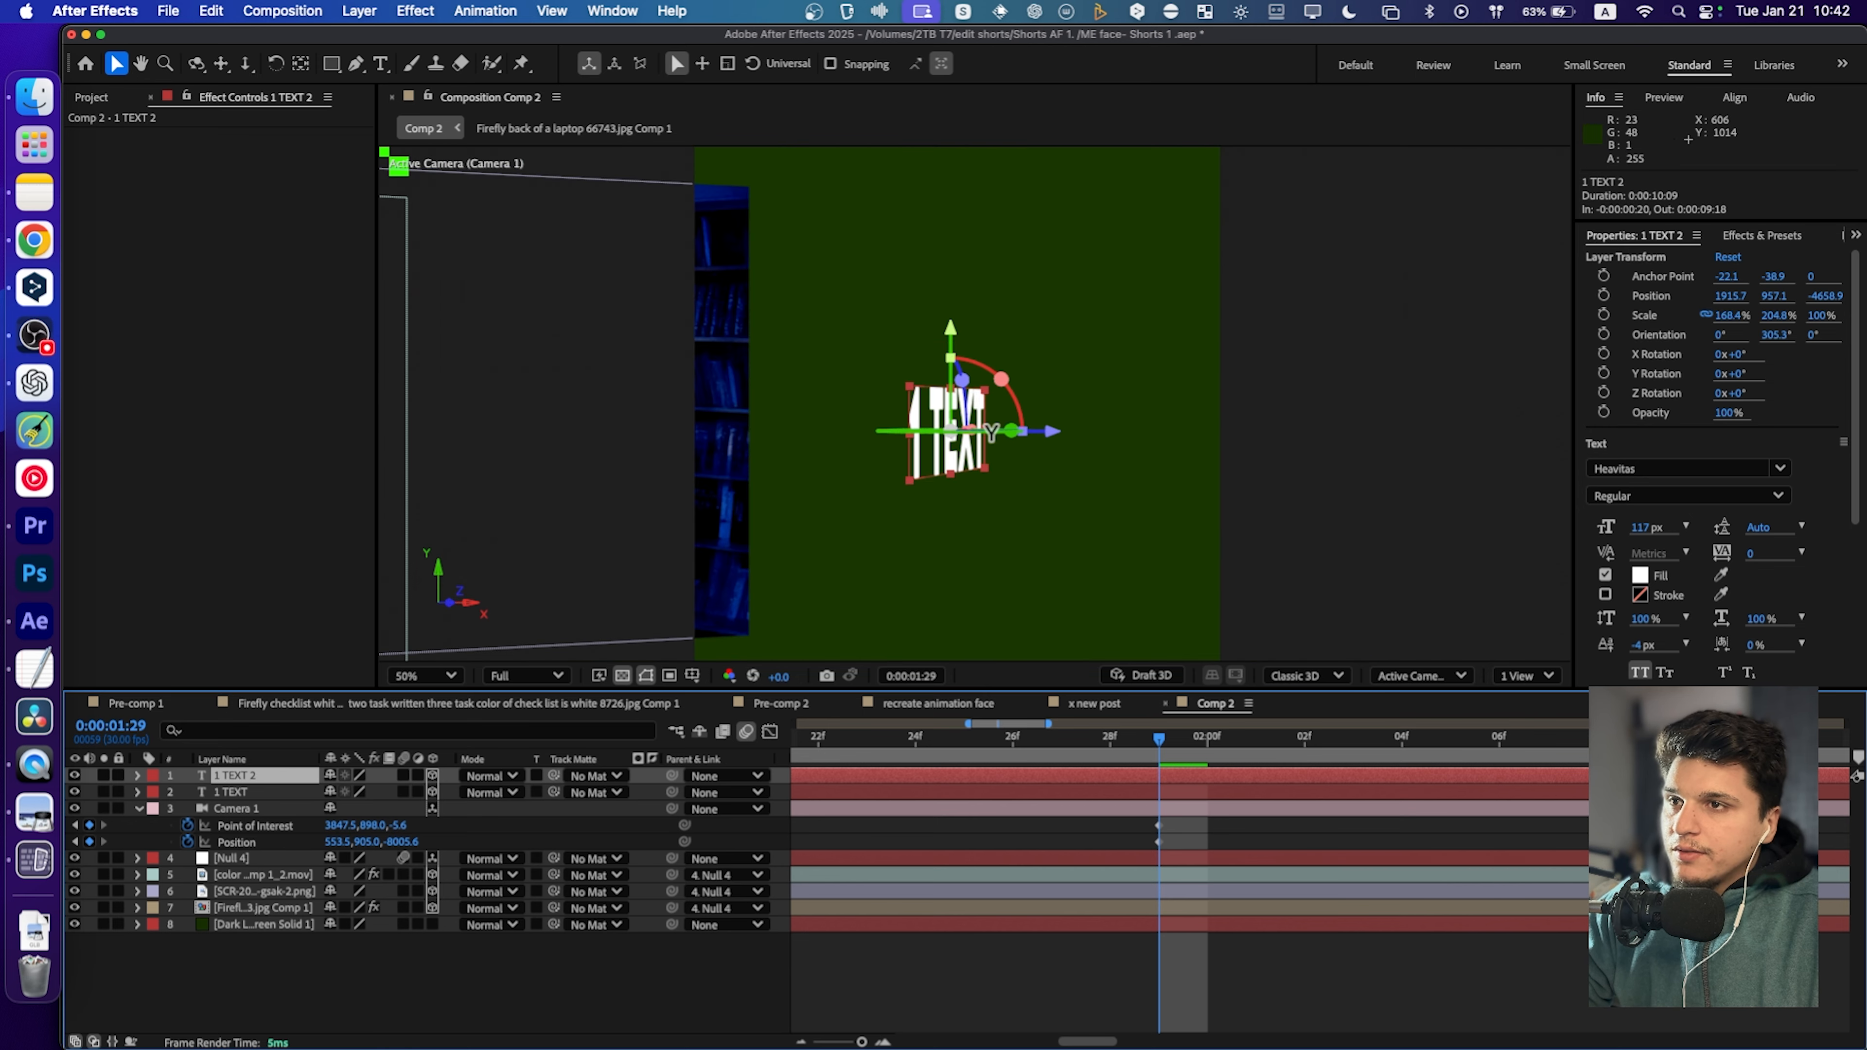
pyautogui.moveTo(991, 432); pyautogui.dragTo(969, 425)
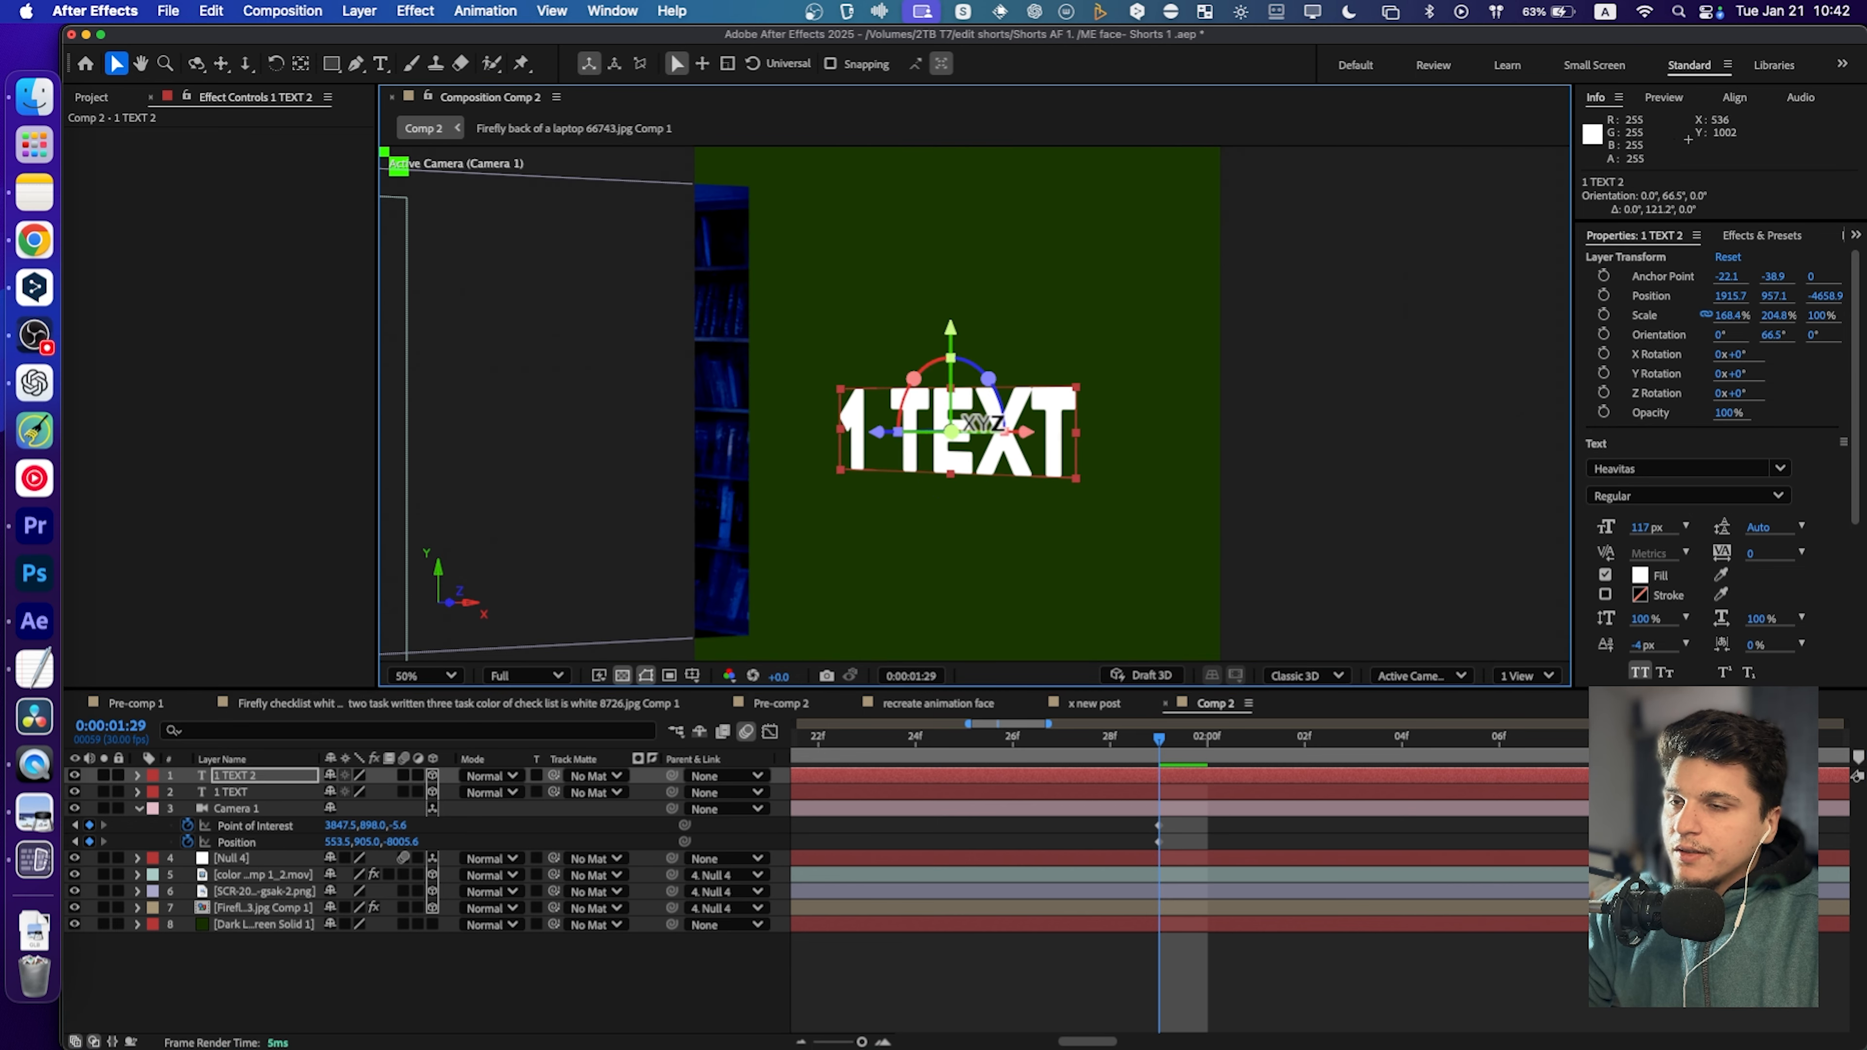
# Enlarge "1 TEXT 2" to about 303% by 381% and raise it to about Y 933.
pyautogui.moveTo(1081, 379); pyautogui.dragTo(1192, 345)
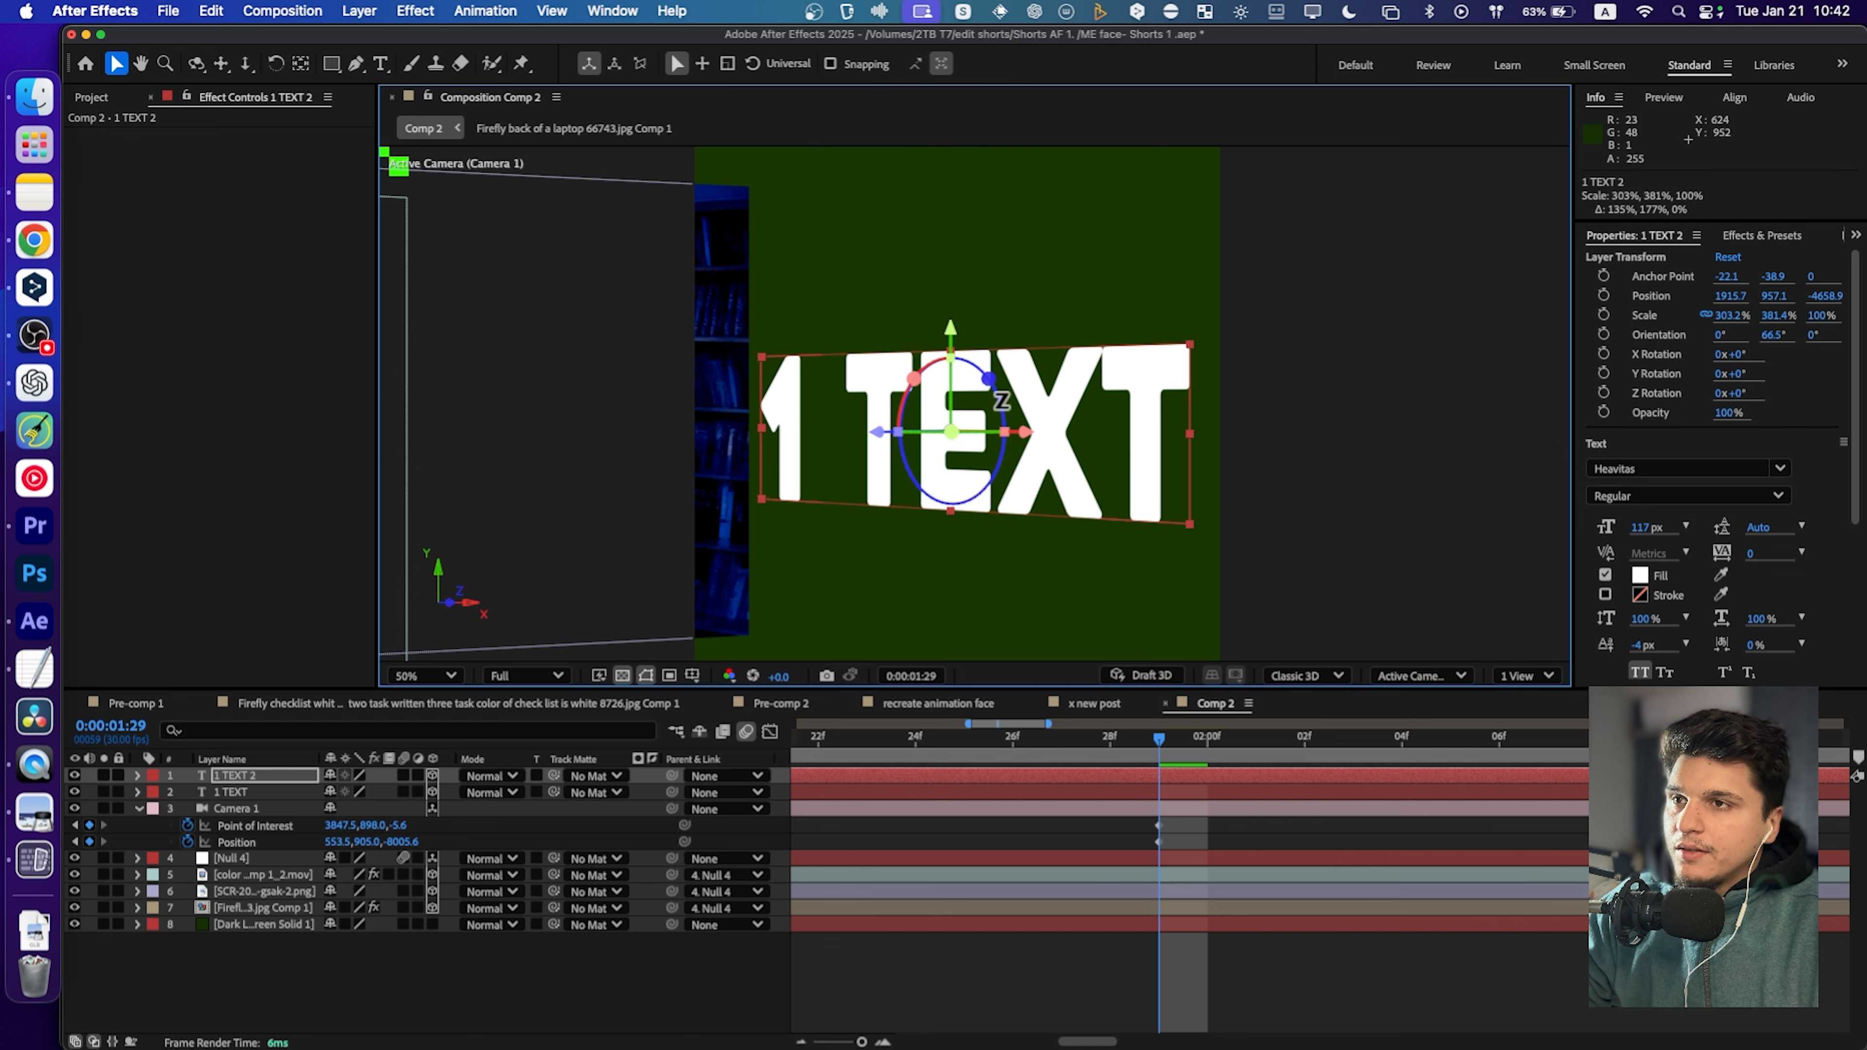
pyautogui.scroll(-2, 996, 425)
pyautogui.doubleClick(1033, 423)
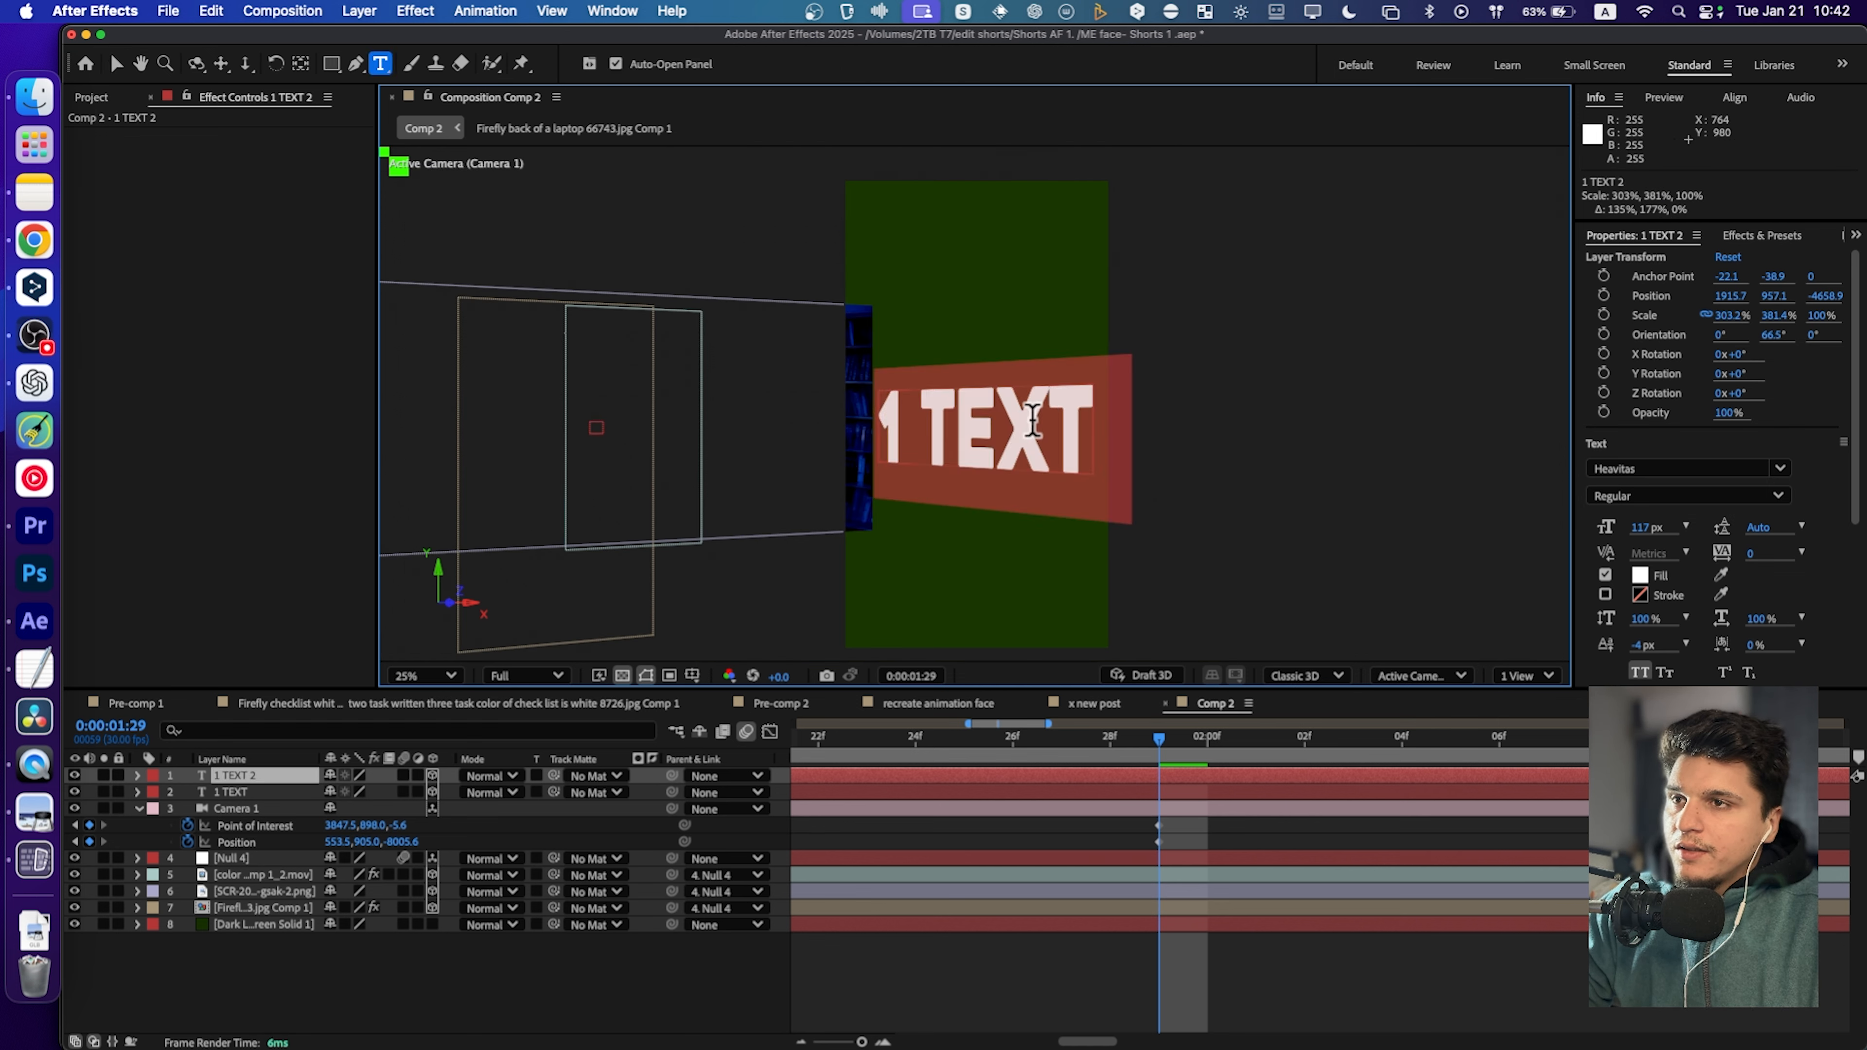
pyautogui.click(115, 65)
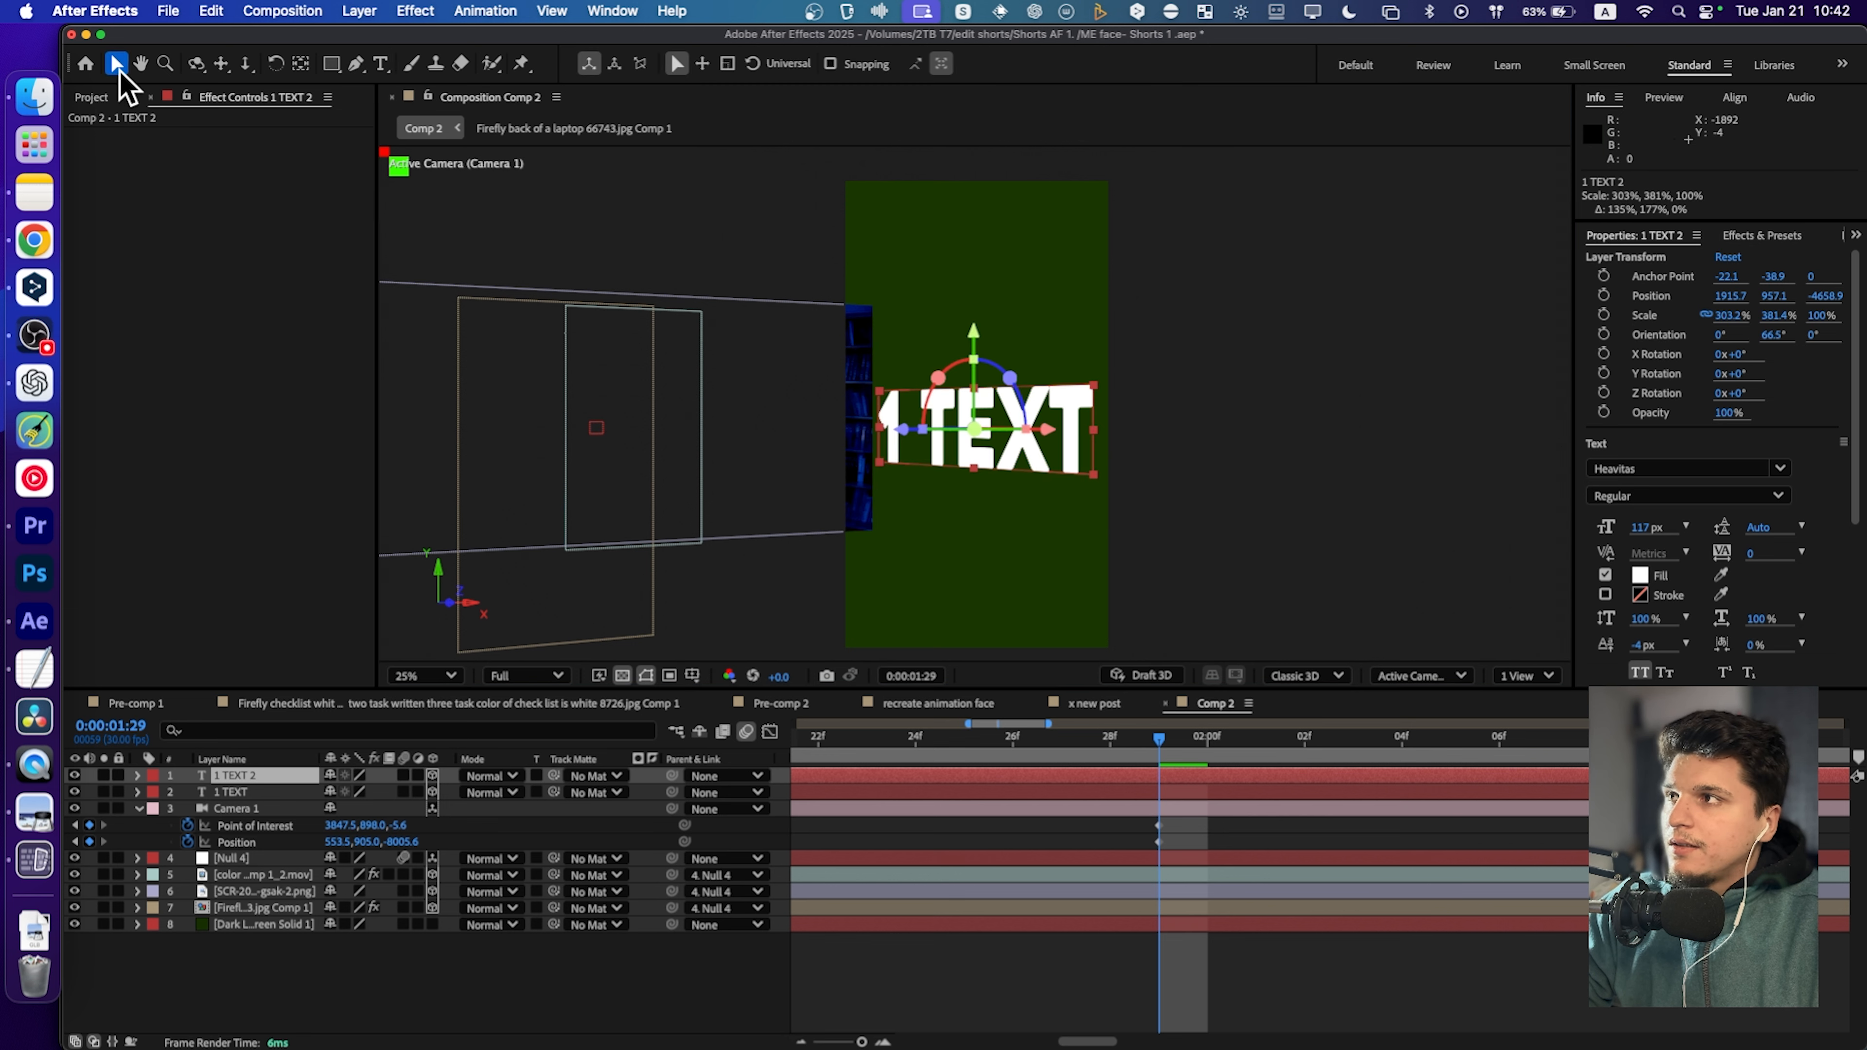
pyautogui.moveTo(977, 354); pyautogui.dragTo(979, 348)
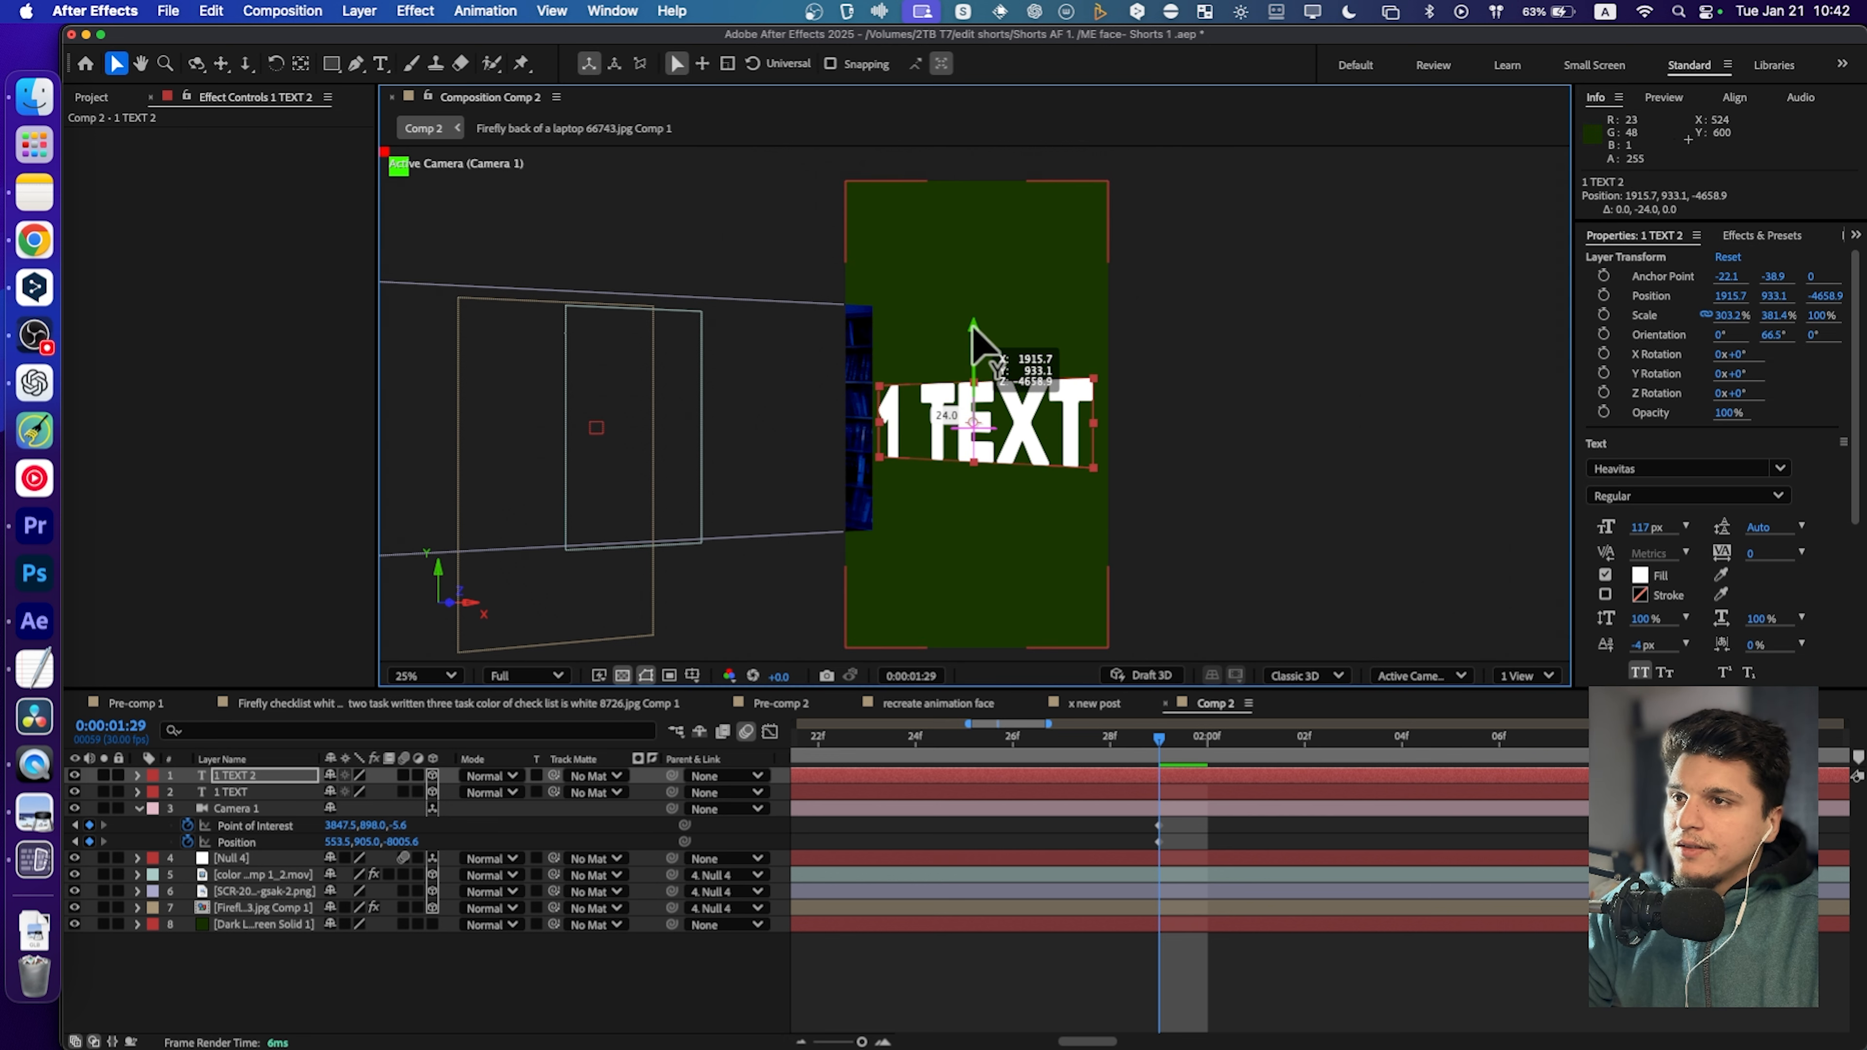
pyautogui.moveTo(1197, 745); pyautogui.dragTo(1539, 743)
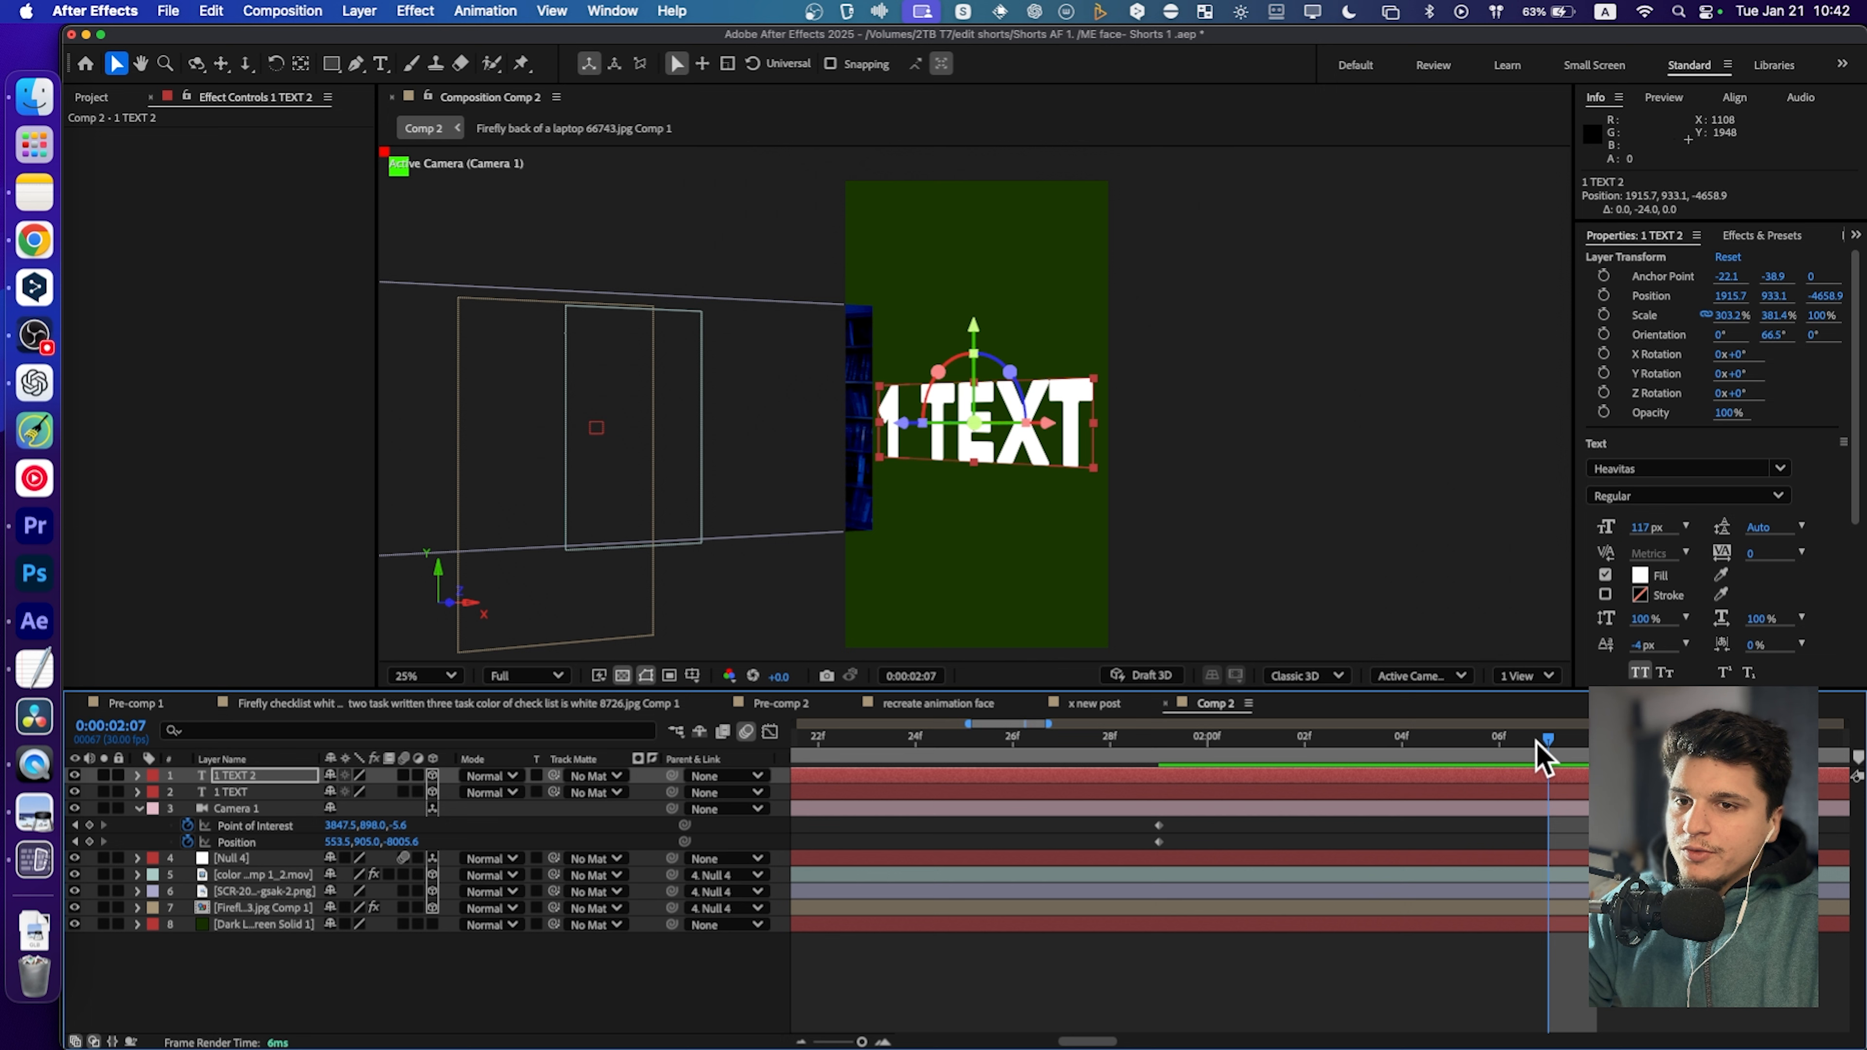
pyautogui.scroll(-2, 1217, 820)
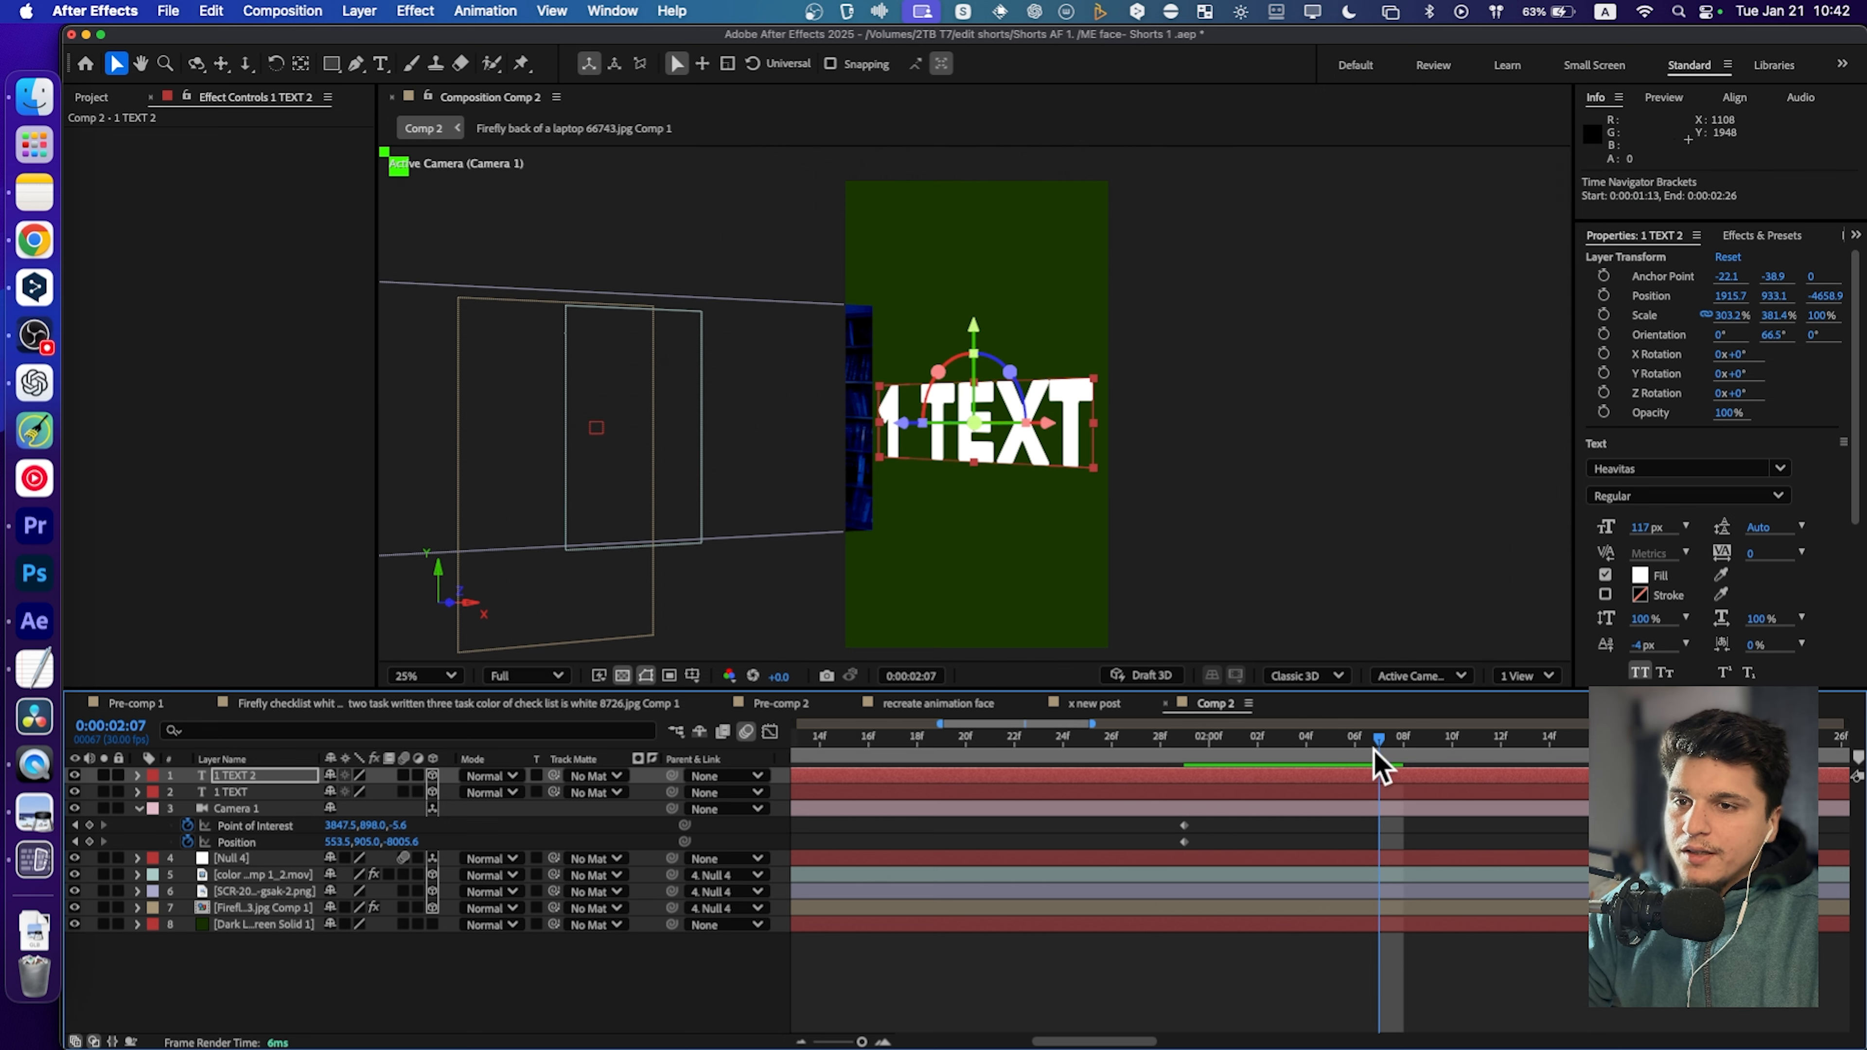
pyautogui.moveTo(1374, 752); pyautogui.dragTo(1525, 746)
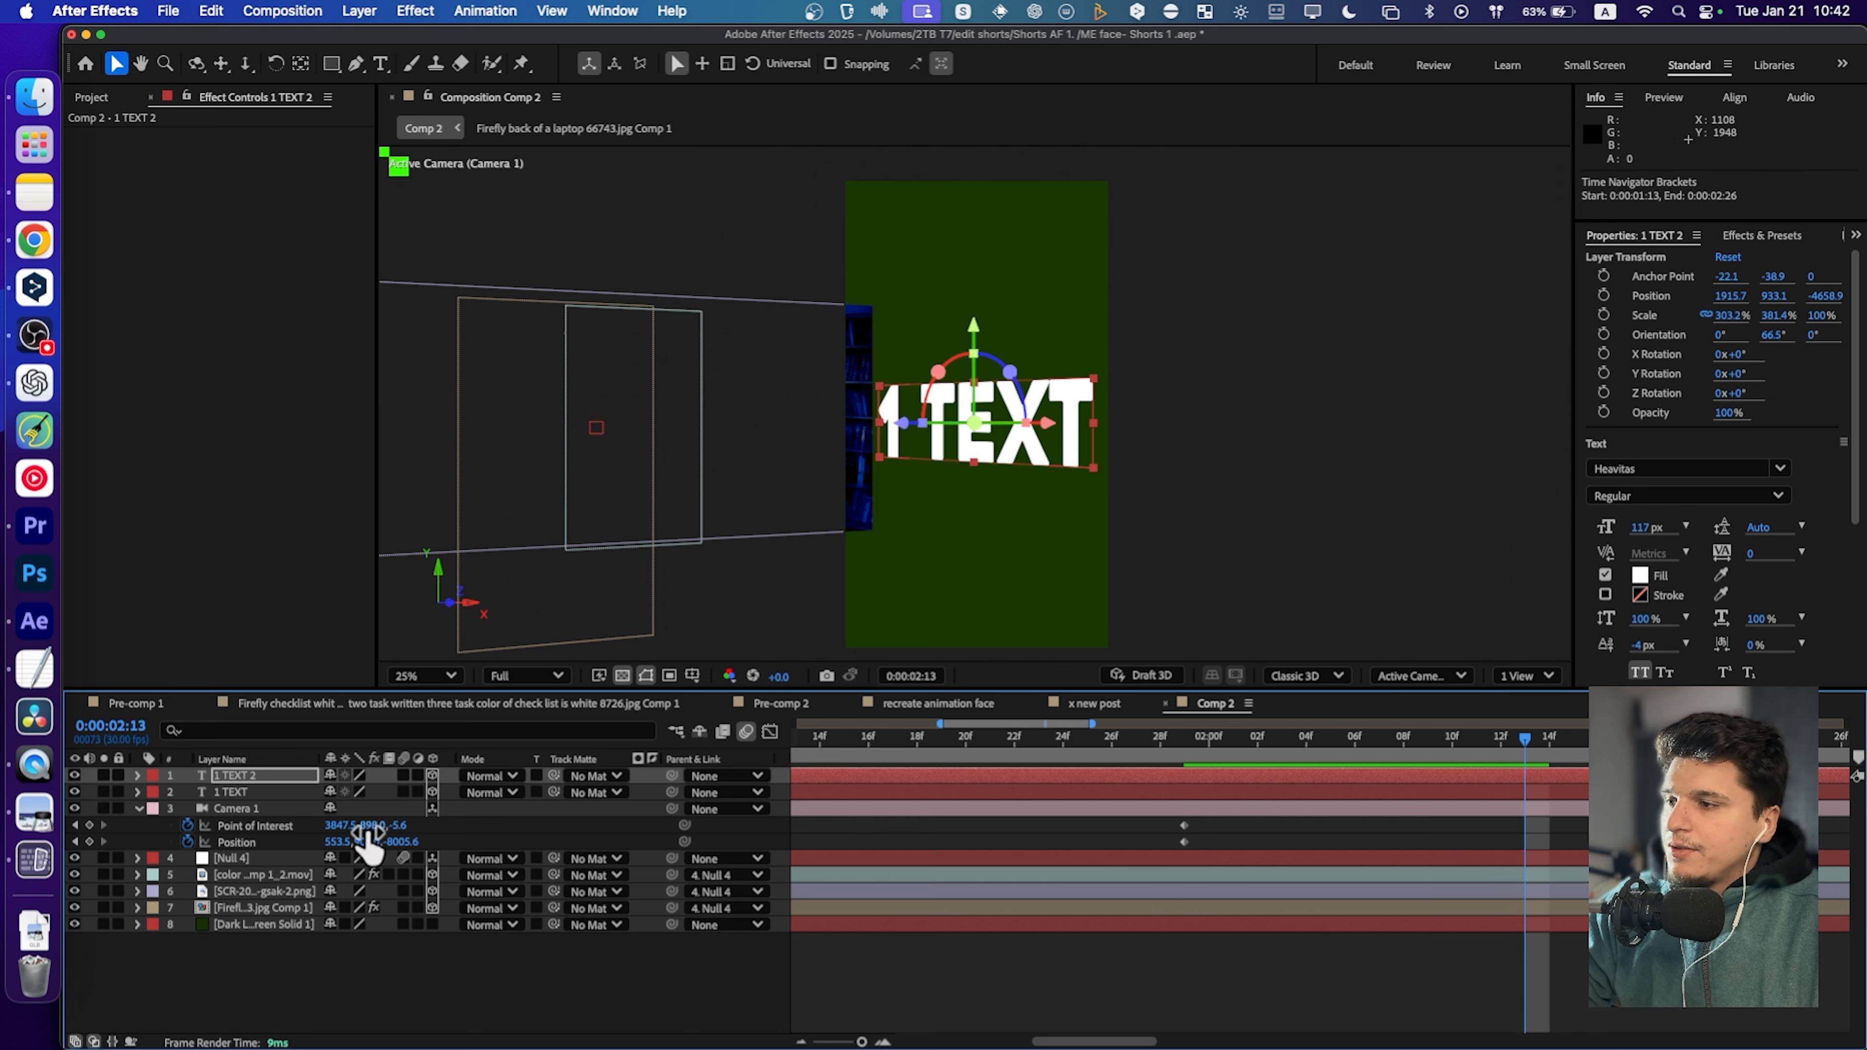
pyautogui.moveTo(334, 827); pyautogui.dragTo(487, 861)
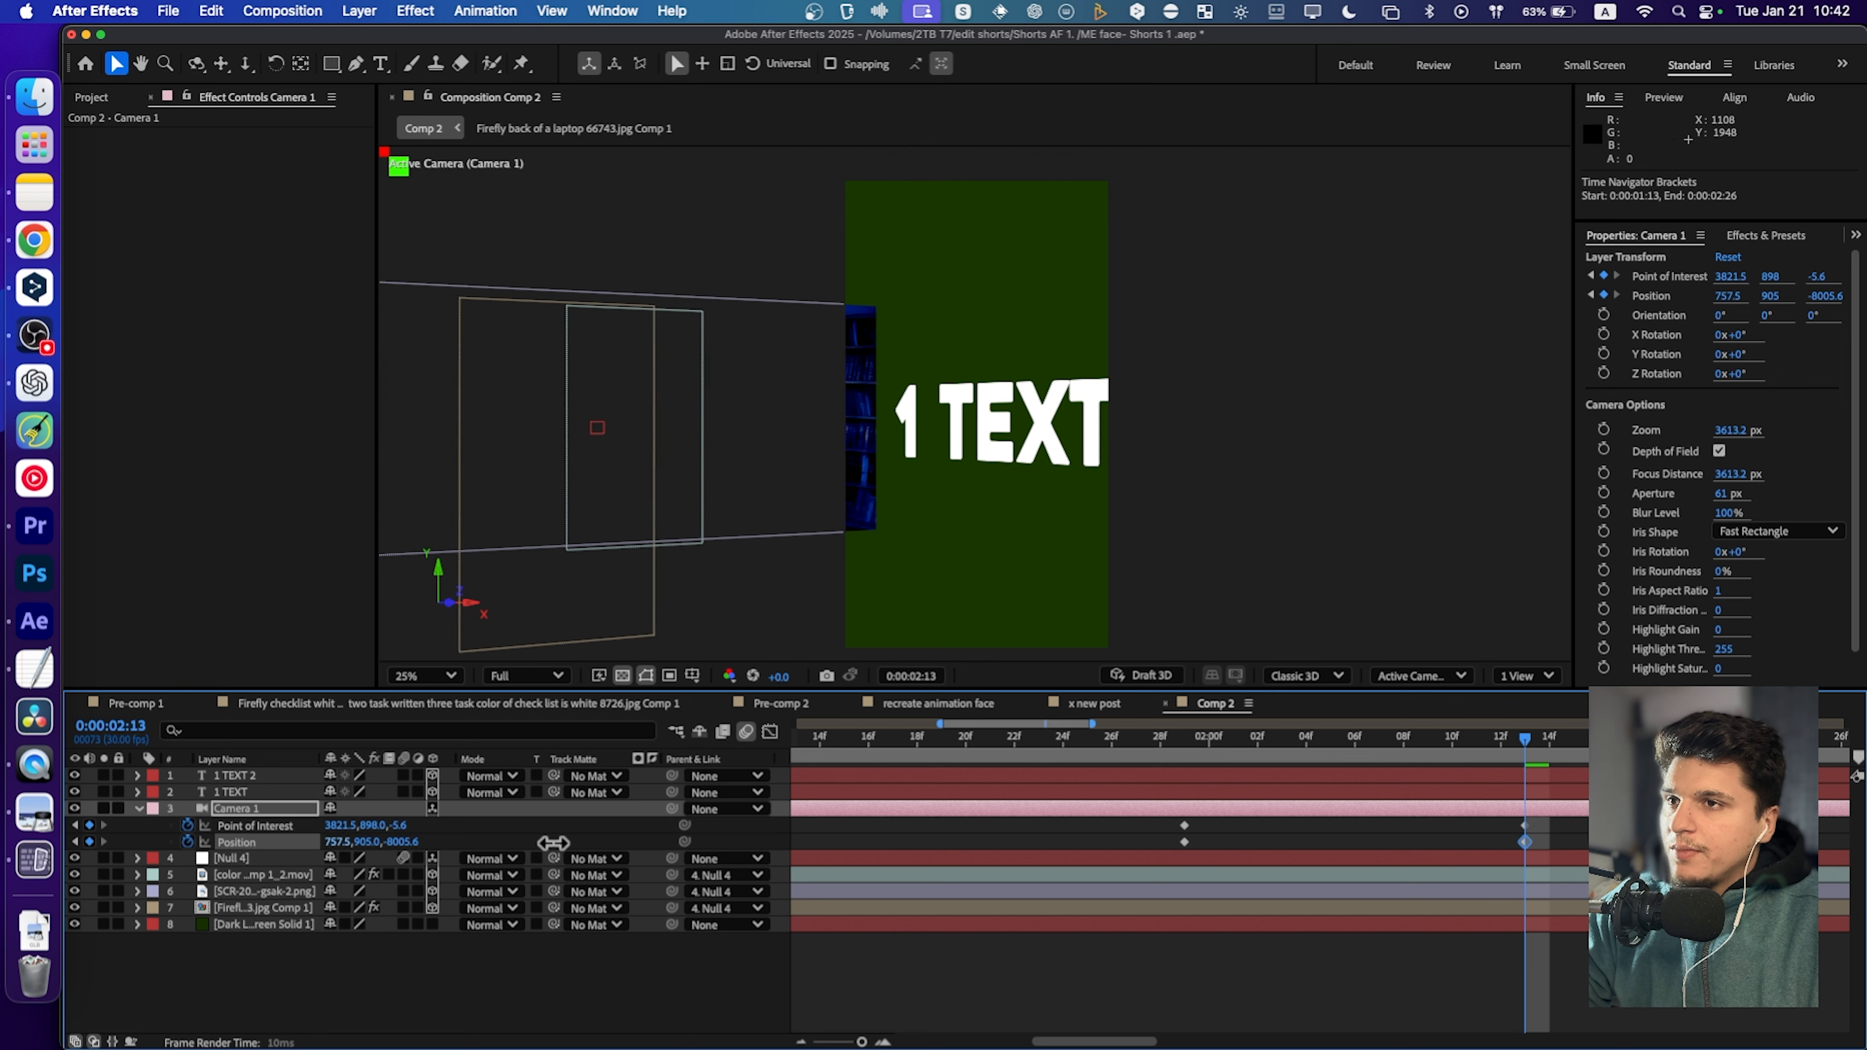
pyautogui.press('super+z')
pyautogui.press('super+z')
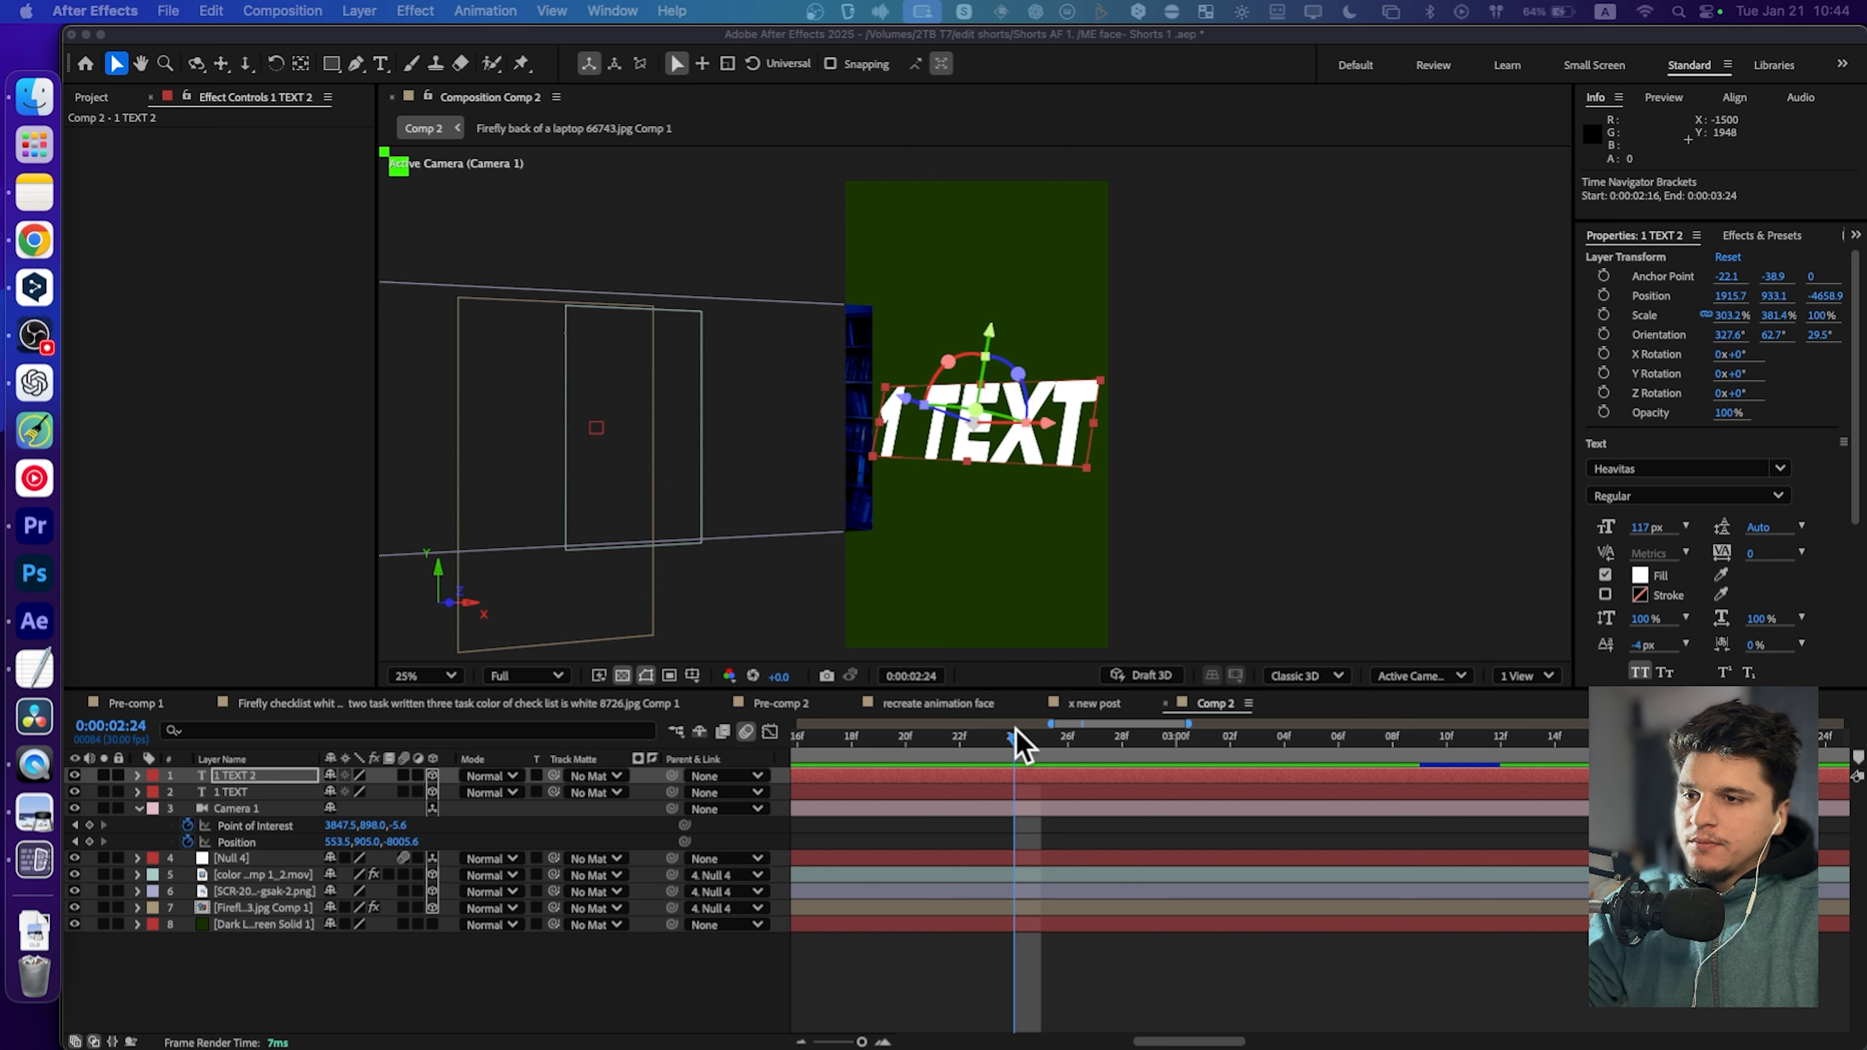
# Pull Camera 1 back to a Z Position of about -9793.6 at 0:00:03:01.
pyautogui.click(1018, 743)
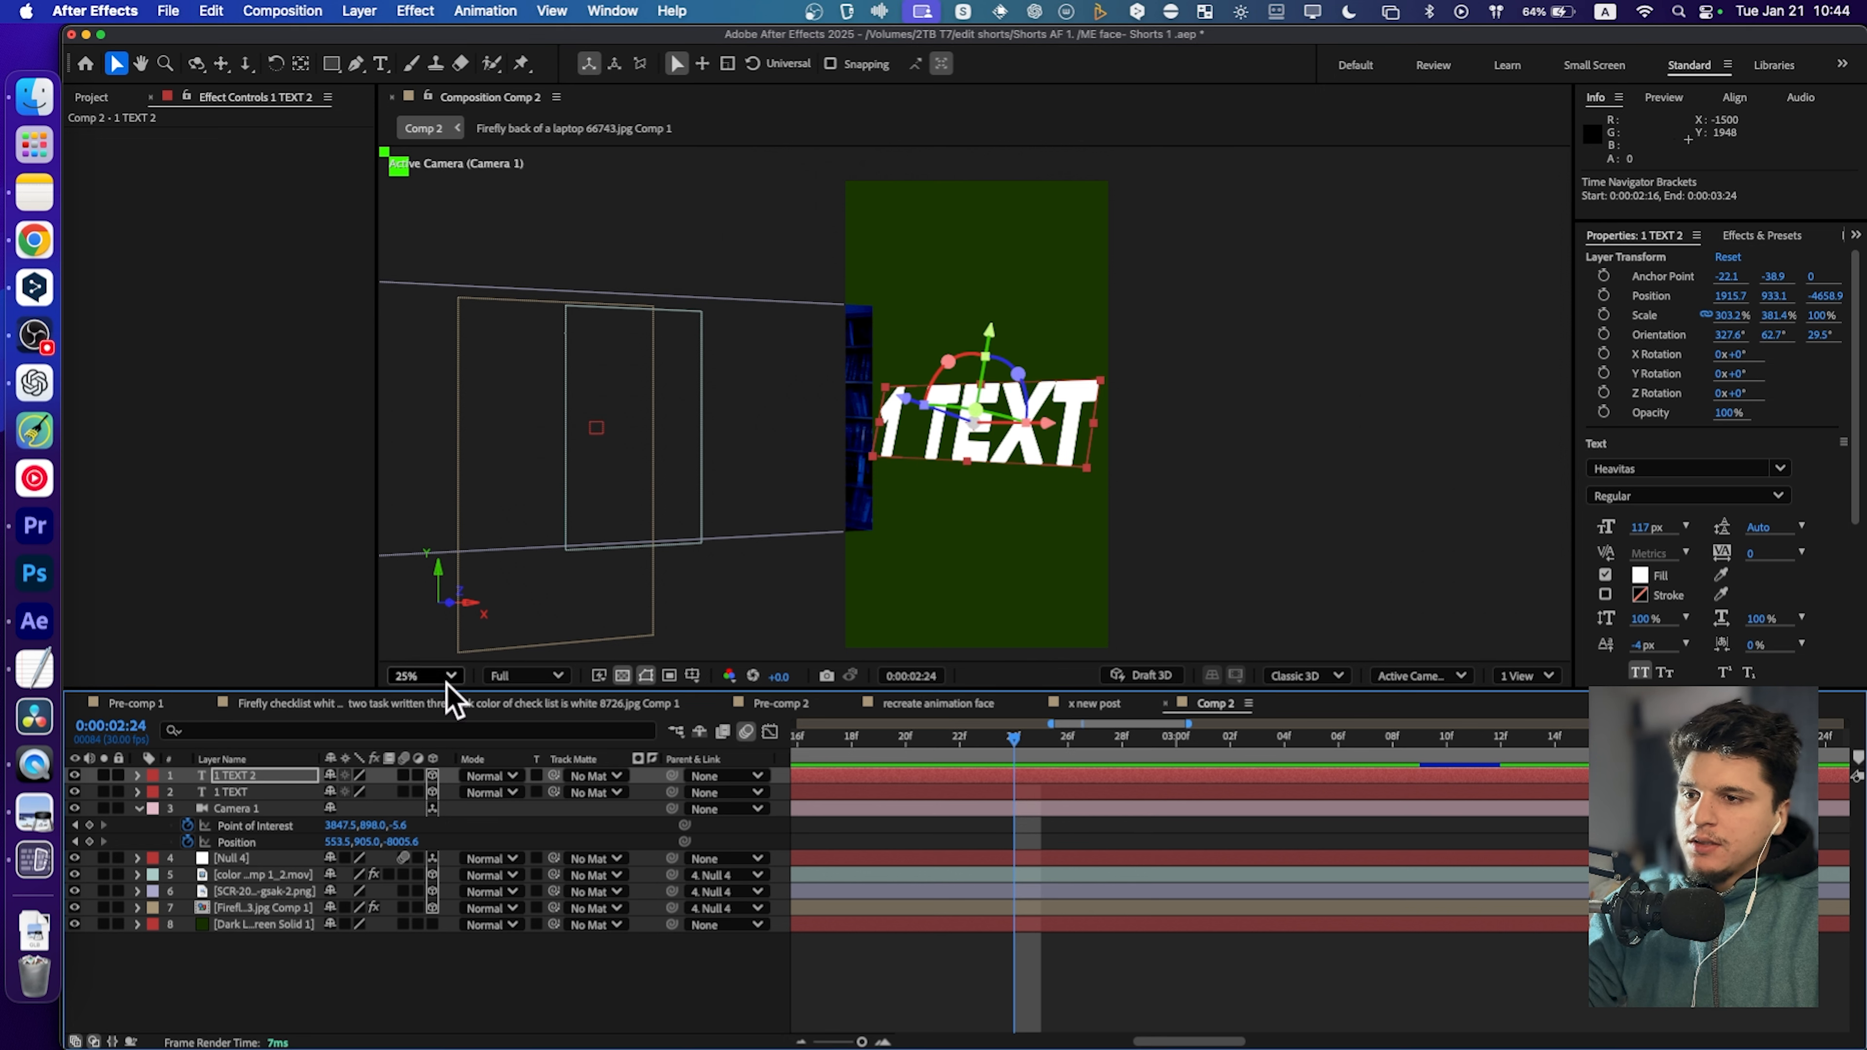
pyautogui.scroll(-5, 985, 838)
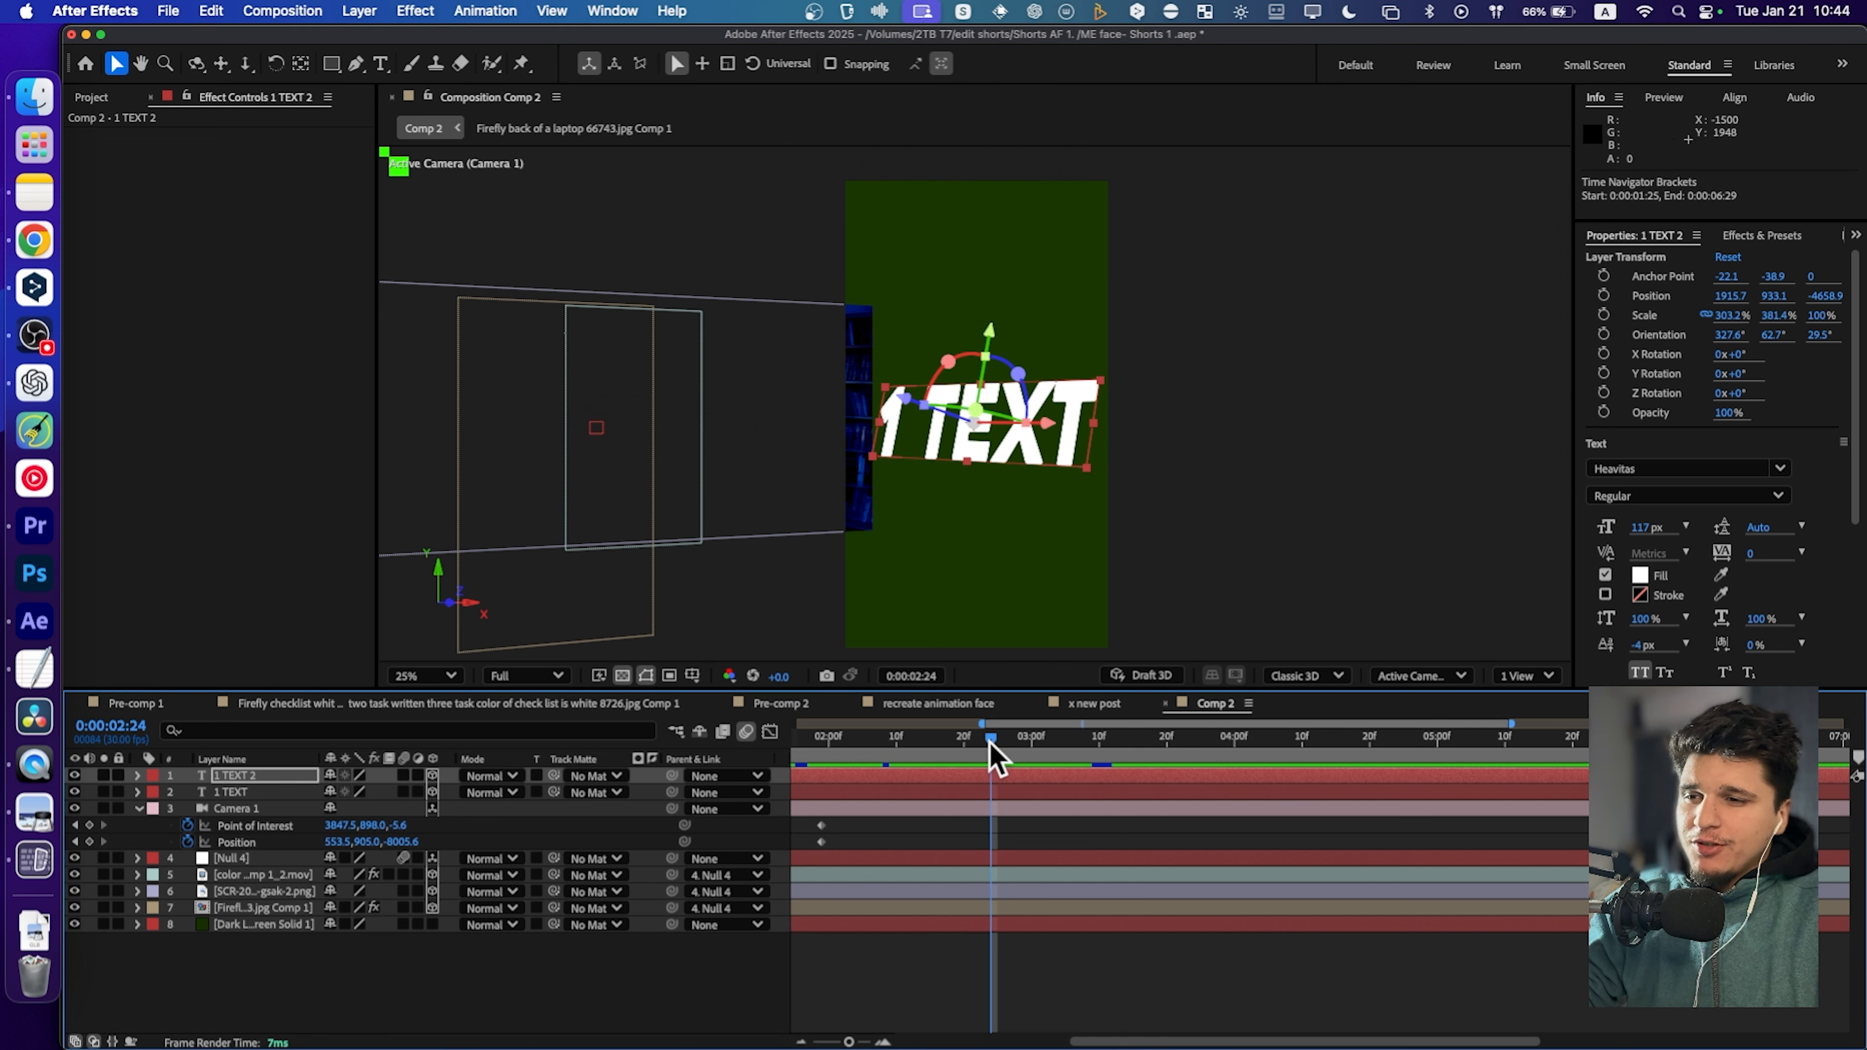
pyautogui.moveTo(989, 741); pyautogui.dragTo(1037, 740)
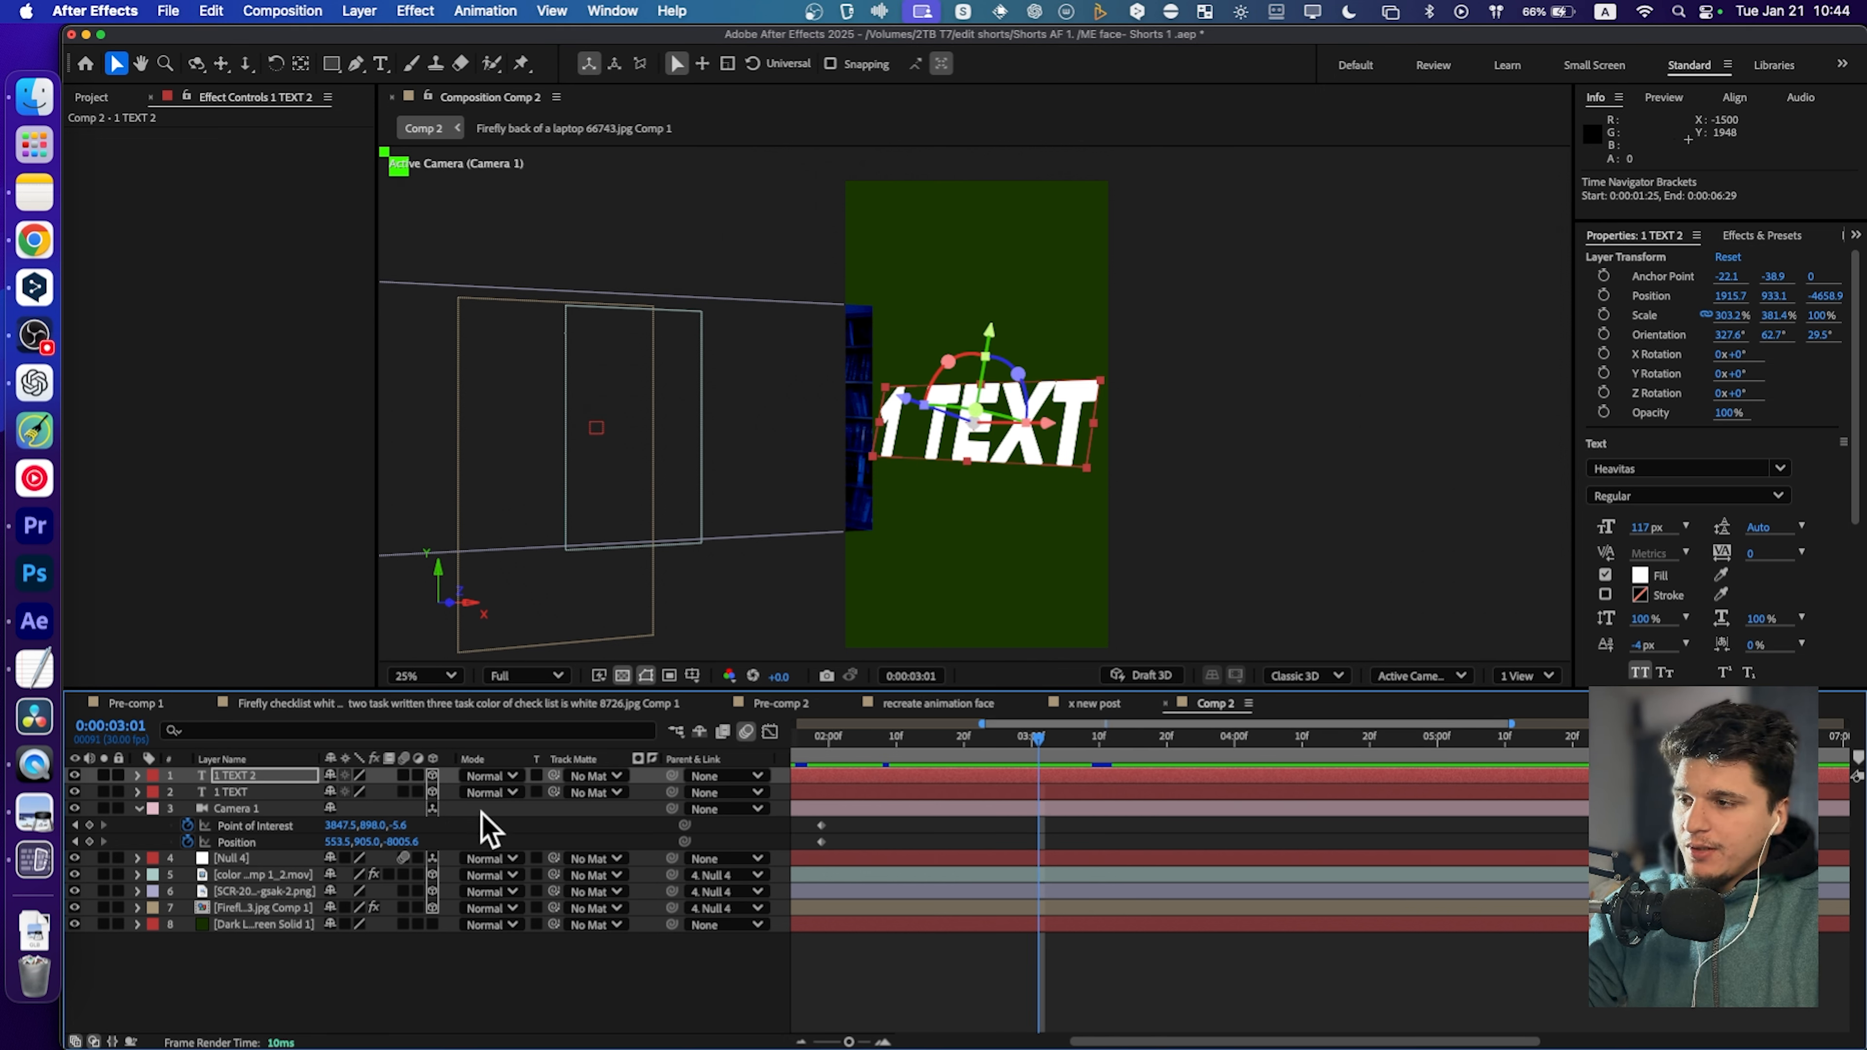
pyautogui.moveTo(400, 841); pyautogui.dragTo(19, 848)
pyautogui.moveTo(389, 845); pyautogui.dragTo(144, 847)
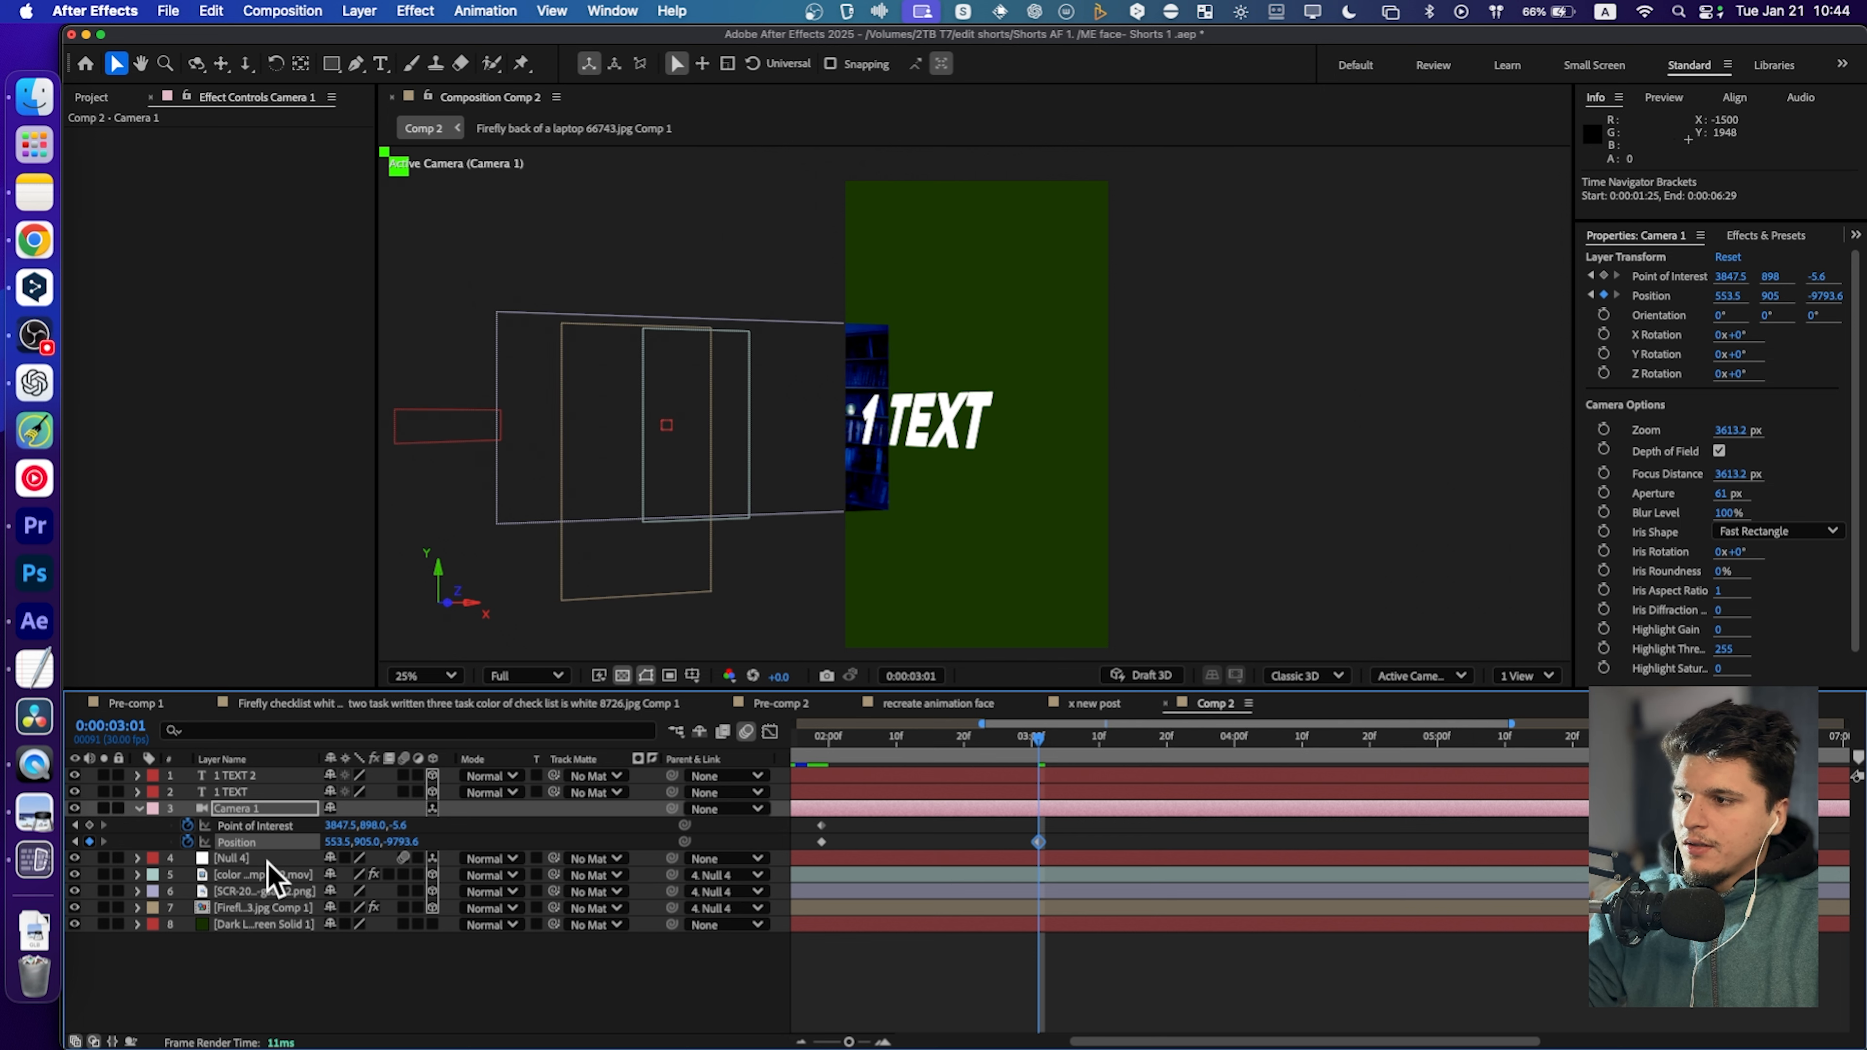
# Swing Camera 1's Point of Interest back to the laptop scene at 0:00:03:01, to about 462.5, 987, -5.6.
pyautogui.moveTo(369, 829); pyautogui.dragTo(24, 823)
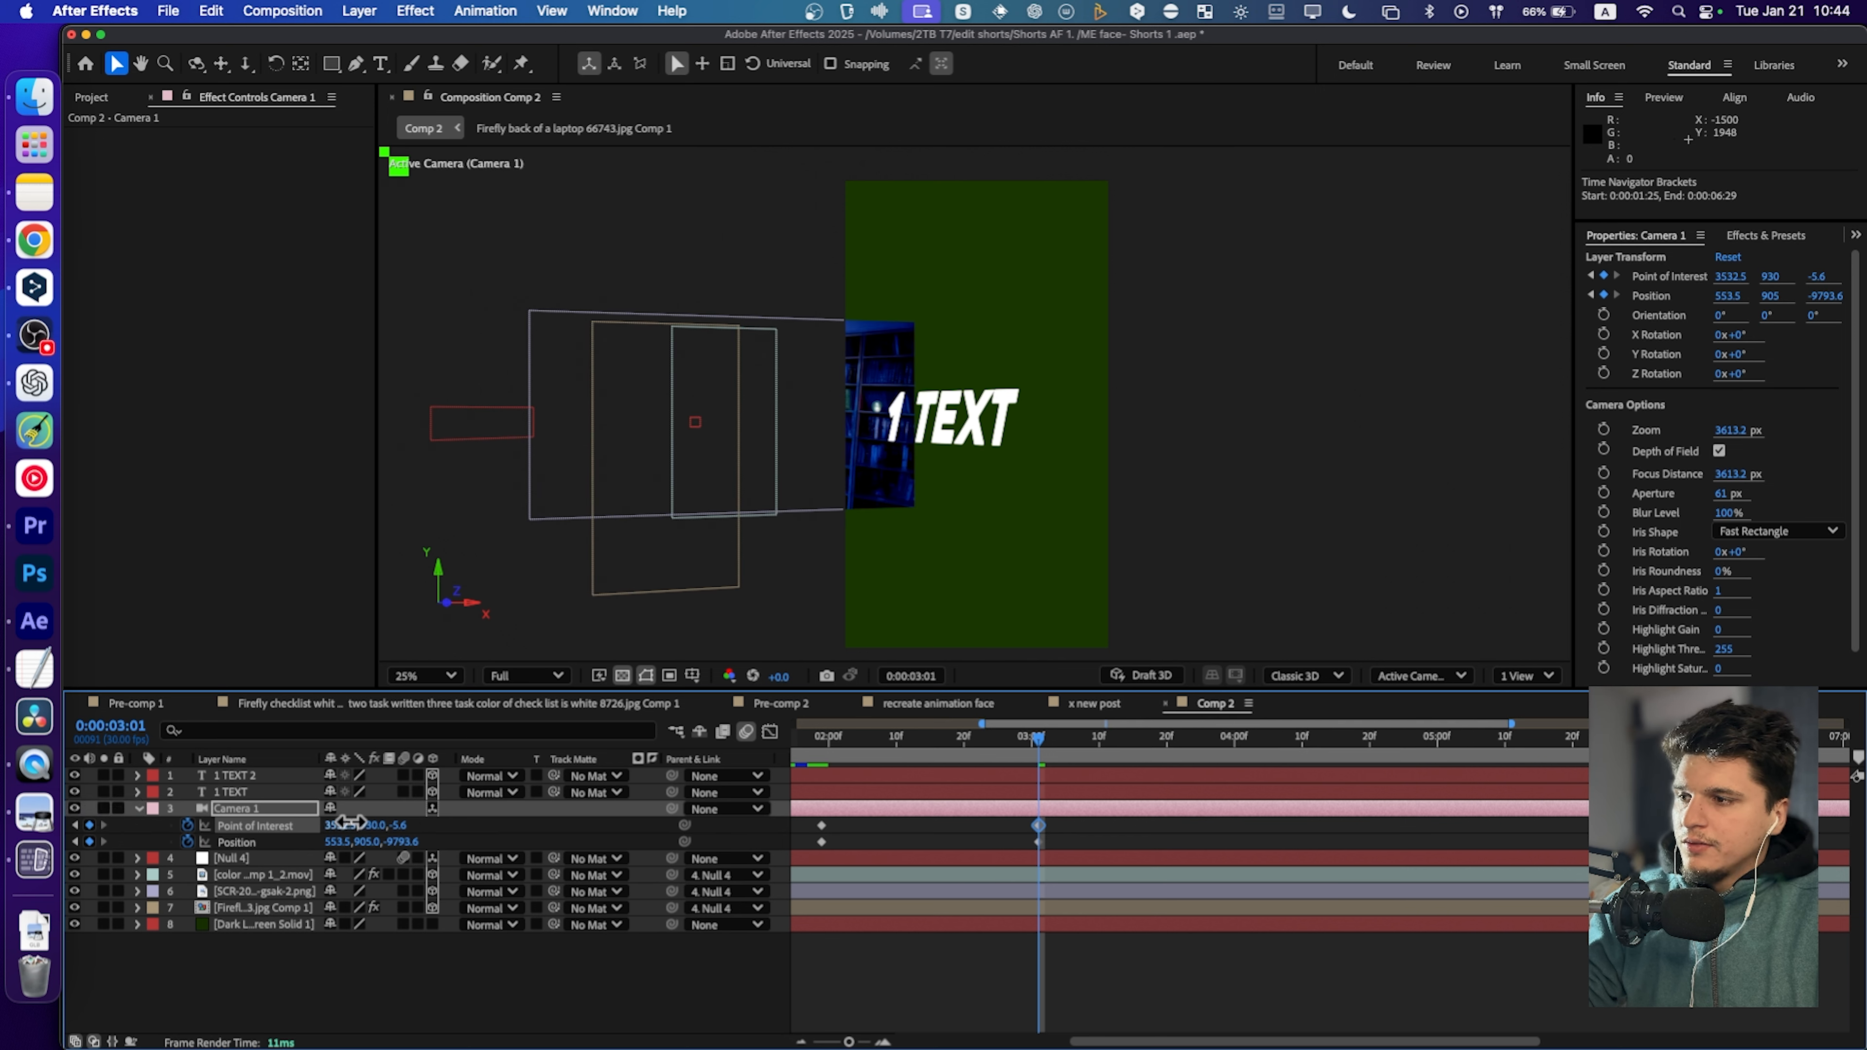
pyautogui.moveTo(347, 825); pyautogui.dragTo(92, 825)
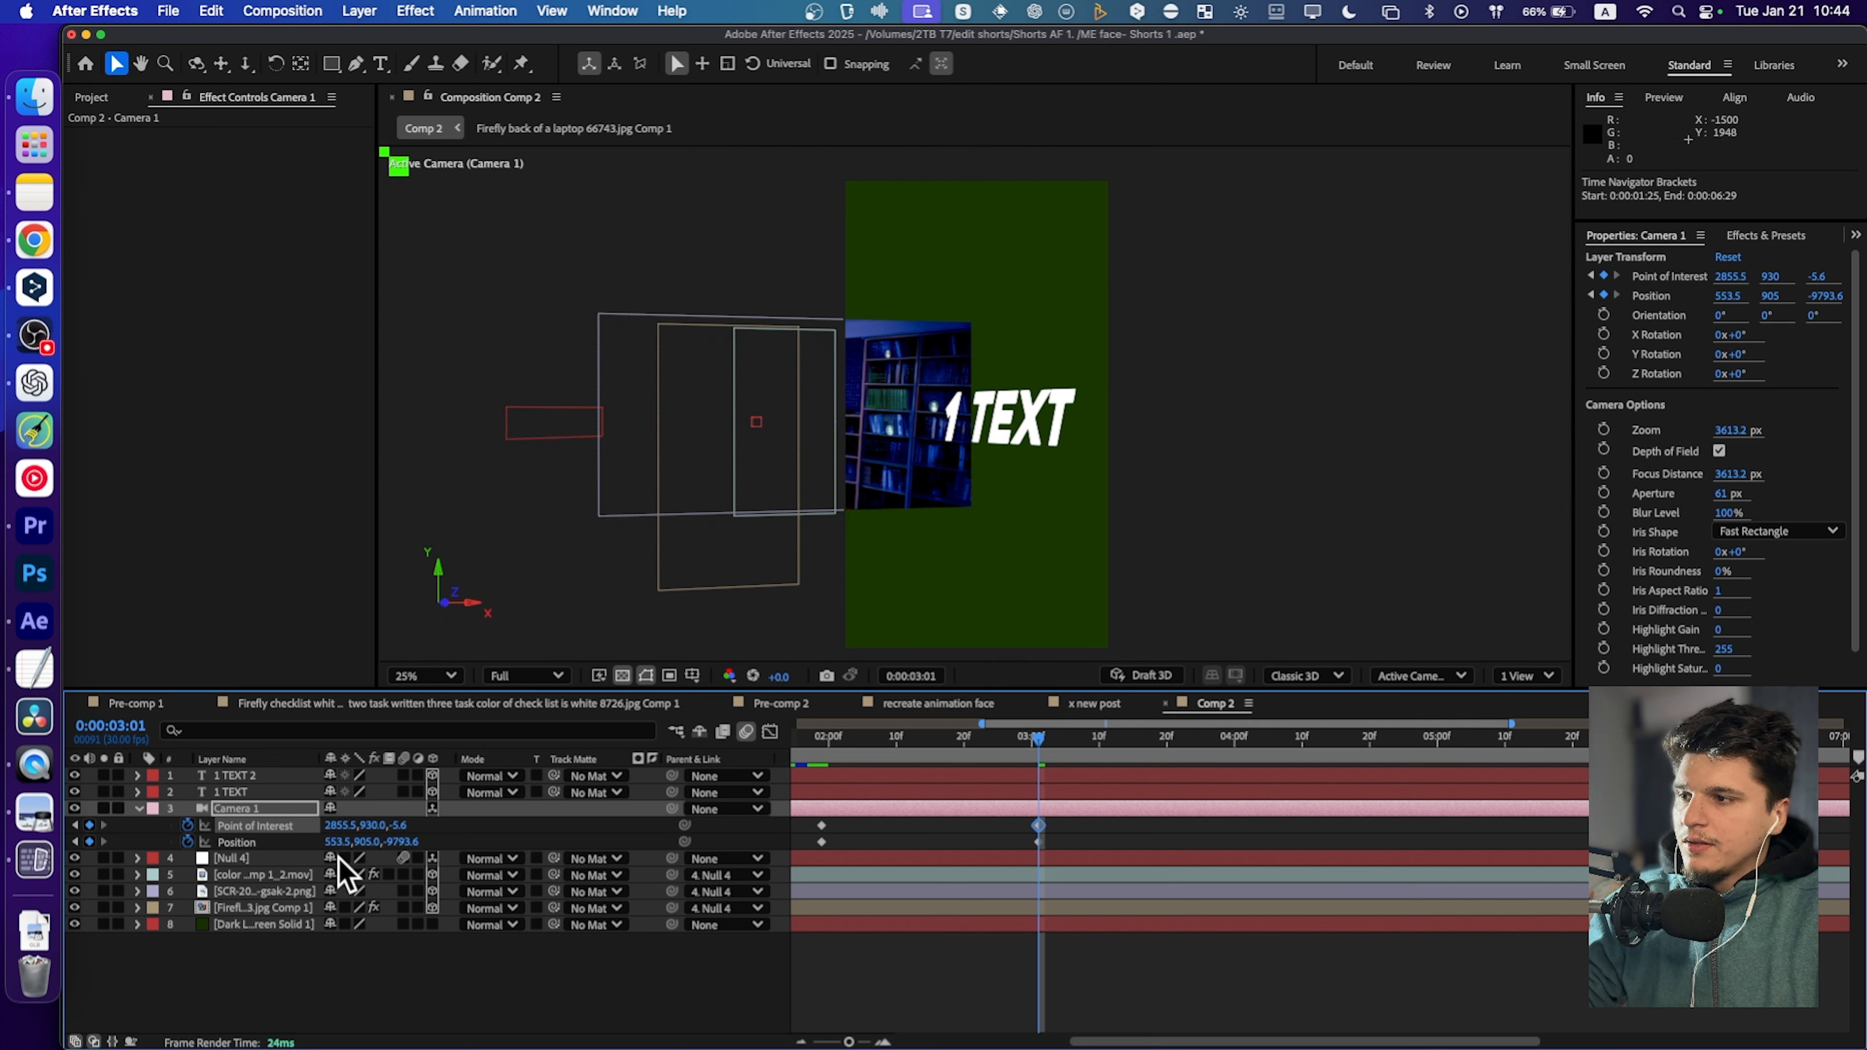
pyautogui.moveTo(344, 834); pyautogui.dragTo(105, 831)
pyautogui.moveTo(346, 831); pyautogui.dragTo(195, 838)
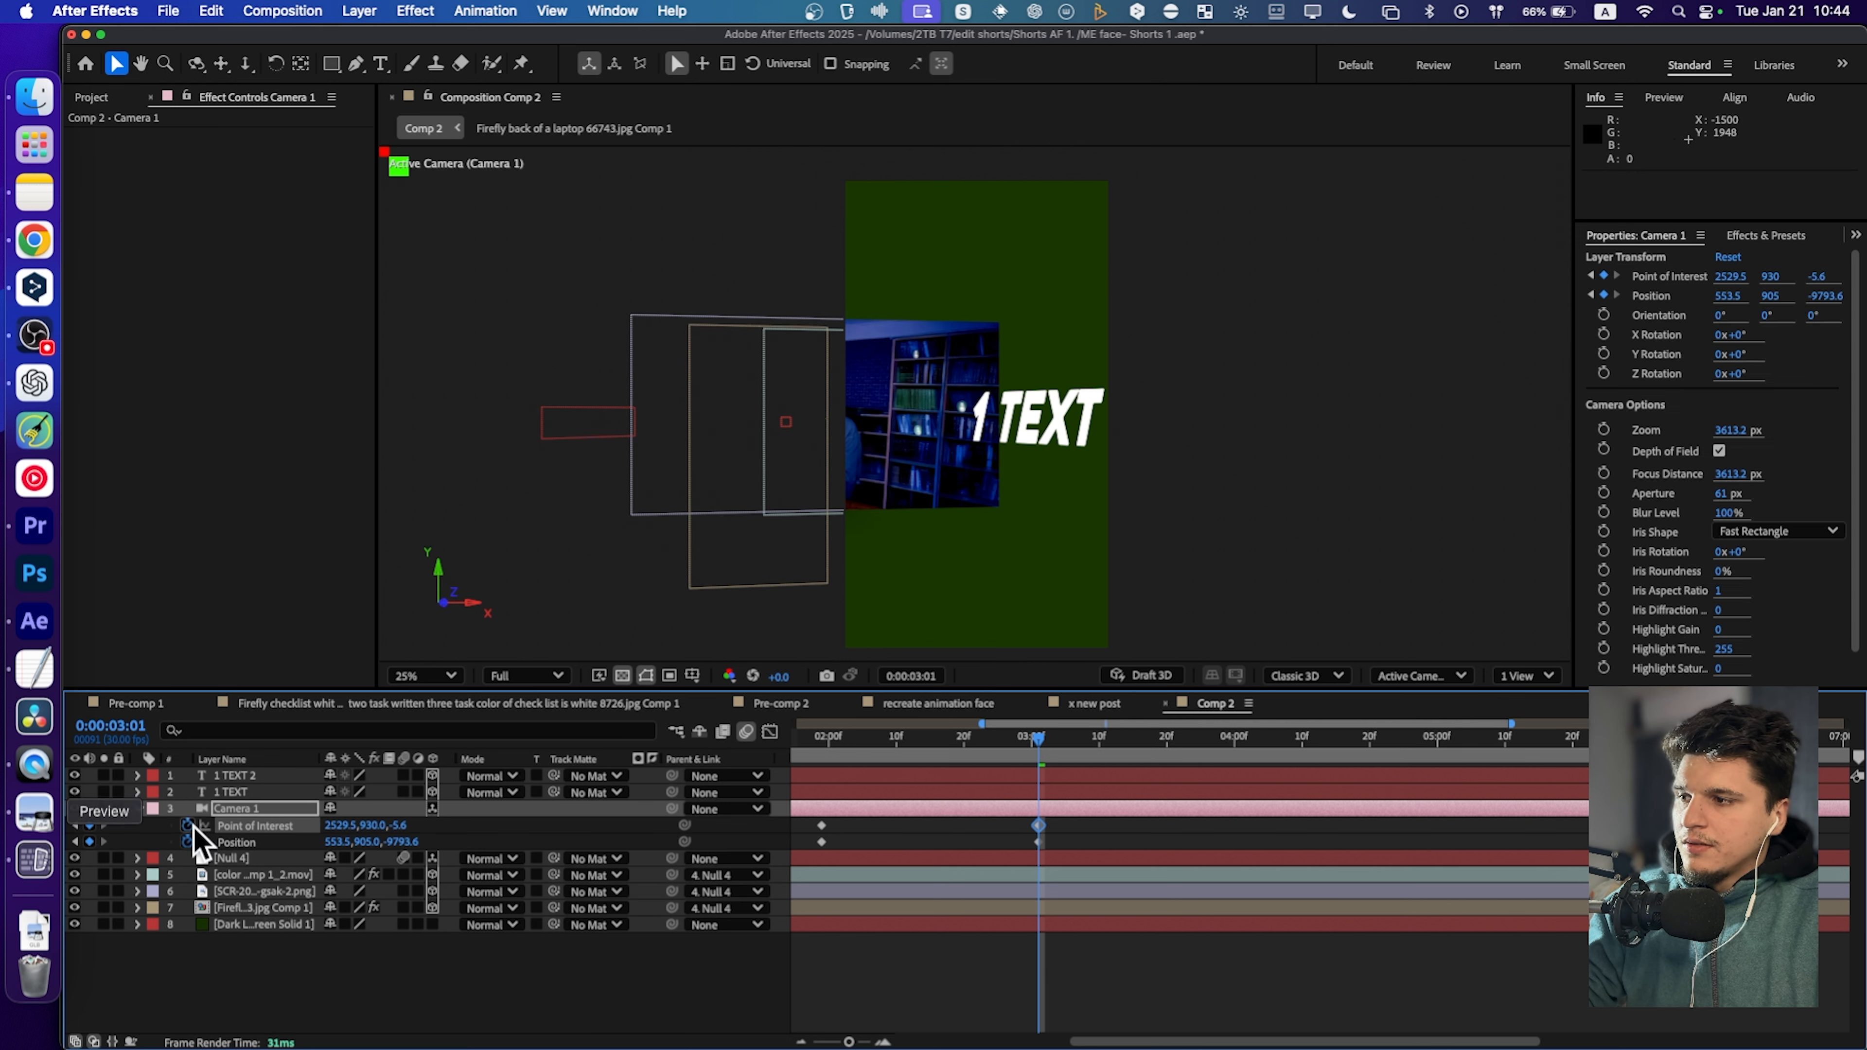
pyautogui.moveTo(330, 825); pyautogui.dragTo(27, 835)
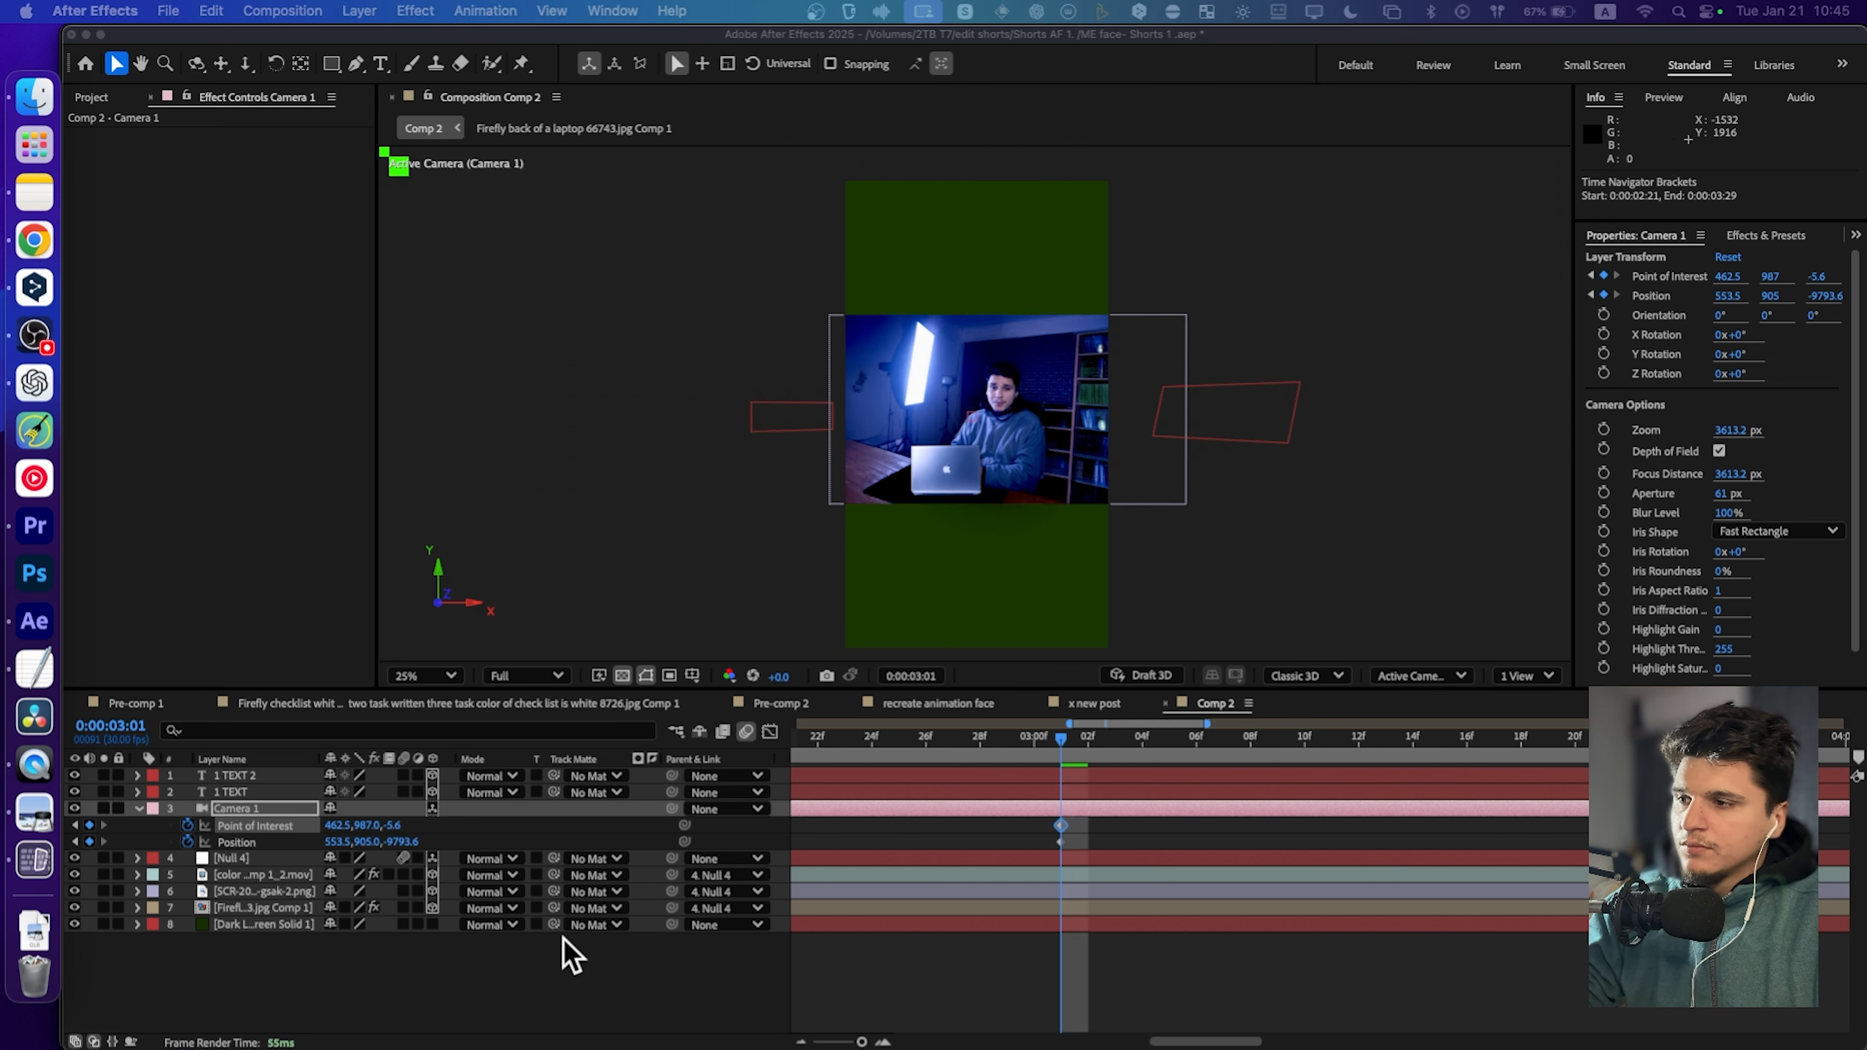
# Reframe the laptop scene higher by setting Camera 1's Point of Interest to about 664.5, 1985, -5.6 and Z Position to about -10457.6.
pyautogui.moveTo(338, 839); pyautogui.dragTo(1573, 771)
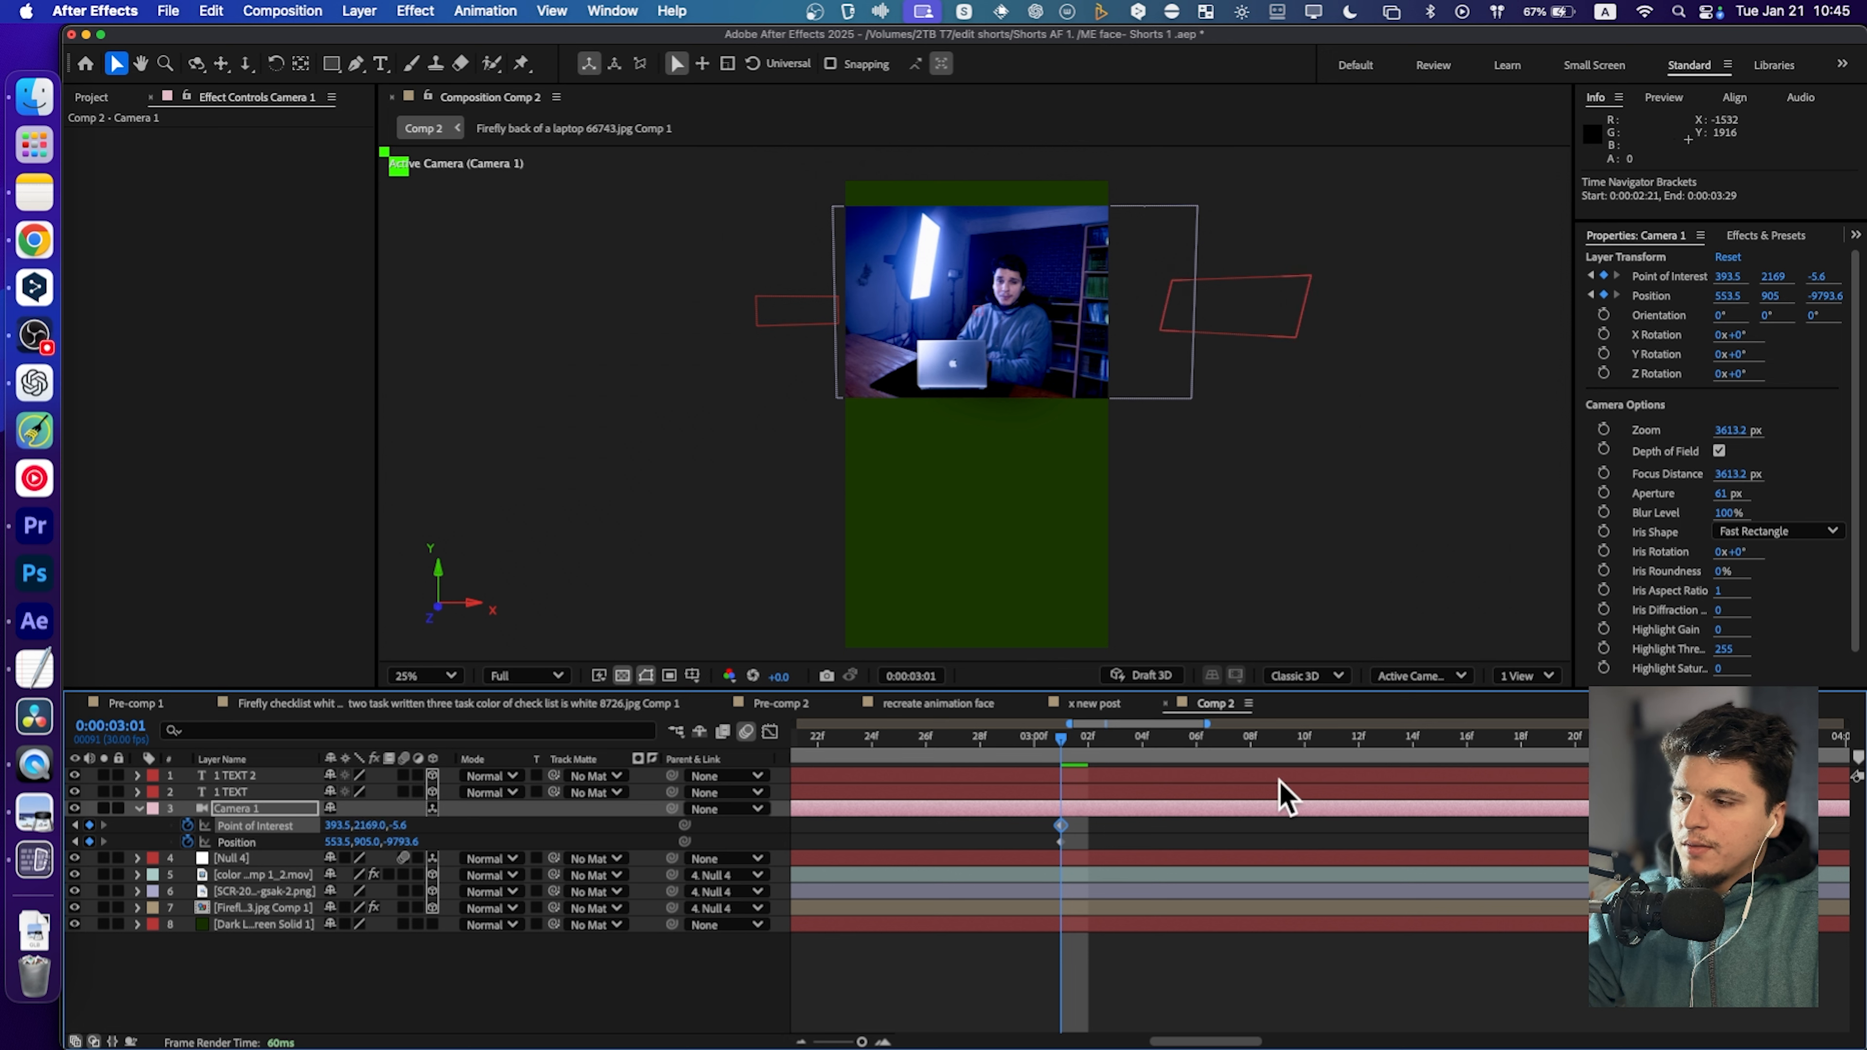
pyautogui.moveTo(365, 824); pyautogui.dragTo(738, 831)
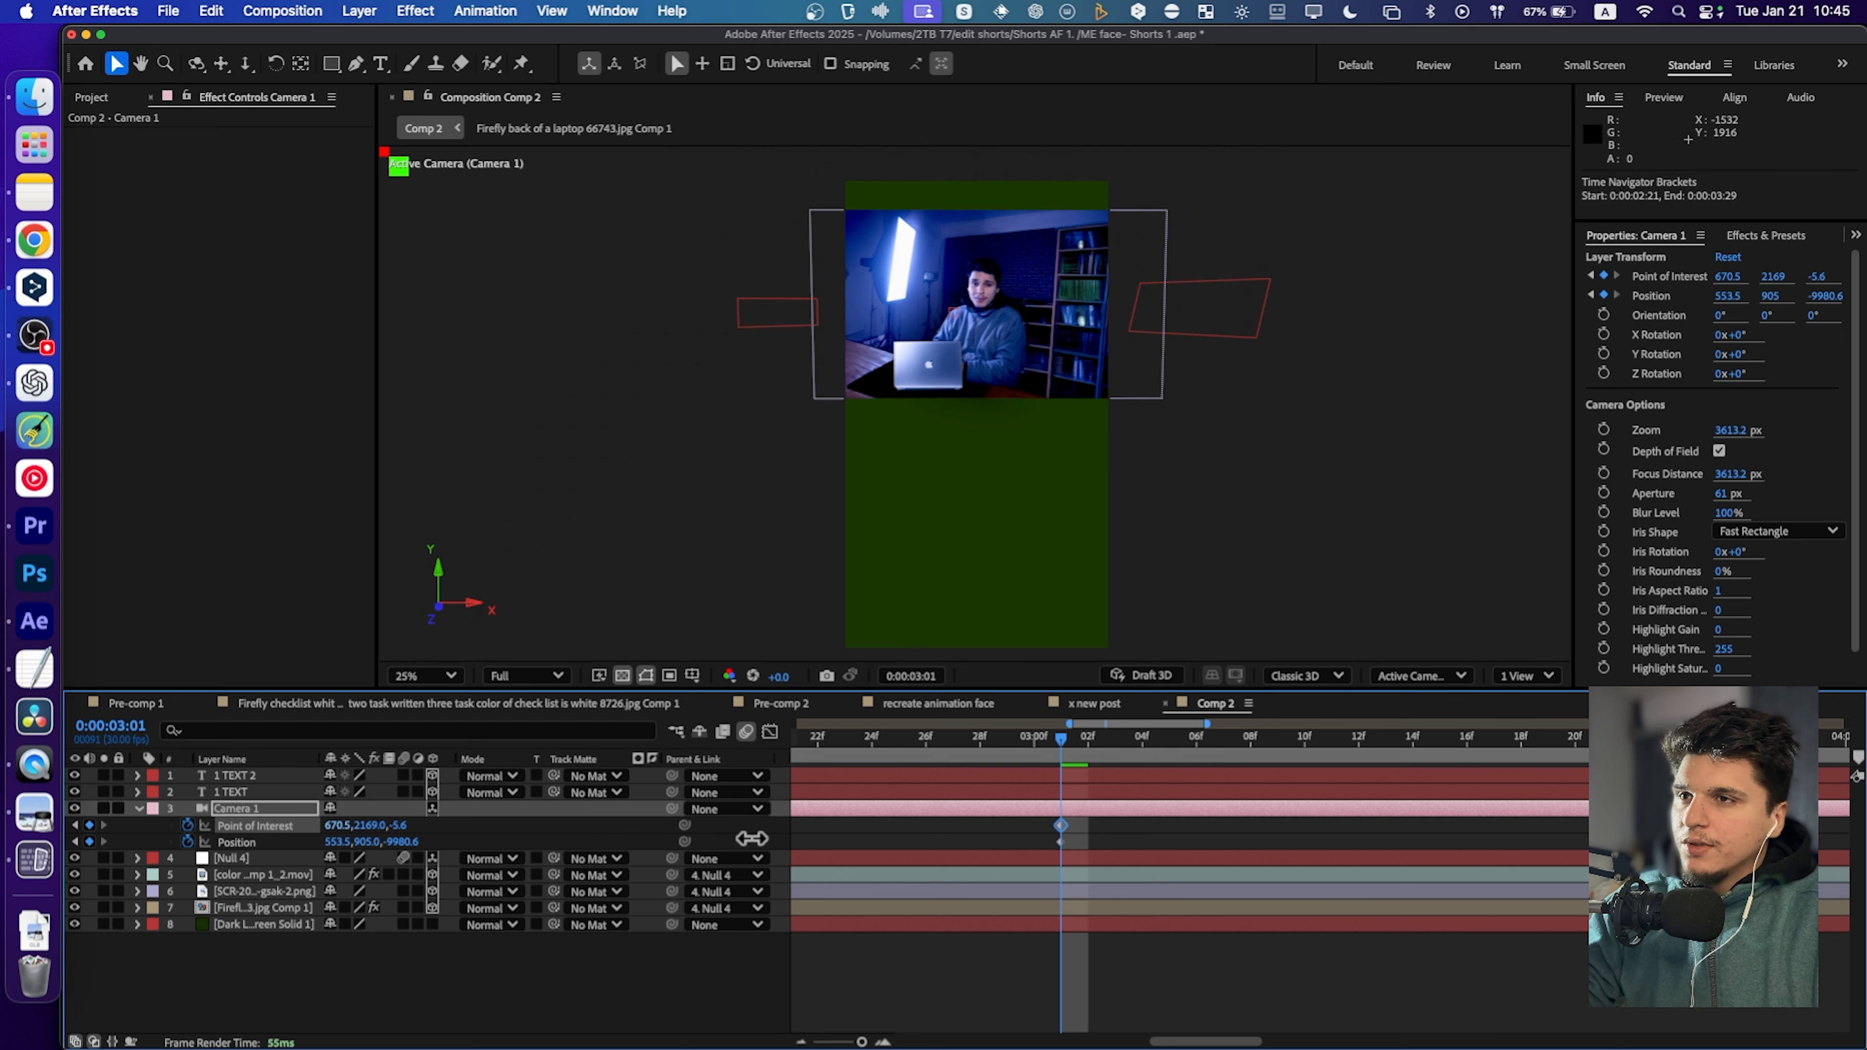
pyautogui.moveTo(367, 825); pyautogui.dragTo(18, 879)
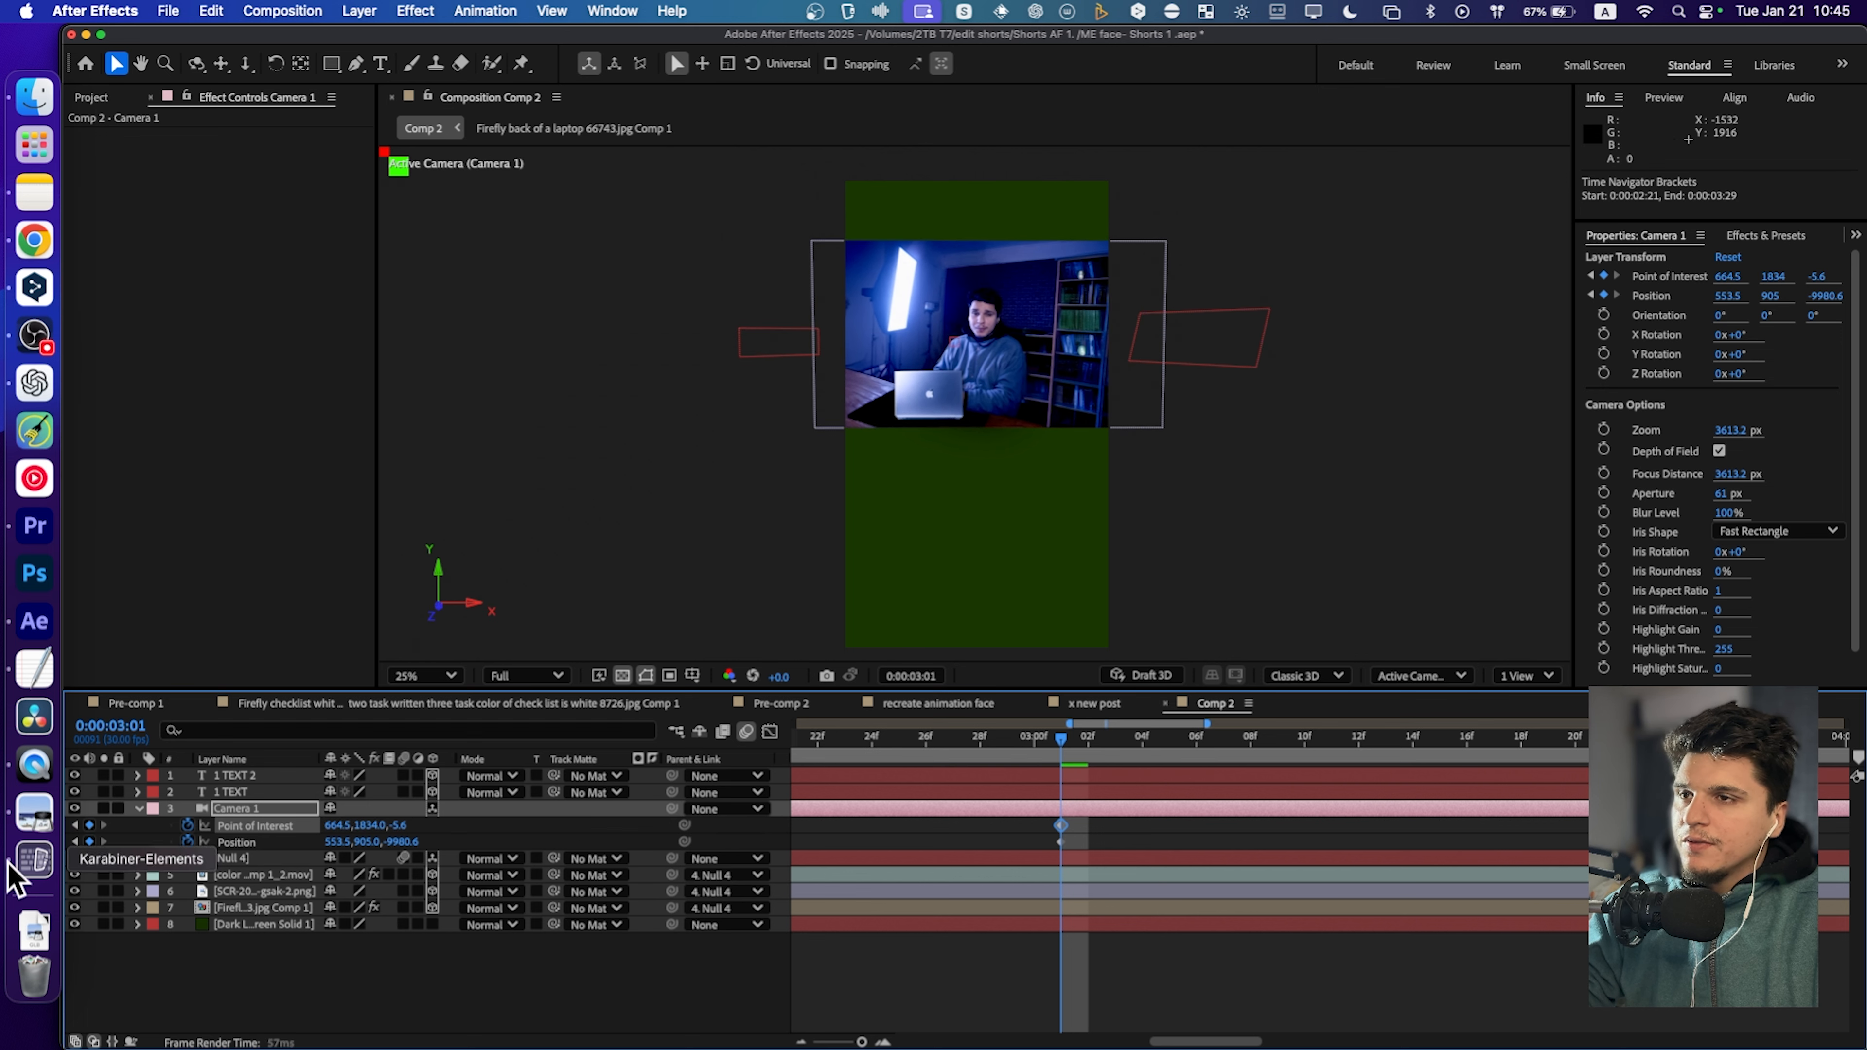
pyautogui.moveTo(384, 822); pyautogui.dragTo(415, 912)
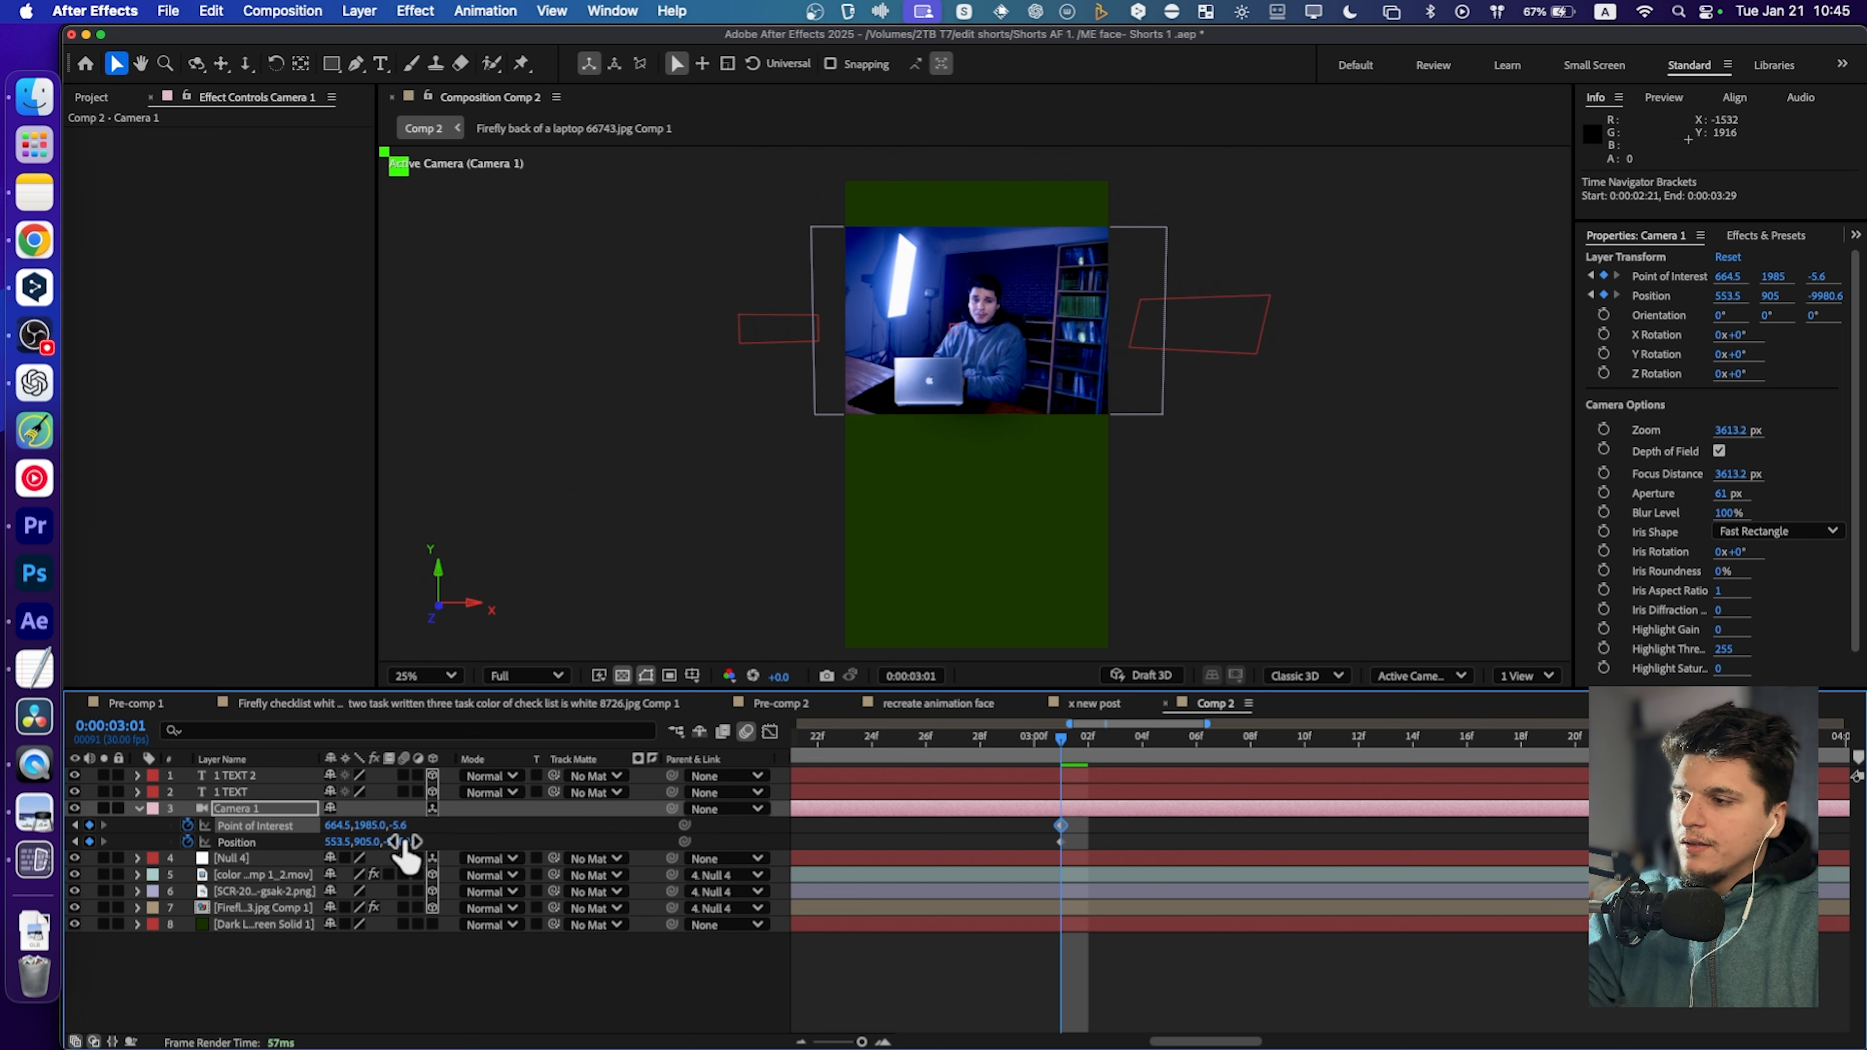
pyautogui.moveTo(404, 841); pyautogui.dragTo(345, 846)
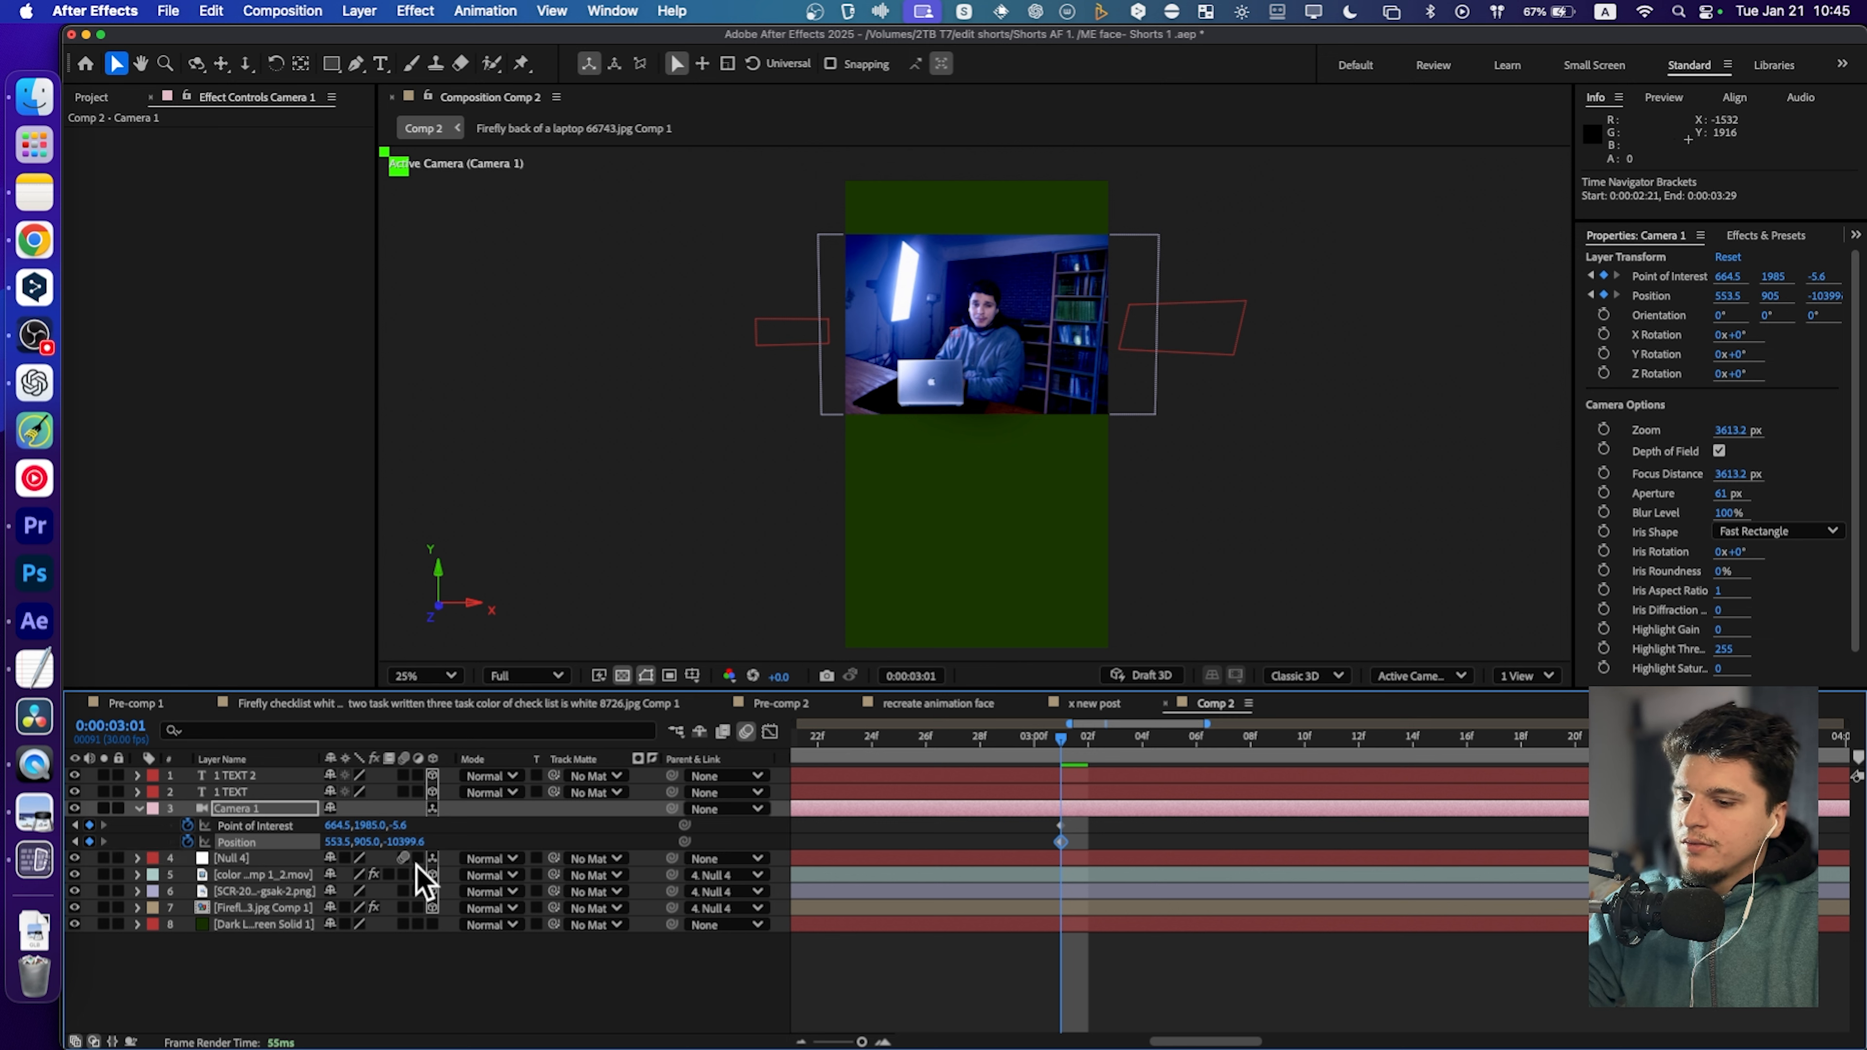
pyautogui.moveTo(407, 841); pyautogui.dragTo(373, 861)
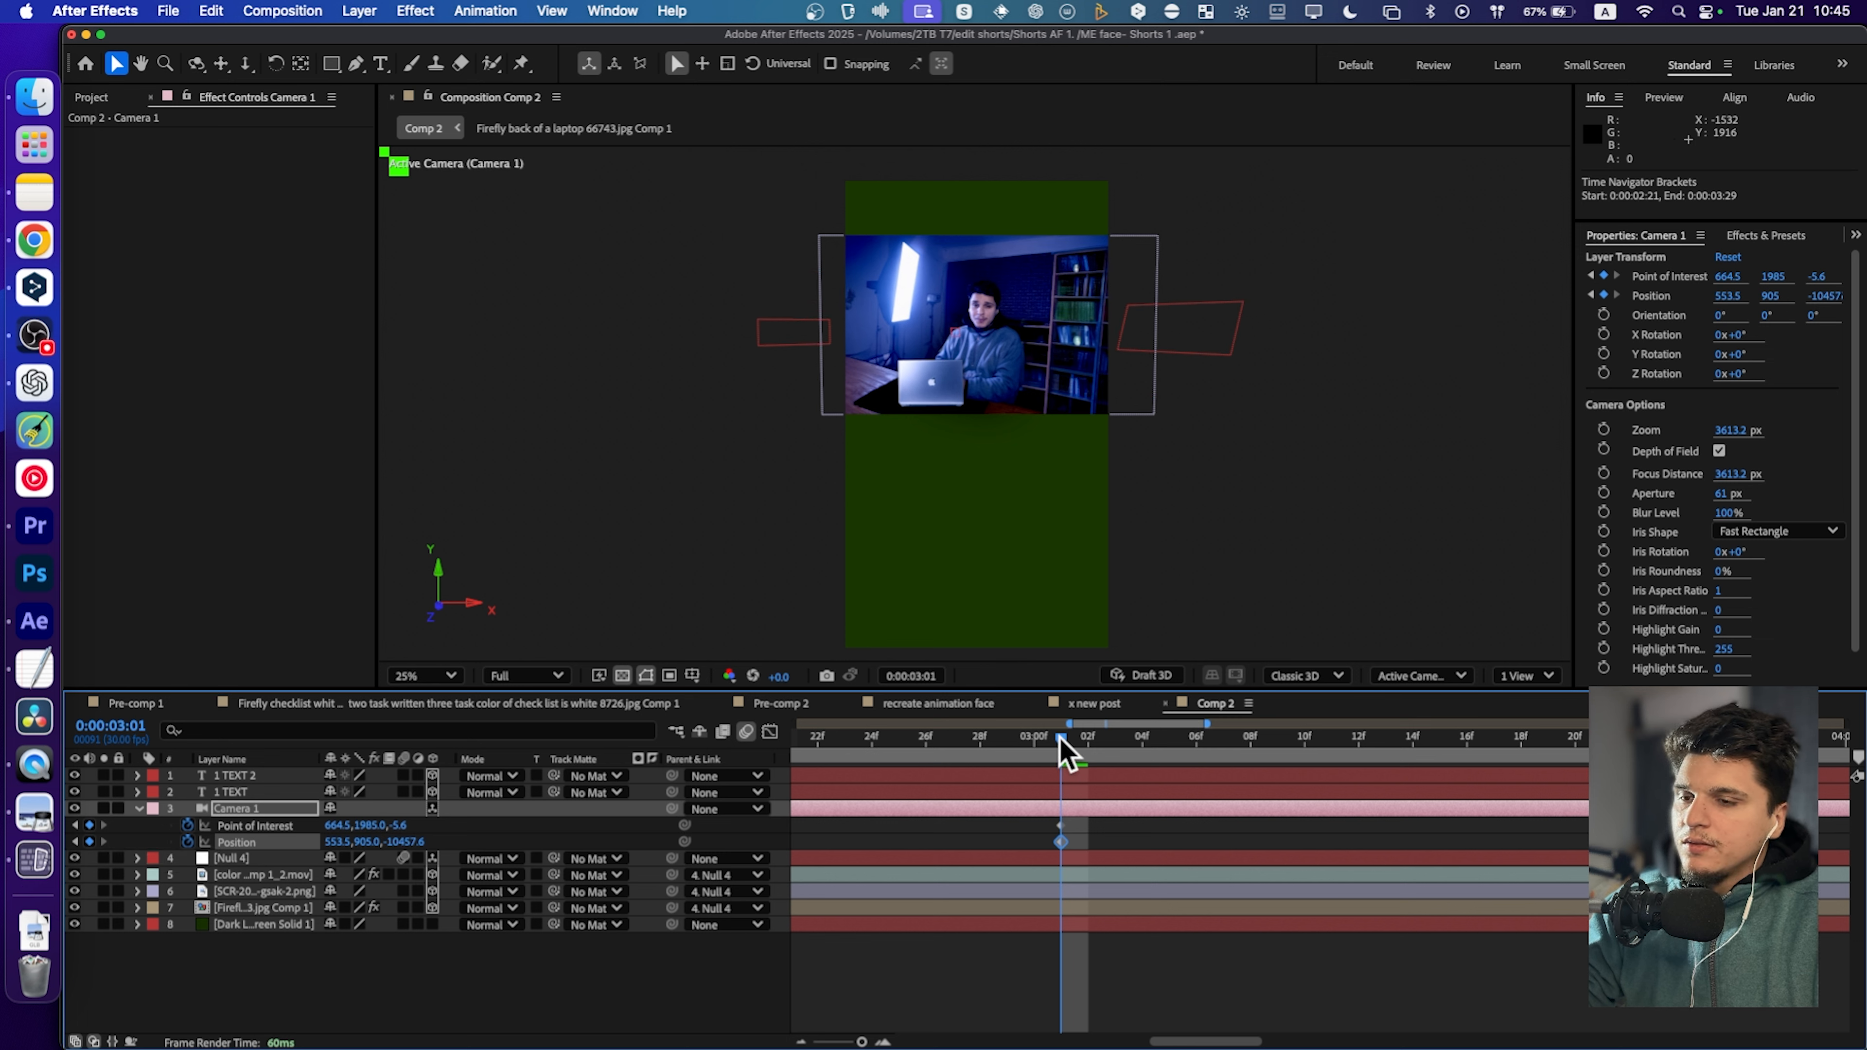
# Move the "1 TEXT 2" layer along its X axis at 0:00:02:11, to a Position of about 2016.5, 933.1, -4890.5.
pyautogui.moveTo(1060, 738)
pyautogui.mouseDown()
pyautogui.moveTo(825, 740)
pyautogui.moveTo(1089, 742)
pyautogui.mouseUp()
pyautogui.moveTo(1163, 747); pyautogui.dragTo(1663, 746)
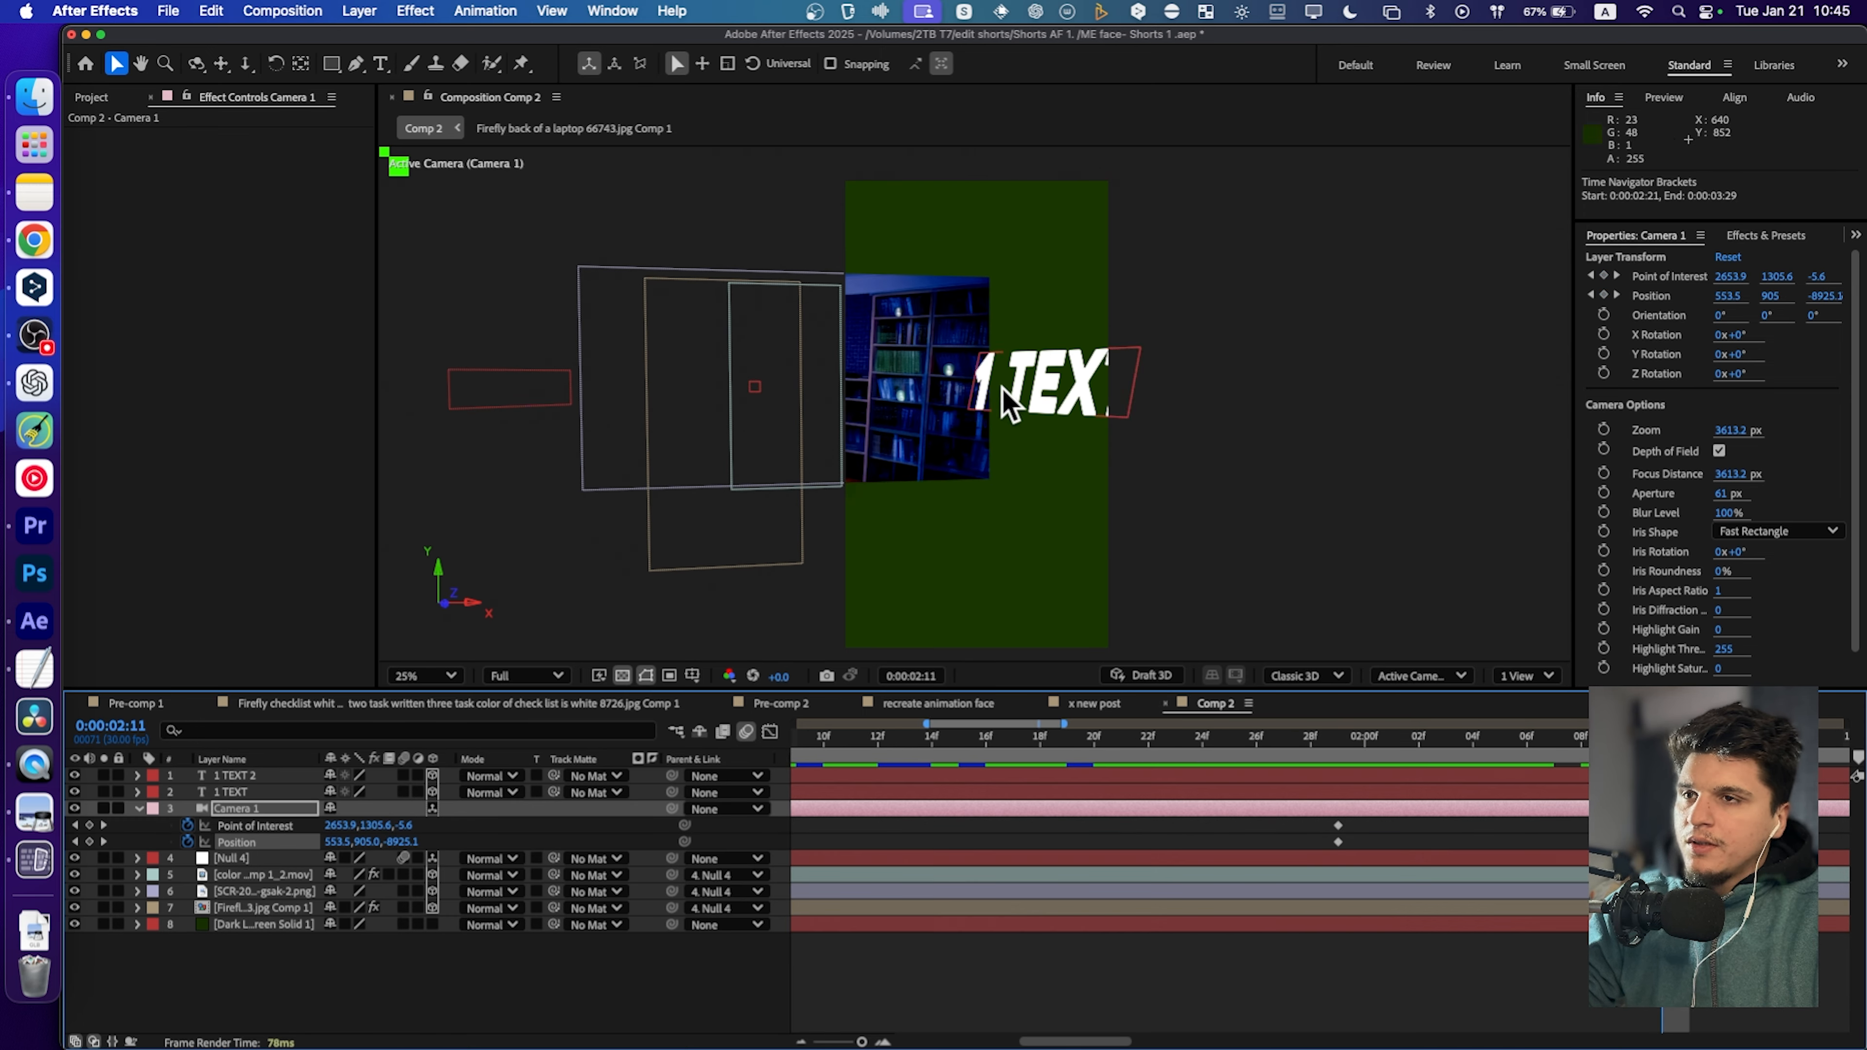
pyautogui.click(1032, 381)
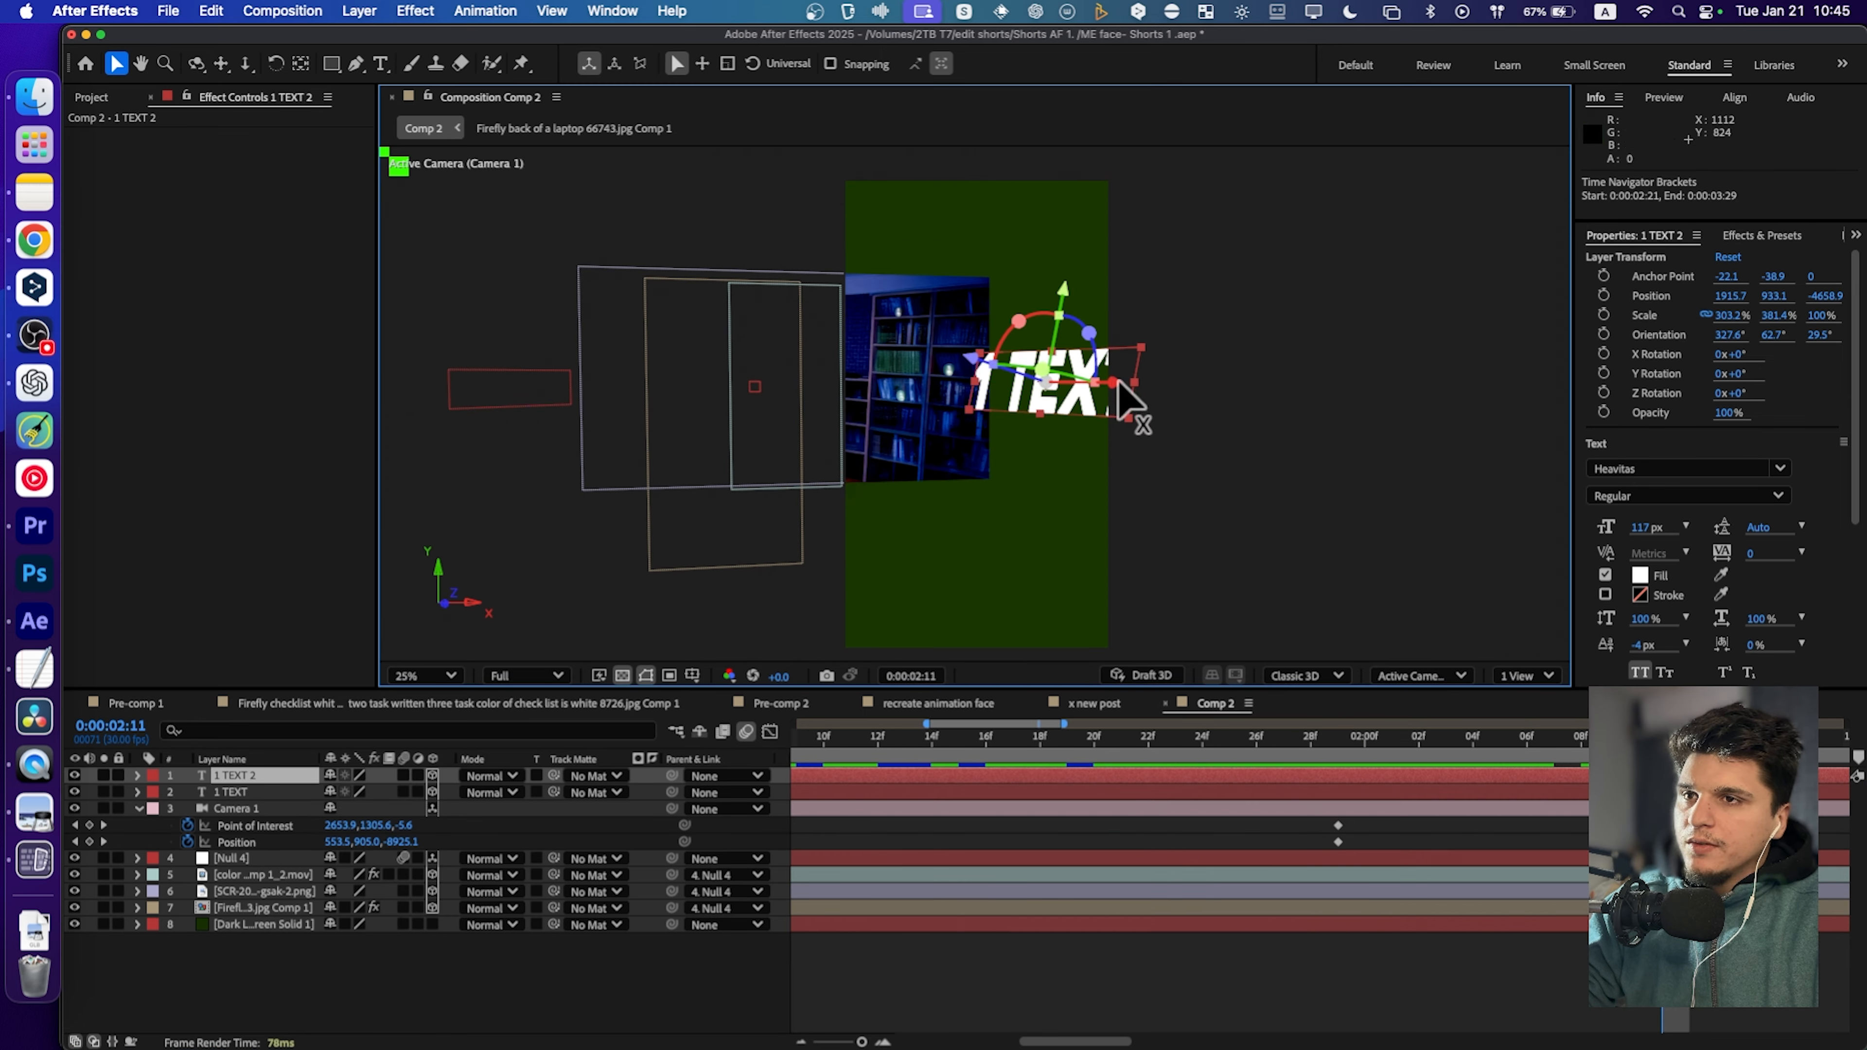
pyautogui.moveTo(1124, 401); pyautogui.dragTo(1172, 413)
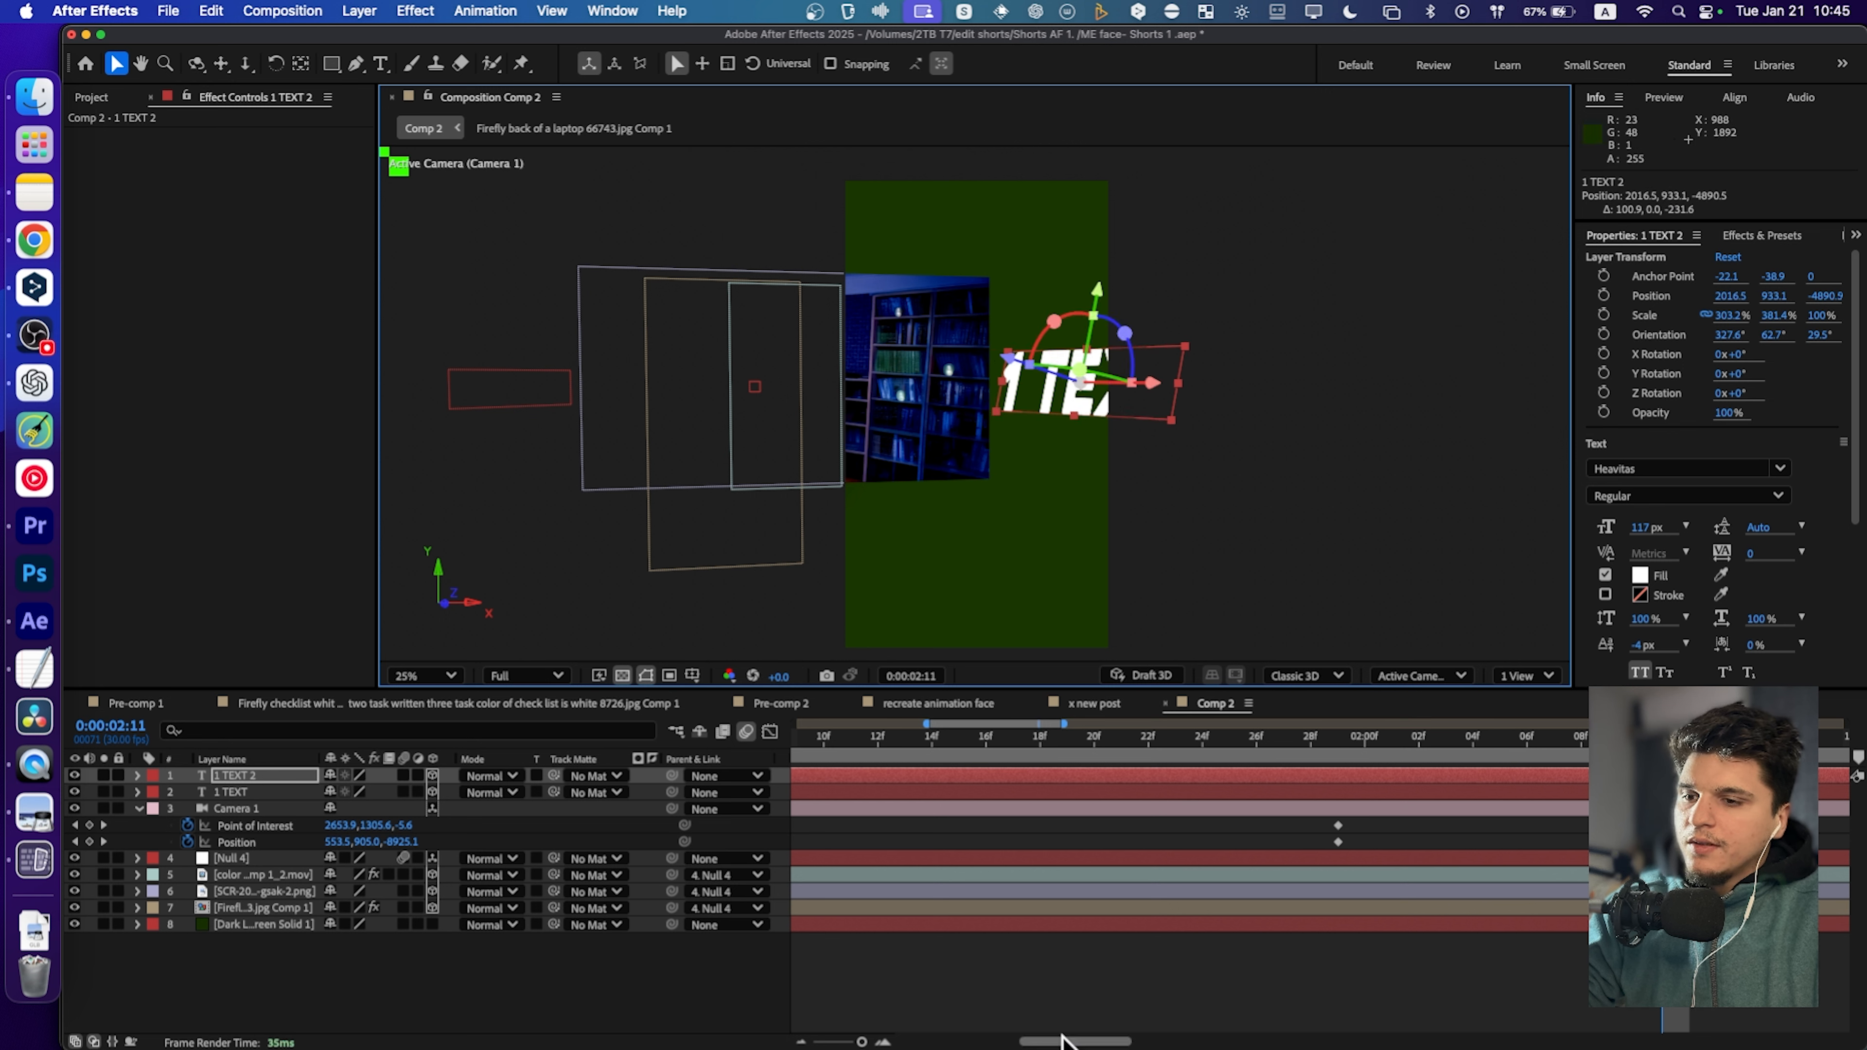
# Return to the camera keyframes at 0:00:03:01 and pull Camera 1 back to a Z Position of about -10602.6.
pyautogui.moveTo(1063, 1040); pyautogui.dragTo(1176, 1037)
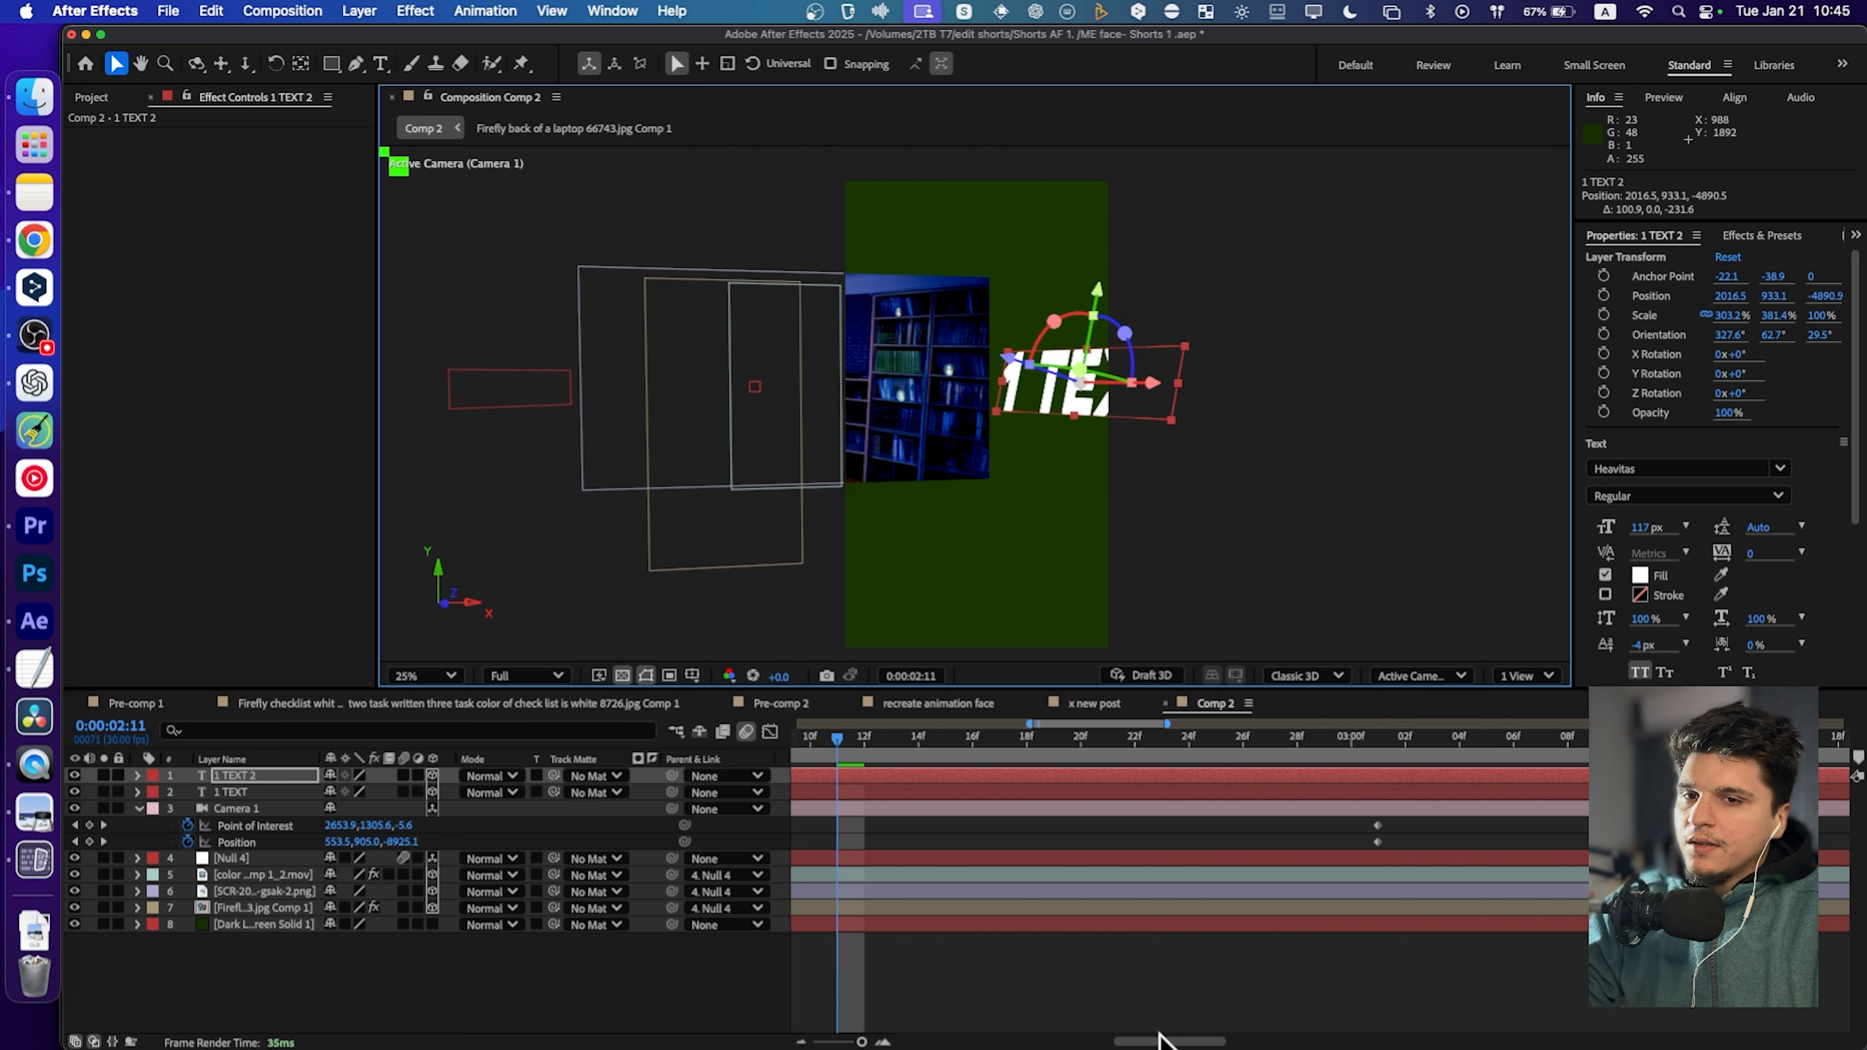
pyautogui.click(1275, 736)
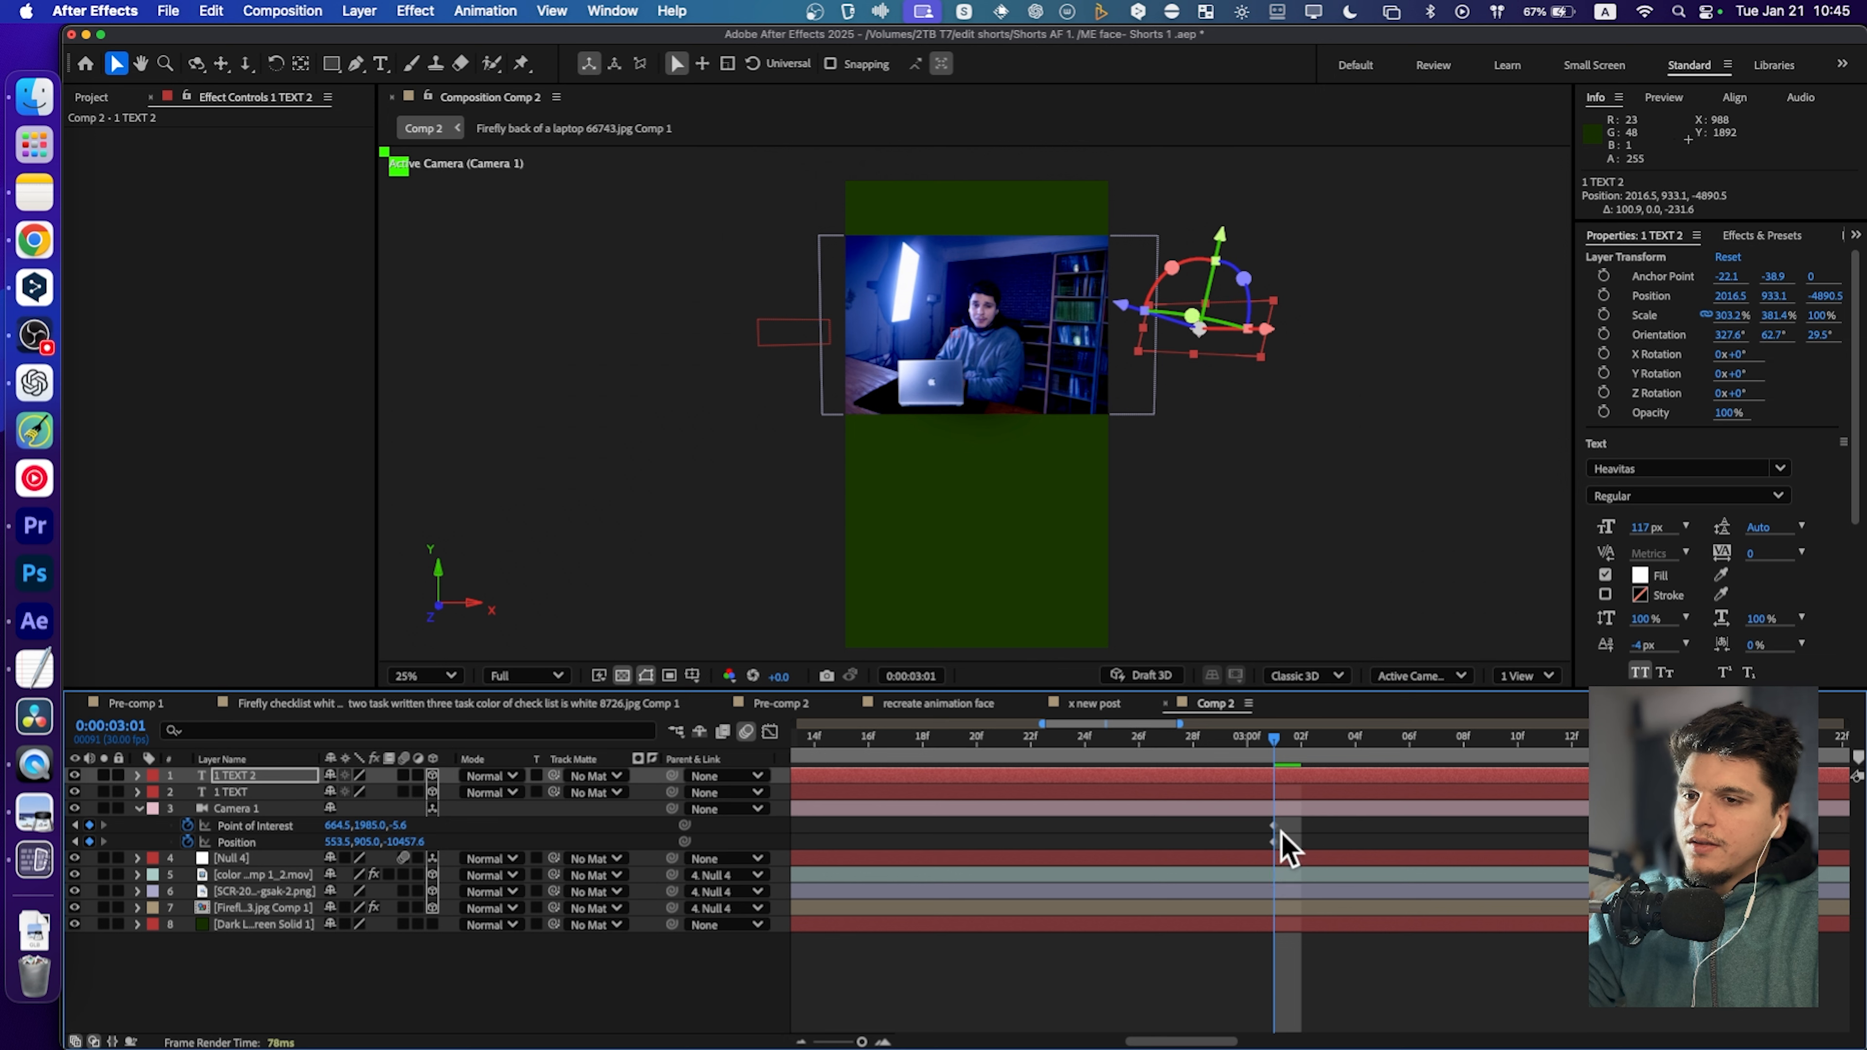
pyautogui.moveTo(1287, 818); pyautogui.dragTo(1270, 851)
pyautogui.moveTo(1143, 1042); pyautogui.dragTo(1157, 1038)
pyautogui.moveTo(1145, 740)
pyautogui.mouseDown()
pyautogui.moveTo(1102, 740)
pyautogui.moveTo(1149, 740)
pyautogui.mouseUp()
pyautogui.moveTo(408, 837); pyautogui.dragTo(272, 853)
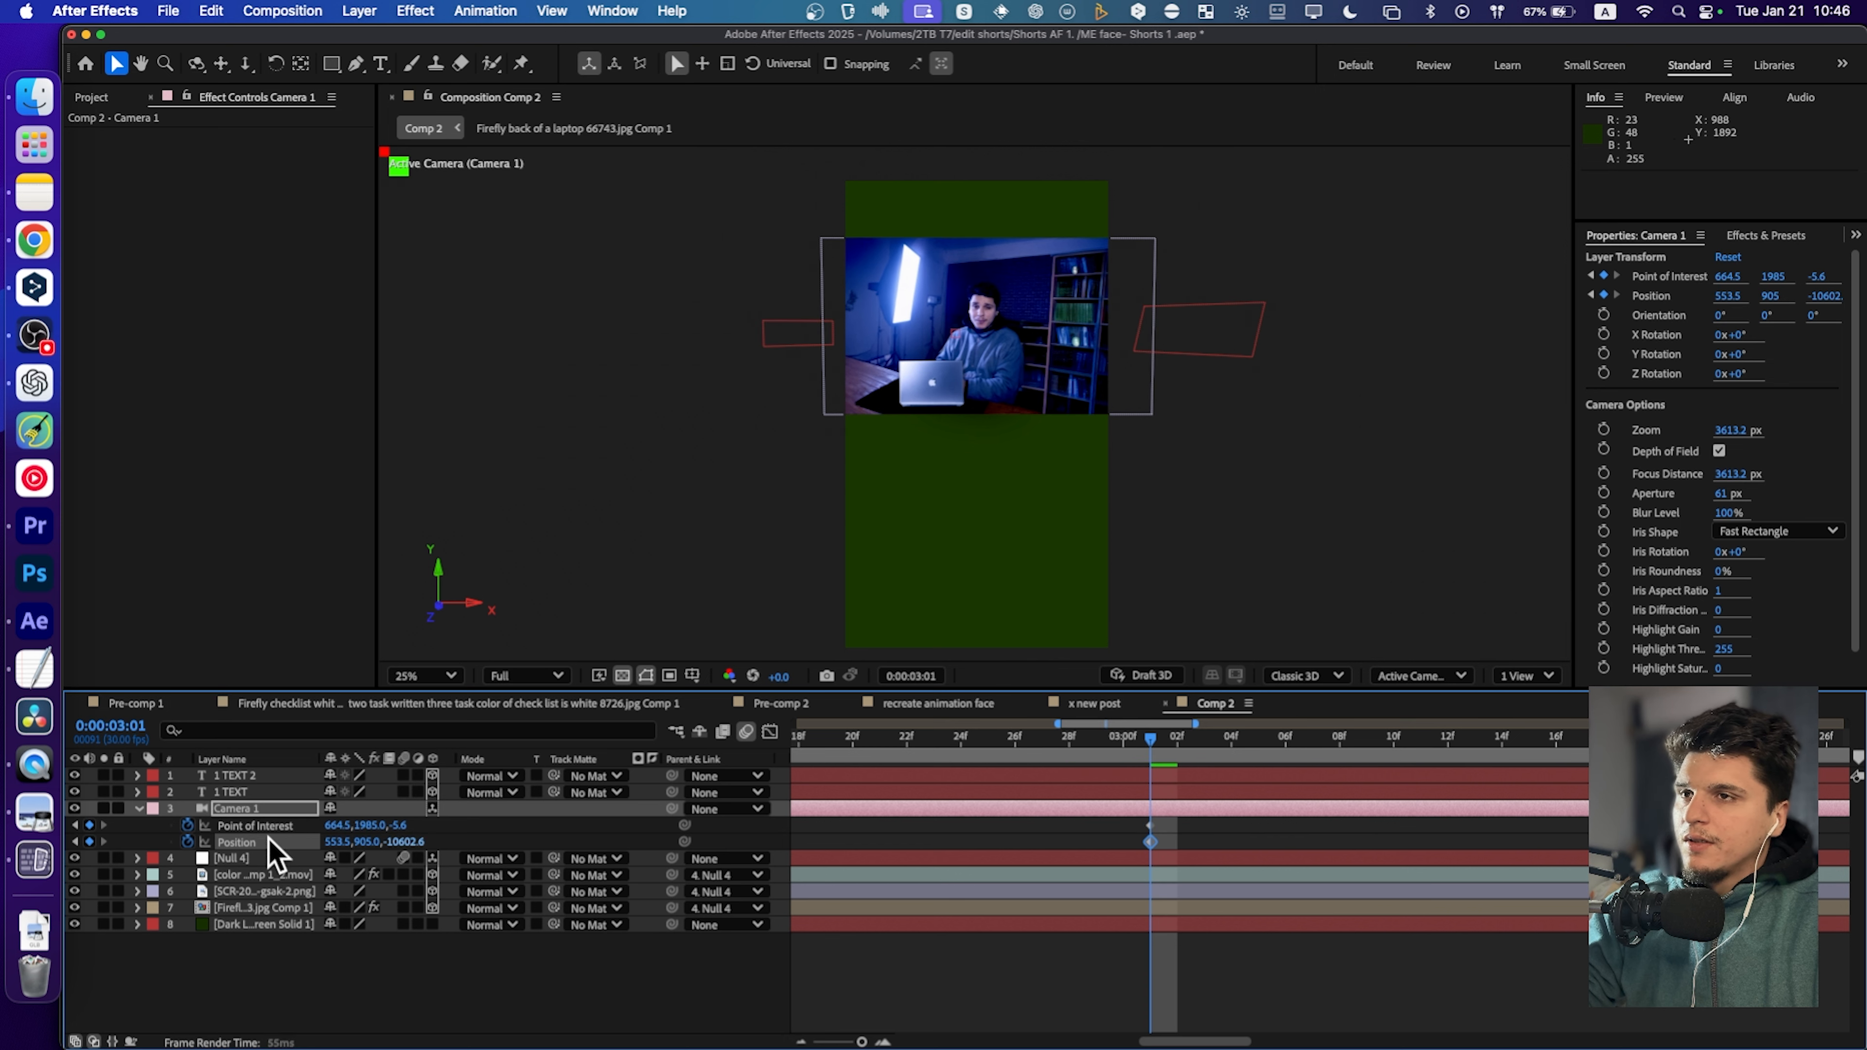
# Duplicate the "1 TEXT 2" layer and center the copy in the camera view at 0:00:03:01.
pyautogui.click(250, 776)
pyautogui.press('super+d')
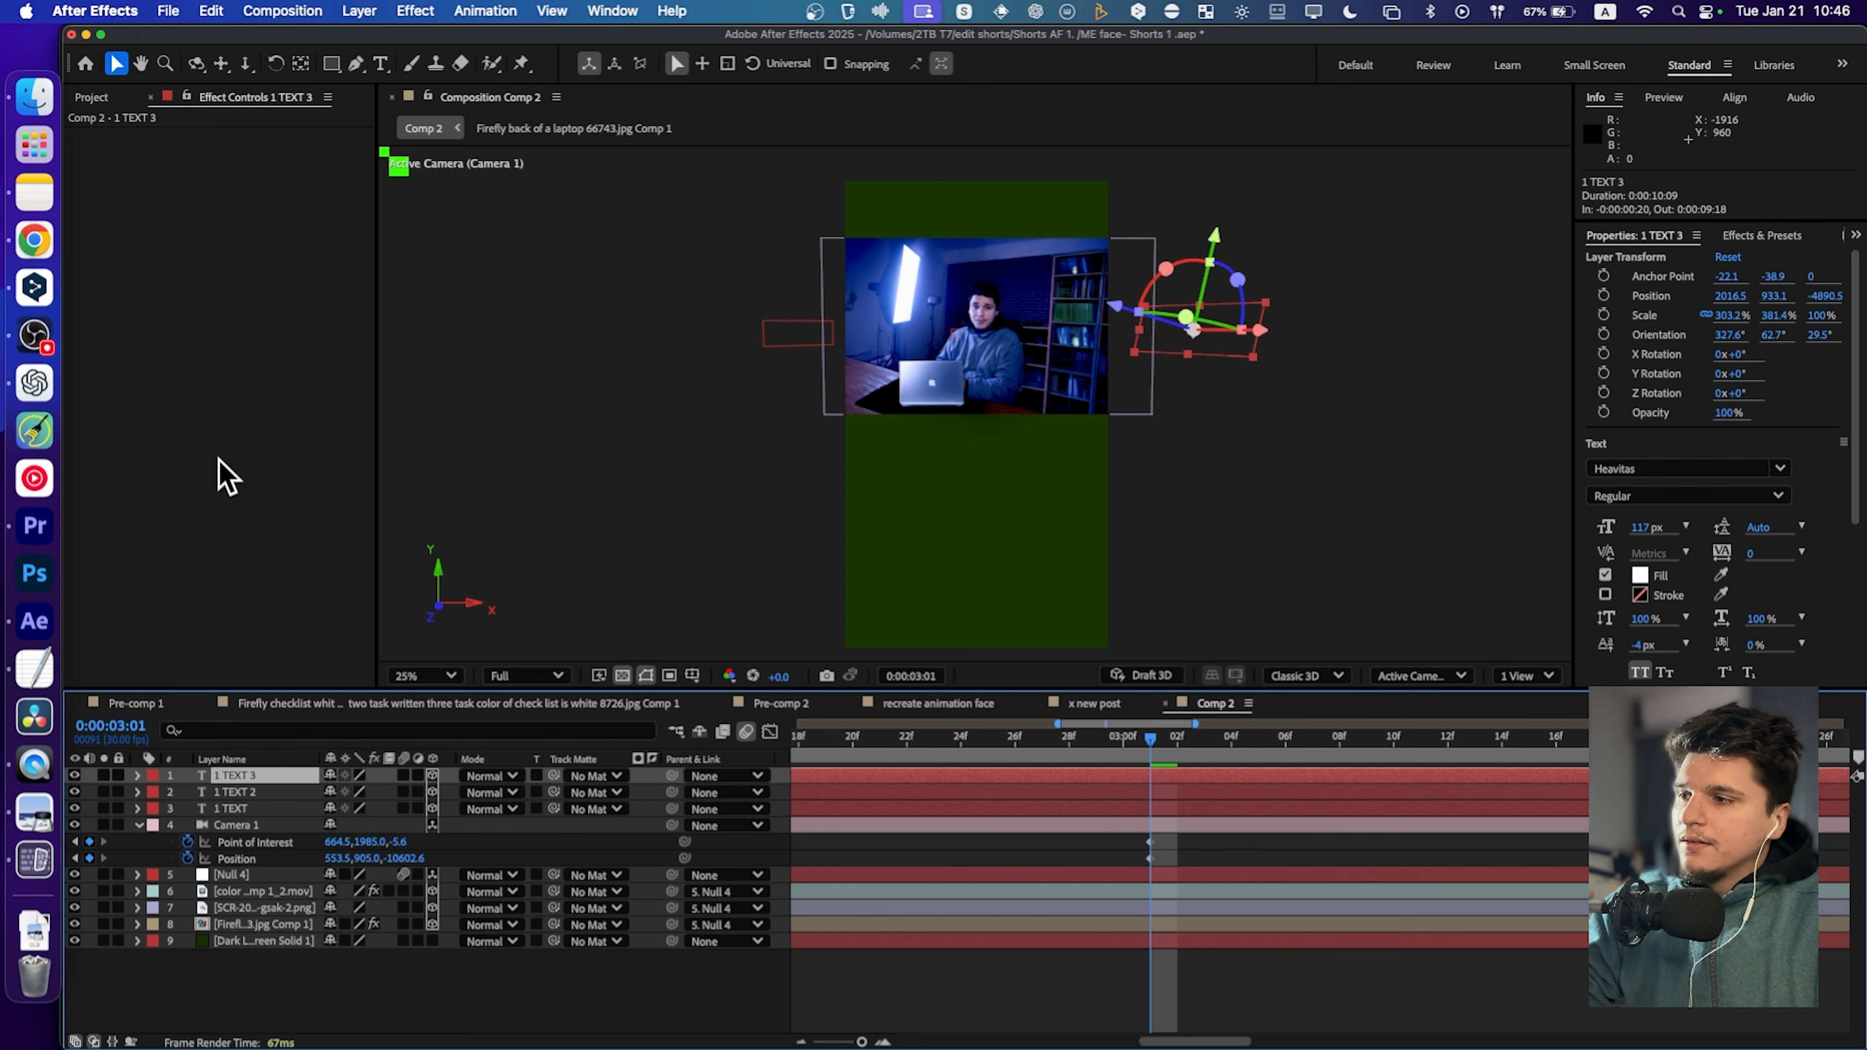
pyautogui.click(360, 13)
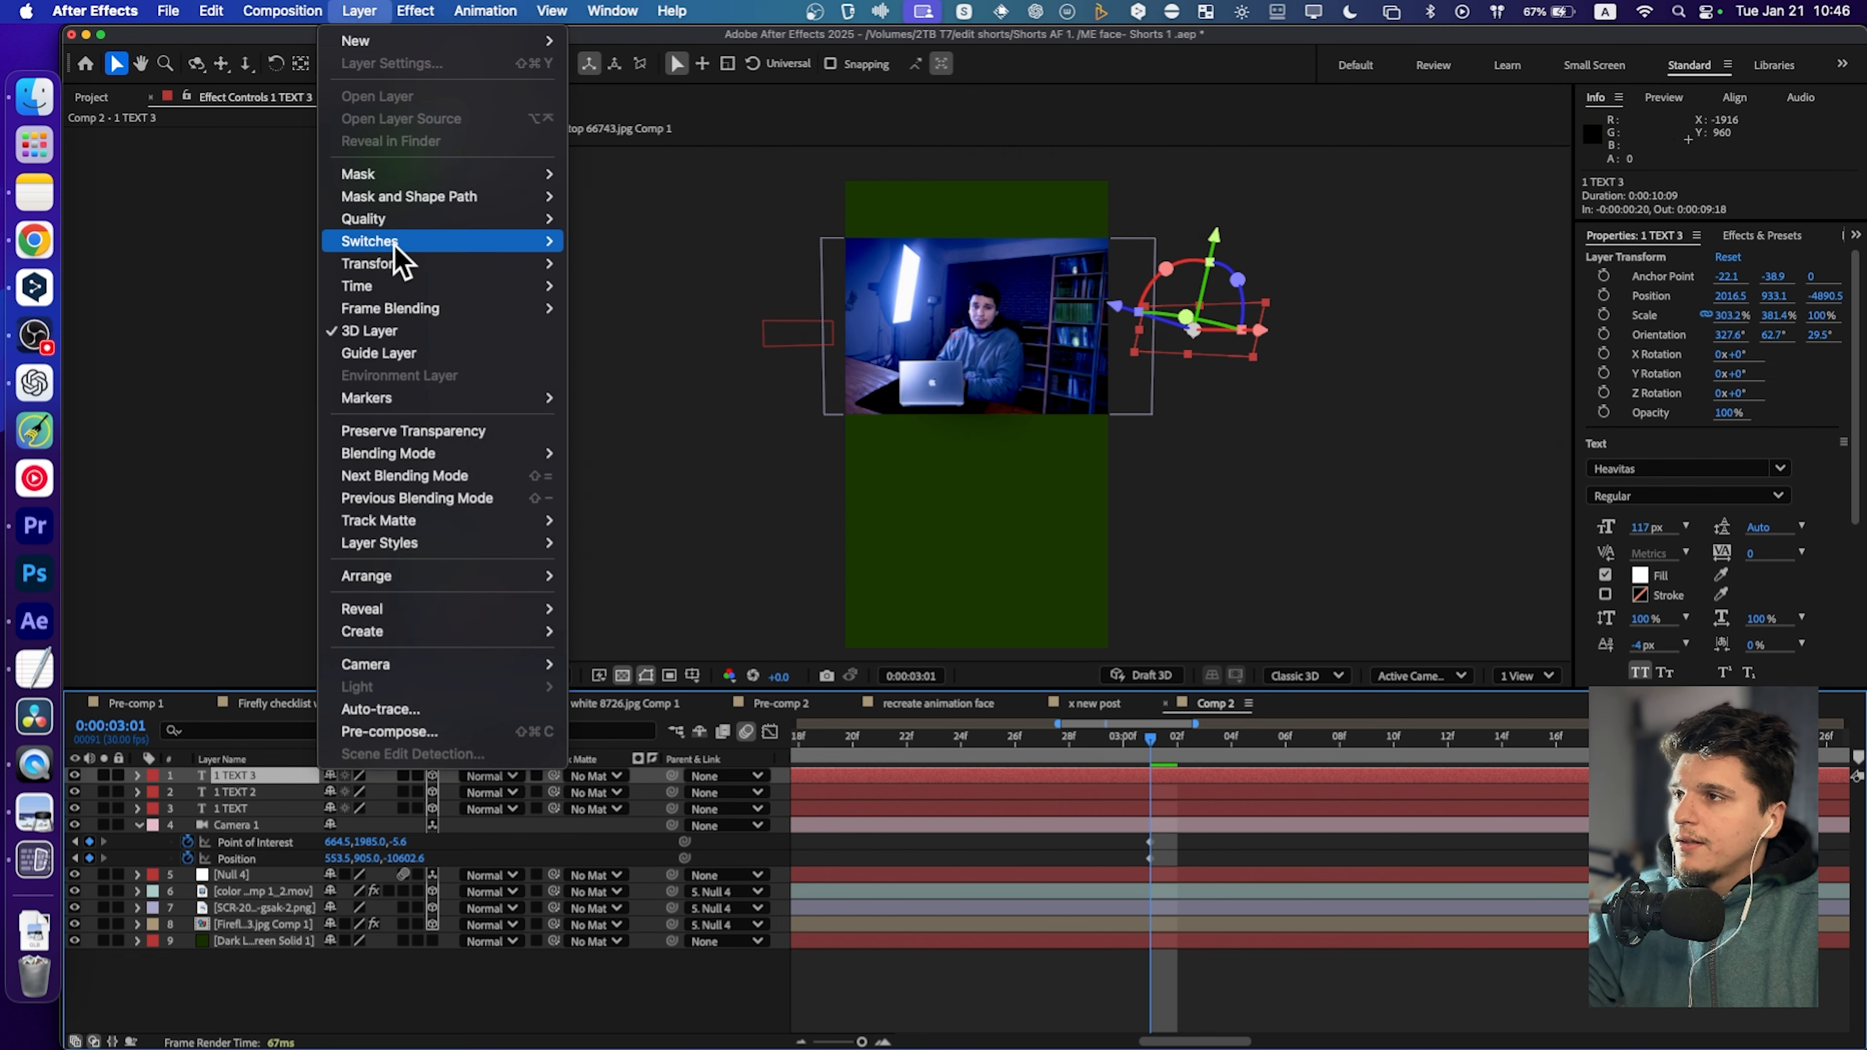
pyautogui.moveTo(408, 269)
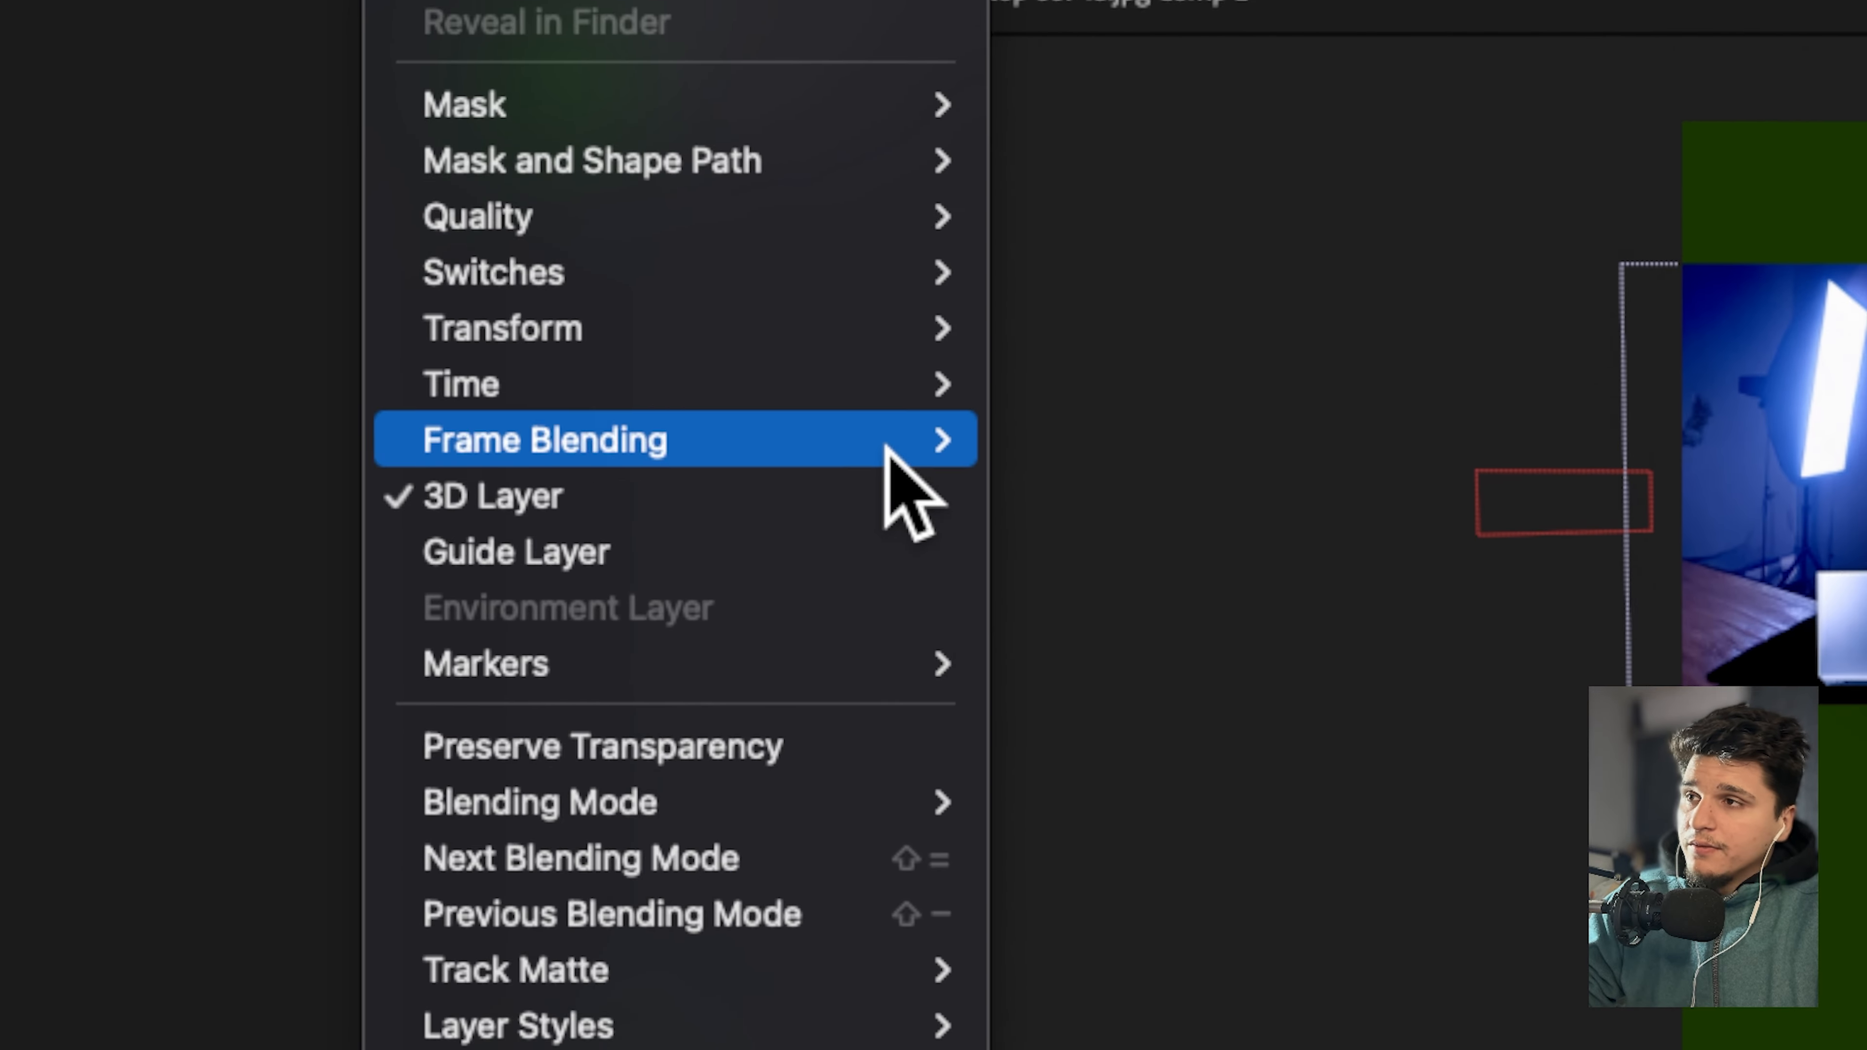
pyautogui.moveTo(905, 449)
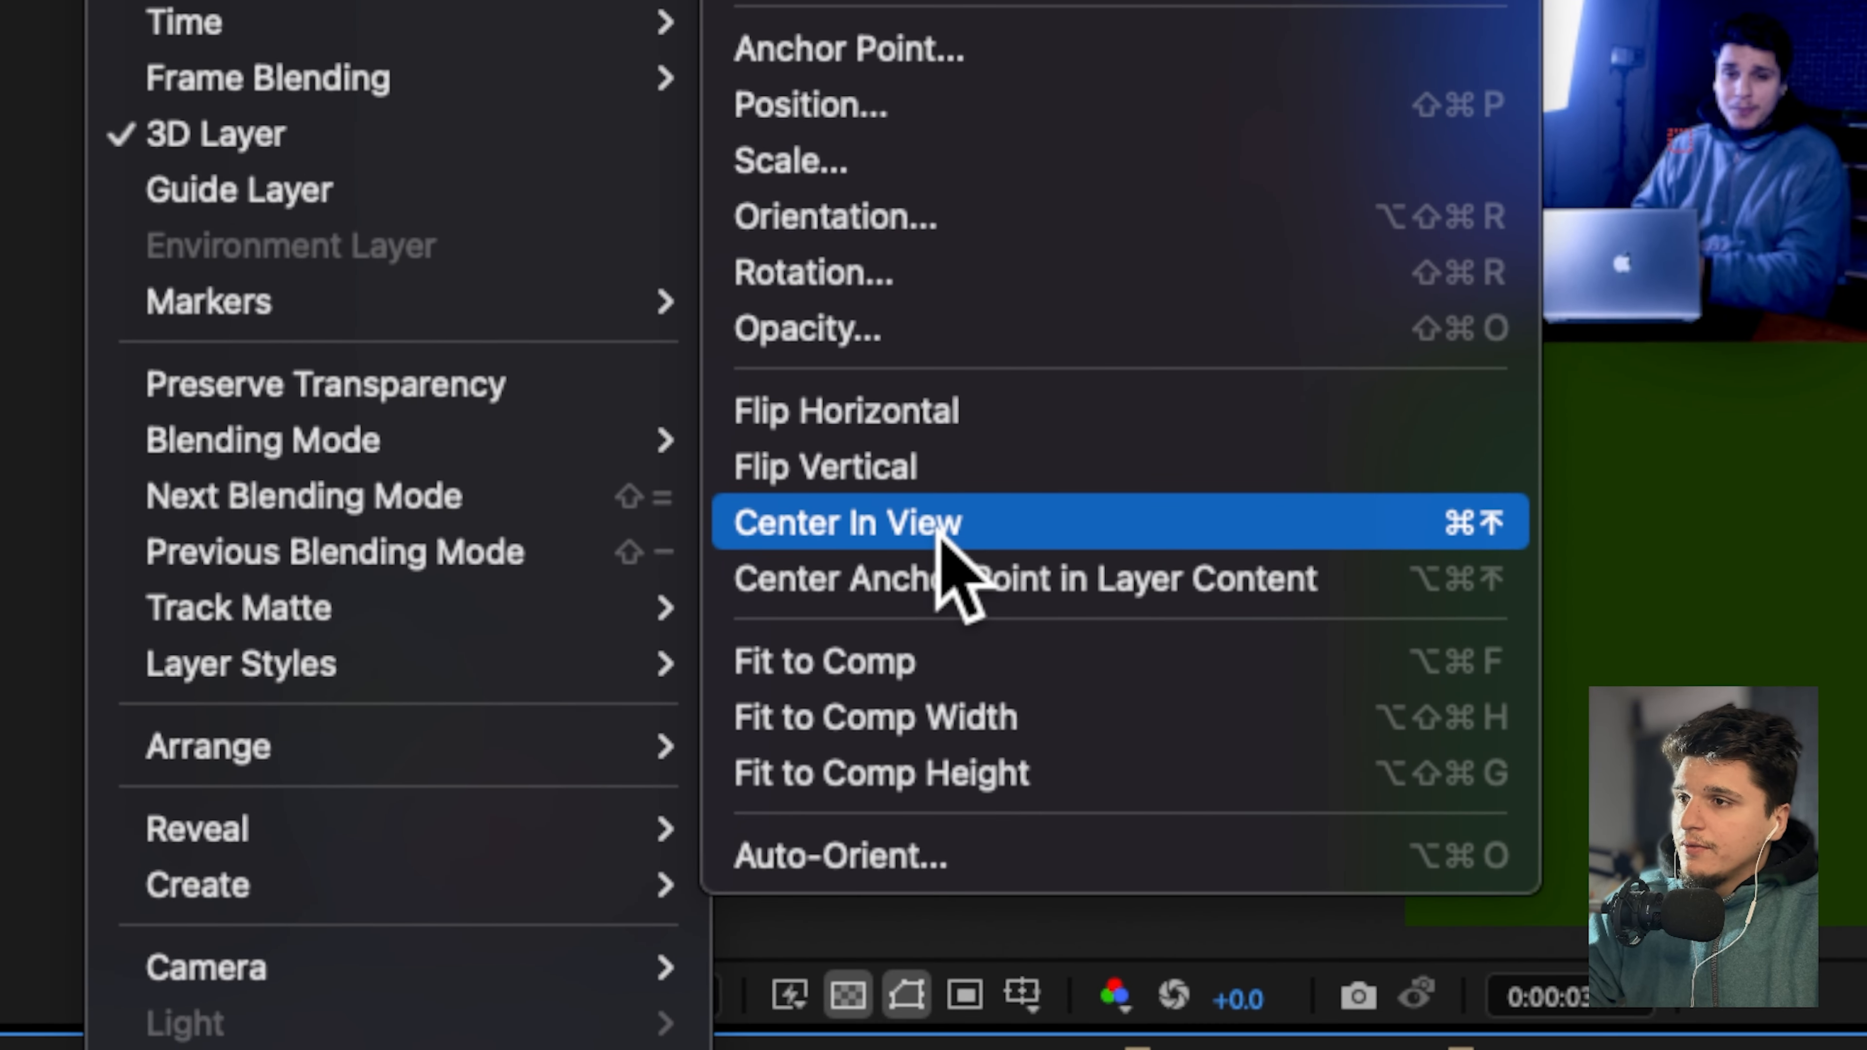
pyautogui.click(937, 530)
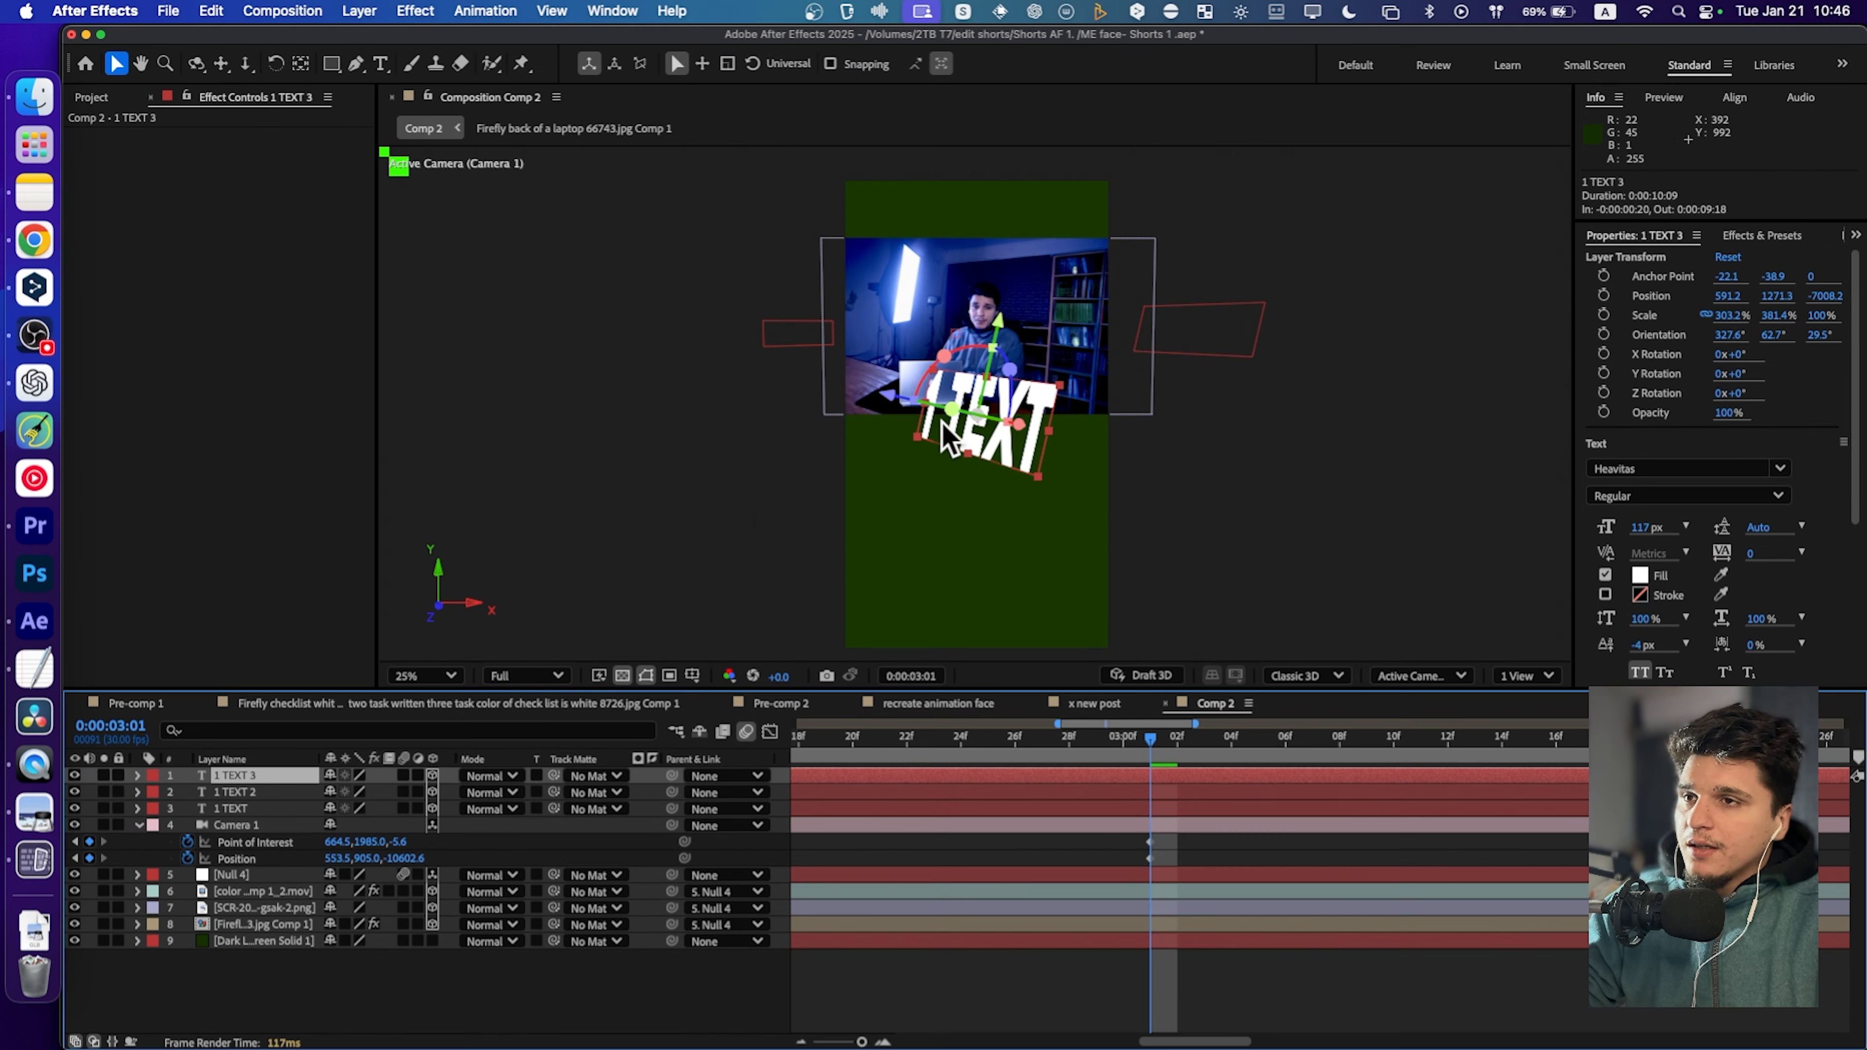
# Turn "1 TEXT 3" toward the camera with an orientation of about 348.1°, 1.2°, 2.4° and set its X Rotation to about -12°.
pyautogui.moveTo(948, 409); pyautogui.dragTo(1020, 359)
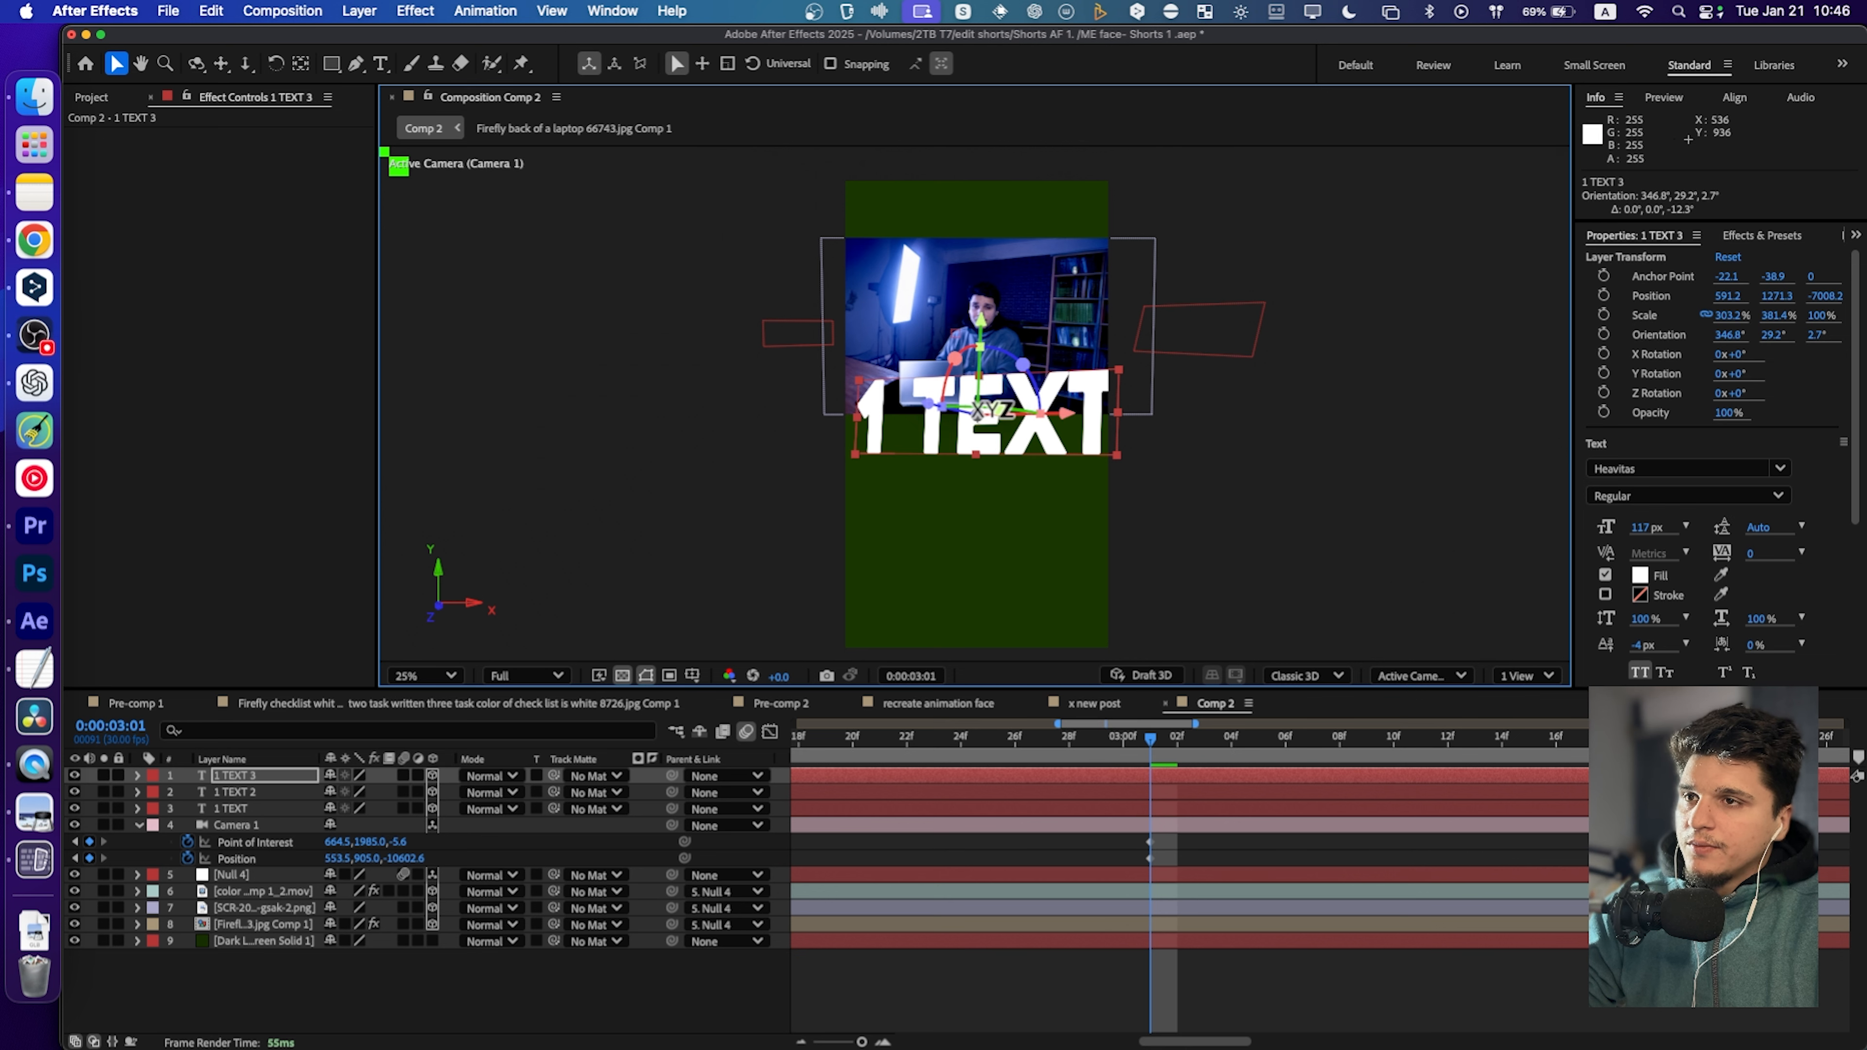
pyautogui.moveTo(979, 407); pyautogui.dragTo(926, 409)
pyautogui.click(138, 776)
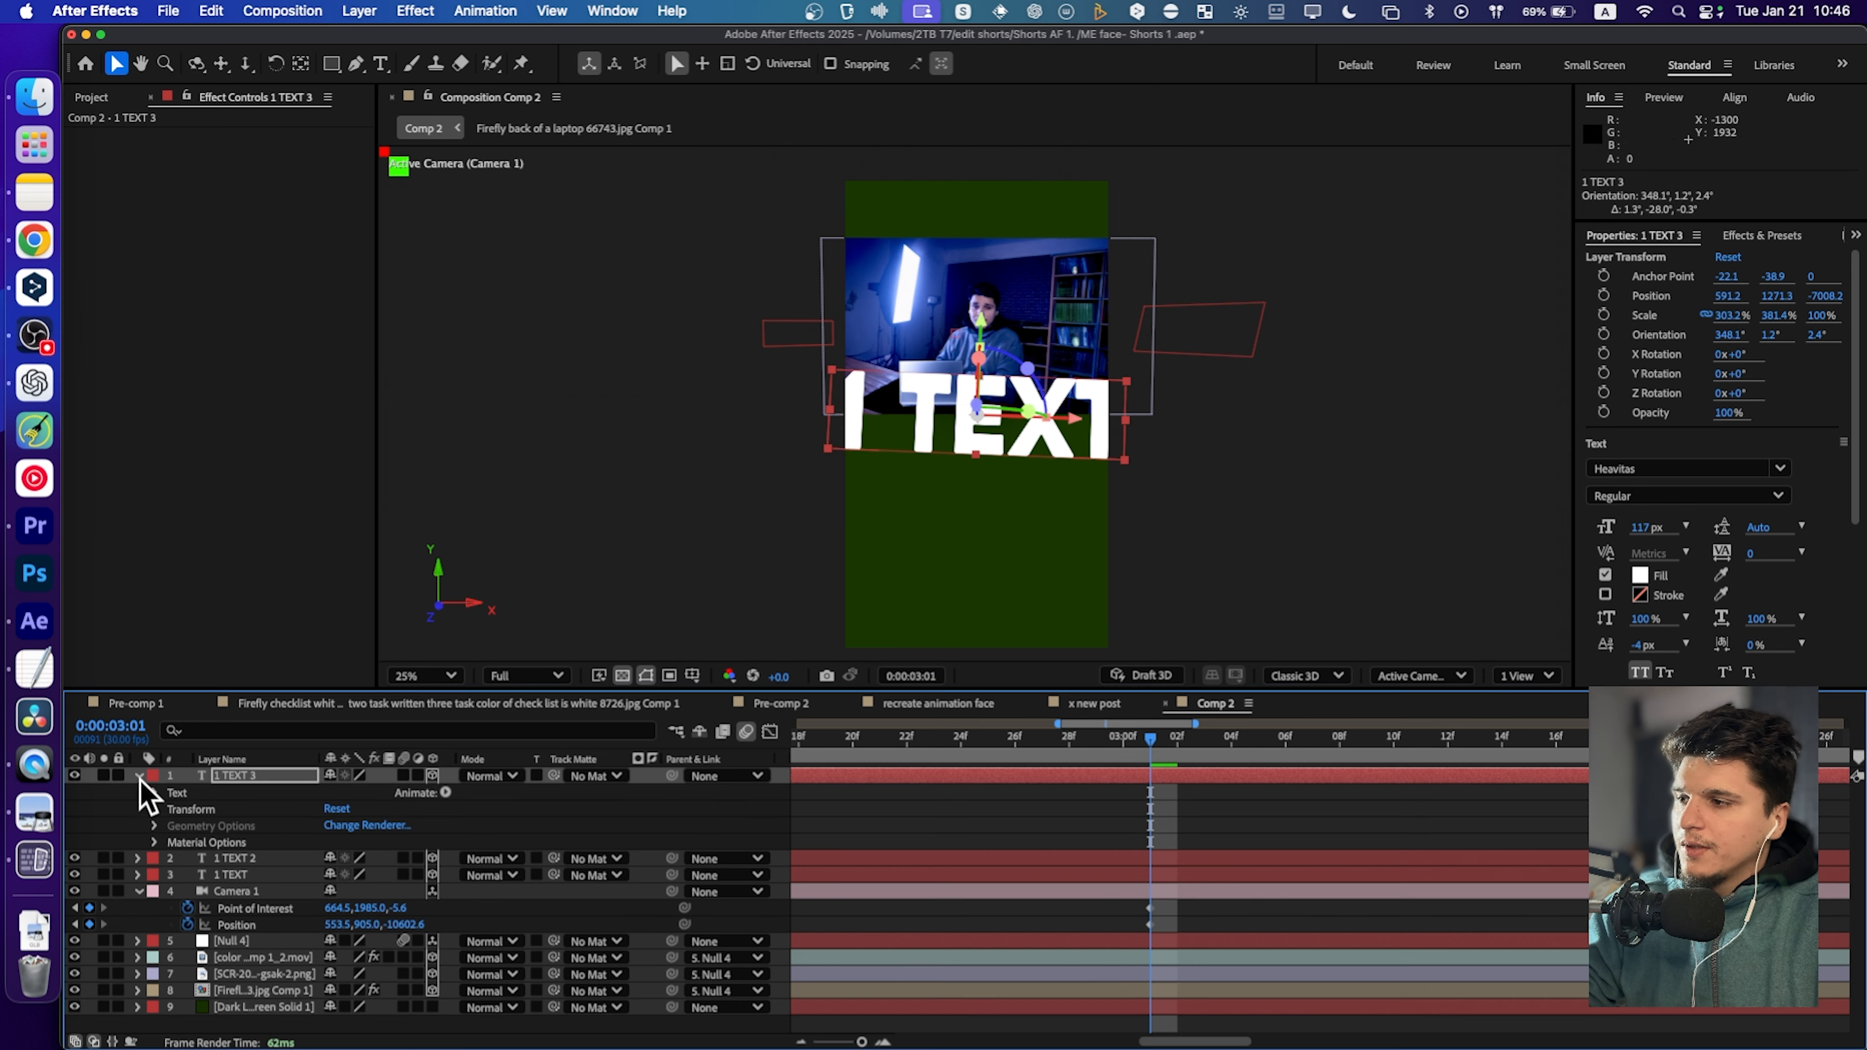
pyautogui.click(154, 793)
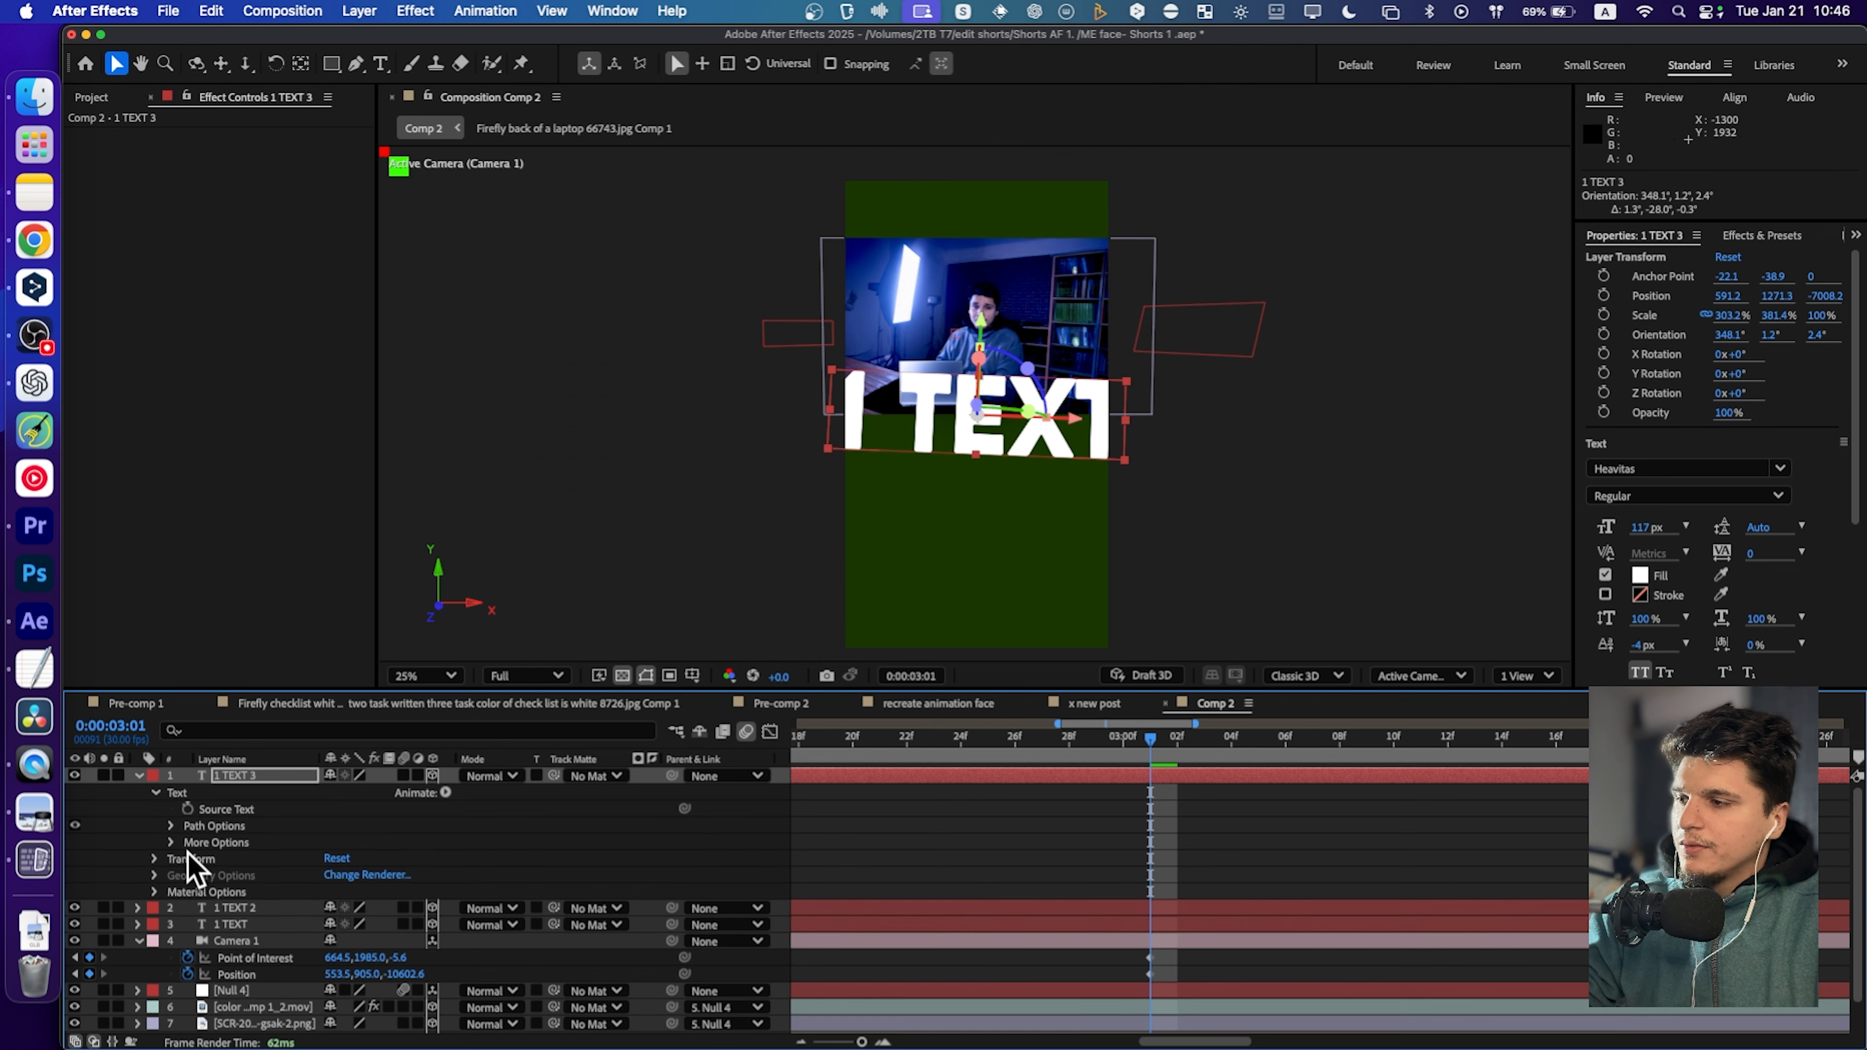
pyautogui.click(156, 793)
pyautogui.click(154, 809)
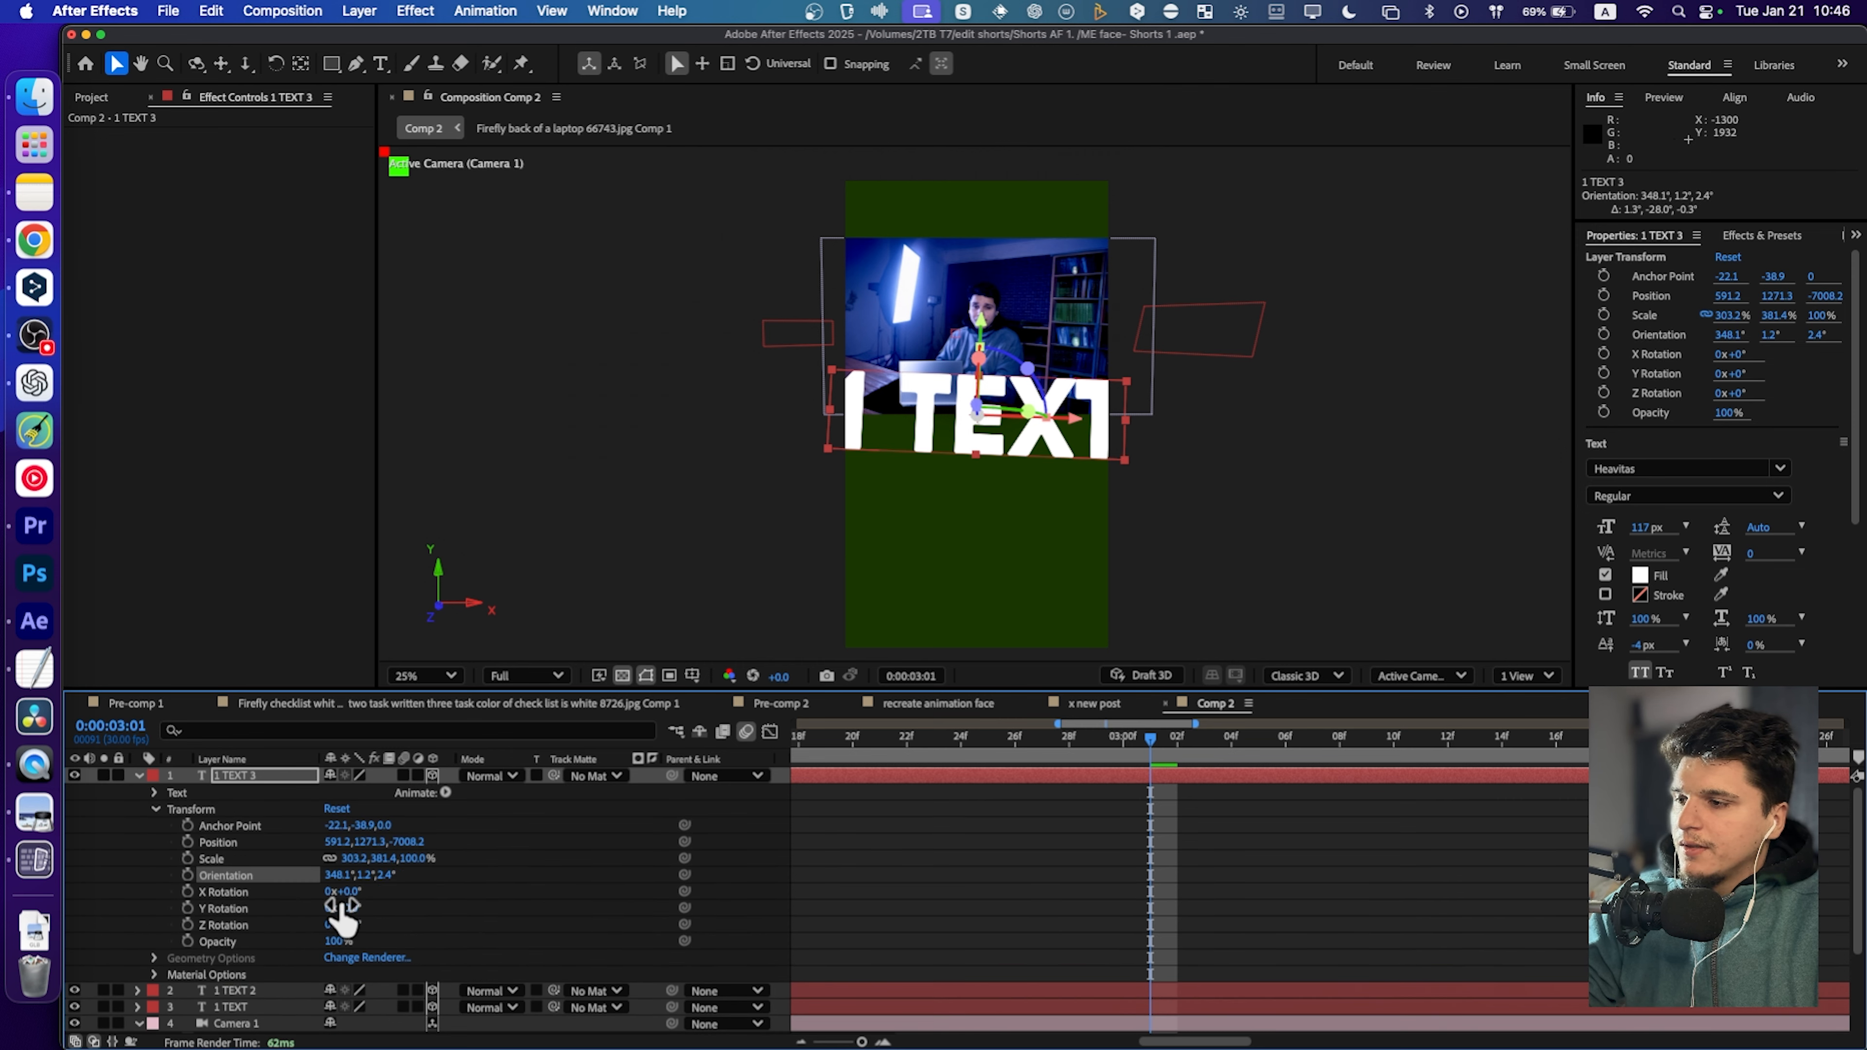
pyautogui.moveTo(352, 896)
pyautogui.mouseDown()
pyautogui.moveTo(271, 901)
pyautogui.moveTo(361, 915)
pyautogui.mouseUp()
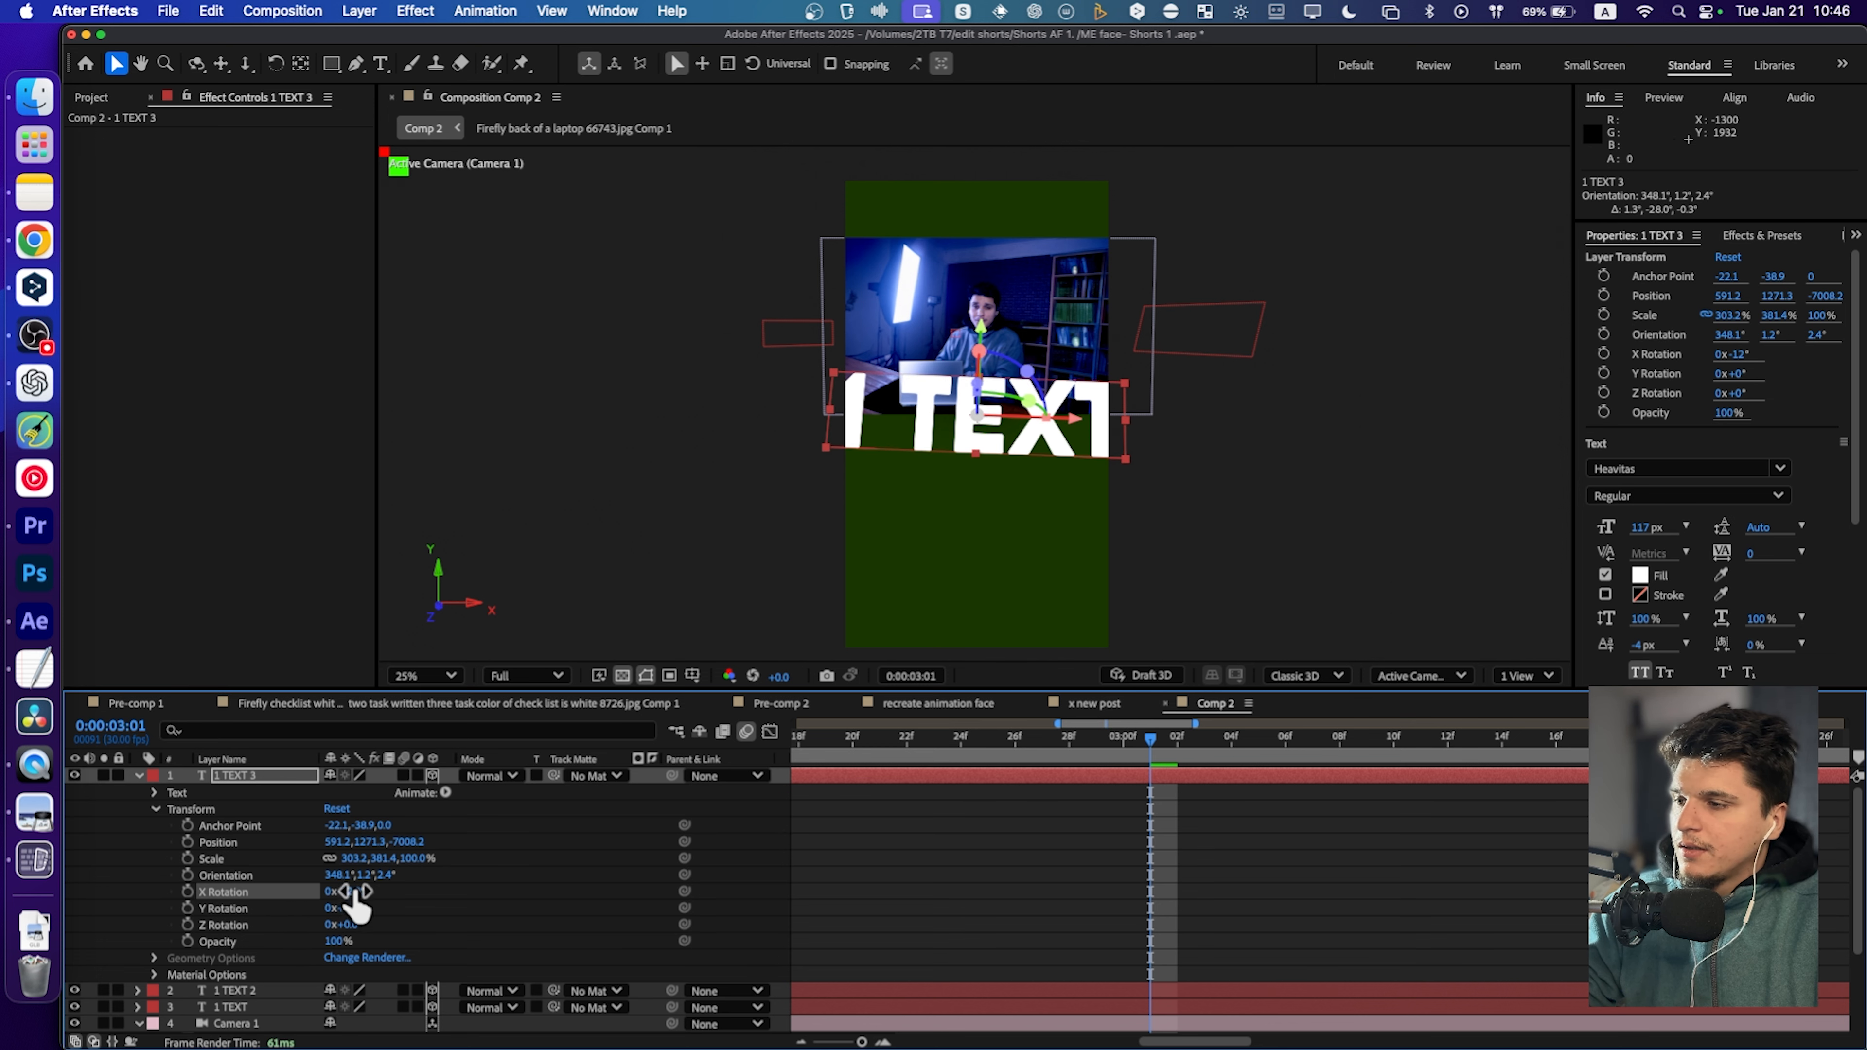
# Reset the X Rotation and Orientation of the "1 TEXT 3" layer to zero.
pyautogui.rightClick(272, 899)
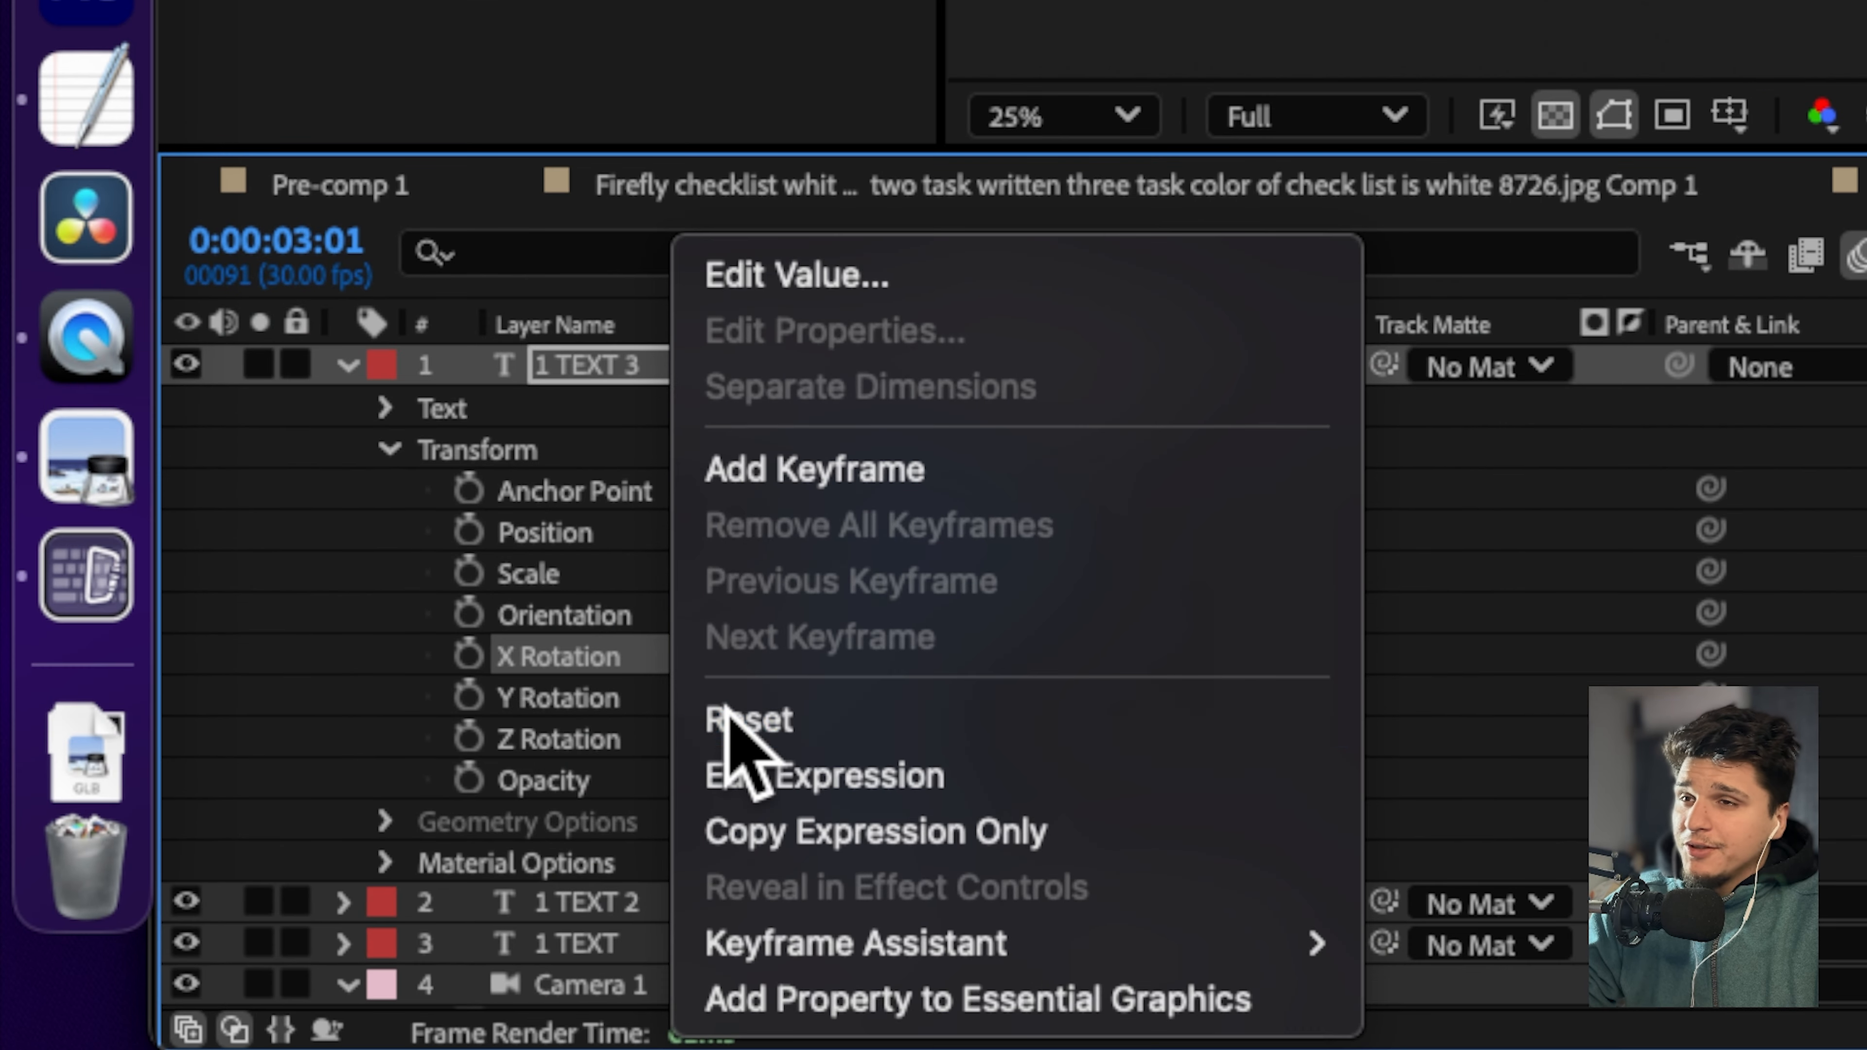
pyautogui.click(287, 910)
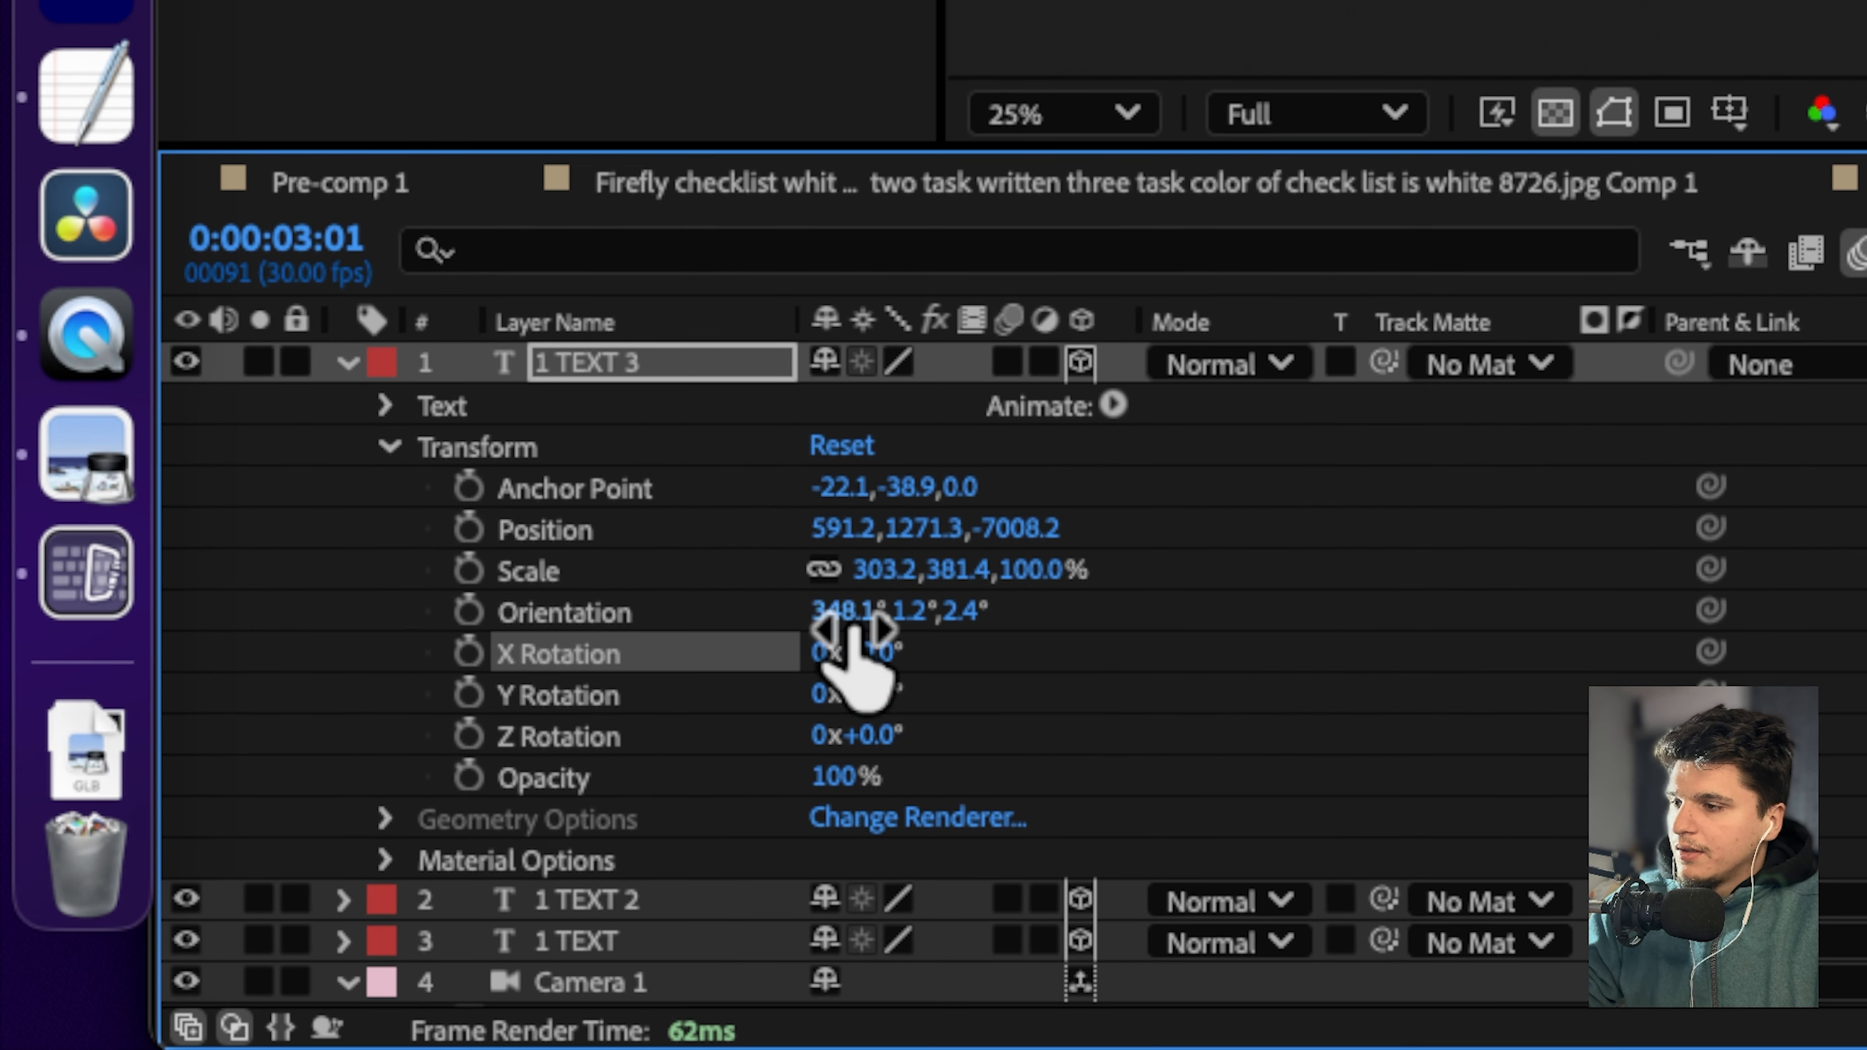
pyautogui.click(827, 616)
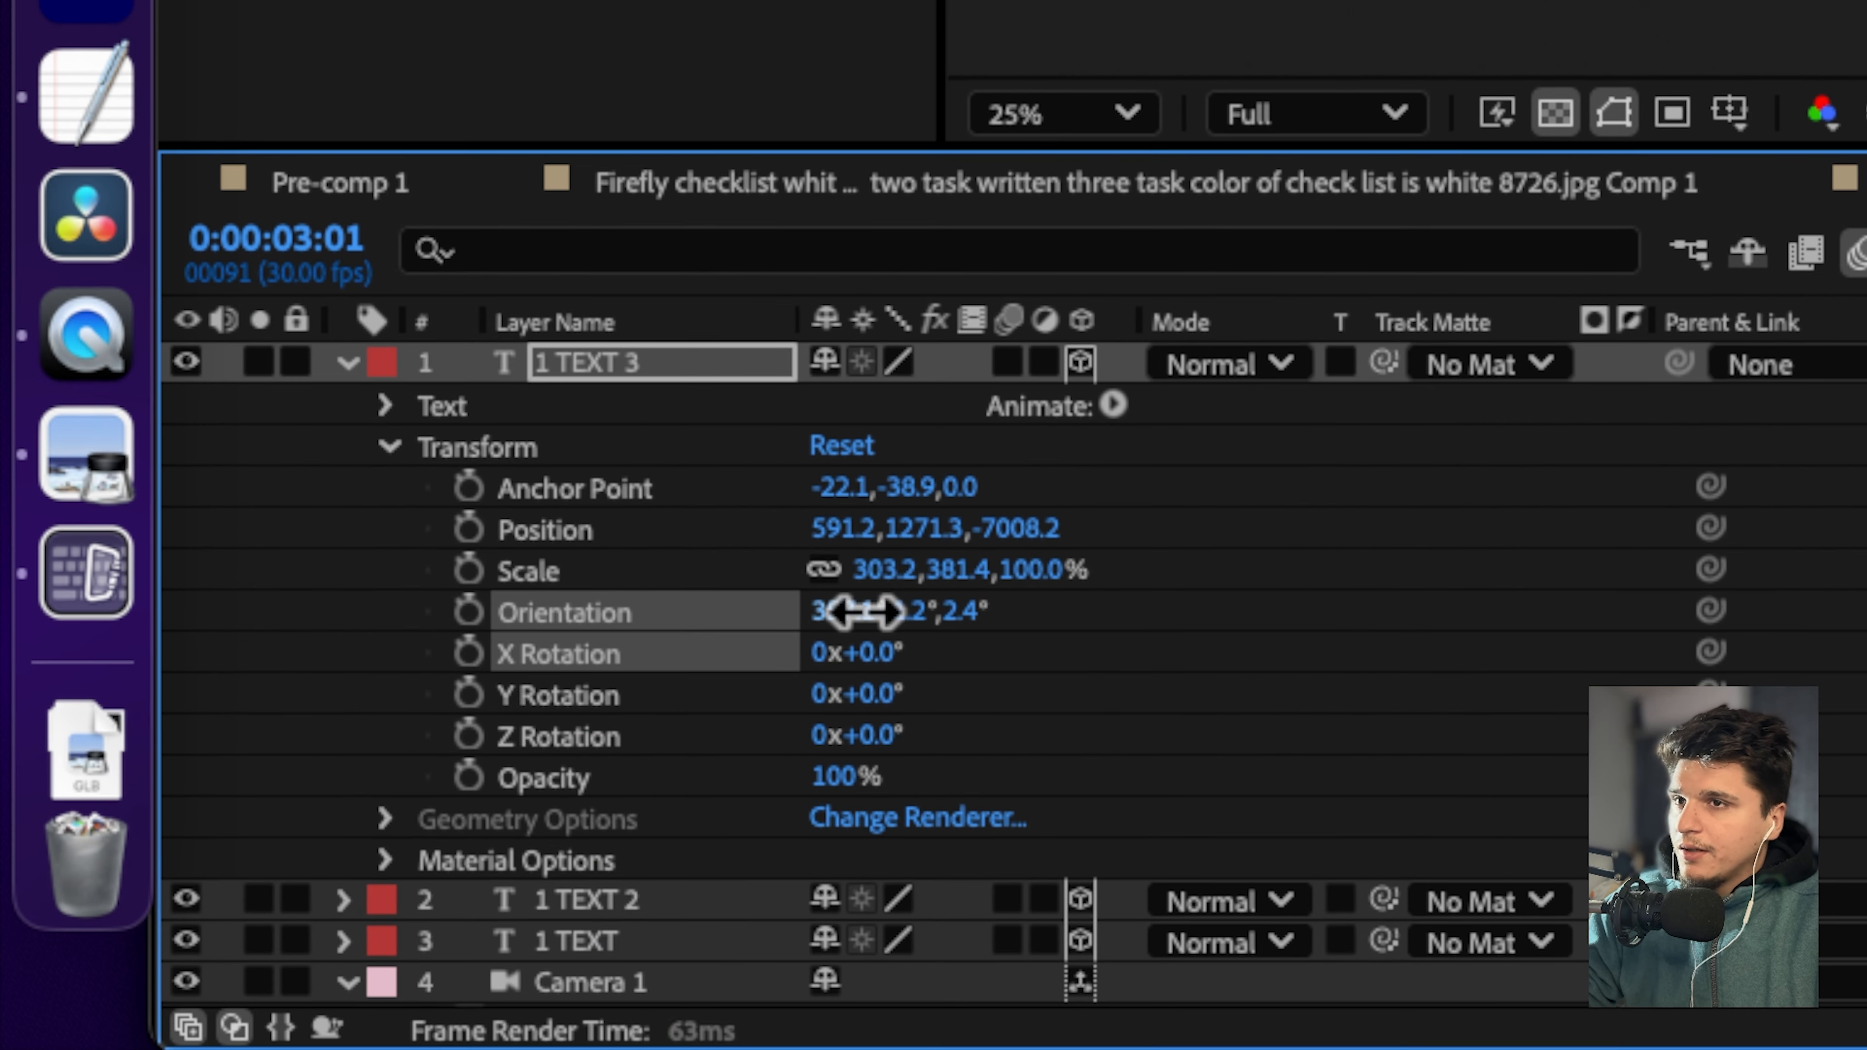
pyautogui.rightClick(633, 621)
pyautogui.click(670, 695)
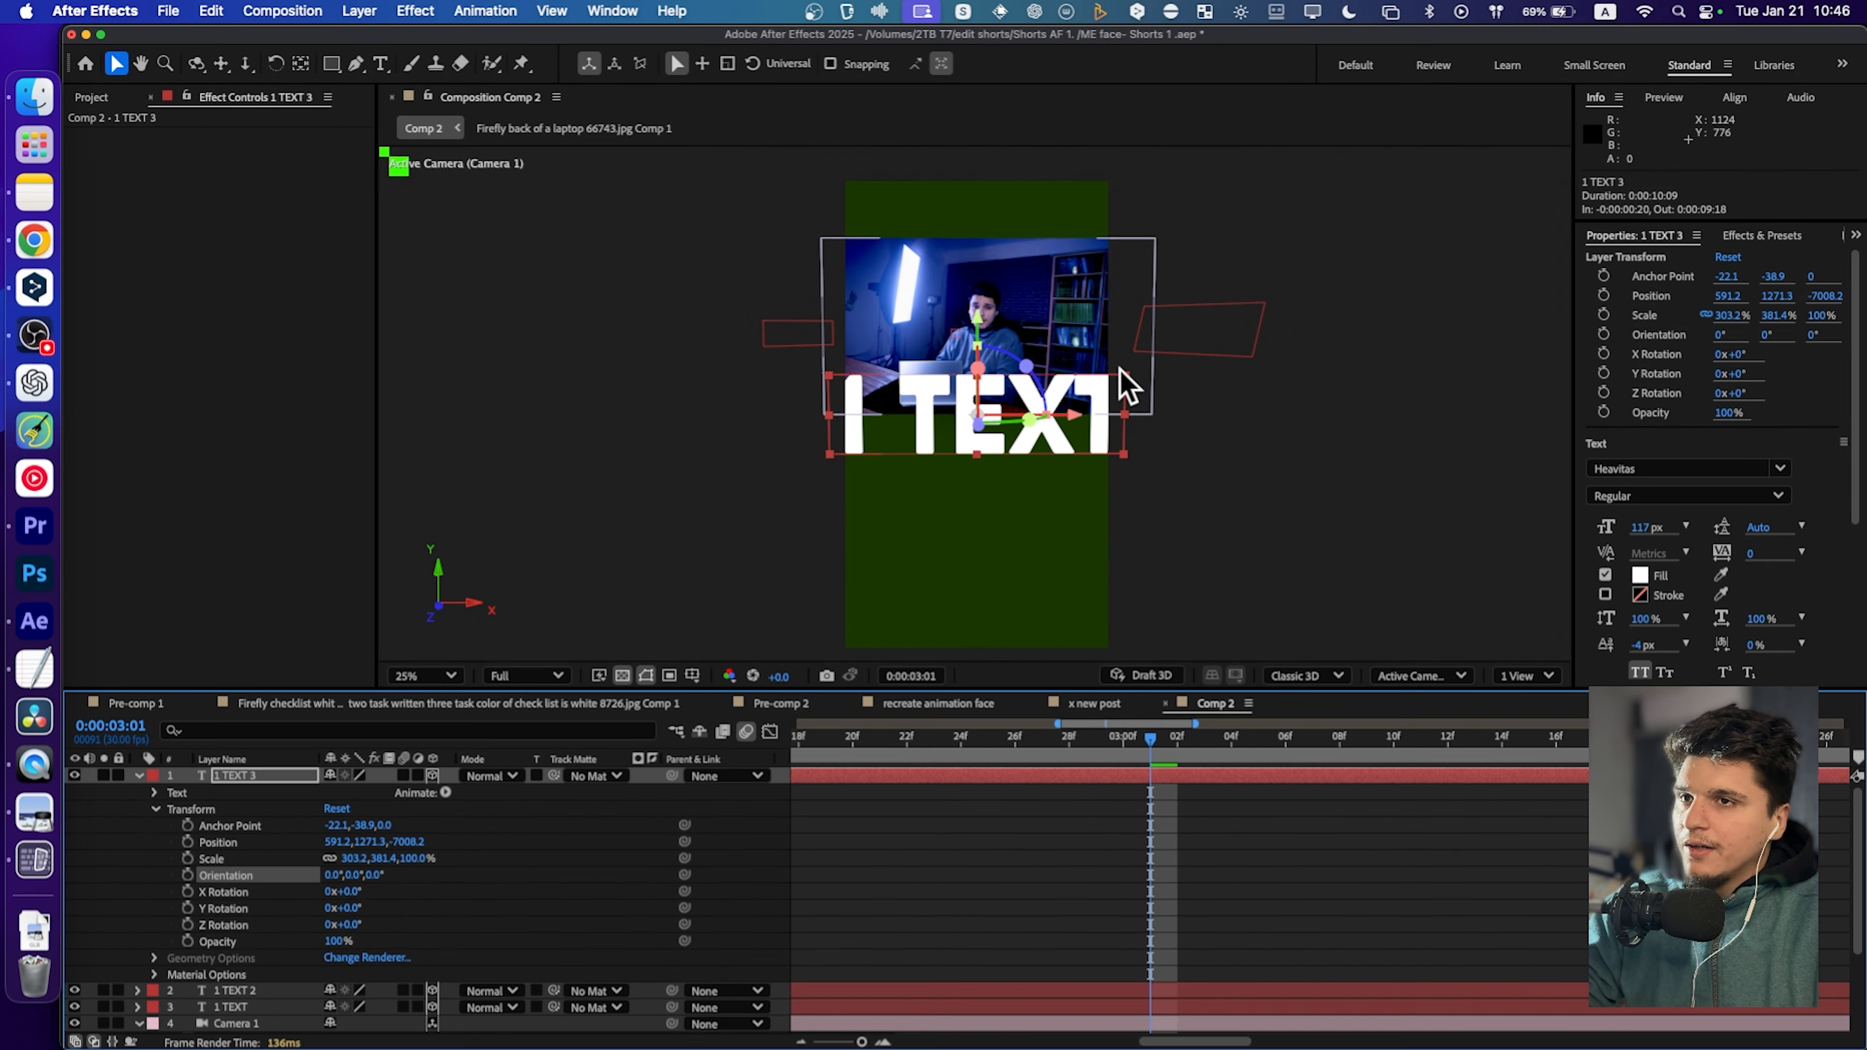
# Shrink "1 TEXT 3" to about 247.5 × 325.7% and place it at about 591.2, 1324.4, -7036.4 with a 332° X orientation.
pyautogui.moveTo(1119, 369); pyautogui.dragTo(1098, 383)
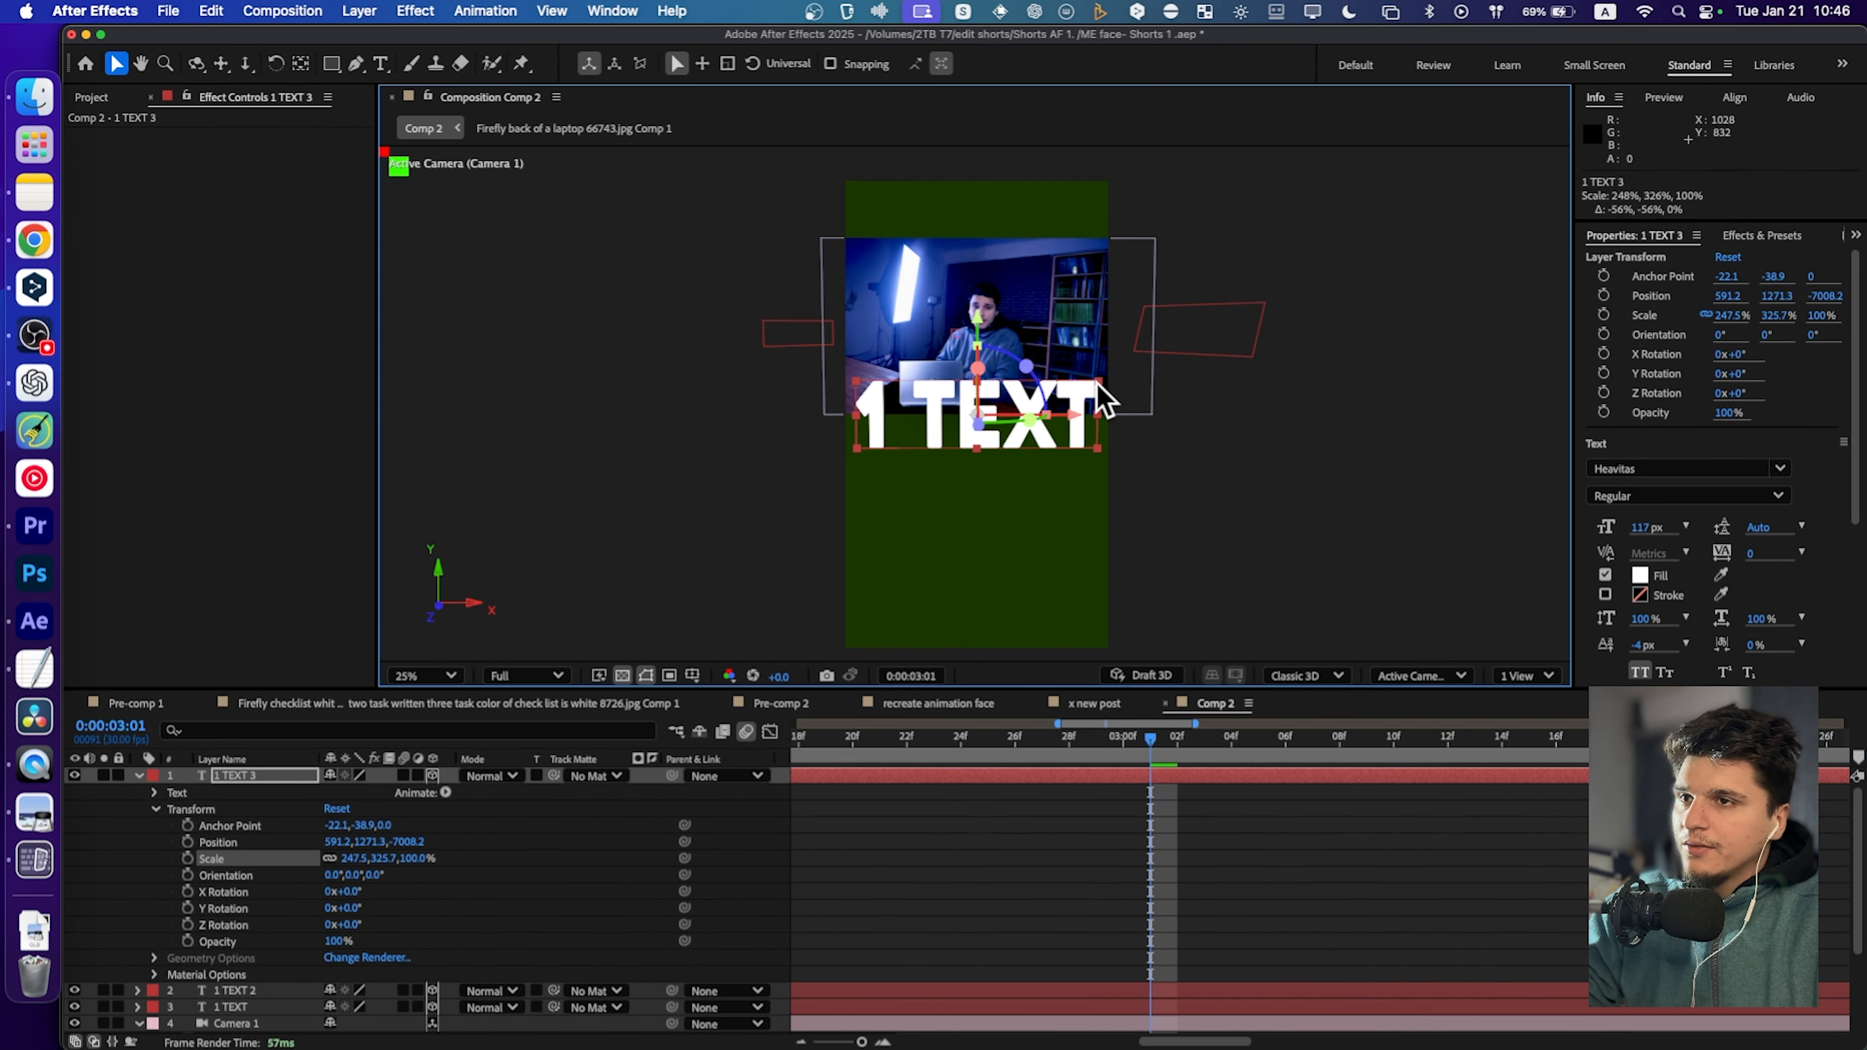
pyautogui.moveTo(979, 395); pyautogui.dragTo(980, 373)
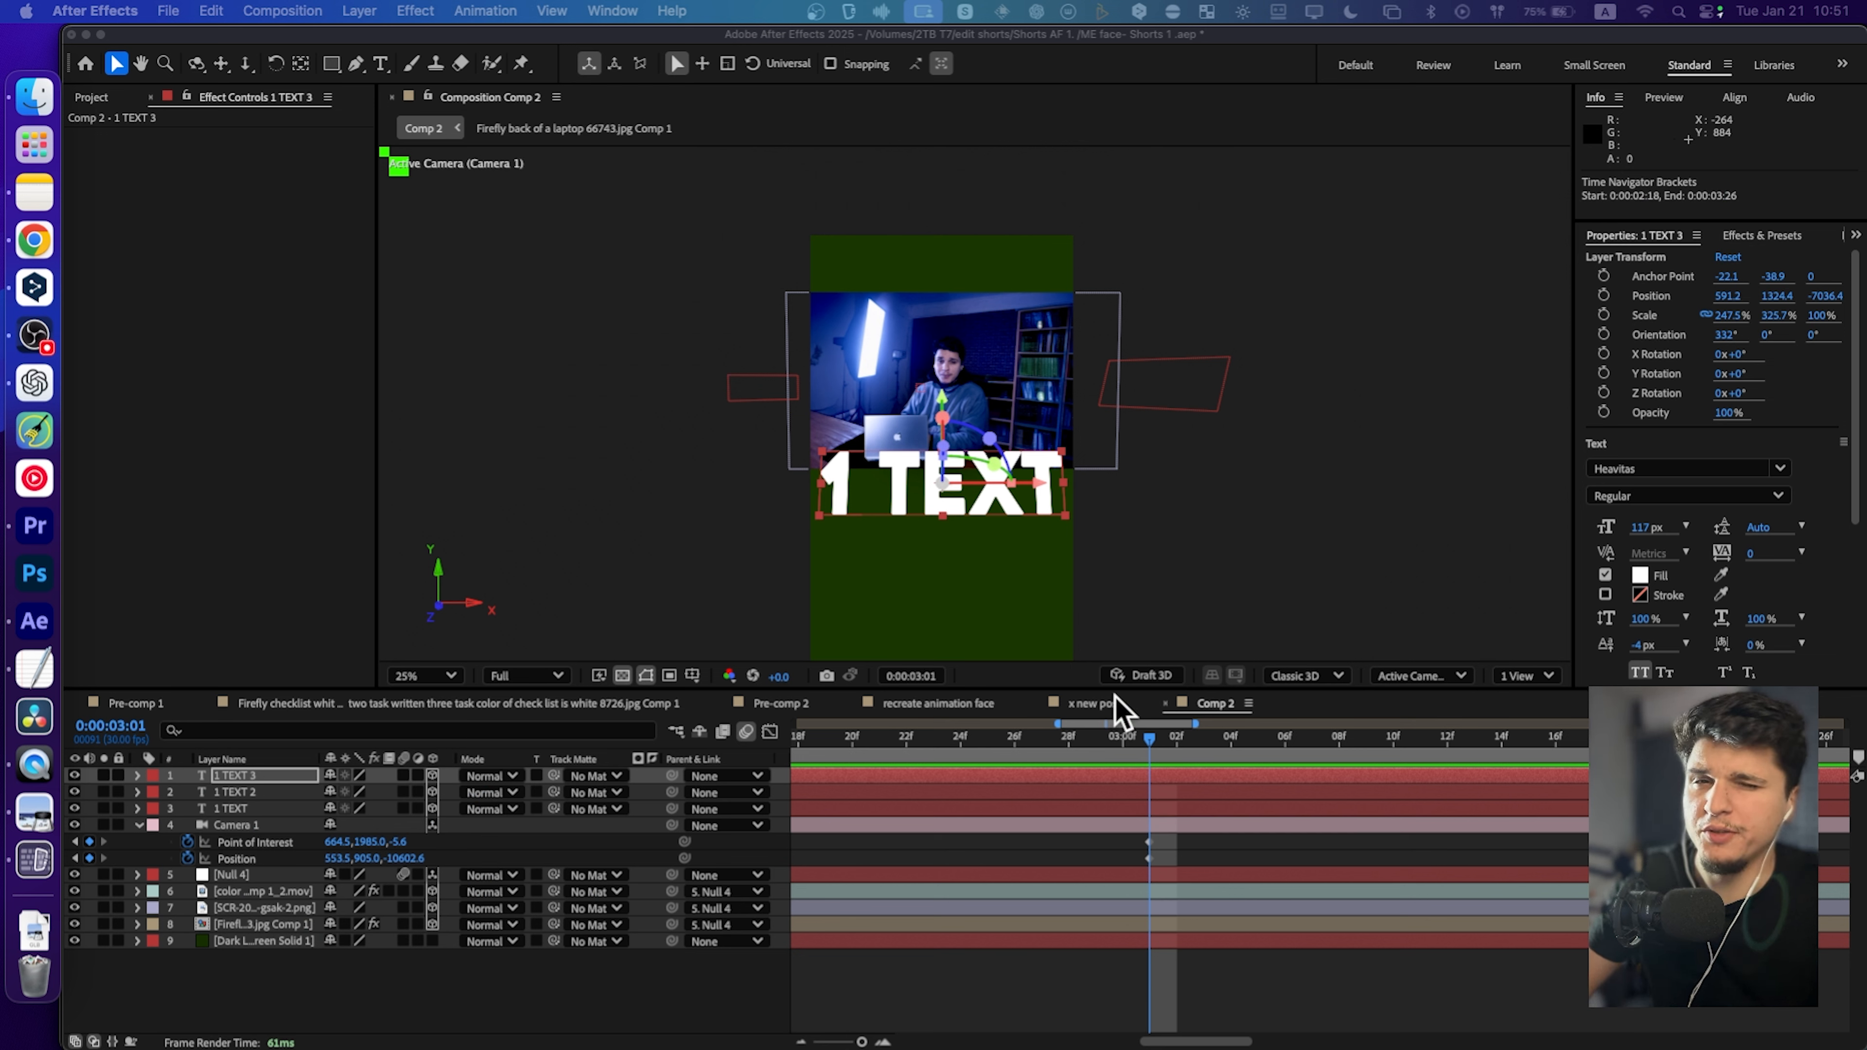
# At 0:00:03:22, pull Camera 1 back along its Z Position to reveal more green space around the scene.
pyautogui.press('space')
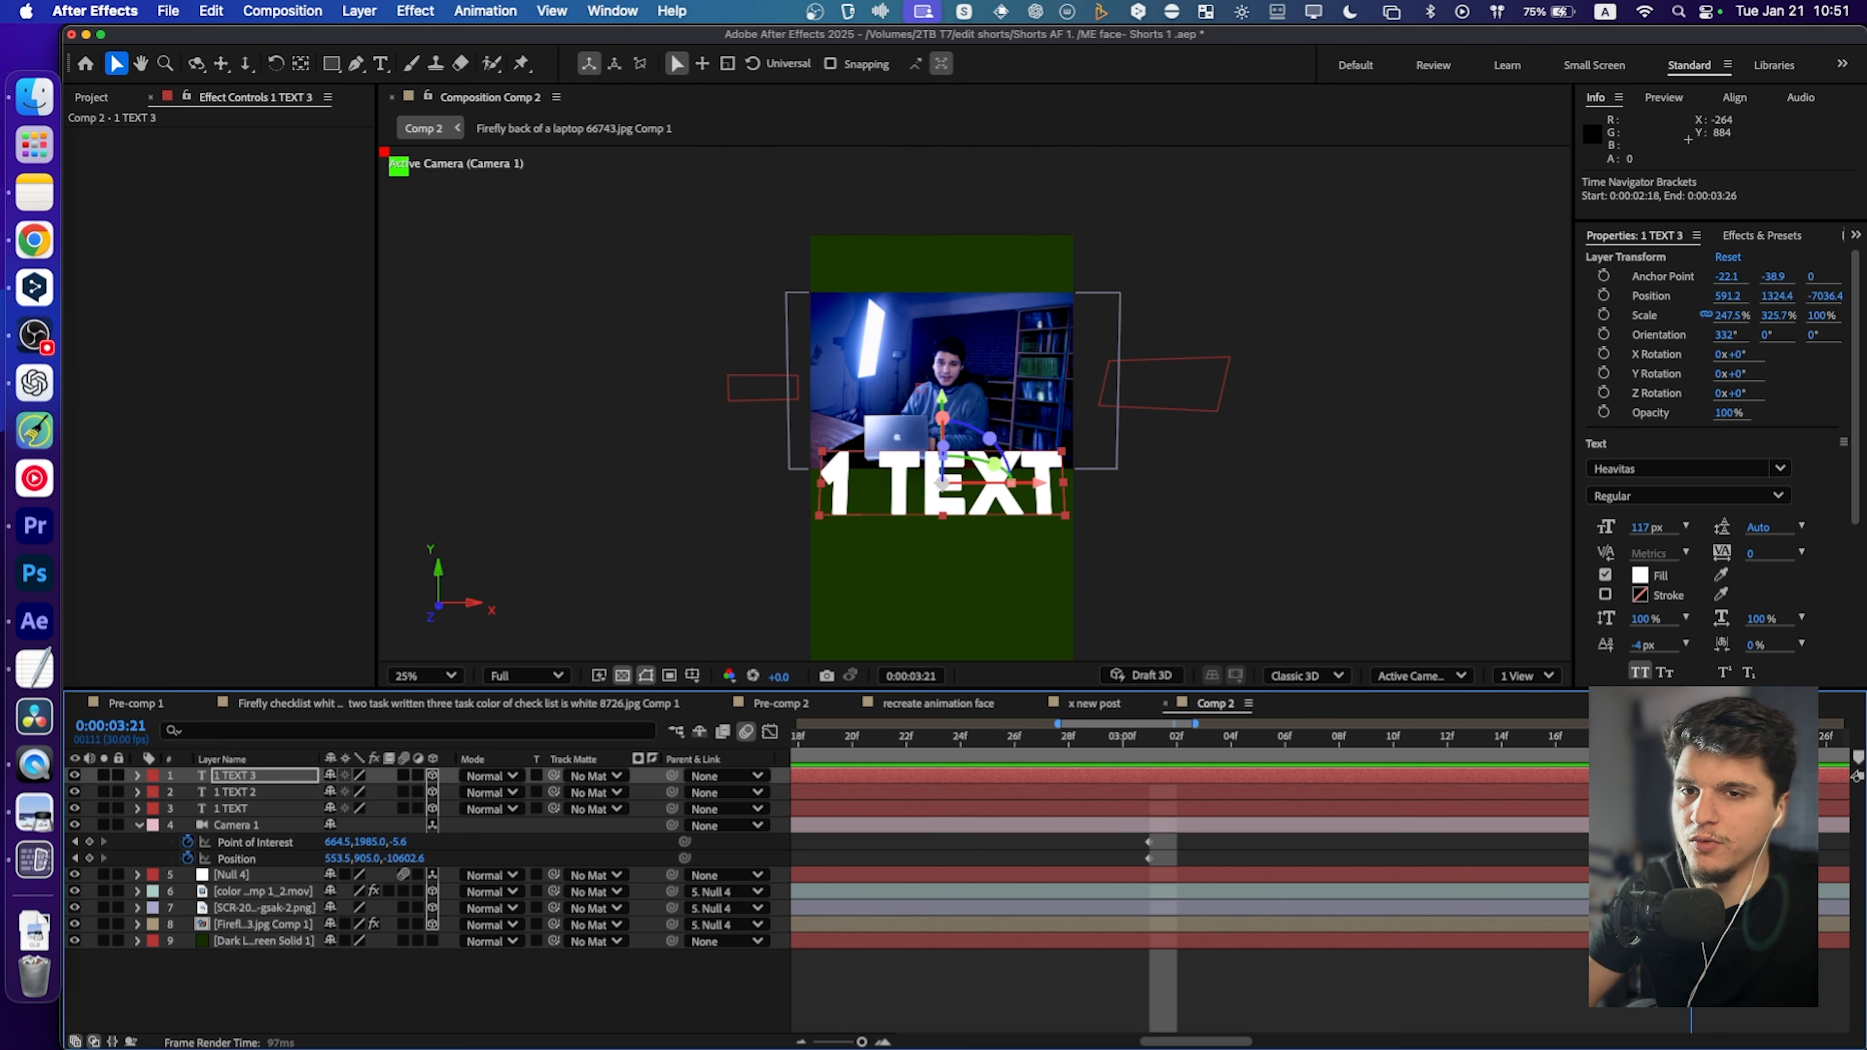
pyautogui.moveTo(1177, 1044); pyautogui.dragTo(1240, 1043)
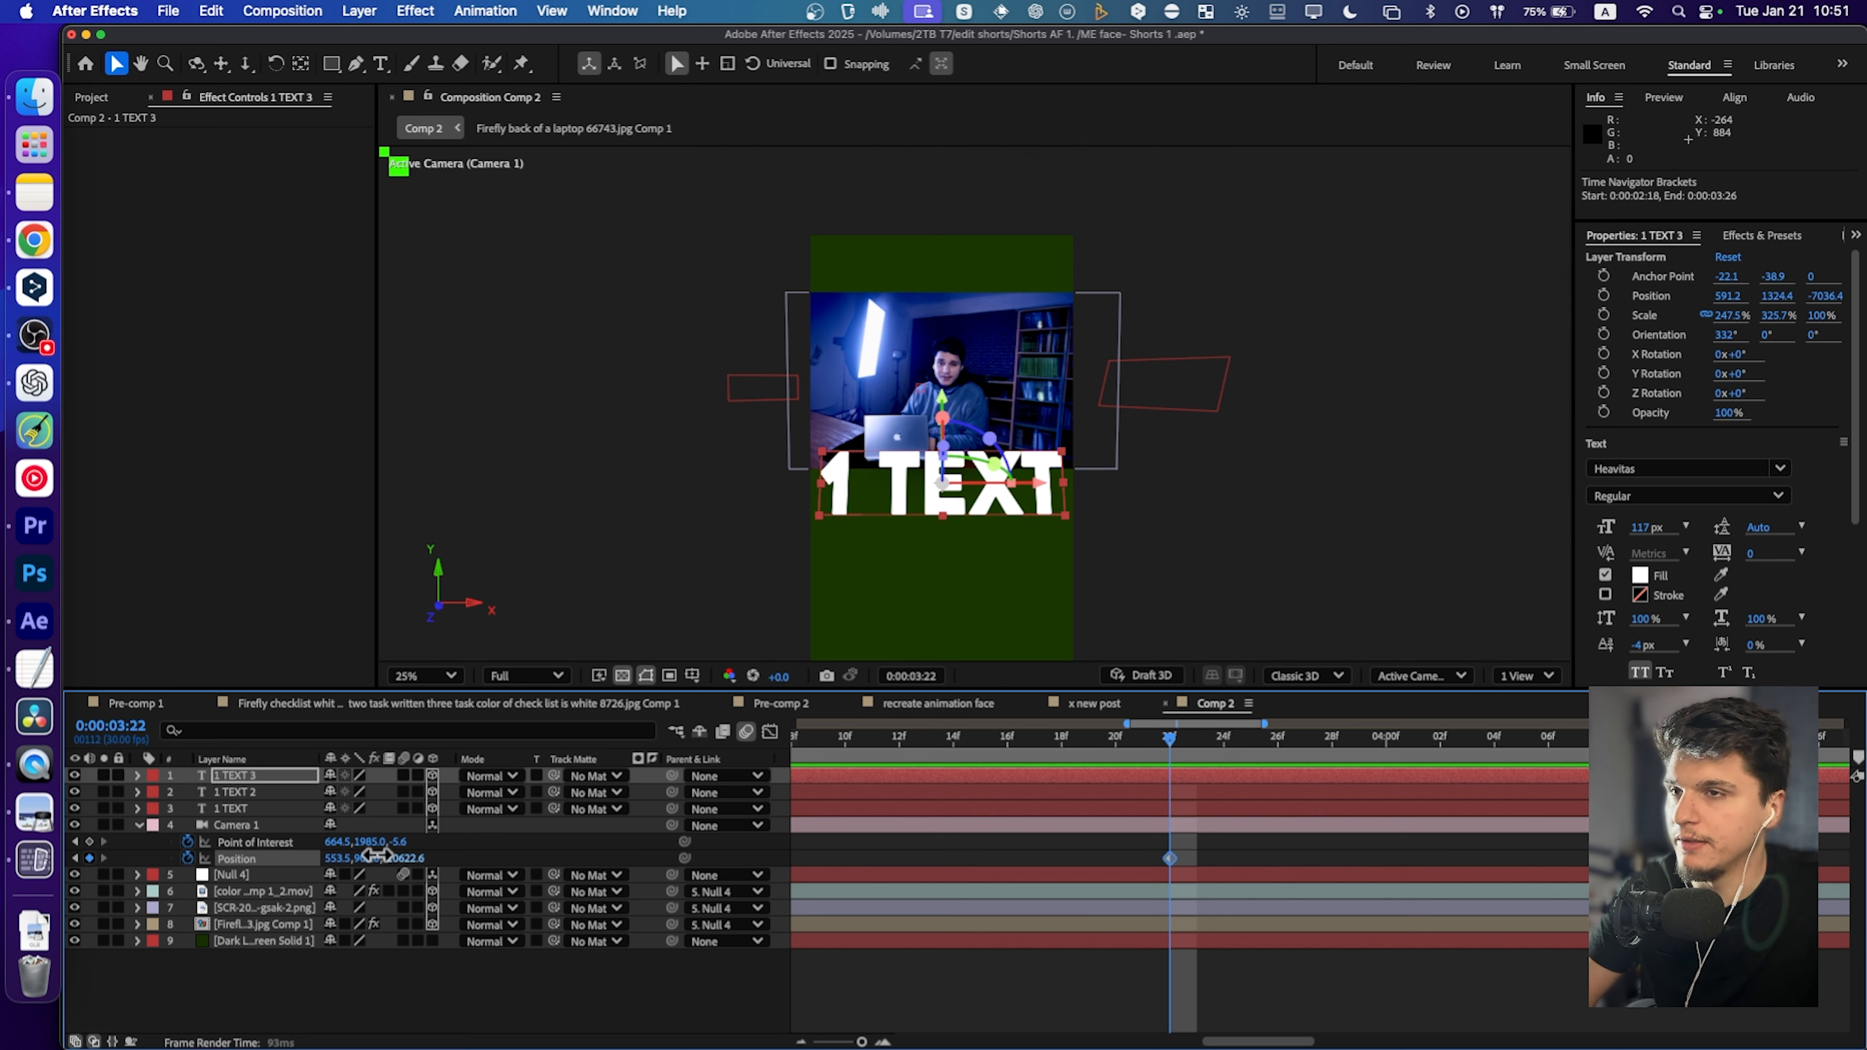
pyautogui.moveTo(379, 856); pyautogui.dragTo(92, 868)
# Lower "1 TEXT 3" beneath the laptop picture to a Position of about 591.2, 1504.3, -7132.1 and undo the accidental rotation.
pyautogui.click(940, 451)
pyautogui.moveTo(942, 384); pyautogui.dragTo(853, 423)
pyautogui.click(841, 413)
pyautogui.press('super+z')
pyautogui.click(1053, 411)
# Set Camera 1's Z Position to about -16900.6 and its Y Point of Interest to about 1236 at 0:00:03:22.
pyautogui.moveTo(405, 860); pyautogui.dragTo(353, 879)
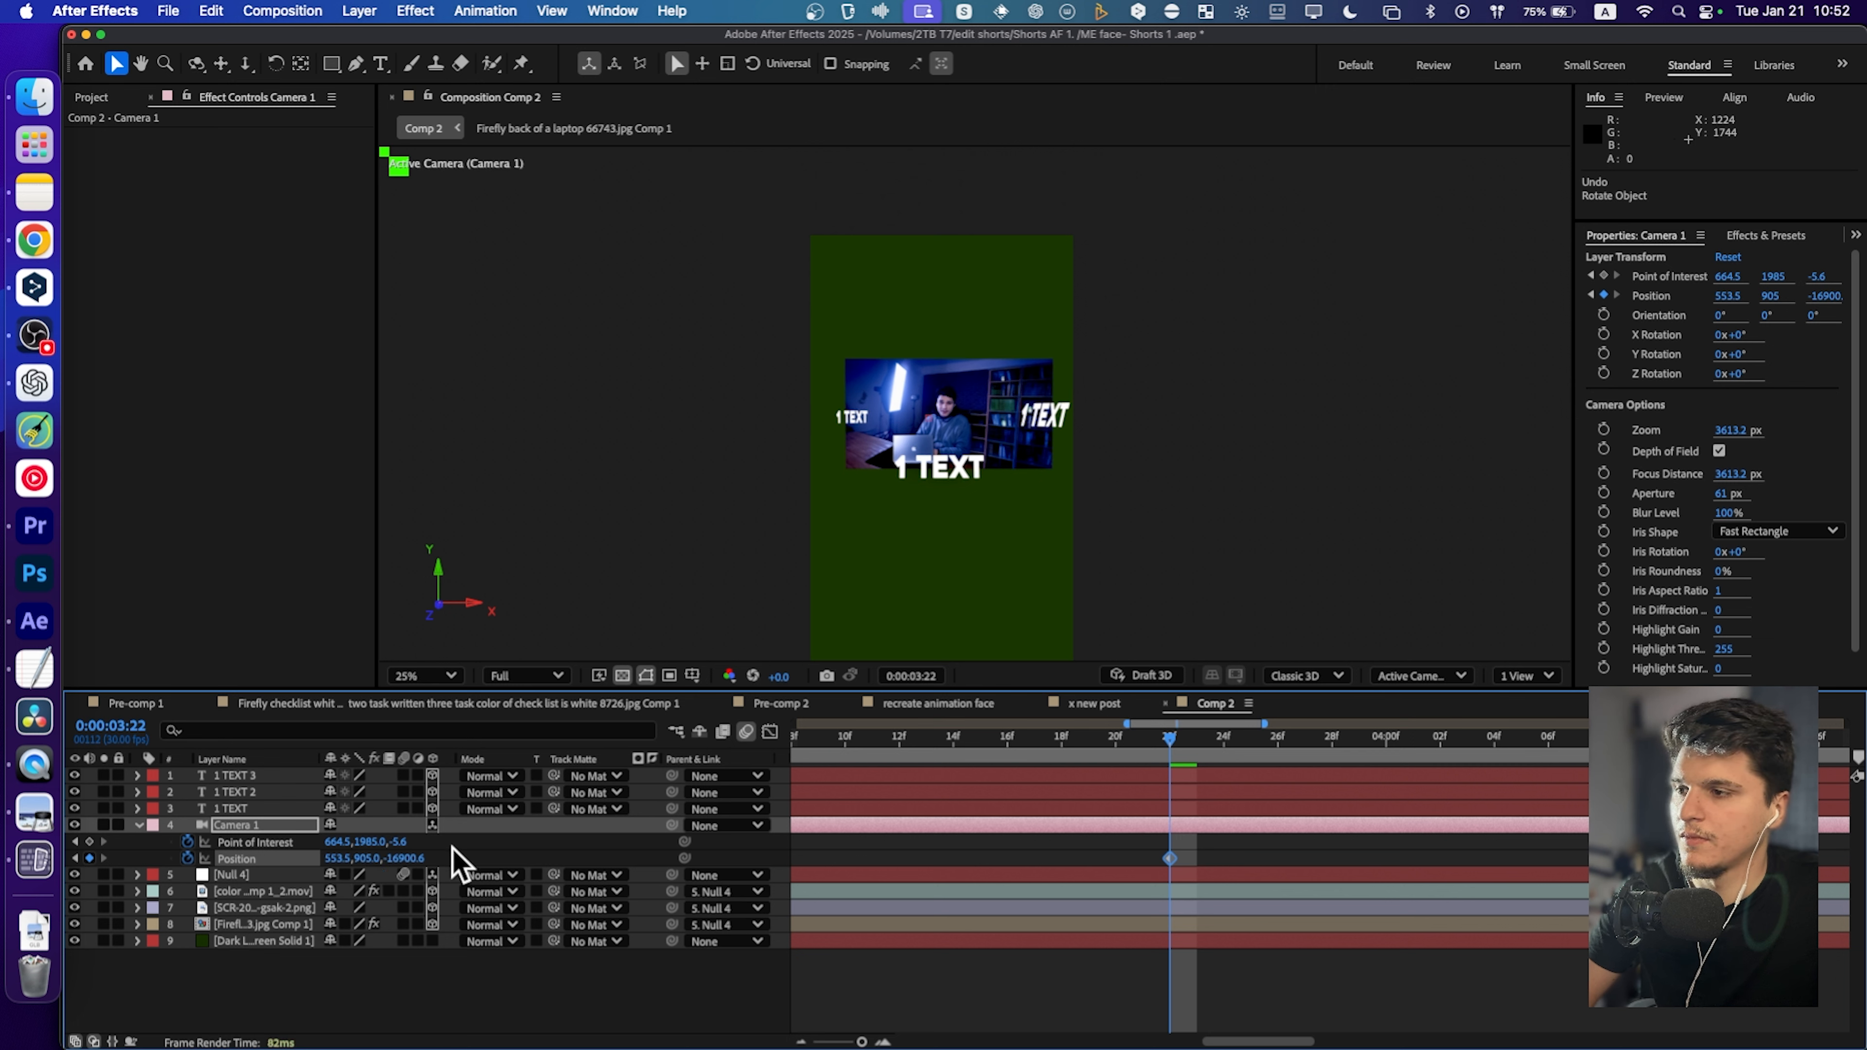
pyautogui.moveTo(369, 841); pyautogui.dragTo(234, 883)
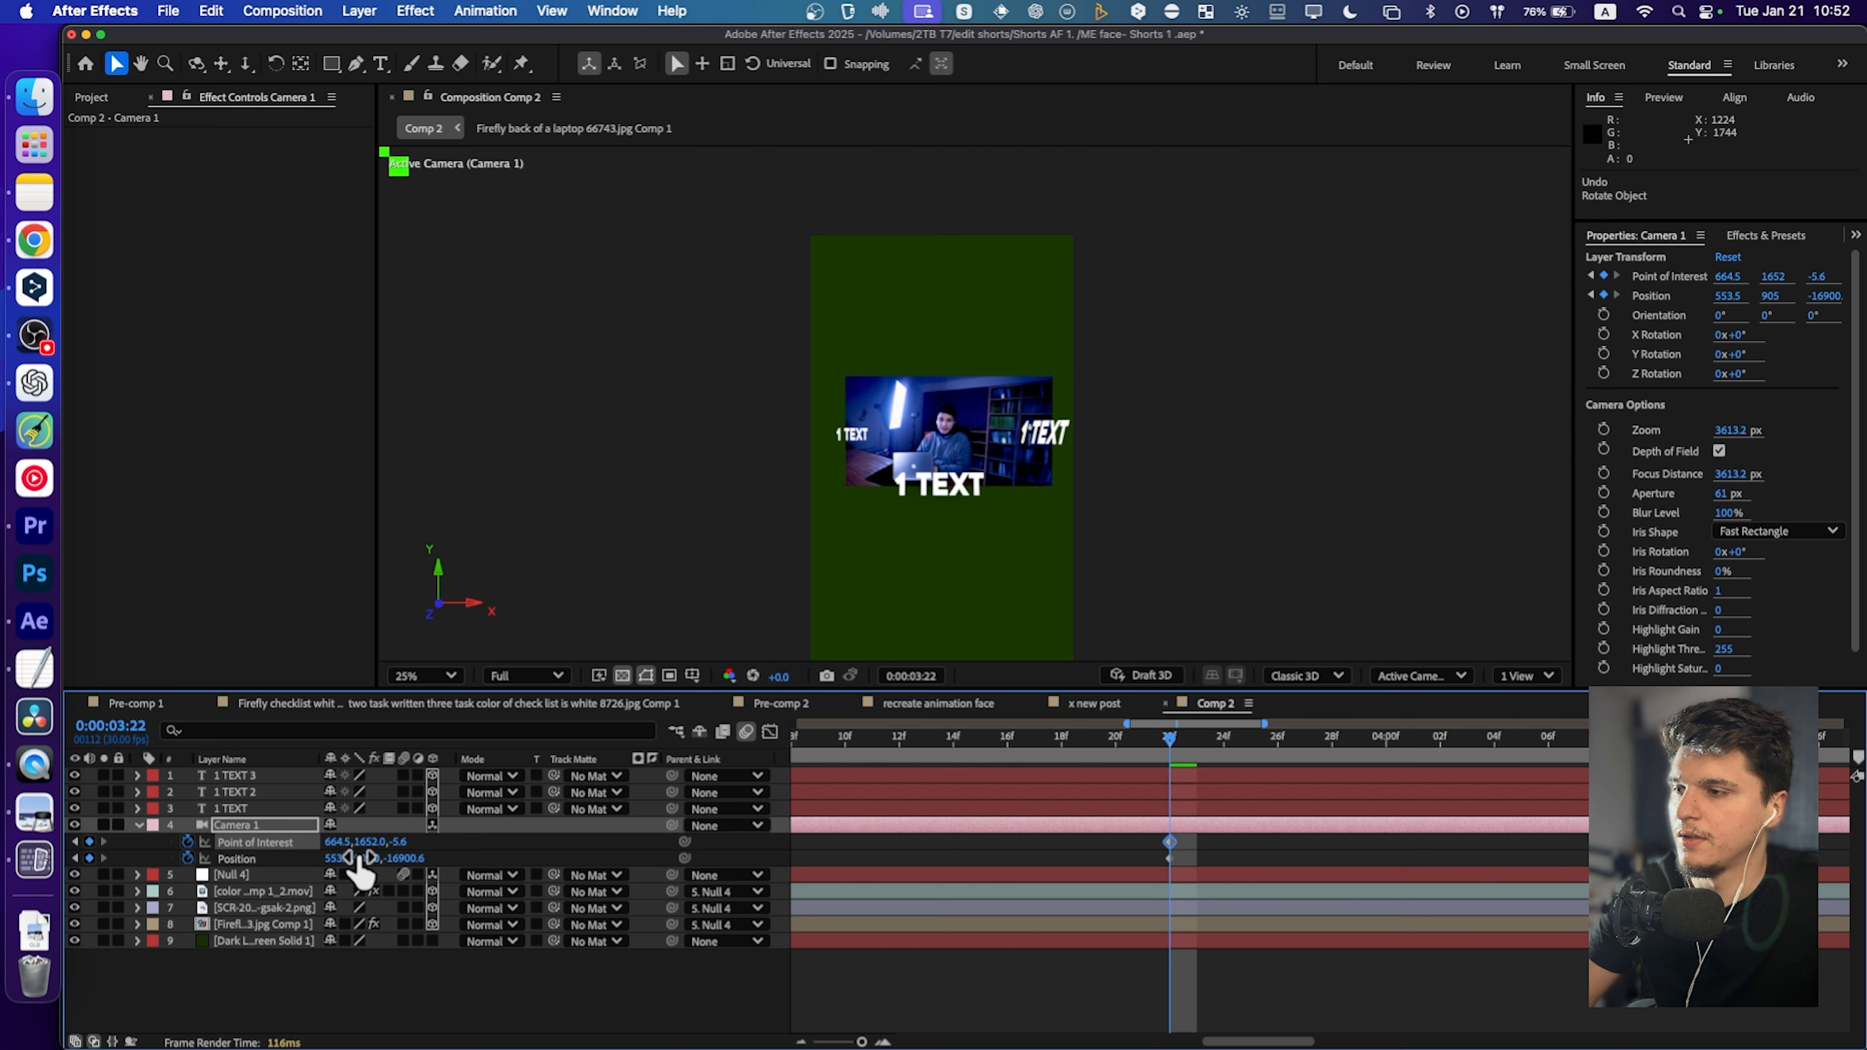
pyautogui.moveTo(368, 840); pyautogui.dragTo(233, 864)
pyautogui.moveTo(367, 847); pyautogui.dragTo(321, 842)
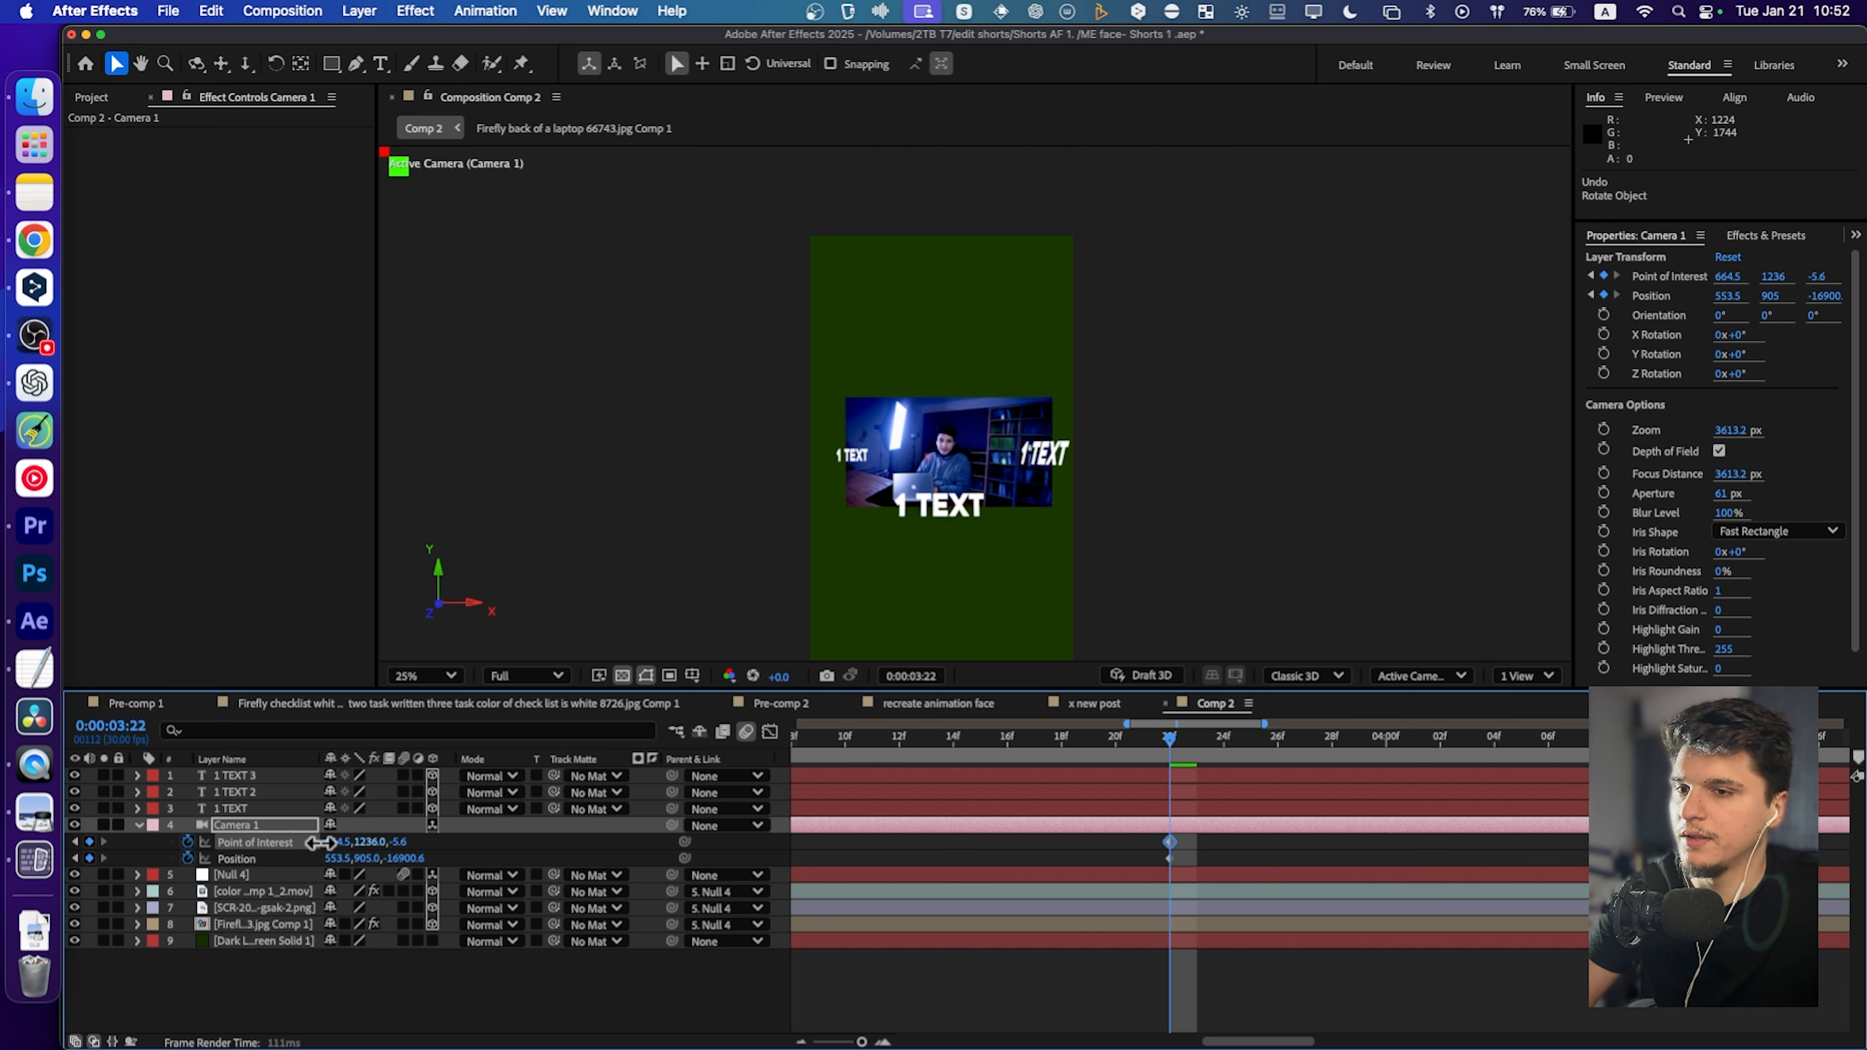
# Duplicate "1 TEXT 3", center the copy in the view and raise it above the picture to about 577.3, 485.7, -13027.6.
pyautogui.click(220, 776)
pyautogui.press('super+d')
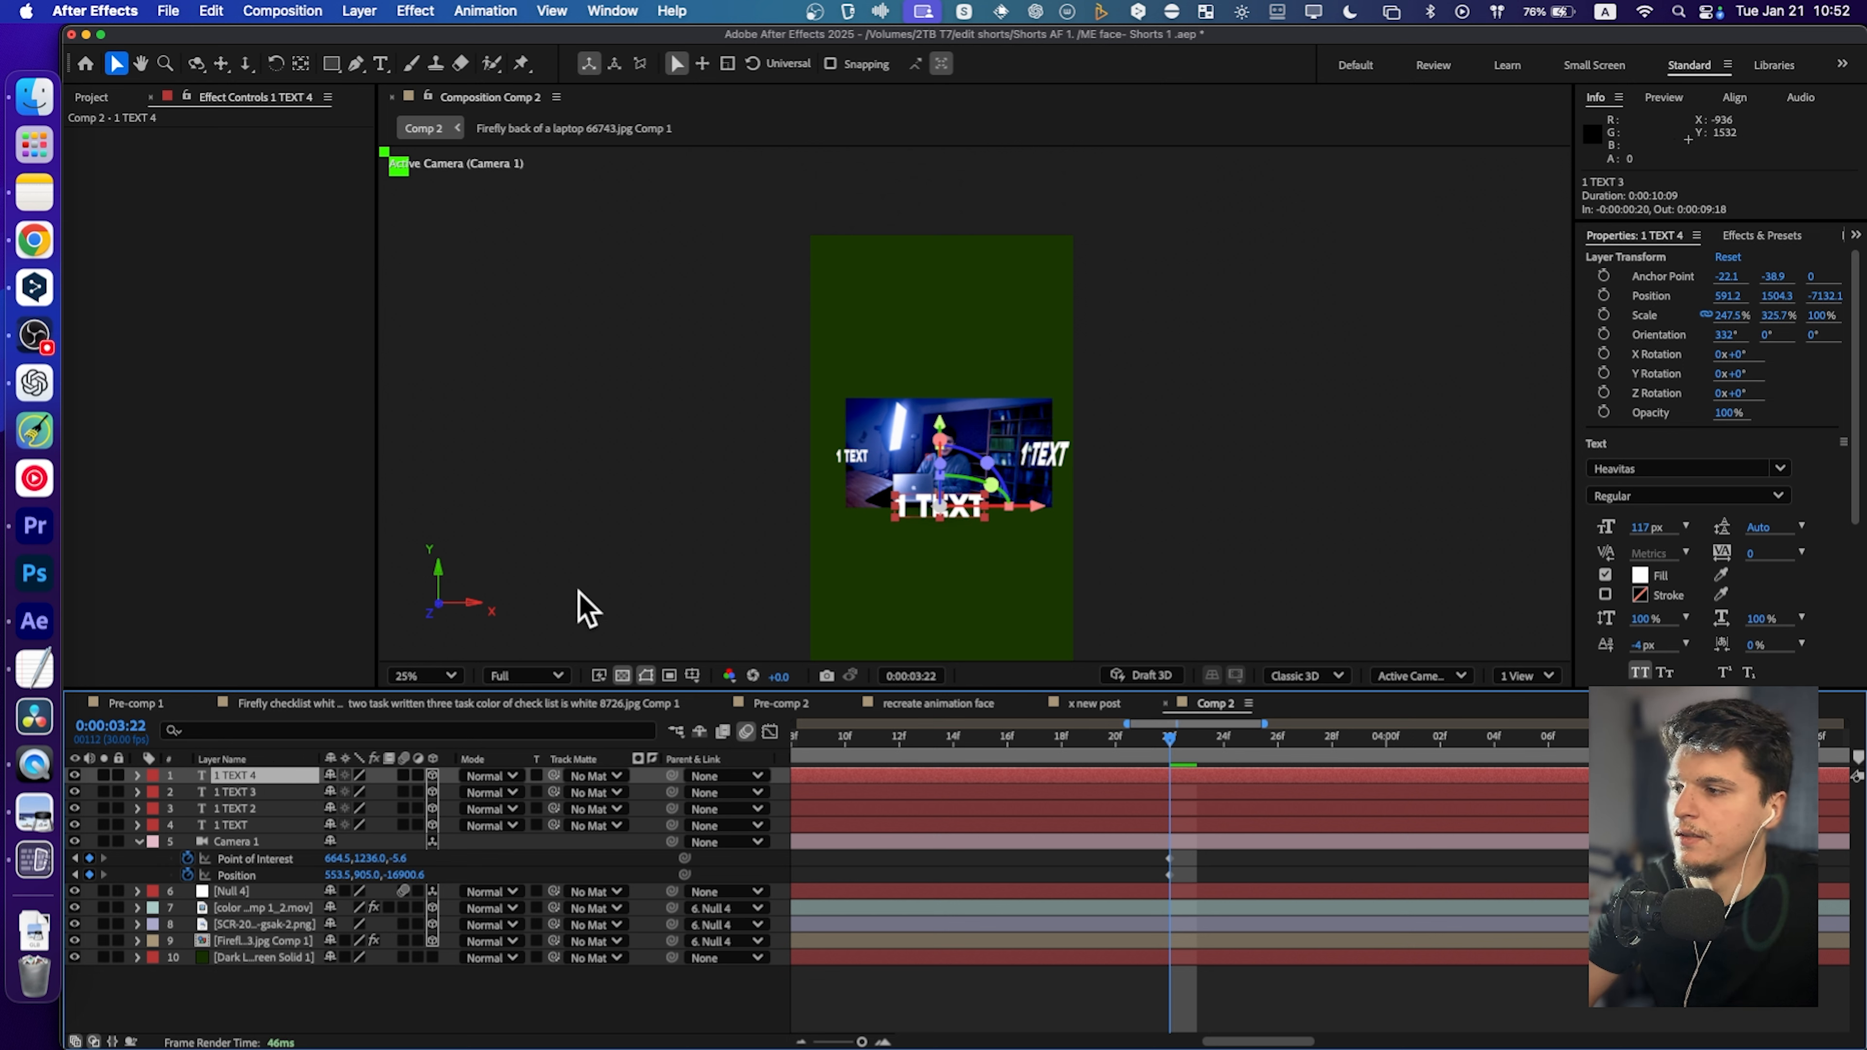
pyautogui.click(360, 12)
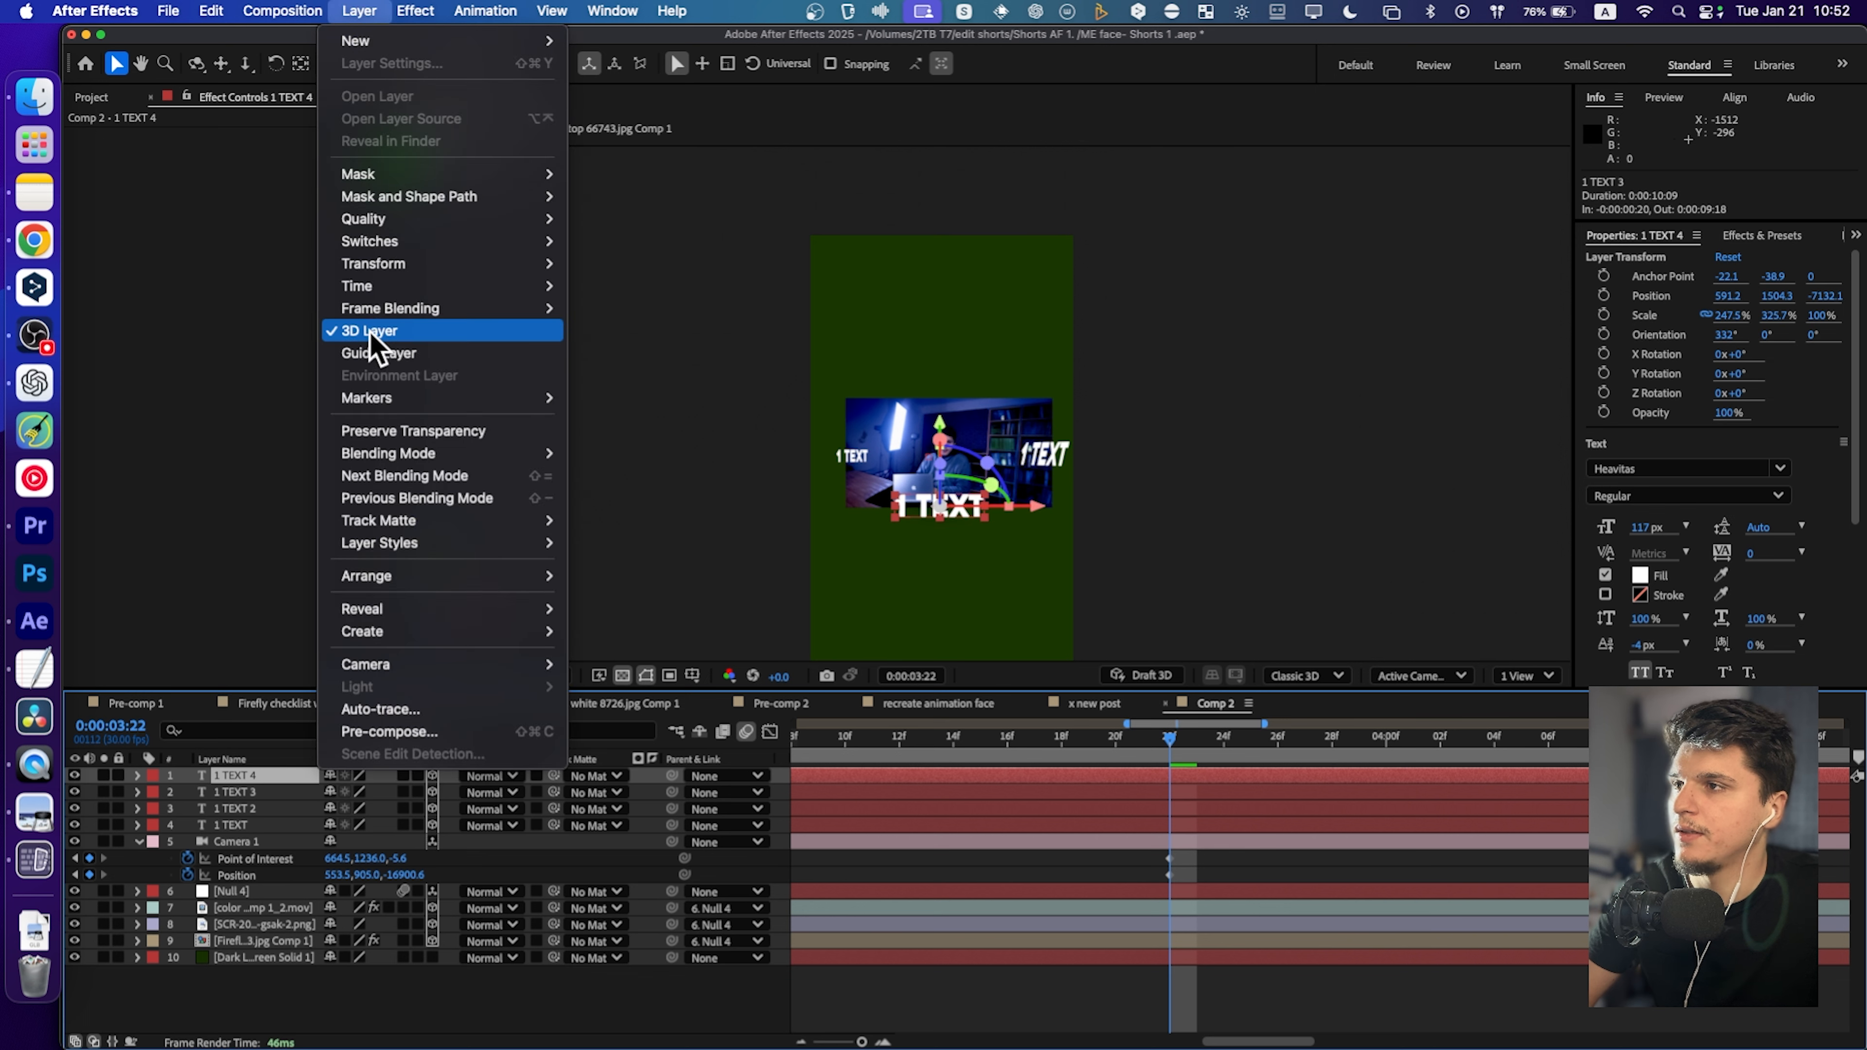
pyautogui.moveTo(386, 267)
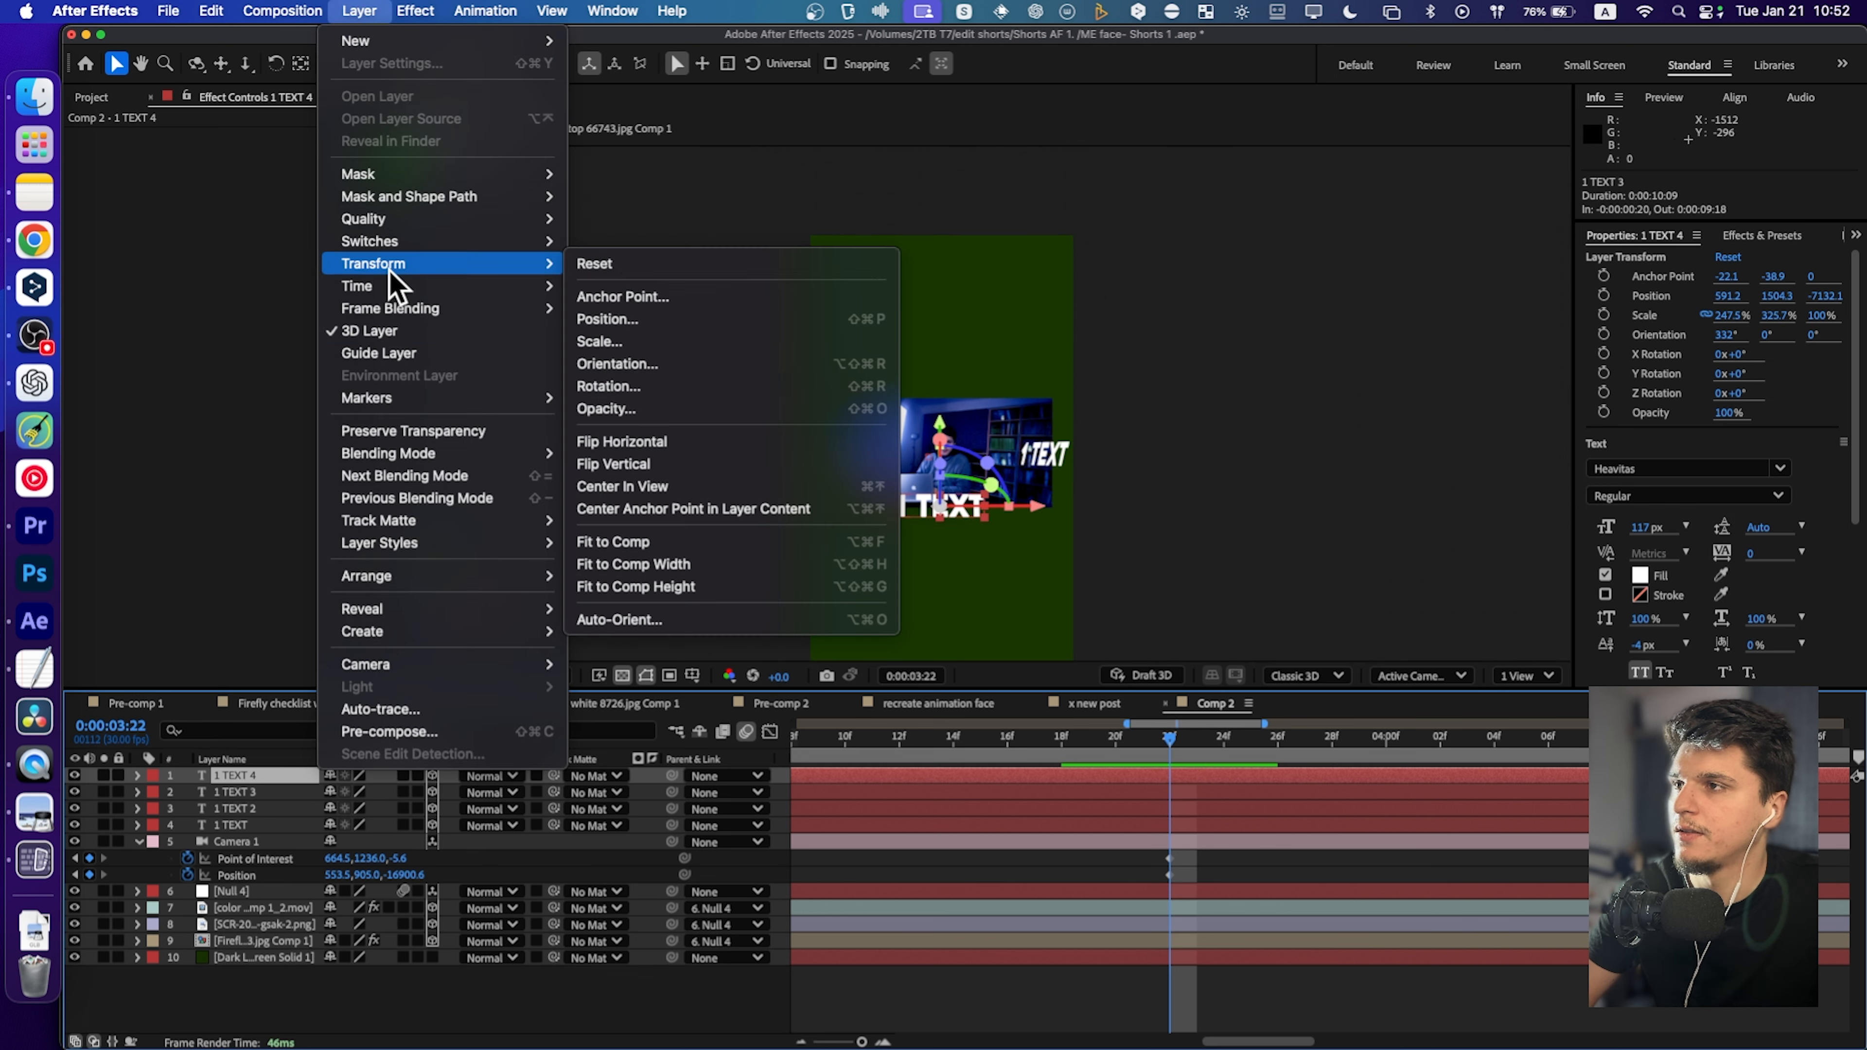
pyautogui.click(639, 487)
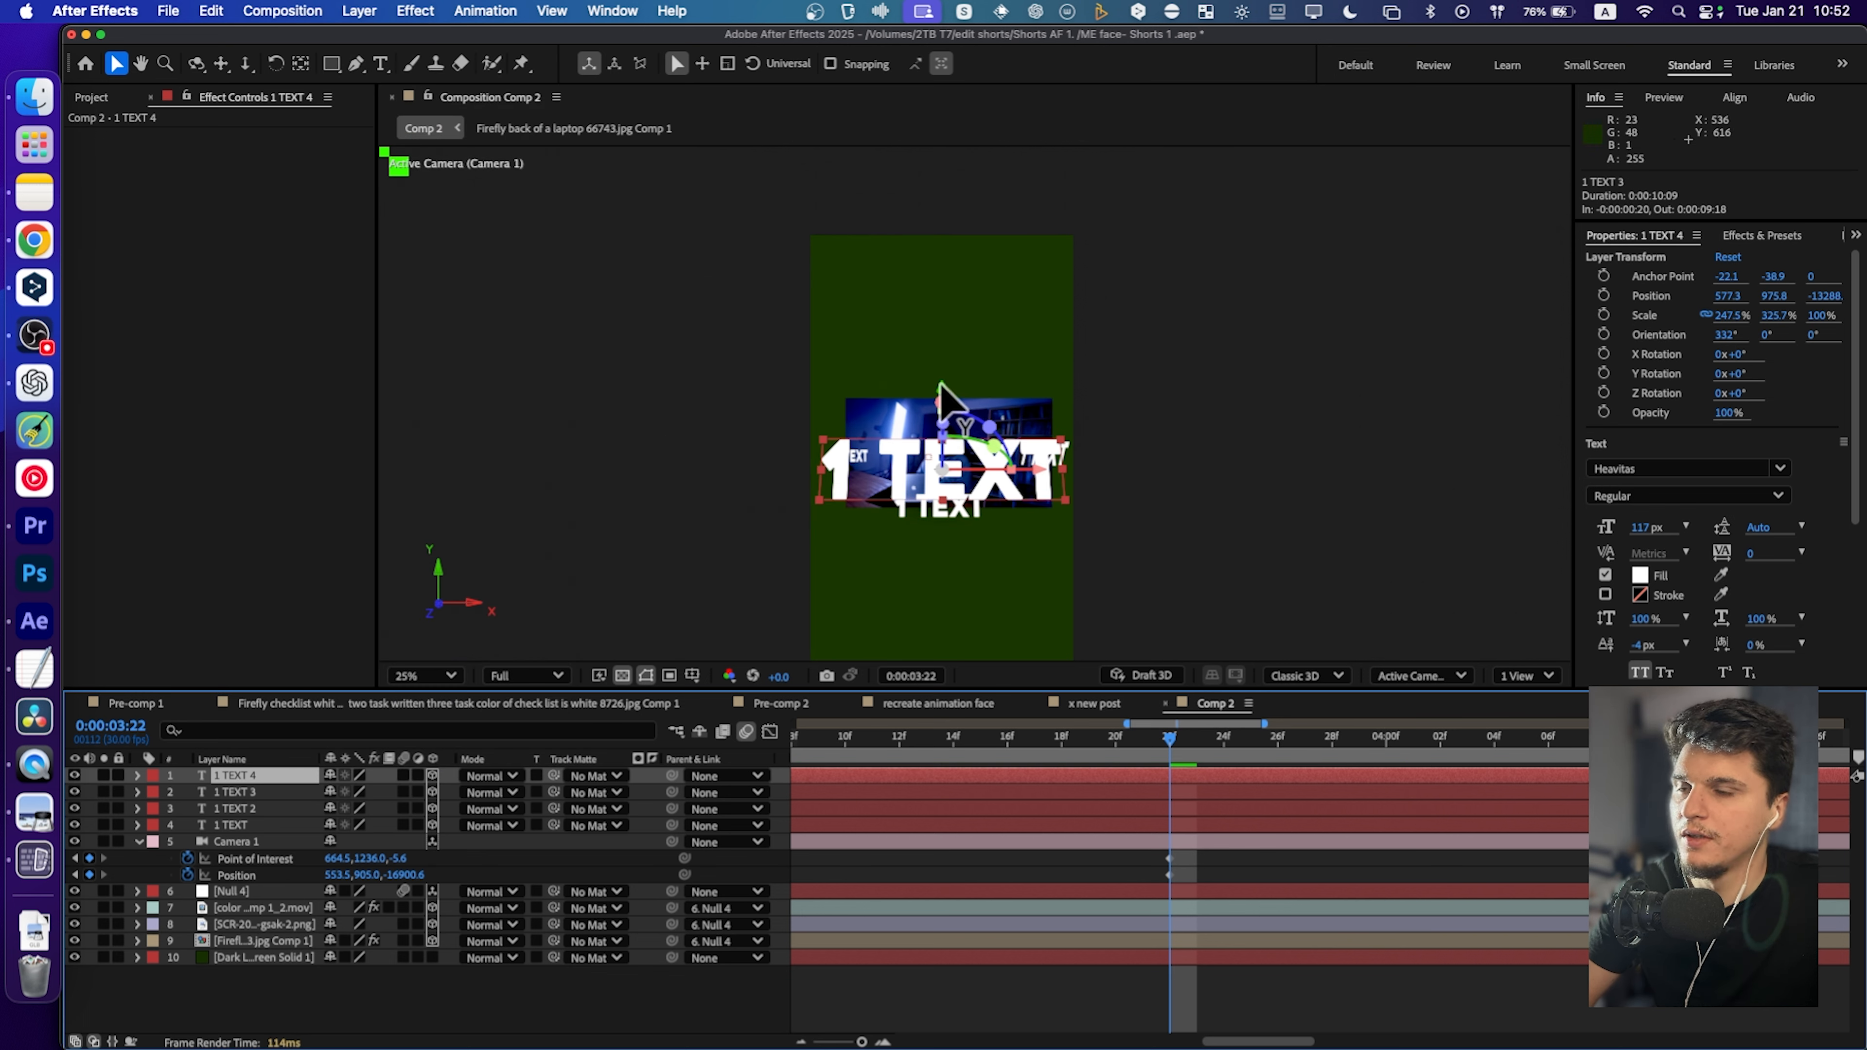
pyautogui.moveTo(940, 383); pyautogui.dragTo(951, 288)
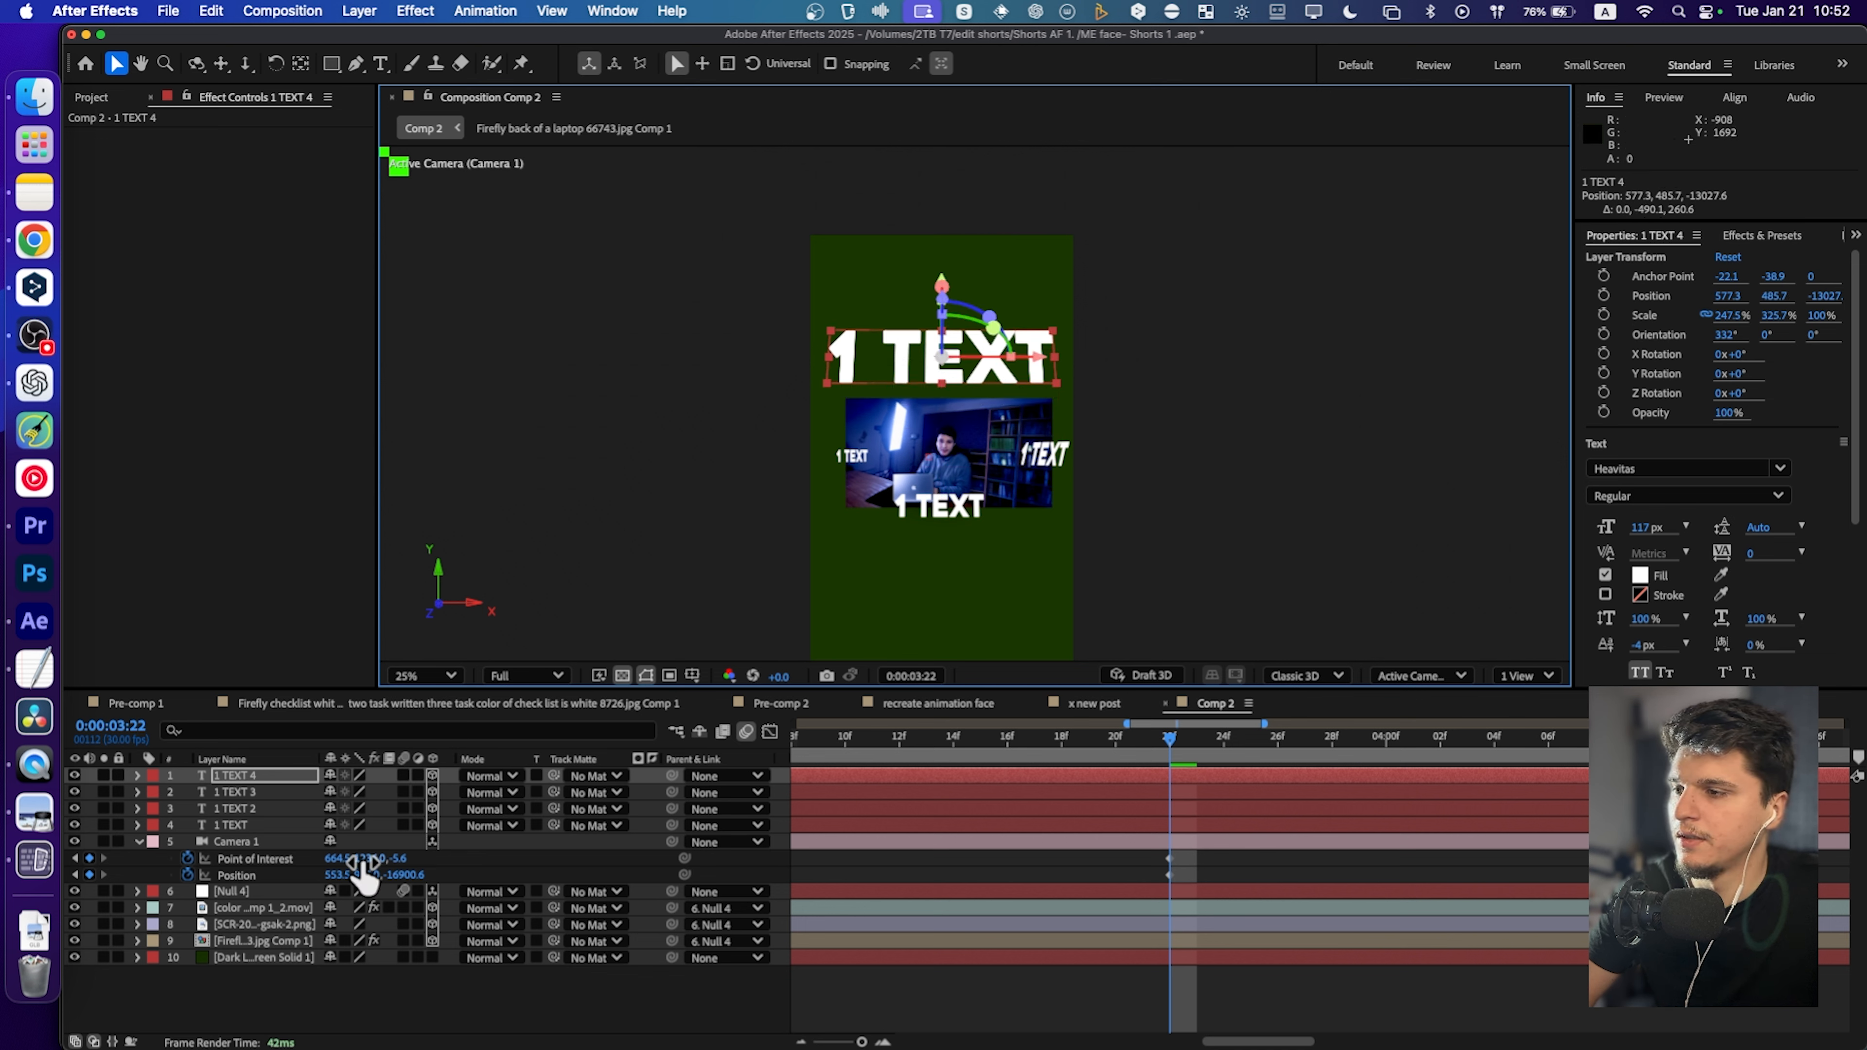
# Set Camera 1's Y Point of Interest to about -197 at 0:00:03:22, framing the text above the picture.
pyautogui.moveTo(362, 871); pyautogui.dragTo(74, 882)
pyautogui.moveTo(373, 868); pyautogui.dragTo(32, 869)
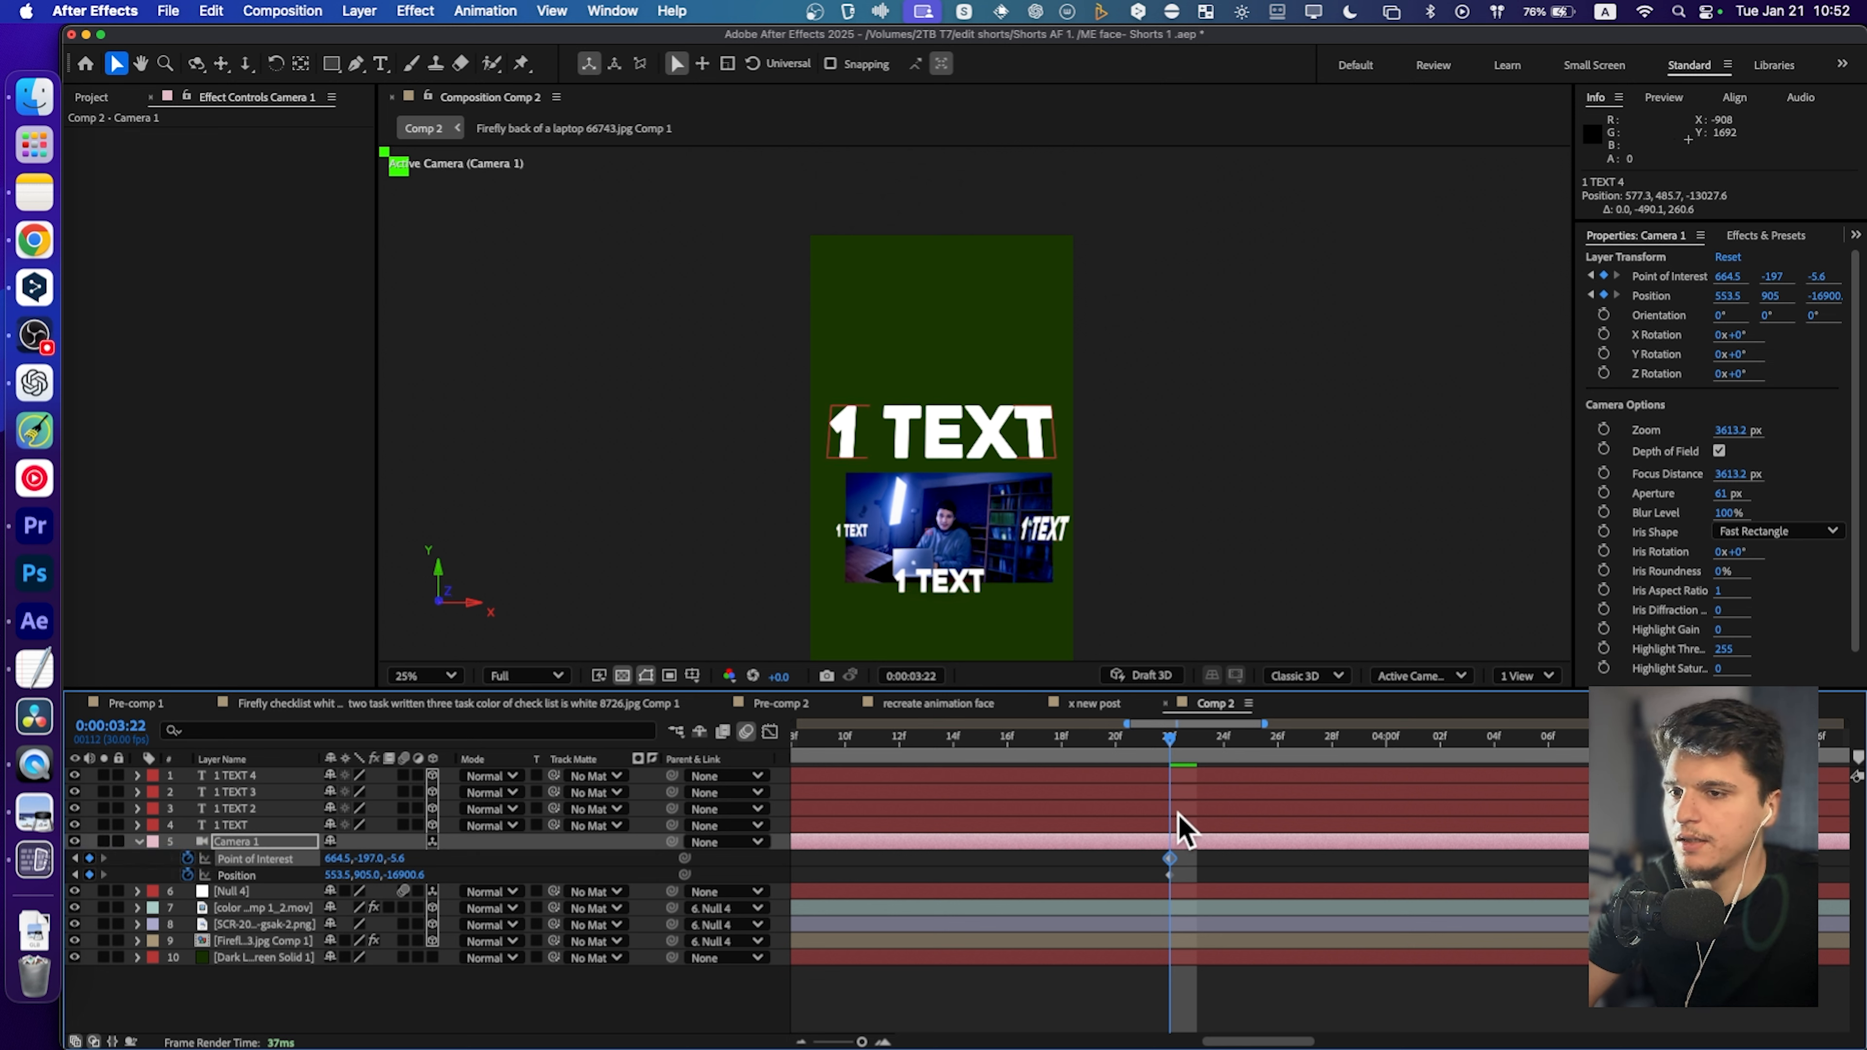
pyautogui.click(1186, 867)
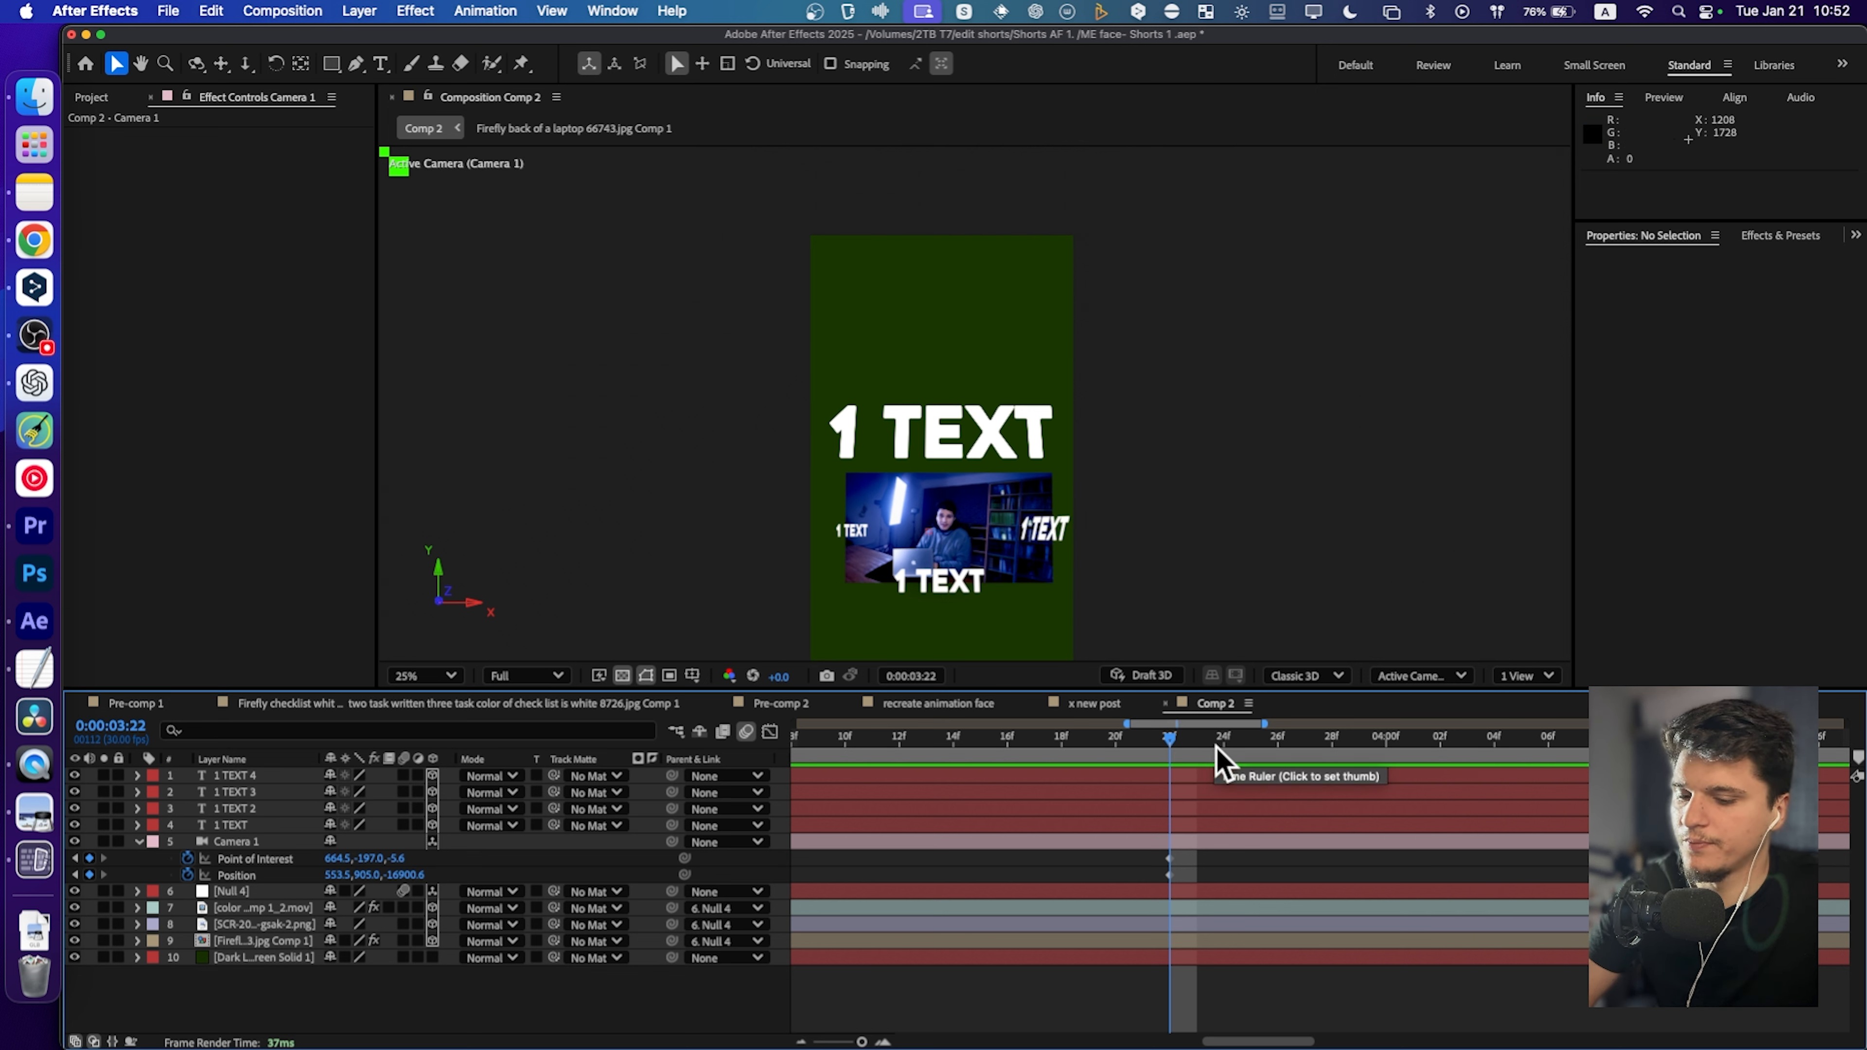
# Show all Camera 1 keyframes in the timeline and preview the camera animation from the start.
pyautogui.click(1206, 840)
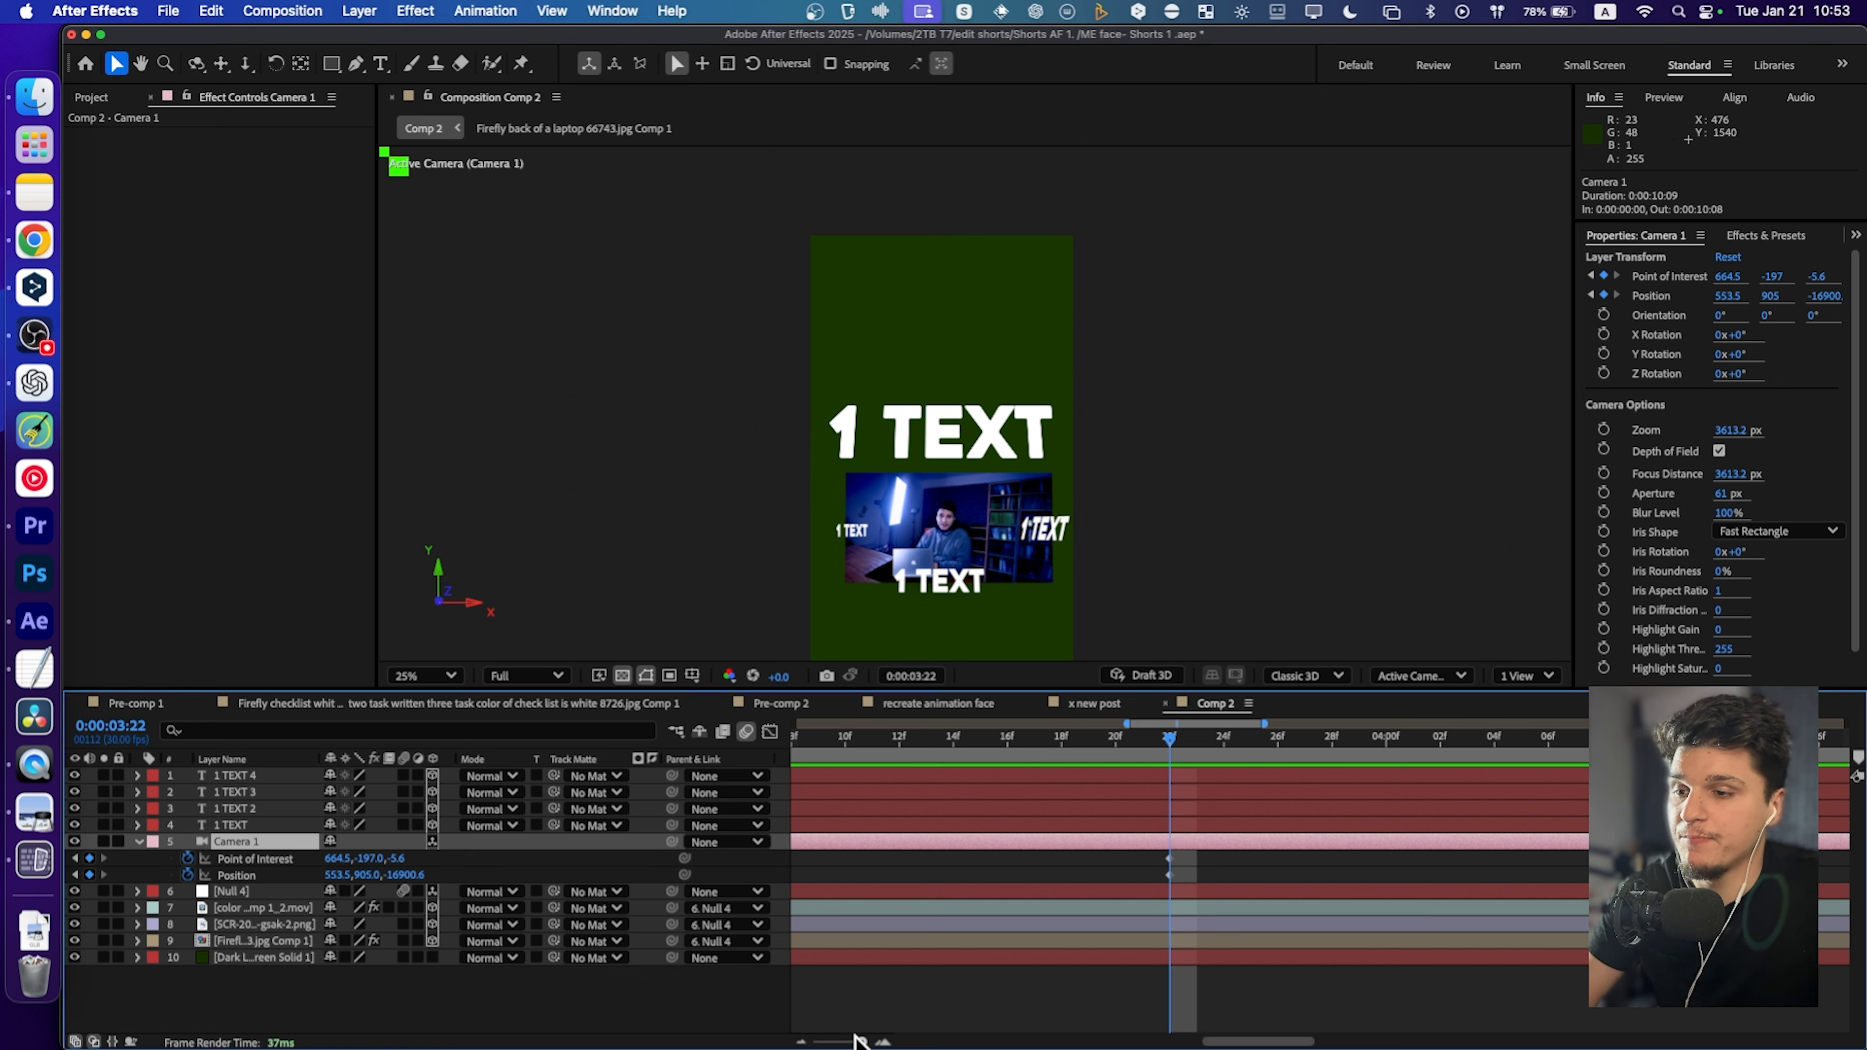
pyautogui.moveTo(856, 1040); pyautogui.dragTo(827, 1042)
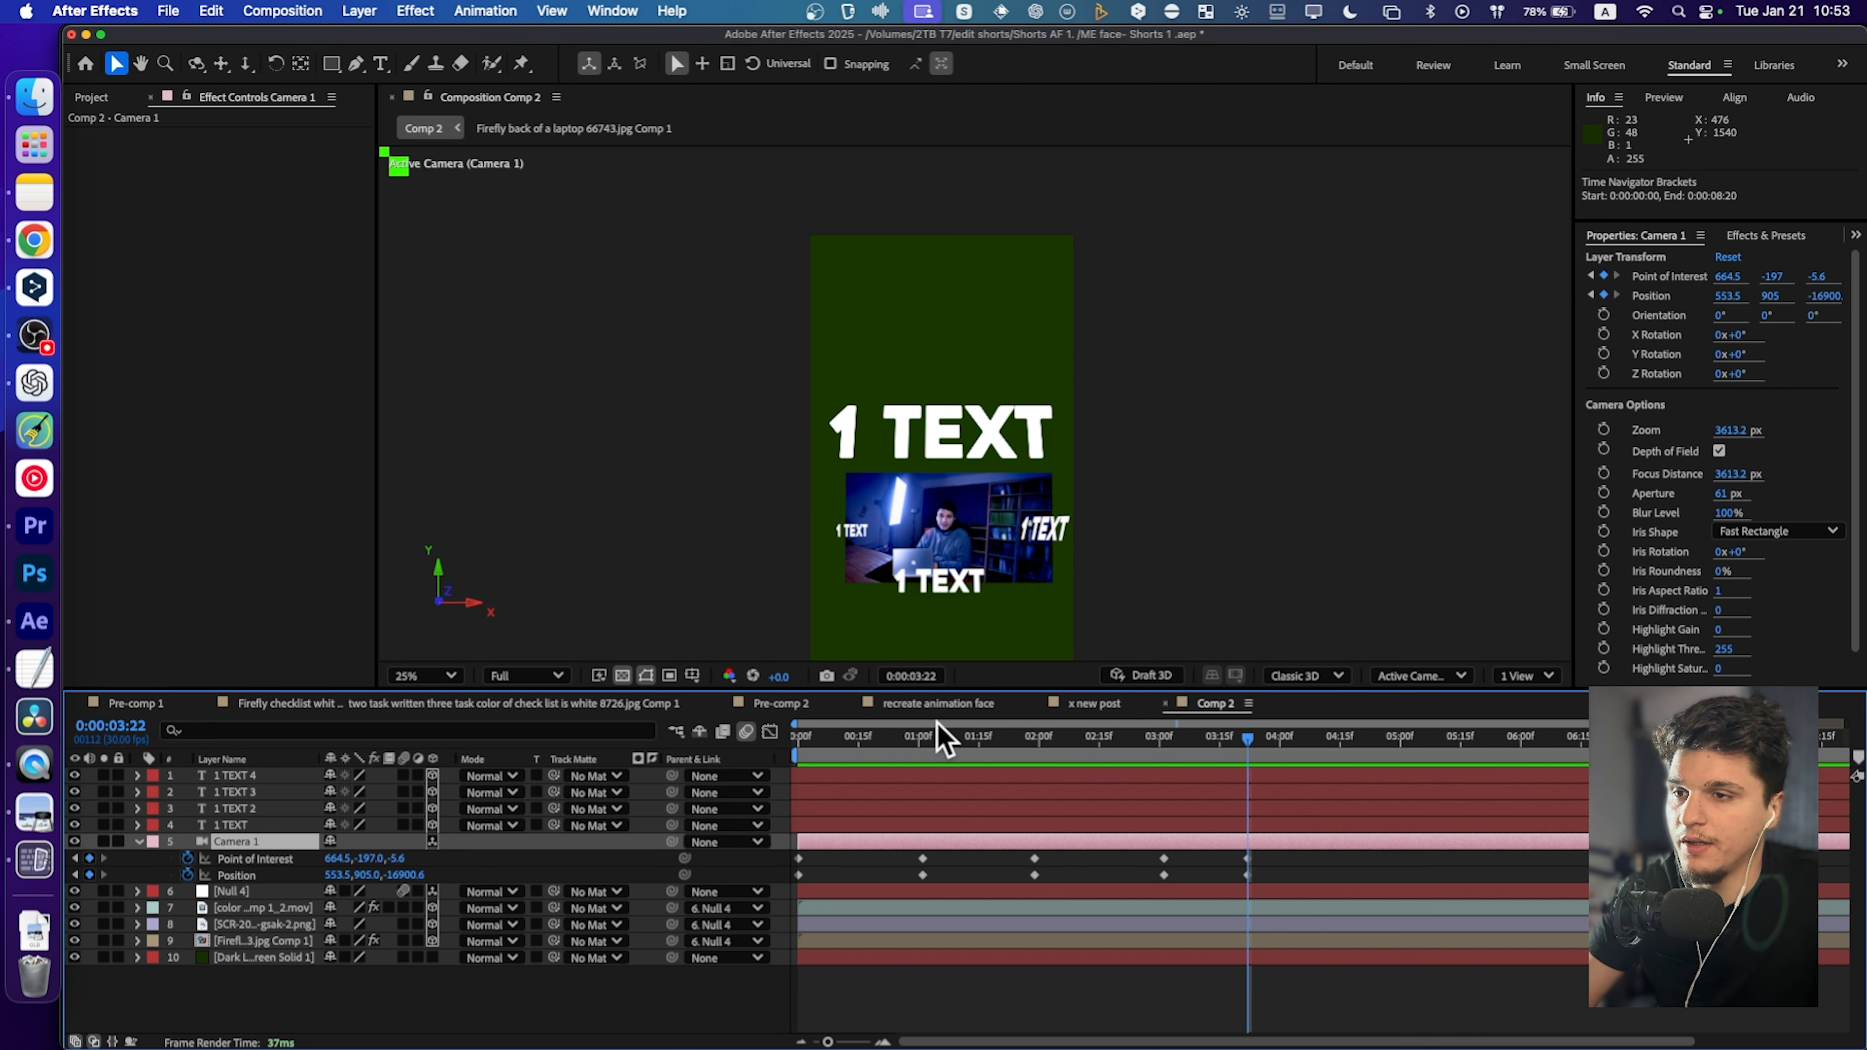
pyautogui.click(795, 735)
pyautogui.press('space')
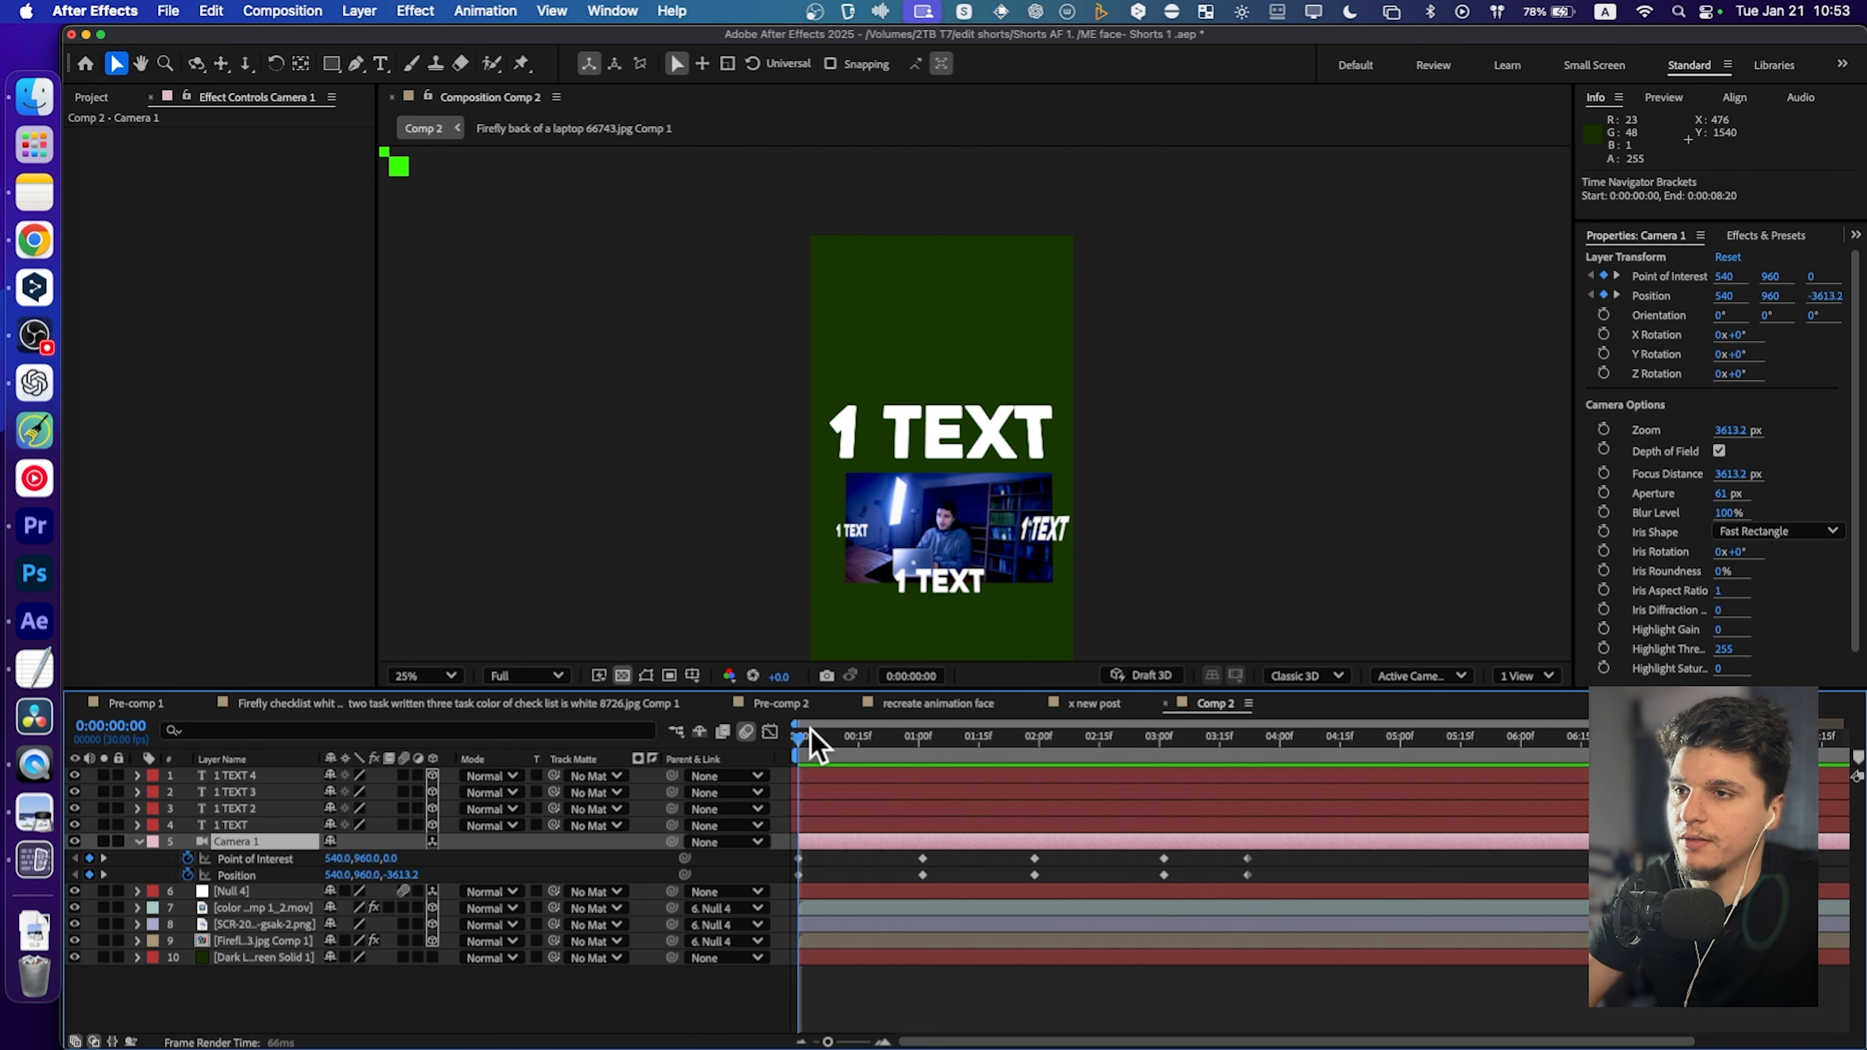
pyautogui.press('space')
# Around 0:00:01:28, move "1 TEXT 2" along its X axis into the frame, to a Position of about 1880.7, 933.1, -4578.7.
pyautogui.moveTo(796, 734); pyautogui.dragTo(1031, 739)
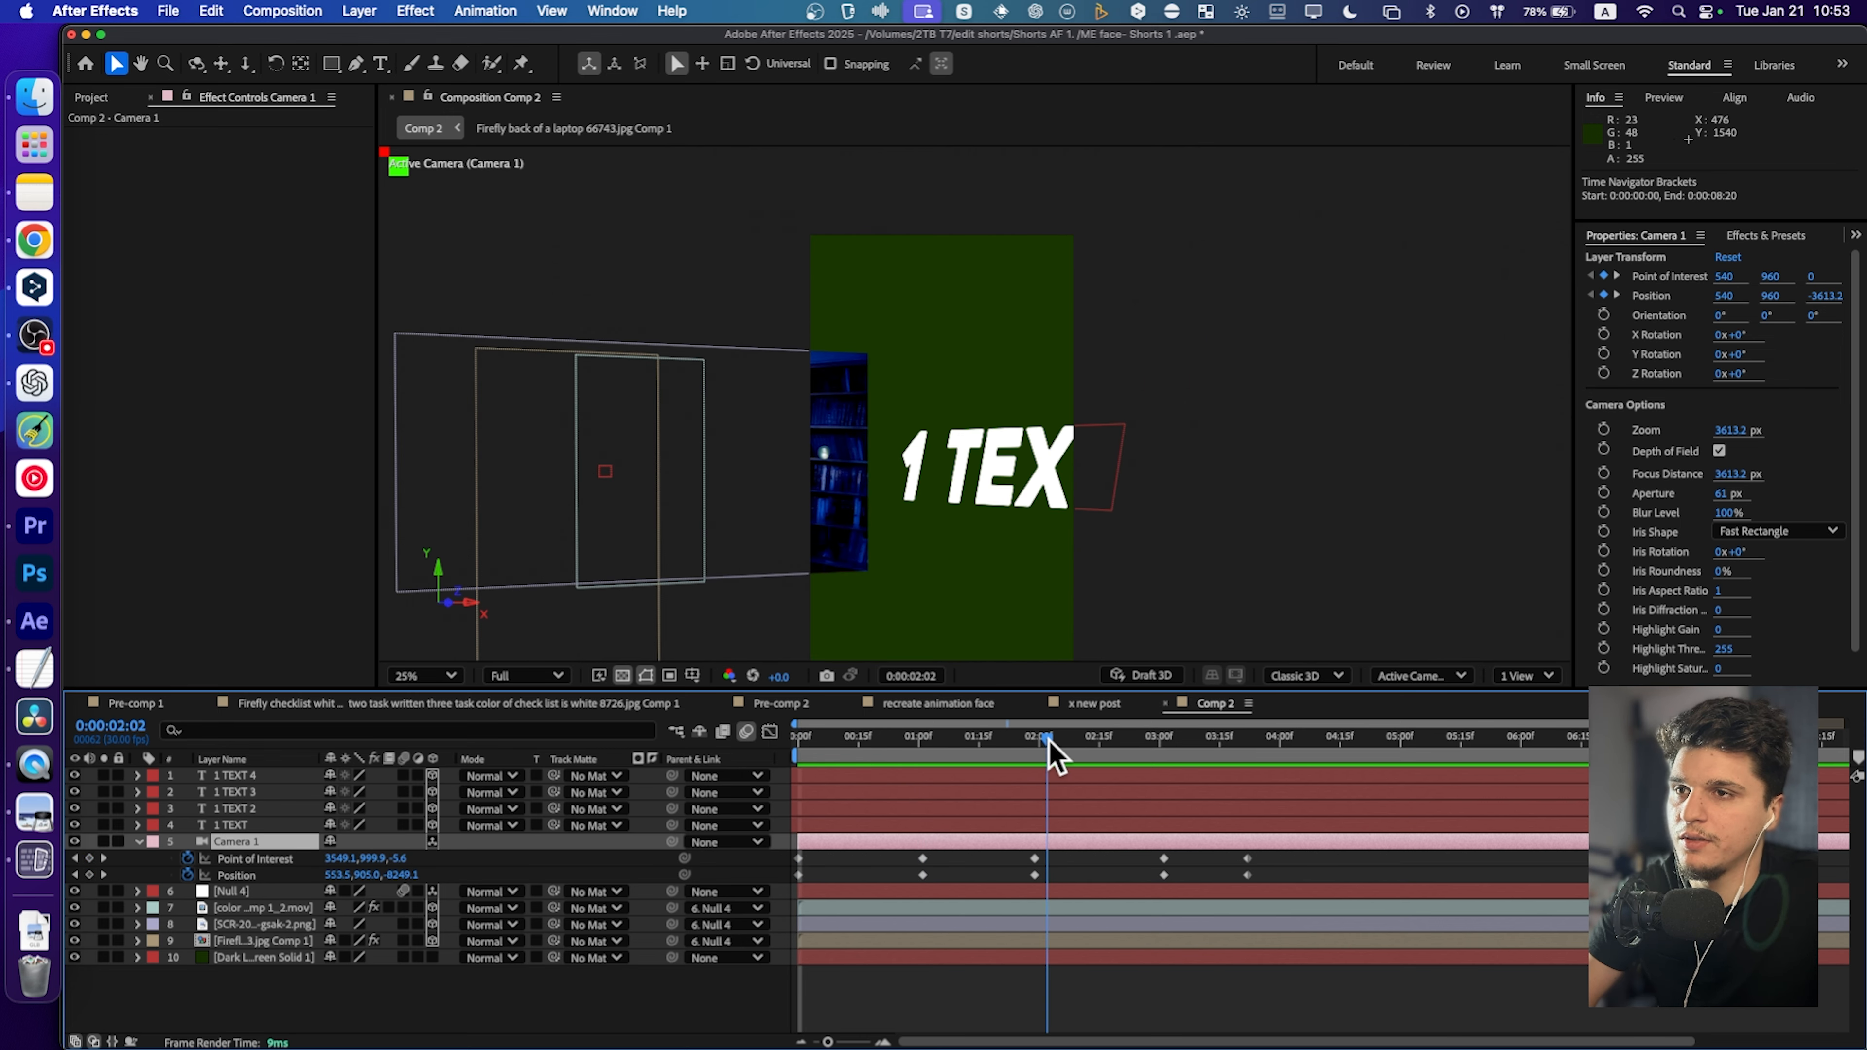
pyautogui.click(1019, 470)
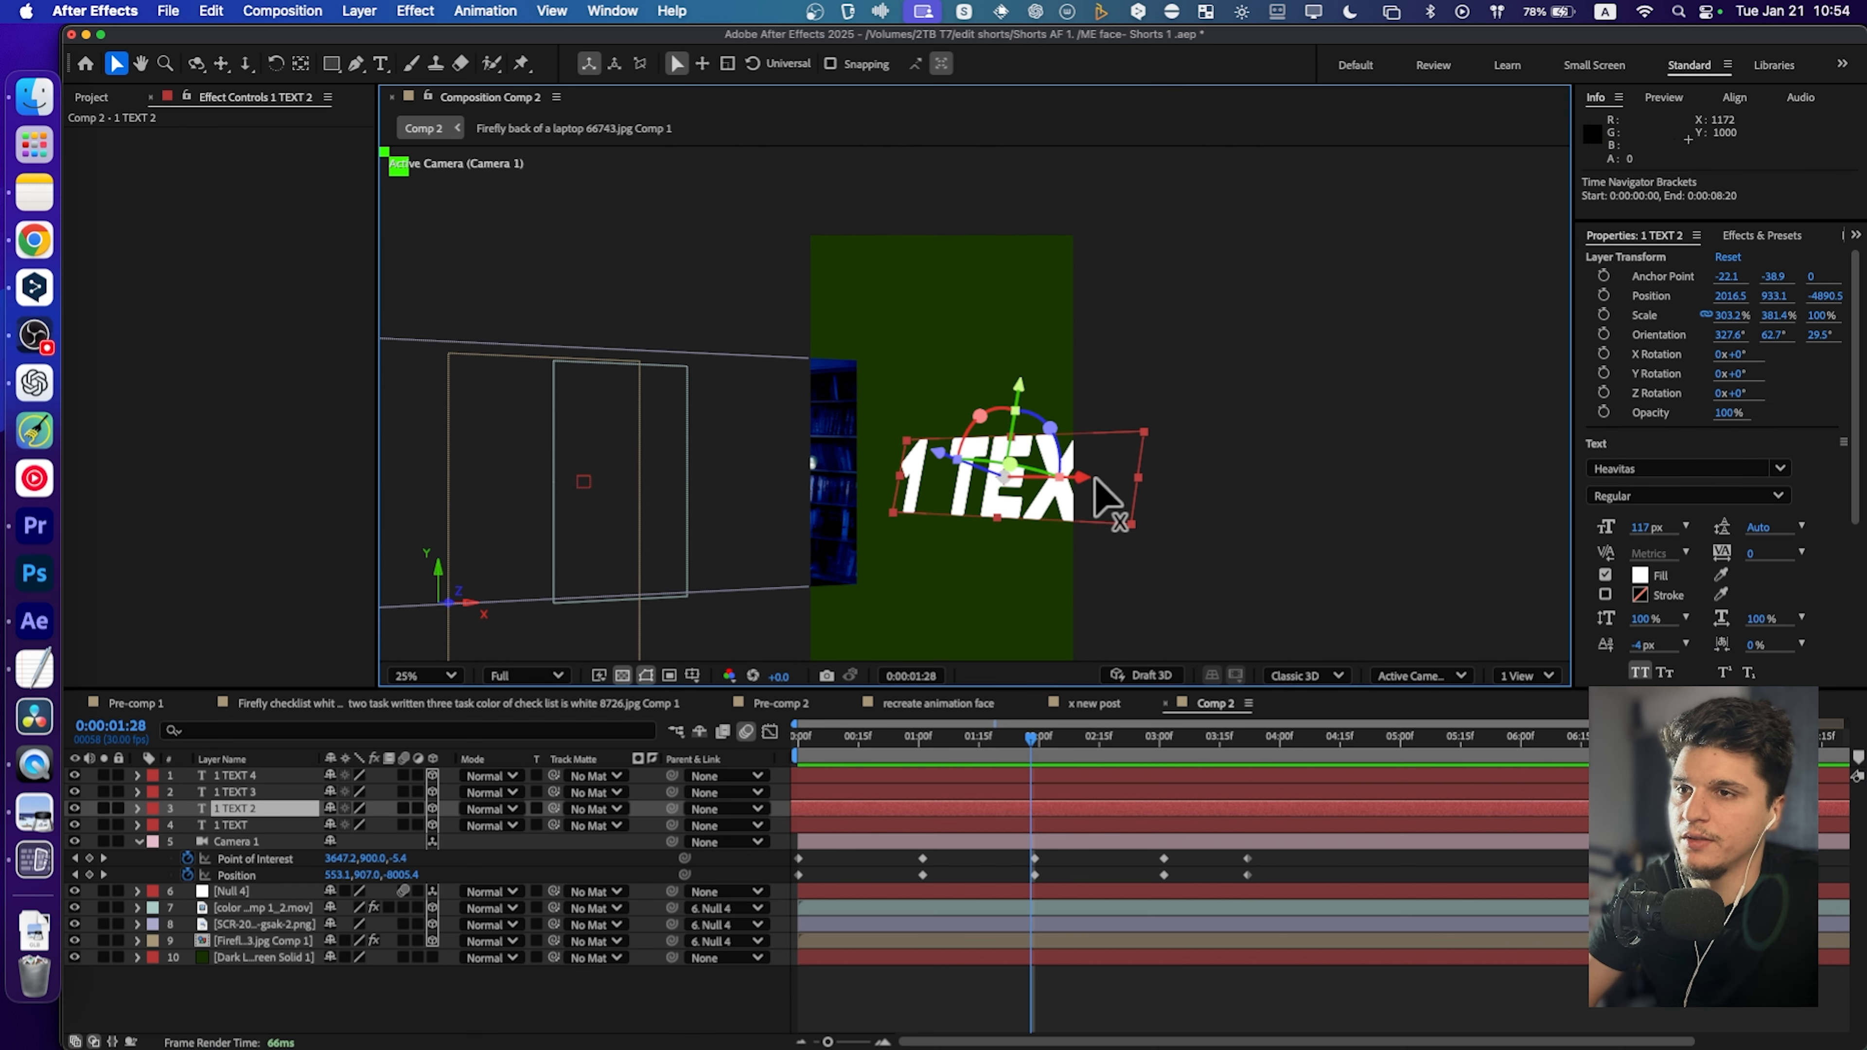
pyautogui.moveTo(1093, 478); pyautogui.dragTo(1017, 472)
# At 0:00:01:01, enlarge "1 TEXT" to a Scale of about 252.5 × 356% and place it at about -613.1, 964.3, -4252.2.
pyautogui.moveTo(1021, 736); pyautogui.dragTo(926, 765)
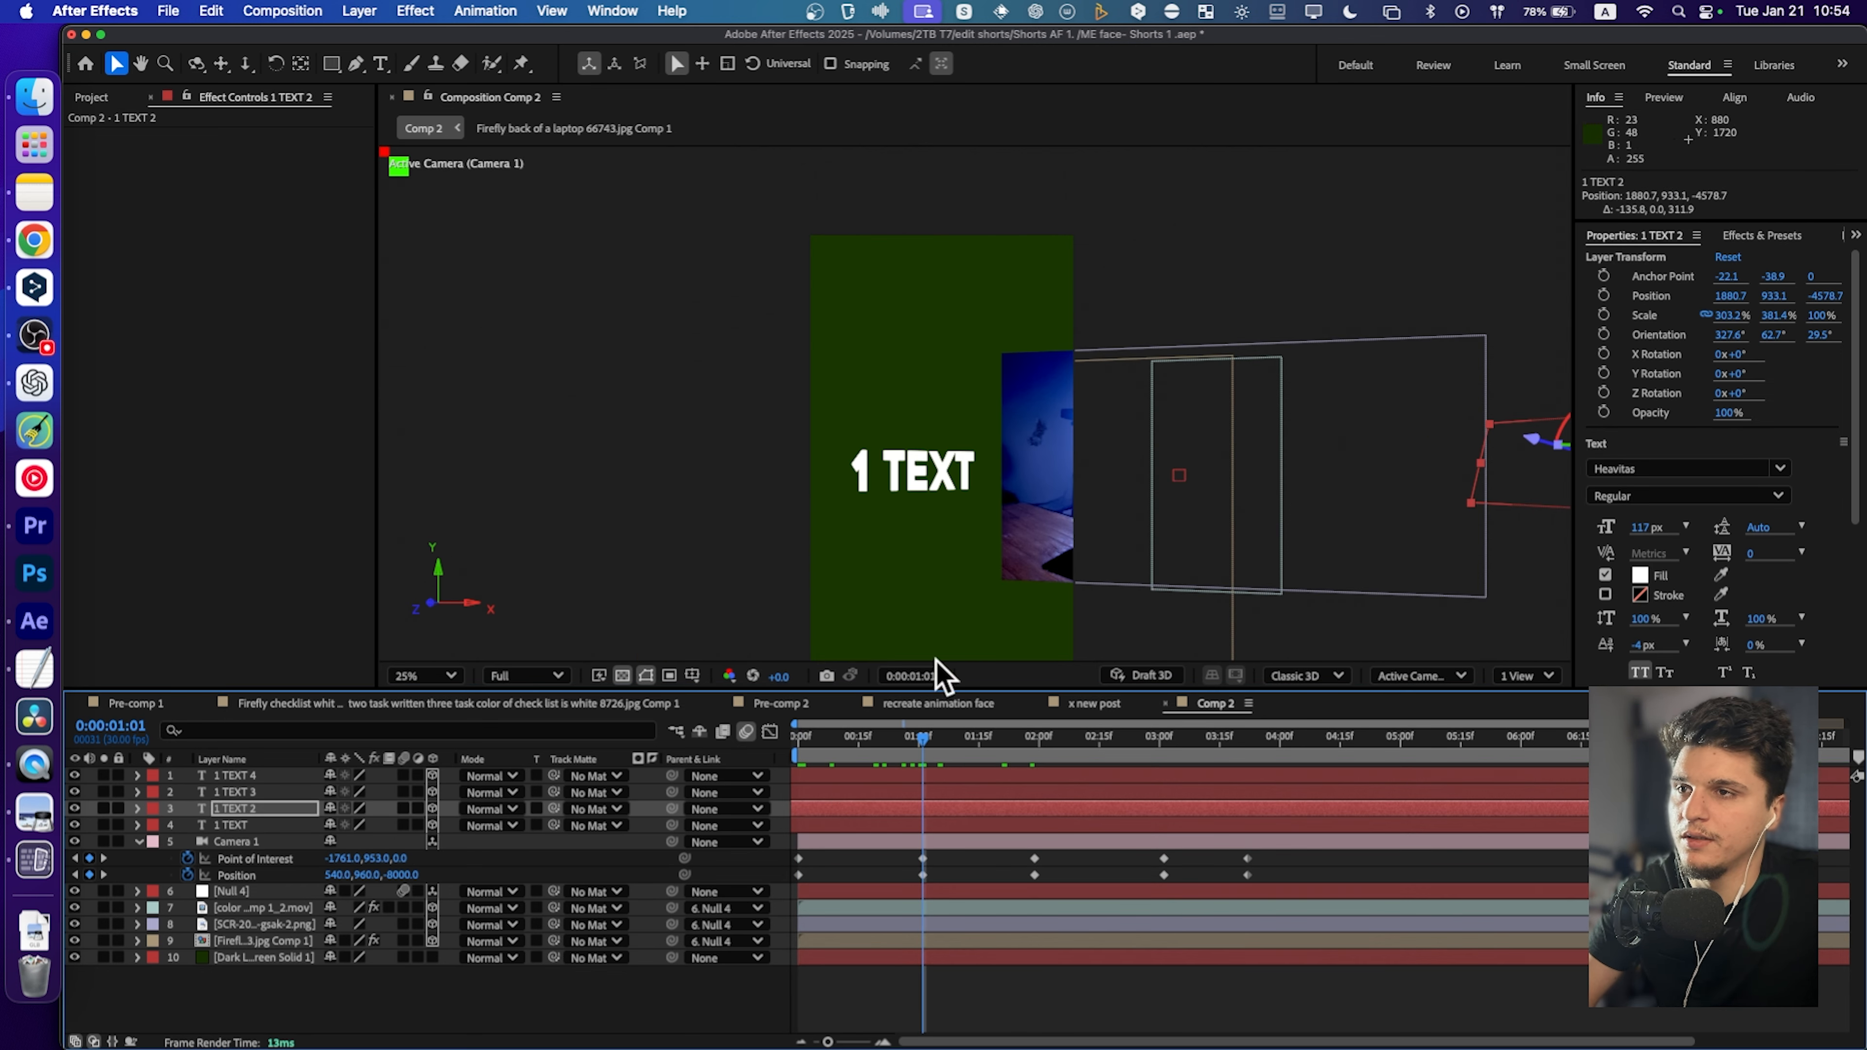
pyautogui.click(927, 491)
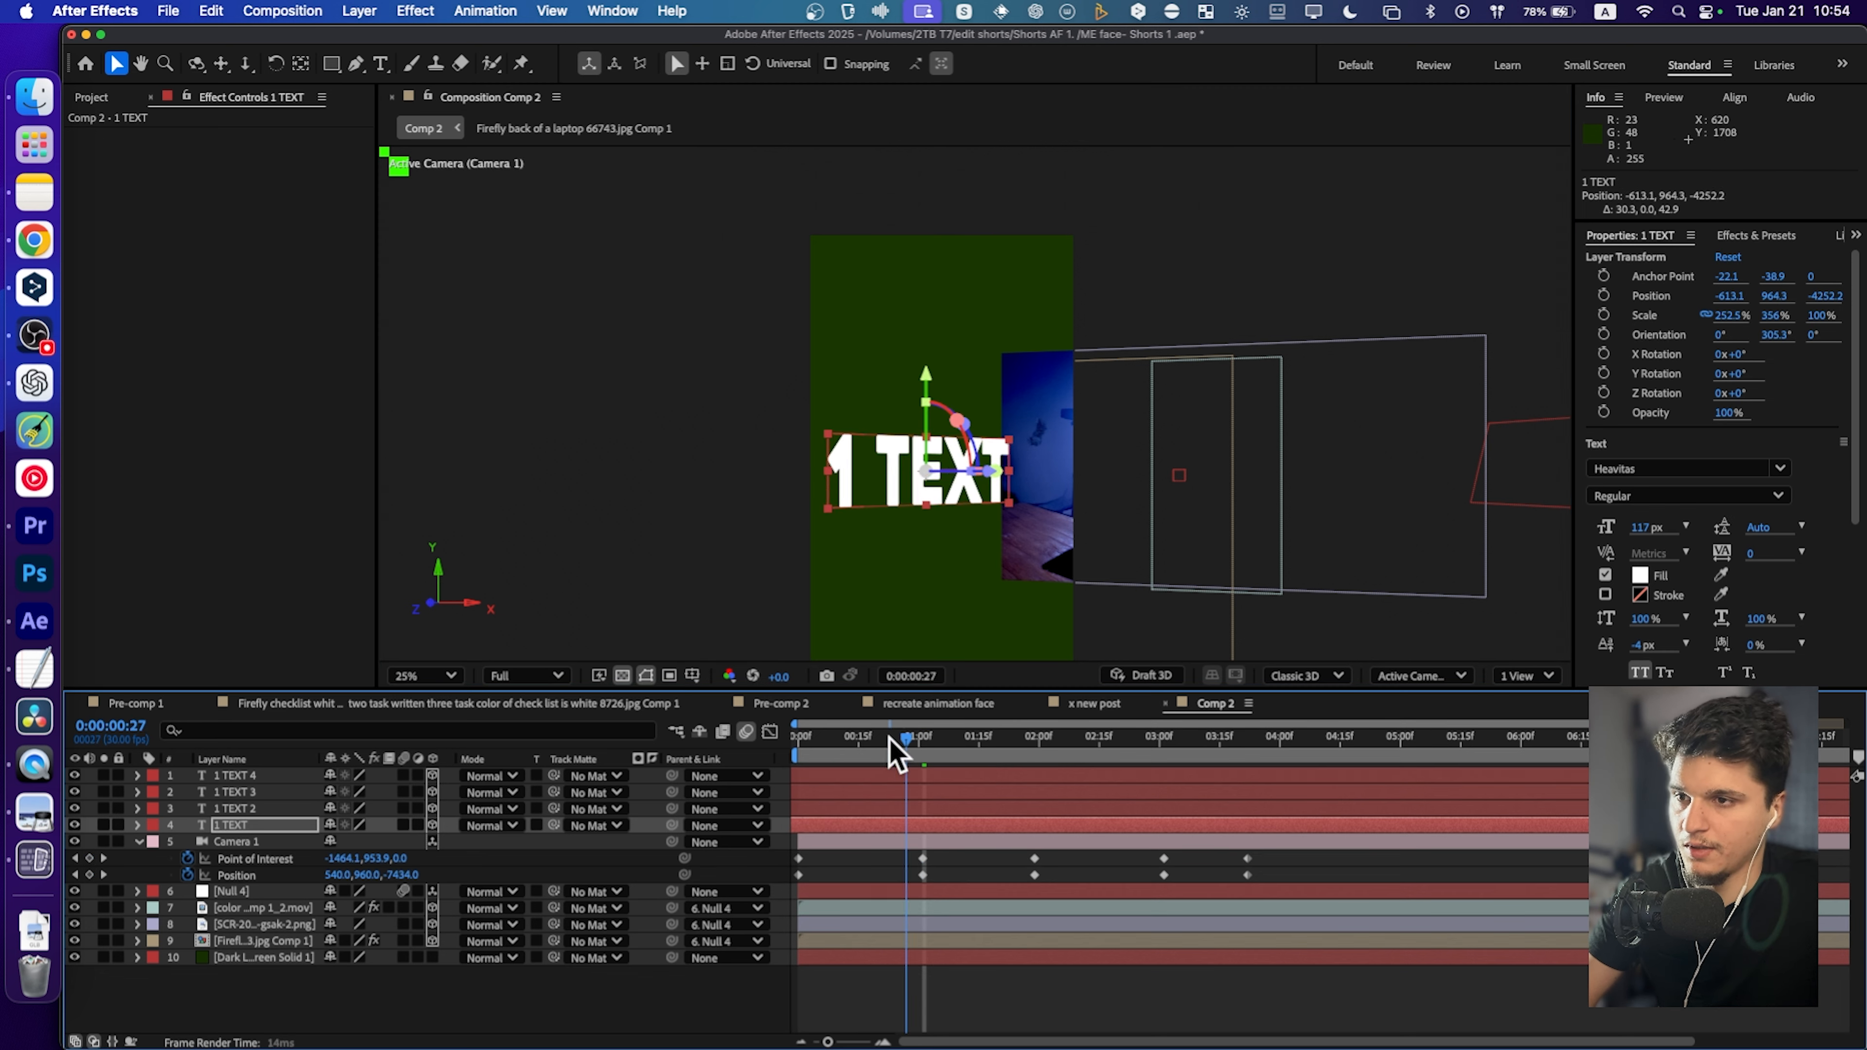
# Replay the composition from the start to check the adjusted texts during the camera moves.
pyautogui.moveTo(892, 742); pyautogui.dragTo(794, 750)
pyautogui.press('space')
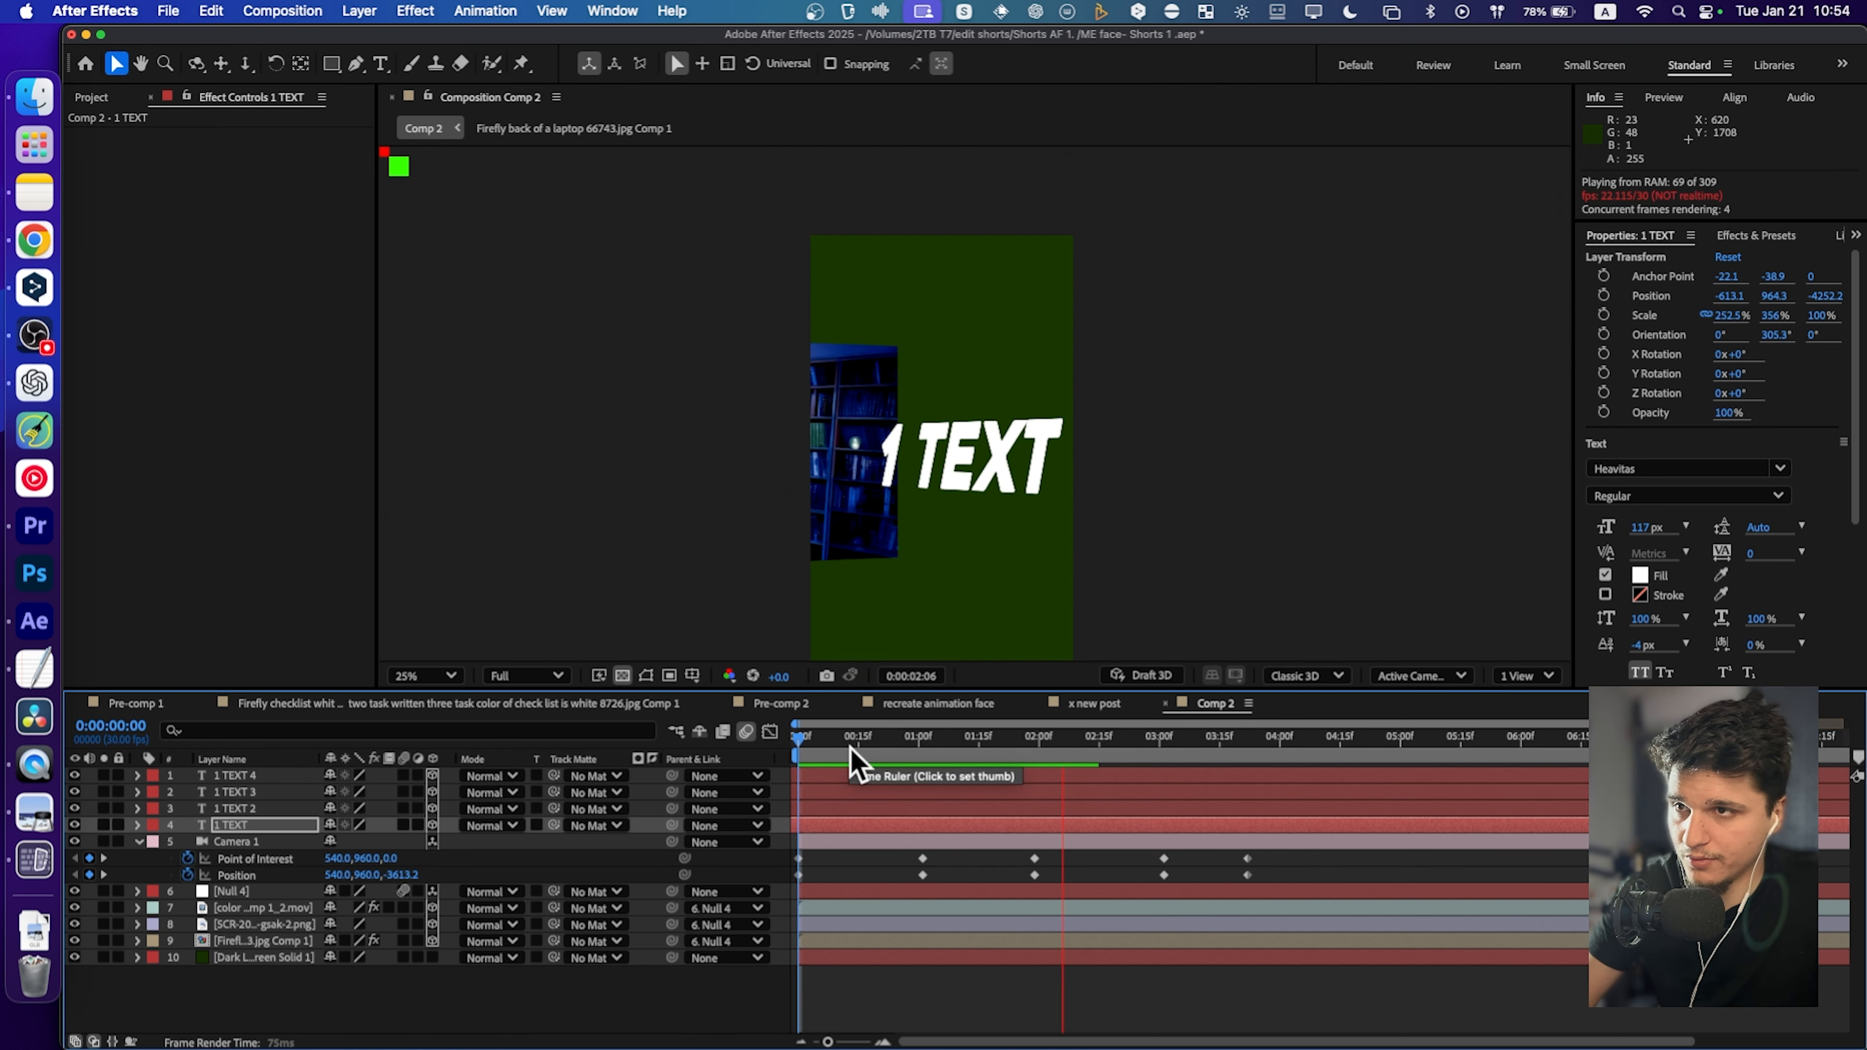
pyautogui.press('space')
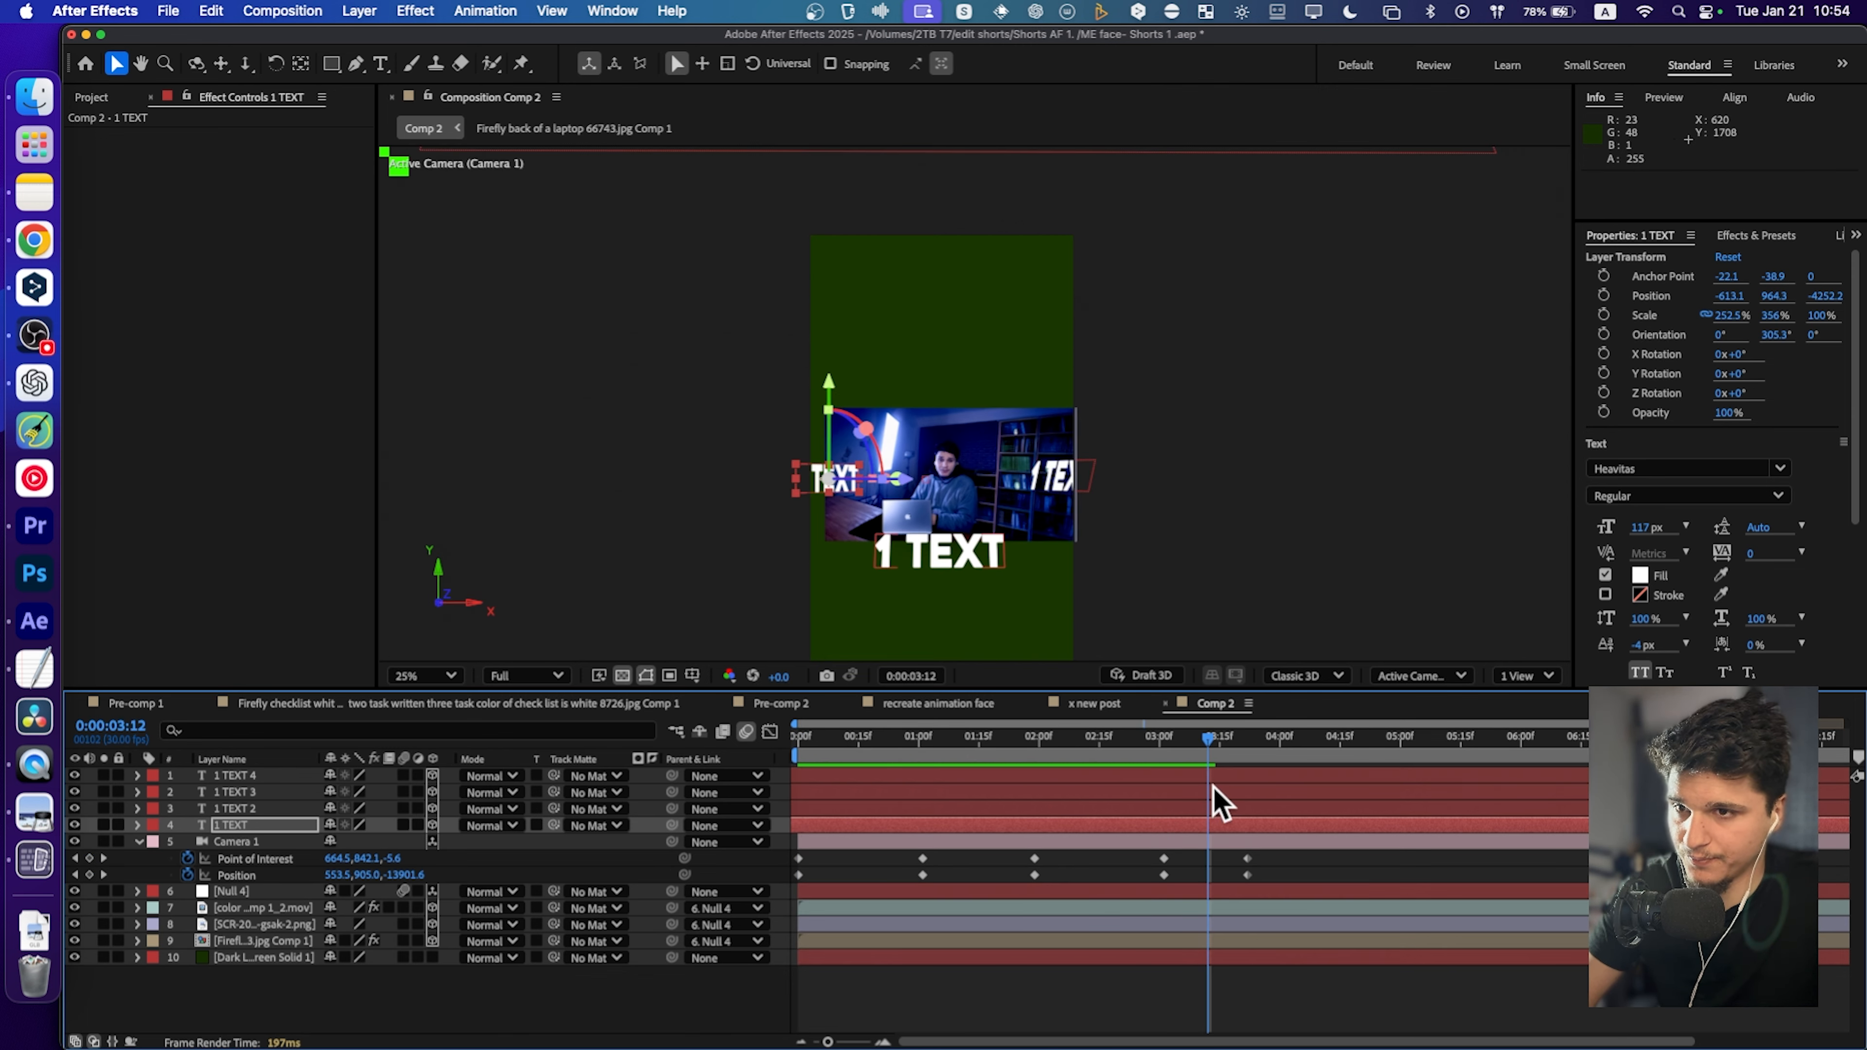
pyautogui.press('space')
pyautogui.press('space')
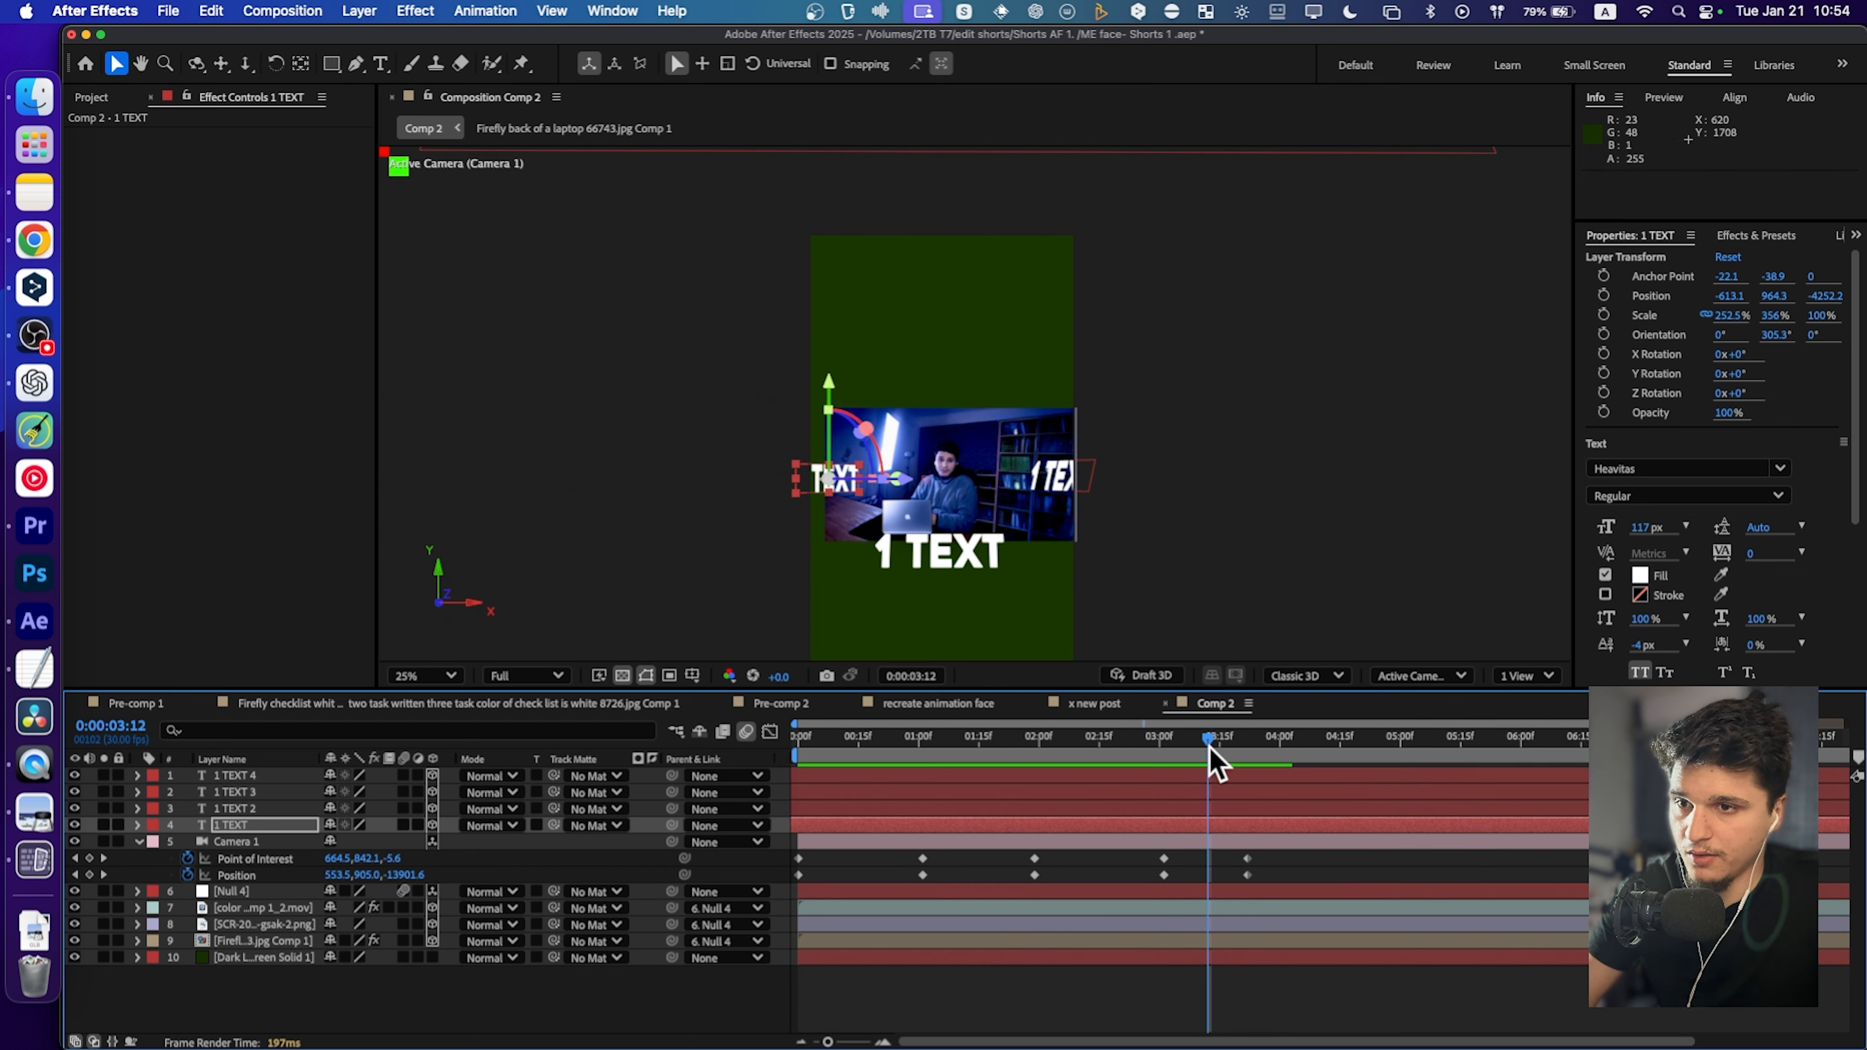
# Apply Easy Ease to all Point of Interest and Position keyframes of Camera 1.
pyautogui.moveTo(1296, 843); pyautogui.dragTo(796, 881)
pyautogui.press('super+z')
pyautogui.click(1255, 858)
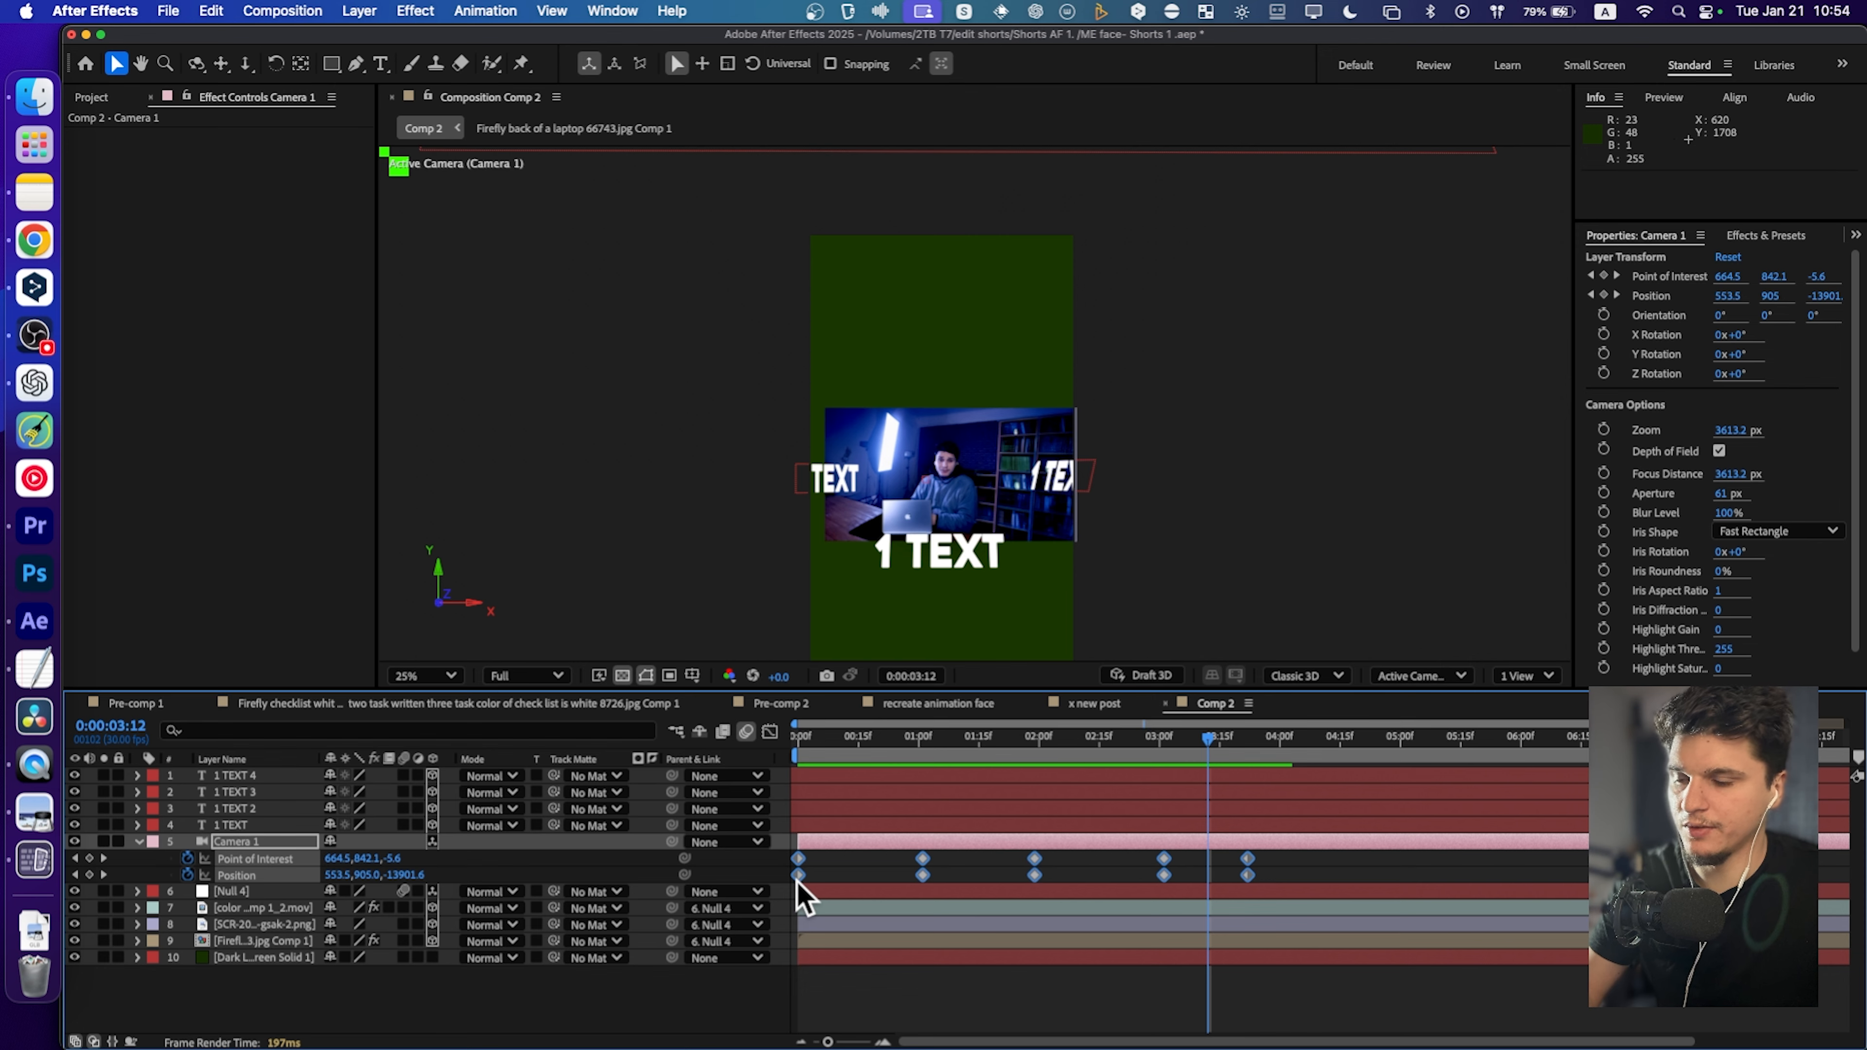
pyautogui.rightClick(802, 878)
pyautogui.moveTo(992, 1033)
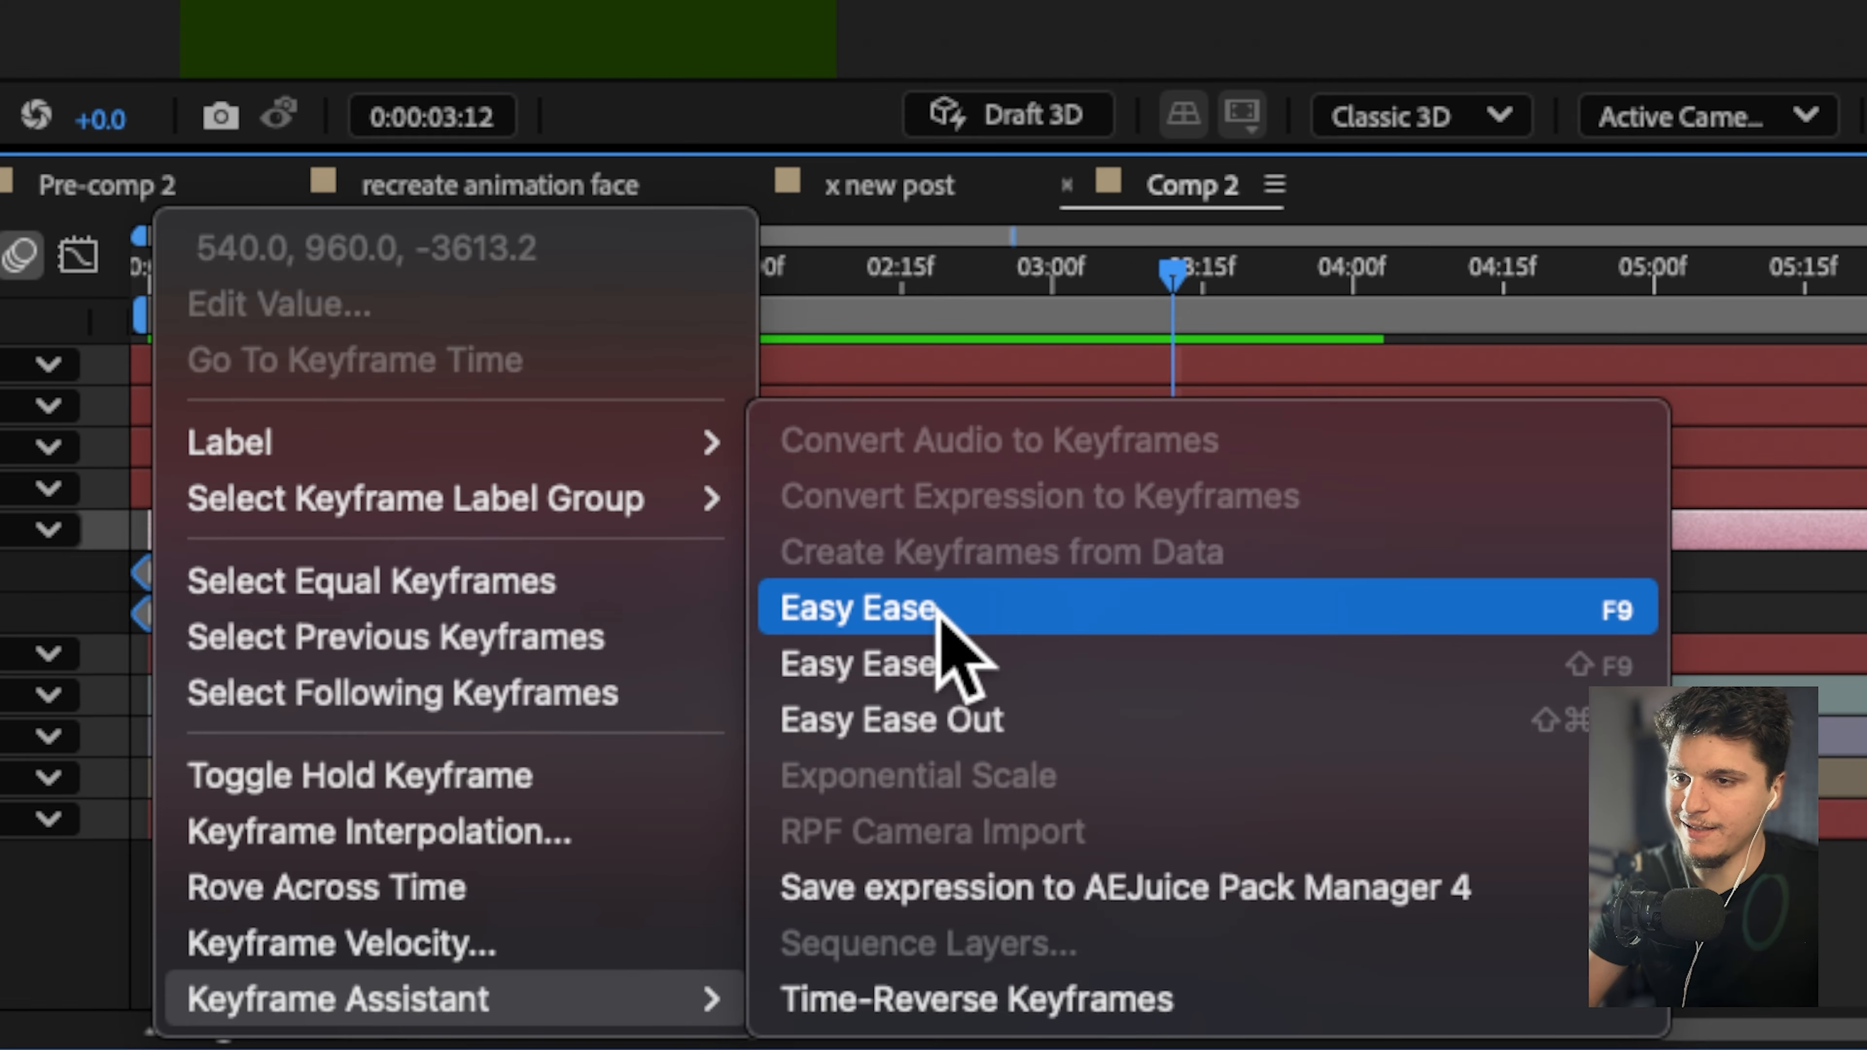
pyautogui.click(938, 609)
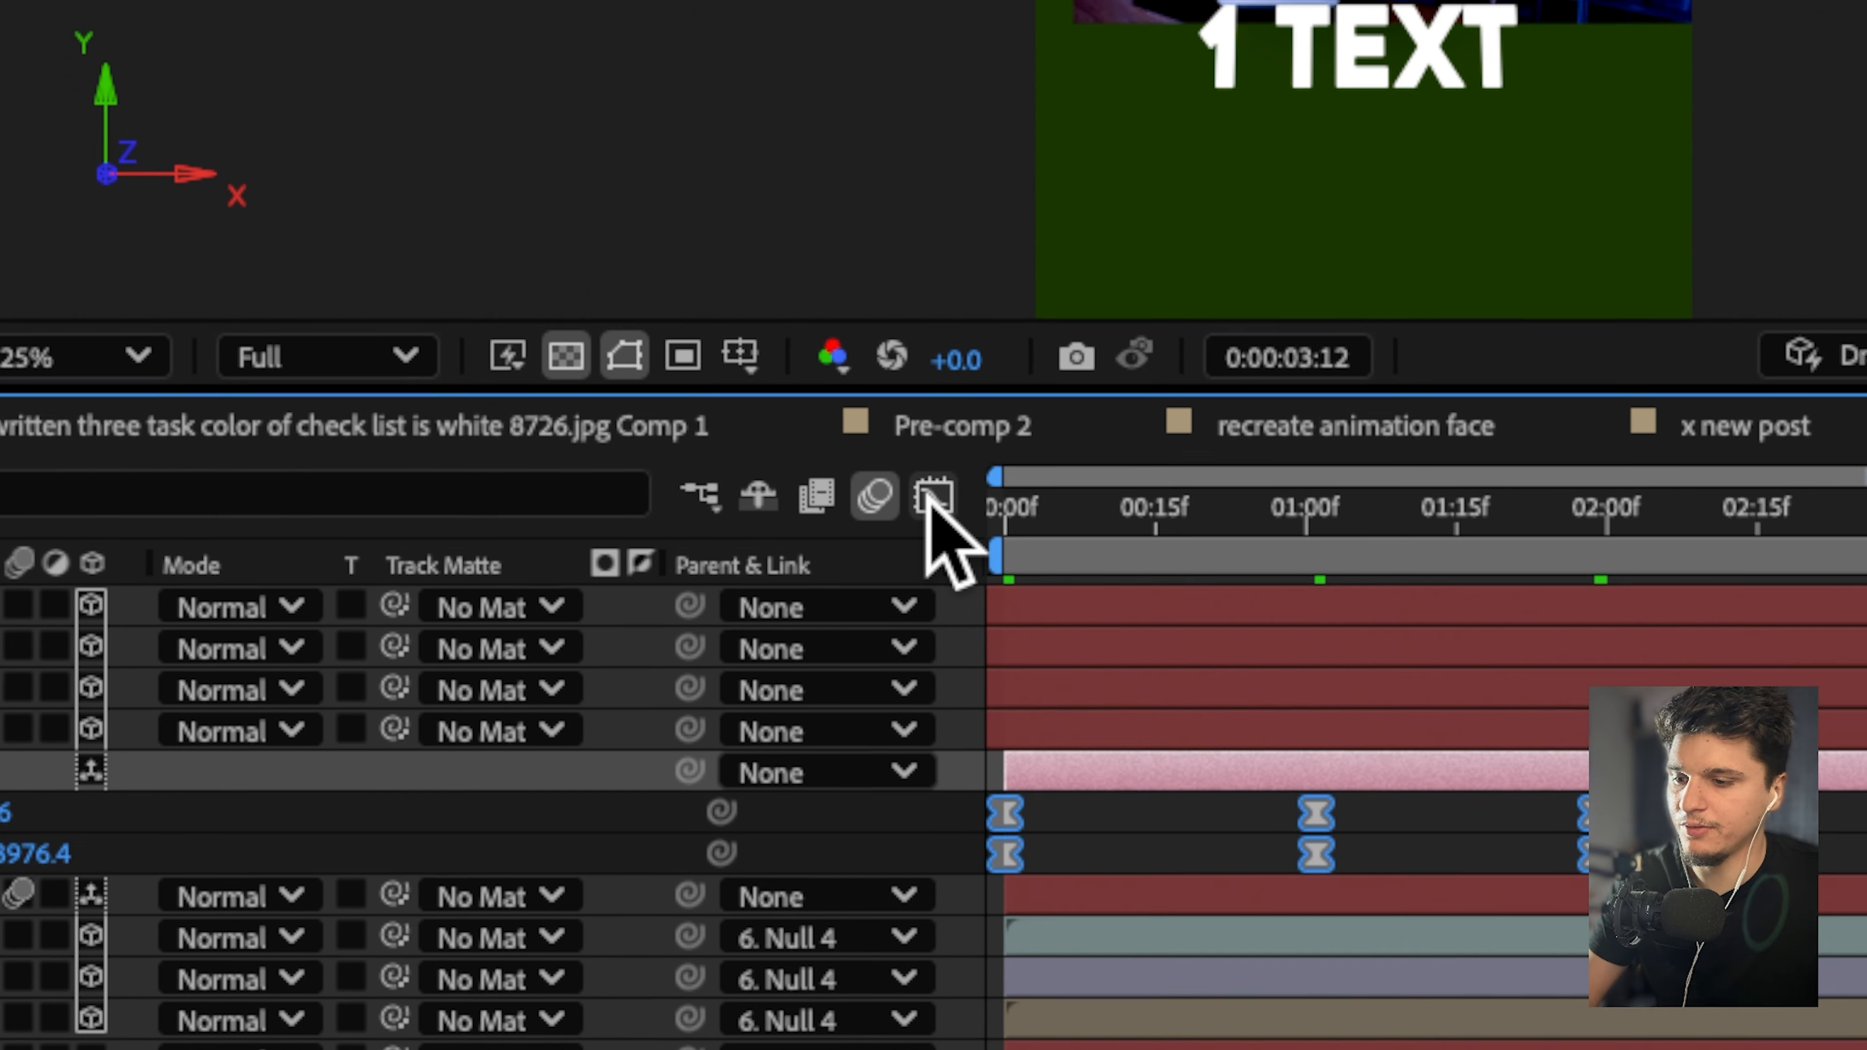
# Inspect the camera keyframes' speed graph fitted to the view, and undo the last composition switch.
pyautogui.click(909, 422)
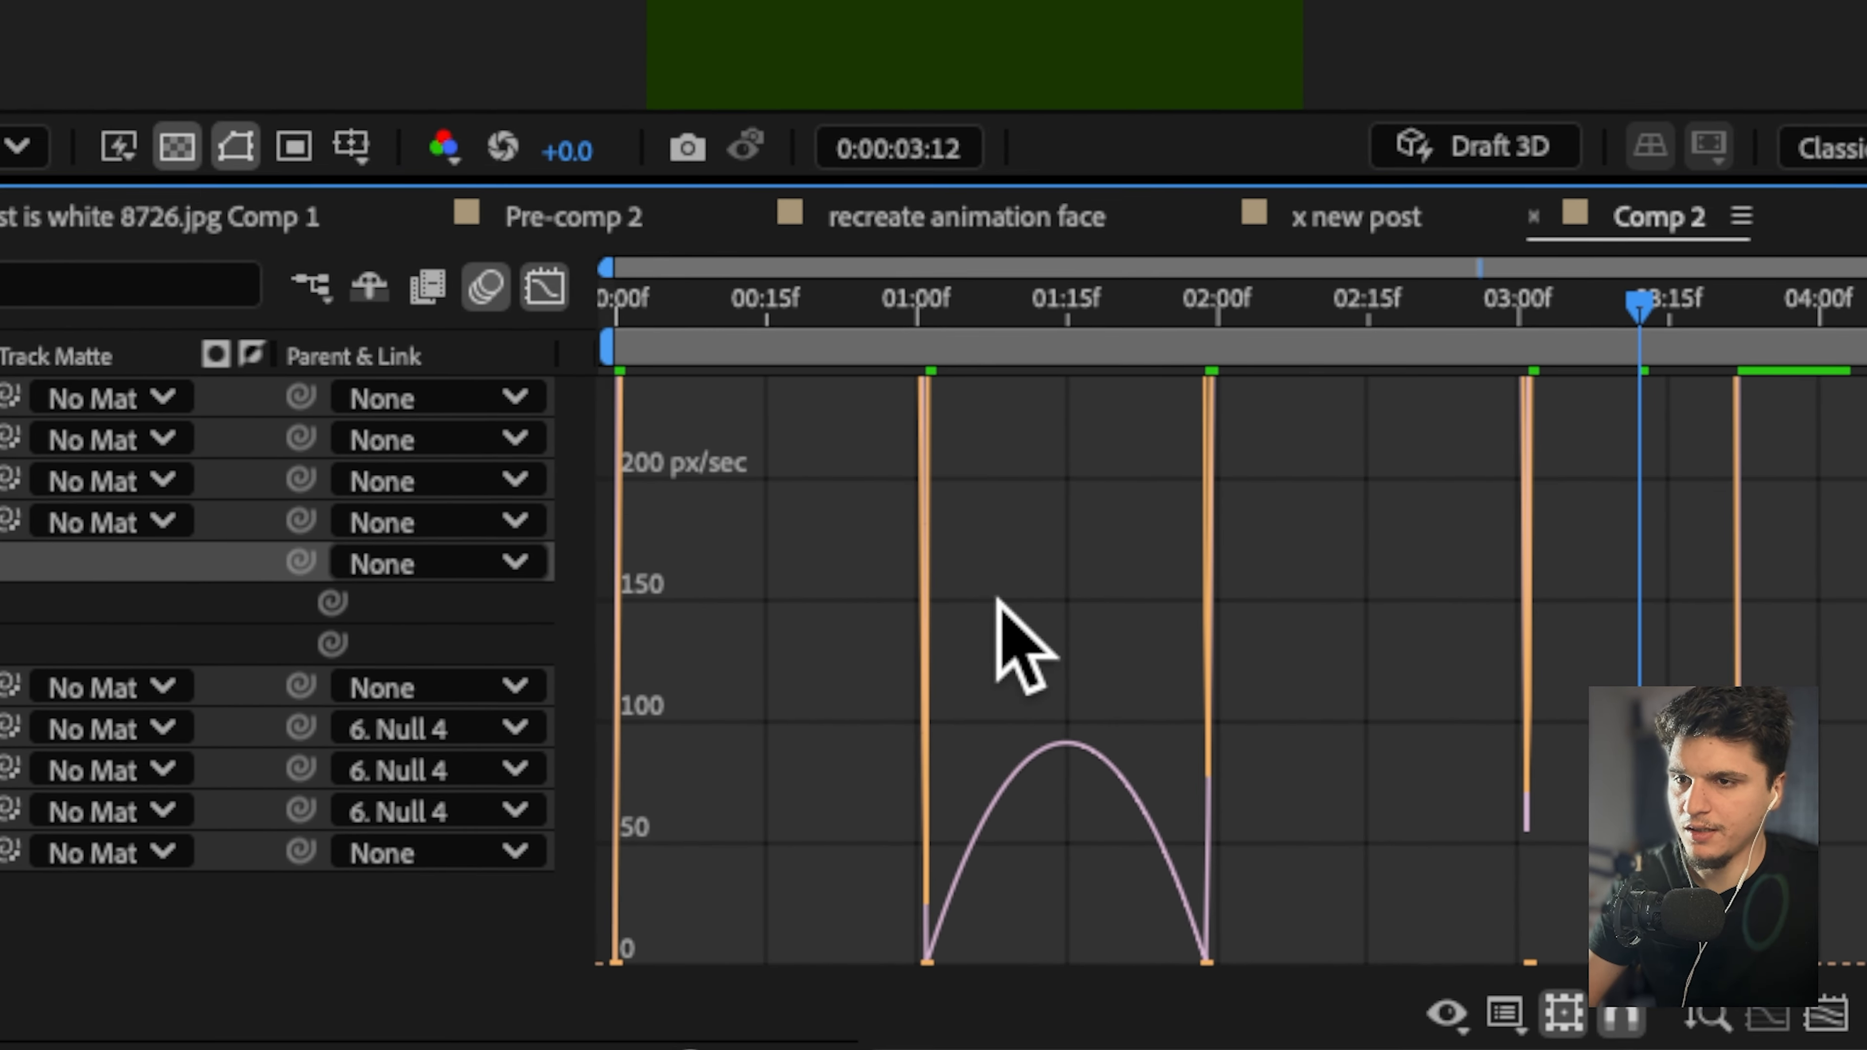
pyautogui.rightClick(1003, 603)
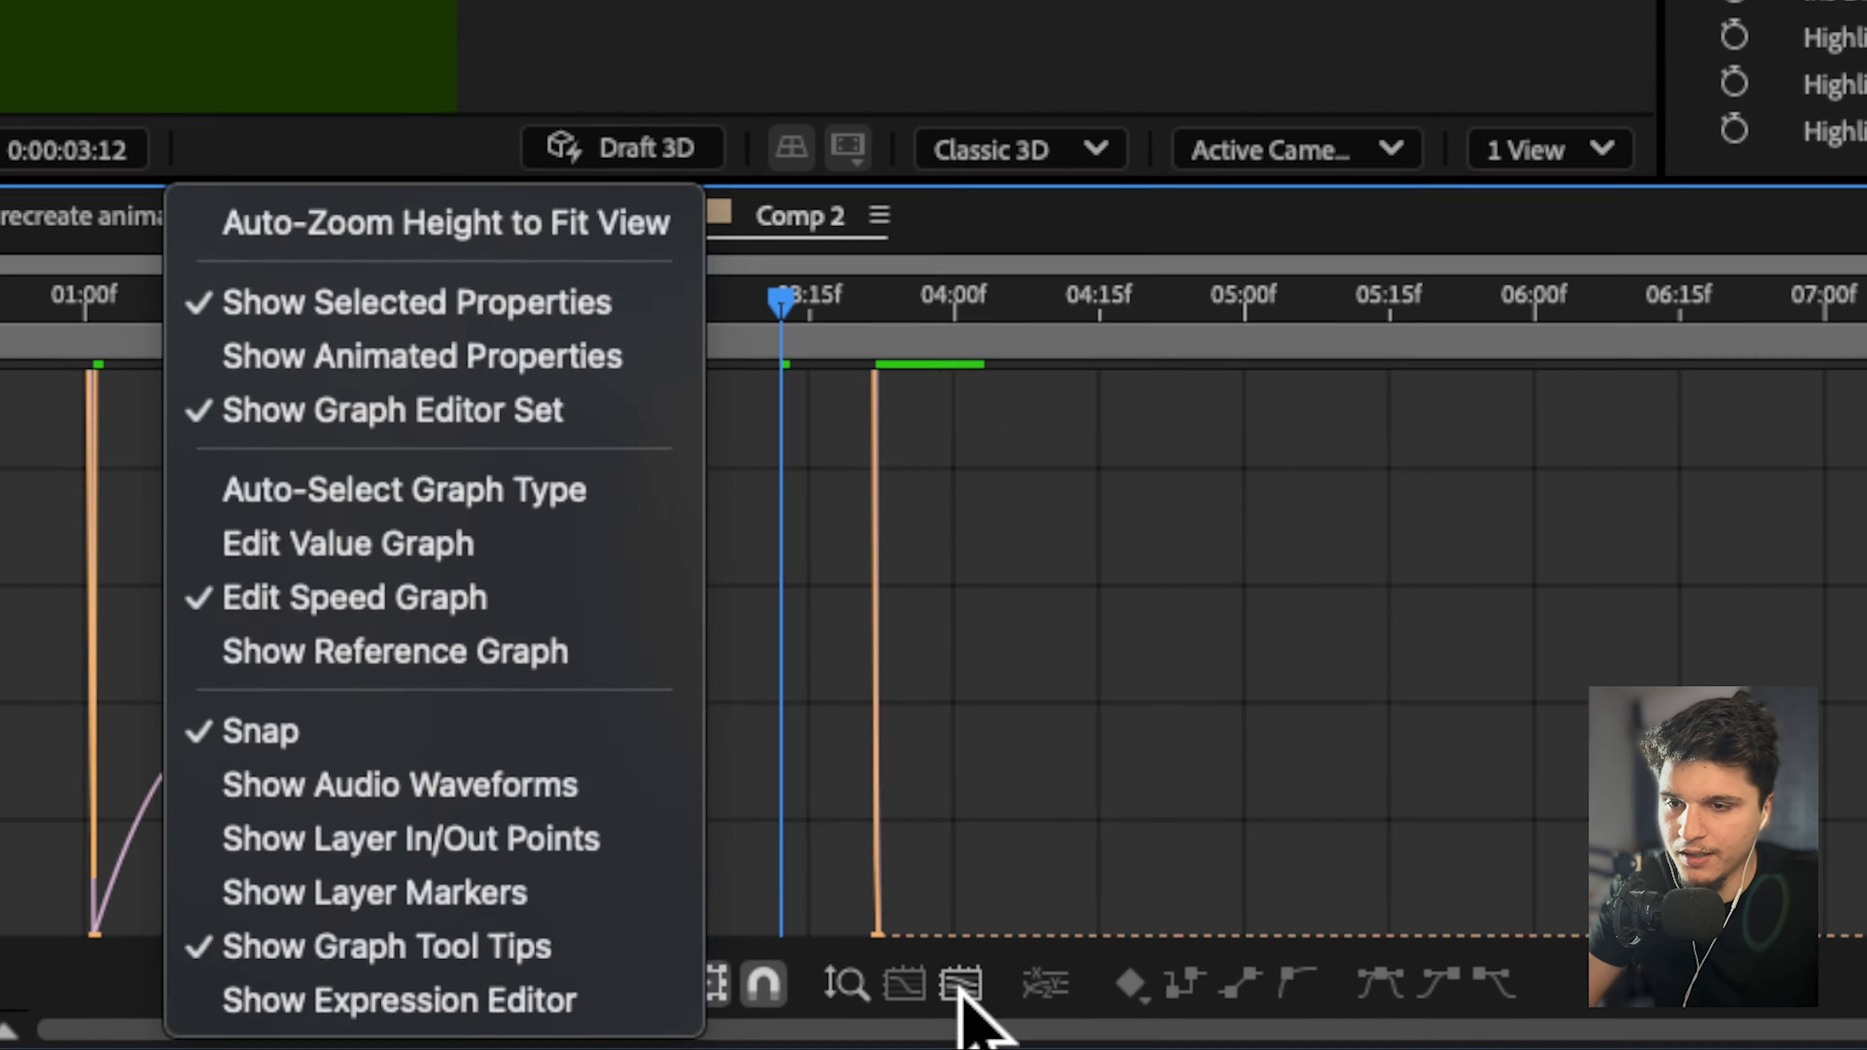
pyautogui.click(1633, 987)
pyautogui.click(1634, 987)
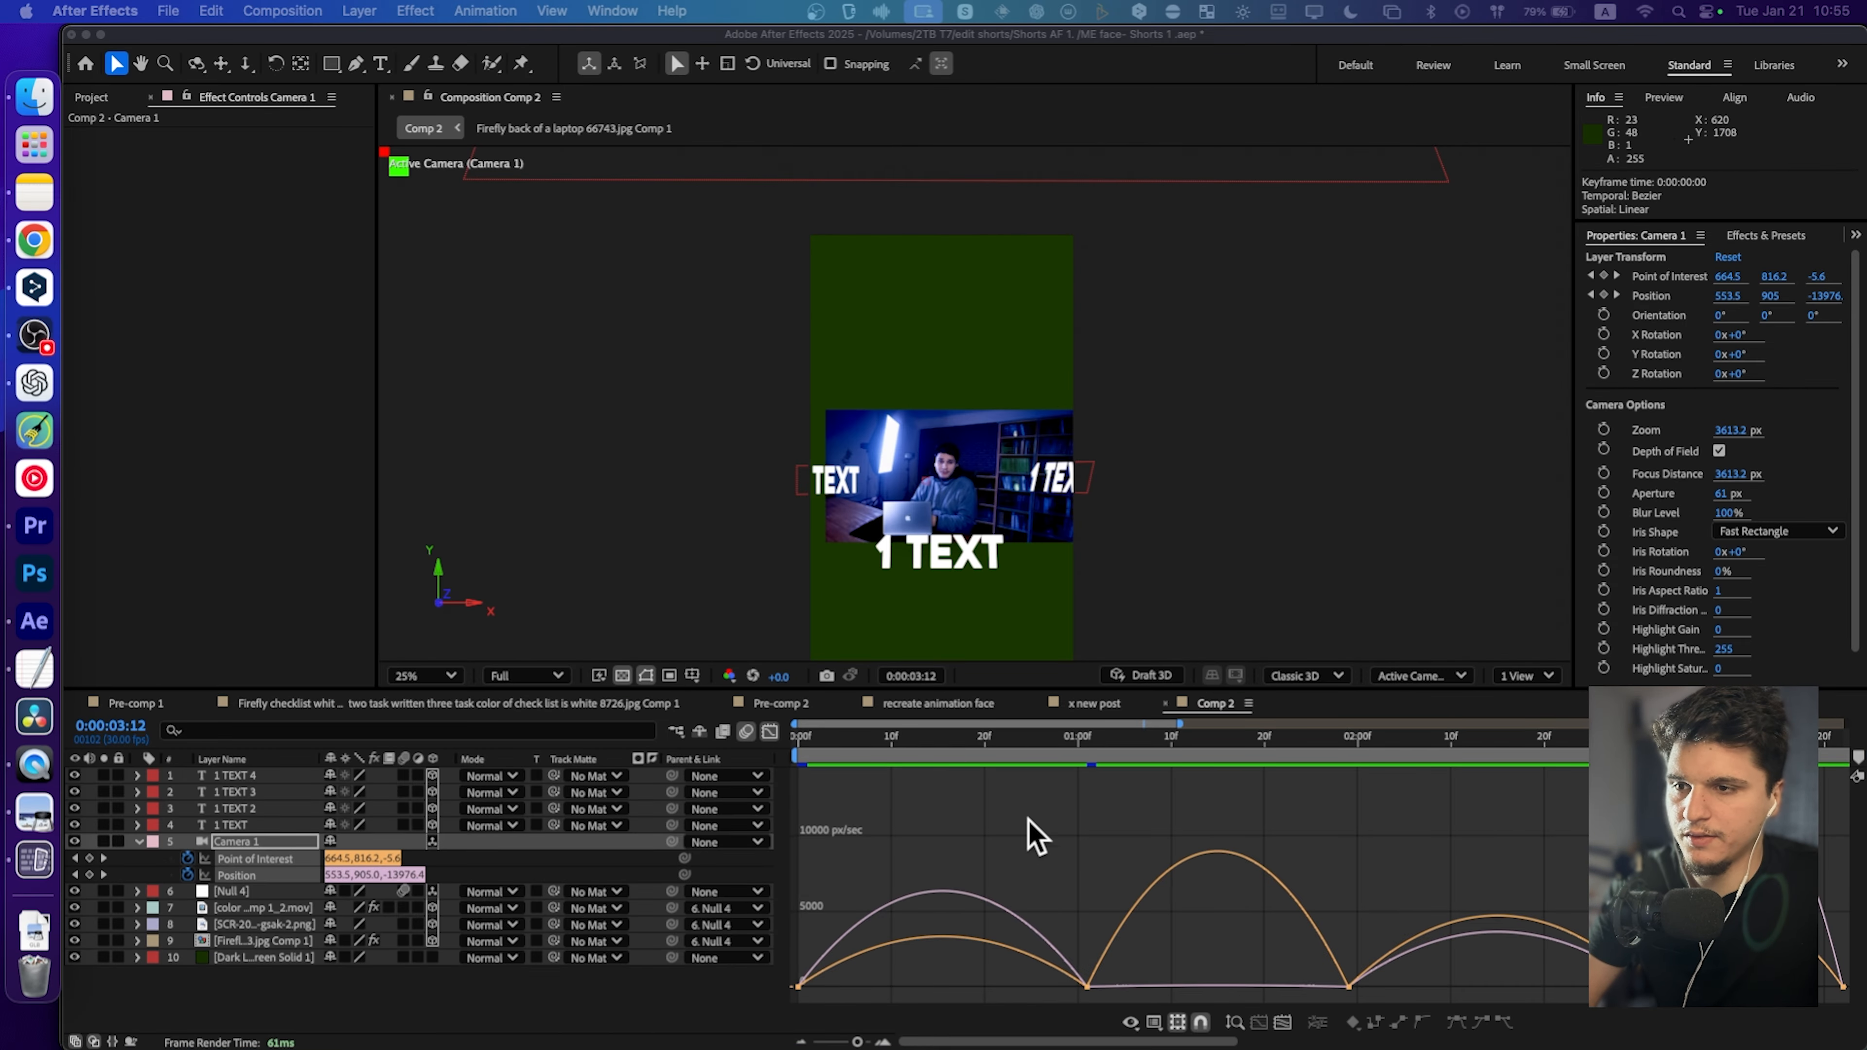
pyautogui.press('super+a')
pyautogui.press('super+z')
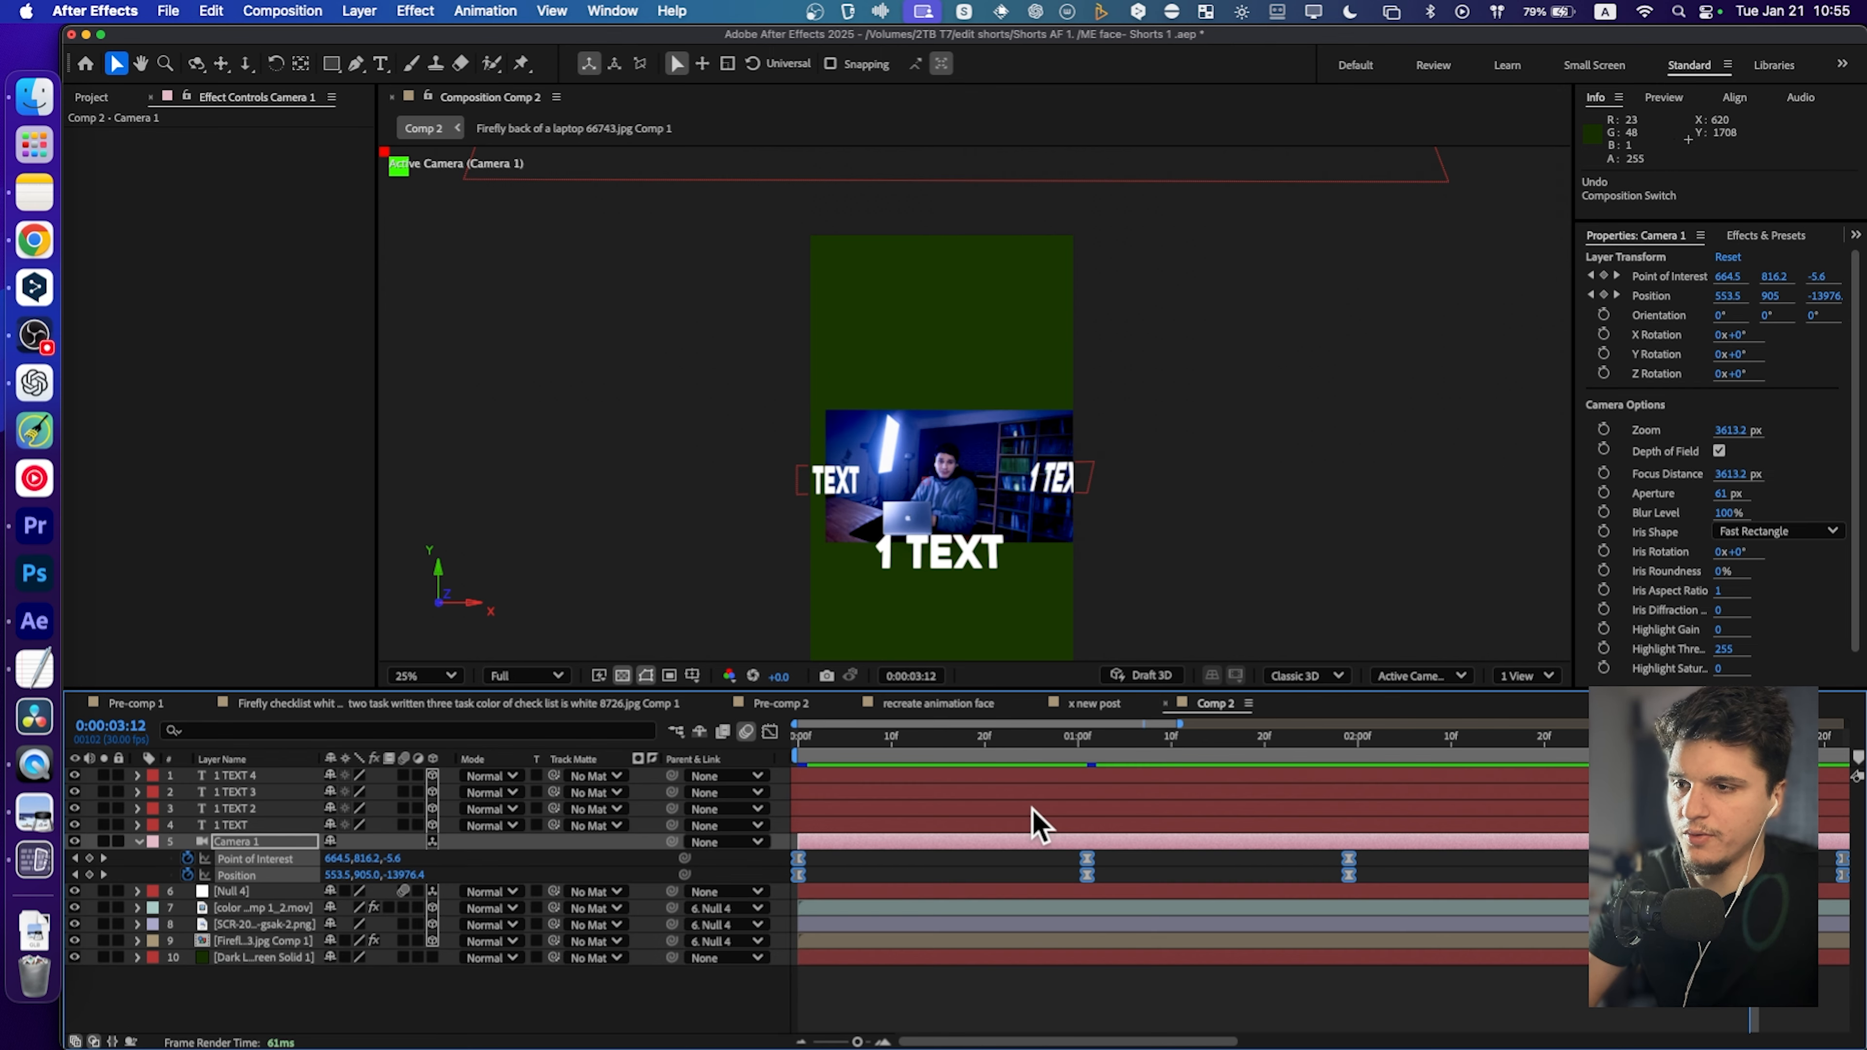
# Lengthen the ease handles of all Camera 1 Point of Interest and Position keyframes in the speed graph, making sharp speed peaks between them.
pyautogui.click(766, 732)
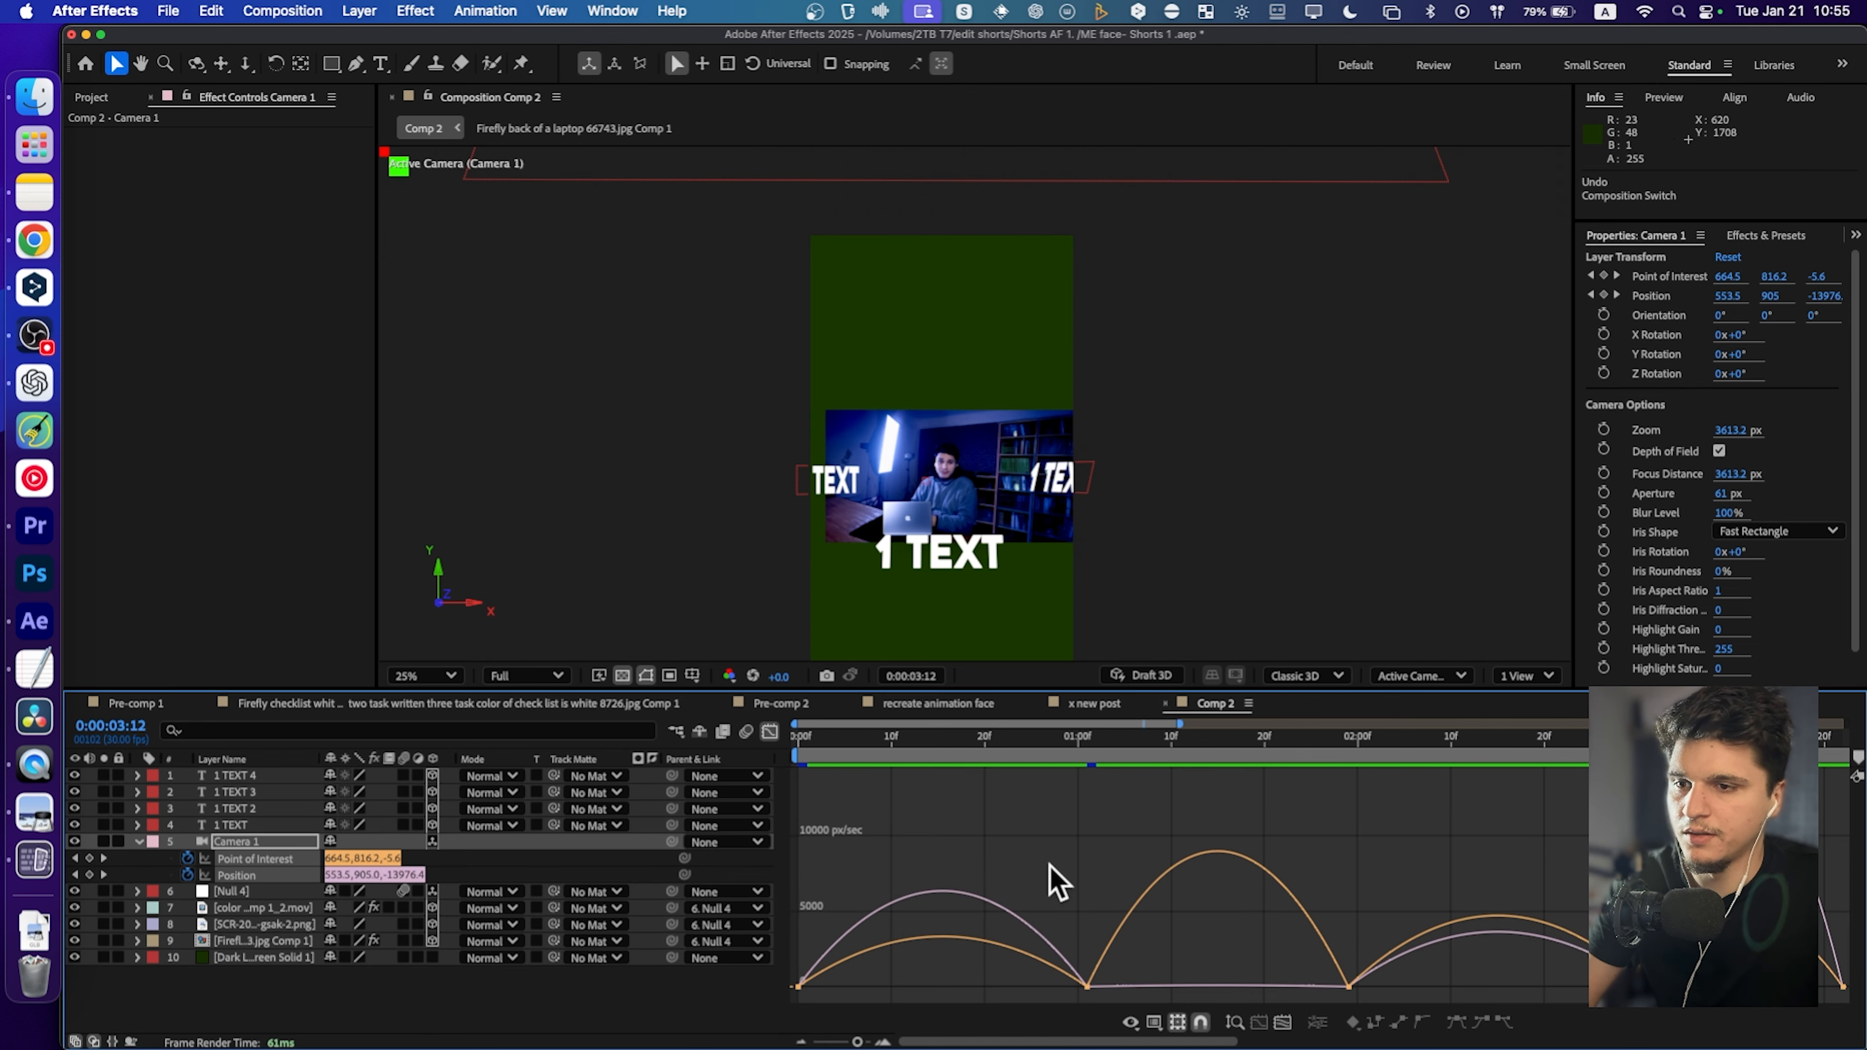
pyautogui.moveTo(807, 902); pyautogui.dragTo(1846, 992)
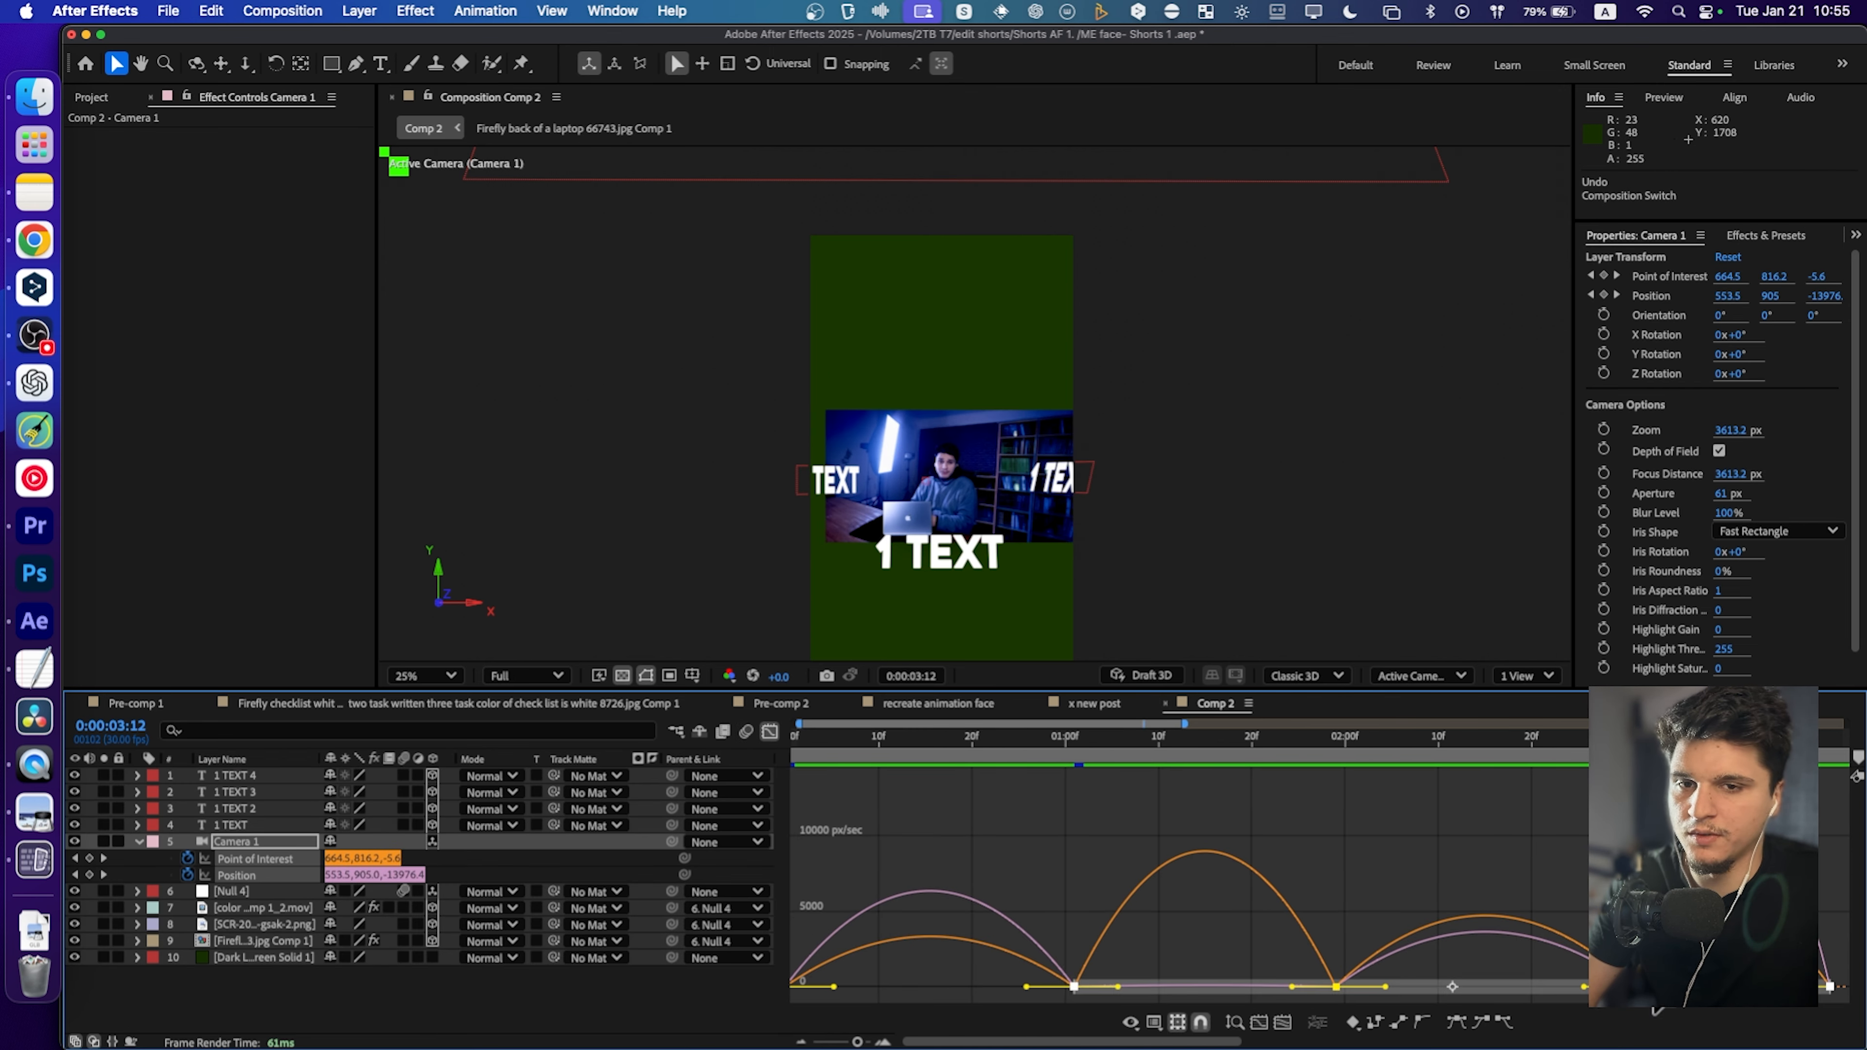
pyautogui.click(911, 862)
pyautogui.press('-')
pyautogui.moveTo(1023, 1040); pyautogui.dragTo(968, 1040)
pyautogui.moveTo(1603, 948); pyautogui.dragTo(793, 1003)
pyautogui.moveTo(961, 987); pyautogui.dragTo(896, 991)
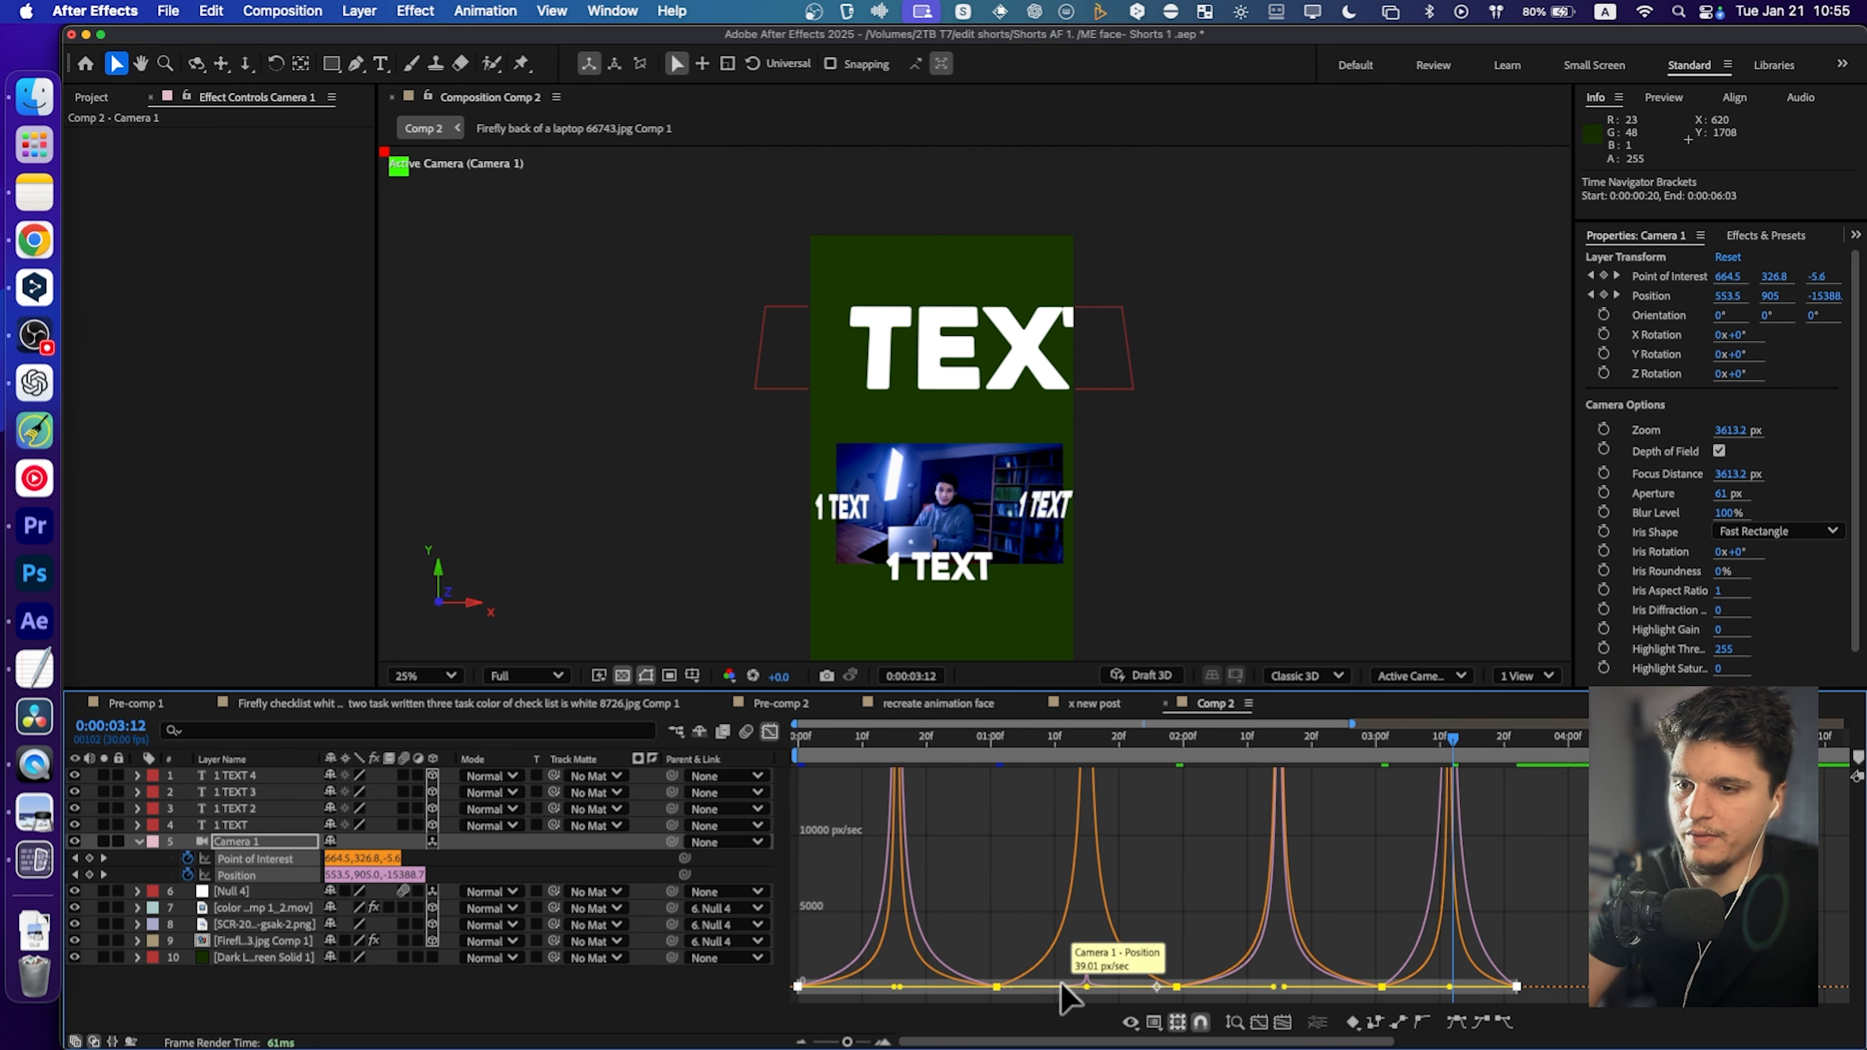
pyautogui.click(768, 733)
pyautogui.click(845, 874)
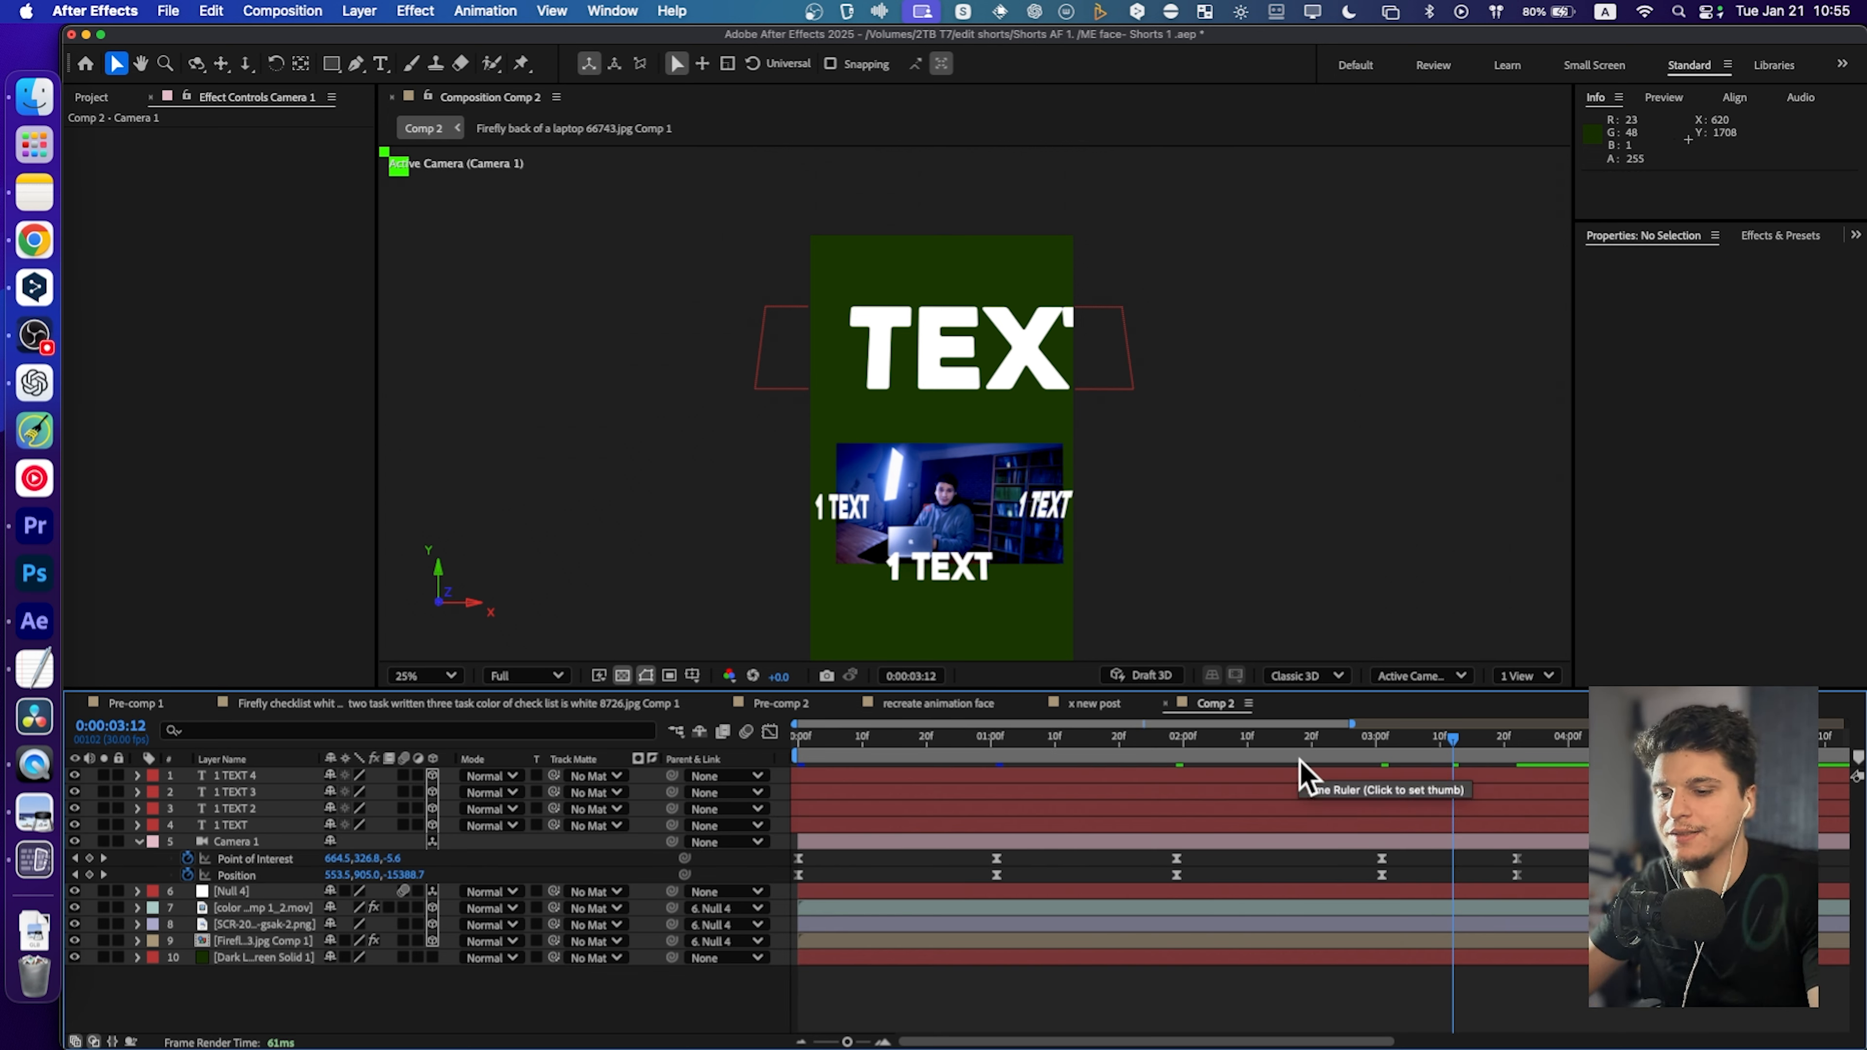
# Copy Camera 1's first Point of Interest and Position keyframes and paste them at 0:00:04:18.
pyautogui.moveTo(874, 745); pyautogui.dragTo(793, 737)
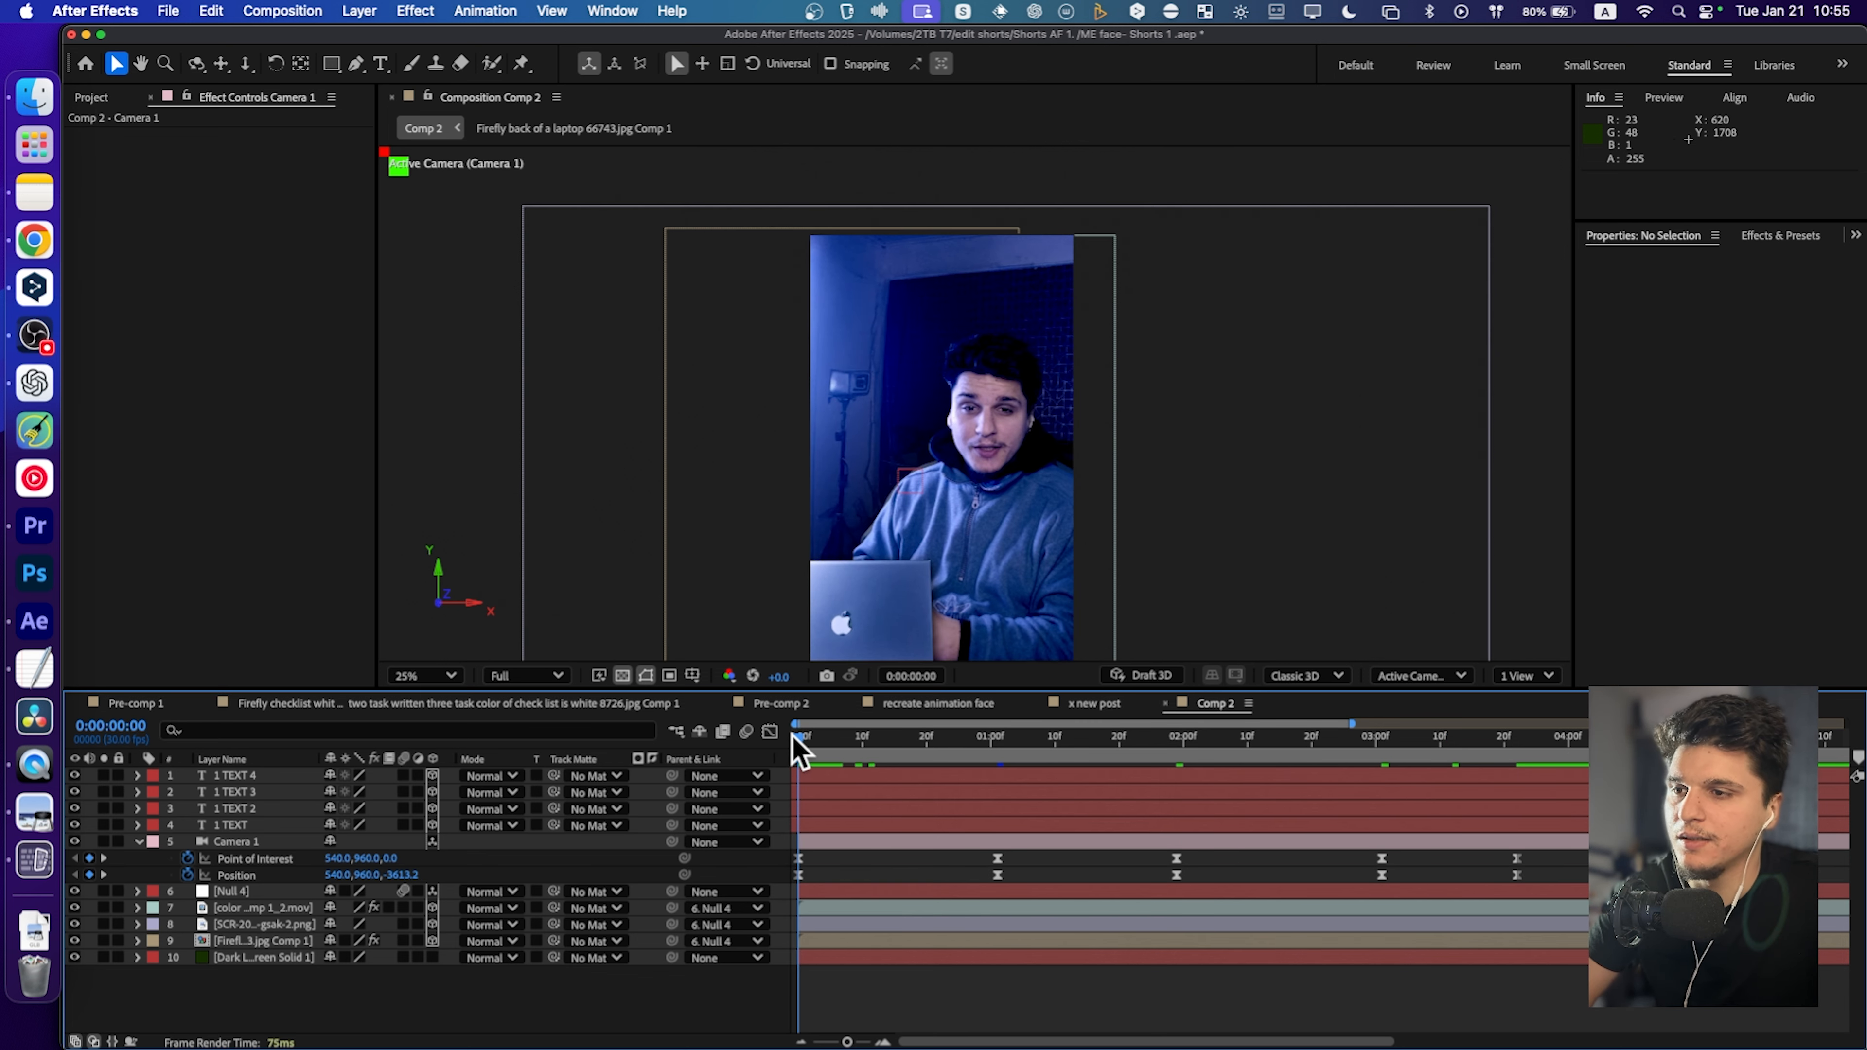
pyautogui.moveTo(812, 856); pyautogui.dragTo(800, 879)
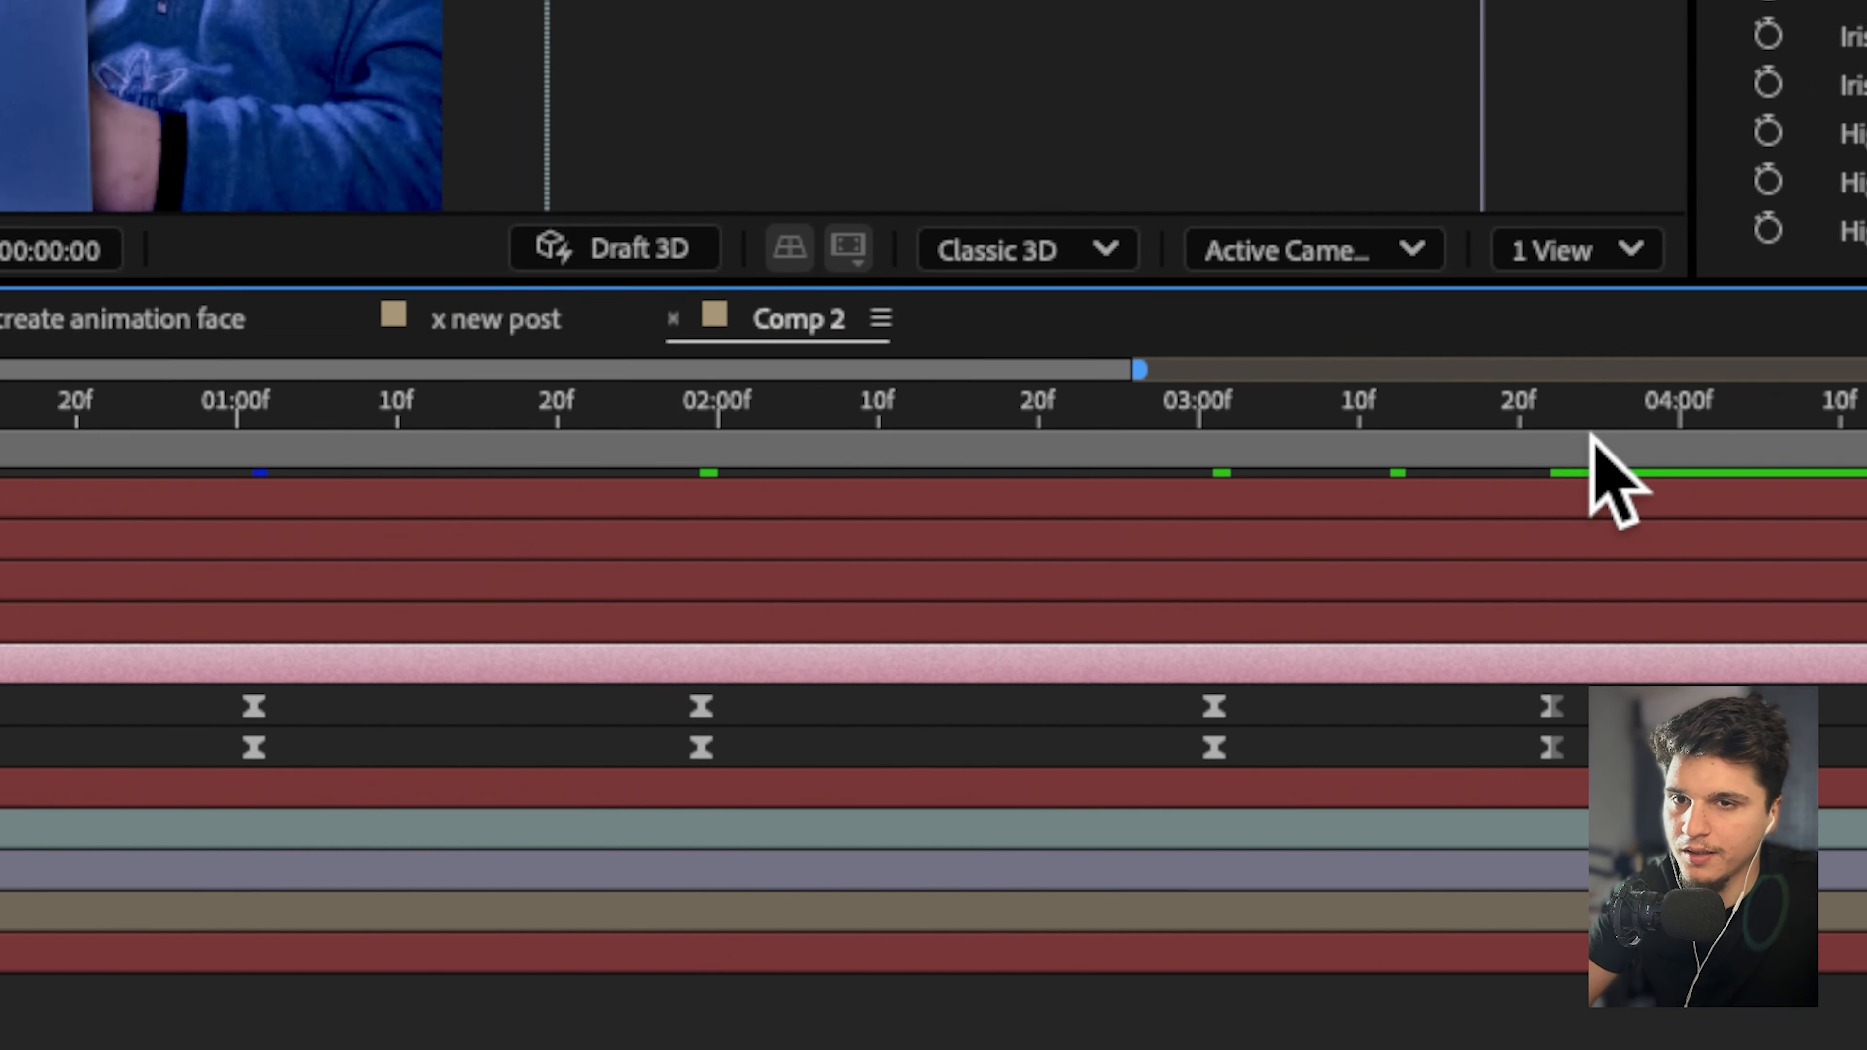
pyautogui.moveTo(1319, 511); pyautogui.dragTo(1393, 507)
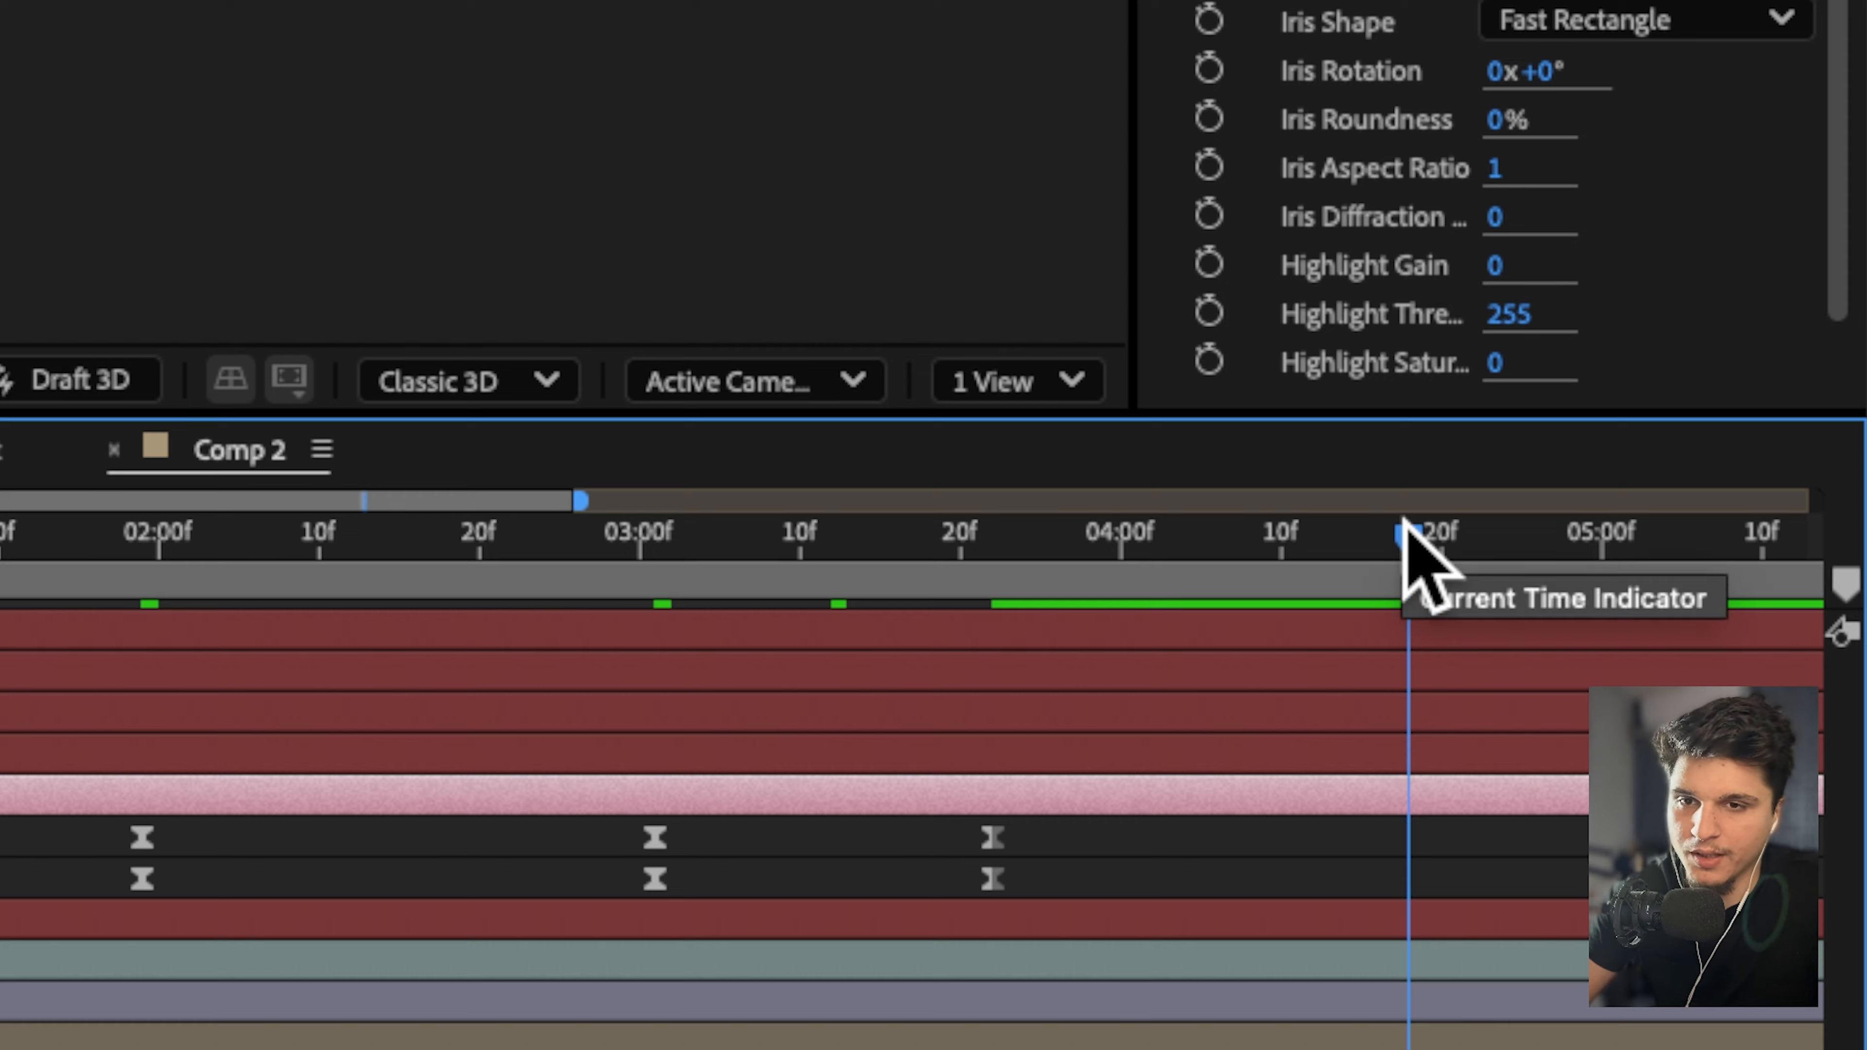
pyautogui.hotkey('ctrl', 'v')
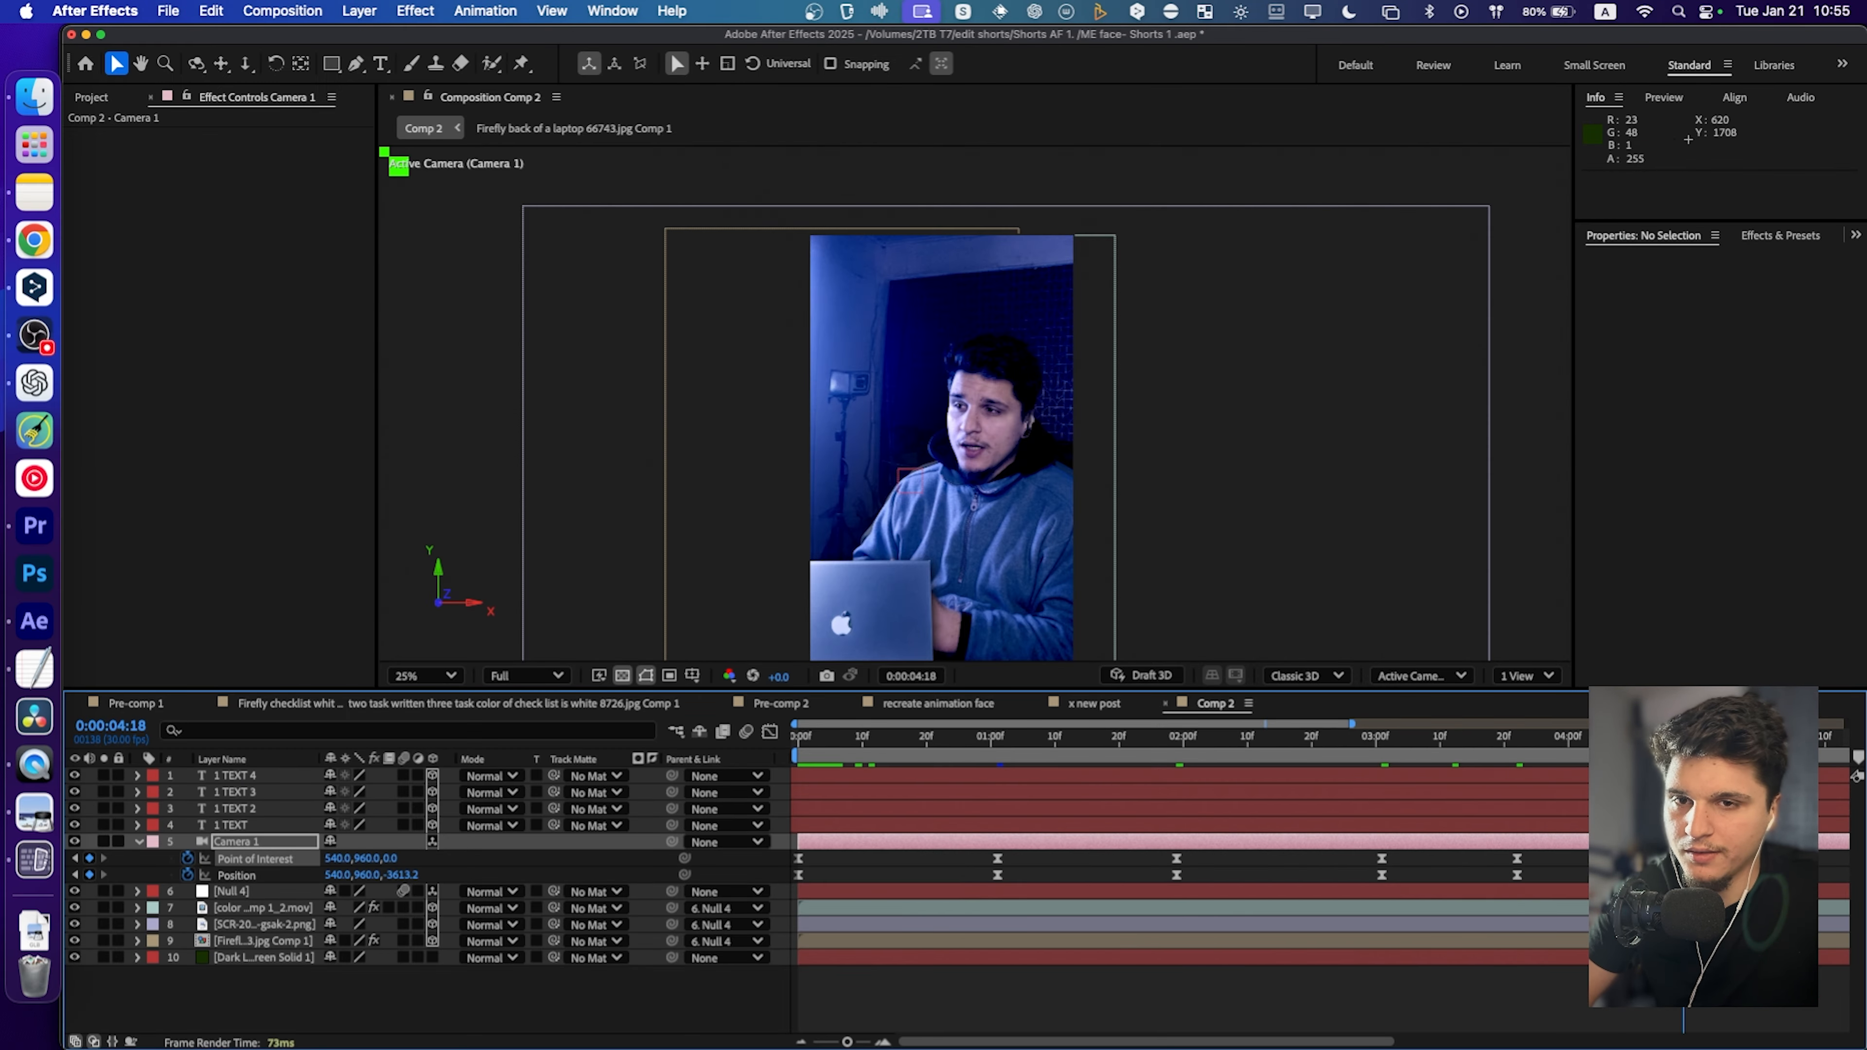
# Lengthen the outgoing ease of the camera keyframes just before the pasted pair in the speed graph to sharpen the return move.
pyautogui.moveTo(1550, 852); pyautogui.dragTo(1508, 881)
pyautogui.click(770, 732)
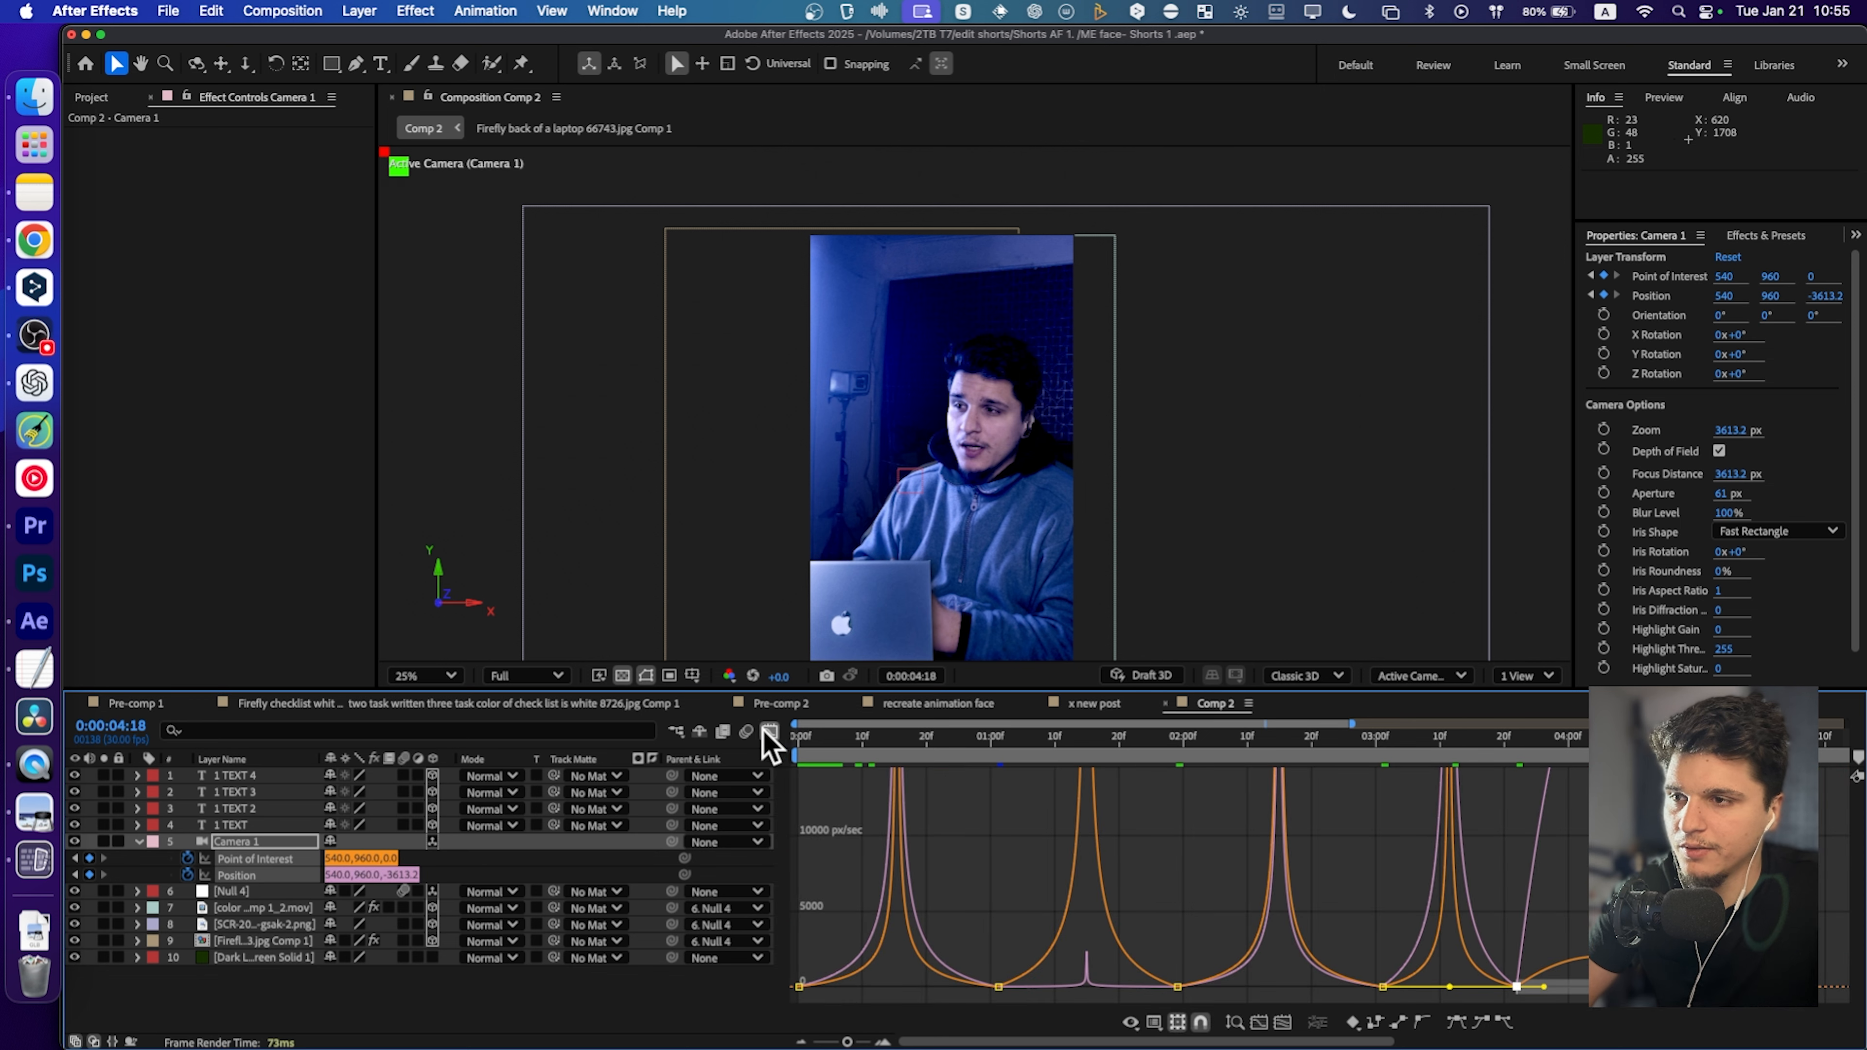
pyautogui.moveTo(1545, 987); pyautogui.dragTo(1608, 1006)
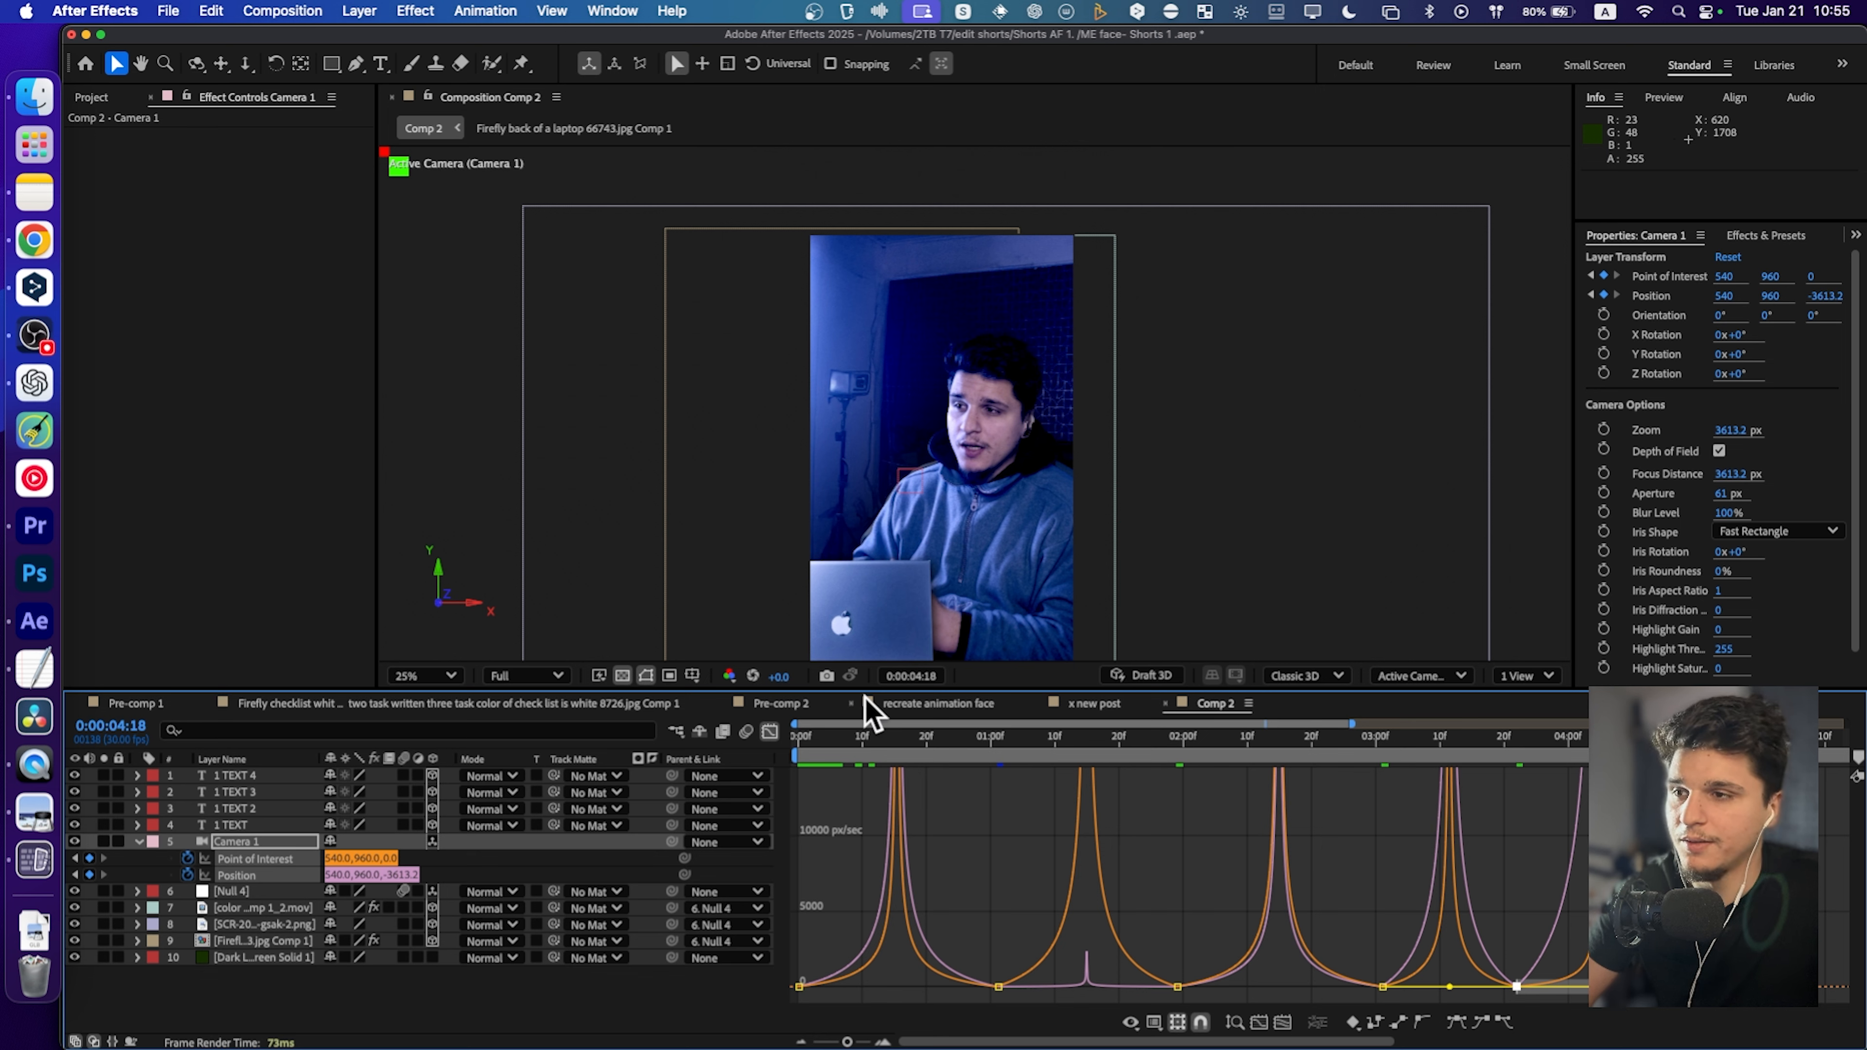
pyautogui.click(770, 731)
# Replay the composition from the start and scrub through the timeline to review the eased camera moves.
pyautogui.moveTo(978, 736); pyautogui.dragTo(778, 739)
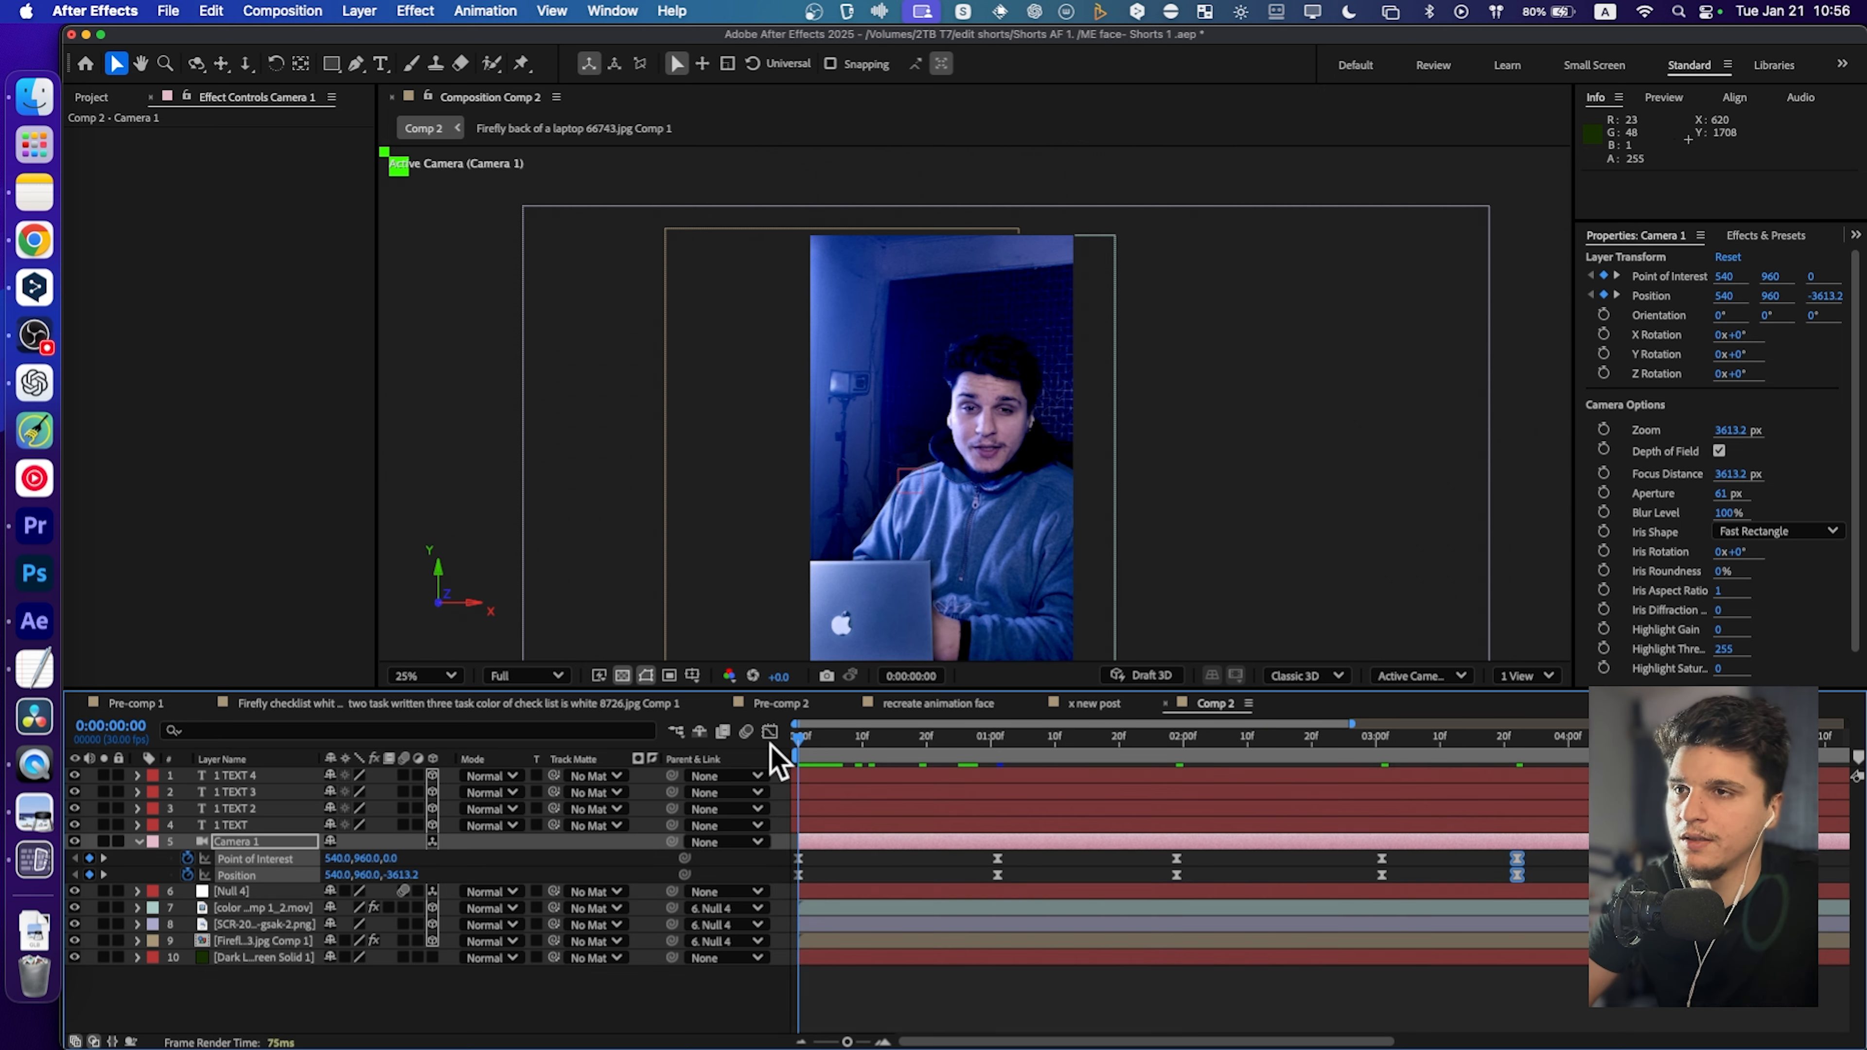
pyautogui.press('space')
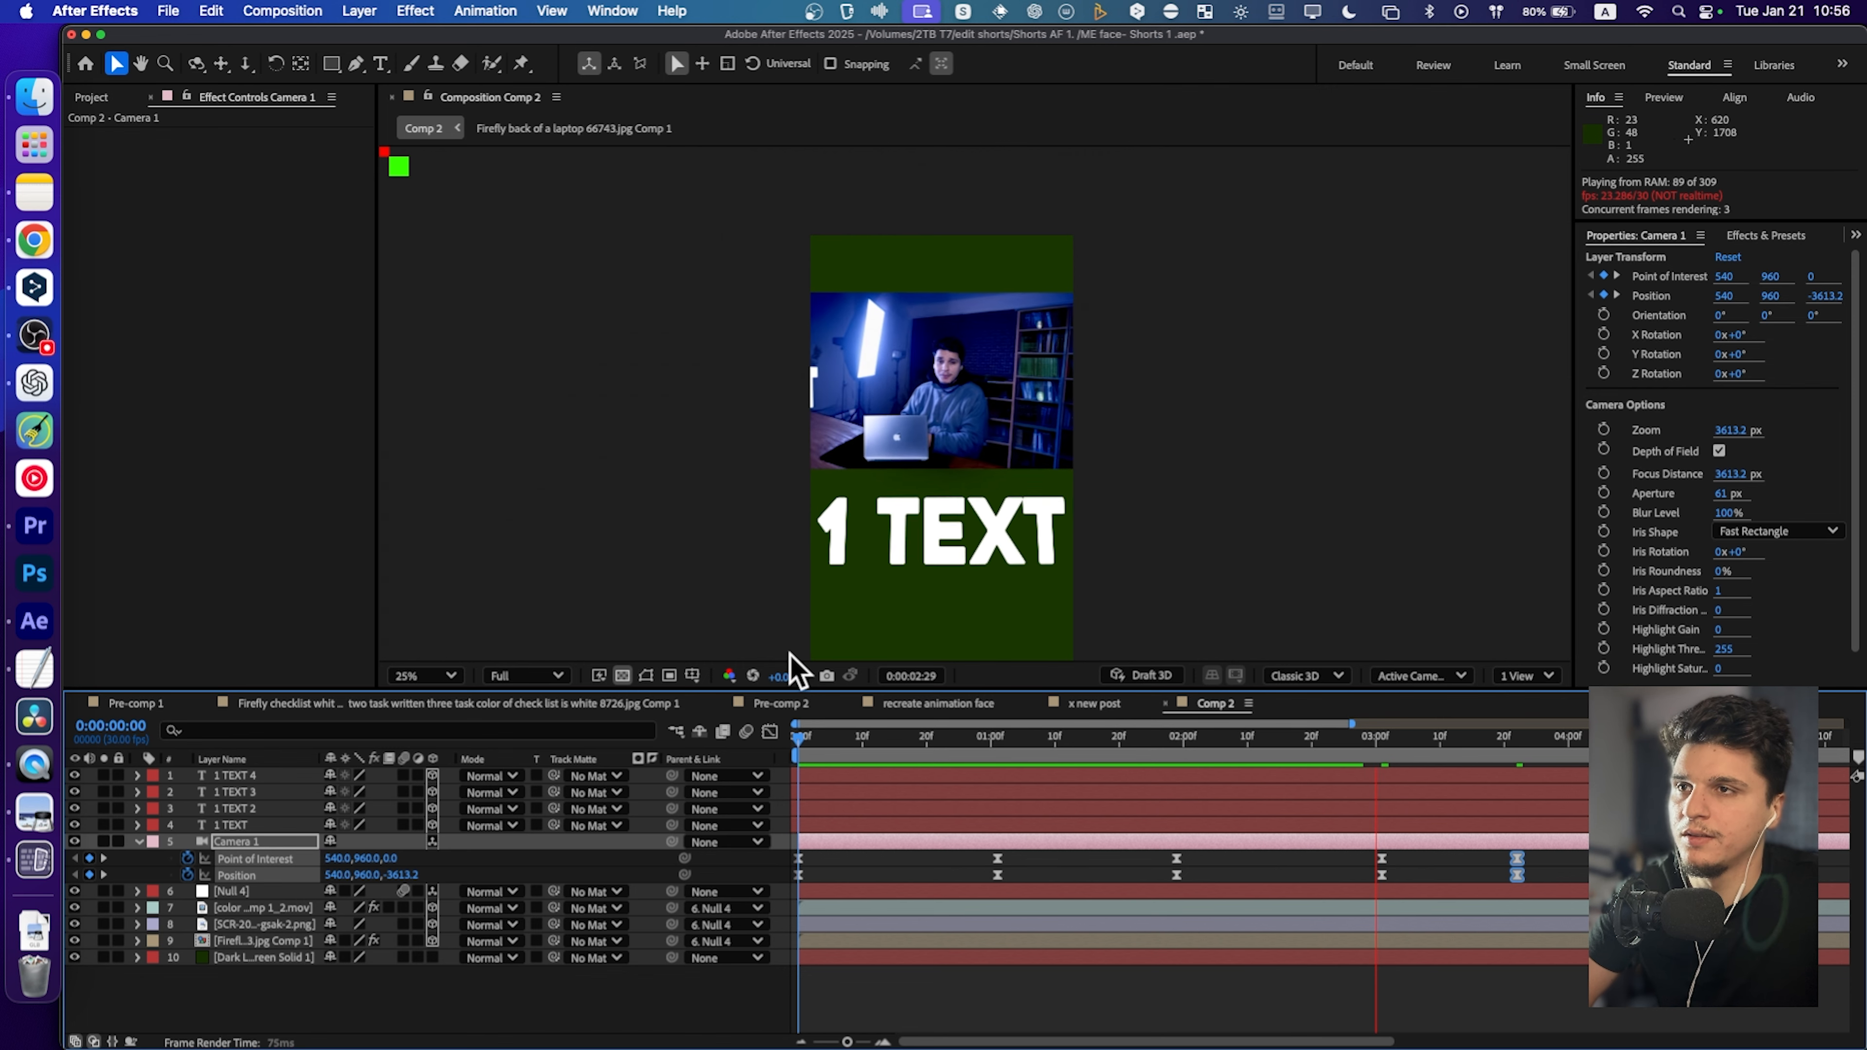
pyautogui.moveTo(930, 736); pyautogui.dragTo(1614, 765)
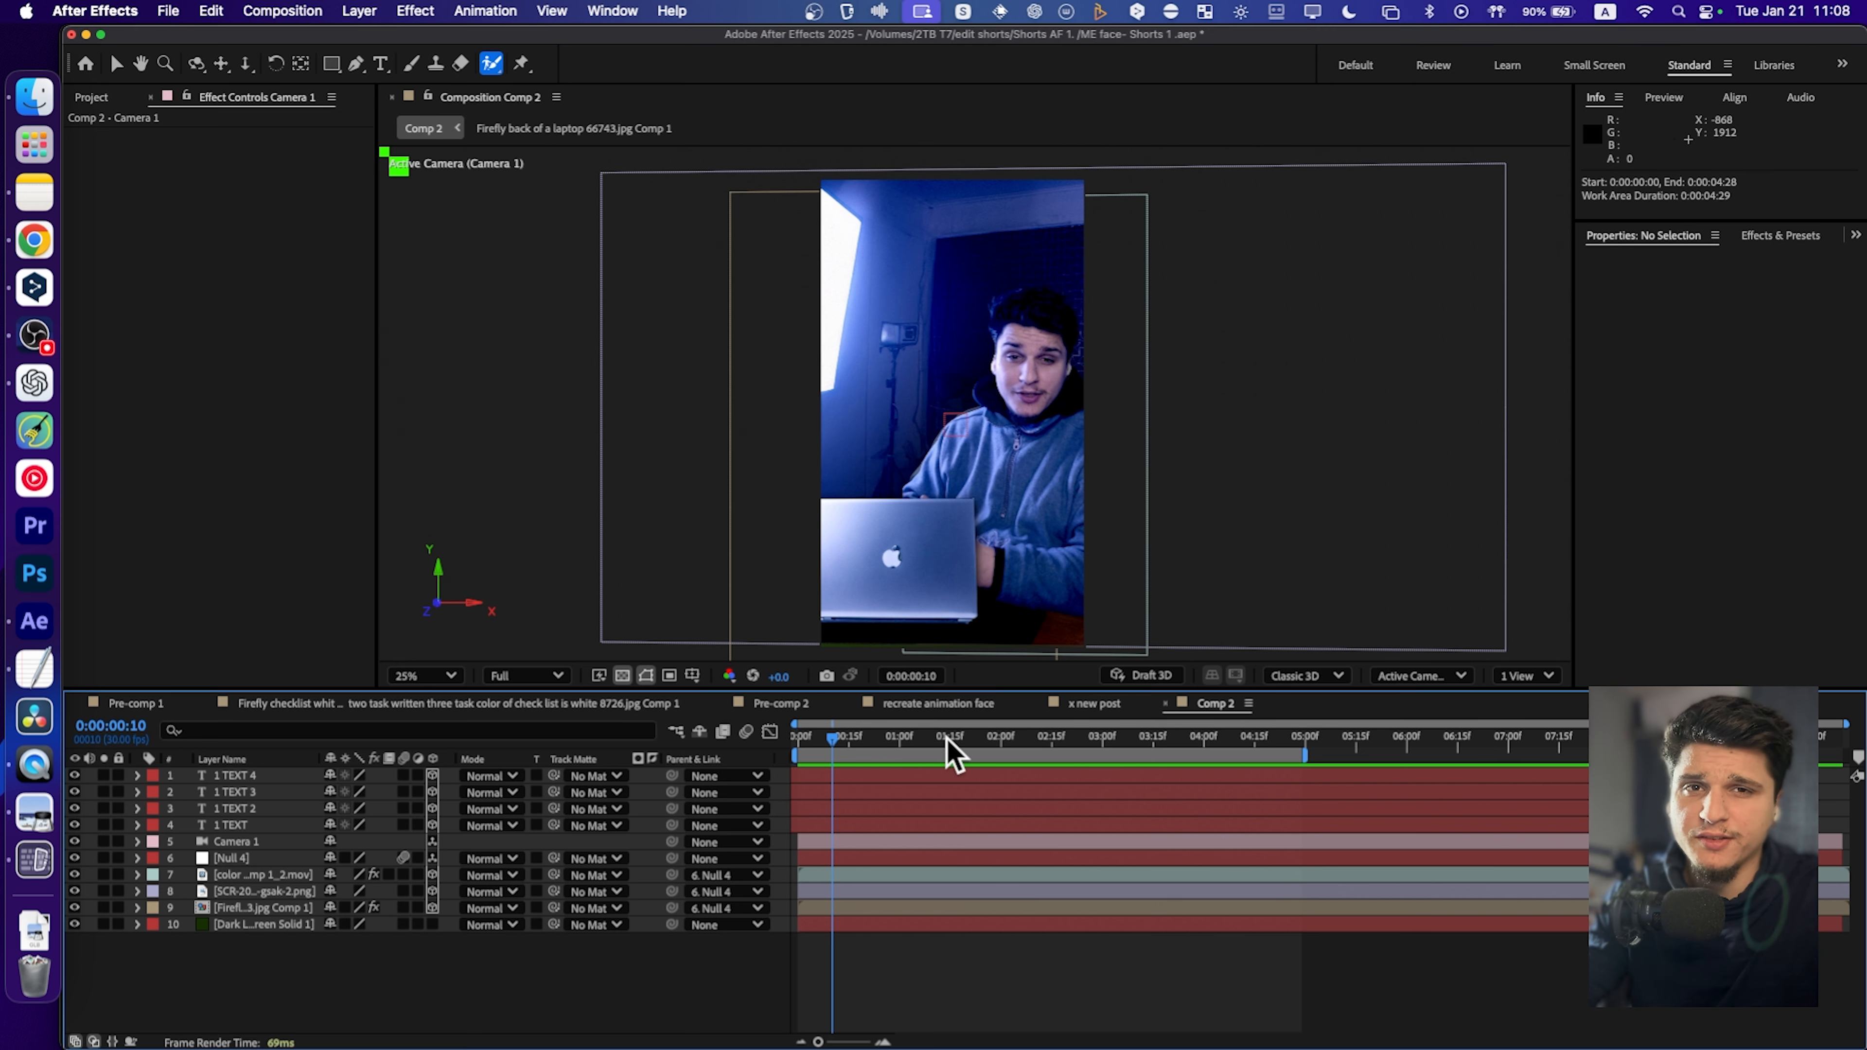
pyautogui.moveTo(952, 738); pyautogui.dragTo(1064, 737)
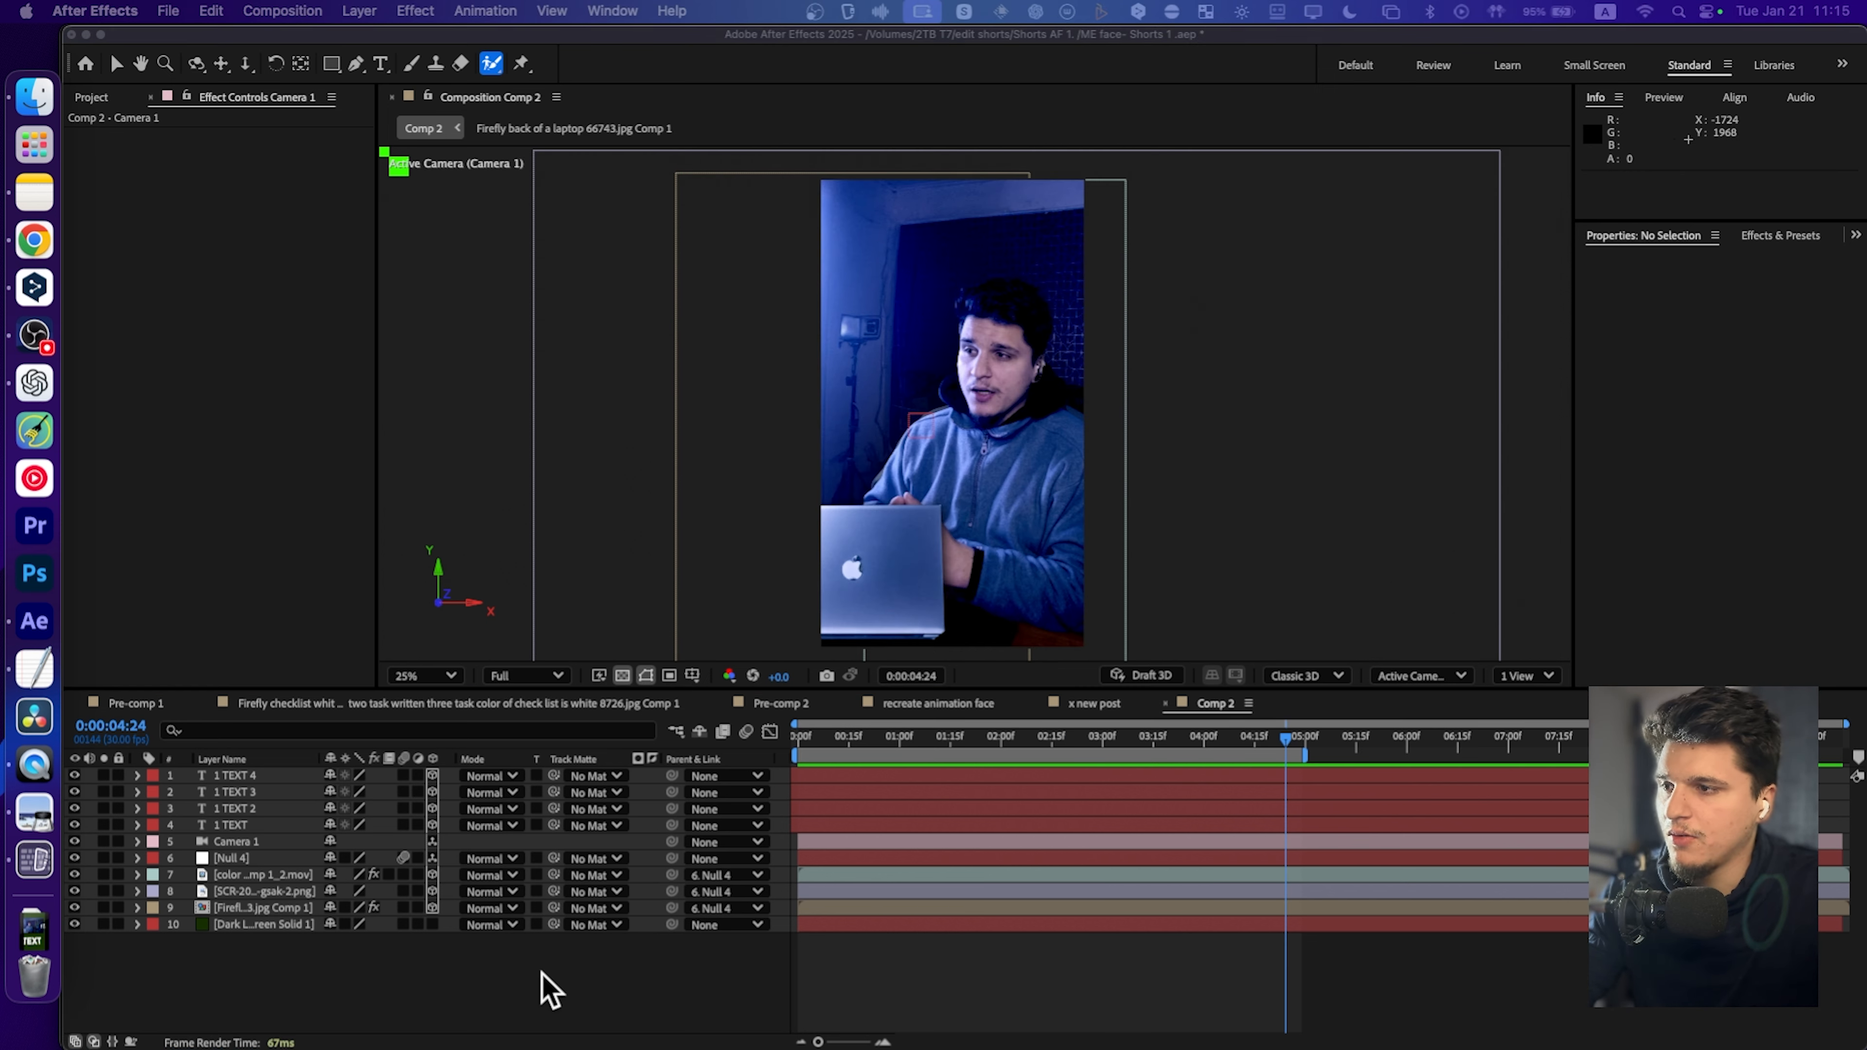
# Pre-compose all ten layers of Comp 2, moving all attributes into the new composition.
pyautogui.moveTo(531, 975); pyautogui.dragTo(254, 787)
pyautogui.click(298, 951)
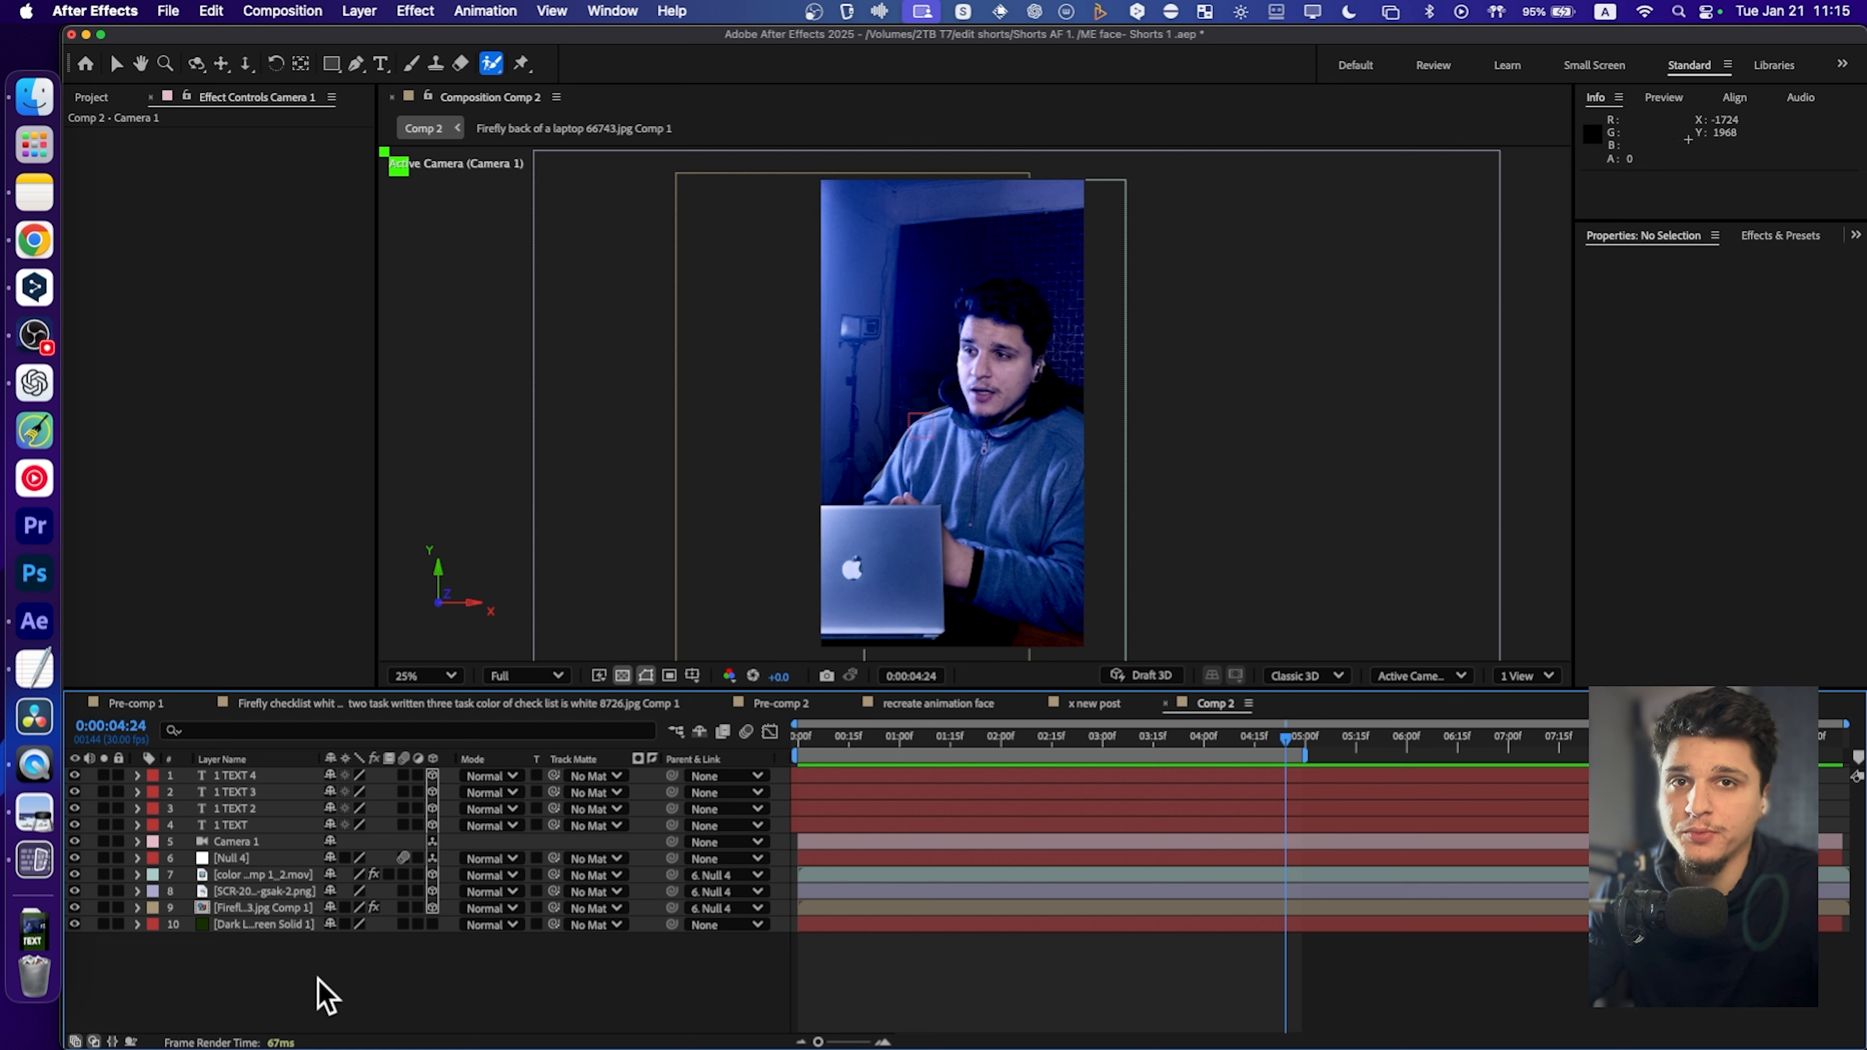
pyautogui.press('super+a')
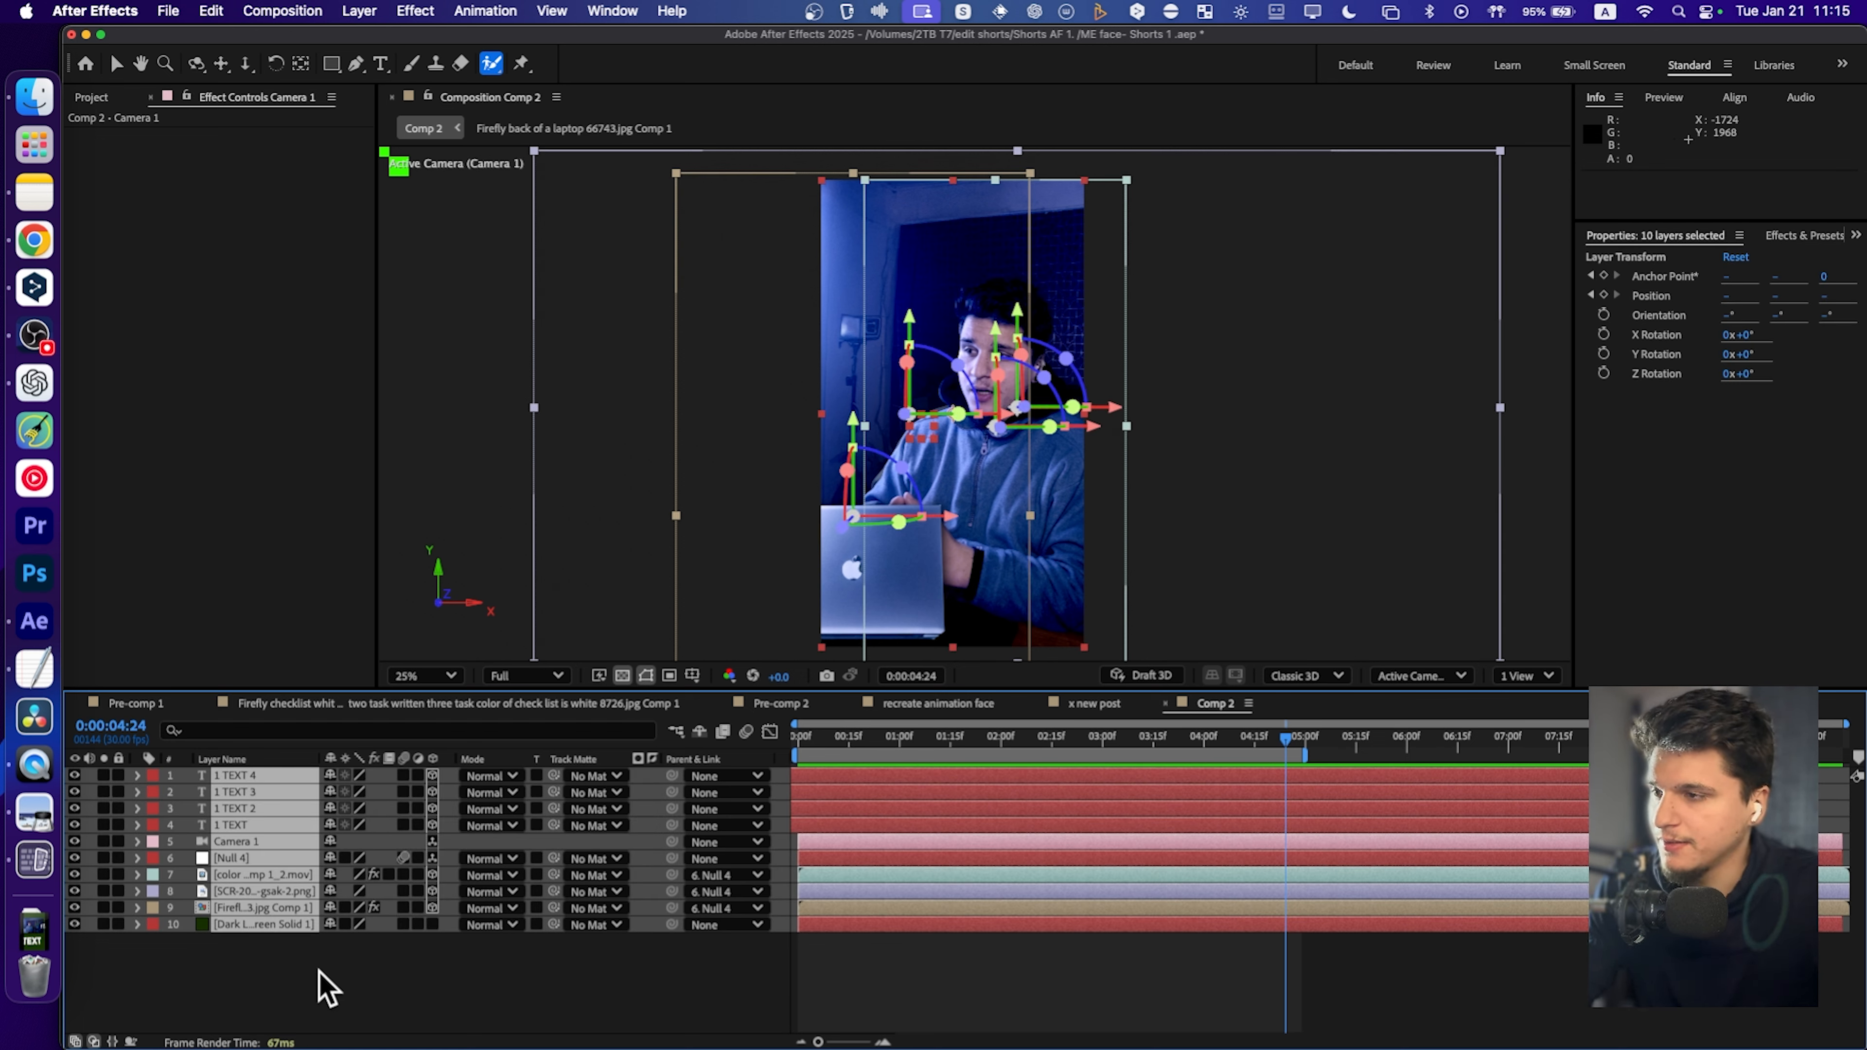
pyautogui.rightClick(265, 857)
pyautogui.moveTo(262, 827)
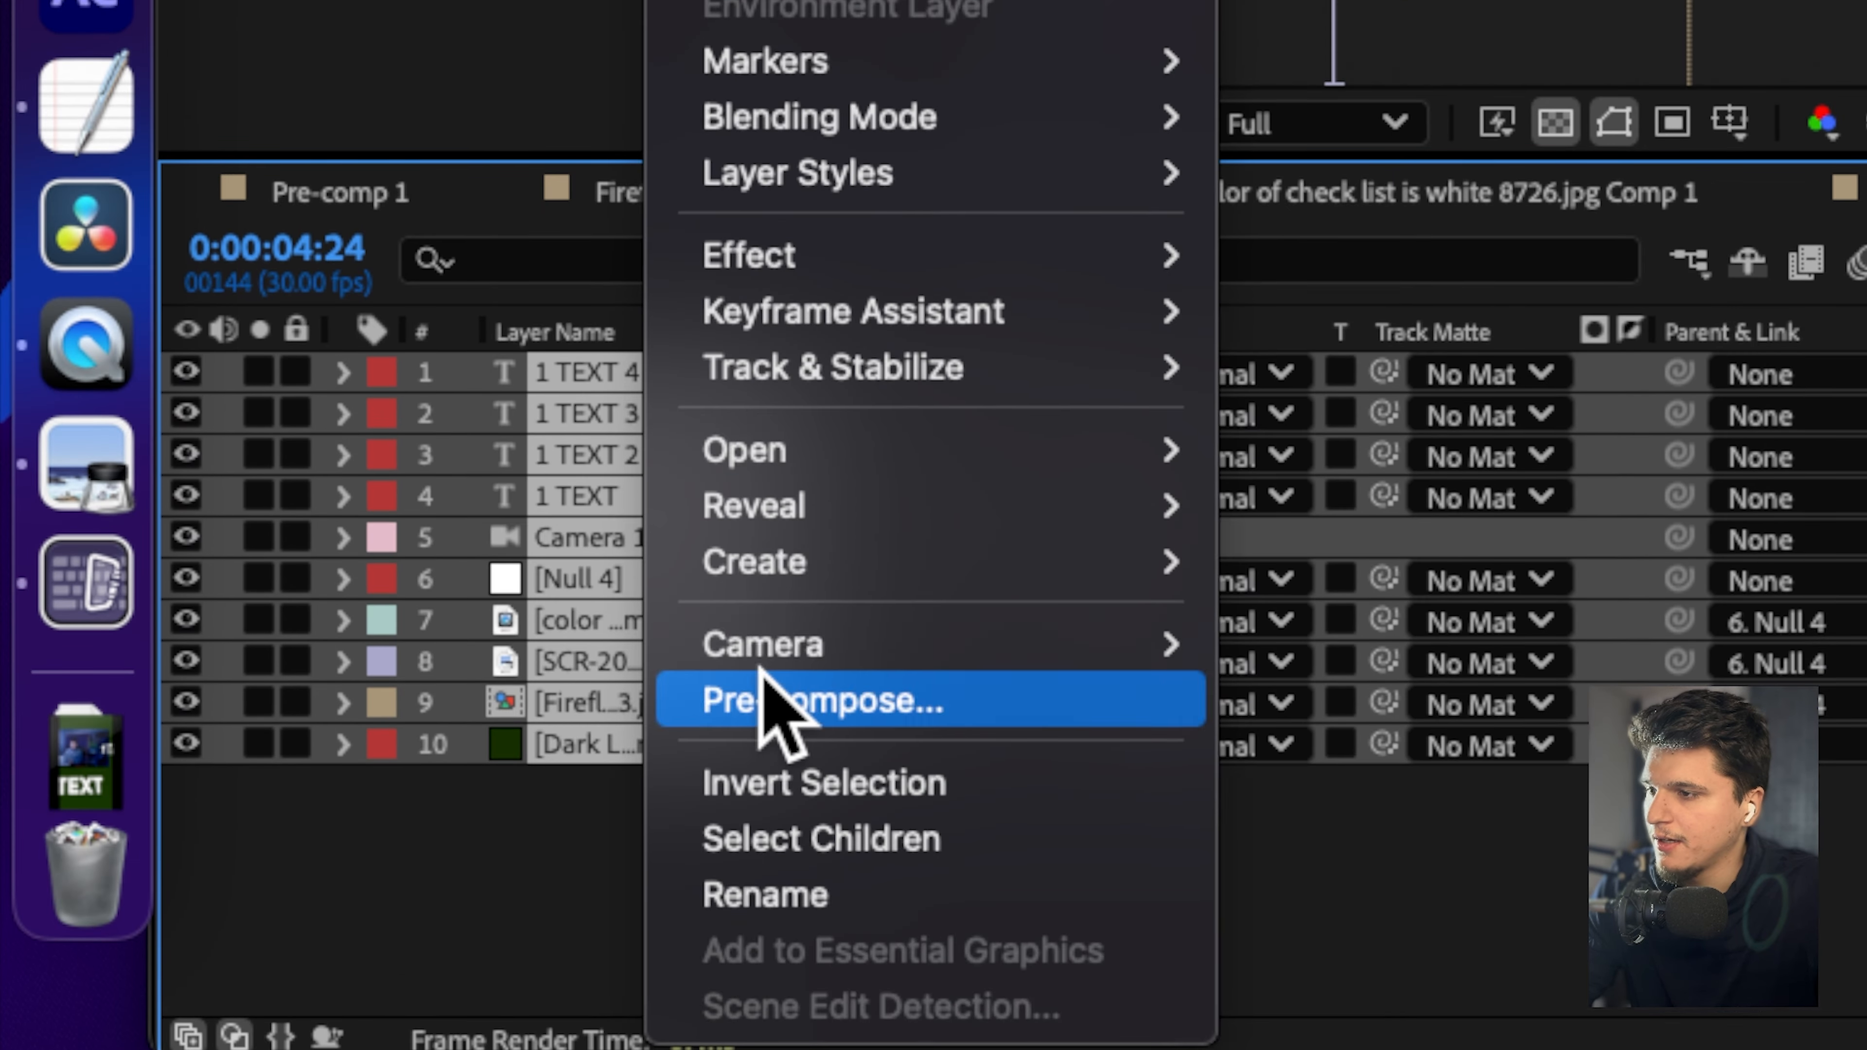
pyautogui.click(308, 902)
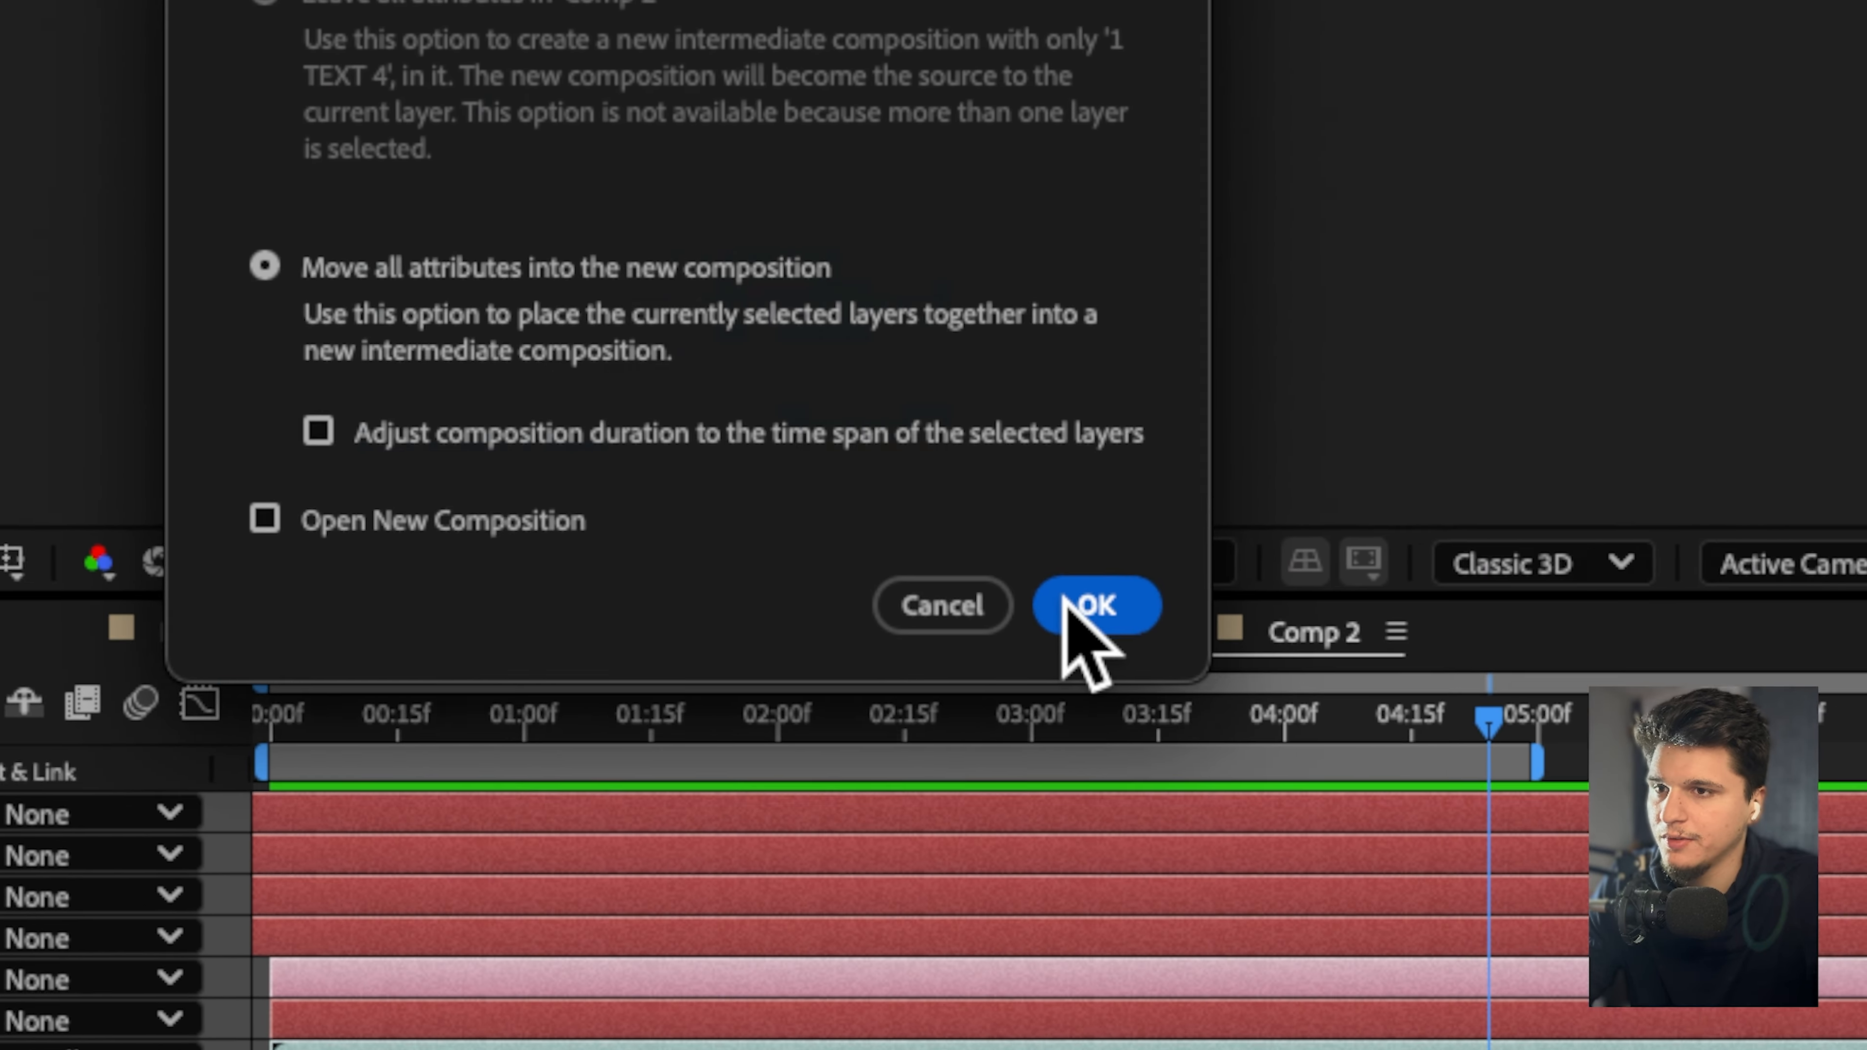
pyautogui.click(1371, 758)
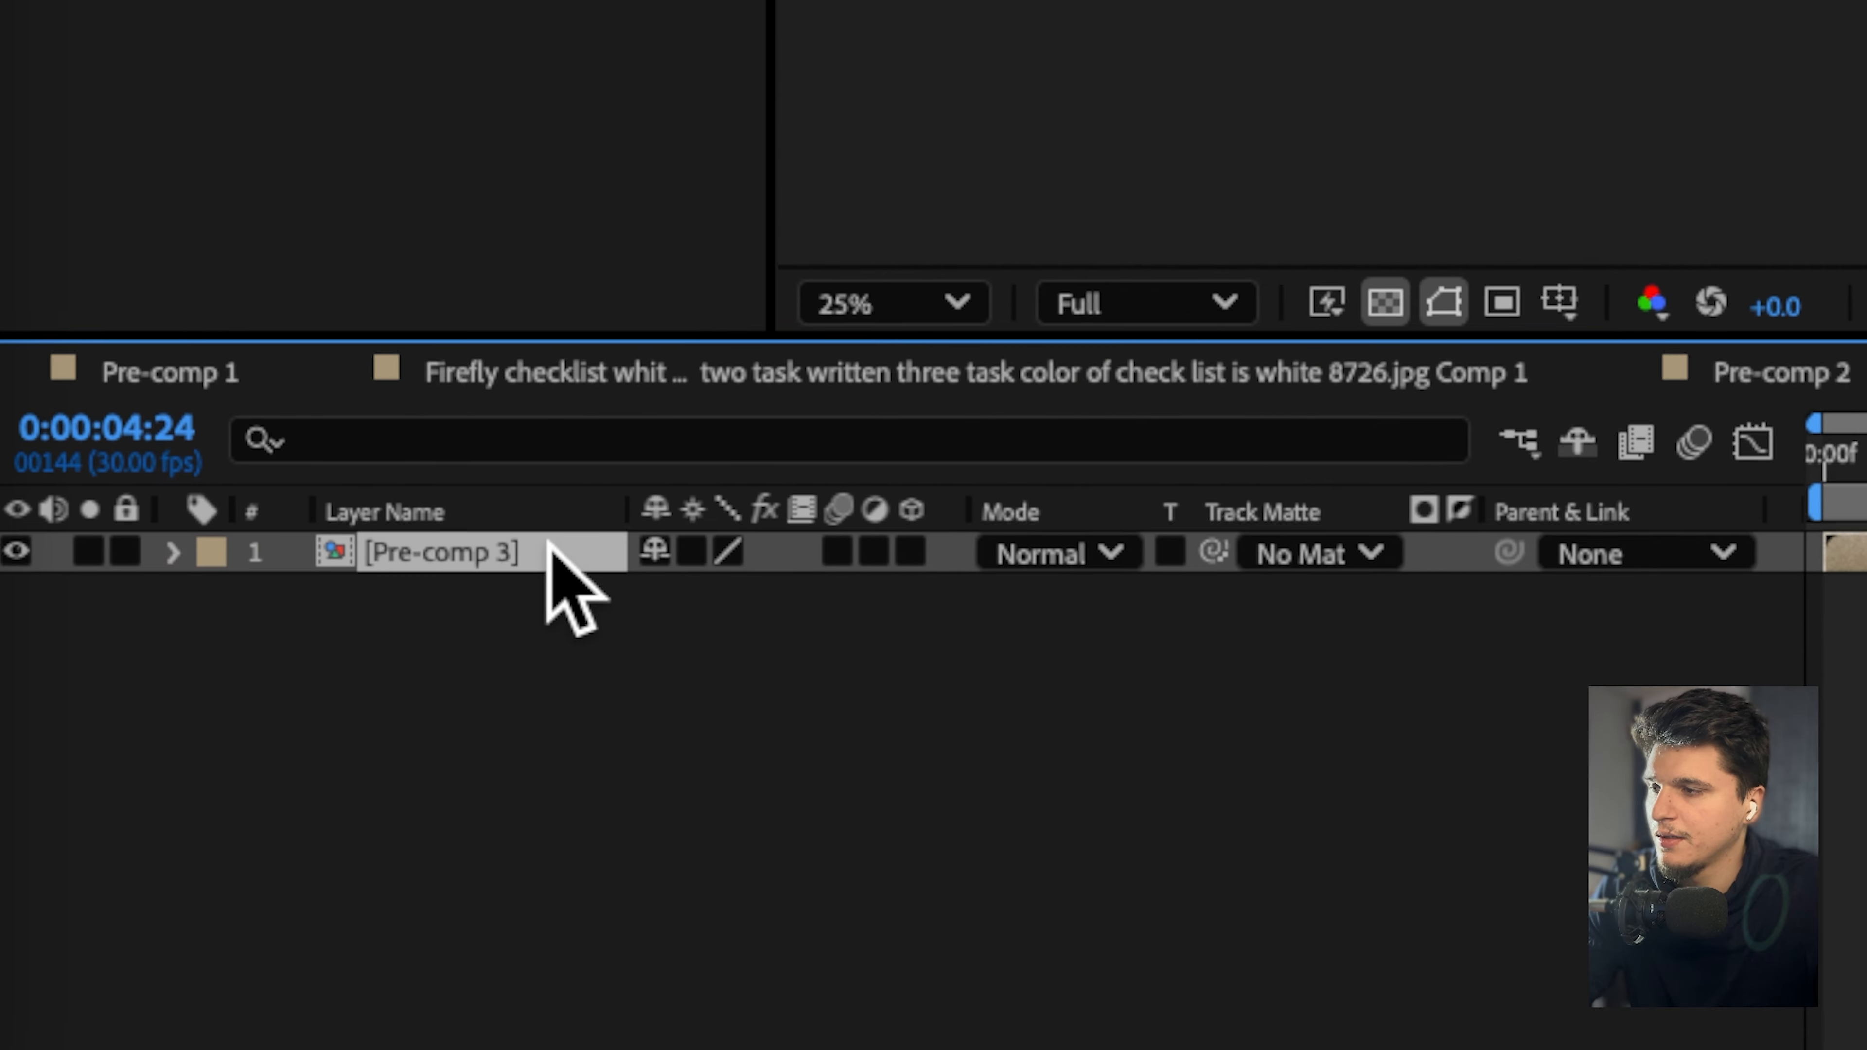
# Rename the pre-composed layer as "1 method".
pyautogui.rightClick(550, 548)
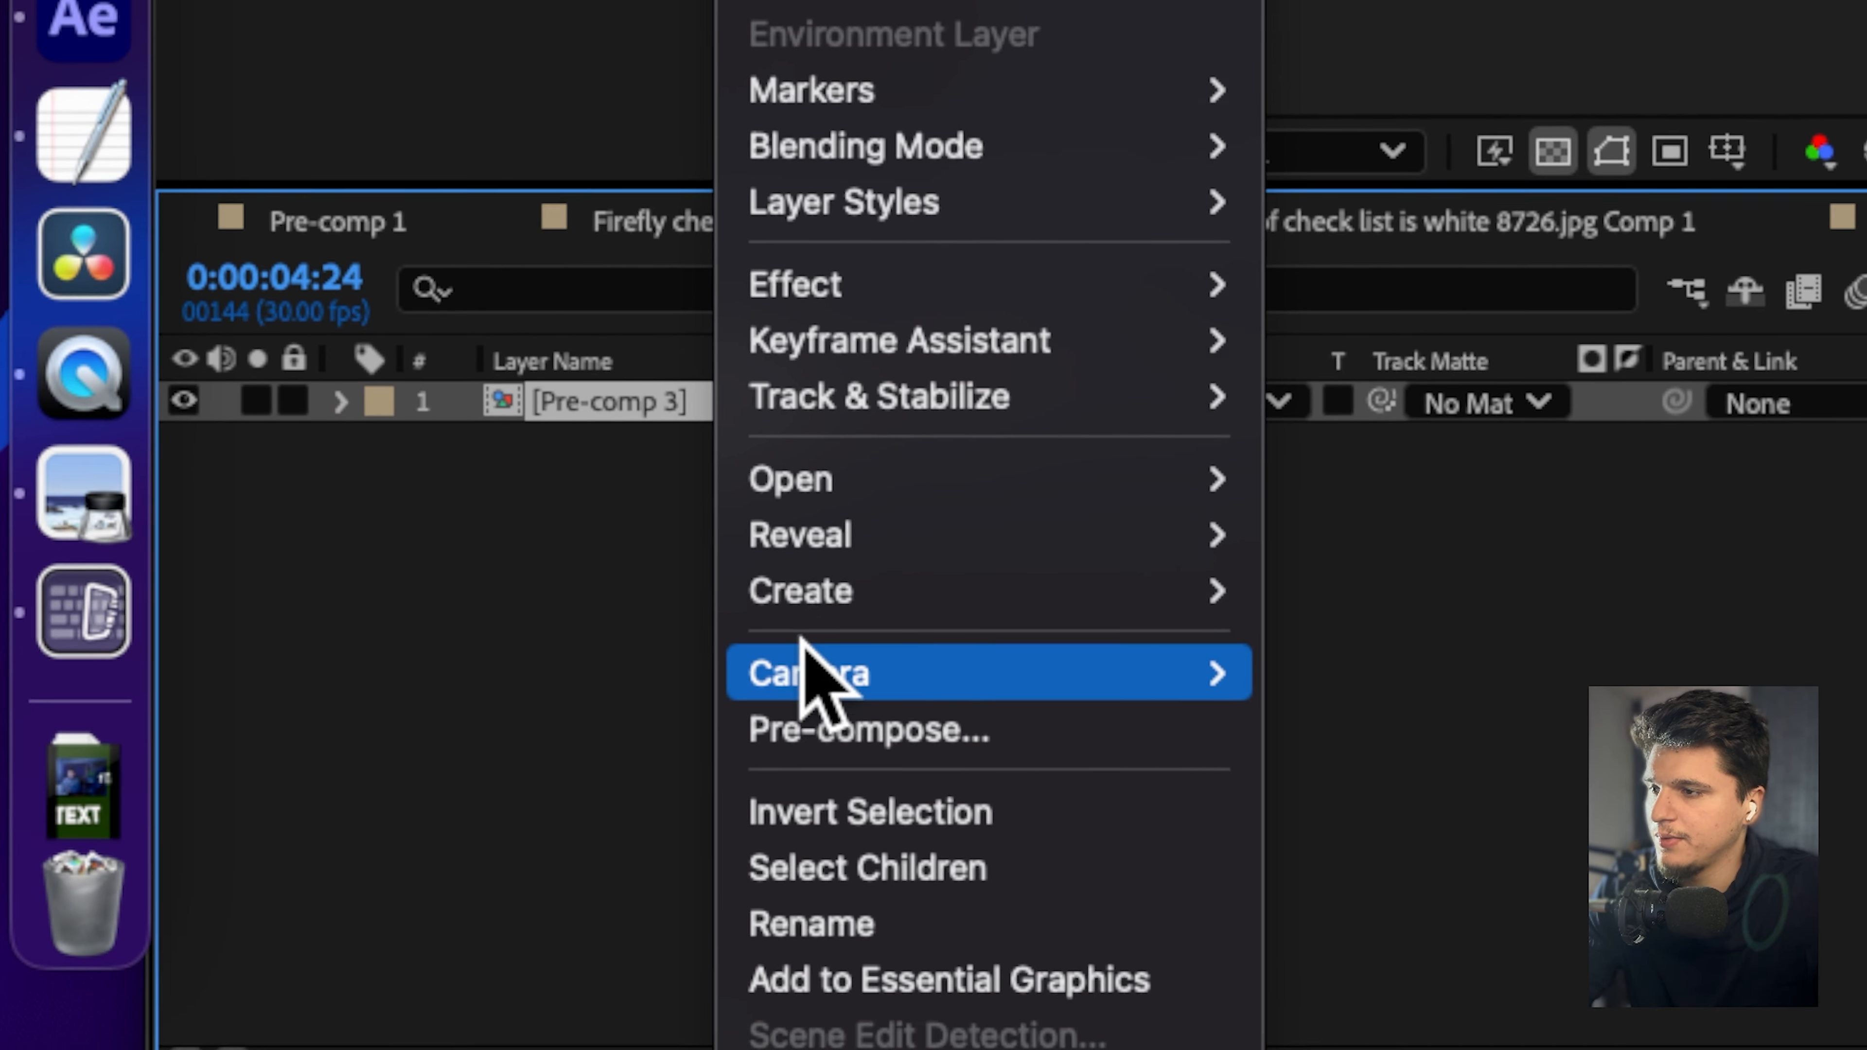
pyautogui.click(814, 892)
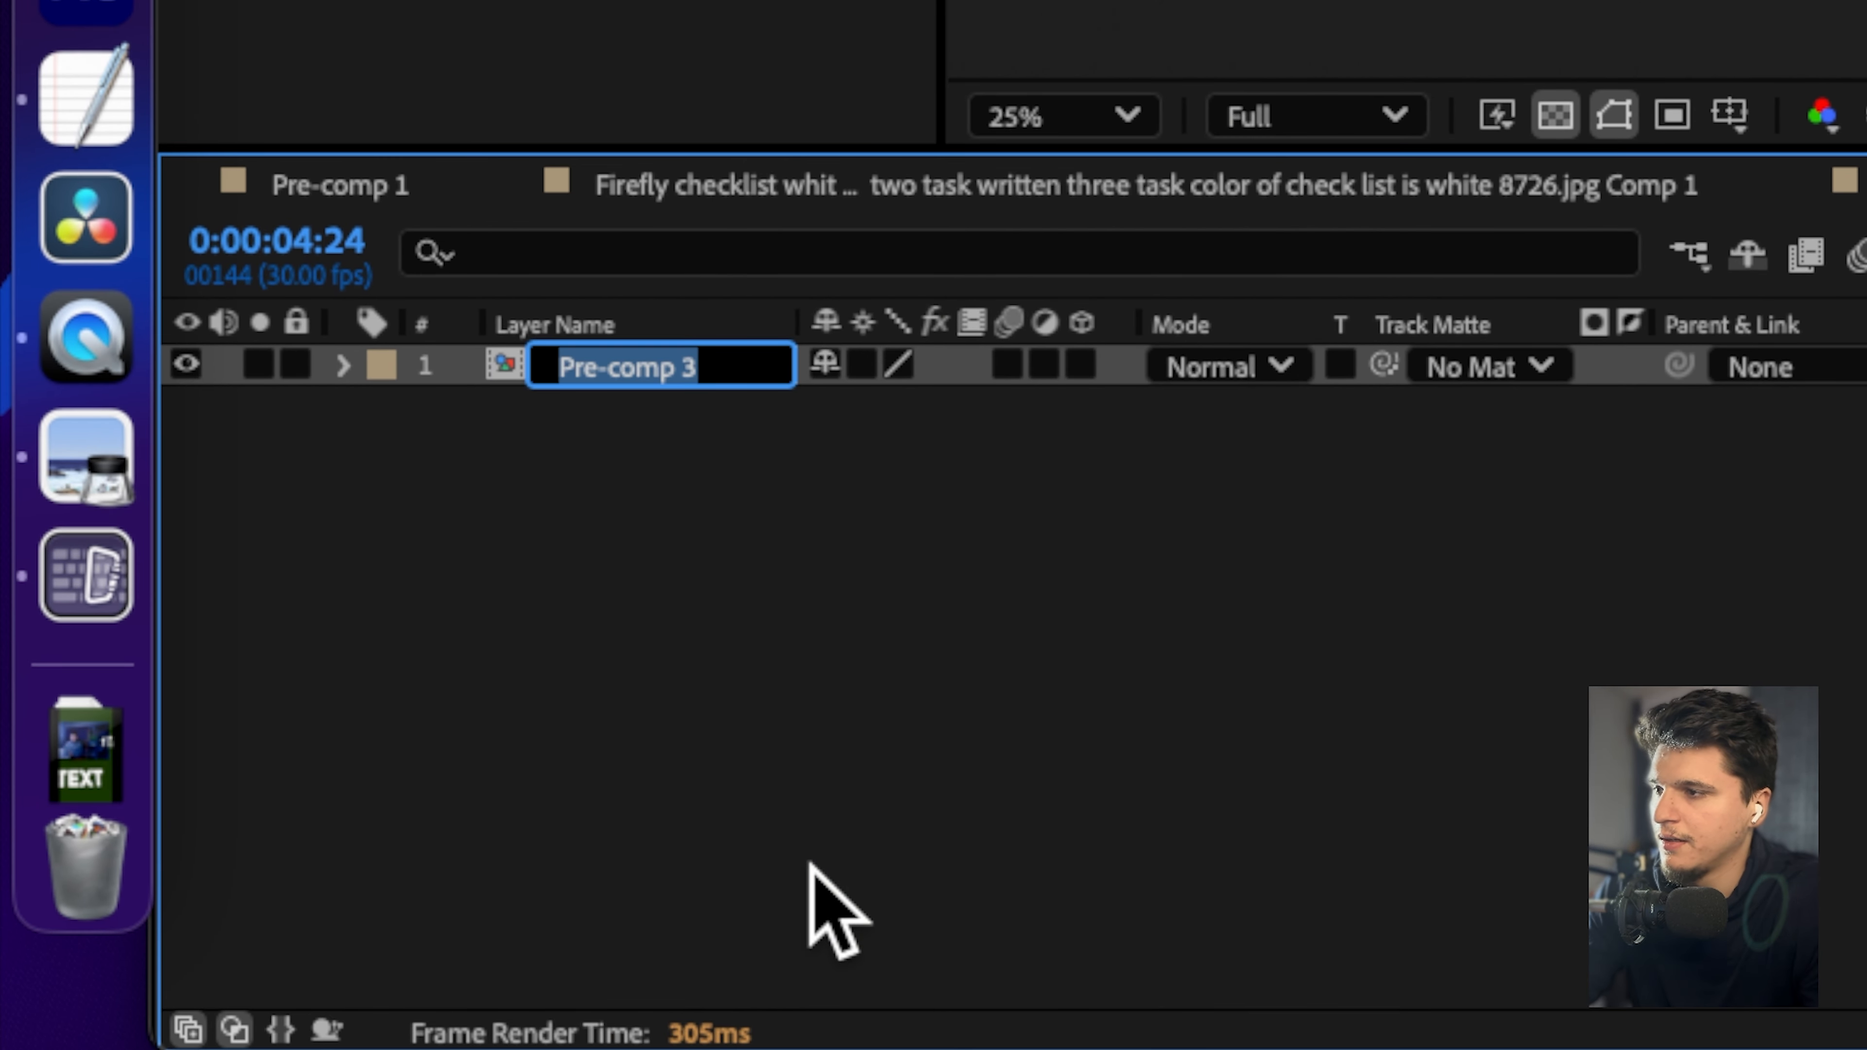
pyautogui.press('BackSpace')
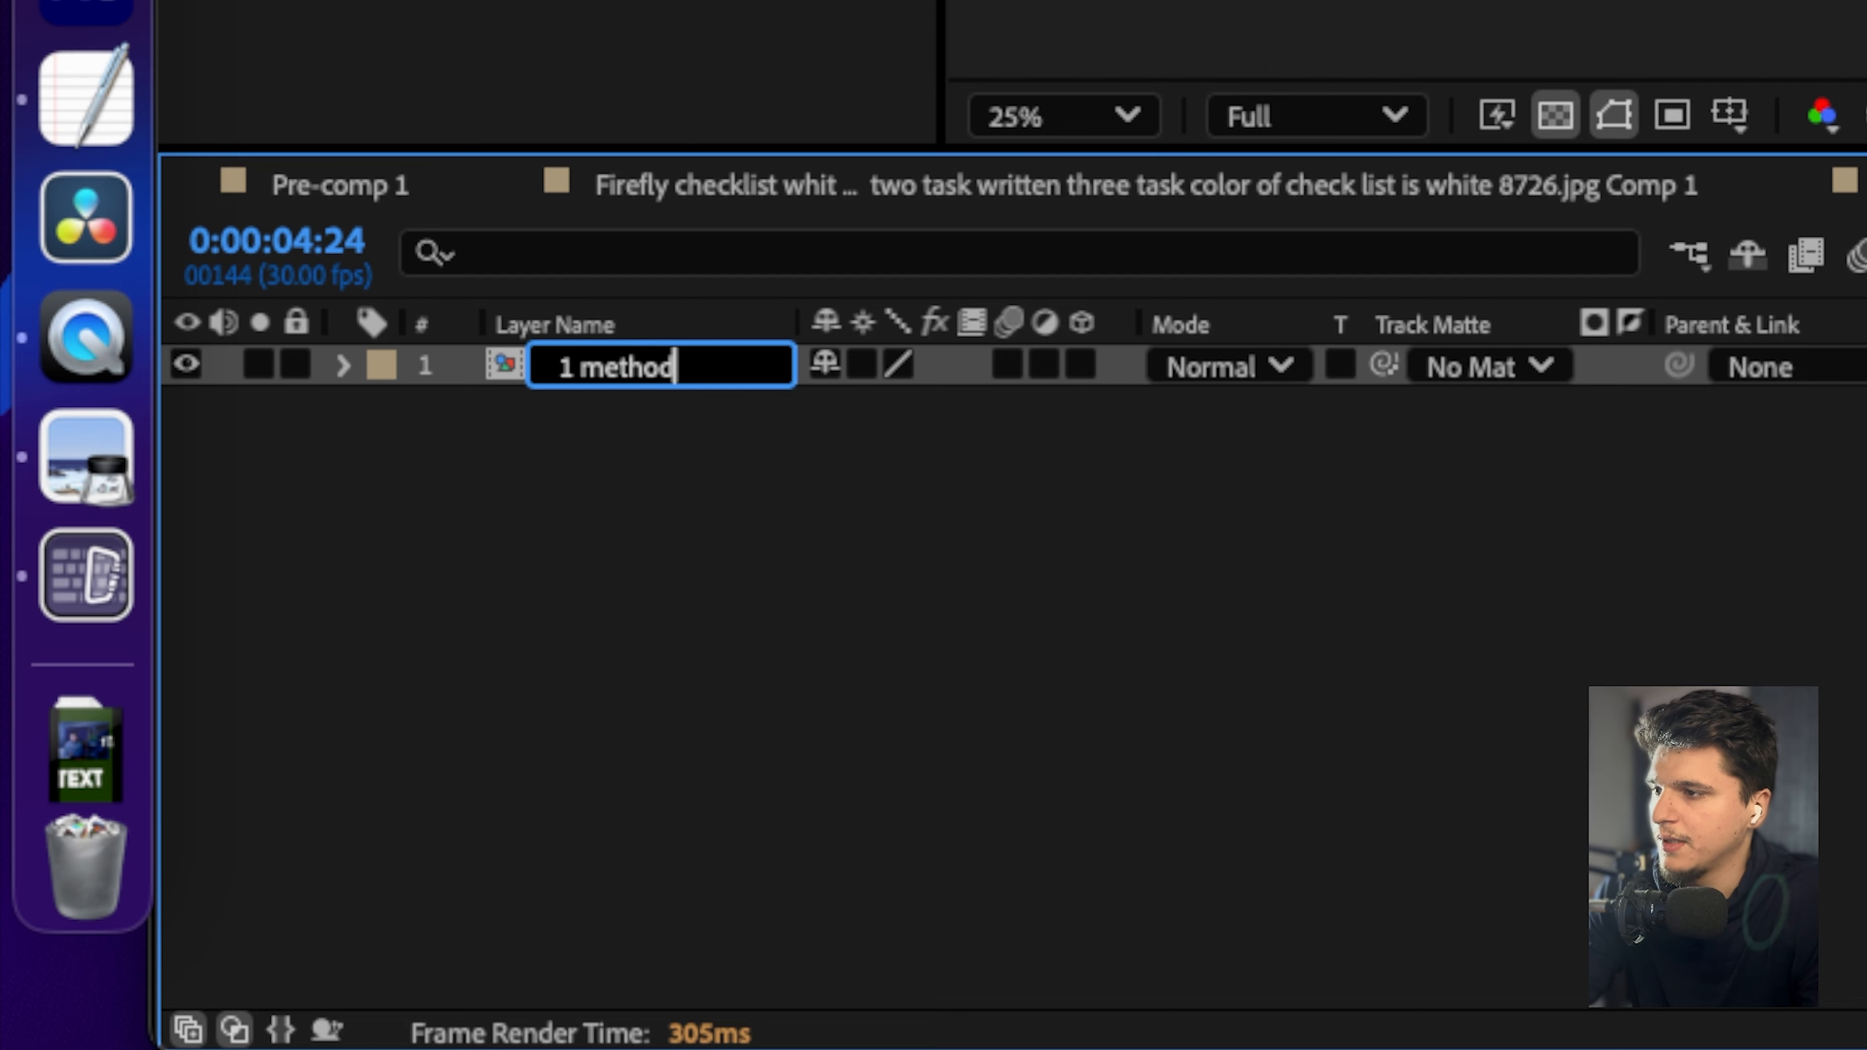
pyautogui.press('Return')
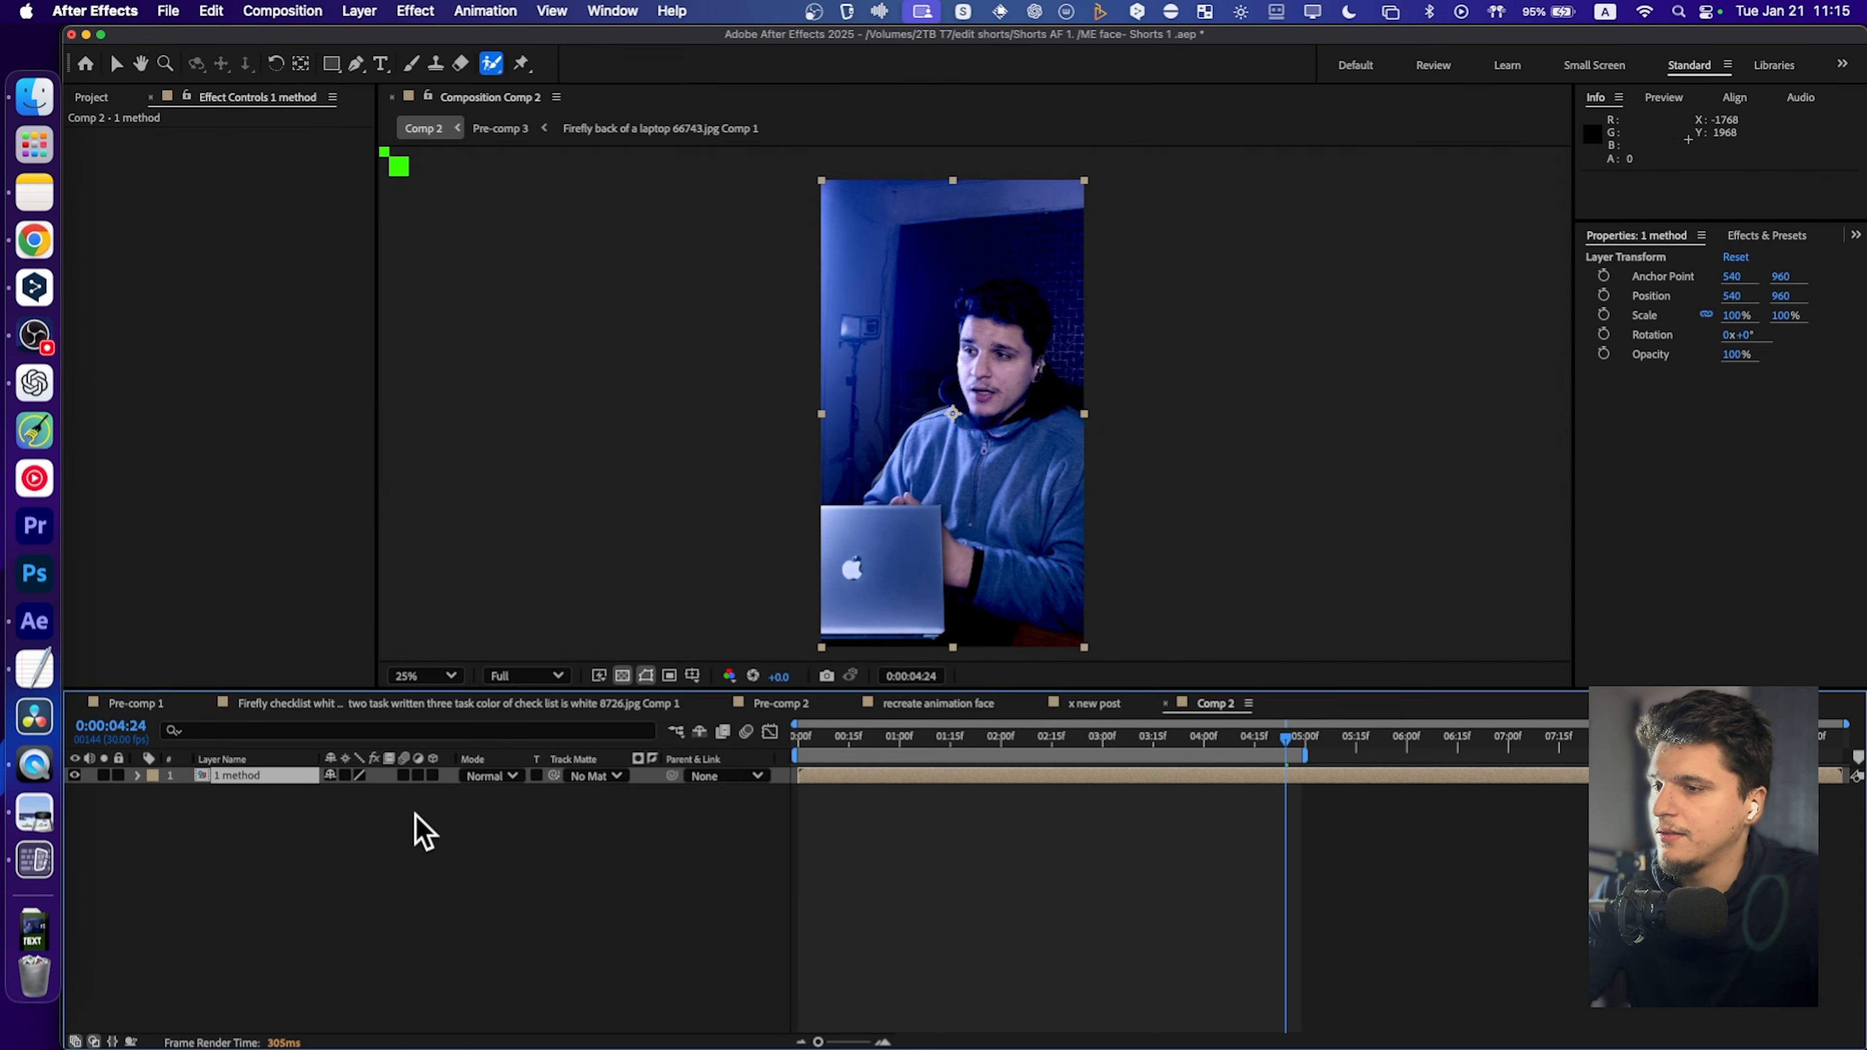
# Create a dark lime green solid of 1080 × 1920 px in Comp 2 and hide the "1 method" layer.
pyautogui.rightClick(1028, 711)
pyautogui.click(925, 725)
pyautogui.rightClick(422, 837)
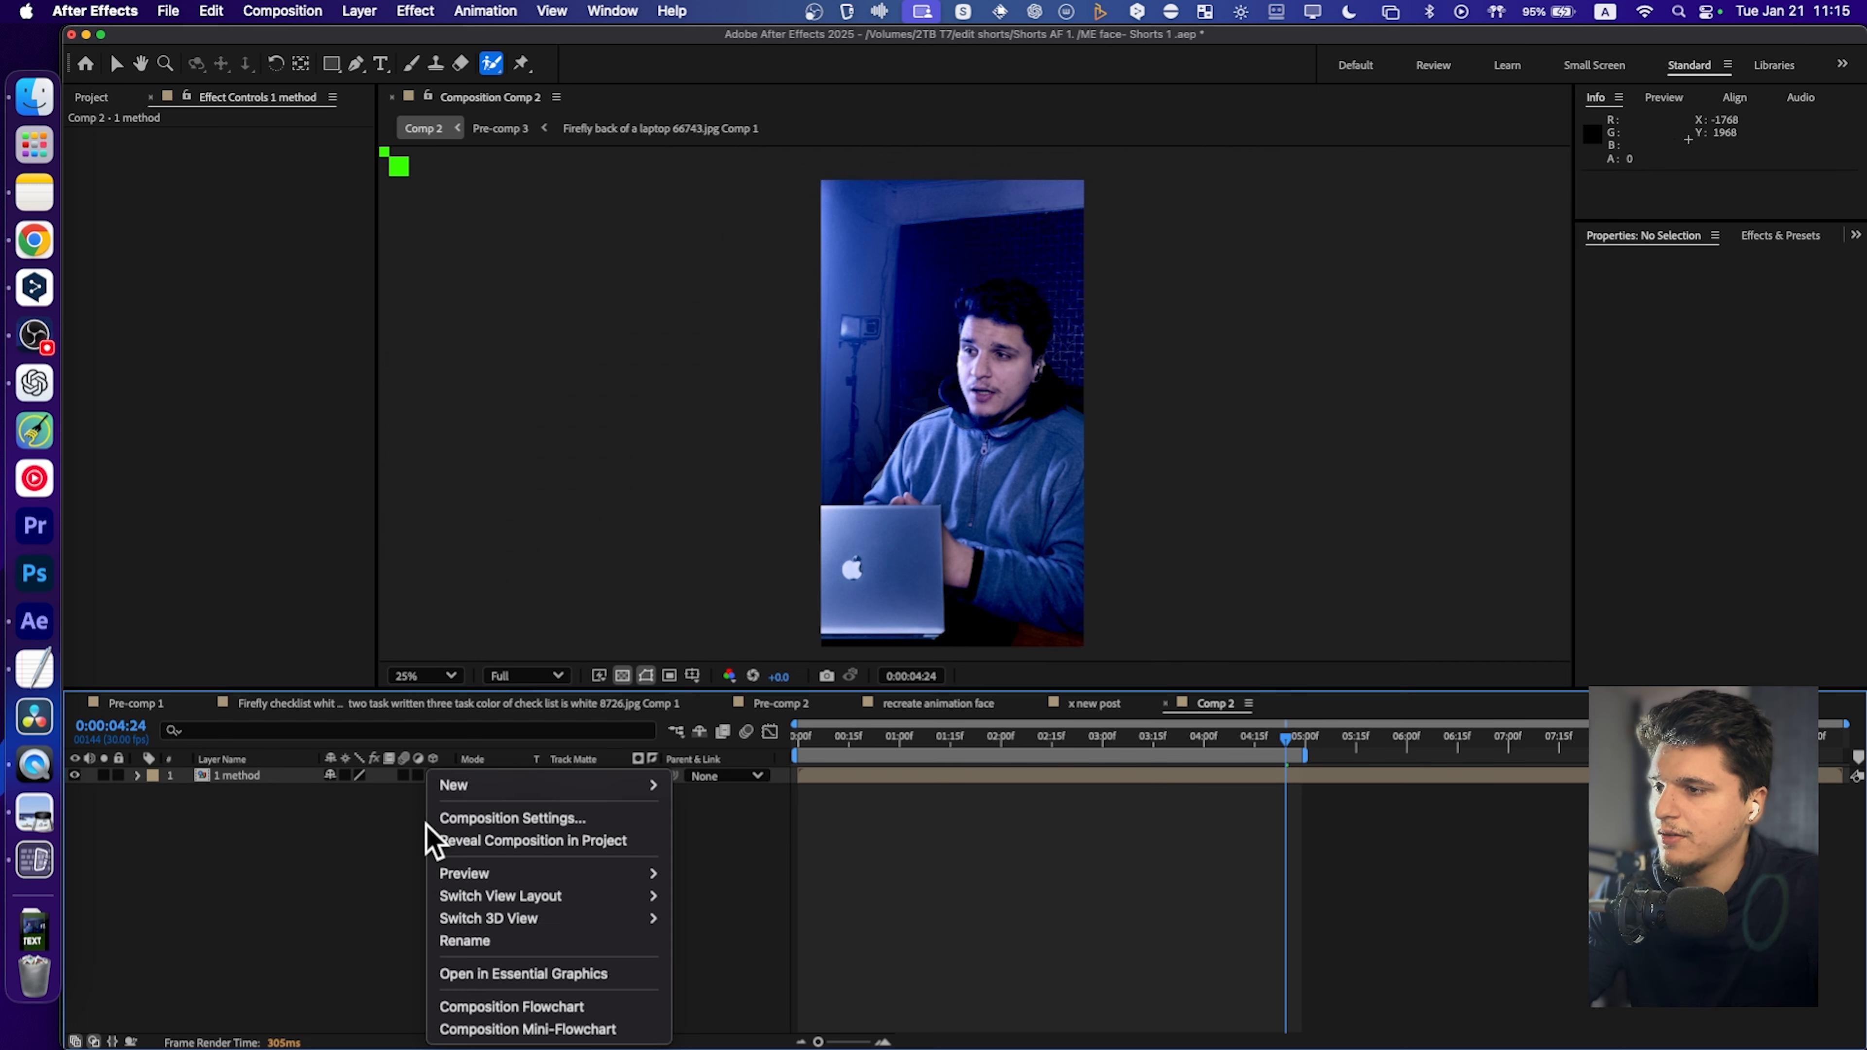
pyautogui.moveTo(493, 798)
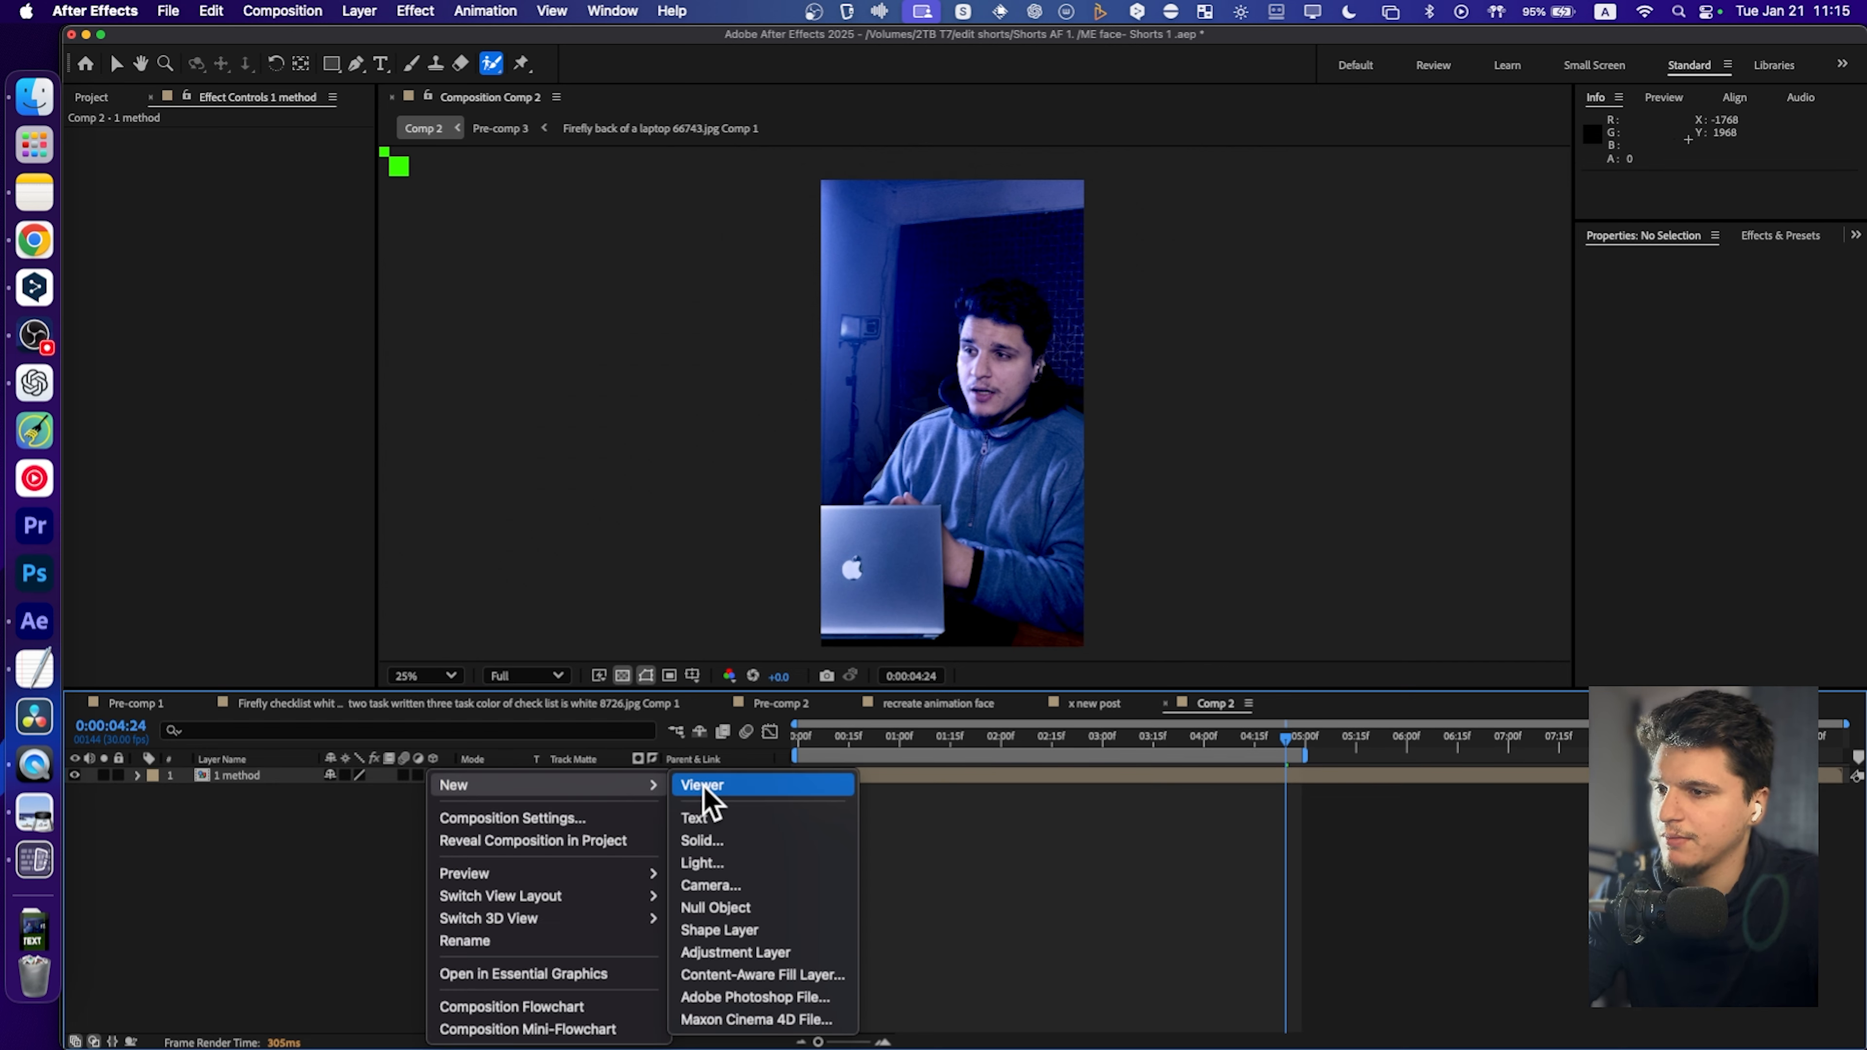
pyautogui.click(742, 846)
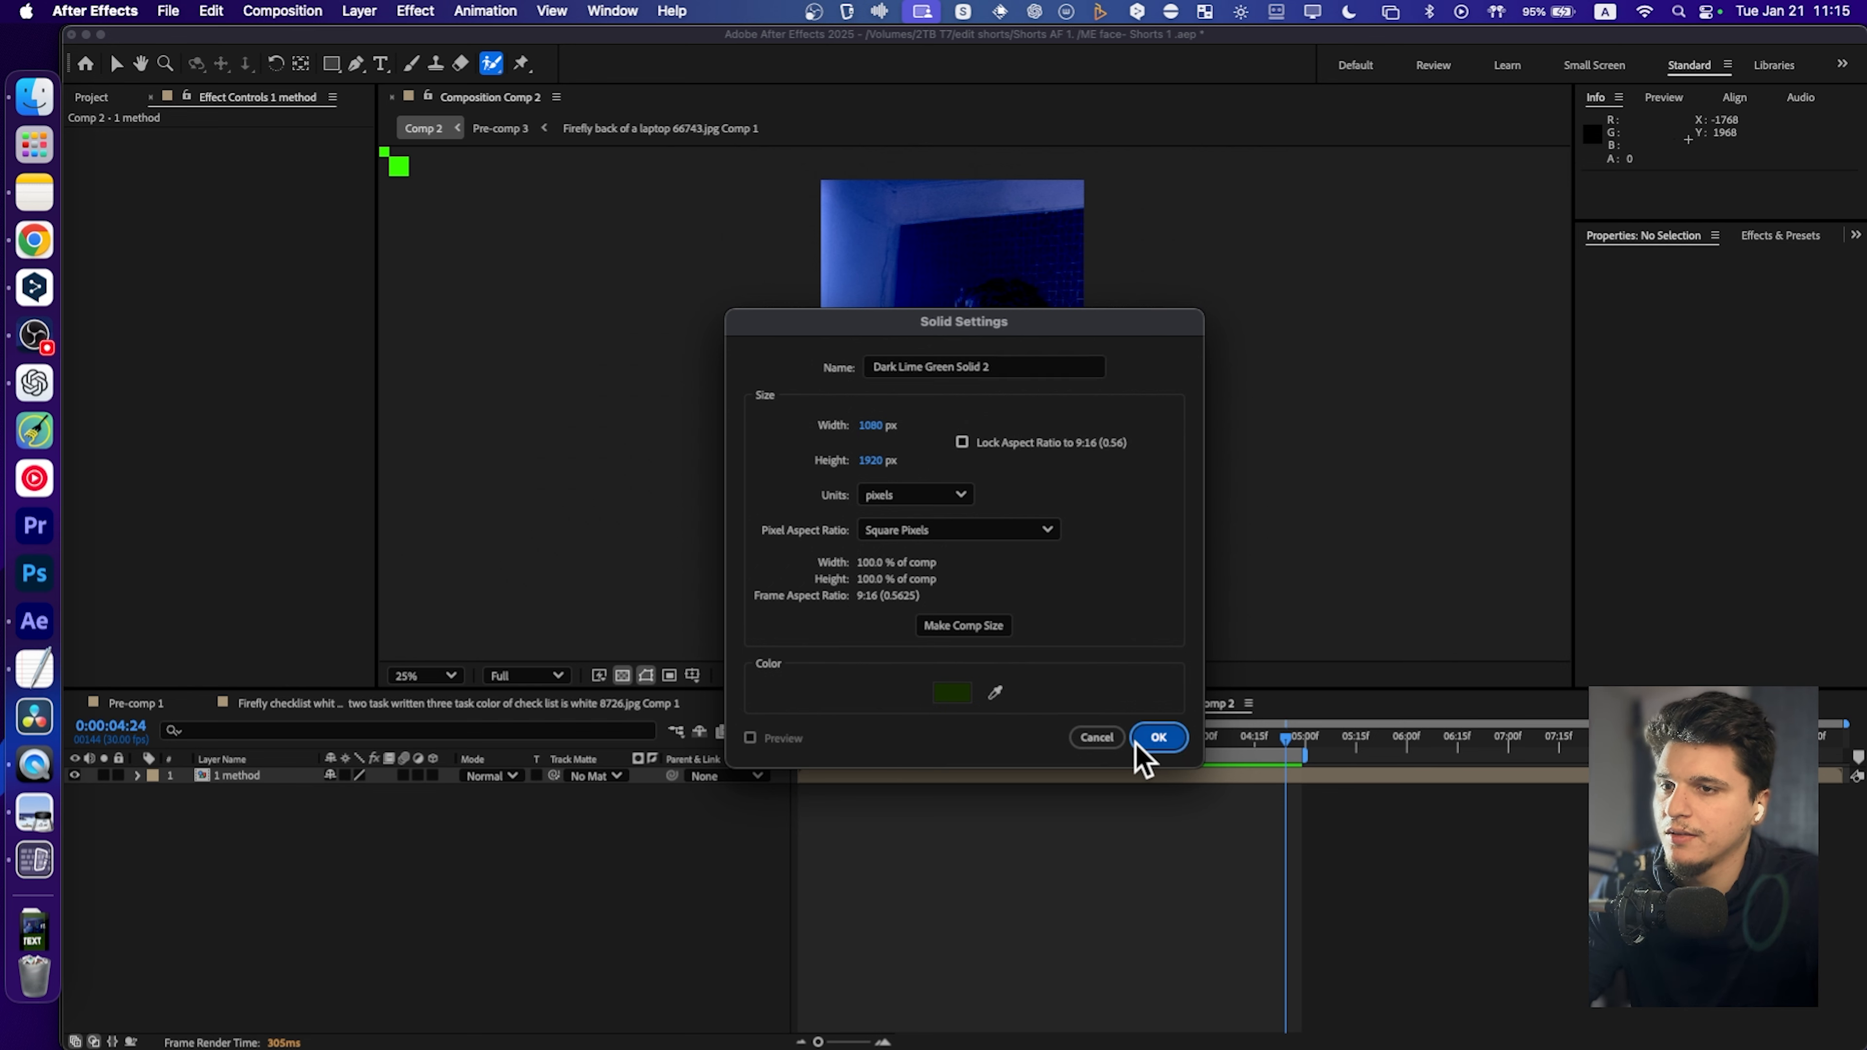
pyautogui.click(1138, 743)
pyautogui.click(75, 792)
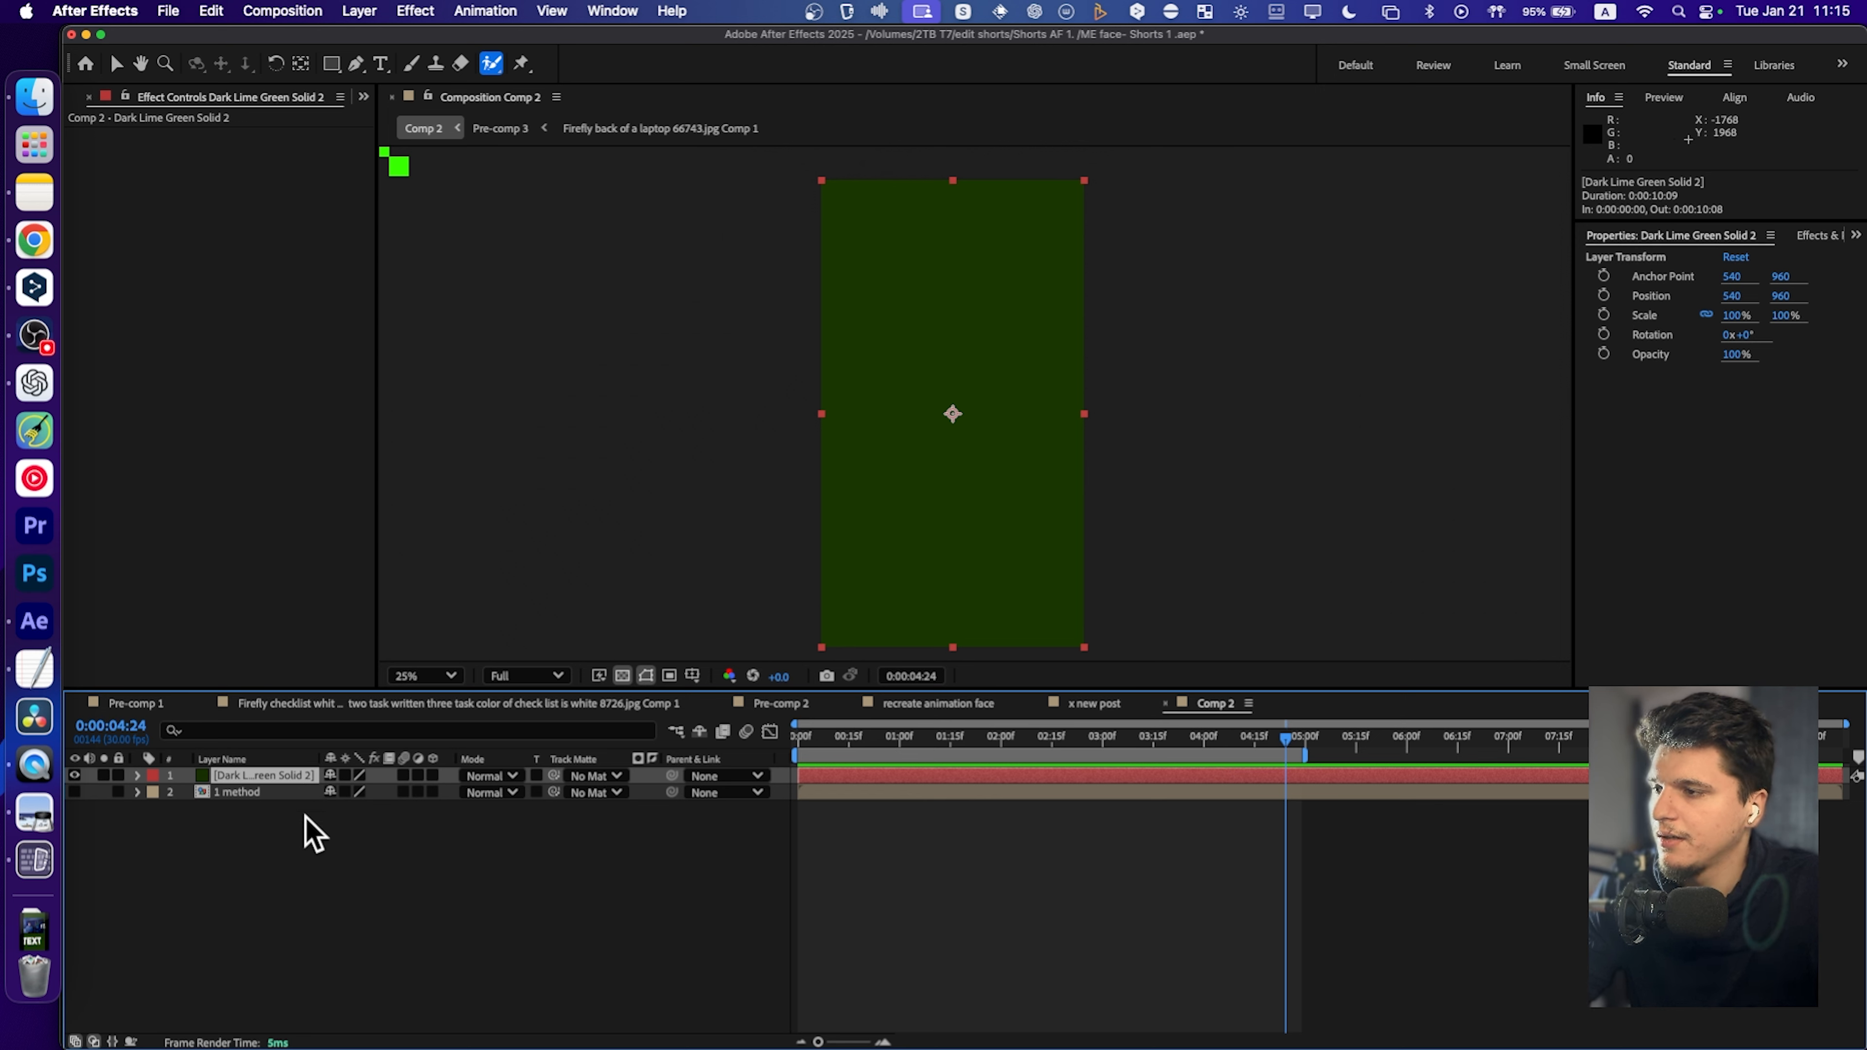
# Add a text layer reading "text 1" above the green solid.
pyautogui.rightClick(314, 830)
pyautogui.moveTo(514, 784)
pyautogui.click(606, 819)
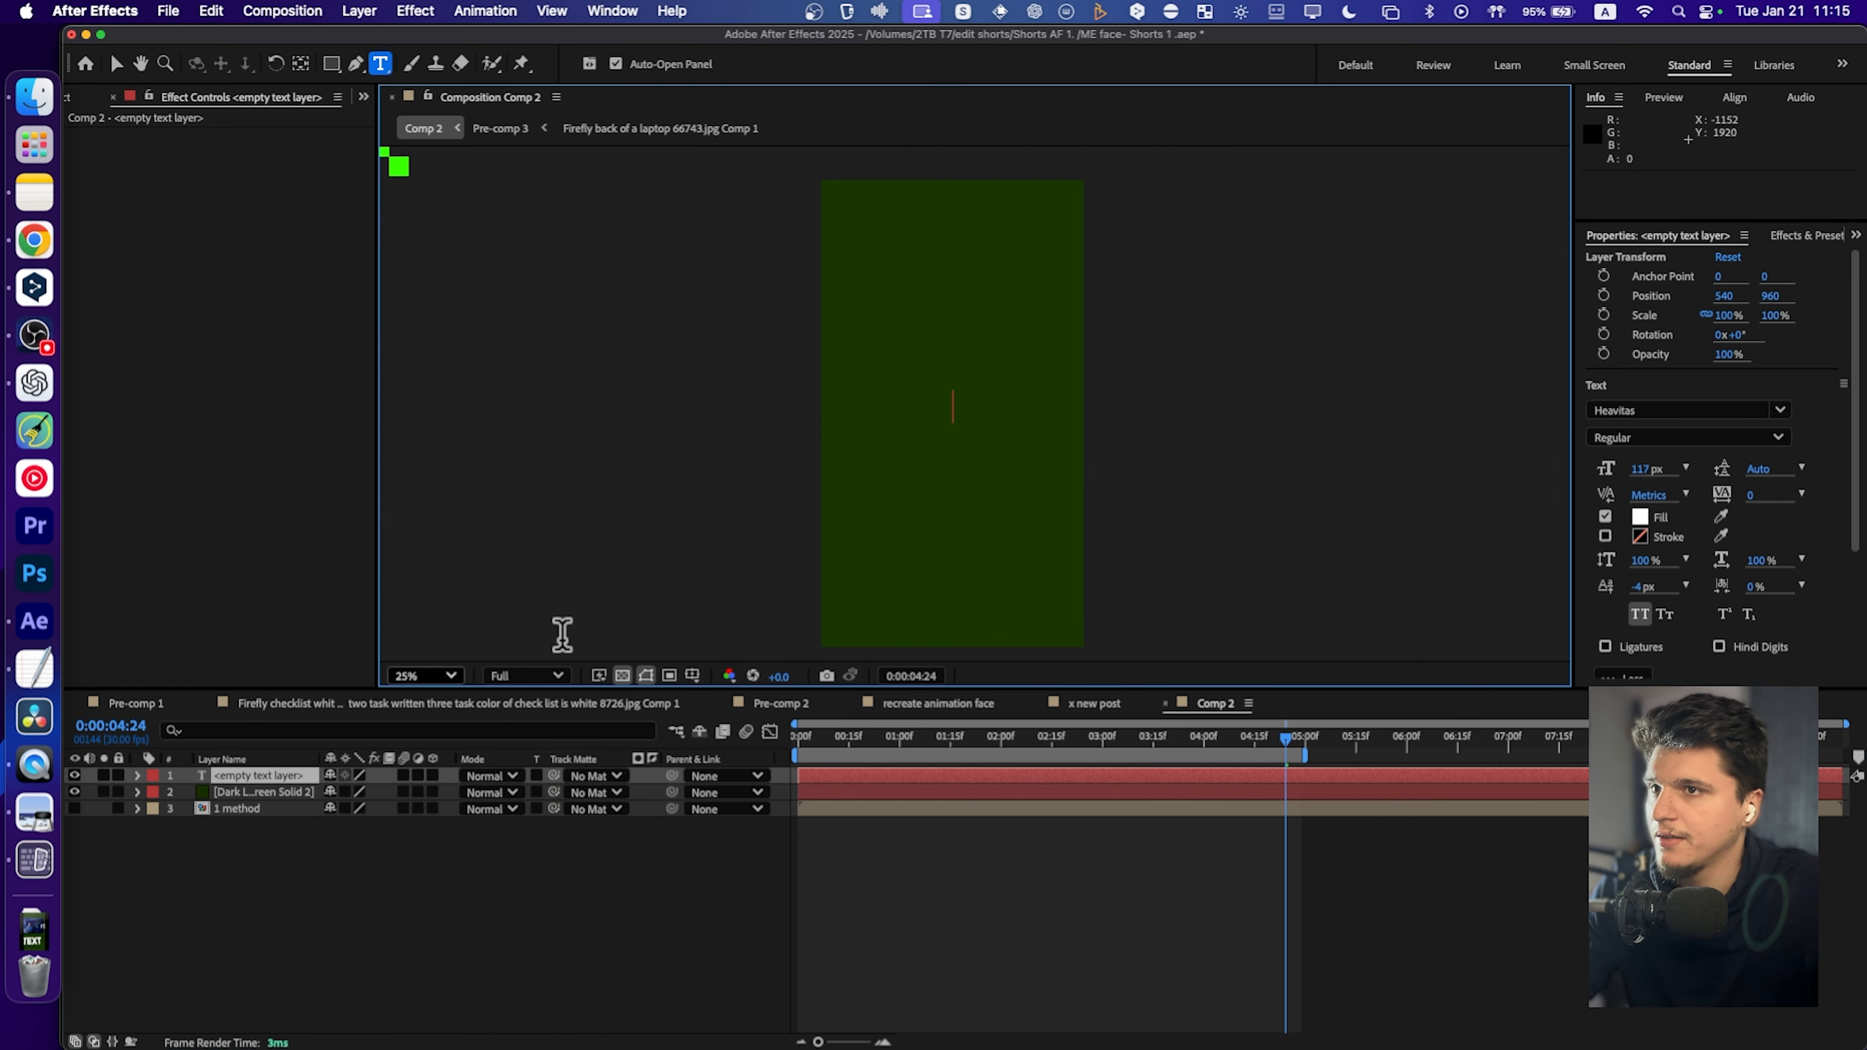
pyautogui.write('text 1')
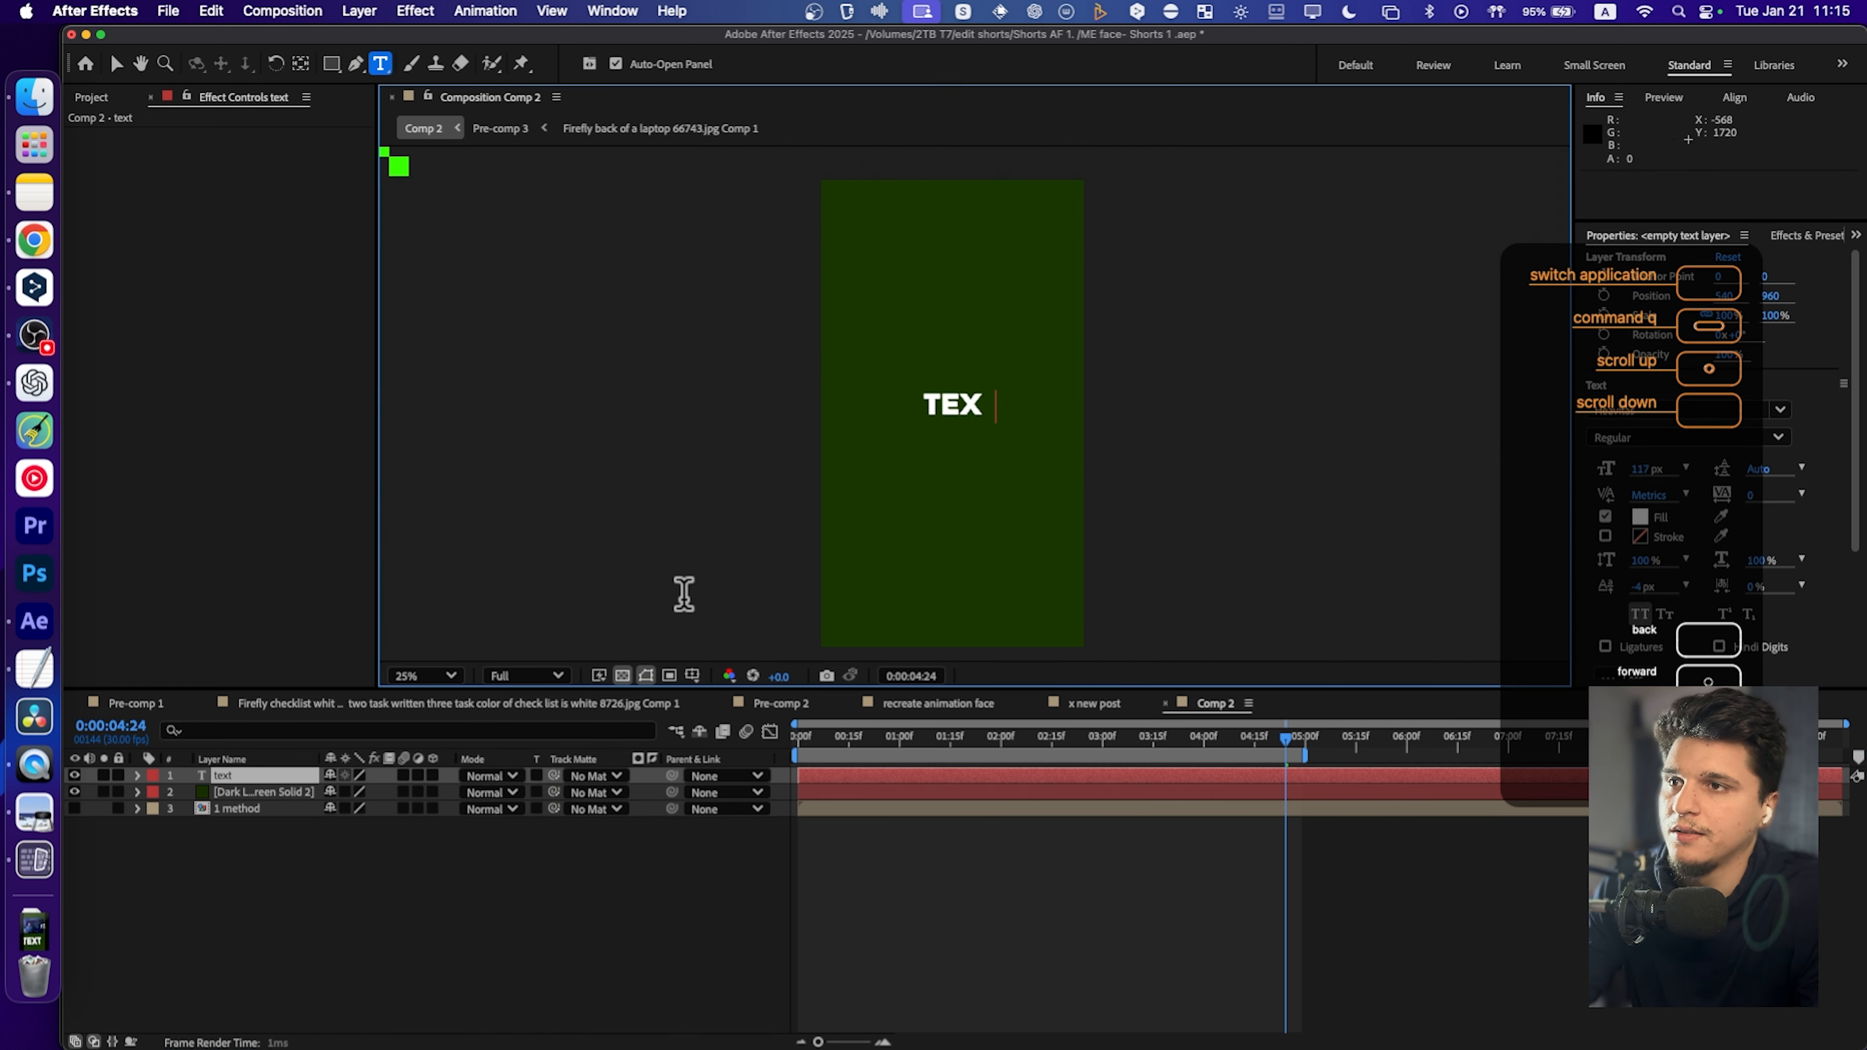
pyautogui.click(548, 876)
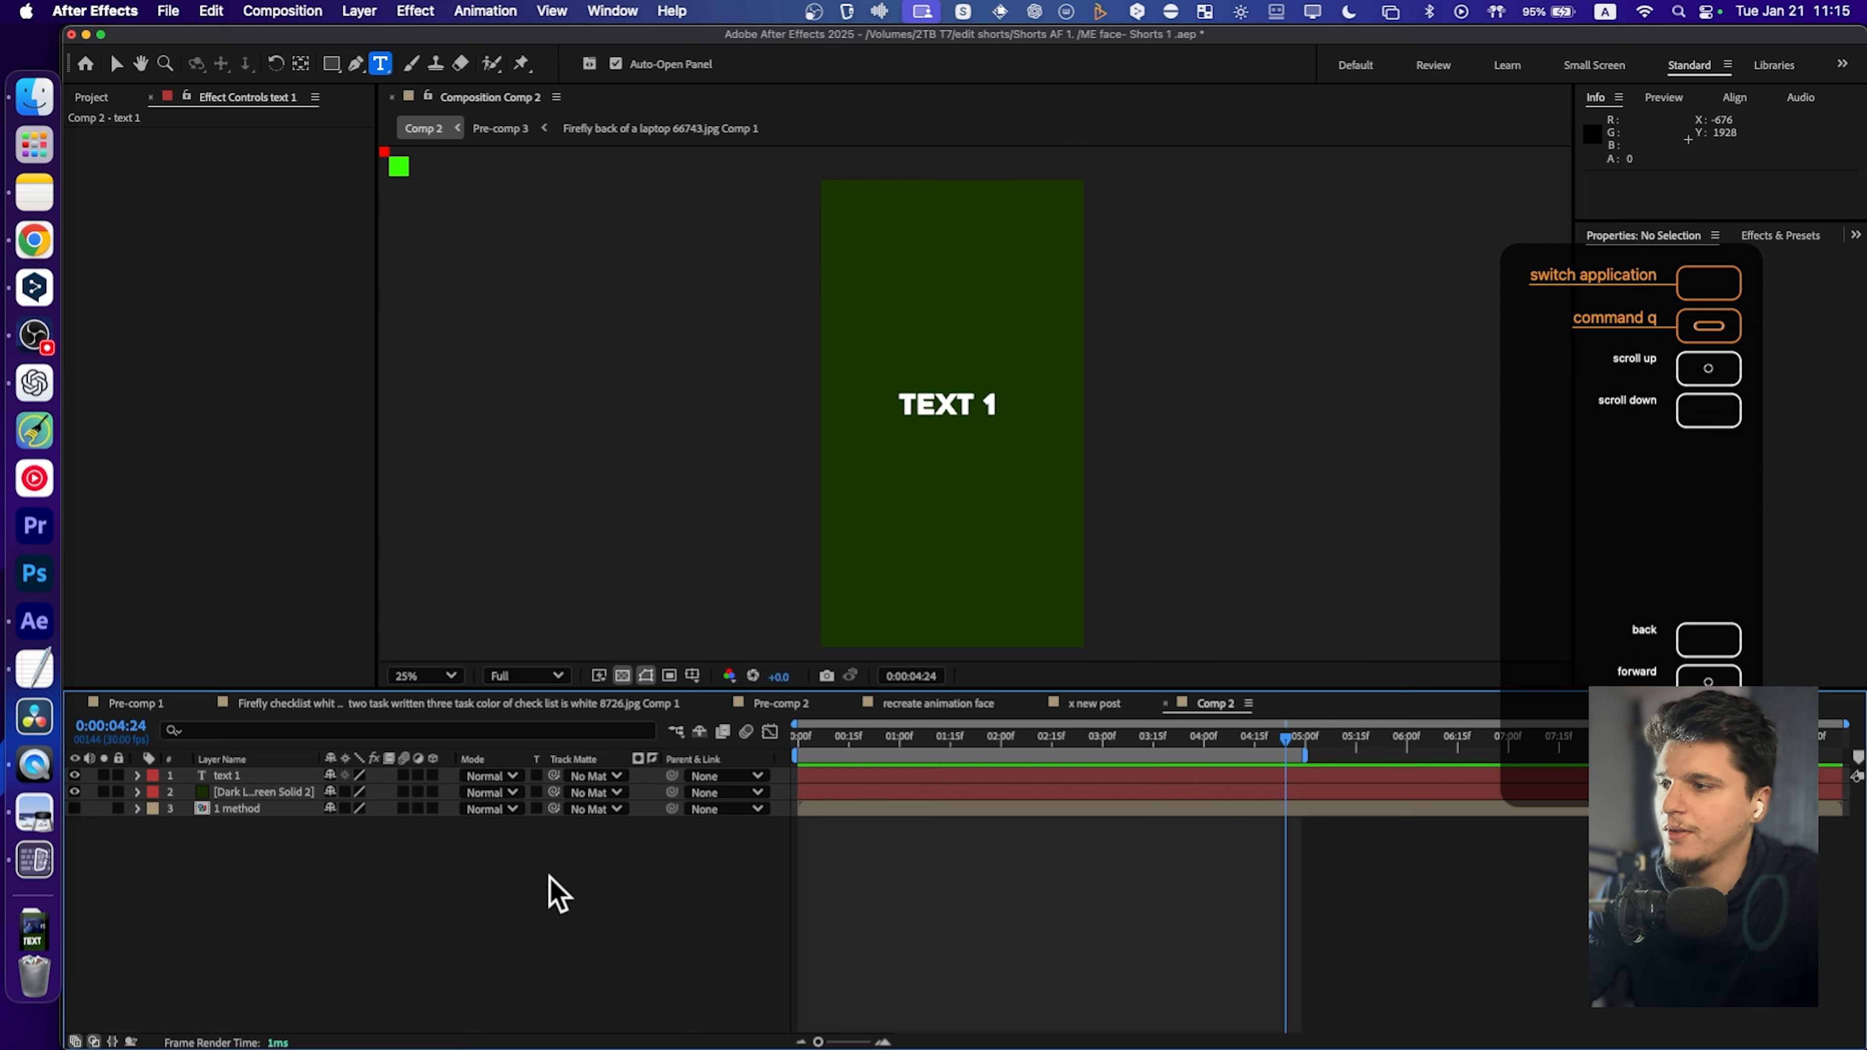
pyautogui.click(283, 781)
pyautogui.click(323, 853)
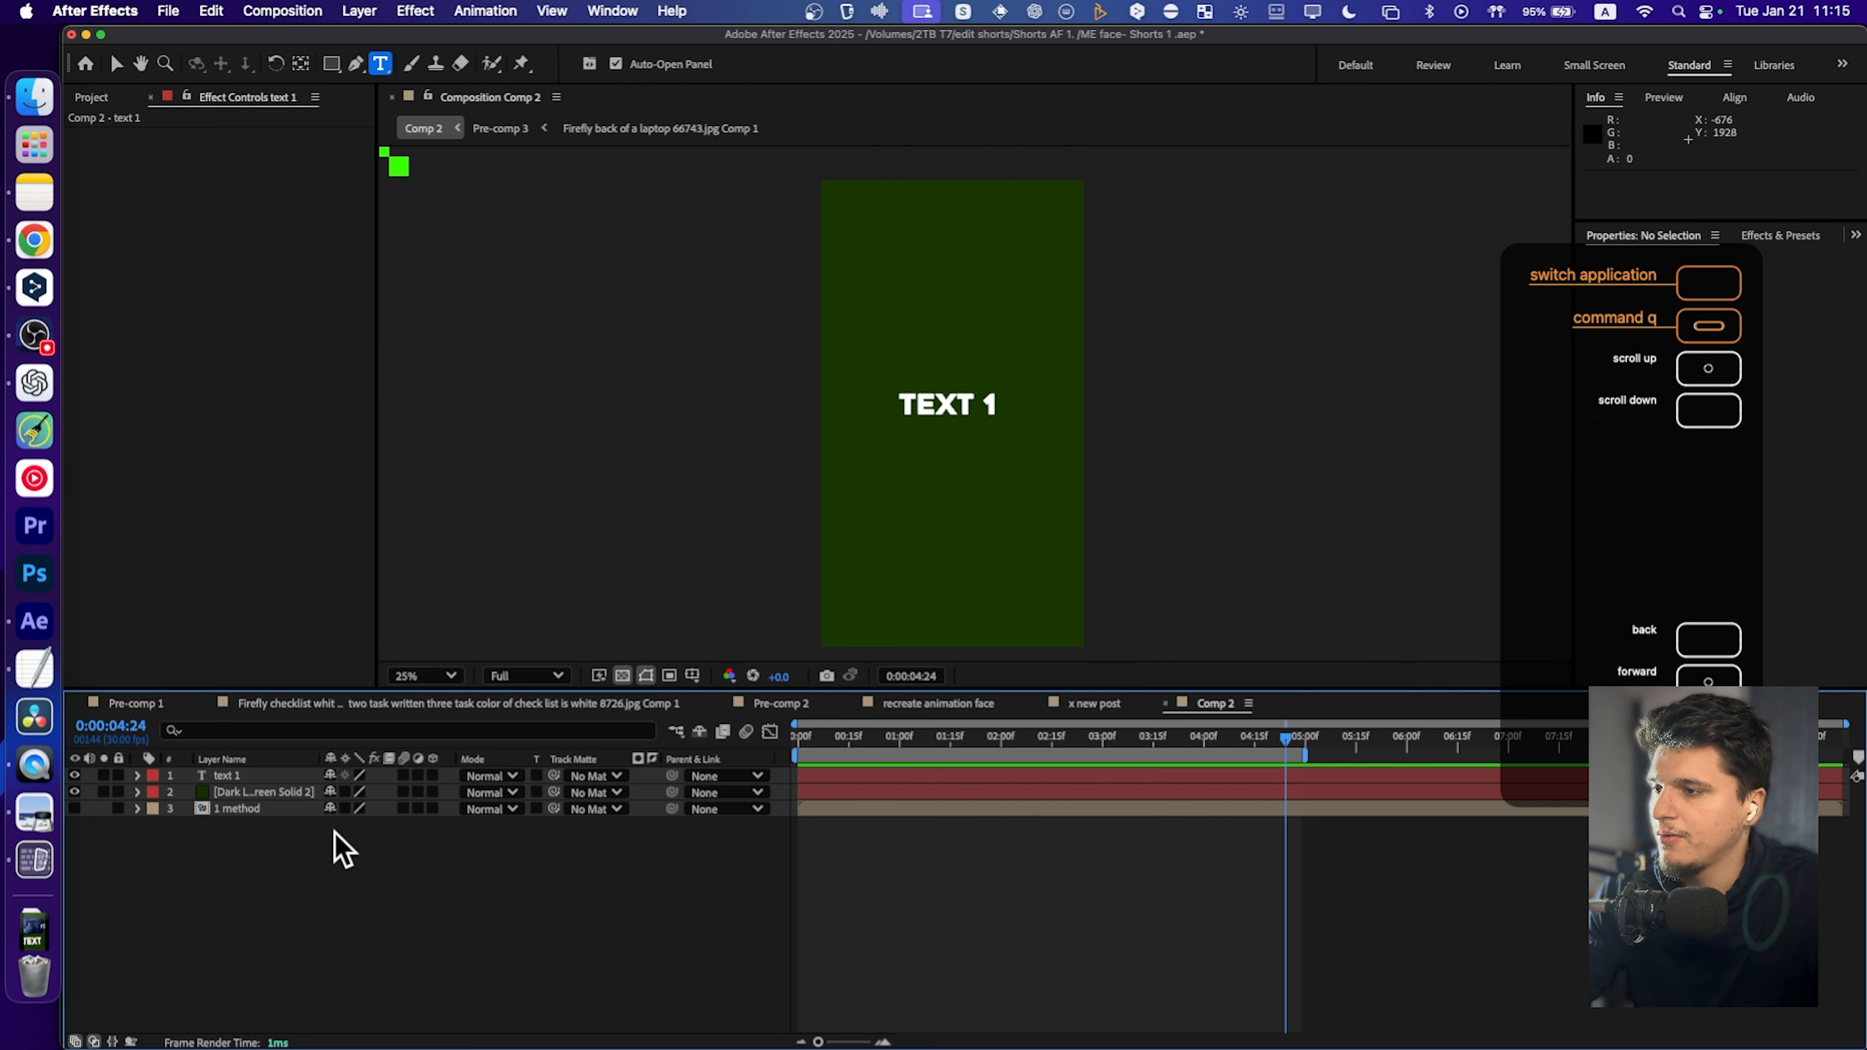
# Create a camera with Depth of Field enabled and focus locked to zoom, and show the composition in 2 Views.
pyautogui.rightClick(335, 846)
pyautogui.moveTo(441, 785)
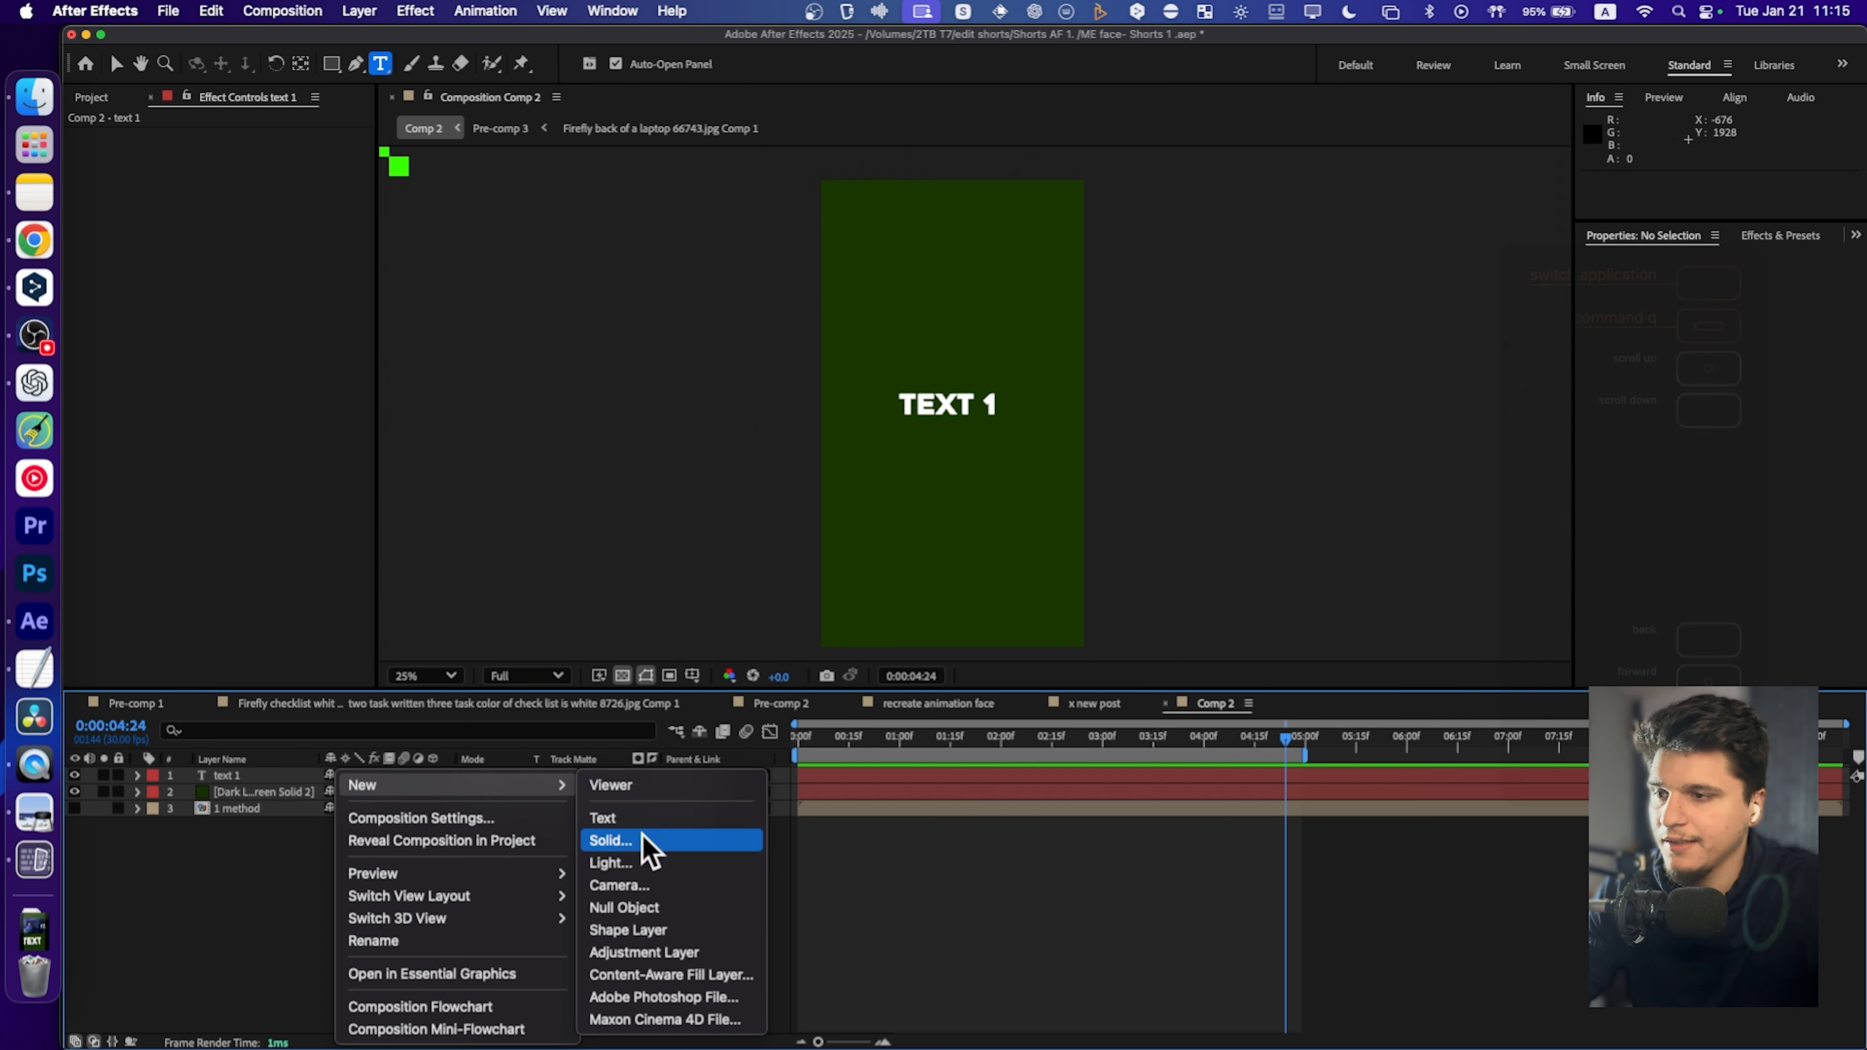
pyautogui.click(651, 887)
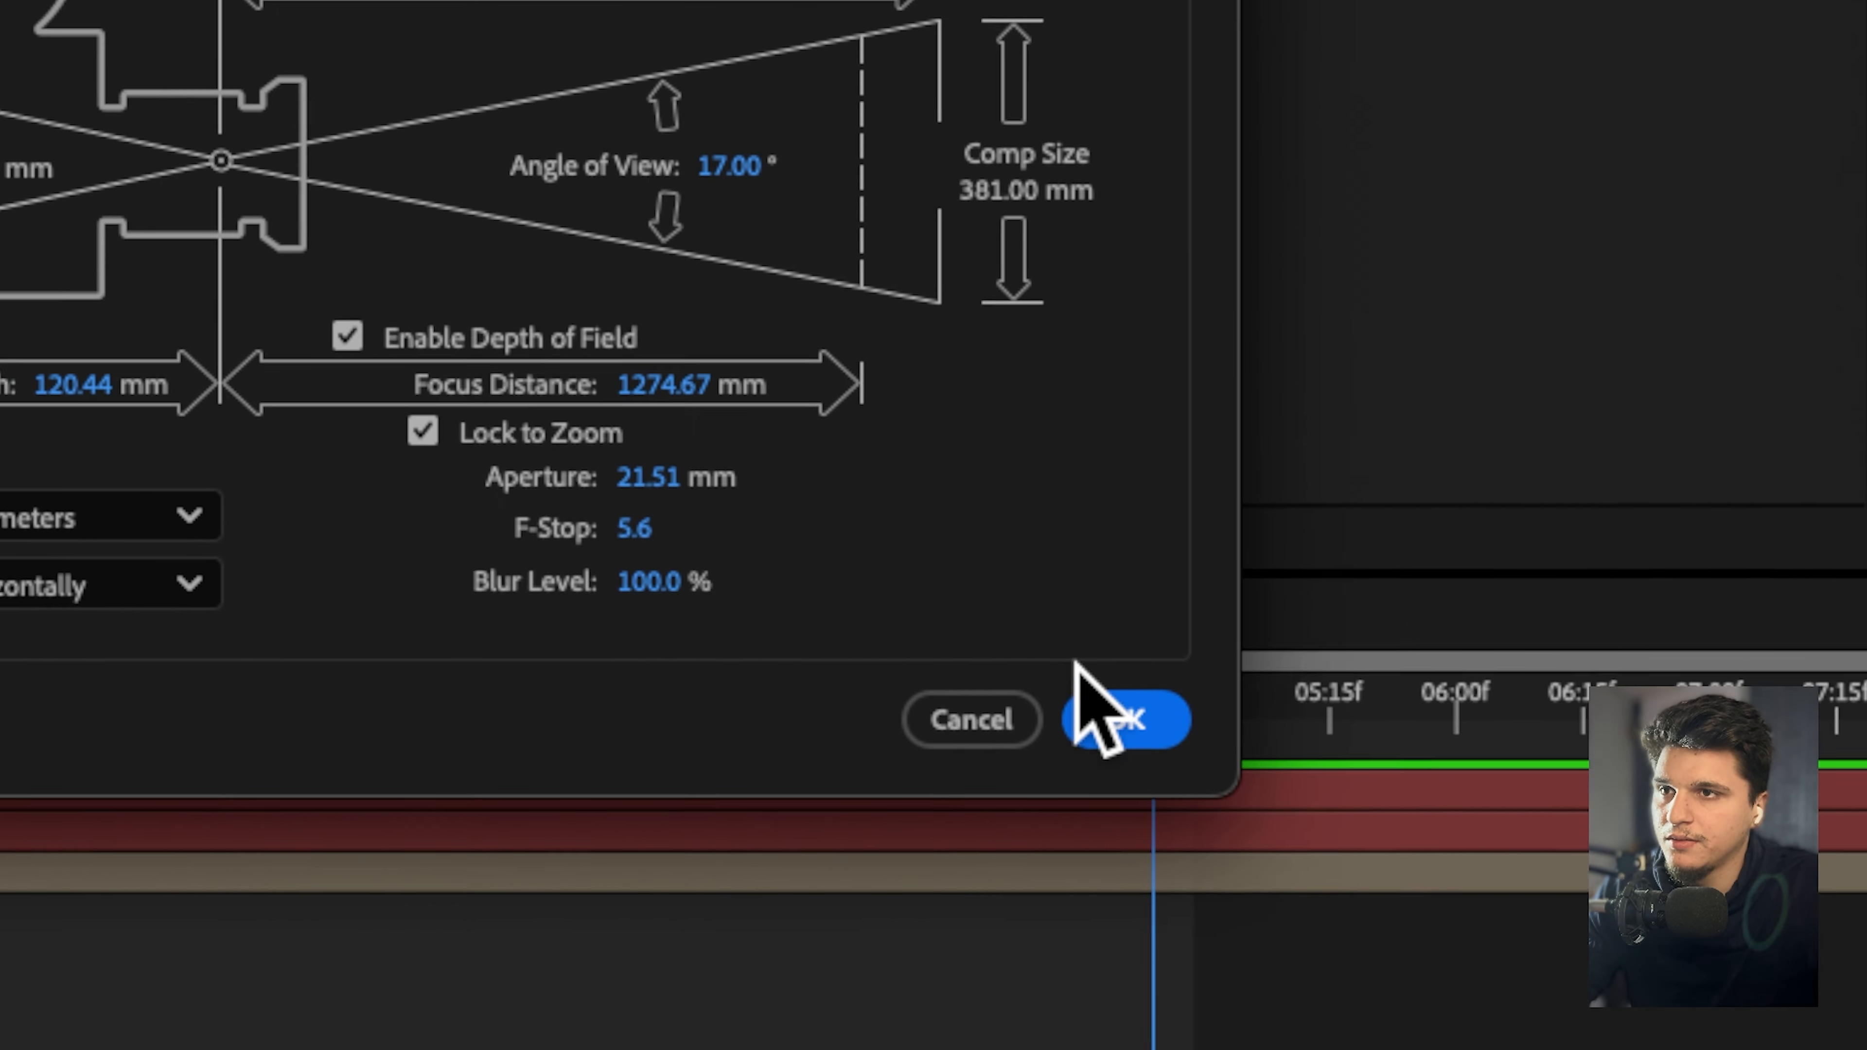
pyautogui.click(1094, 705)
pyautogui.click(779, 434)
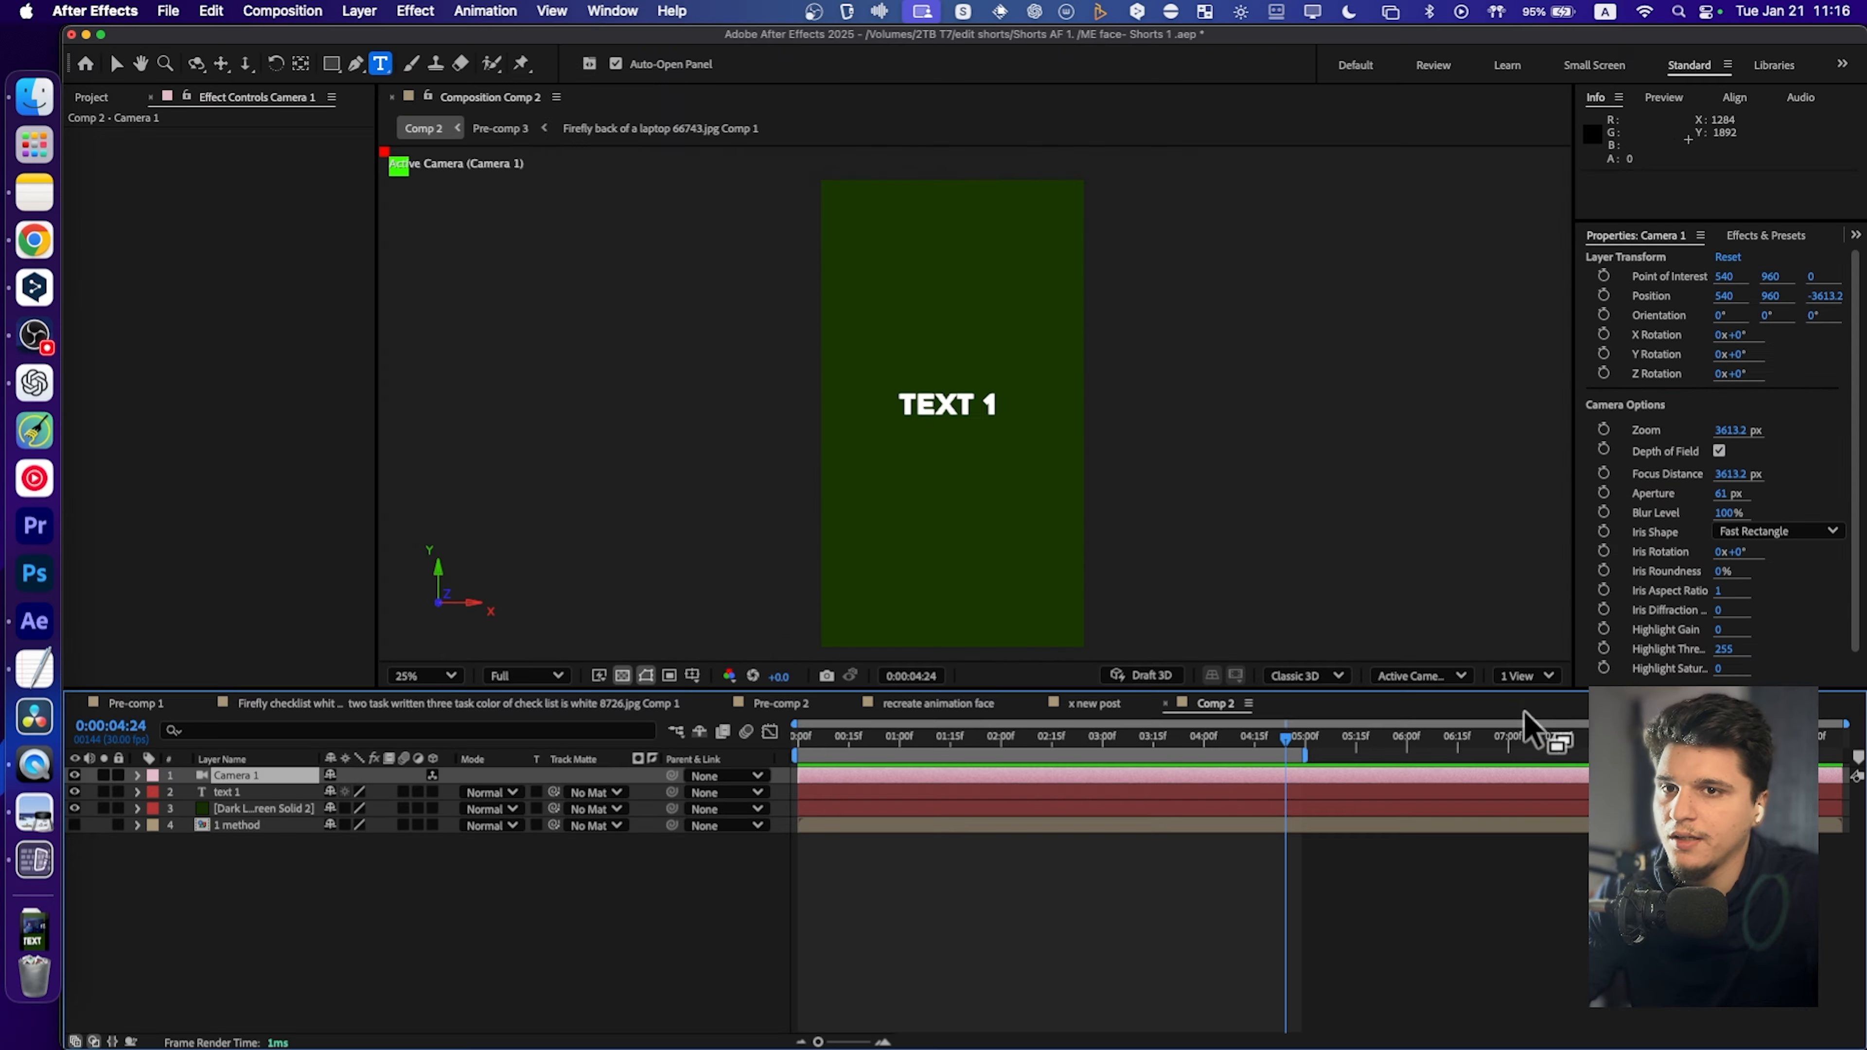
pyautogui.click(1526, 675)
pyautogui.click(1536, 731)
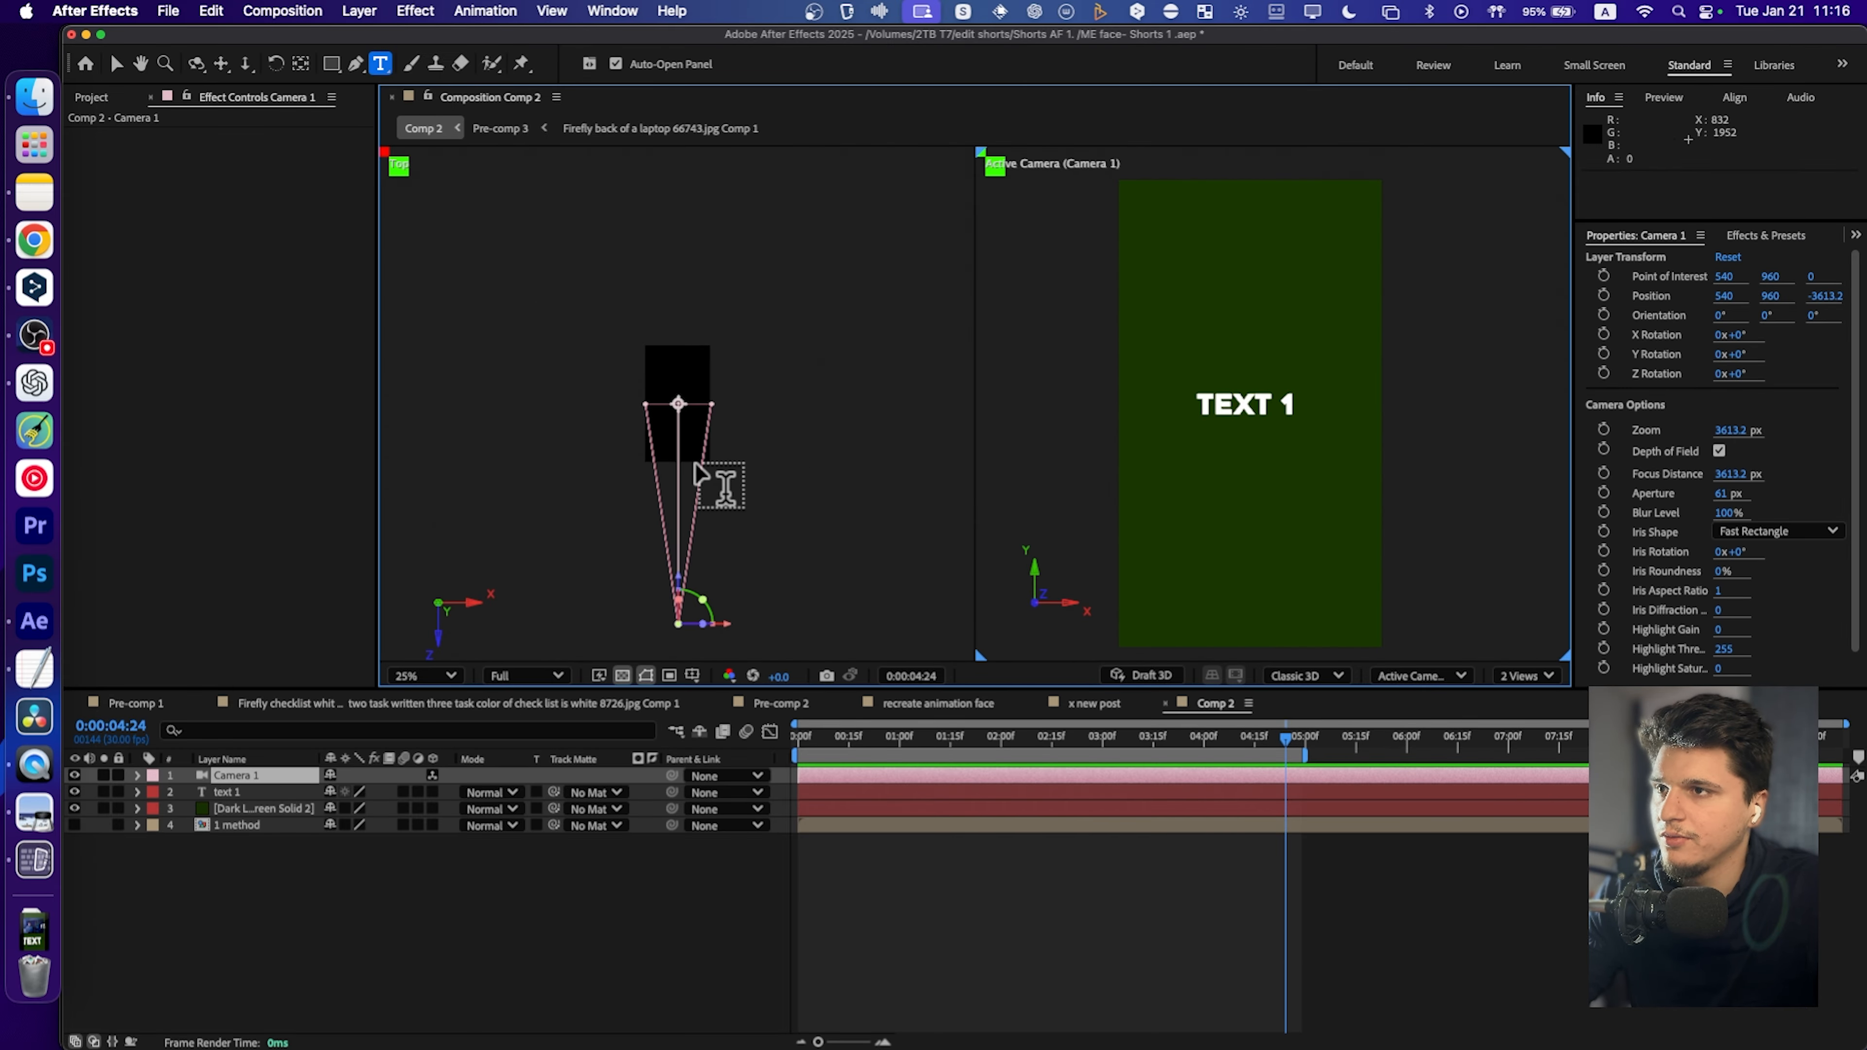
# Set Camera 1's zoom to 771 mm in its camera settings.
pyautogui.doubleClick(288, 776)
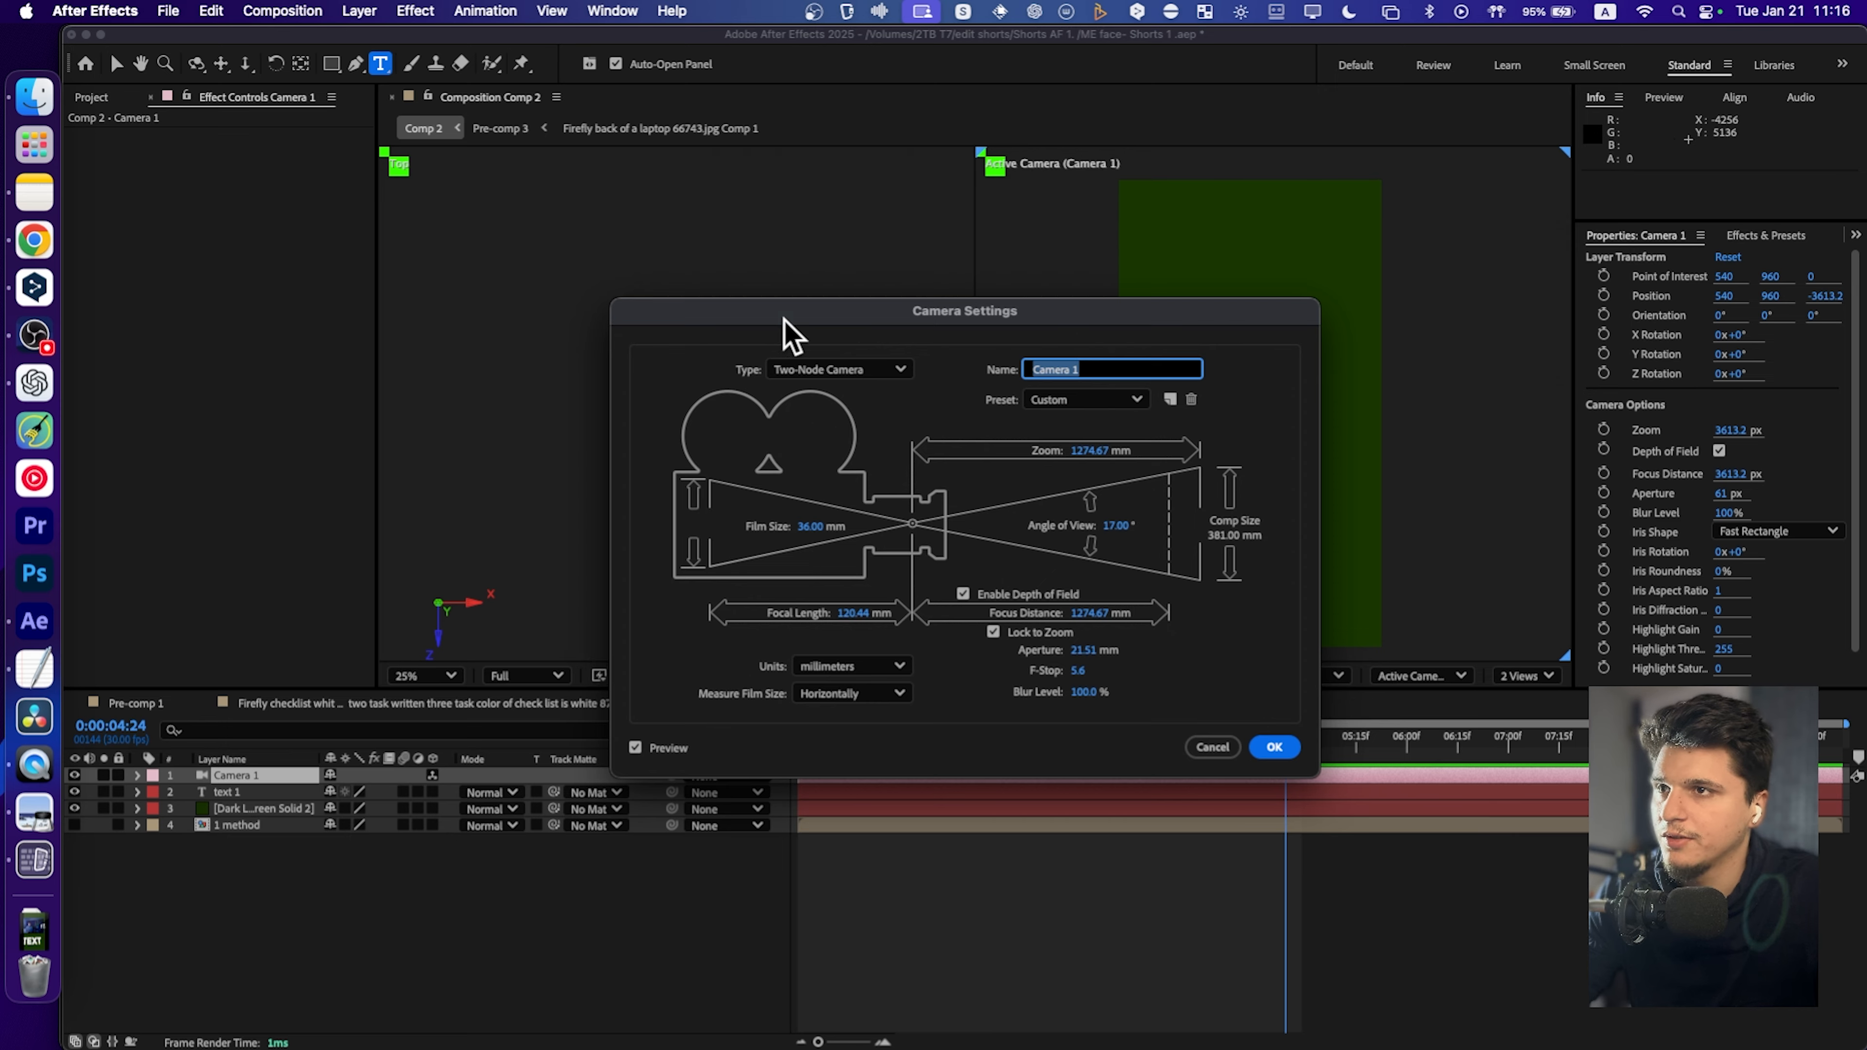
pyautogui.moveTo(783, 311); pyautogui.dragTo(983, 221)
pyautogui.moveTo(1288, 360); pyautogui.dragTo(822, 463)
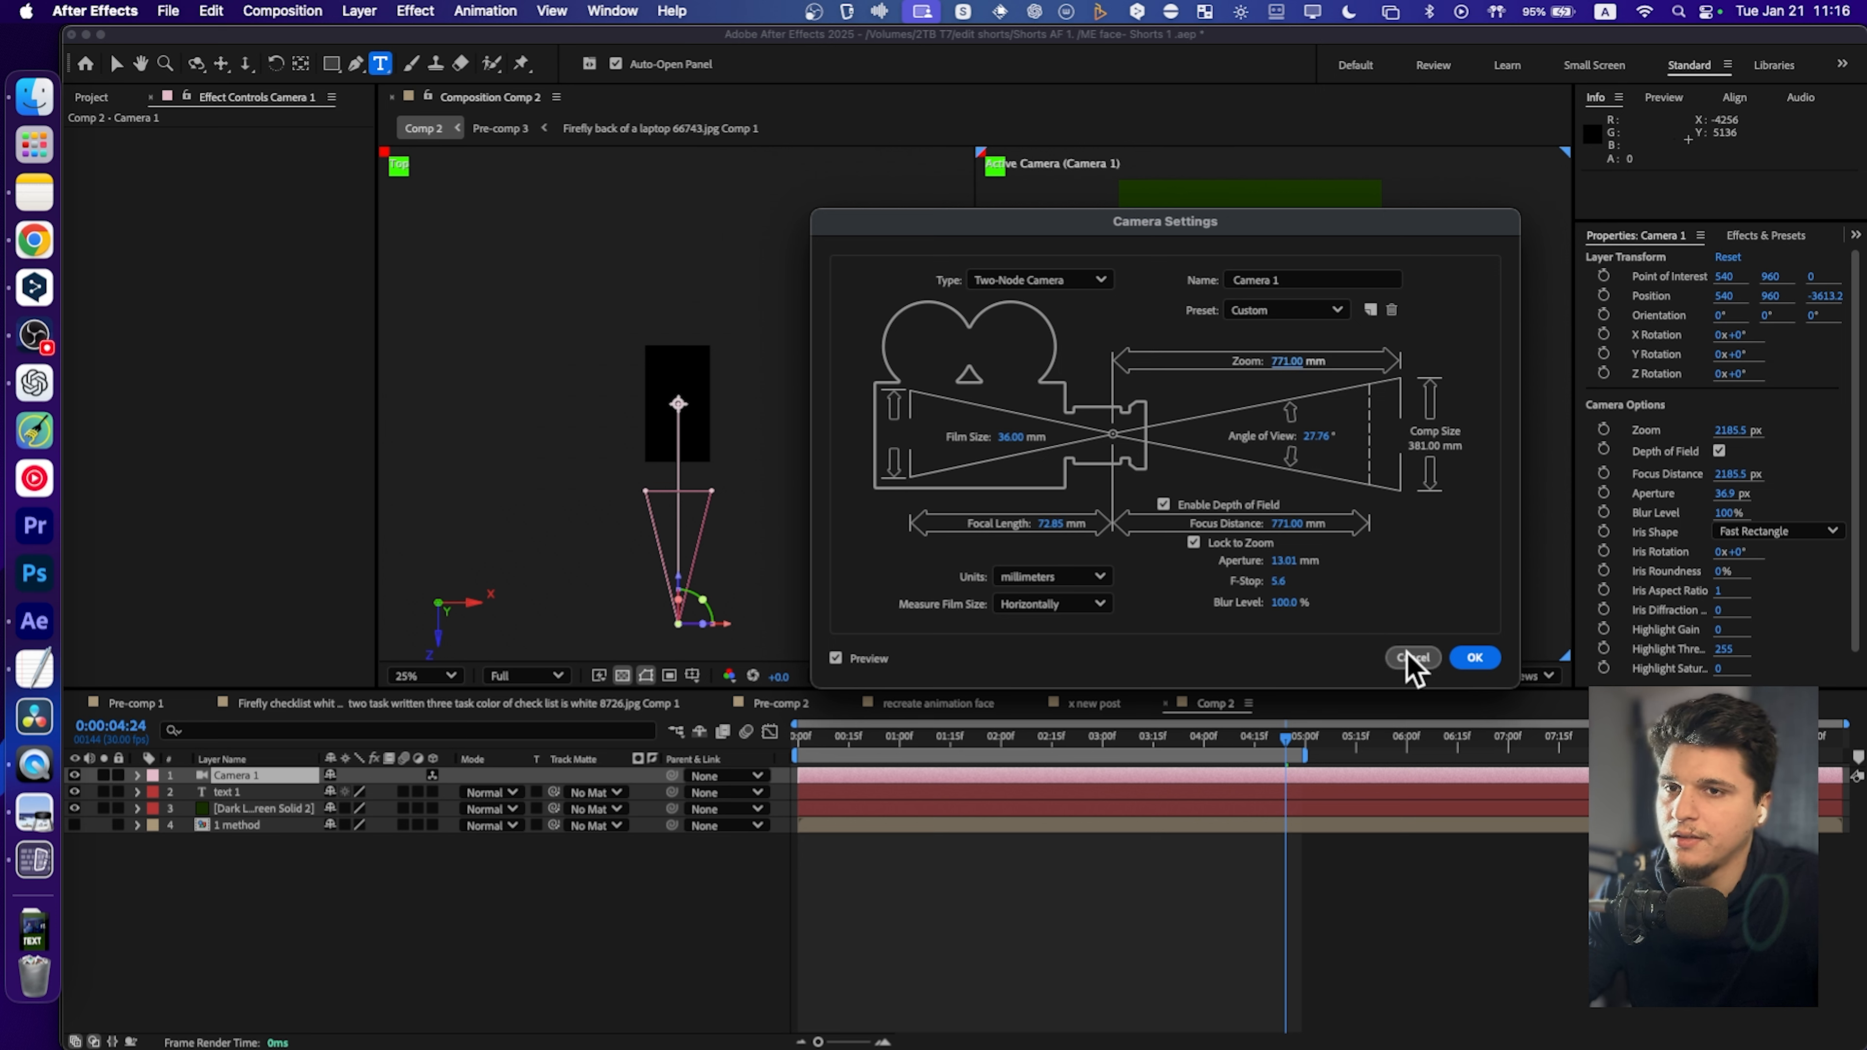
pyautogui.click(1475, 657)
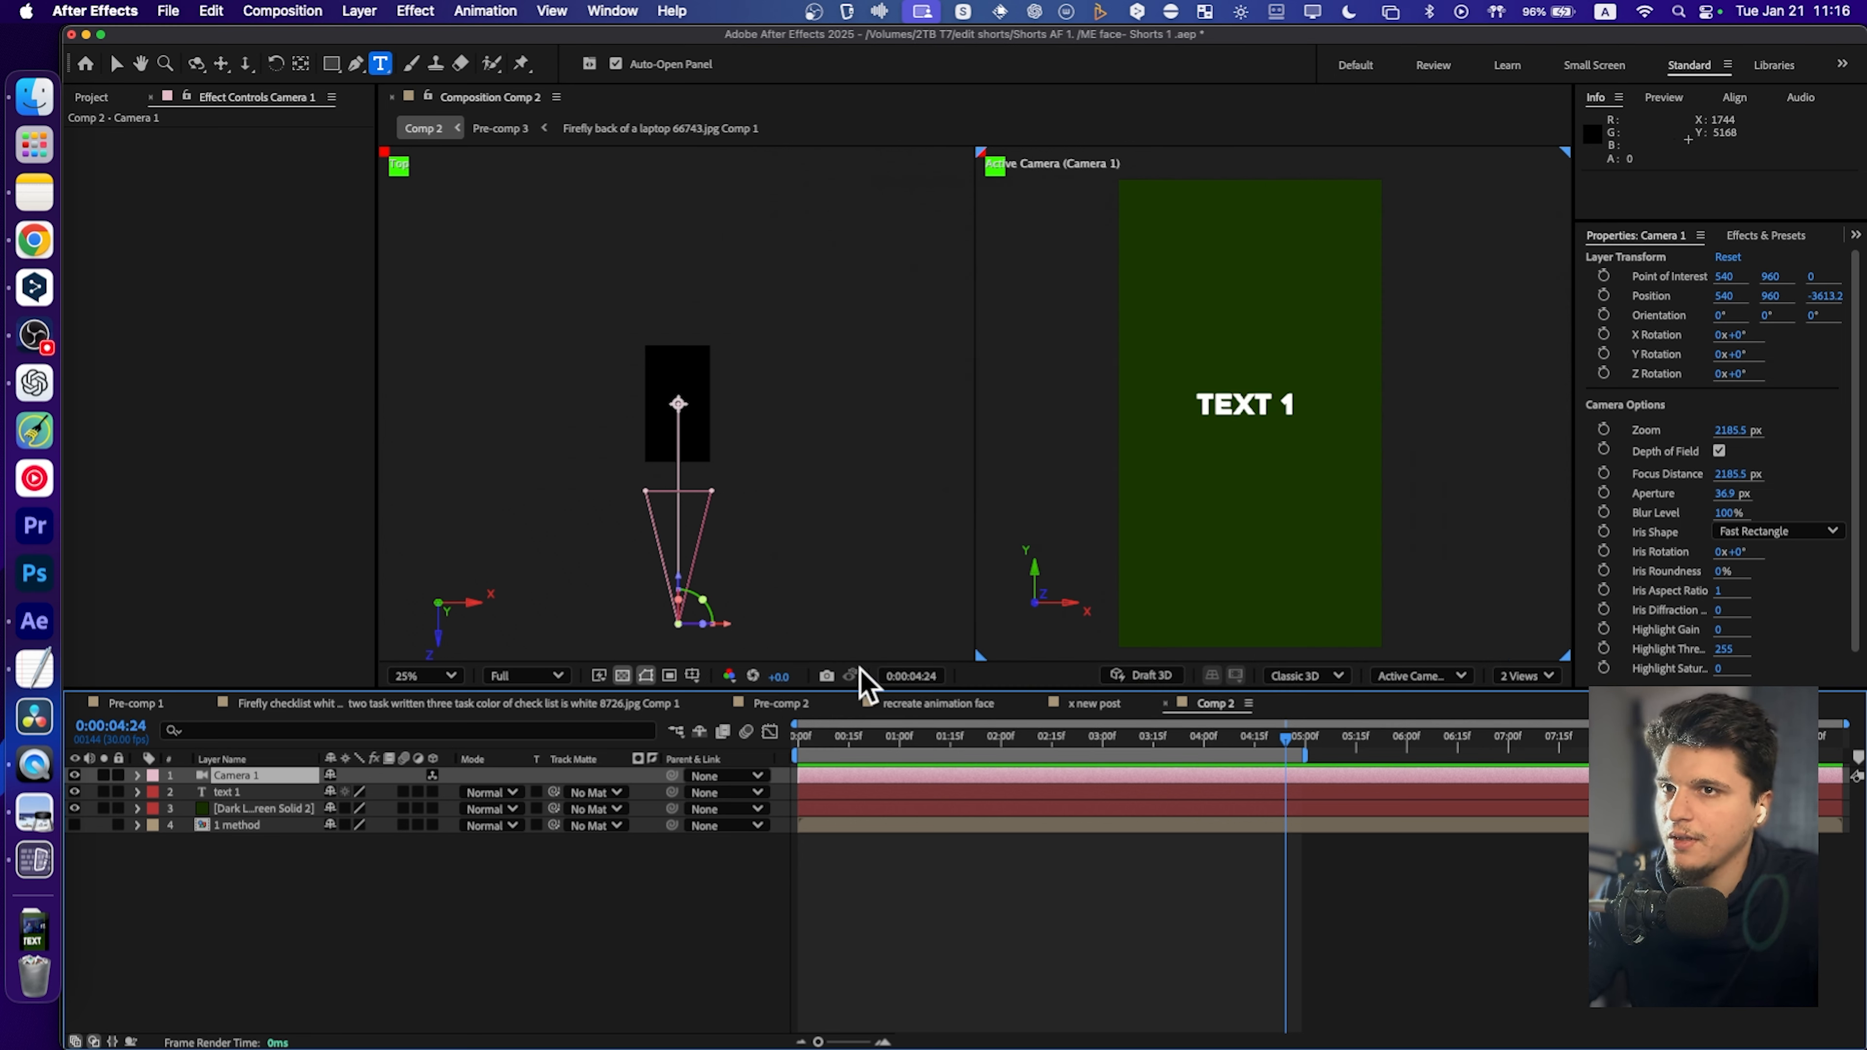
# Create a null object layer and parent Camera 1 to it.
pyautogui.rightClick(452, 874)
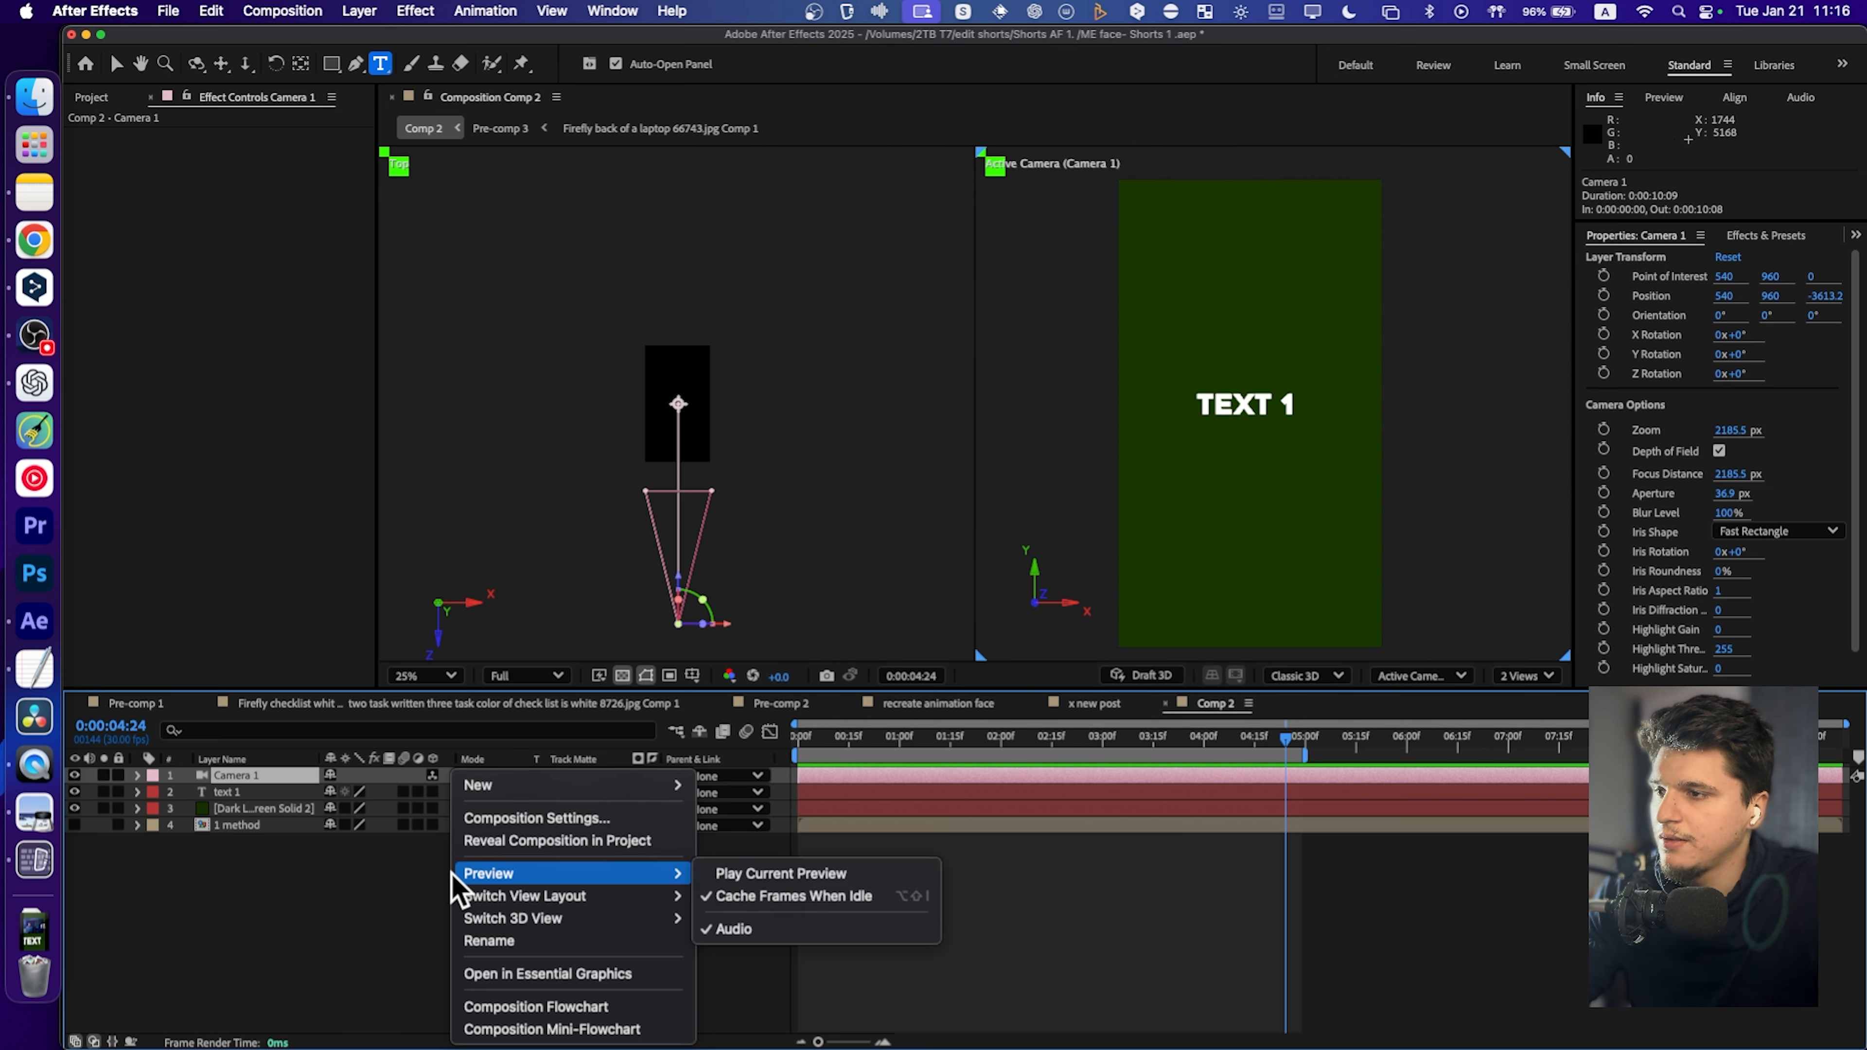
pyautogui.moveTo(514, 786)
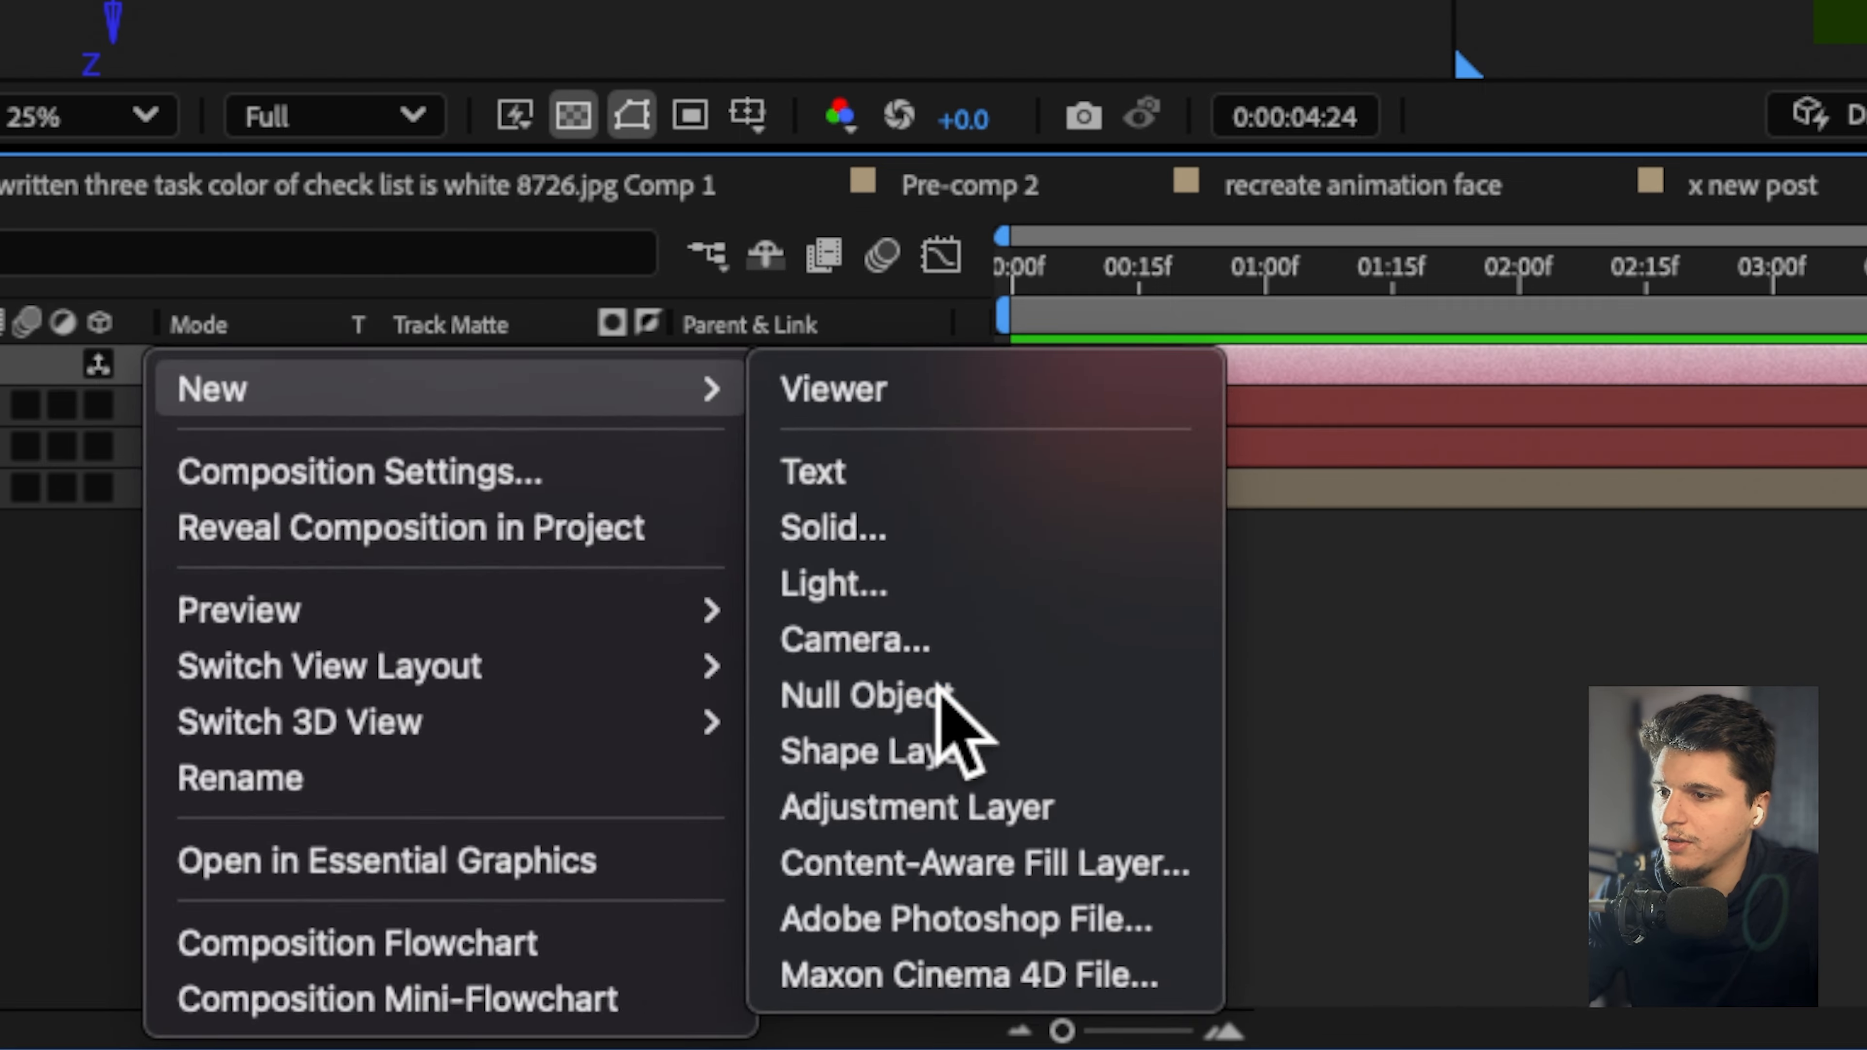
pyautogui.click(742, 908)
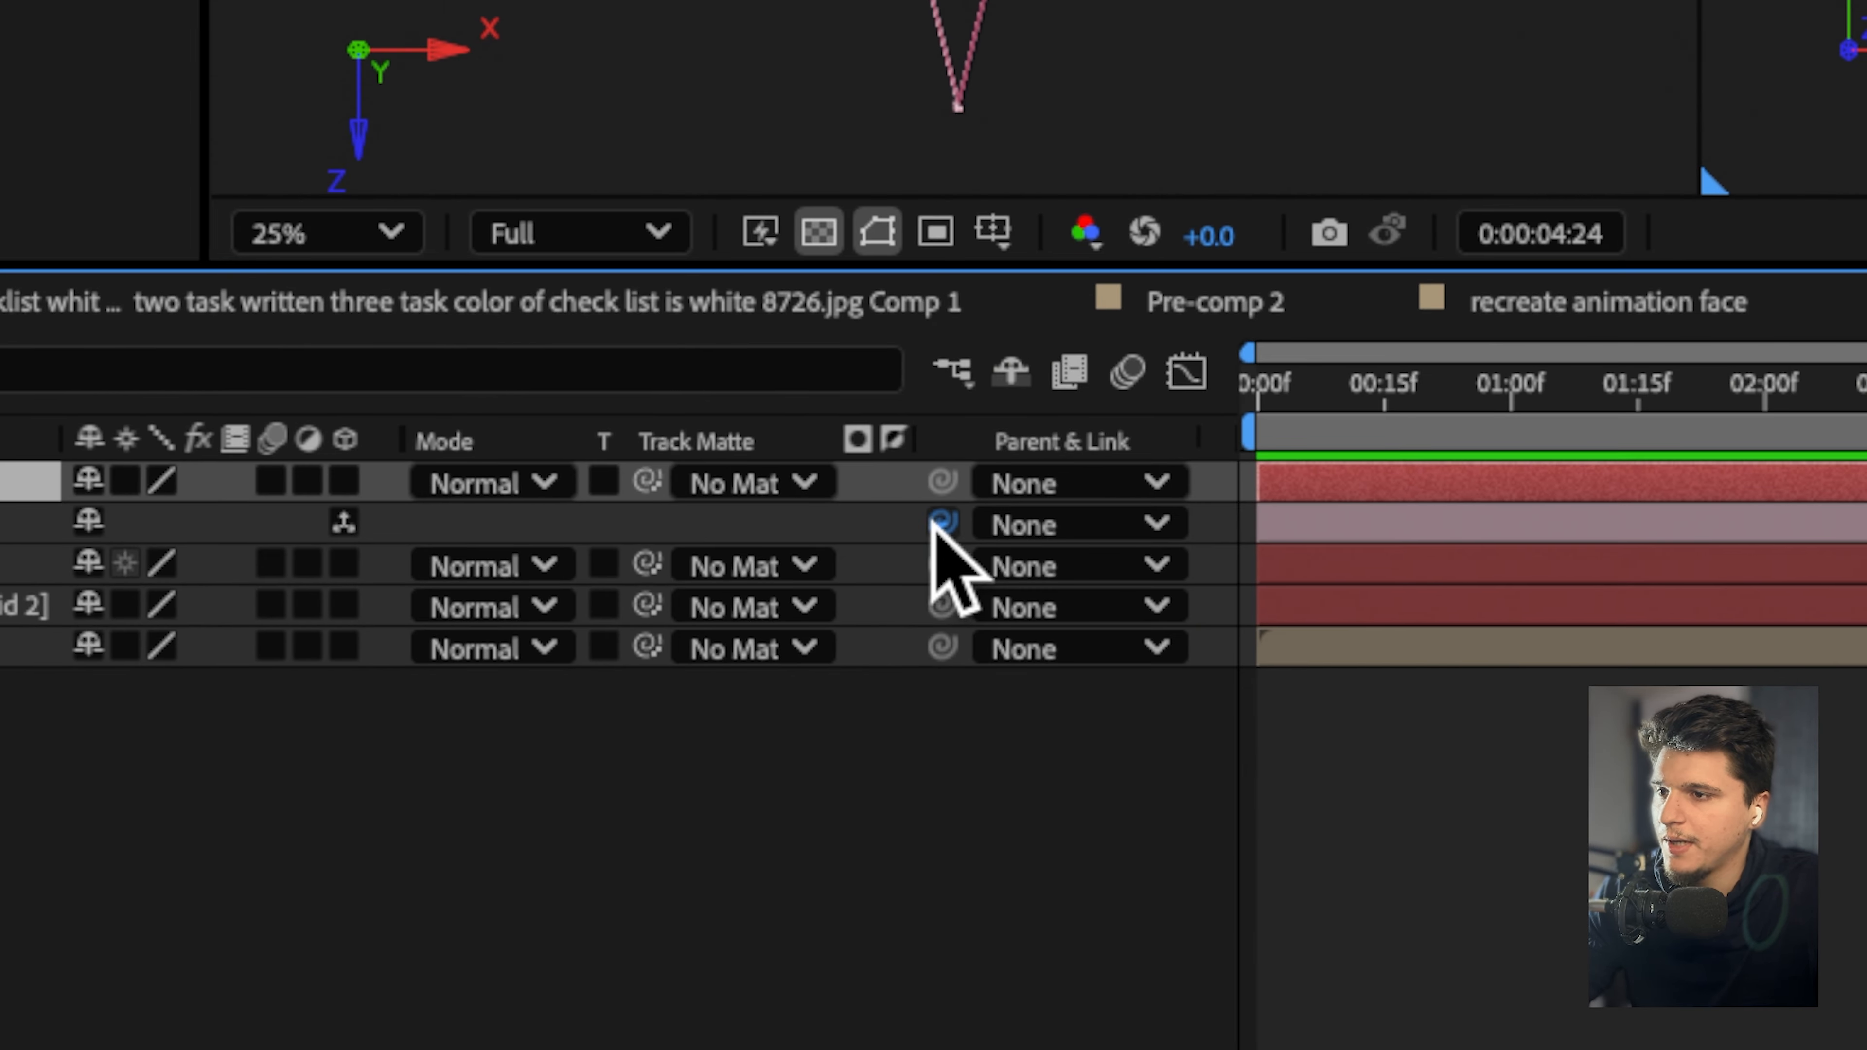
pyautogui.moveTo(940, 521); pyautogui.dragTo(0, 537)
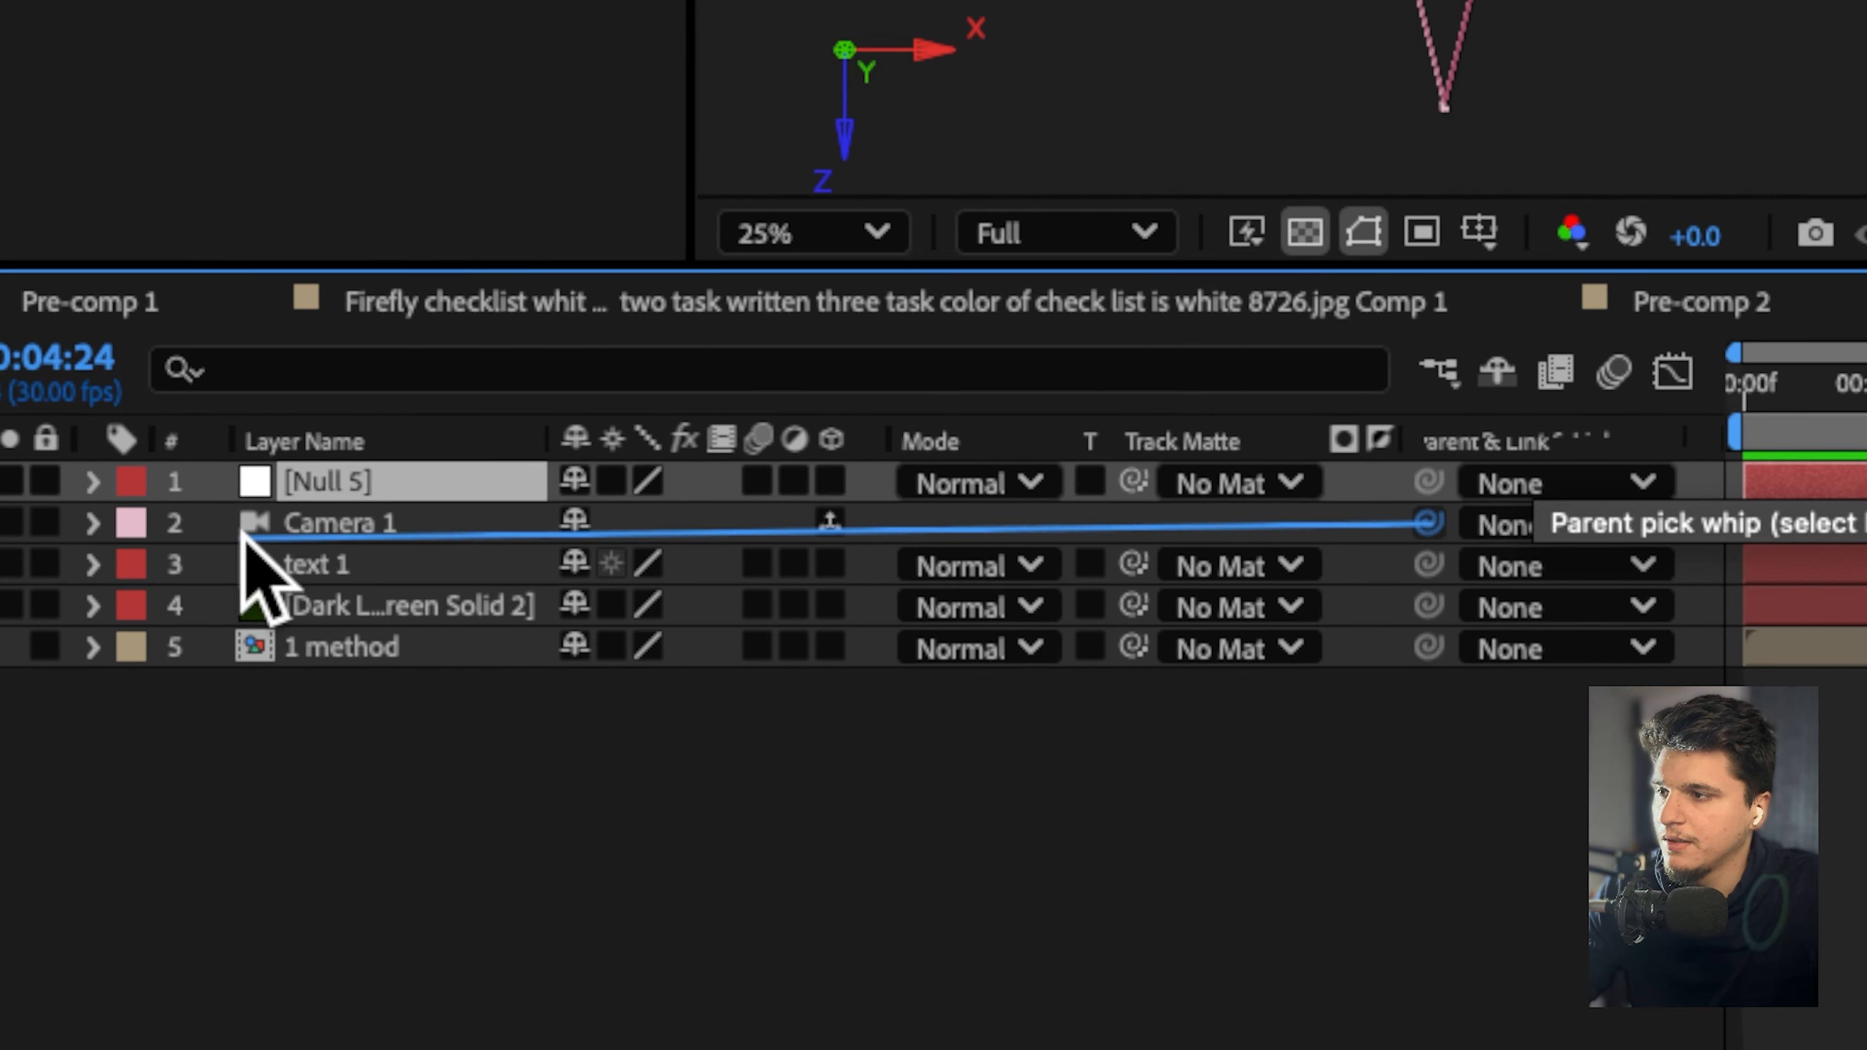
pyautogui.moveTo(243, 533); pyautogui.dragTo(1365, 478)
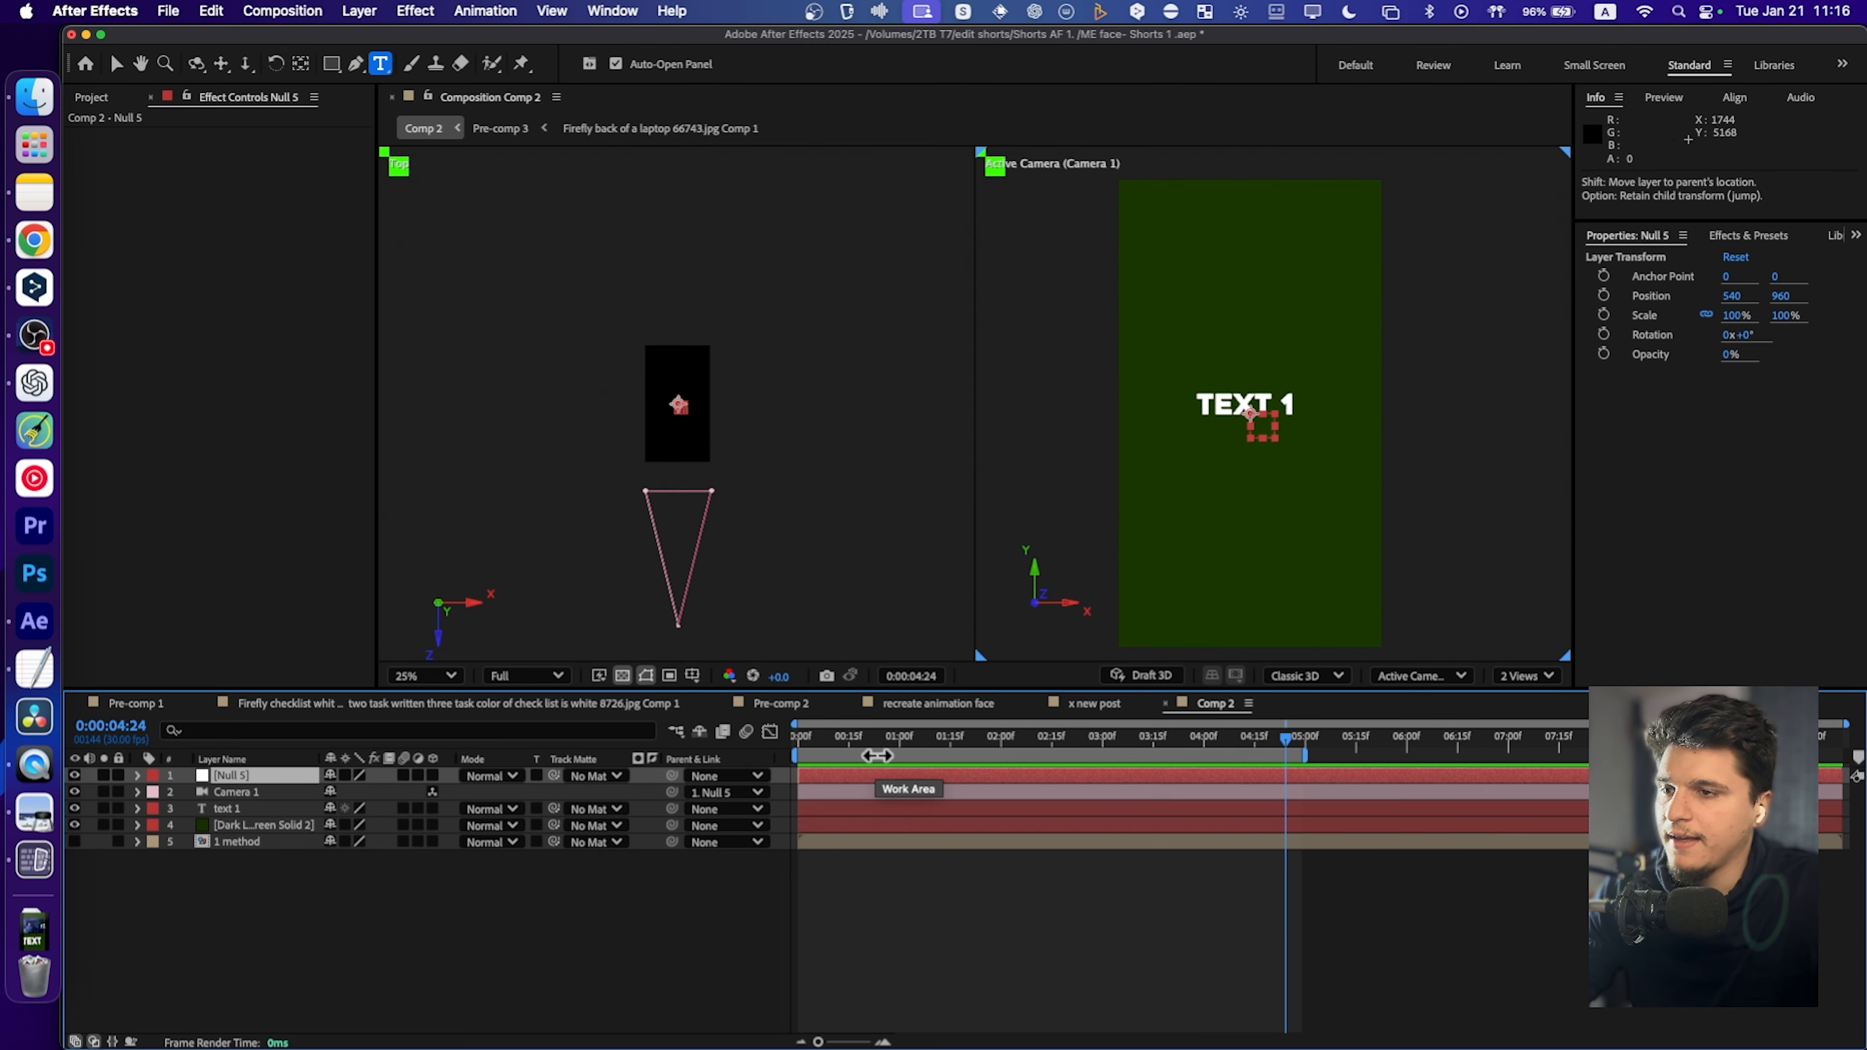
# At the first frame, reveal the null's transform properties and make the null a 3D layer.
pyautogui.moveTo(948, 742); pyautogui.dragTo(755, 745)
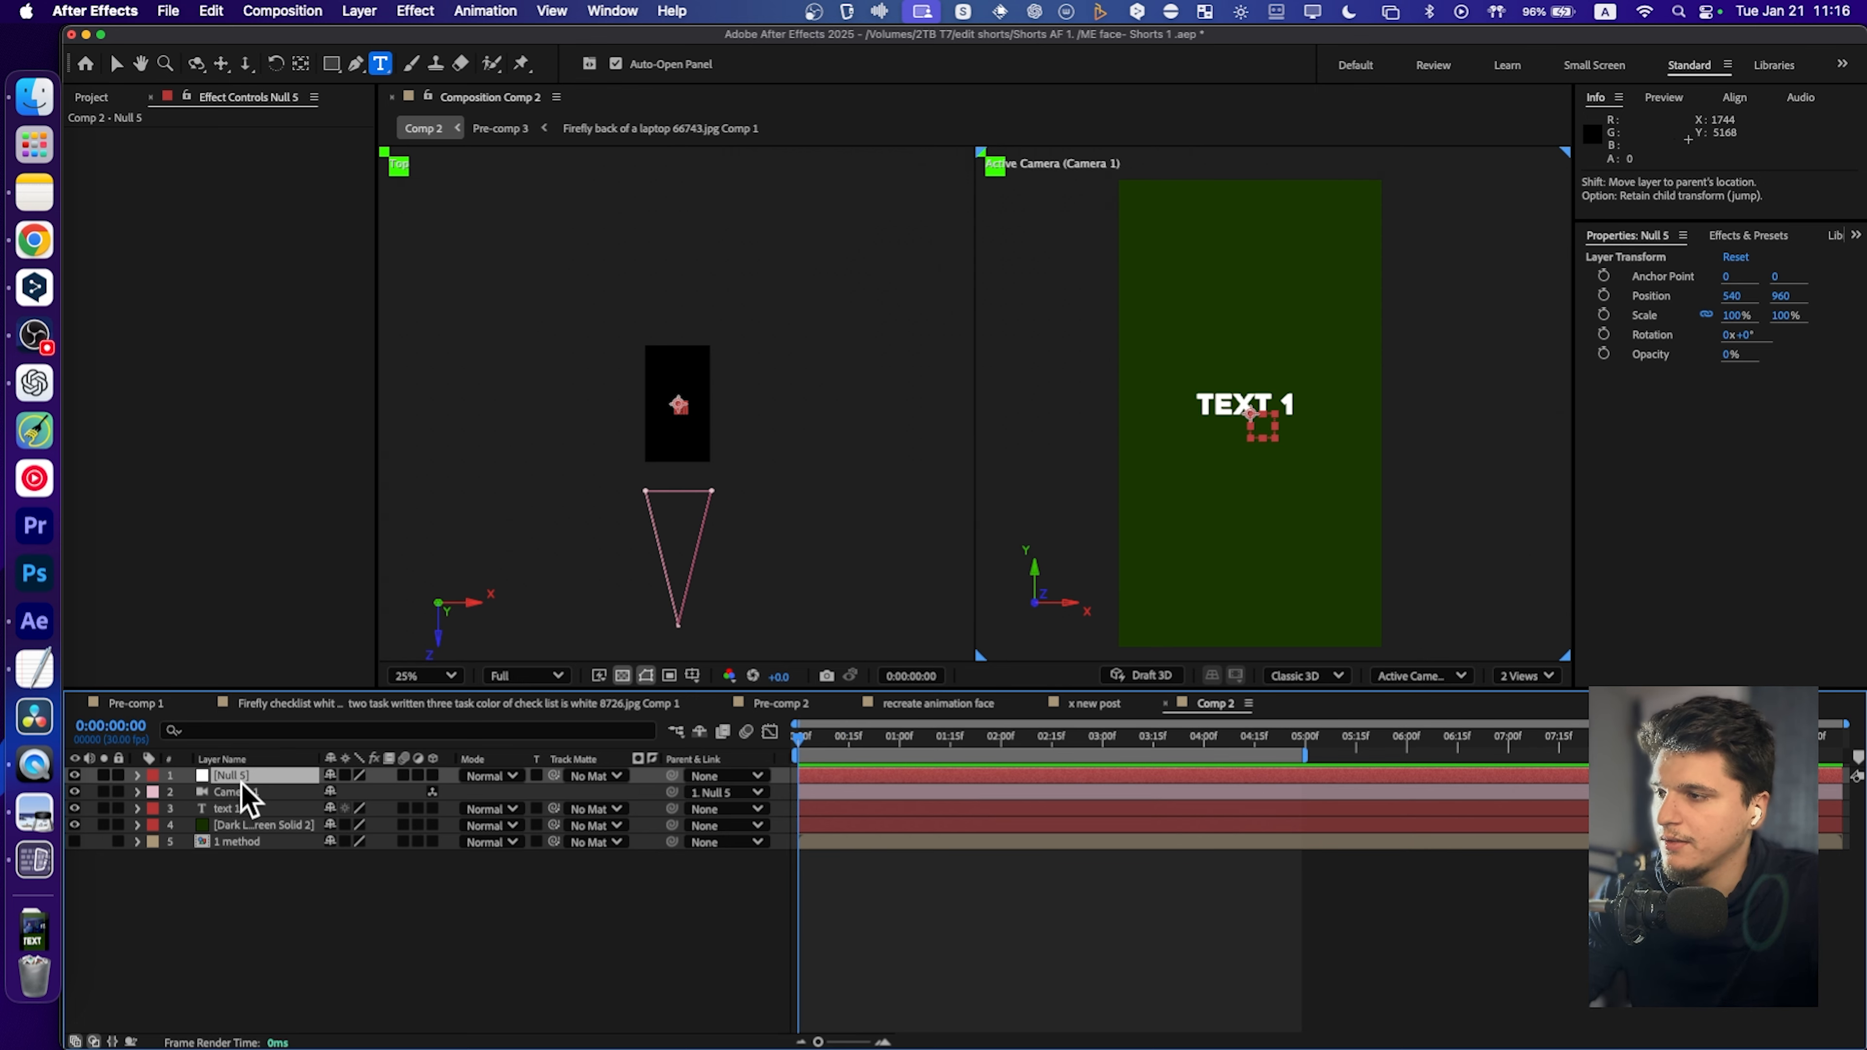
pyautogui.click(137, 775)
pyautogui.click(155, 793)
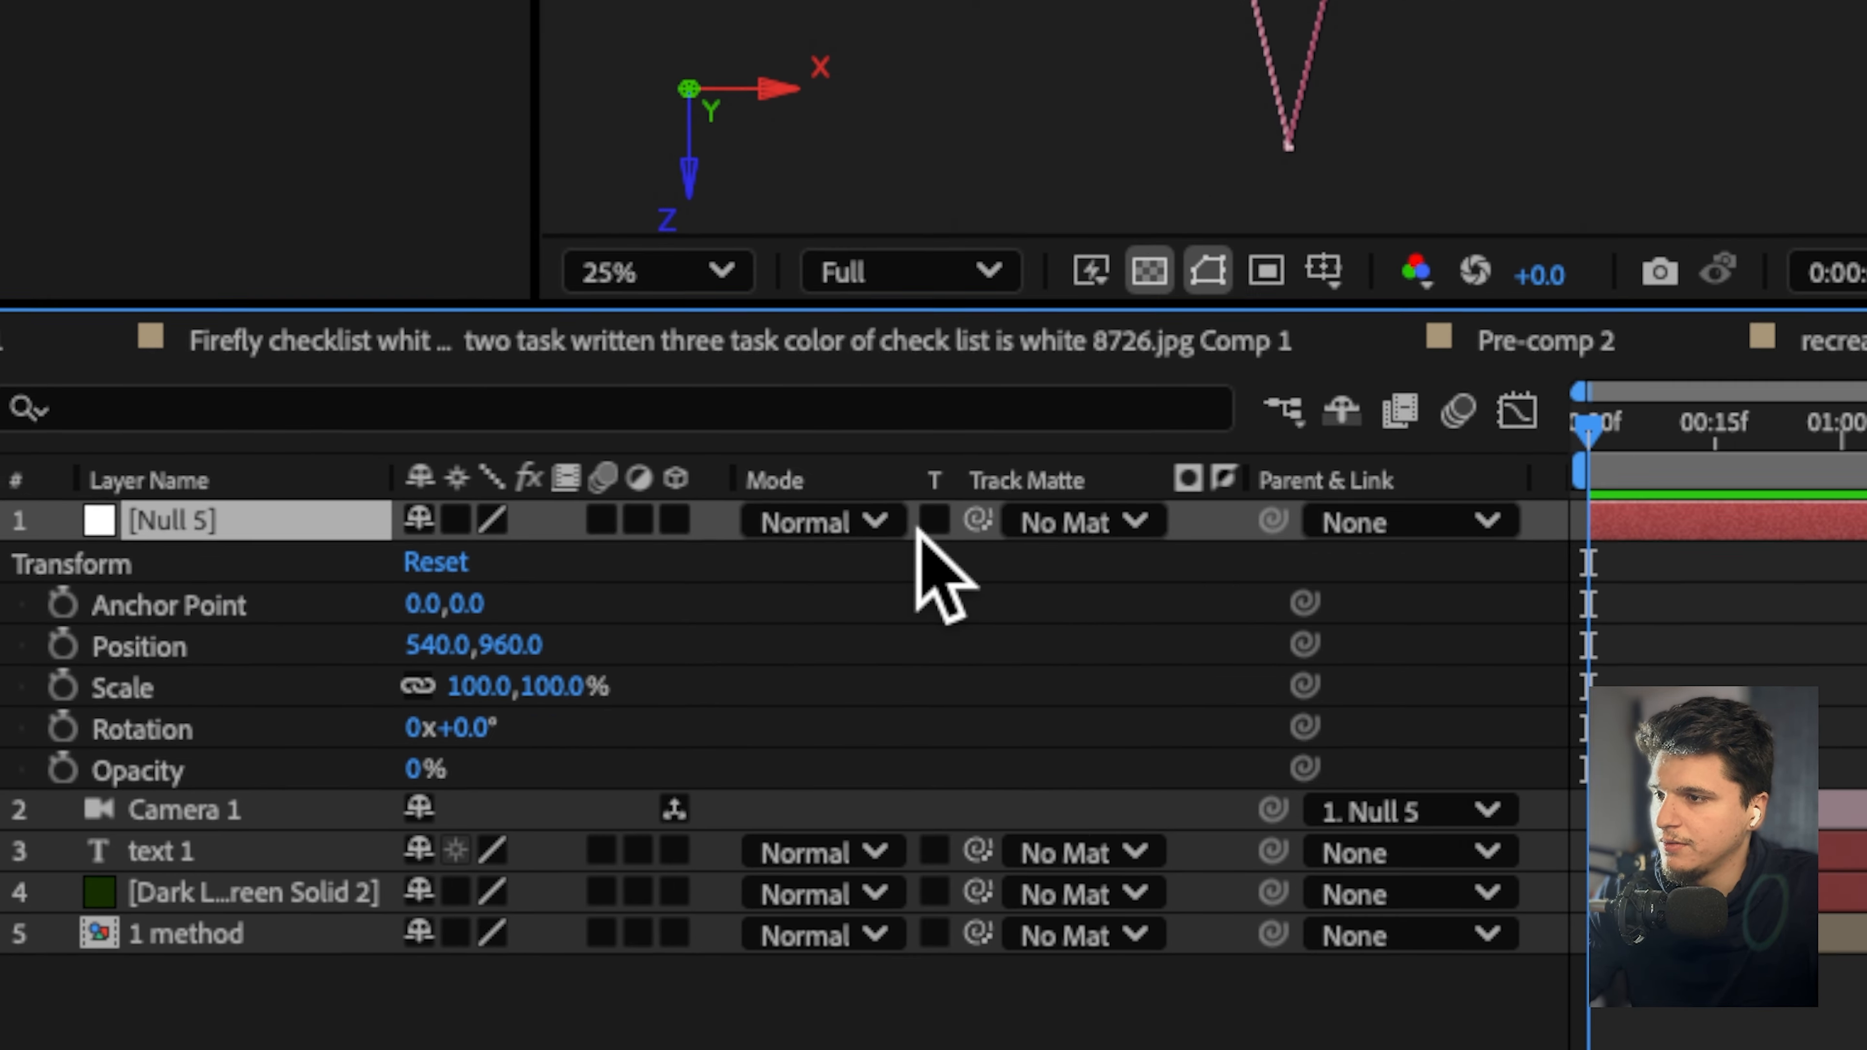
pyautogui.click(433, 777)
pyautogui.click(864, 513)
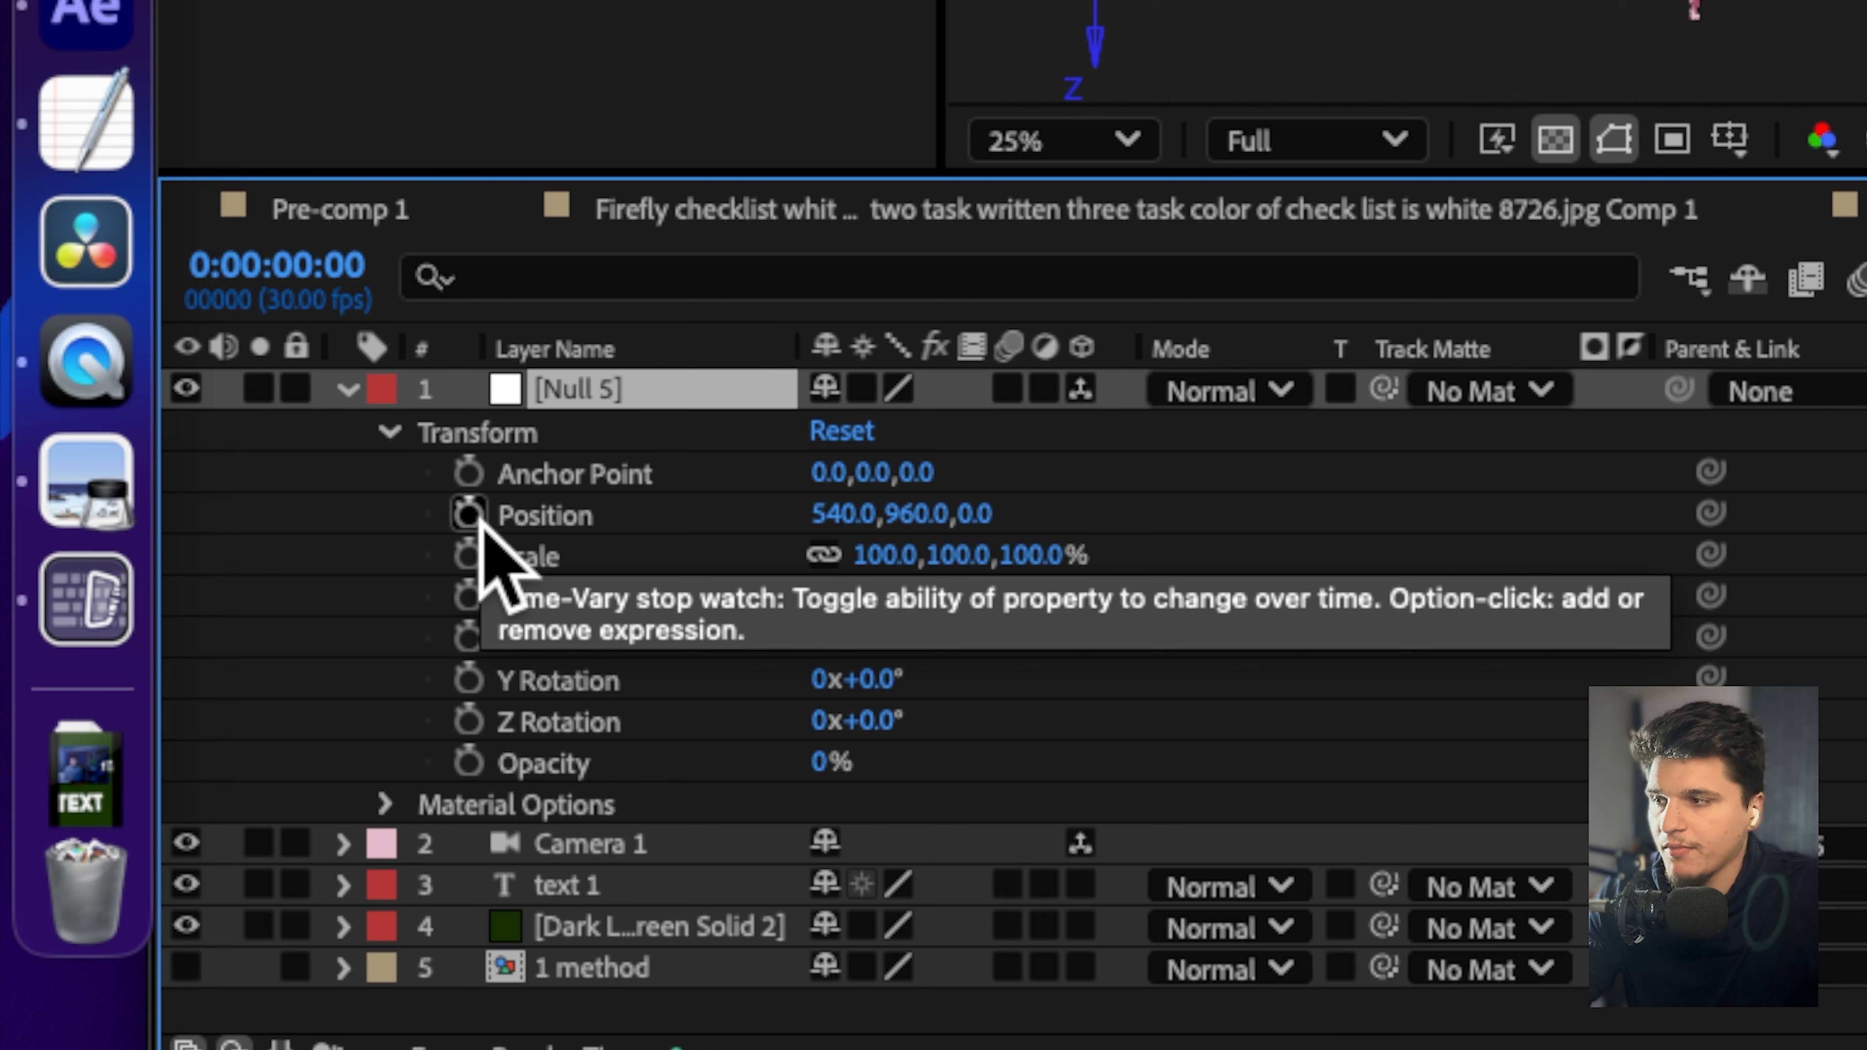
# Enable keyframing at the first frame for the null's Position, Scale, Orientation, and X, Y and Z Rotation.
pyautogui.click(472, 507)
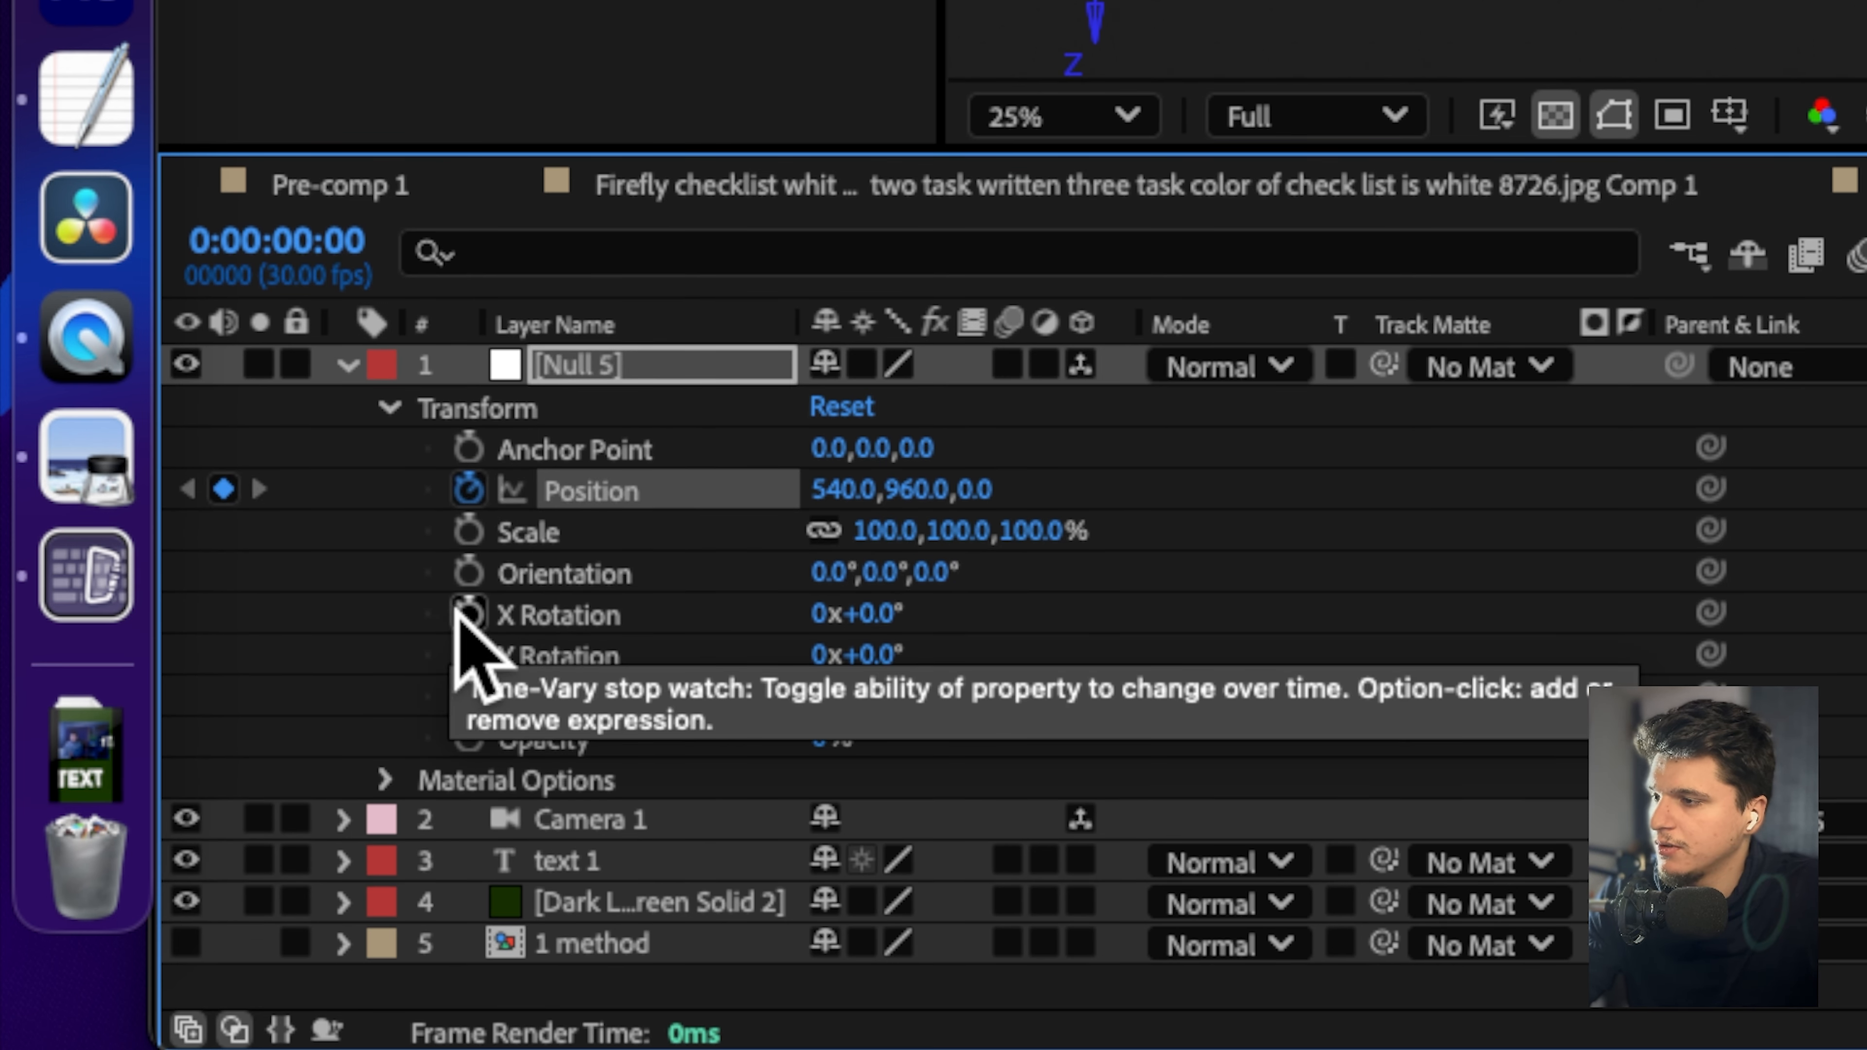
pyautogui.click(468, 697)
pyautogui.click(468, 654)
pyautogui.click(468, 613)
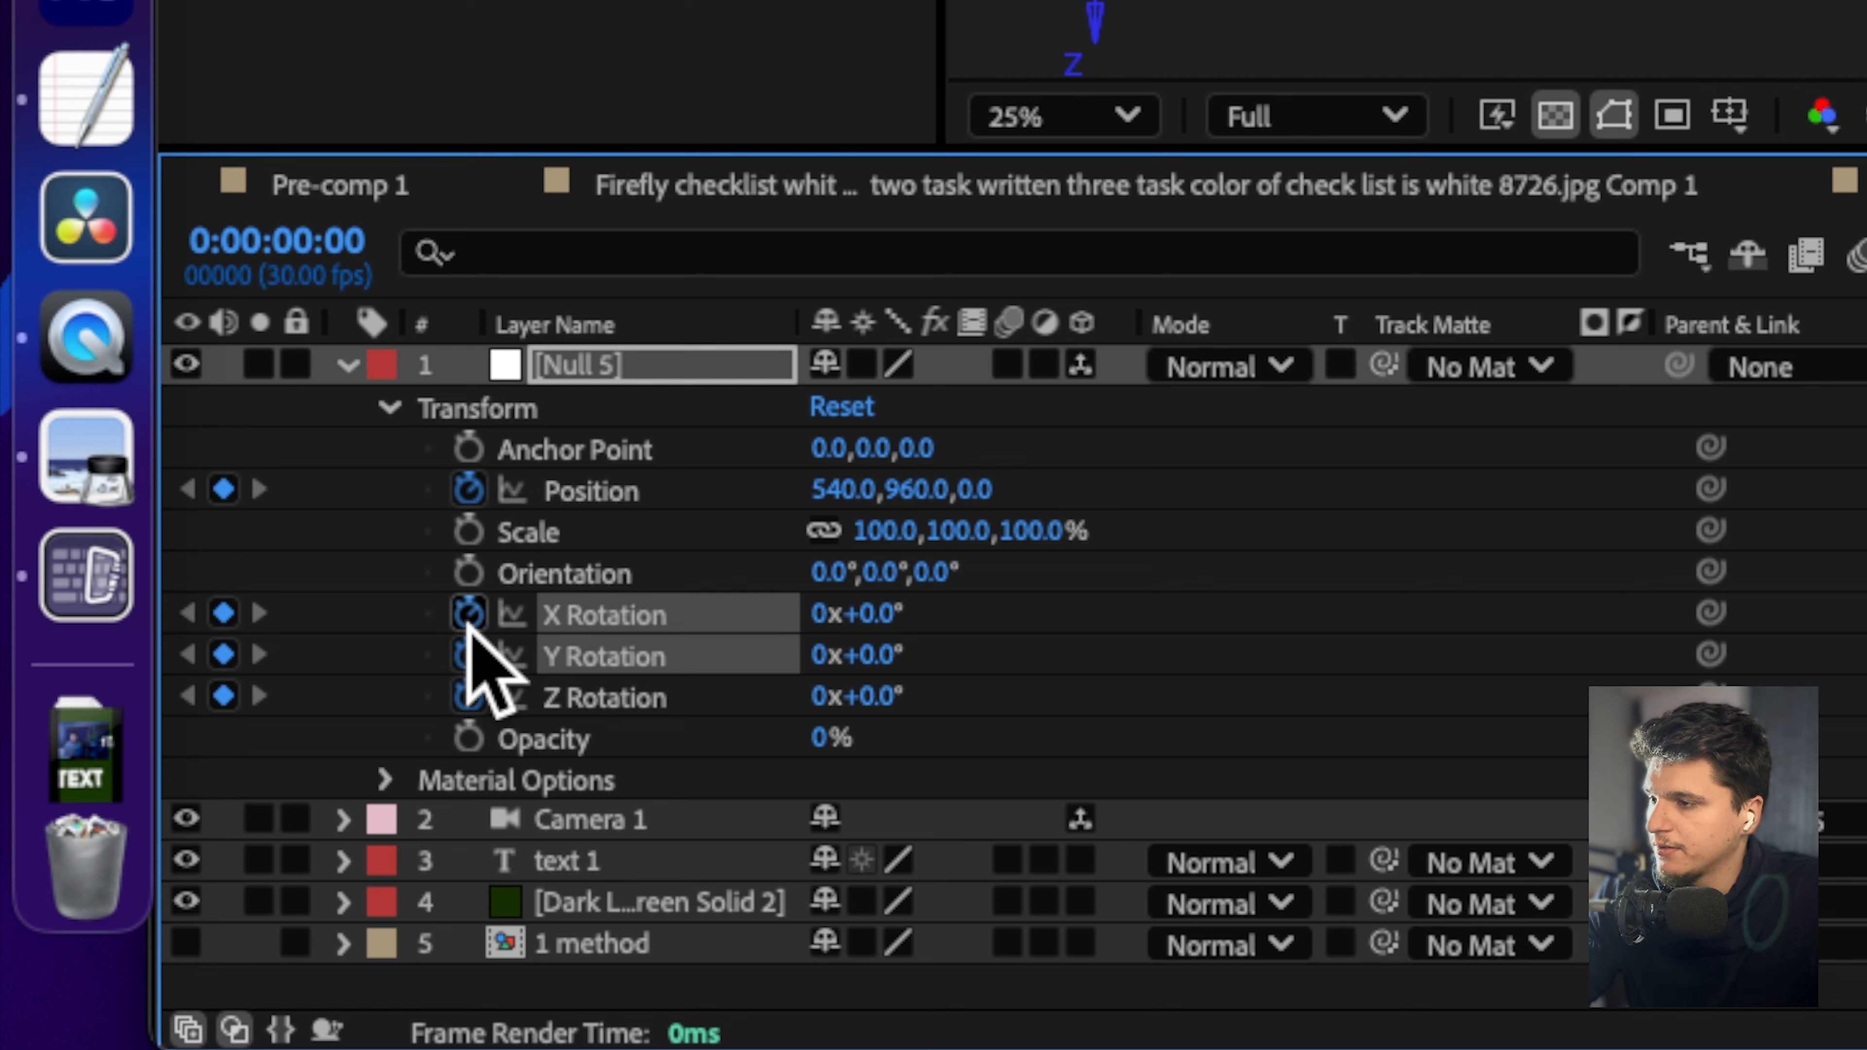
pyautogui.click(468, 573)
pyautogui.click(468, 532)
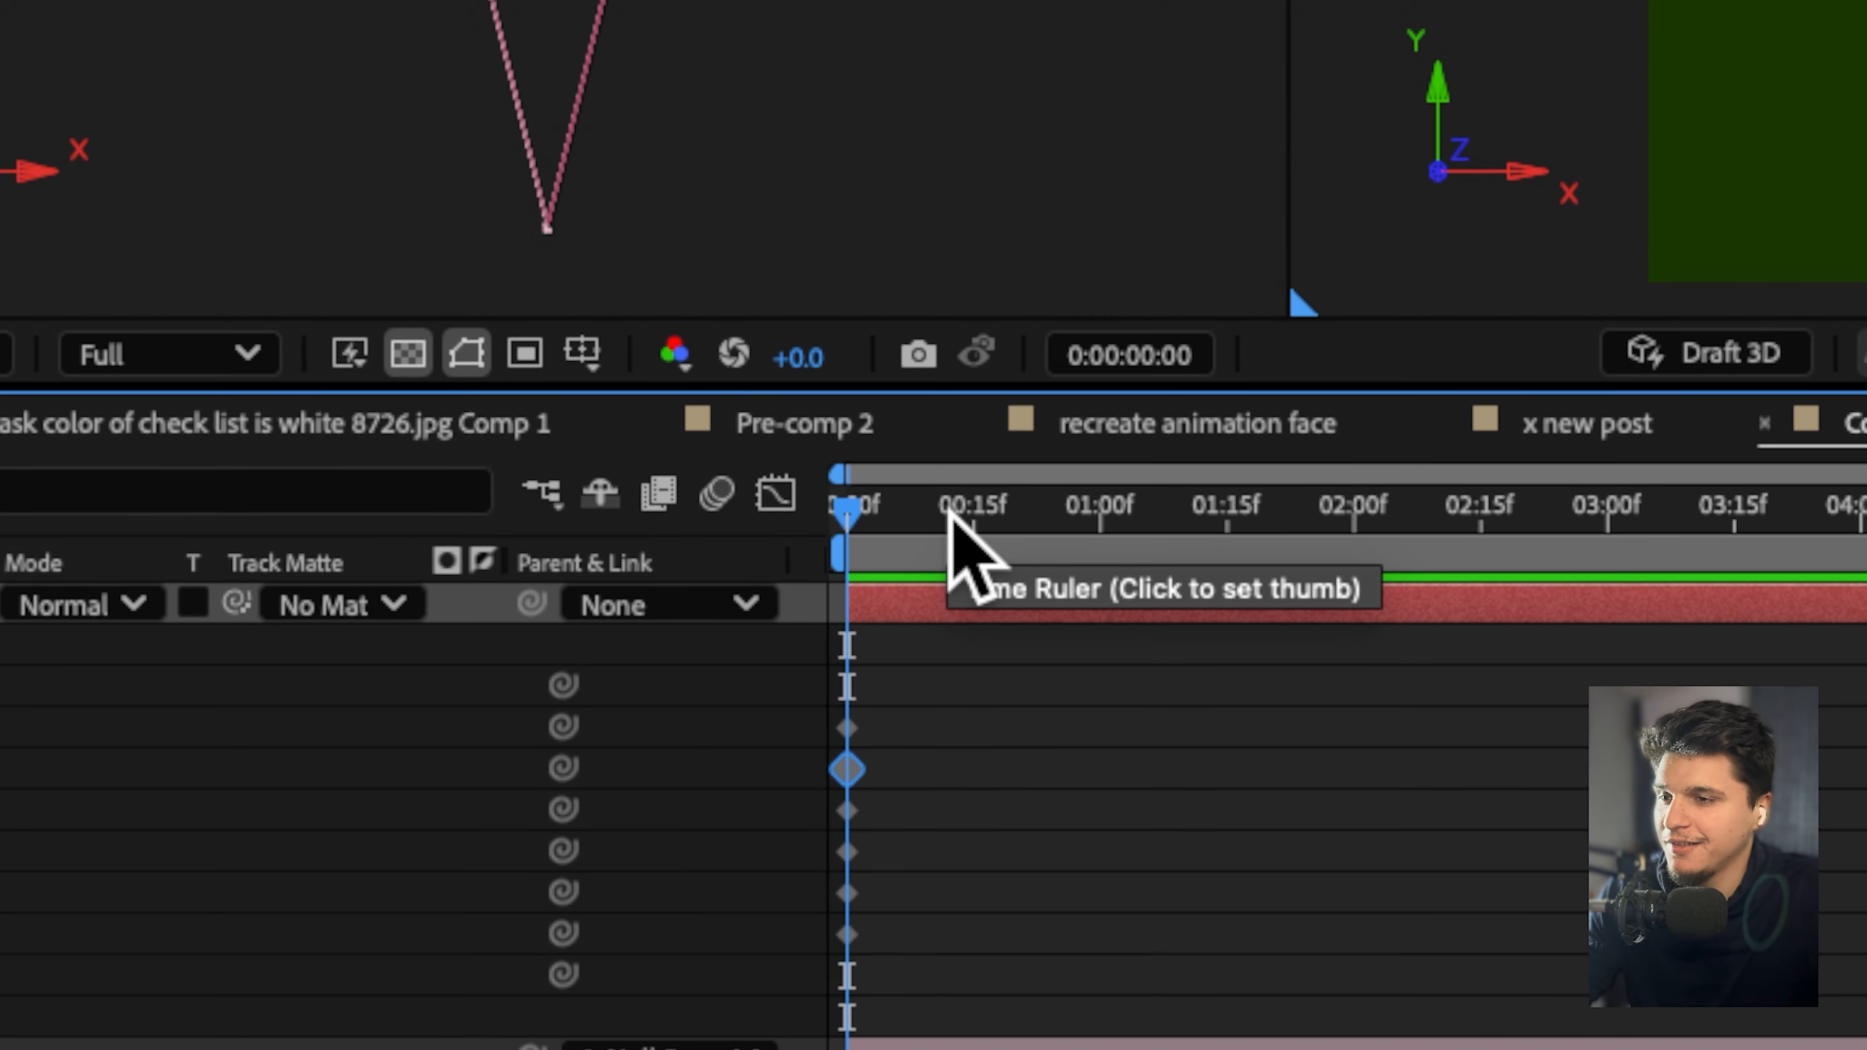
# Try keyframing the null's scale at 110% and position at 295, 944, 0 at 0:00:01:11, and undo those changes.
pyautogui.moveTo(948, 515); pyautogui.dragTo(1187, 513)
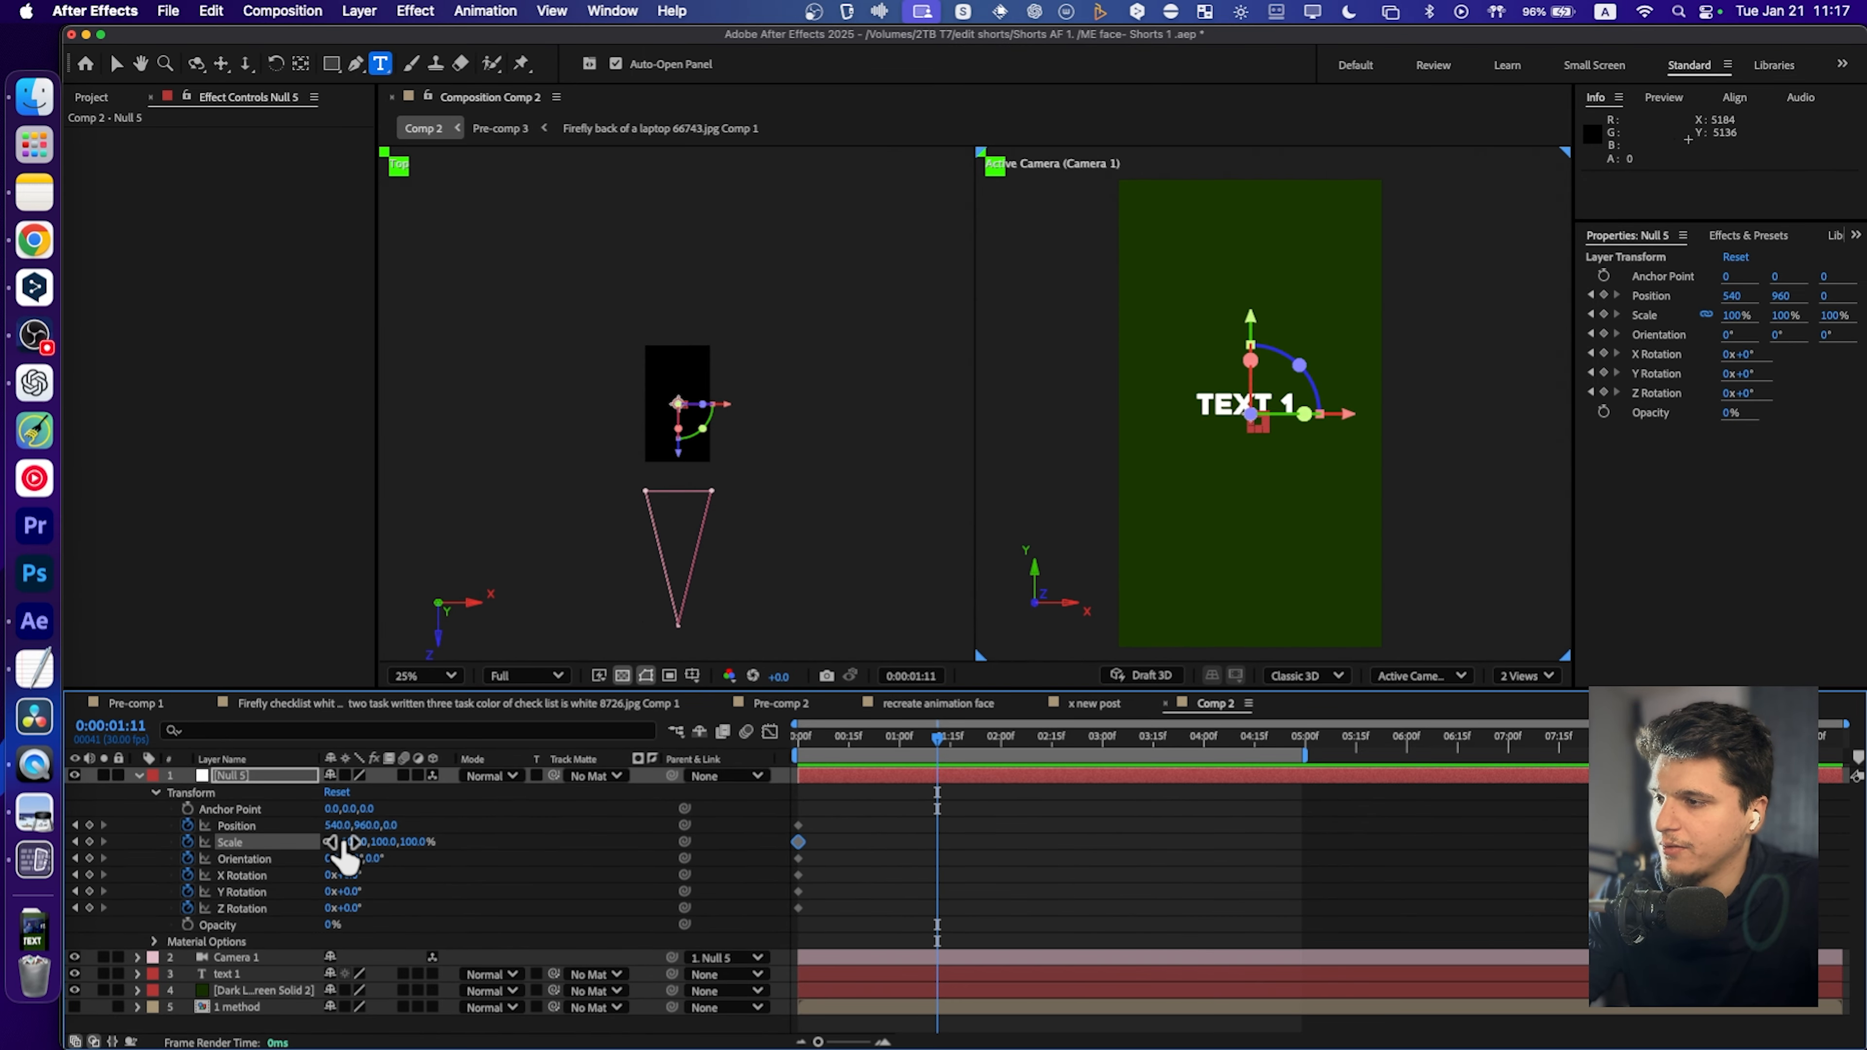
pyautogui.moveTo(346, 841); pyautogui.dragTo(170, 879)
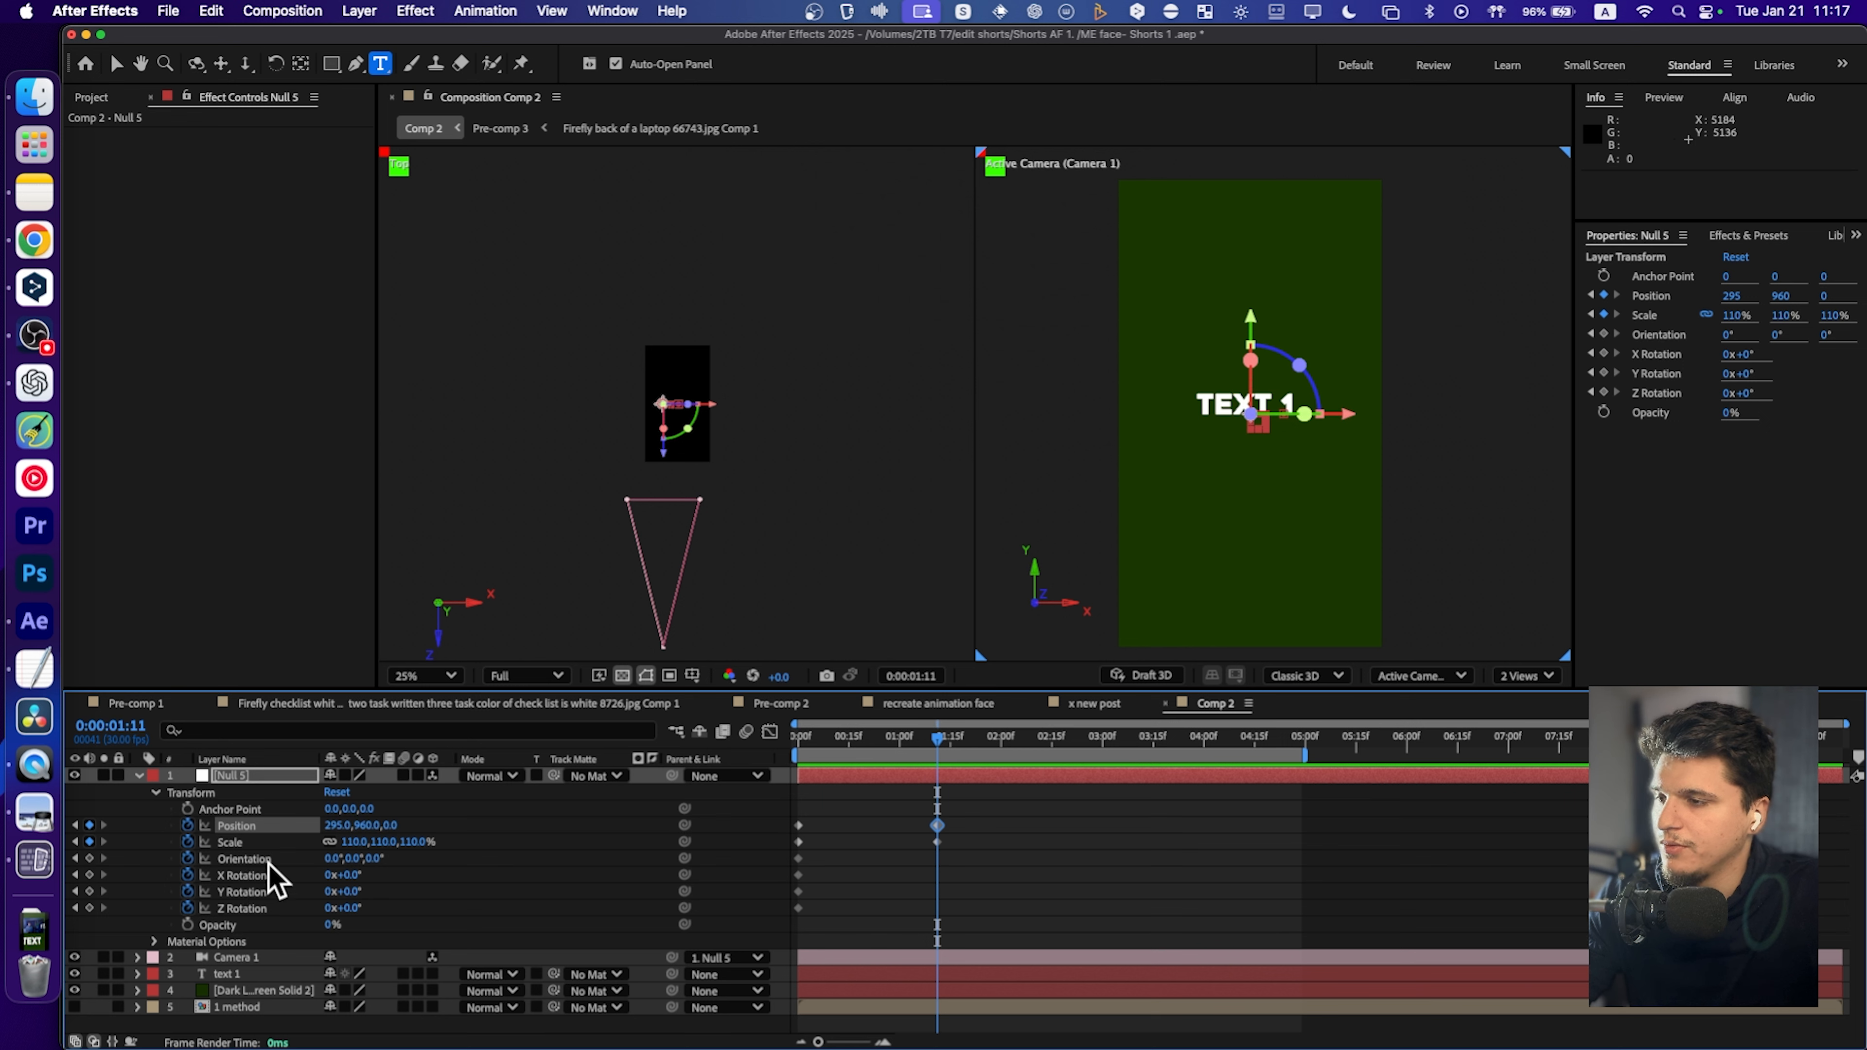
pyautogui.moveTo(352, 827); pyautogui.dragTo(387, 910)
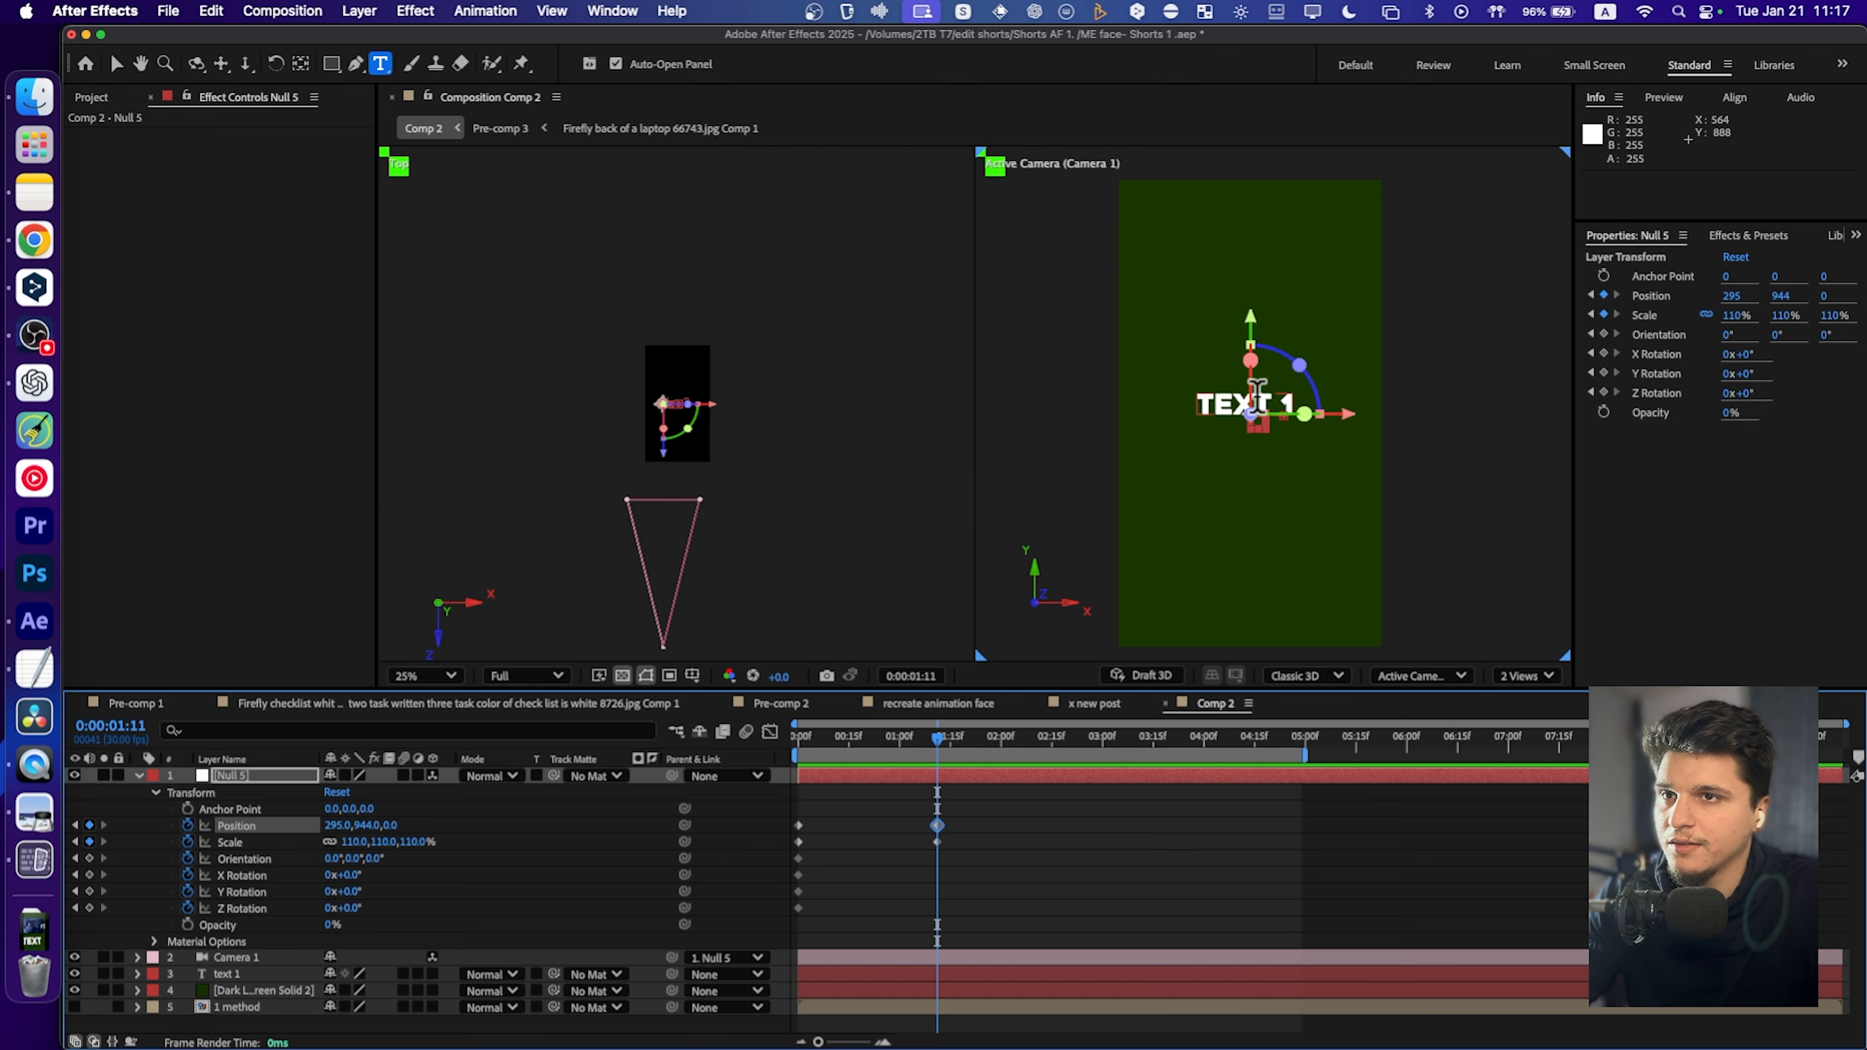
pyautogui.press('super+z')
pyautogui.press('super+z')
pyautogui.press('super+z')
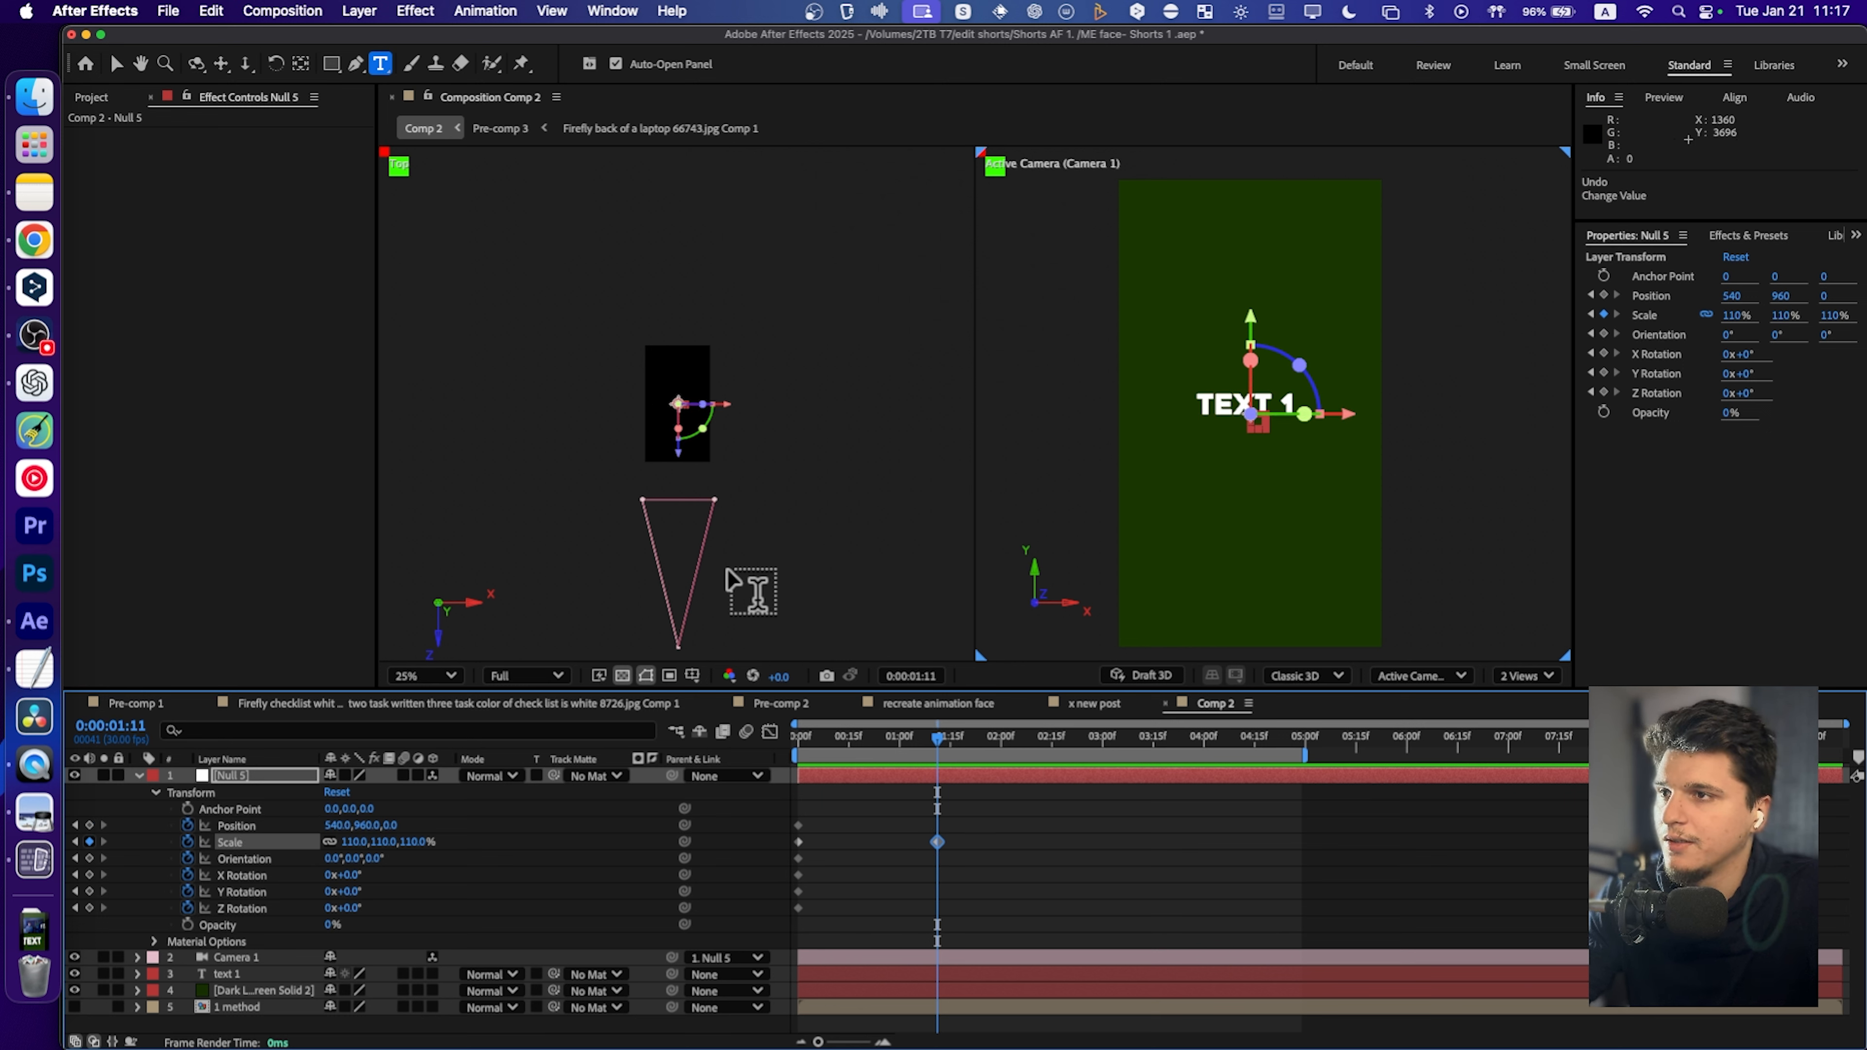
pyautogui.press('super+z')
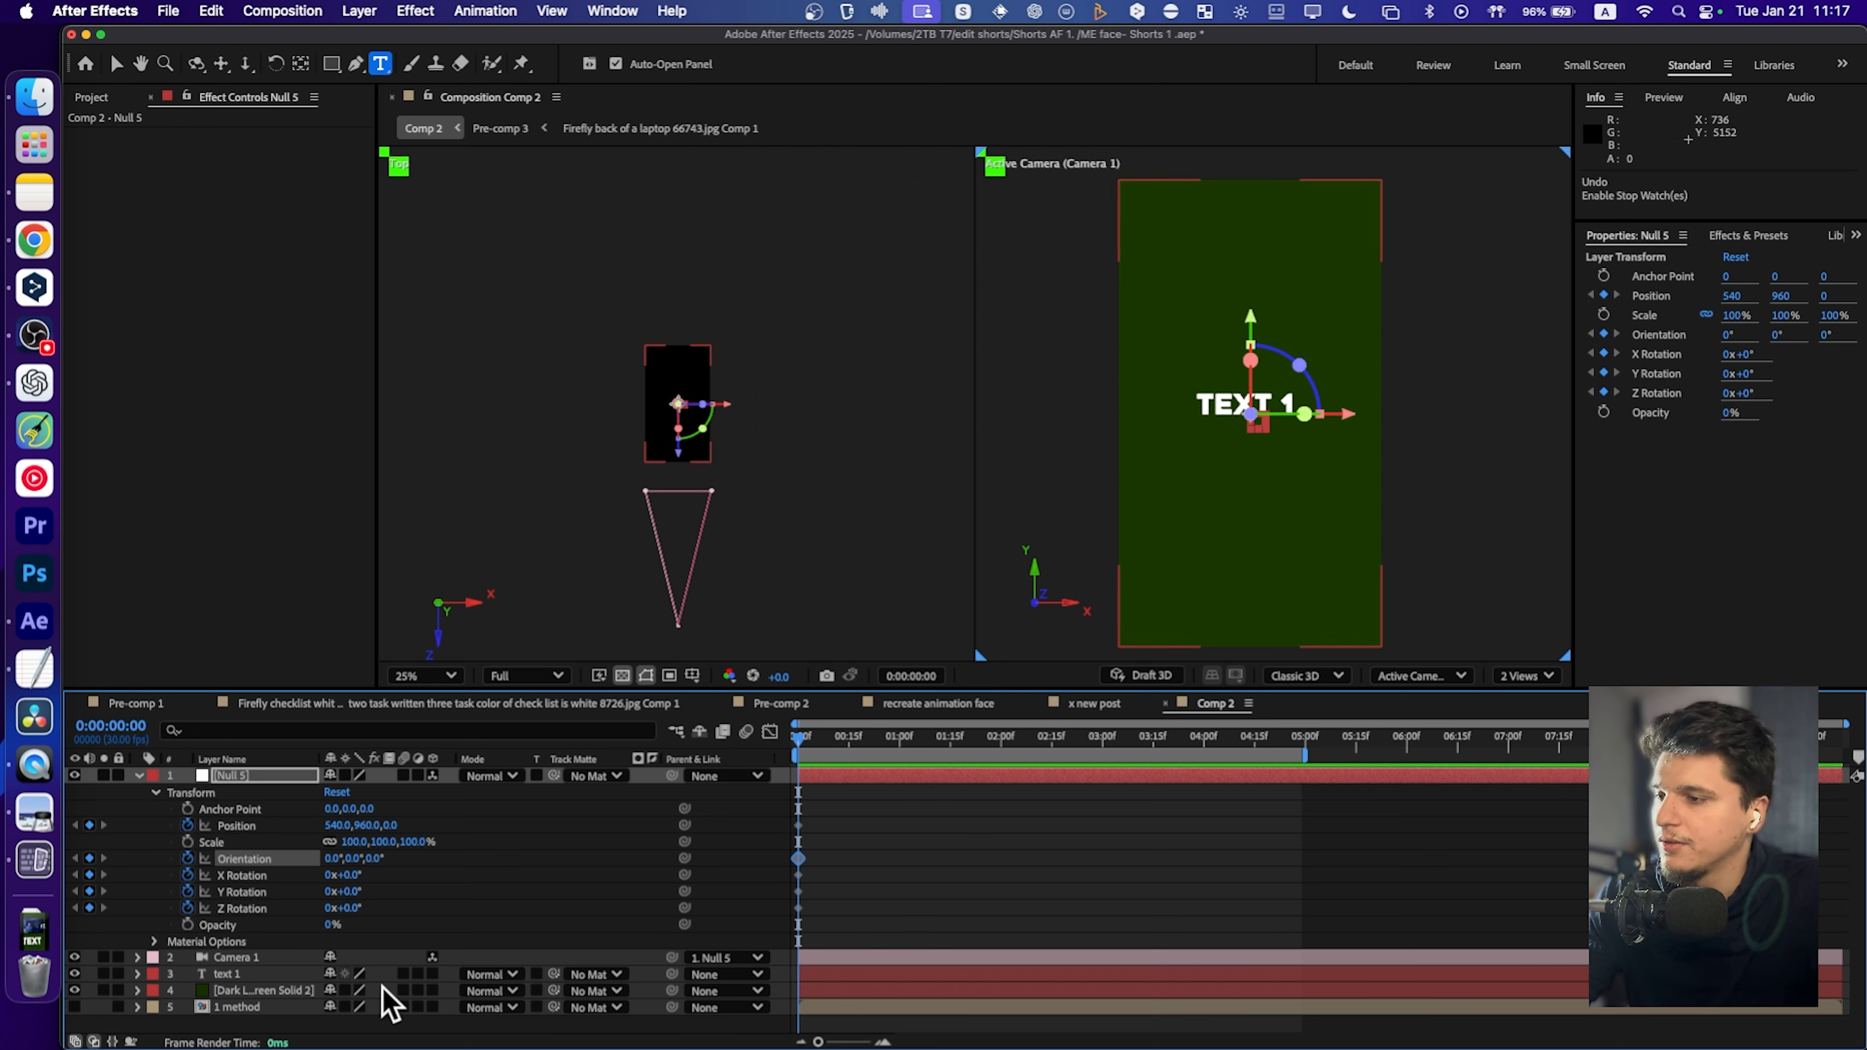
# Make the text 1 layer 3D and scale it to 276%.
pyautogui.click(433, 974)
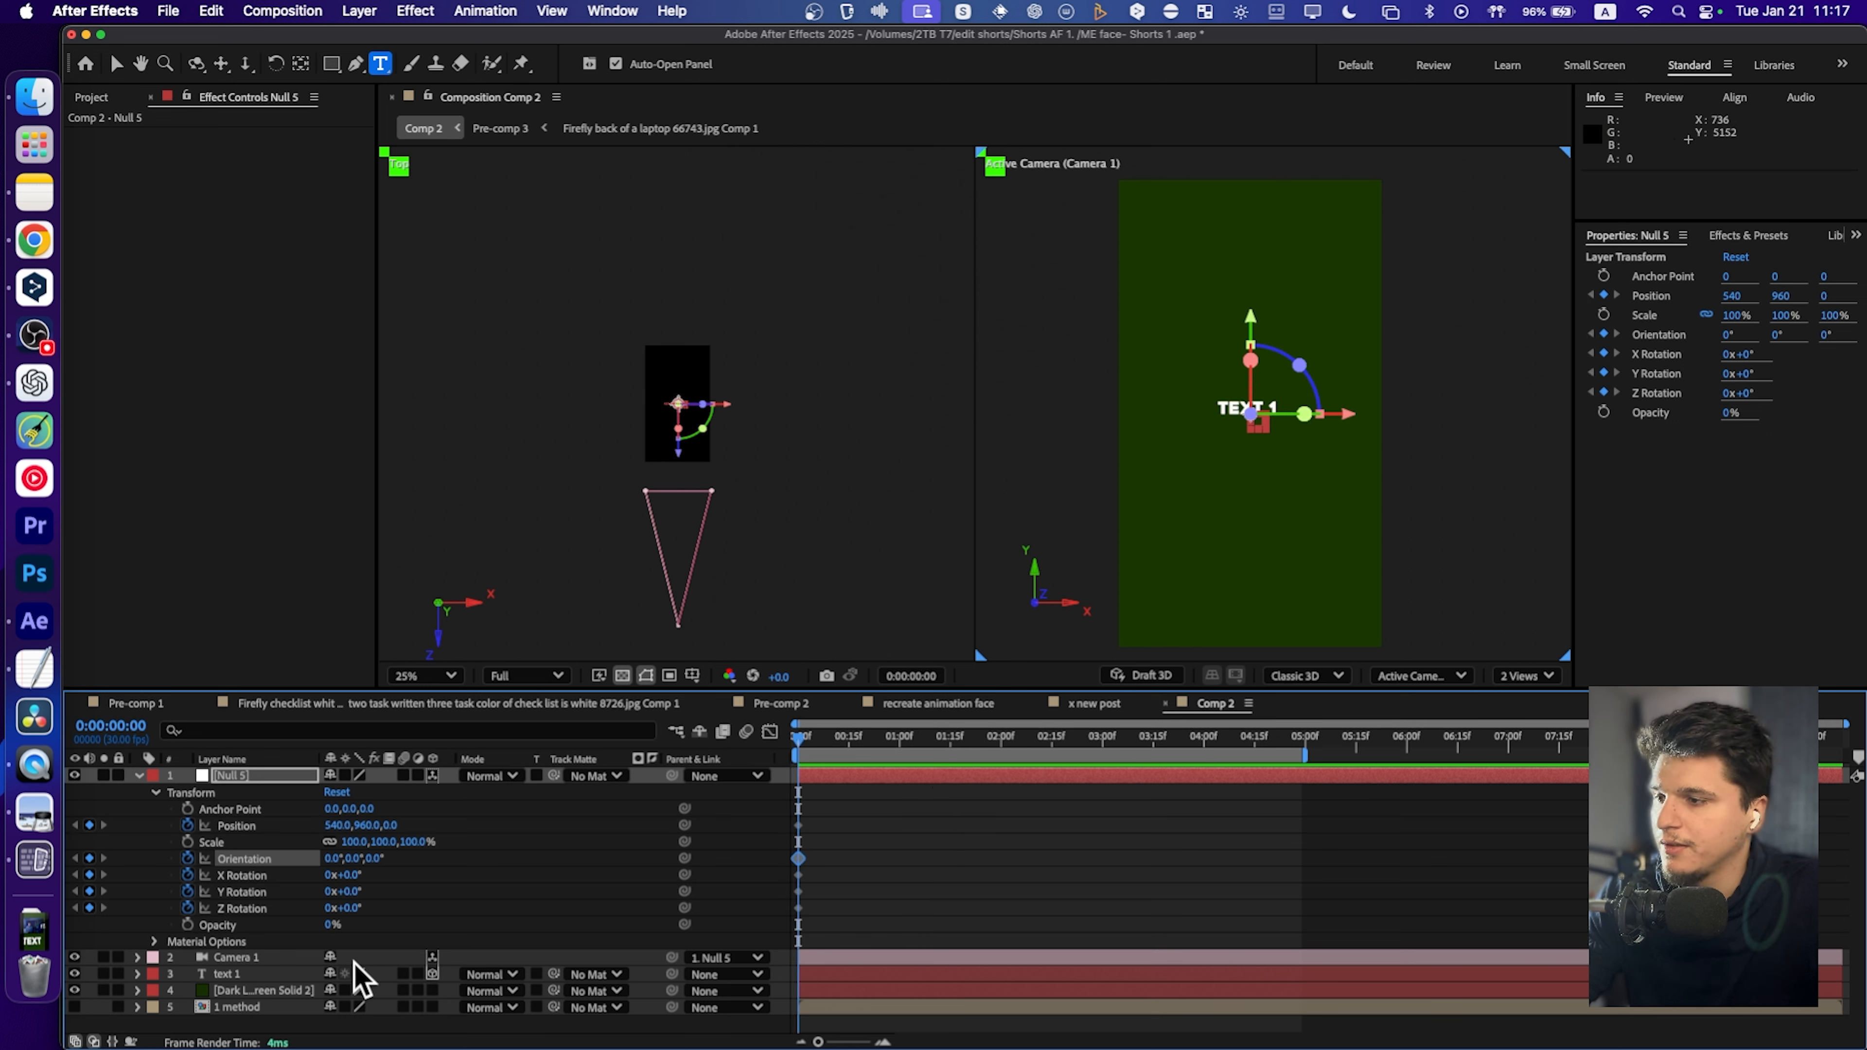
pyautogui.click(264, 974)
pyautogui.press('s')
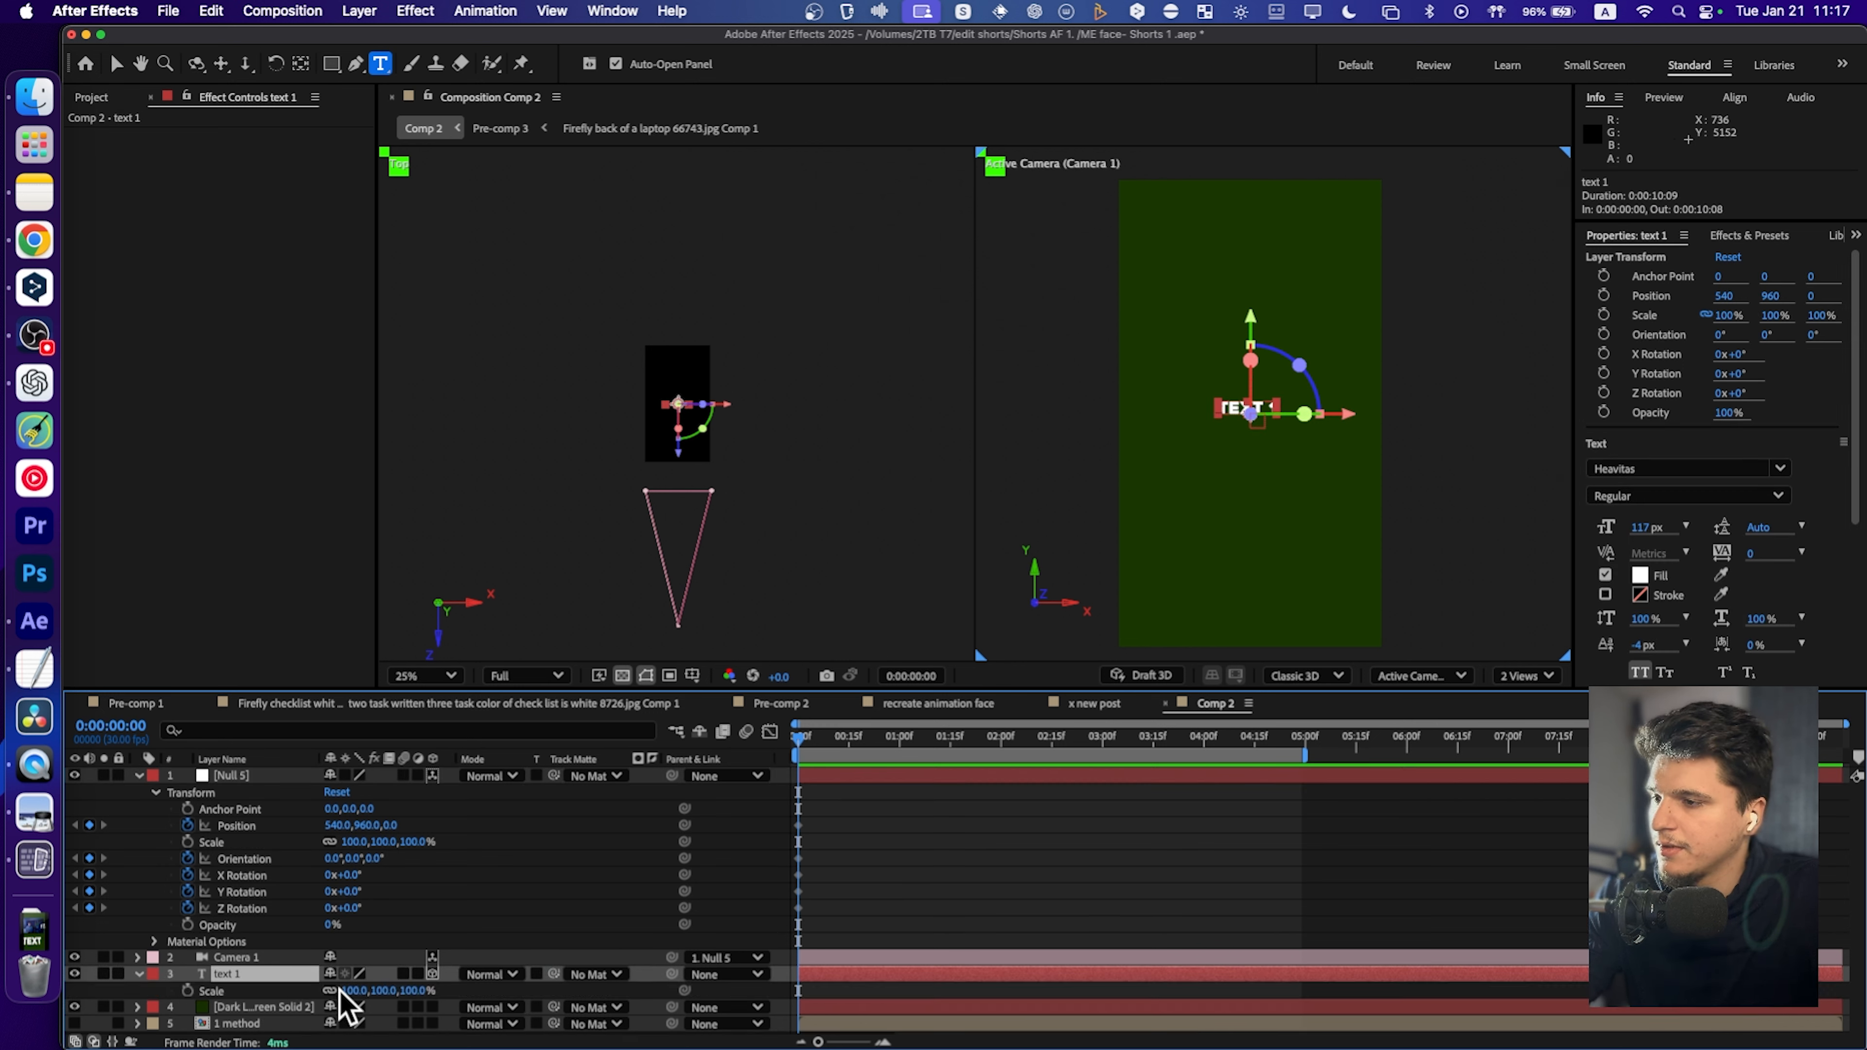
pyautogui.moveTo(347, 987); pyautogui.dragTo(519, 989)
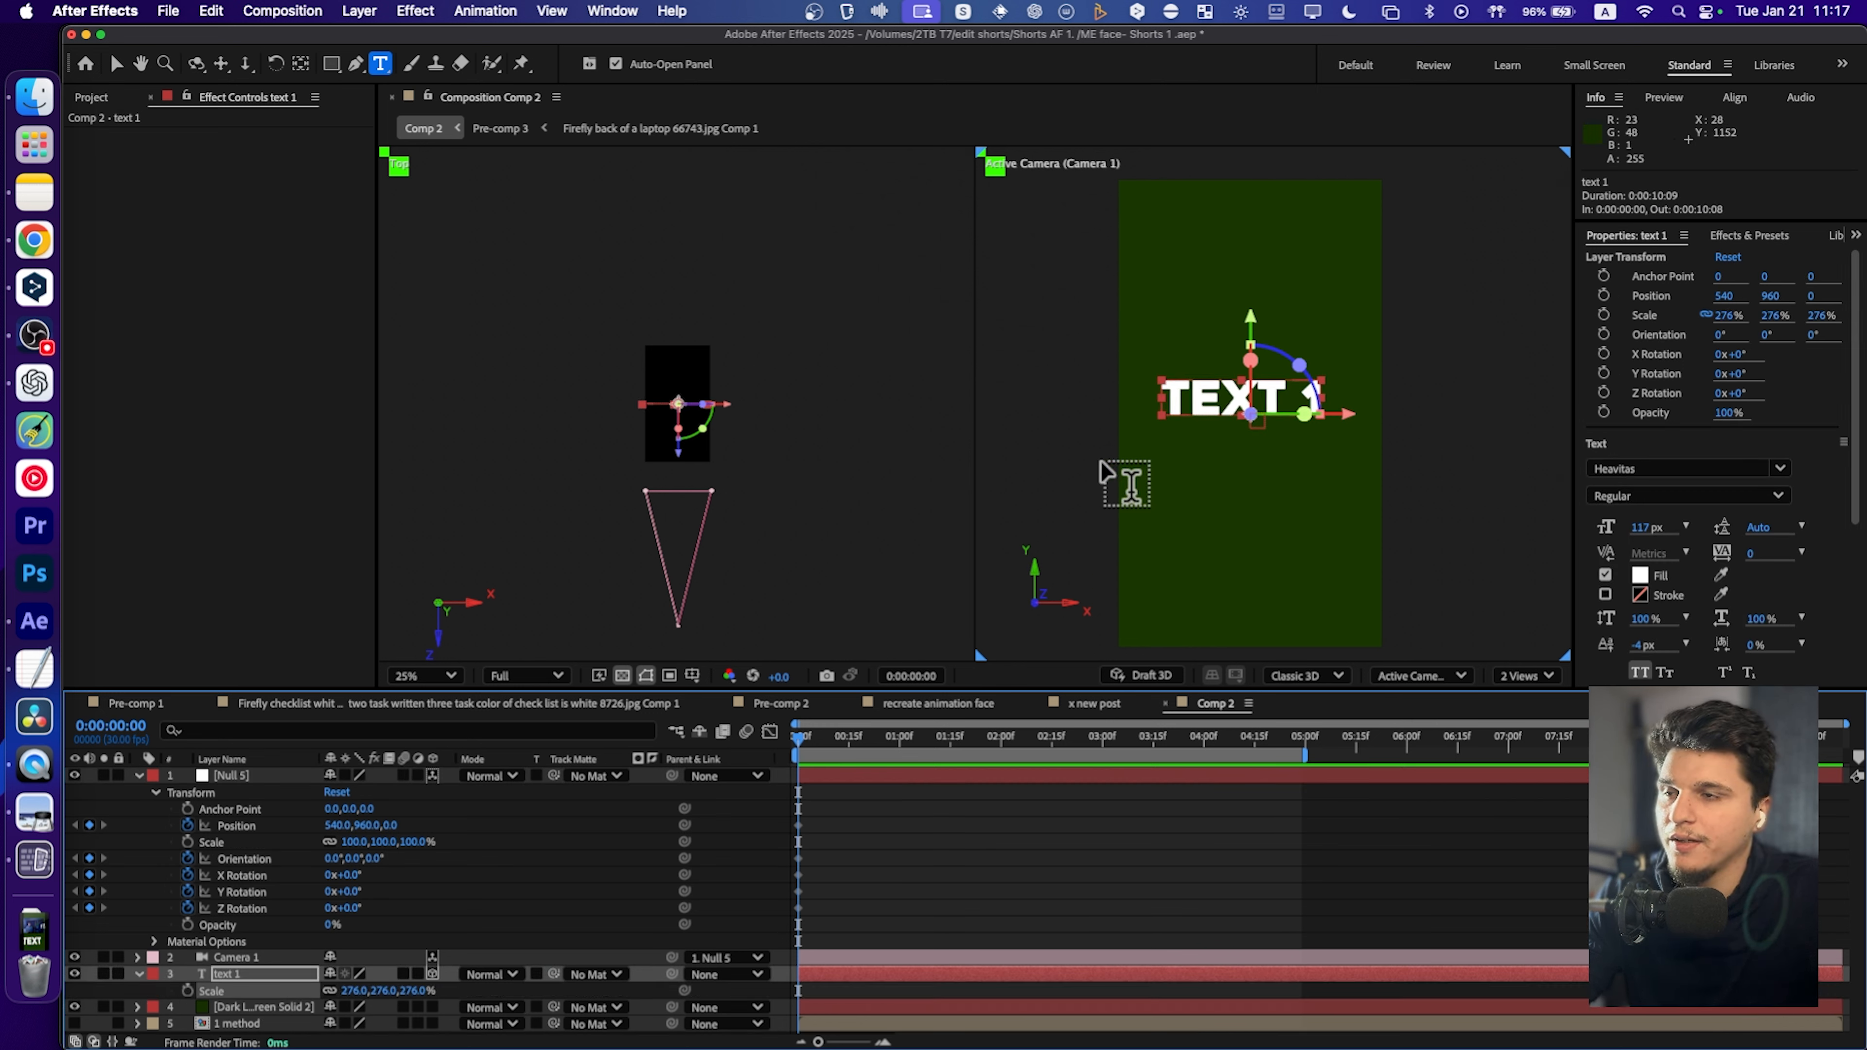
pyautogui.press('v')
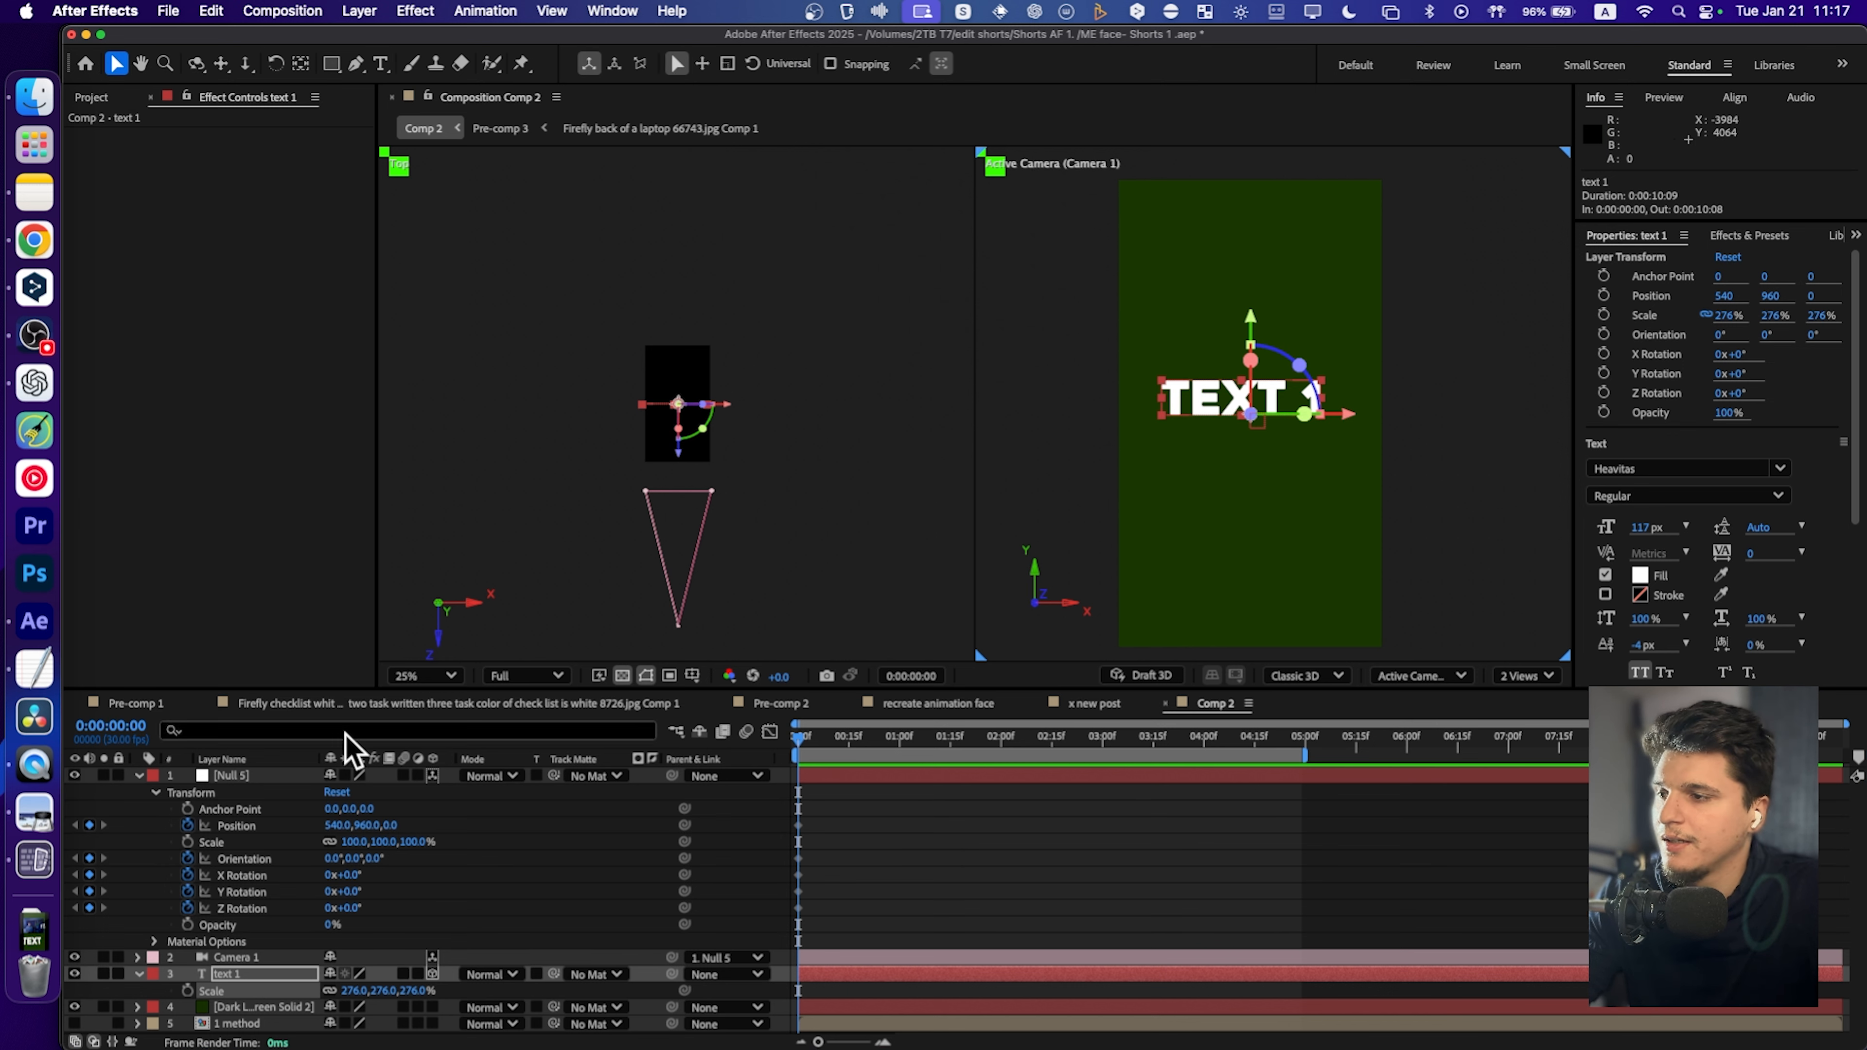
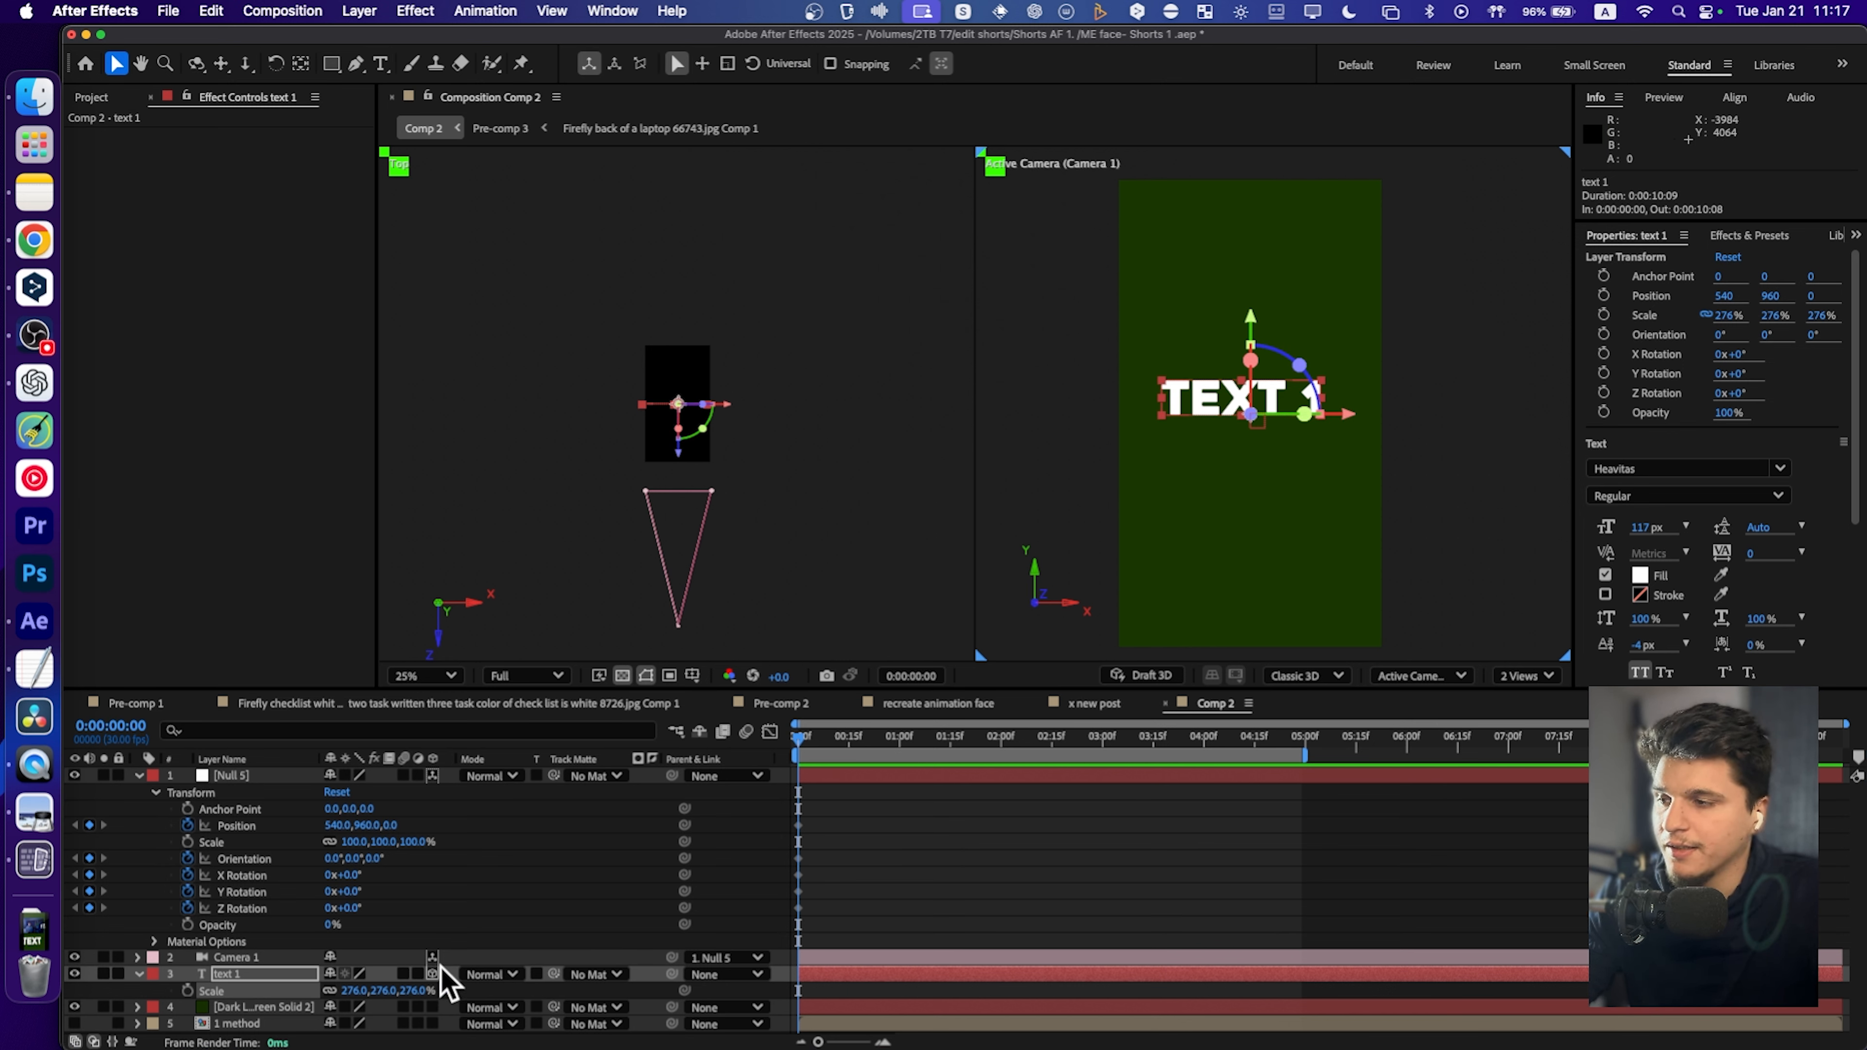
# Set the null's position to 540, 1072, 0 at 0:00:01:26, and enable scale keyframing at the first frame.
pyautogui.moveTo(851, 750); pyautogui.dragTo(990, 750)
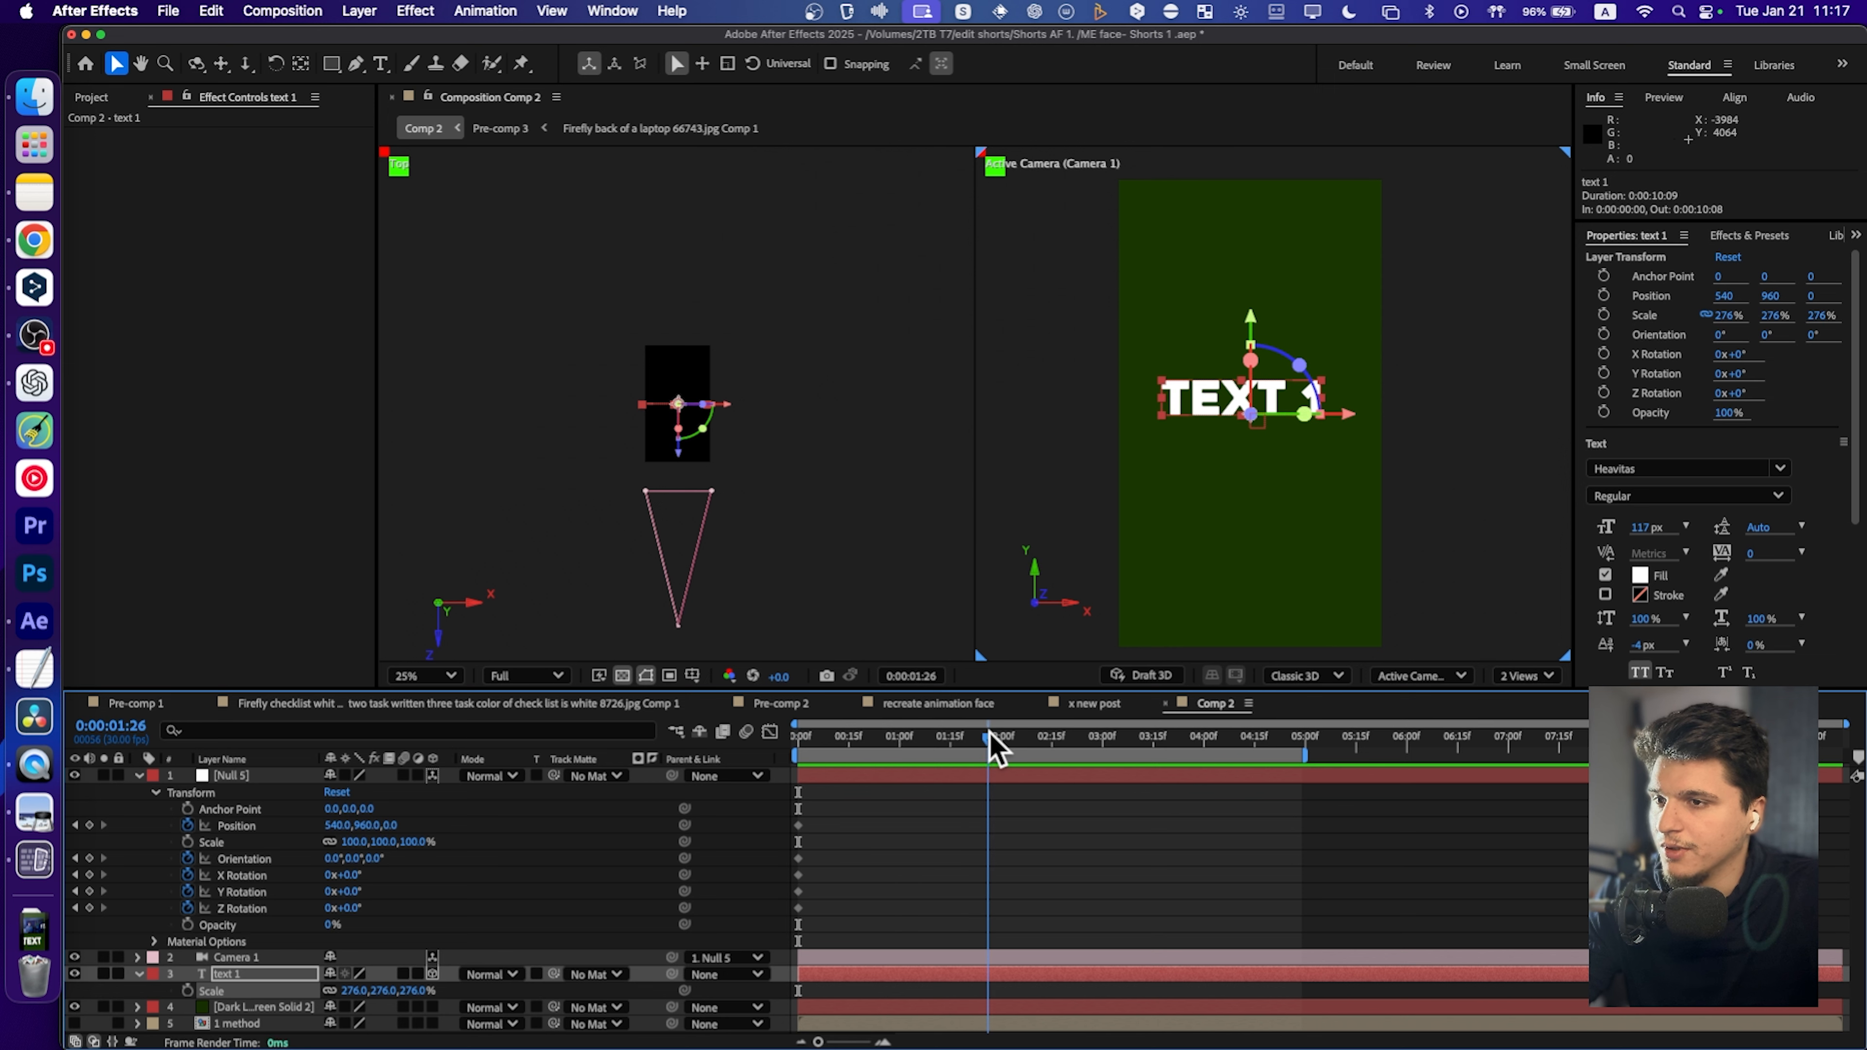
pyautogui.click(401, 832)
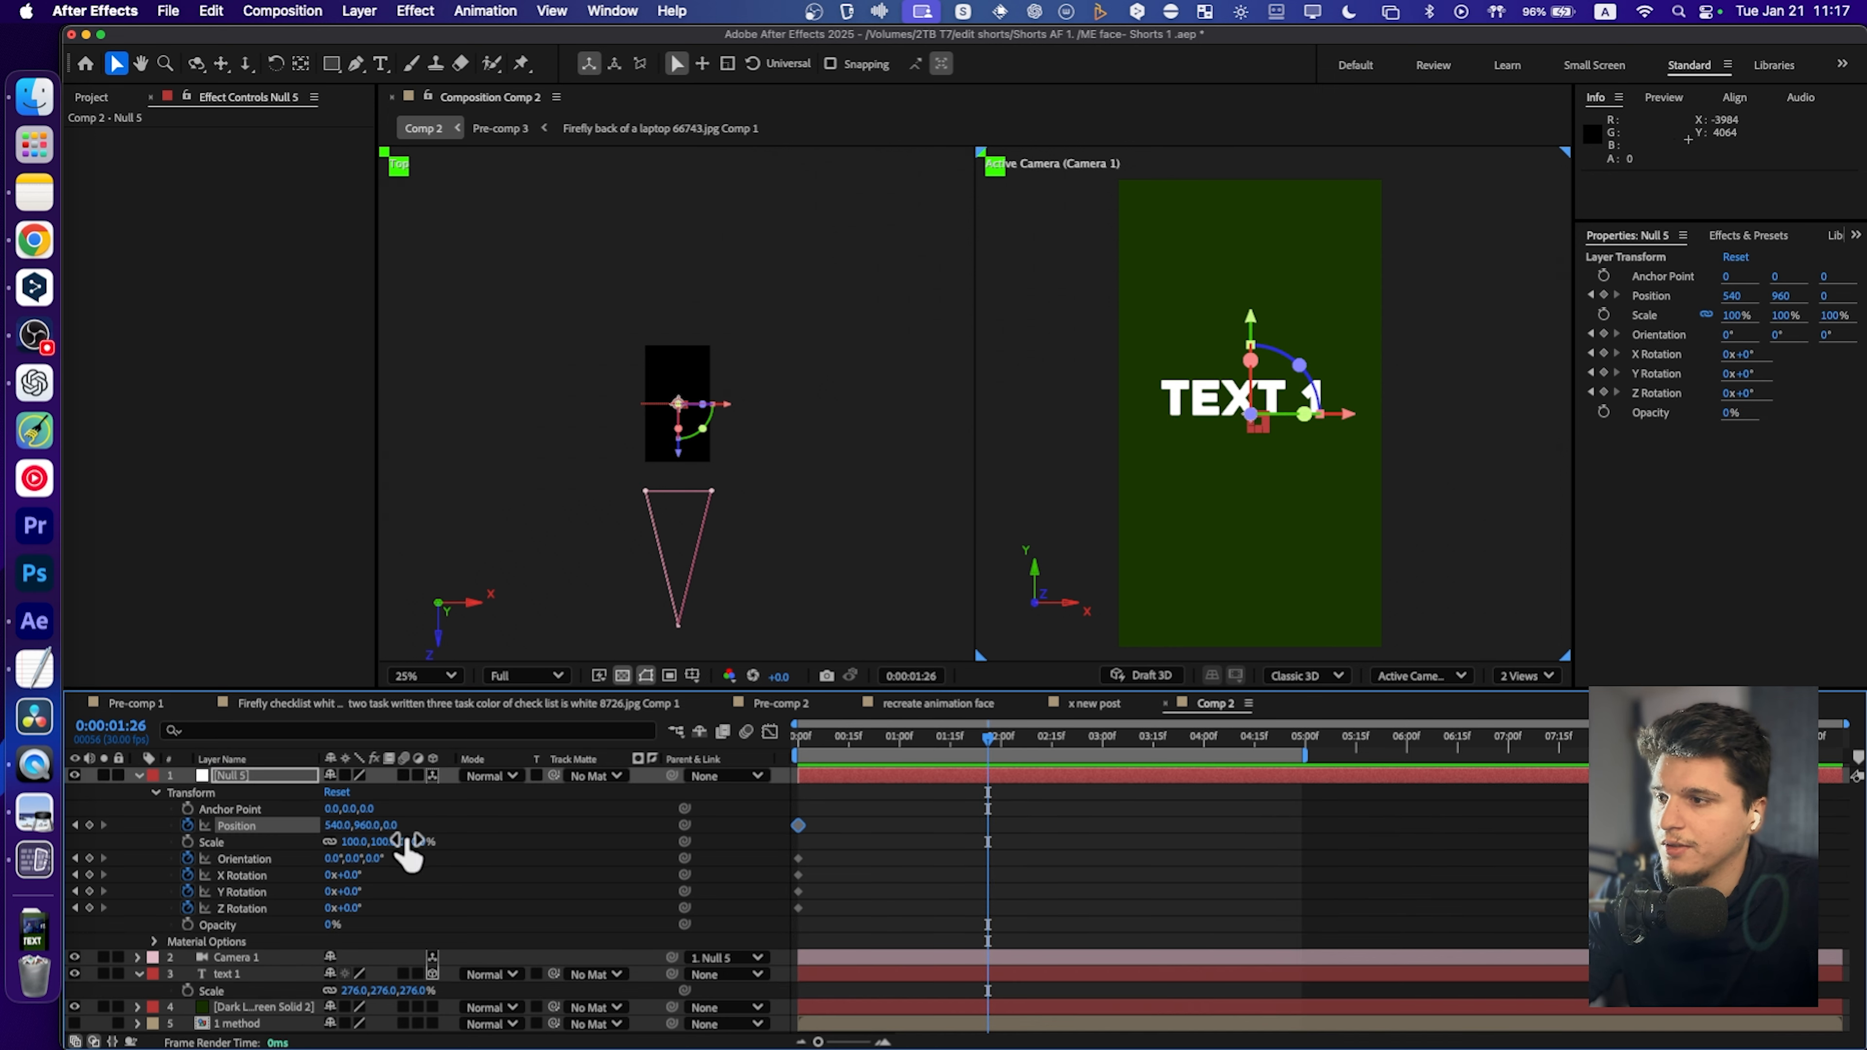
pyautogui.moveTo(367, 825); pyautogui.dragTo(436, 864)
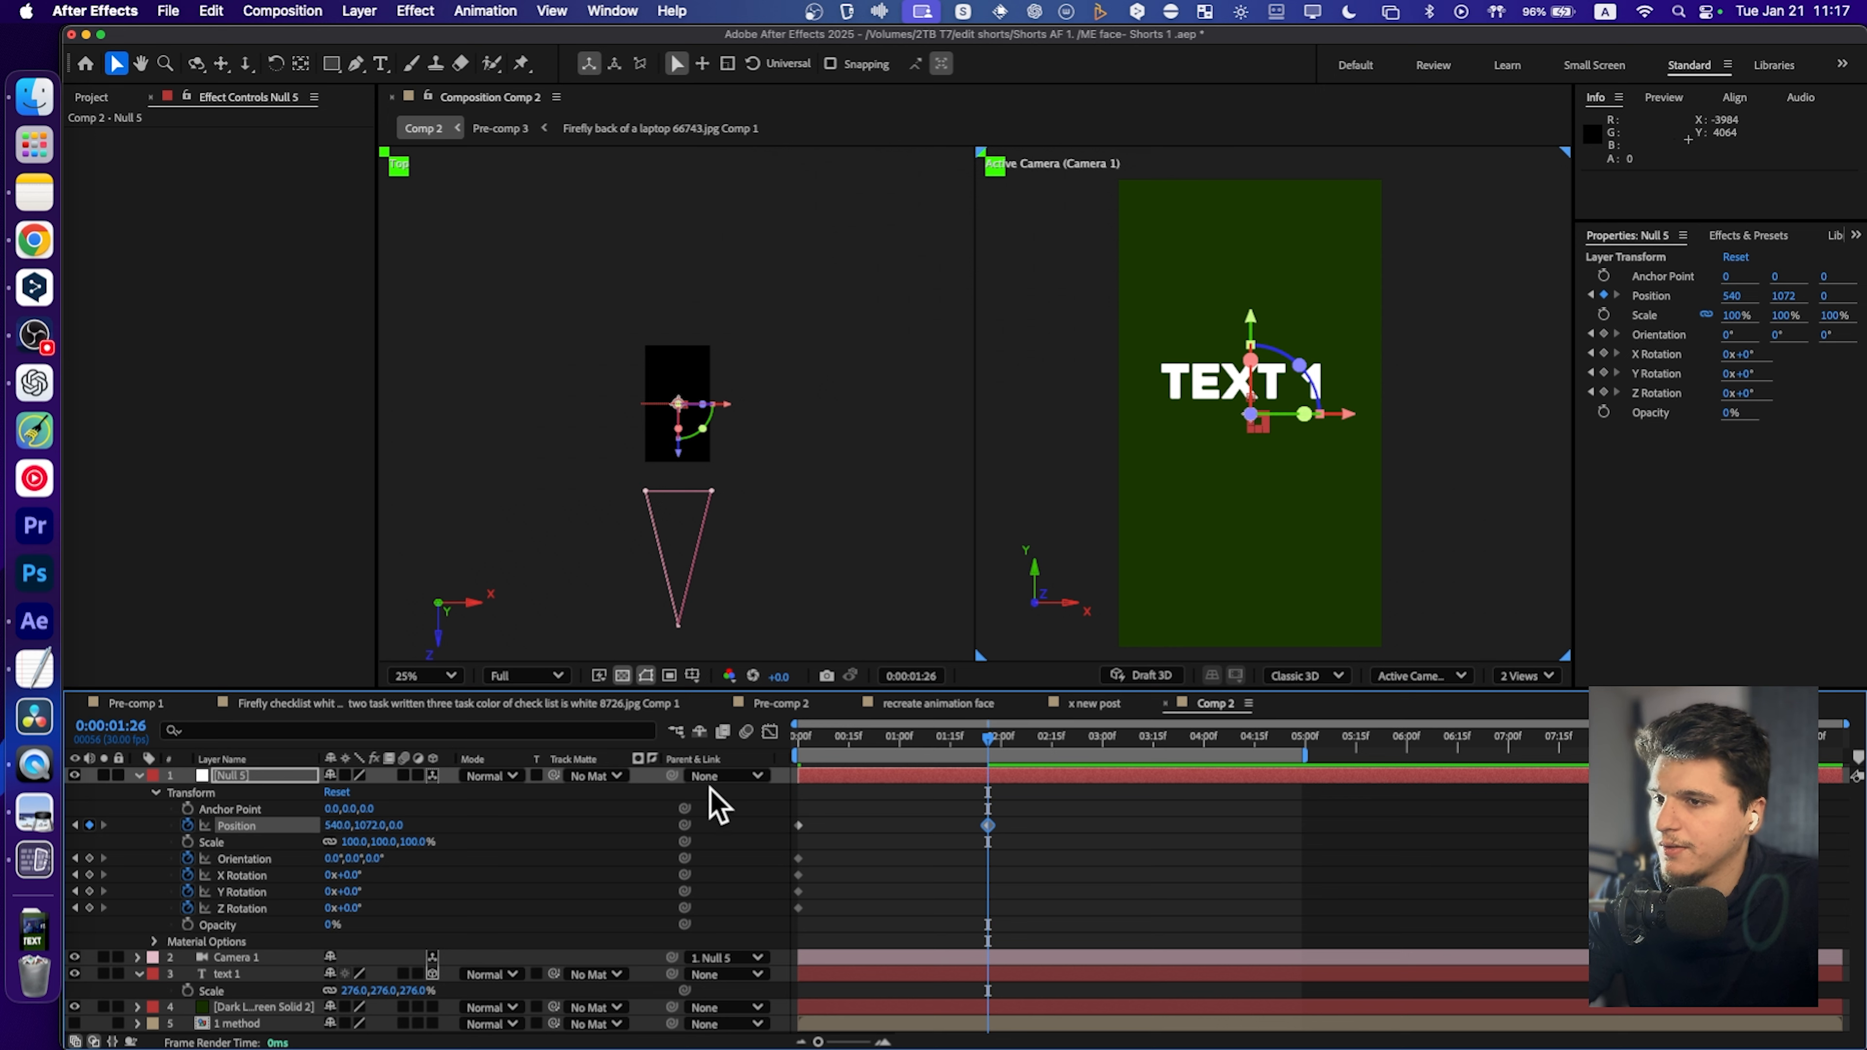
pyautogui.press('Home')
pyautogui.click(187, 842)
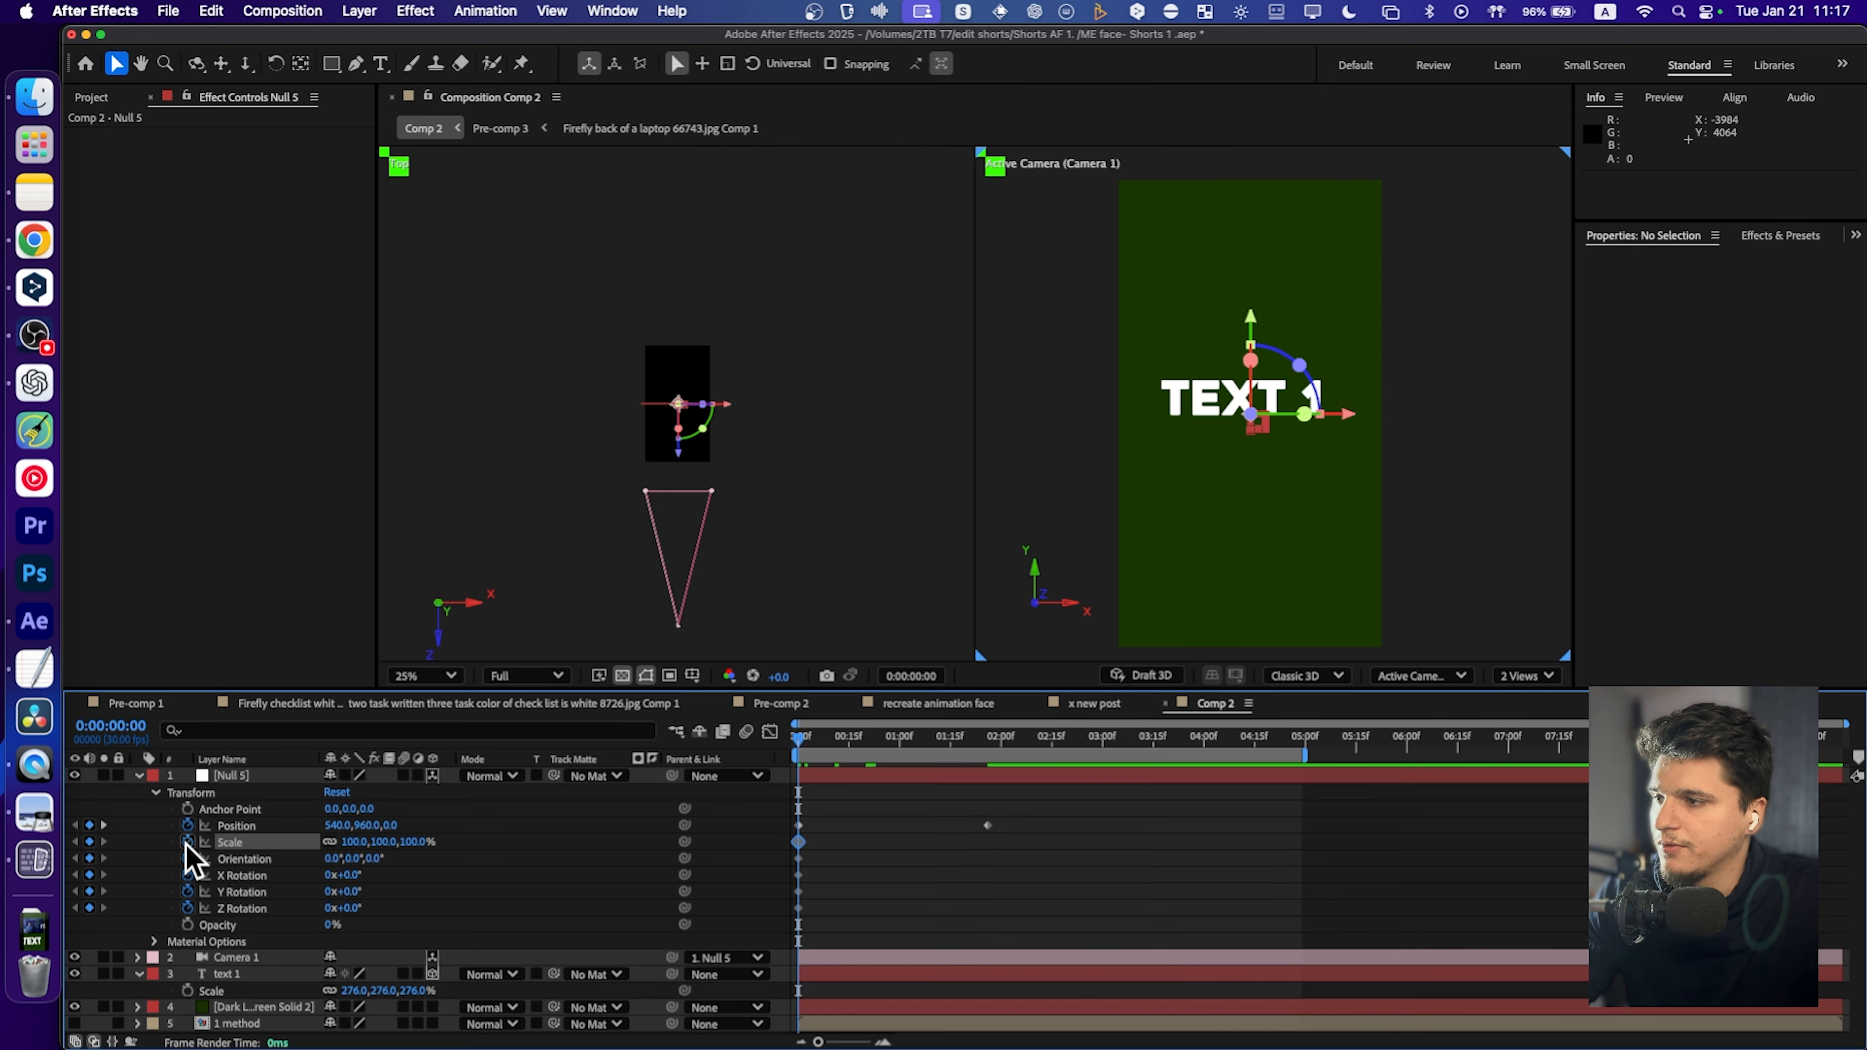
# Set the null's Y orientation to 62° at 0:00:01:26 and scrub through the camera movement.
pyautogui.moveTo(953, 752); pyautogui.dragTo(987, 737)
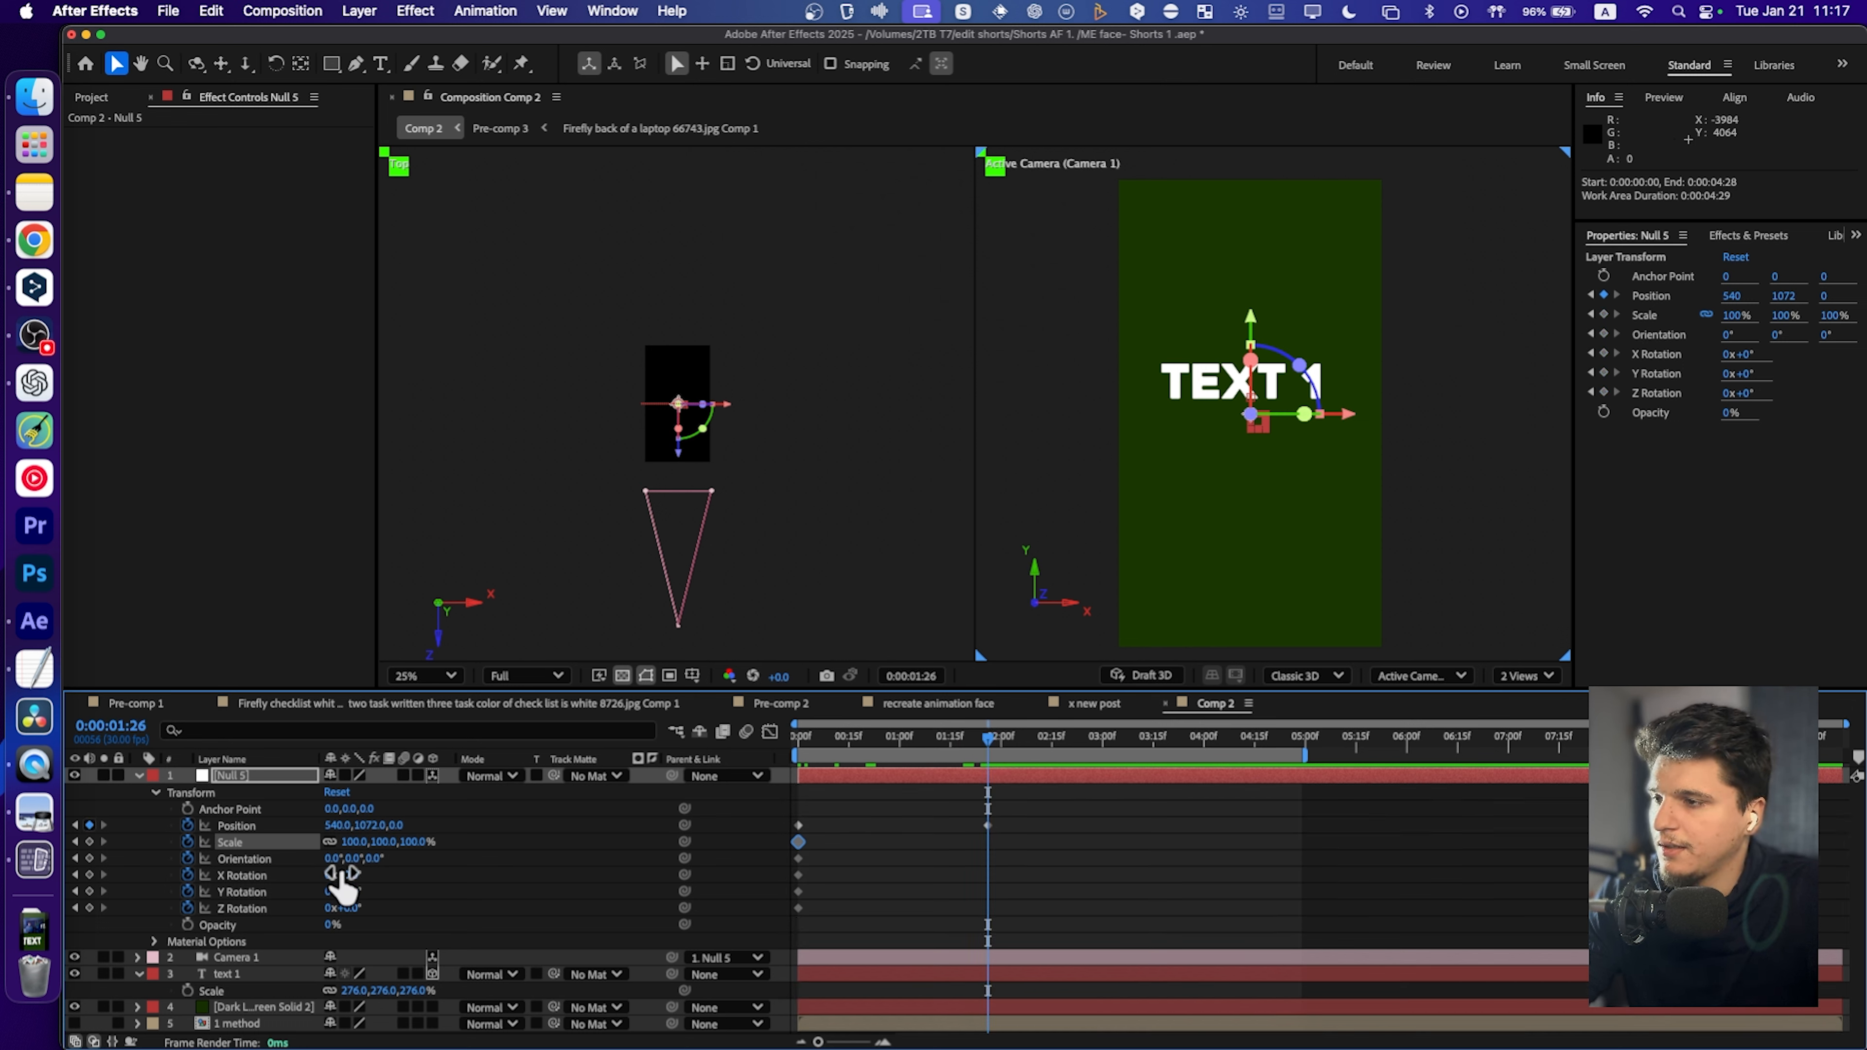
pyautogui.moveTo(353, 858); pyautogui.dragTo(408, 862)
pyautogui.click(782, 743)
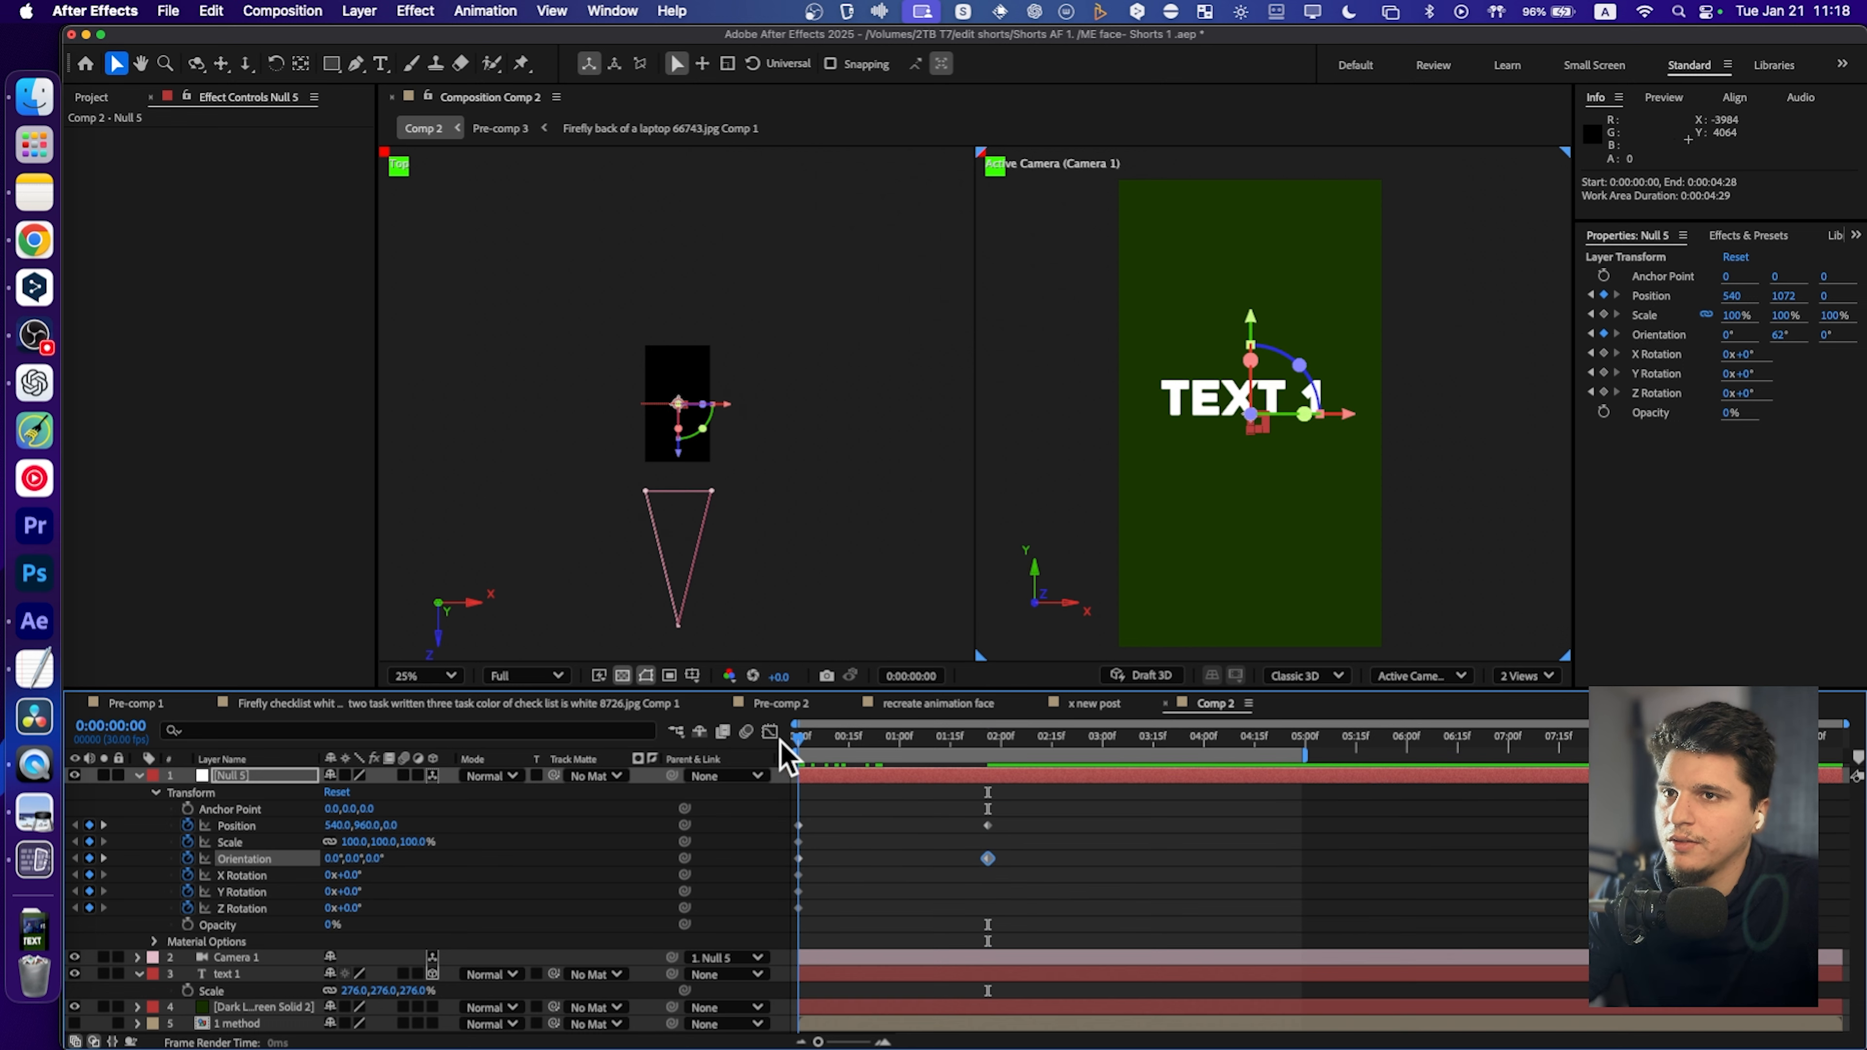
pyautogui.moveTo(781, 743); pyautogui.dragTo(988, 737)
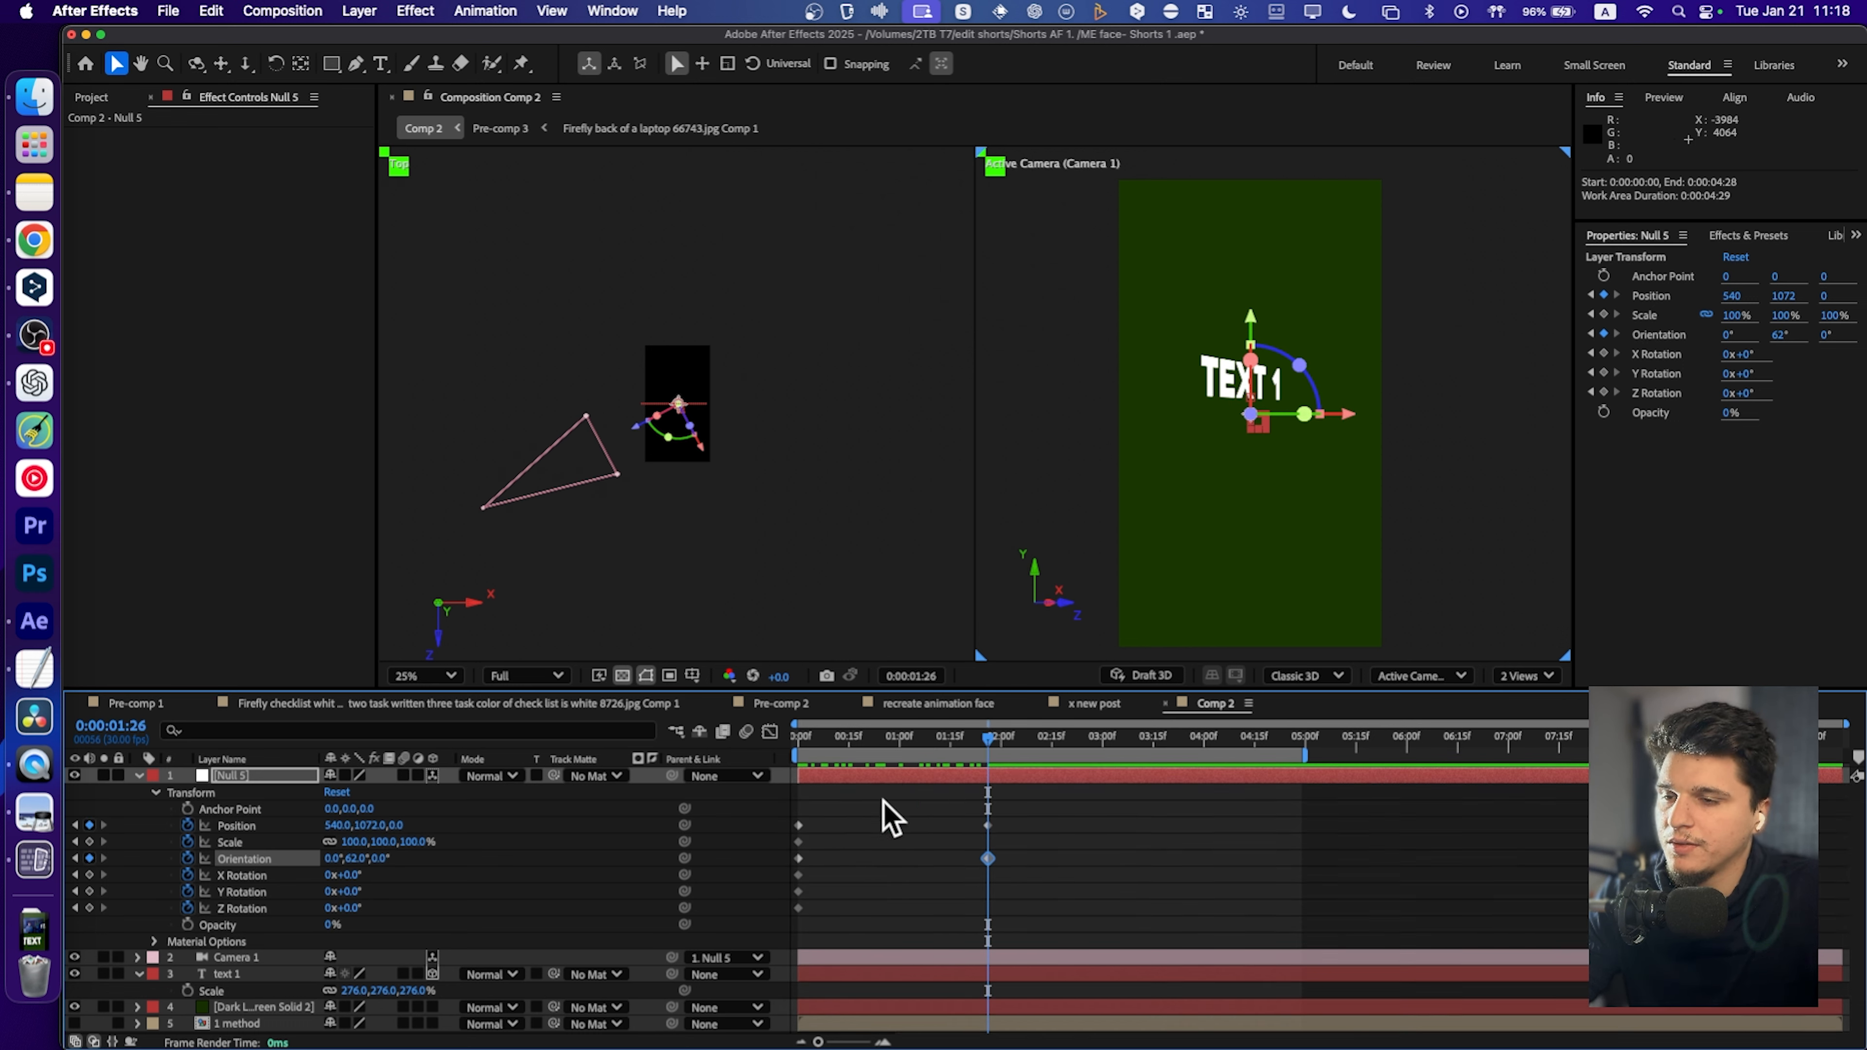
# Set the null's Z position to 1025 at the first frame, and undo a trial vertical move in the camera view.
pyautogui.moveTo(928, 739); pyautogui.dragTo(584, 851)
pyautogui.click(816, 846)
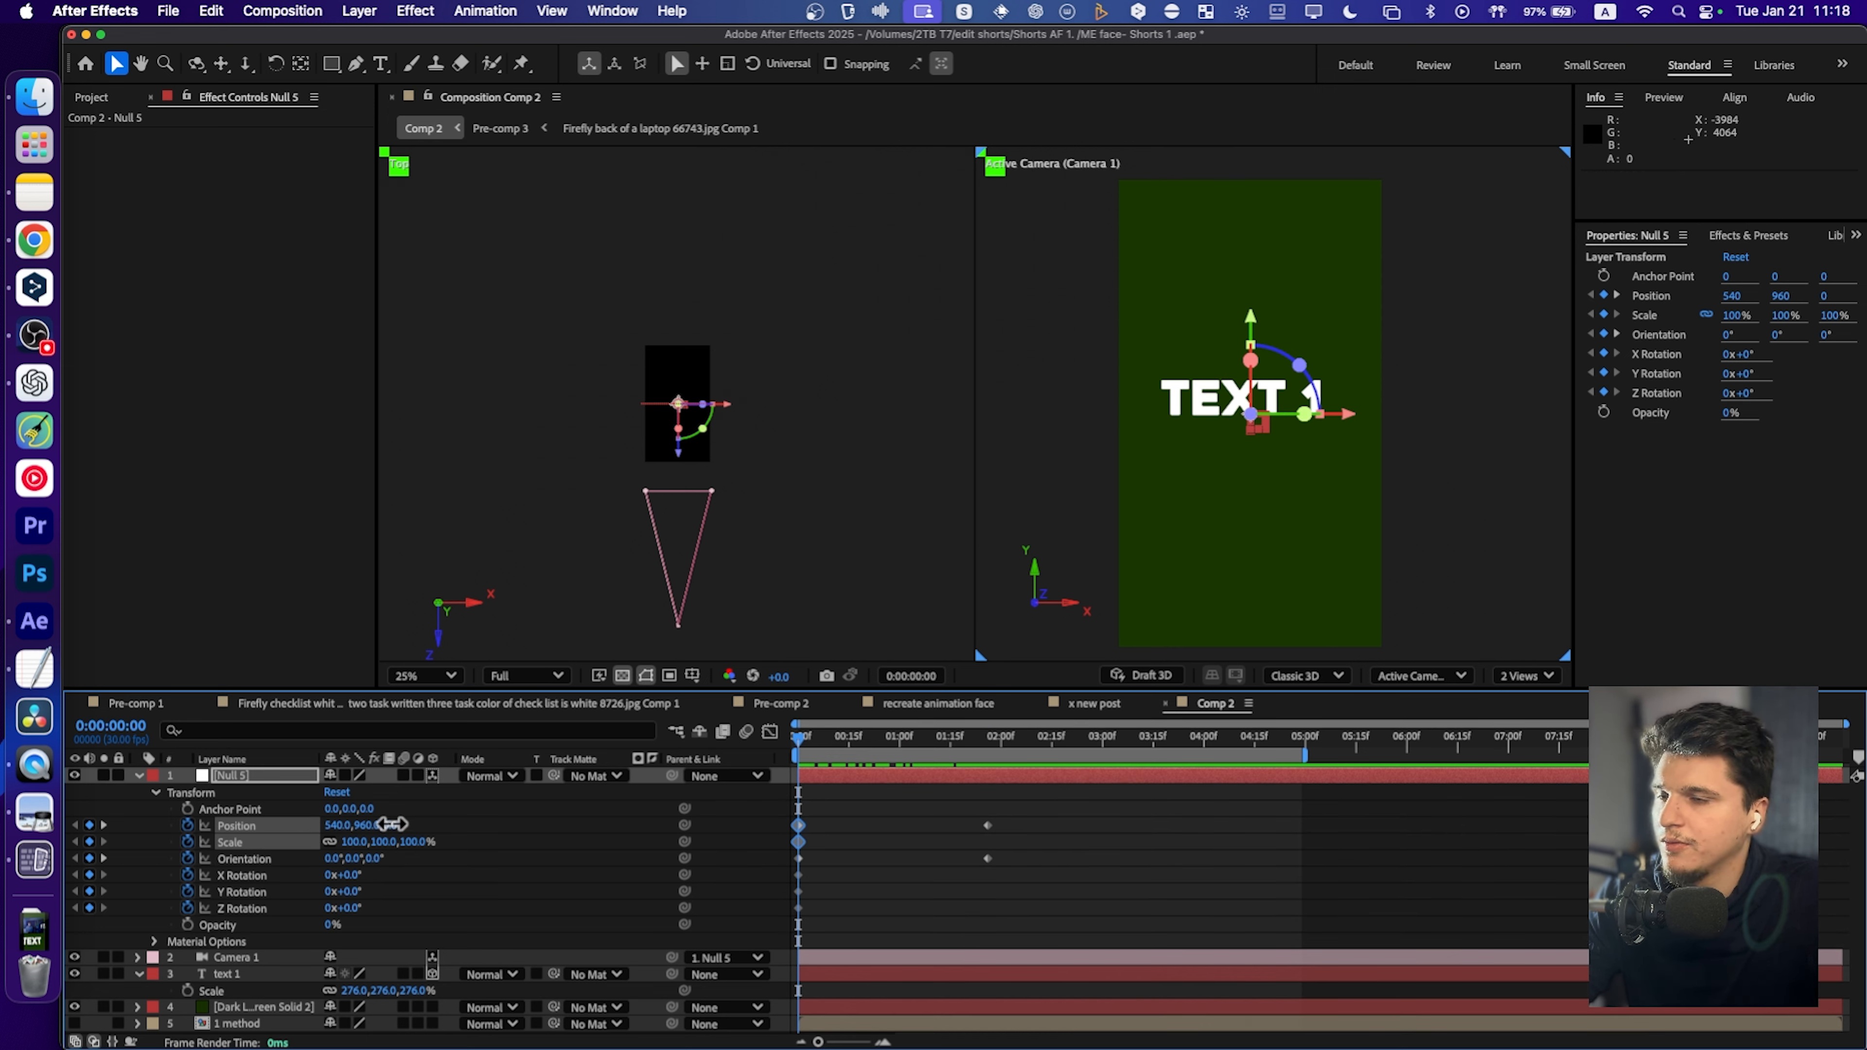
pyautogui.moveTo(379, 826); pyautogui.dragTo(1349, 774)
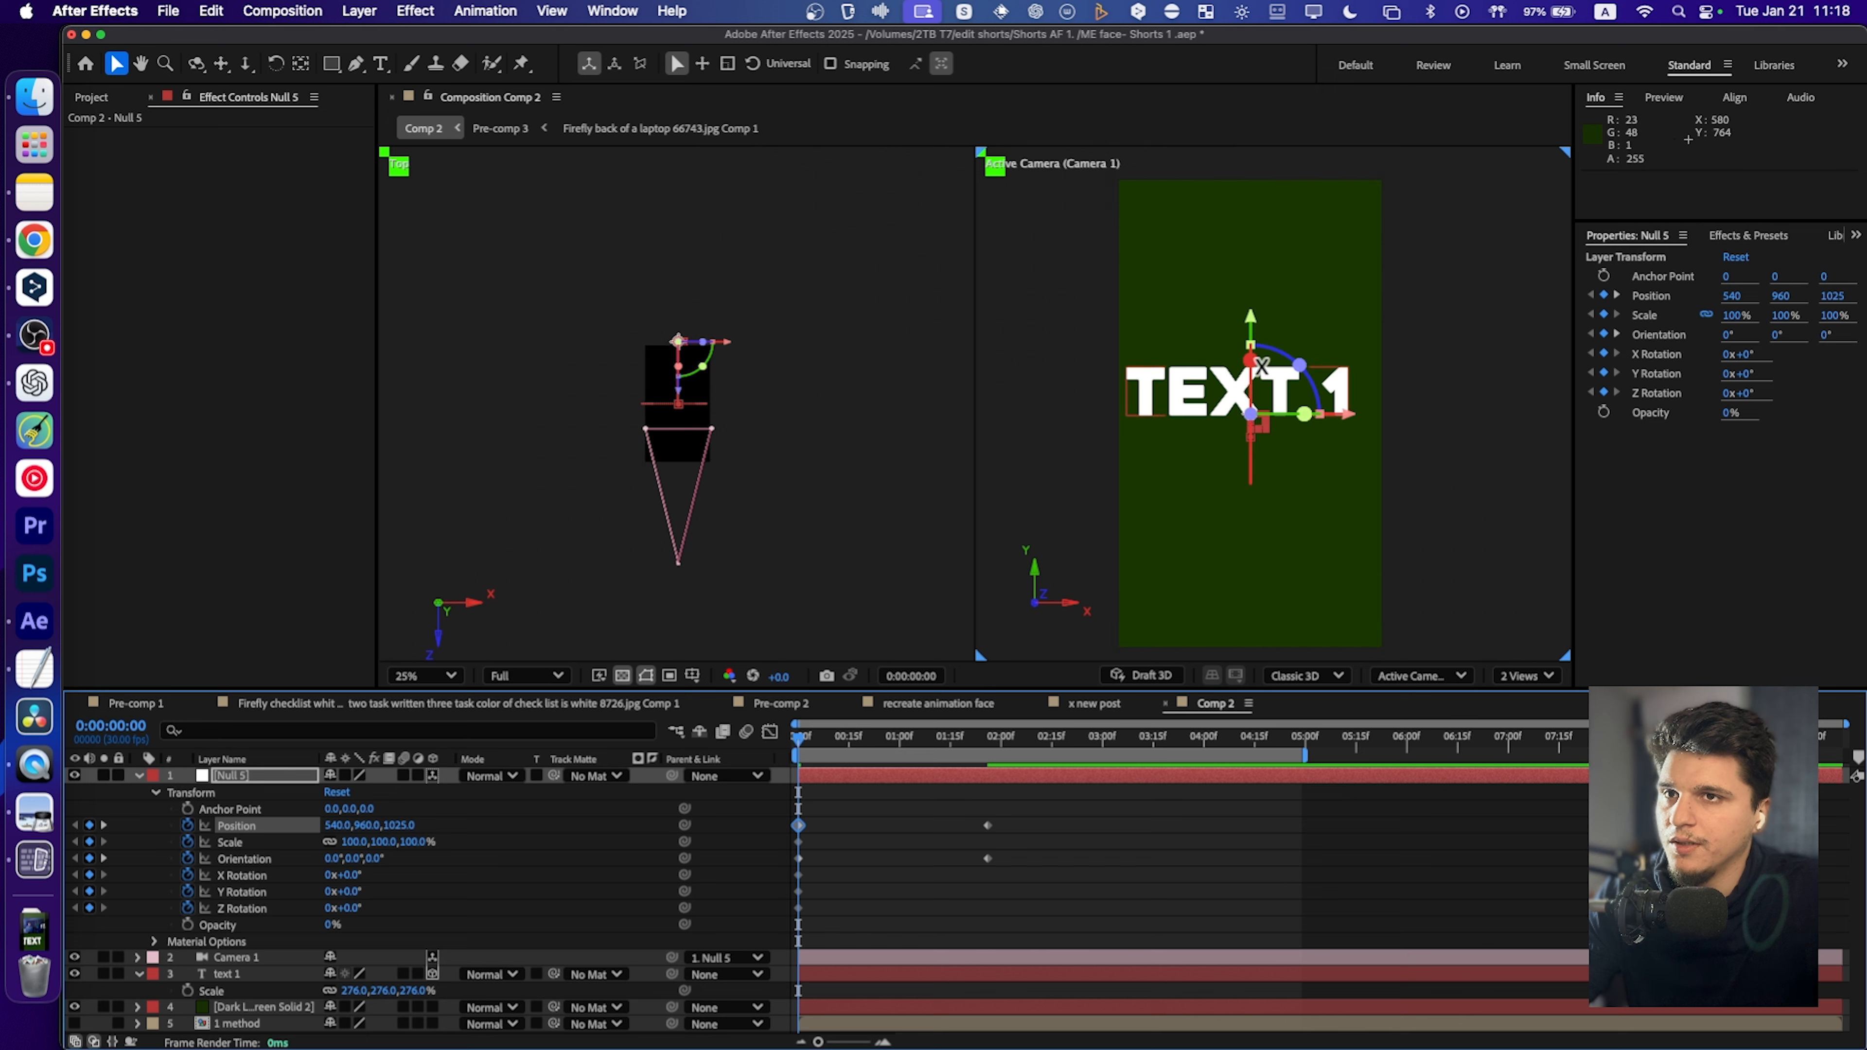
pyautogui.moveTo(1264, 335); pyautogui.dragTo(1251, 397)
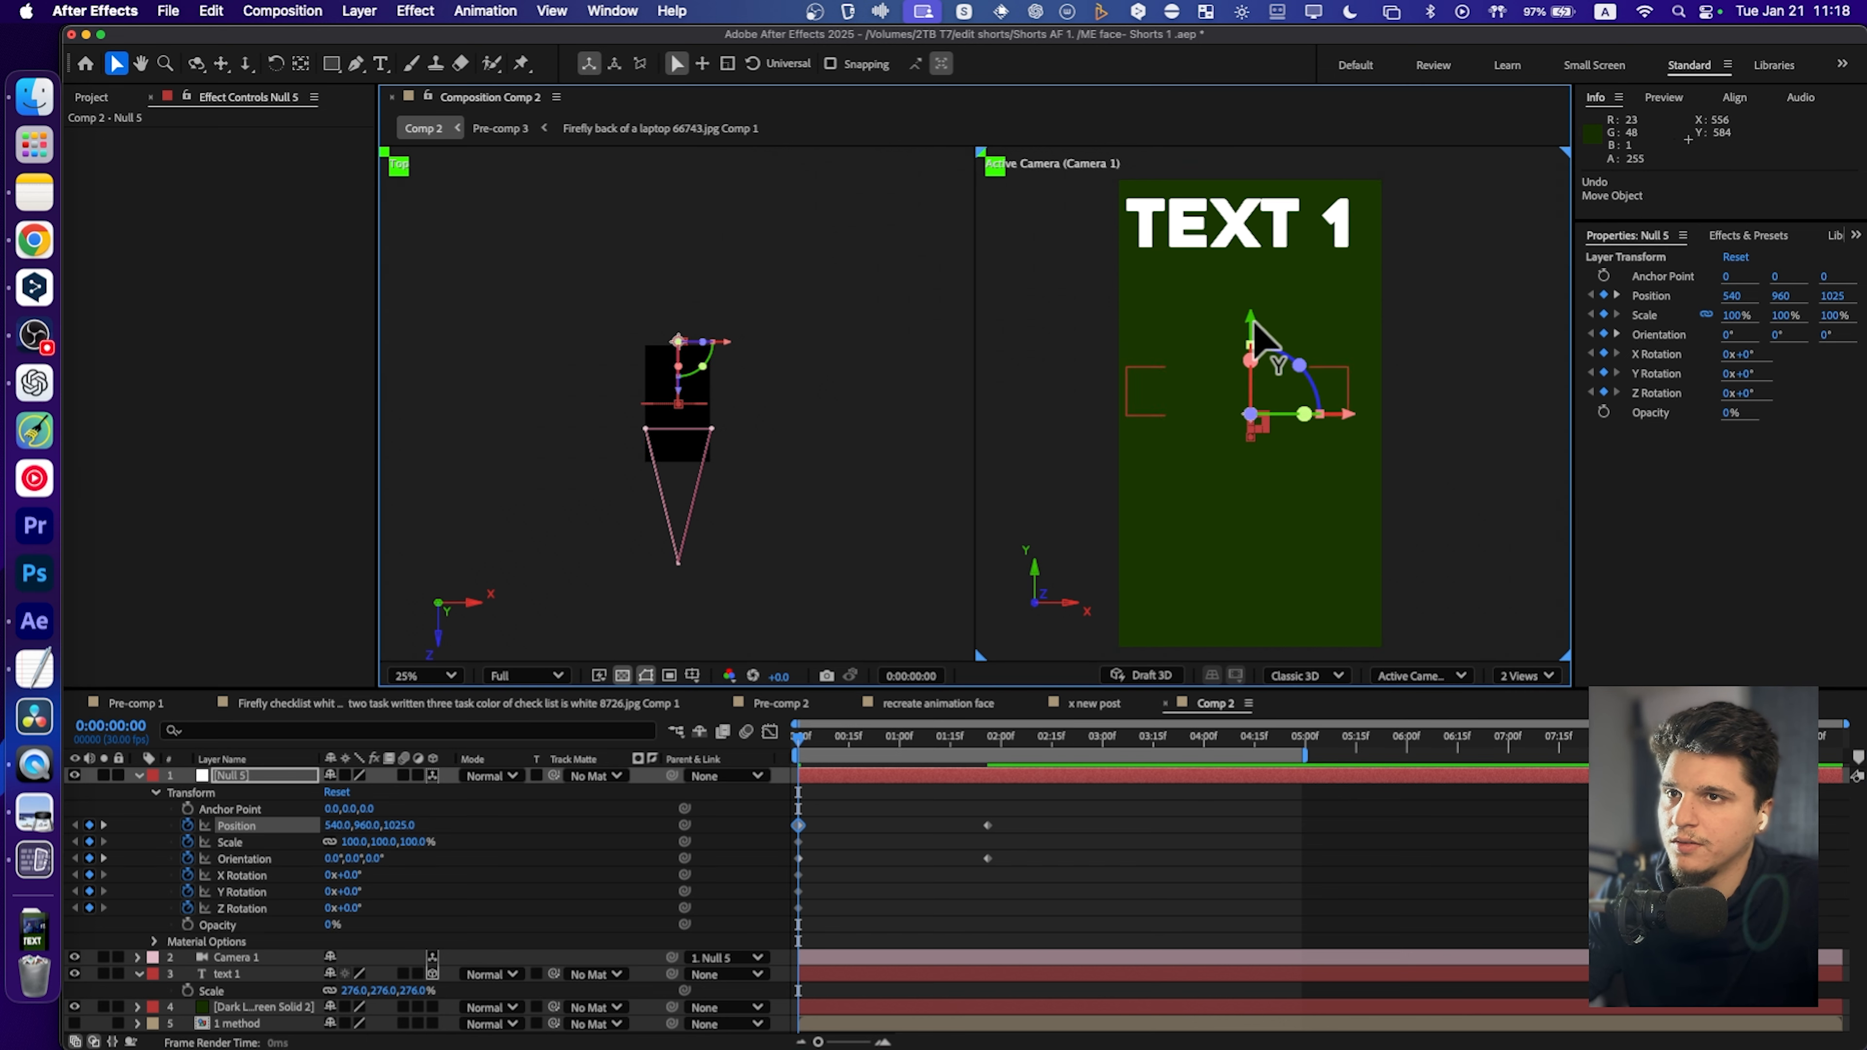
pyautogui.press('super+z')
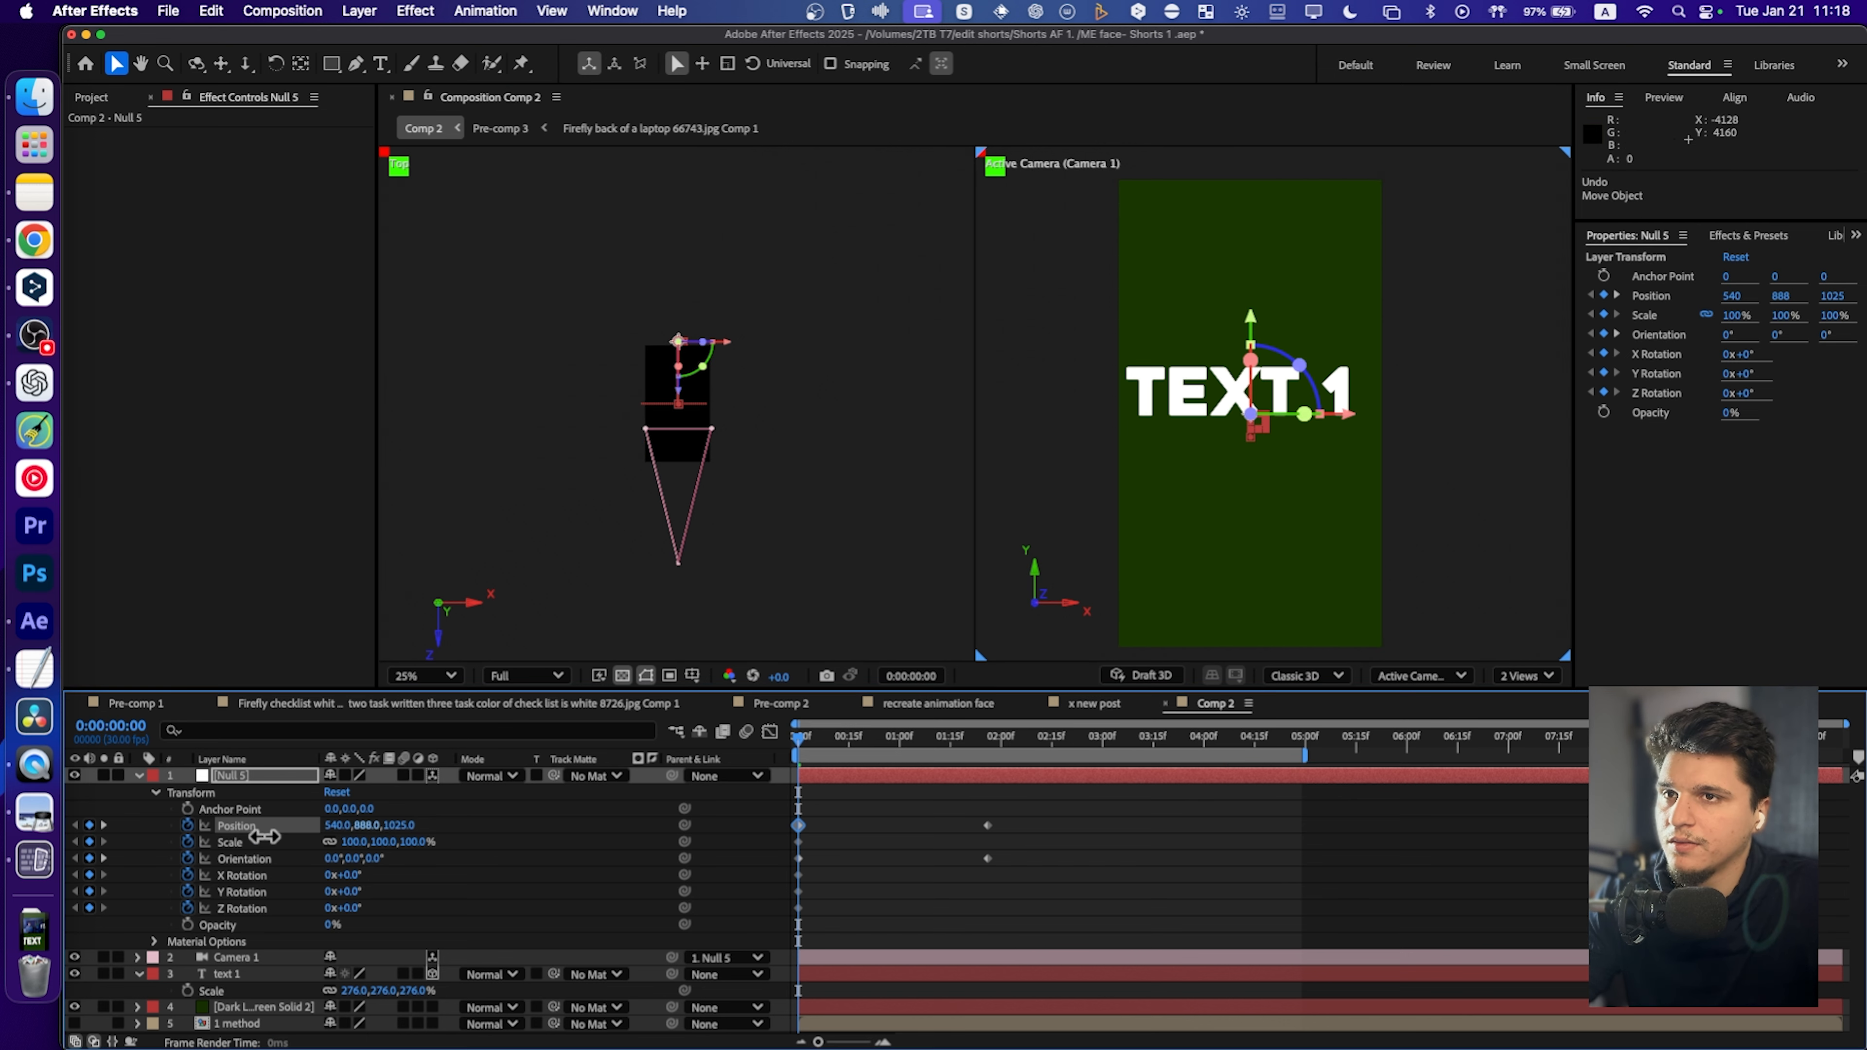
# Set the null's position to 467, 822, 1025 at the first frame and scrub through the camera movement.
pyautogui.moveTo(371, 825); pyautogui.dragTo(261, 829)
pyautogui.moveTo(811, 742); pyautogui.dragTo(804, 784)
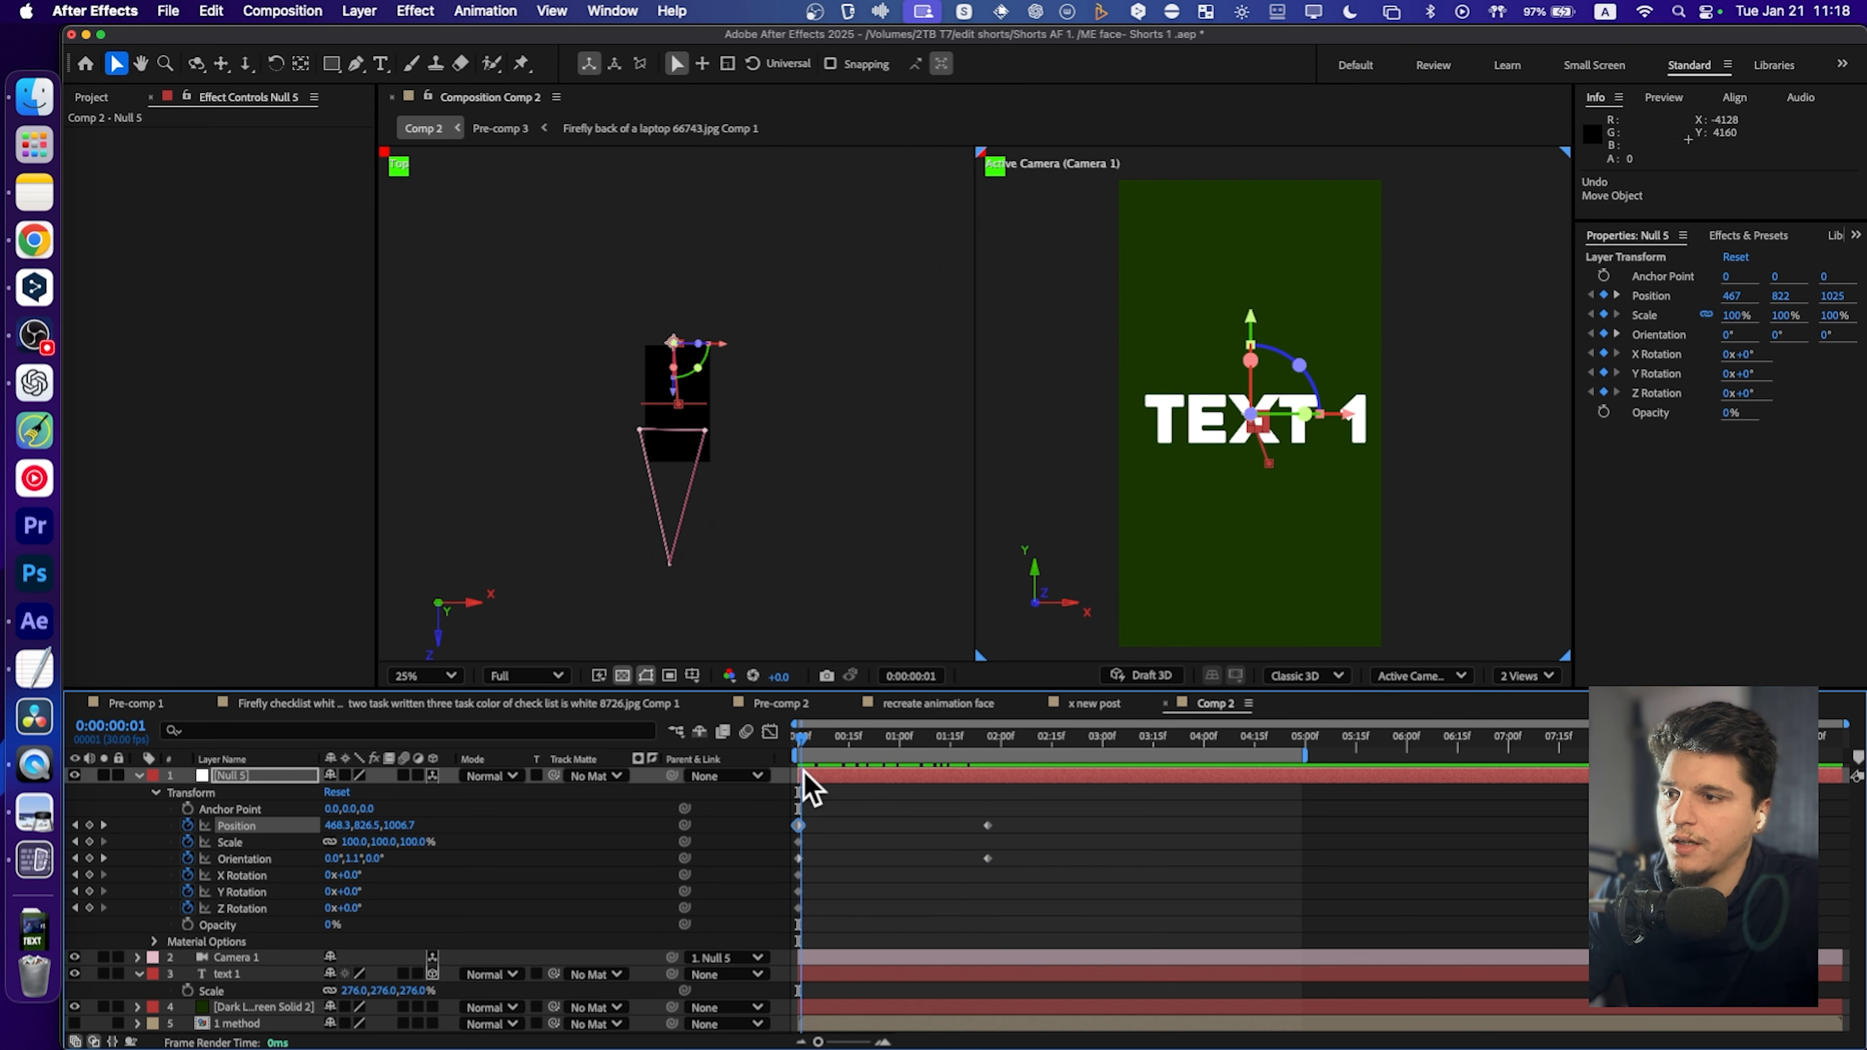
pyautogui.click(295, 778)
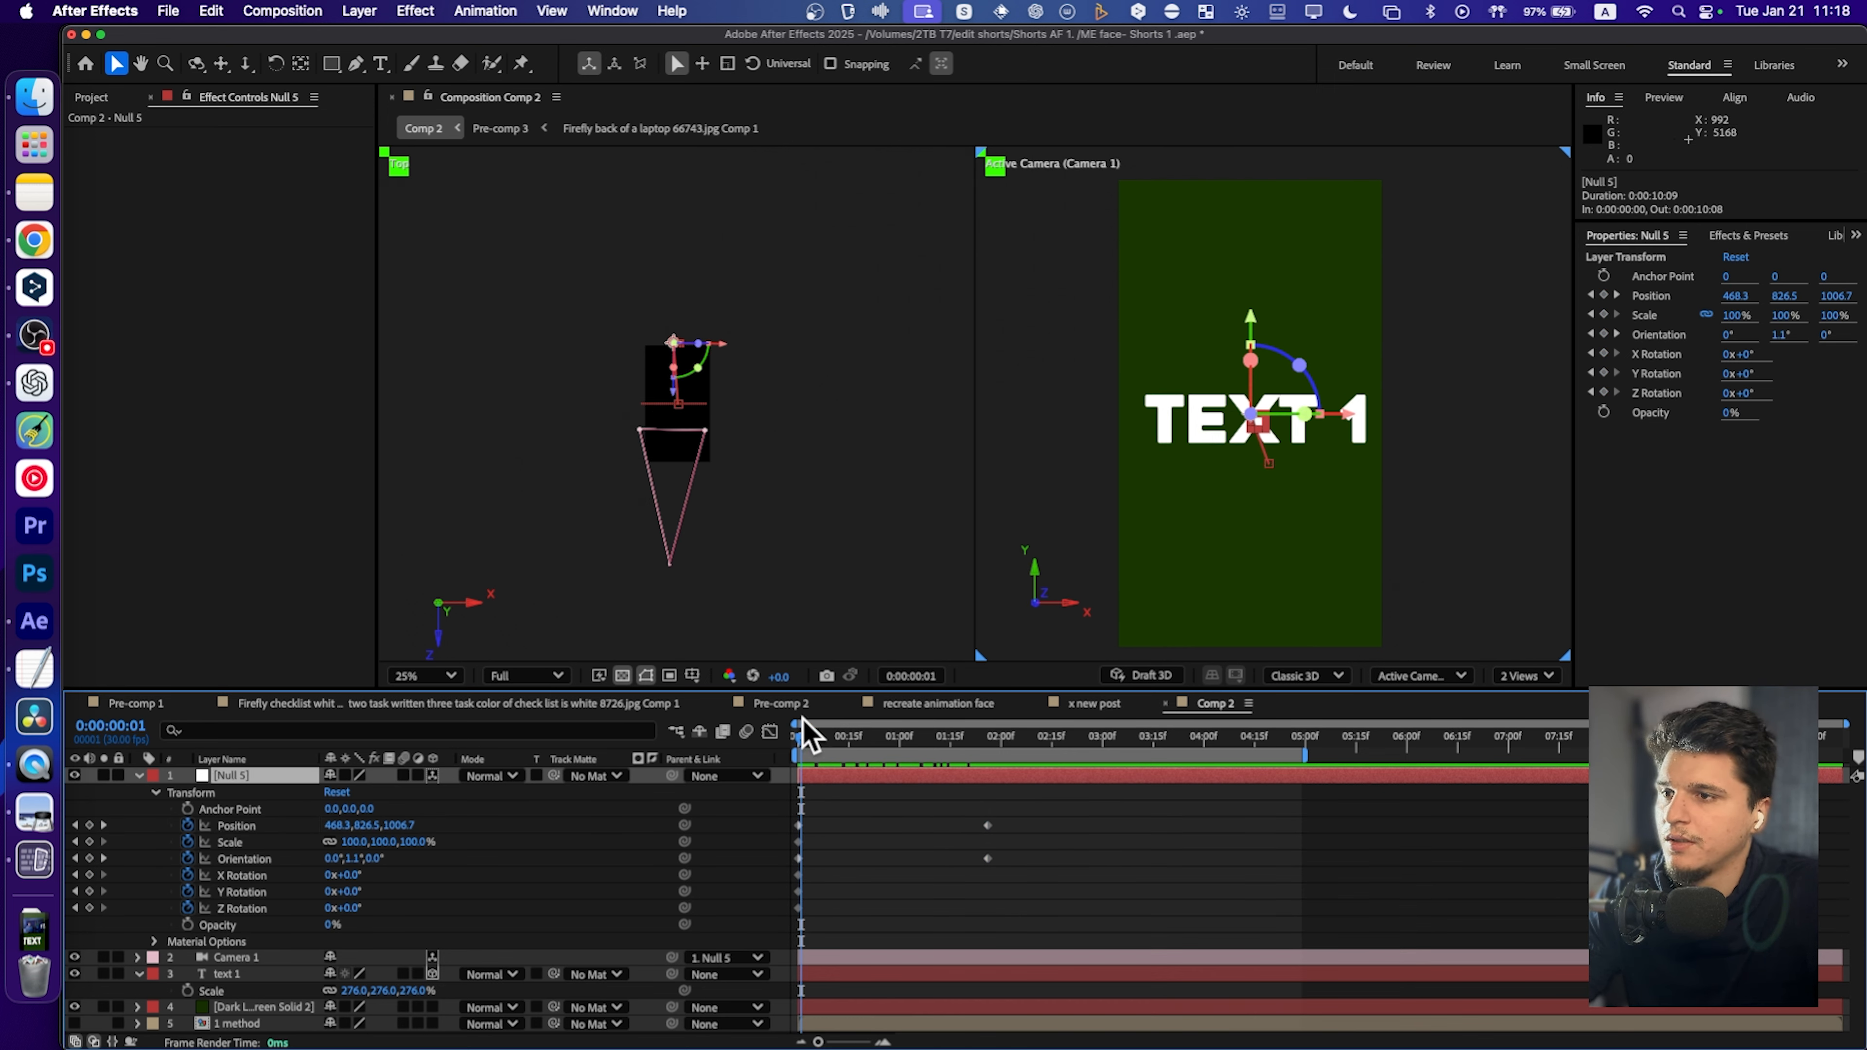
pyautogui.moveTo(810, 735); pyautogui.dragTo(956, 738)
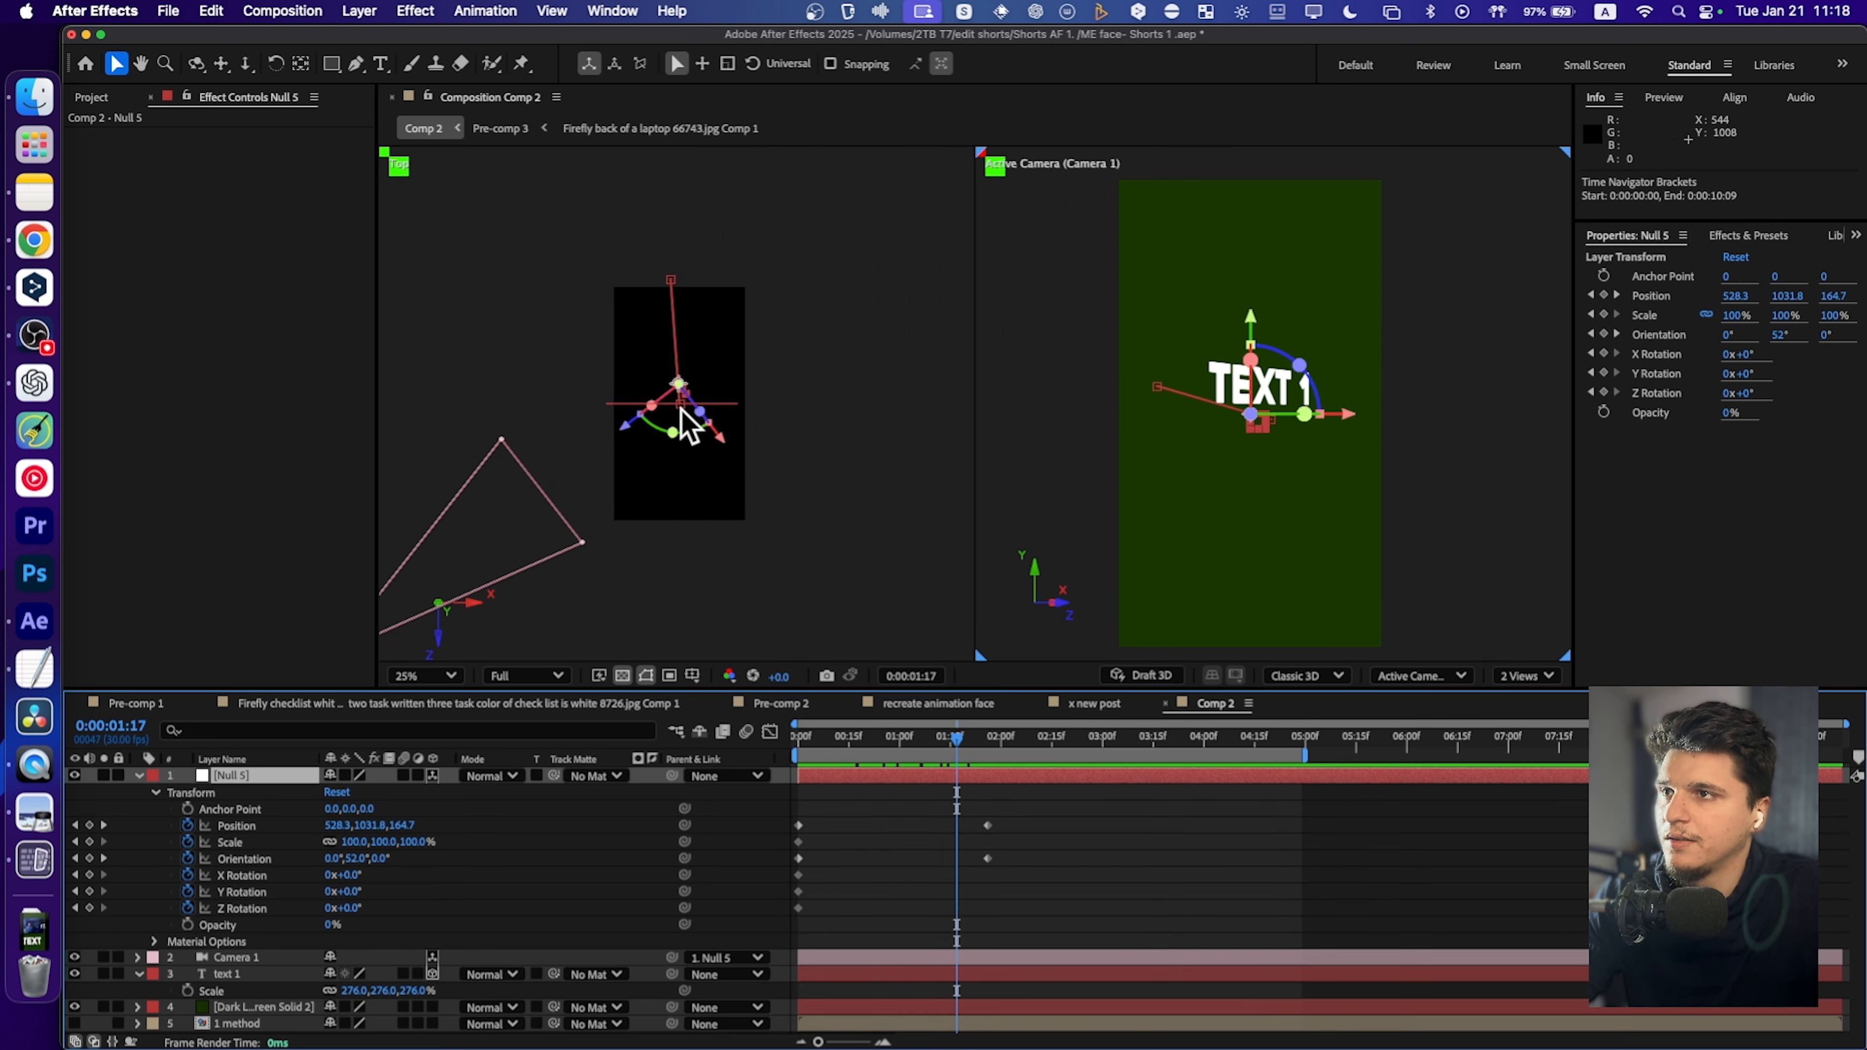
pyautogui.moveTo(896, 737); pyautogui.dragTo(989, 758)
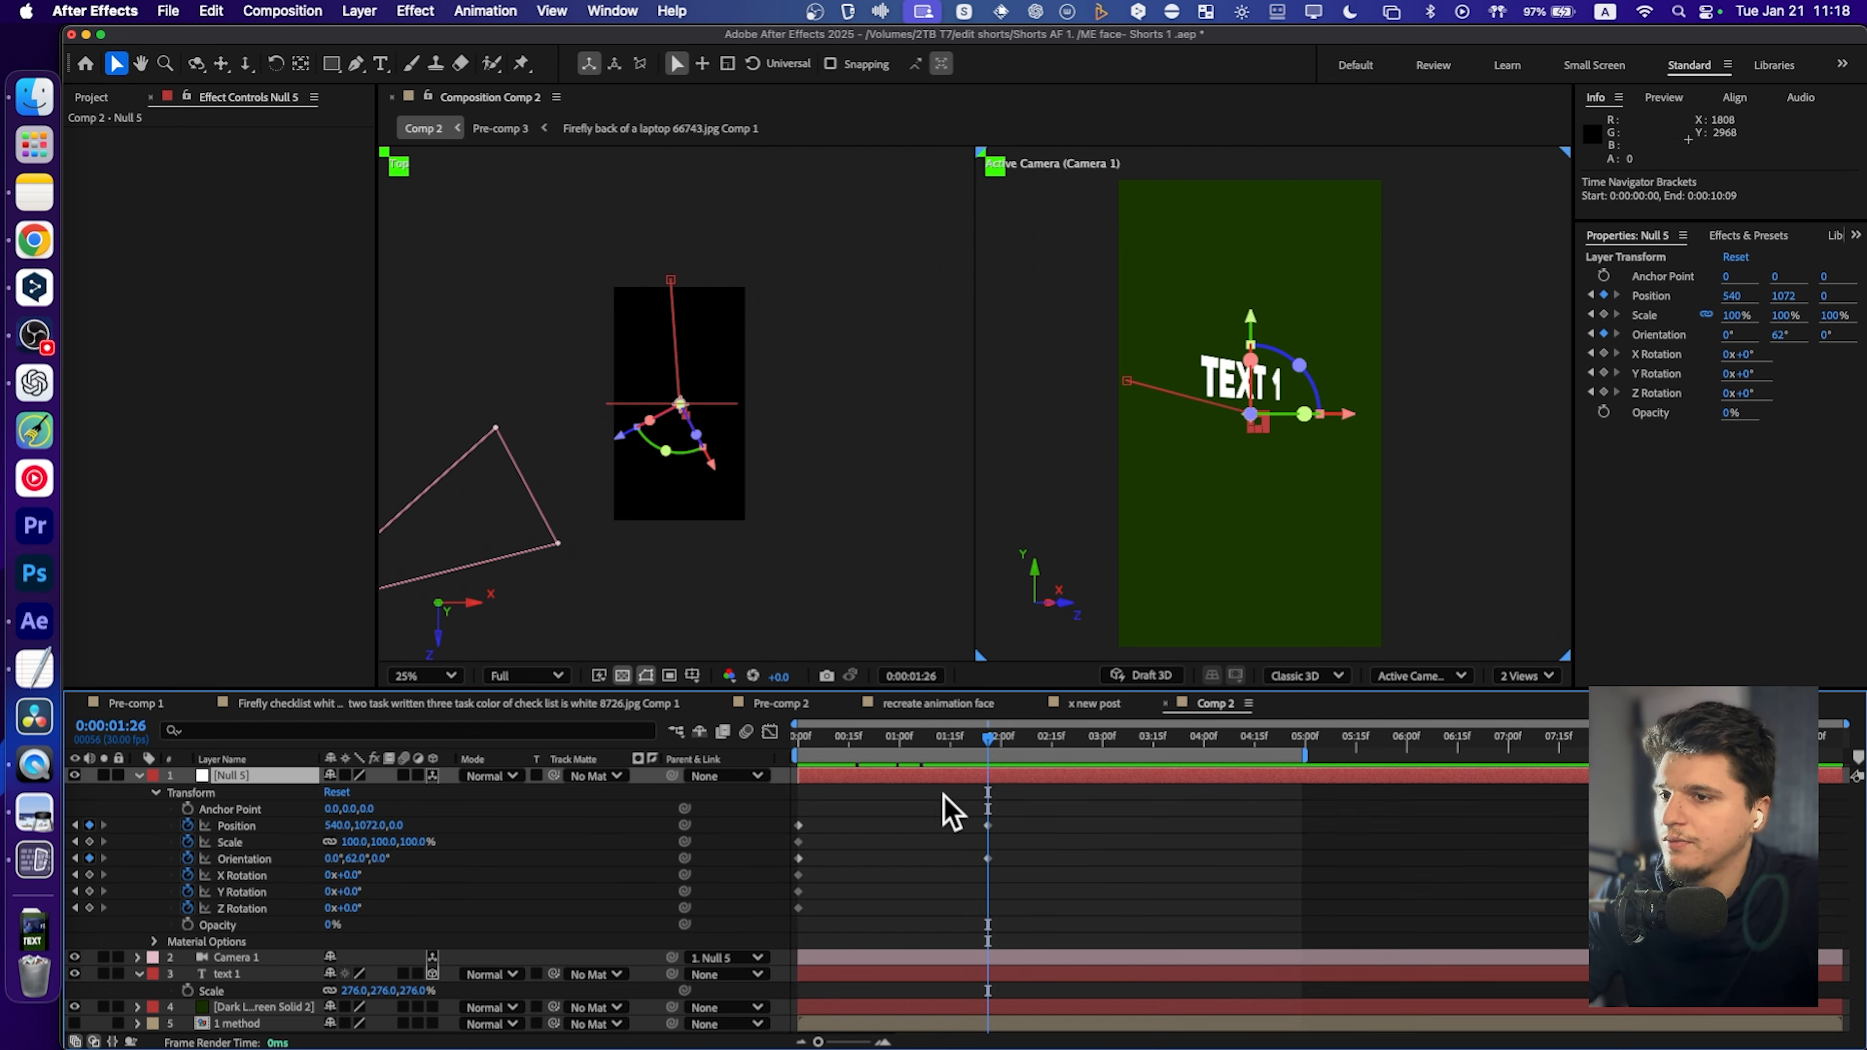
pyautogui.moveTo(1154, 738); pyautogui.dragTo(551, 779)
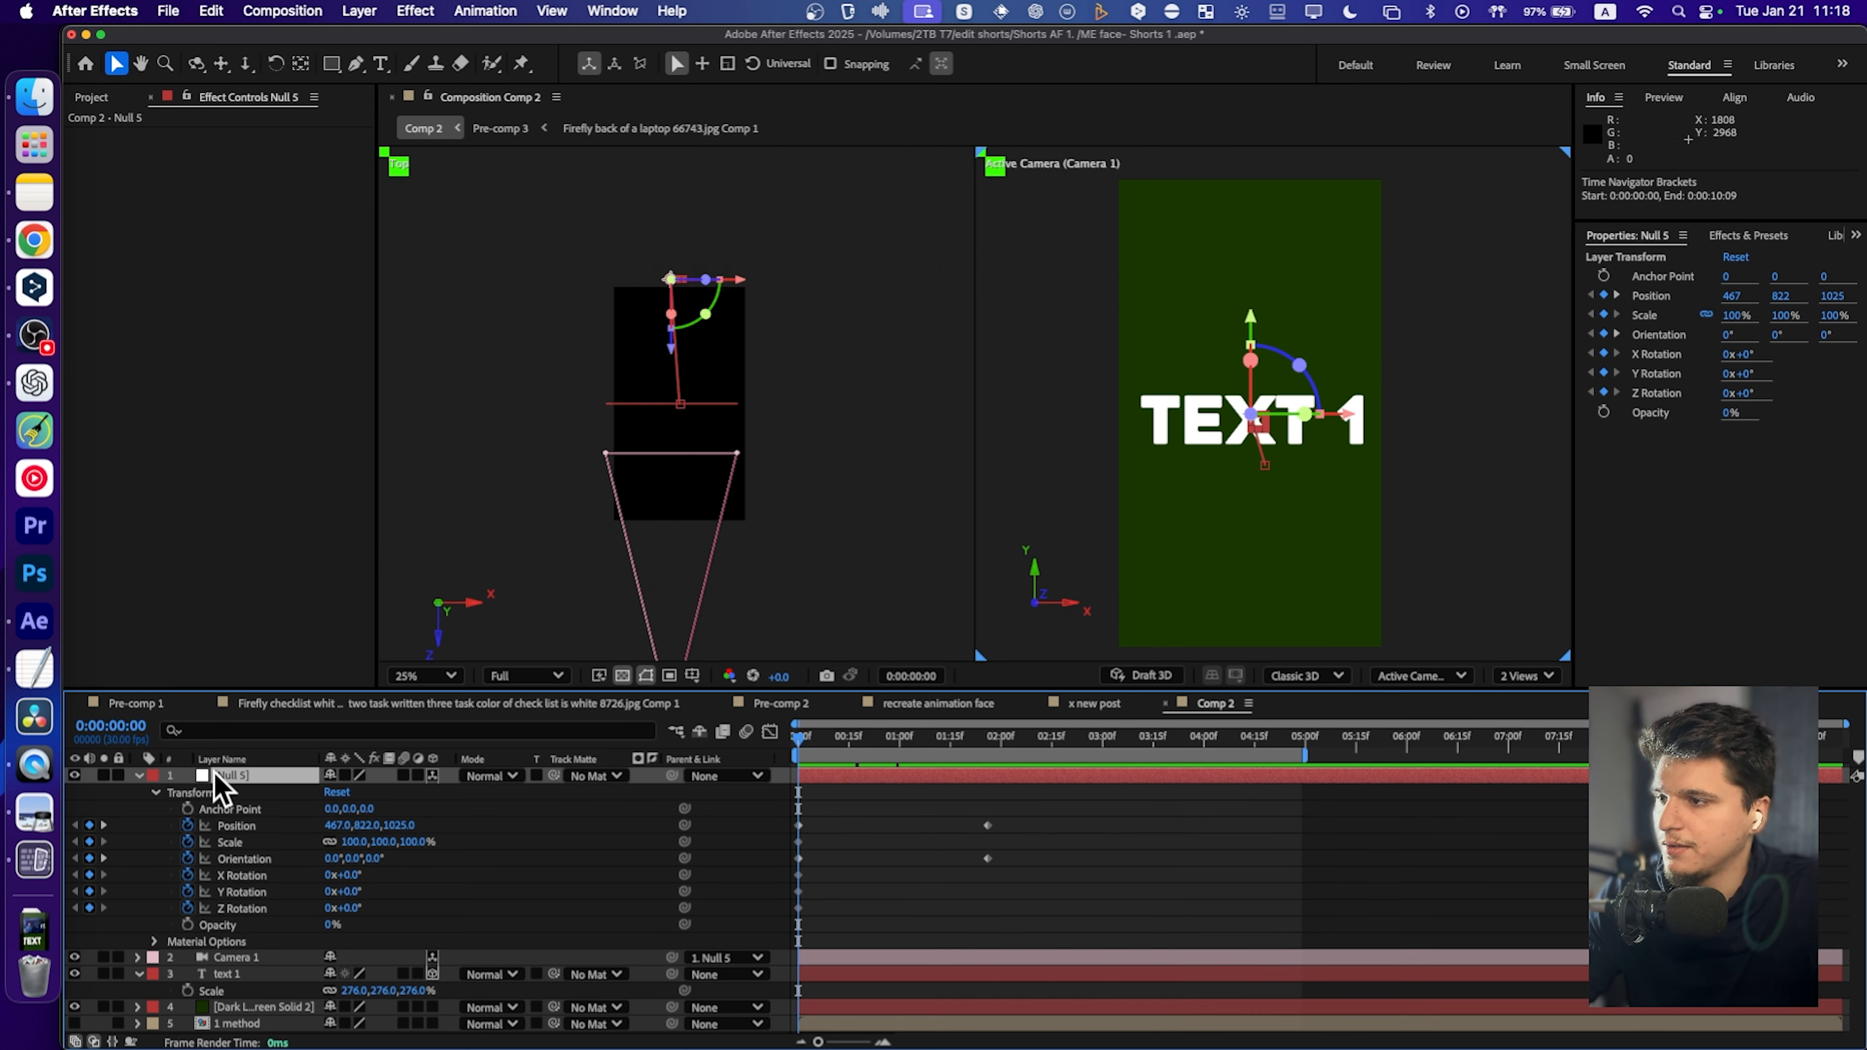
# Duplicate the null and remove the position, scale, orientation and rotation keyframes from the copy.
pyautogui.click(139, 776)
pyautogui.click(239, 776)
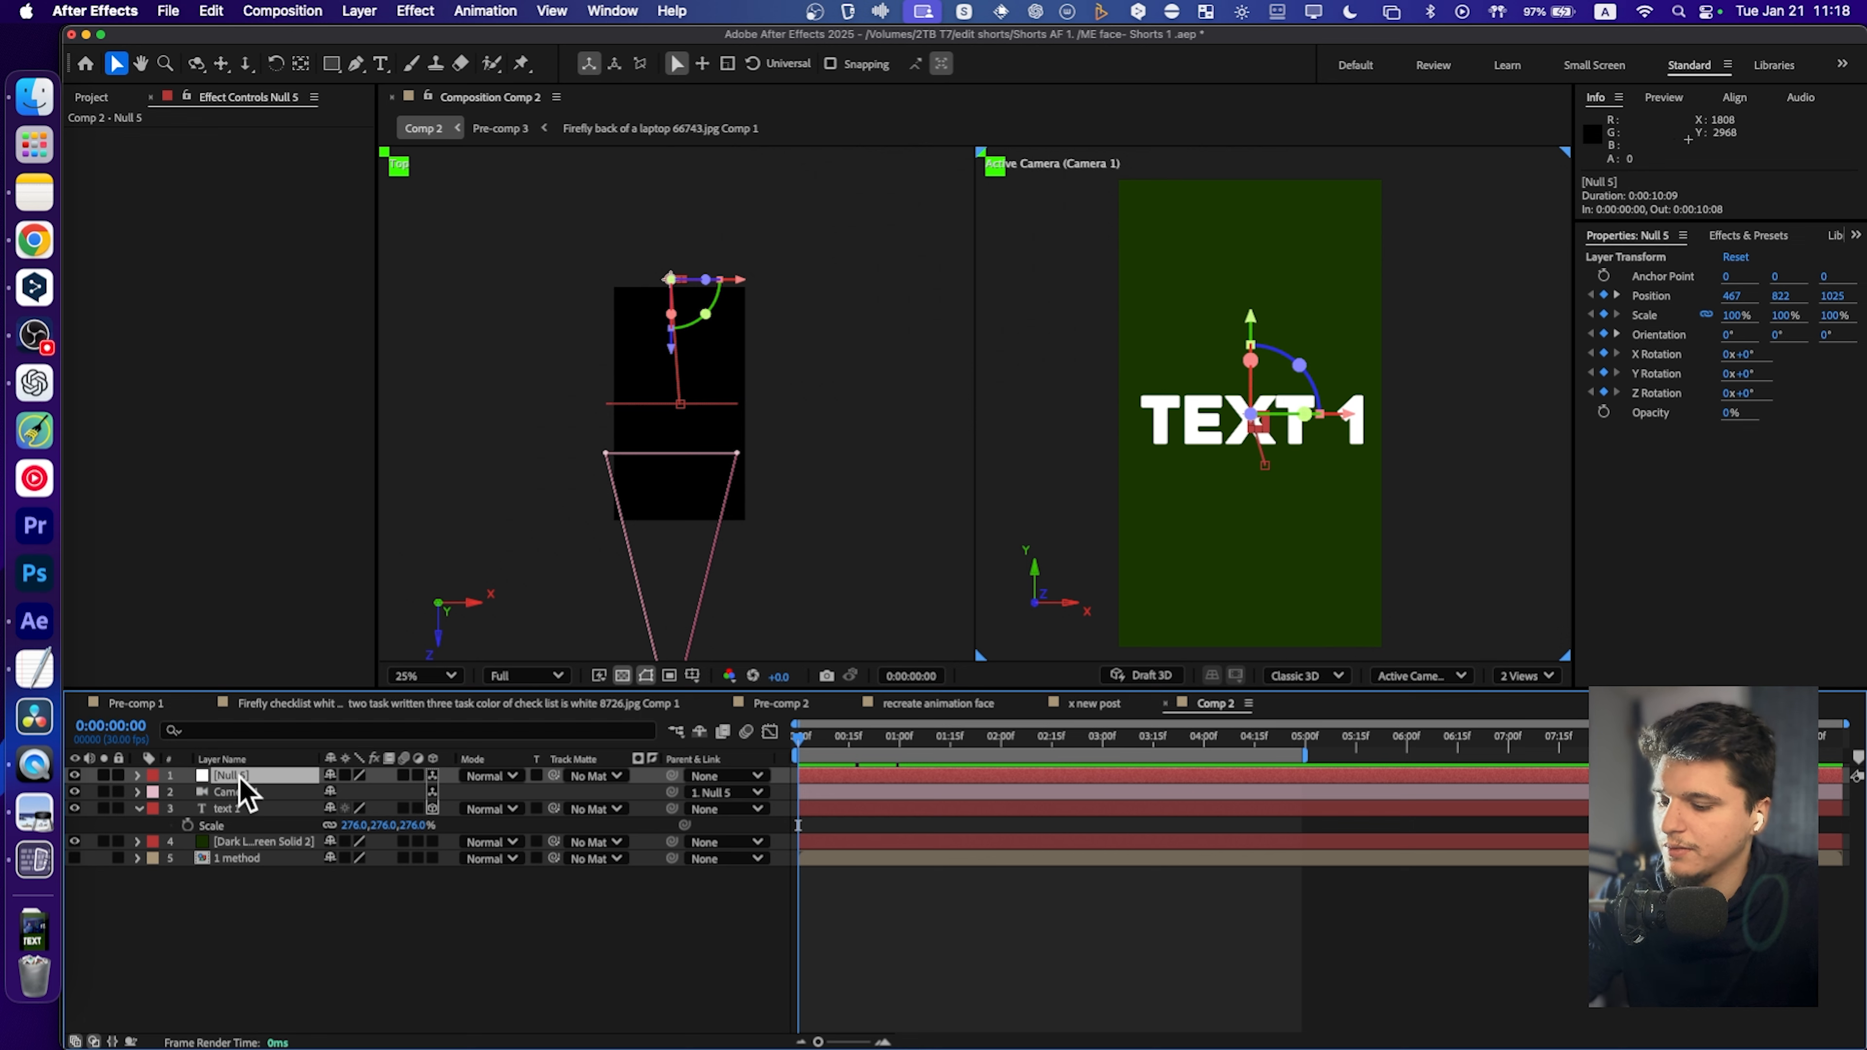
pyautogui.press('super+d')
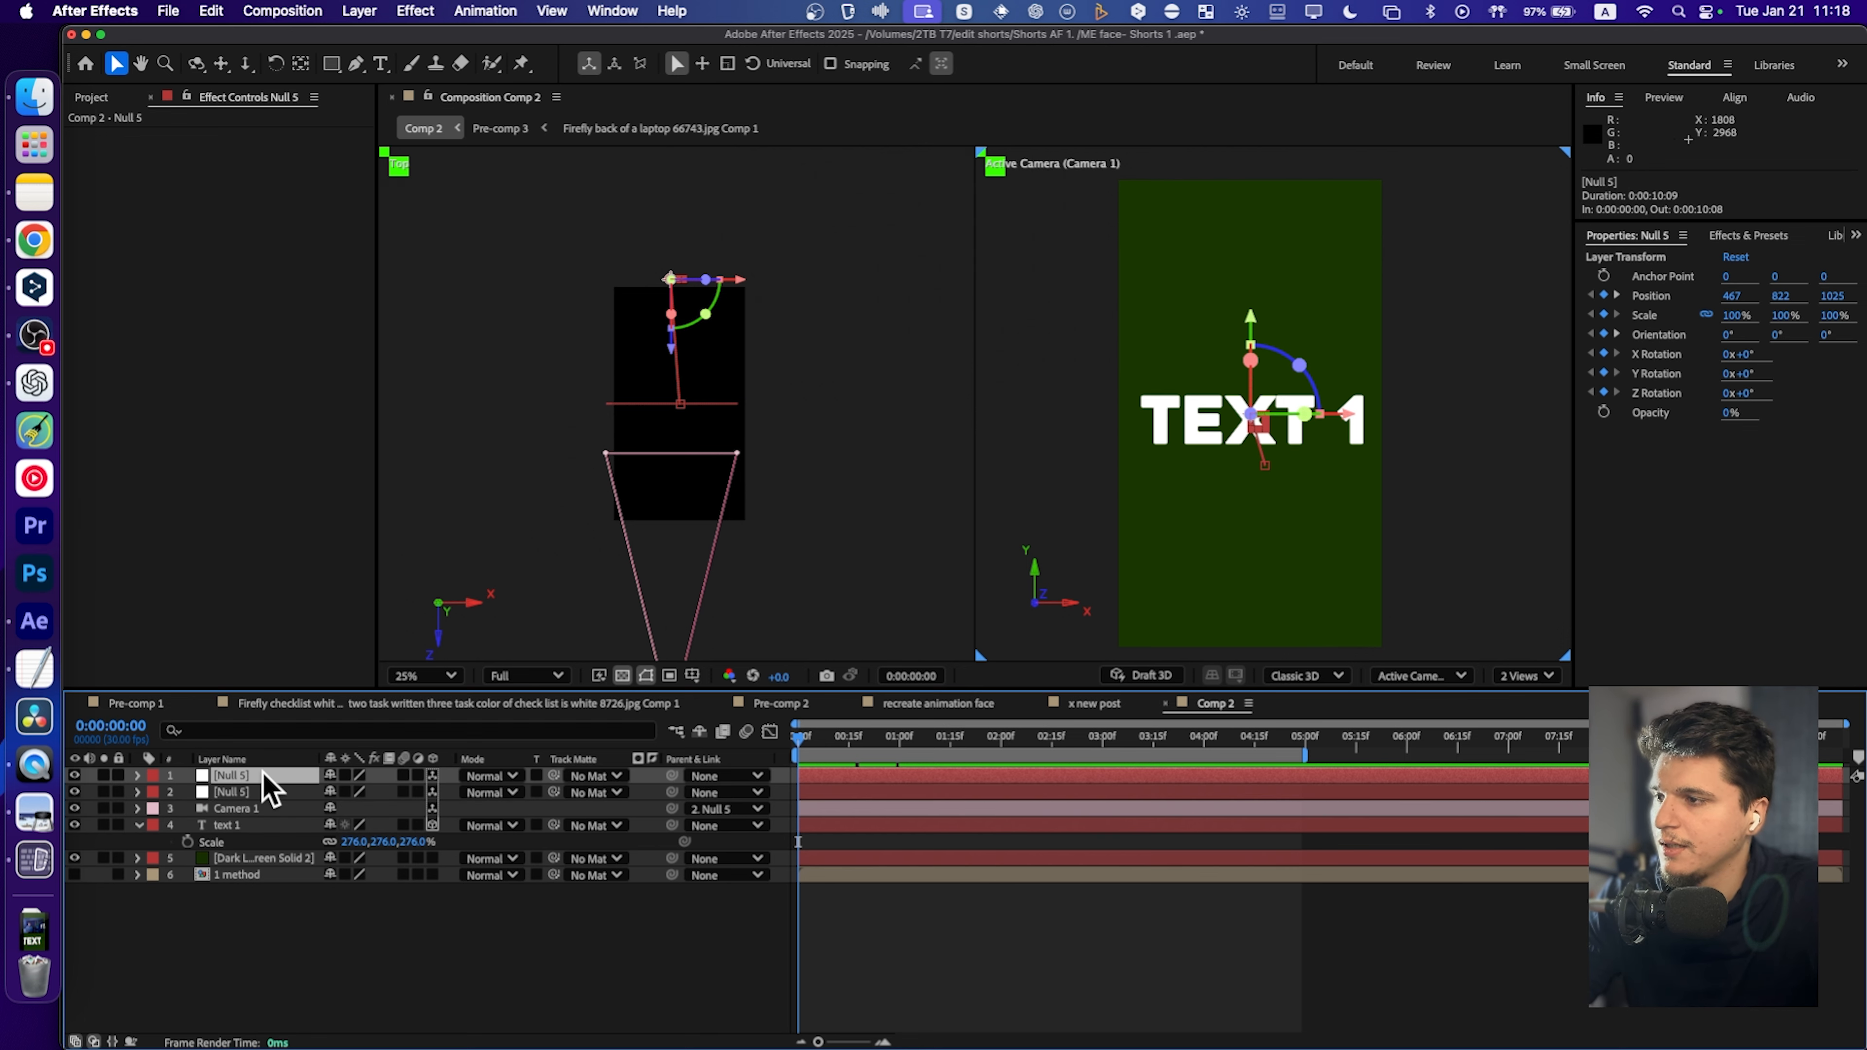
pyautogui.press('u')
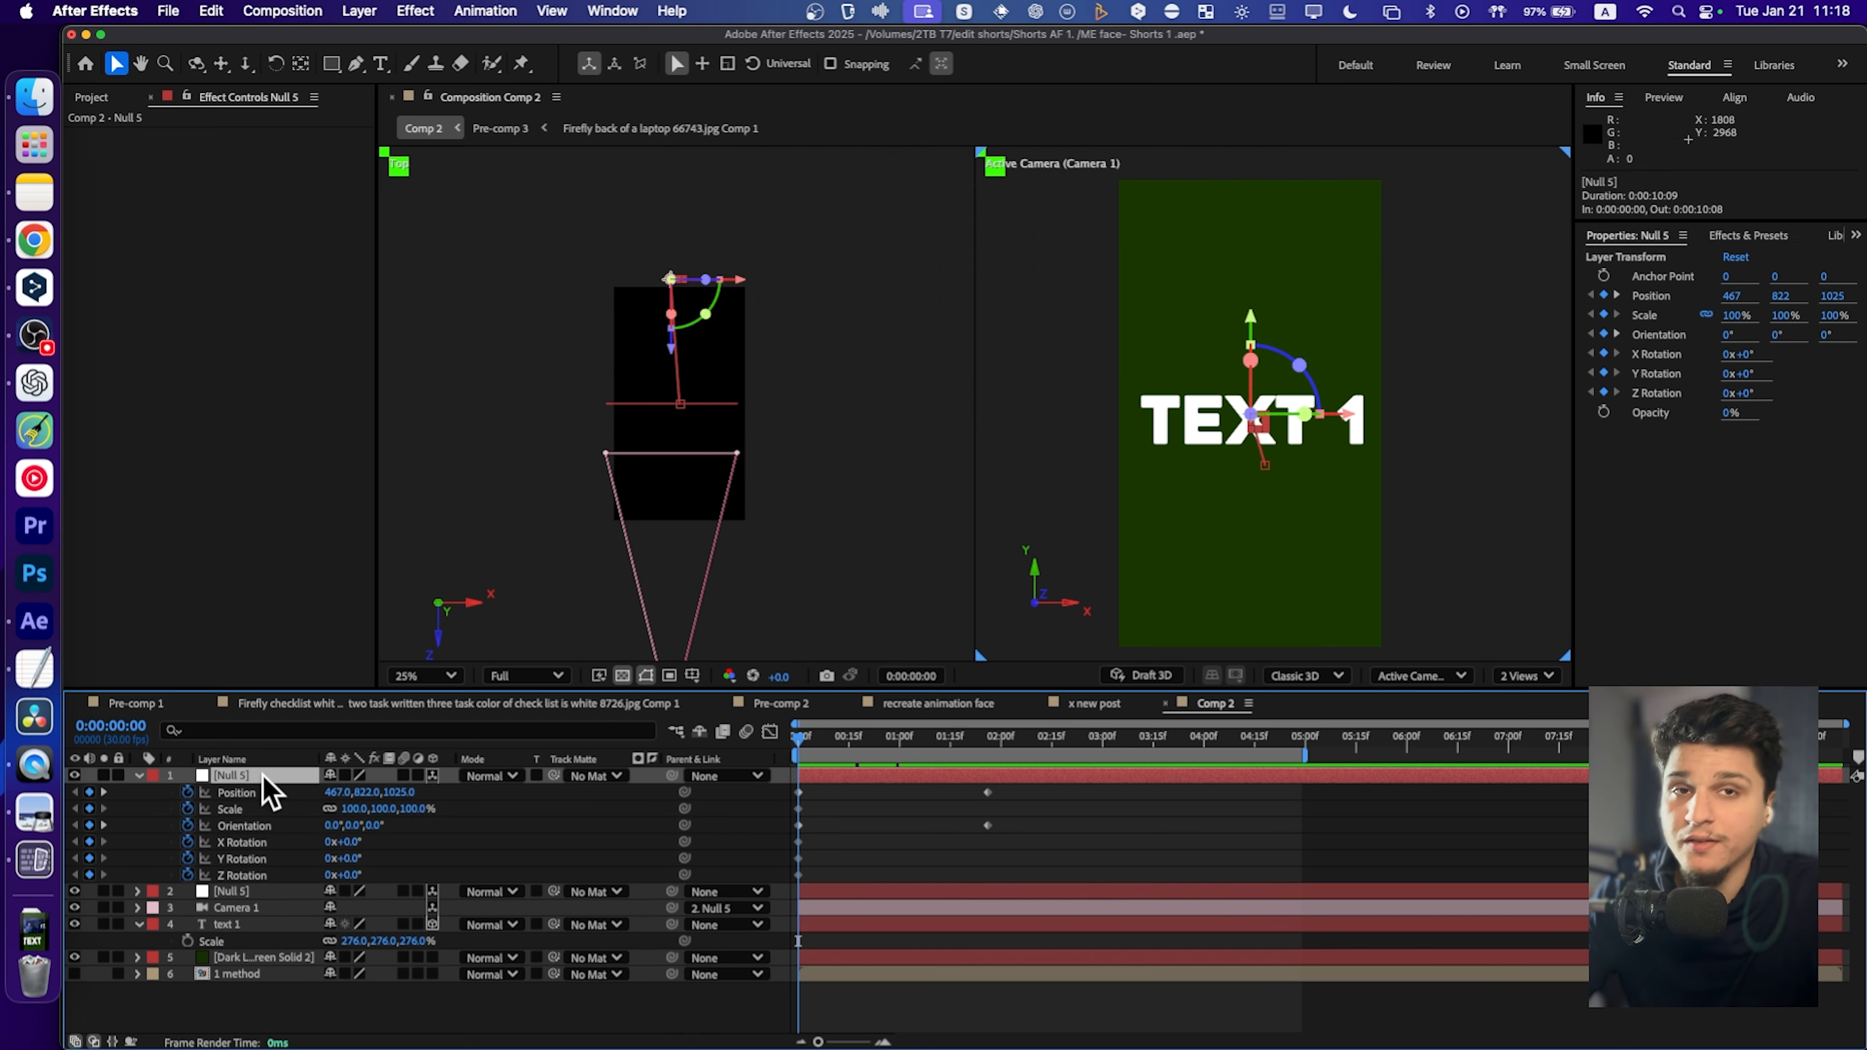
pyautogui.click(188, 792)
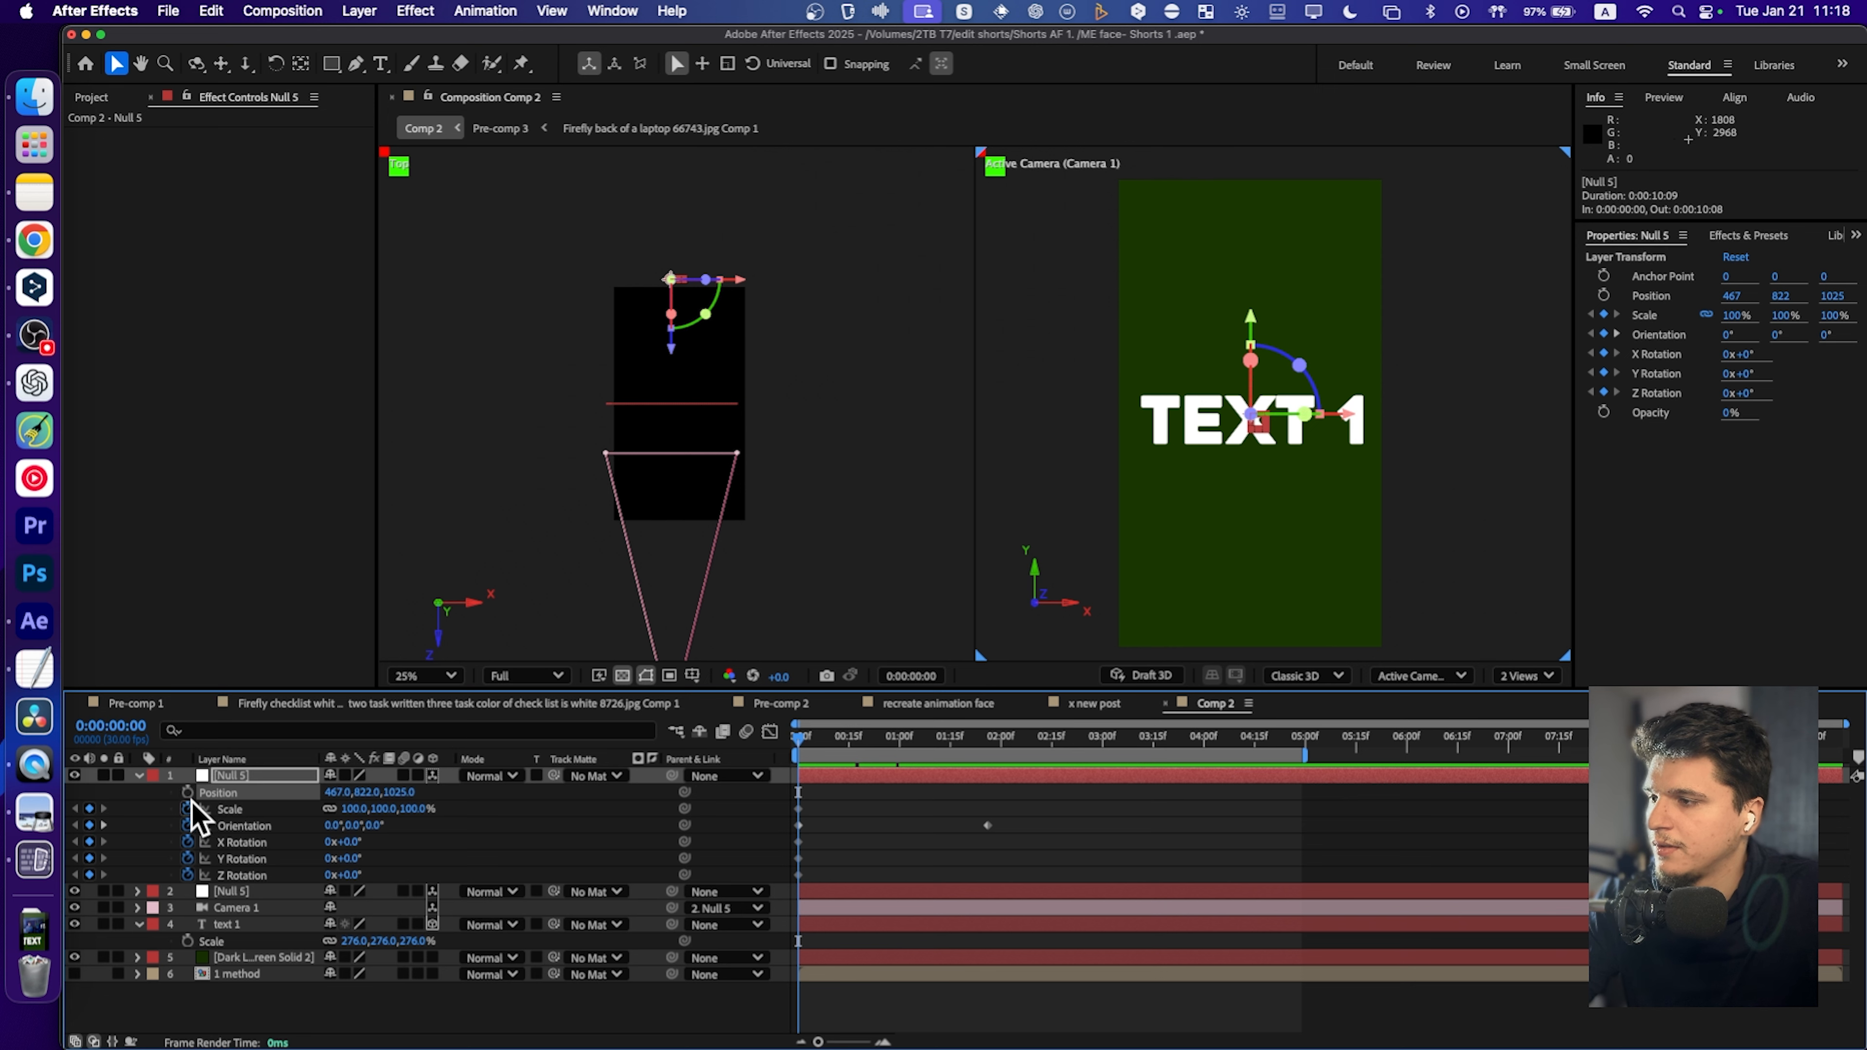
pyautogui.moveTo(188, 875); pyautogui.dragTo(186, 792)
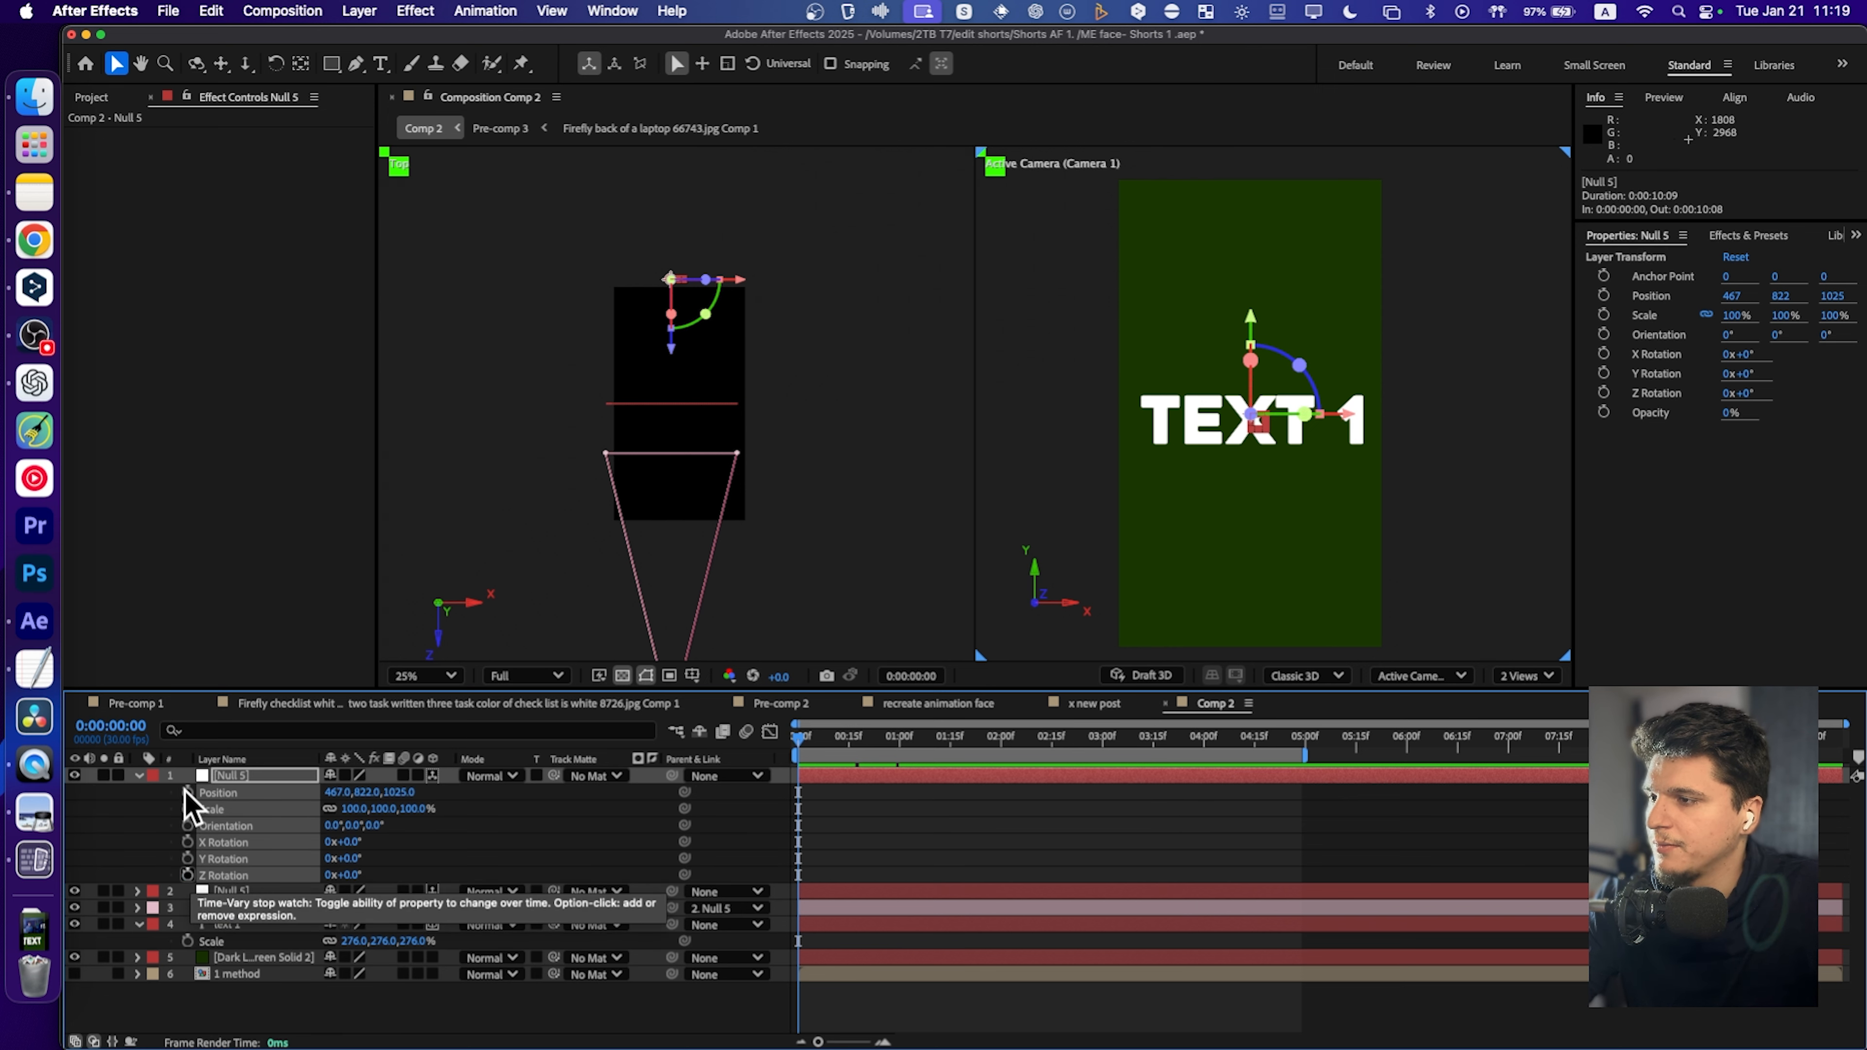
pyautogui.click(139, 776)
# Reveal the original null's keyframed properties and move the current time to 0:00:01:13.
pyautogui.moveTo(800, 738); pyautogui.dragTo(1017, 759)
pyautogui.click(315, 794)
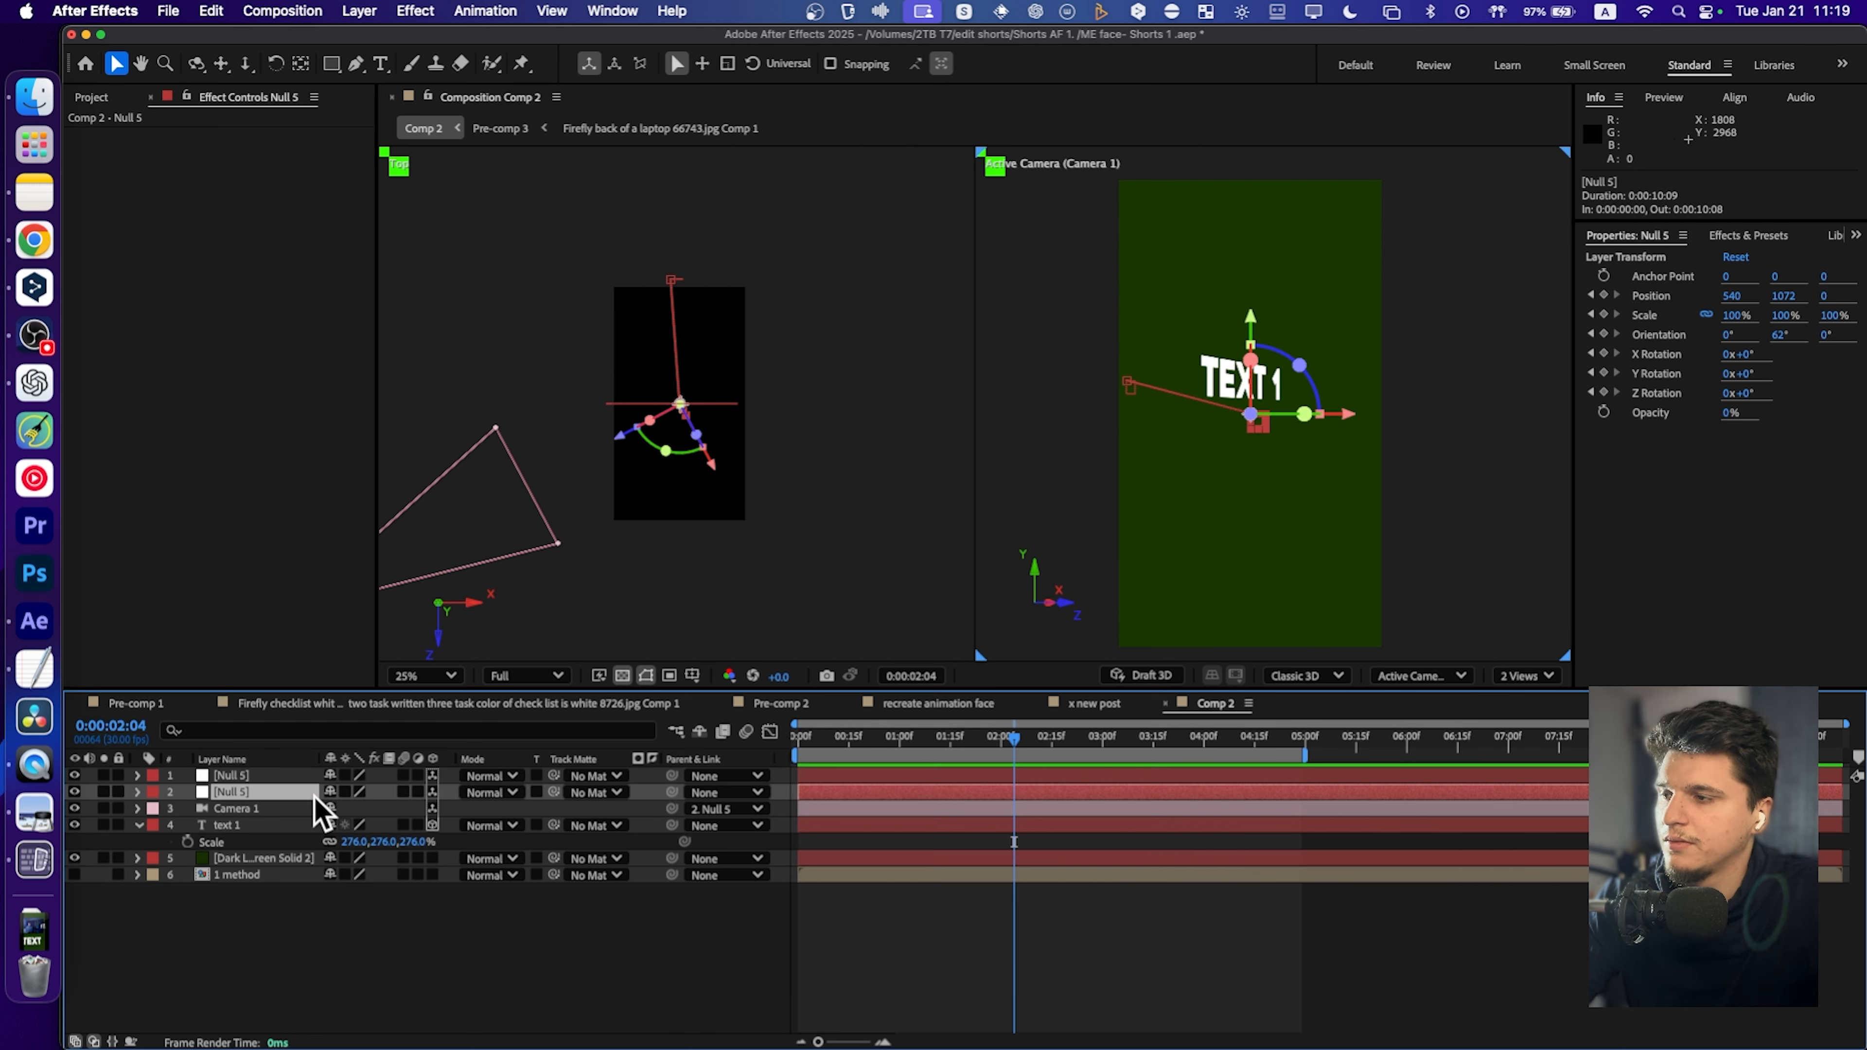
pyautogui.press('u')
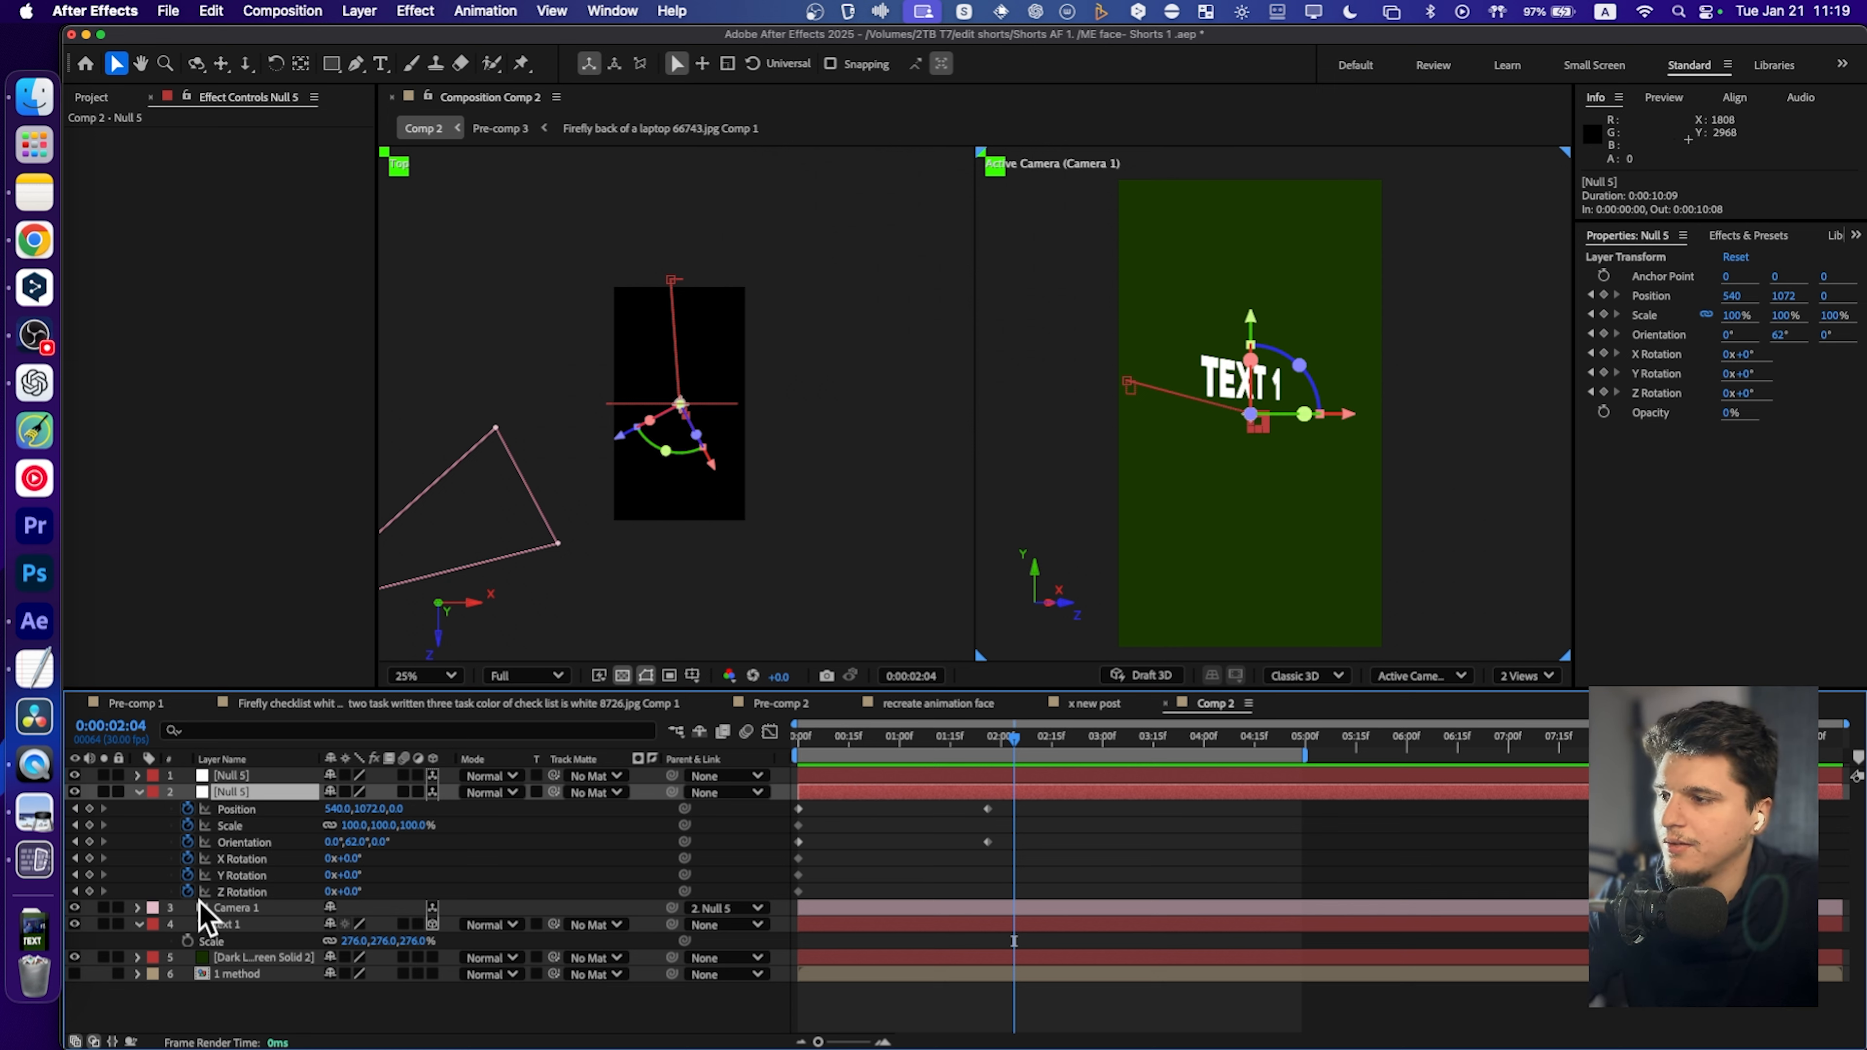
pyautogui.moveTo(895, 740); pyautogui.dragTo(944, 738)
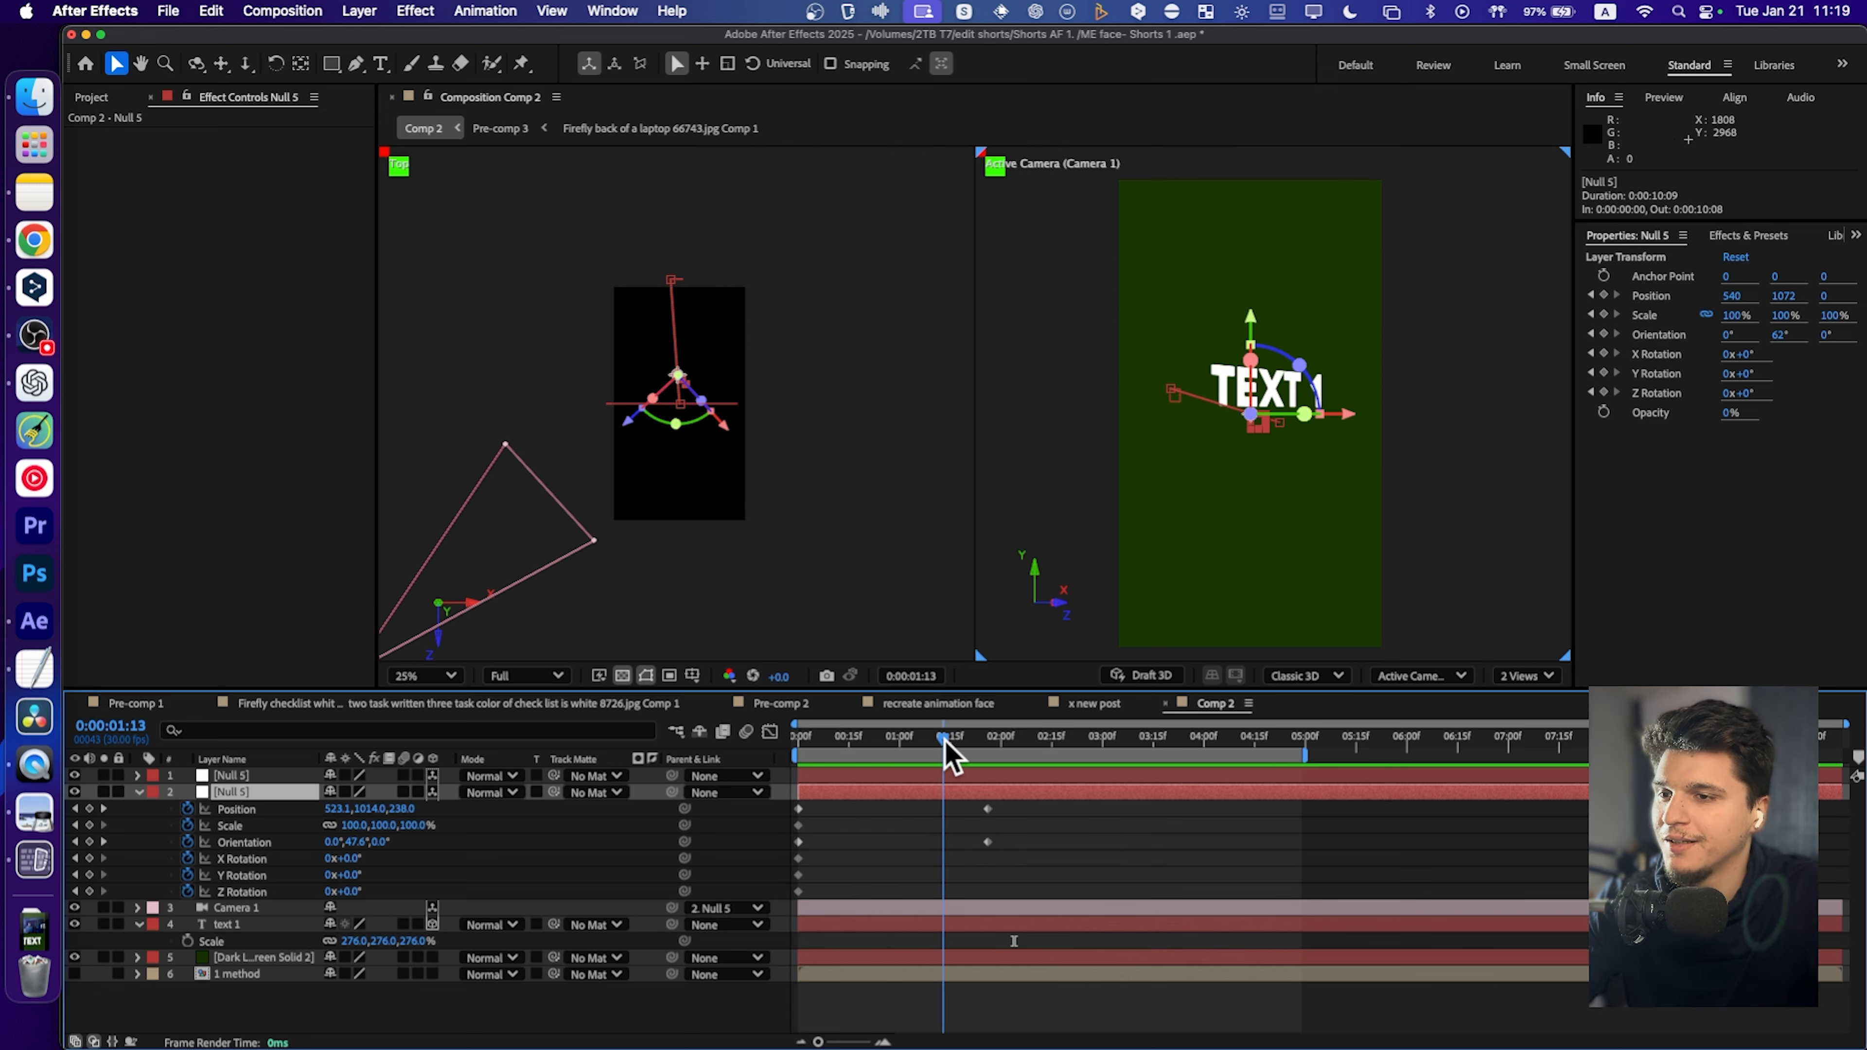
# Enable position and orientation keyframing on the duplicate null and shift both keyframes to 0:00:01:07.
pyautogui.click(277, 776)
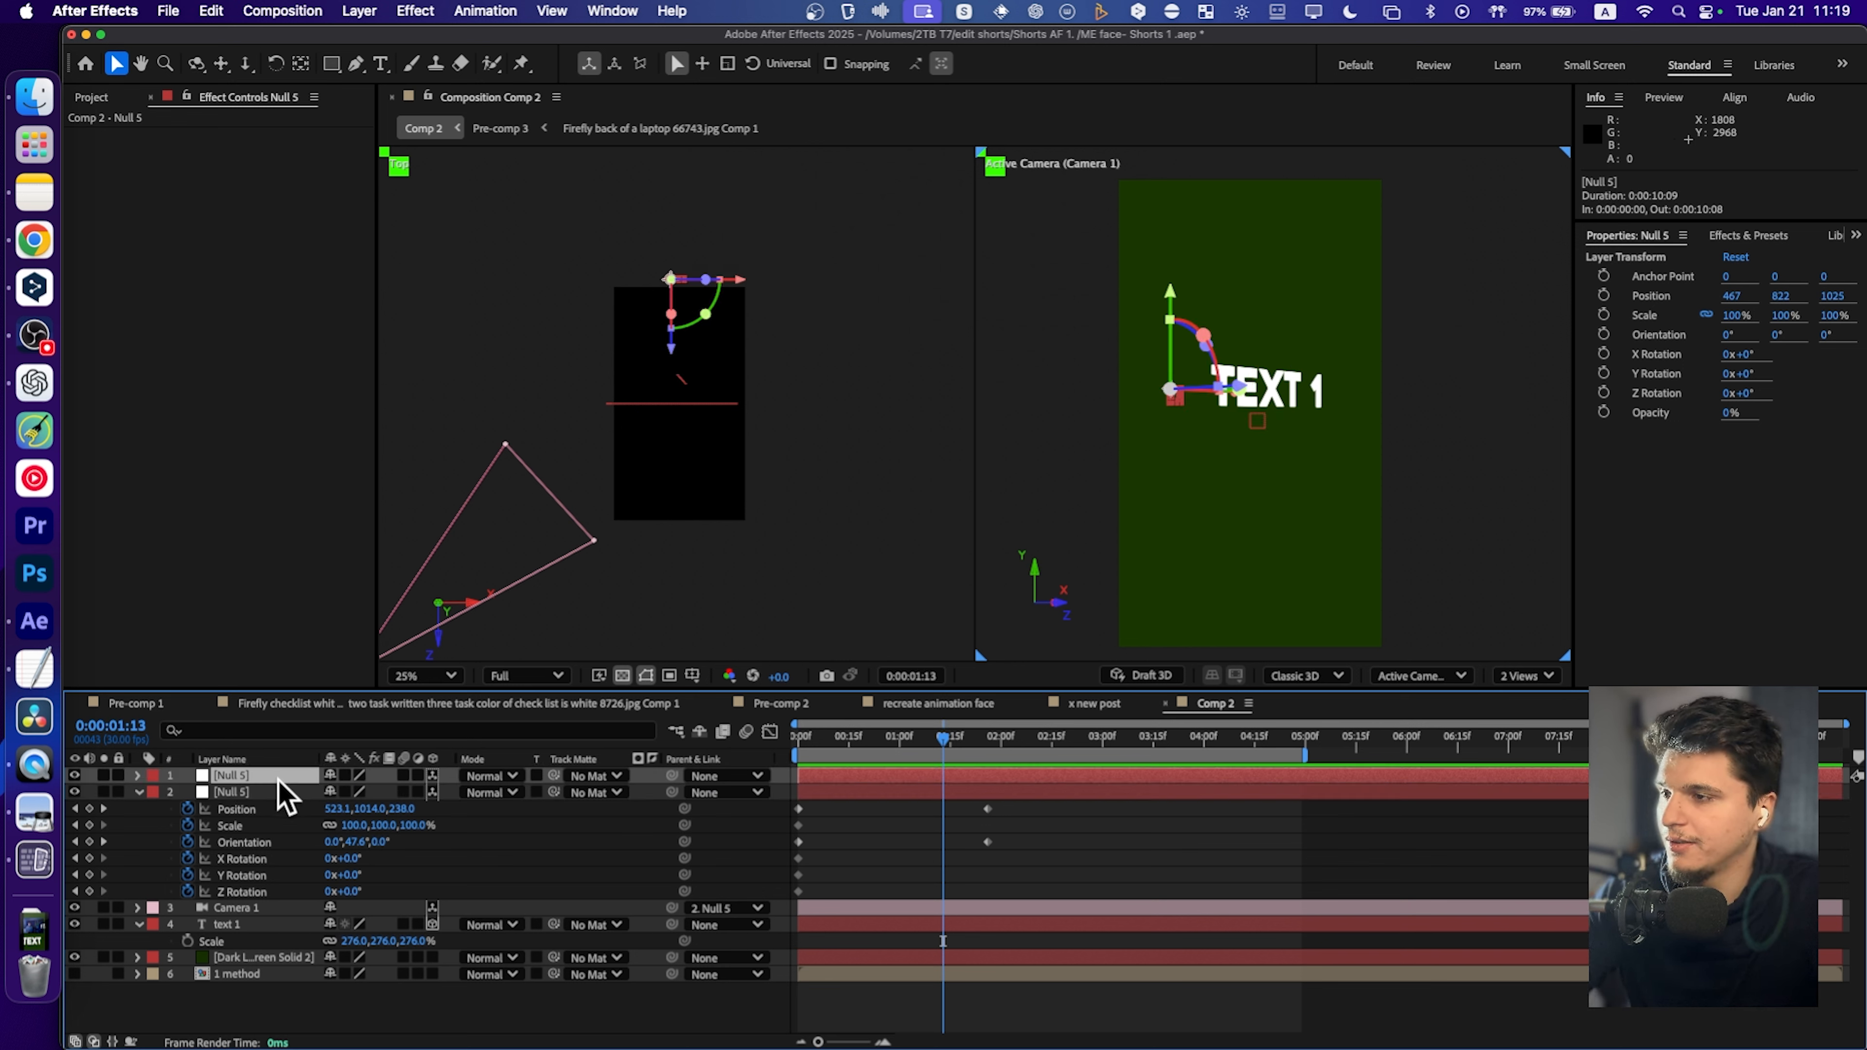
pyautogui.click(139, 776)
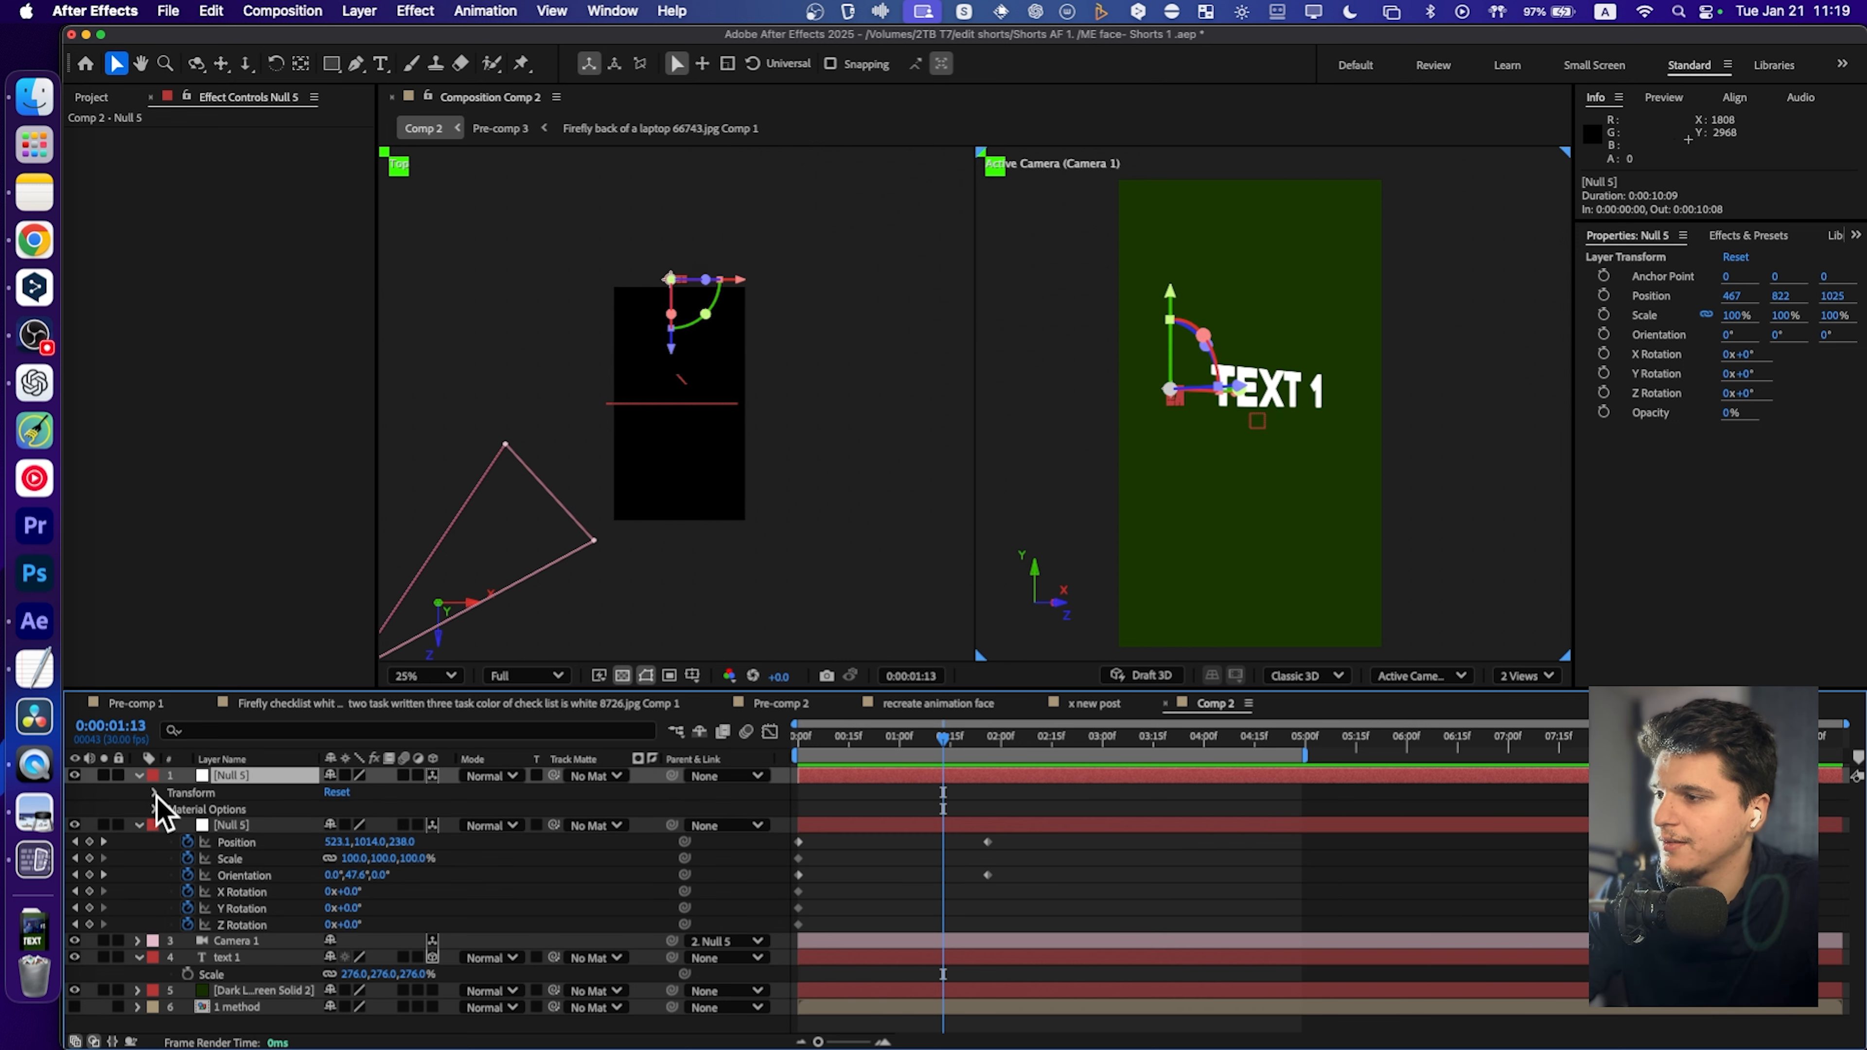
pyautogui.click(155, 793)
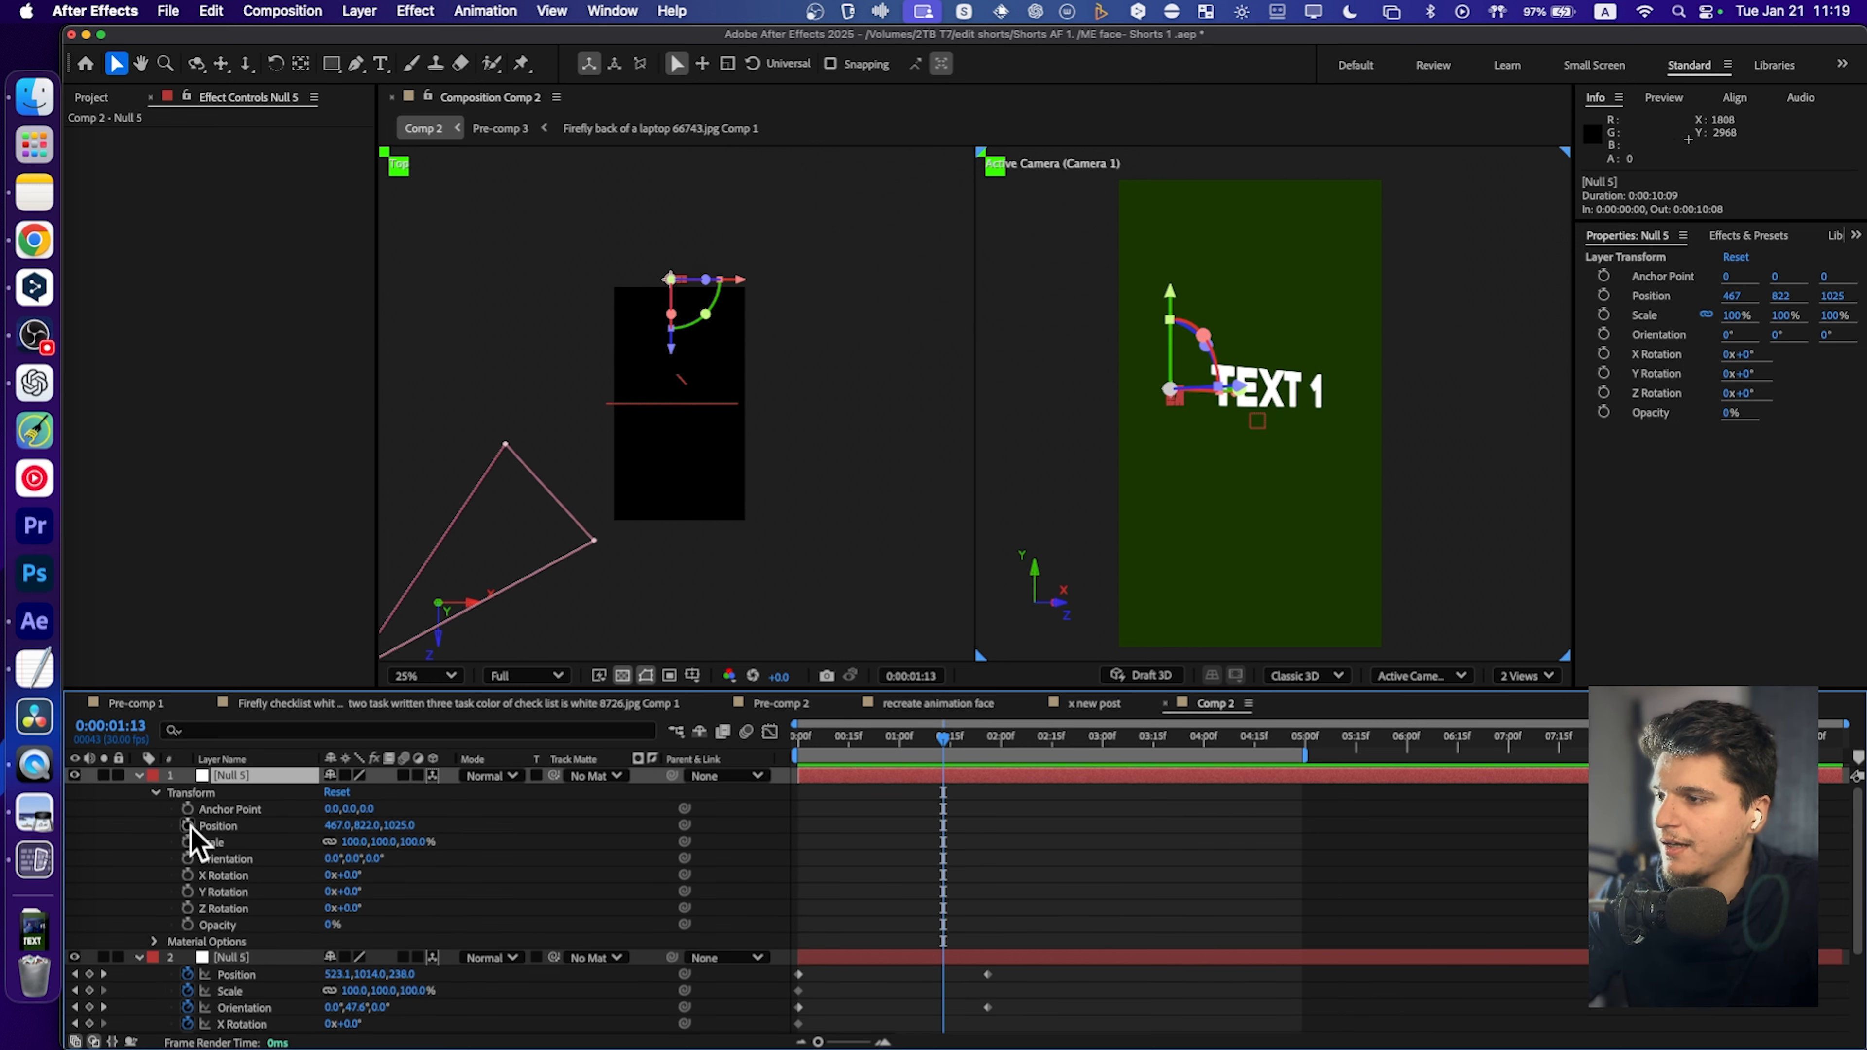
pyautogui.click(188, 825)
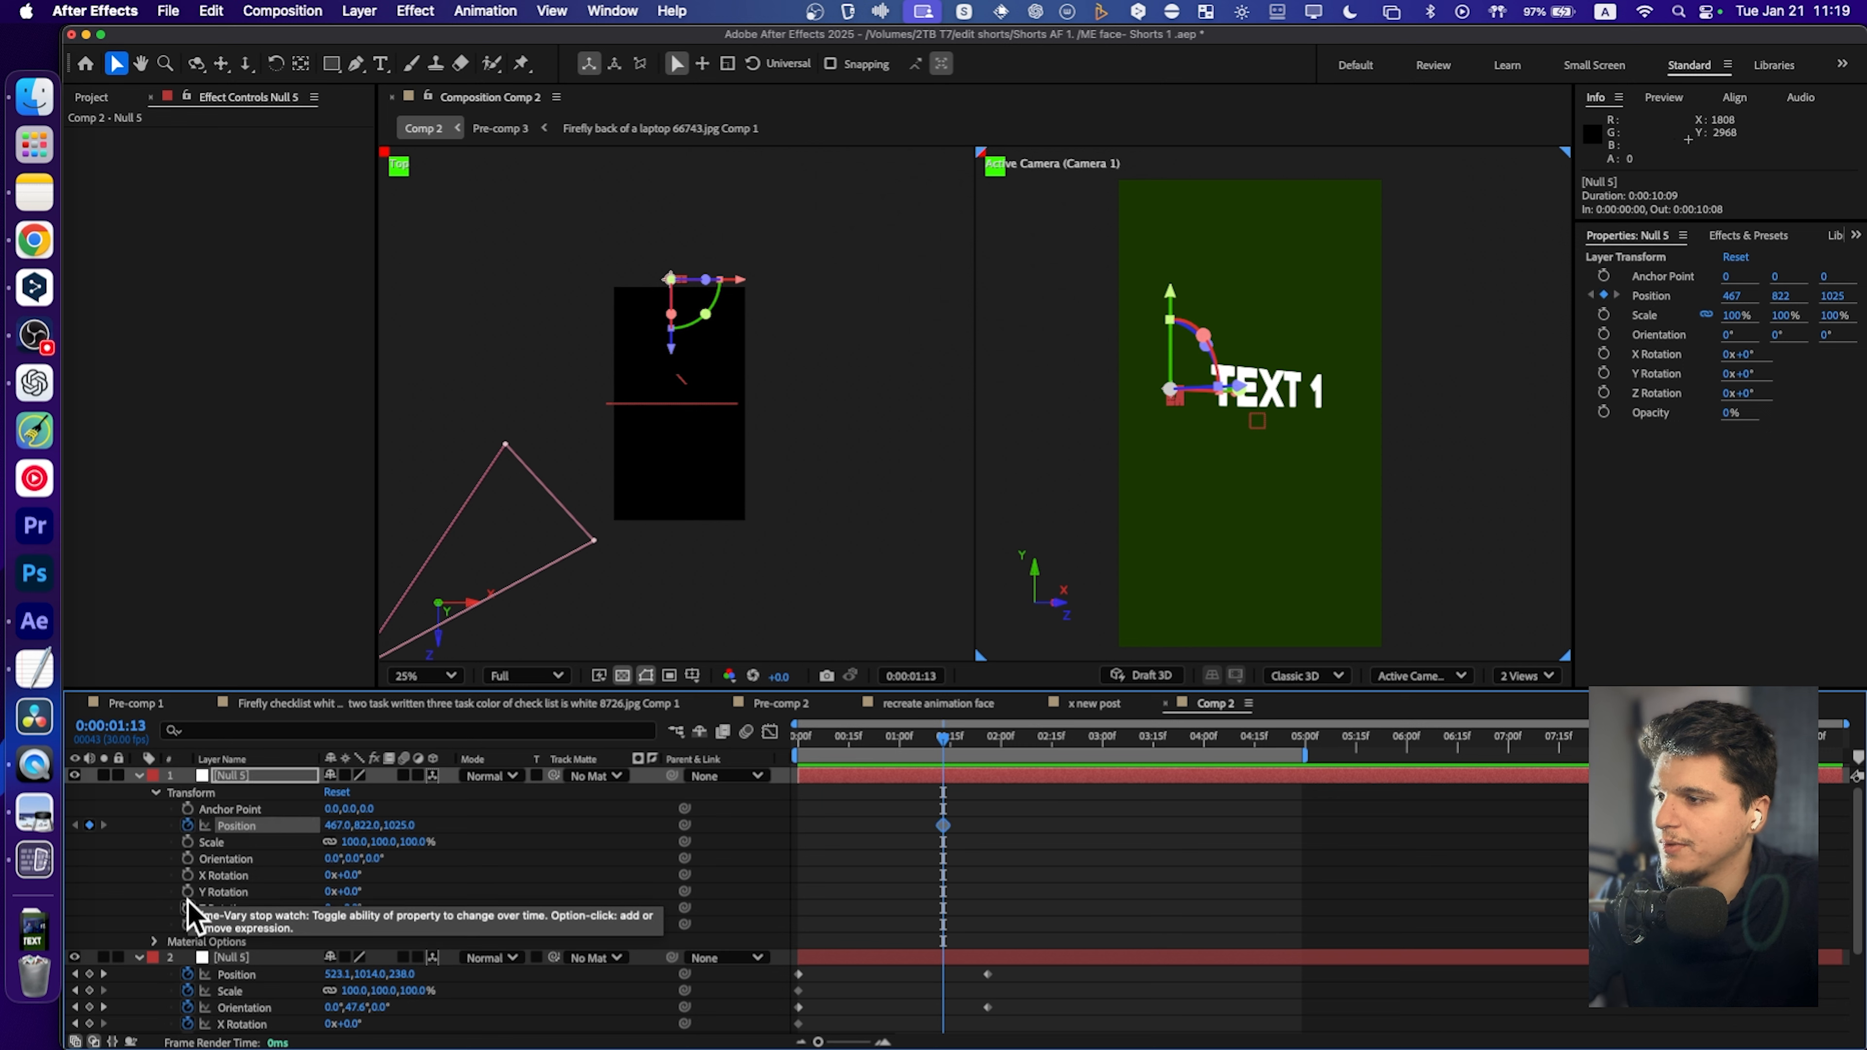
pyautogui.click(188, 858)
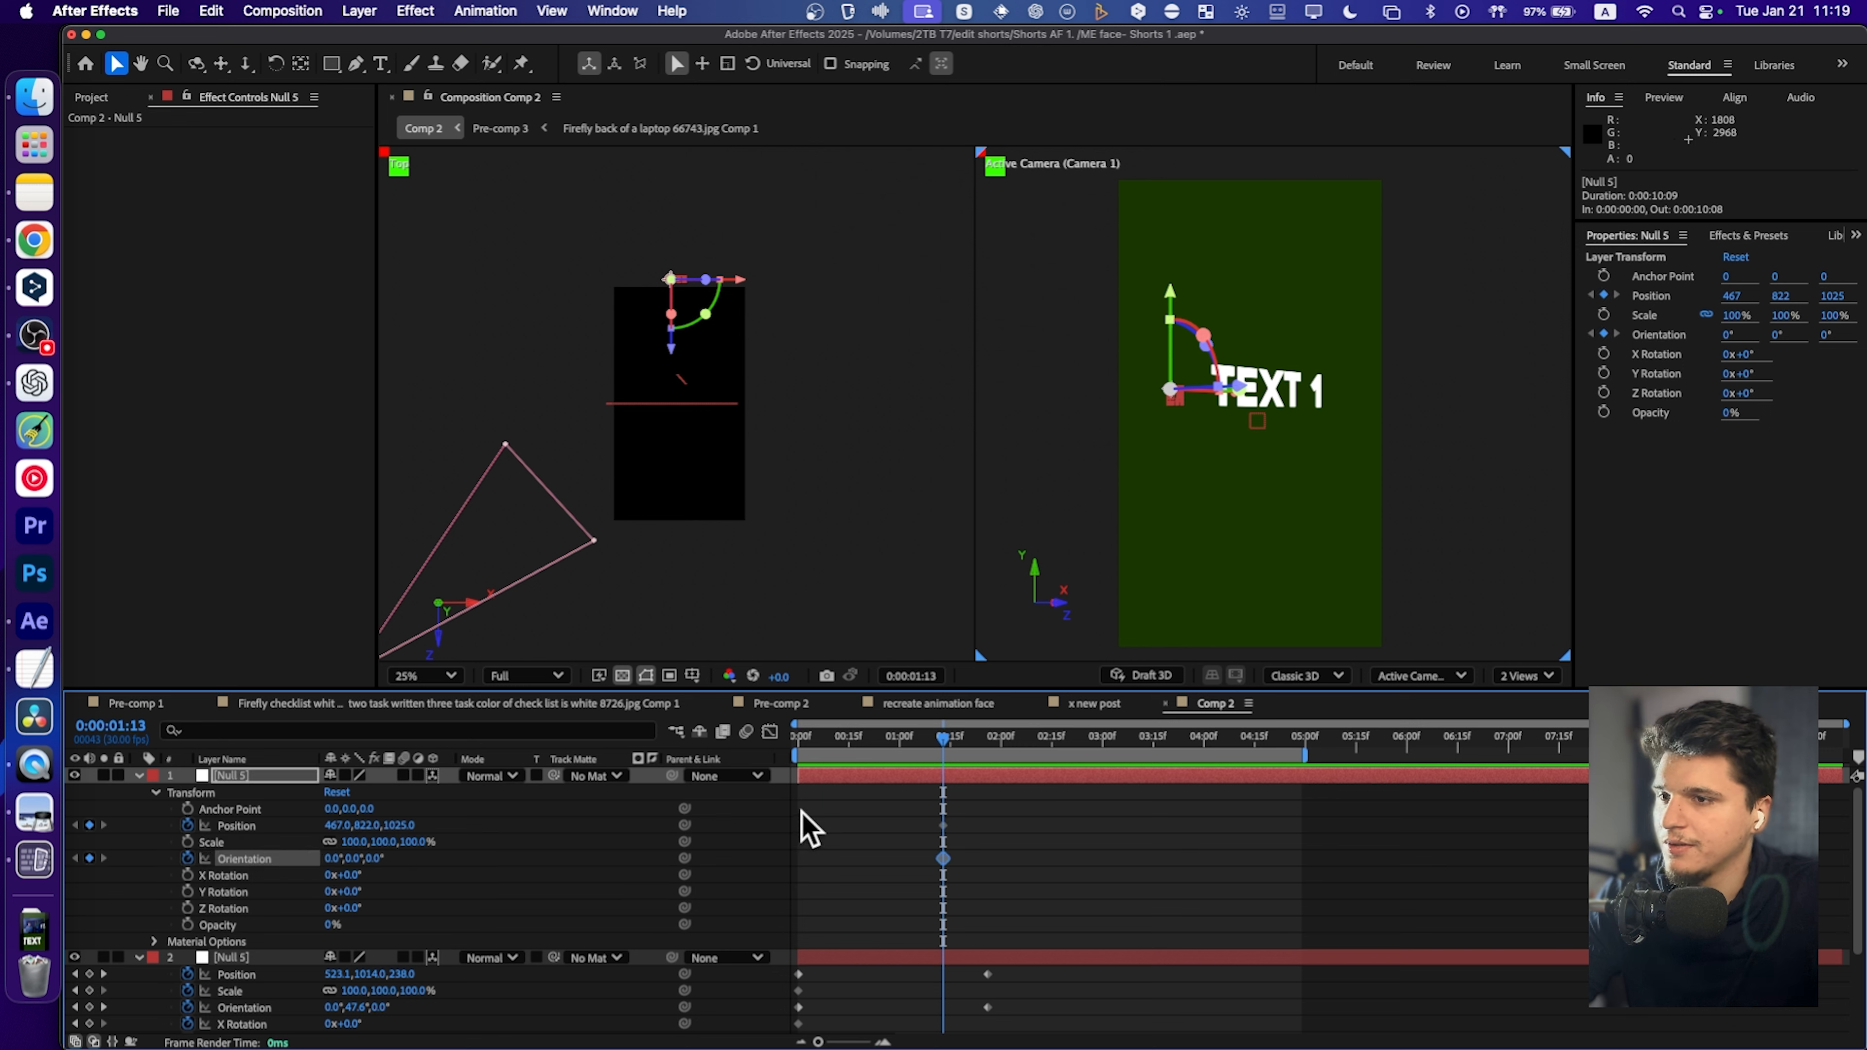
pyautogui.click(188, 858)
pyautogui.click(188, 858)
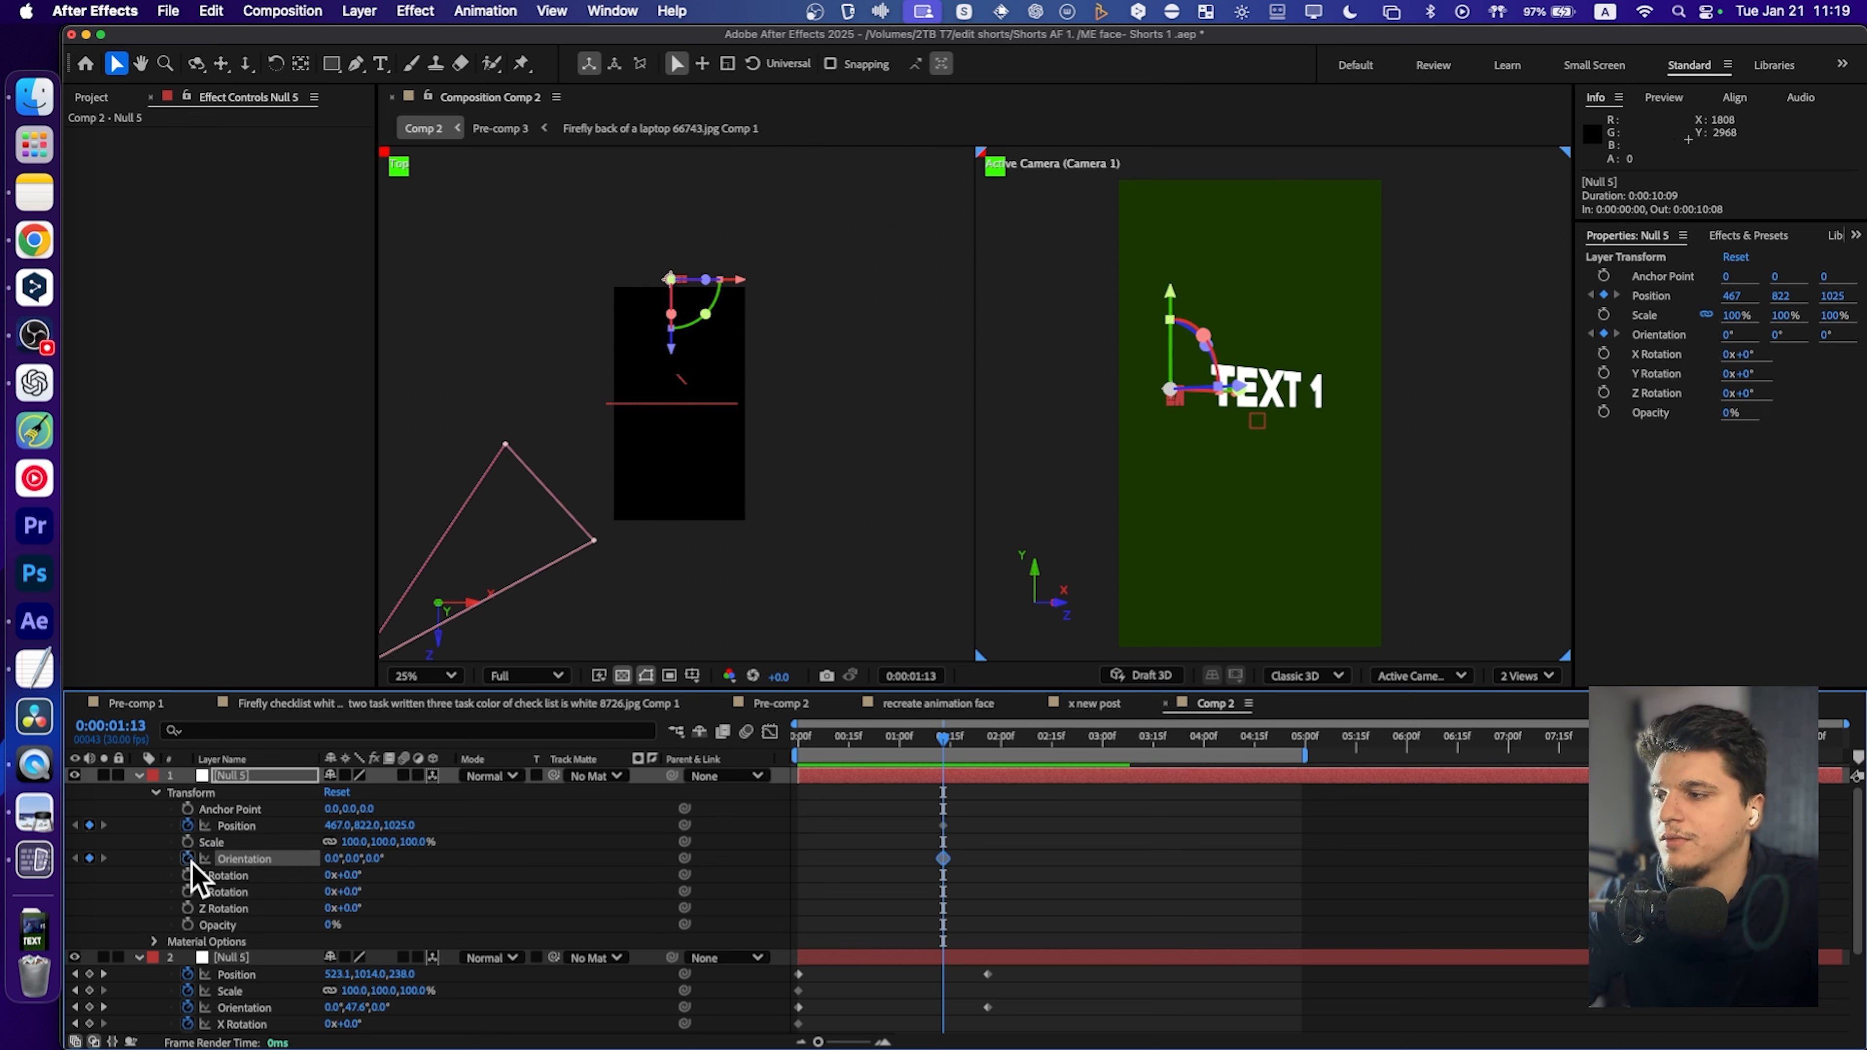
pyautogui.moveTo(944, 739); pyautogui.dragTo(927, 739)
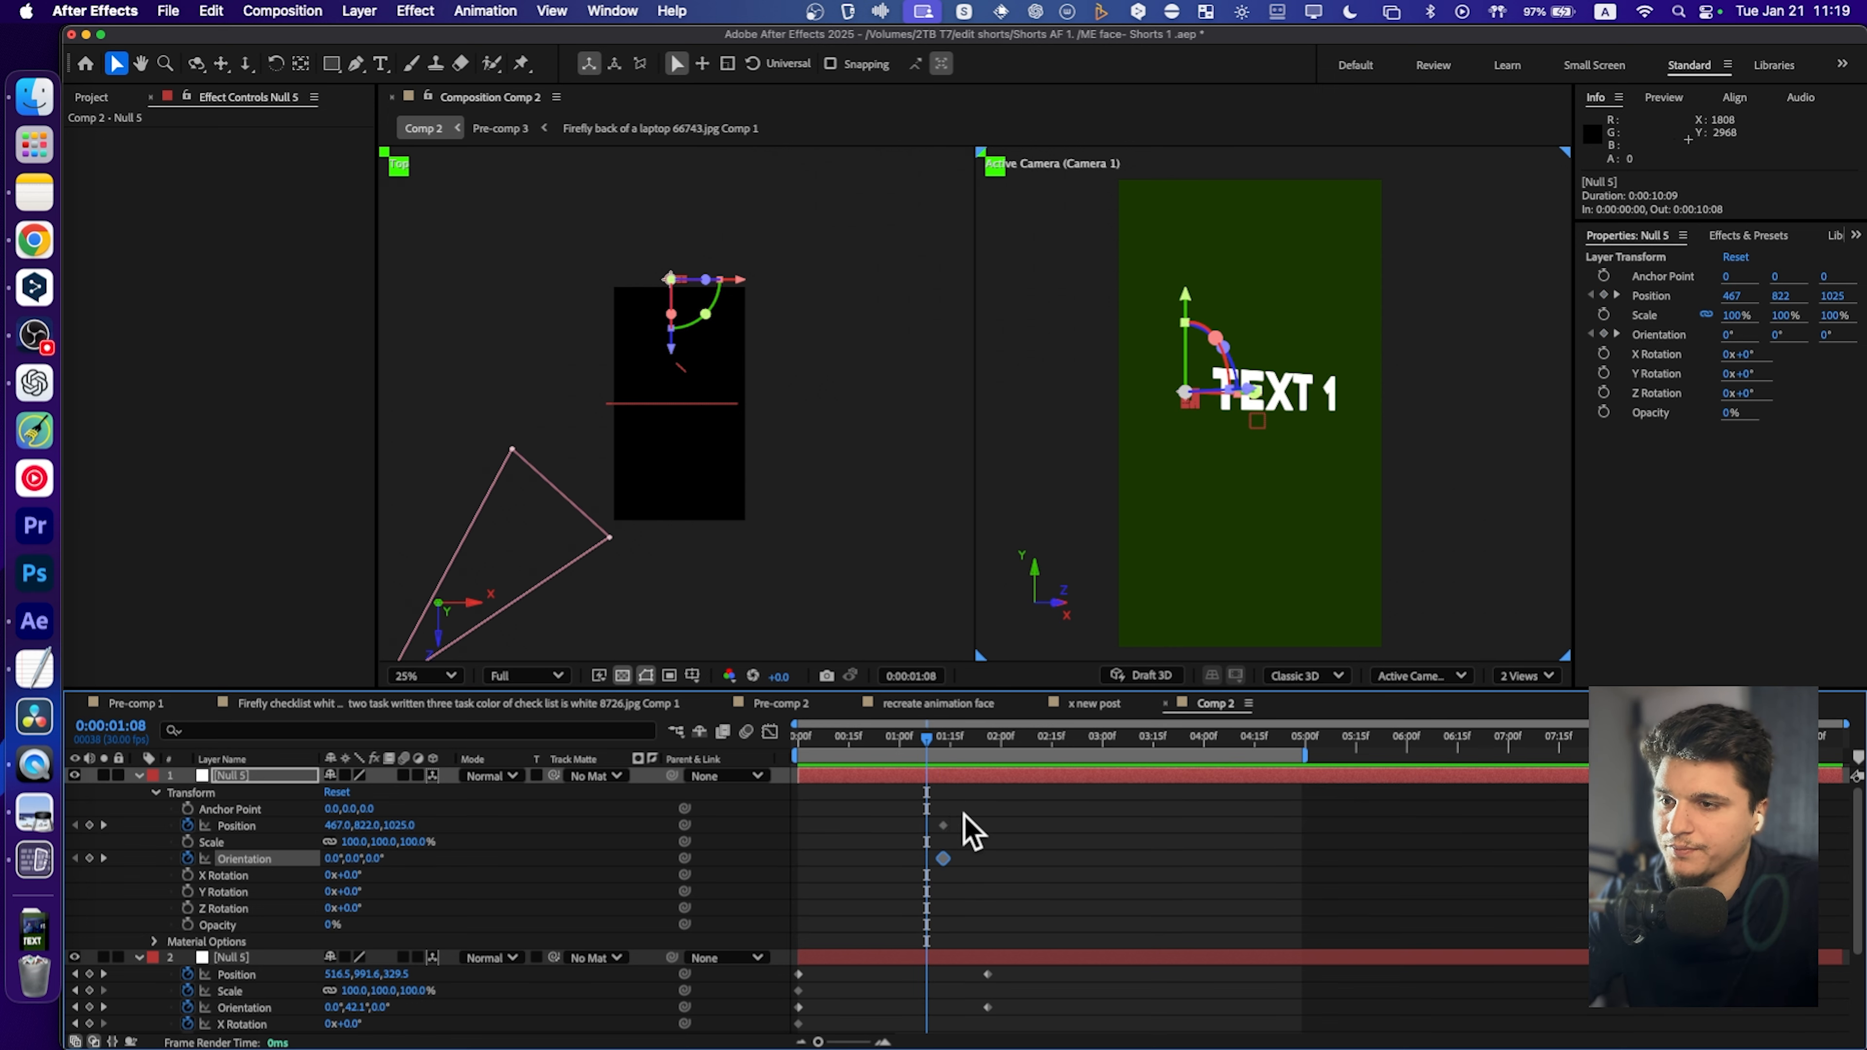
pyautogui.moveTo(969, 817); pyautogui.dragTo(928, 845)
# Parent the original null to the duplicate null and set the duplicate's Y orientation to 338° at 0:00:02:22.
pyautogui.moveTo(974, 742); pyautogui.dragTo(1076, 741)
pyautogui.moveTo(349, 858); pyautogui.dragTo(368, 858)
pyautogui.press('super+z')
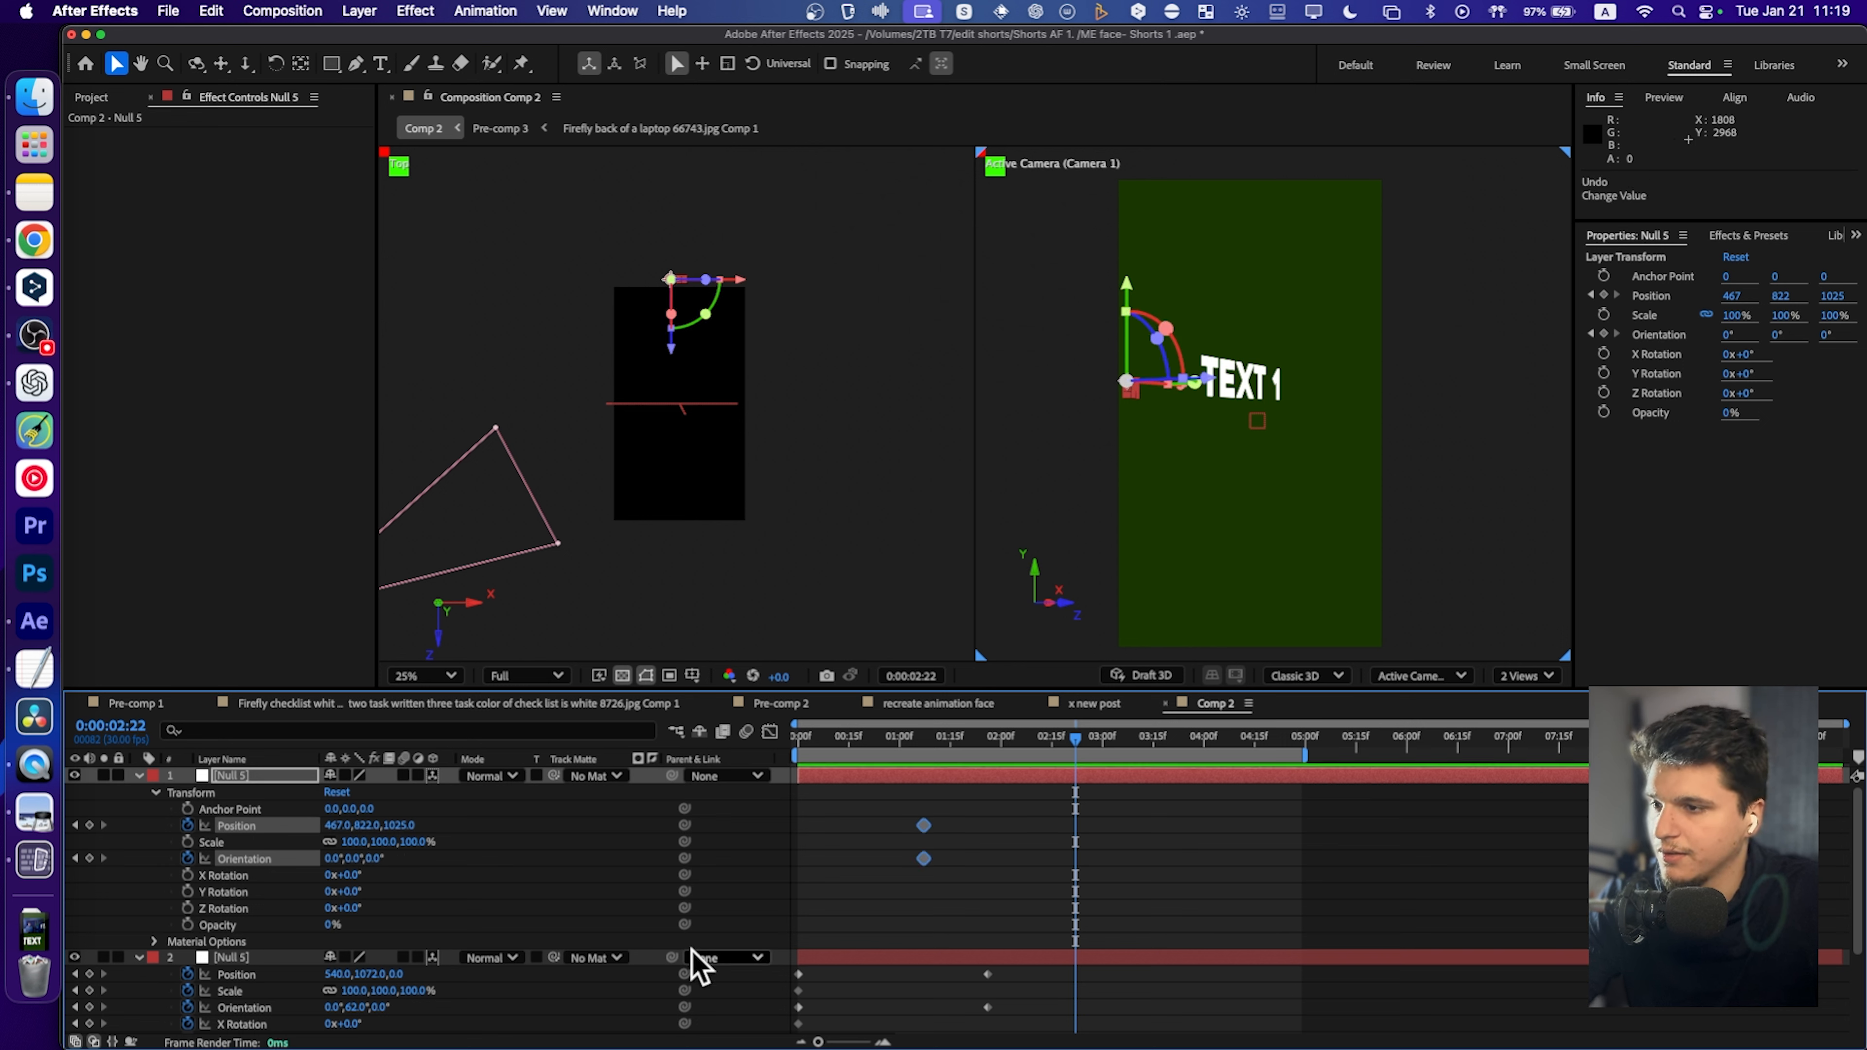
pyautogui.moveTo(677, 825); pyautogui.dragTo(271, 786)
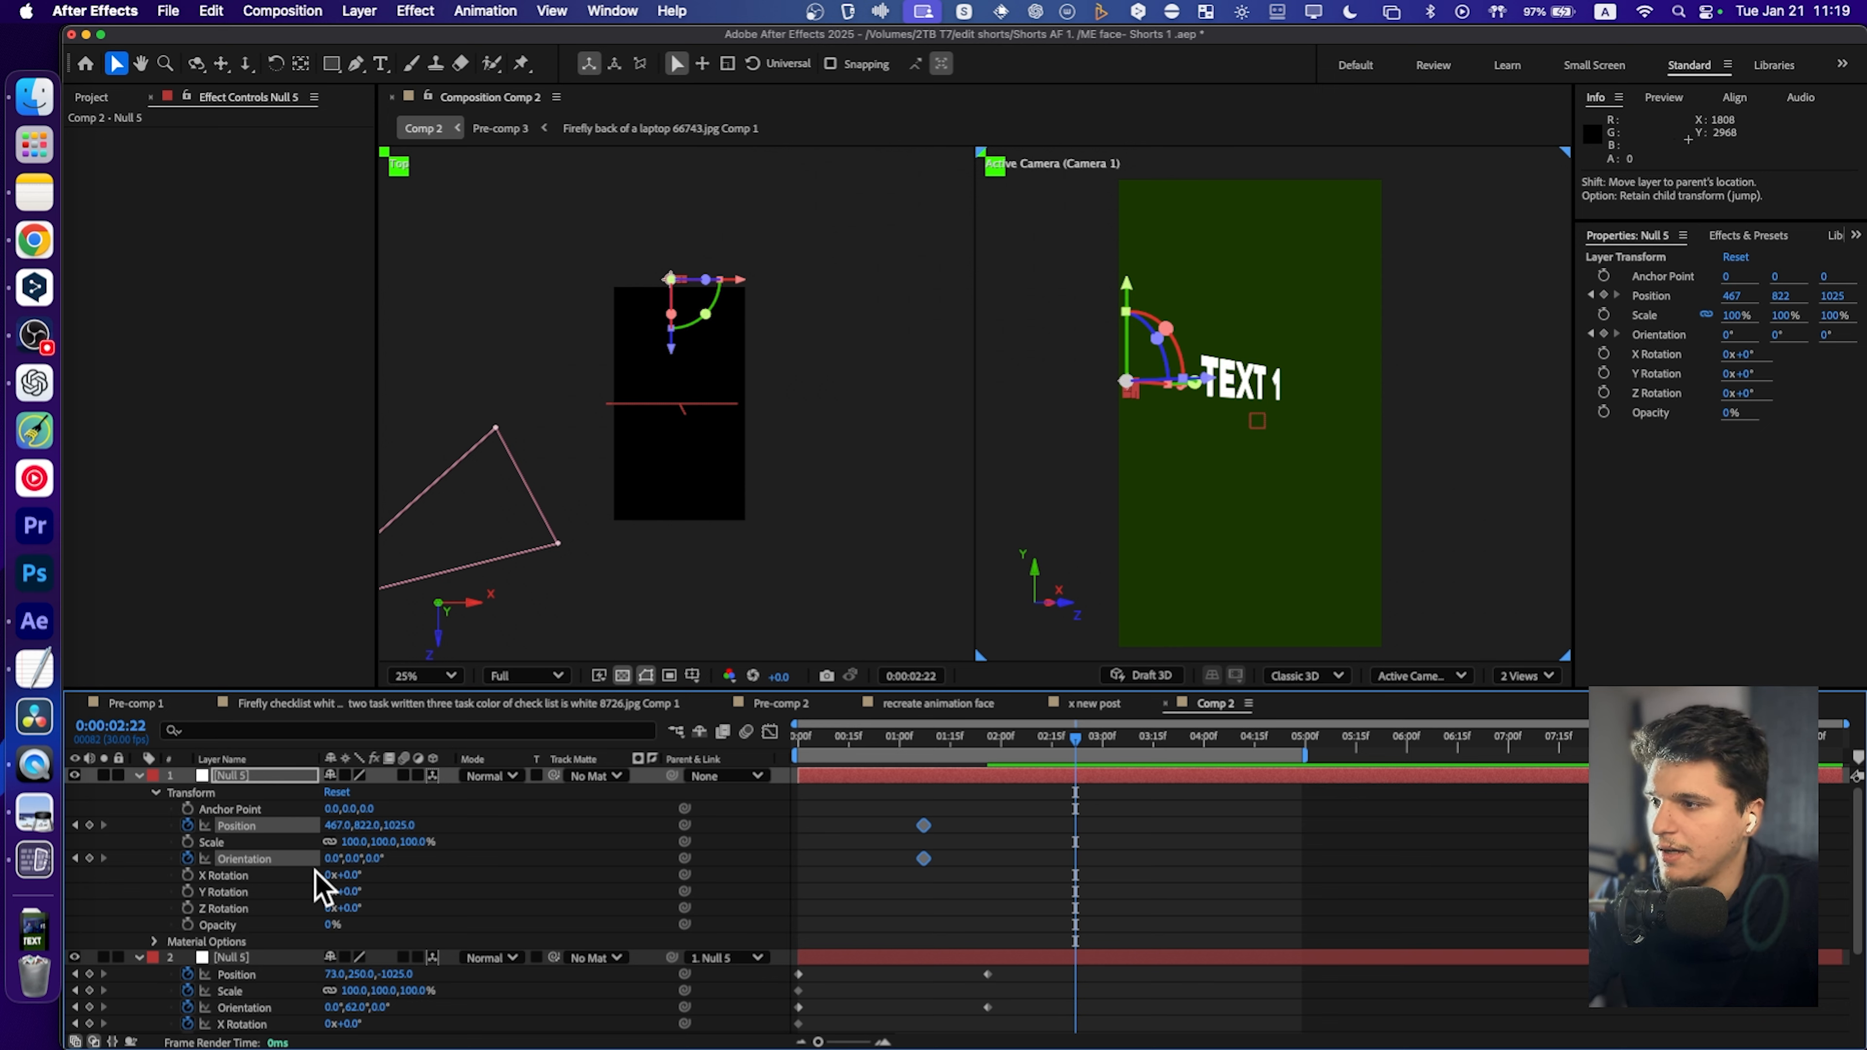
pyautogui.moveTo(345, 858)
pyautogui.mouseDown()
pyautogui.moveTo(303, 856)
pyautogui.moveTo(331, 857)
pyautogui.mouseUp()
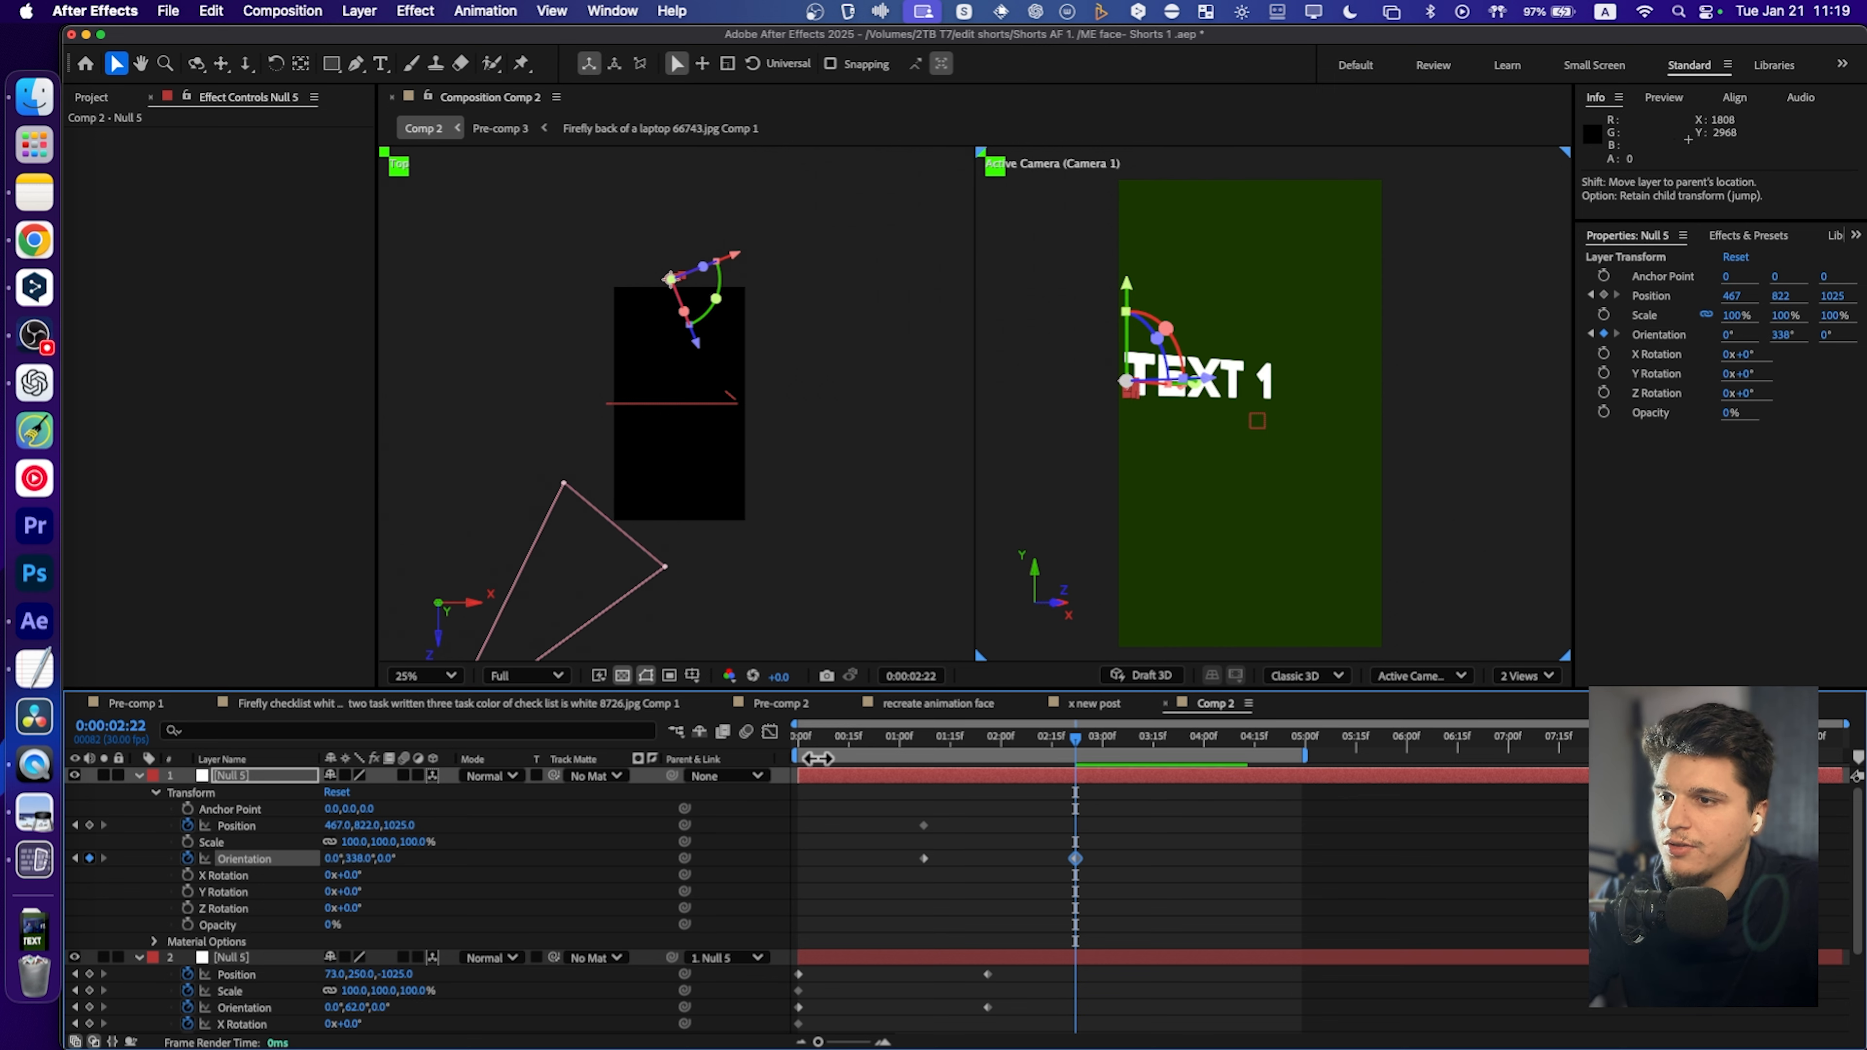
# Enable X, Y and Z rotation keyframing on the duplicate null at 0:00:01:07.
pyautogui.click(921, 742)
pyautogui.moveTo(921, 745); pyautogui.dragTo(925, 744)
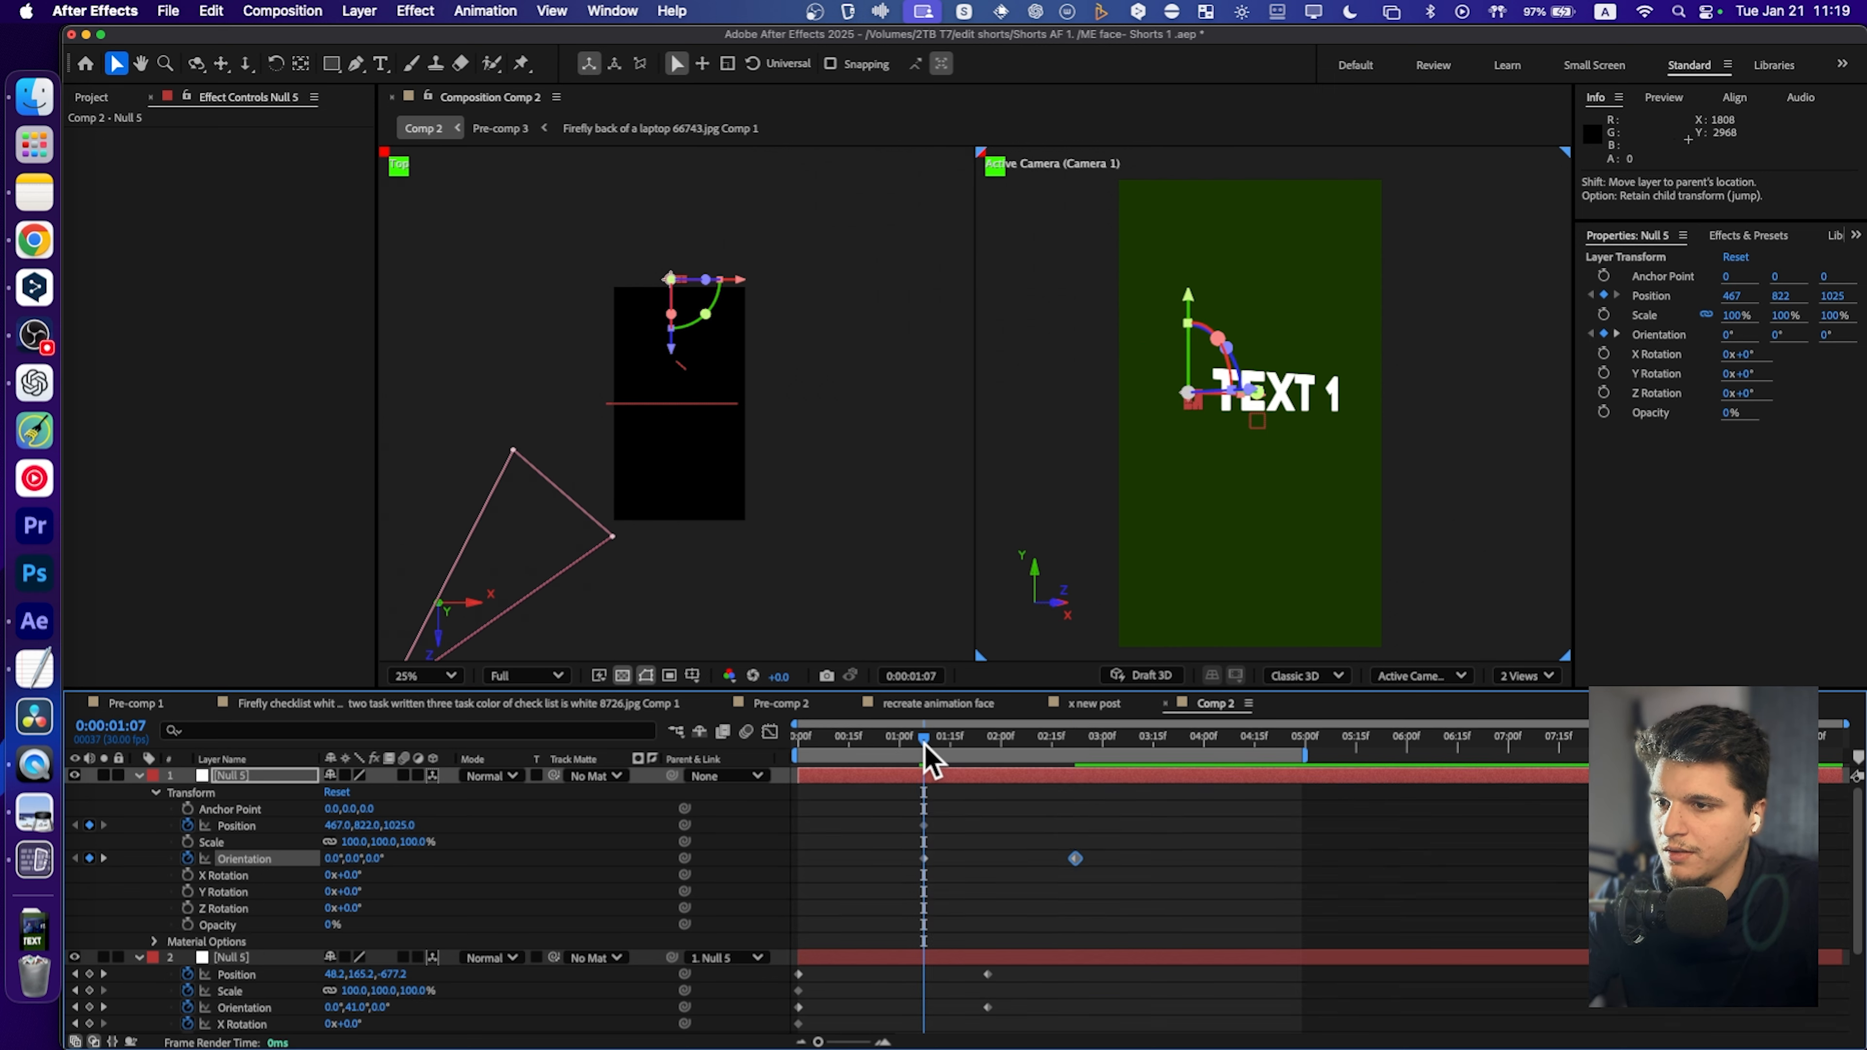
pyautogui.click(188, 875)
pyautogui.click(188, 891)
pyautogui.click(188, 909)
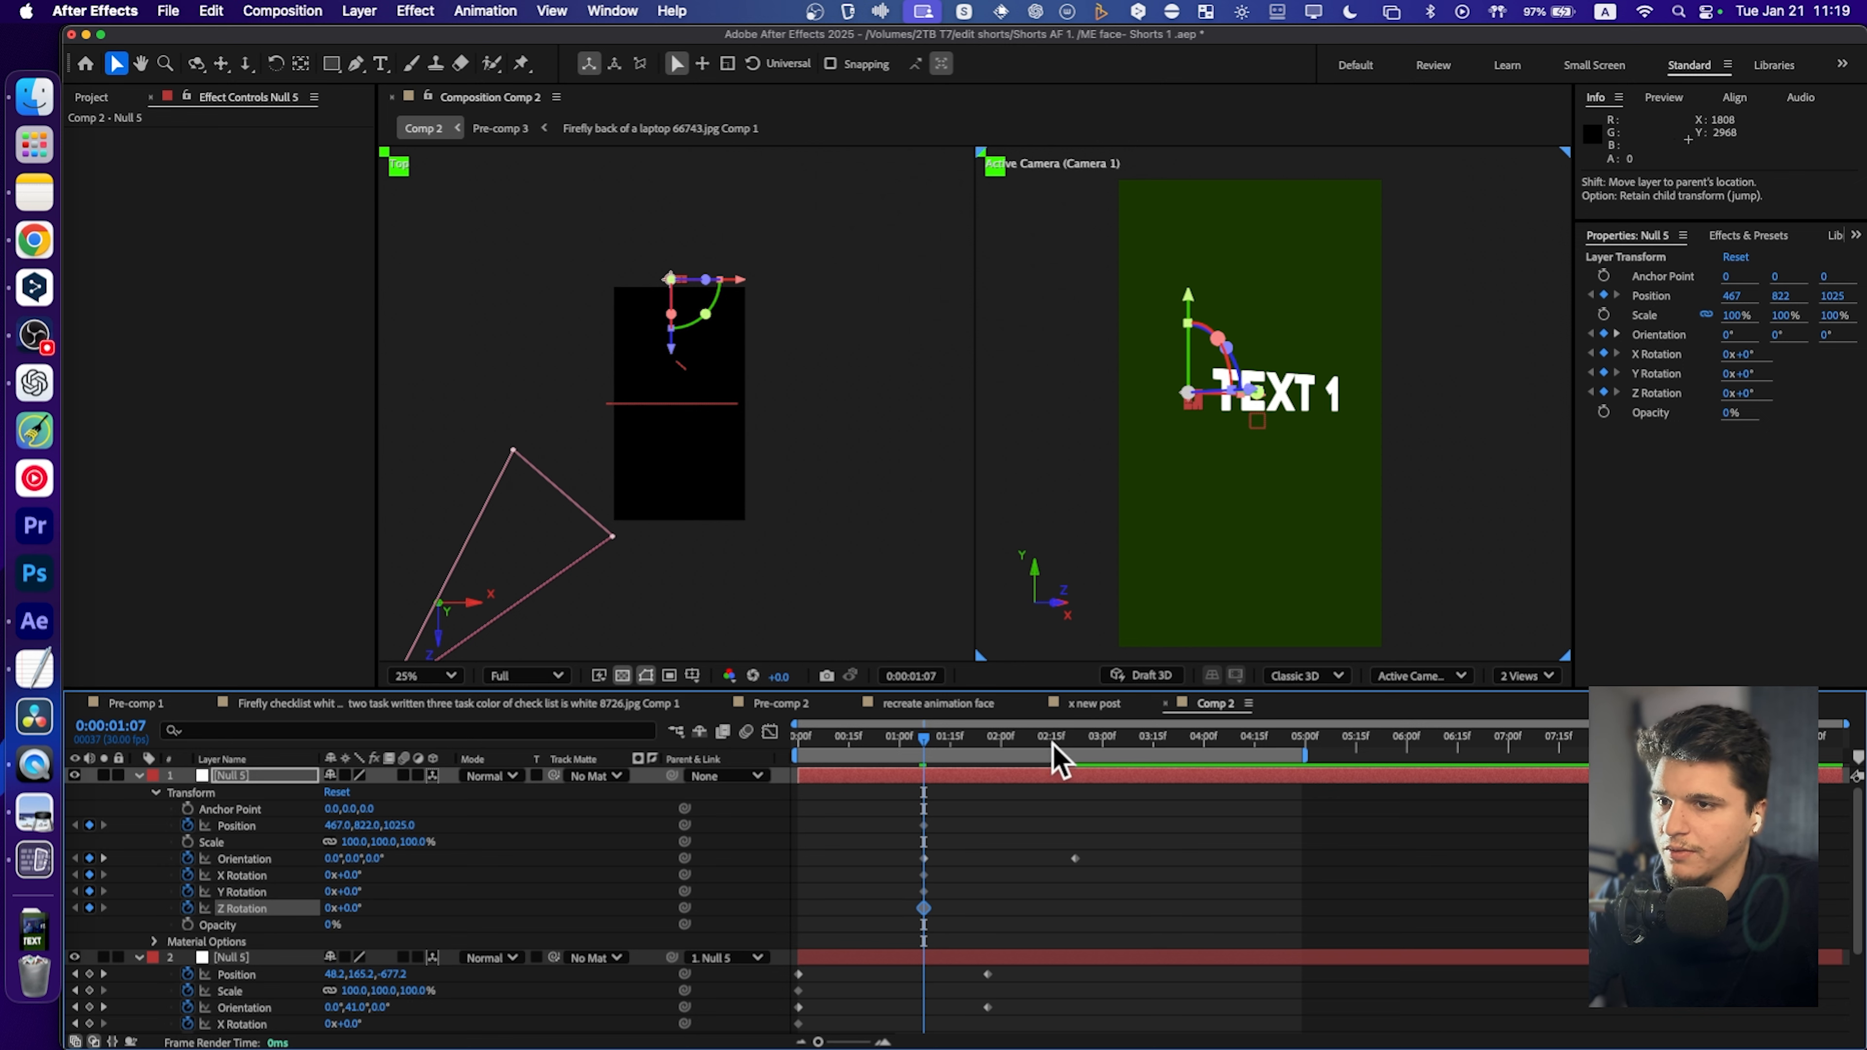
# Set the duplicate null's X position to -523 and Y position to -573 at 0:00:02:22, and scrub through the movement.
pyautogui.click(1075, 740)
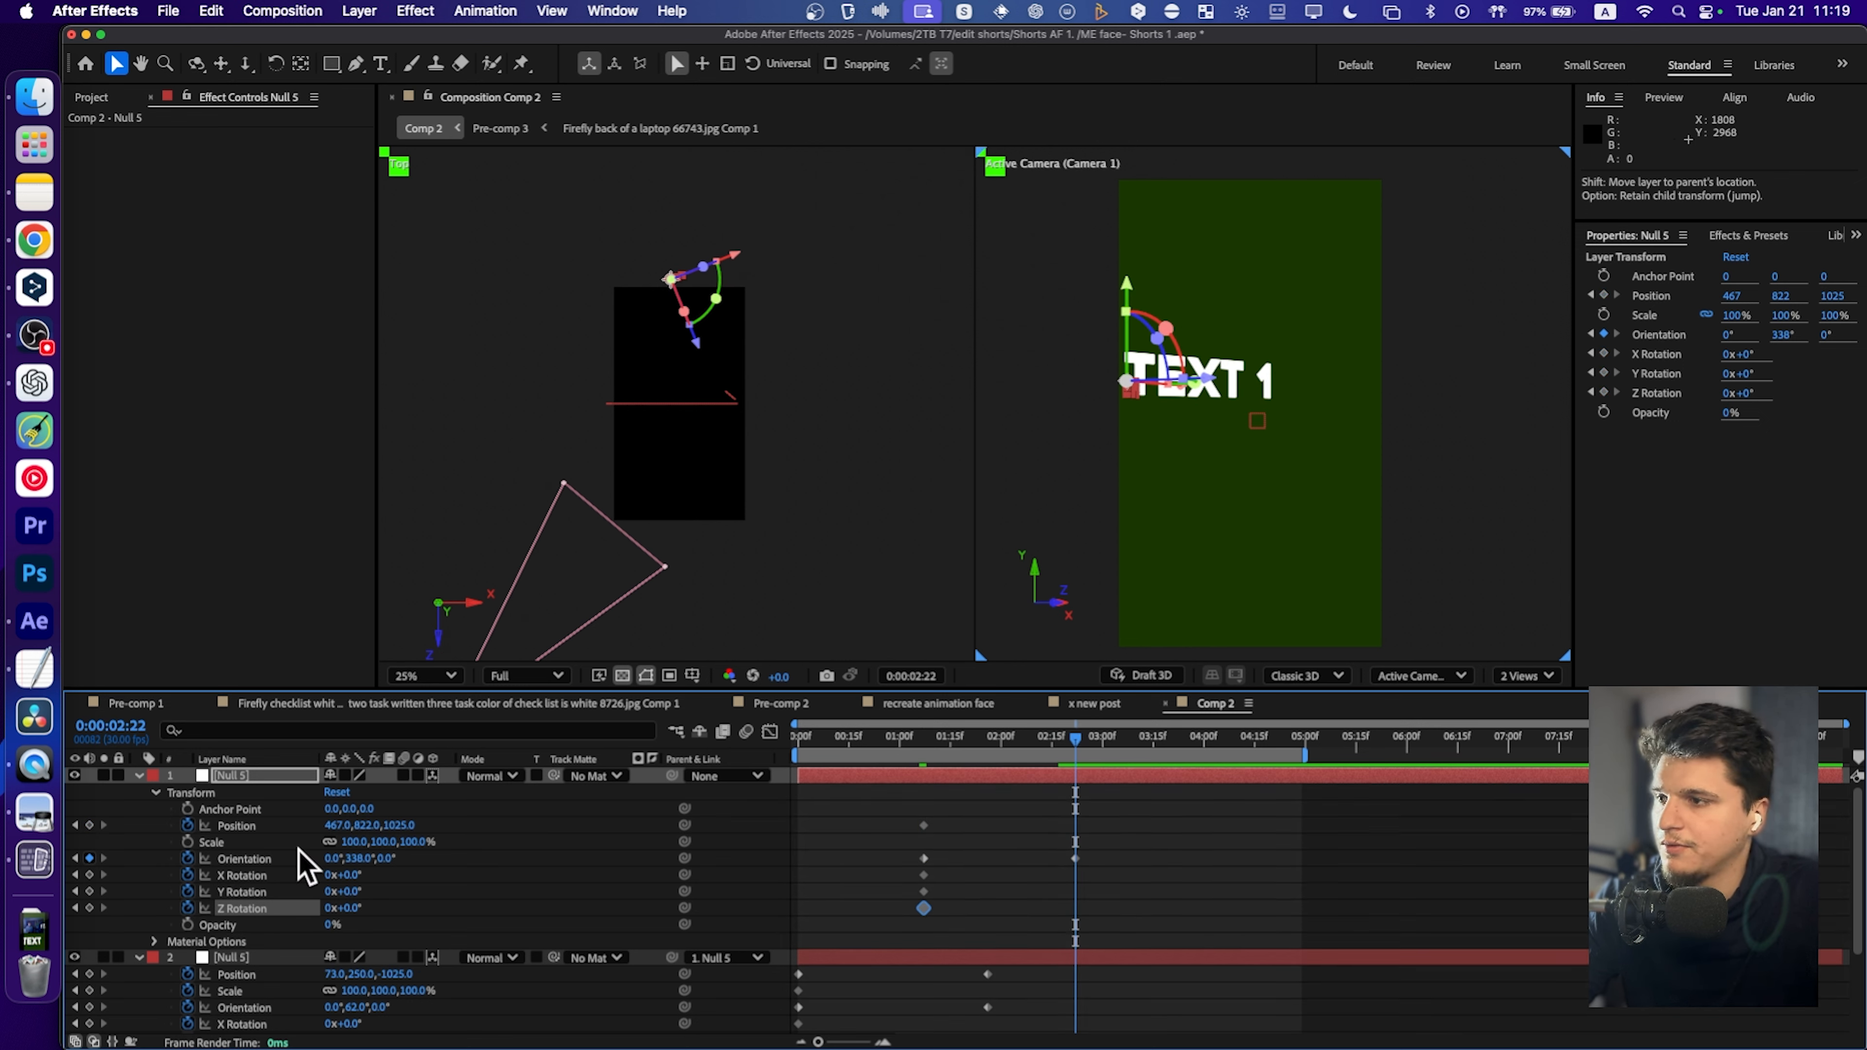
pyautogui.moveTo(340, 827); pyautogui.dragTo(220, 842)
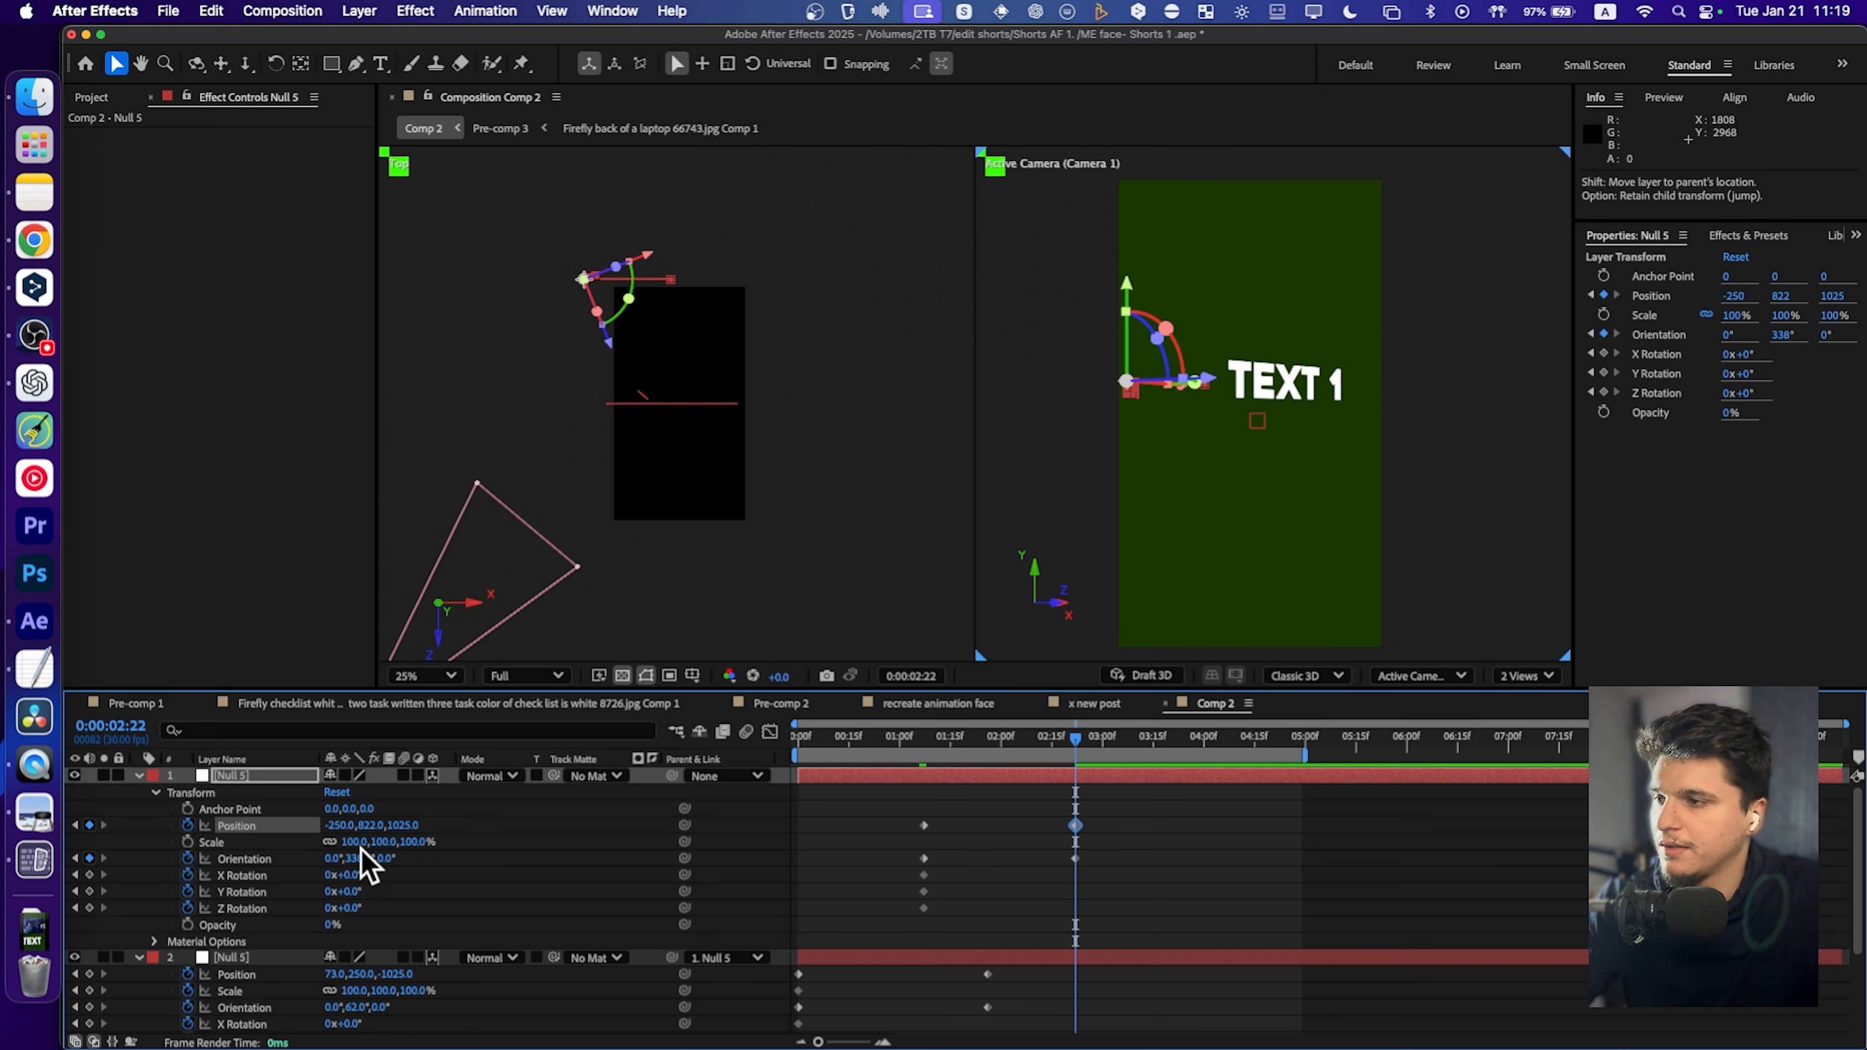
pyautogui.moveTo(346, 825); pyautogui.dragTo(151, 838)
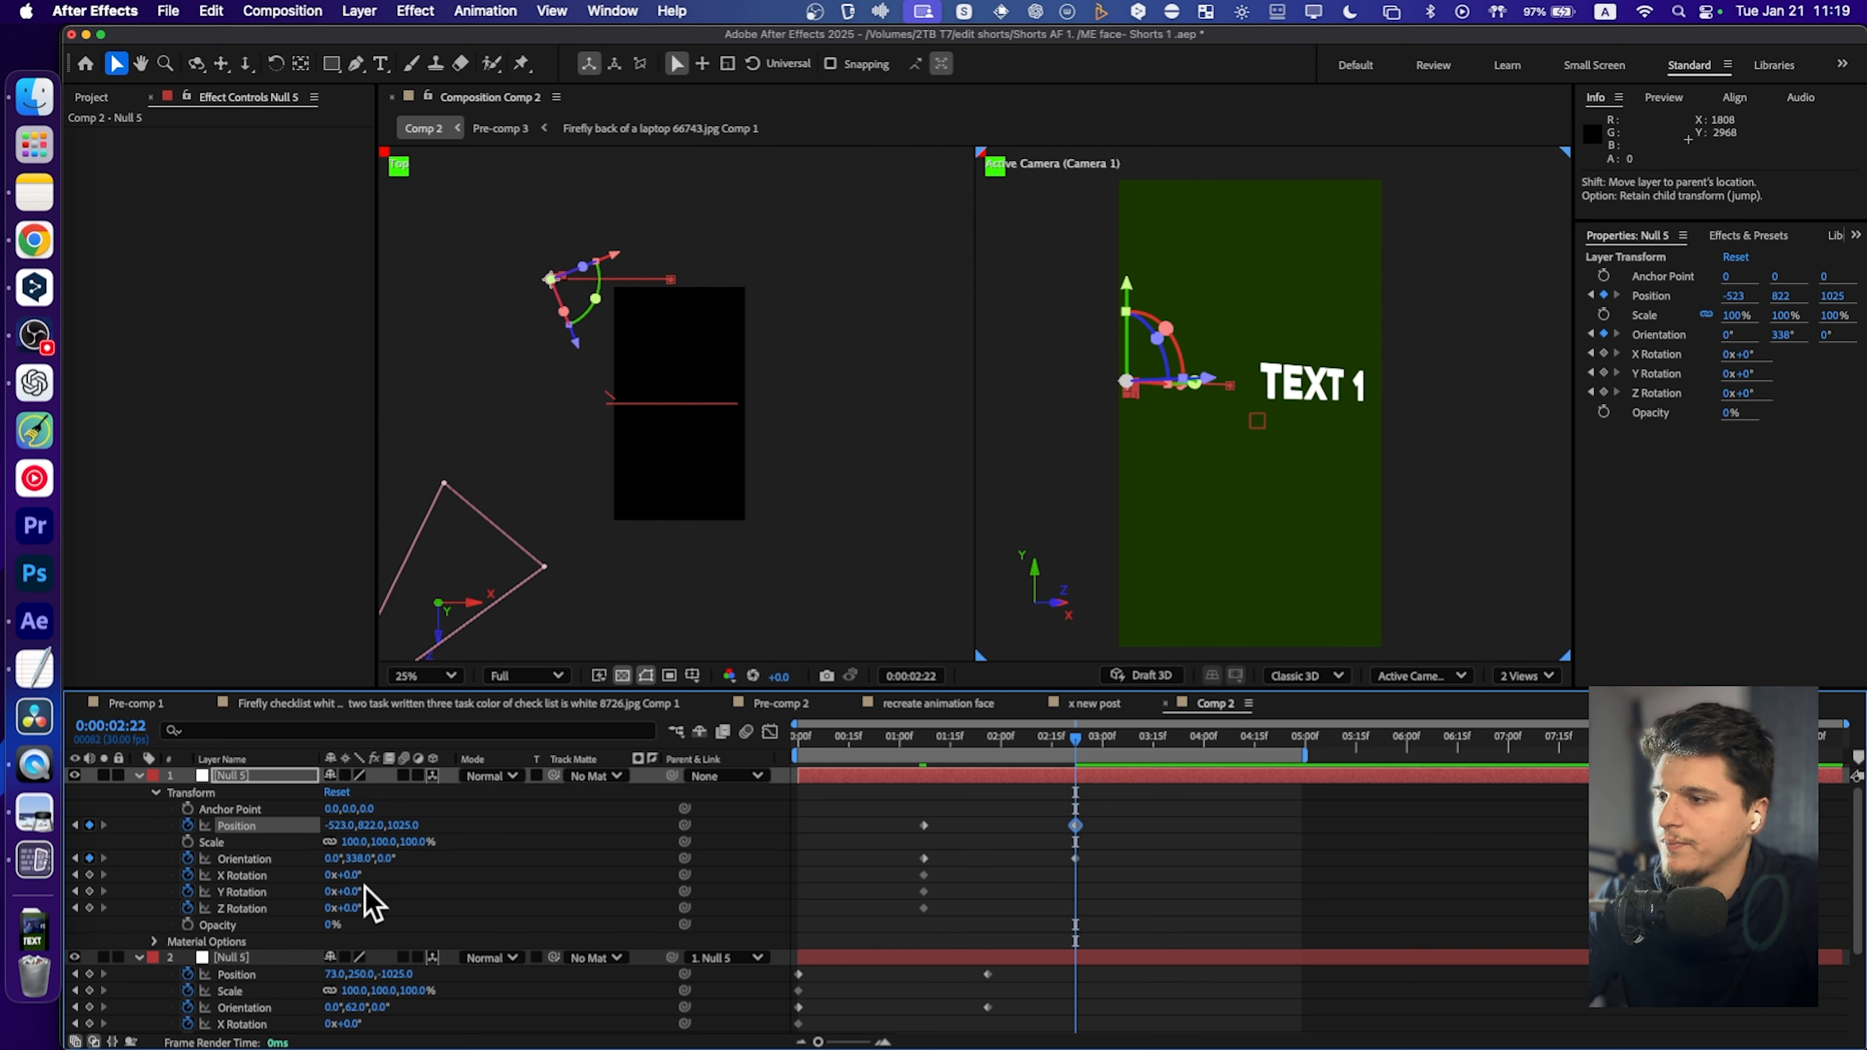
pyautogui.moveTo(375, 845); pyautogui.dragTo(330, 956)
pyautogui.moveTo(365, 825); pyautogui.dragTo(112, 829)
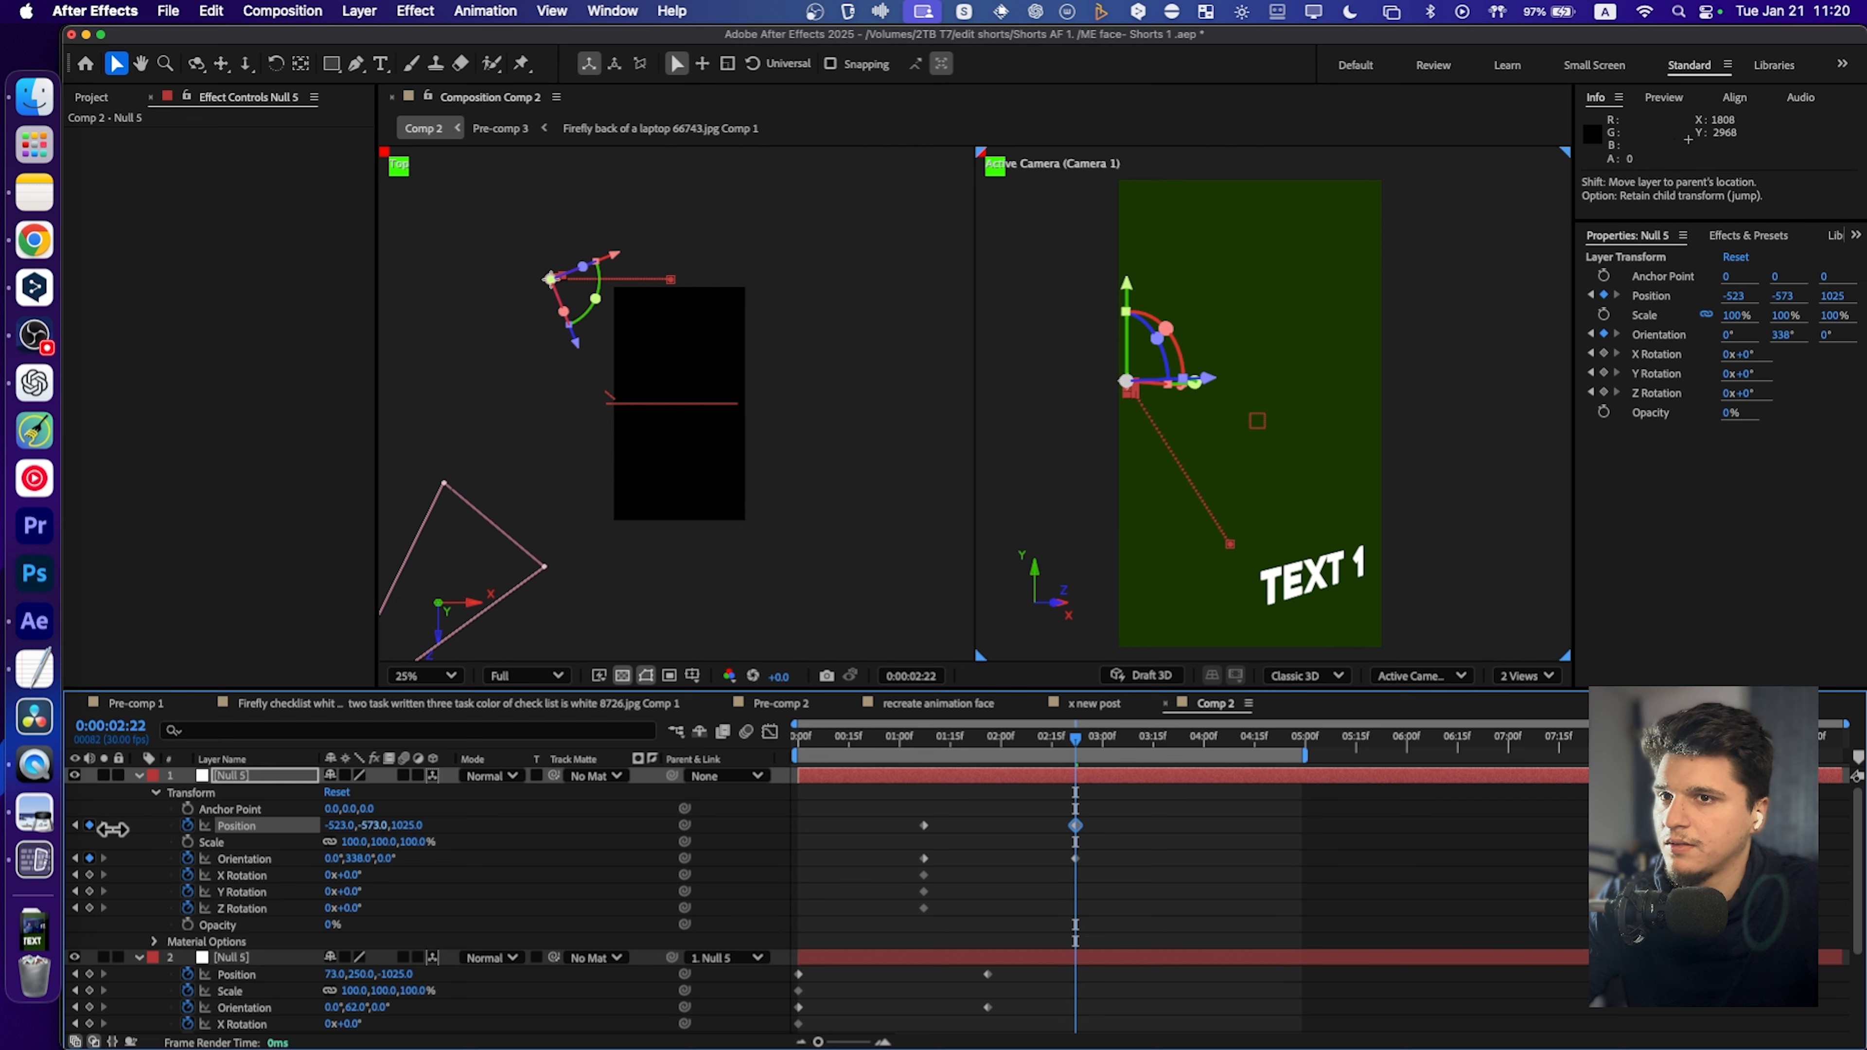
pyautogui.moveTo(905, 752); pyautogui.dragTo(1079, 755)
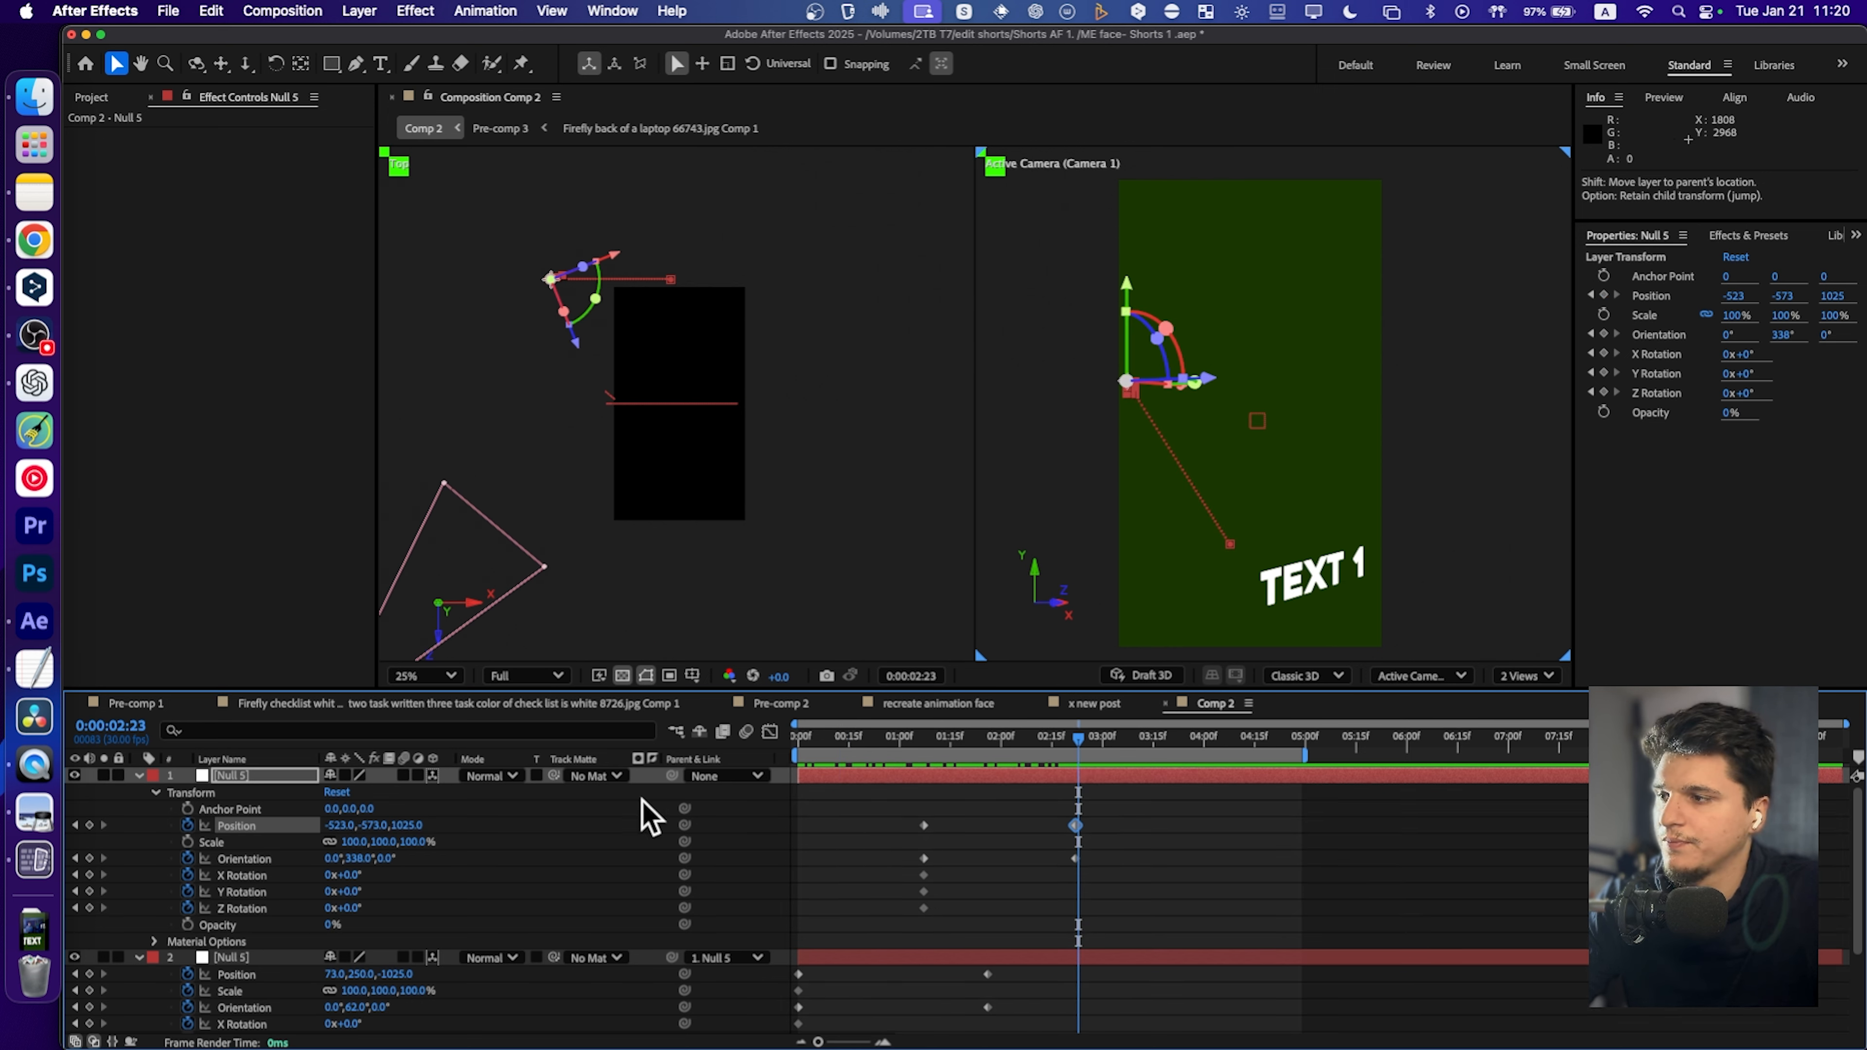
# Duplicate the text 1 layer and move the copy to the top of the layer stack.
pyautogui.click(139, 775)
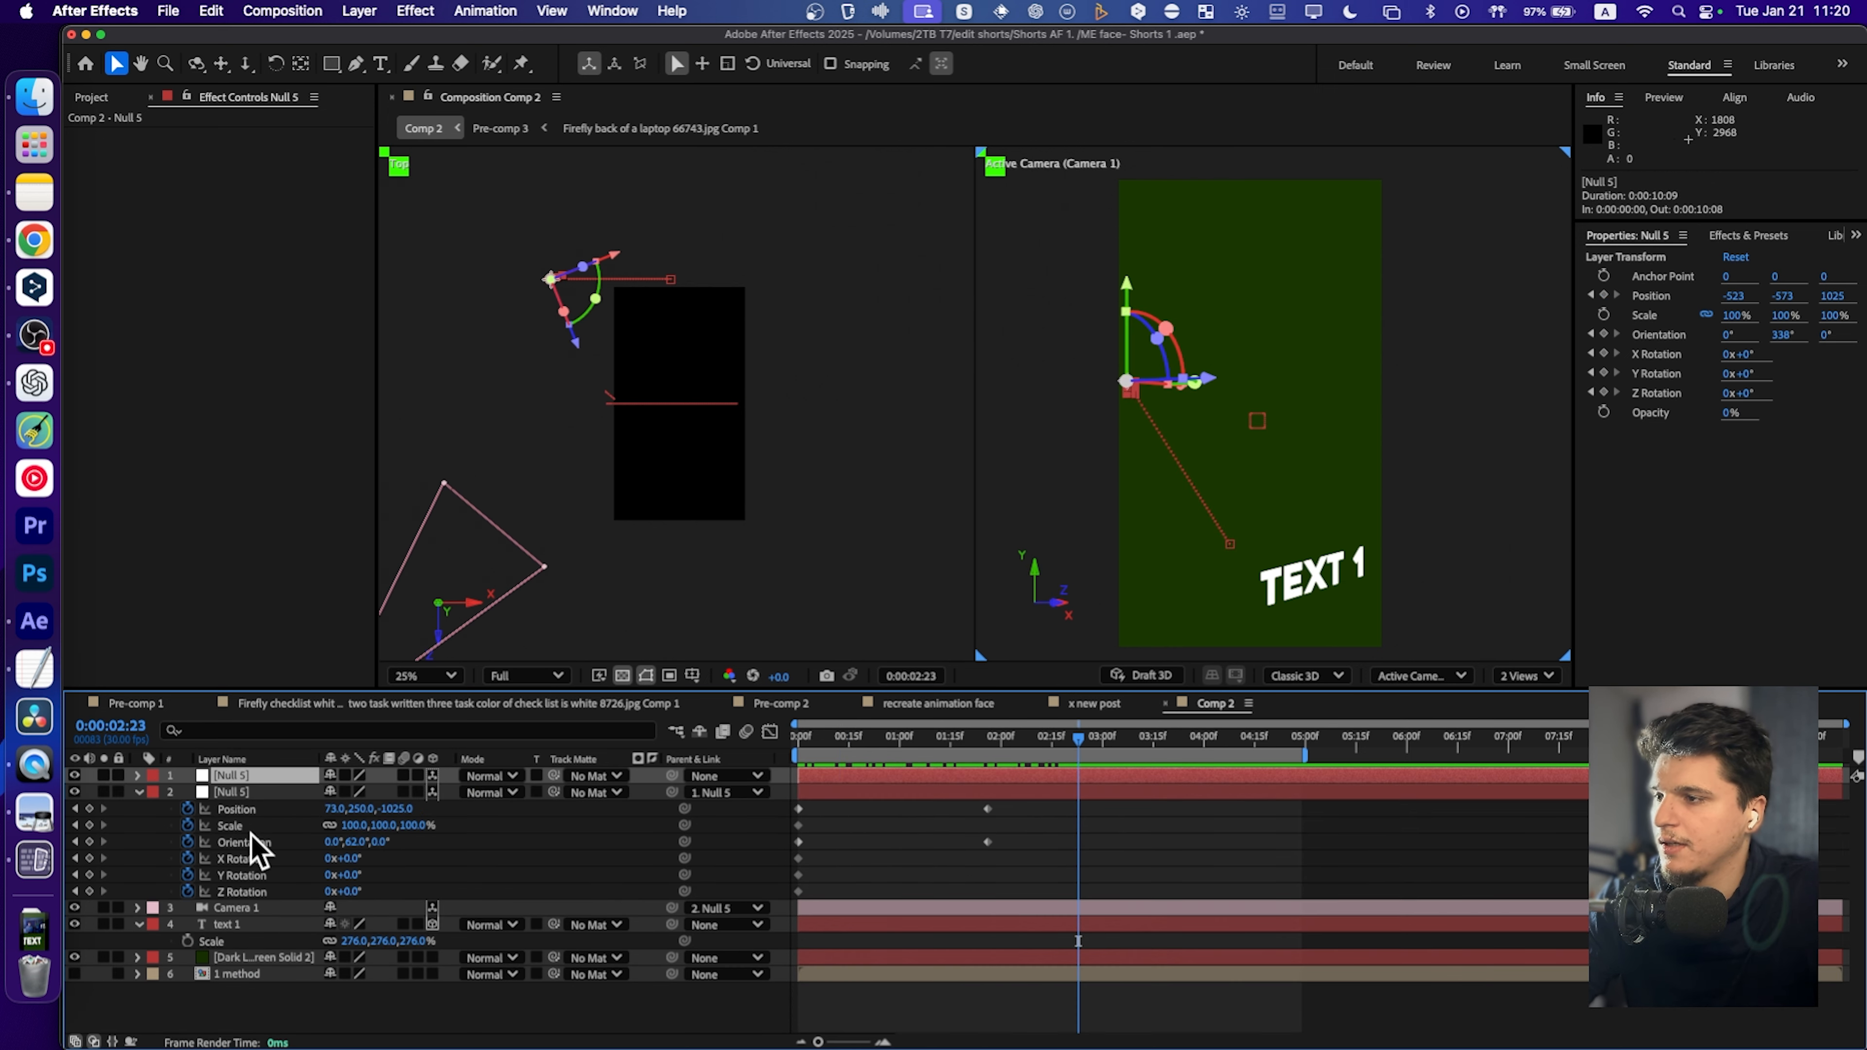
pyautogui.click(250, 924)
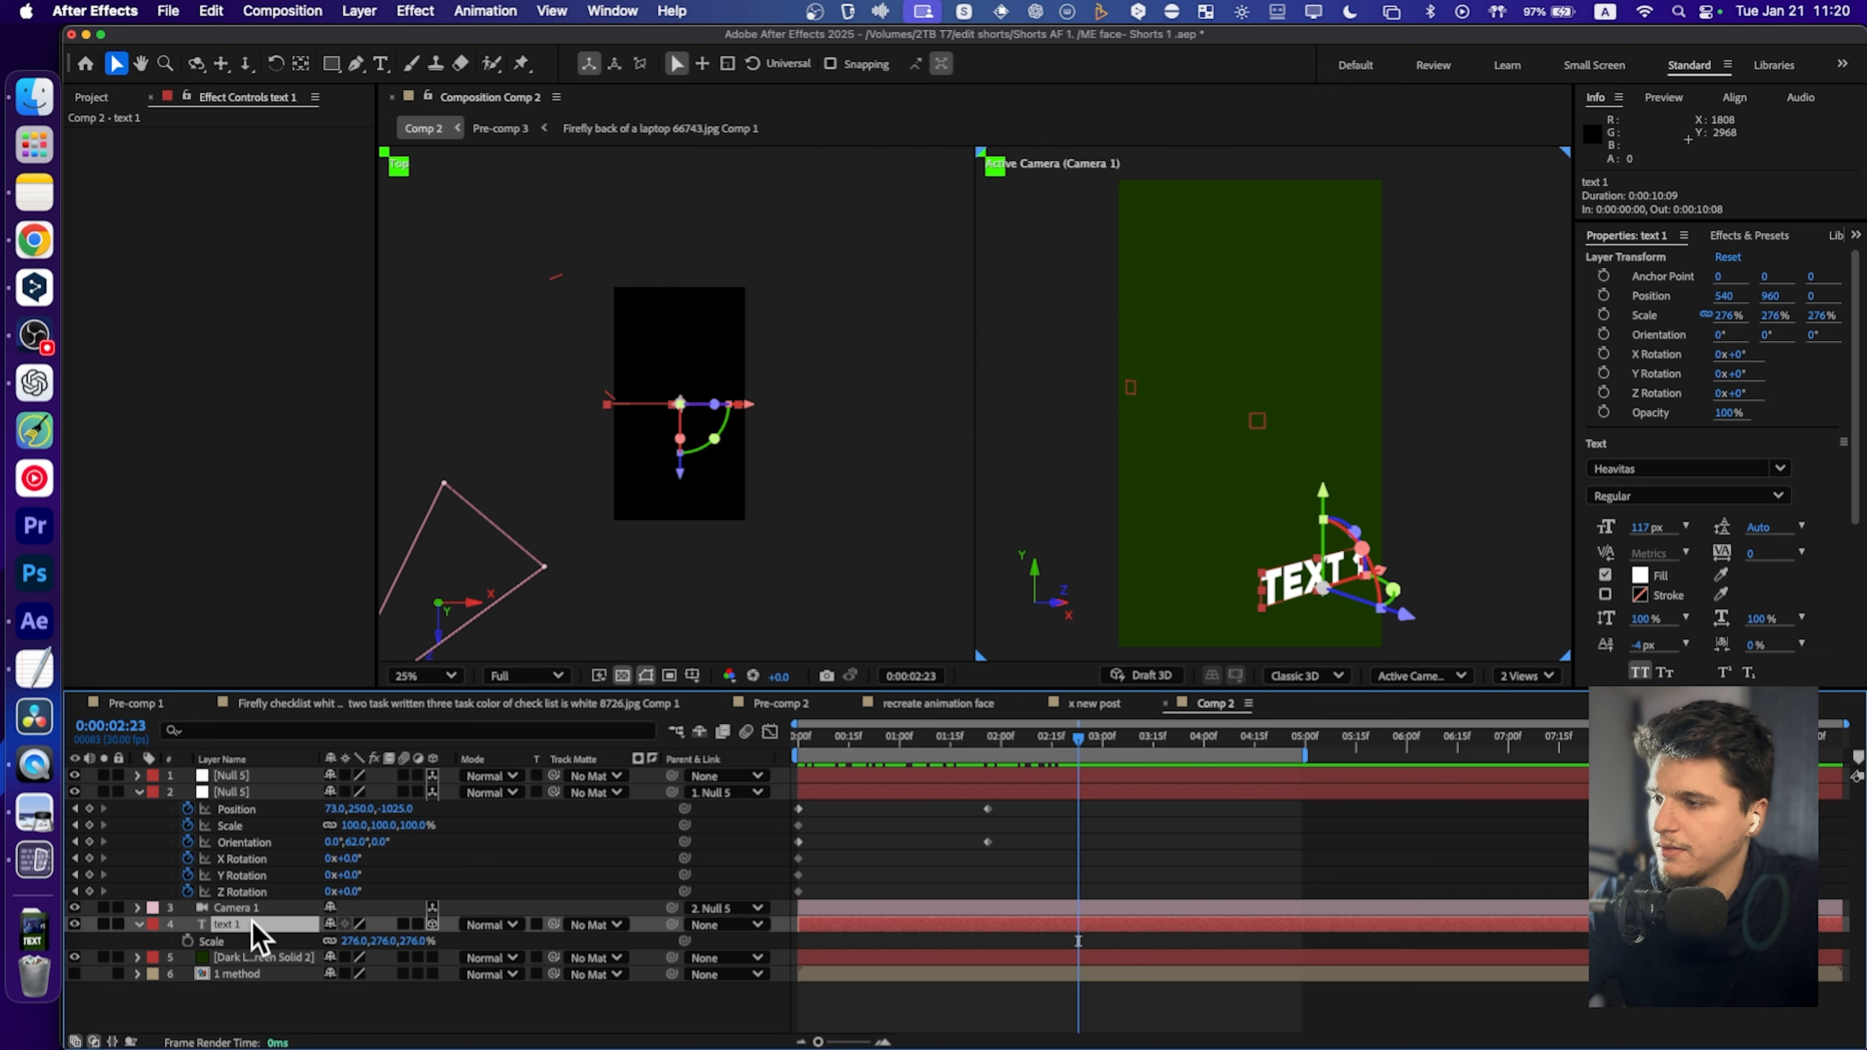
pyautogui.press('super+d')
pyautogui.moveTo(250, 928); pyautogui.dragTo(297, 772)
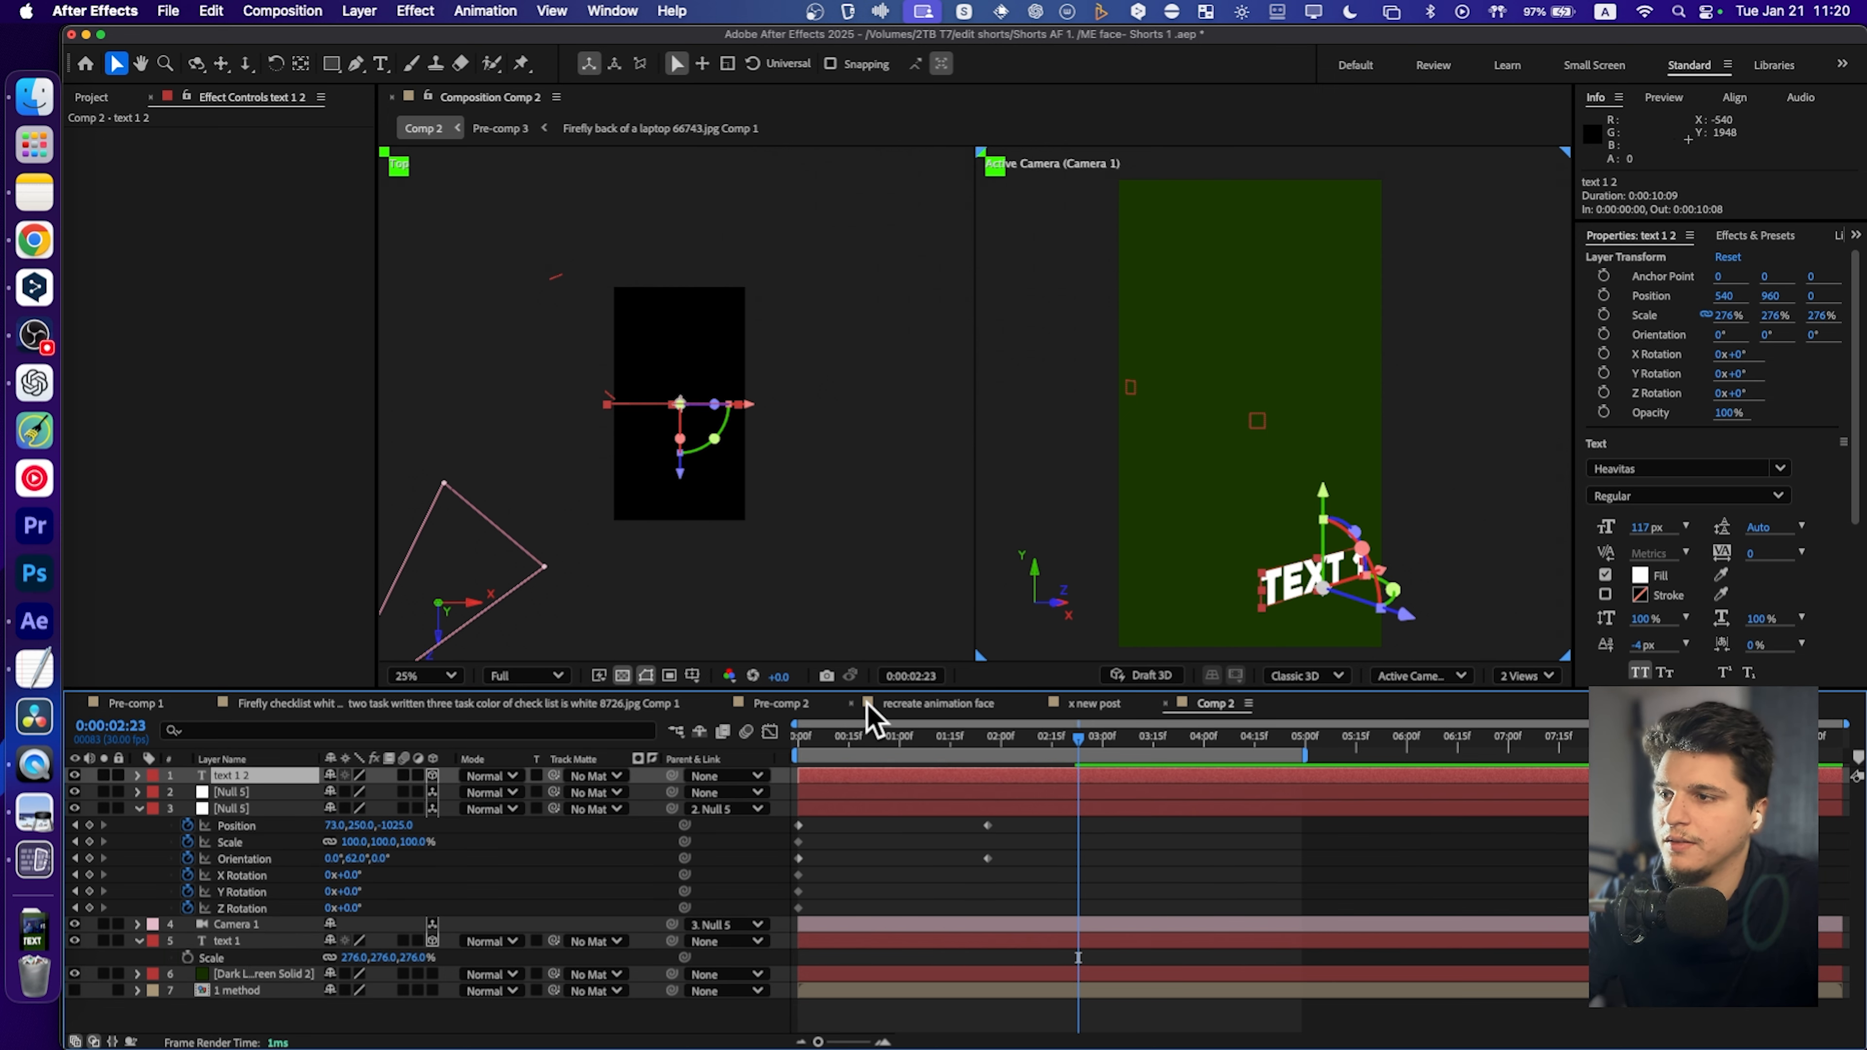
# Center the text 1 2 layer in the camera view, and adjust its position to Y -267 and Z -1105.2.
pyautogui.click(359, 10)
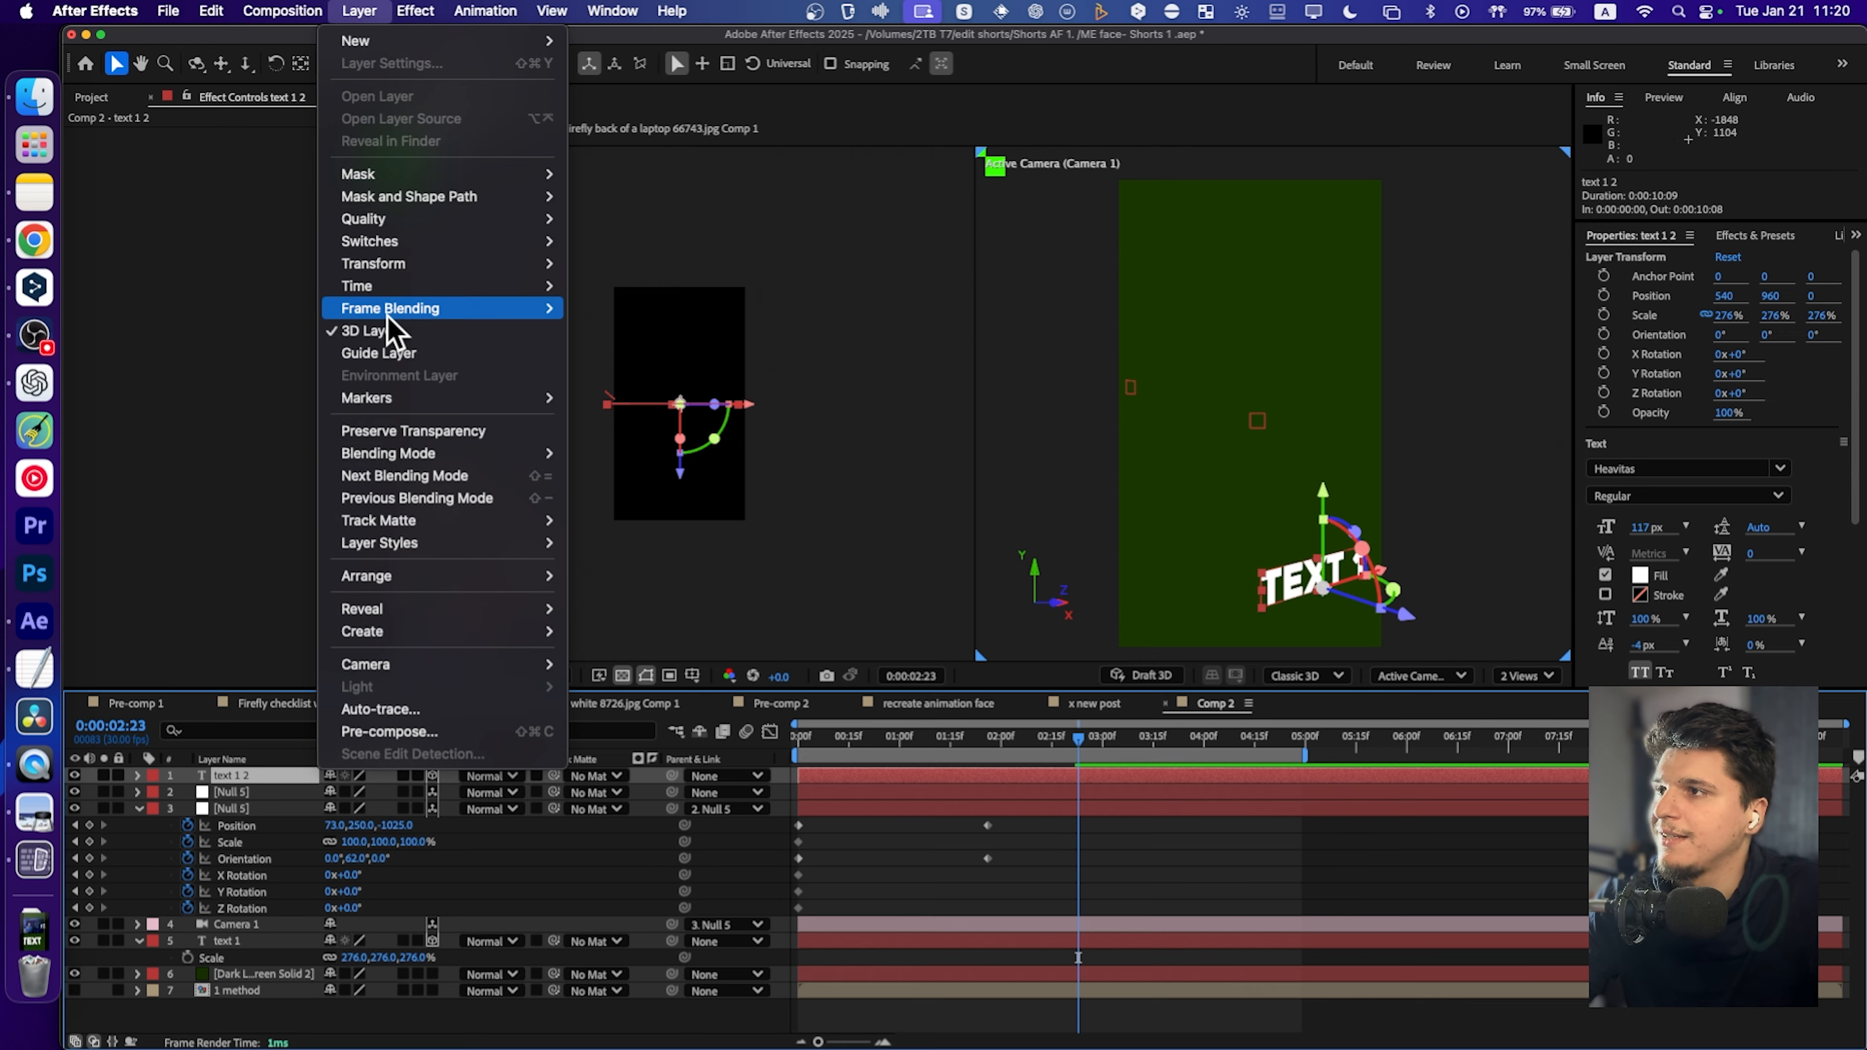
pyautogui.moveTo(391, 265)
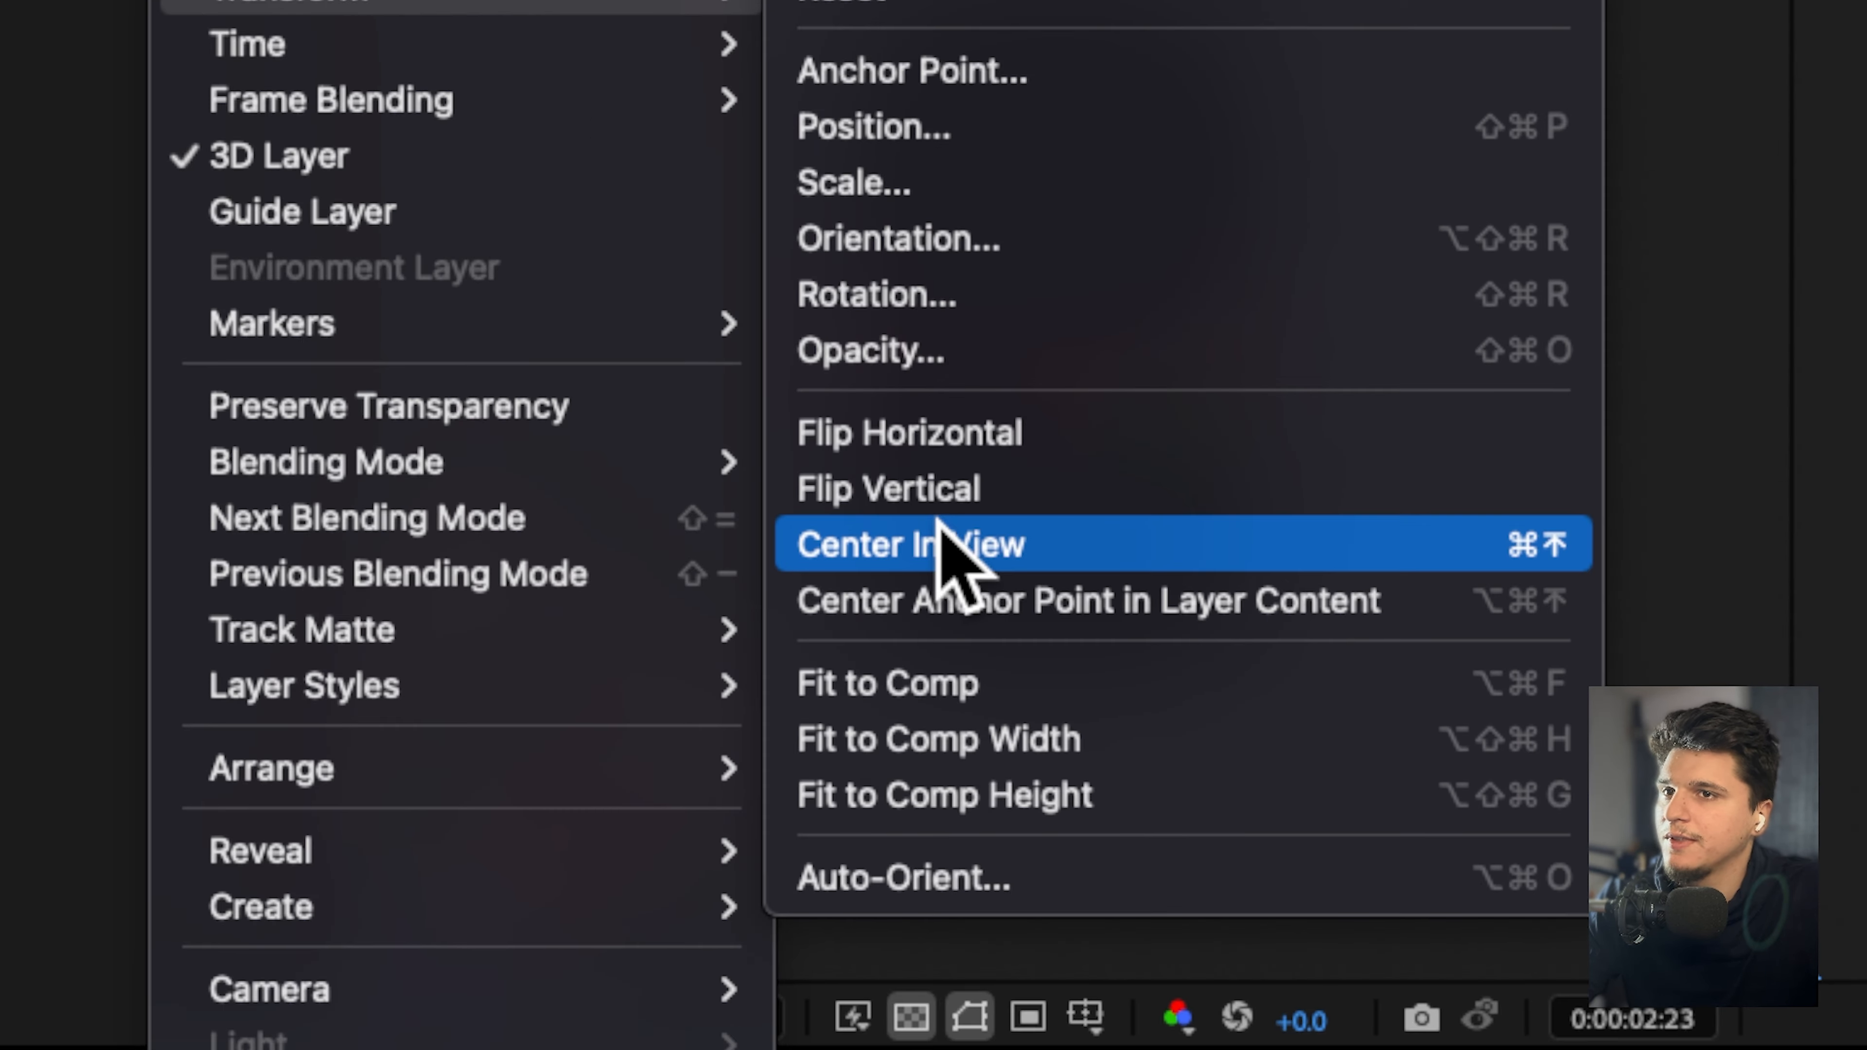
pyautogui.click(623, 486)
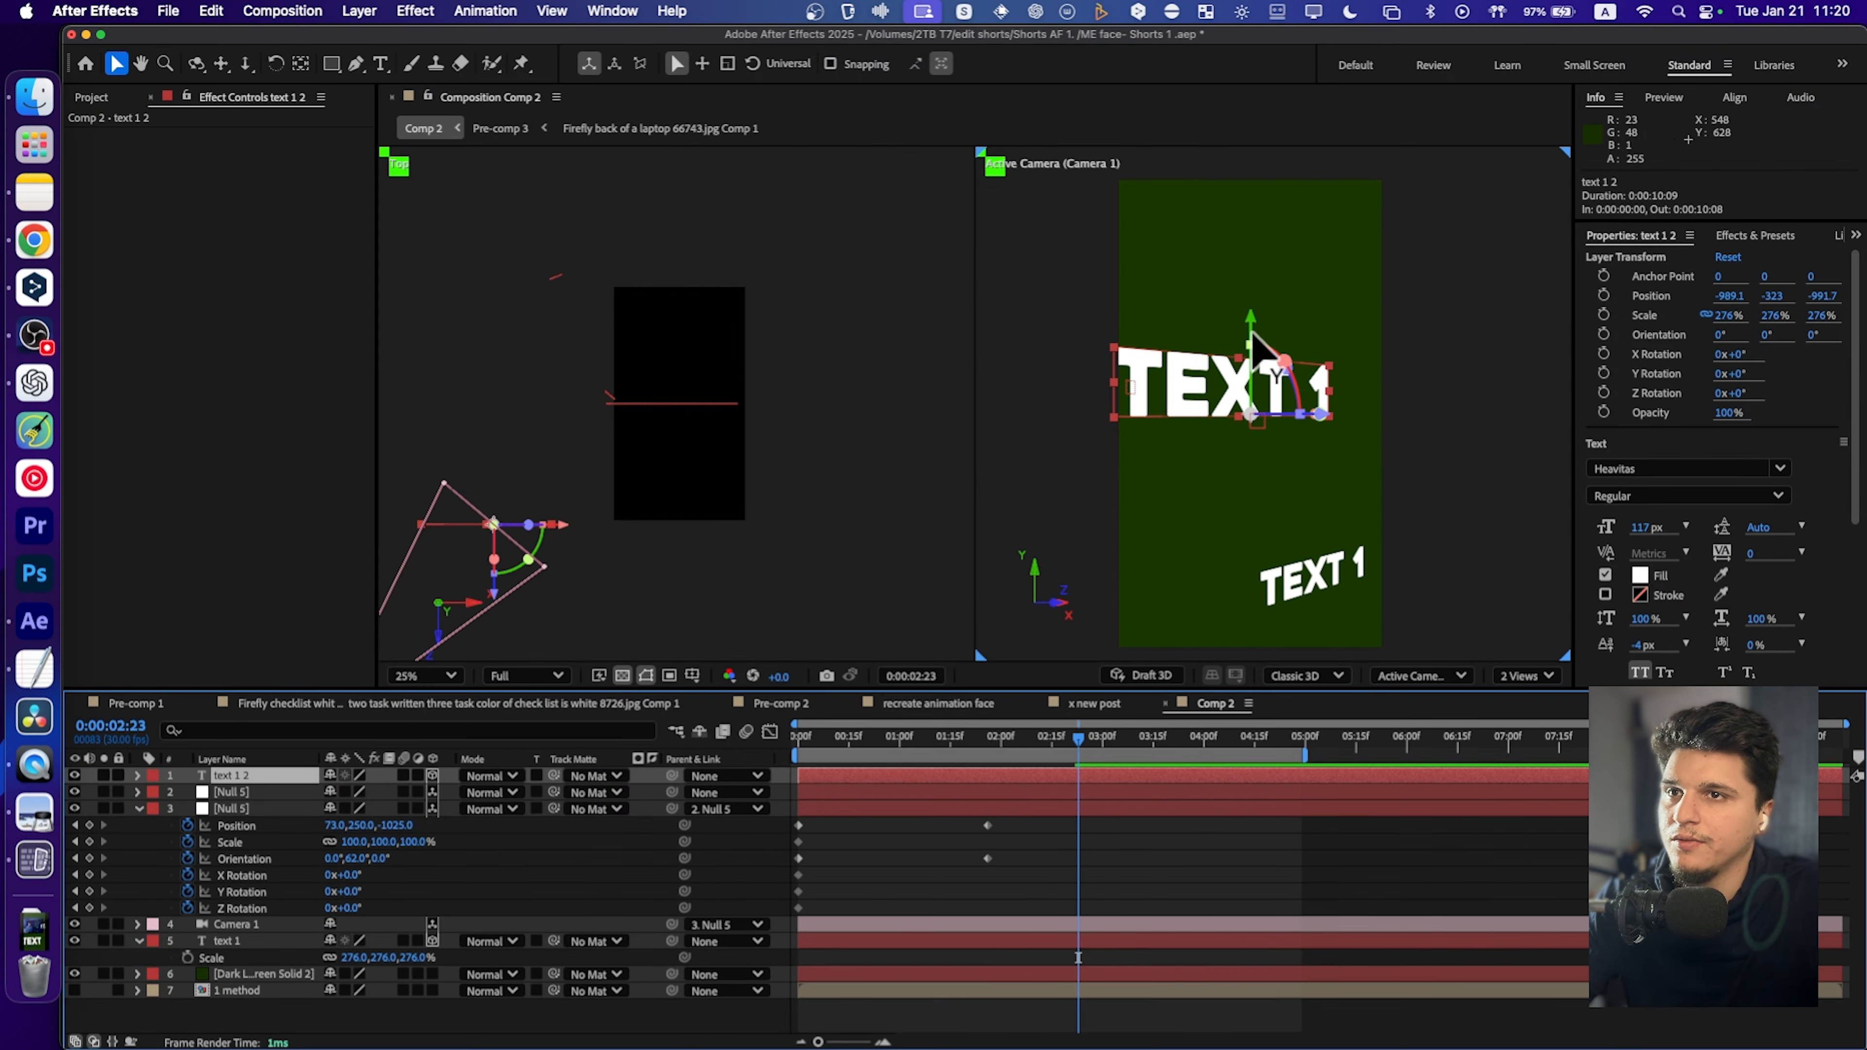
pyautogui.moveTo(1866, 237); pyautogui.dragTo(1866, 277)
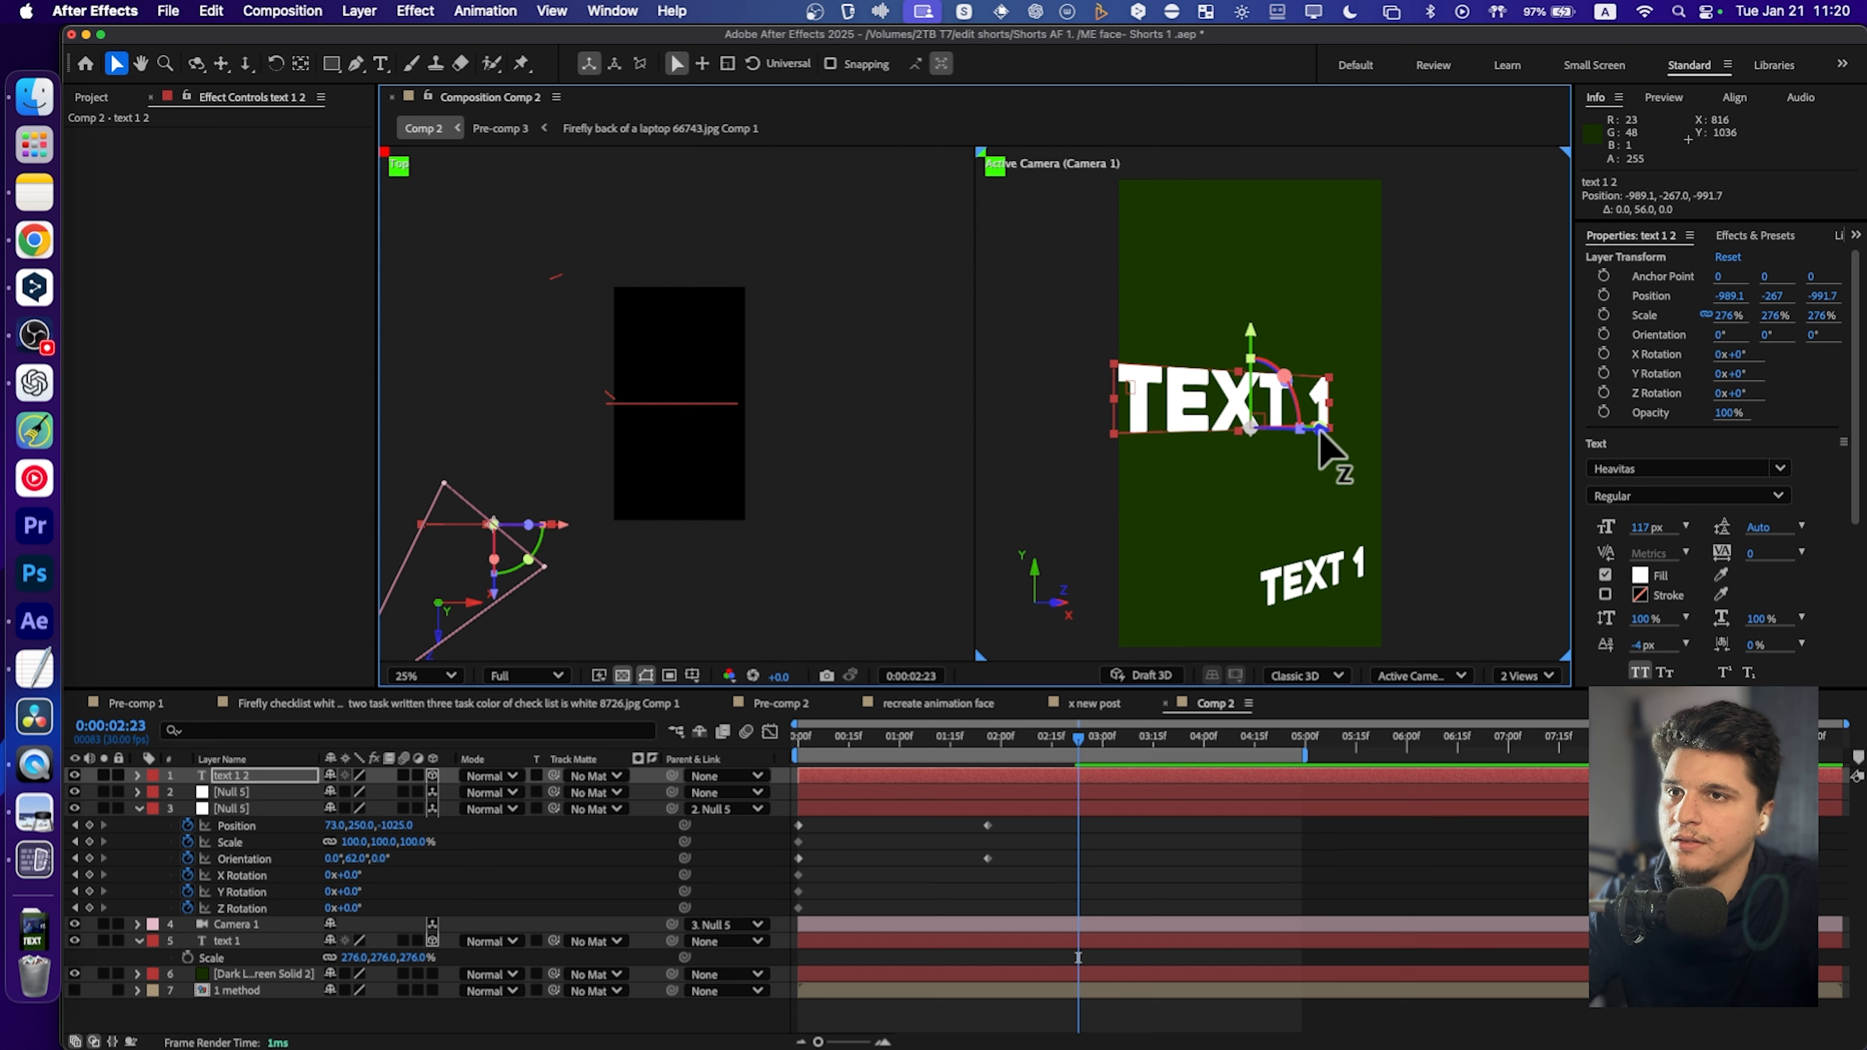
pyautogui.moveTo(1319, 449); pyautogui.dragTo(1345, 423)
# Reveal the upper null's keyframes and scrub the camera movement from the start to 0:00:02:23.
pyautogui.moveTo(933, 738); pyautogui.dragTo(791, 775)
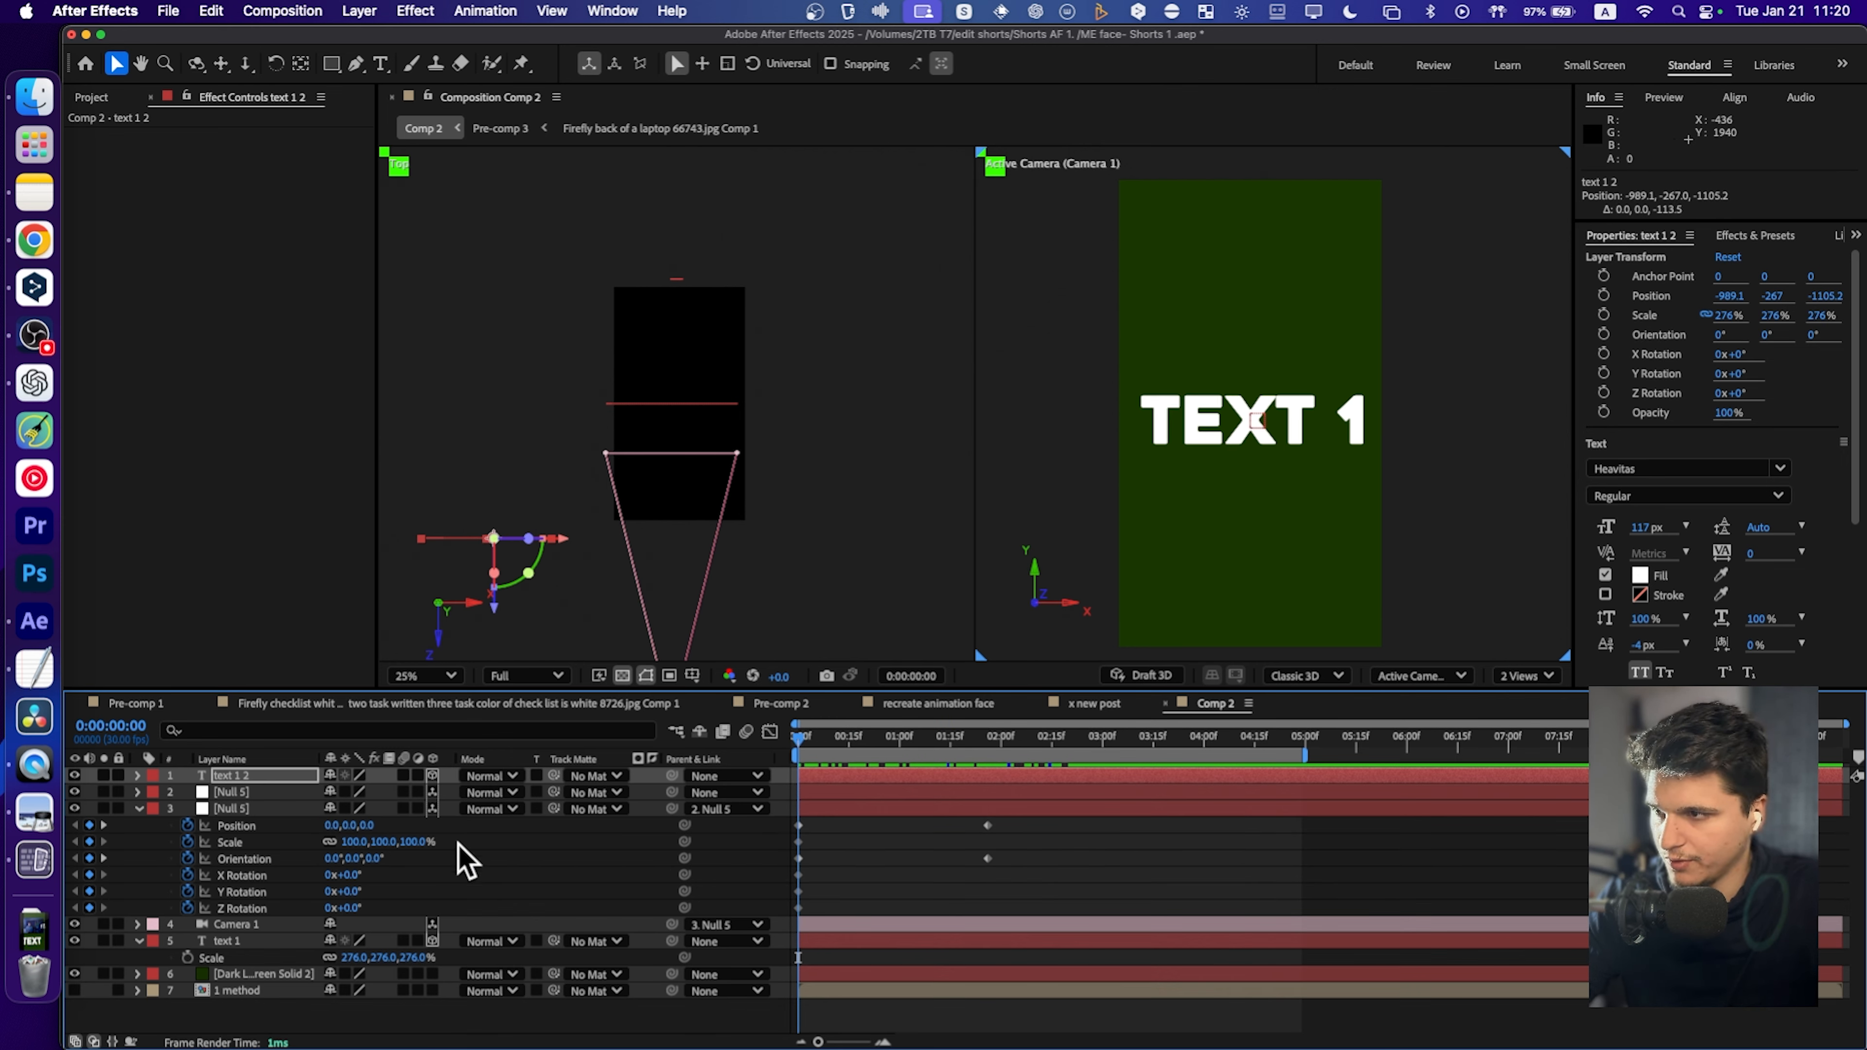
pyautogui.click(250, 925)
pyautogui.click(251, 794)
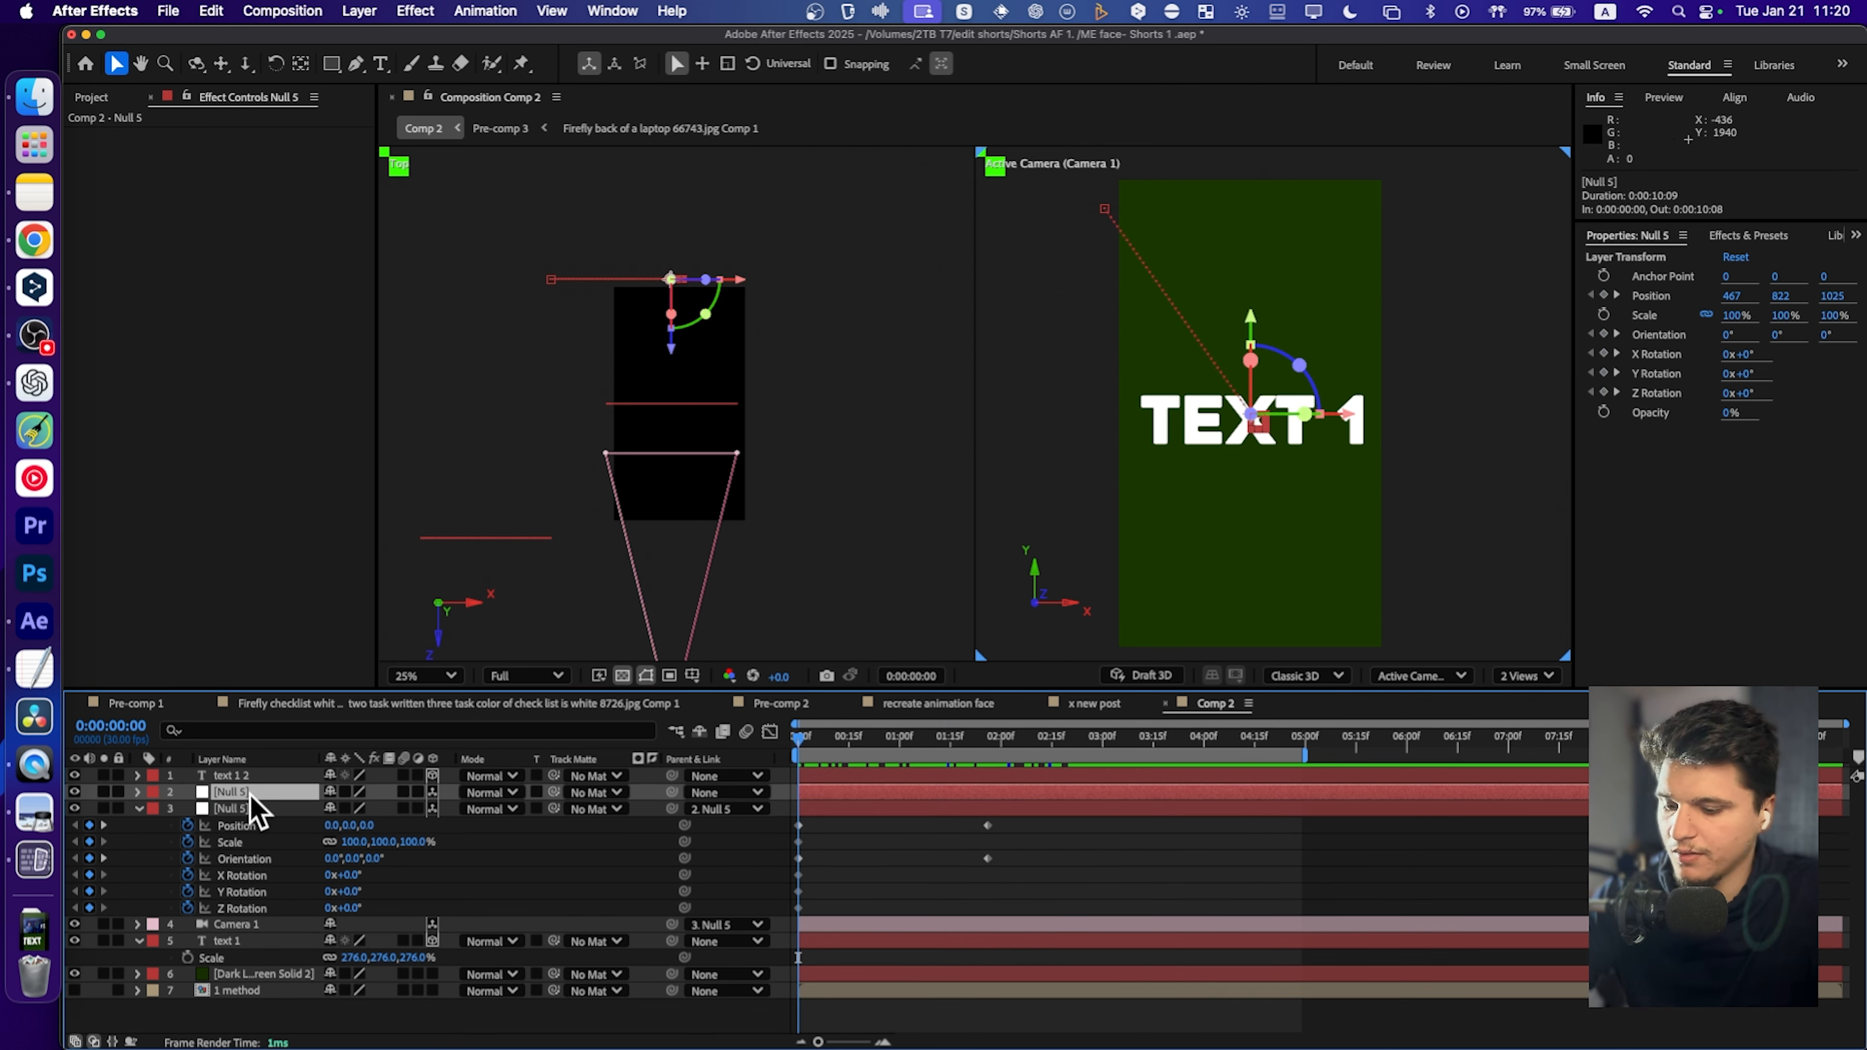
pyautogui.press('u')
pyautogui.press('space')
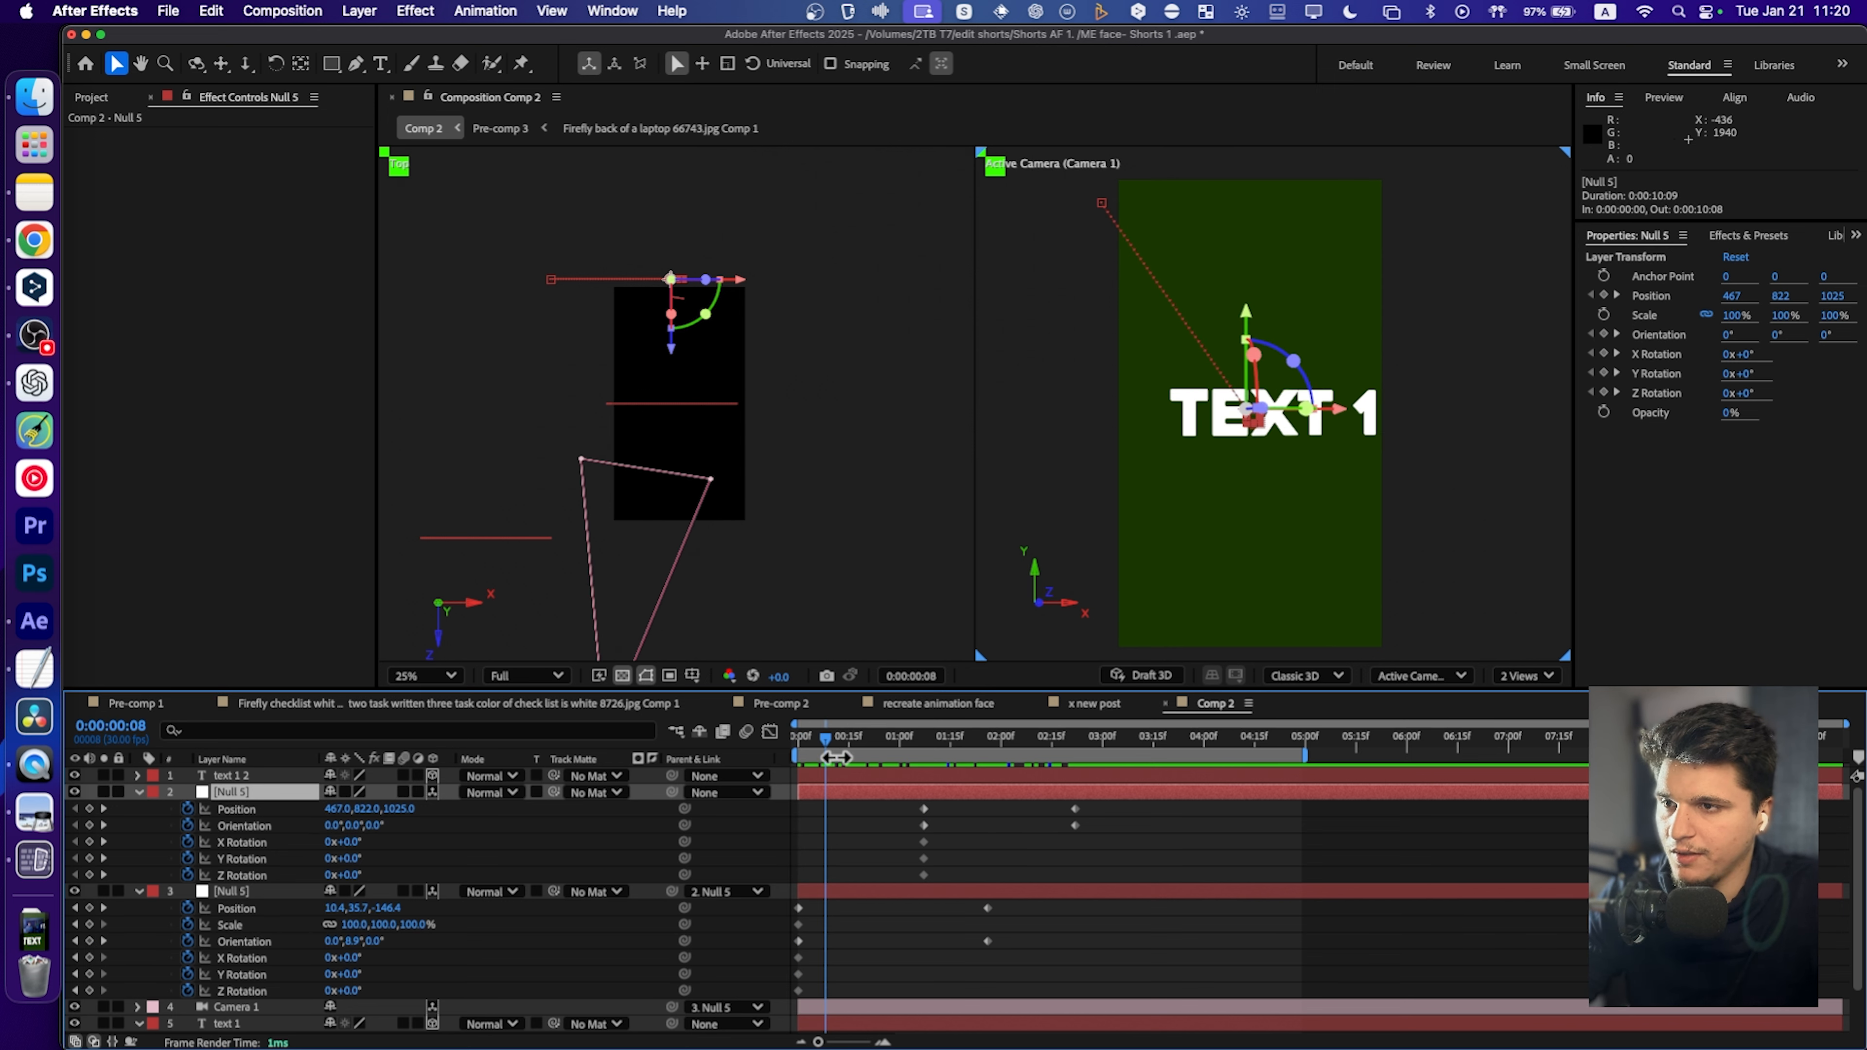
pyautogui.moveTo(834, 758); pyautogui.dragTo(1079, 781)
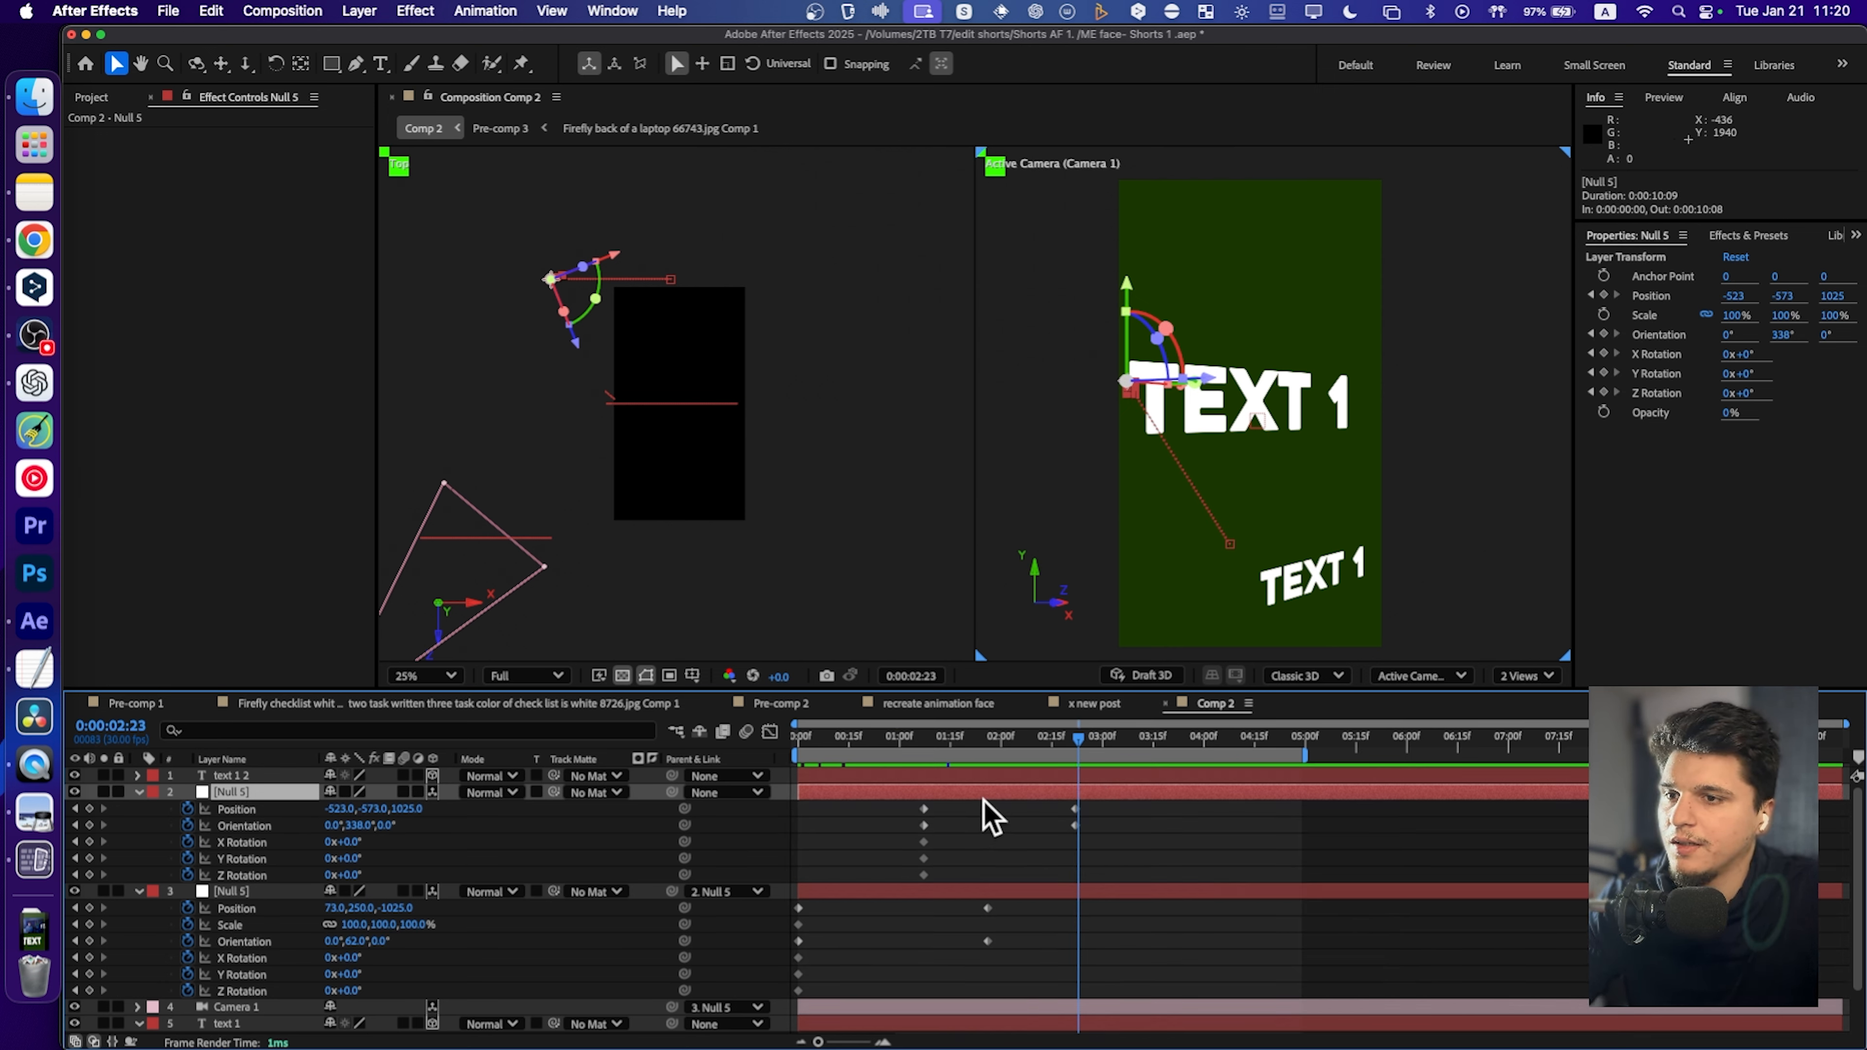
# Add a new null object above the existing nulls and duplicate the text 1 2 layer.
pyautogui.click(975, 735)
pyautogui.click(139, 808)
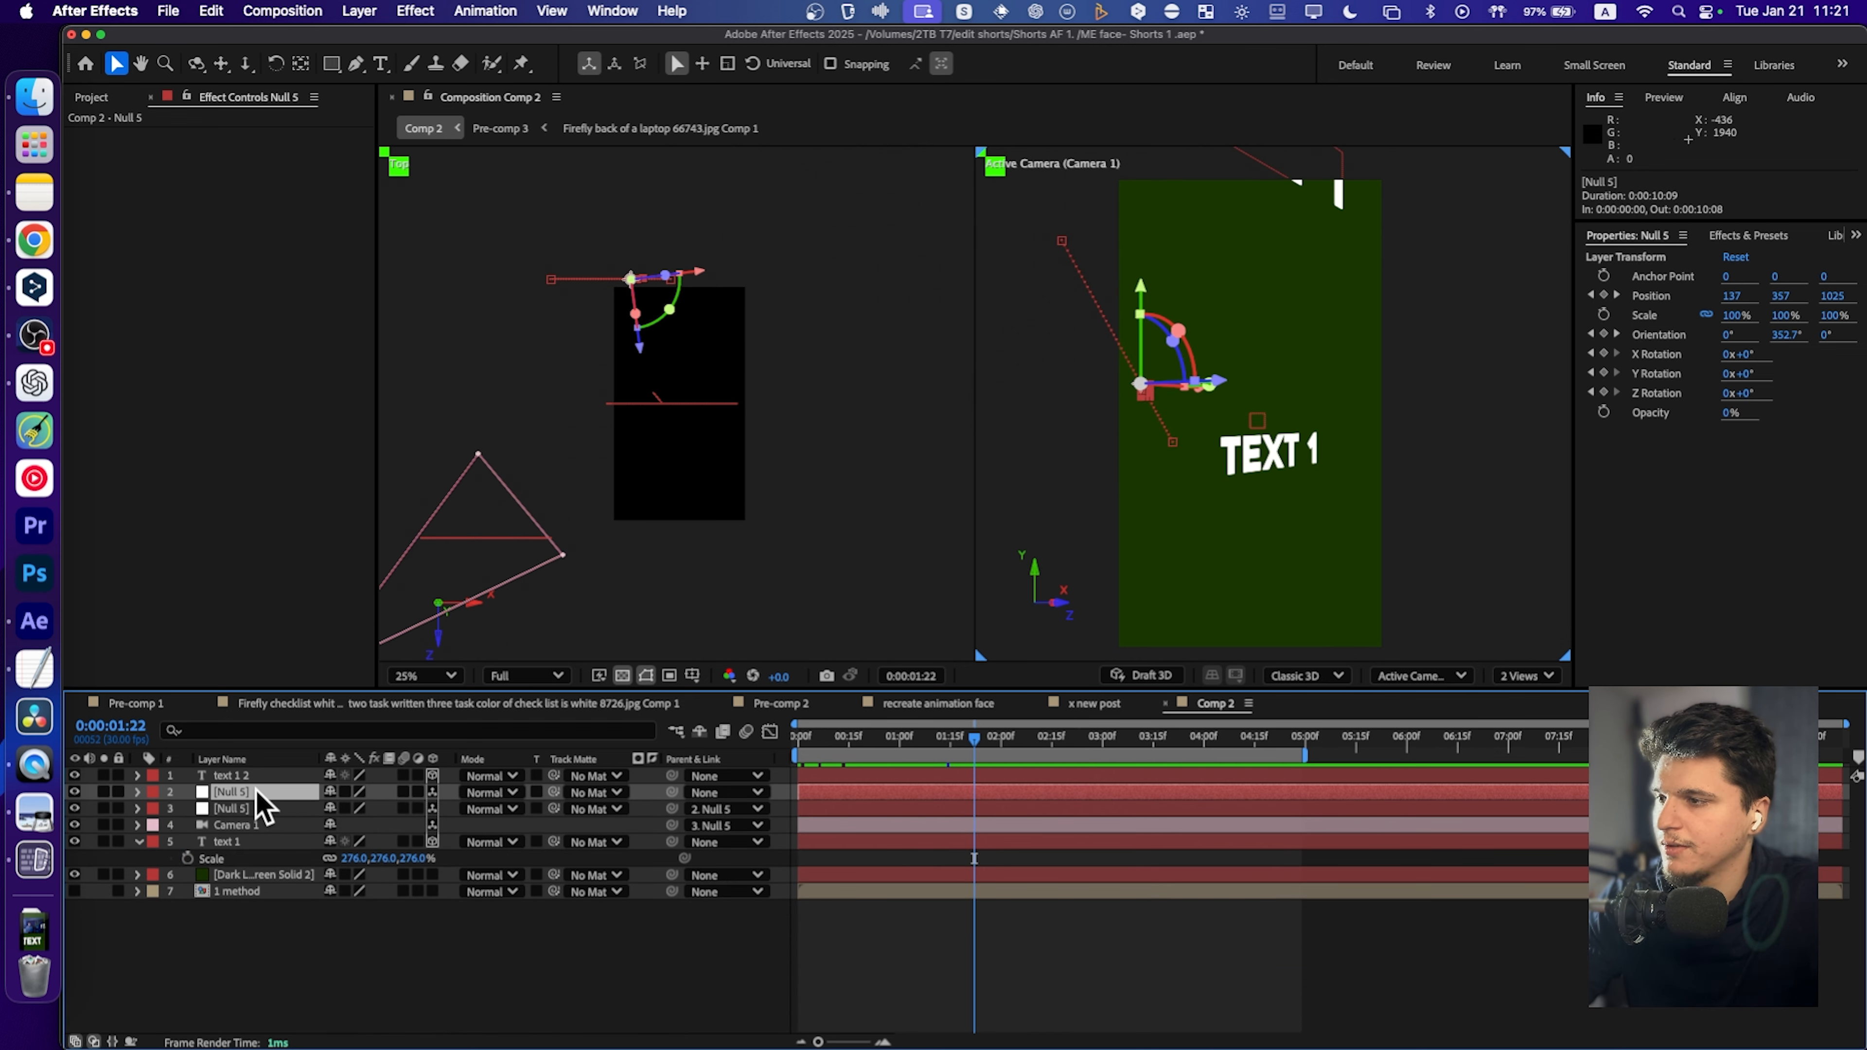
pyautogui.rightClick(255, 788)
pyautogui.rightClick(619, 964)
pyautogui.moveTo(721, 785)
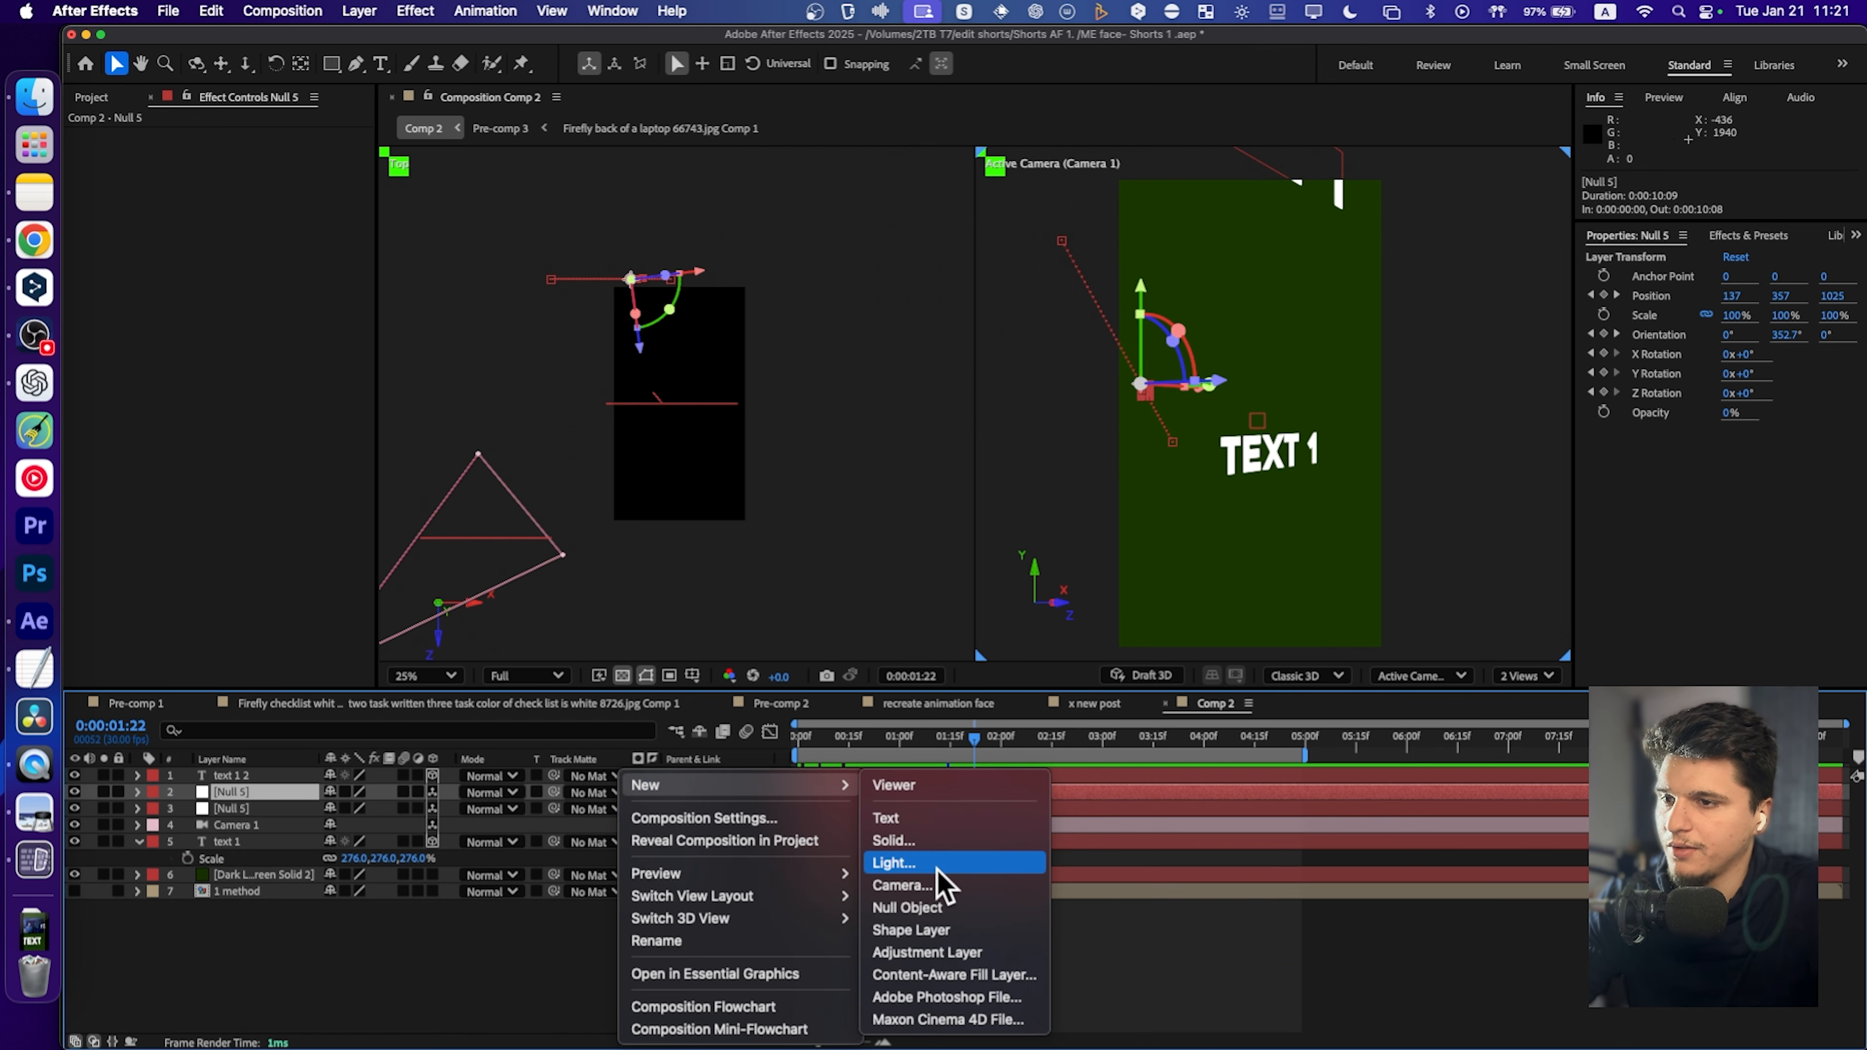
pyautogui.click(891, 909)
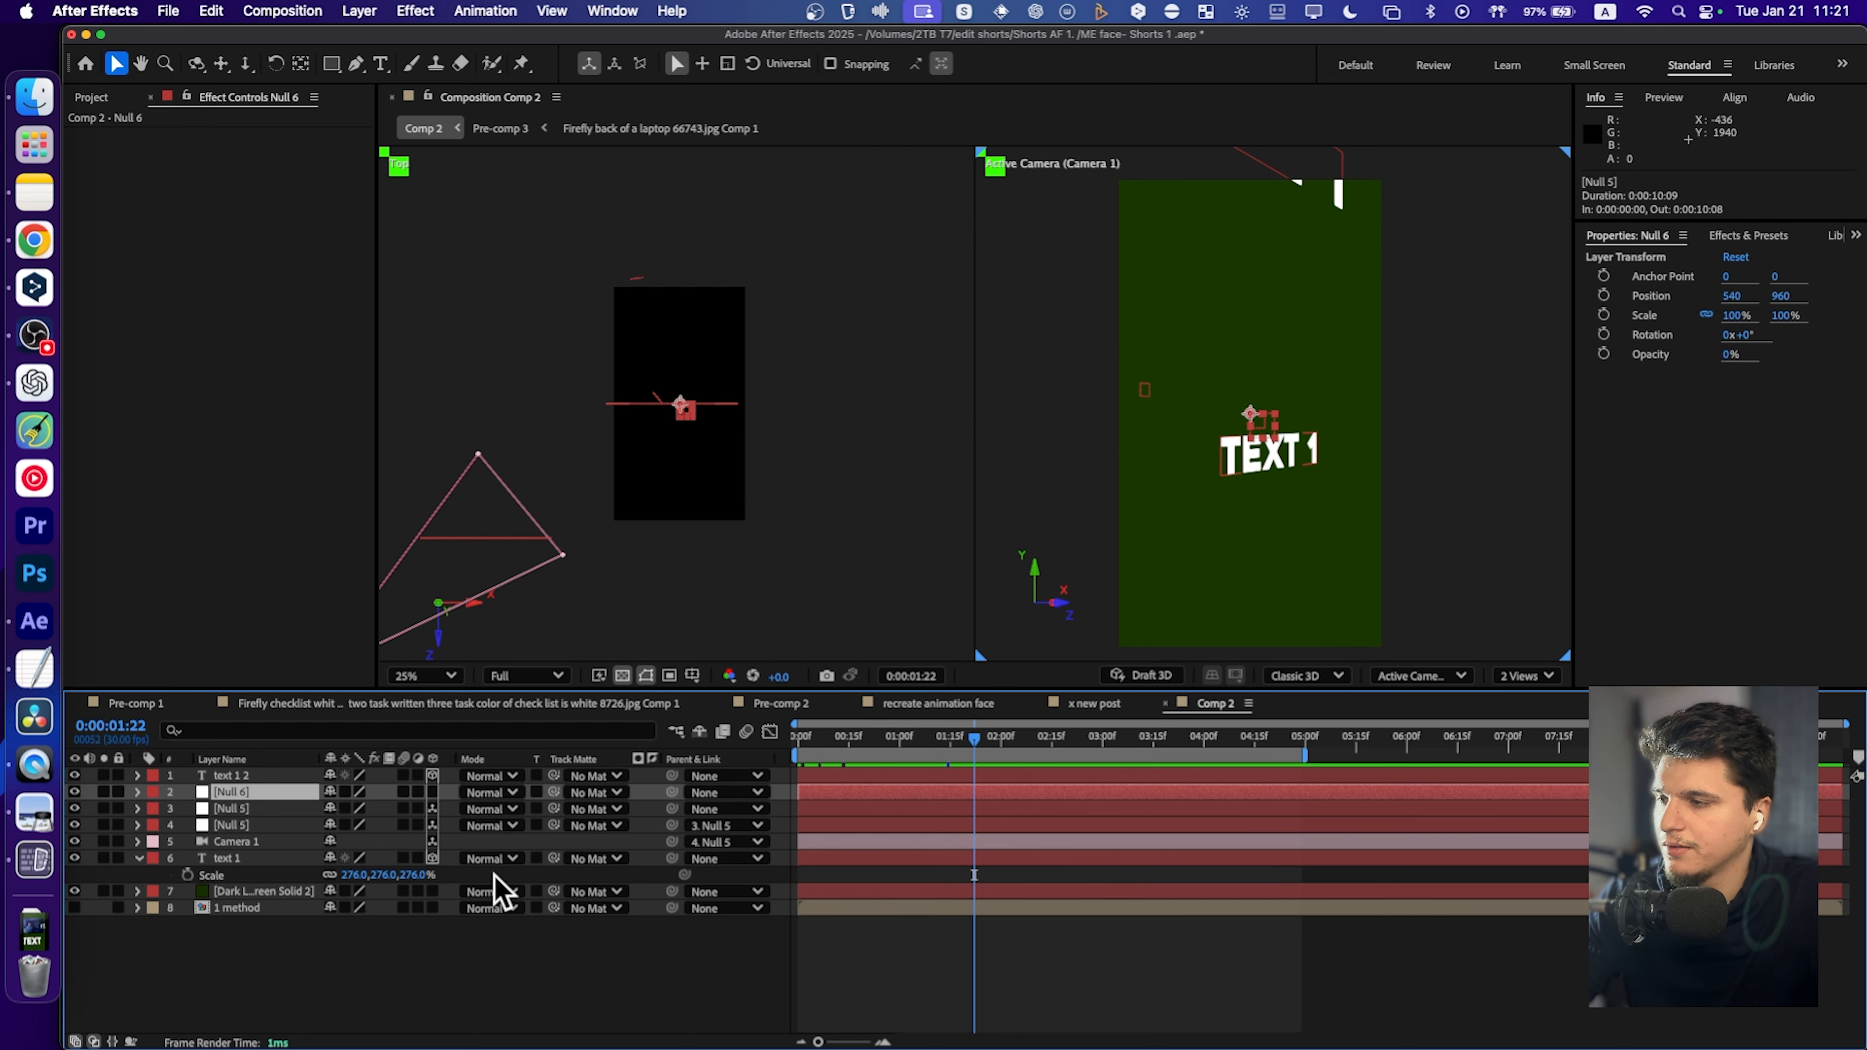
pyautogui.click(259, 778)
pyautogui.press('super+d')
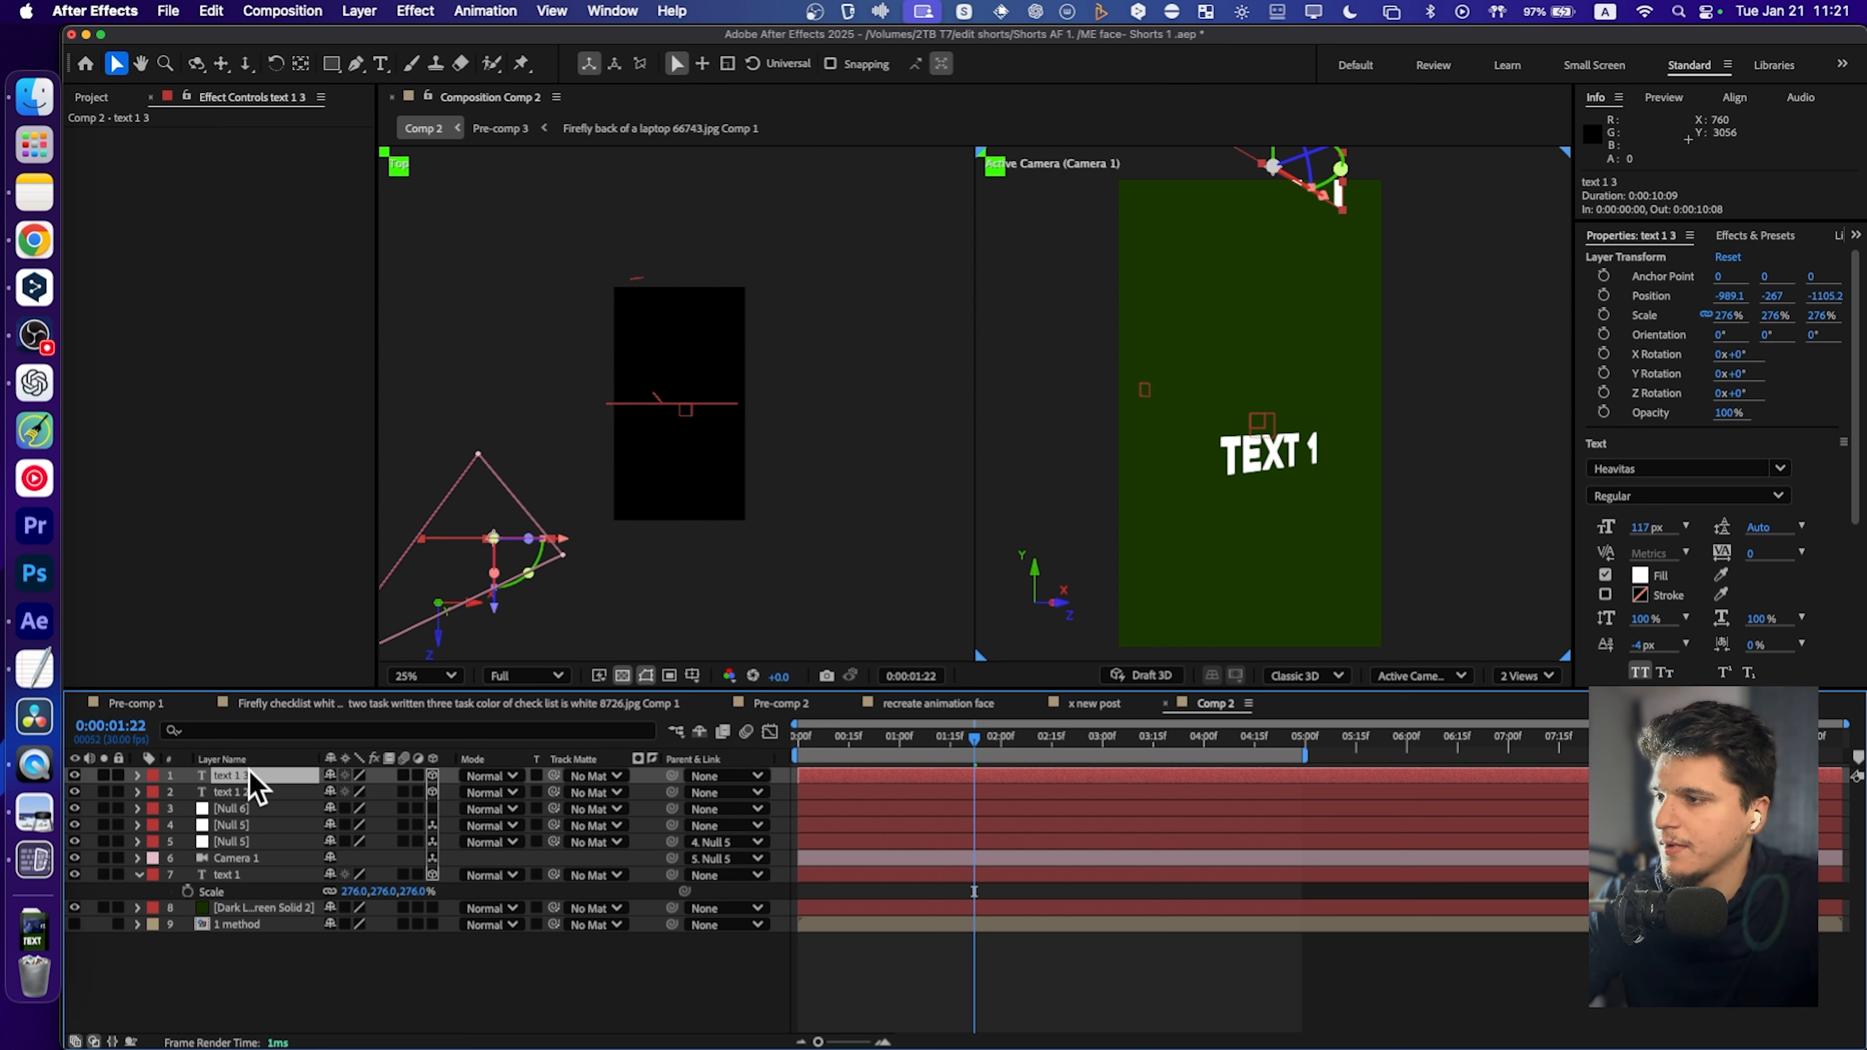
# Parent the upper Null 5 layer to Null 6 and make Null 6 a 3D layer.
pyautogui.click(239, 808)
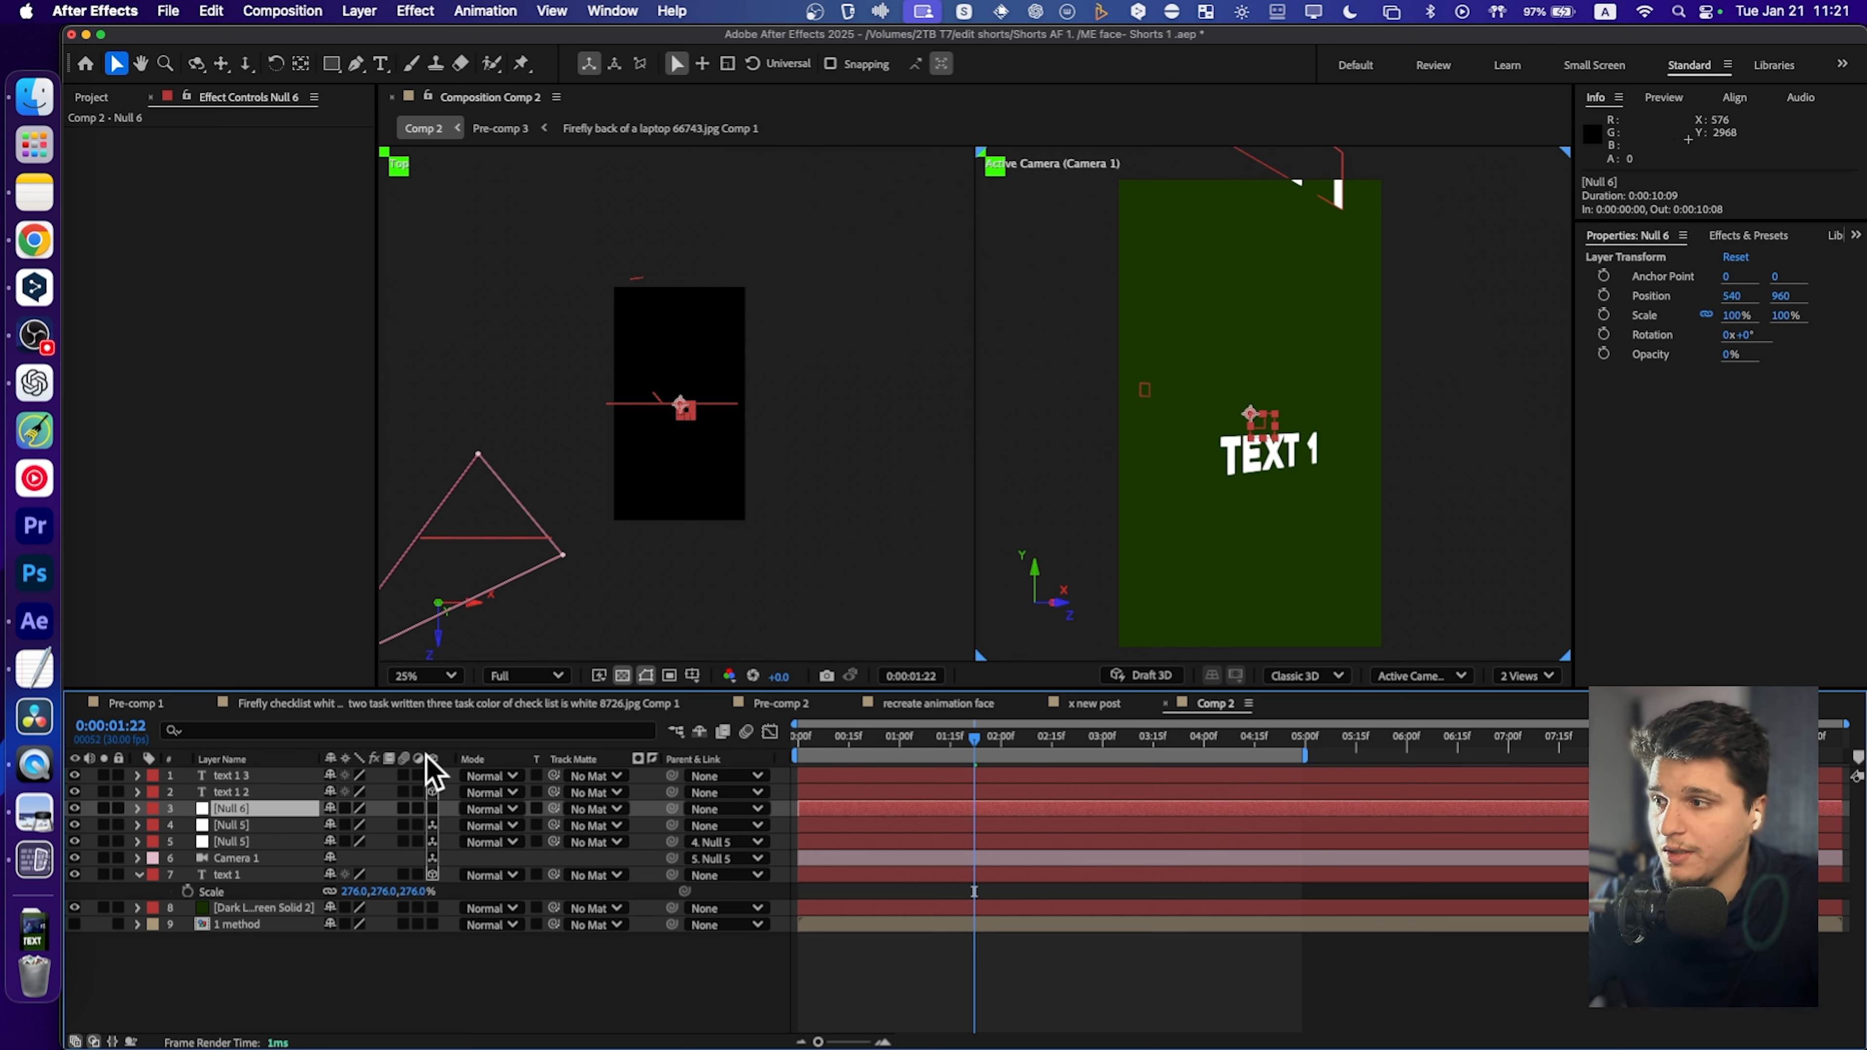
pyautogui.moveTo(649, 822); pyautogui.dragTo(294, 811)
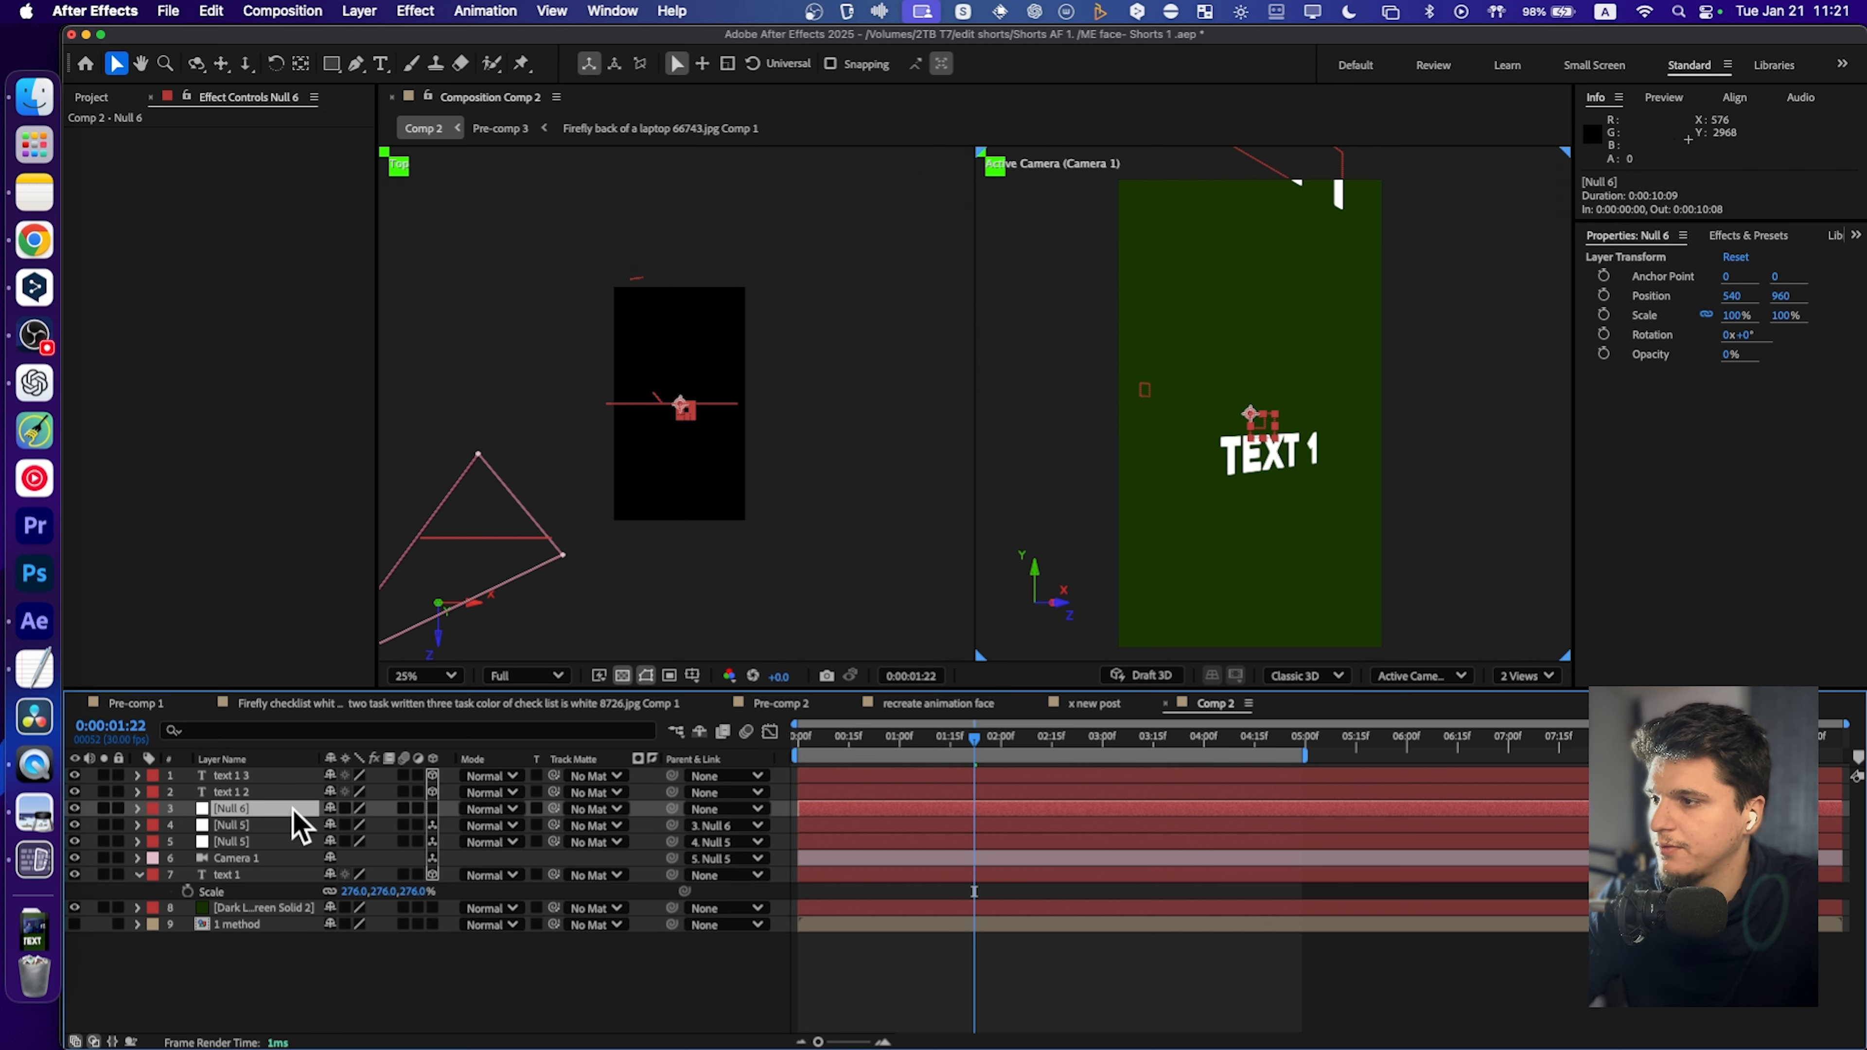
pyautogui.click(137, 808)
pyautogui.click(156, 825)
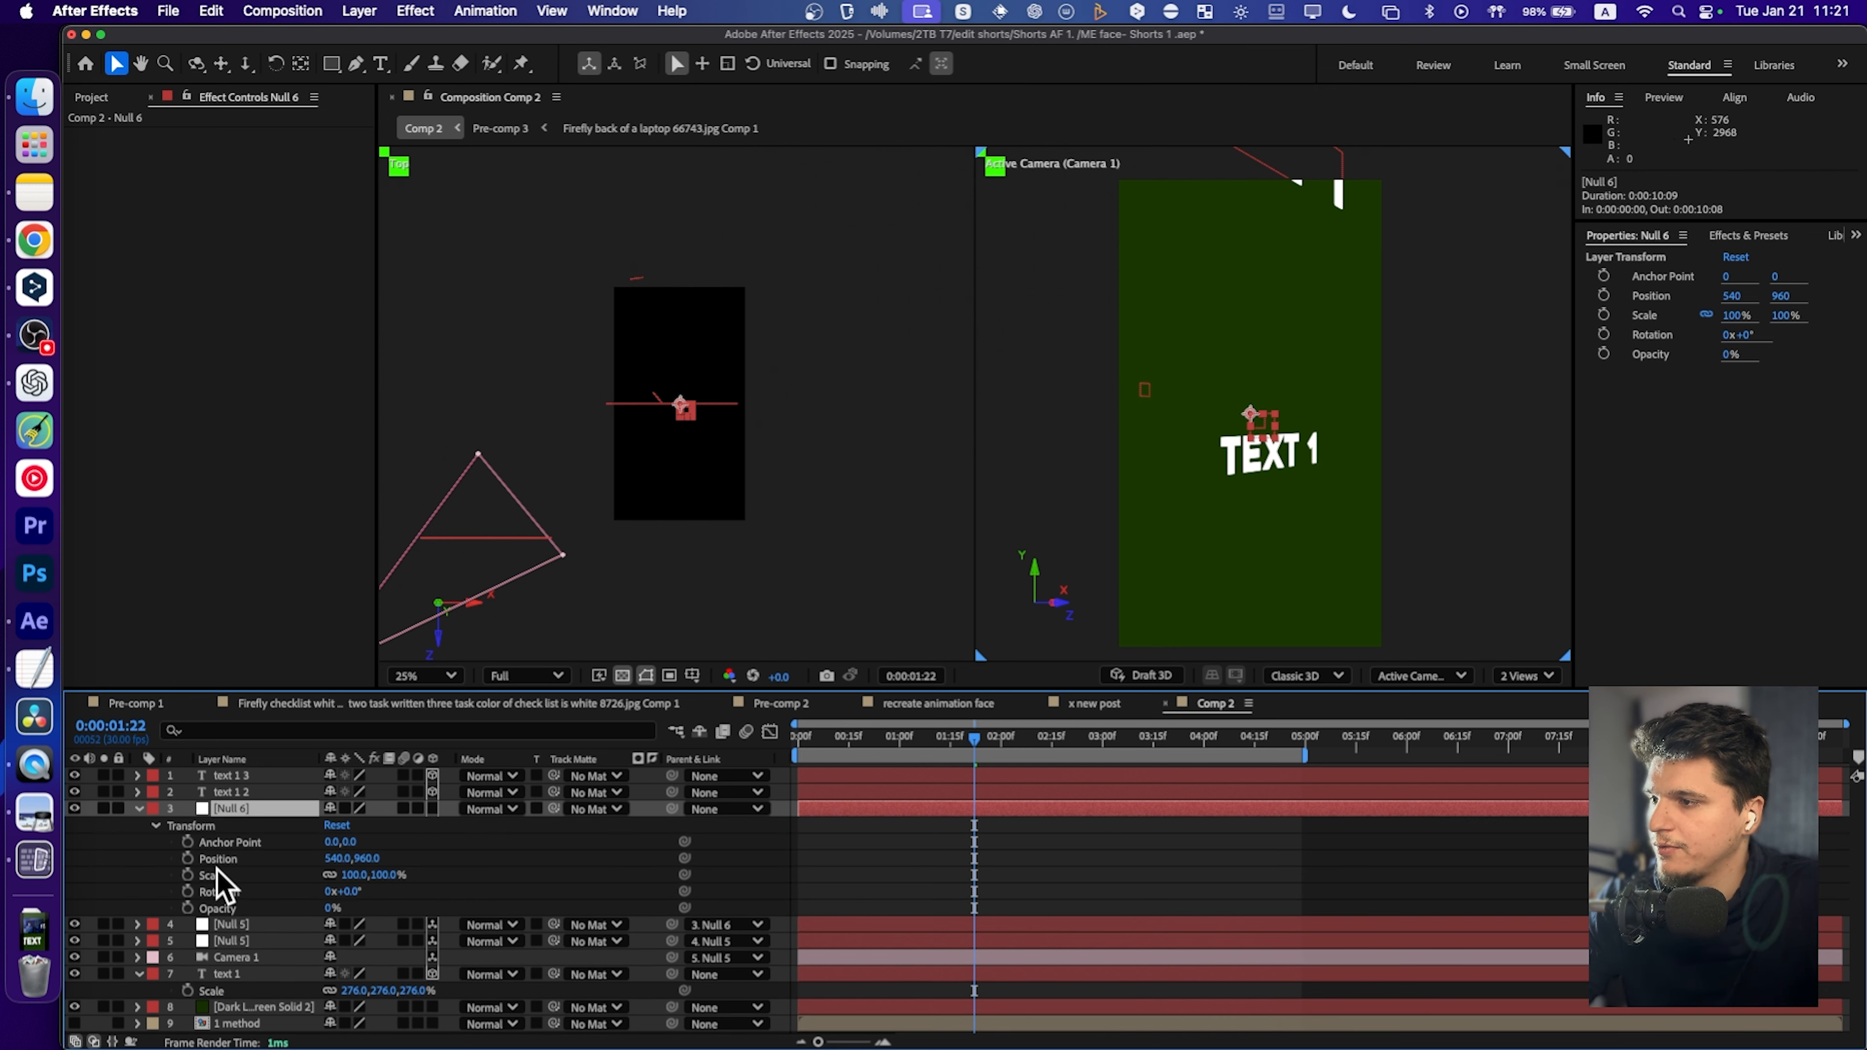
pyautogui.click(432, 808)
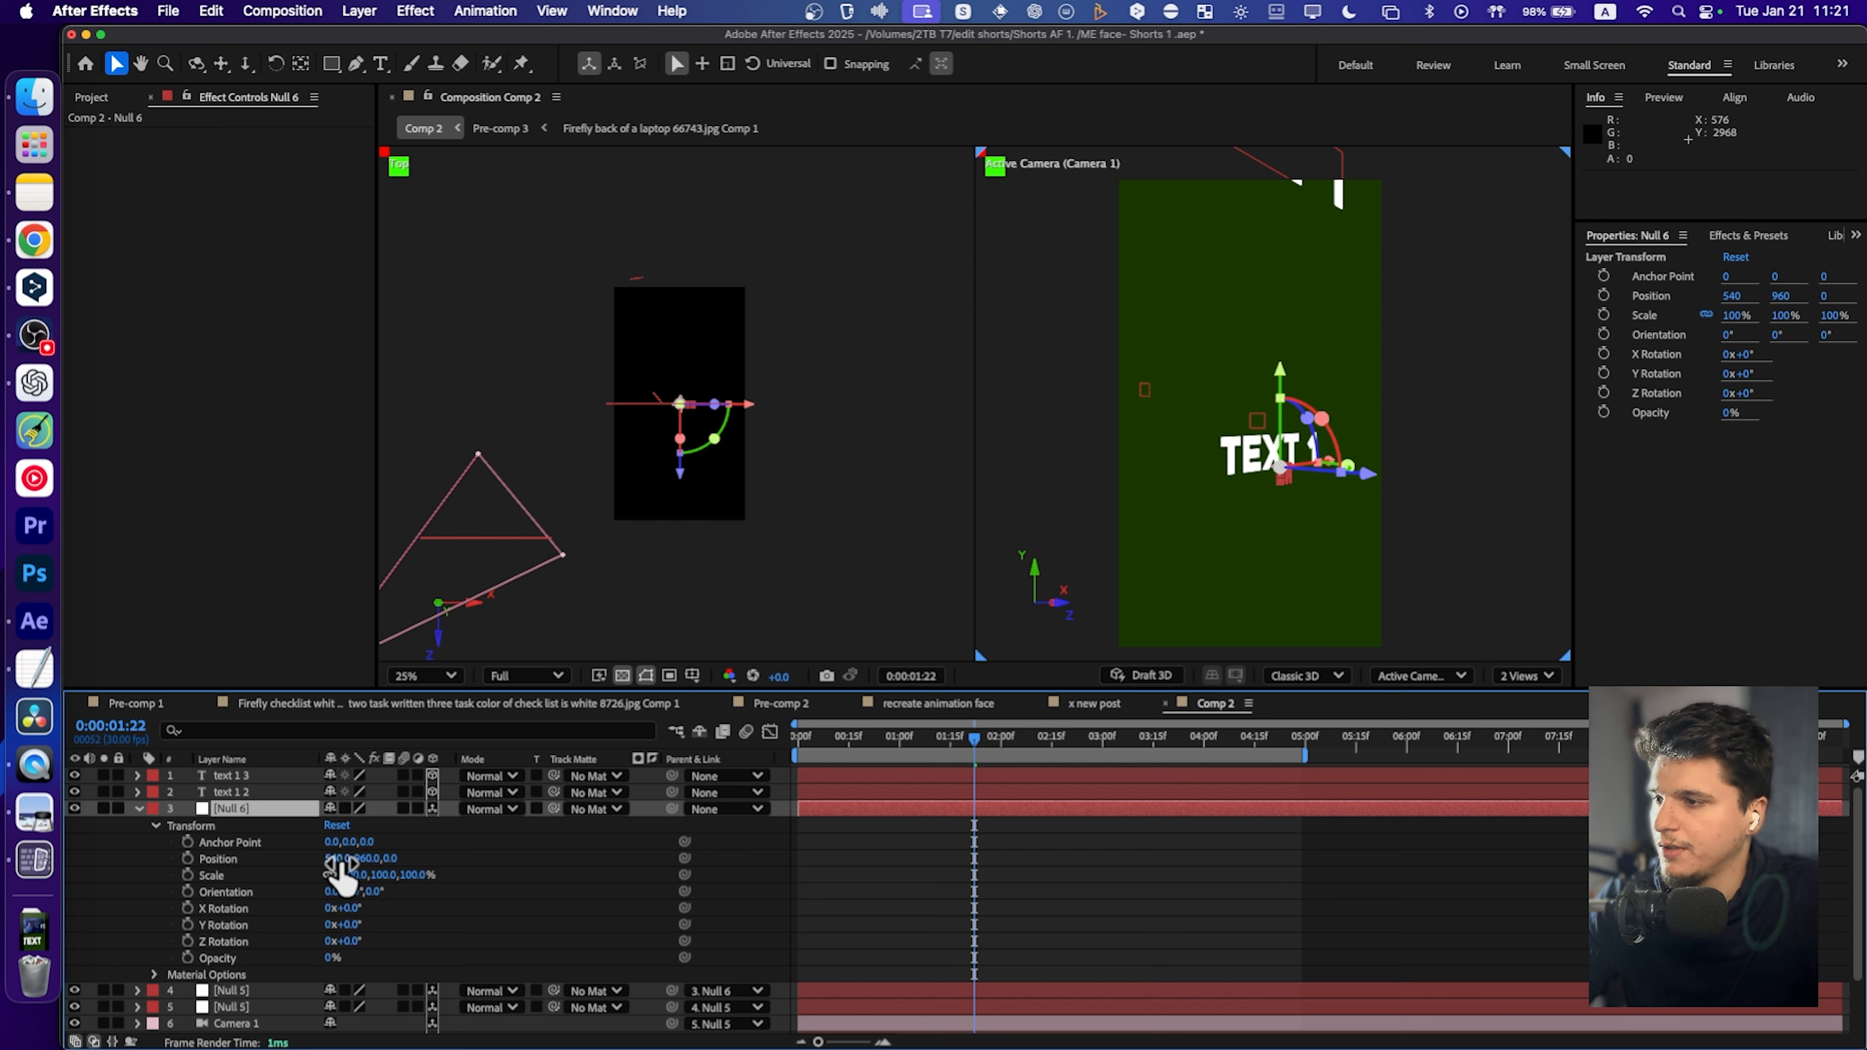
# Enable Position and Z Rotation keyframing on Null 6 at 0:00:02:03, leaving its other properties without keyframes.
pyautogui.scroll(-3, 882, 809)
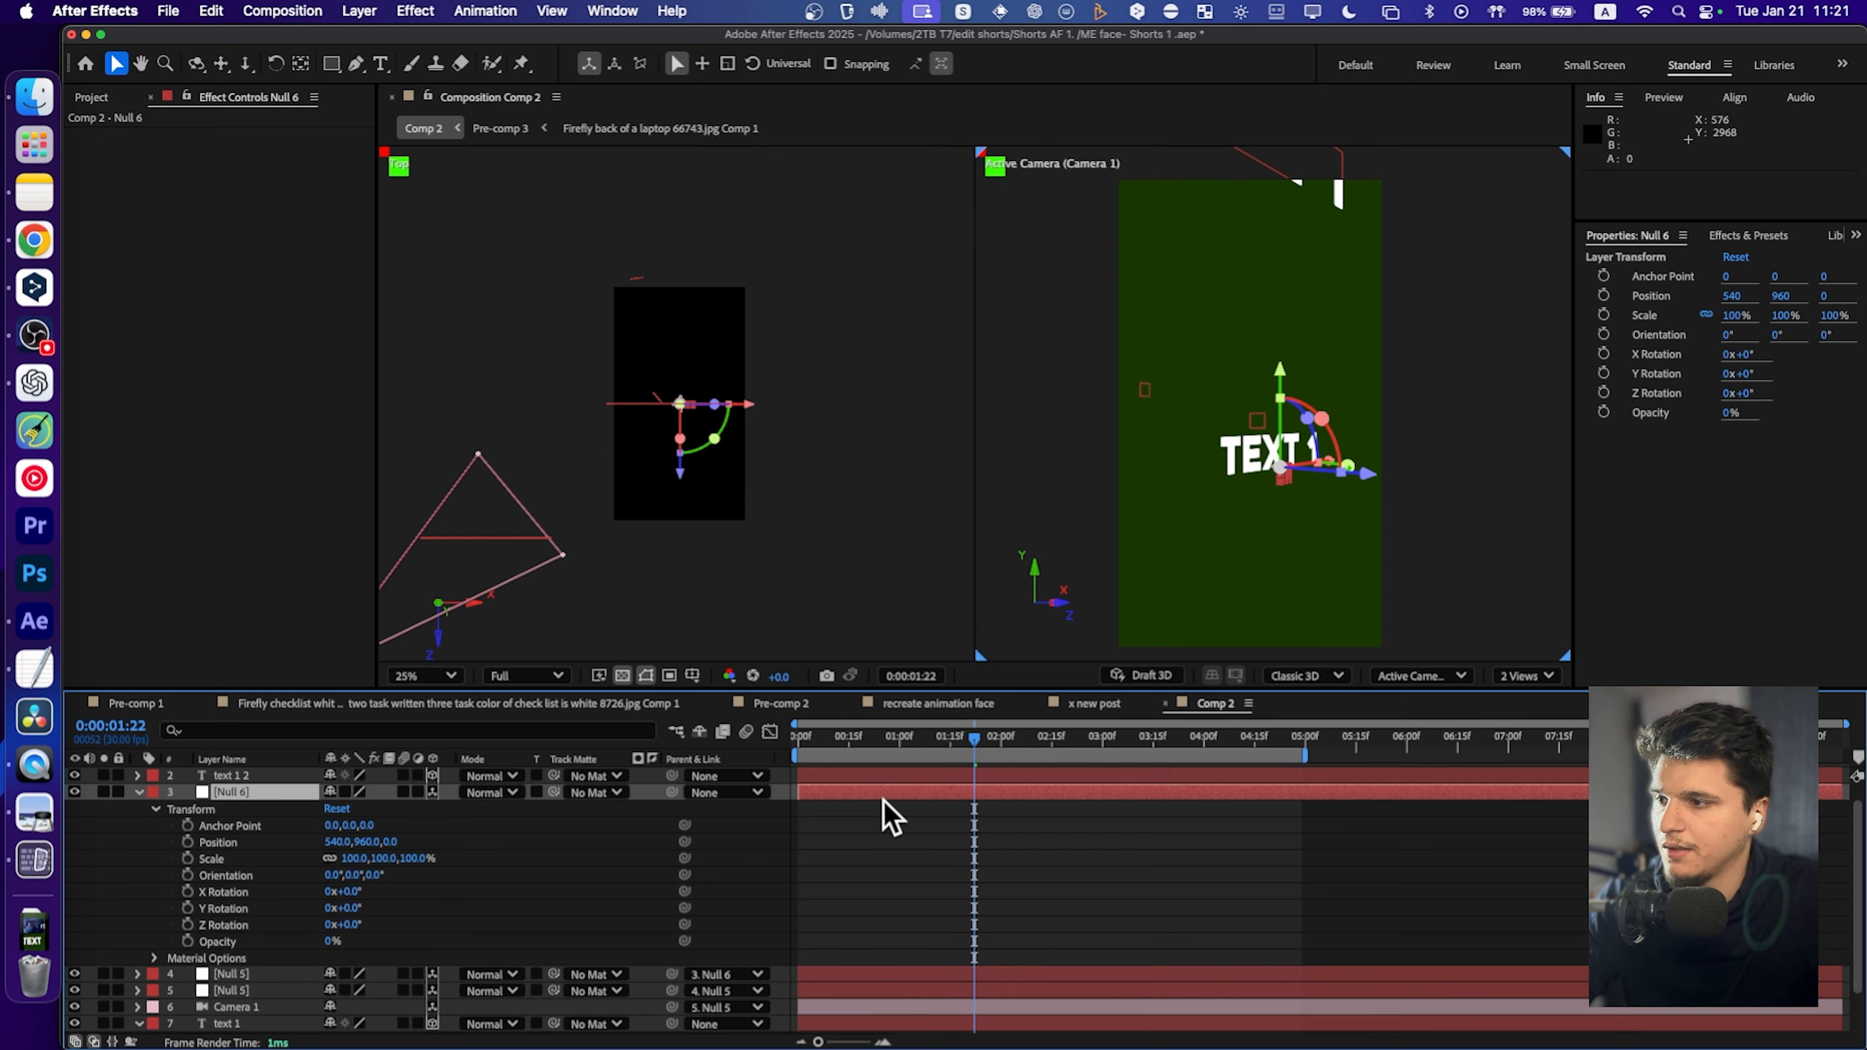
pyautogui.click(244, 945)
pyautogui.press('u')
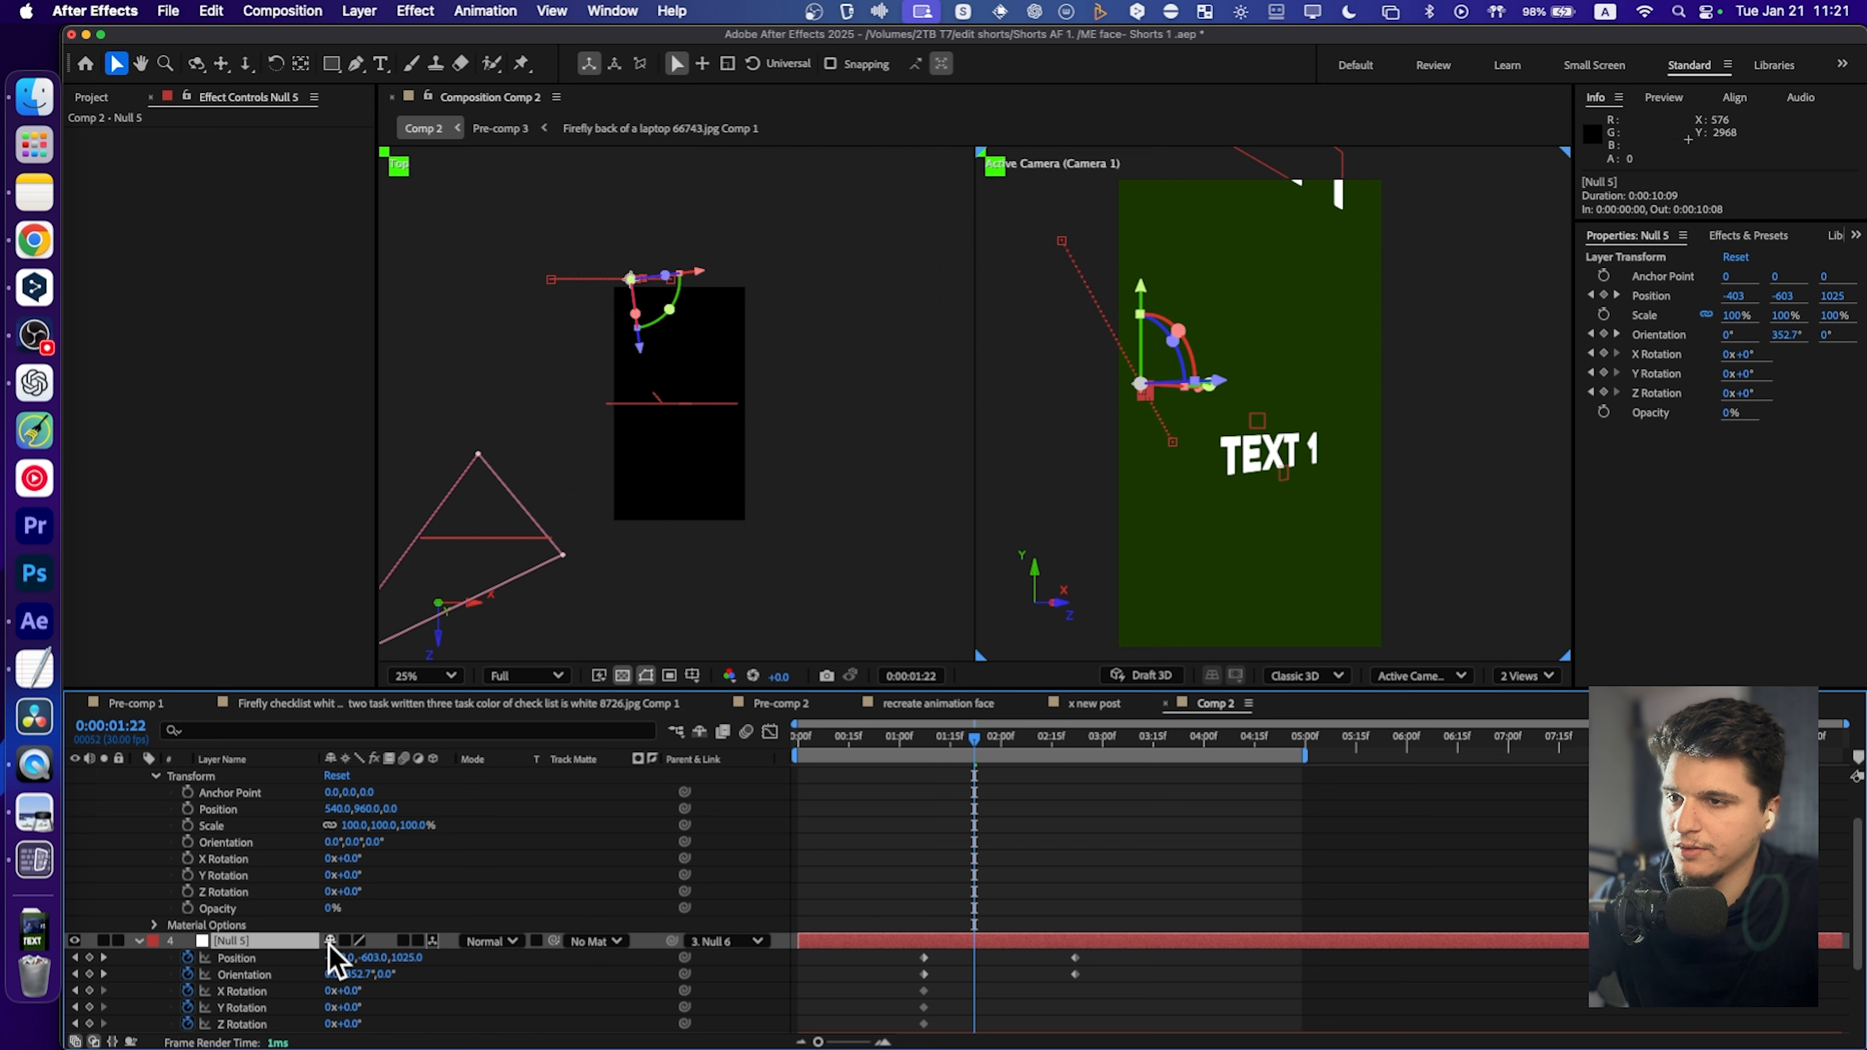
pyautogui.moveTo(979, 744); pyautogui.dragTo(1011, 742)
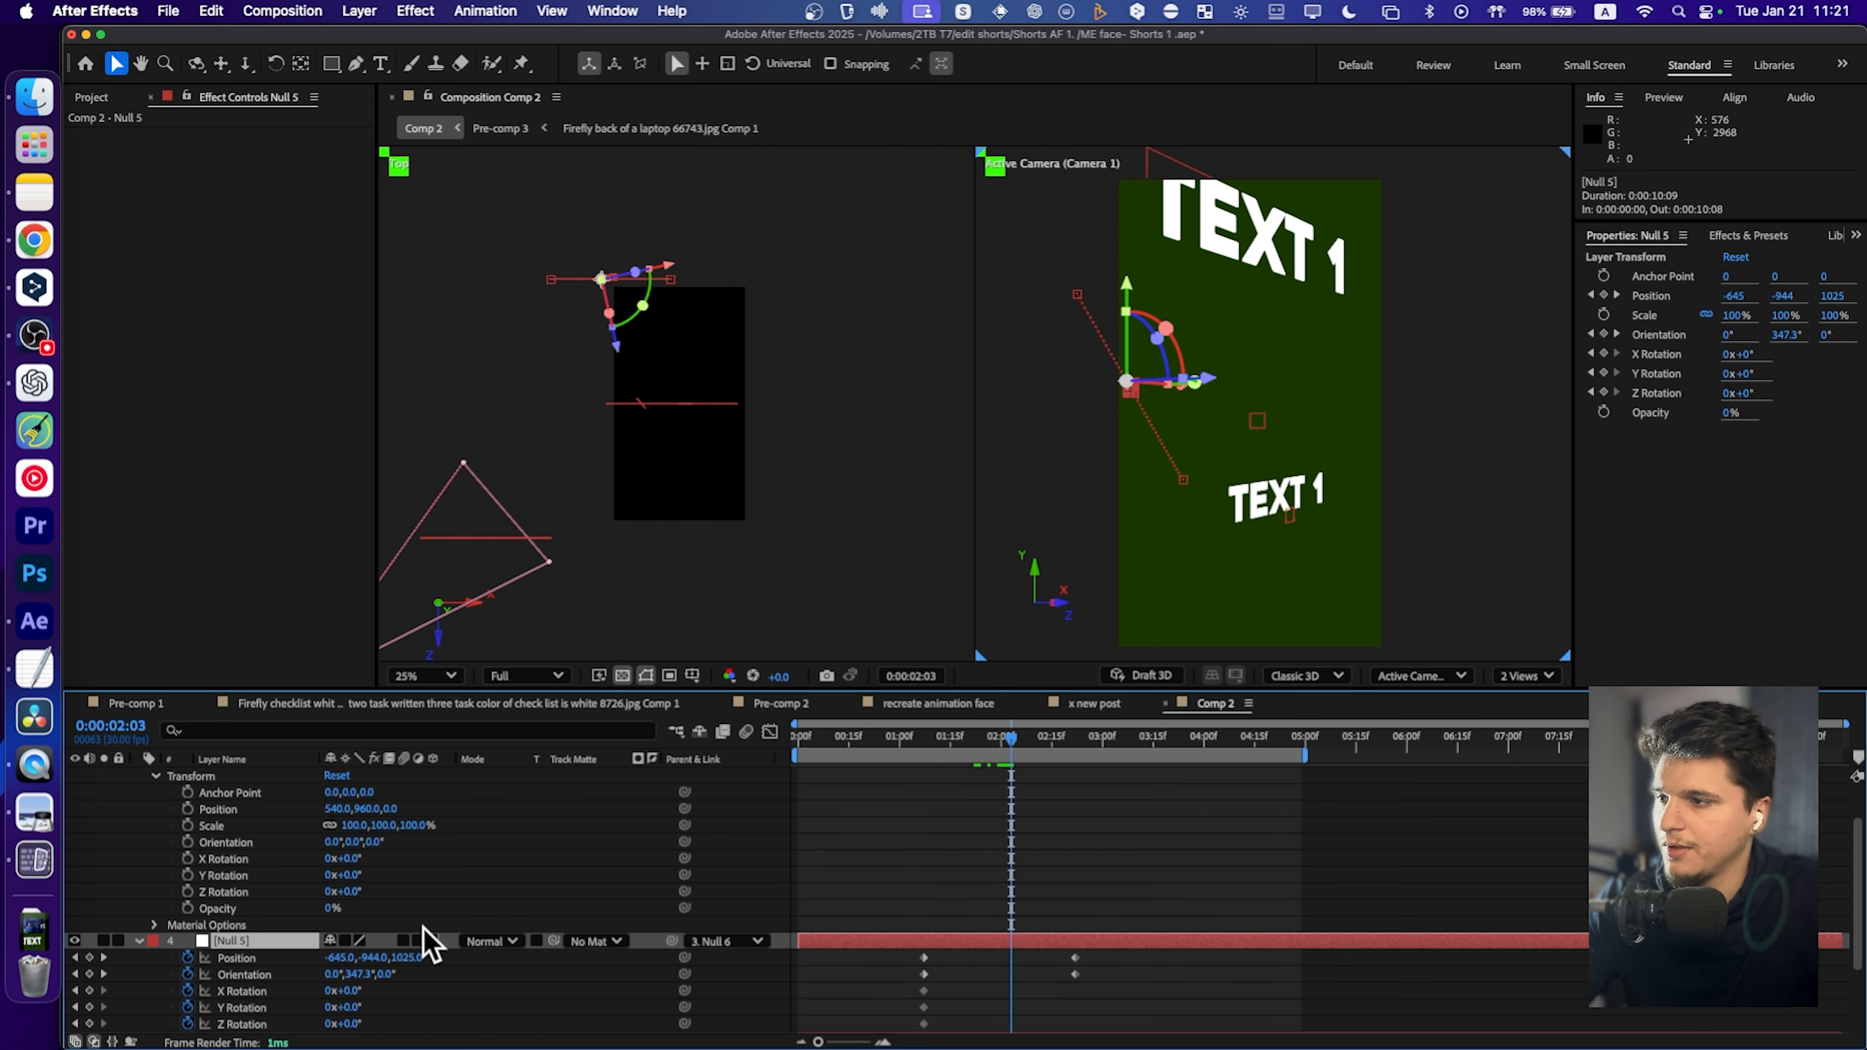
pyautogui.click(187, 808)
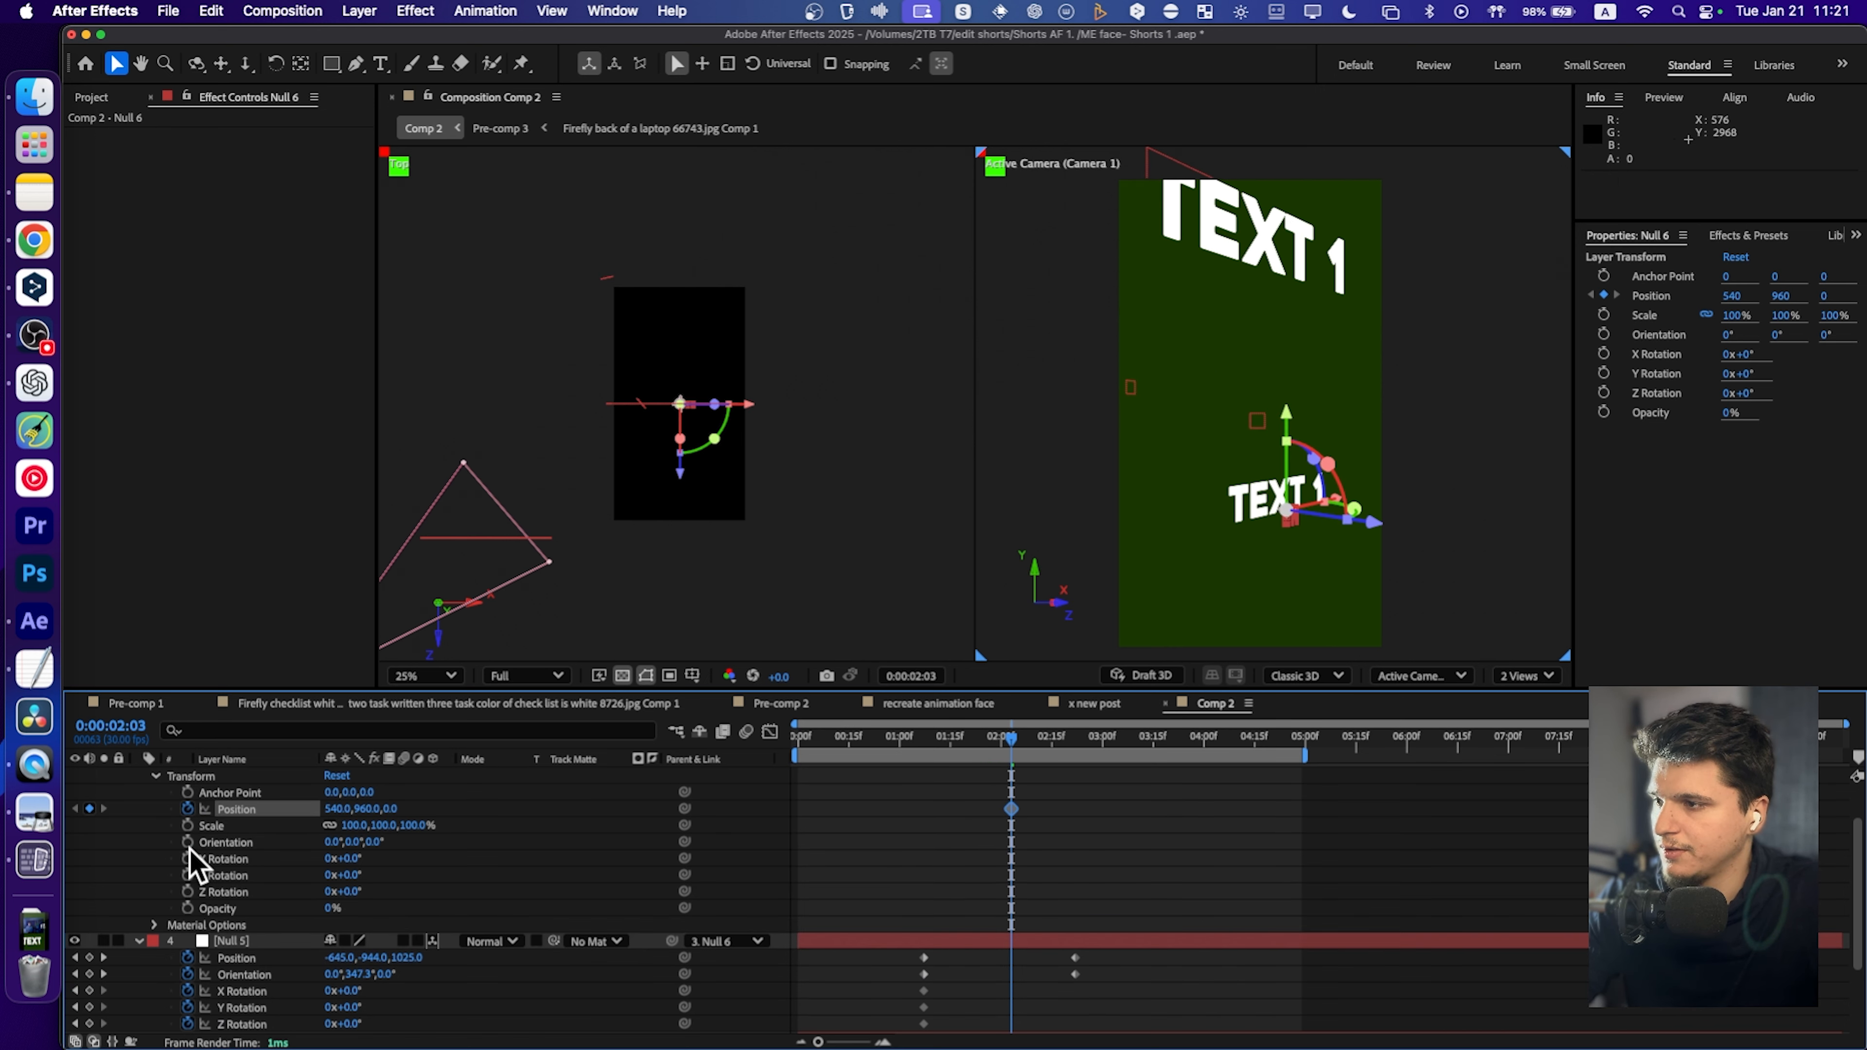
pyautogui.click(188, 841)
pyautogui.click(187, 858)
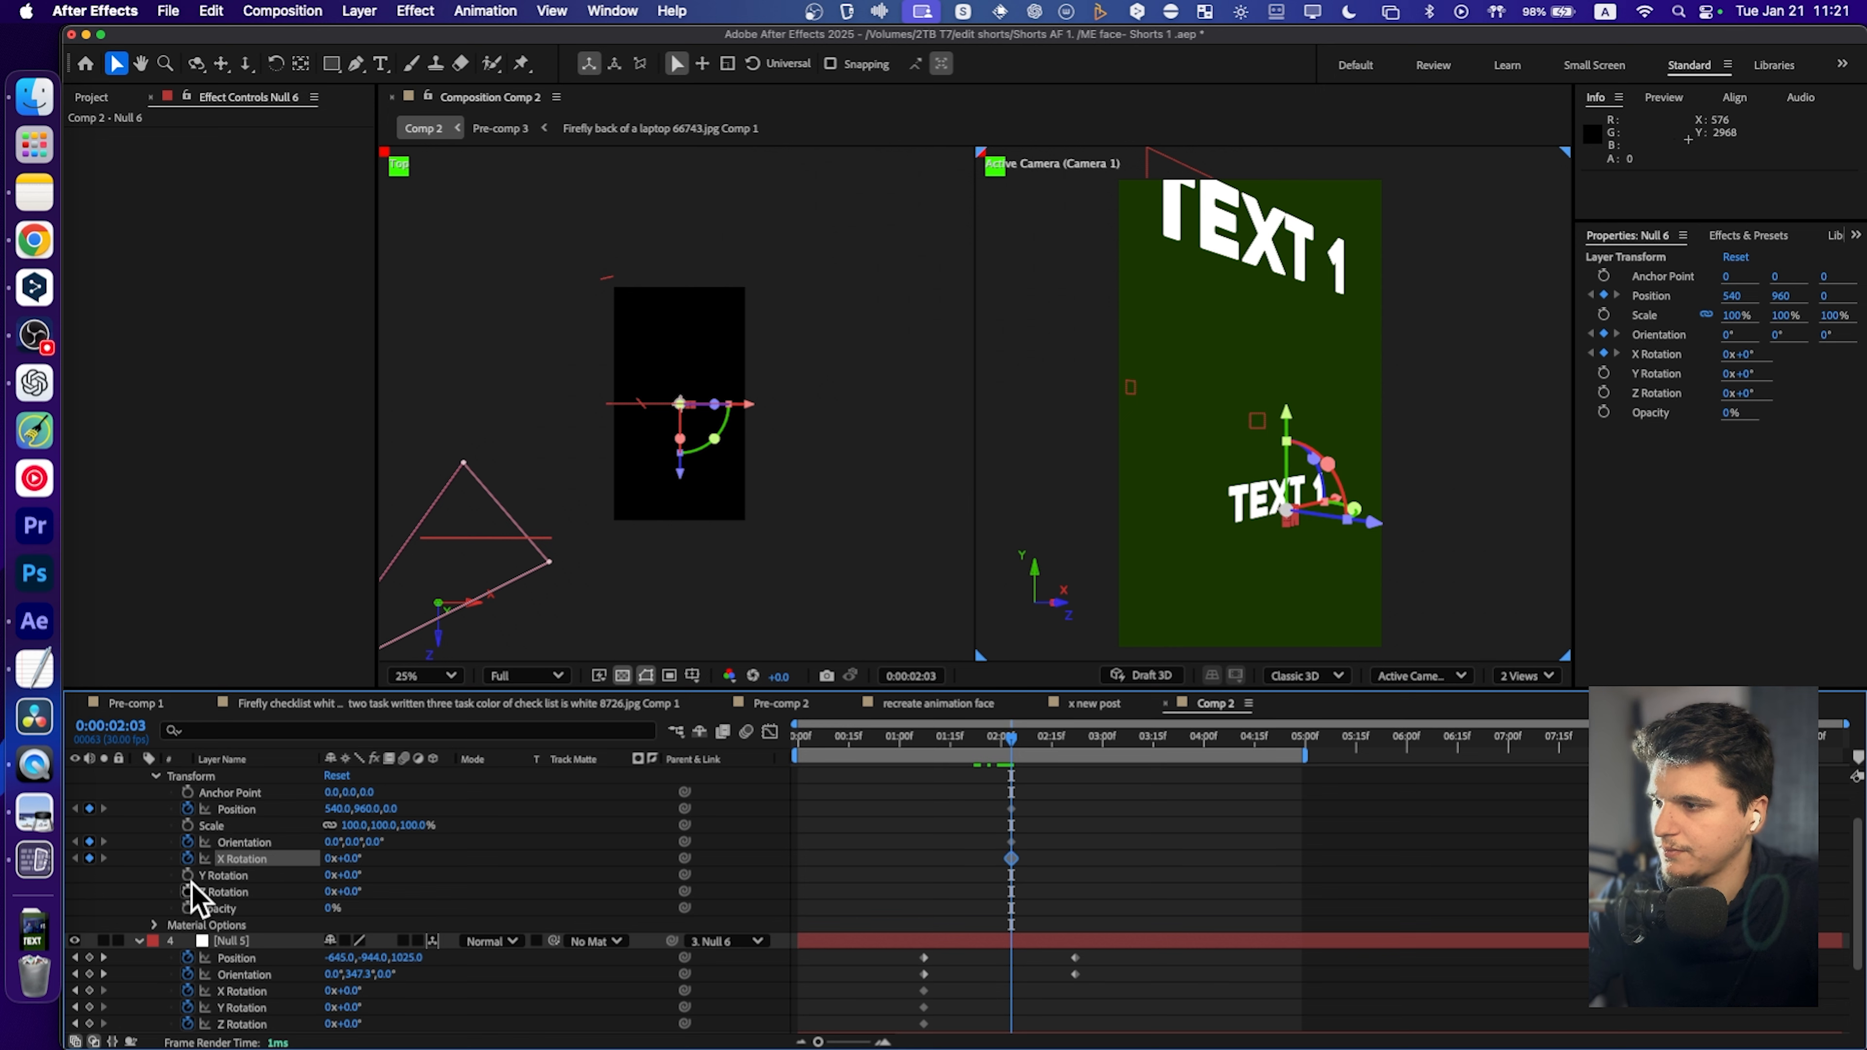
pyautogui.click(188, 841)
pyautogui.click(188, 811)
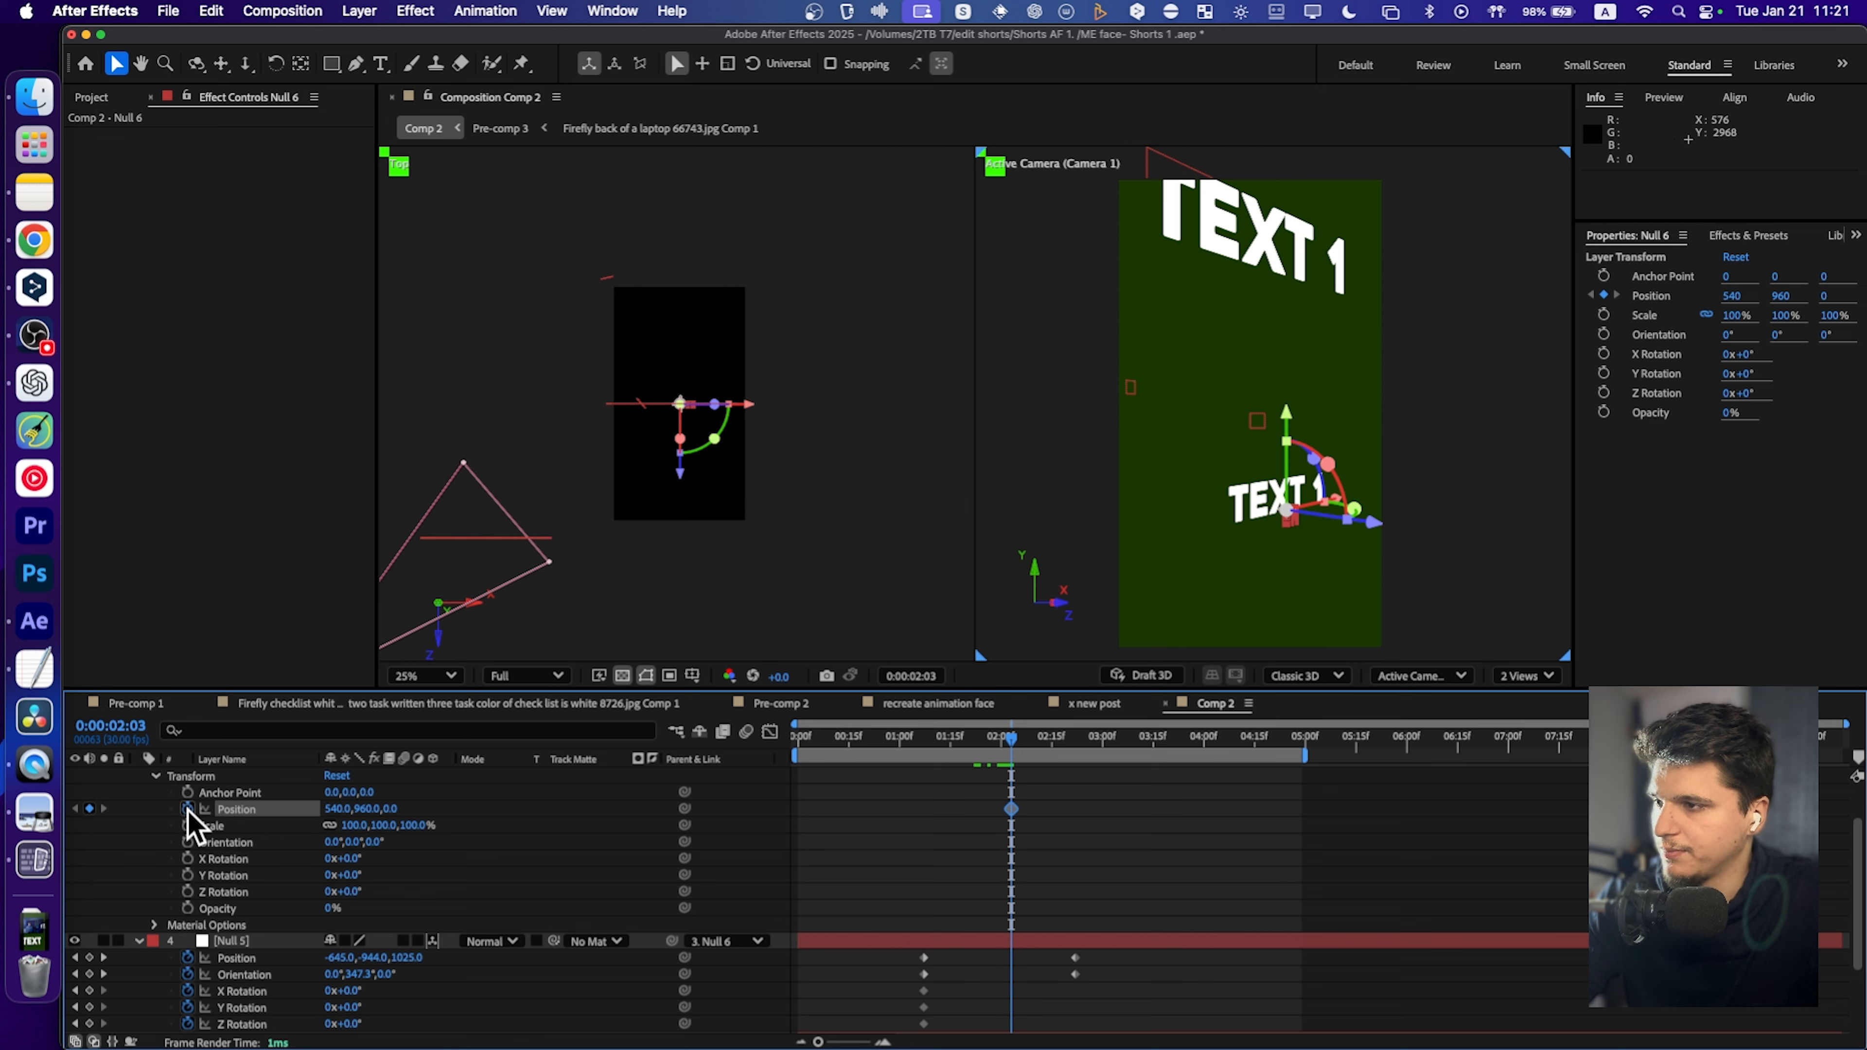
pyautogui.click(188, 891)
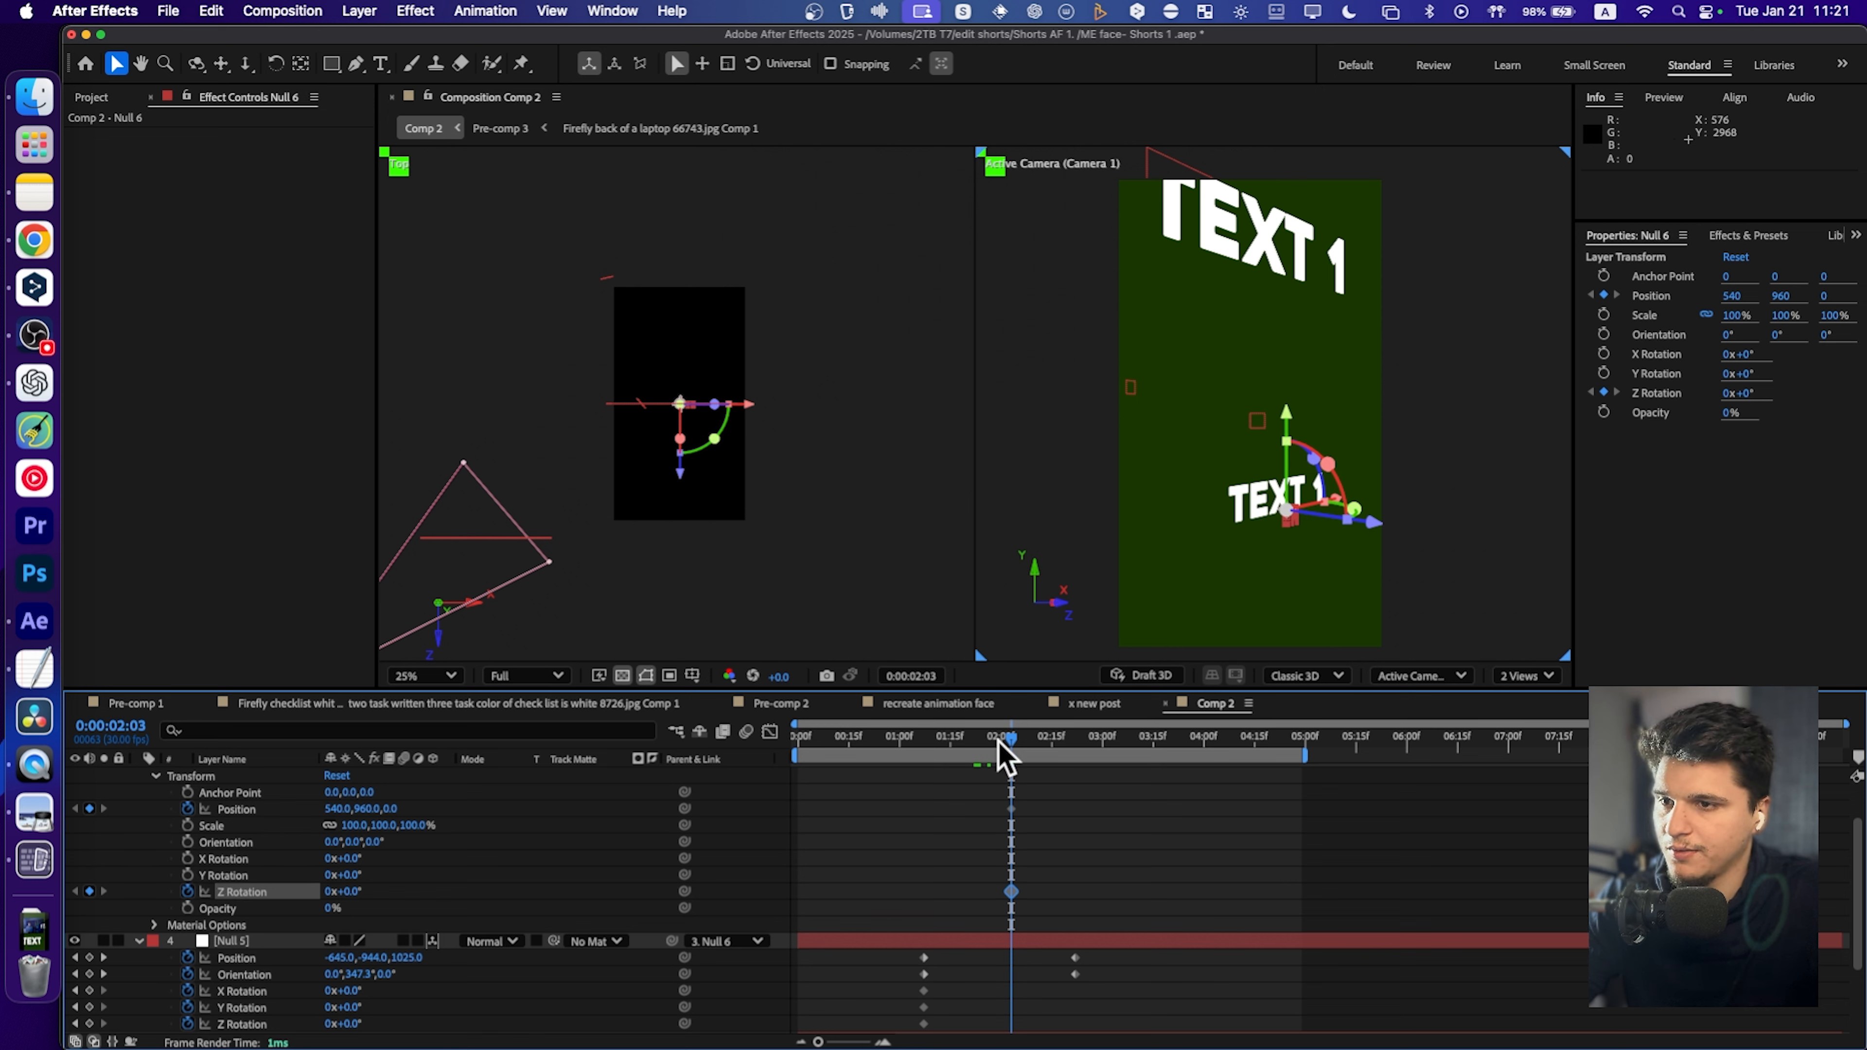
# Set Null 6's Z rotation to -92° and its position to X 771, Y 266 at 0:00:03:09, and scrub through the movement.
pyautogui.moveTo(1005, 753); pyautogui.dragTo(1133, 752)
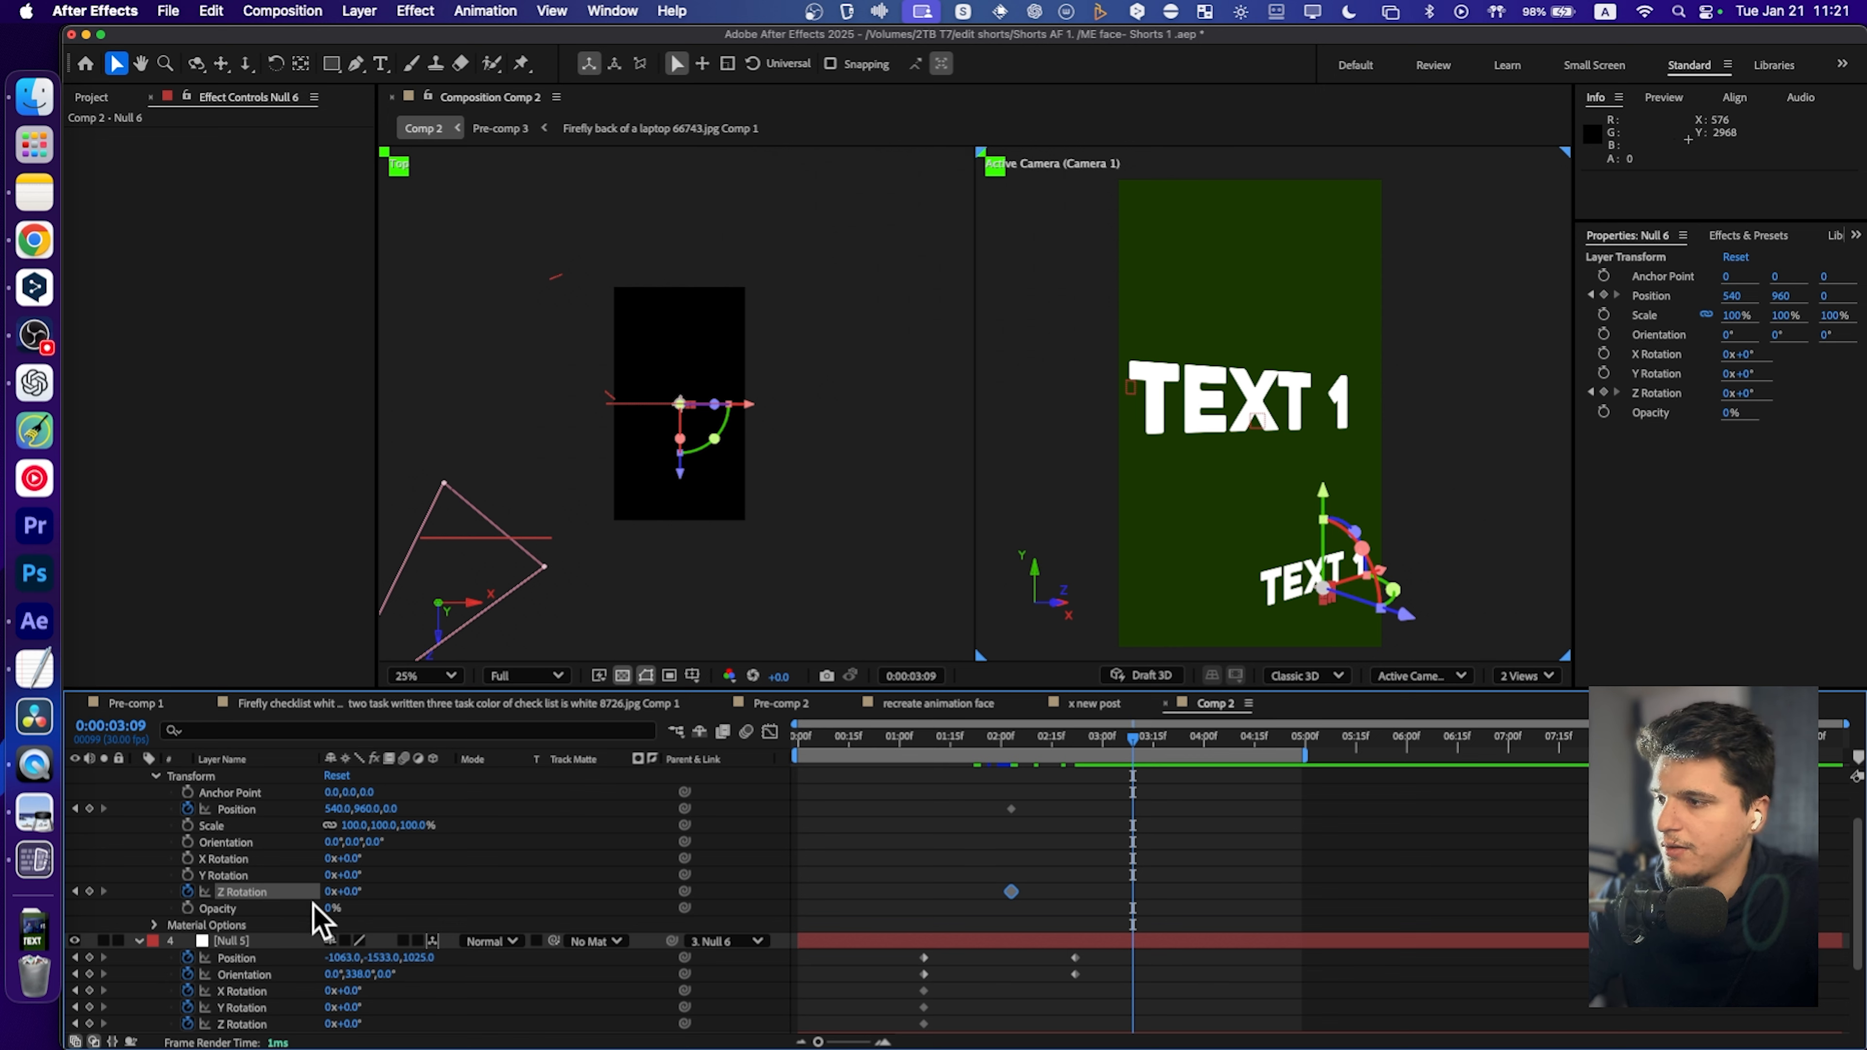
pyautogui.moveTo(342, 894); pyautogui.dragTo(250, 884)
pyautogui.moveTo(330, 817); pyautogui.dragTo(246, 864)
pyautogui.moveTo(359, 809); pyautogui.dragTo(171, 834)
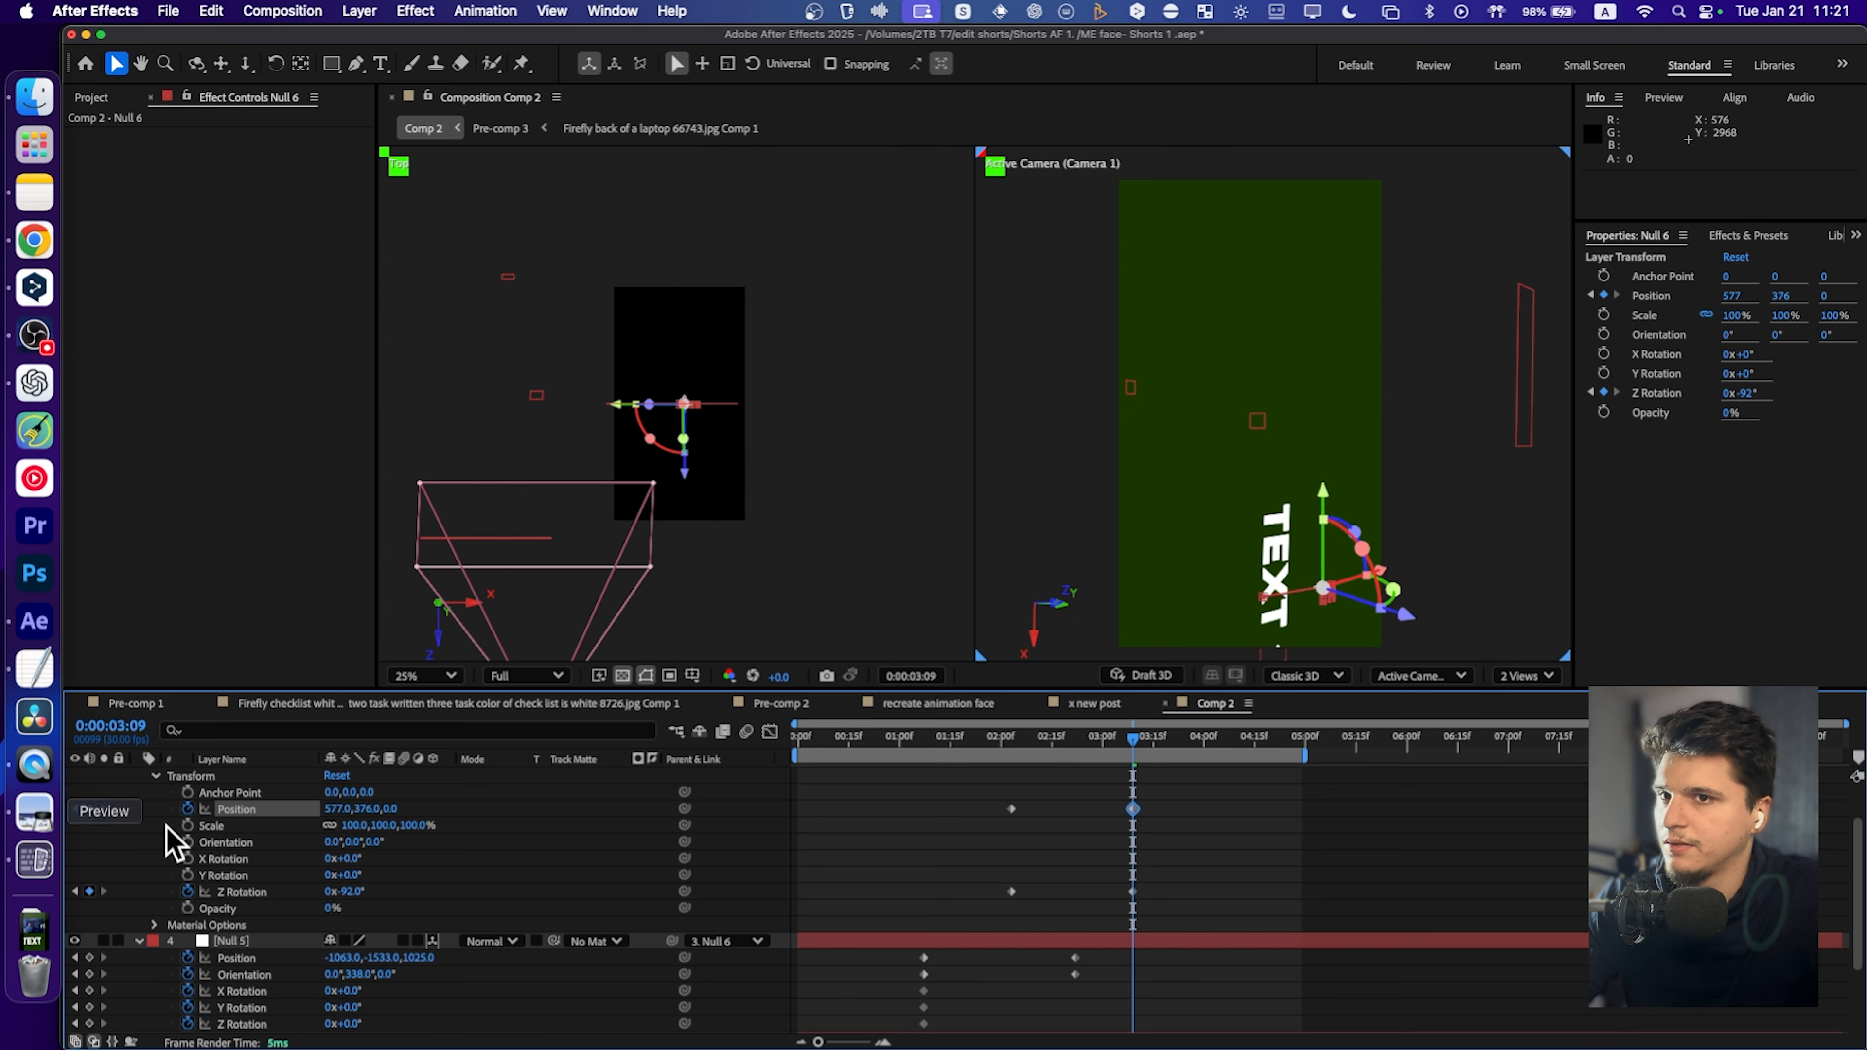
pyautogui.moveTo(361, 809); pyautogui.dragTo(507, 792)
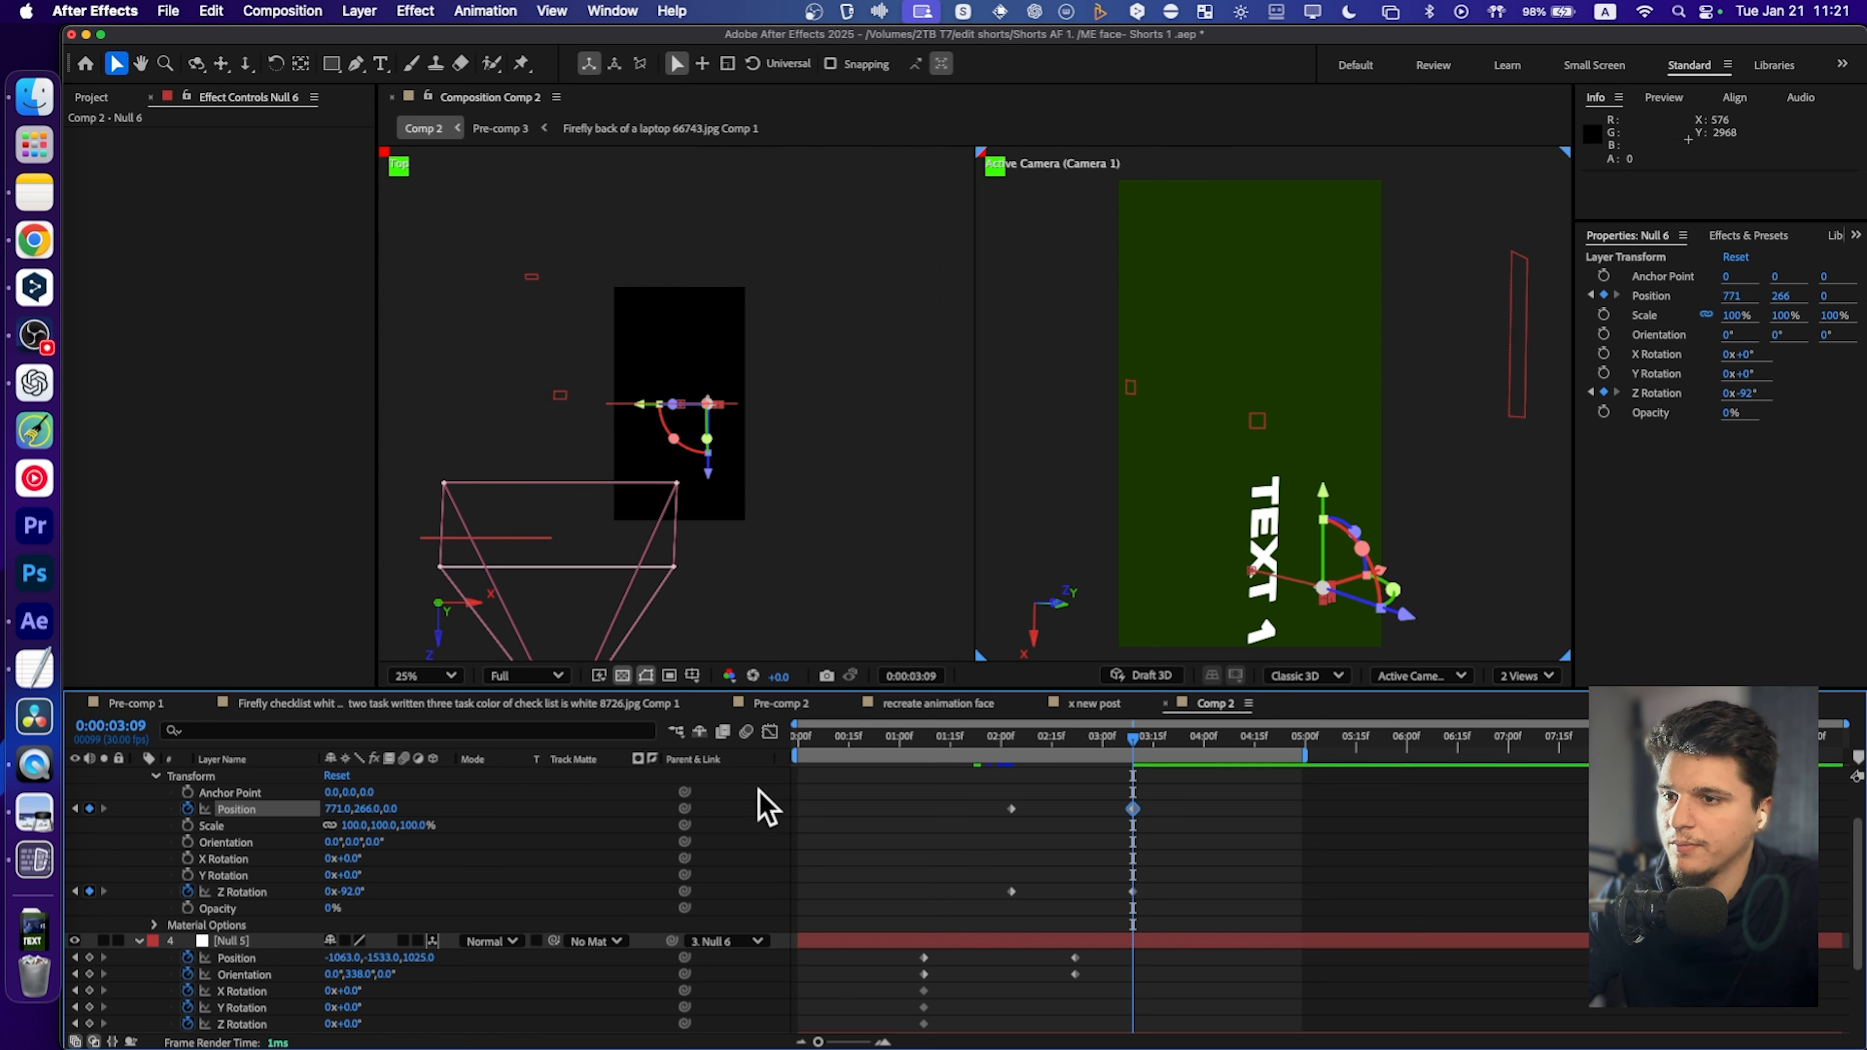
pyautogui.moveTo(1097, 743); pyautogui.dragTo(1138, 745)
# Center the text 1 3 layer in the camera view at 0:00:03:10 and rotate its Z orientation to 275.9°.
pyautogui.scroll(3, 200, 868)
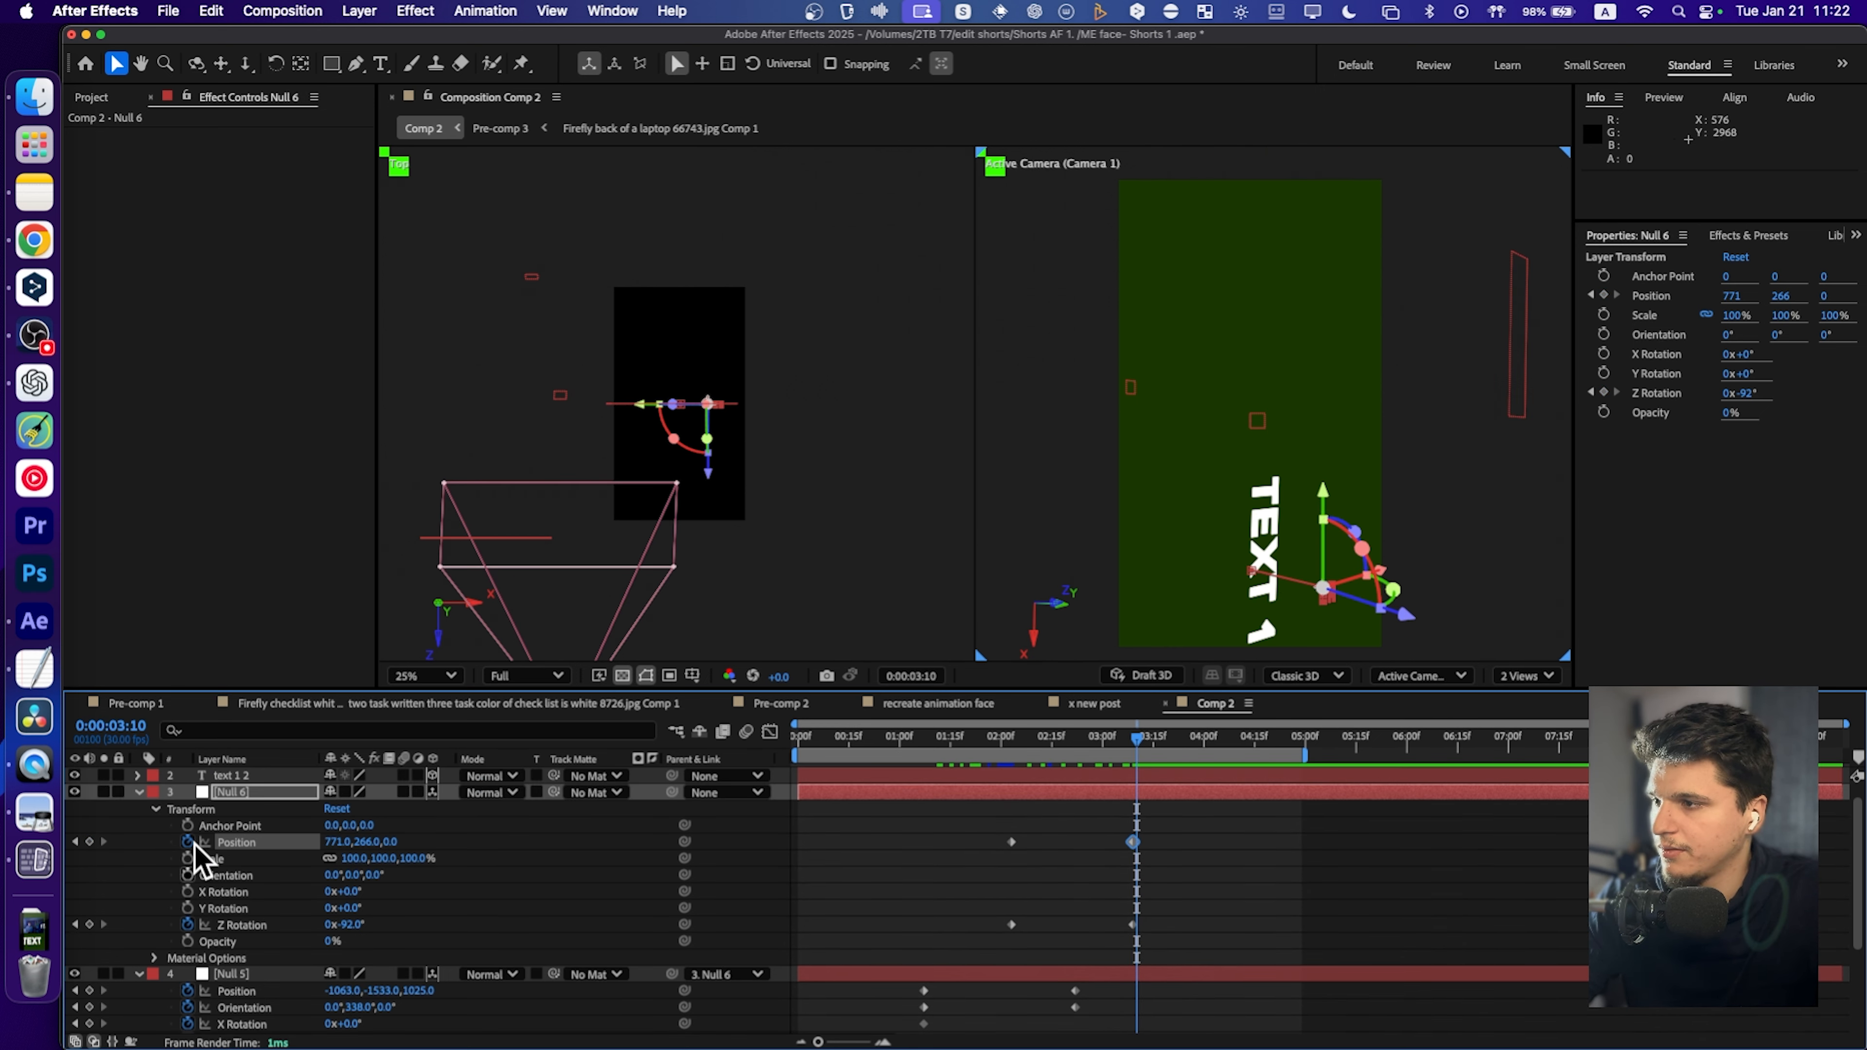
pyautogui.click(234, 778)
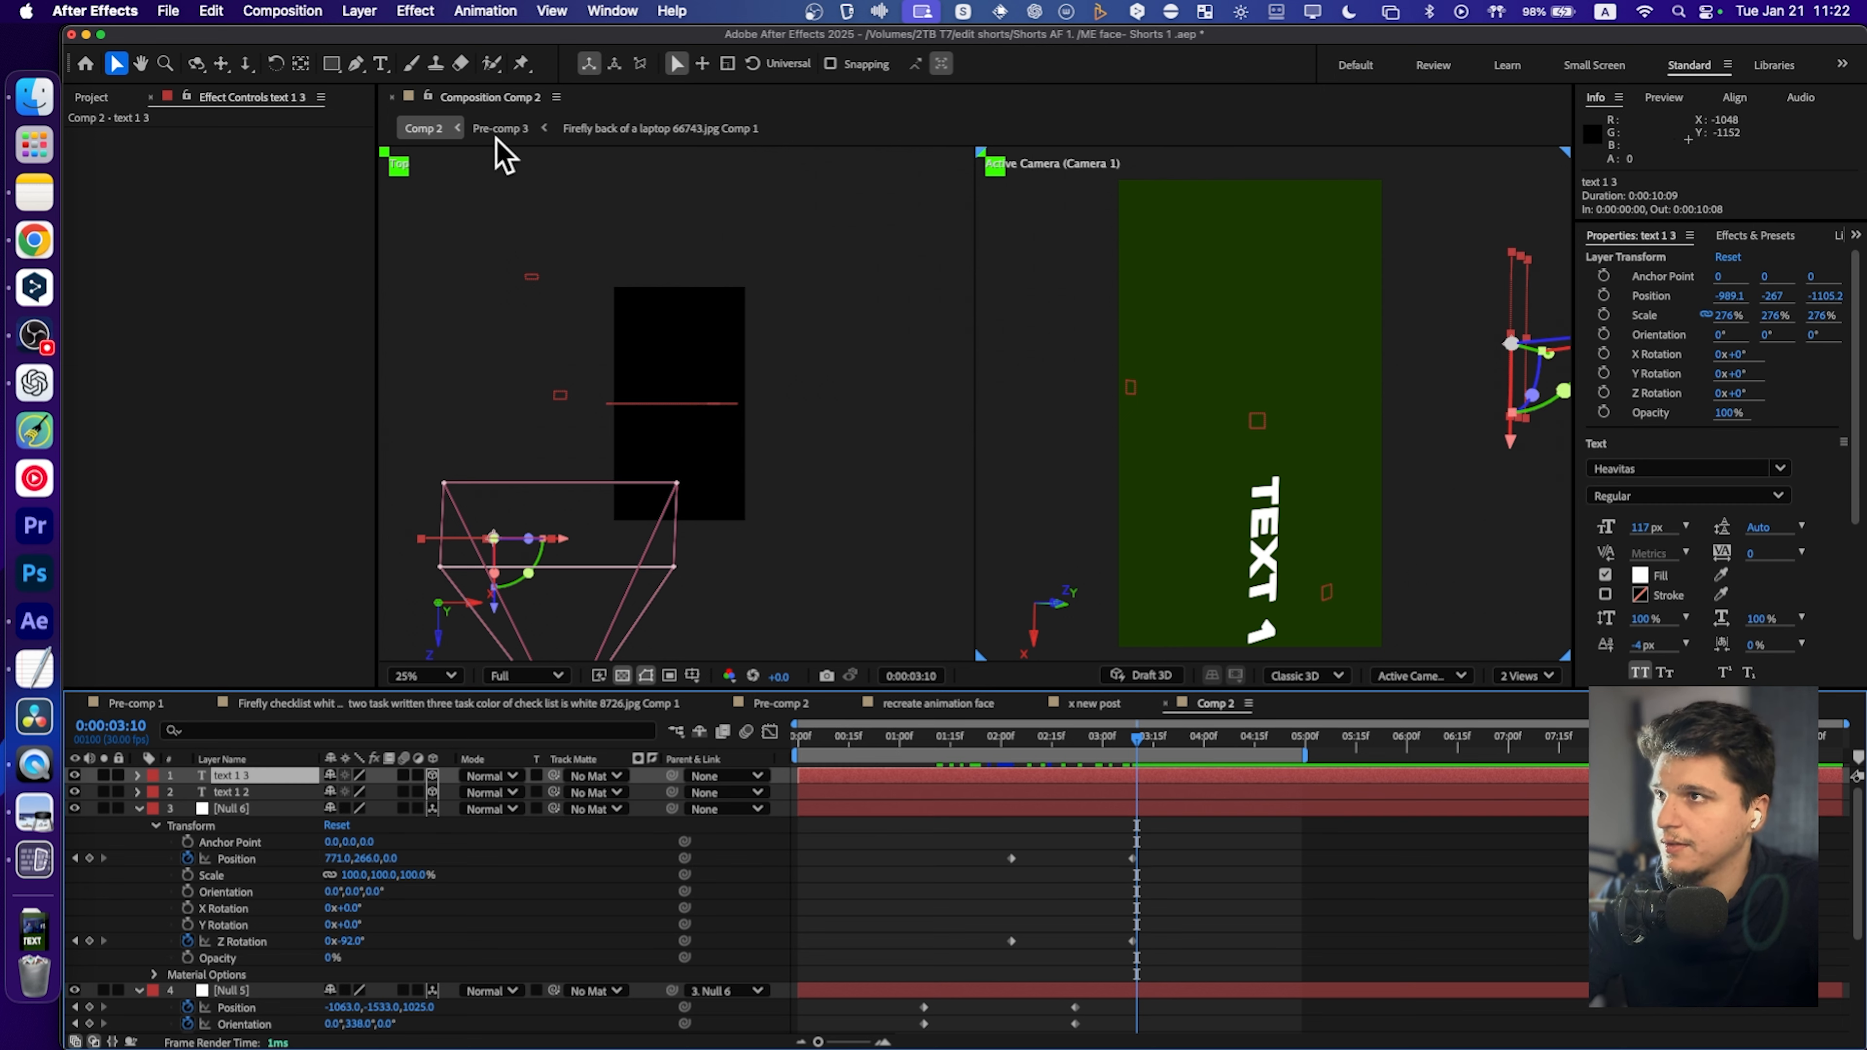
pyautogui.click(359, 10)
pyautogui.moveTo(471, 263)
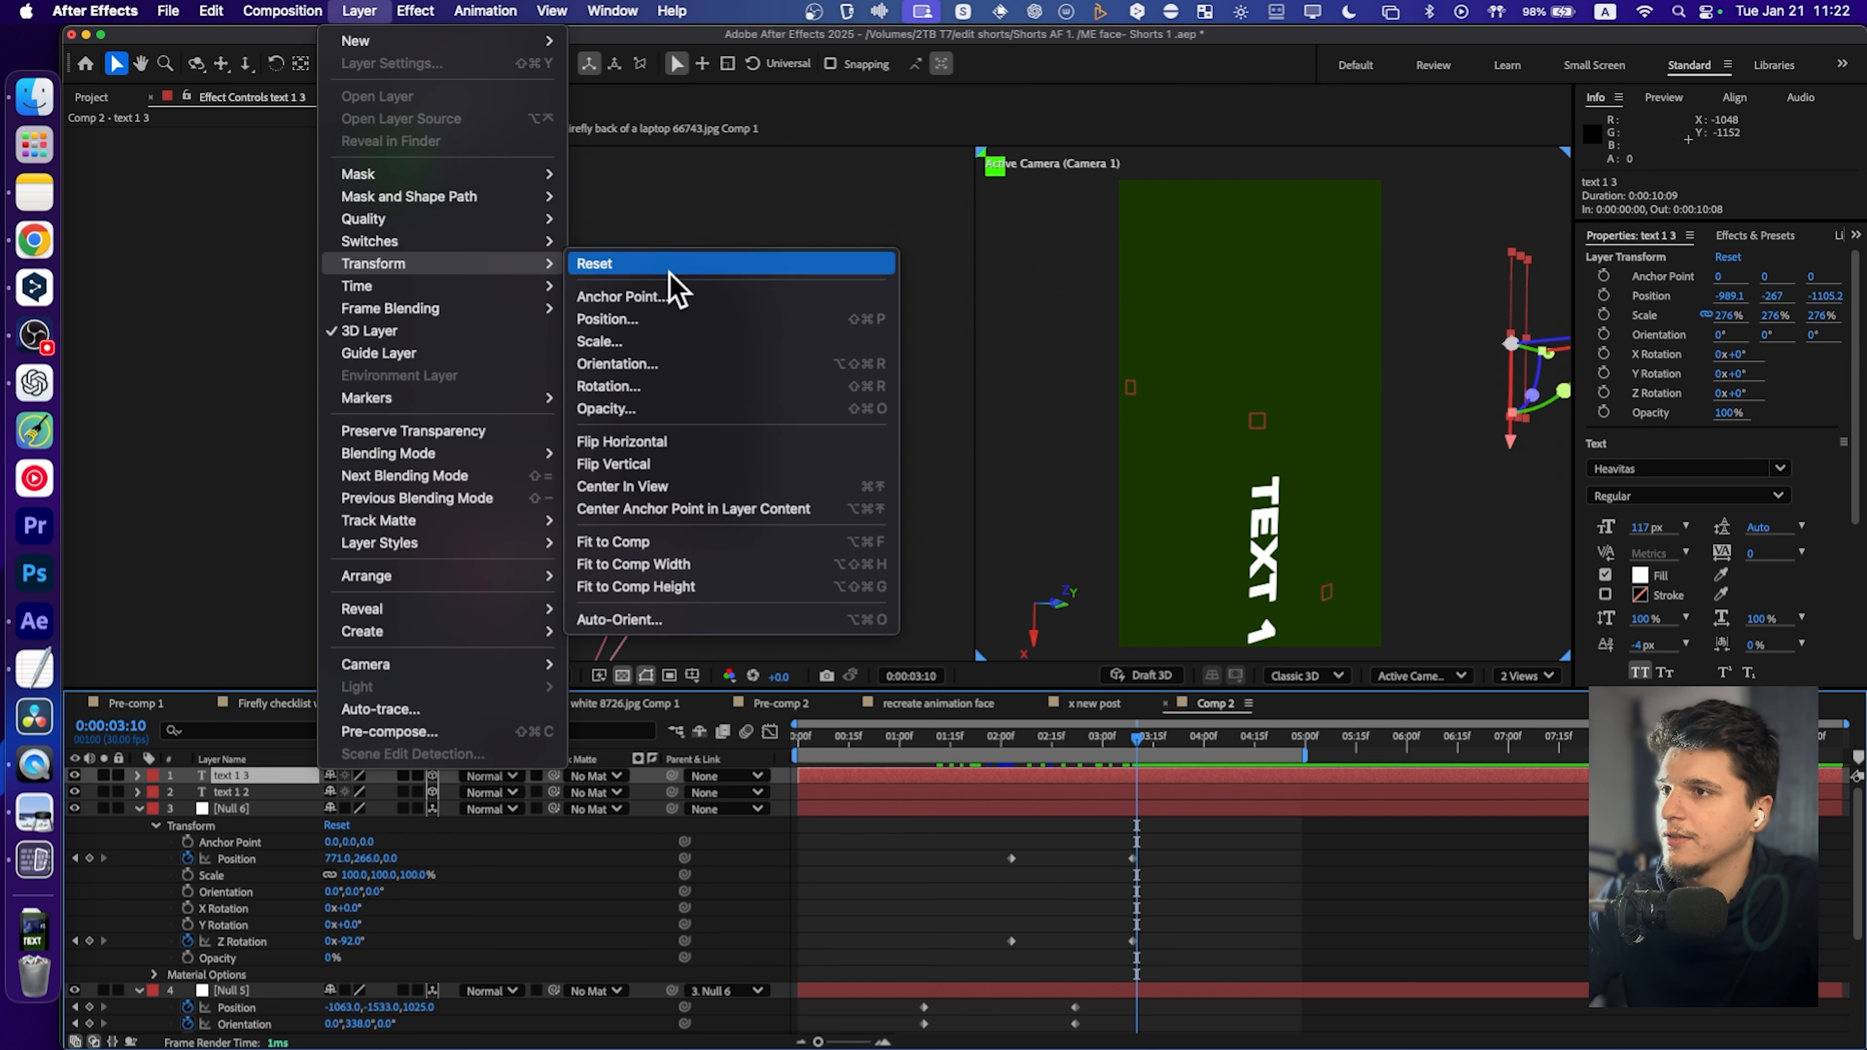
pyautogui.click(670, 487)
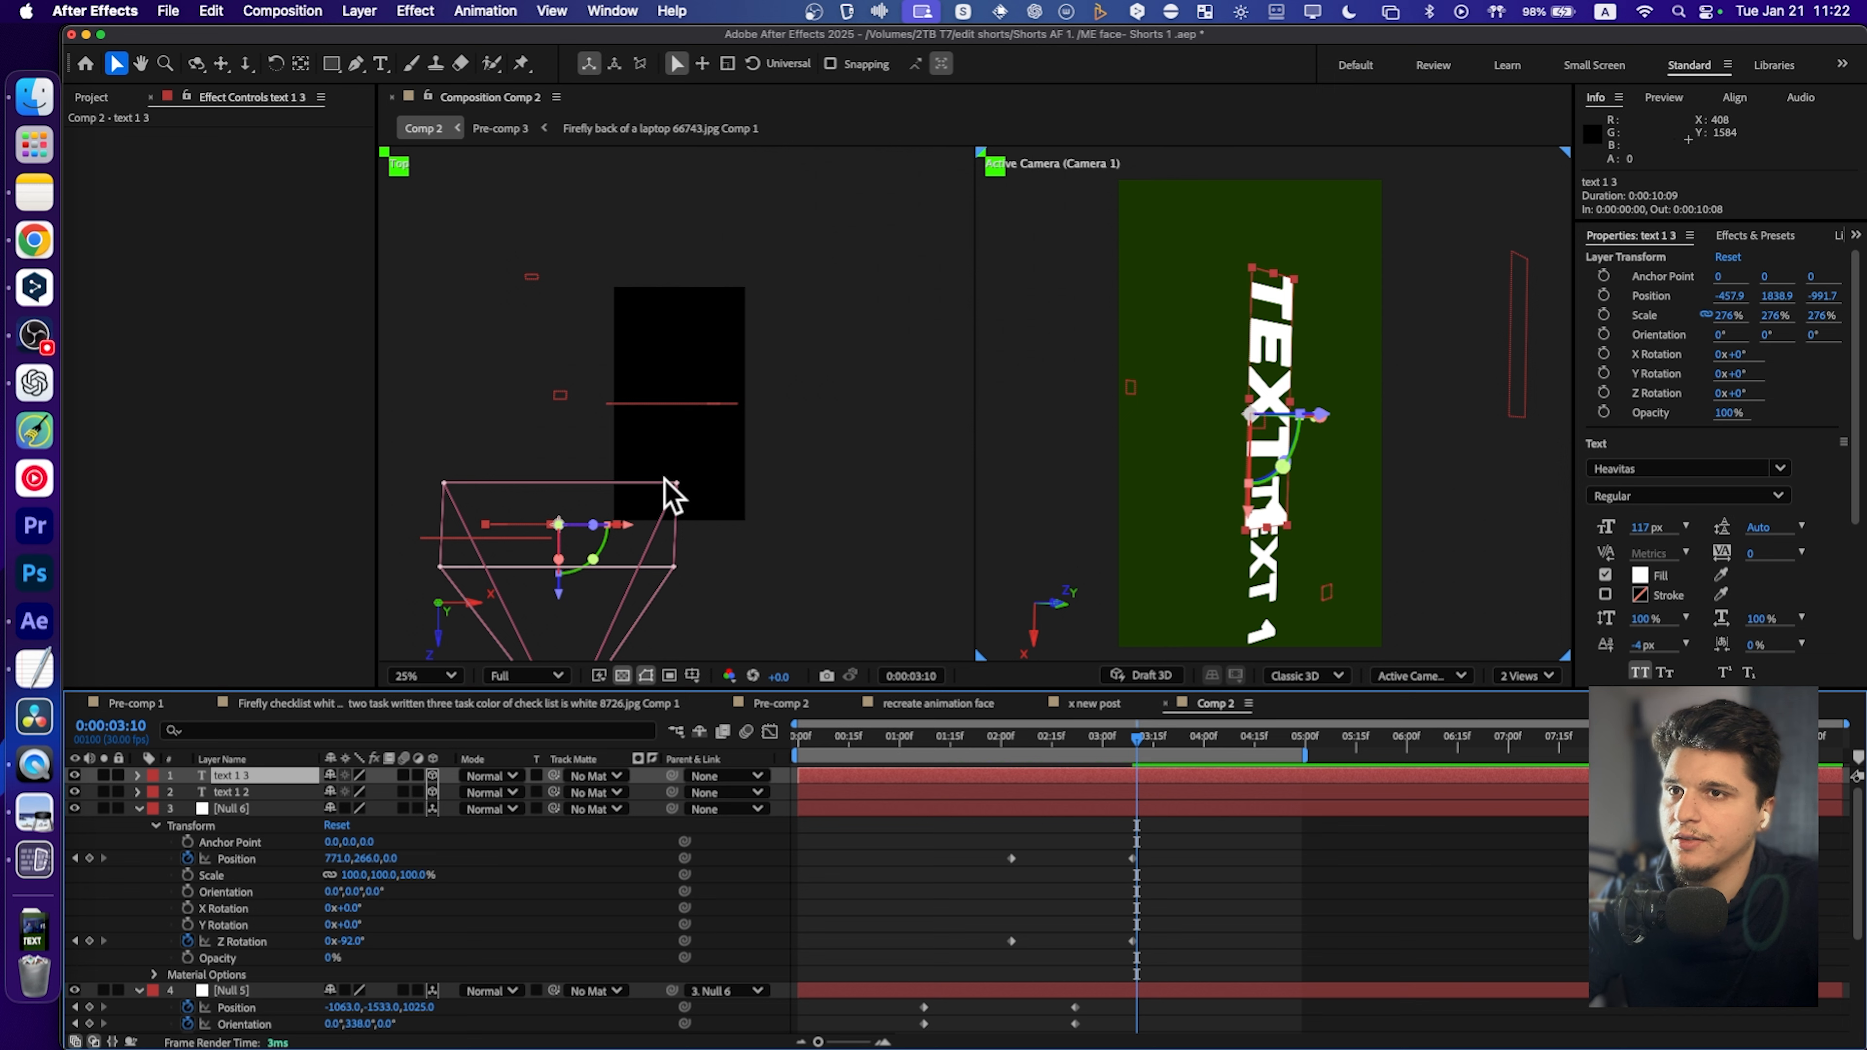
pyautogui.moveTo(1299, 427); pyautogui.dragTo(1294, 386)
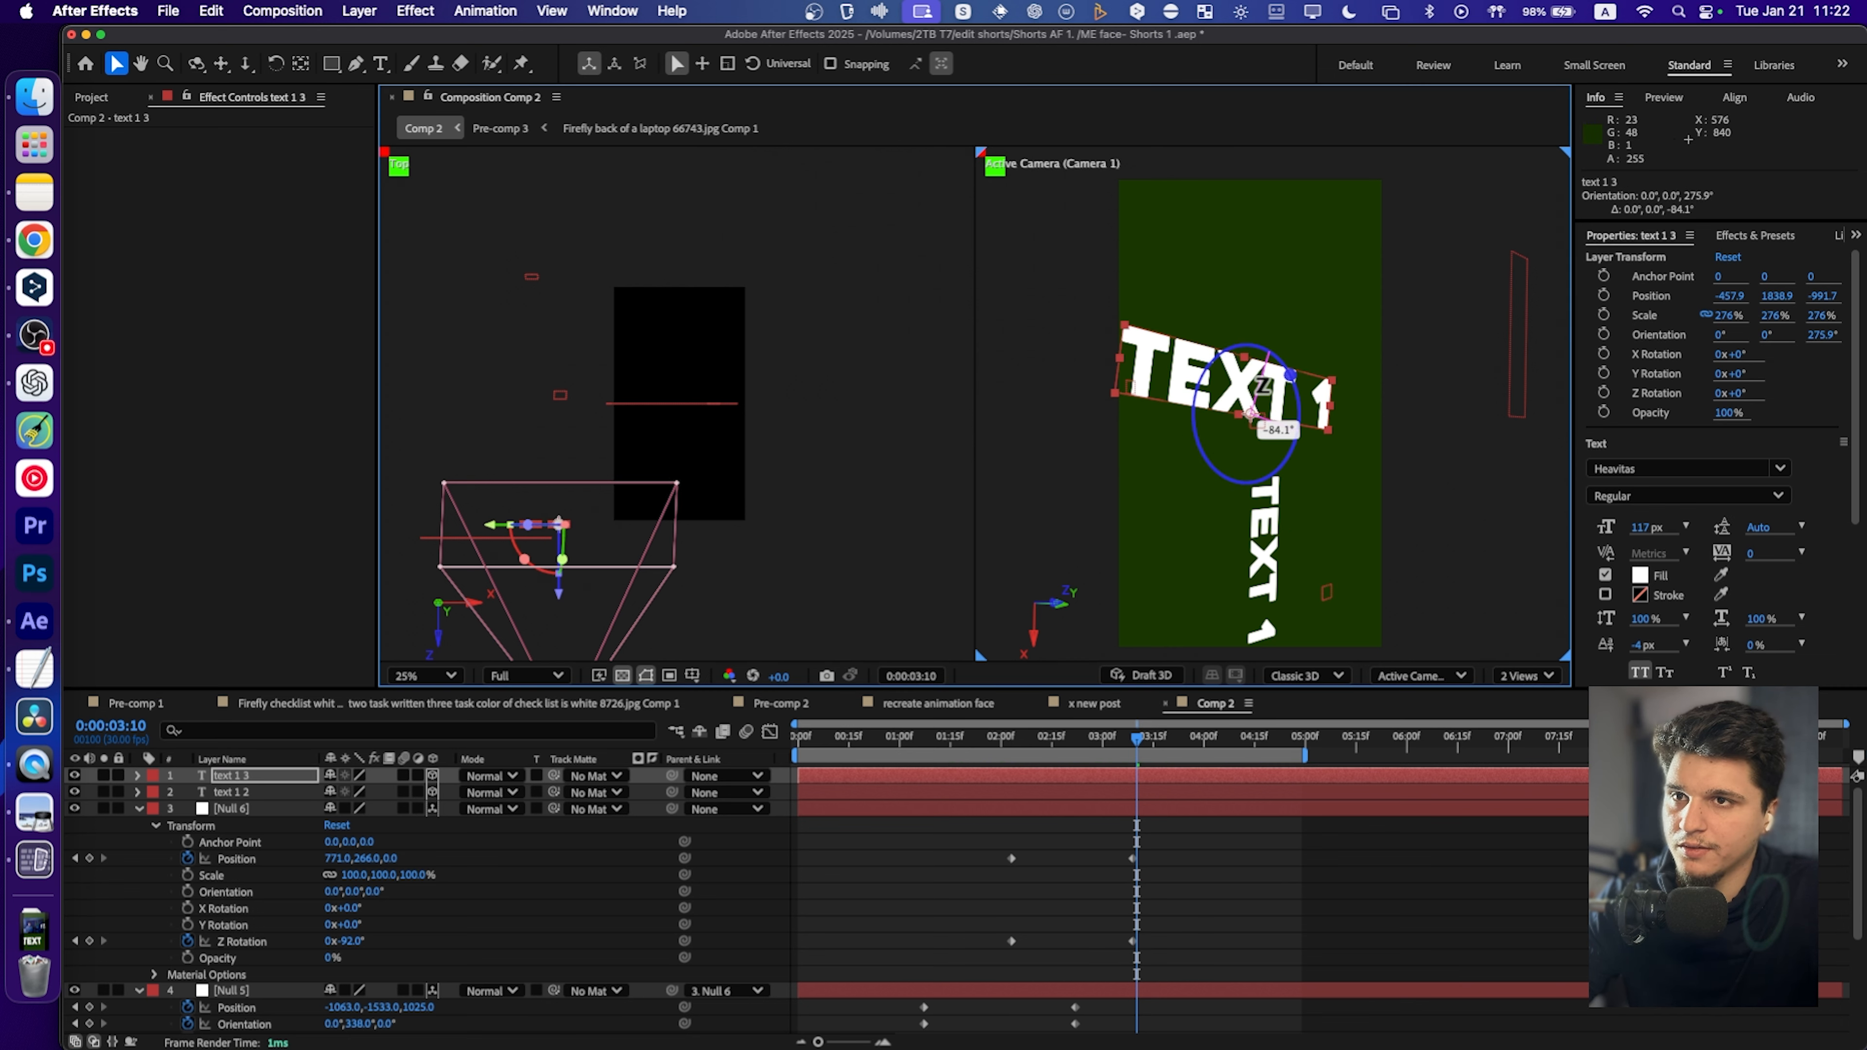
pyautogui.scroll(2, 1254, 423)
pyautogui.scroll(-2, 1235, 449)
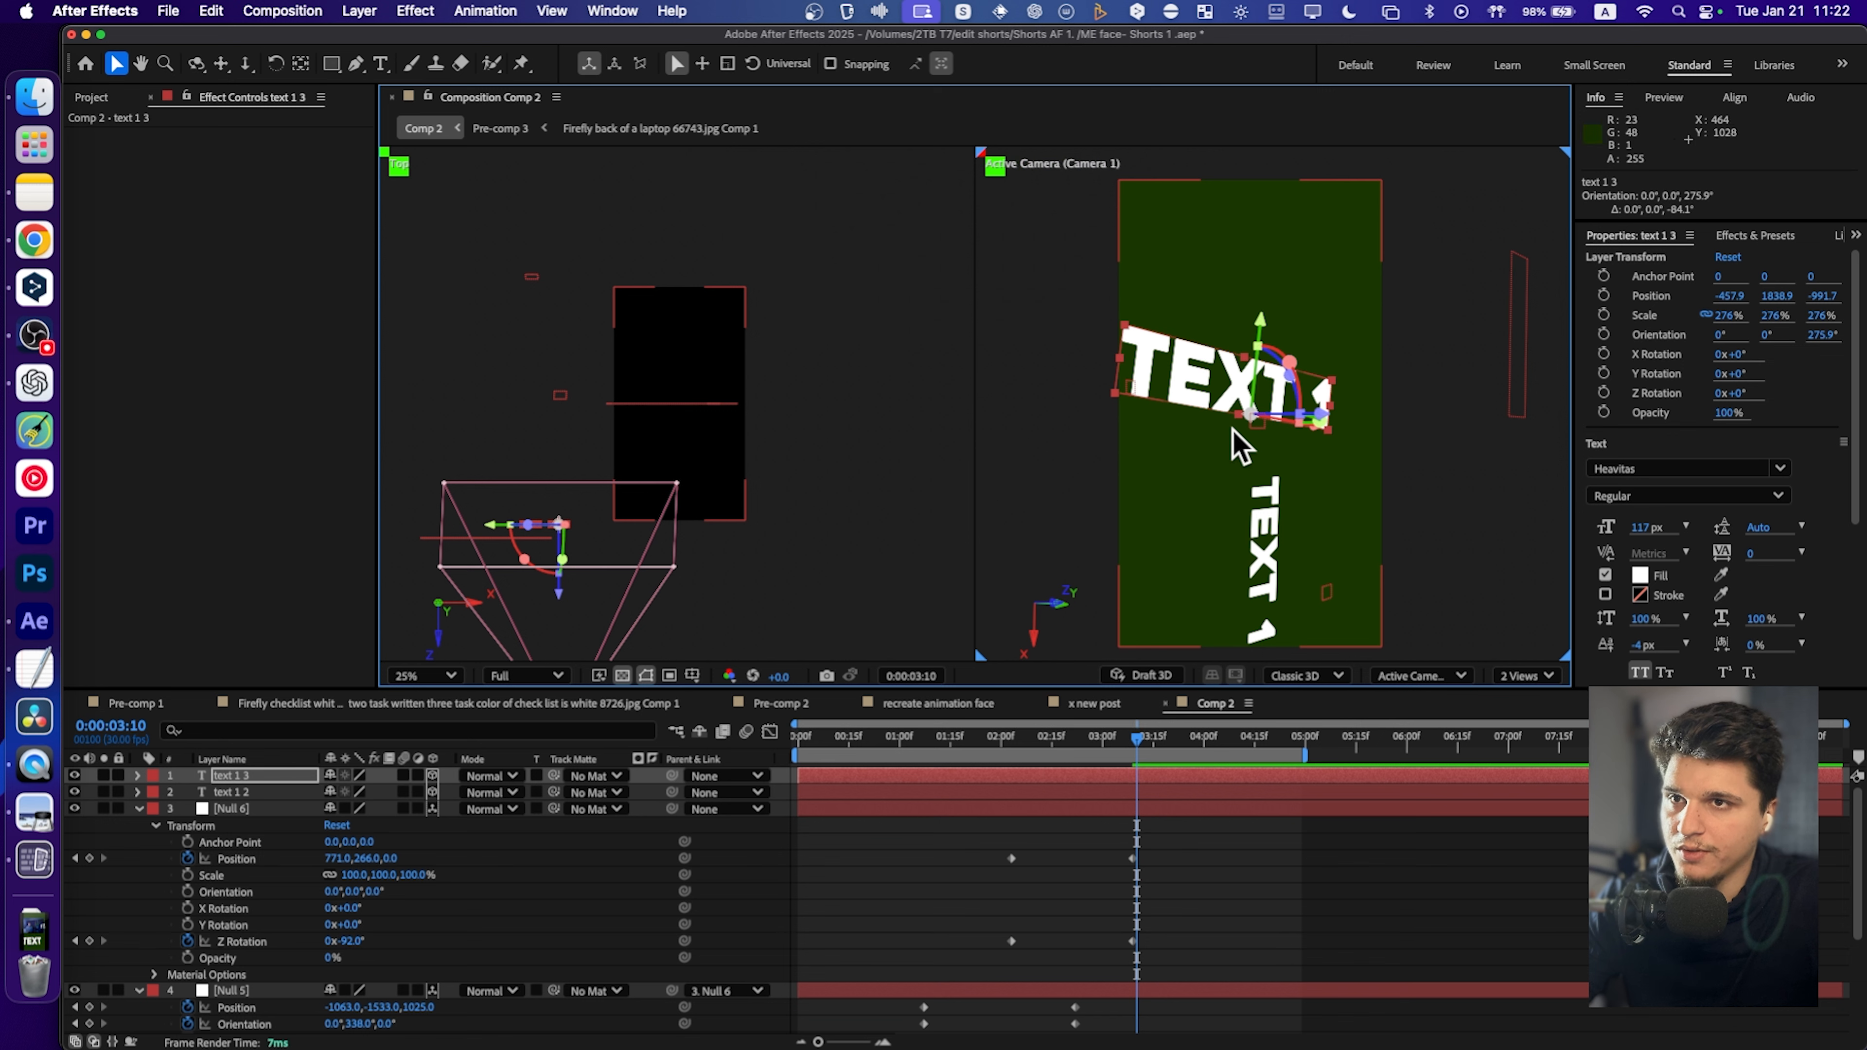
# Move the text 1 3 layer's anchor point to about -22.8, -38.9 near the middle of the lettering, and return to the Selection tool.
pyautogui.click(301, 64)
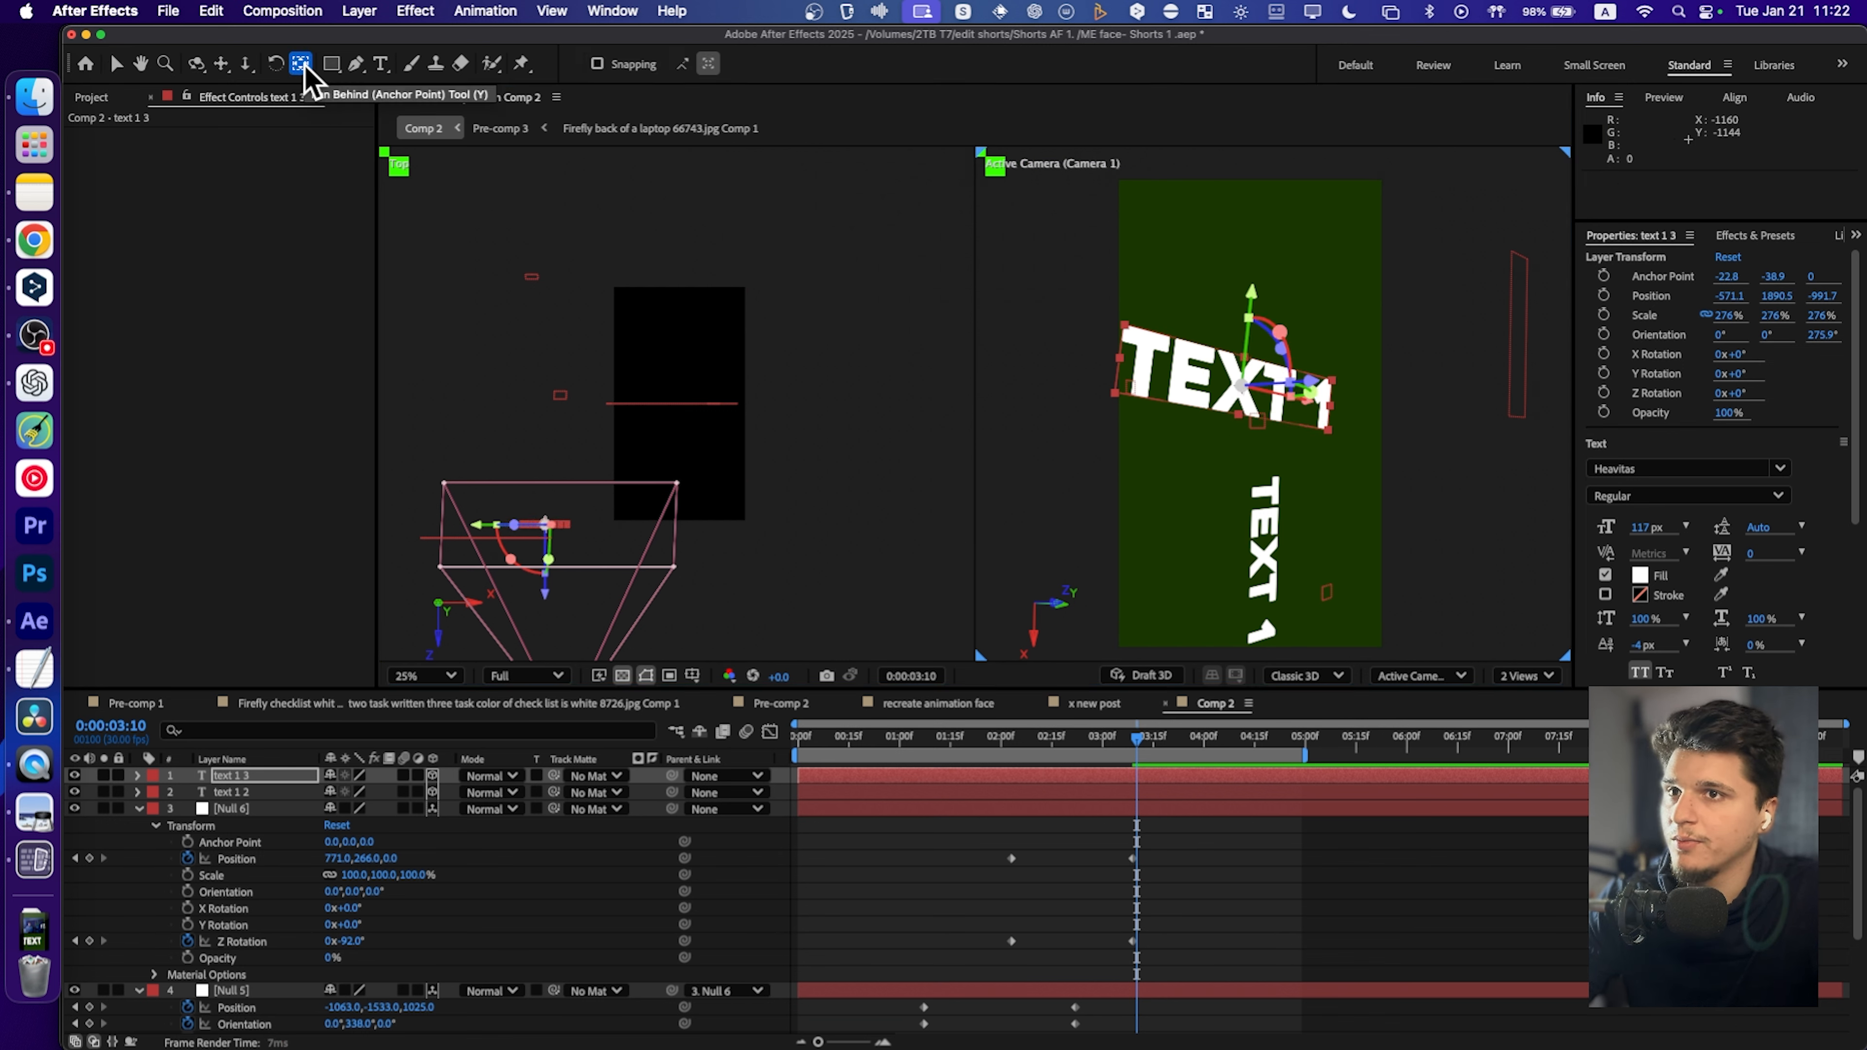
pyautogui.moveTo(1256, 414); pyautogui.dragTo(1242, 386)
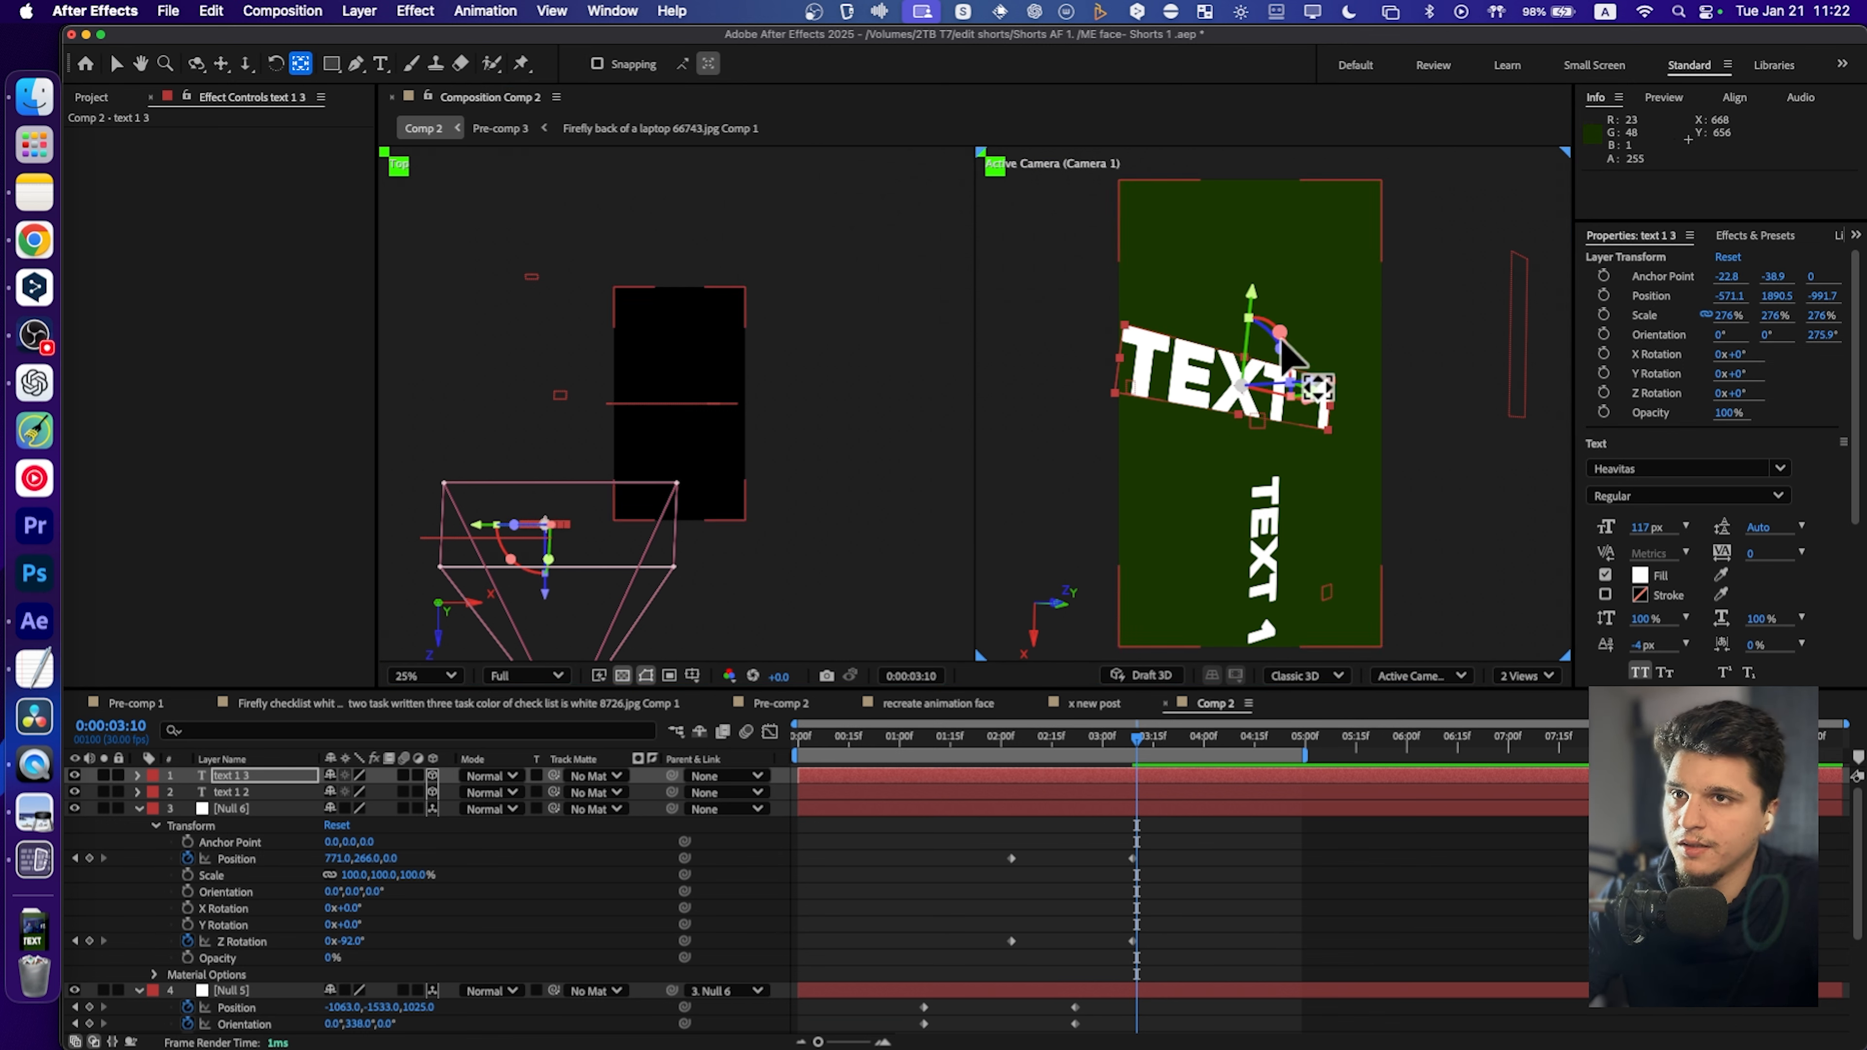
pyautogui.click(122, 66)
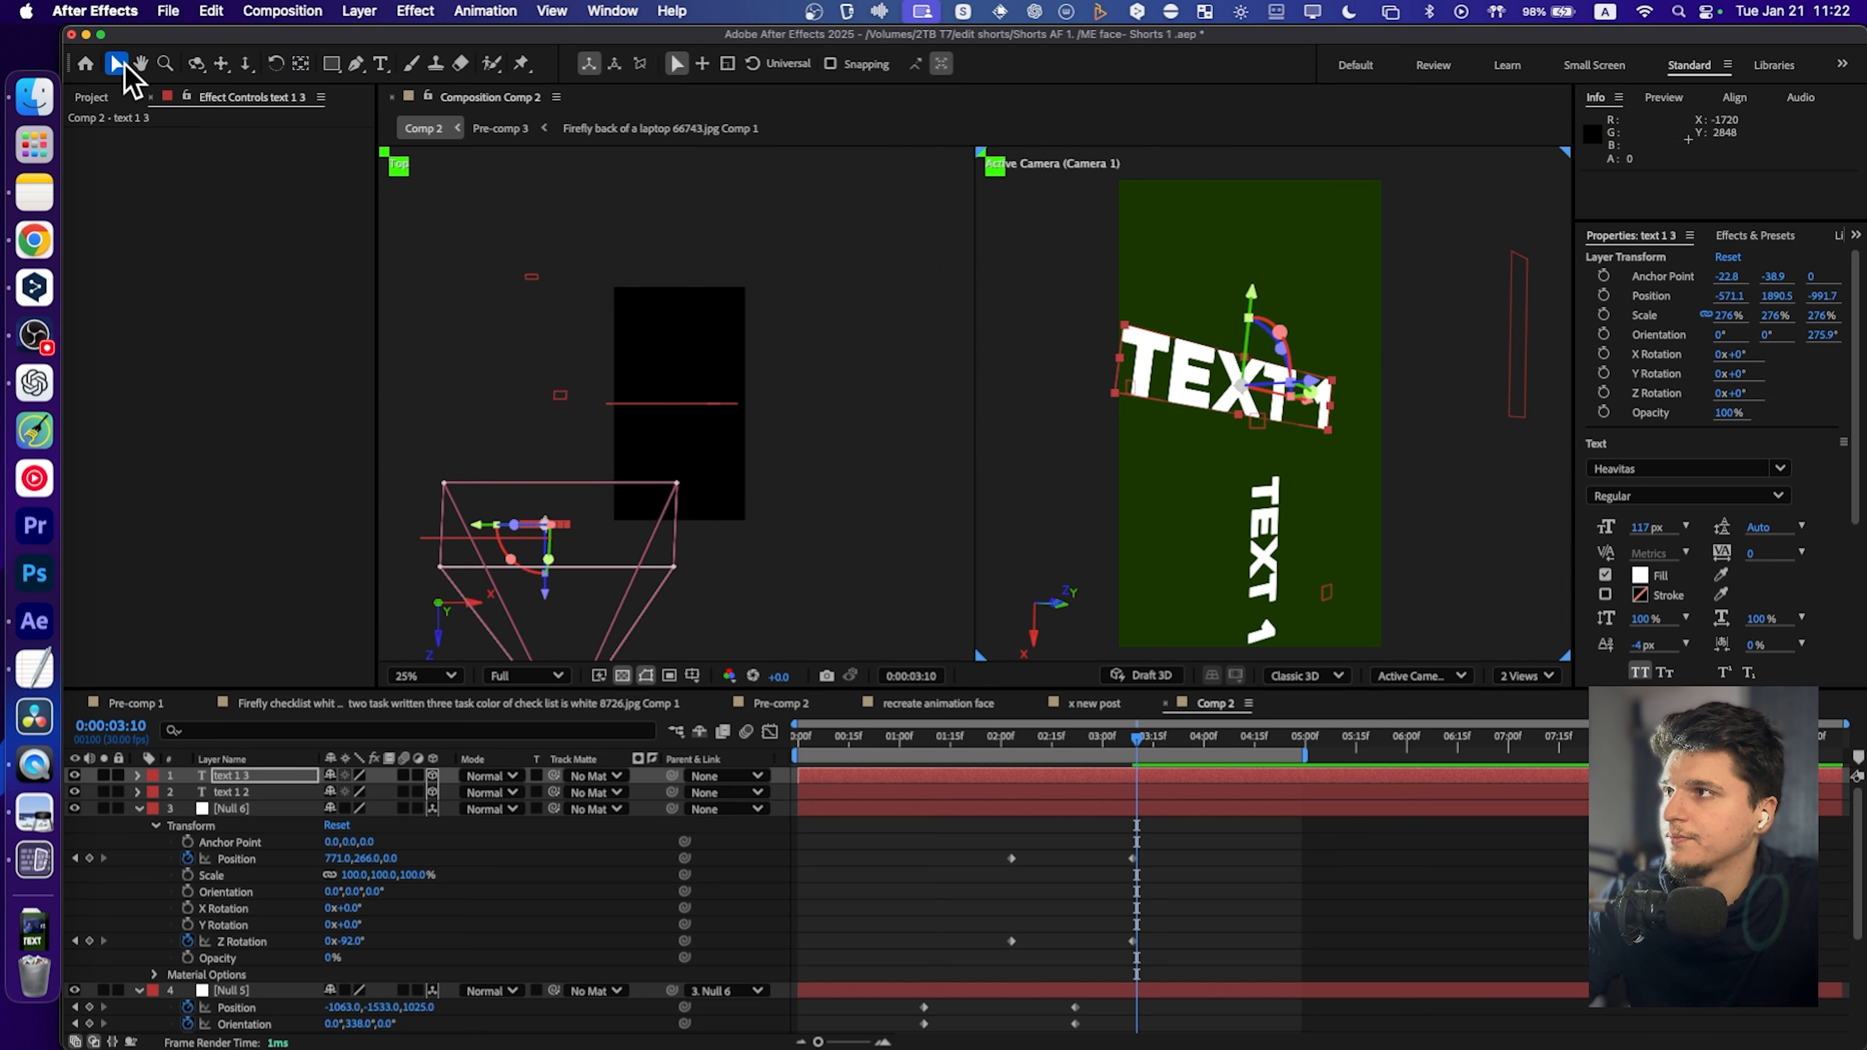
# Tilt the text 1 3 layer to an orientation of about 358.7°, 12.3°, 276° and move it to about -579.2, 1806, -1068.4.
pyautogui.moveTo(1259, 325)
pyautogui.mouseDown()
pyautogui.moveTo(1253, 308)
pyautogui.moveTo(1236, 325)
pyautogui.moveTo(1252, 330)
pyautogui.mouseUp()
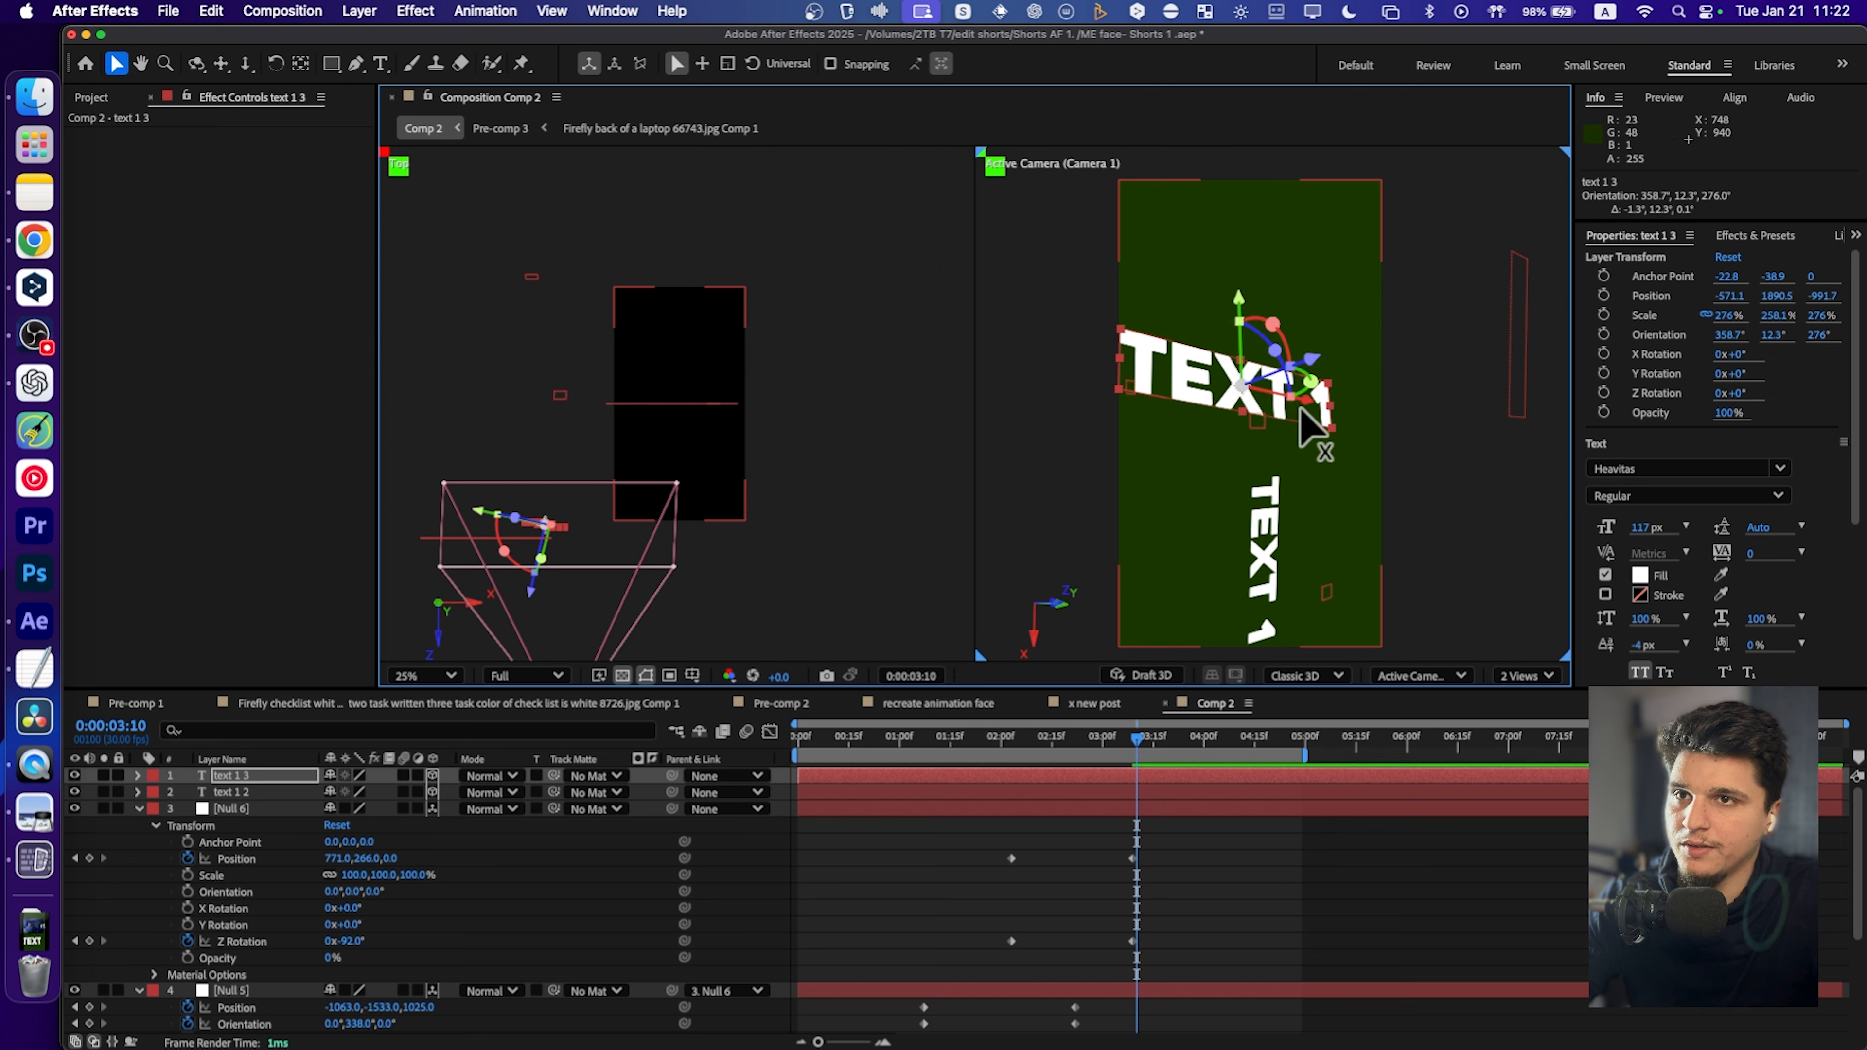
pyautogui.moveTo(1320, 403)
pyautogui.mouseDown()
pyautogui.moveTo(1303, 390)
pyautogui.moveTo(1320, 382)
pyautogui.moveTo(1298, 388)
pyautogui.mouseUp()
pyautogui.press('.')
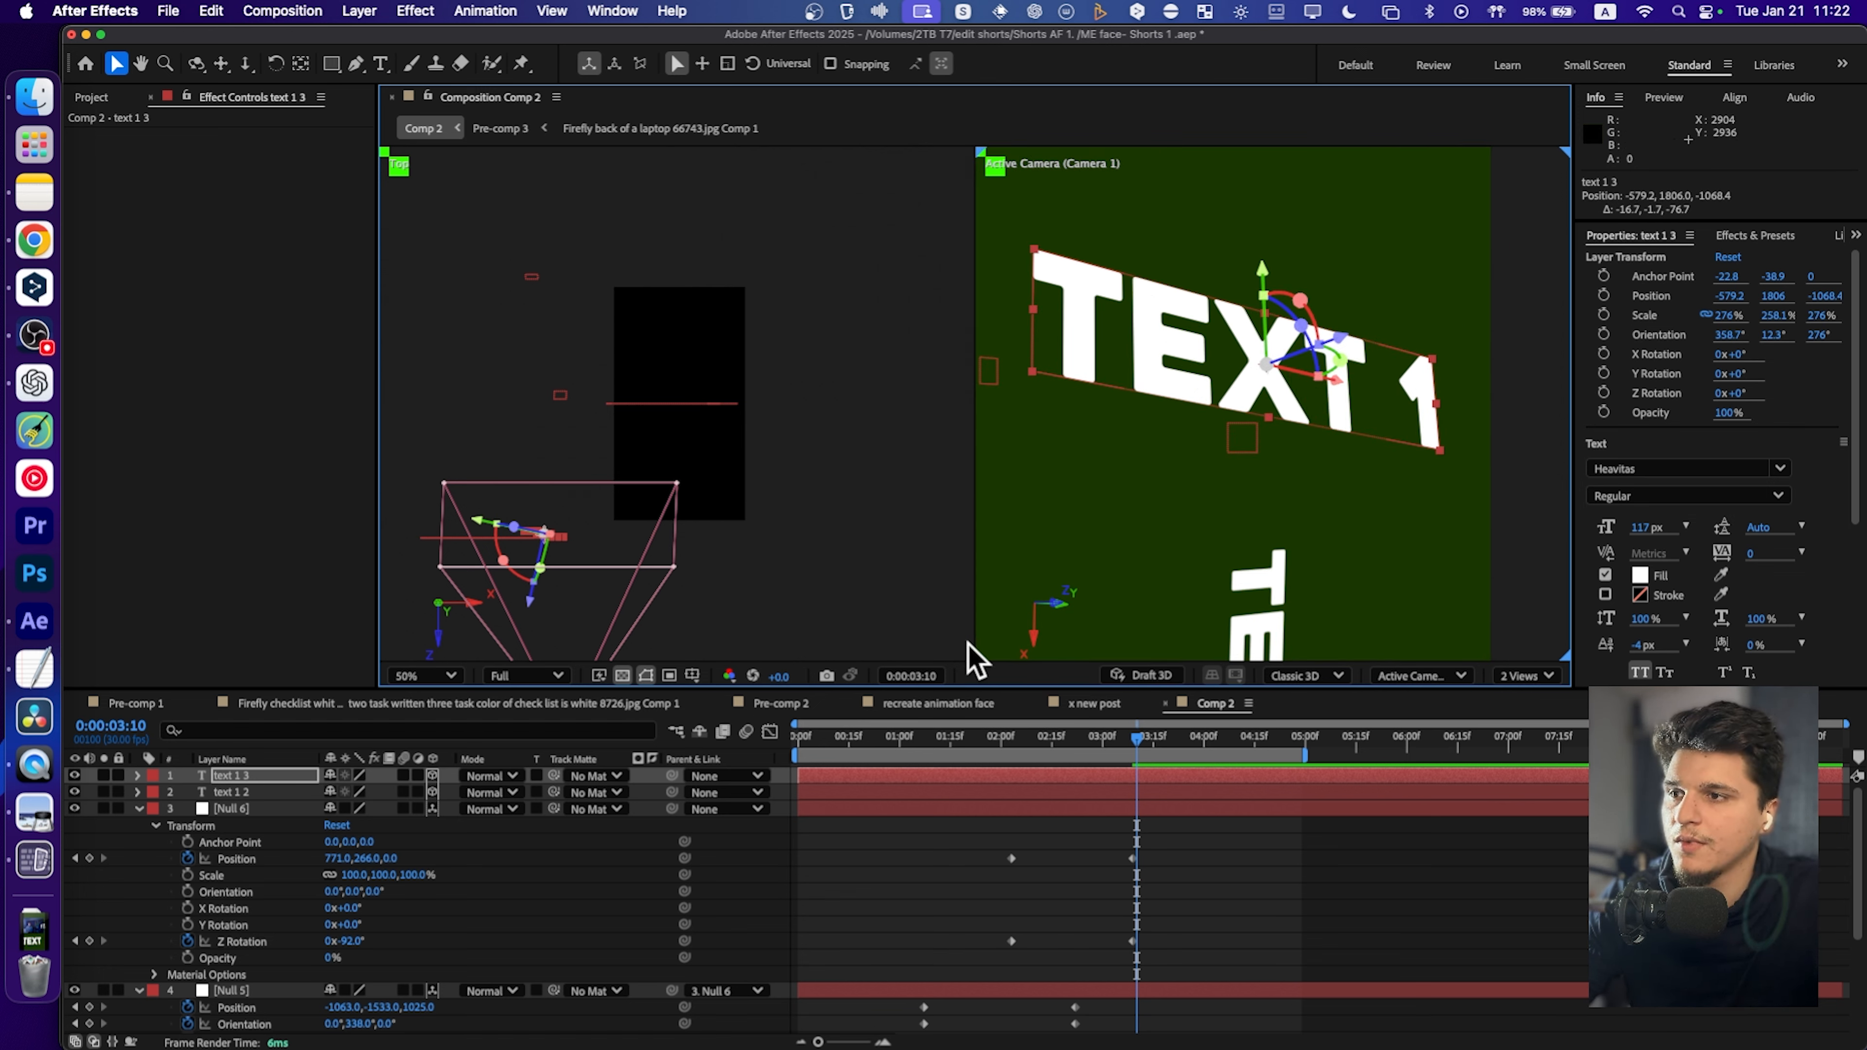
# Inspect the camera and the text 1 3 layer in the secondary view from the Left and Right views.
pyautogui.click(463, 321)
pyautogui.click(1303, 677)
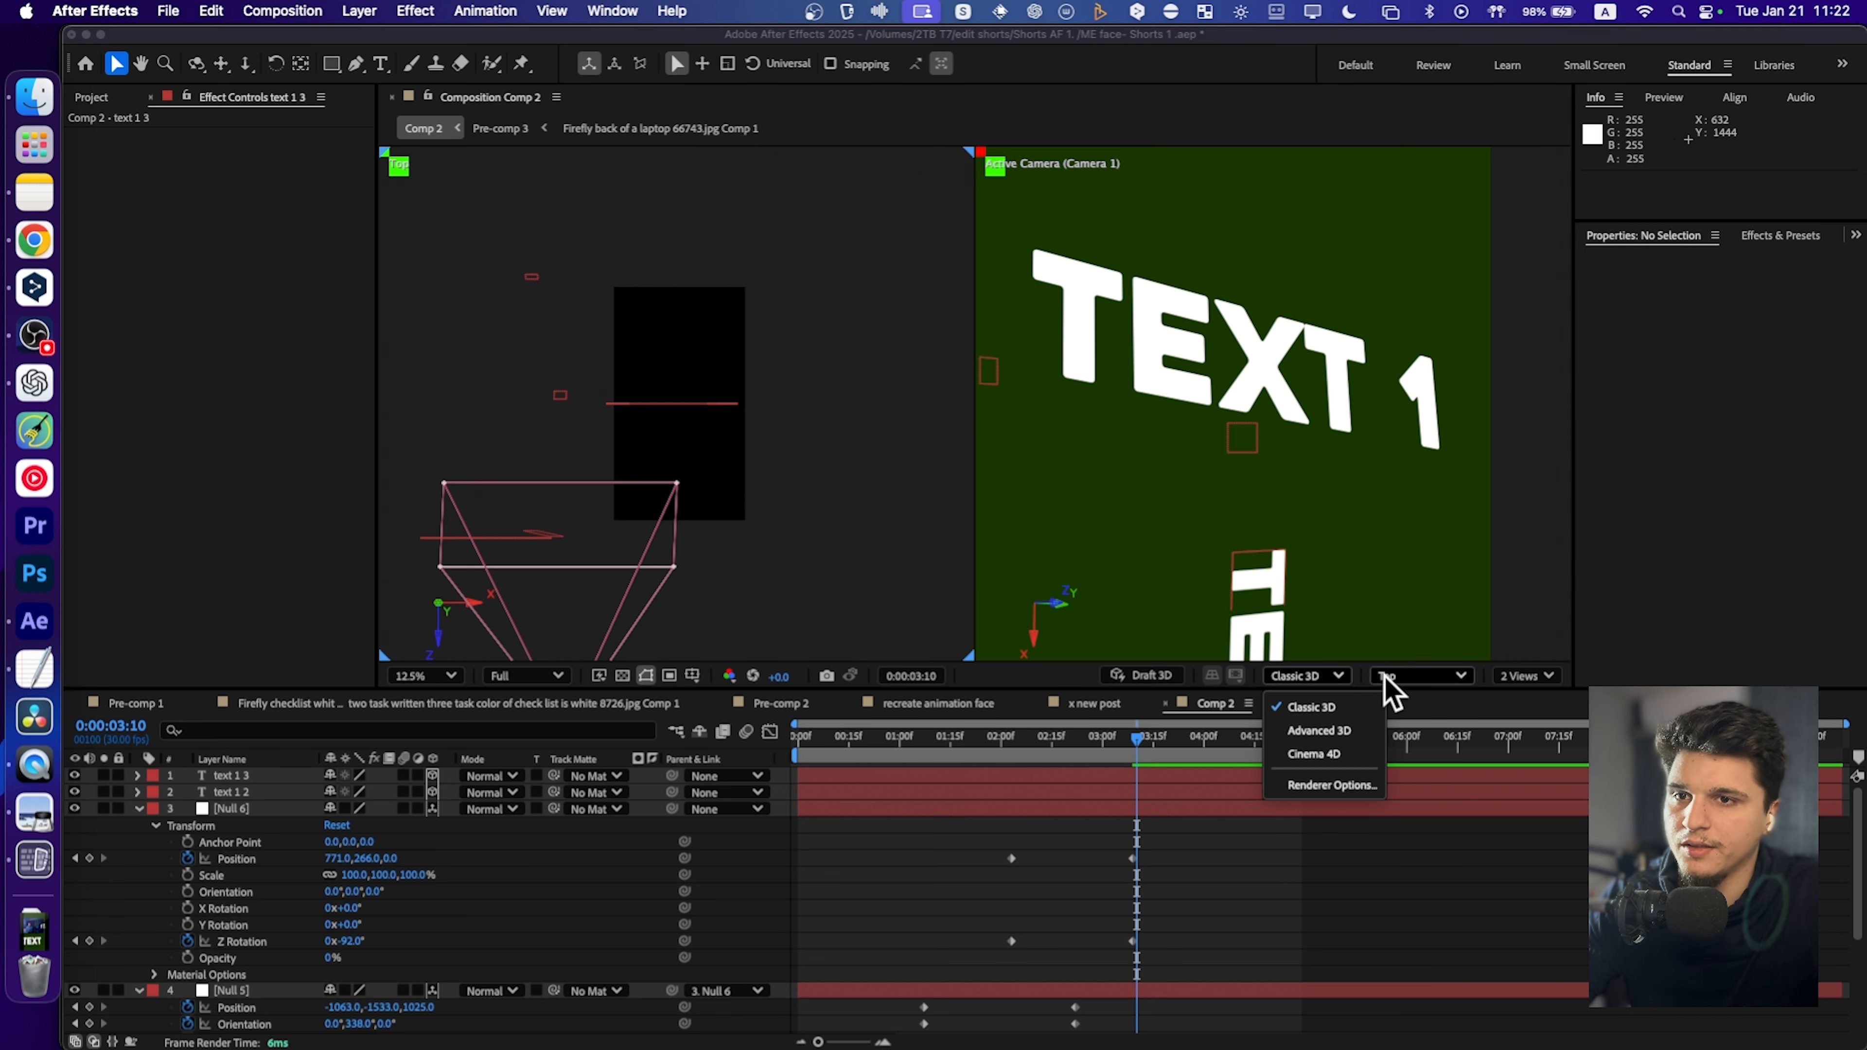
pyautogui.click(1393, 677)
pyautogui.click(1430, 397)
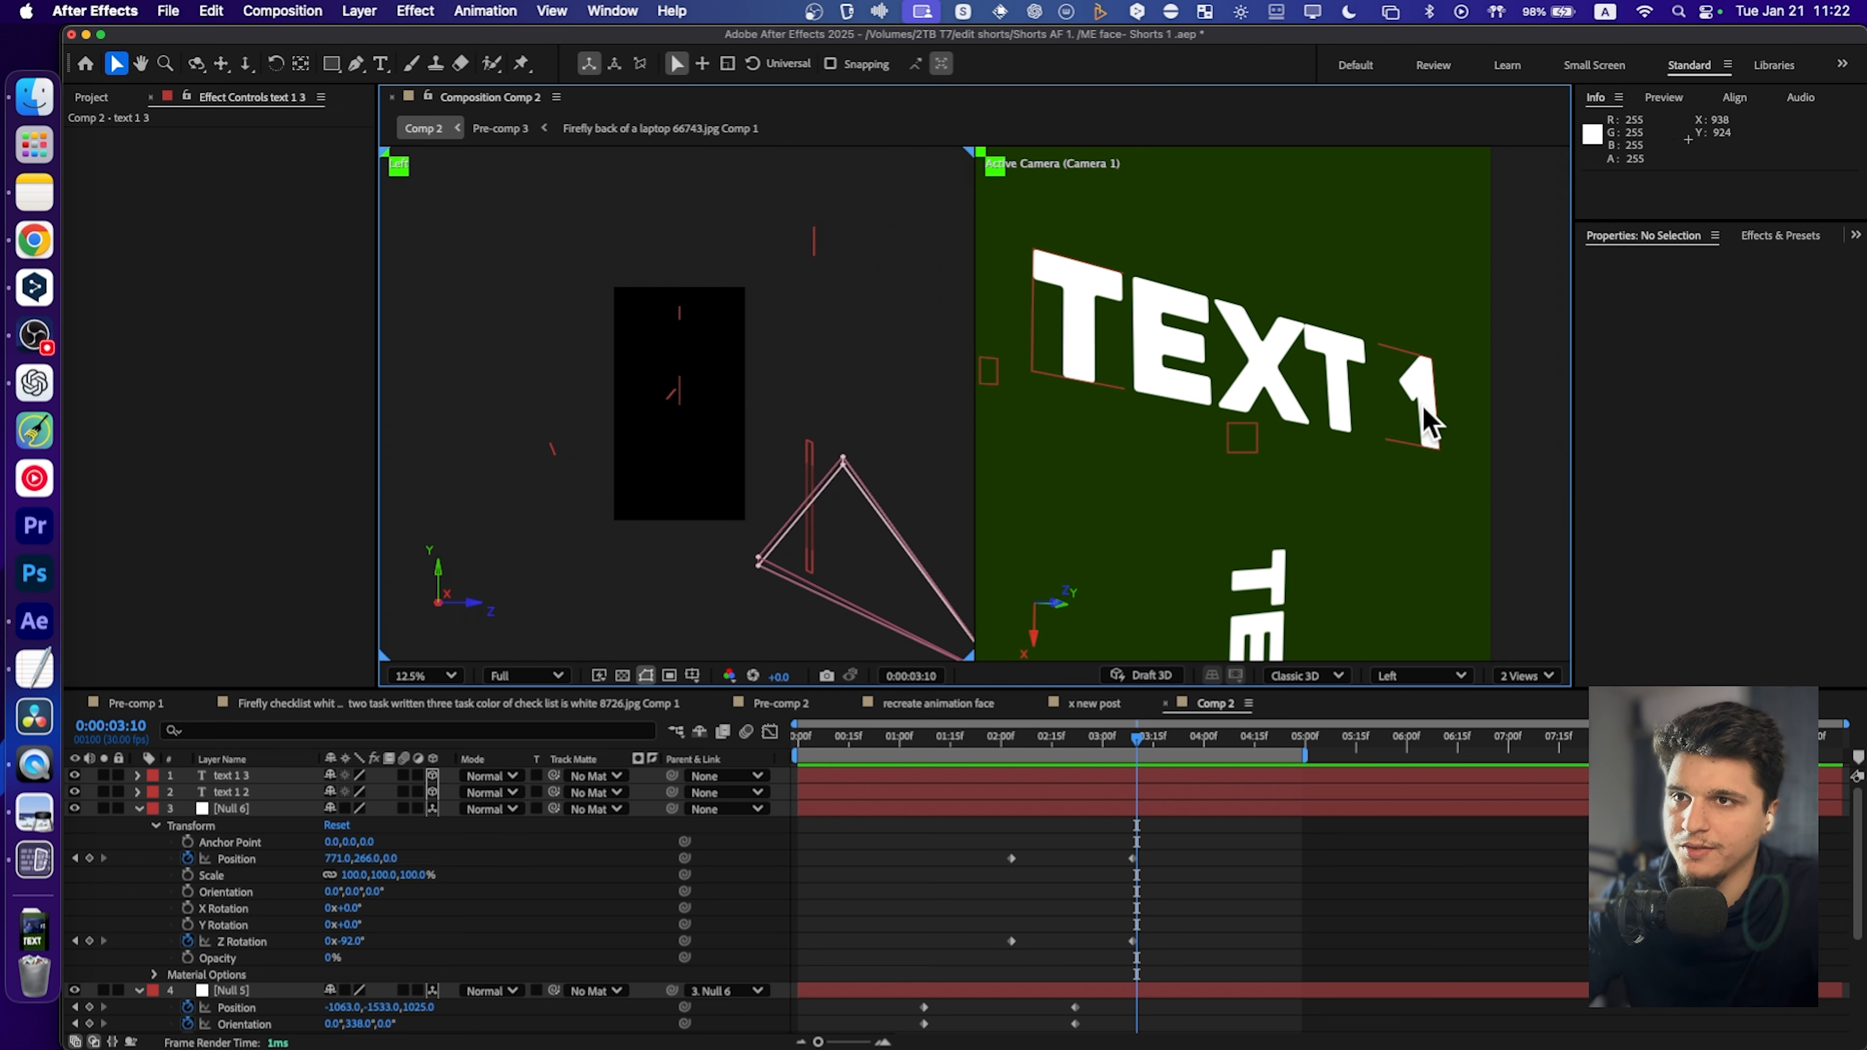
pyautogui.moveTo(929, 525); pyautogui.dragTo(862, 492)
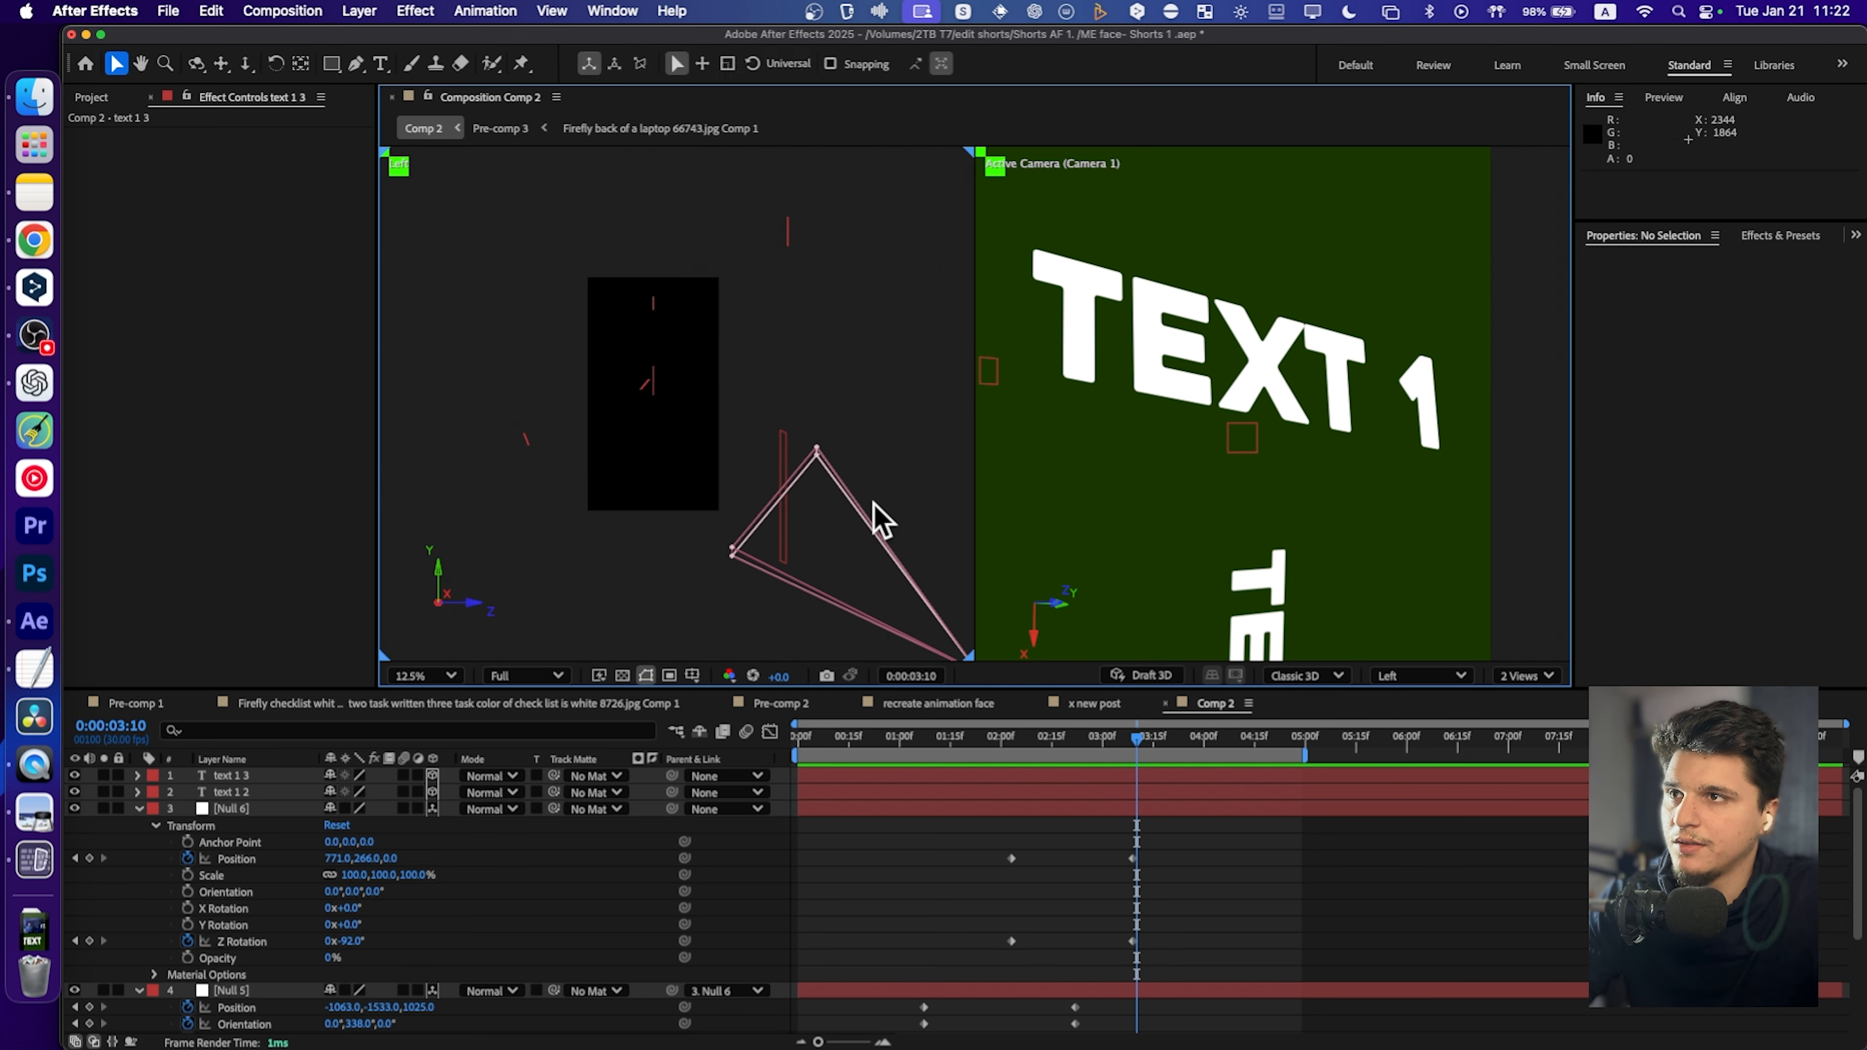
pyautogui.click(1400, 676)
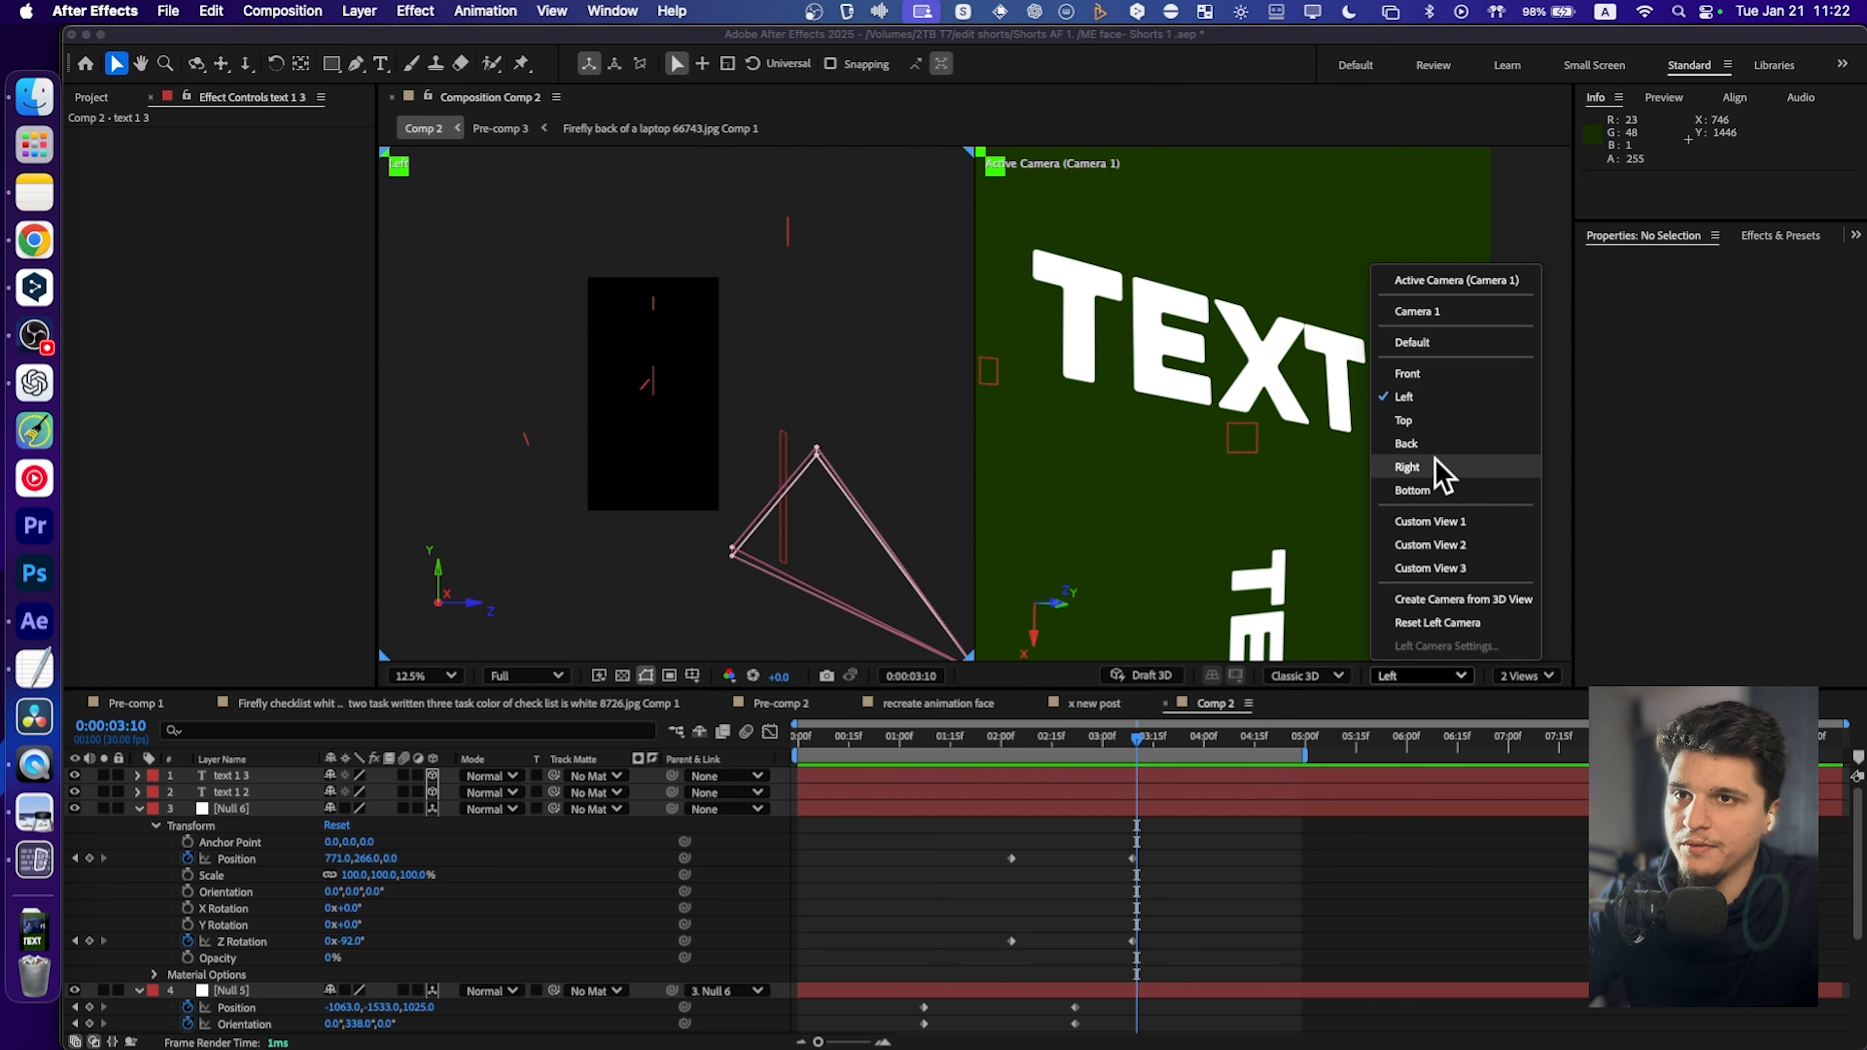
pyautogui.click(1435, 475)
pyautogui.moveTo(580, 449); pyautogui.dragTo(683, 417)
pyautogui.click(1183, 357)
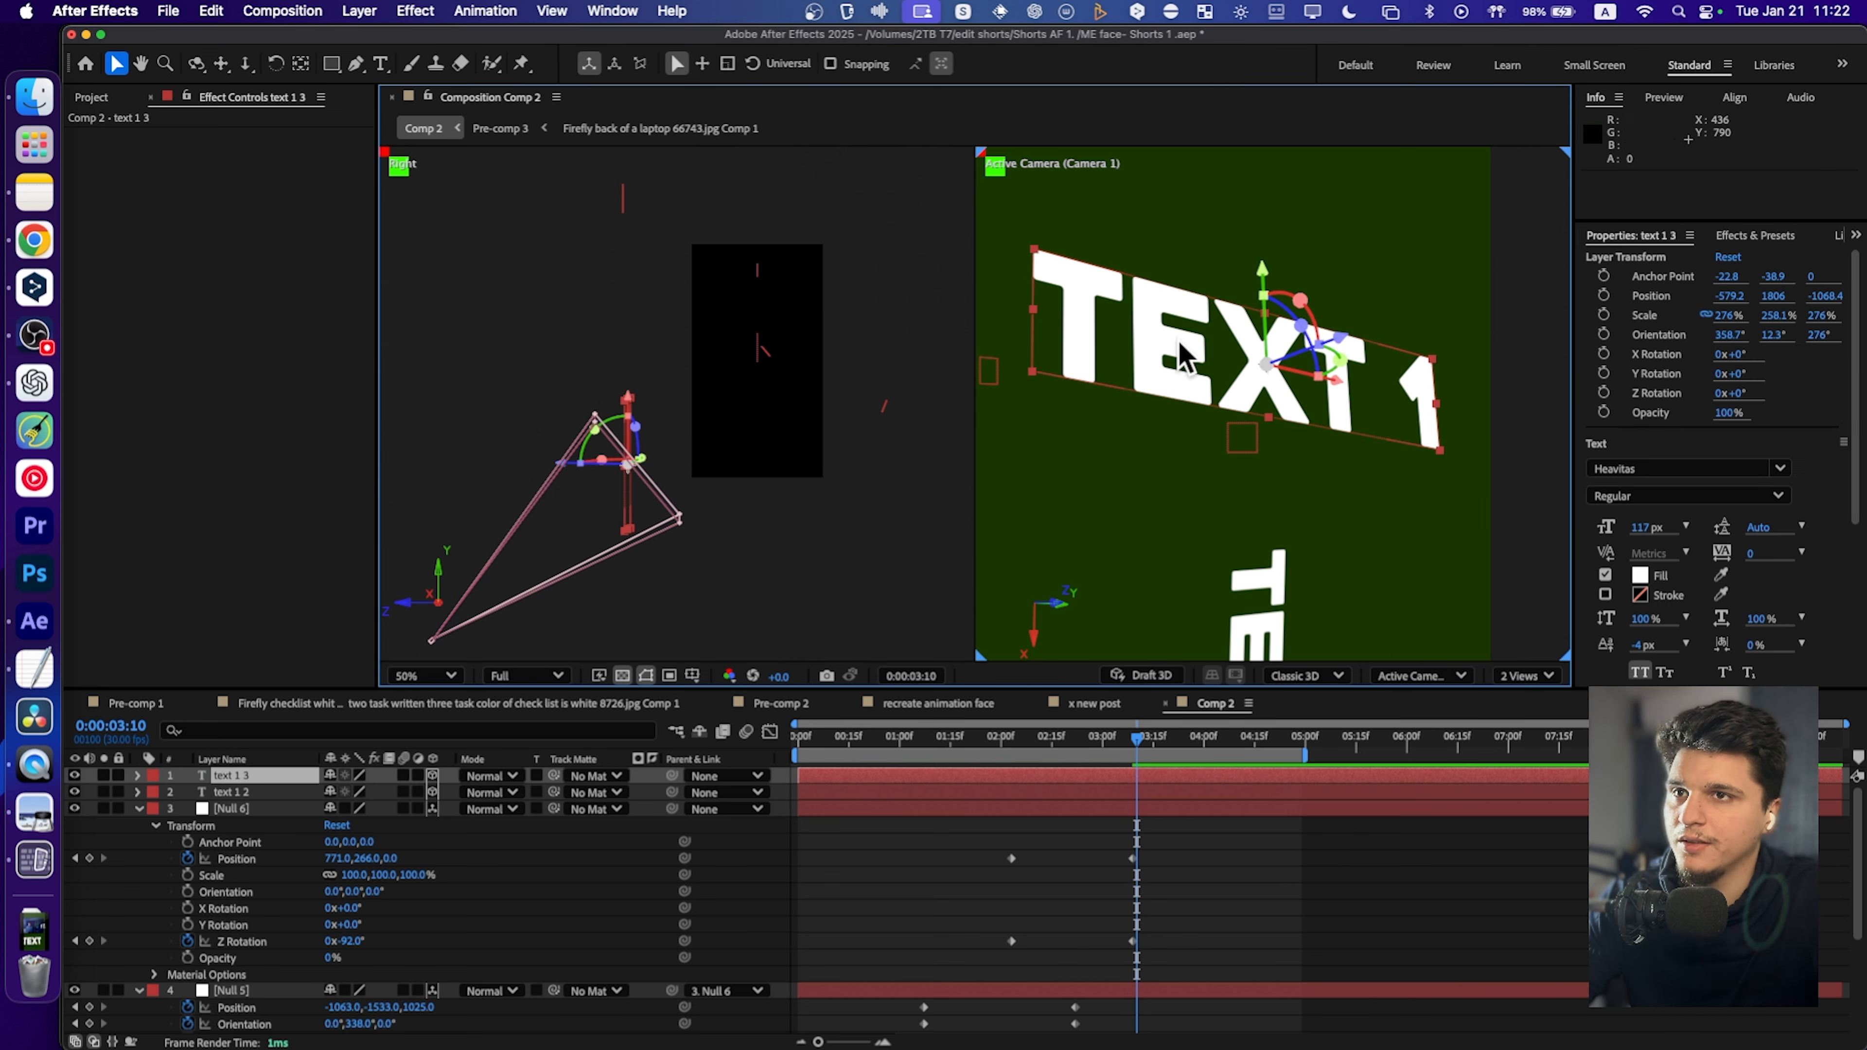
pyautogui.scroll(3, 588, 478)
pyautogui.scroll(-4, 596, 482)
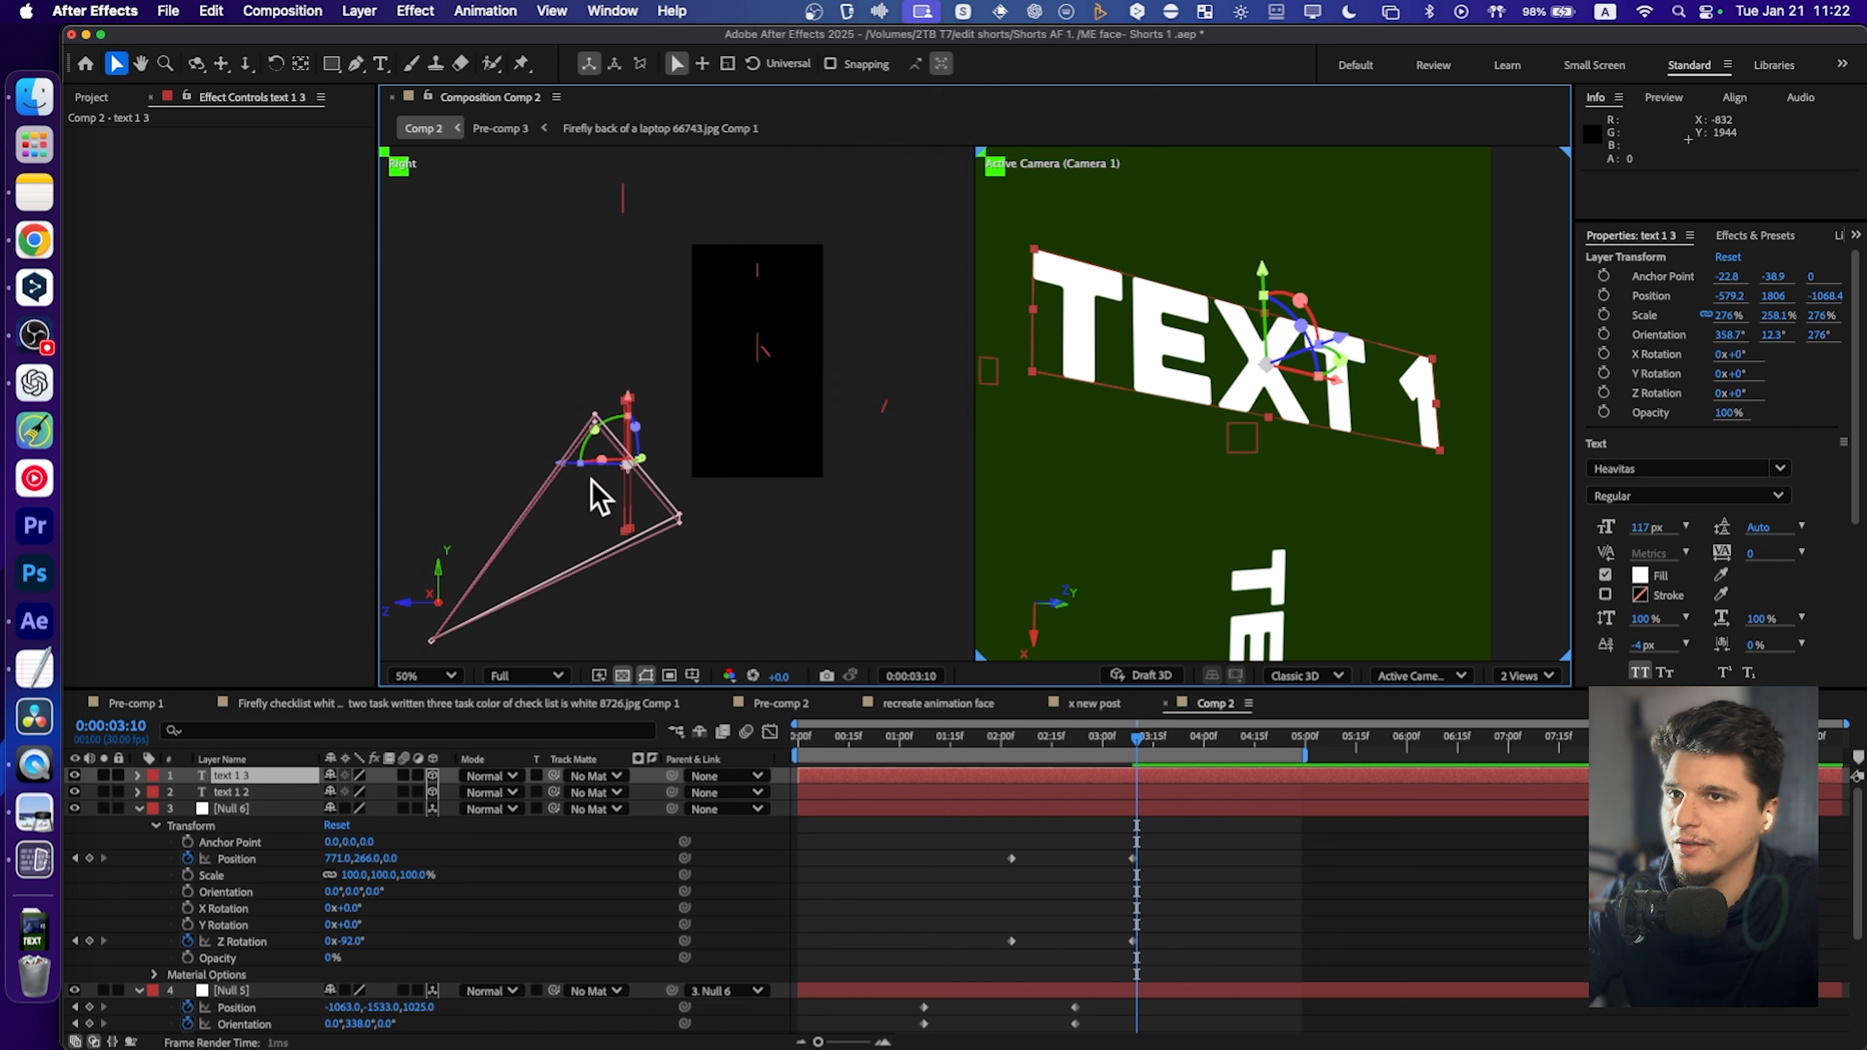
# Examine the scene in the secondary view from Custom View 1 and Custom View 2, and leave it on Custom View 3.
pyautogui.click(768, 508)
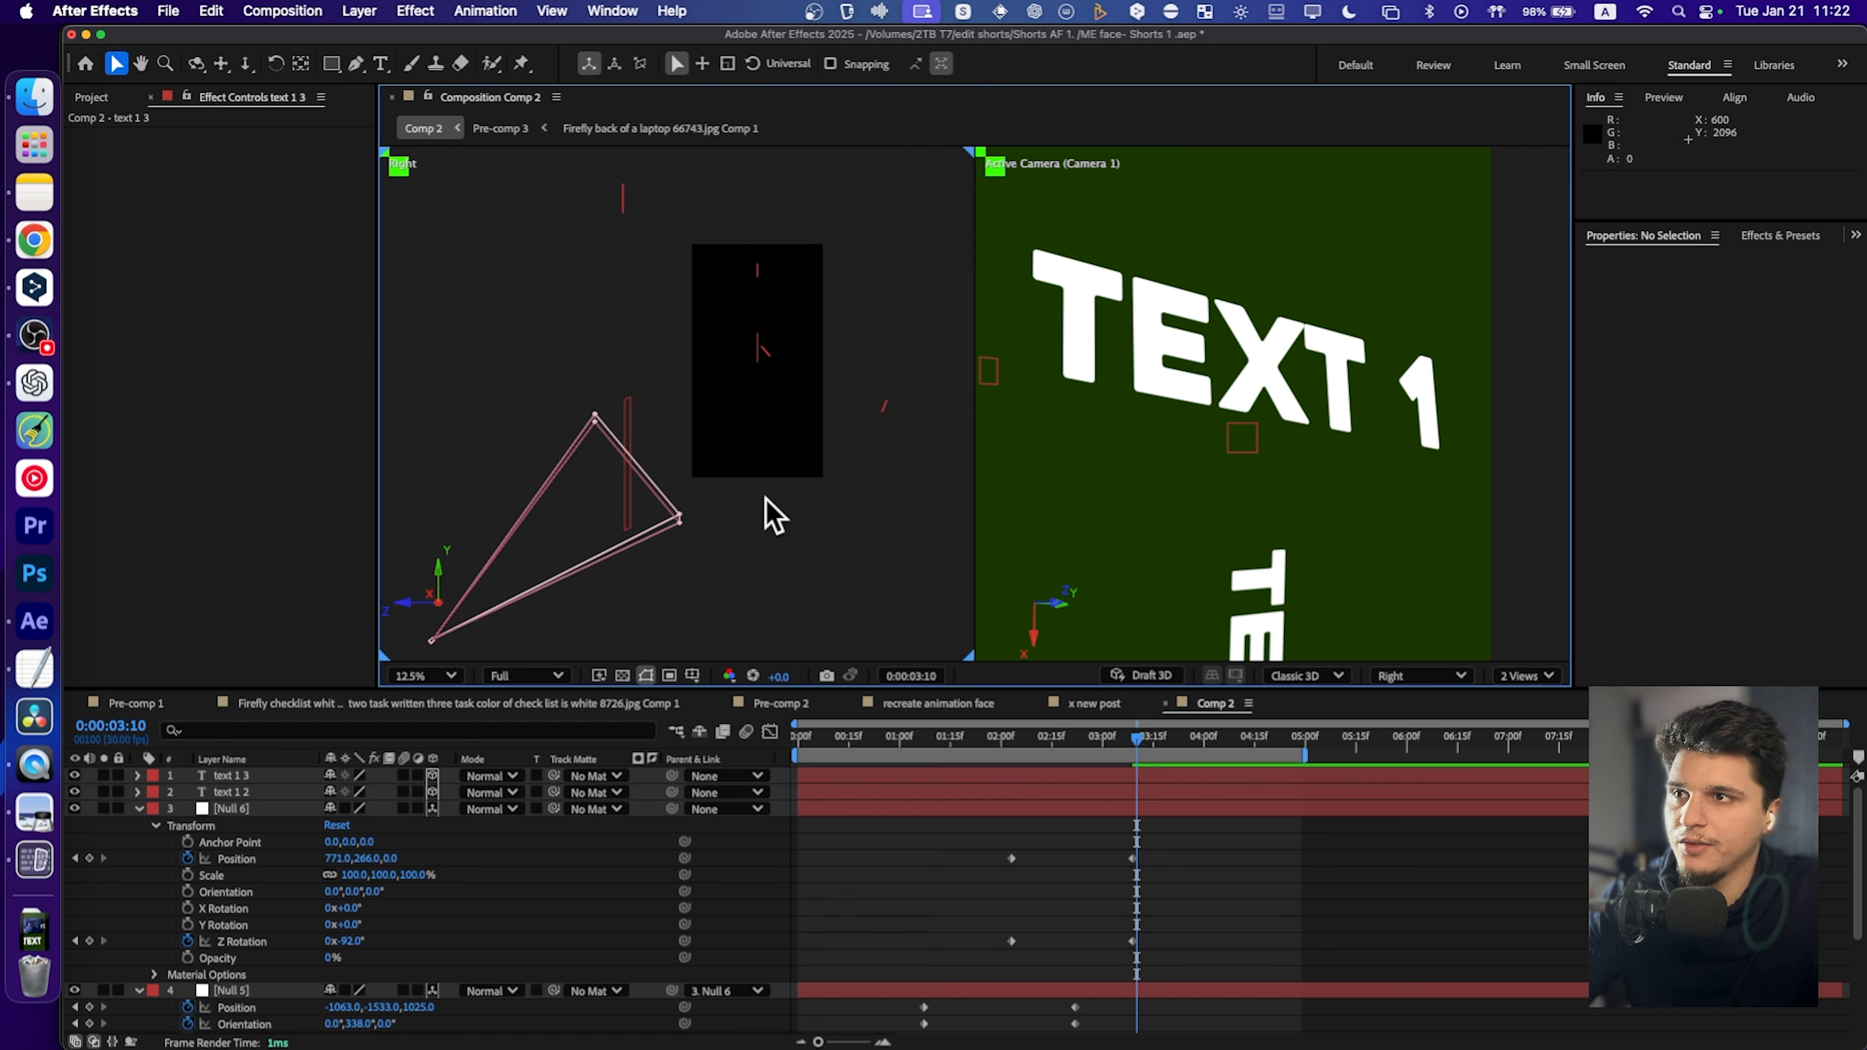
pyautogui.click(1405, 677)
pyautogui.click(1420, 523)
pyautogui.scroll(-2, 783, 482)
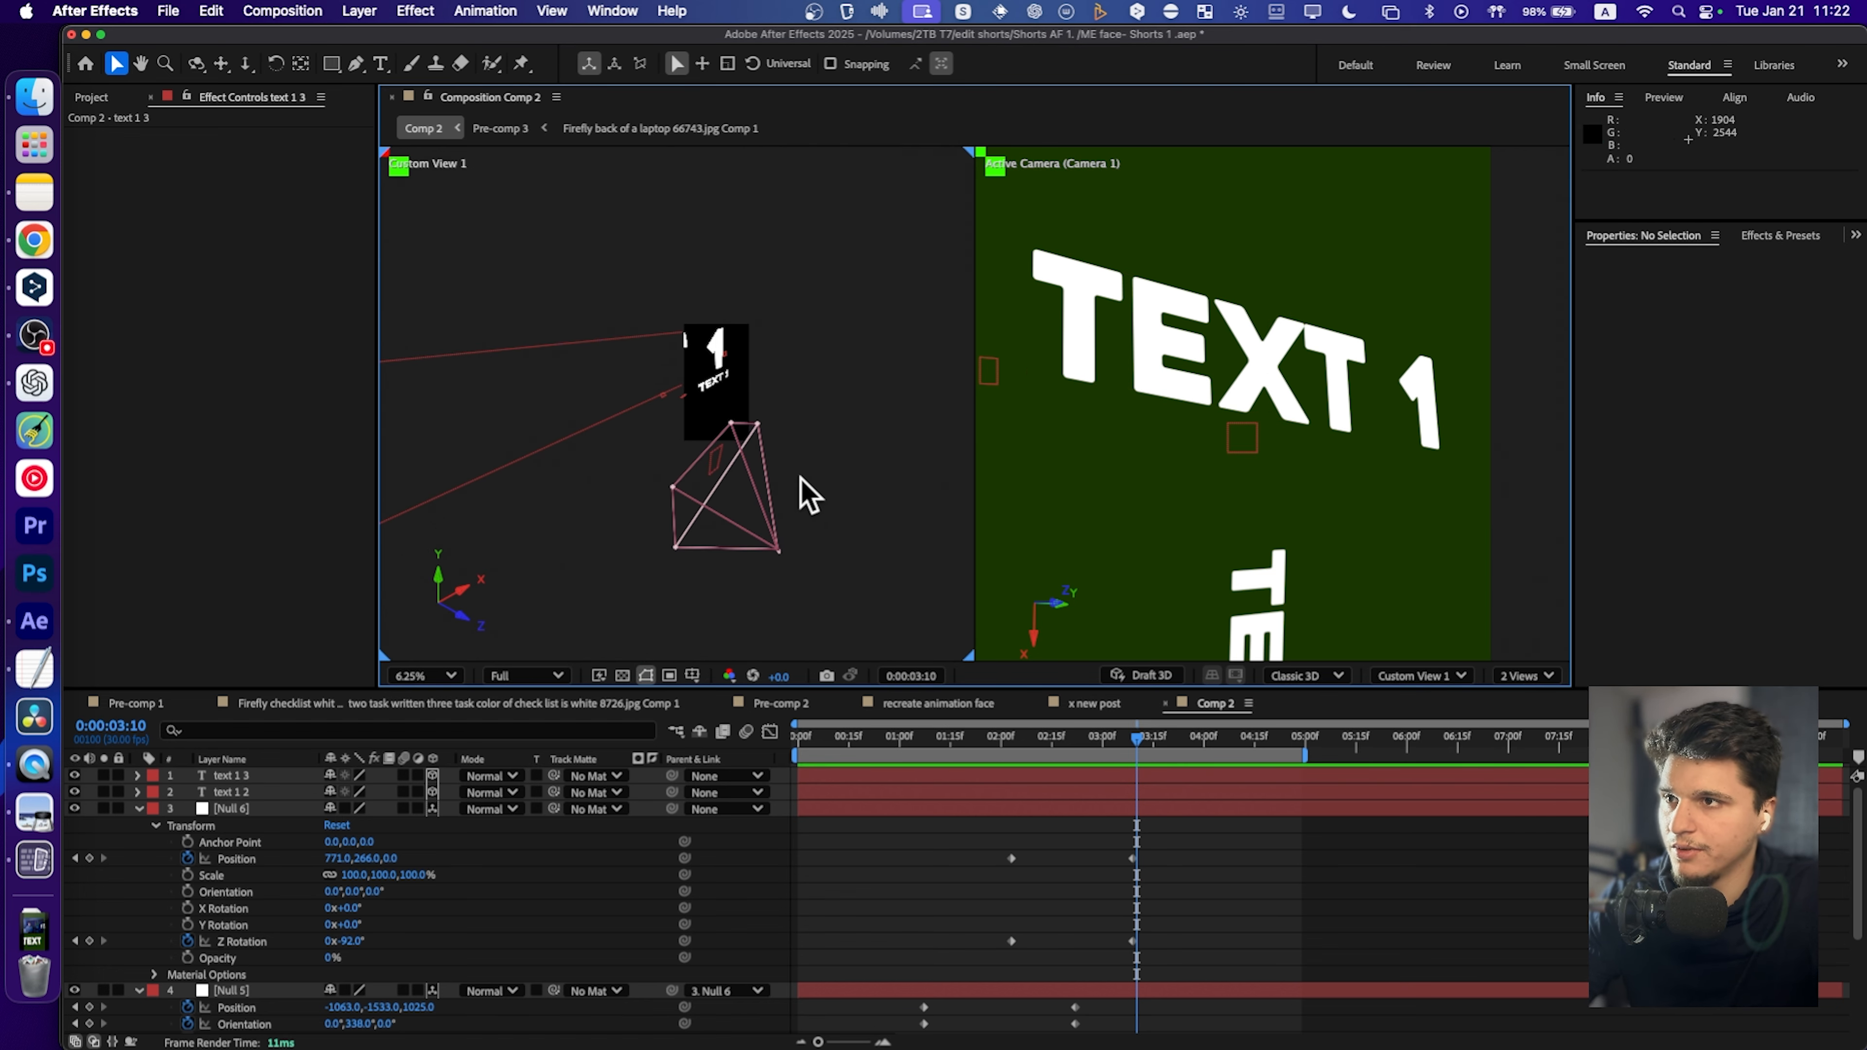
pyautogui.scroll(2, 764, 486)
pyautogui.click(1440, 677)
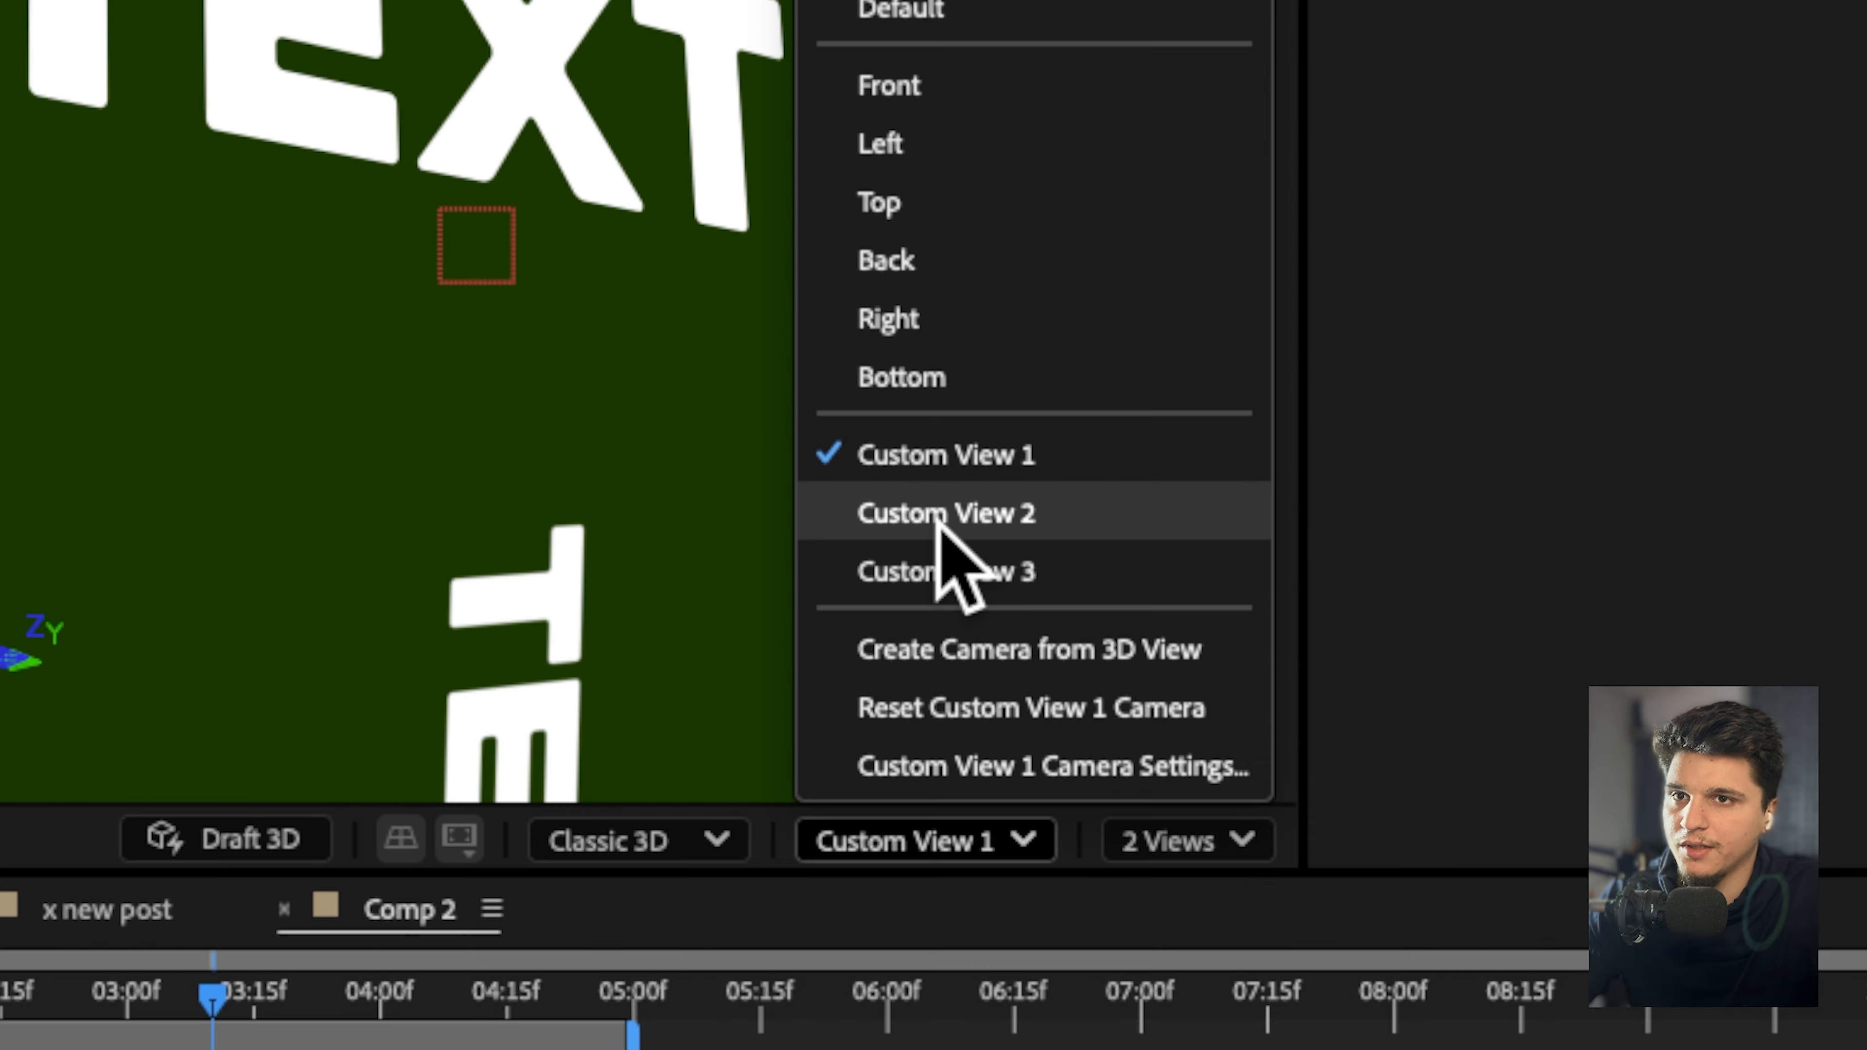
pyautogui.click(1429, 545)
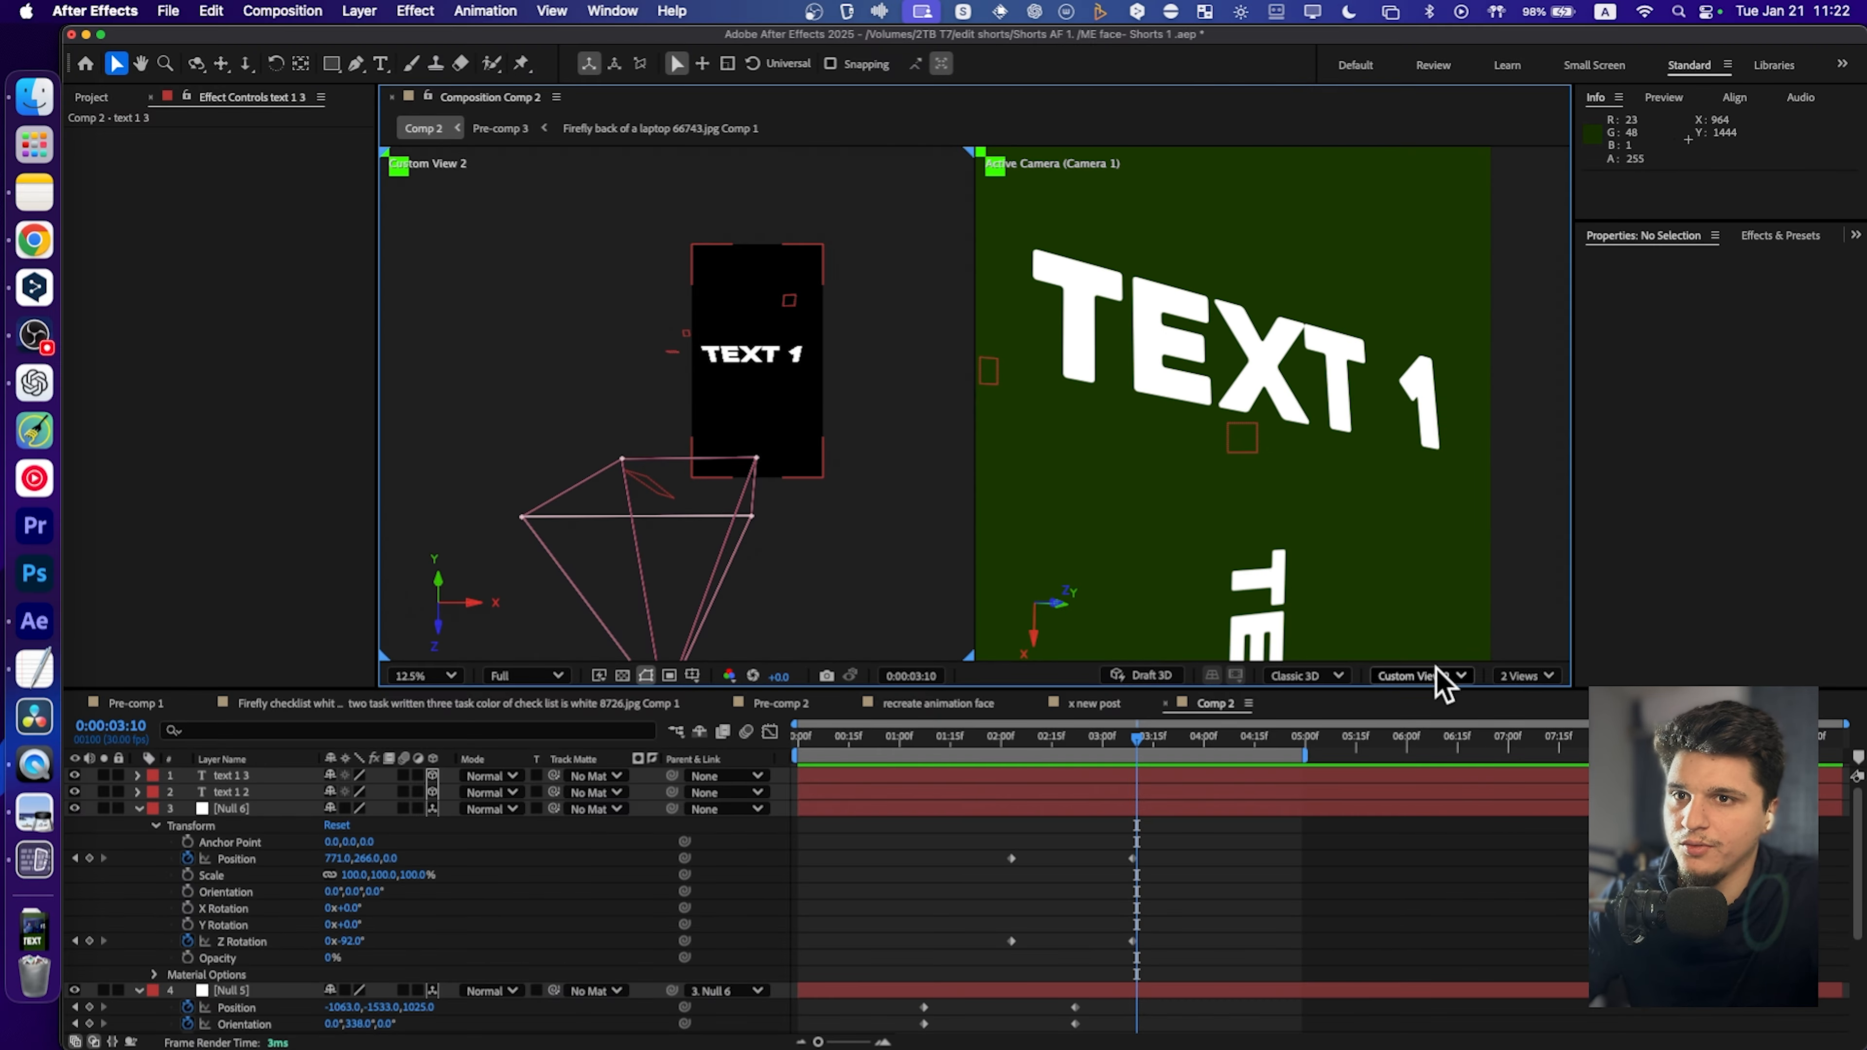
pyautogui.click(1442, 678)
pyautogui.click(1435, 587)
pyautogui.scroll(2, 728, 430)
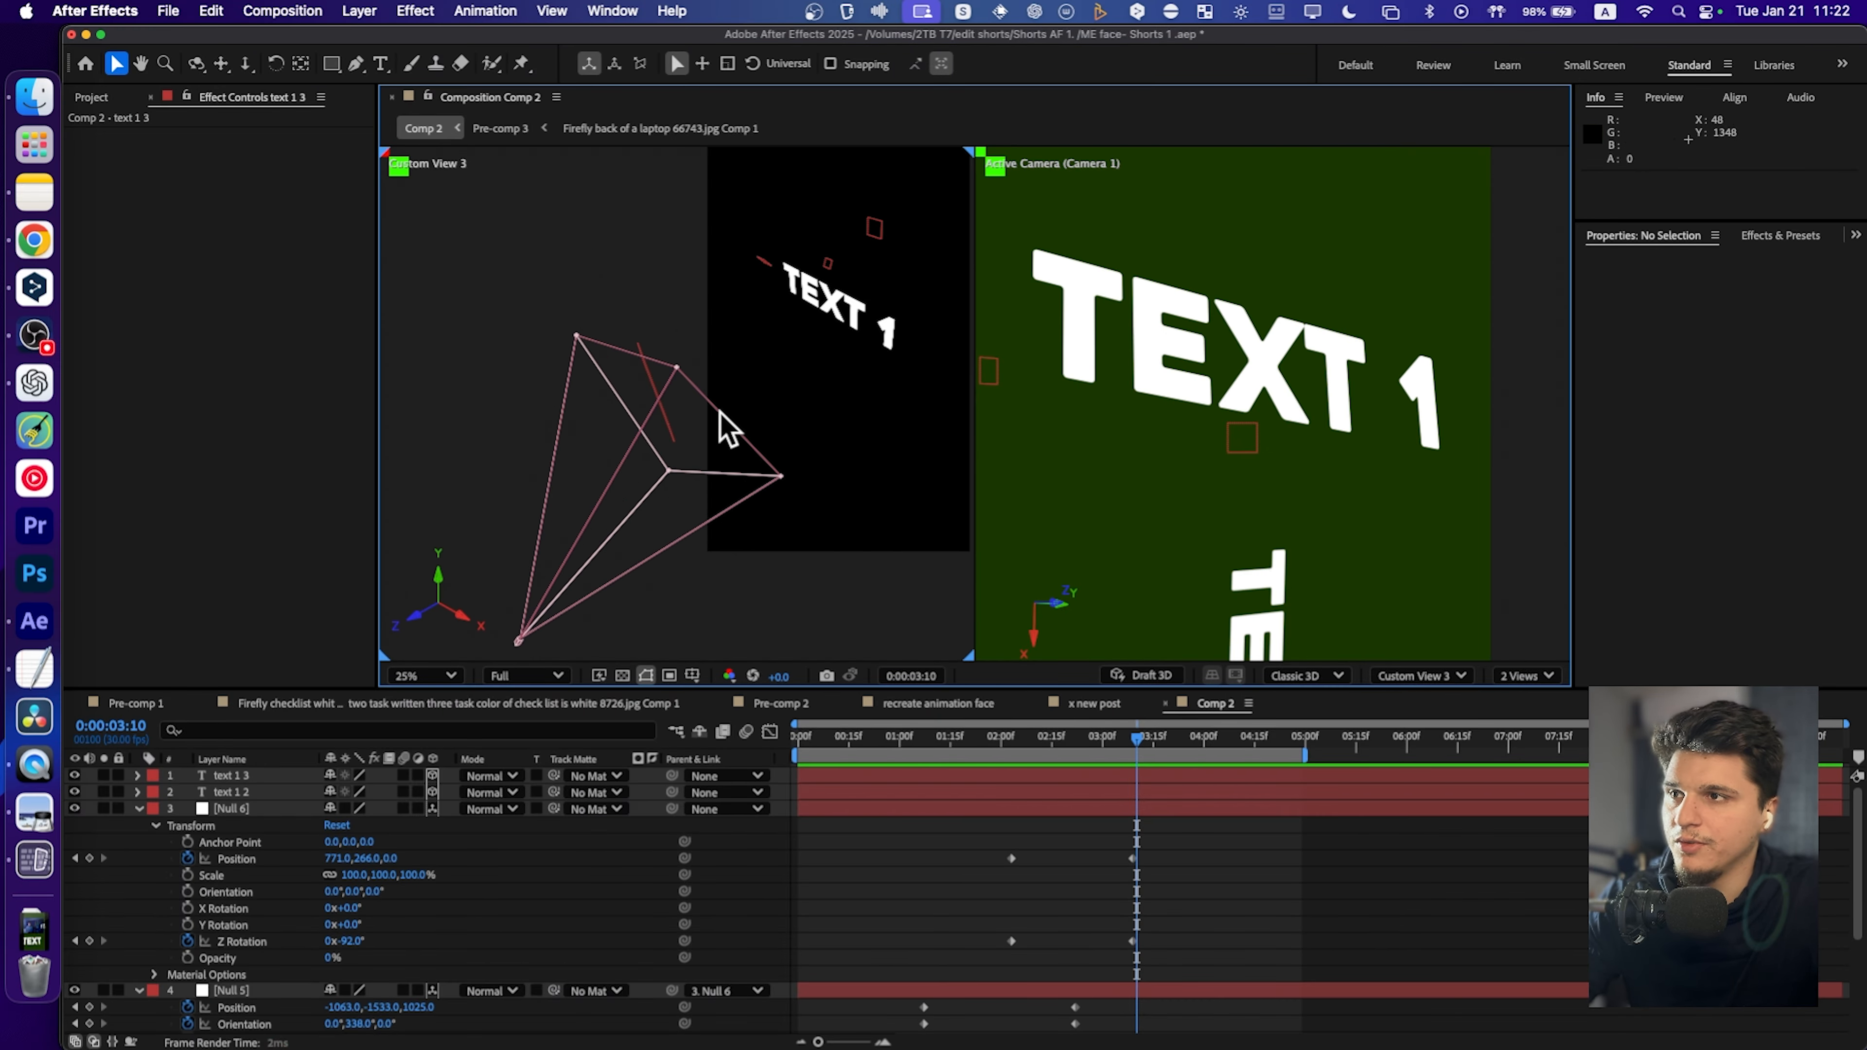
pyautogui.scroll(2, 728, 431)
# Move the text 1 3 layer to about -584.6, 1857.9, -1068.4 and reset its Orientation property.
pyautogui.click(702, 360)
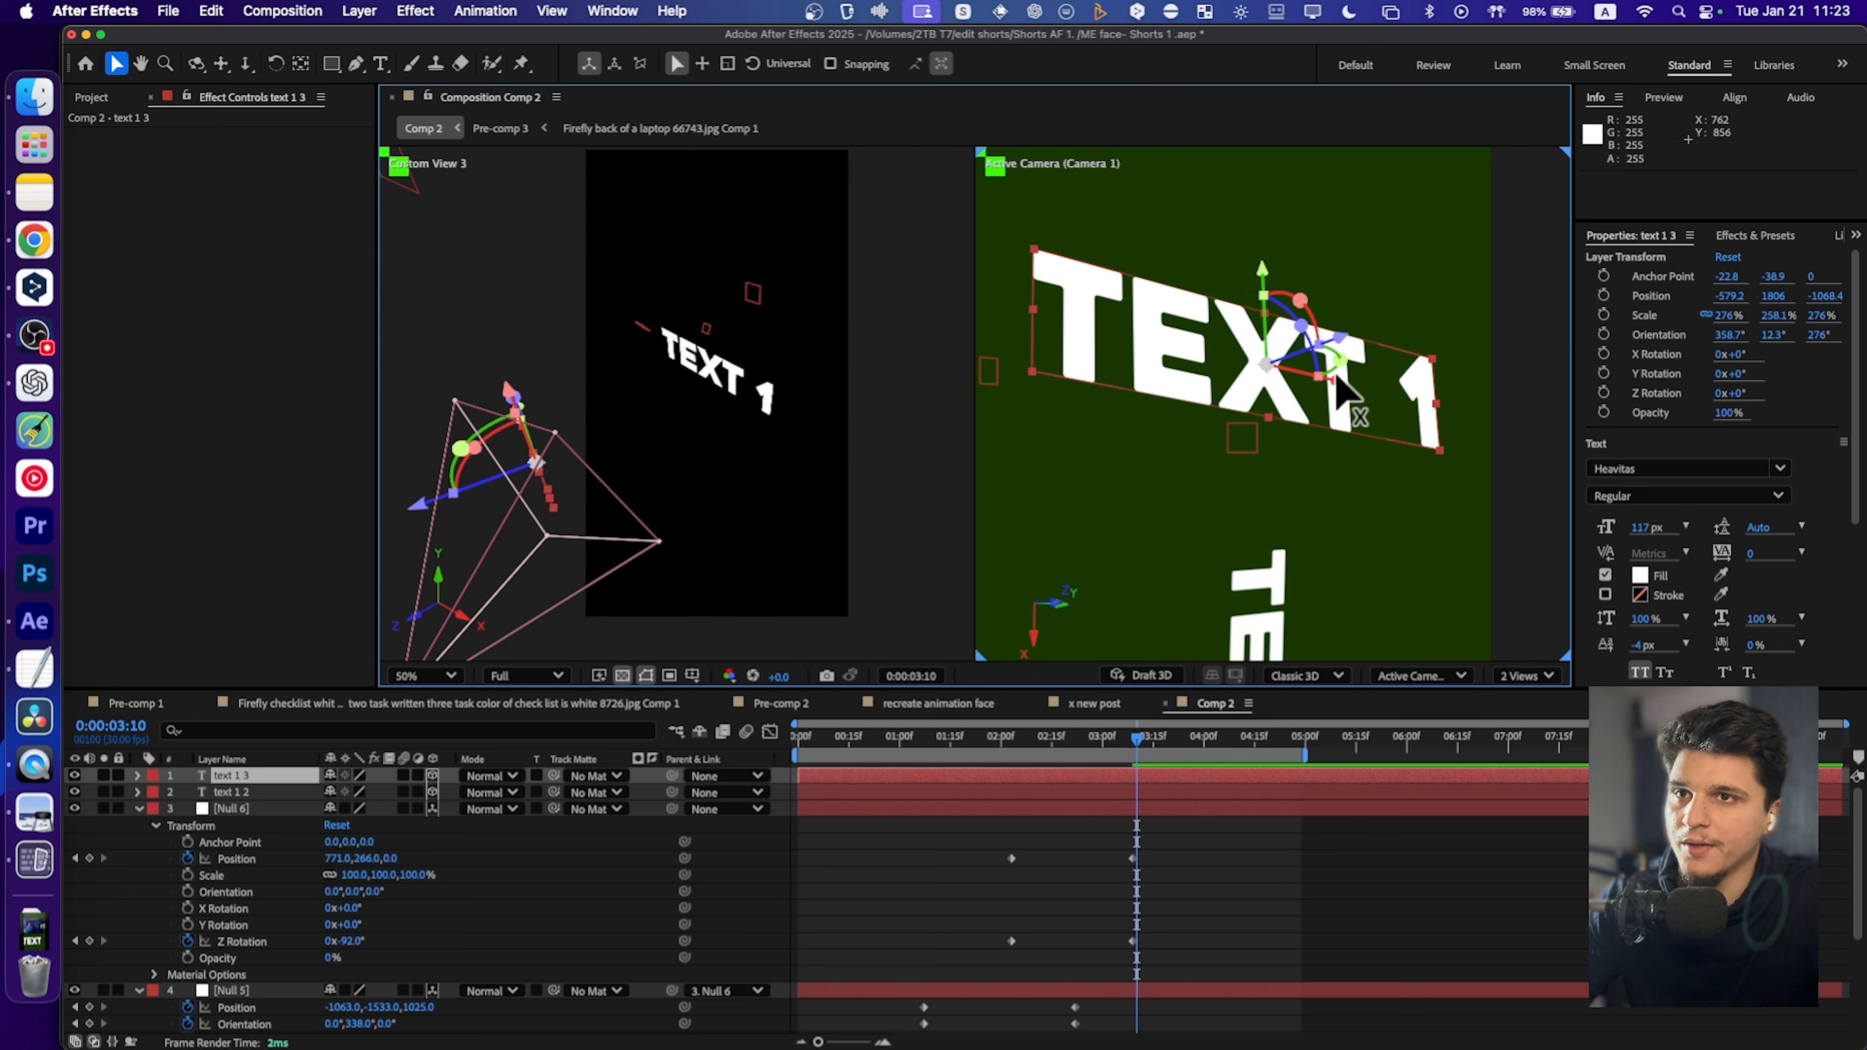
pyautogui.moveTo(1332, 380); pyautogui.dragTo(1297, 354)
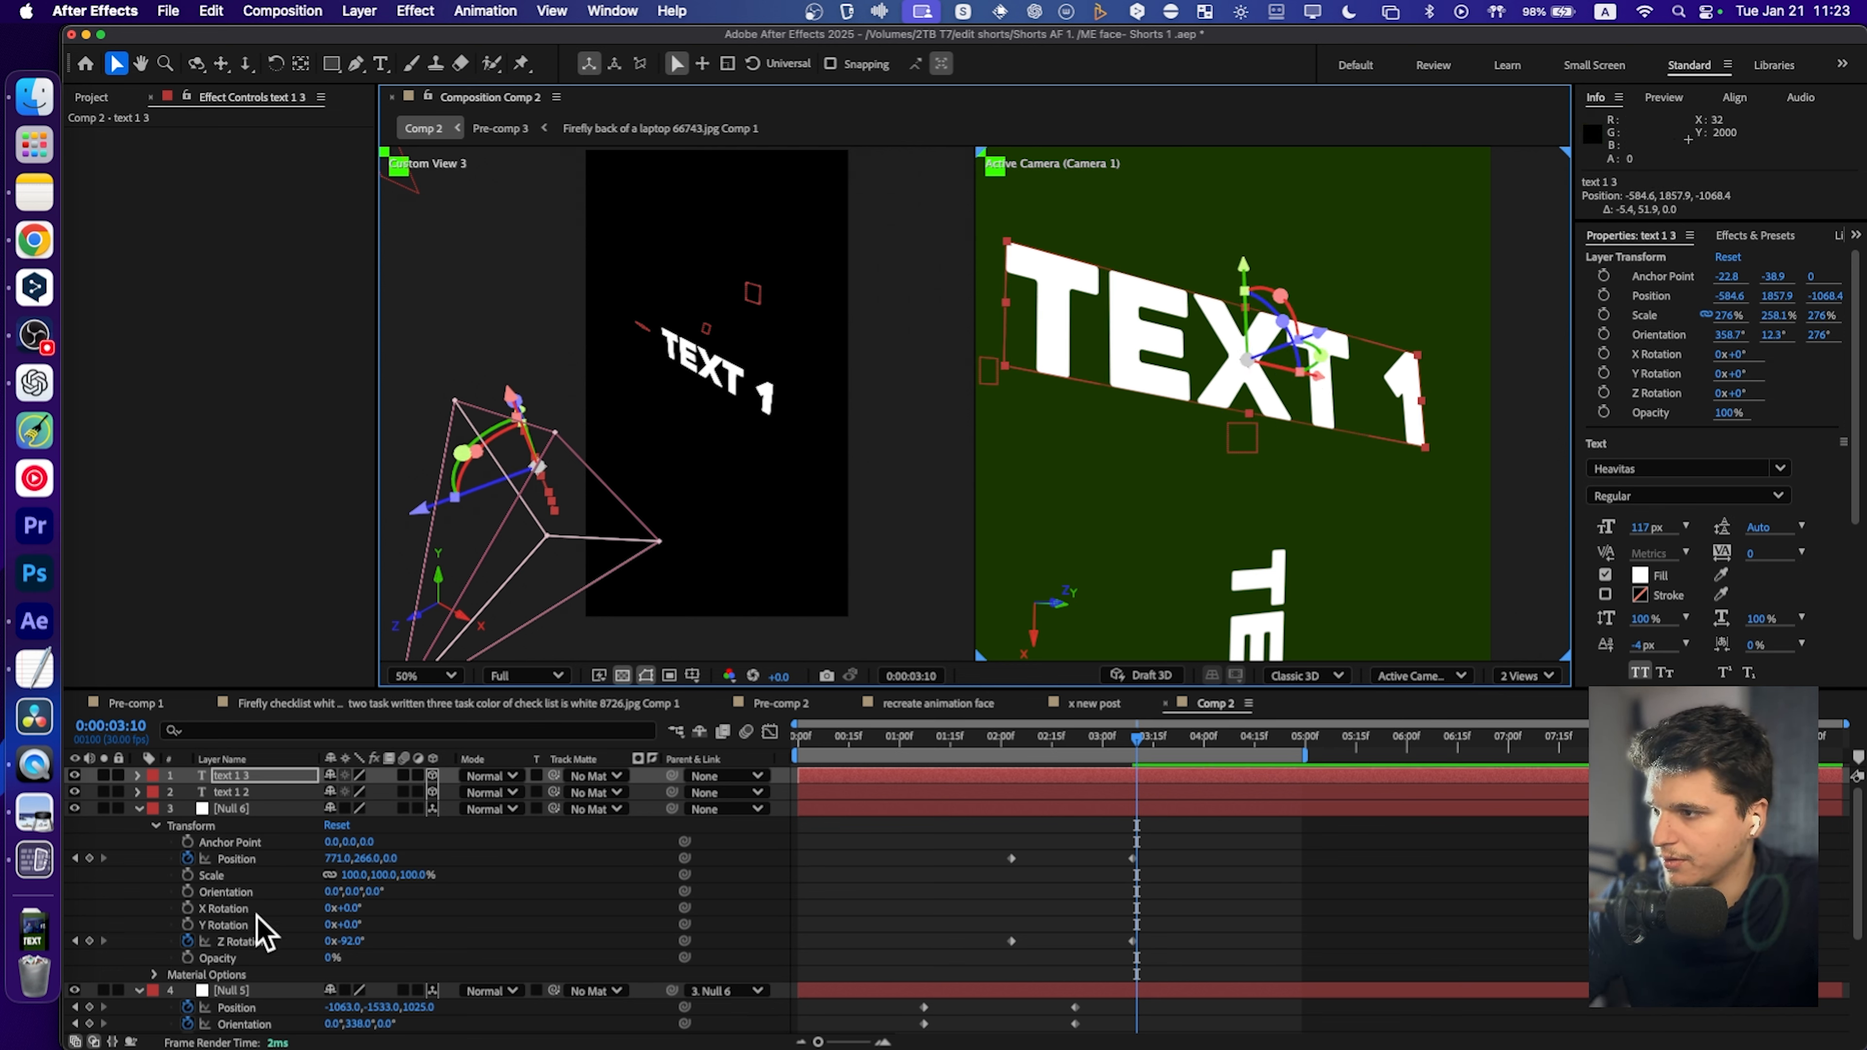
pyautogui.click(138, 776)
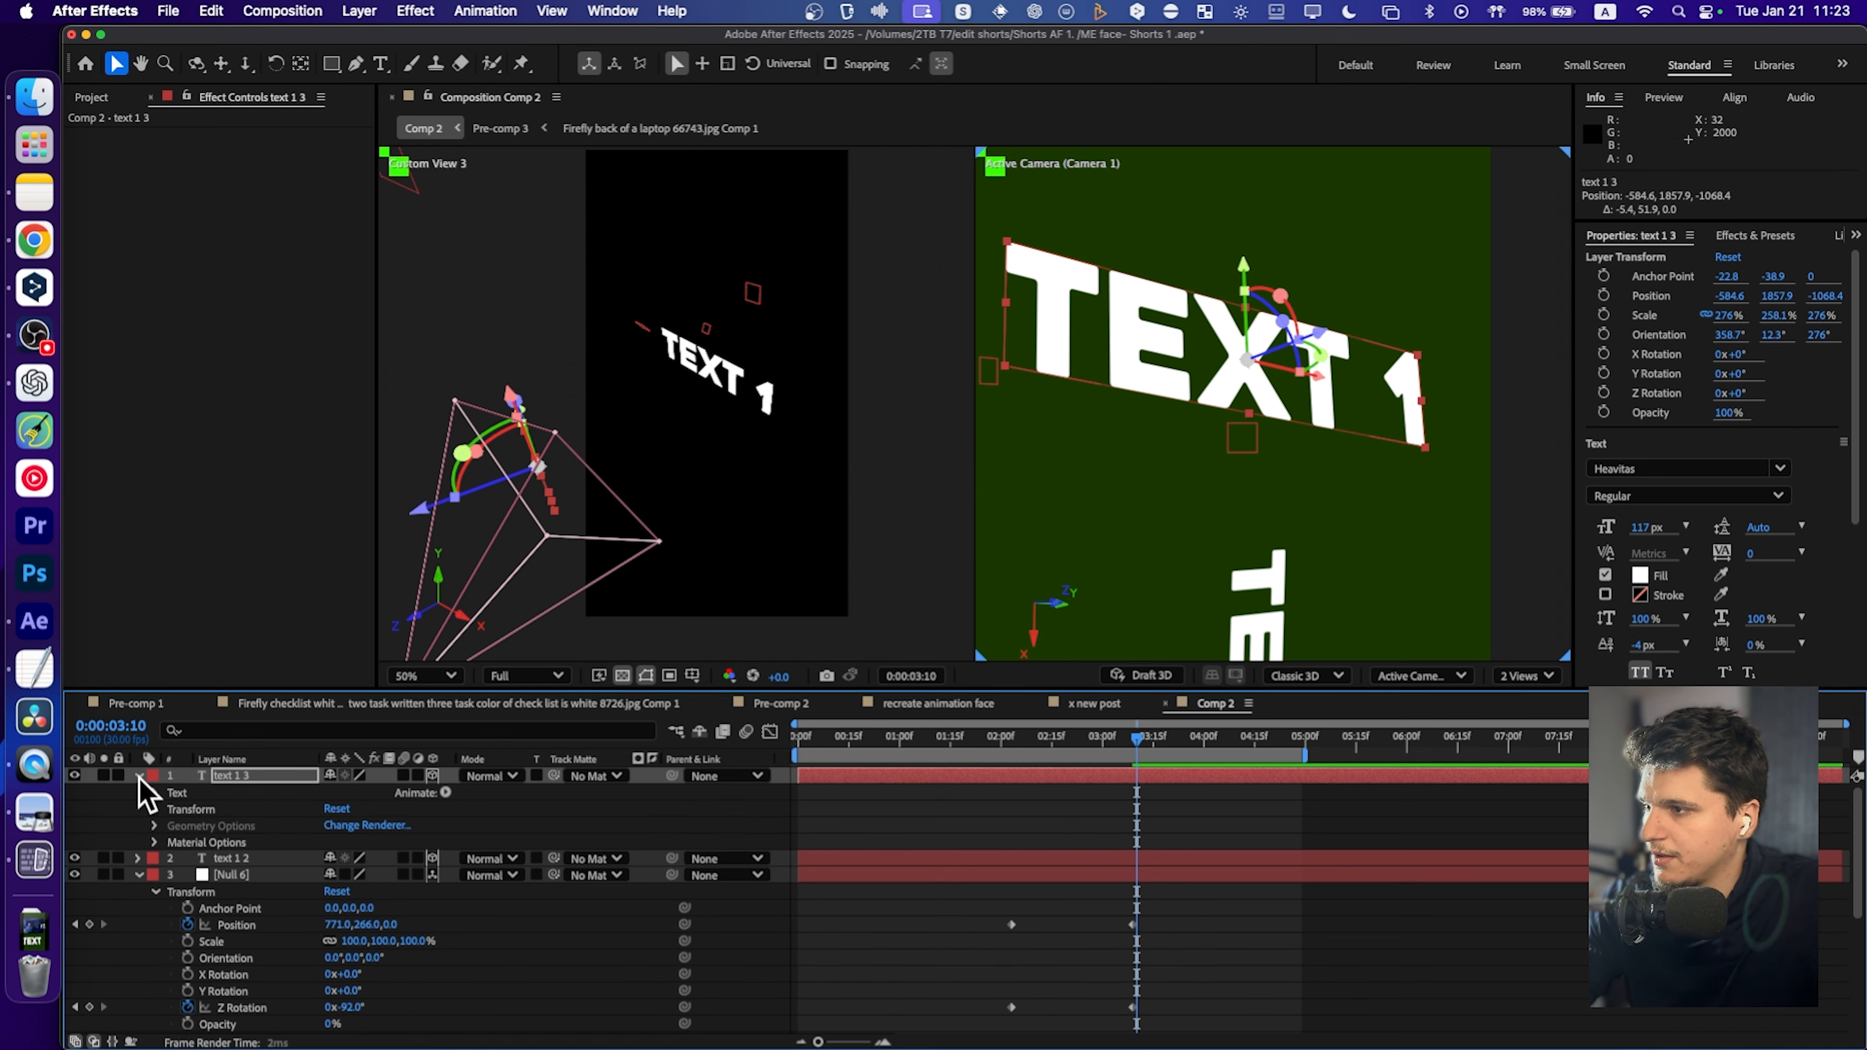
pyautogui.click(155, 809)
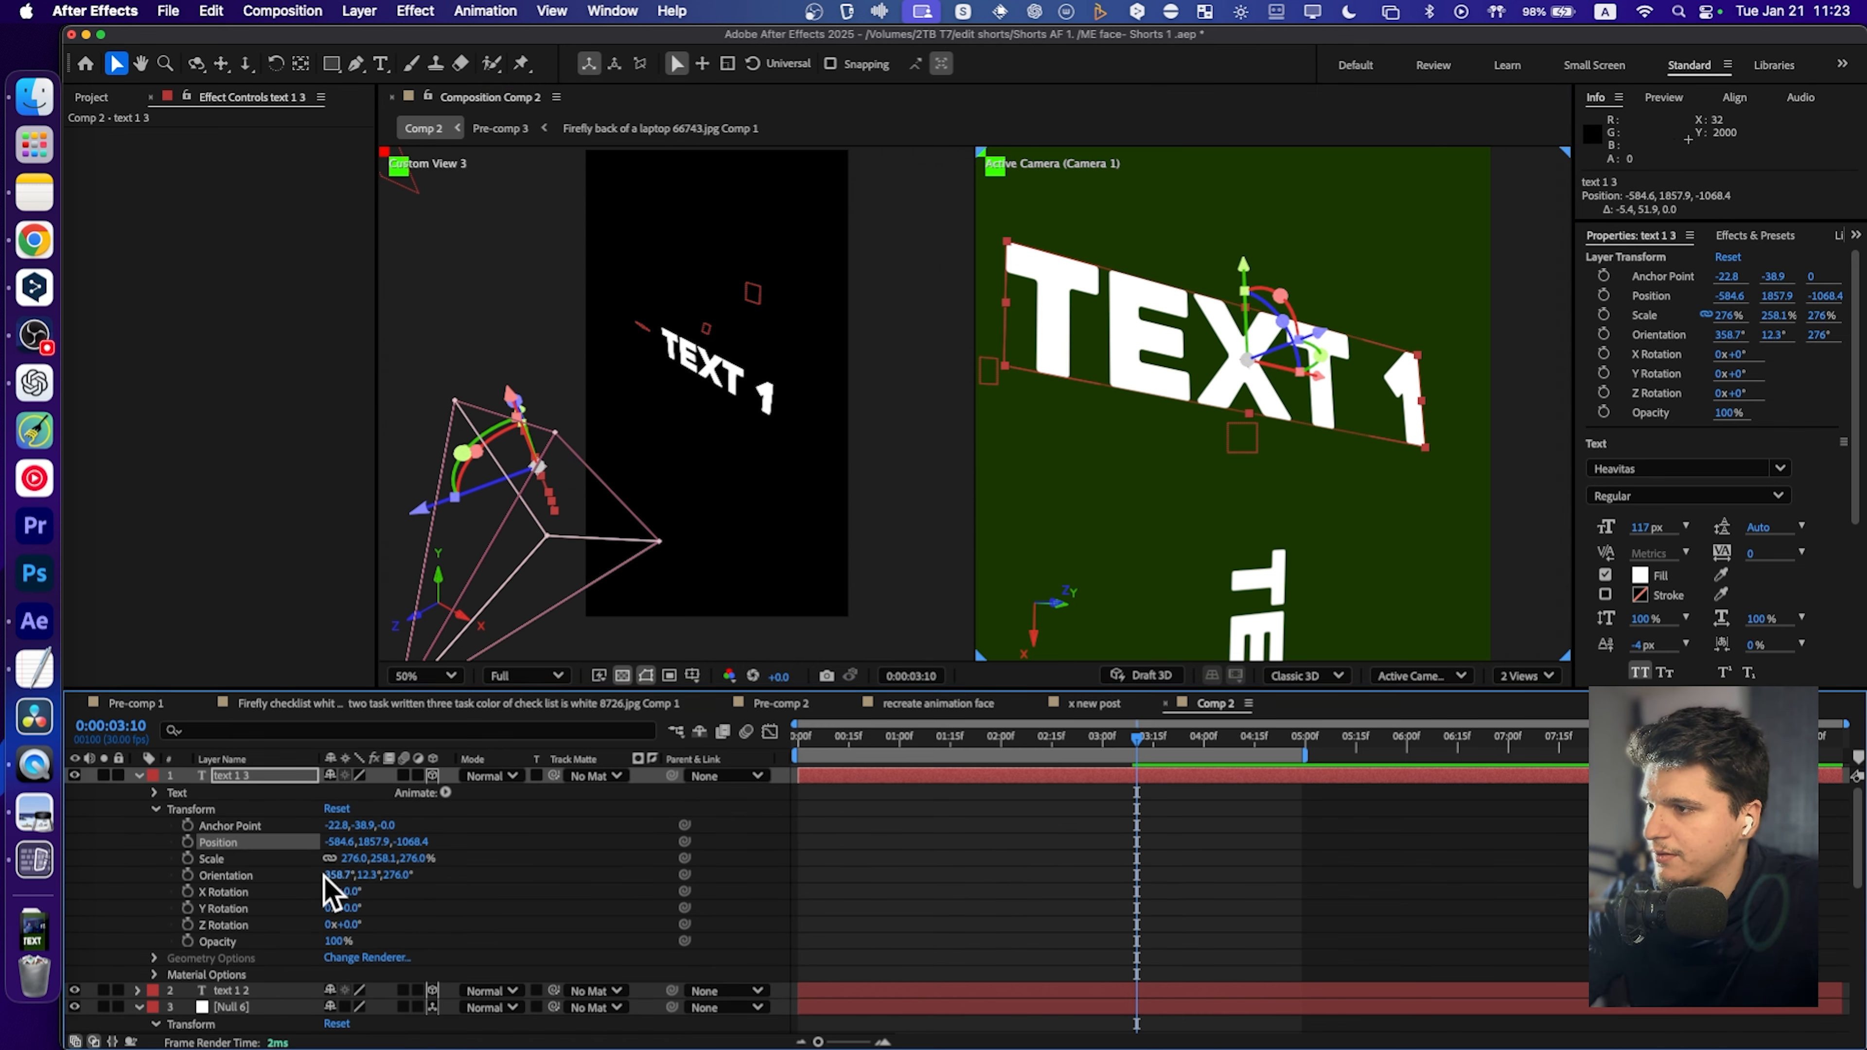
pyautogui.rightClick(261, 875)
pyautogui.click(272, 913)
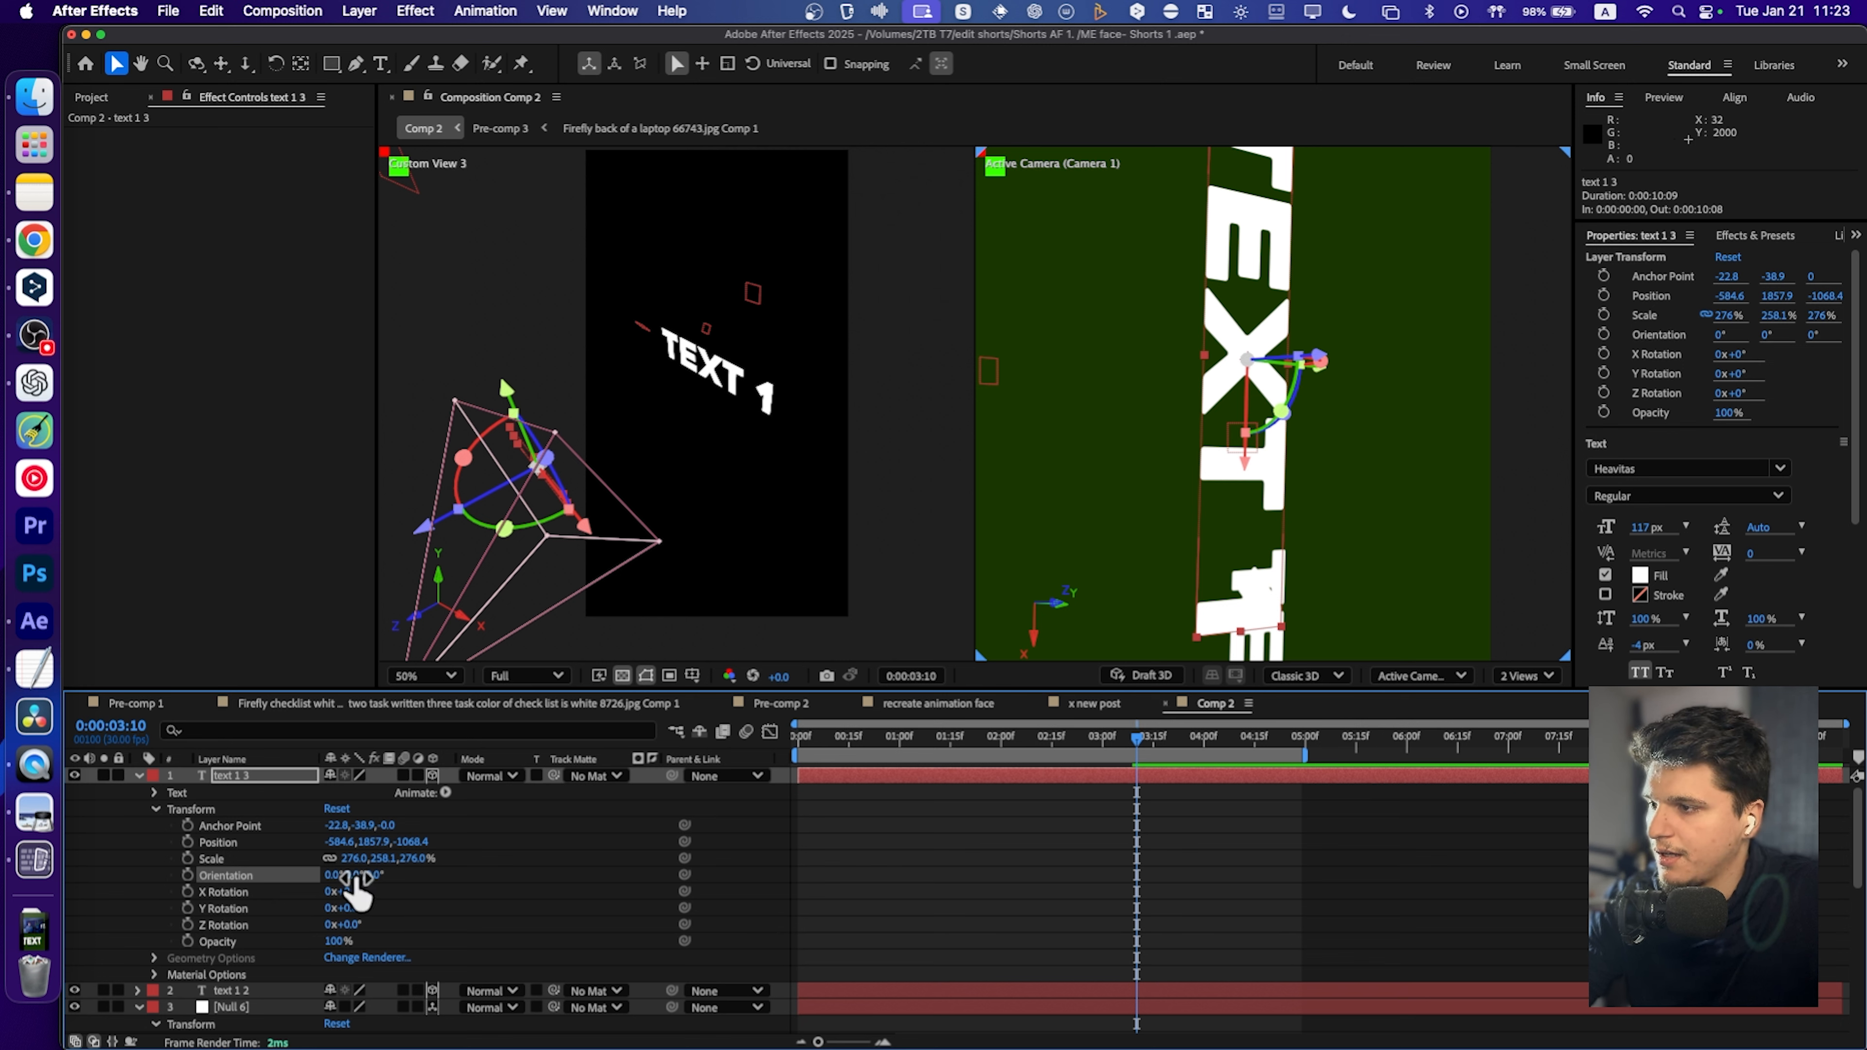
# Set text 1 3's X rotation to 39° and Z rotation to 270°, and scale it down to 228, 213.2, 228%.
pyautogui.moveTo(344, 893)
pyautogui.mouseDown()
pyautogui.moveTo(382, 892)
pyautogui.moveTo(360, 909)
pyautogui.mouseUp()
pyautogui.moveTo(360, 924); pyautogui.dragTo(604, 924)
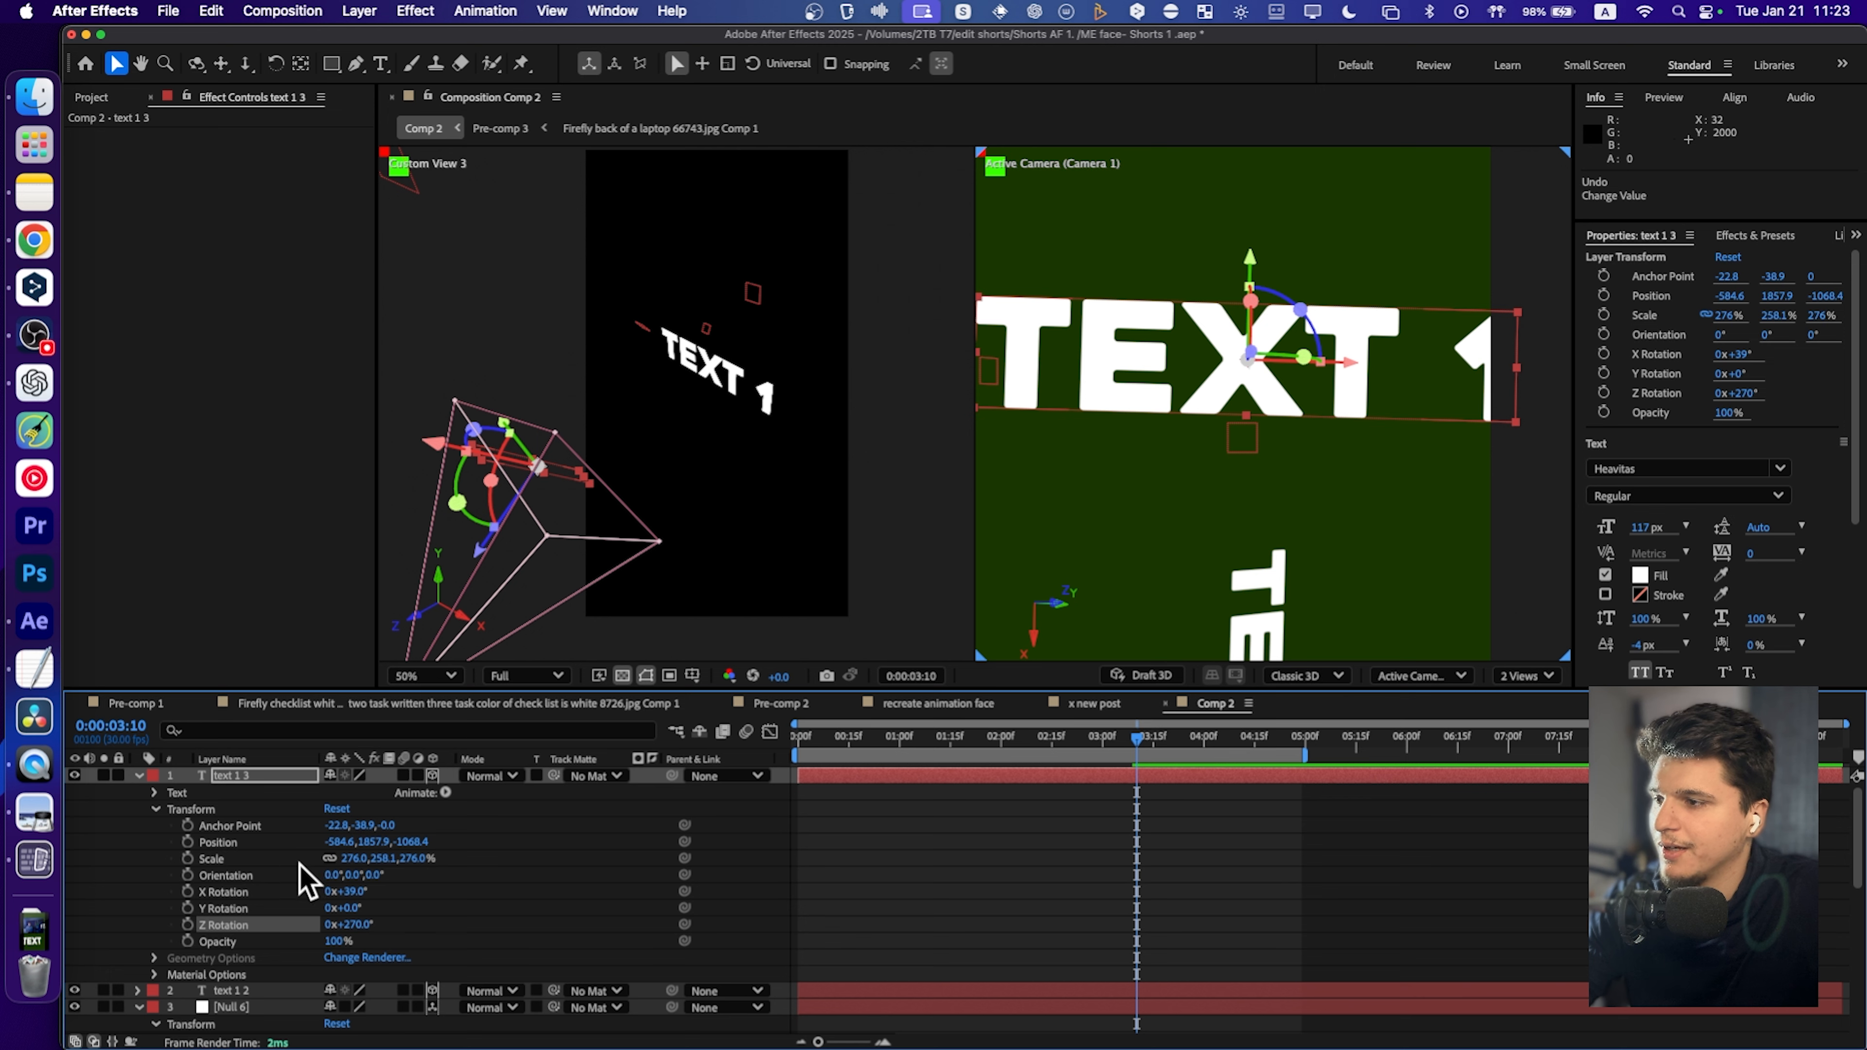
pyautogui.moveTo(350, 859); pyautogui.dragTo(307, 856)
pyautogui.scroll(-1, 1085, 502)
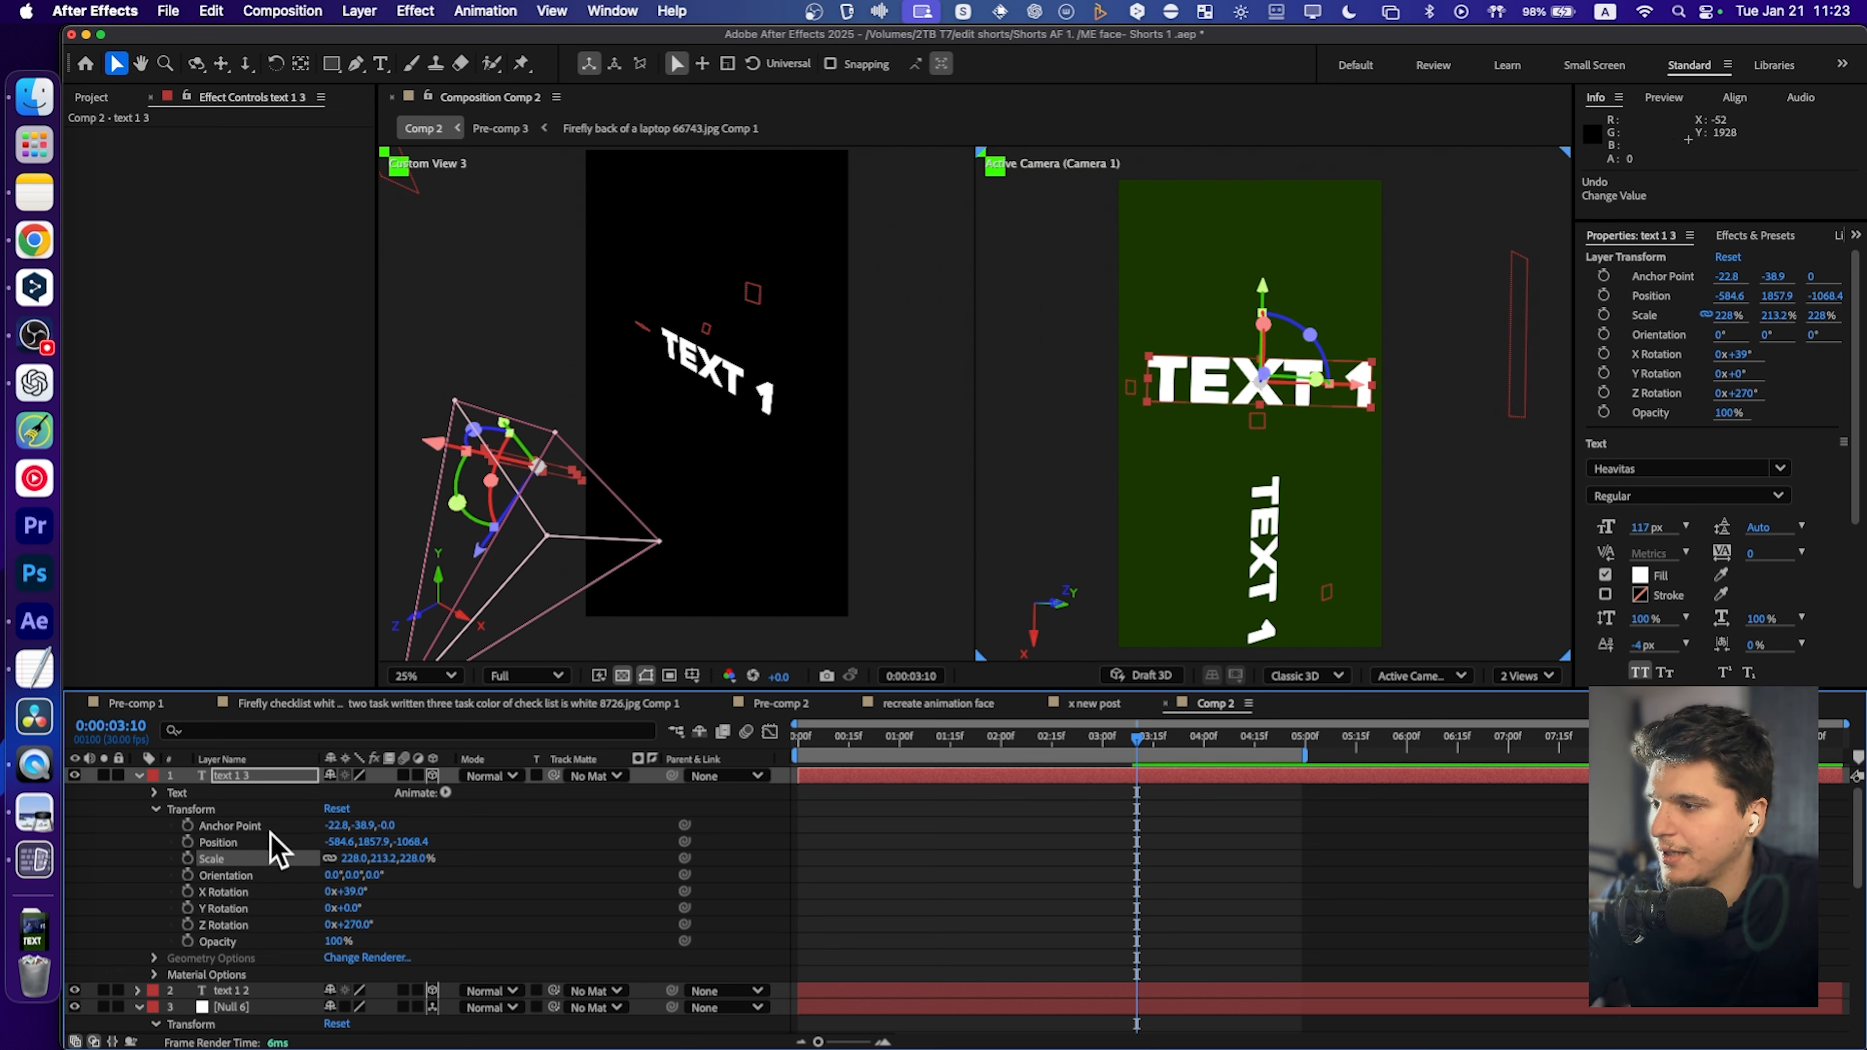
pyautogui.click(139, 775)
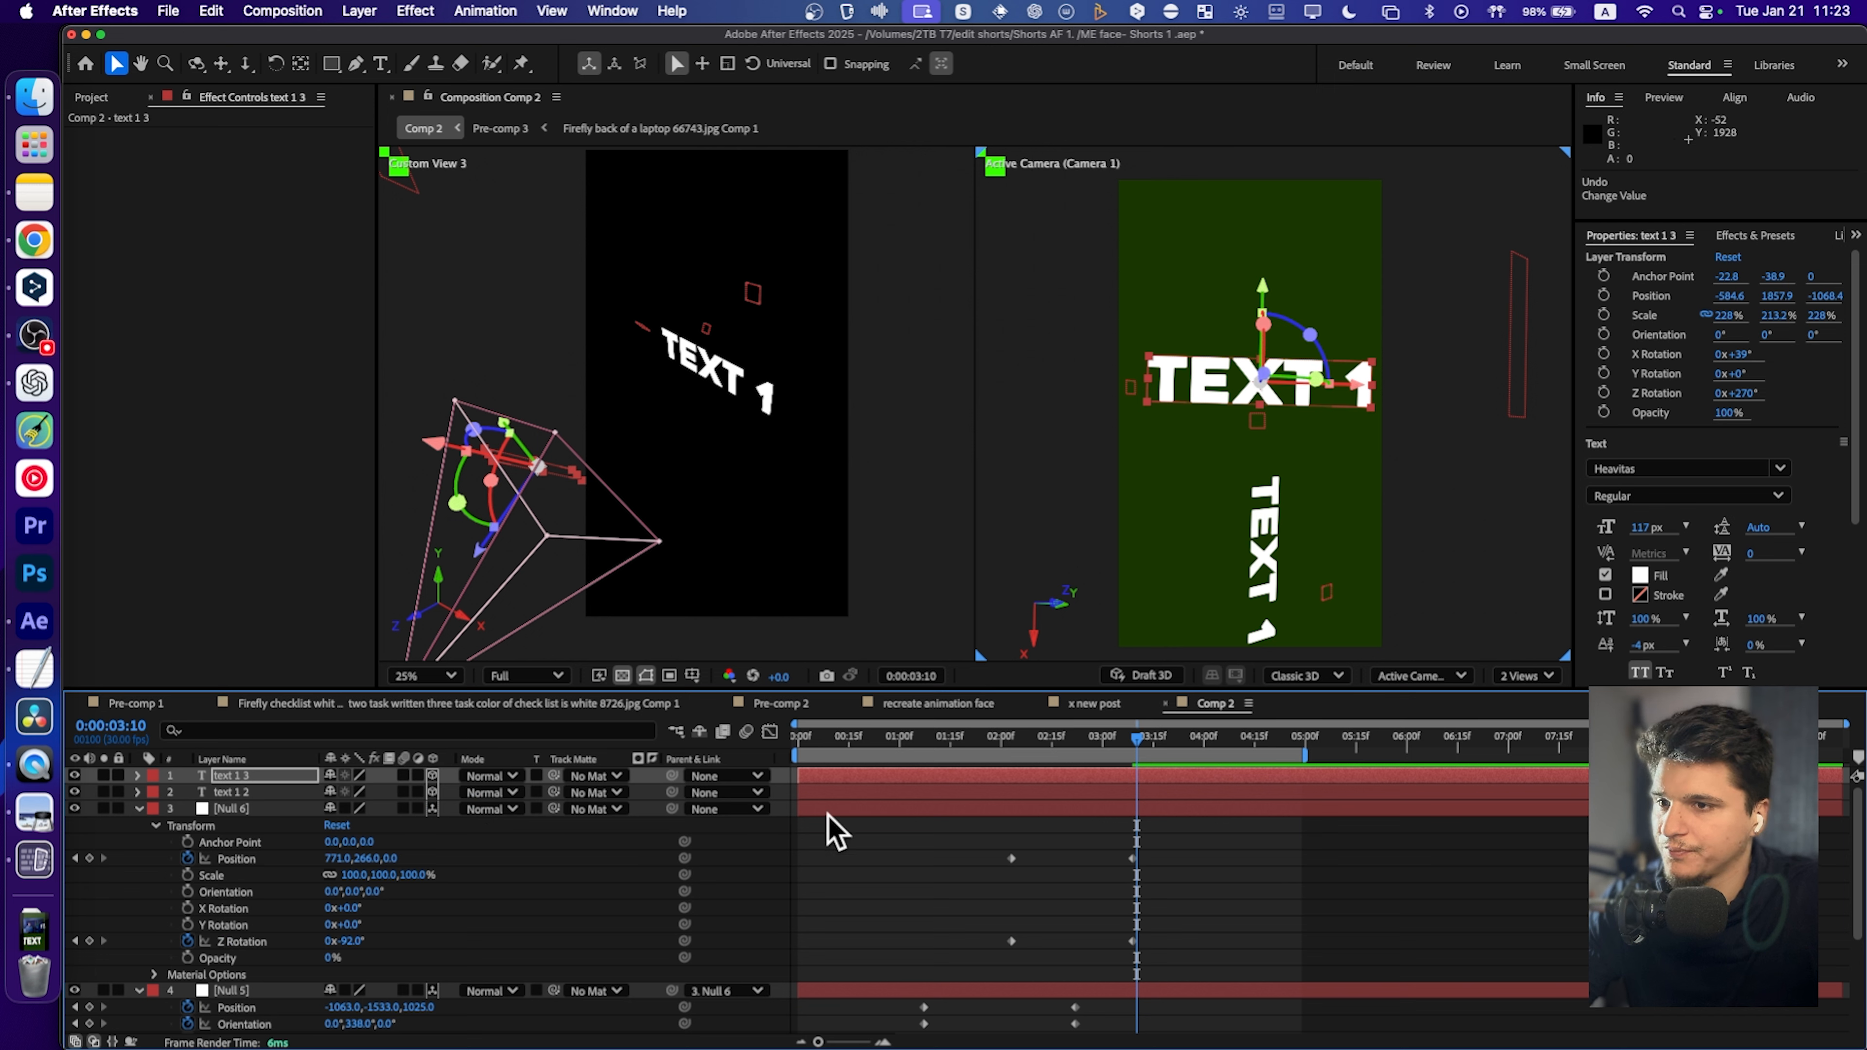
# Duplicate the Null 6 layer and remove the copy's Position and Z Rotation keyframes.
pyautogui.click(257, 809)
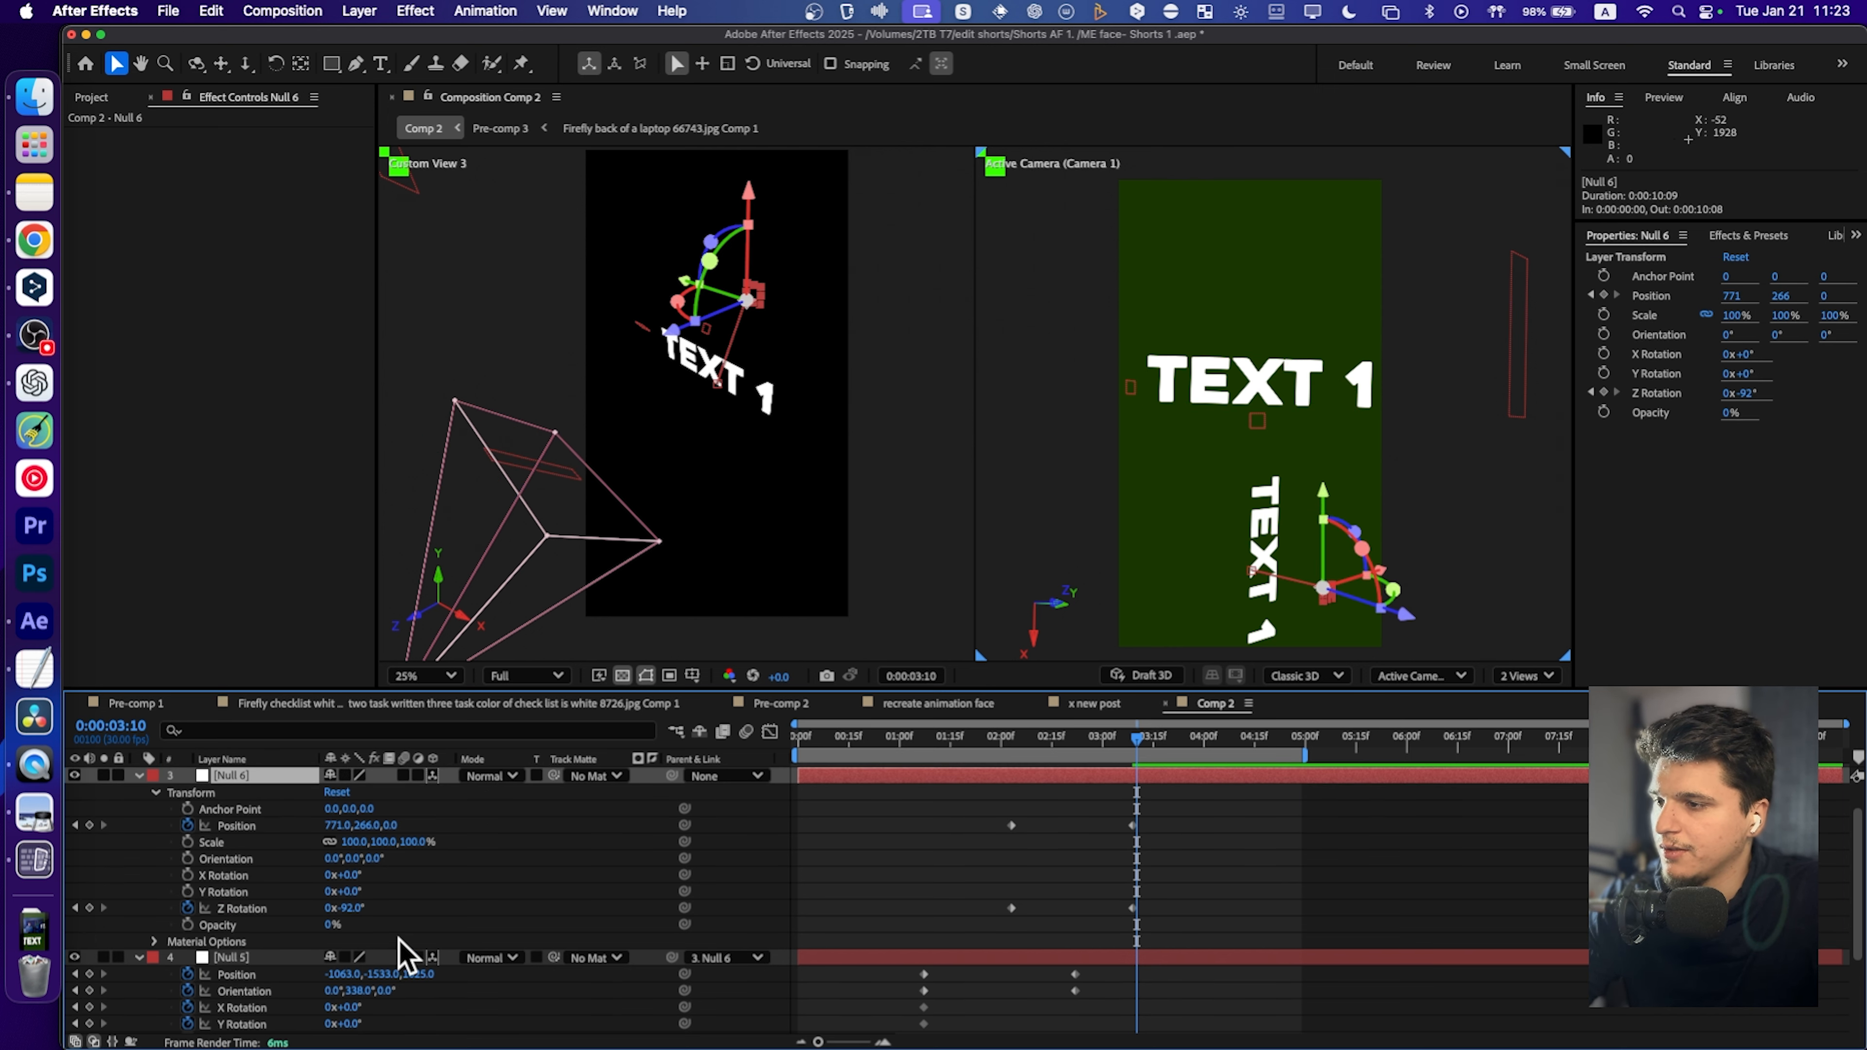
pyautogui.rightClick(275, 809)
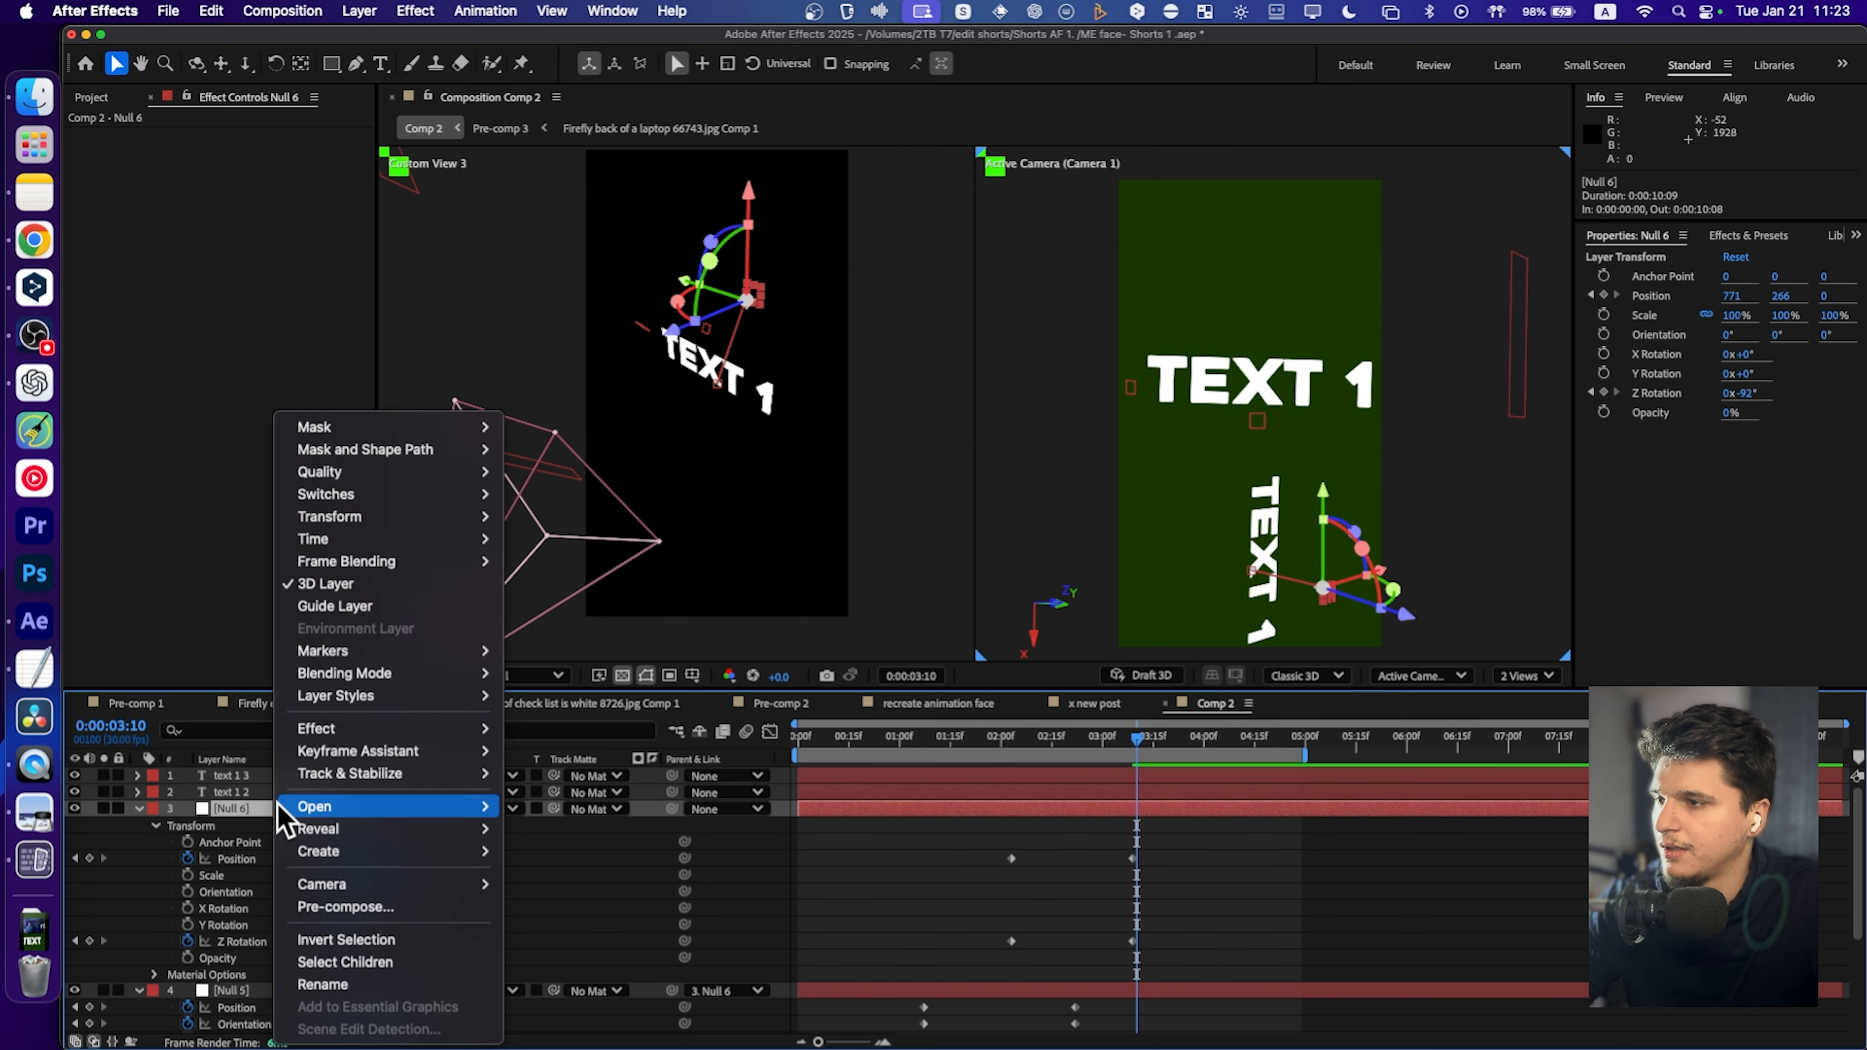
pyautogui.click(255, 809)
pyautogui.press('super+d')
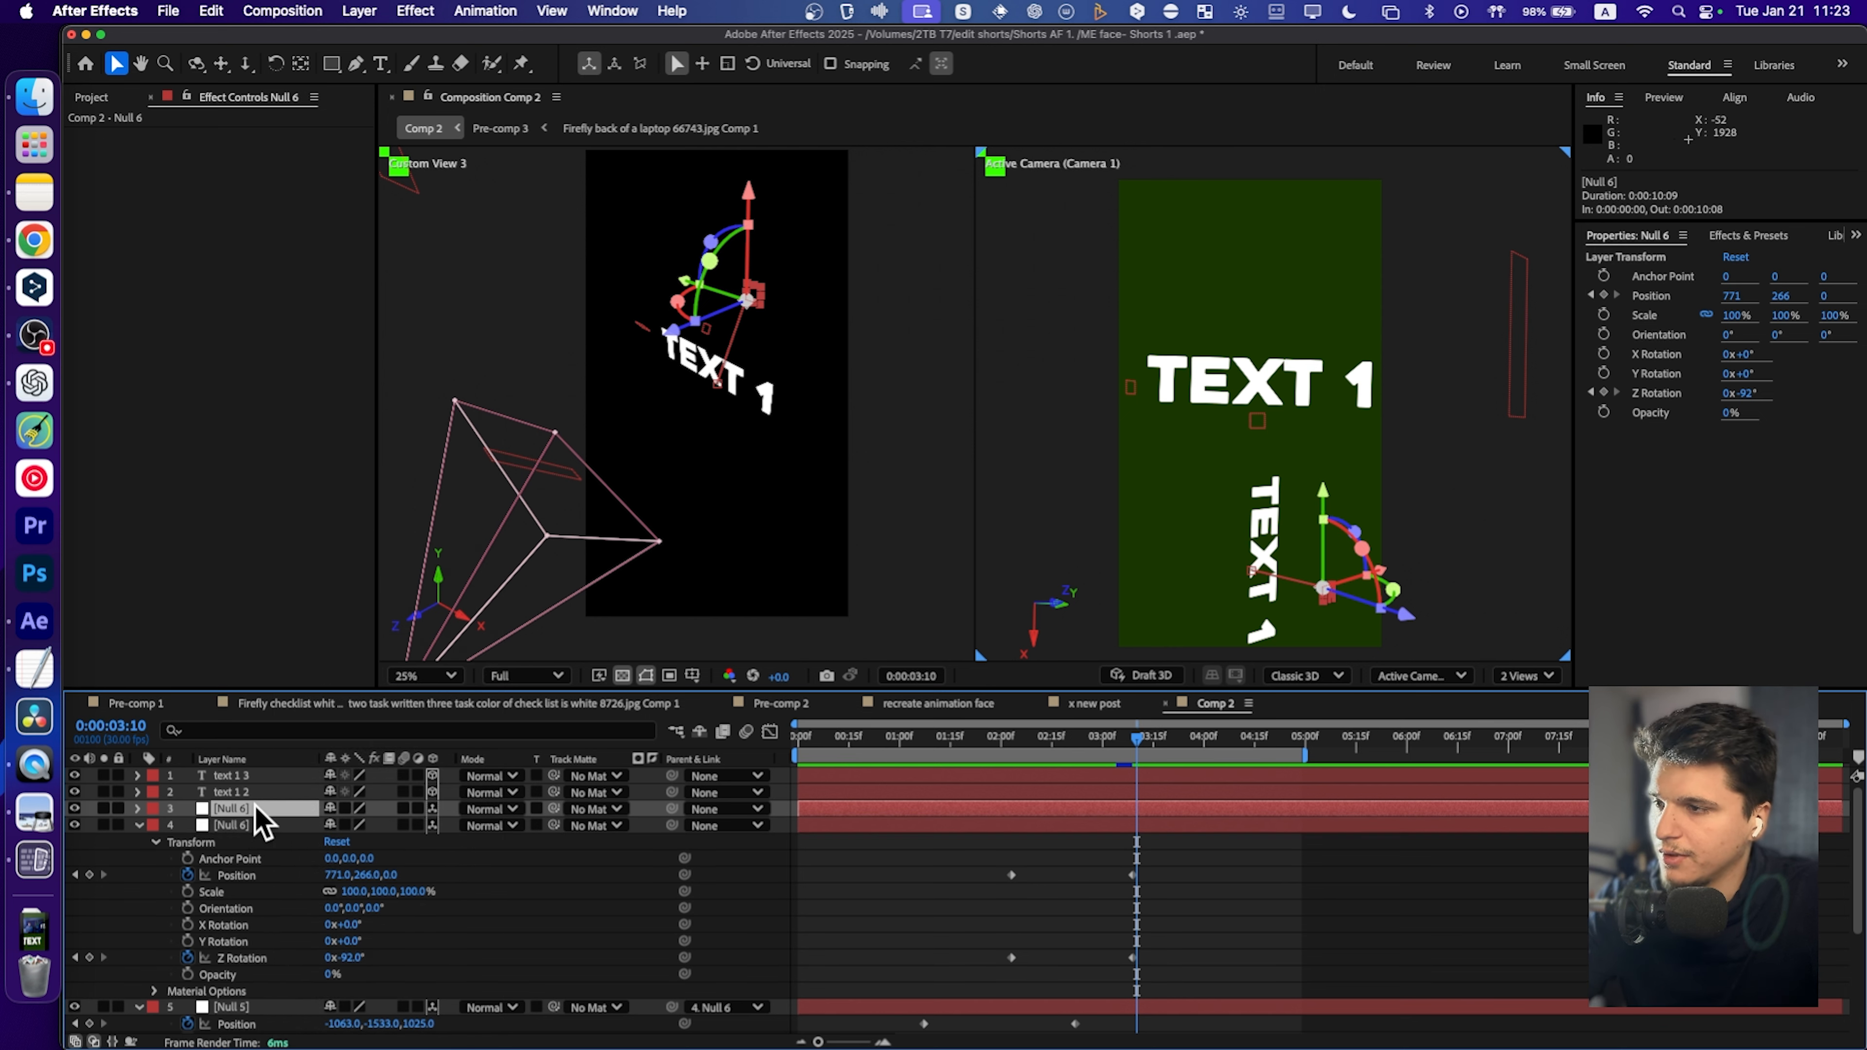
pyautogui.click(138, 808)
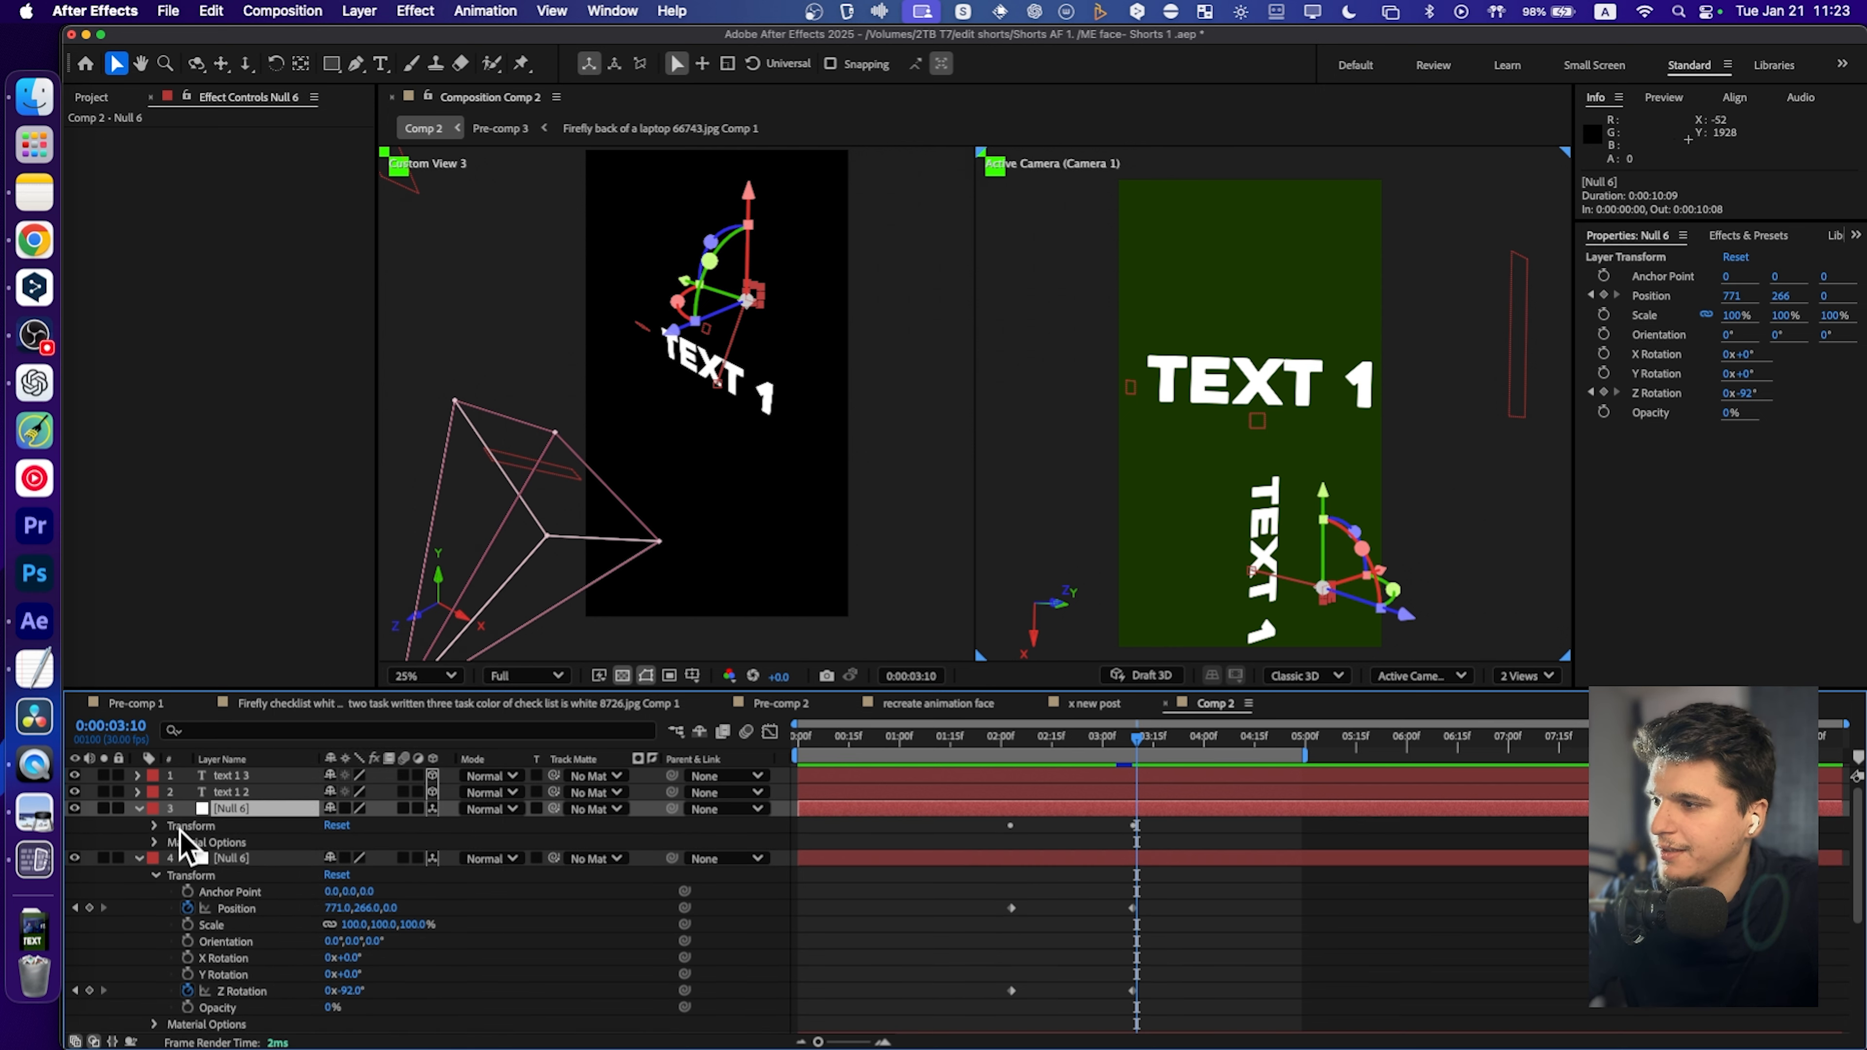
pyautogui.press('u')
pyautogui.moveTo(1197, 825); pyautogui.dragTo(985, 853)
pyautogui.press('Delete')
pyautogui.click(1070, 739)
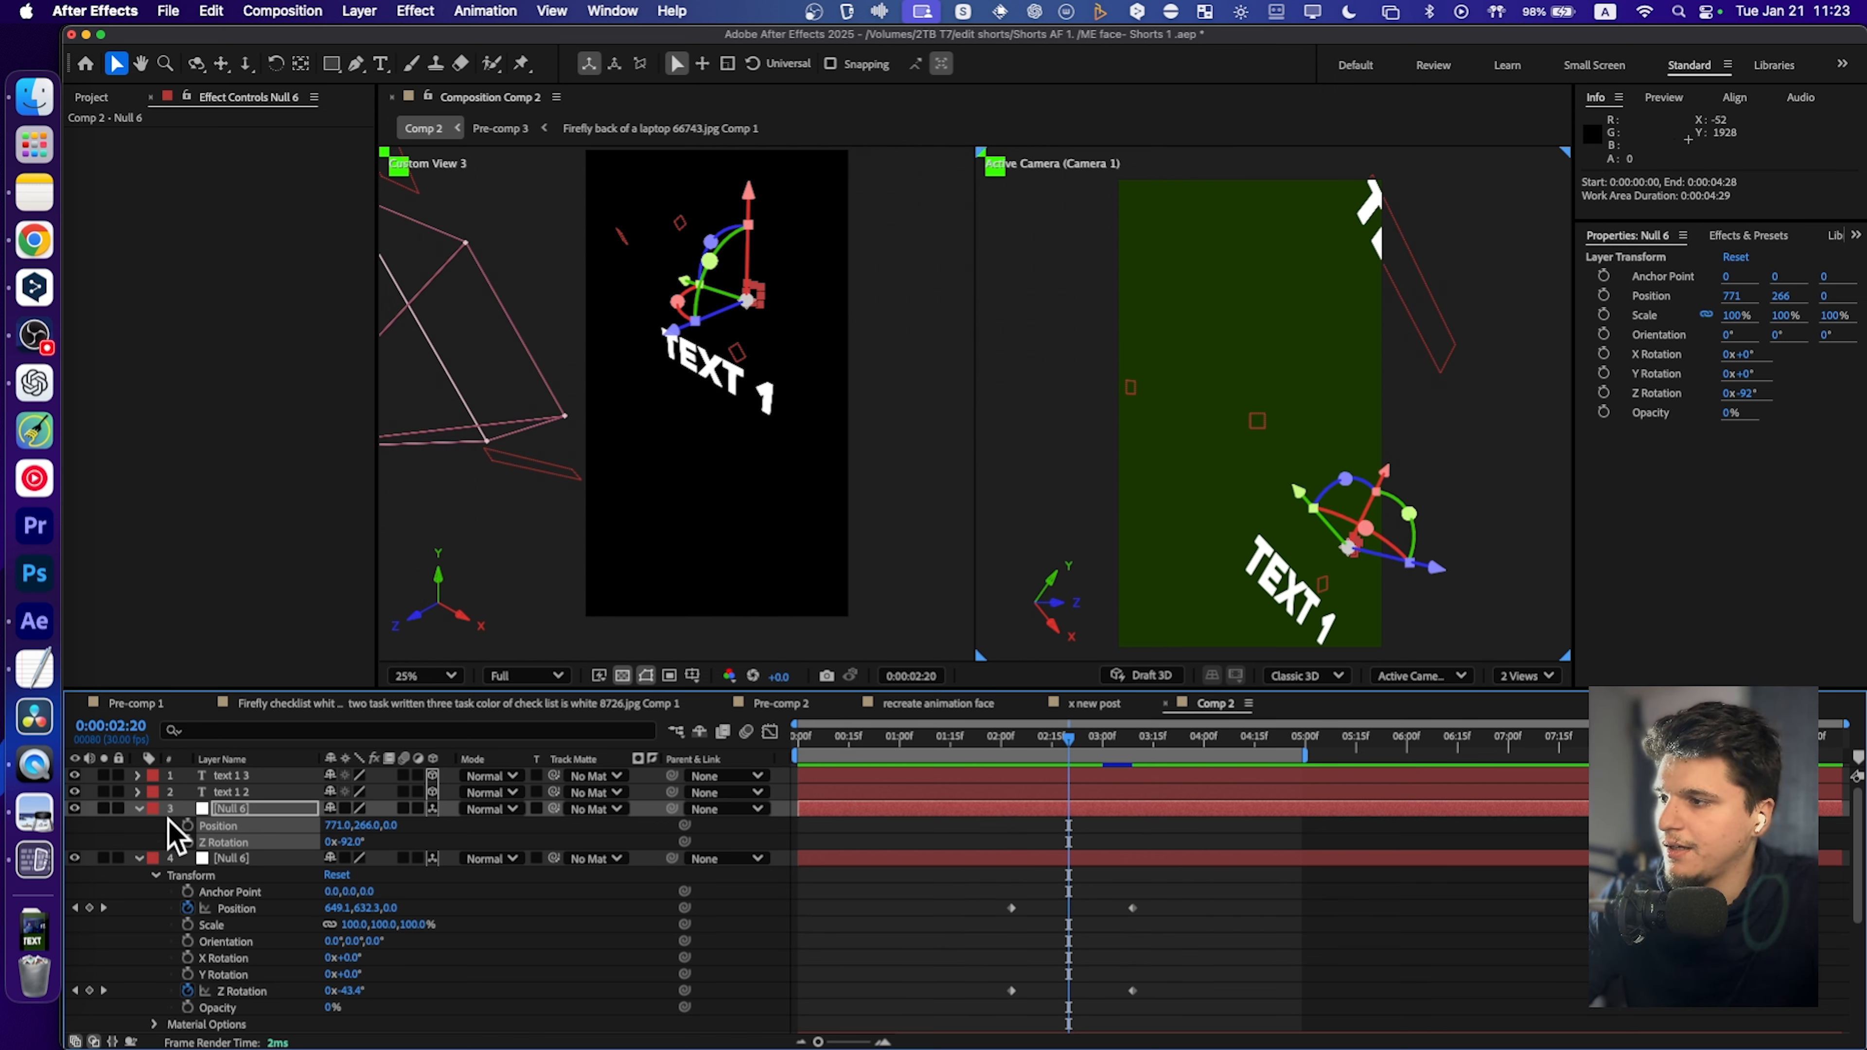
# Delete the duplicated Null 6 layer that has no keyframes.
pyautogui.click(139, 809)
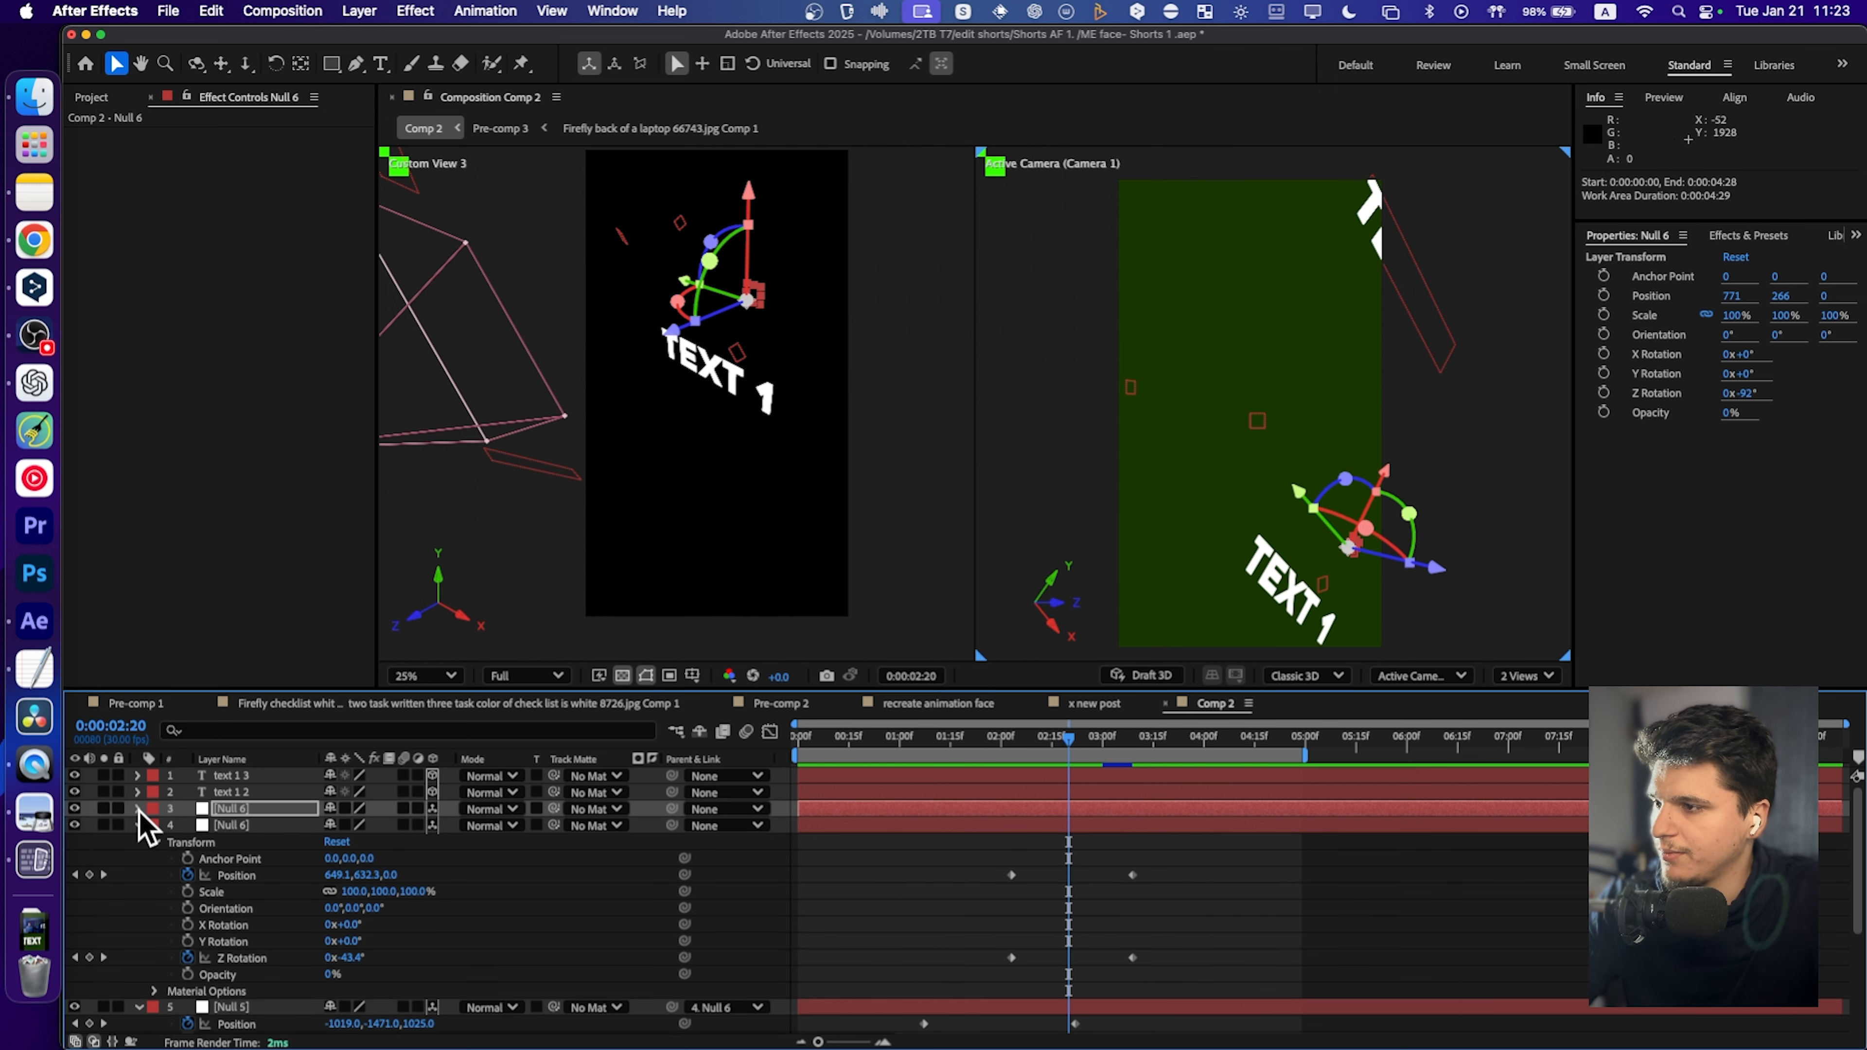
pyautogui.click(139, 809)
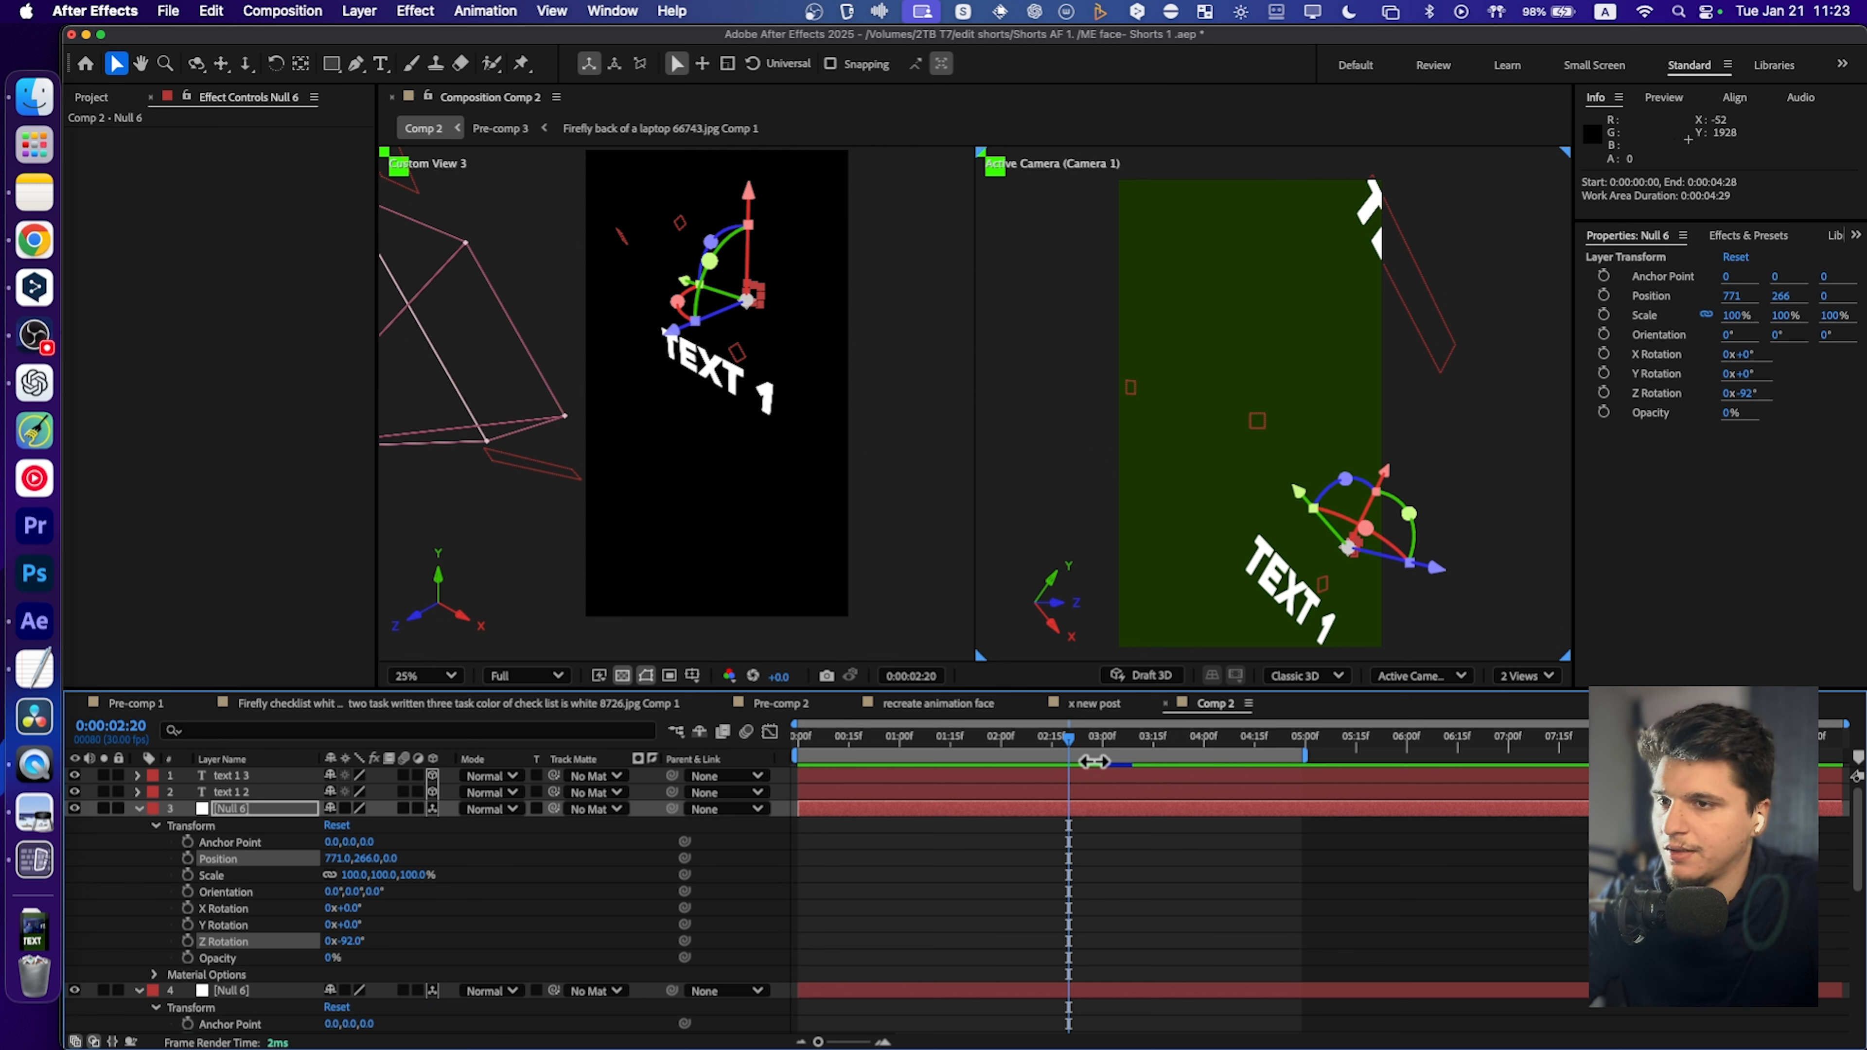
pyautogui.click(201, 810)
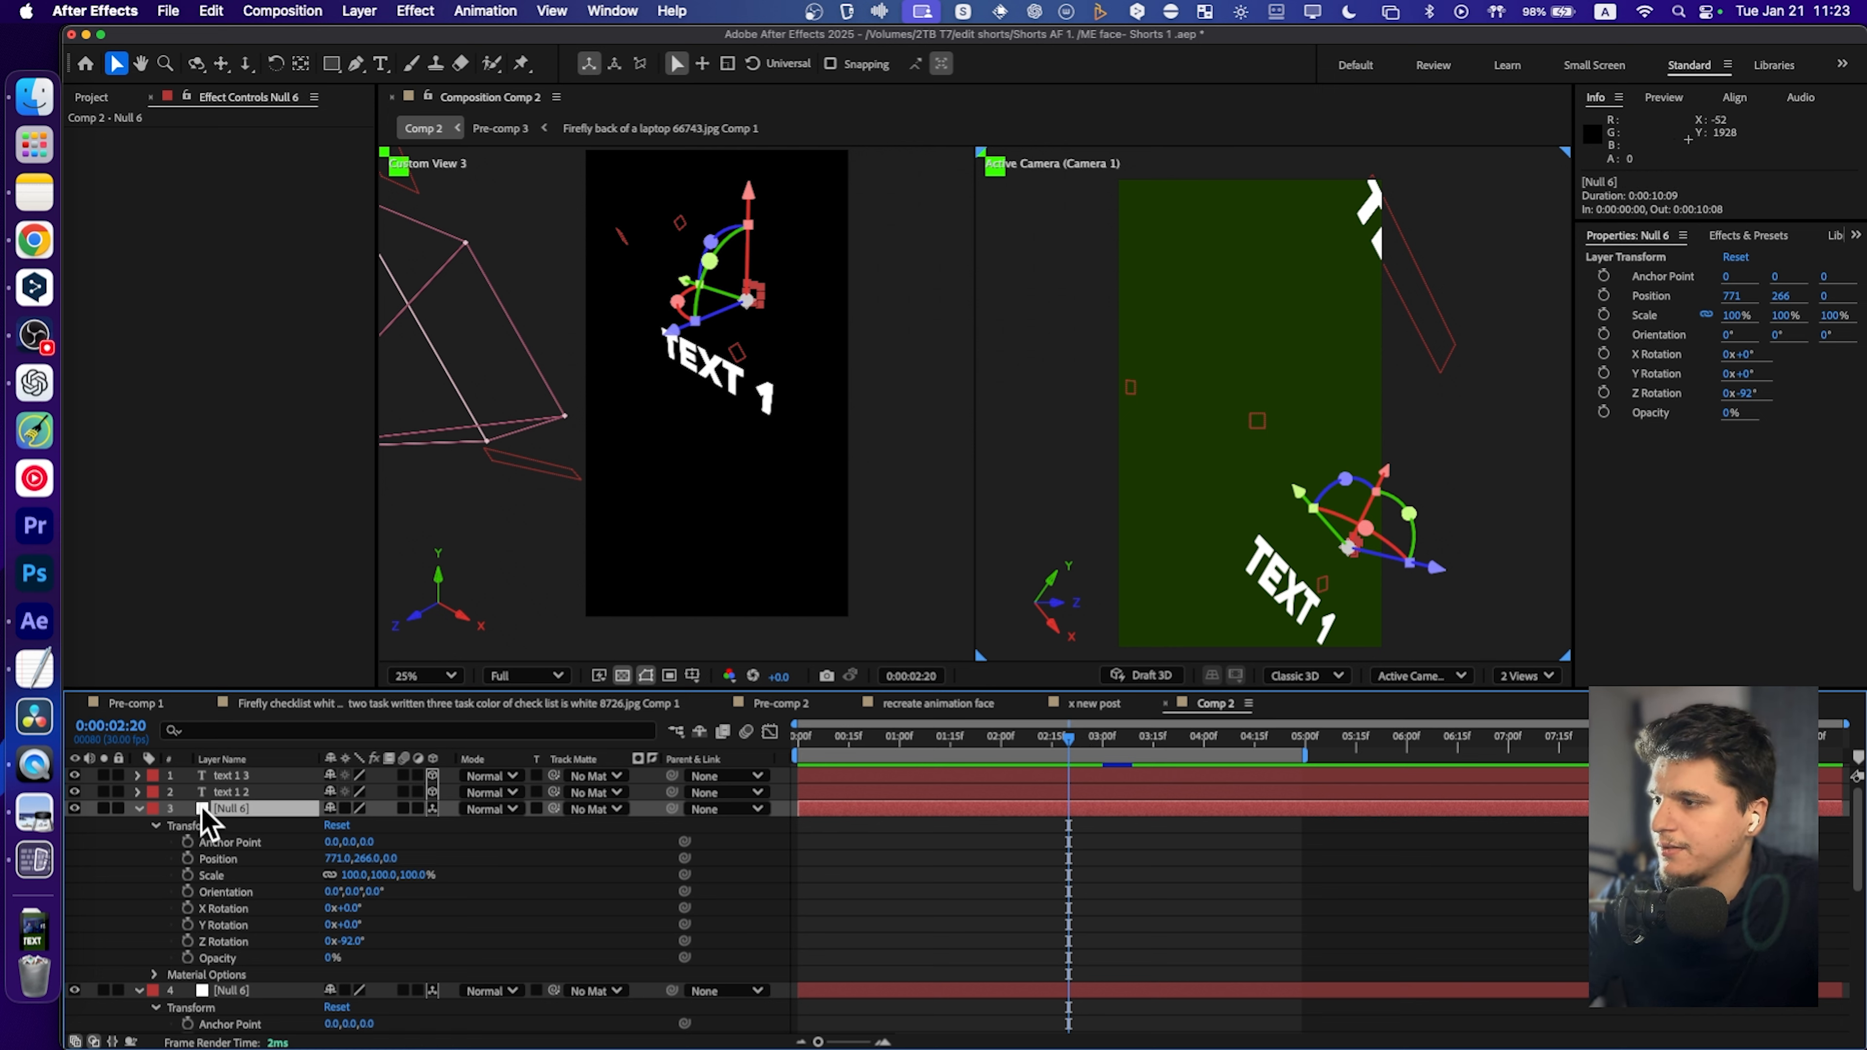
pyautogui.press('Delete')
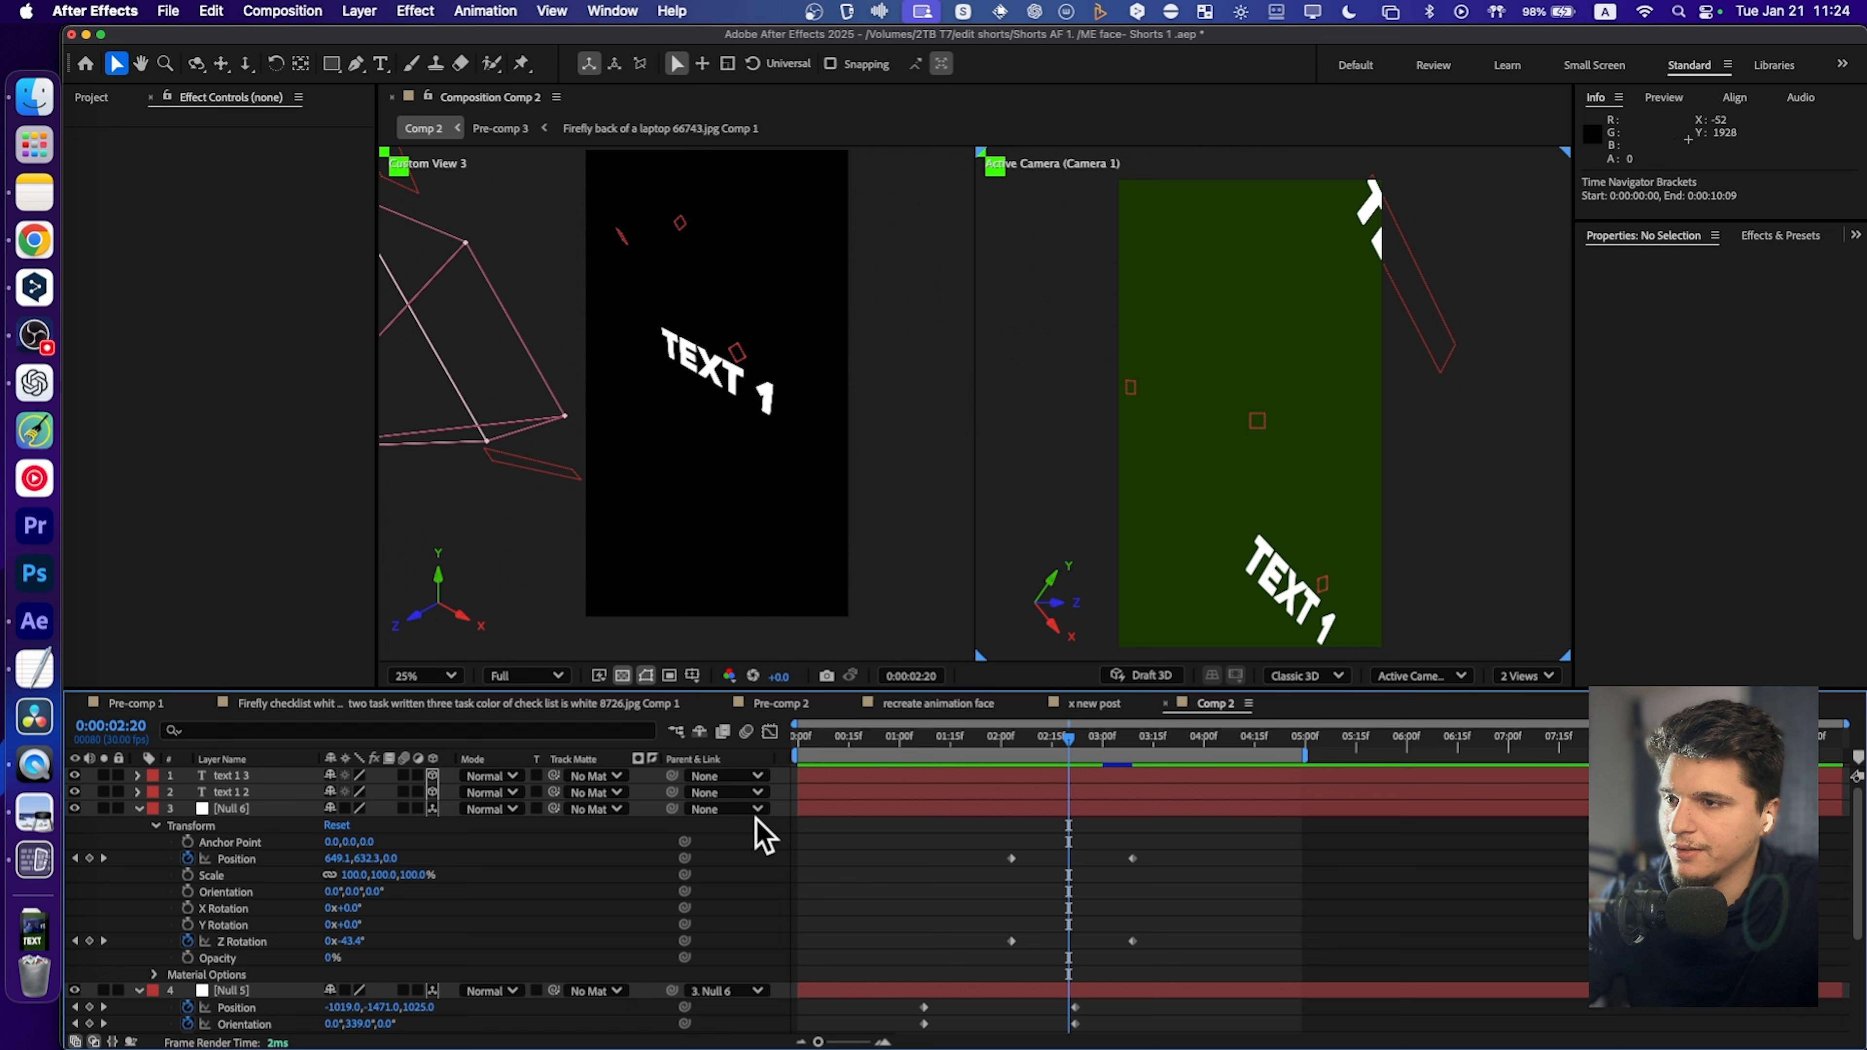
# Enlarge the timeline area and reveal only the keyframed properties of all layers.
pyautogui.moveTo(809, 691); pyautogui.dragTo(845, 401)
pyautogui.moveTo(396, 954); pyautogui.dragTo(321, 491)
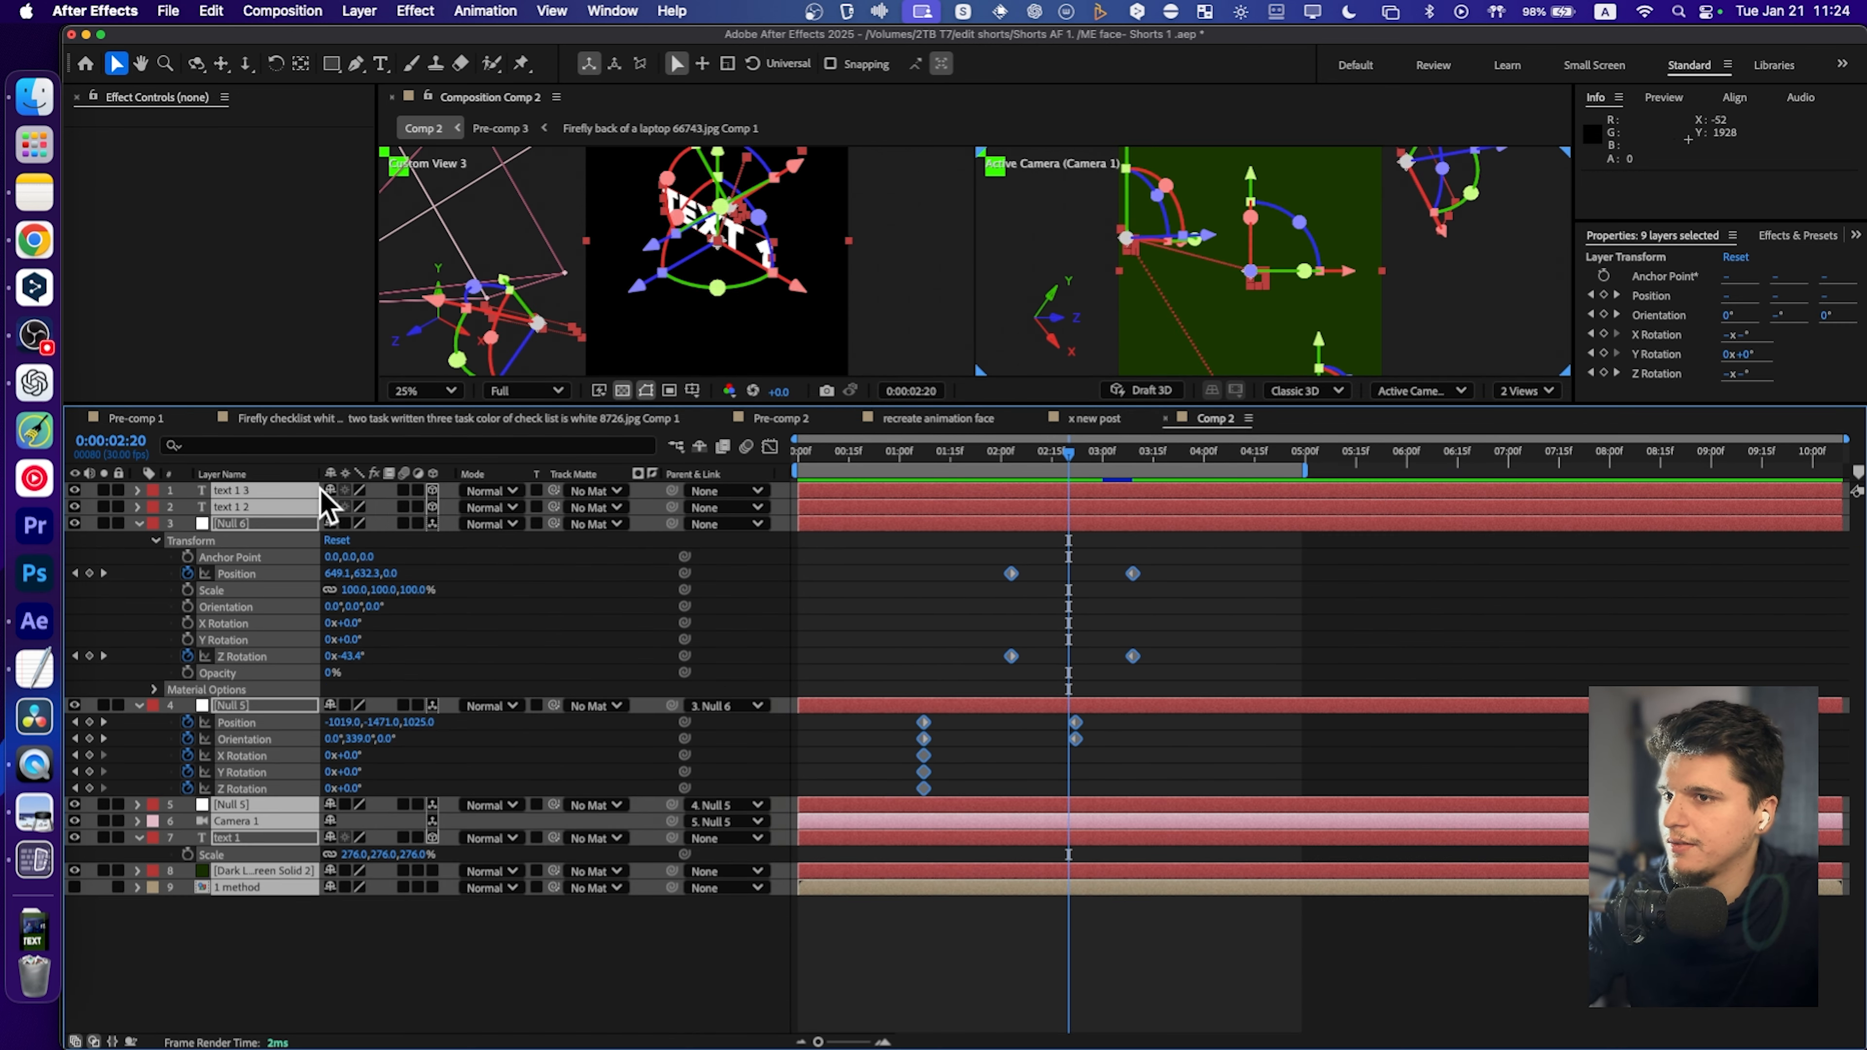
pyautogui.press('u')
pyautogui.press('u')
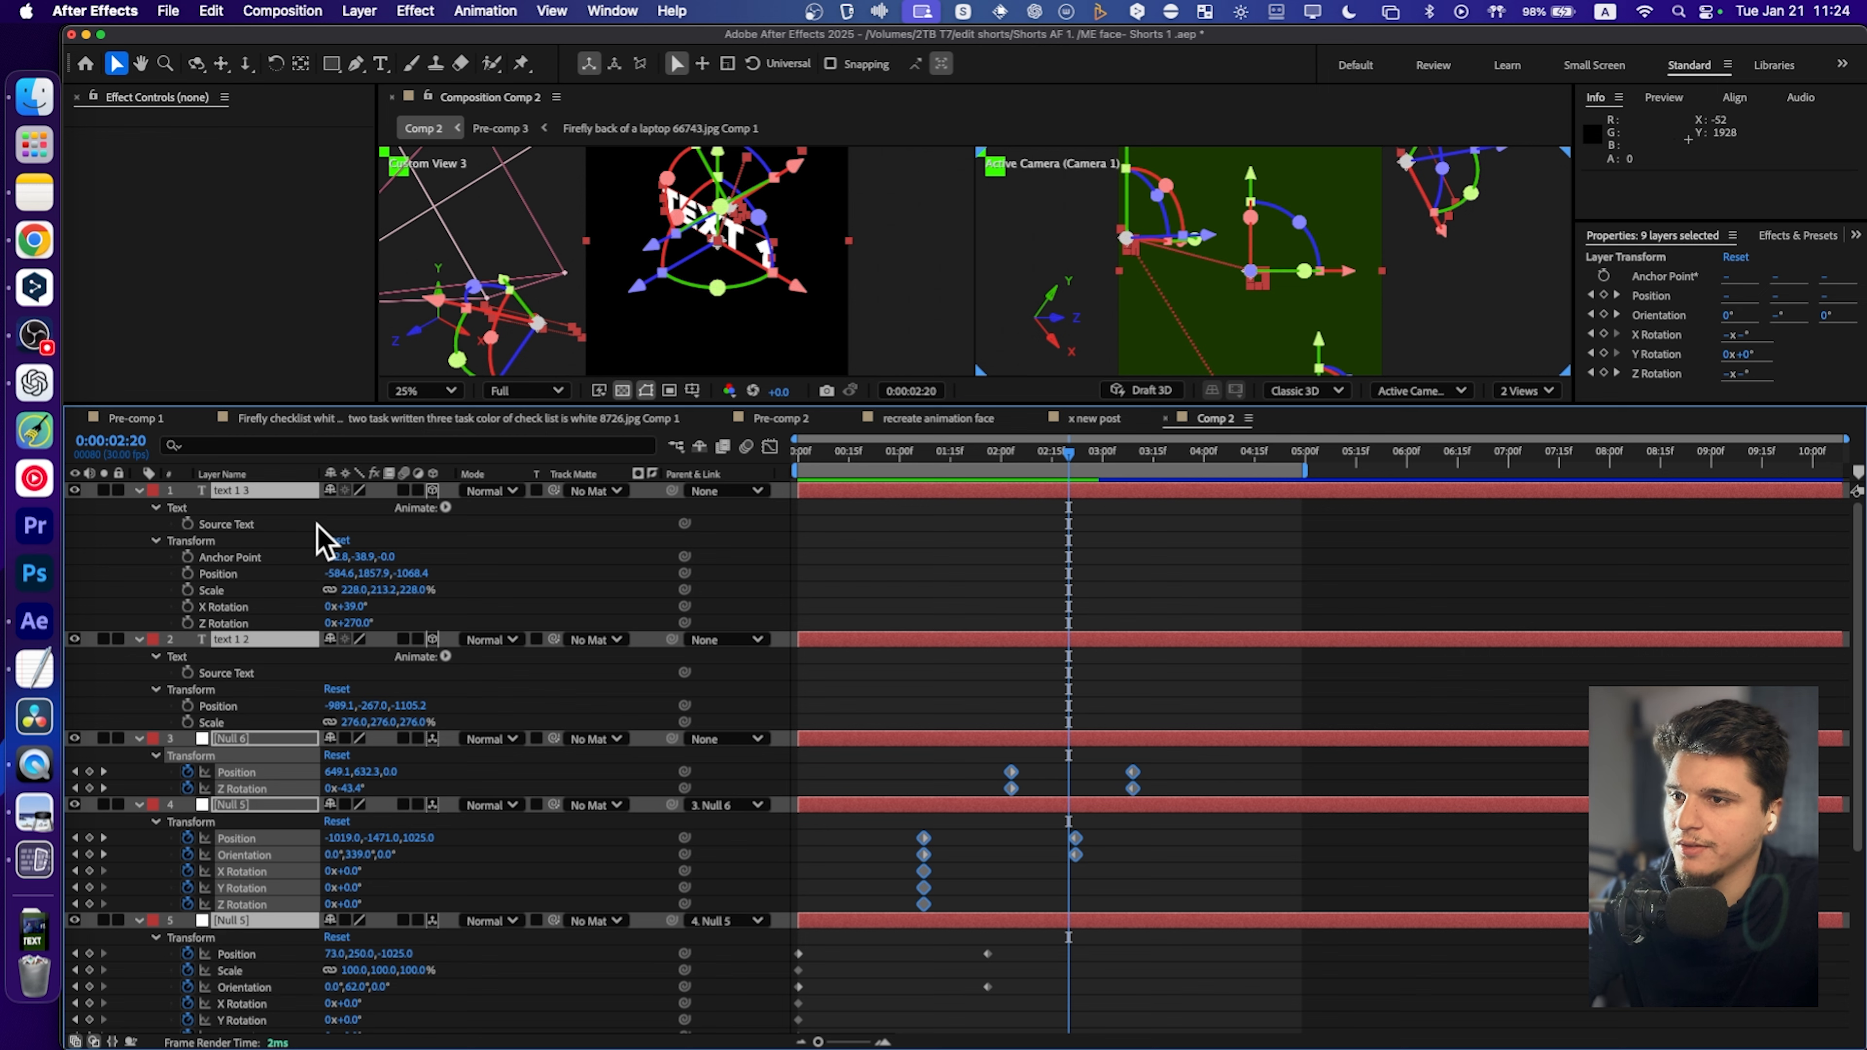
pyautogui.scroll(-1, 367, 597)
pyautogui.press('u')
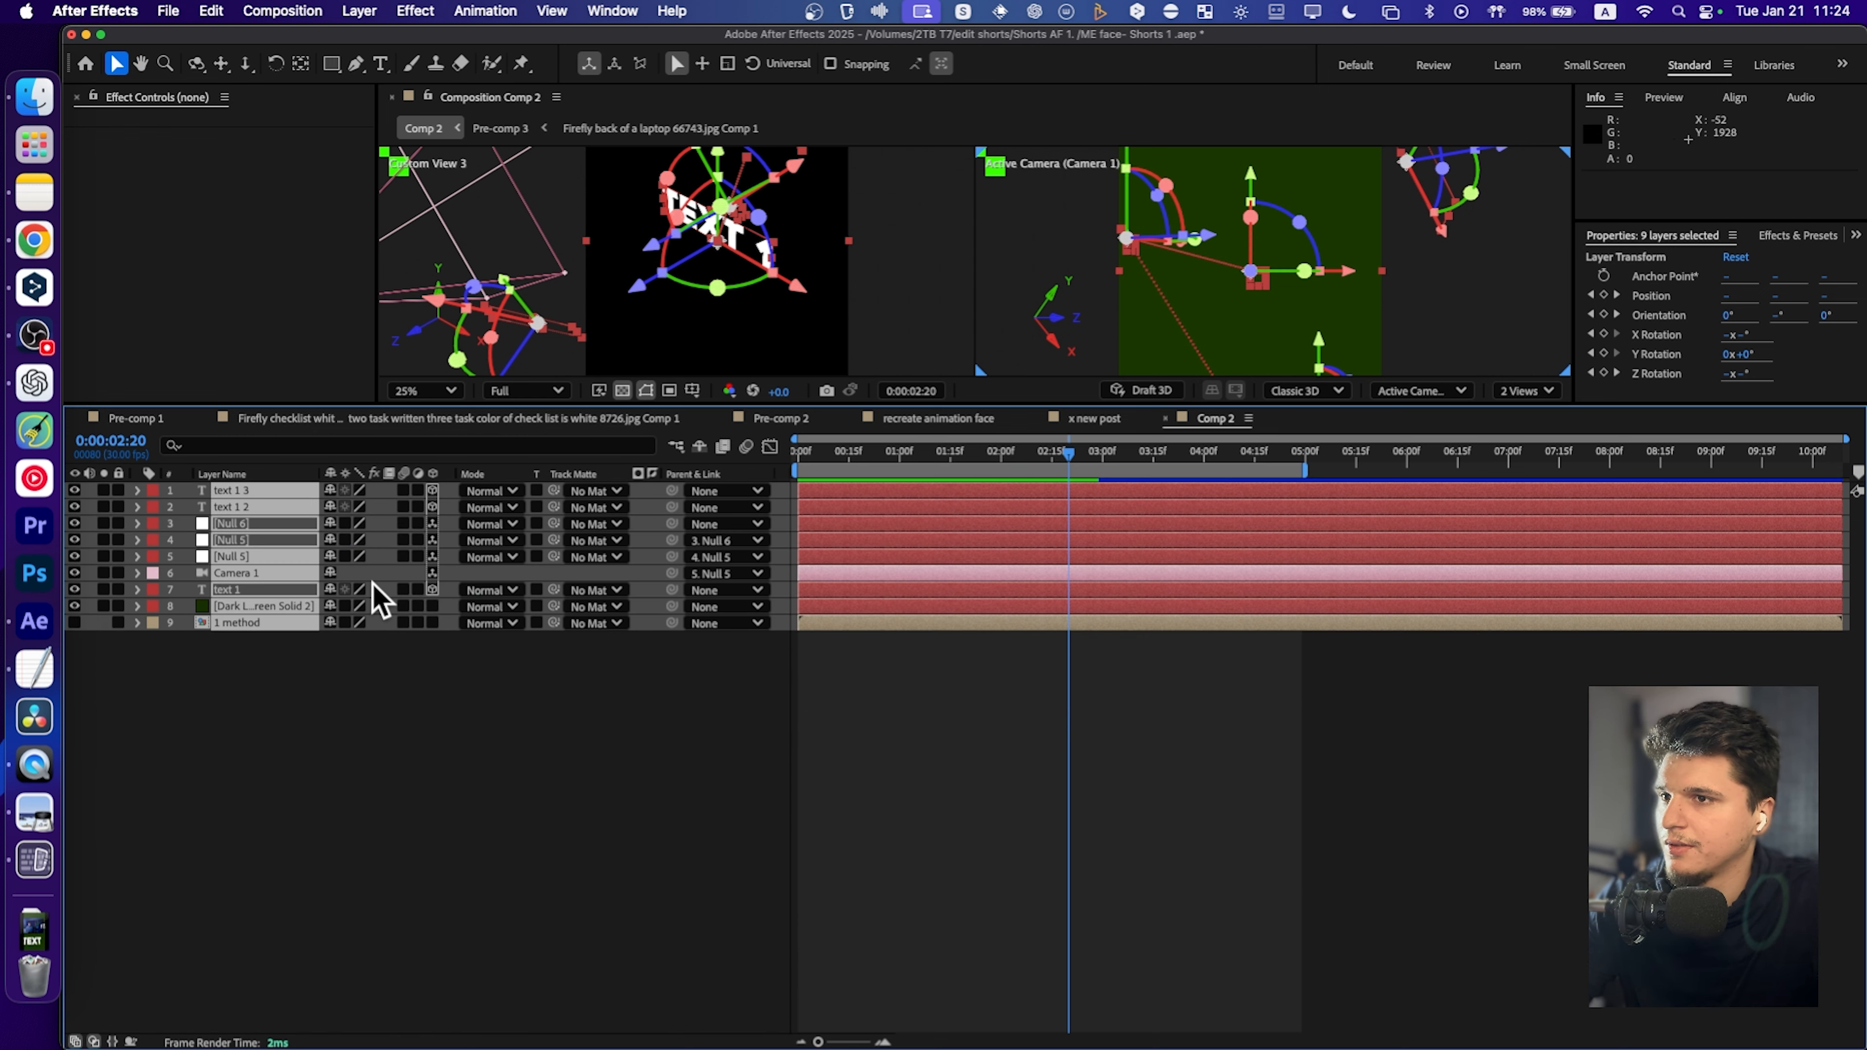
pyautogui.press('u')
# Apply Easy Ease to all keyframes of the three null layers.
pyautogui.click(1124, 625)
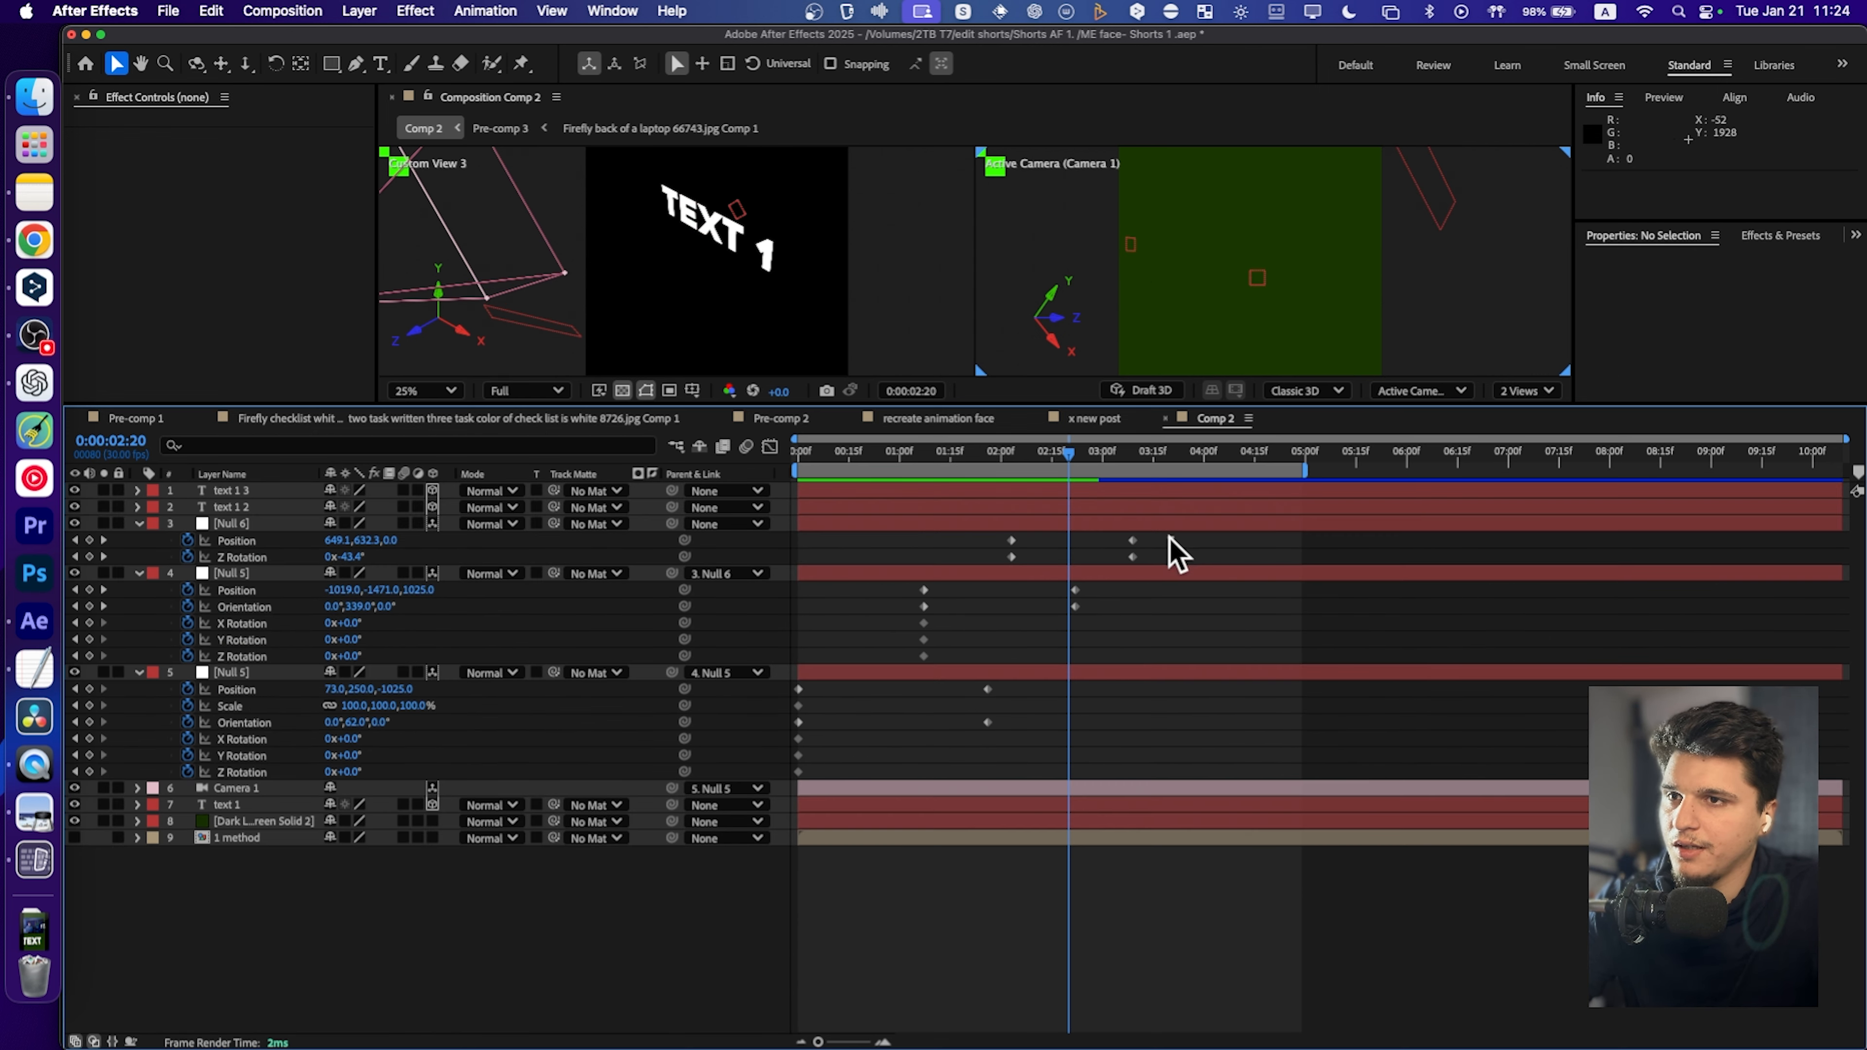
pyautogui.moveTo(1174, 533); pyautogui.dragTo(803, 781)
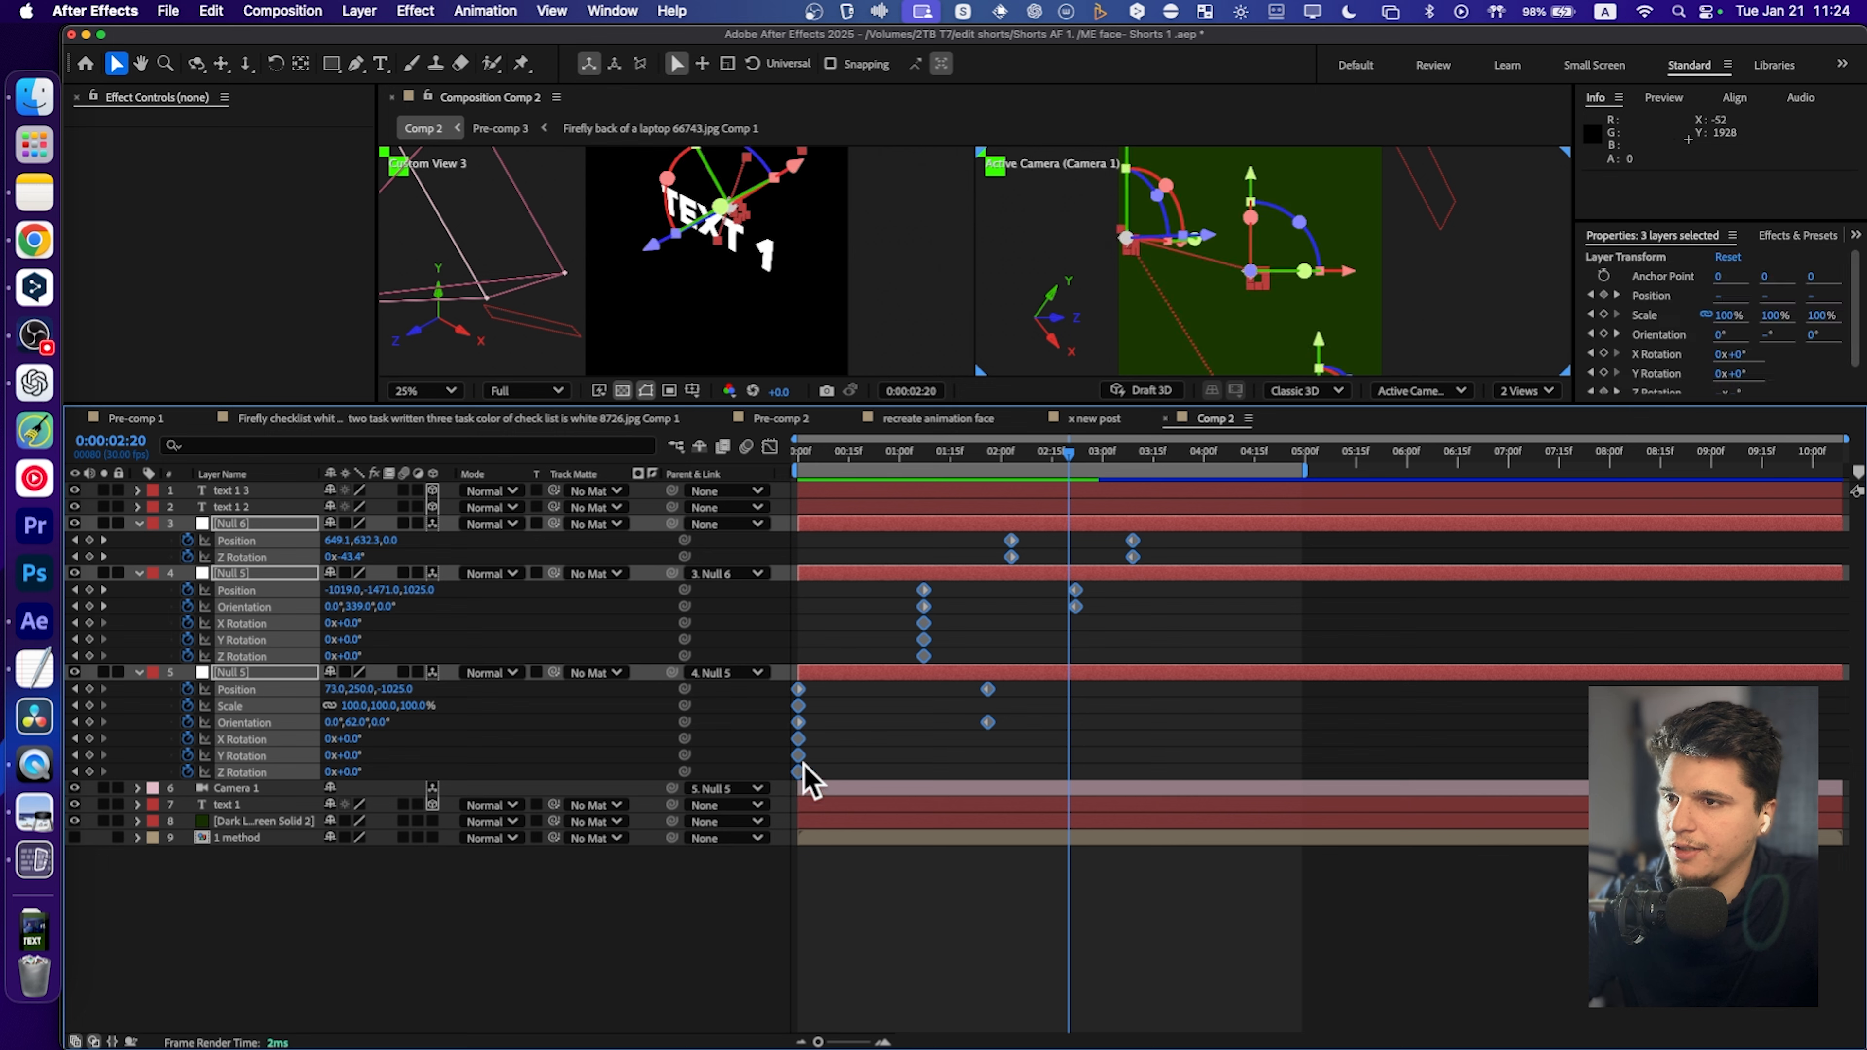
pyautogui.rightClick(921, 646)
pyautogui.moveTo(1120, 954)
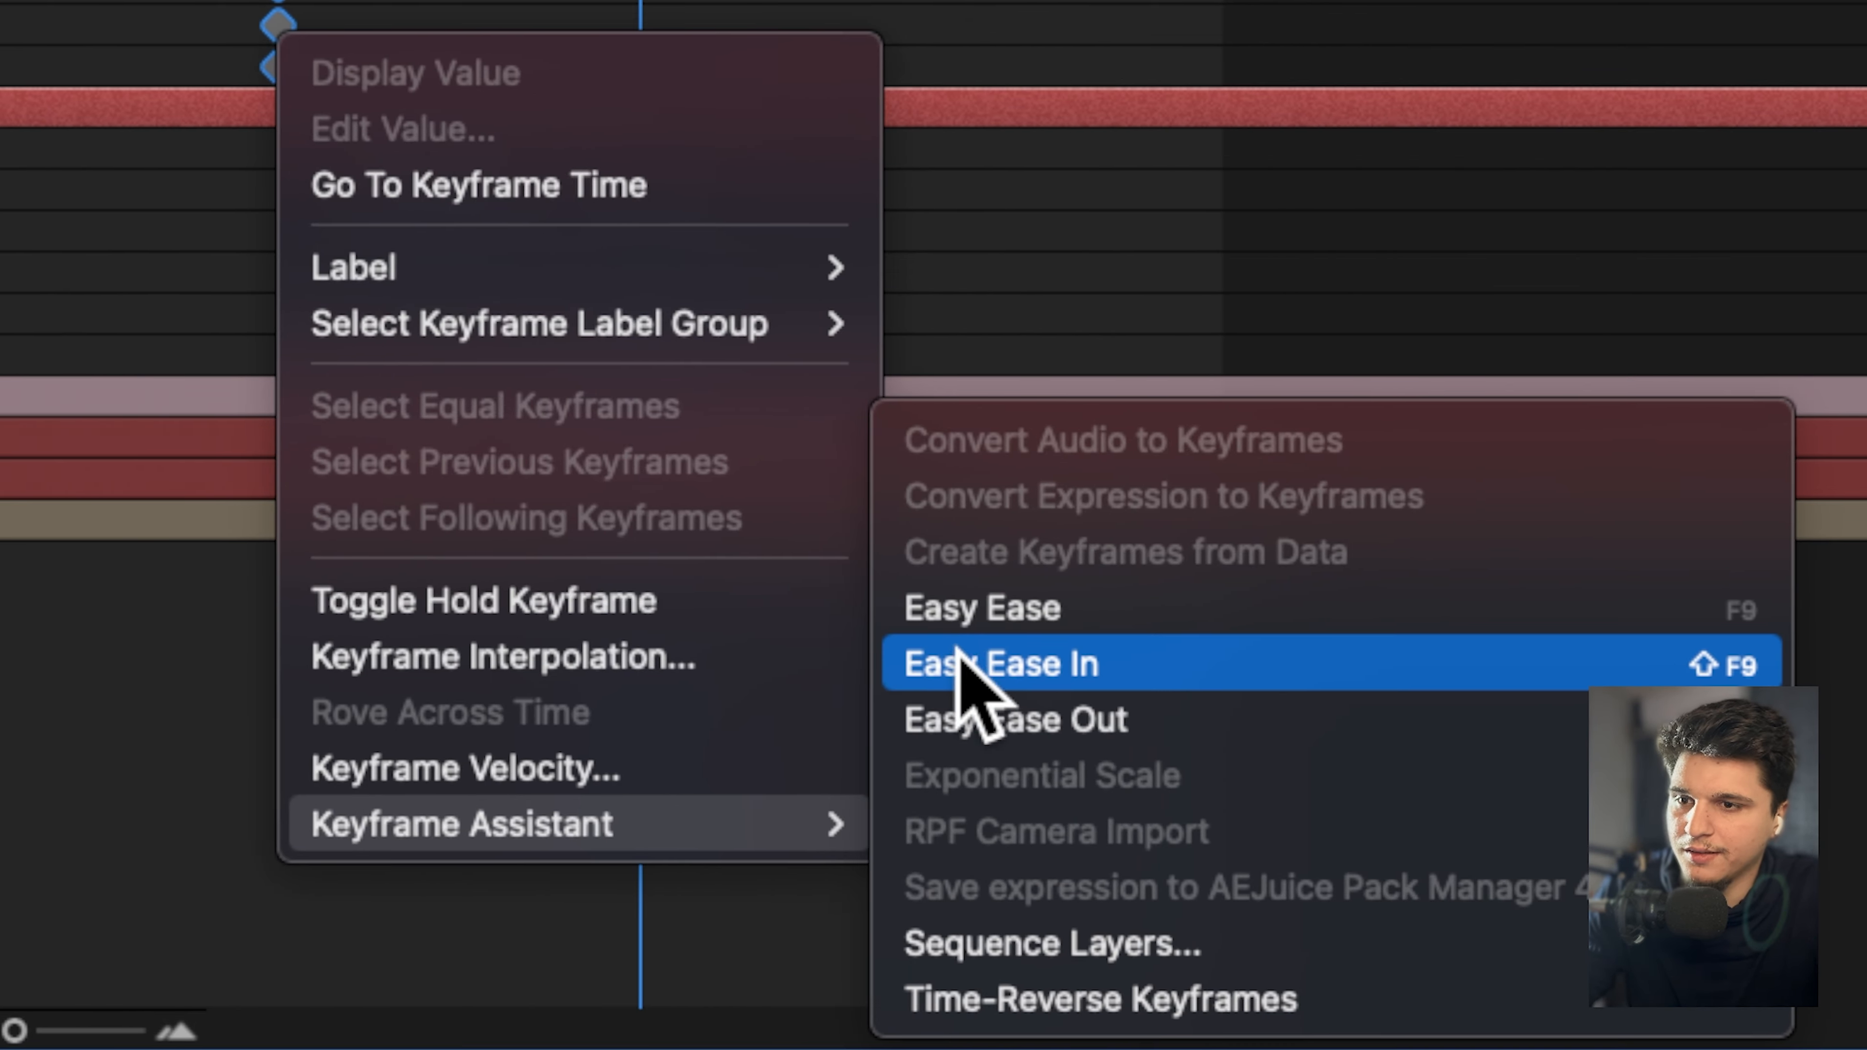
pyautogui.click(1205, 872)
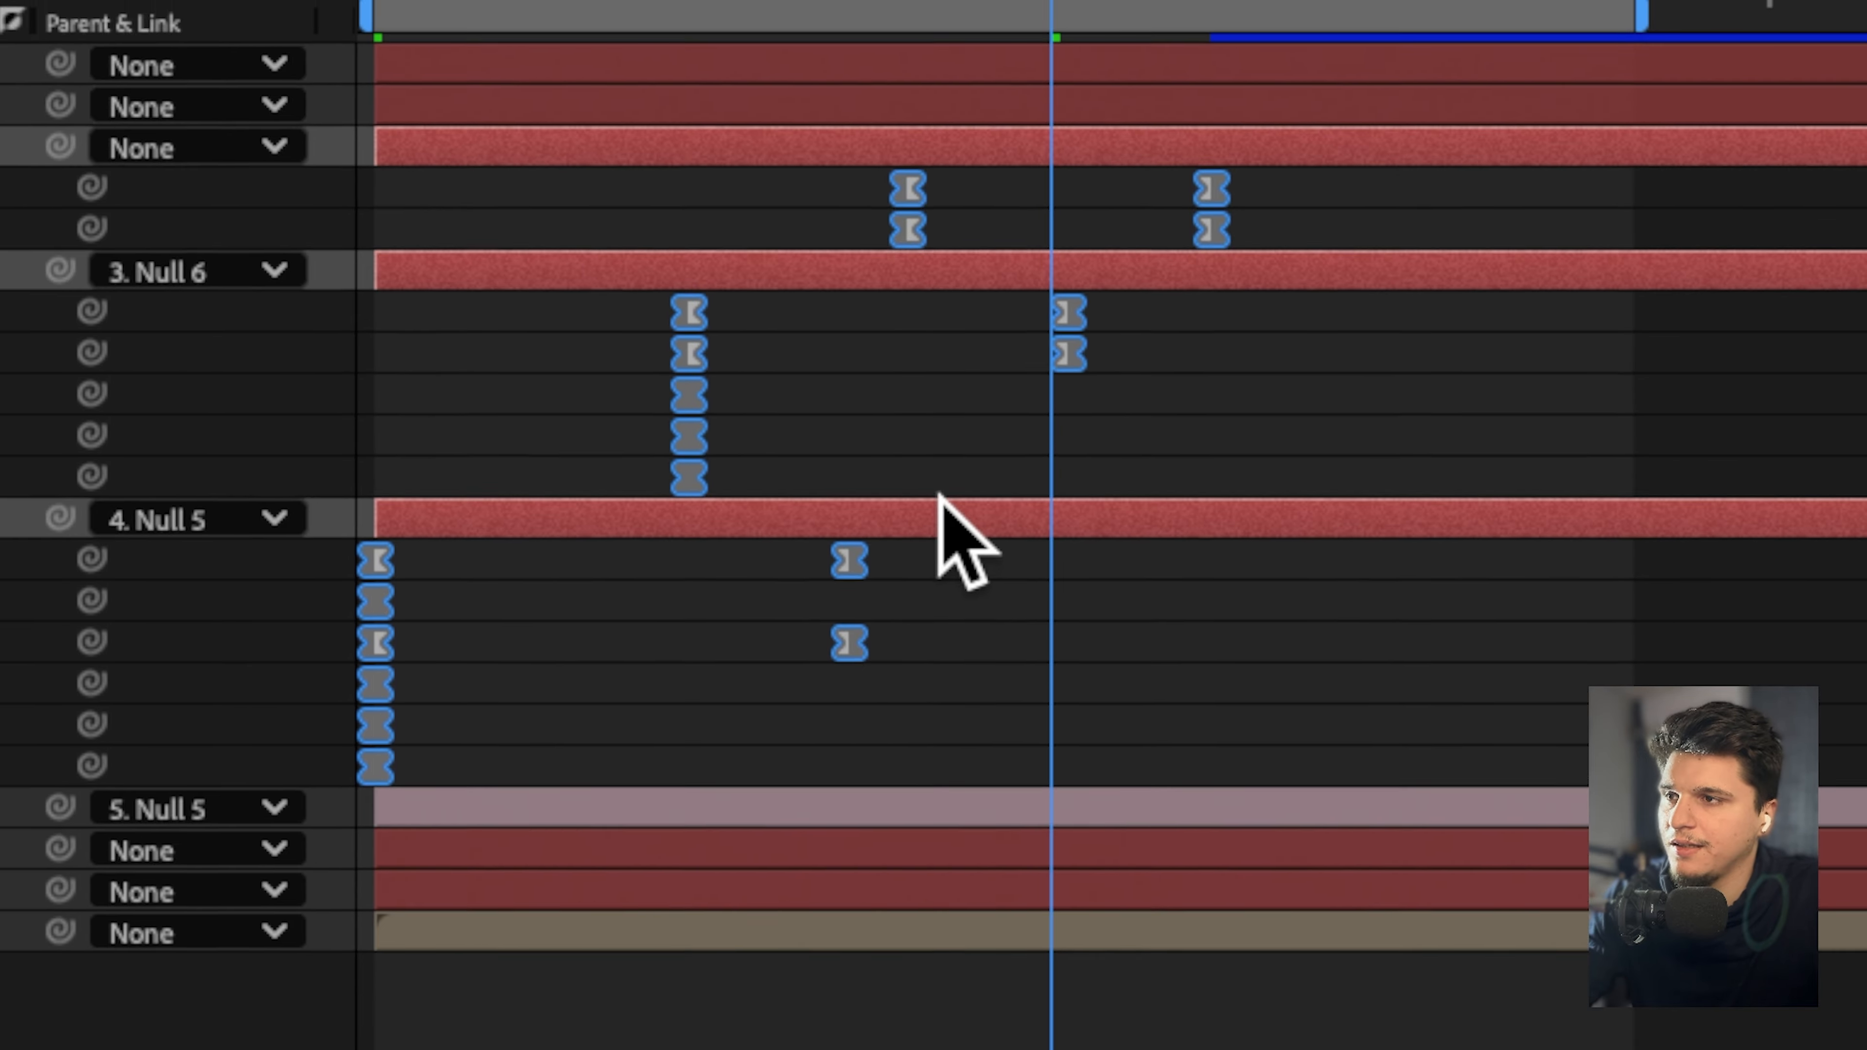
# Reshape the nulls' speed curves in the Graph Editor into steep mid-move peaks with long, gradual easing at both ends.
pyautogui.click(767, 457)
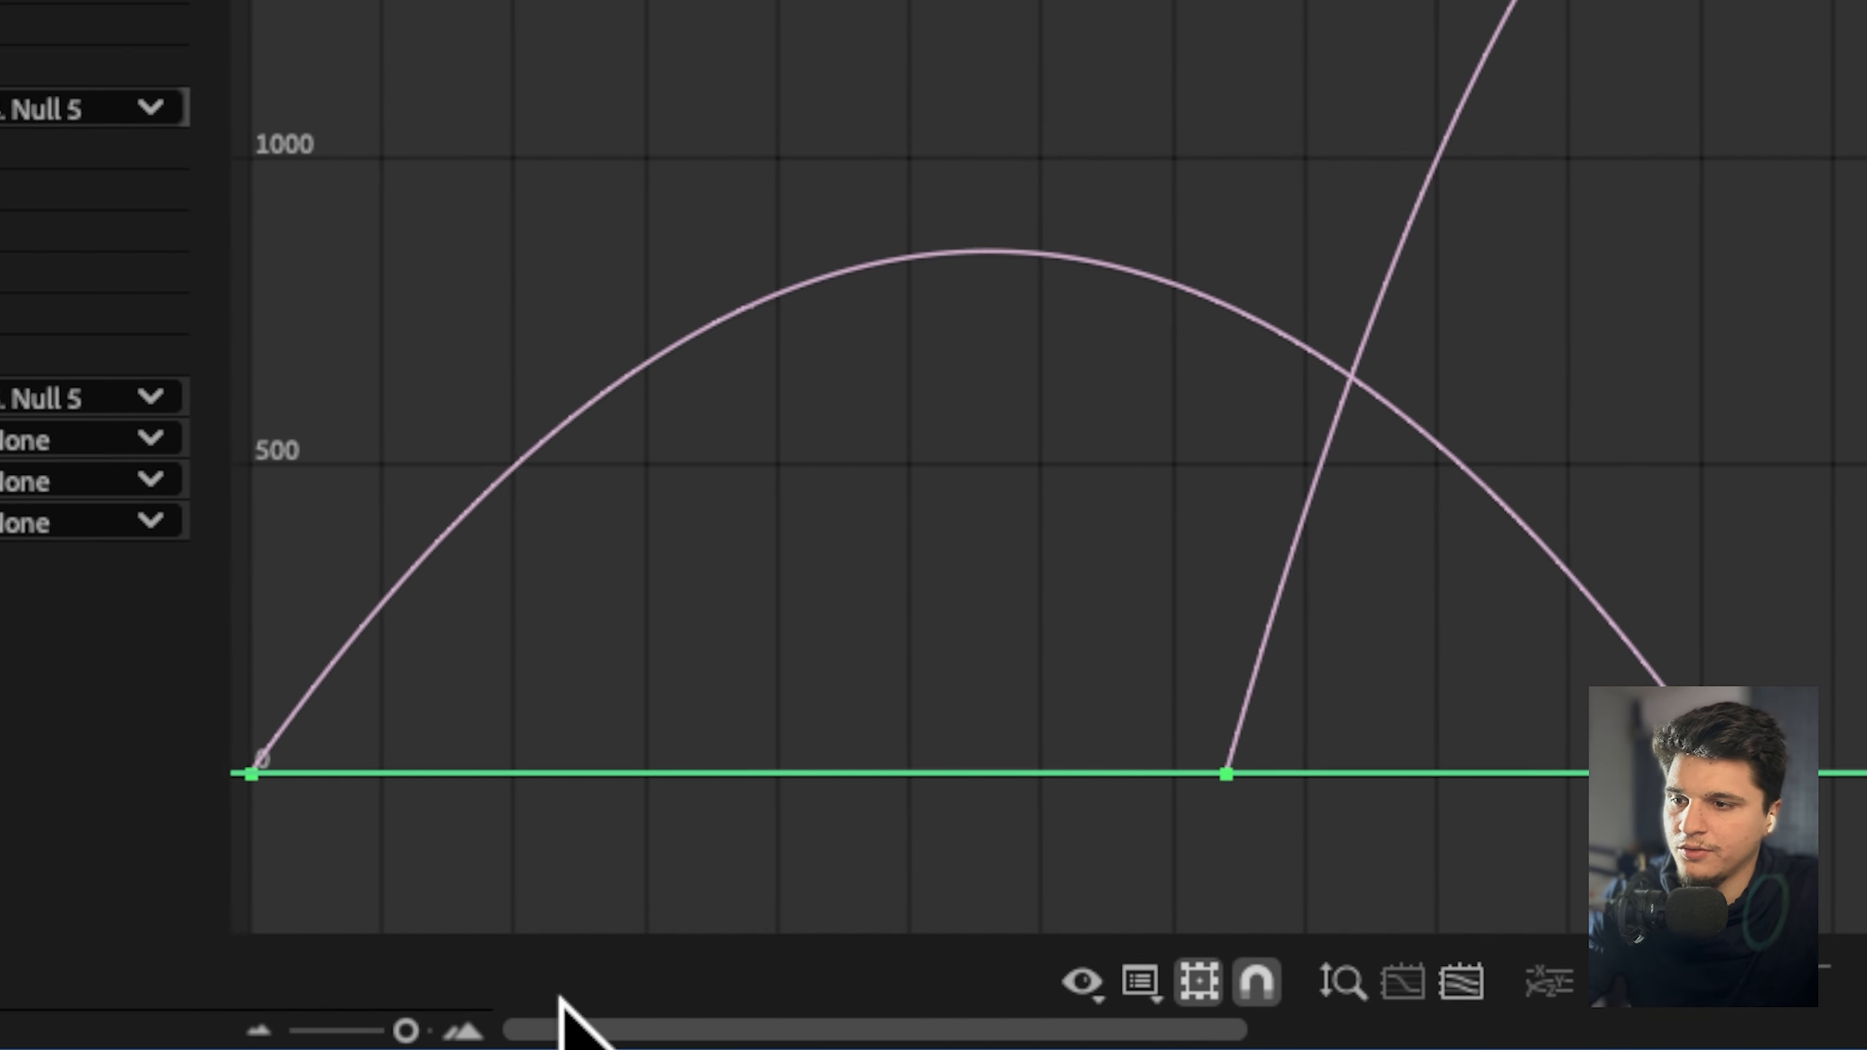
pyautogui.moveTo(408, 1031); pyautogui.dragTo(371, 1031)
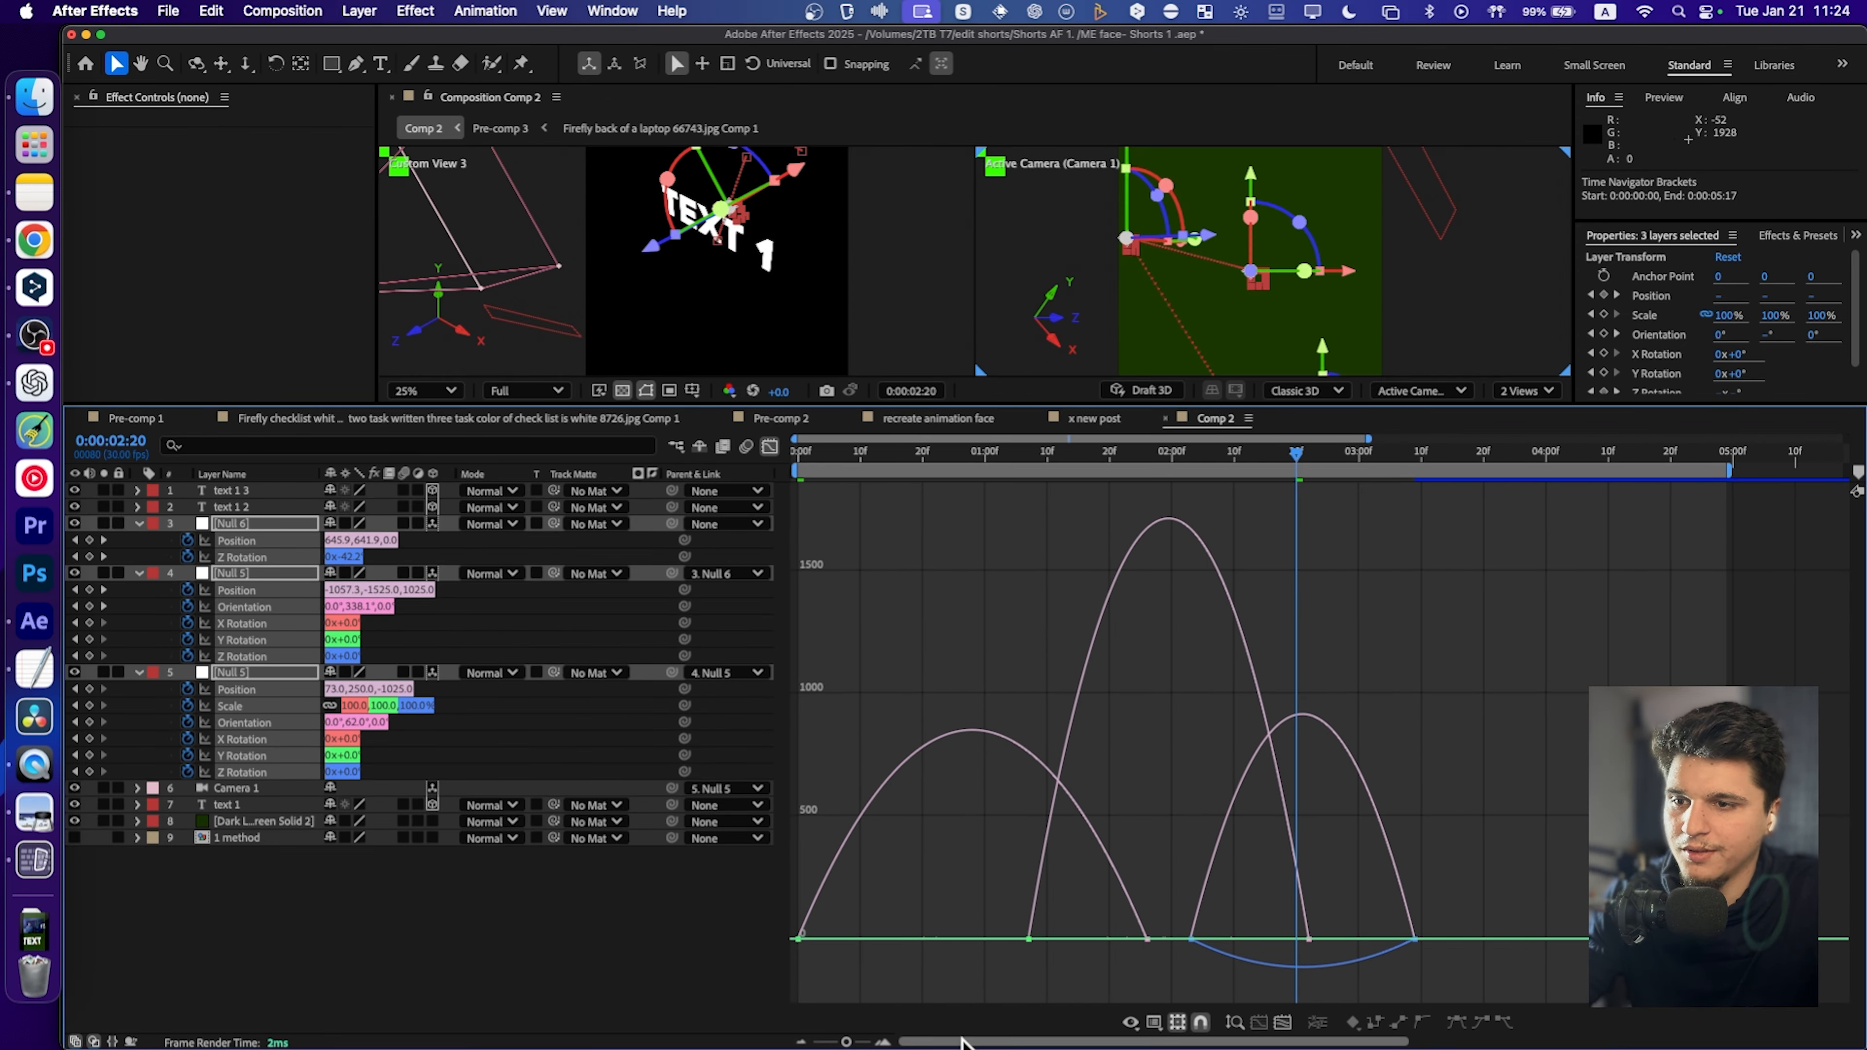
pyautogui.moveTo(1547, 869); pyautogui.dragTo(771, 992)
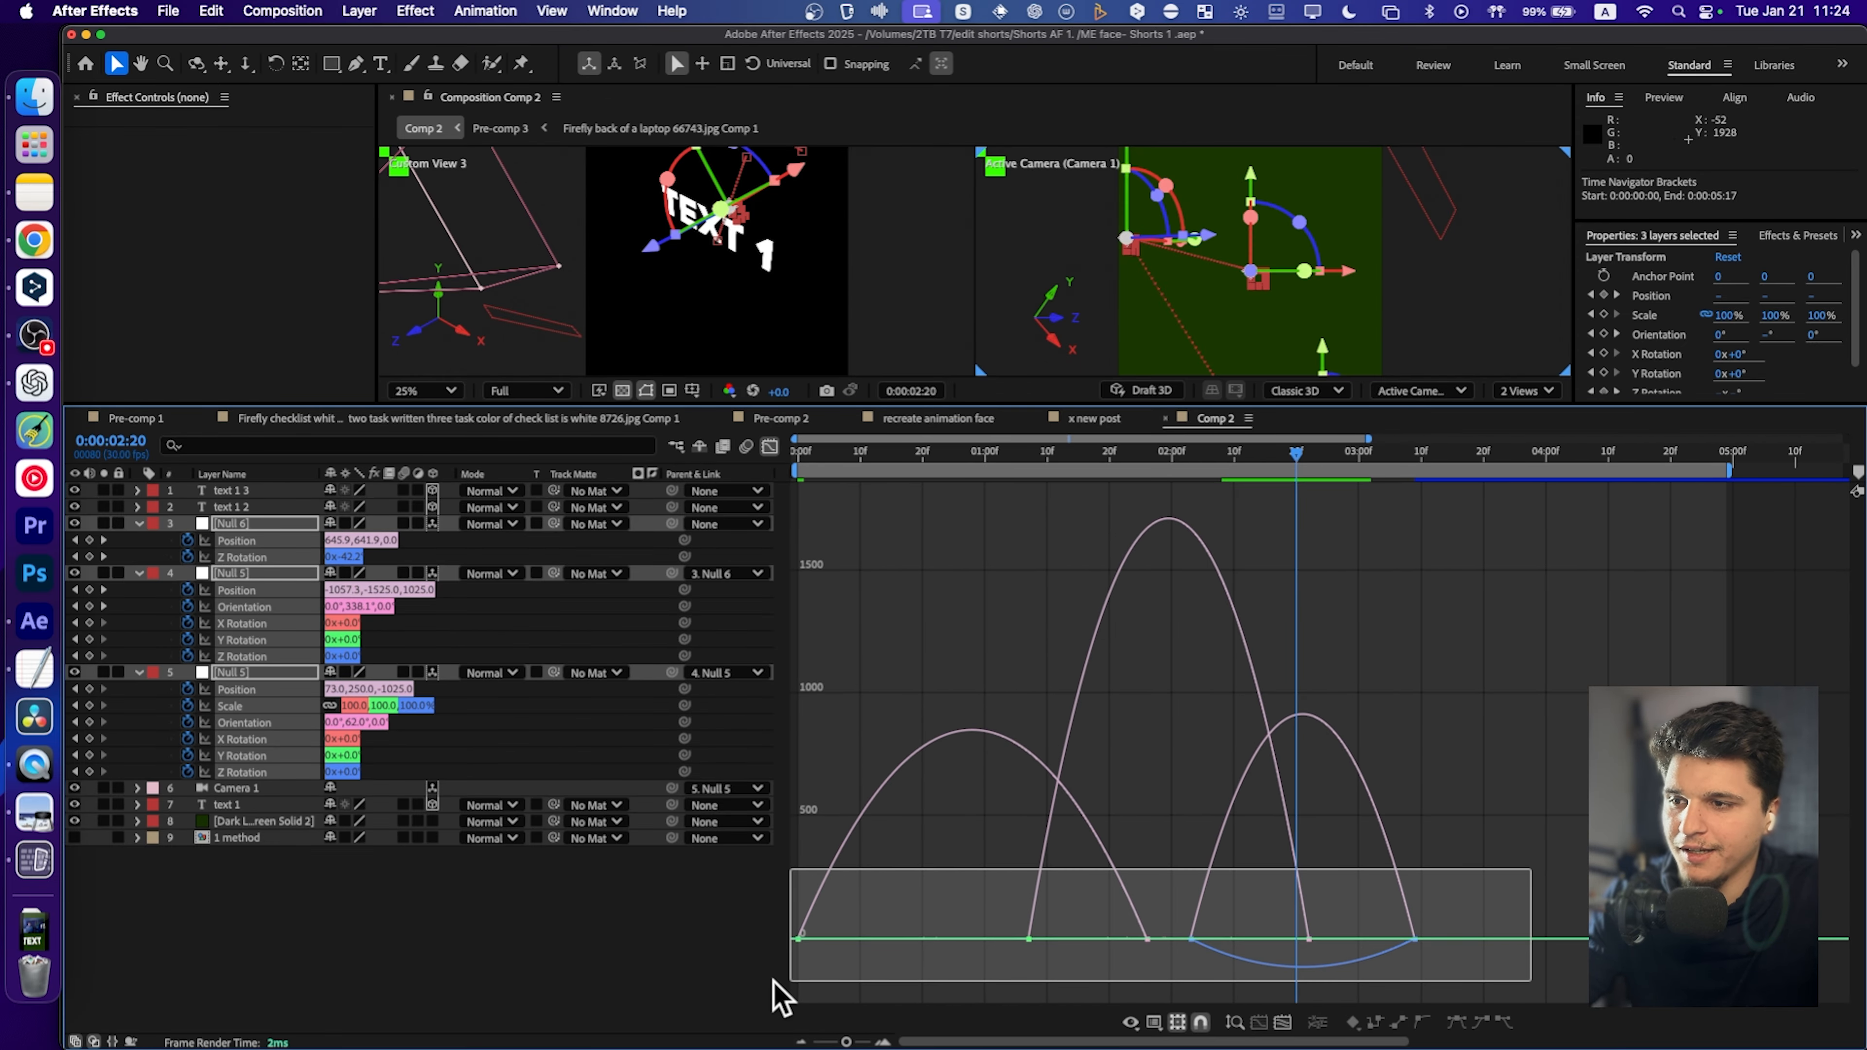
pyautogui.moveTo(855, 943); pyautogui.dragTo(898, 944)
pyautogui.moveTo(1028, 941); pyautogui.dragTo(972, 941)
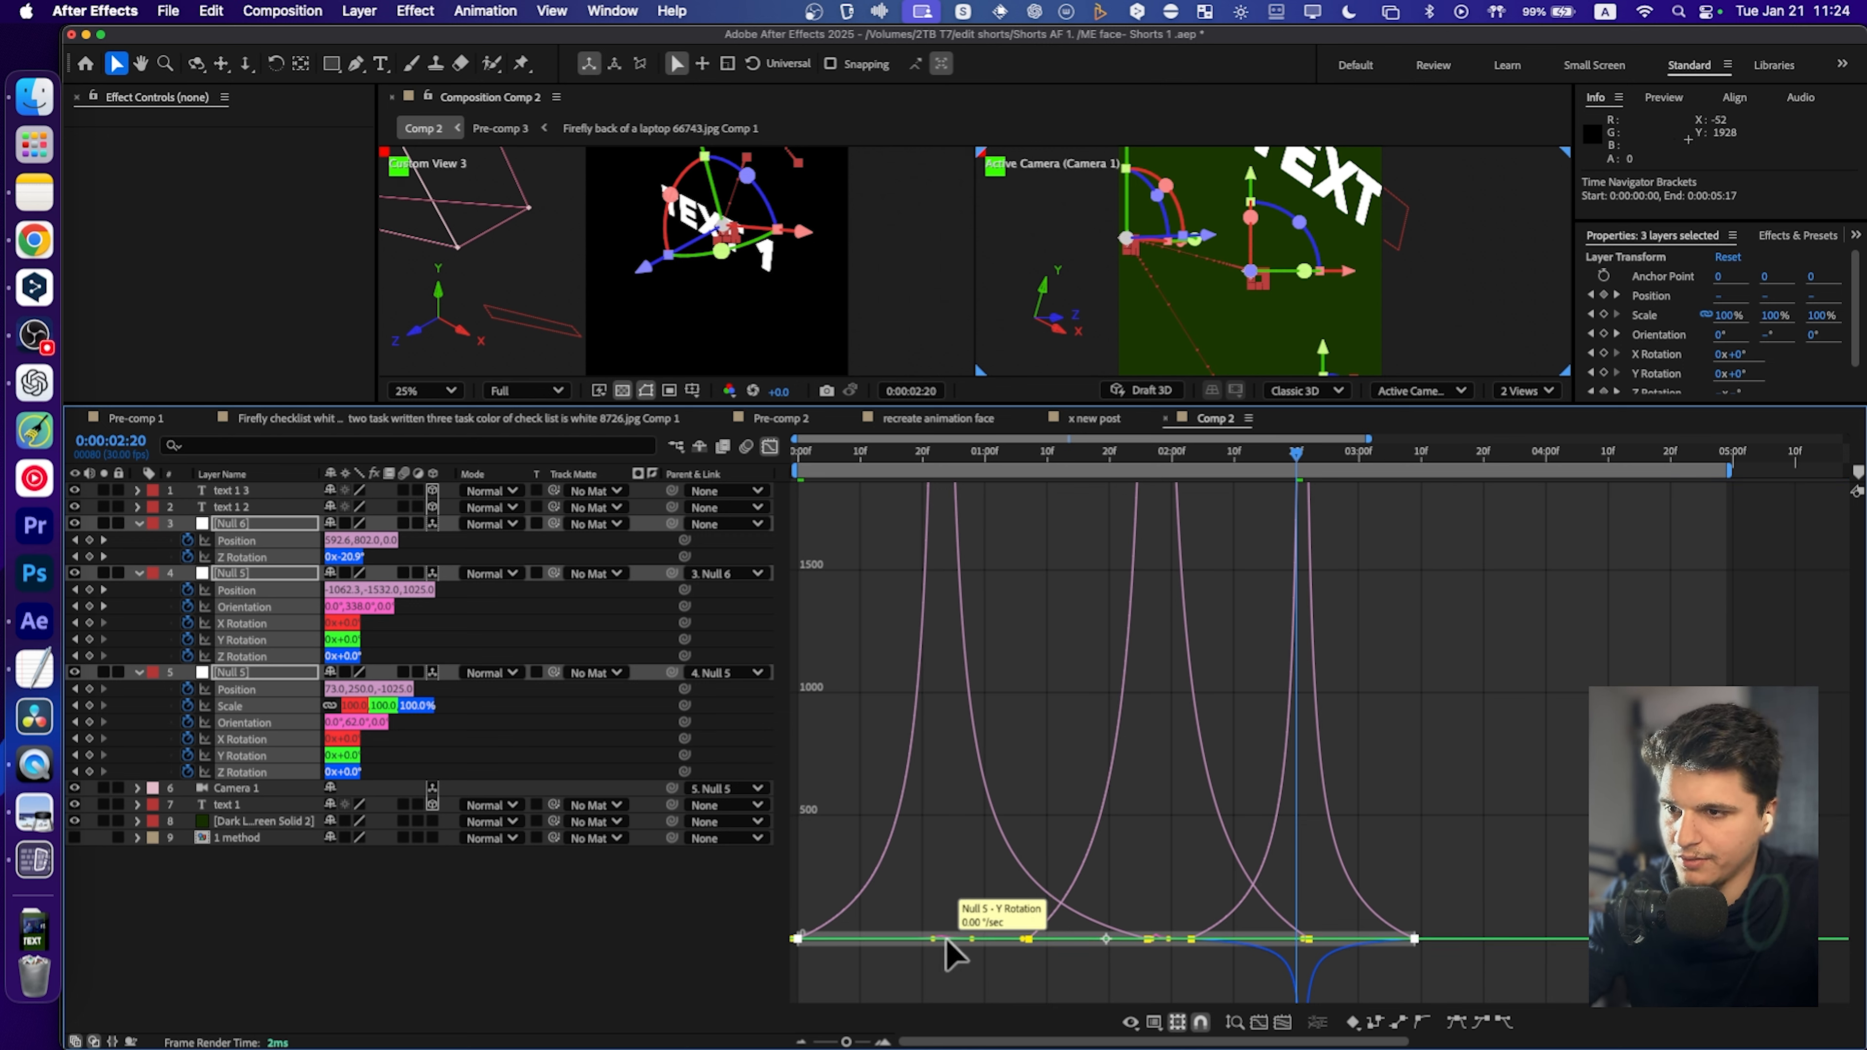
pyautogui.moveTo(944, 940); pyautogui.dragTo(970, 941)
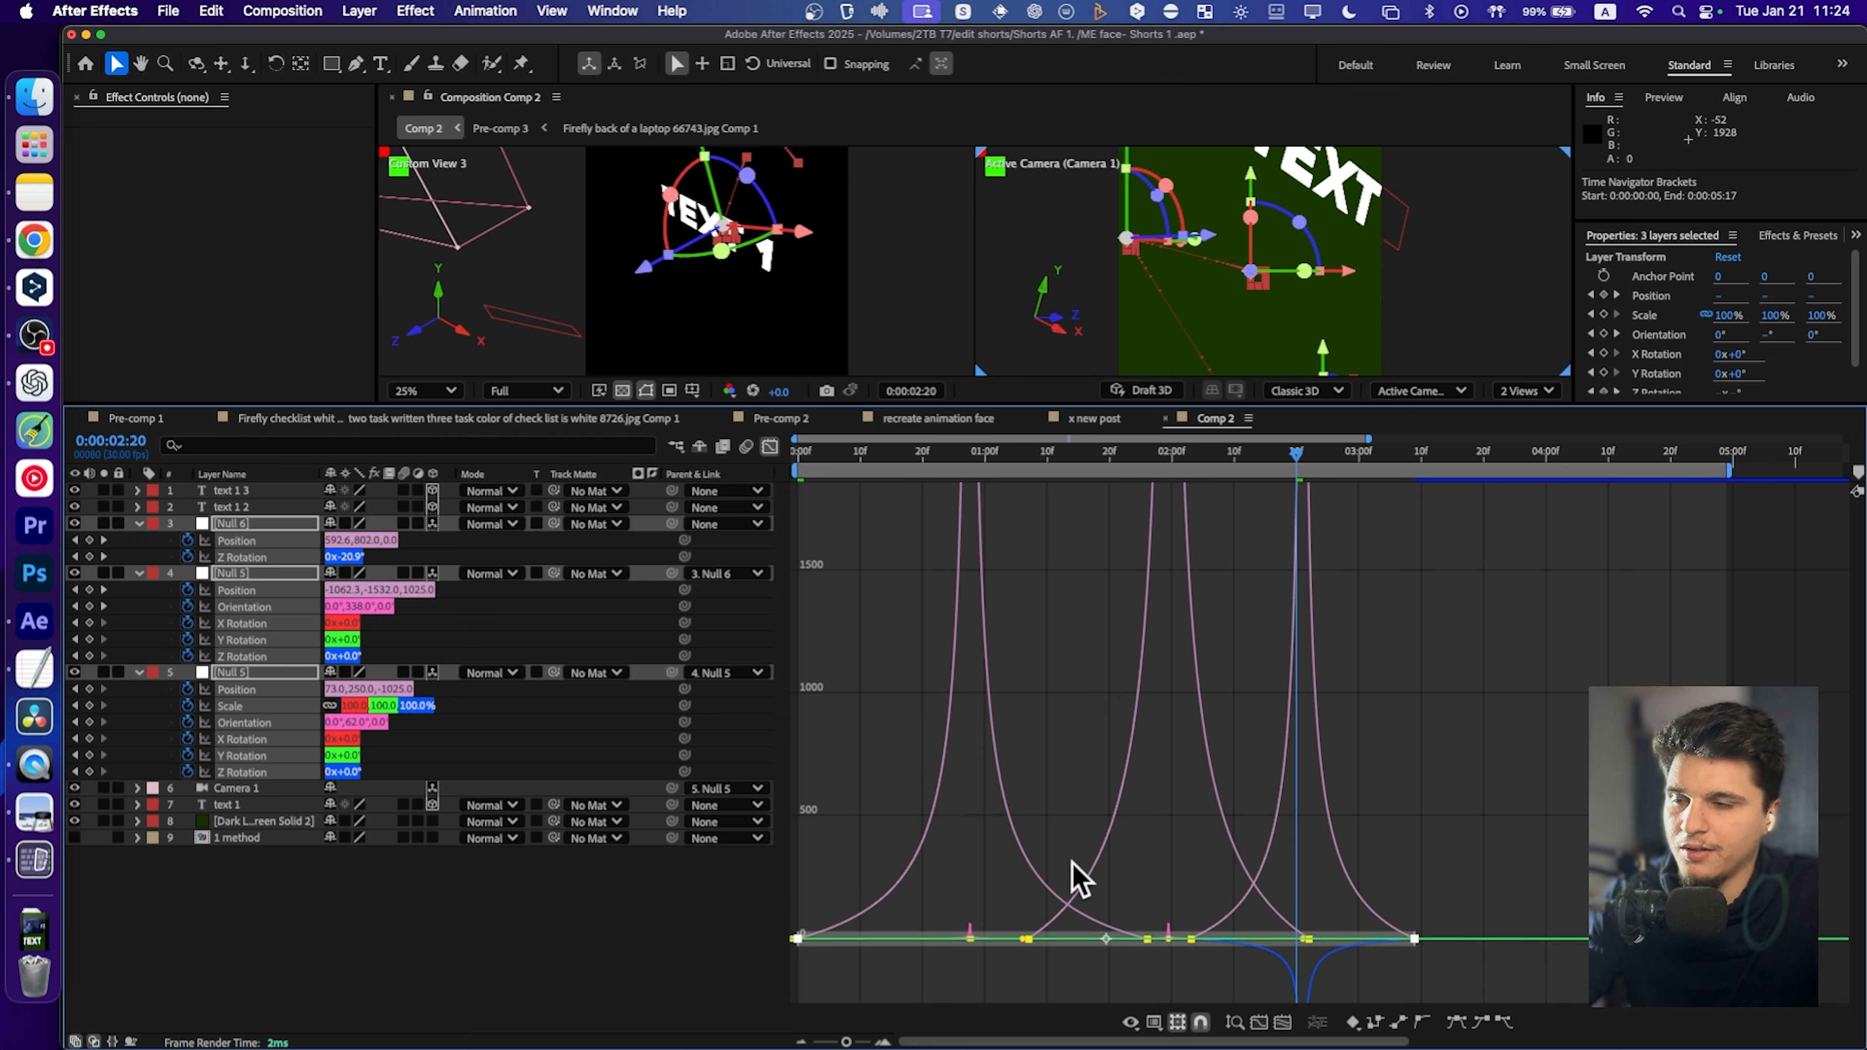
pyautogui.click(769, 446)
# Switch the composition to a single enlarged view and preview the camera animation from the first frame.
pyautogui.click(801, 454)
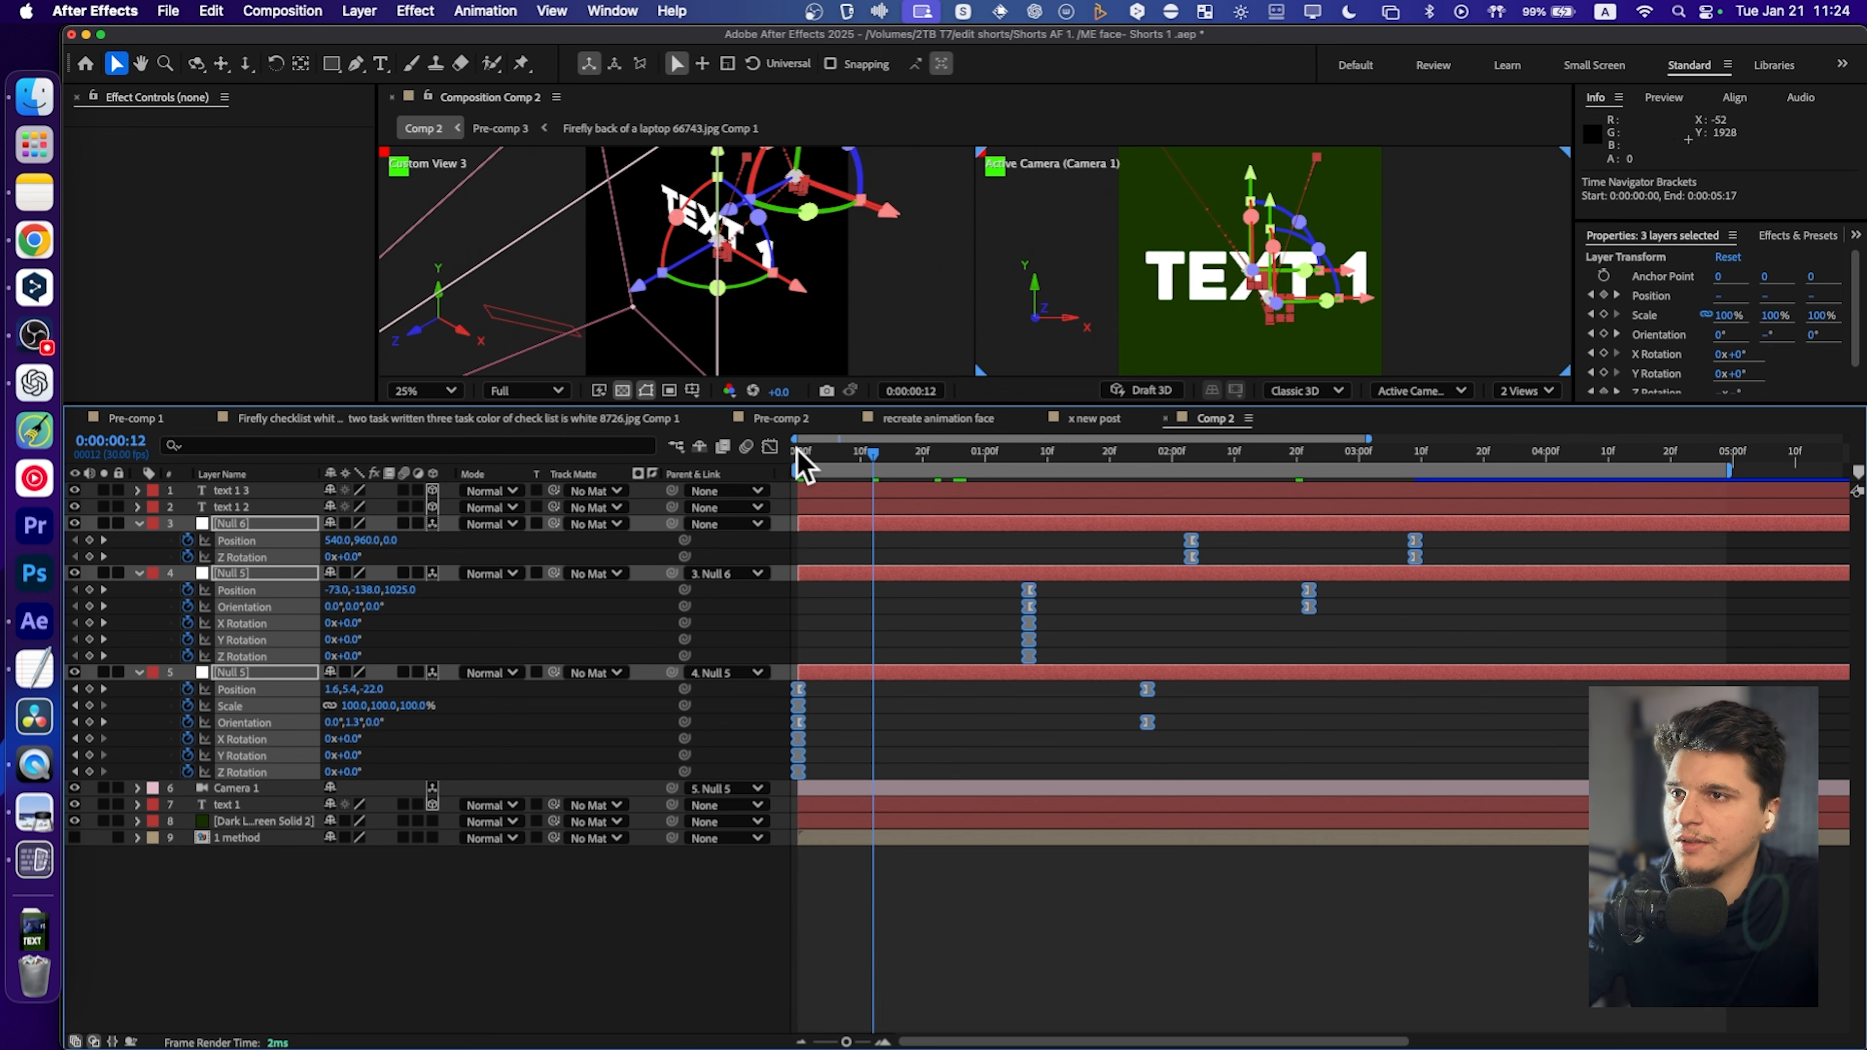
pyautogui.click(1526, 391)
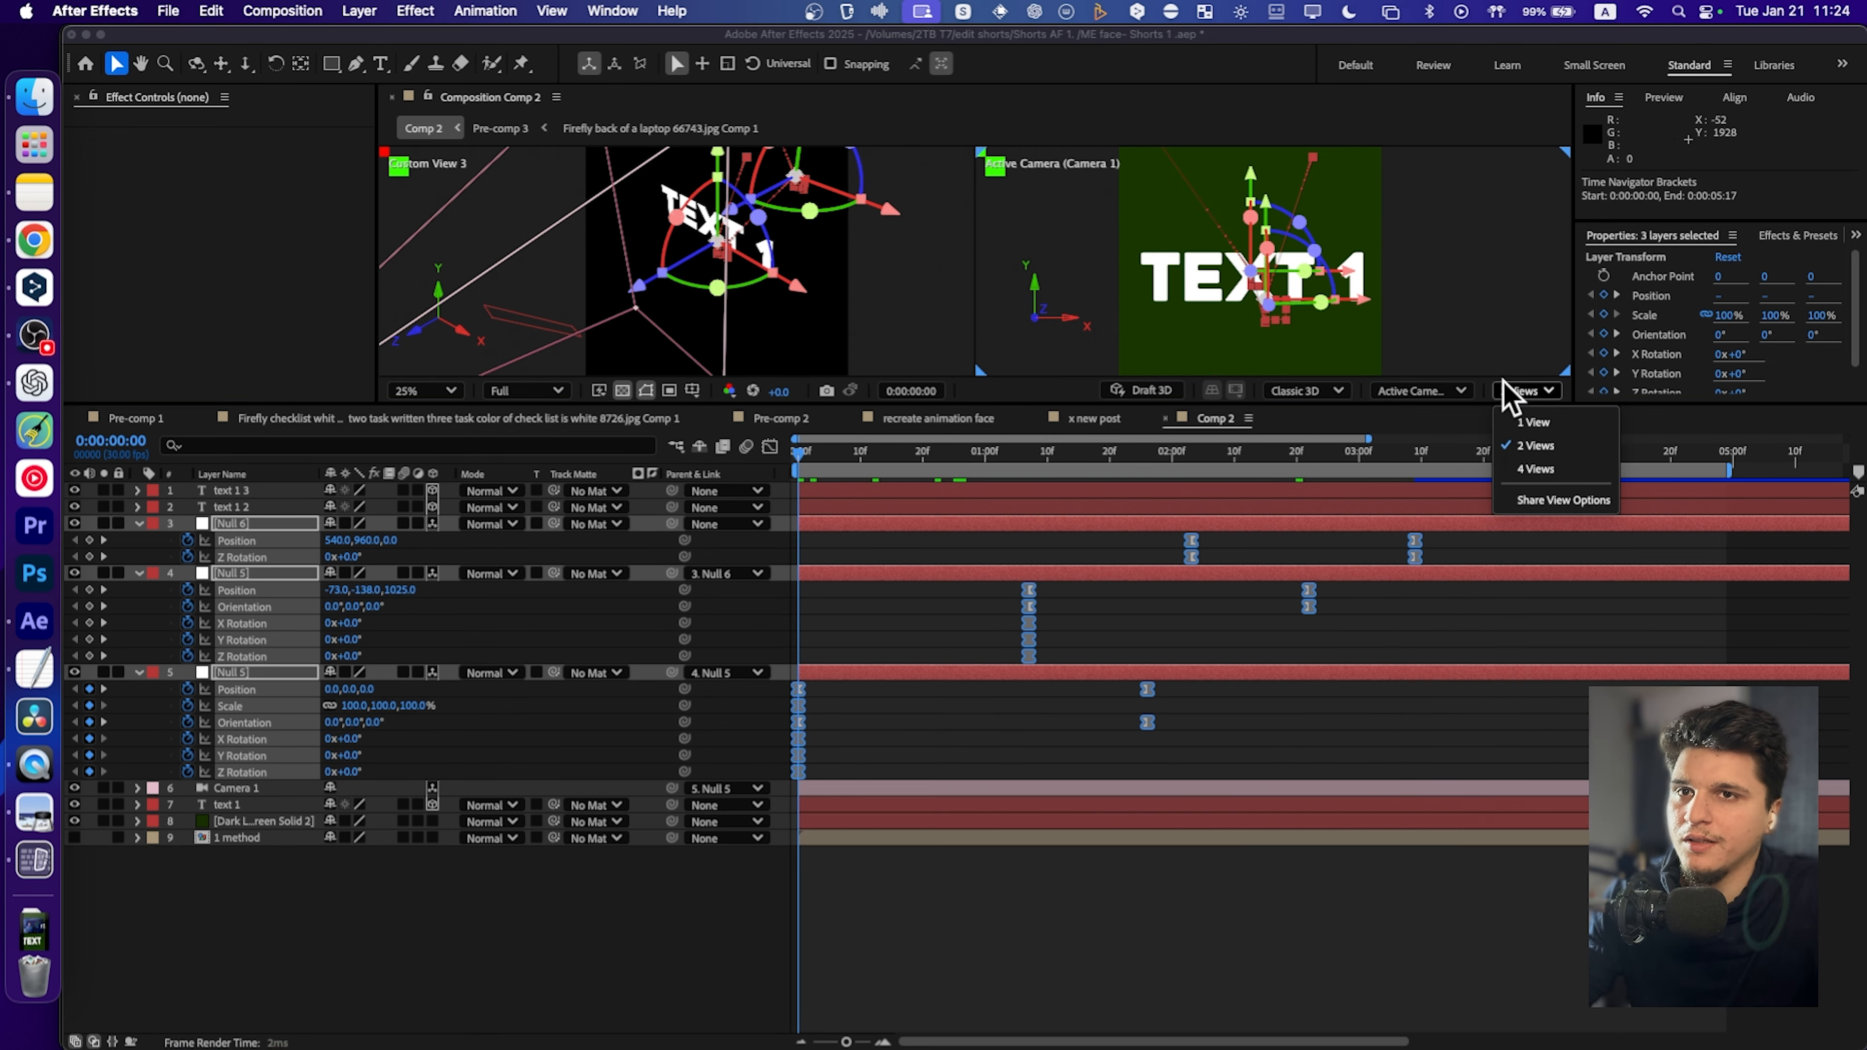
pyautogui.click(1521, 420)
pyautogui.moveTo(1176, 404); pyautogui.dragTo(1176, 626)
pyautogui.press('space')
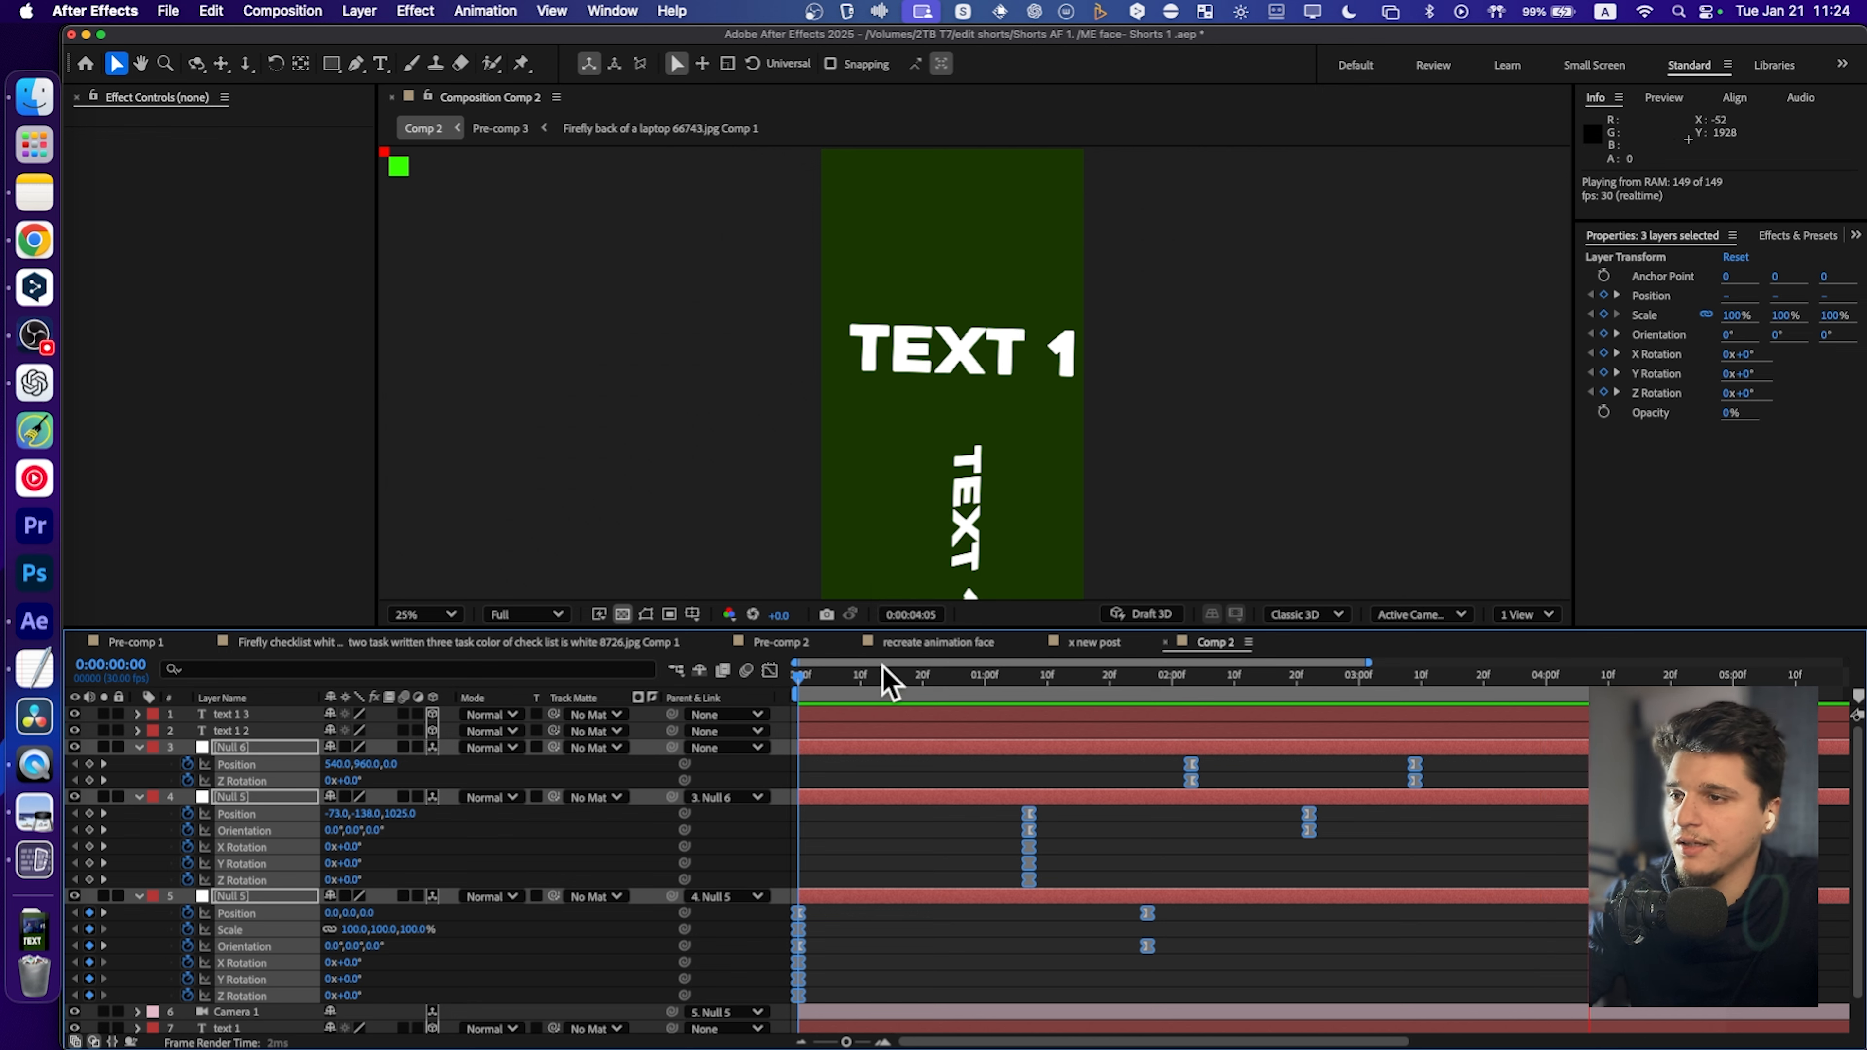
pyautogui.press('space')
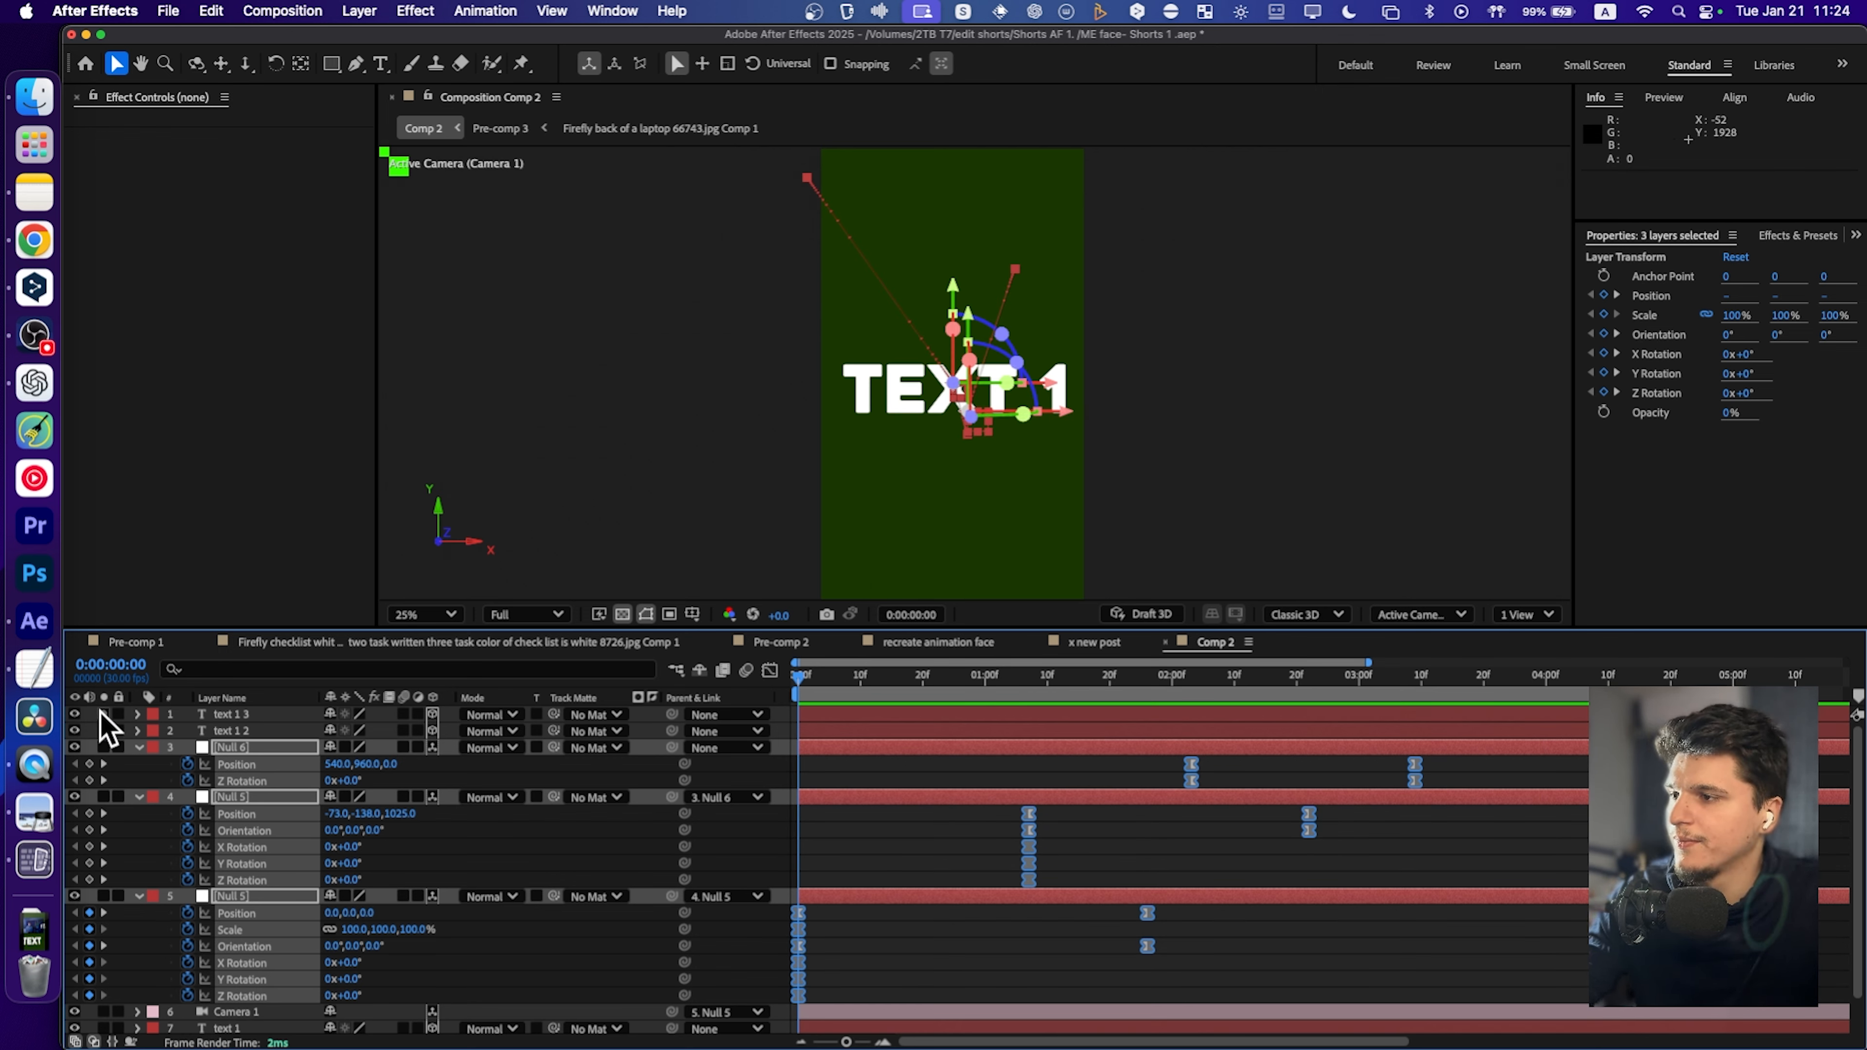
# Collapse the keyframed properties of the null layers in the timeline.
pyautogui.click(138, 748)
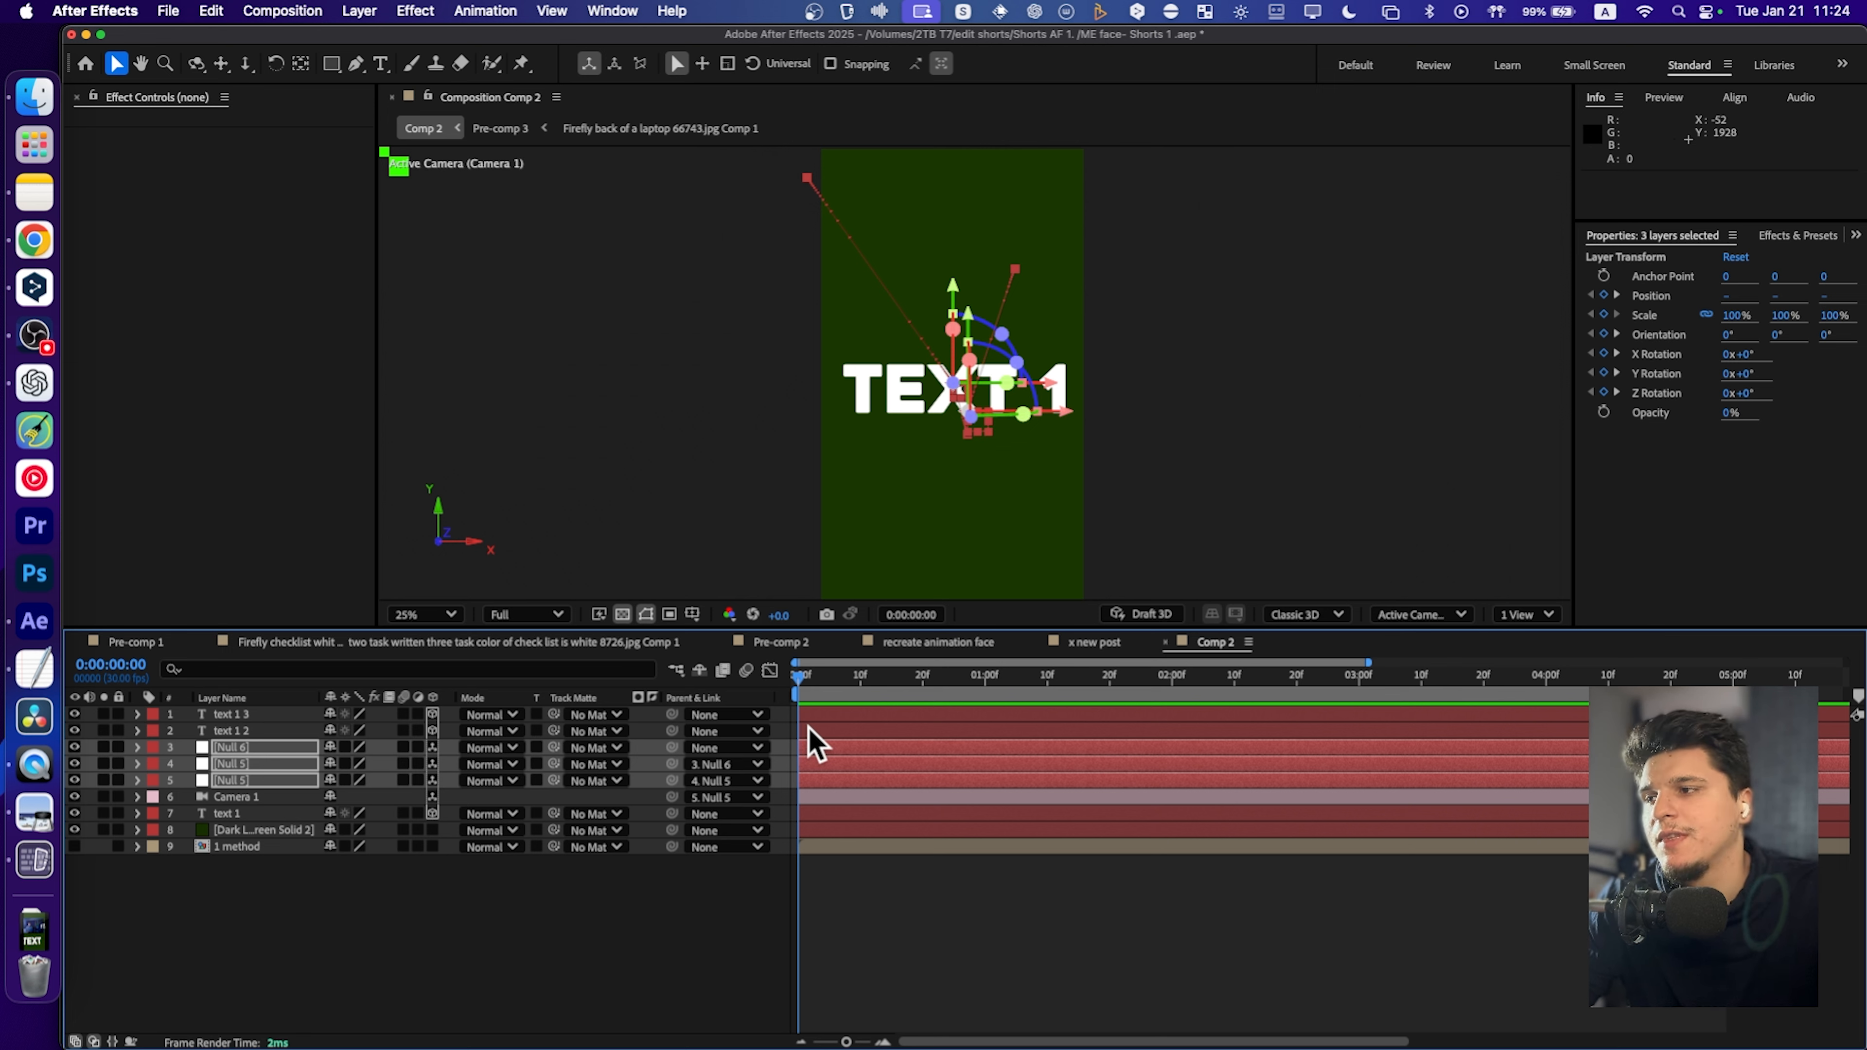
pyautogui.click(388, 892)
pyautogui.click(249, 832)
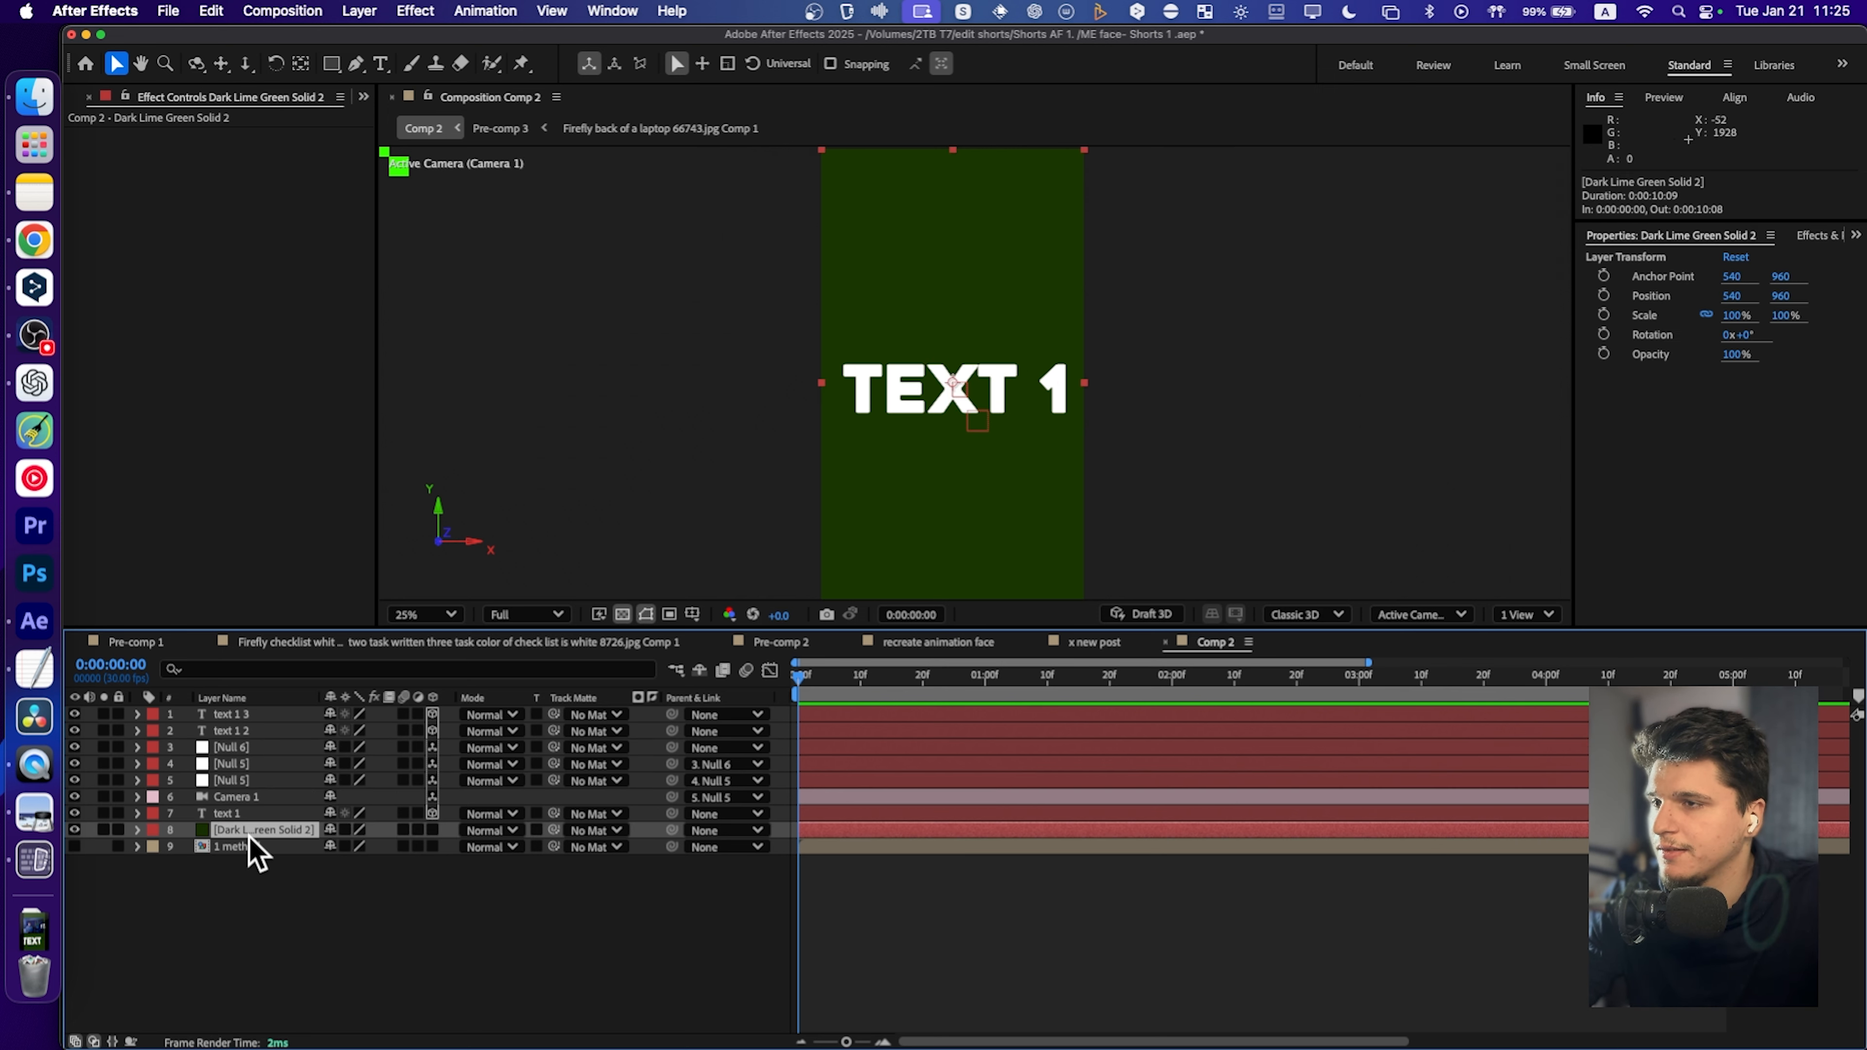
# Find the 4-Color Gradient effect in Effects & Presets and apply it to the text 1 3 layer.
pyautogui.click(240, 719)
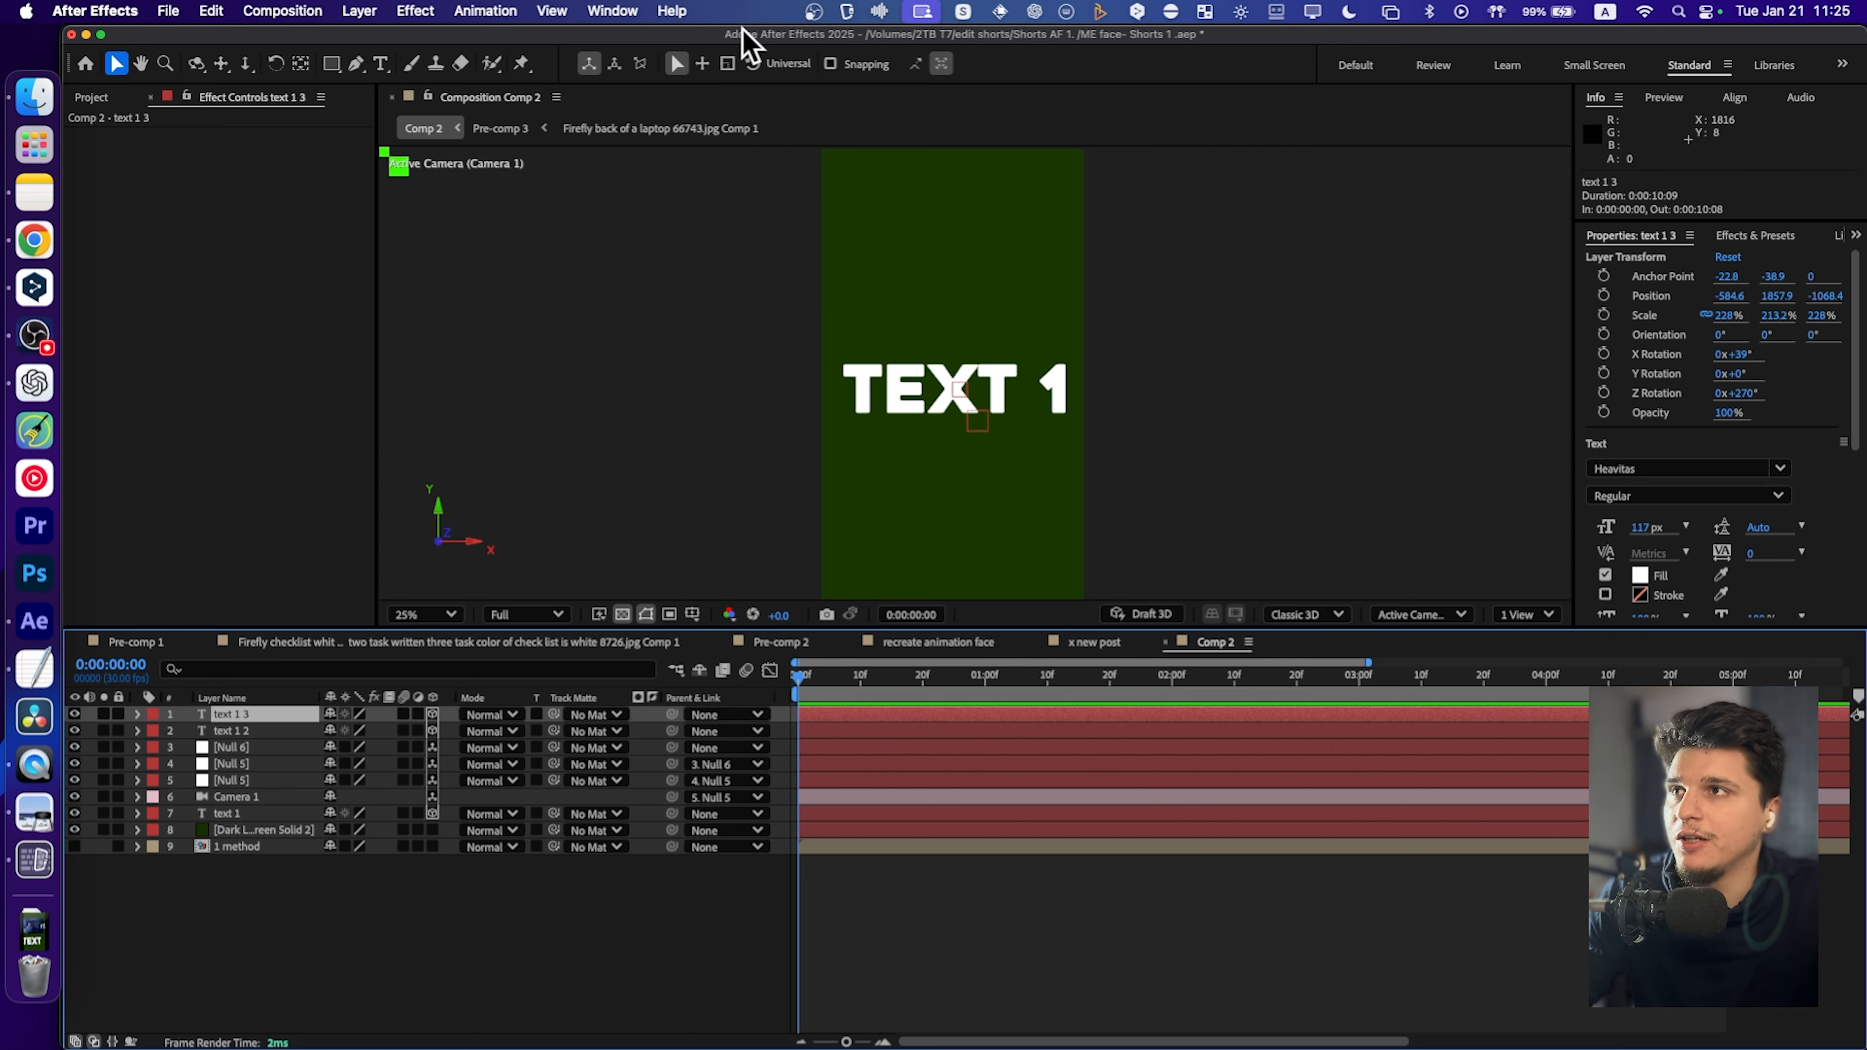
pyautogui.click(612, 11)
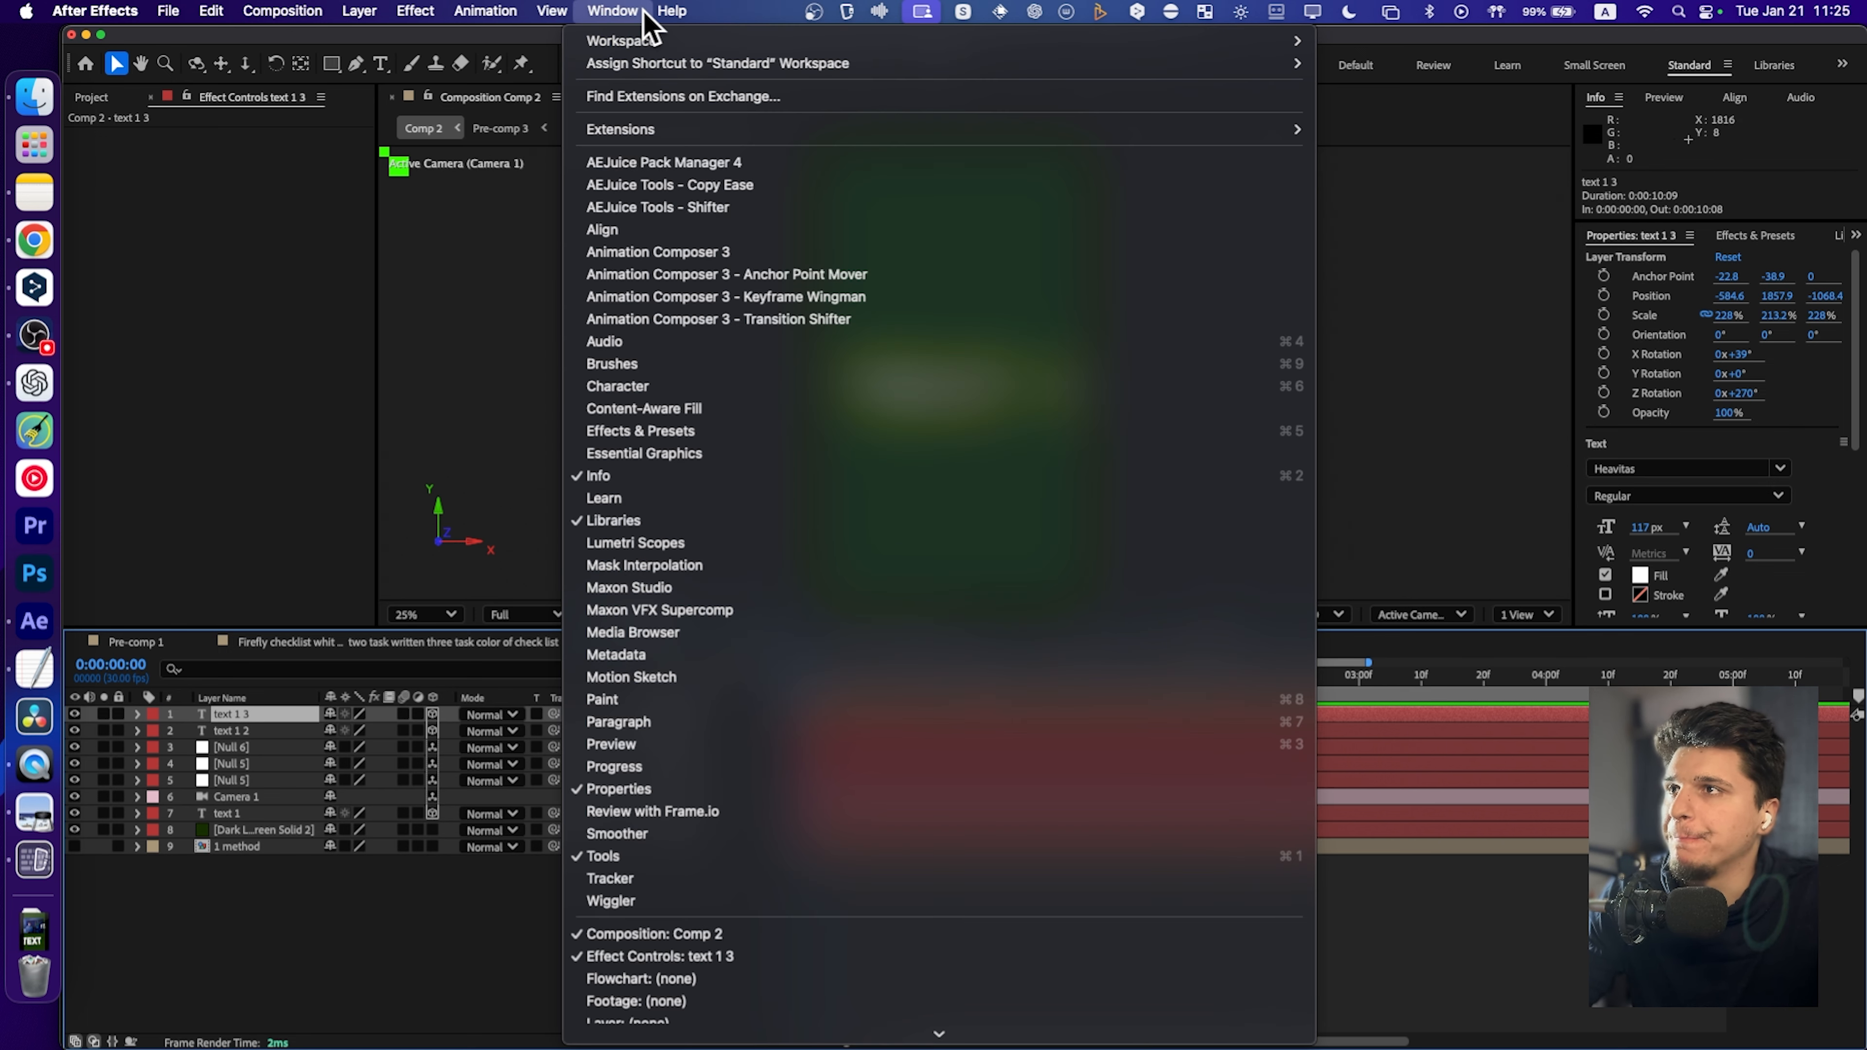
pyautogui.scroll(-5, 781, 630)
pyautogui.scroll(5, 784, 630)
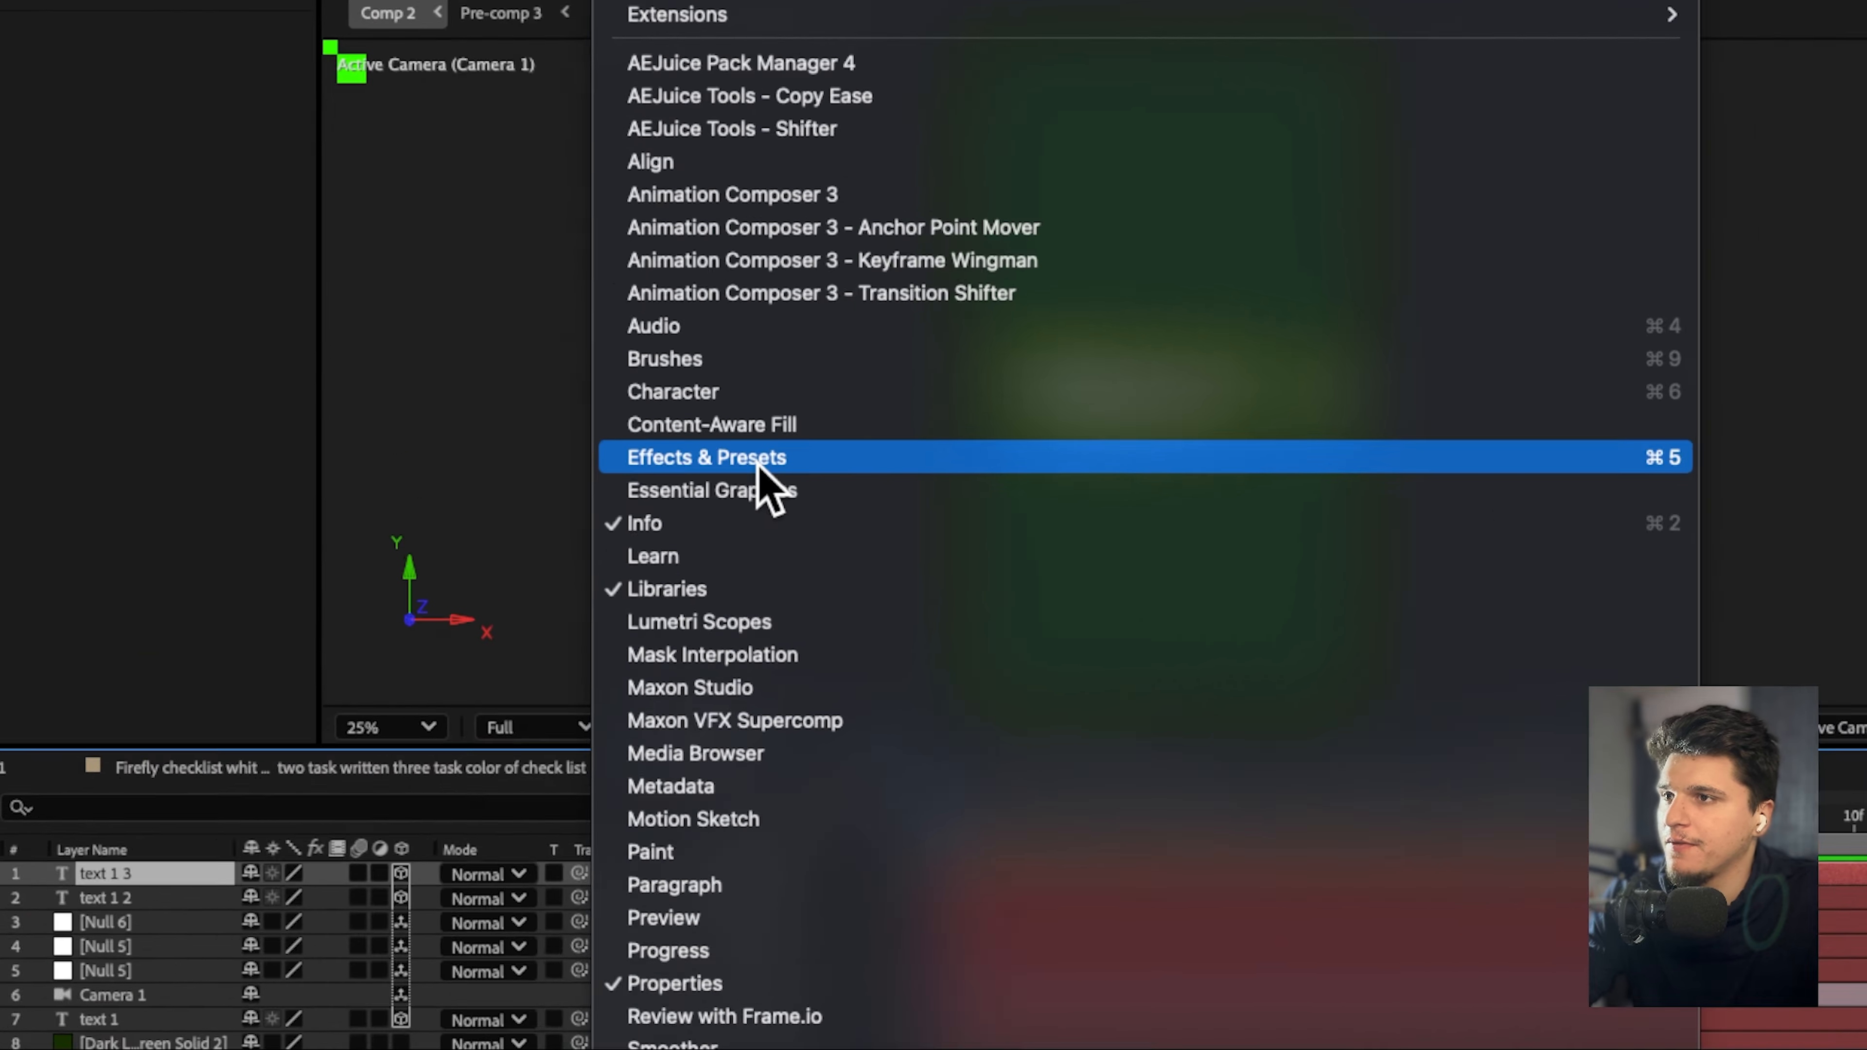
pyautogui.click(676, 433)
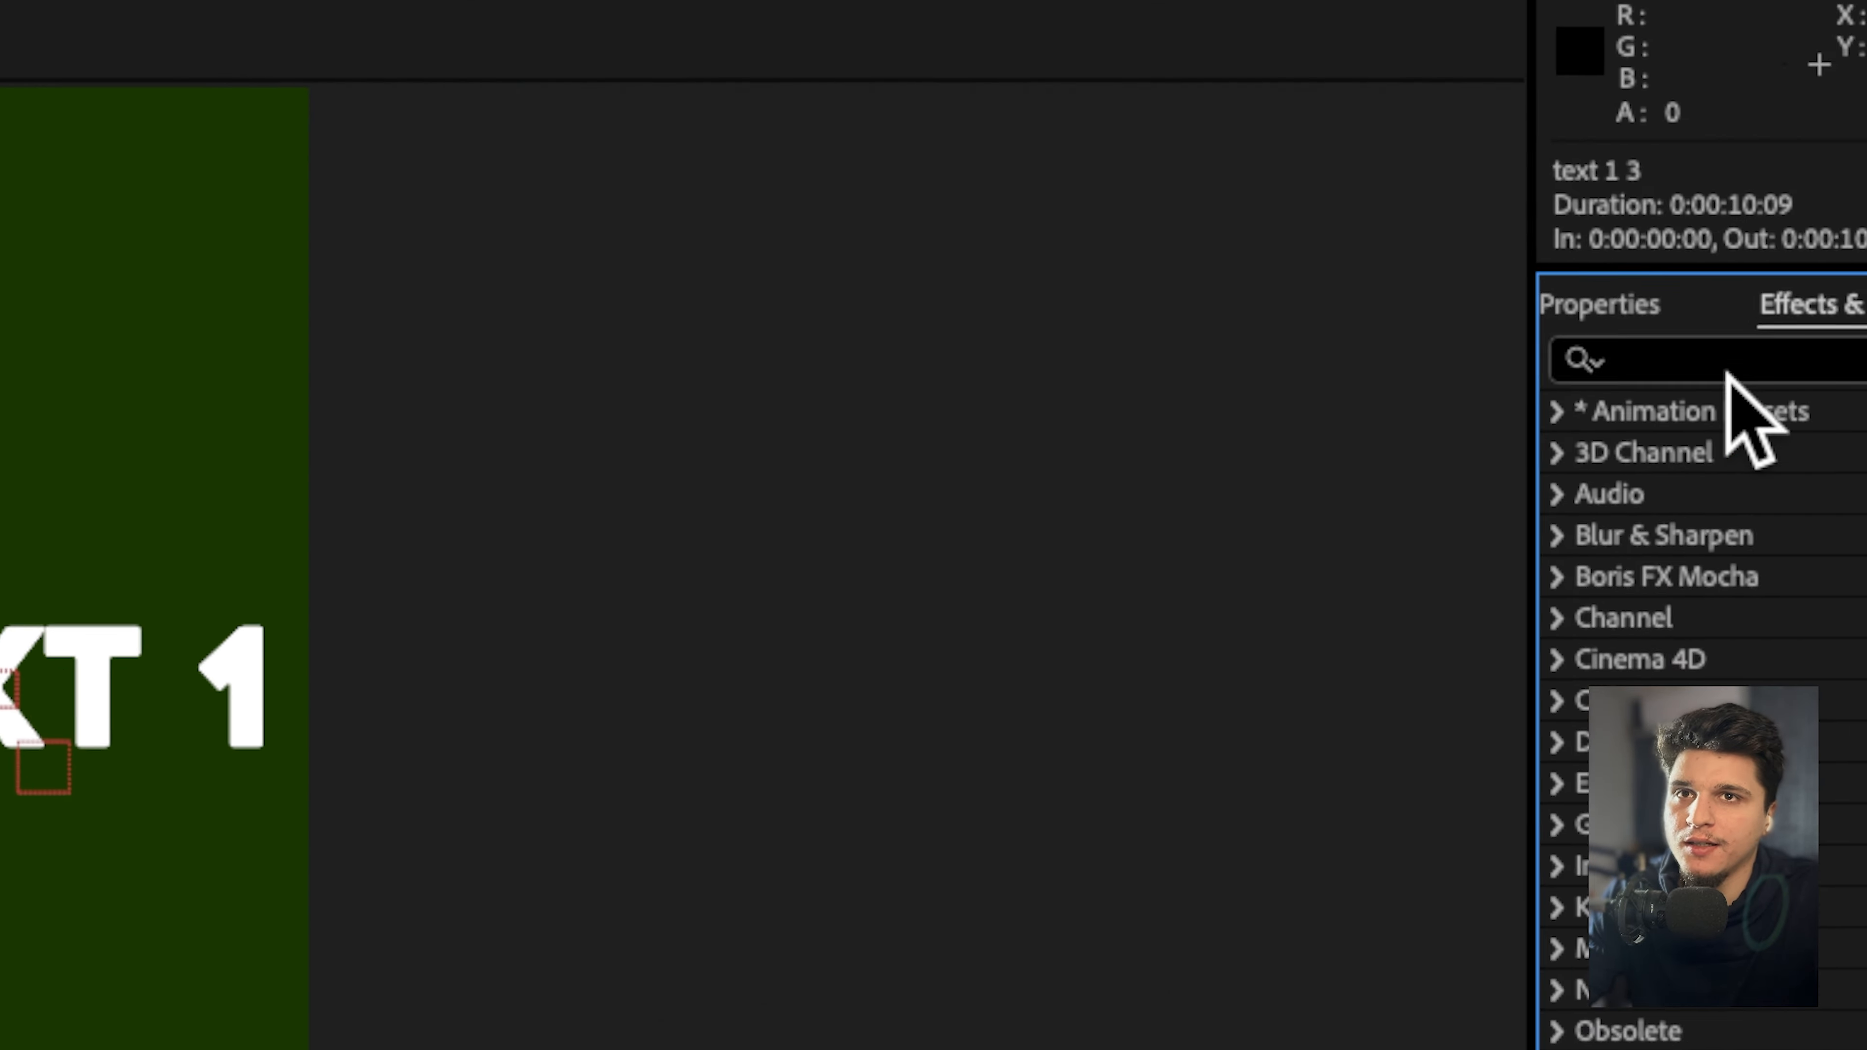
pyautogui.click(1725, 371)
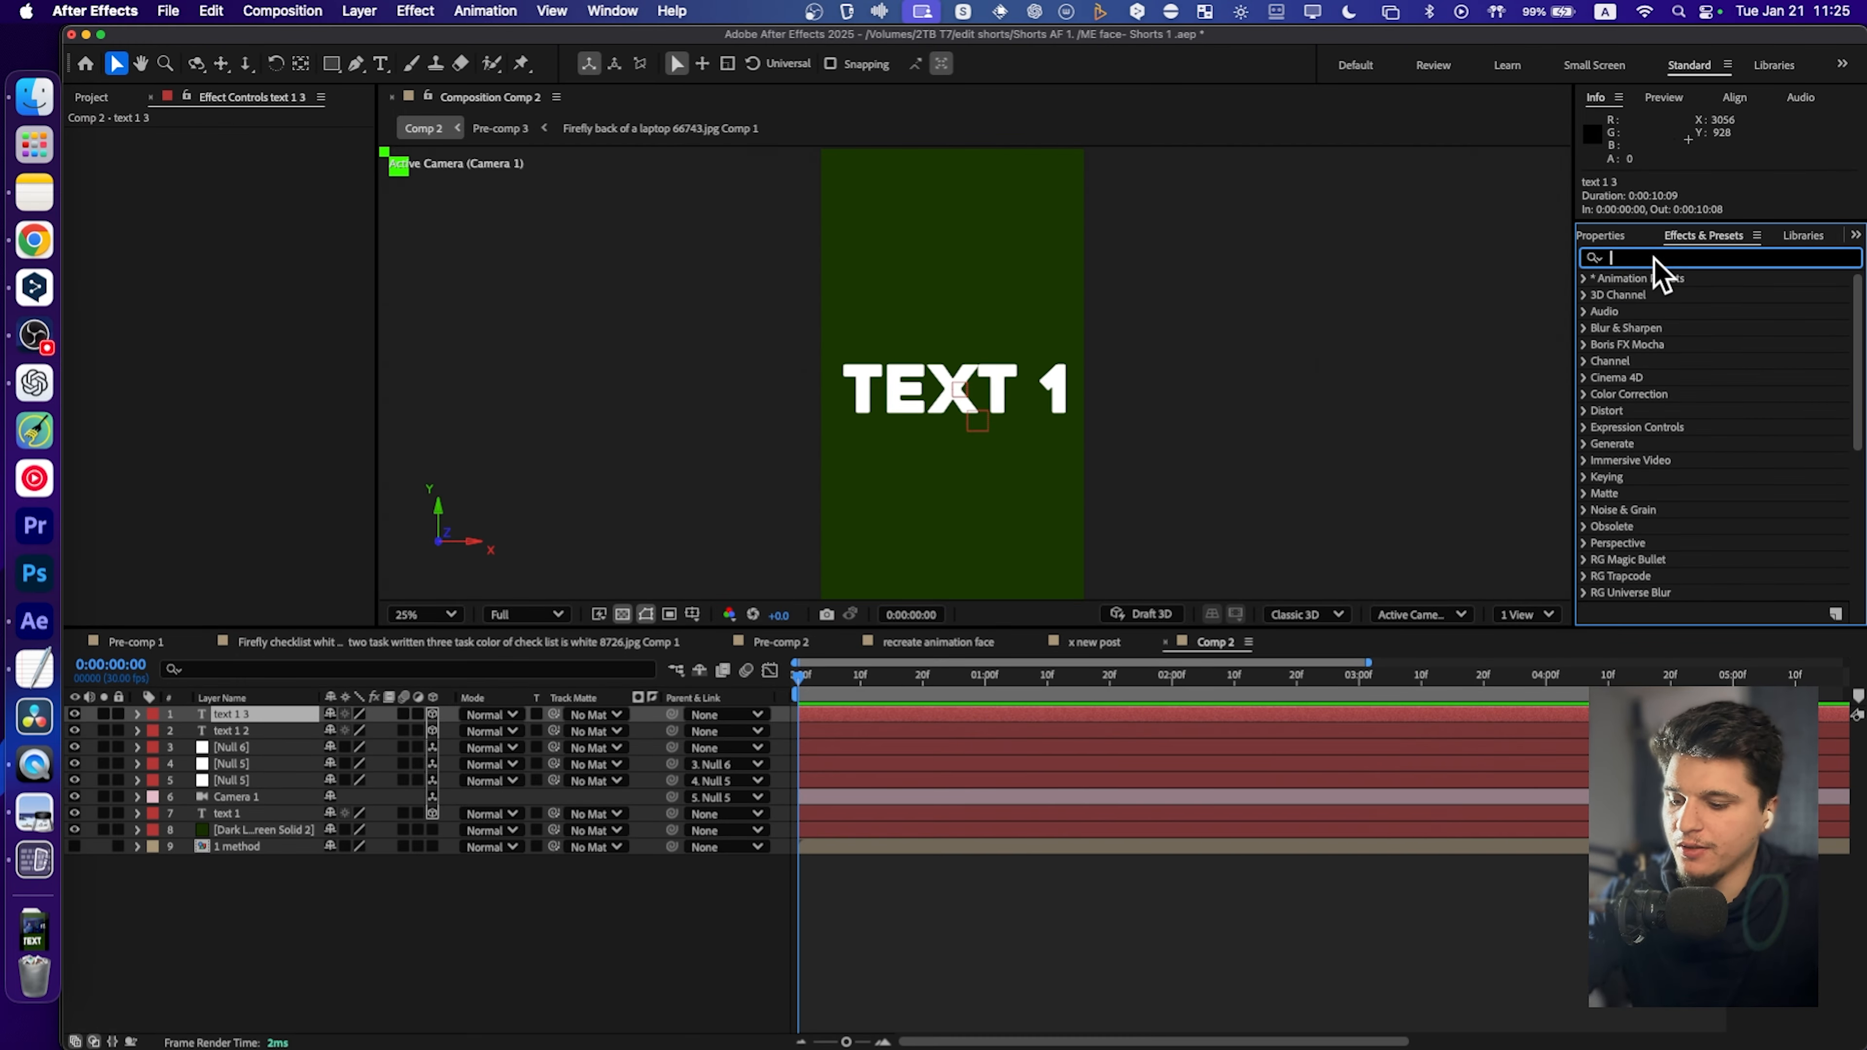
pyautogui.write('gradien')
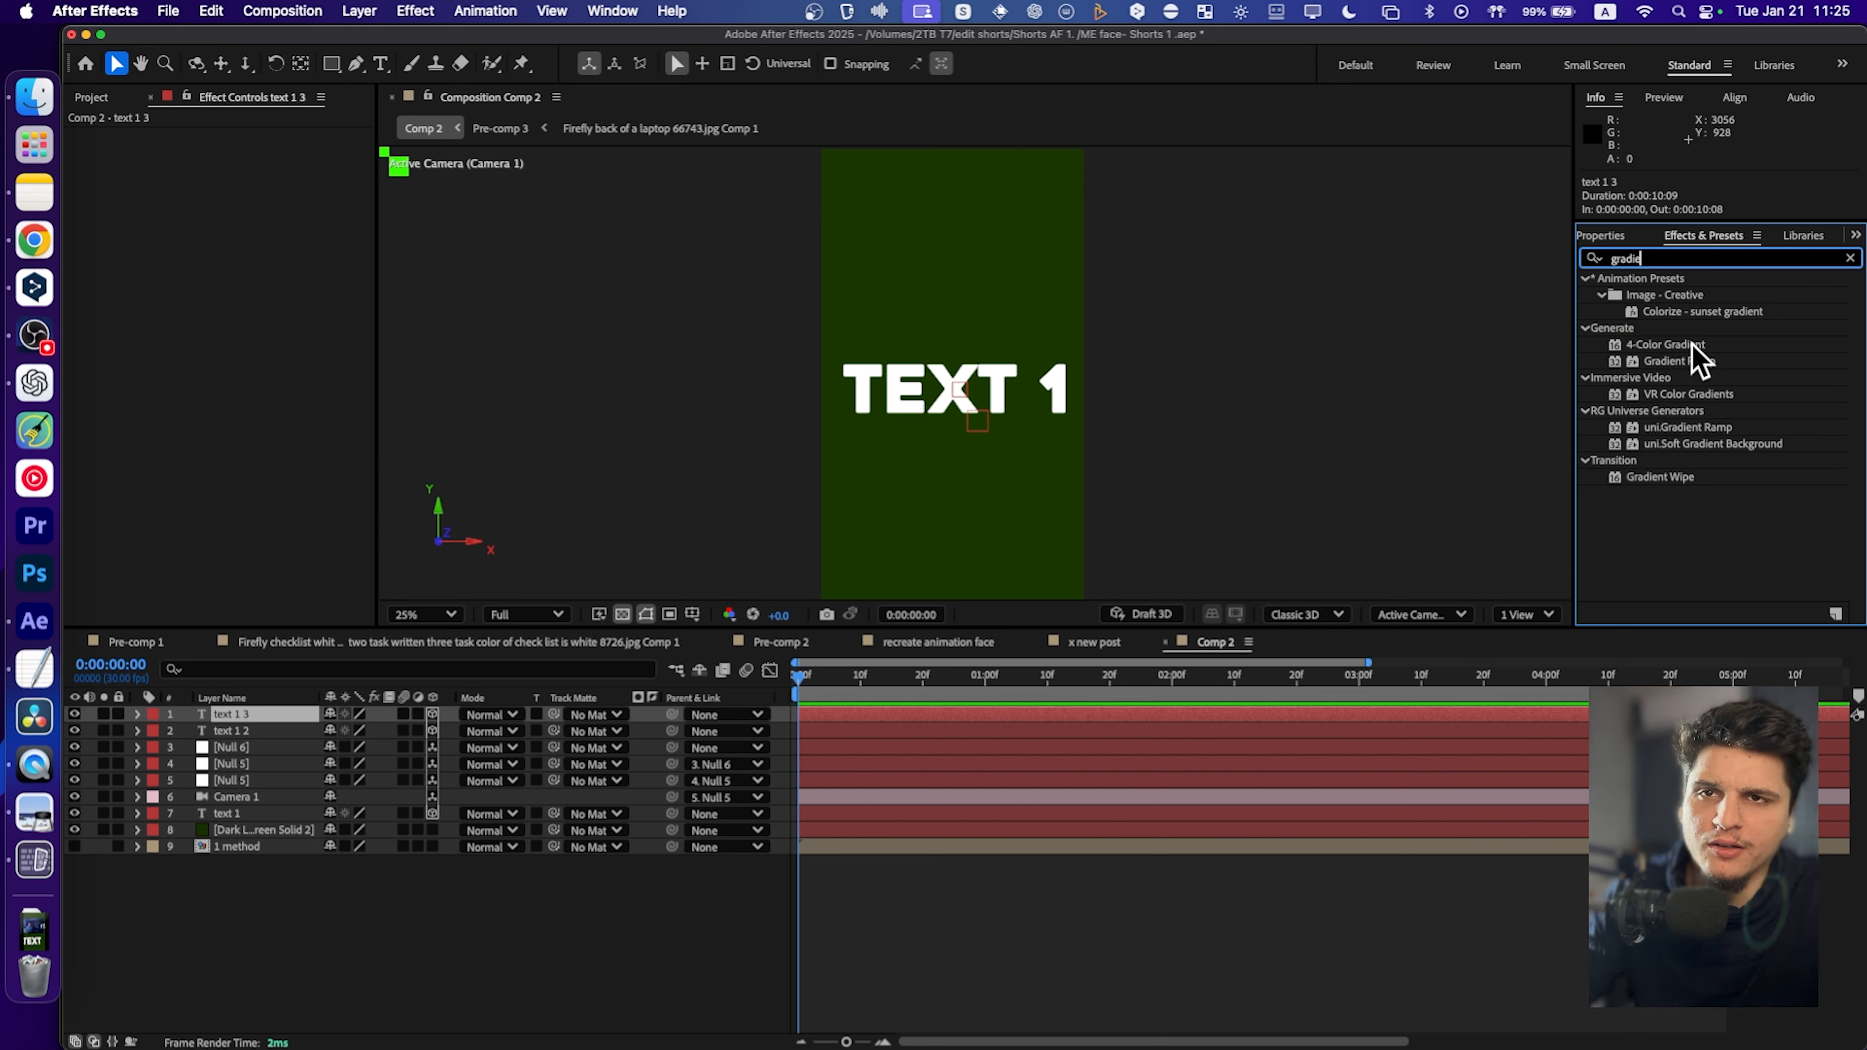
pyautogui.moveTo(1691, 345); pyautogui.dragTo(266, 714)
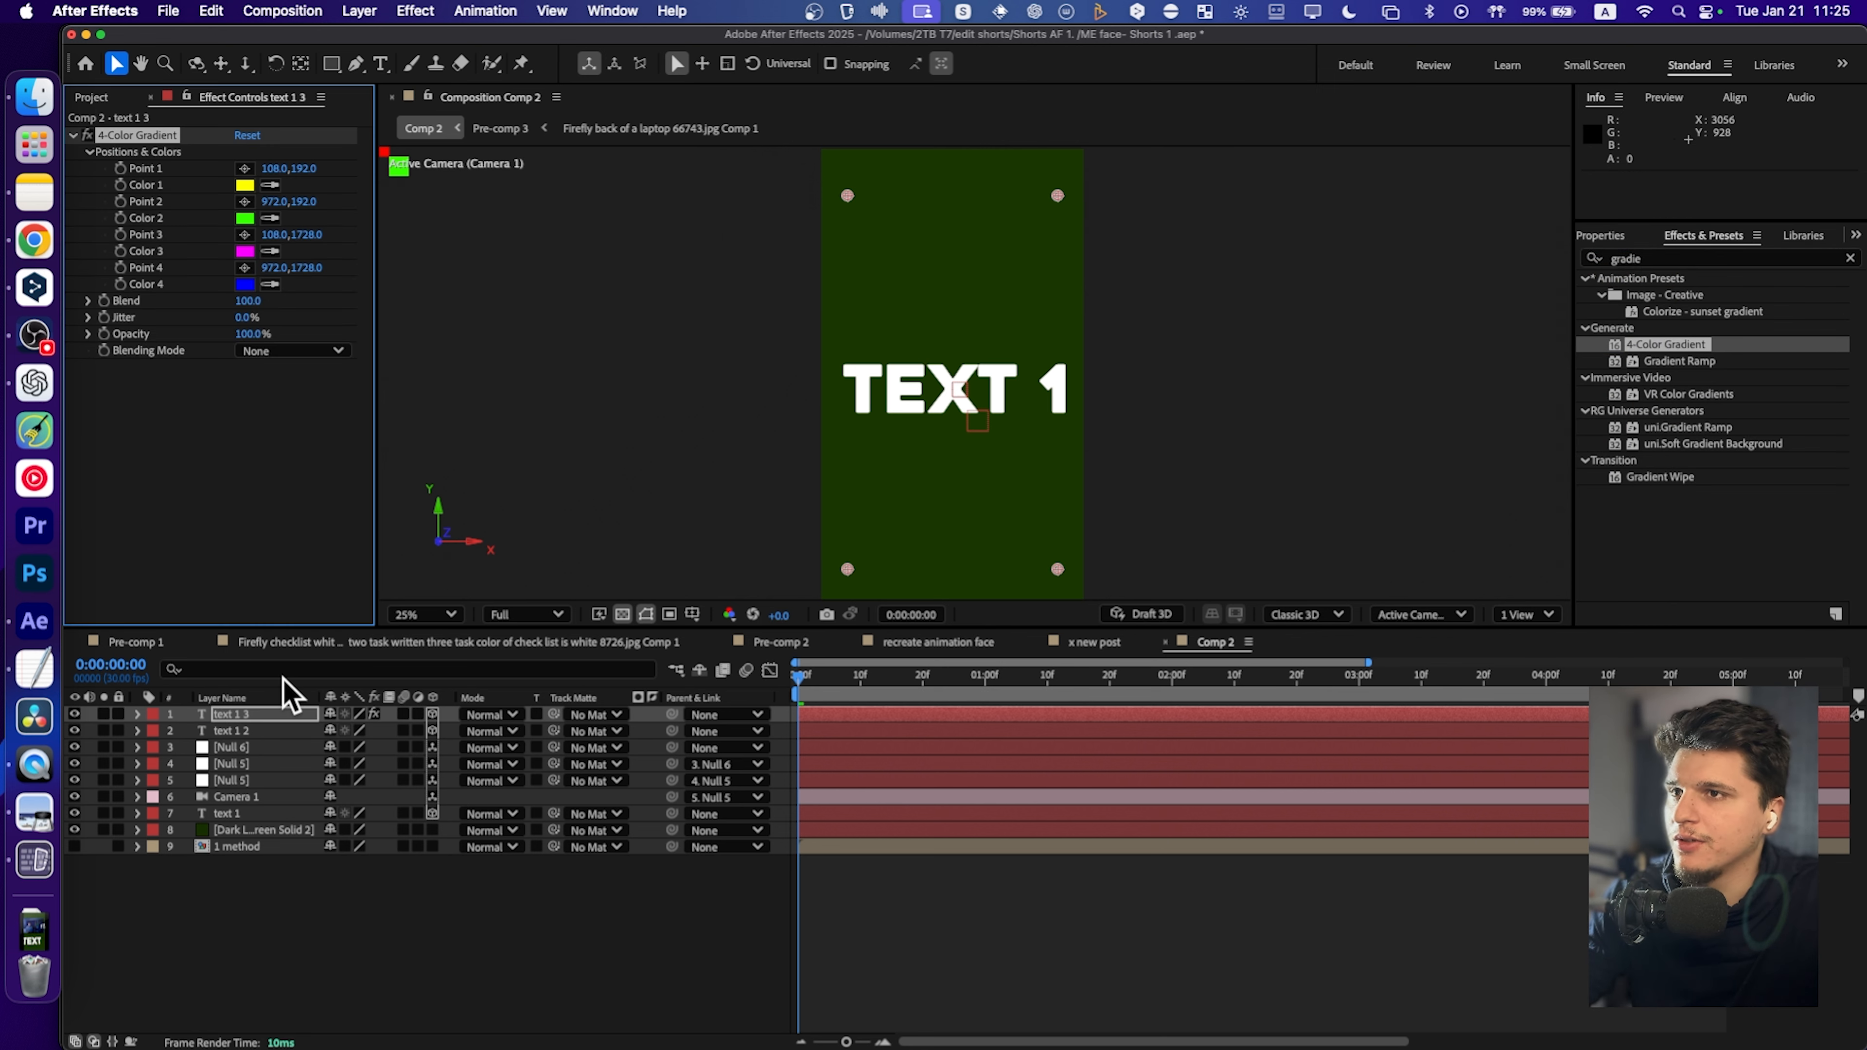
# View text 1 3 at 0:00:02:28 and change Color 1 of its 4-Color Gradient to white.
pyautogui.click(258, 715)
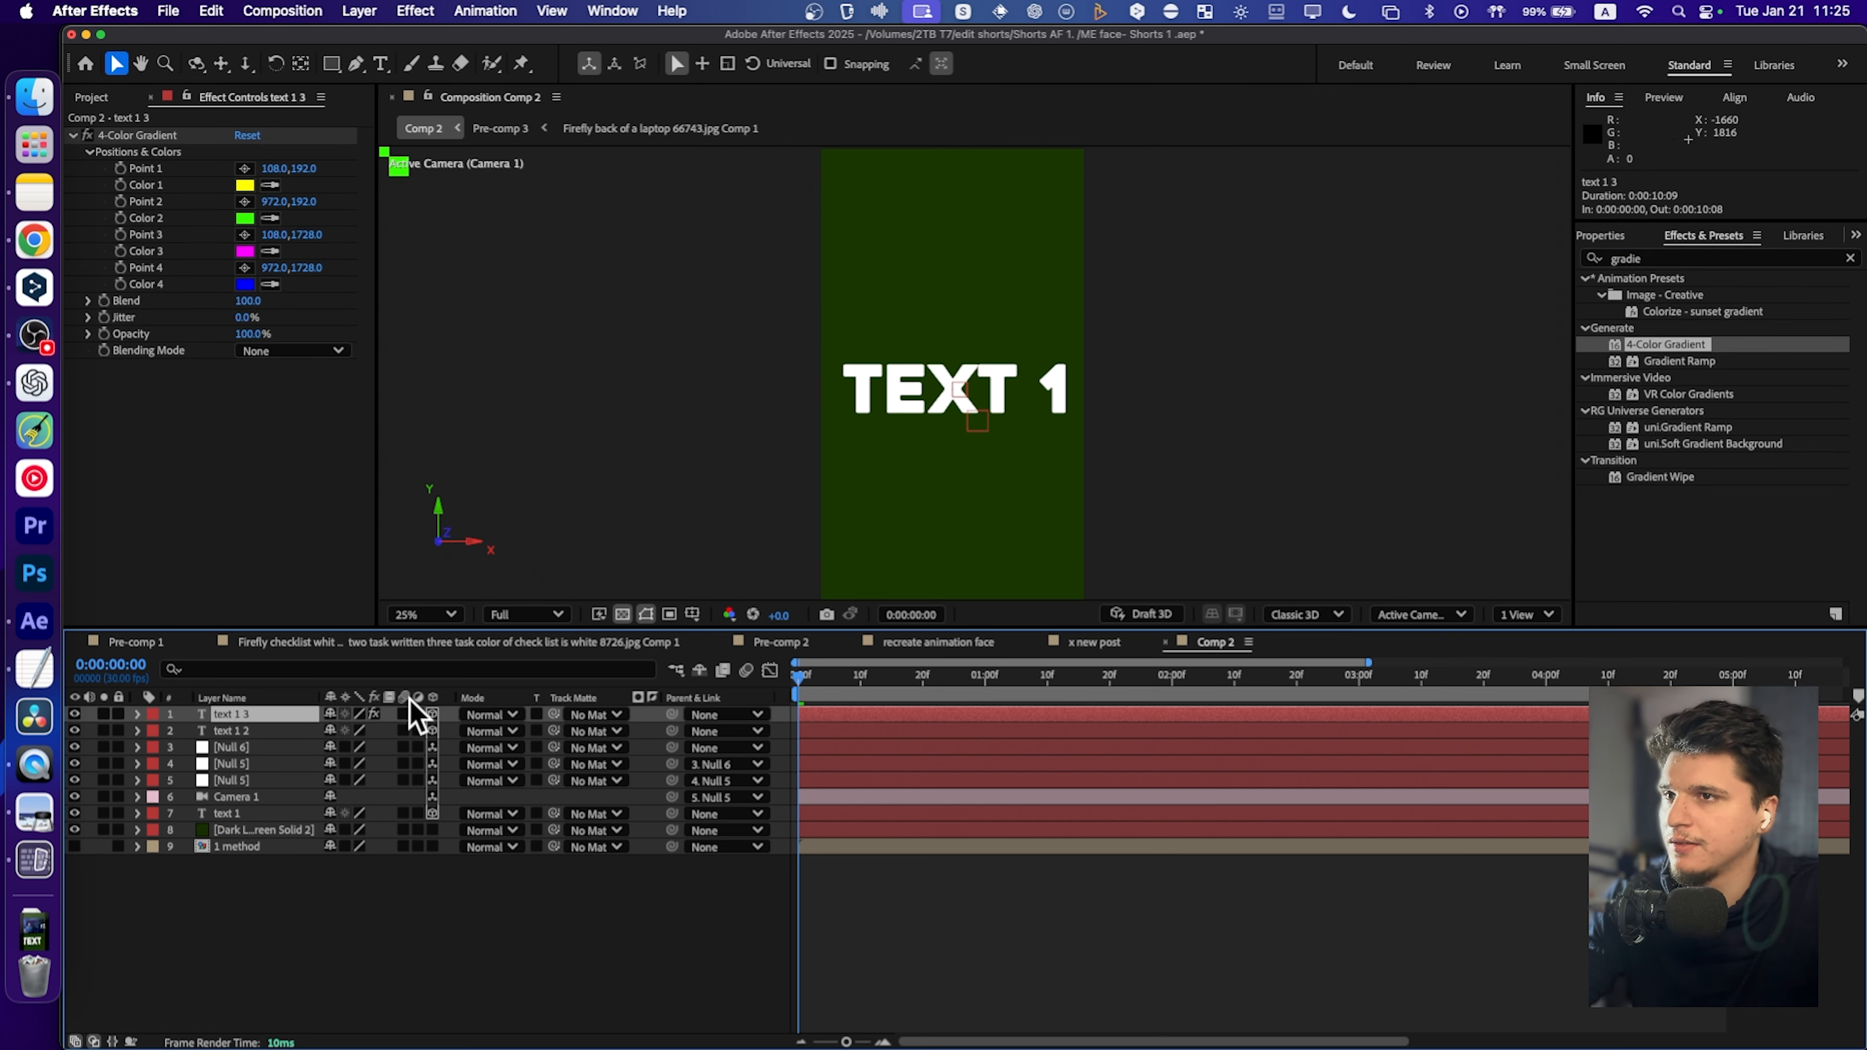
pyautogui.moveTo(921, 677); pyautogui.dragTo(1346, 677)
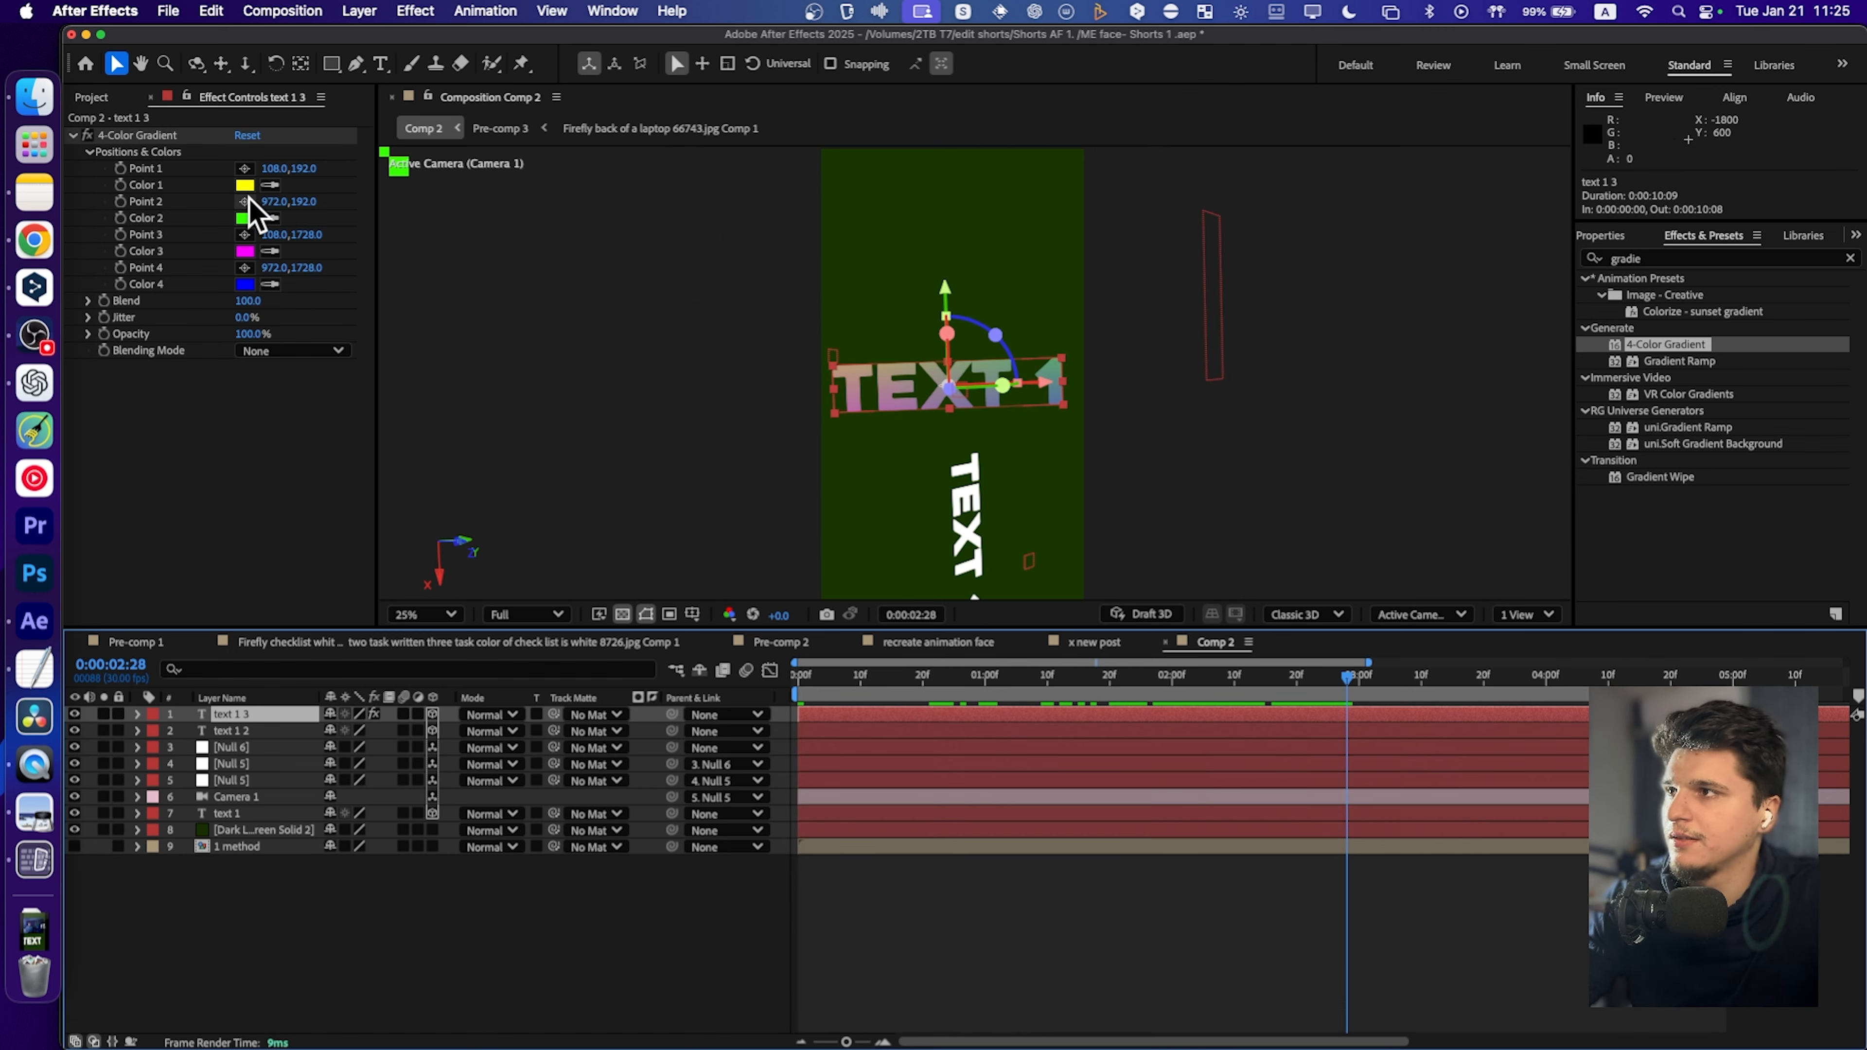
pyautogui.click(245, 184)
pyautogui.click(1158, 431)
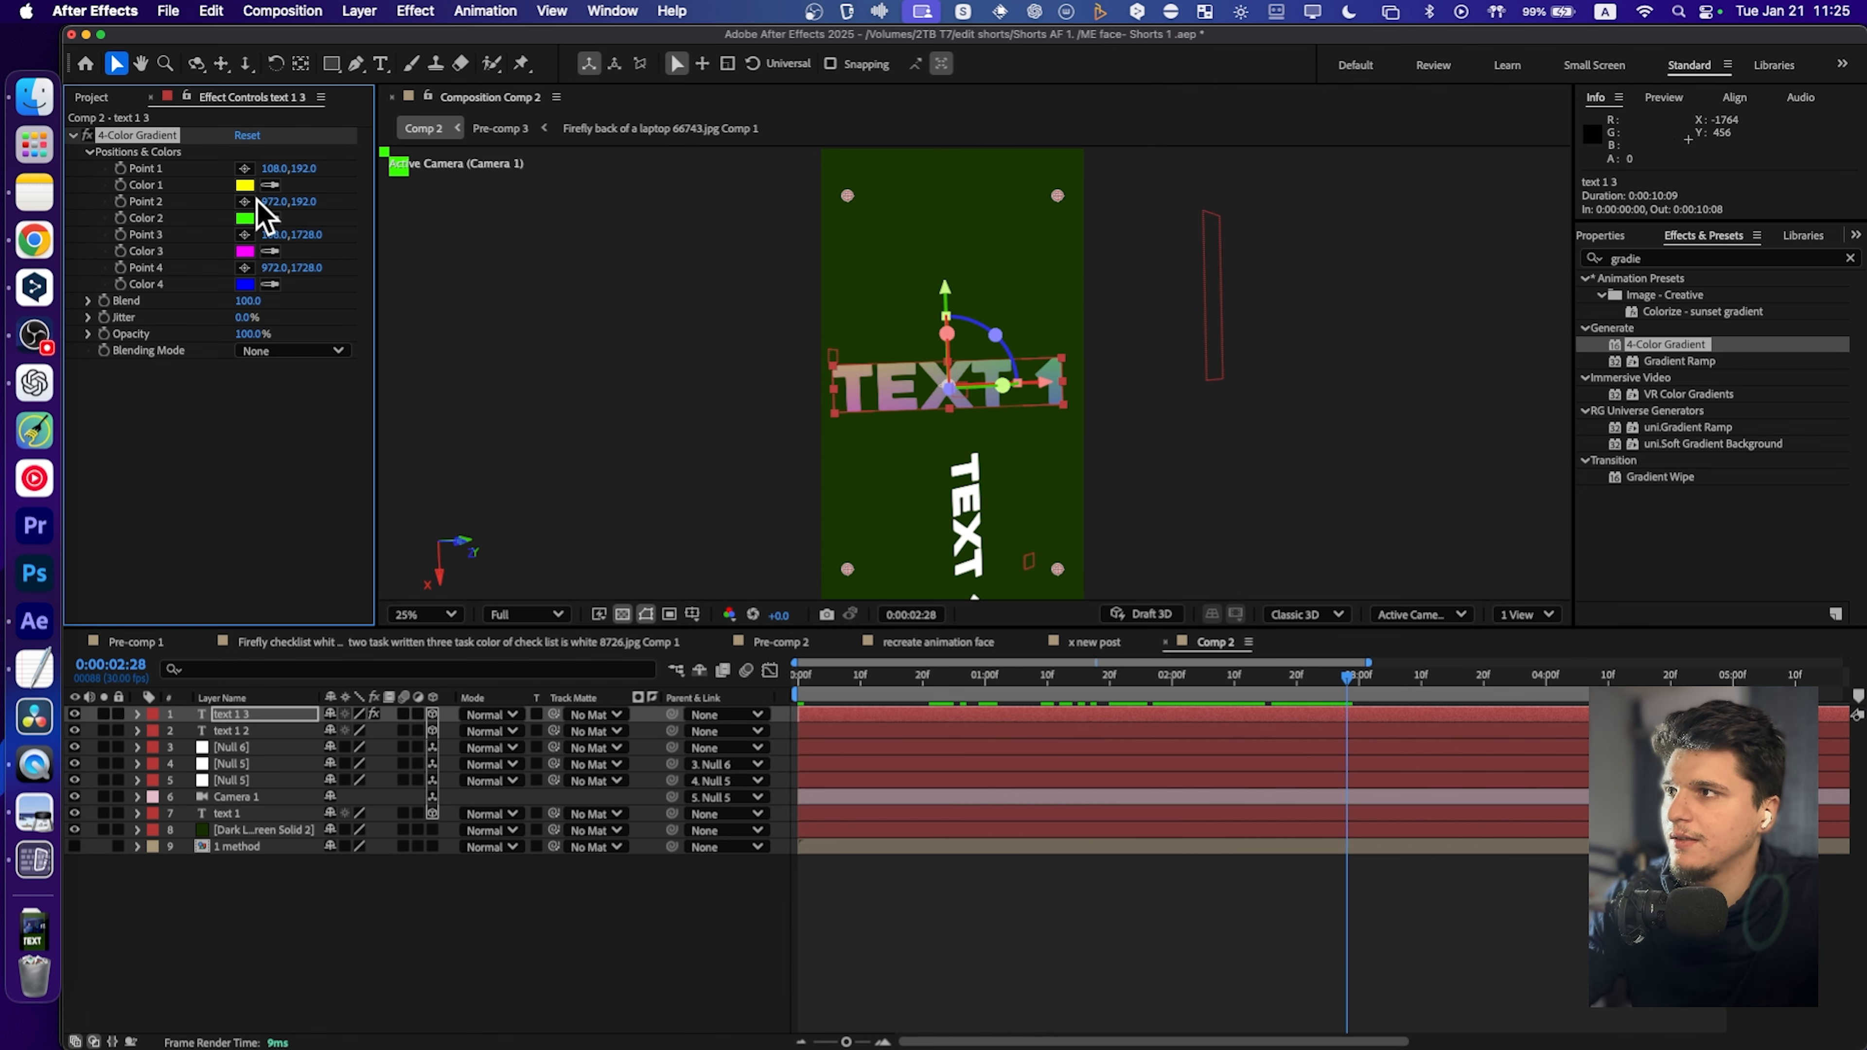
pyautogui.click(245, 185)
pyautogui.moveTo(780, 442); pyautogui.dragTo(604, 377)
pyautogui.click(1160, 432)
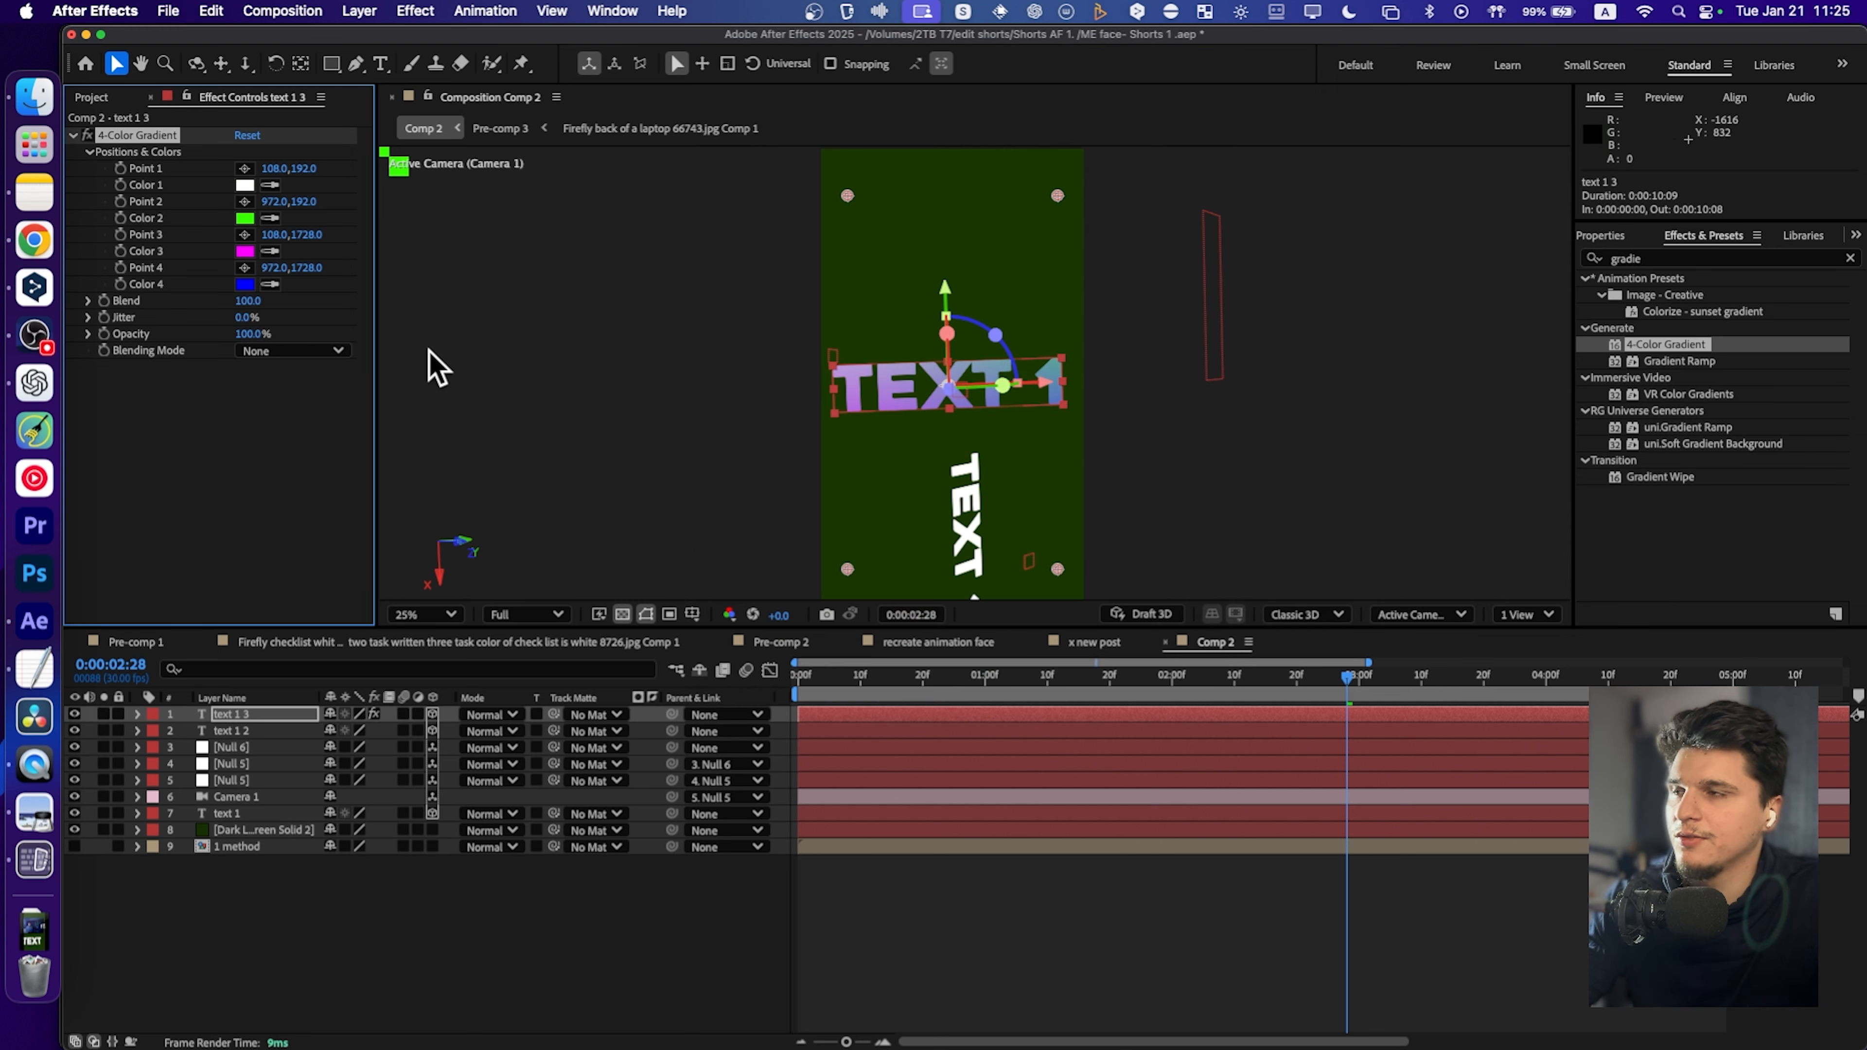
pyautogui.click(248, 219)
pyautogui.click(1162, 432)
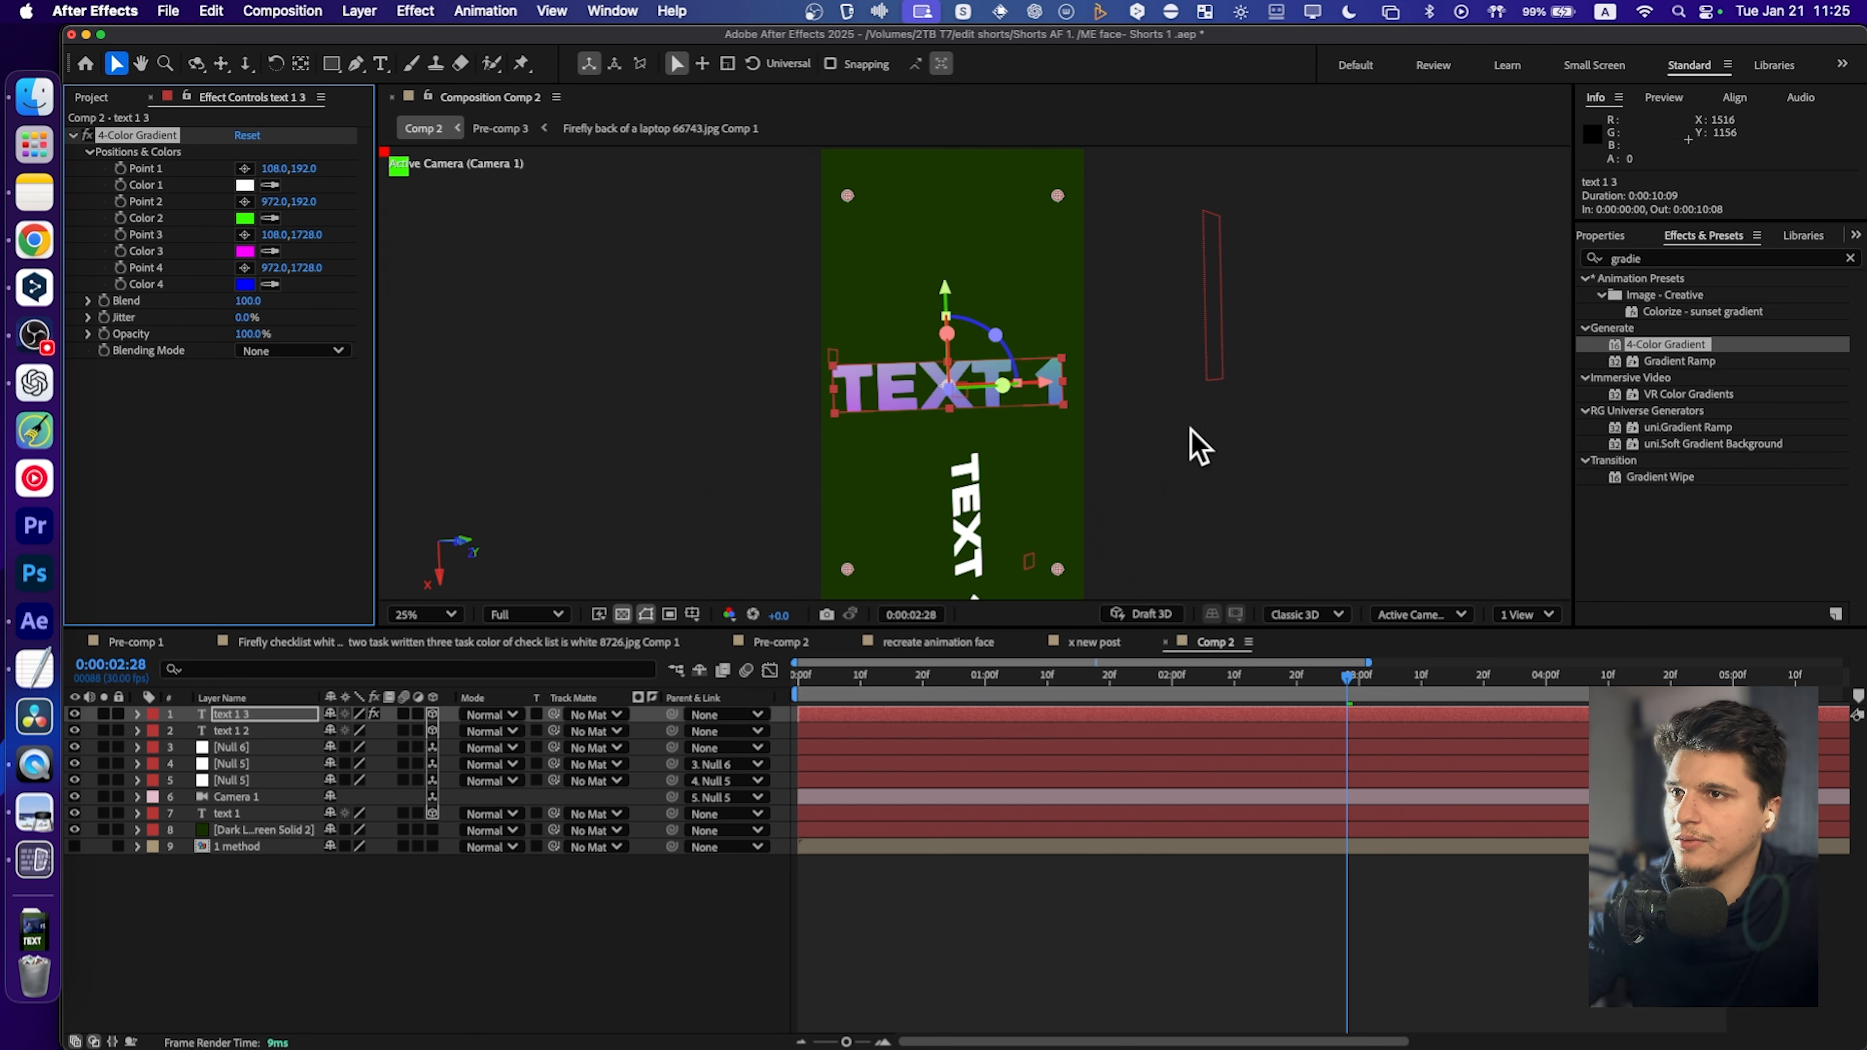
pyautogui.click(245, 251)
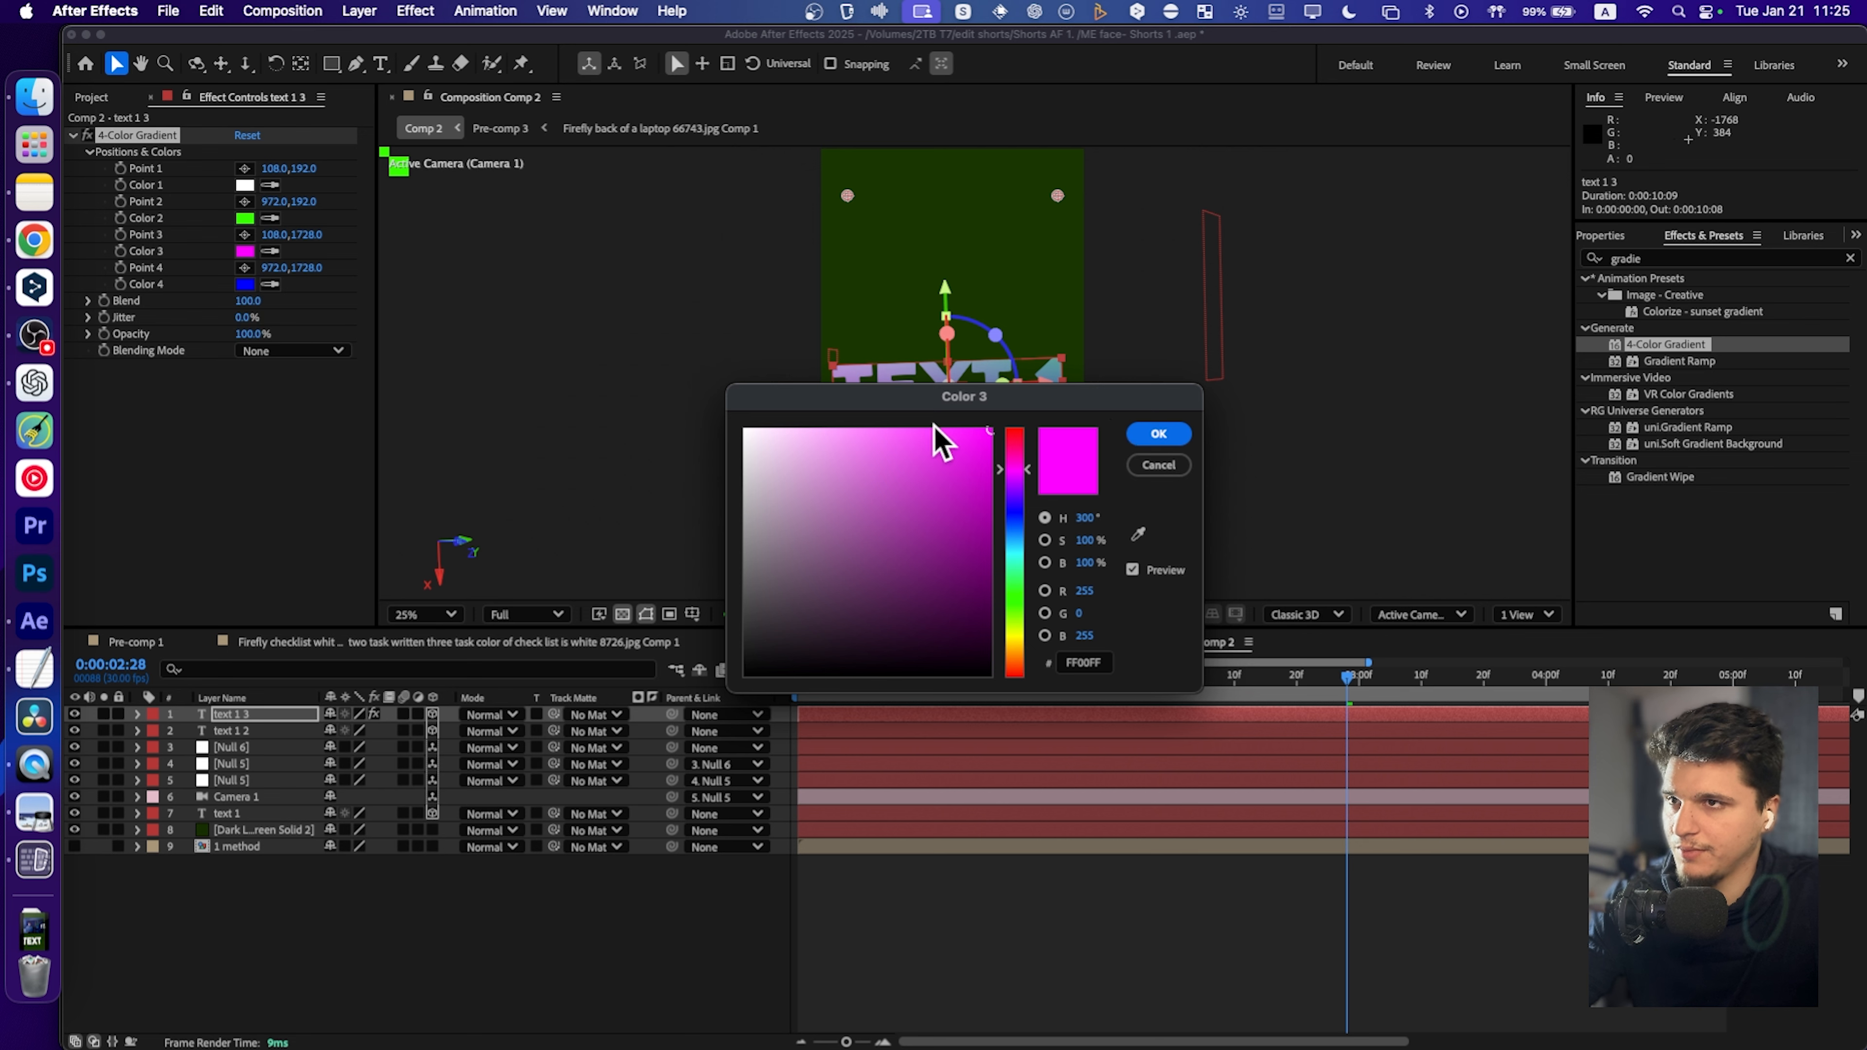
pyautogui.click(1158, 434)
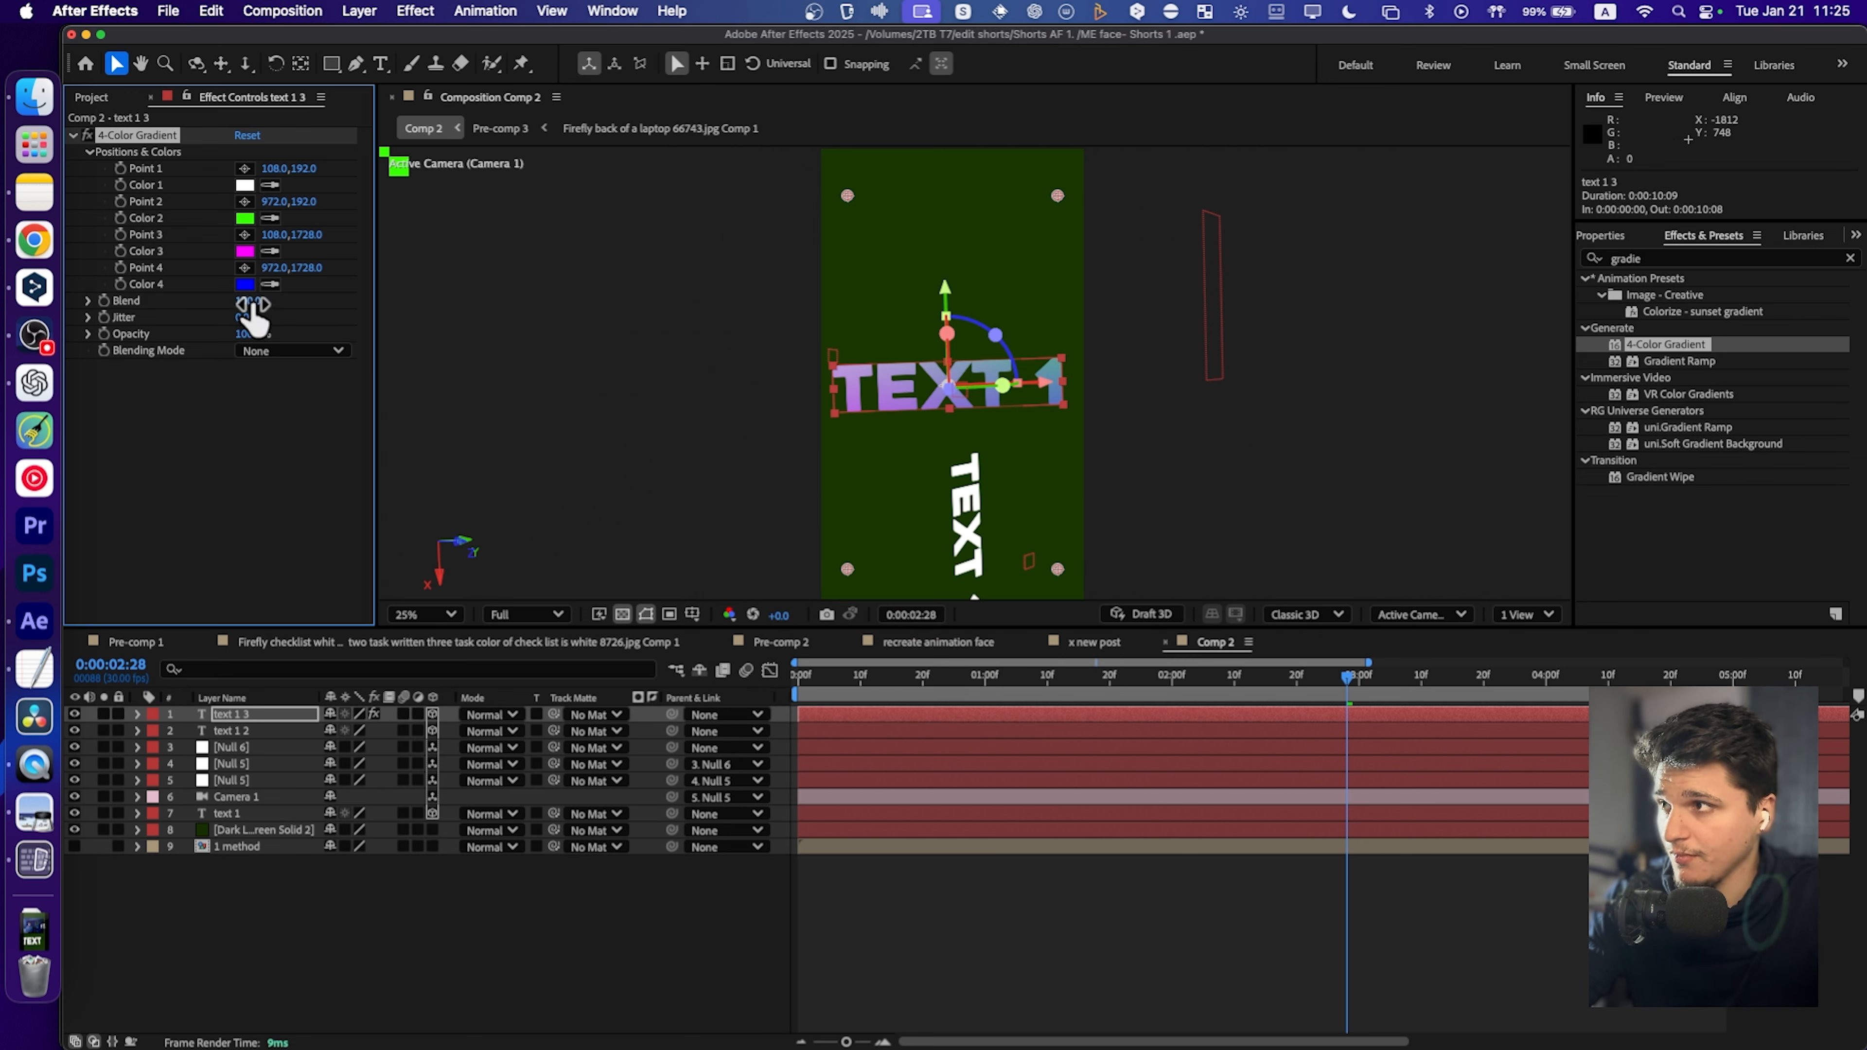
# Set the Blend of text 1 3's 4-Color Gradient to 527 and leave its blending mode at None.
pyautogui.moveTo(619, 290); pyautogui.dragTo(639, 291)
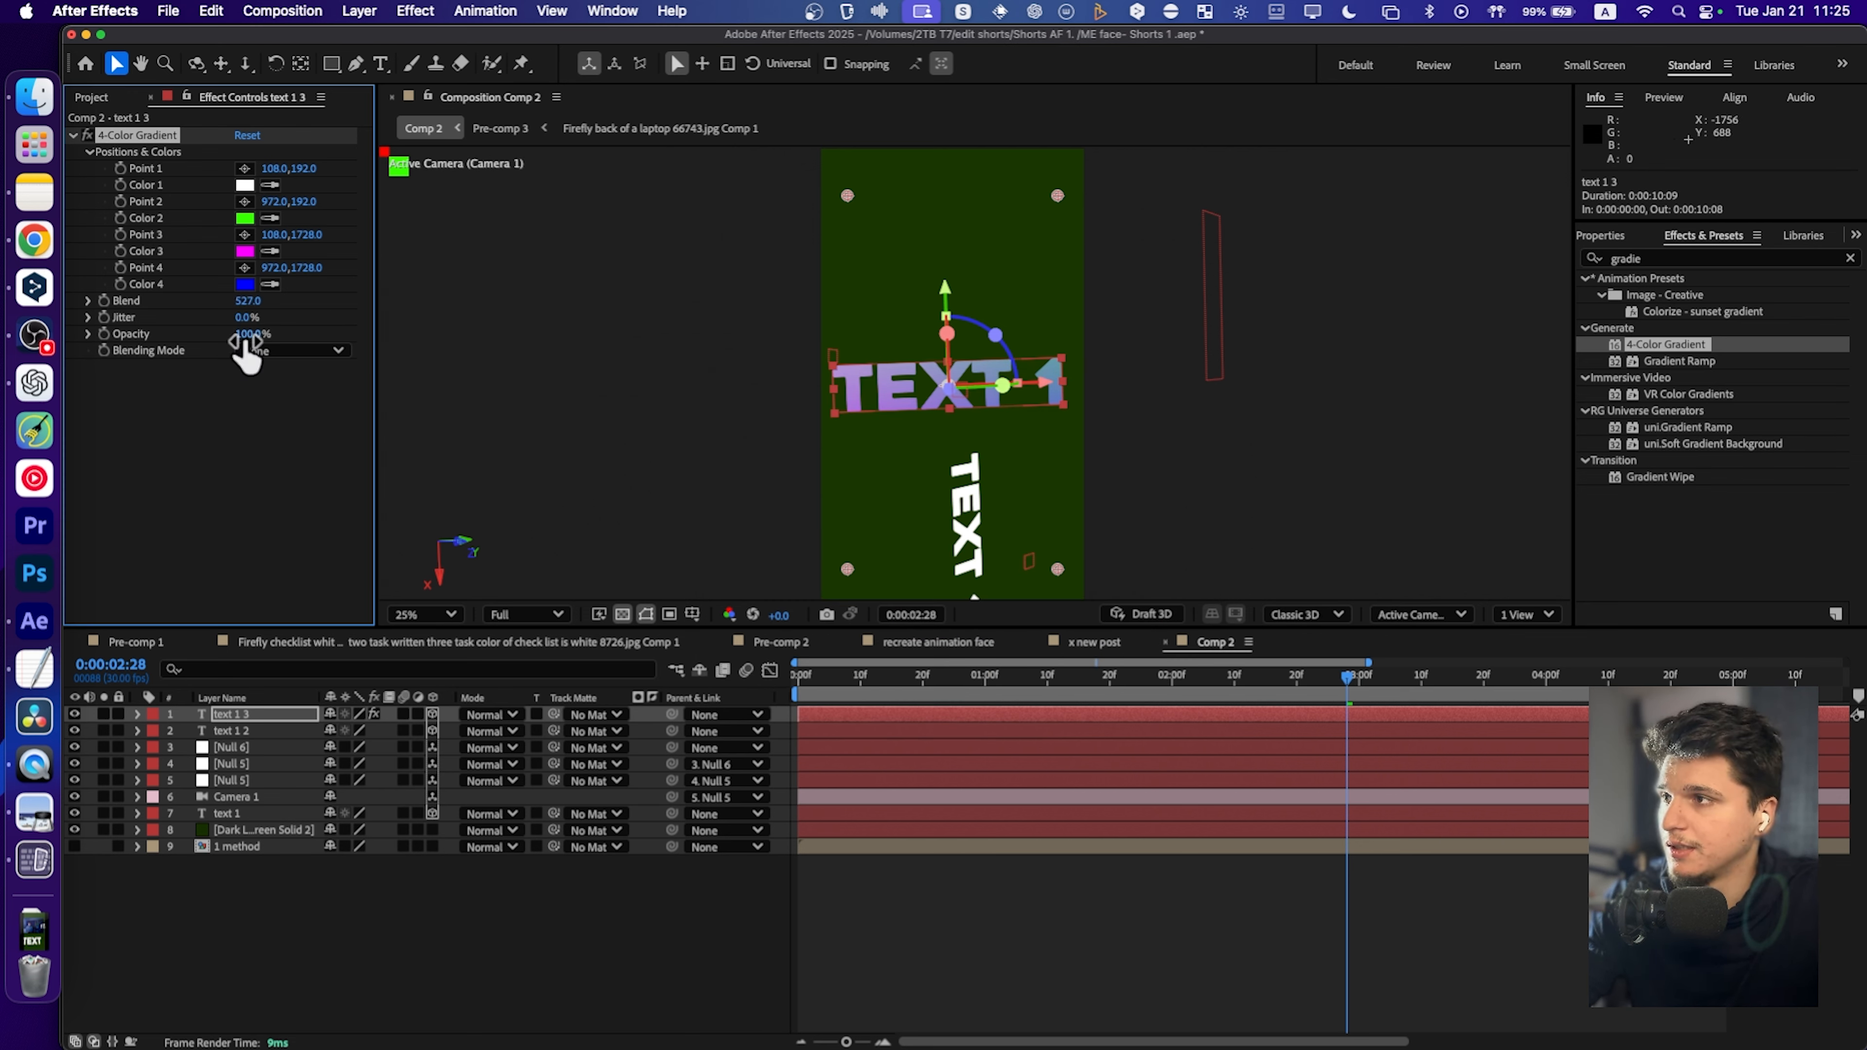
pyautogui.click(287, 352)
pyautogui.click(141, 388)
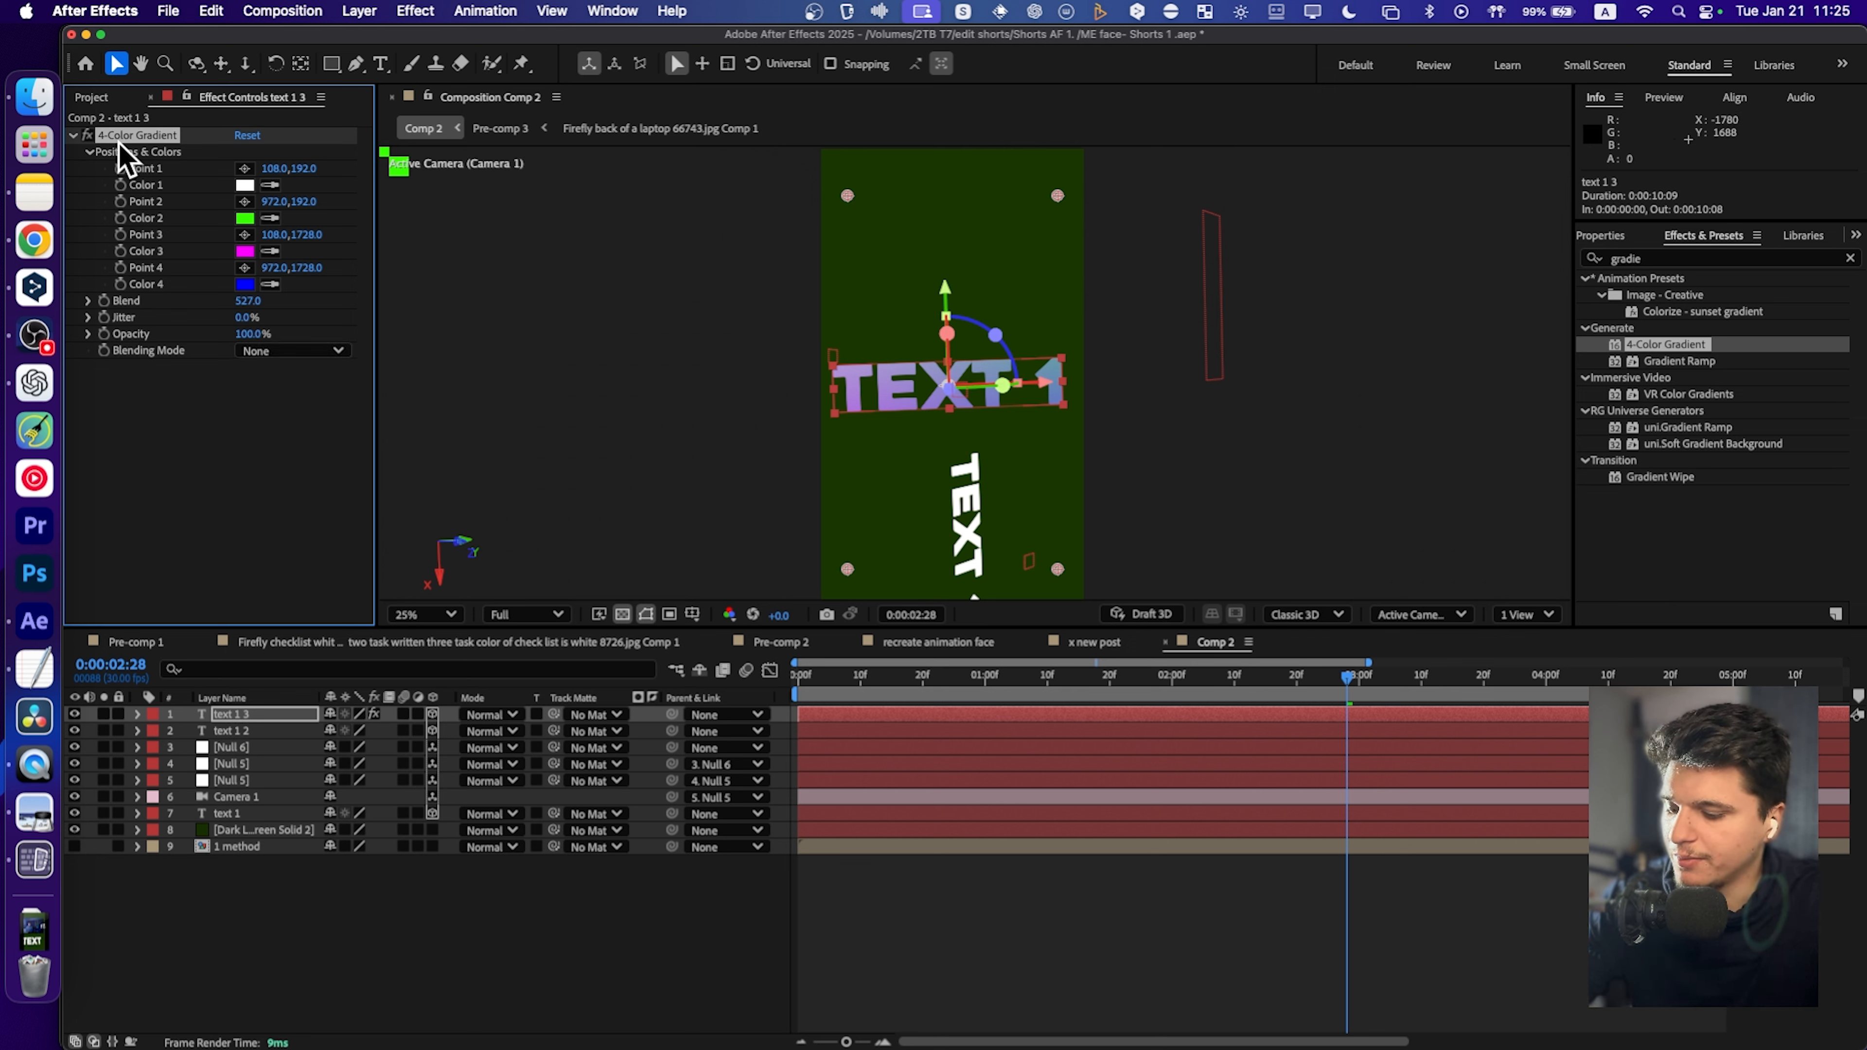
# Copy text 1 3's 4-Color Gradient effect onto the text 1 2 and text 1 layers.
pyautogui.click(243, 730)
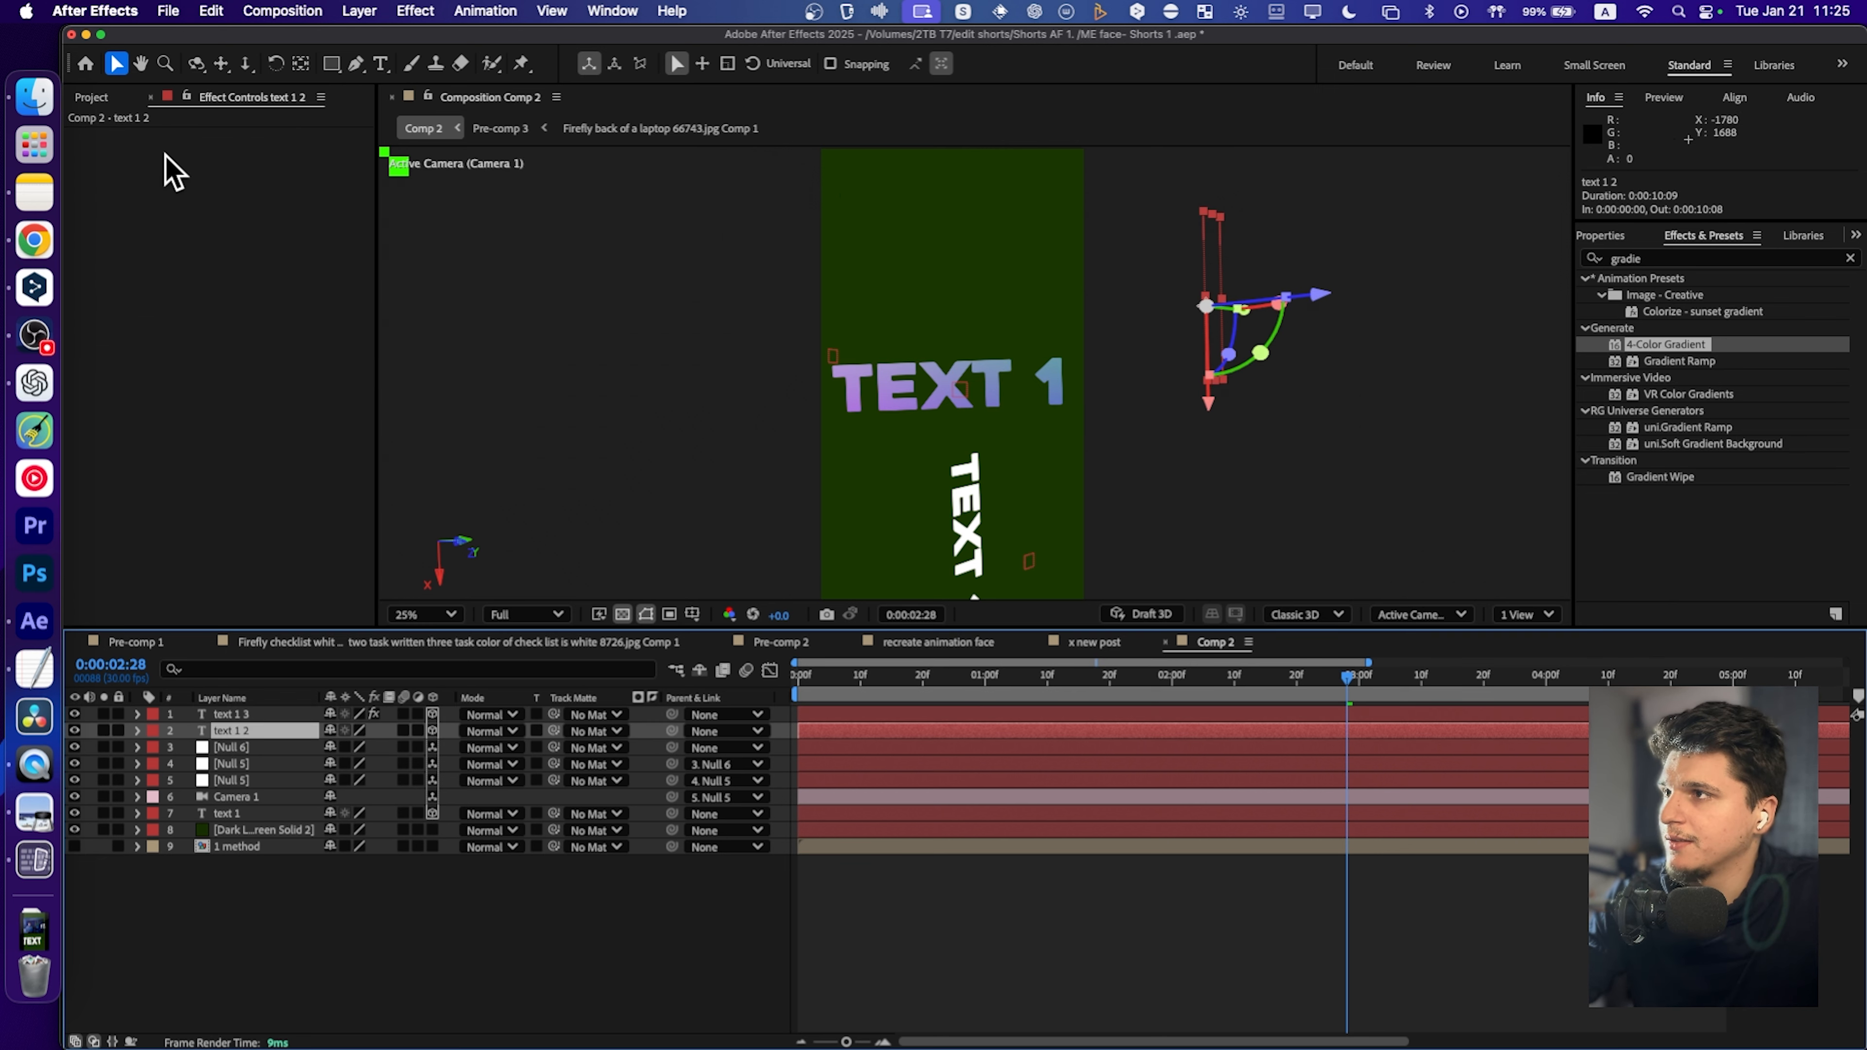
pyautogui.press('cmd+v')
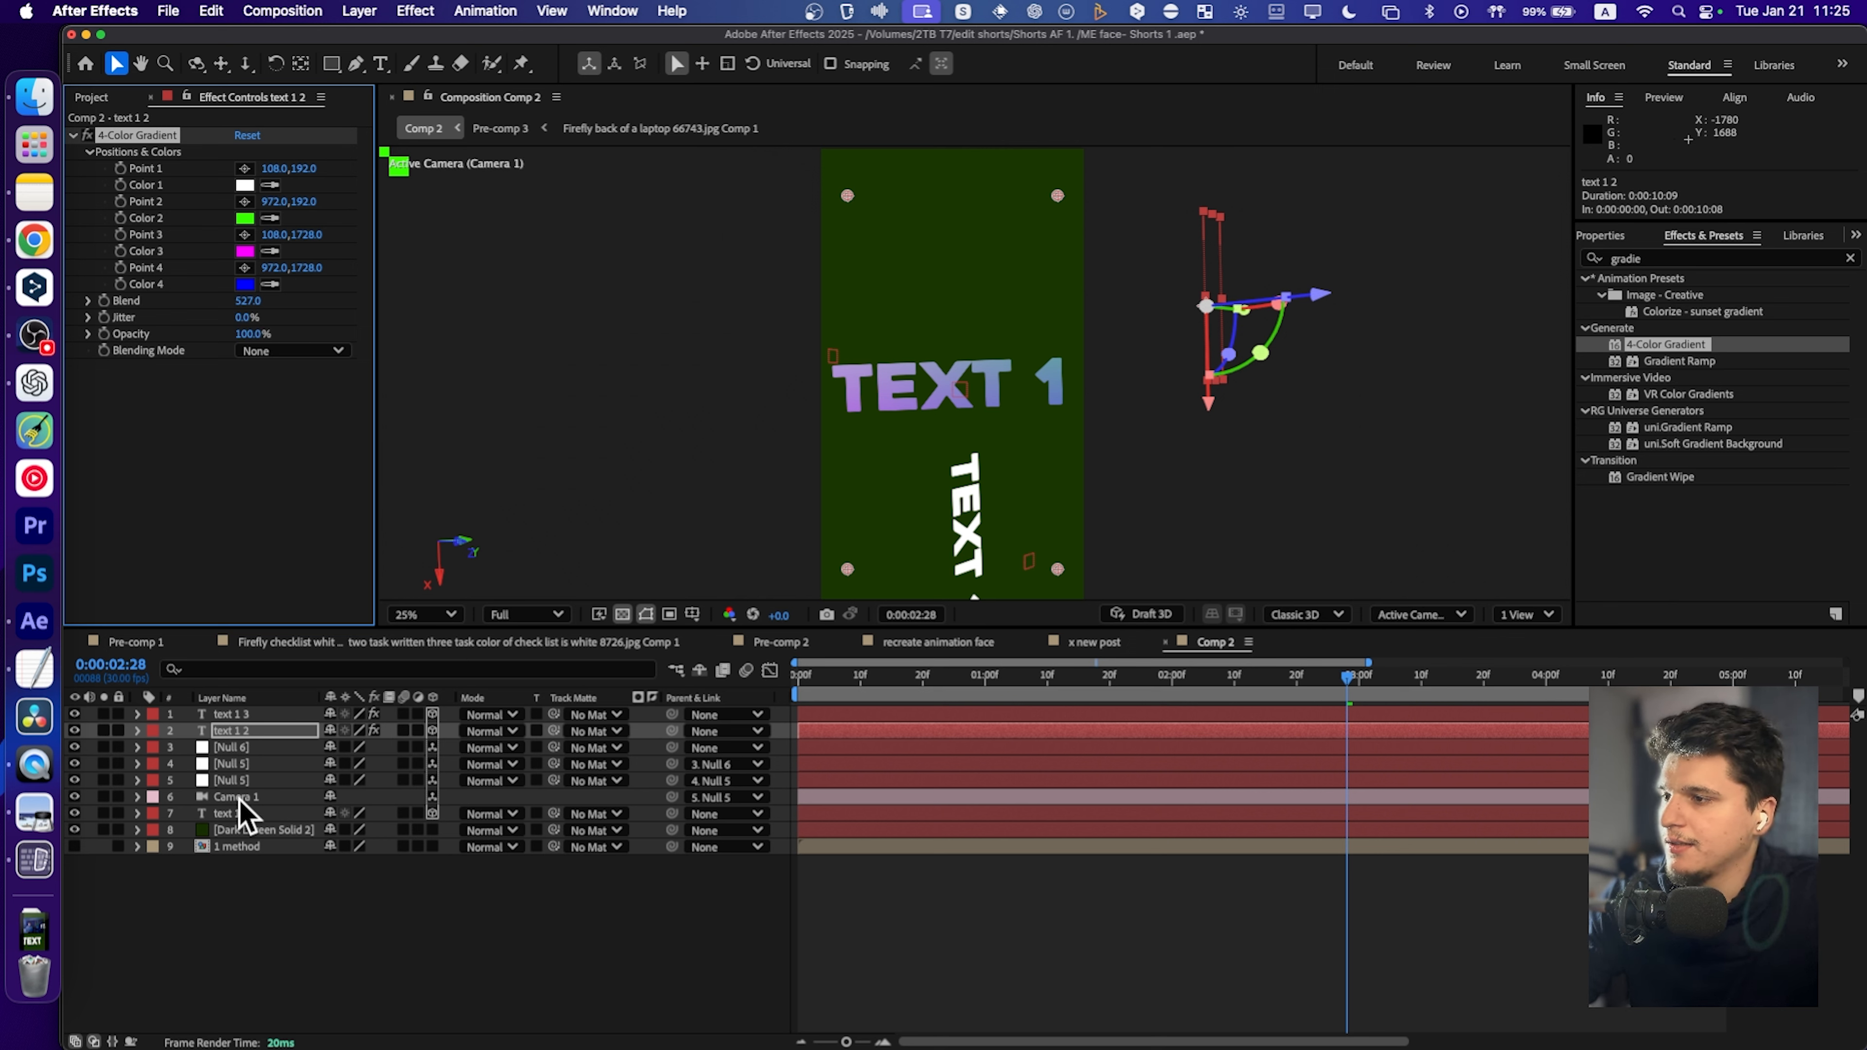
pyautogui.click(238, 815)
pyautogui.press('cmd+v')
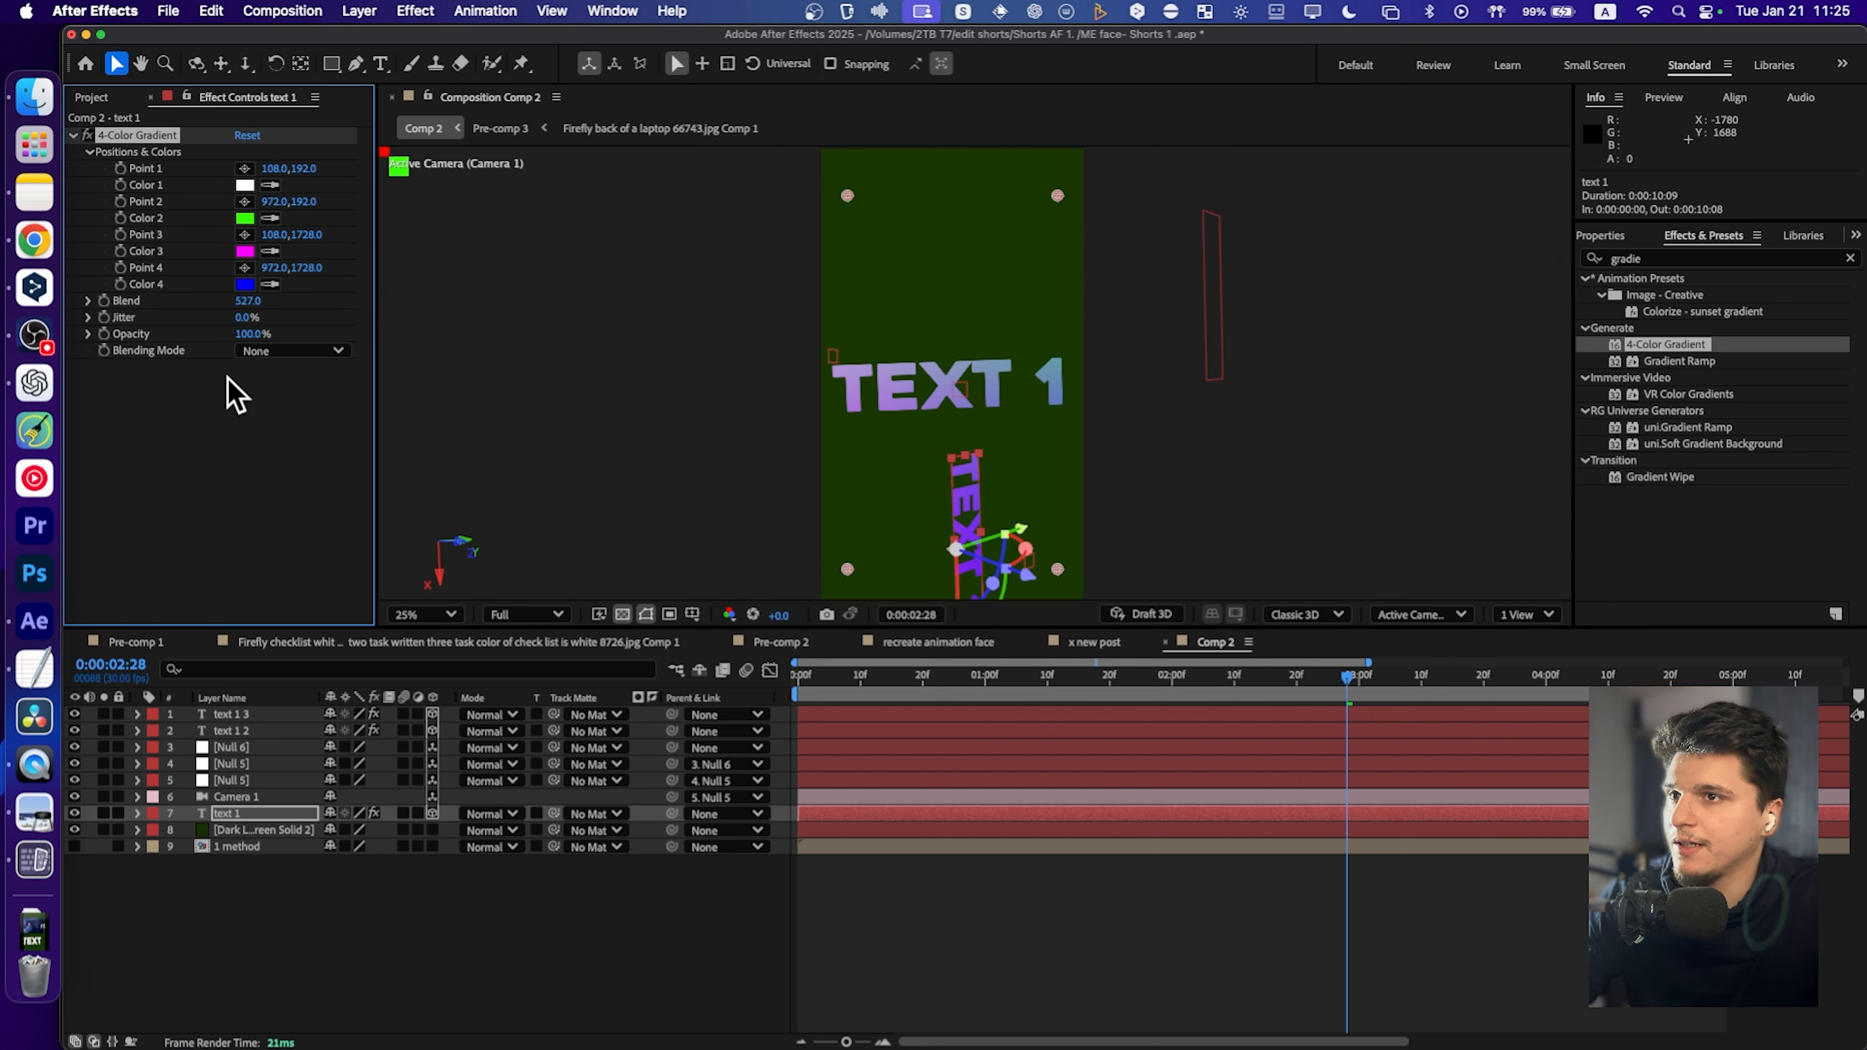
pyautogui.click(244, 715)
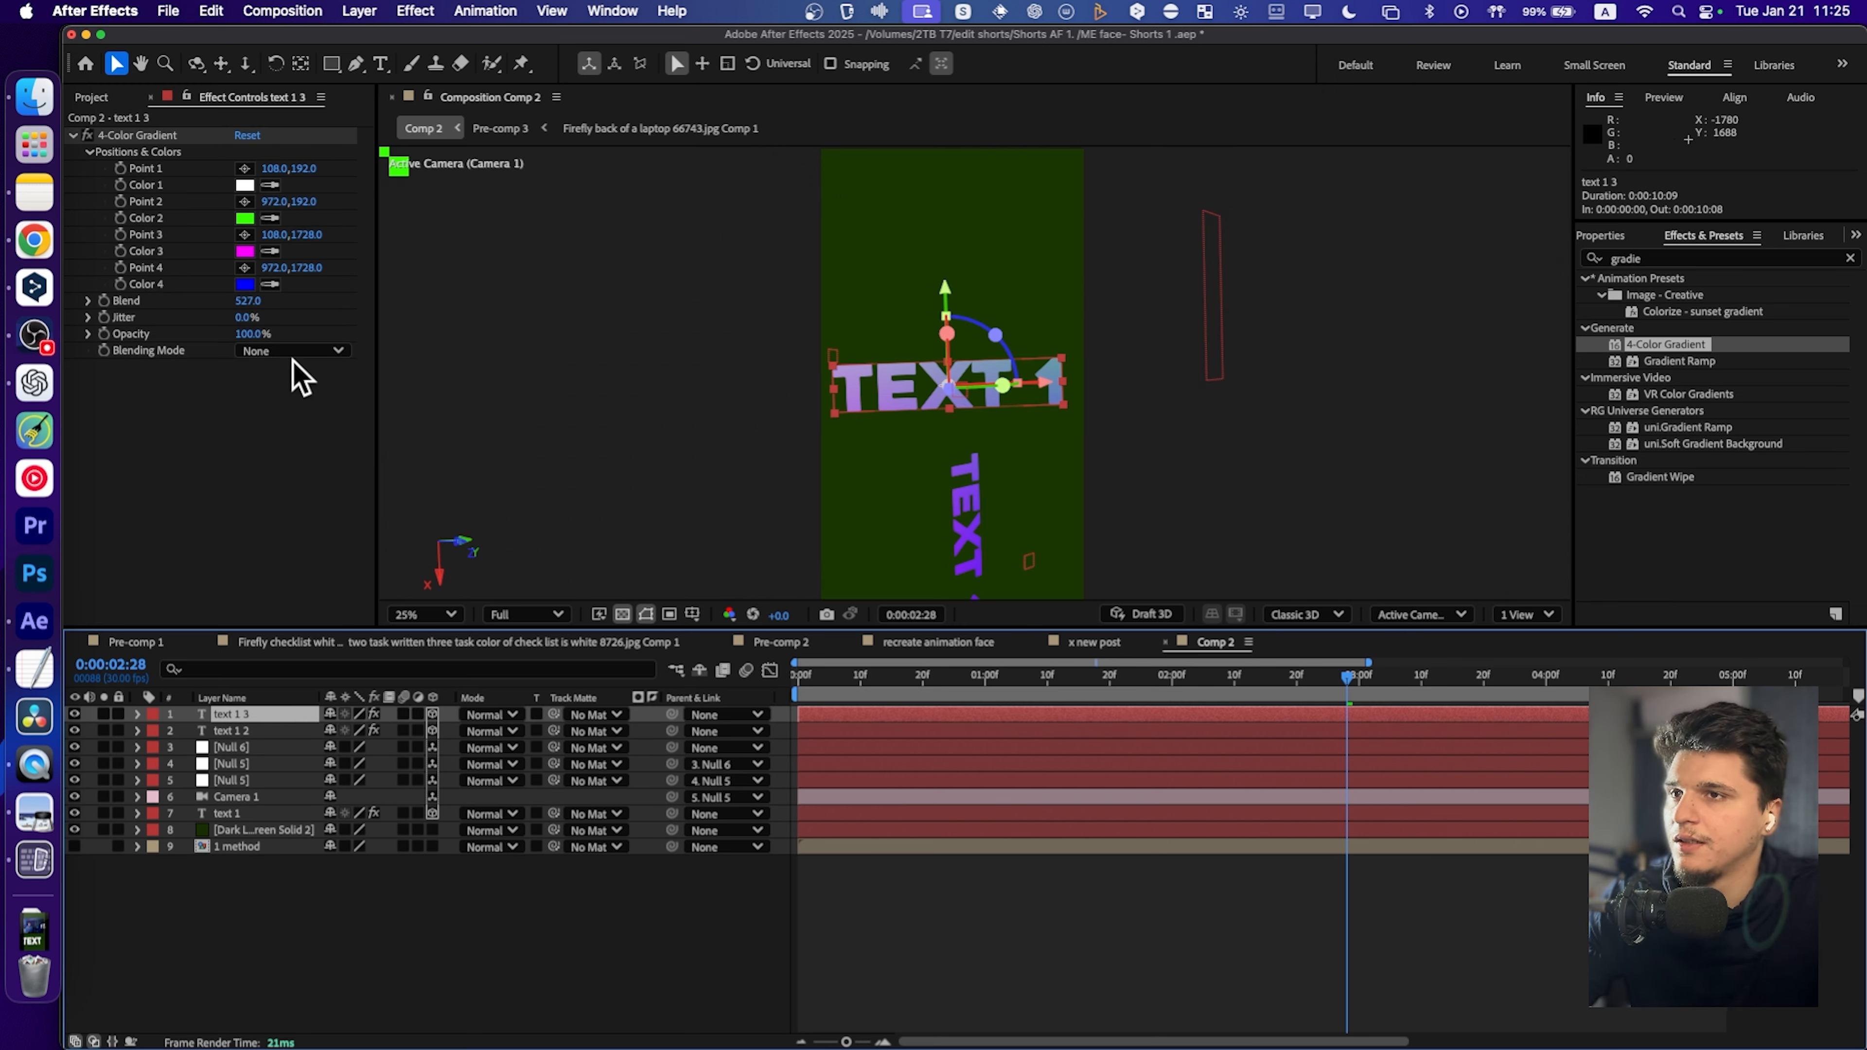
# View the composition at 0:00:02:24 and apply the Gradient Ramp effect to Dark Lime Green Solid 2.
pyautogui.moveTo(951, 688); pyautogui.dragTo(1323, 692)
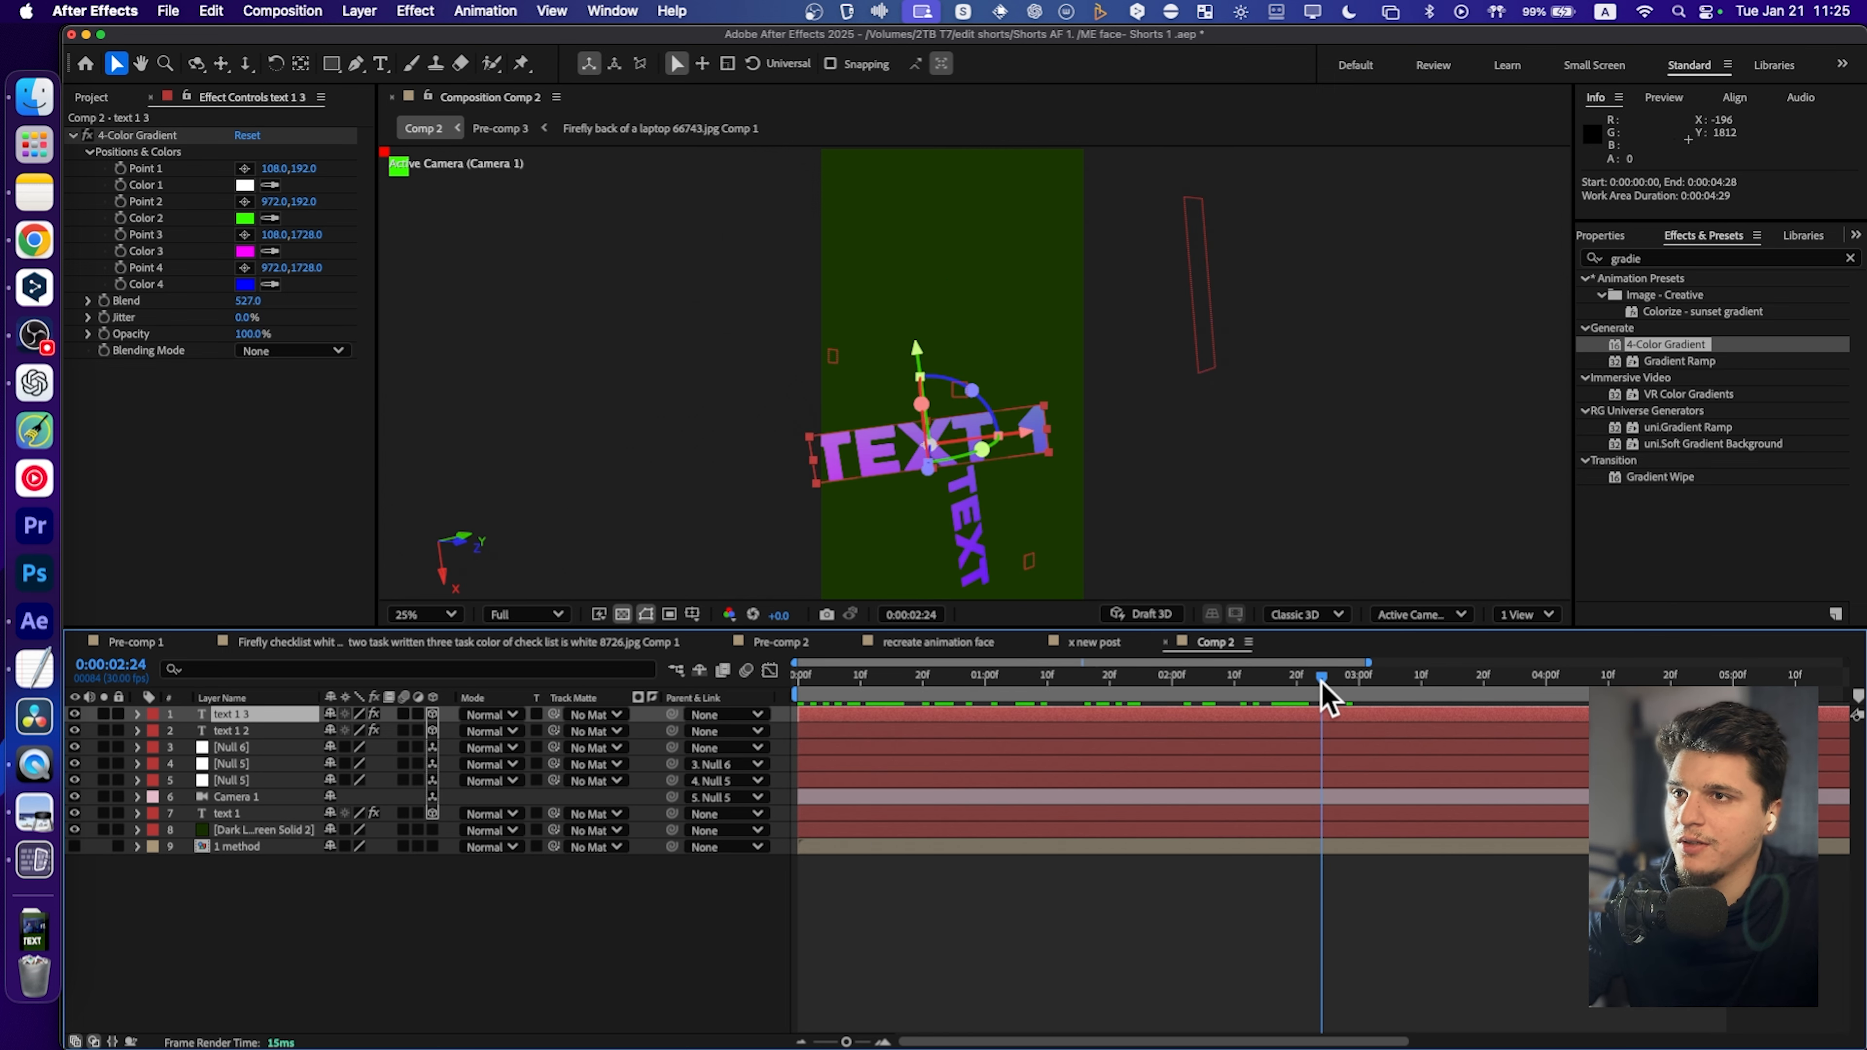
pyautogui.click(234, 831)
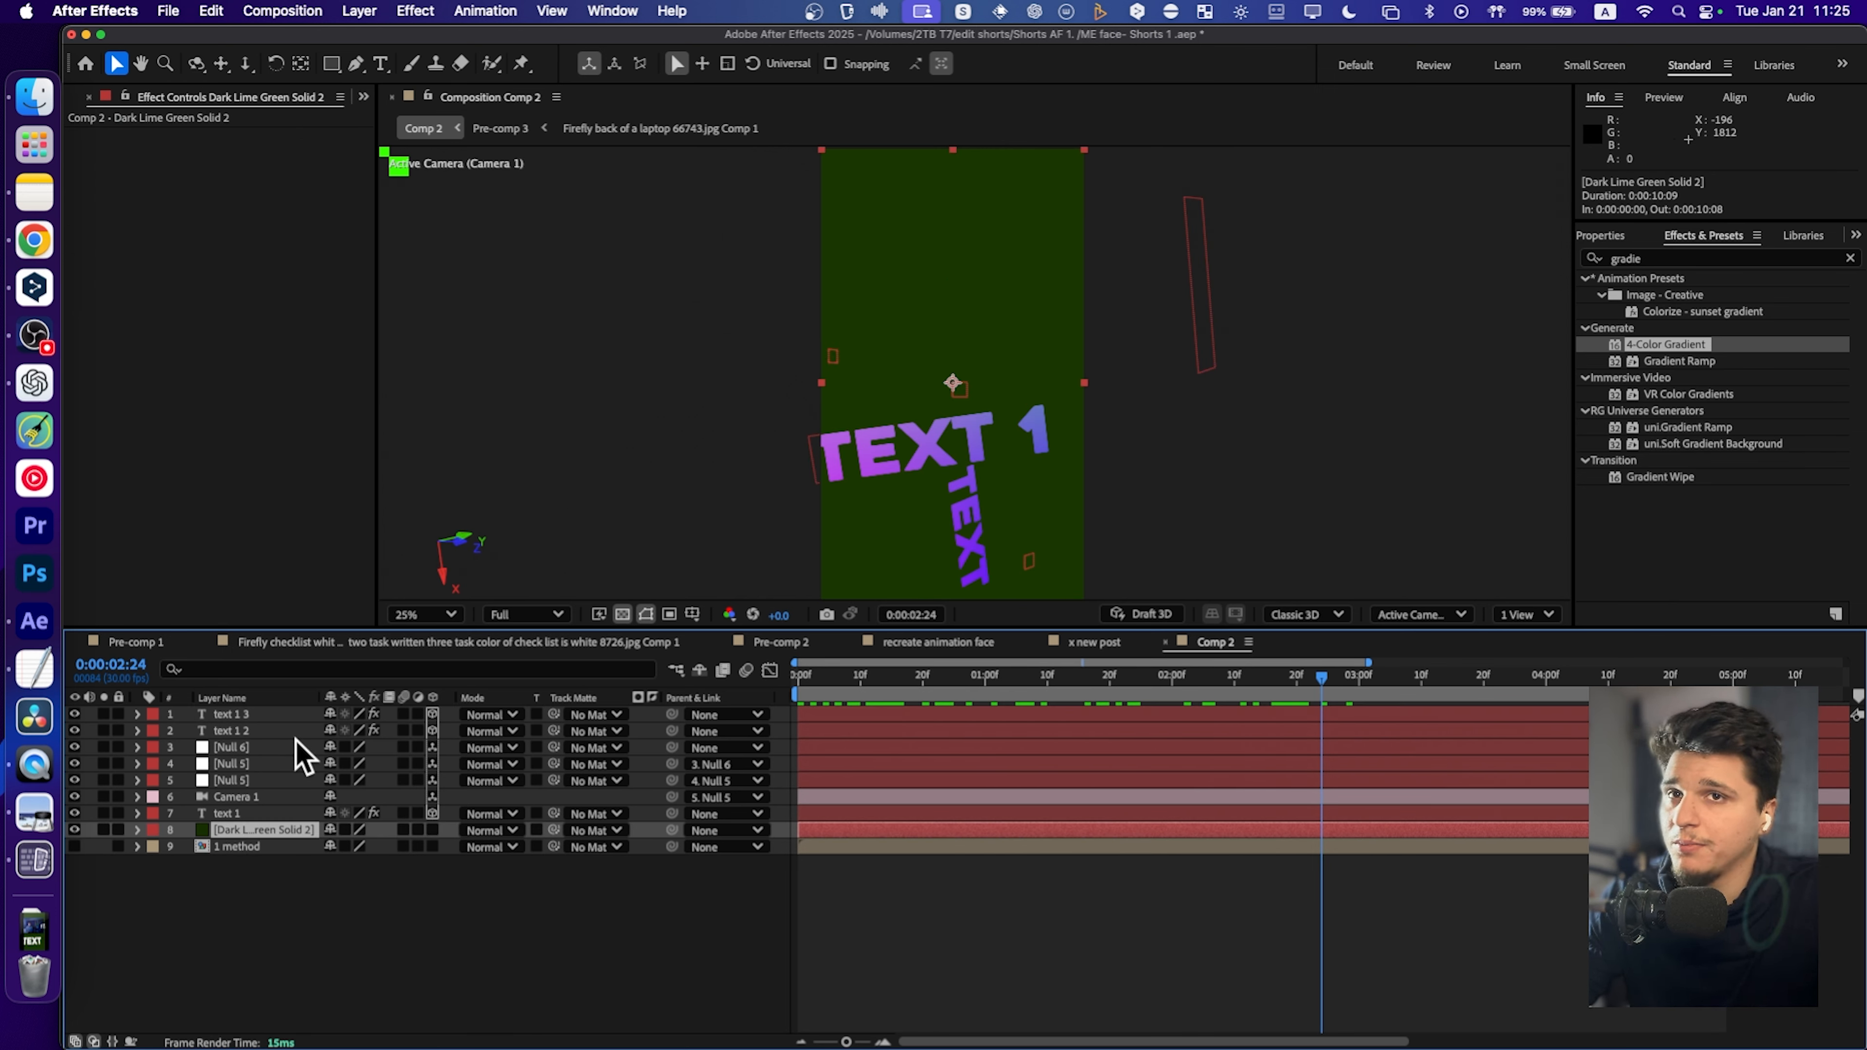
pyautogui.moveTo(1653, 362); pyautogui.dragTo(329, 614)
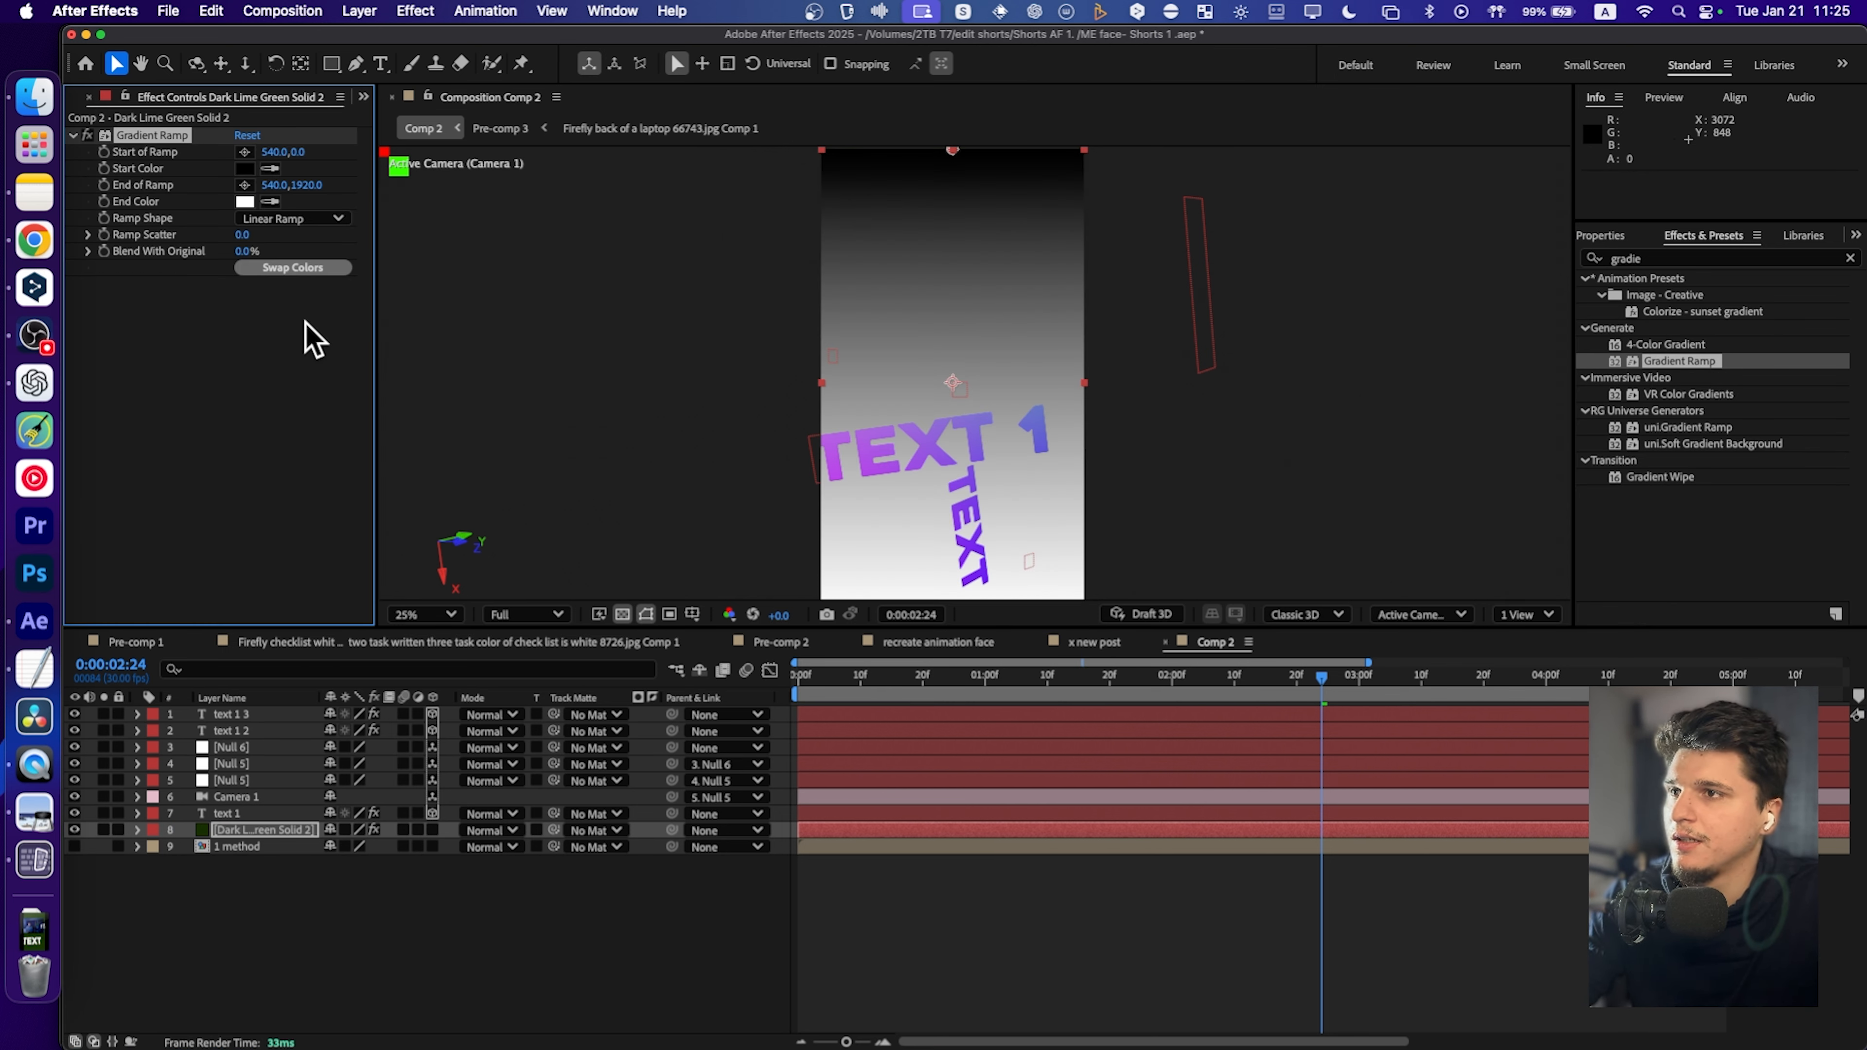
# Set the Start Color of the solid's Gradient Ramp to dark green 102504.
pyautogui.click(271, 169)
pyautogui.click(633, 324)
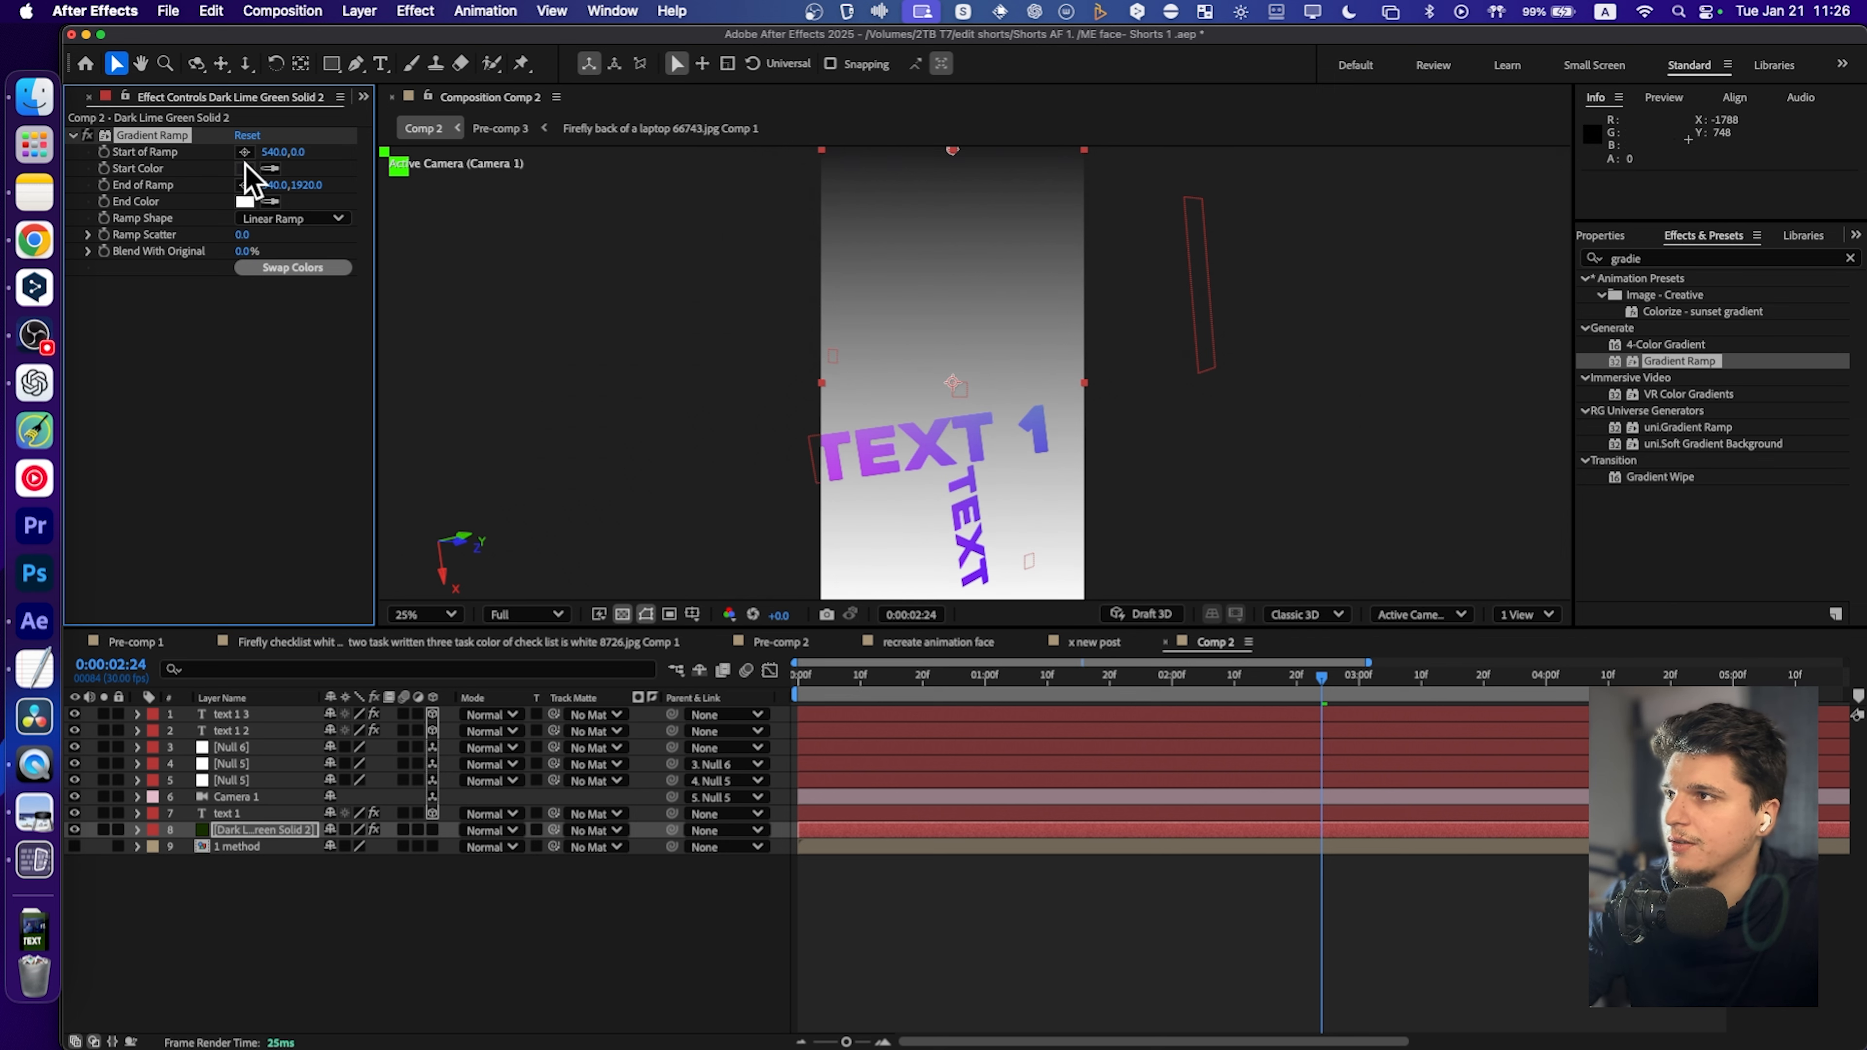
pyautogui.click(245, 168)
pyautogui.click(1014, 608)
pyautogui.moveTo(951, 536); pyautogui.dragTo(993, 669)
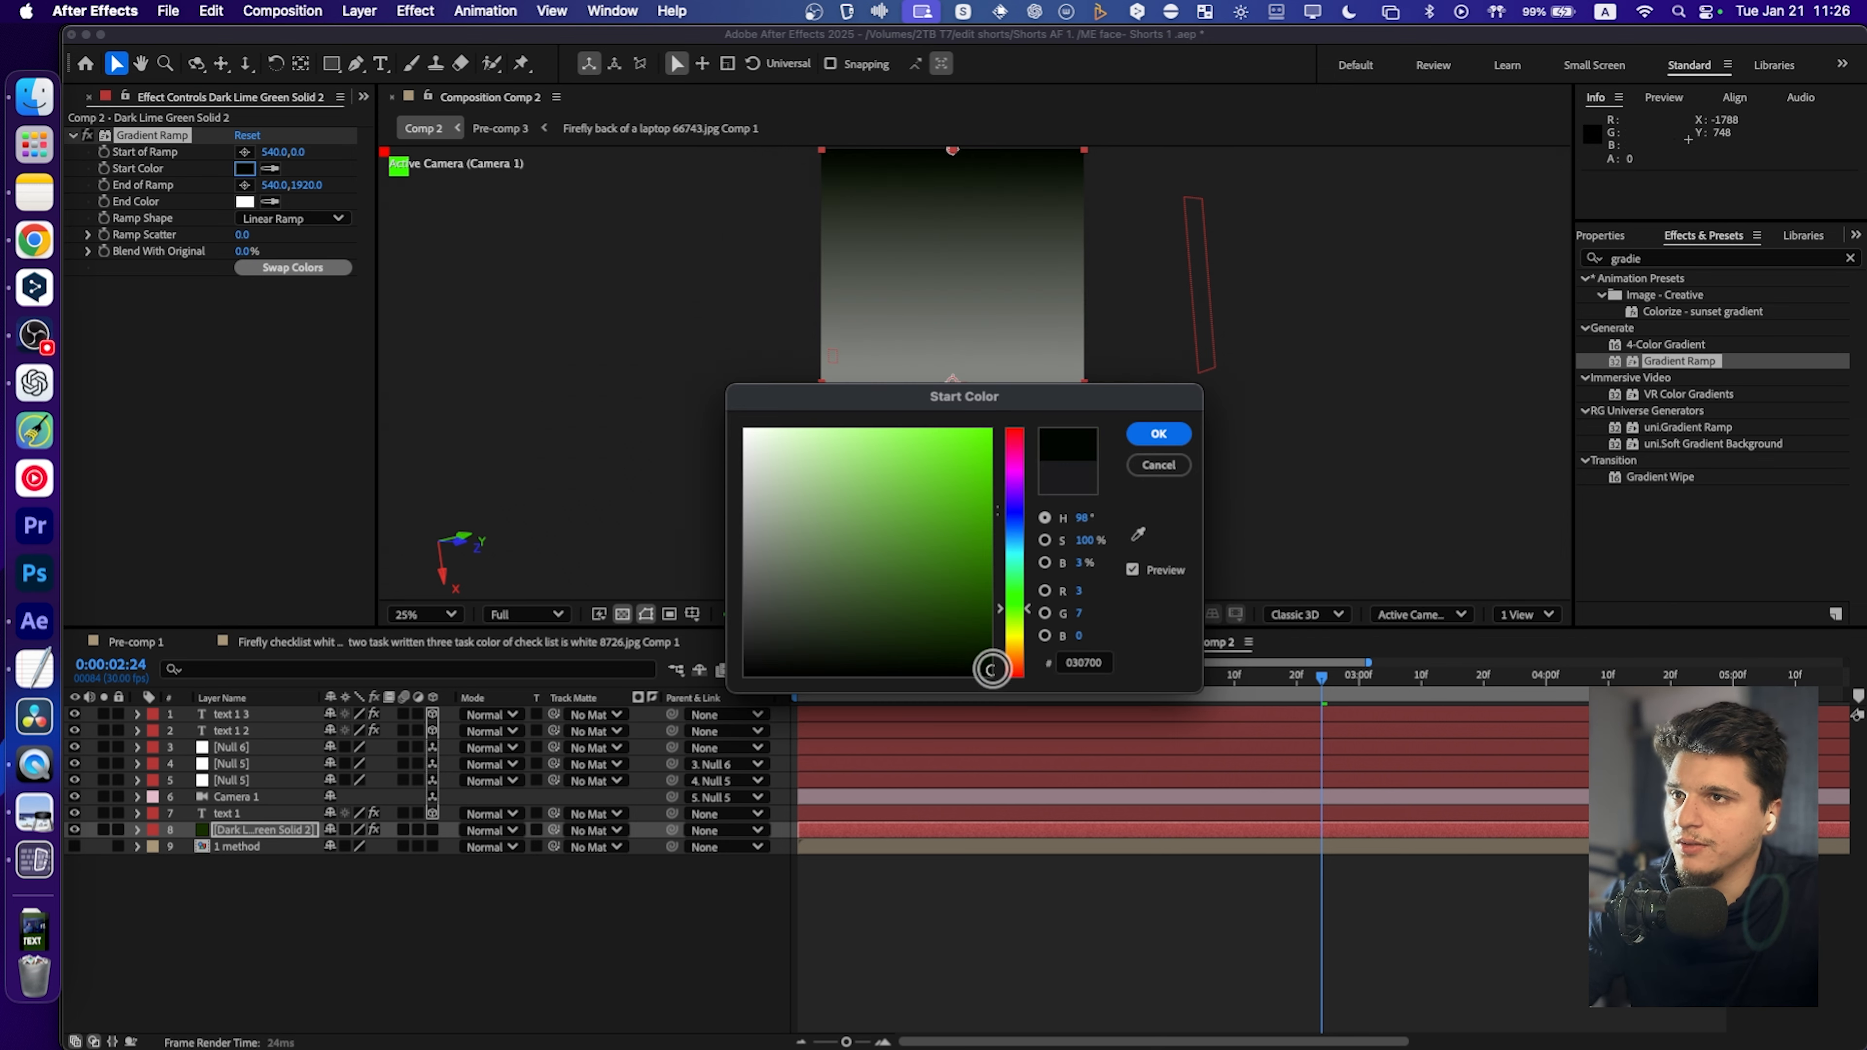
pyautogui.click(967, 640)
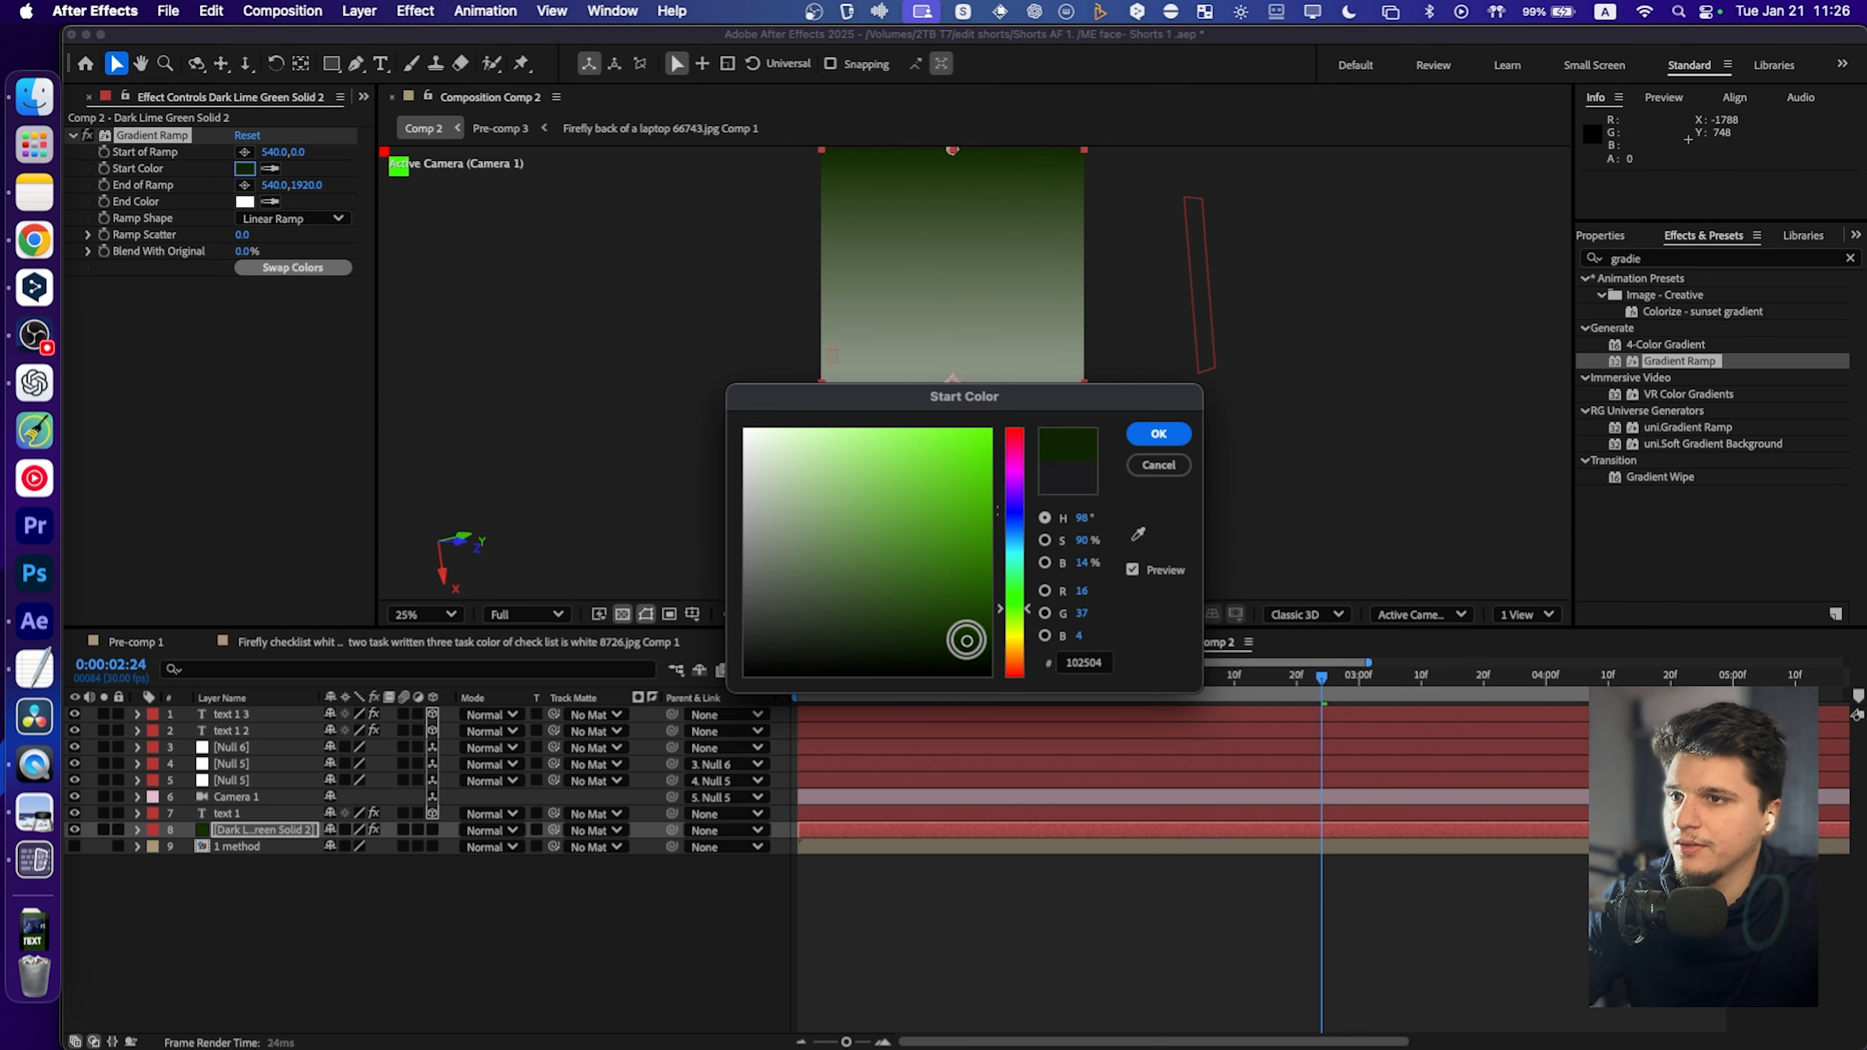
pyautogui.click(1158, 434)
# Change the End Color of the solid's Gradient Ramp to a lighter olive green.
pyautogui.click(245, 200)
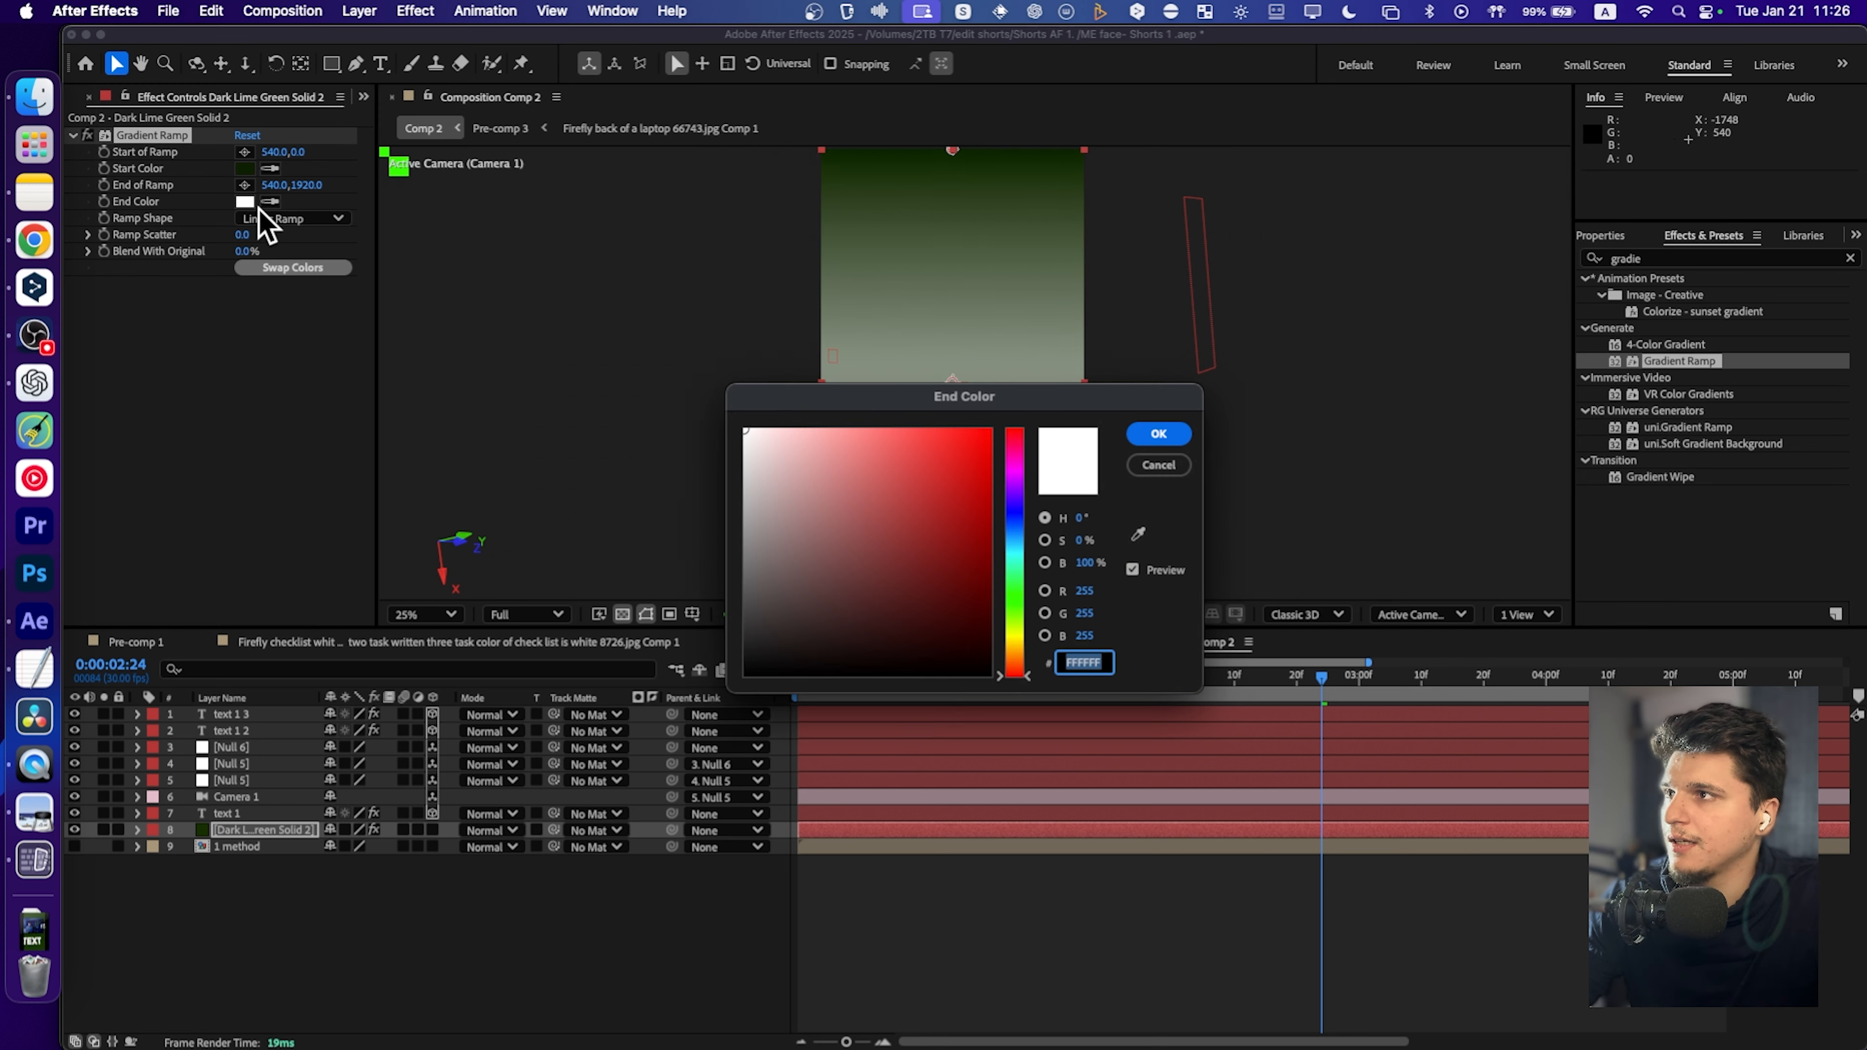
pyautogui.click(1014, 621)
pyautogui.moveTo(978, 624); pyautogui.dragTo(977, 602)
pyautogui.click(1159, 434)
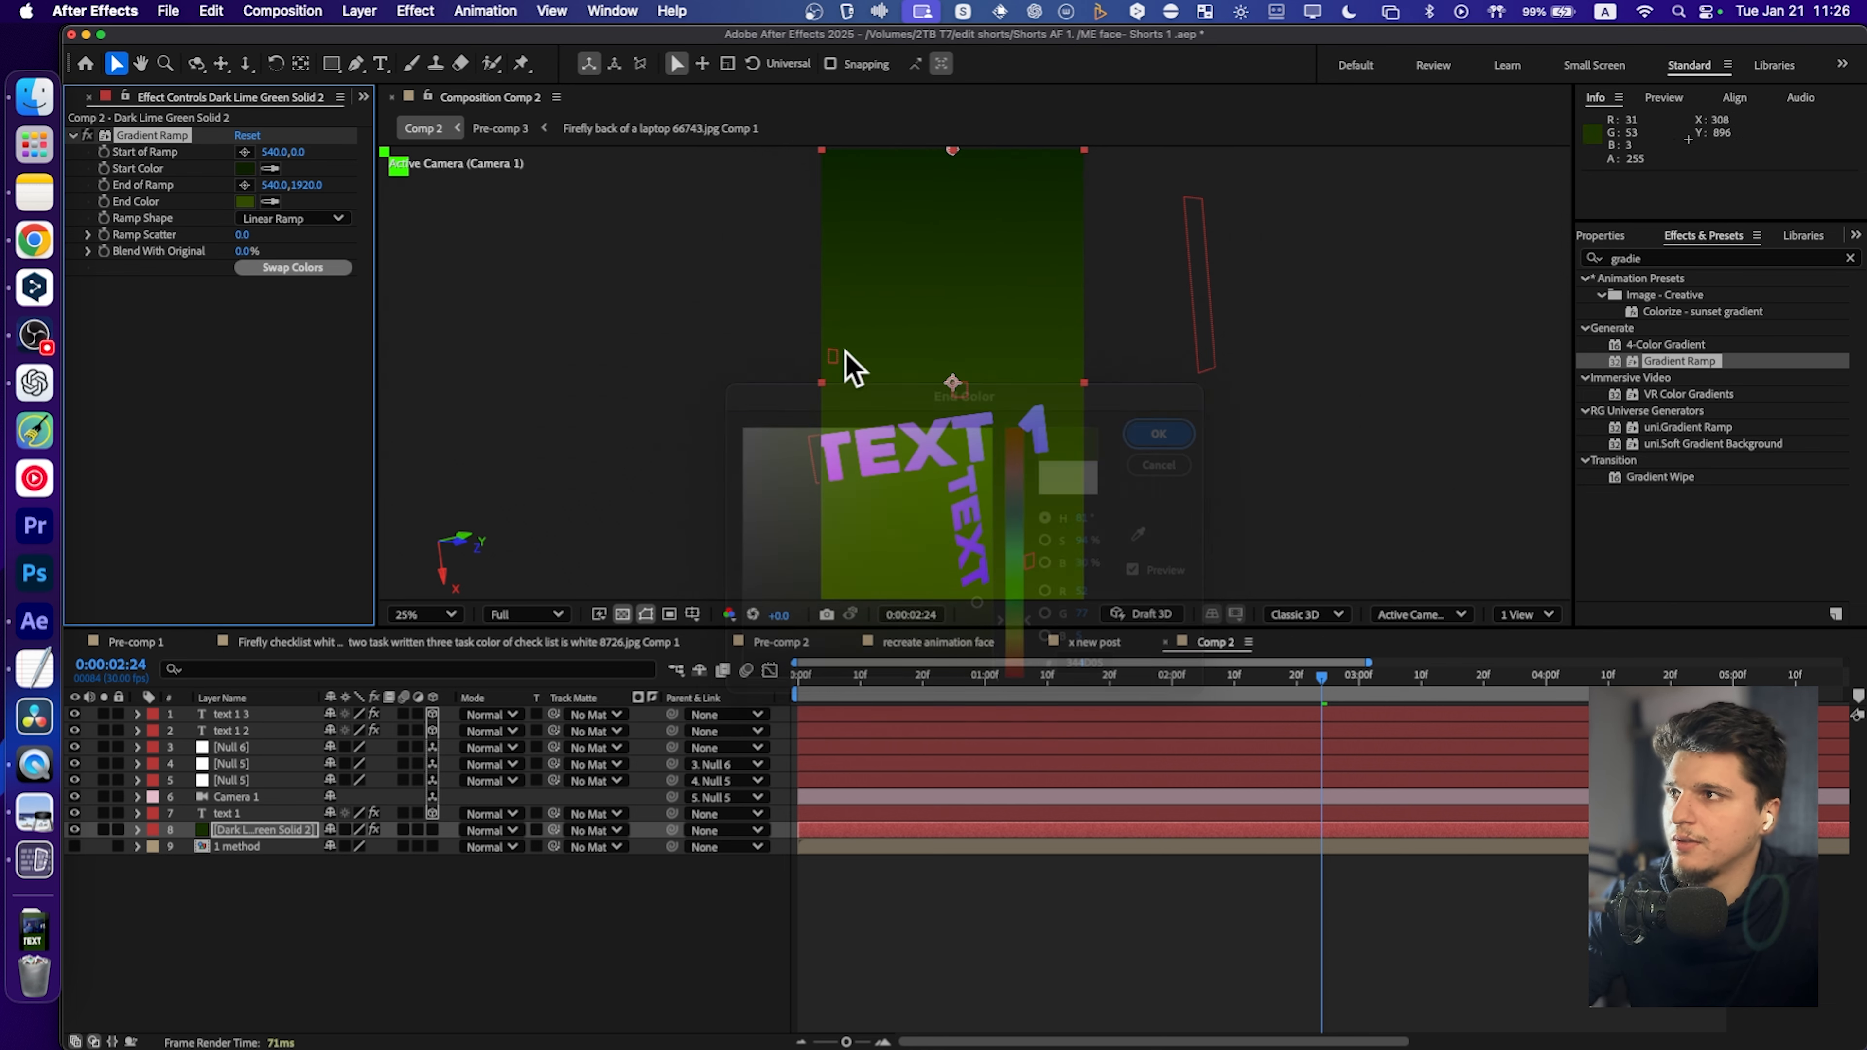
# Switch the Gradient Ramp's Ramp Shape to Radial Ramp.
pyautogui.click(322, 219)
pyautogui.click(307, 260)
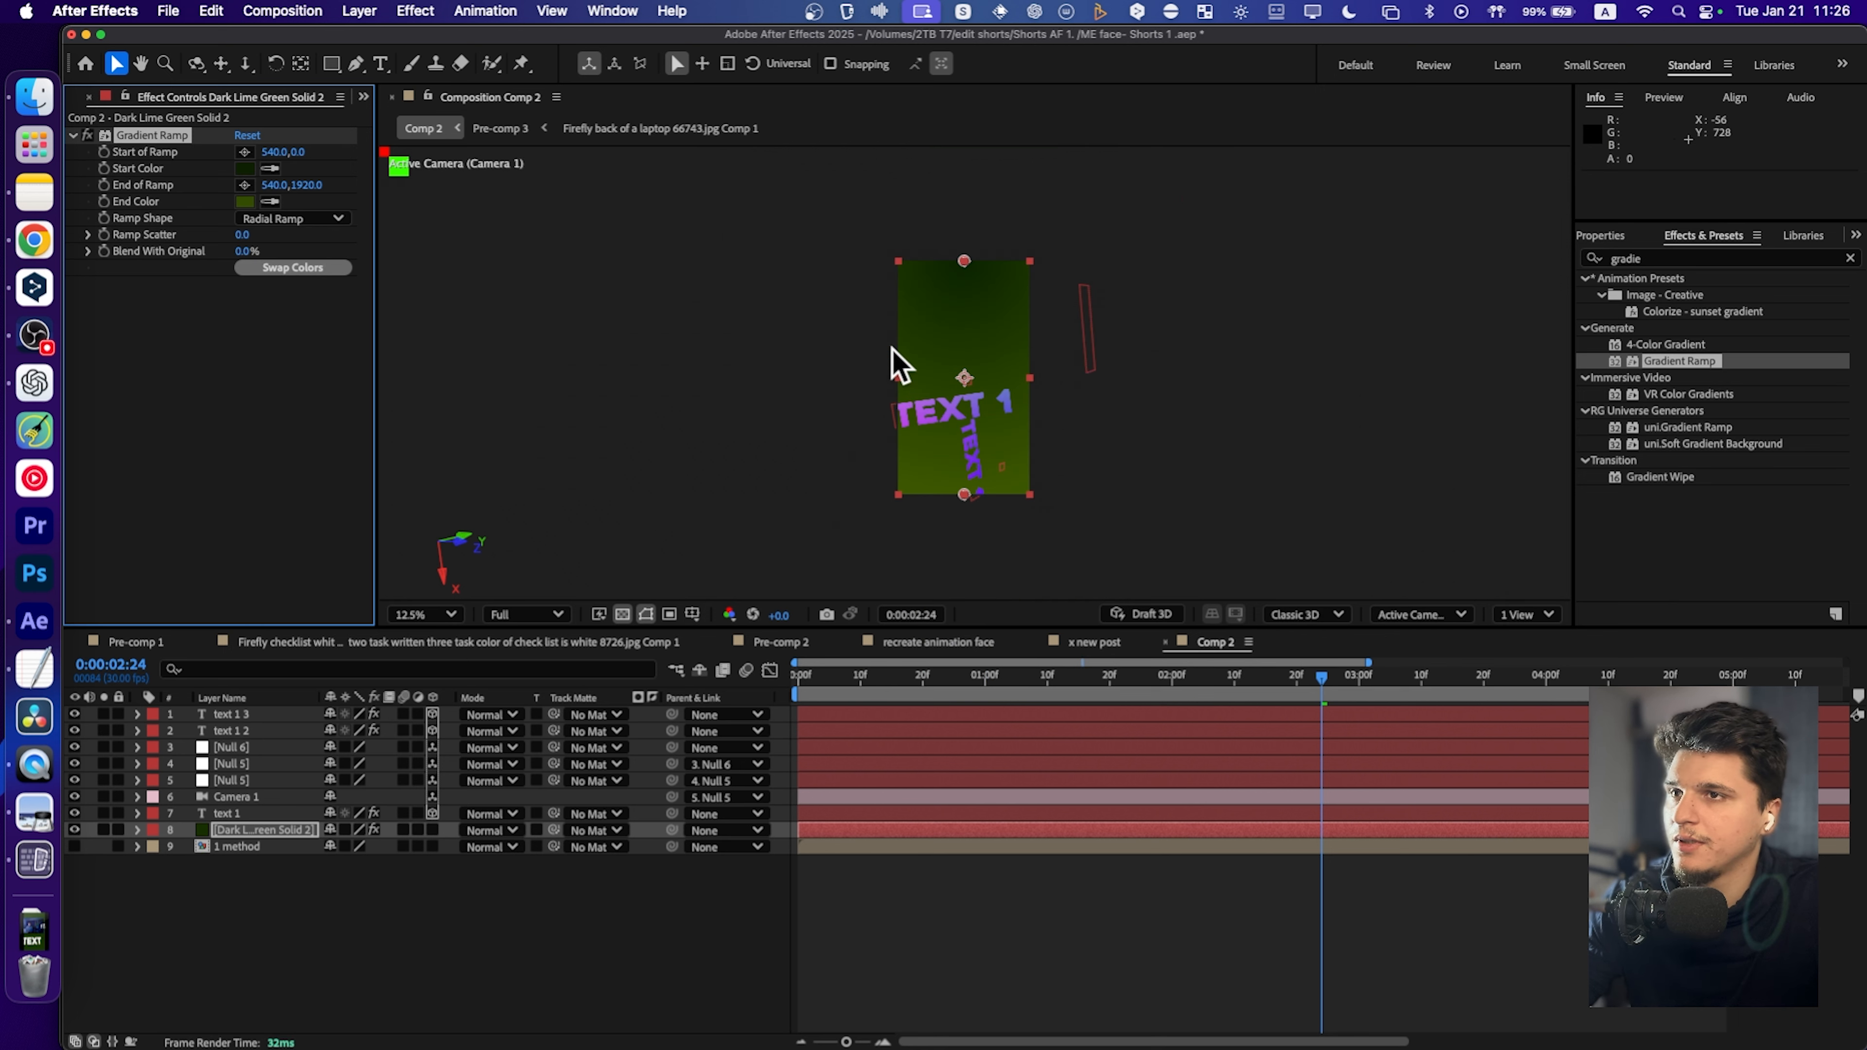
pyautogui.press(',')
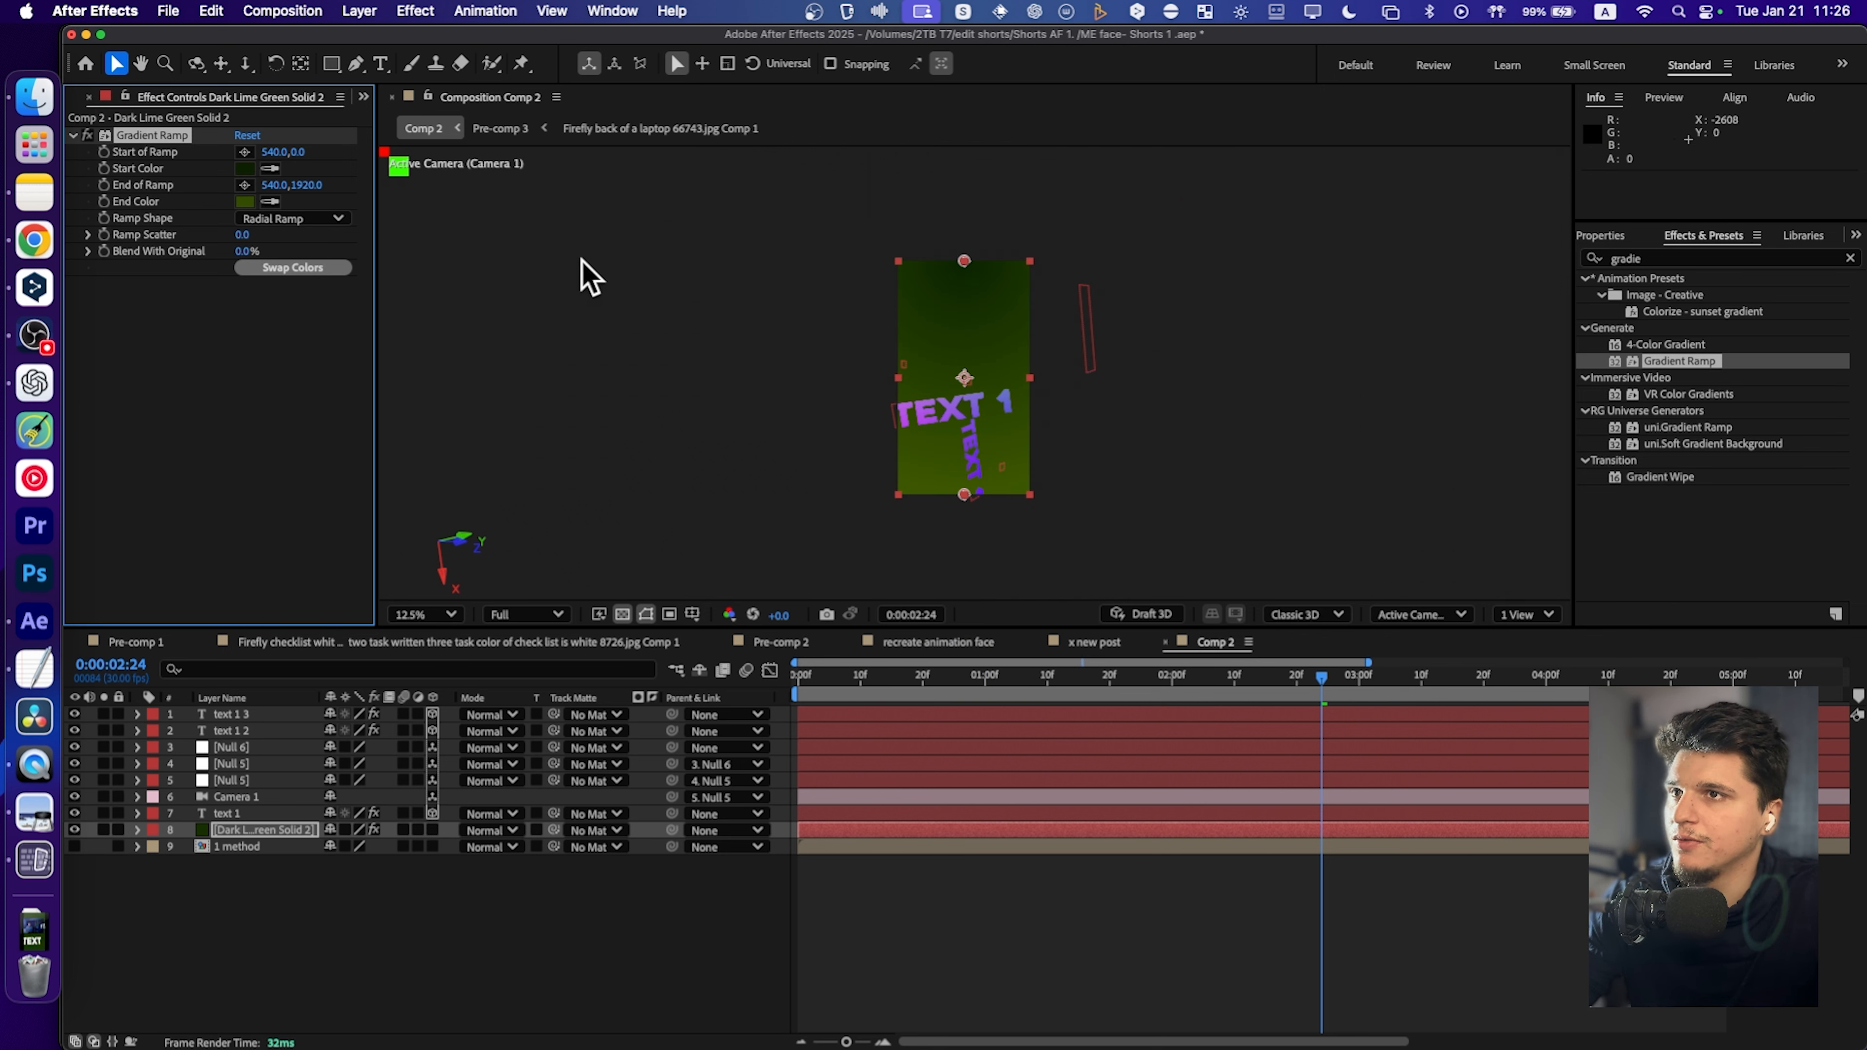
# Place the End of Ramp below the frame at about 704, 2328 and the Start of Ramp near the center at about 520, 960.
pyautogui.click(244, 185)
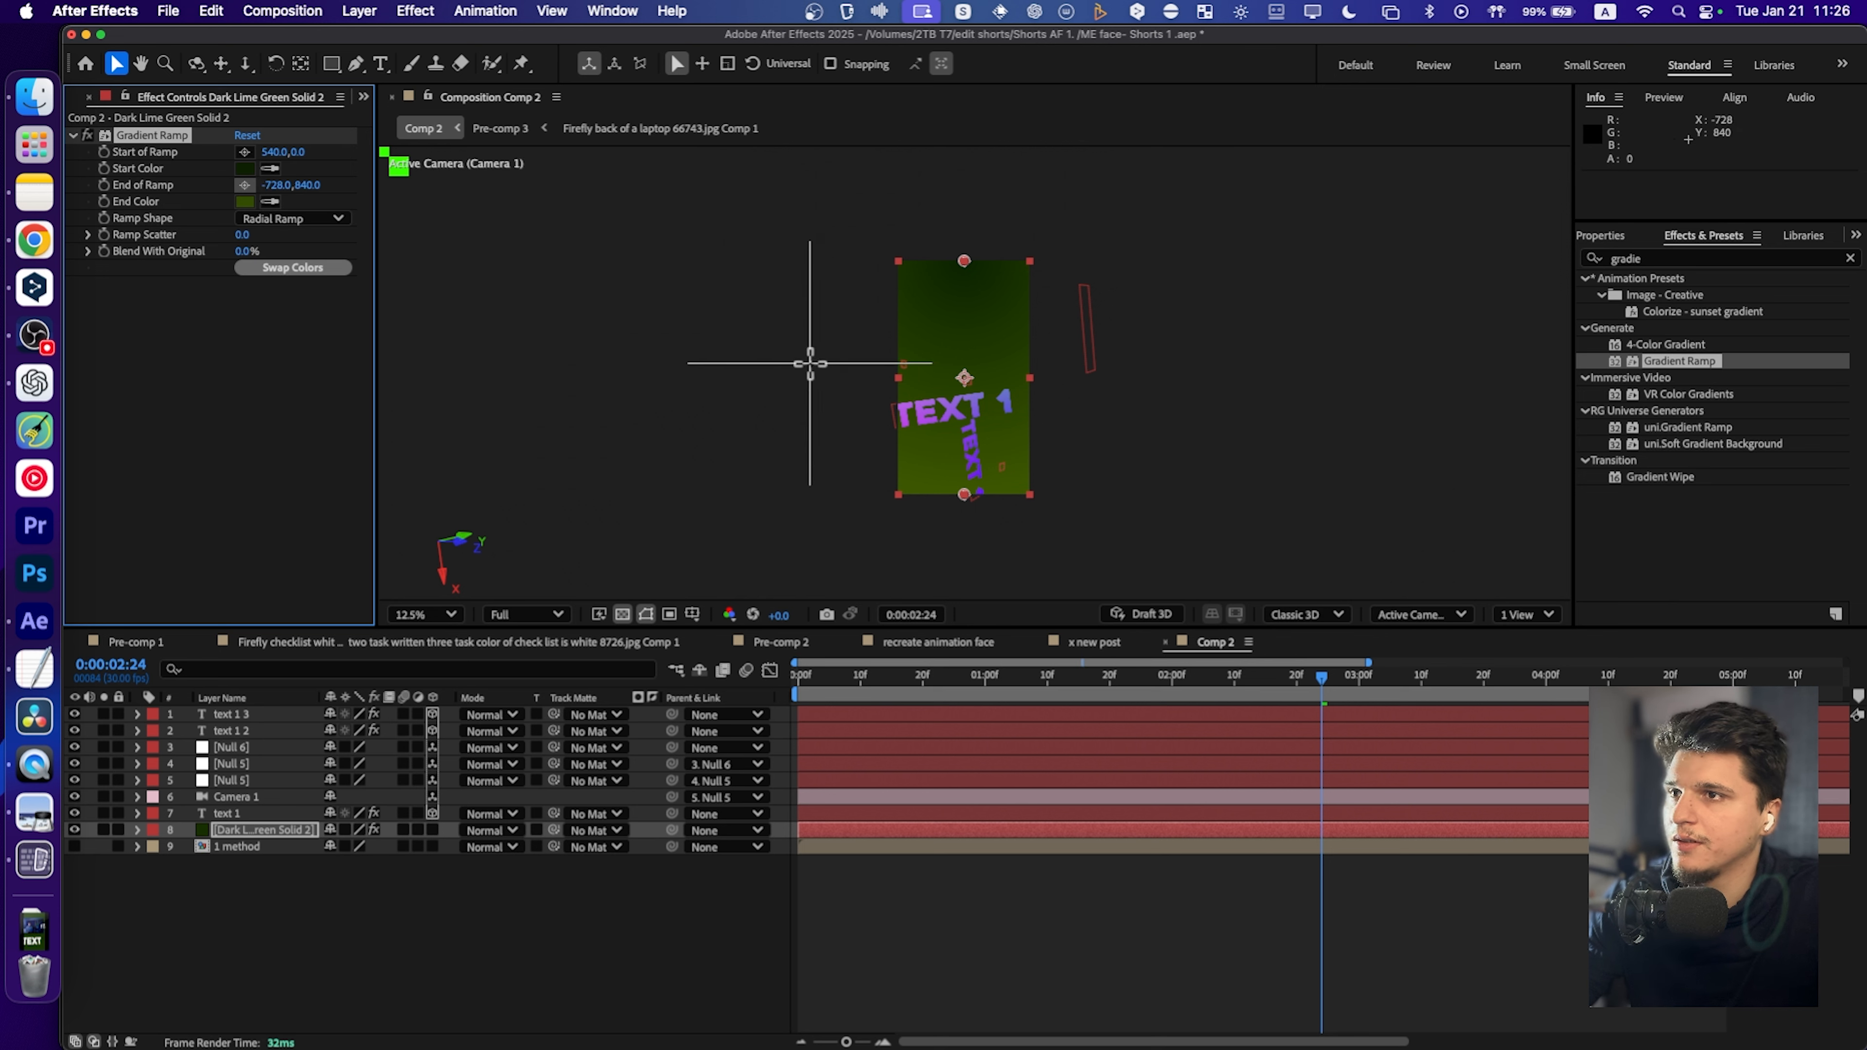
pyautogui.click(841, 367)
pyautogui.moveTo(841, 371); pyautogui.dragTo(1059, 567)
pyautogui.click(244, 152)
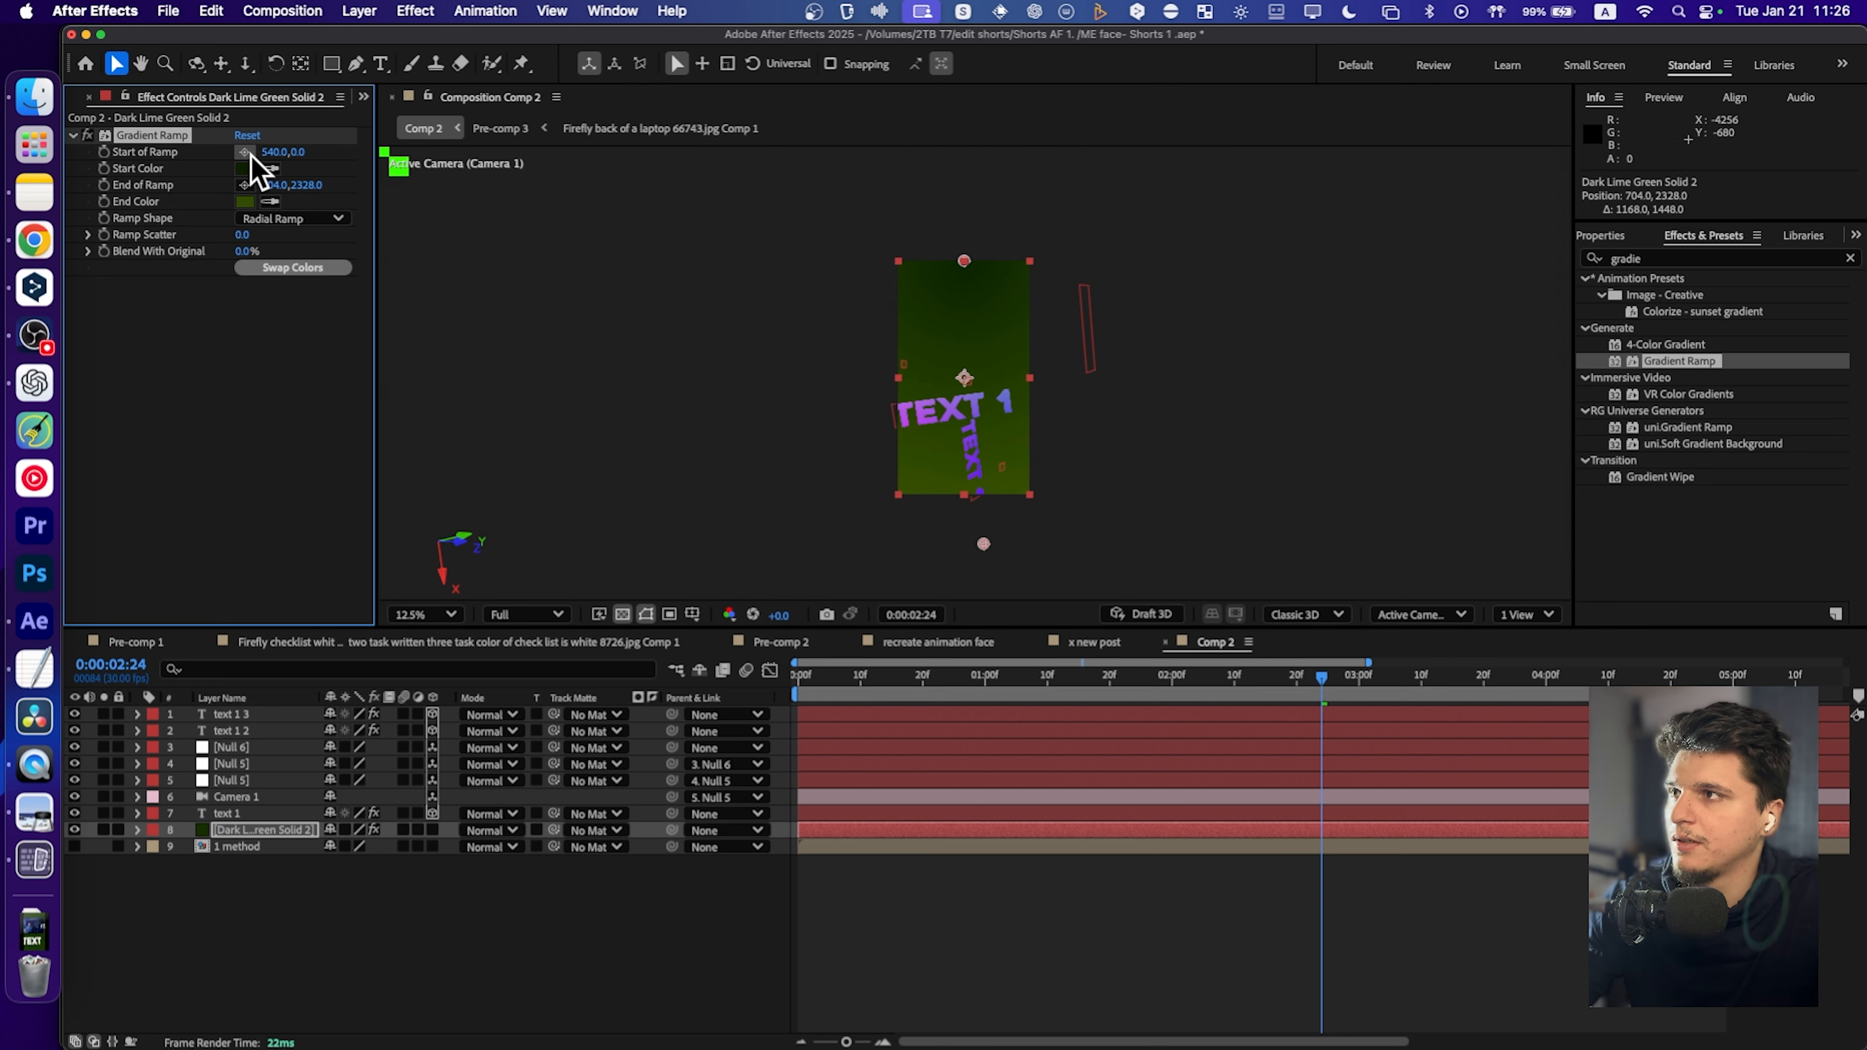
pyautogui.click(856, 359)
pyautogui.moveTo(852, 354); pyautogui.dragTo(957, 376)
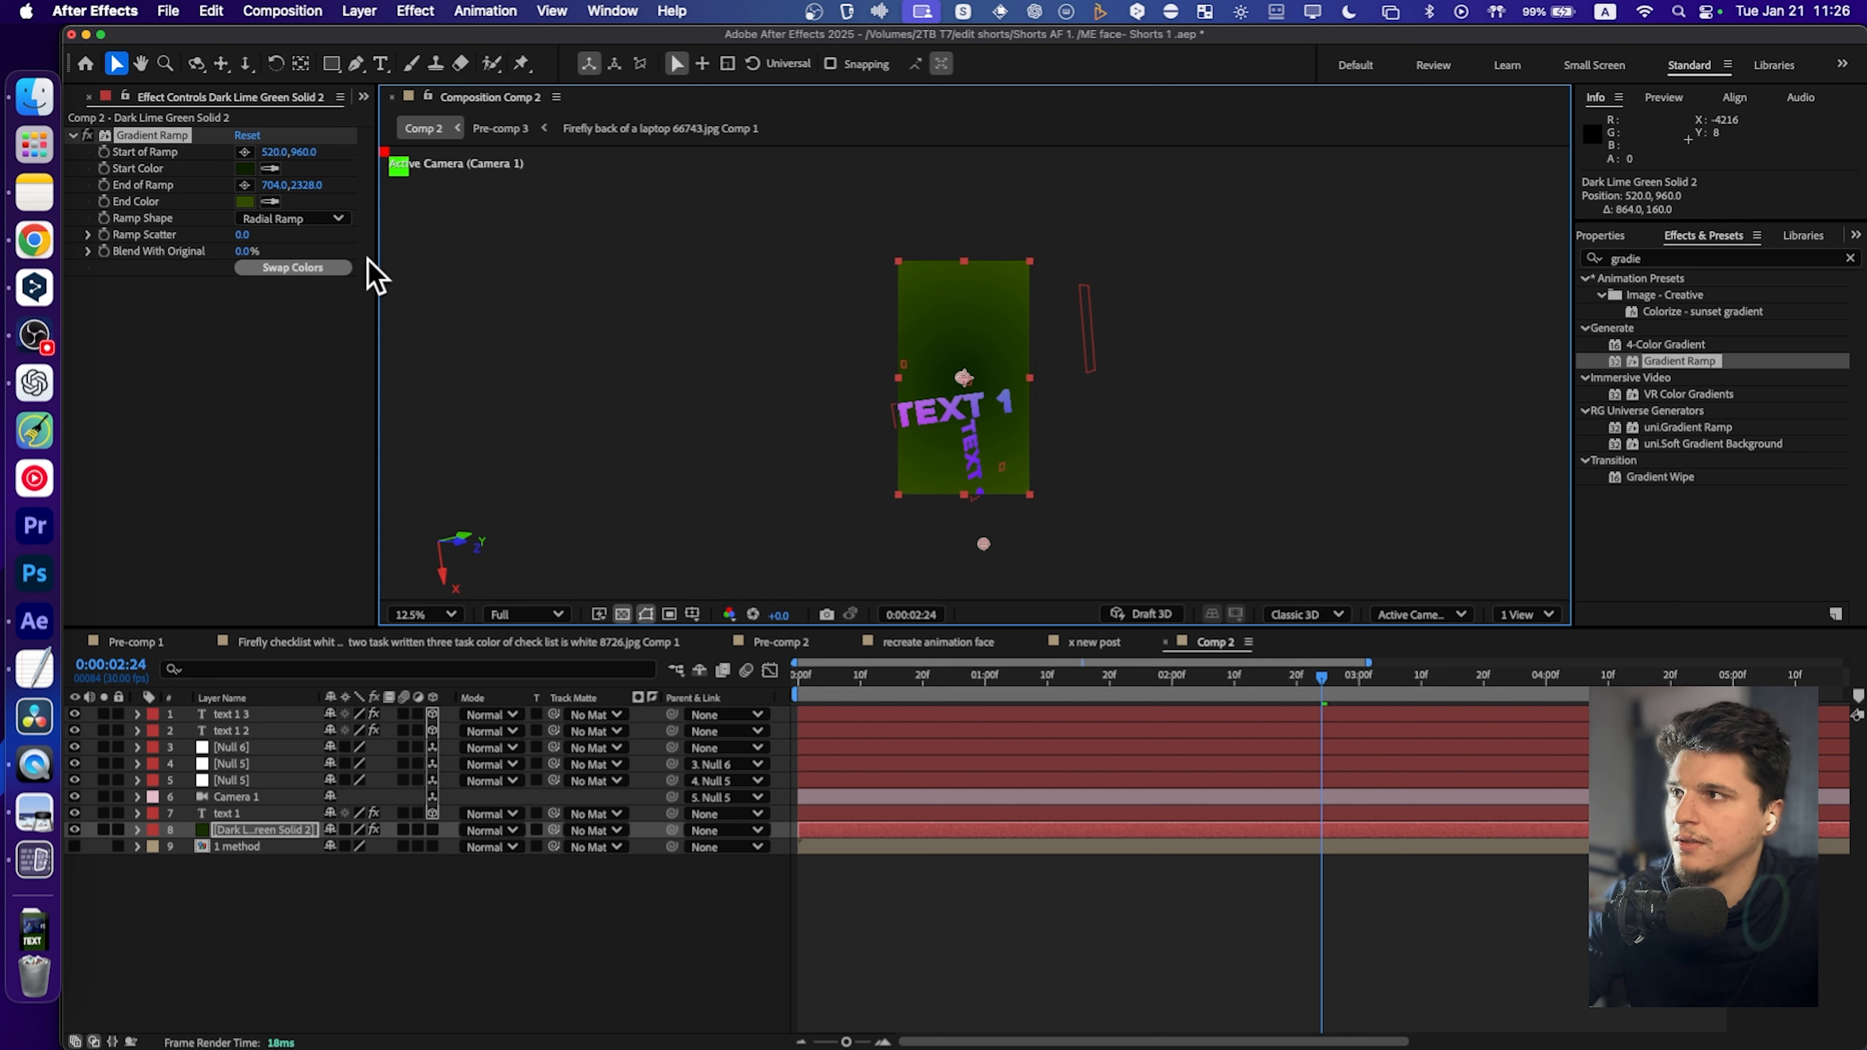
# Swap the Gradient Ramp's colors and darken its End Color to black, with the End of Ramp at about 800, 1864.
pyautogui.click(273, 268)
pyautogui.moveTo(985, 543); pyautogui.dragTo(1038, 680)
pyautogui.click(247, 201)
pyautogui.click(1170, 440)
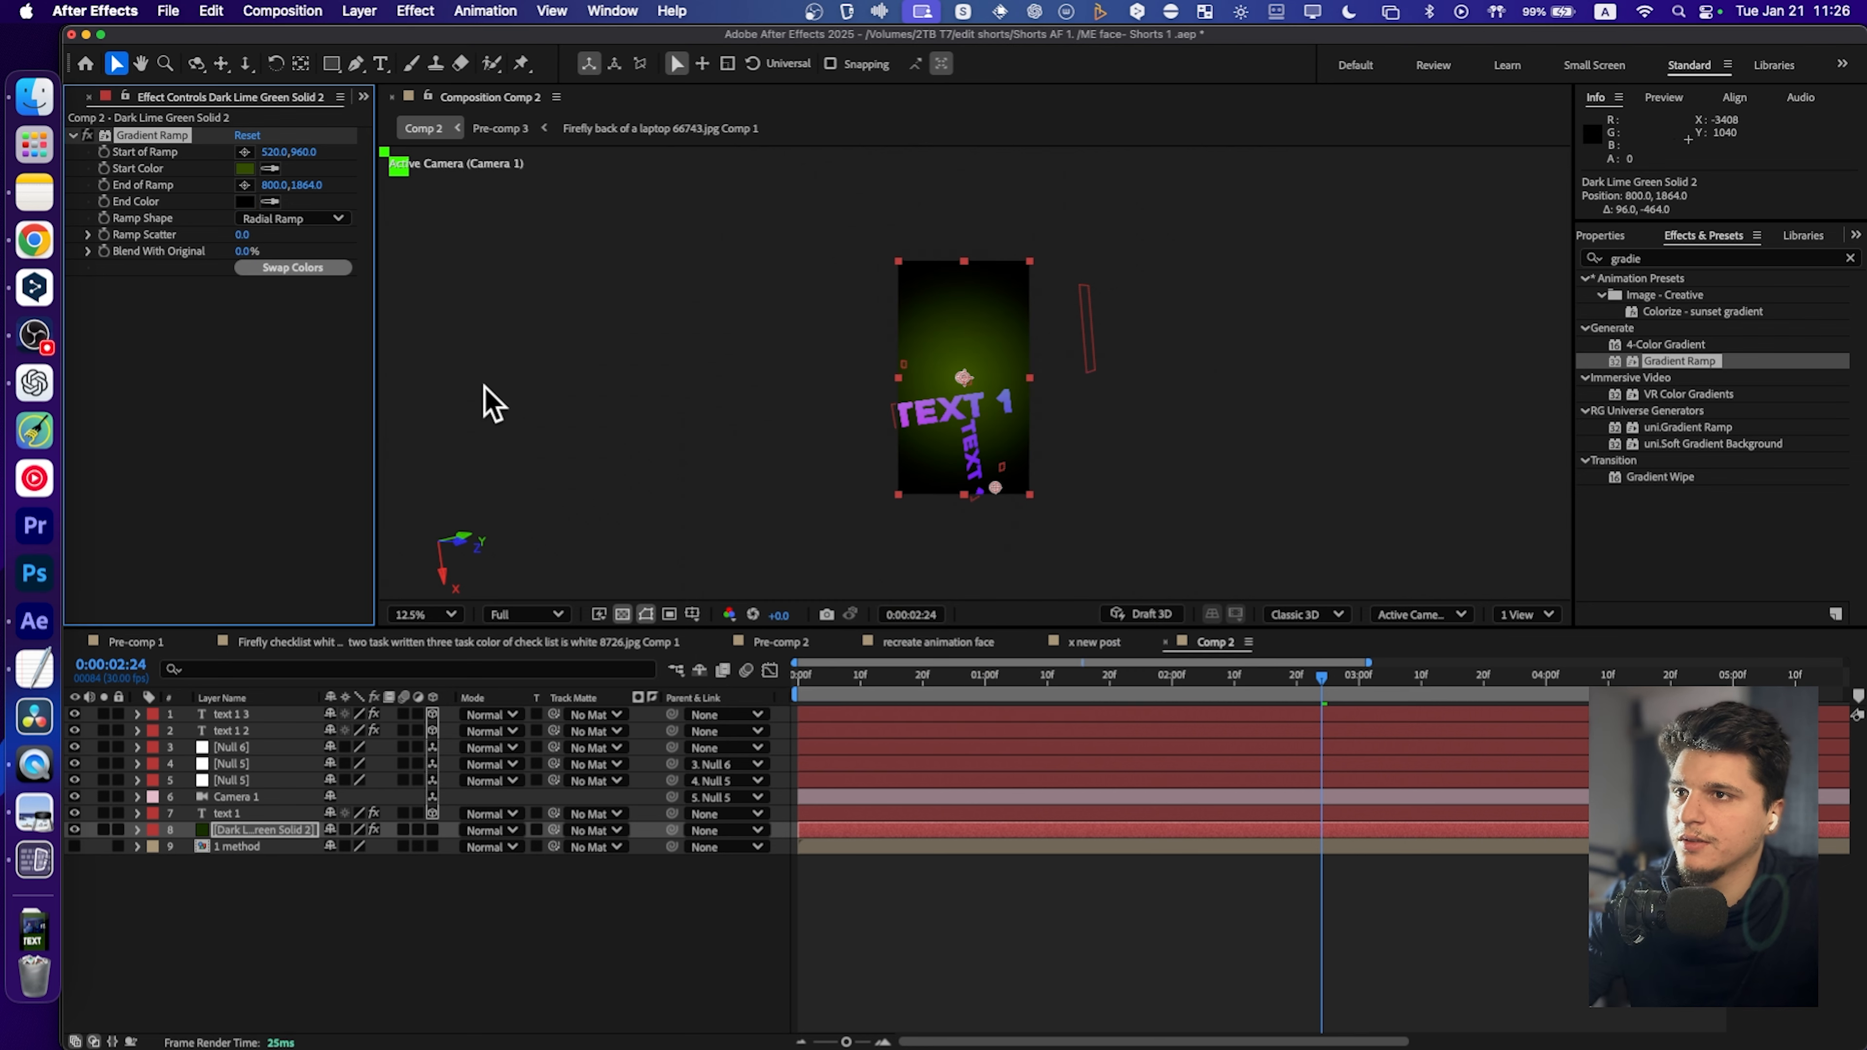
# Reposition the Gradient Ramp's End of Ramp below the frame at about 752, 2296.
pyautogui.click(245, 185)
pyautogui.click(1045, 578)
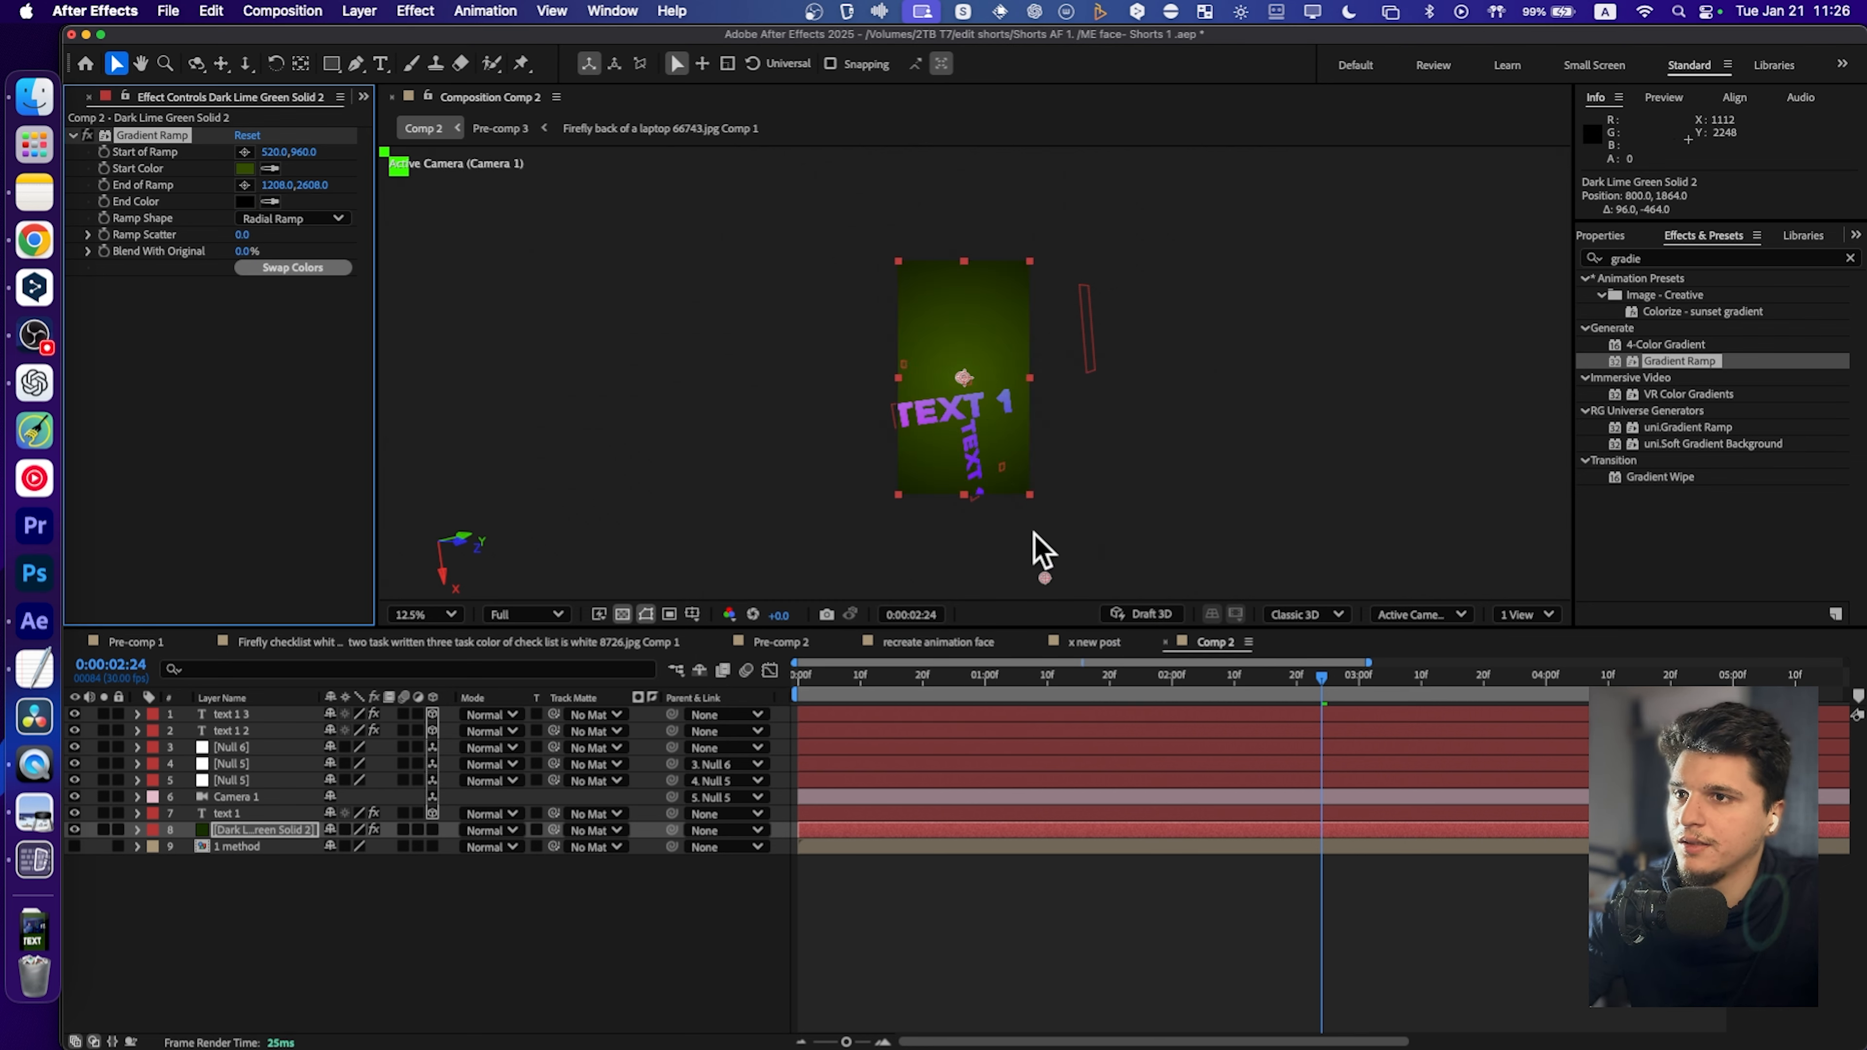
pyautogui.click(1043, 559)
pyautogui.click(244, 184)
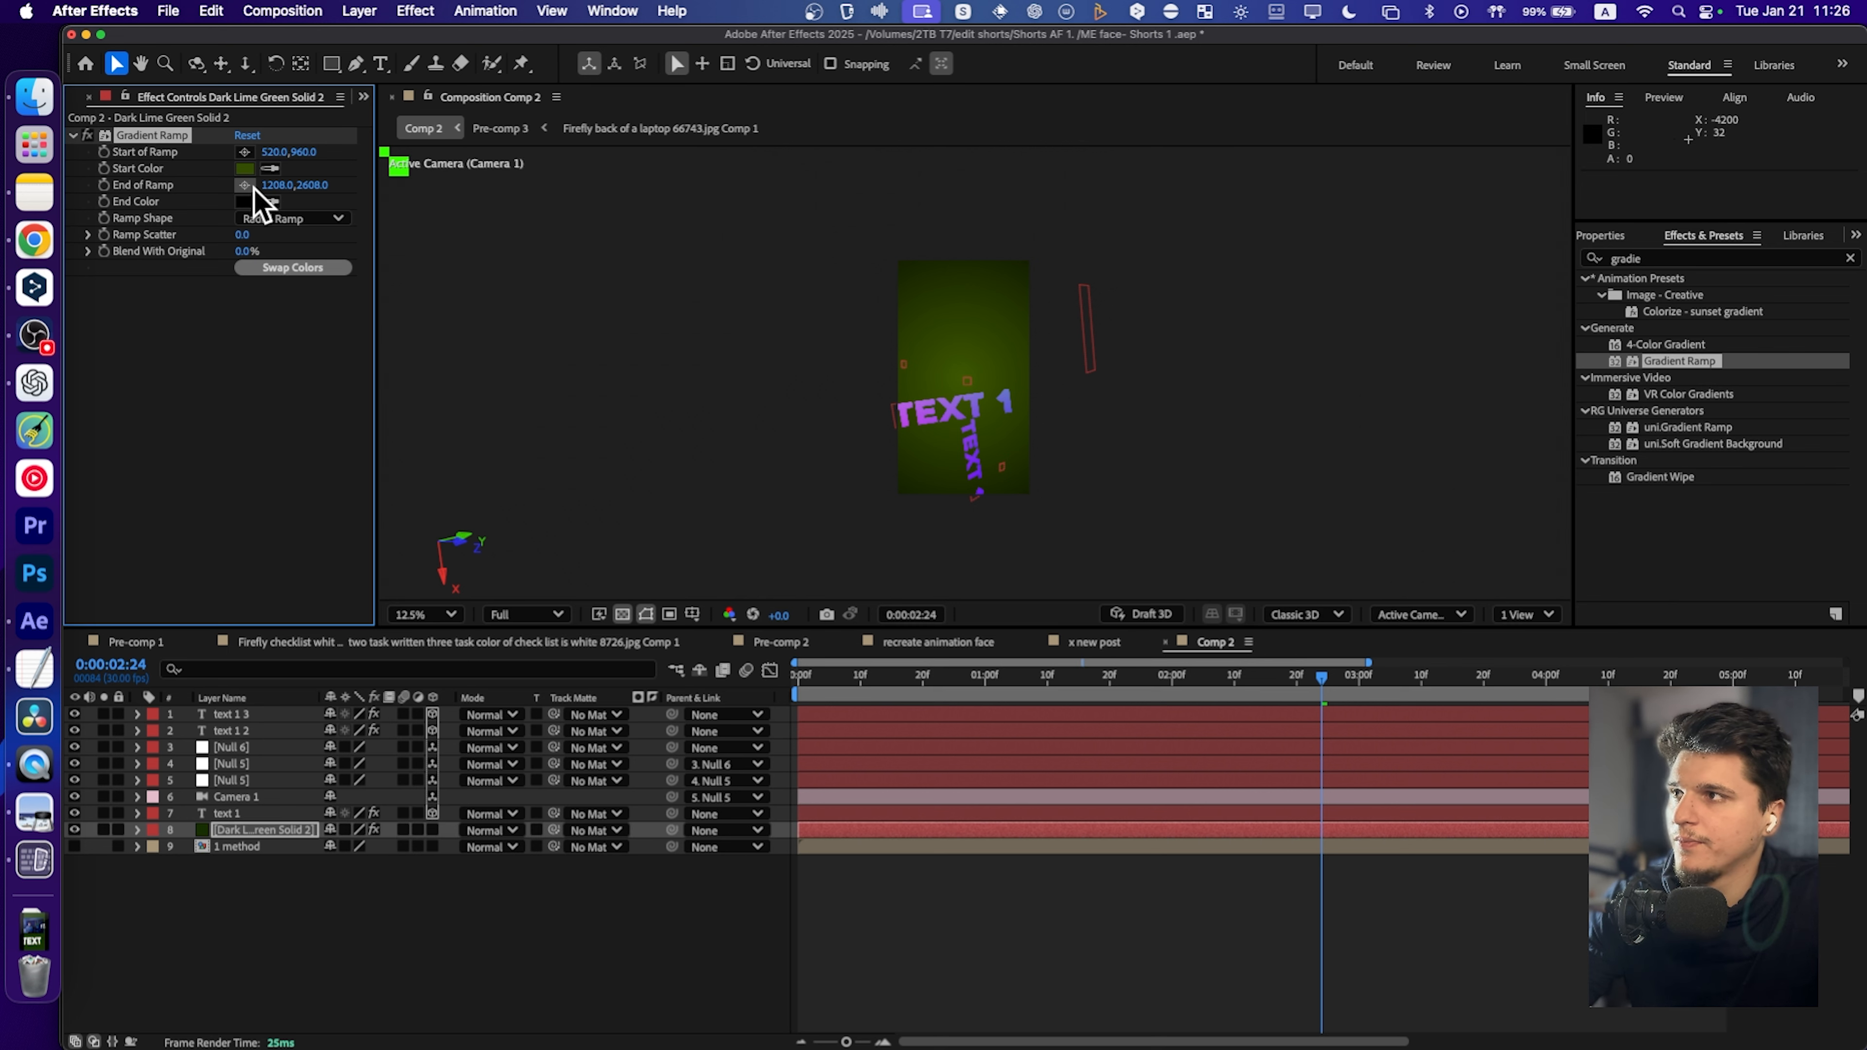
pyautogui.moveTo(975, 550)
pyautogui.mouseDown()
pyautogui.moveTo(971, 480)
pyautogui.moveTo(988, 546)
pyautogui.mouseUp()
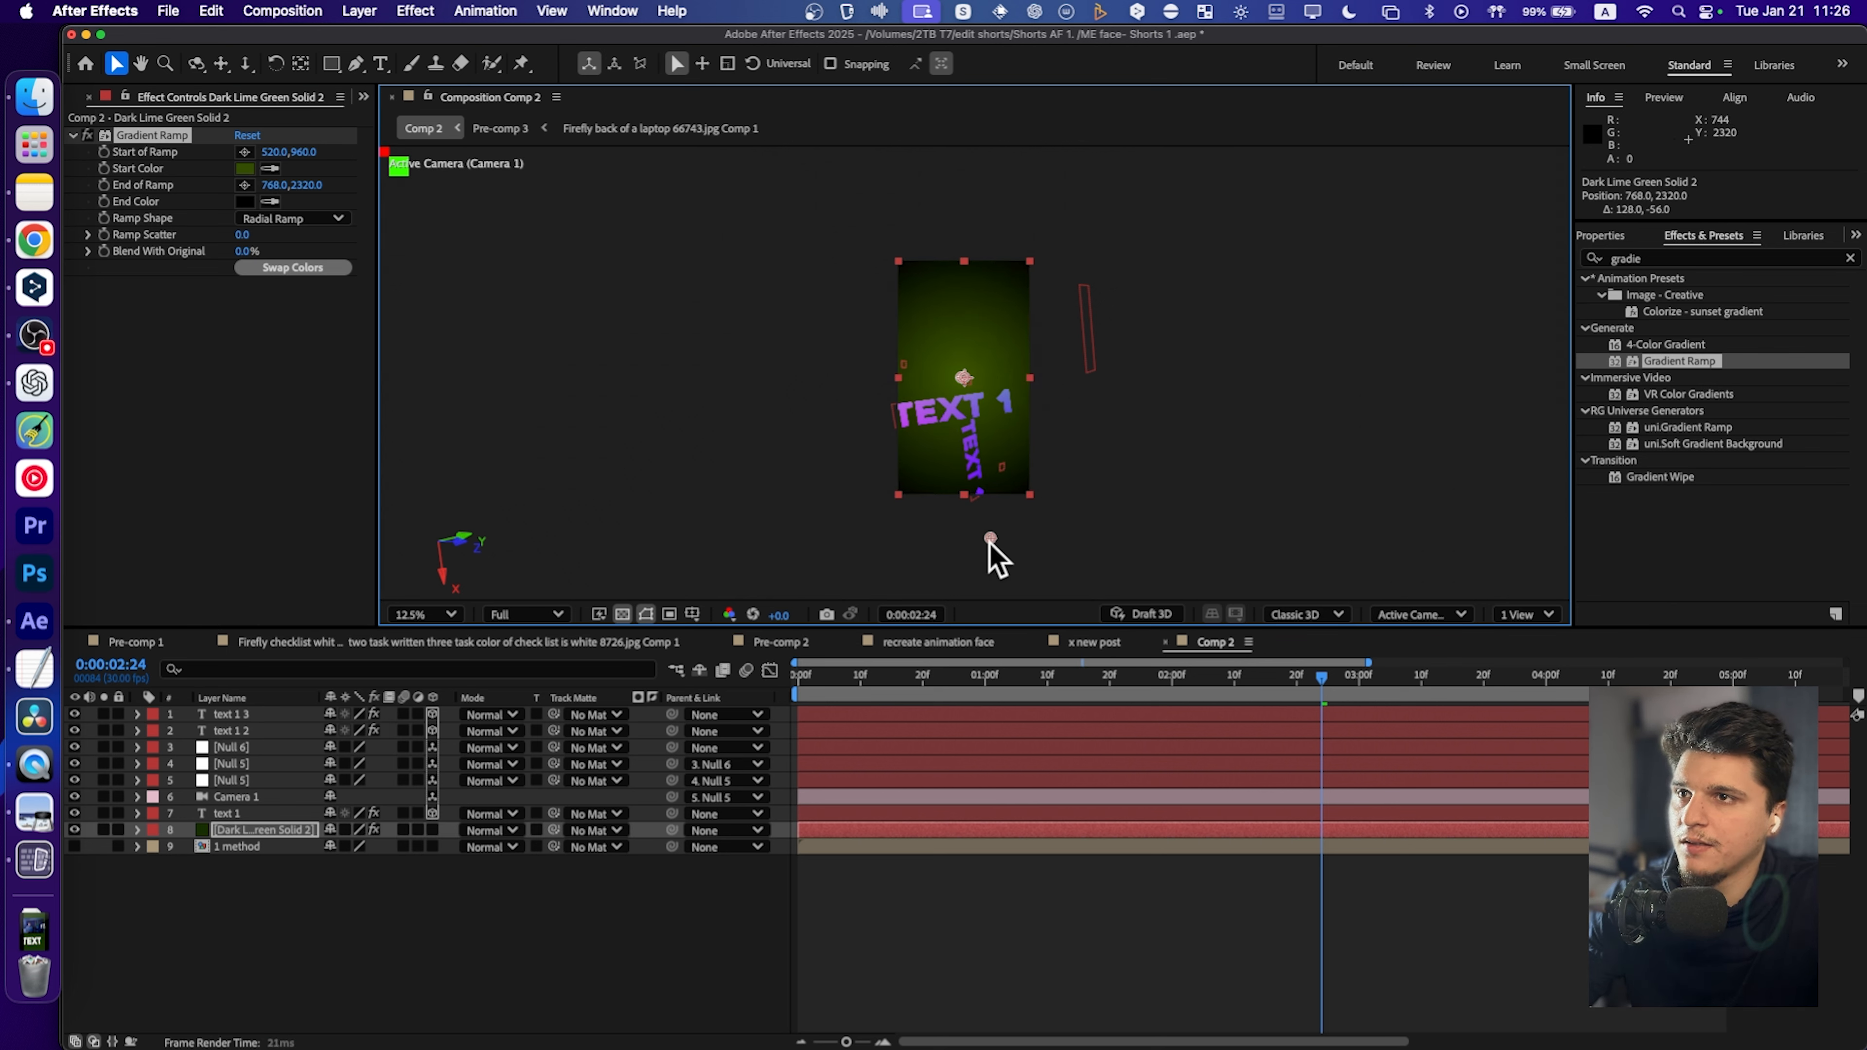
# Find the Grid effect in Effects & Presets and apply it to a duplicate of Dark Lime Green Solid 2.
pyautogui.click(1850, 257)
pyautogui.write('grid')
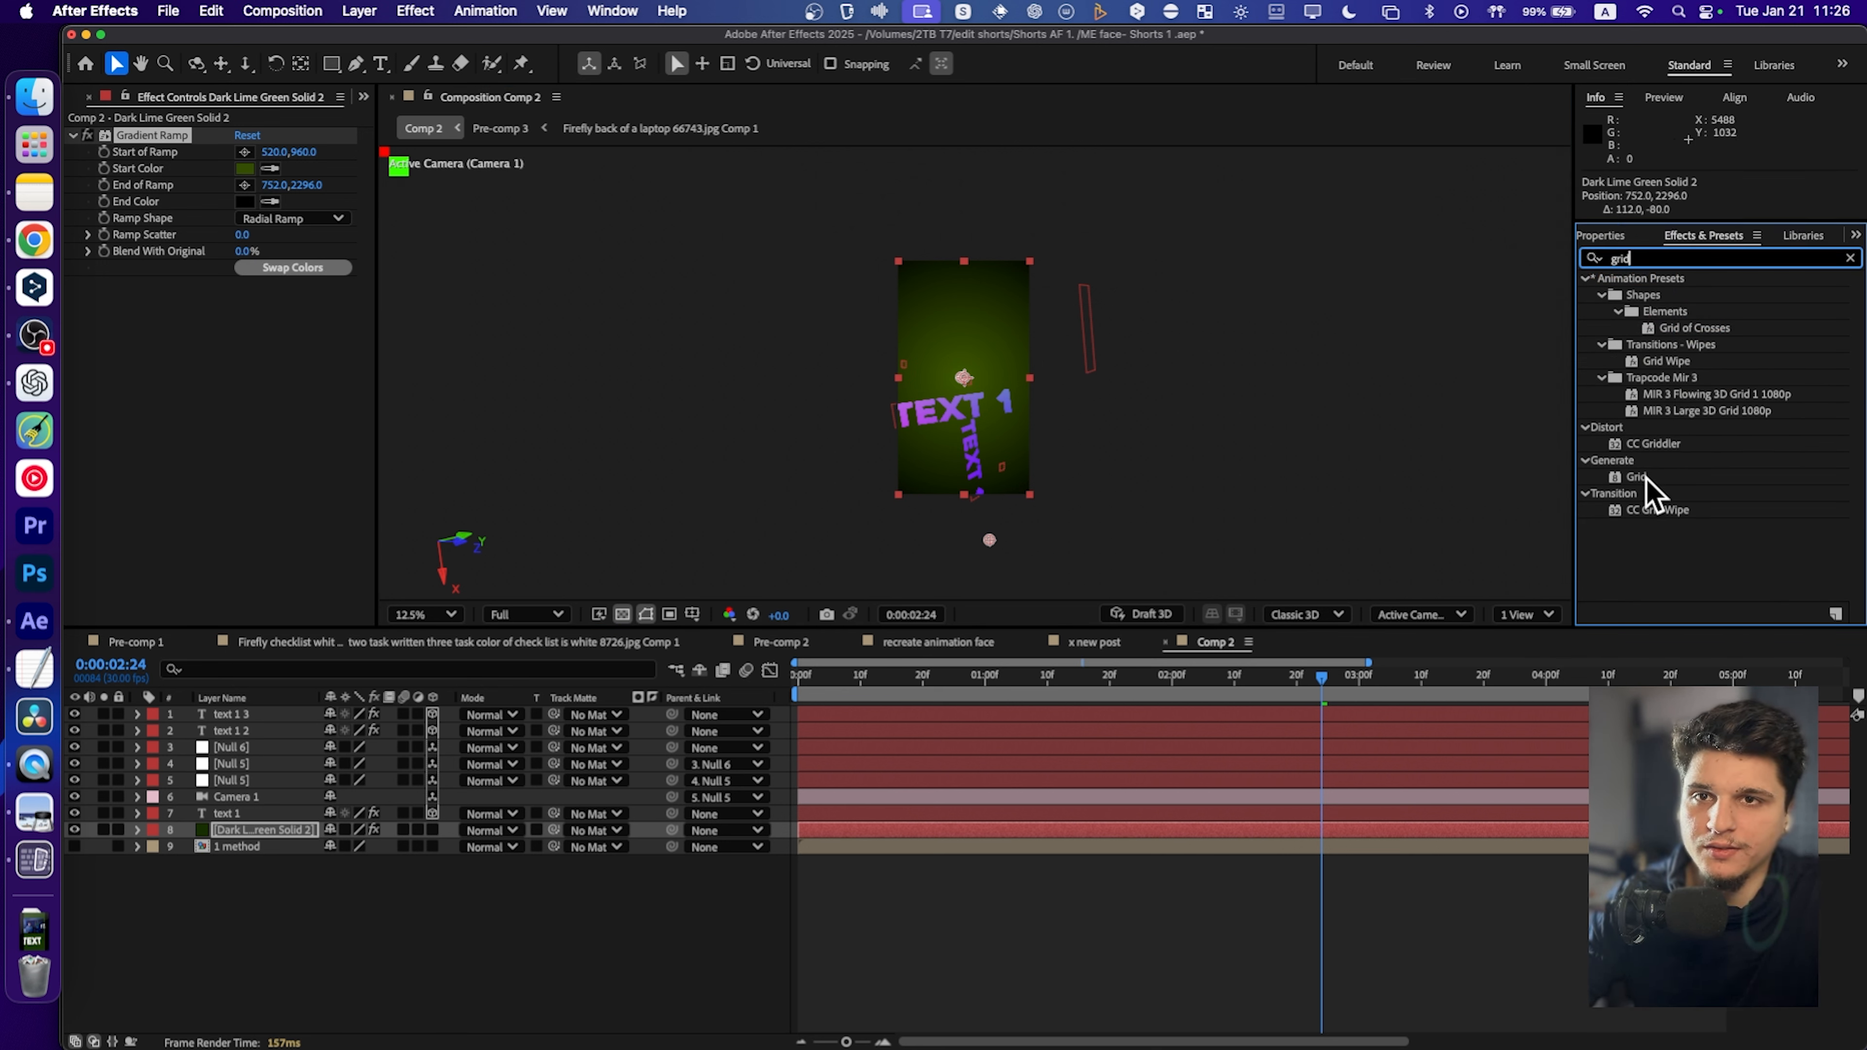
pyautogui.moveTo(1645, 479); pyautogui.dragTo(217, 420)
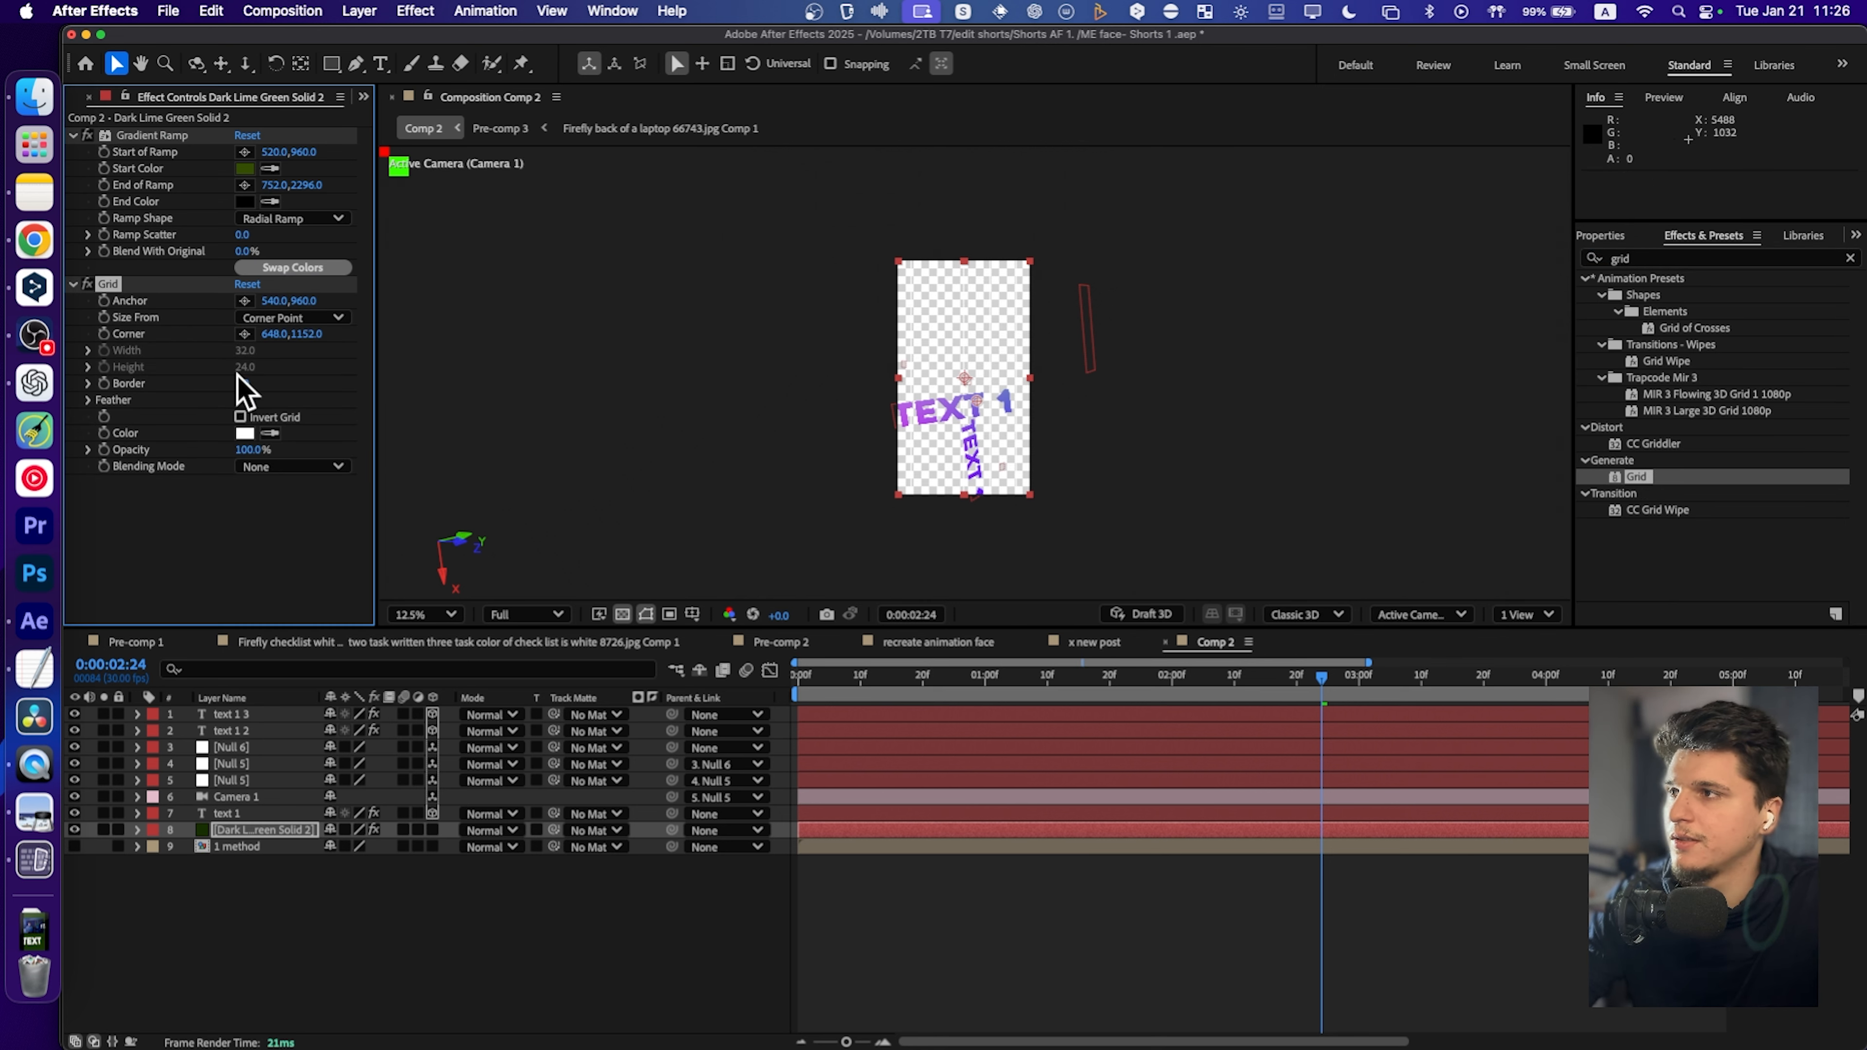
pyautogui.press('super+z')
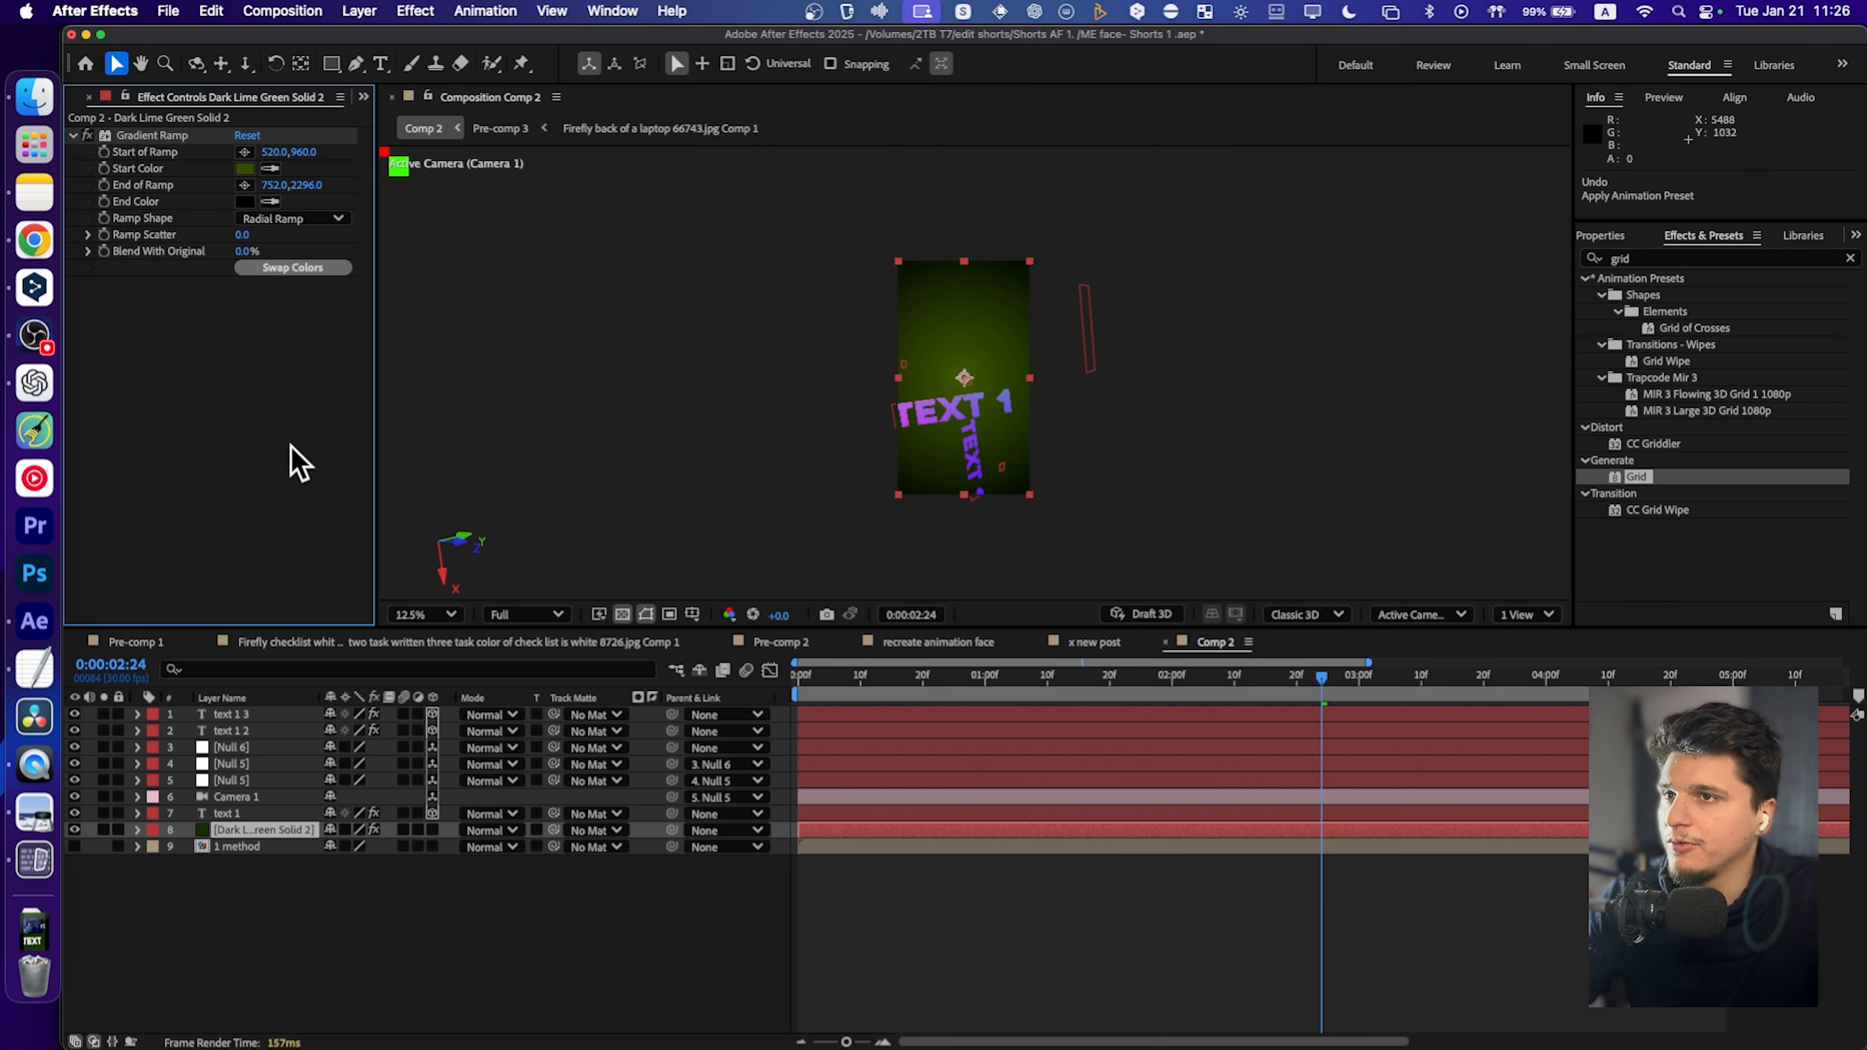
pyautogui.press('super+d')
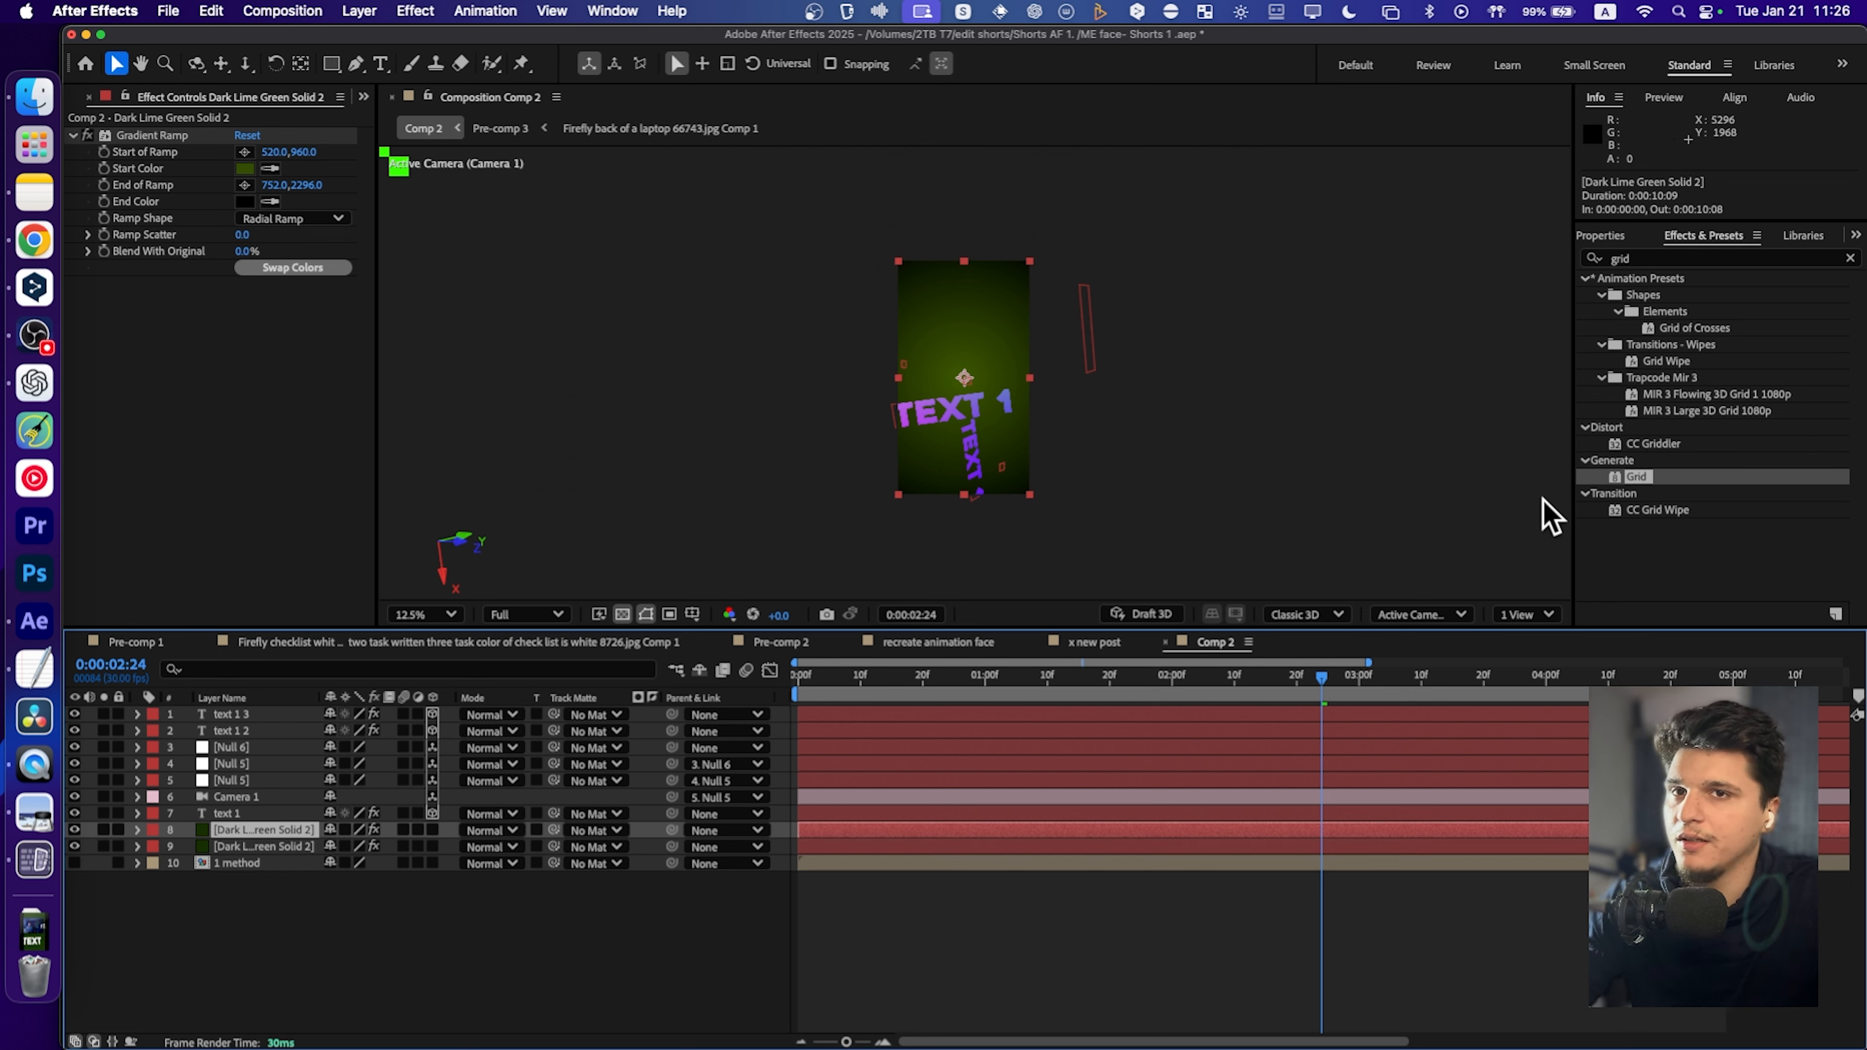
pyautogui.moveTo(1636, 476); pyautogui.dragTo(228, 838)
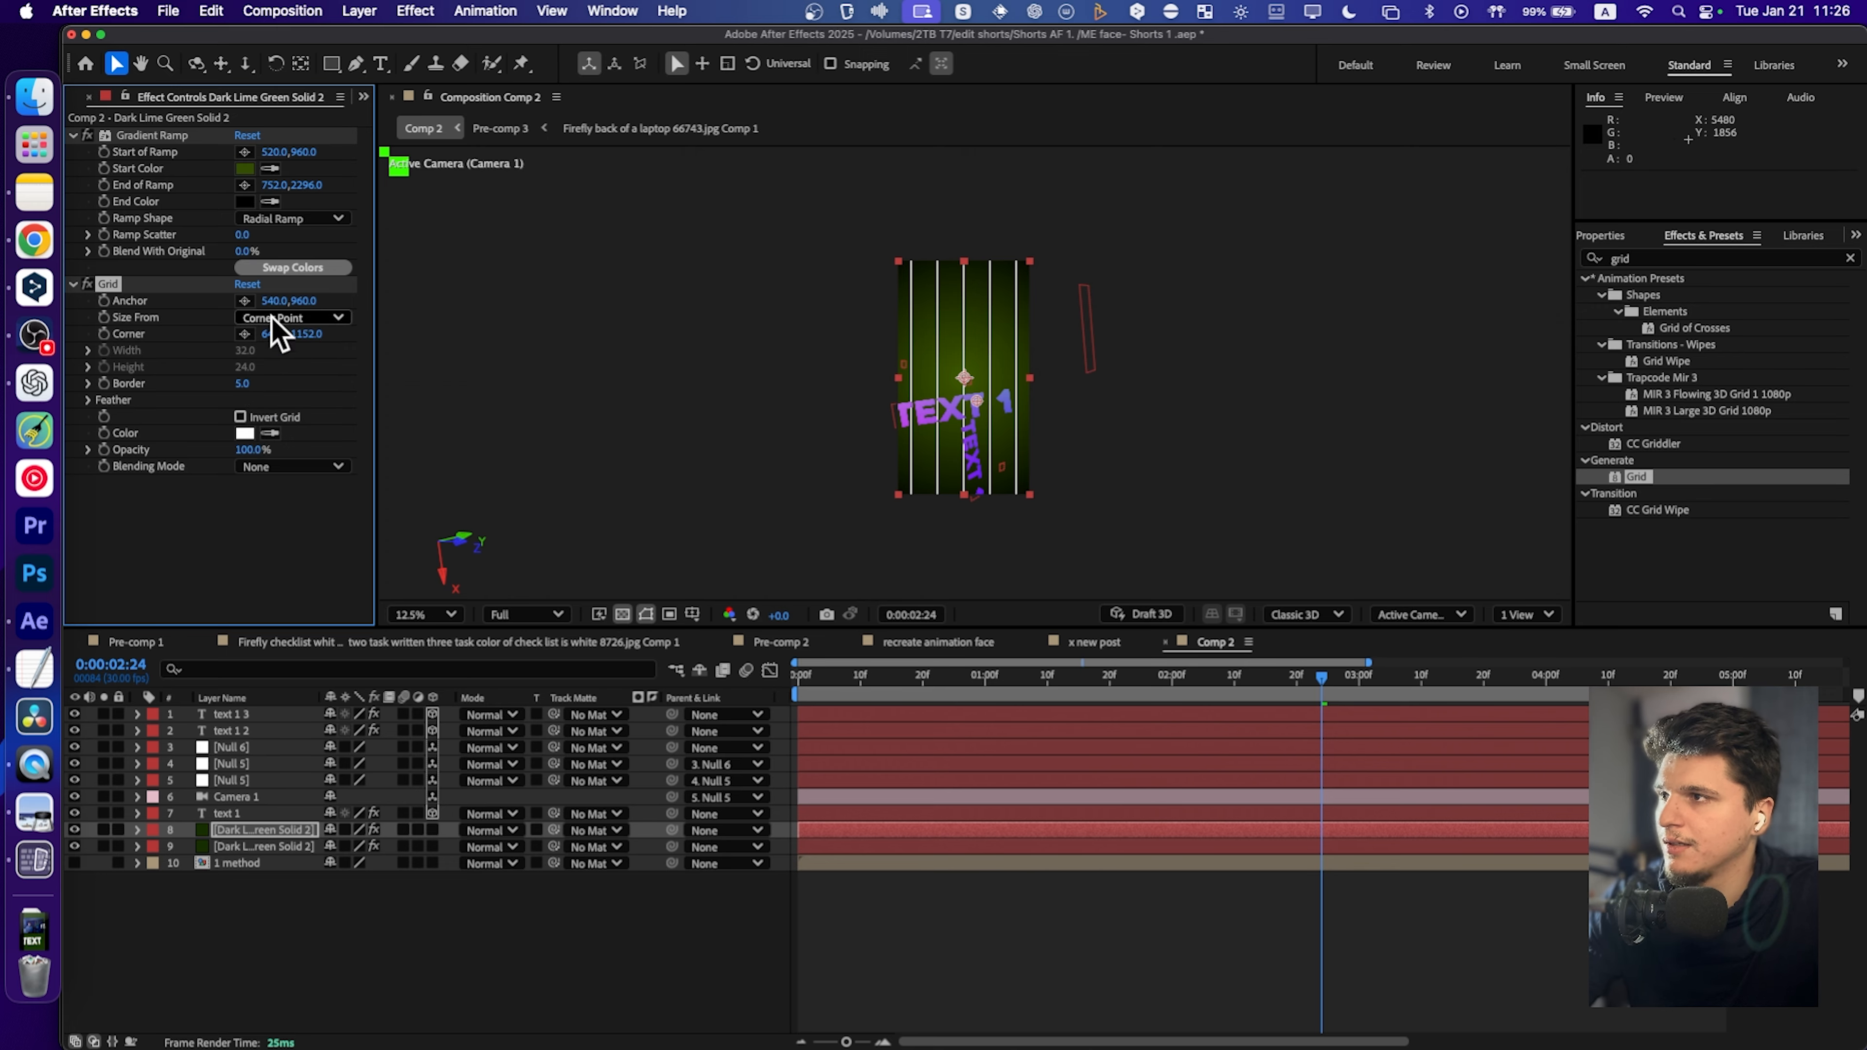
# Adjust the Grid effect's Anchor to 591, 960 and its Corner to 648, 1056.
pyautogui.moveTo(274, 300)
pyautogui.mouseDown()
pyautogui.moveTo(223, 298)
pyautogui.moveTo(243, 297)
pyautogui.mouseUp()
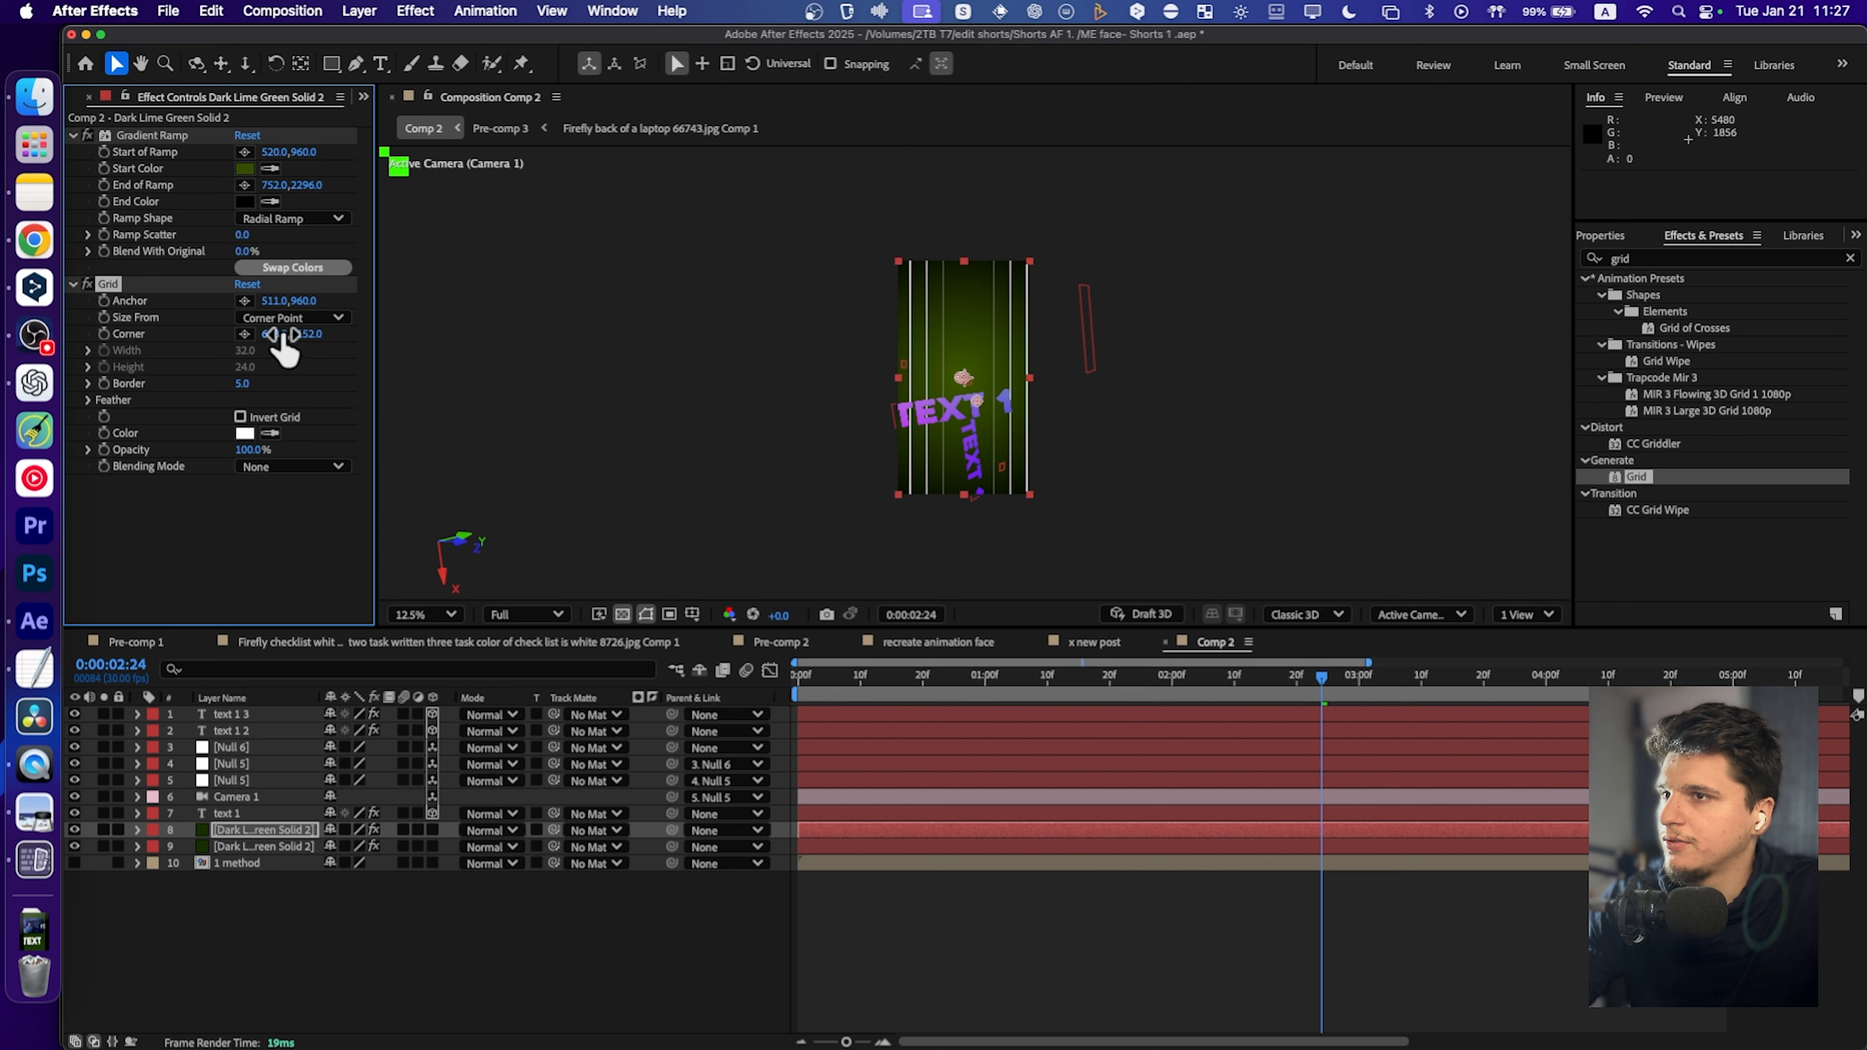
pyautogui.moveTo(283, 335); pyautogui.dragTo(346, 300)
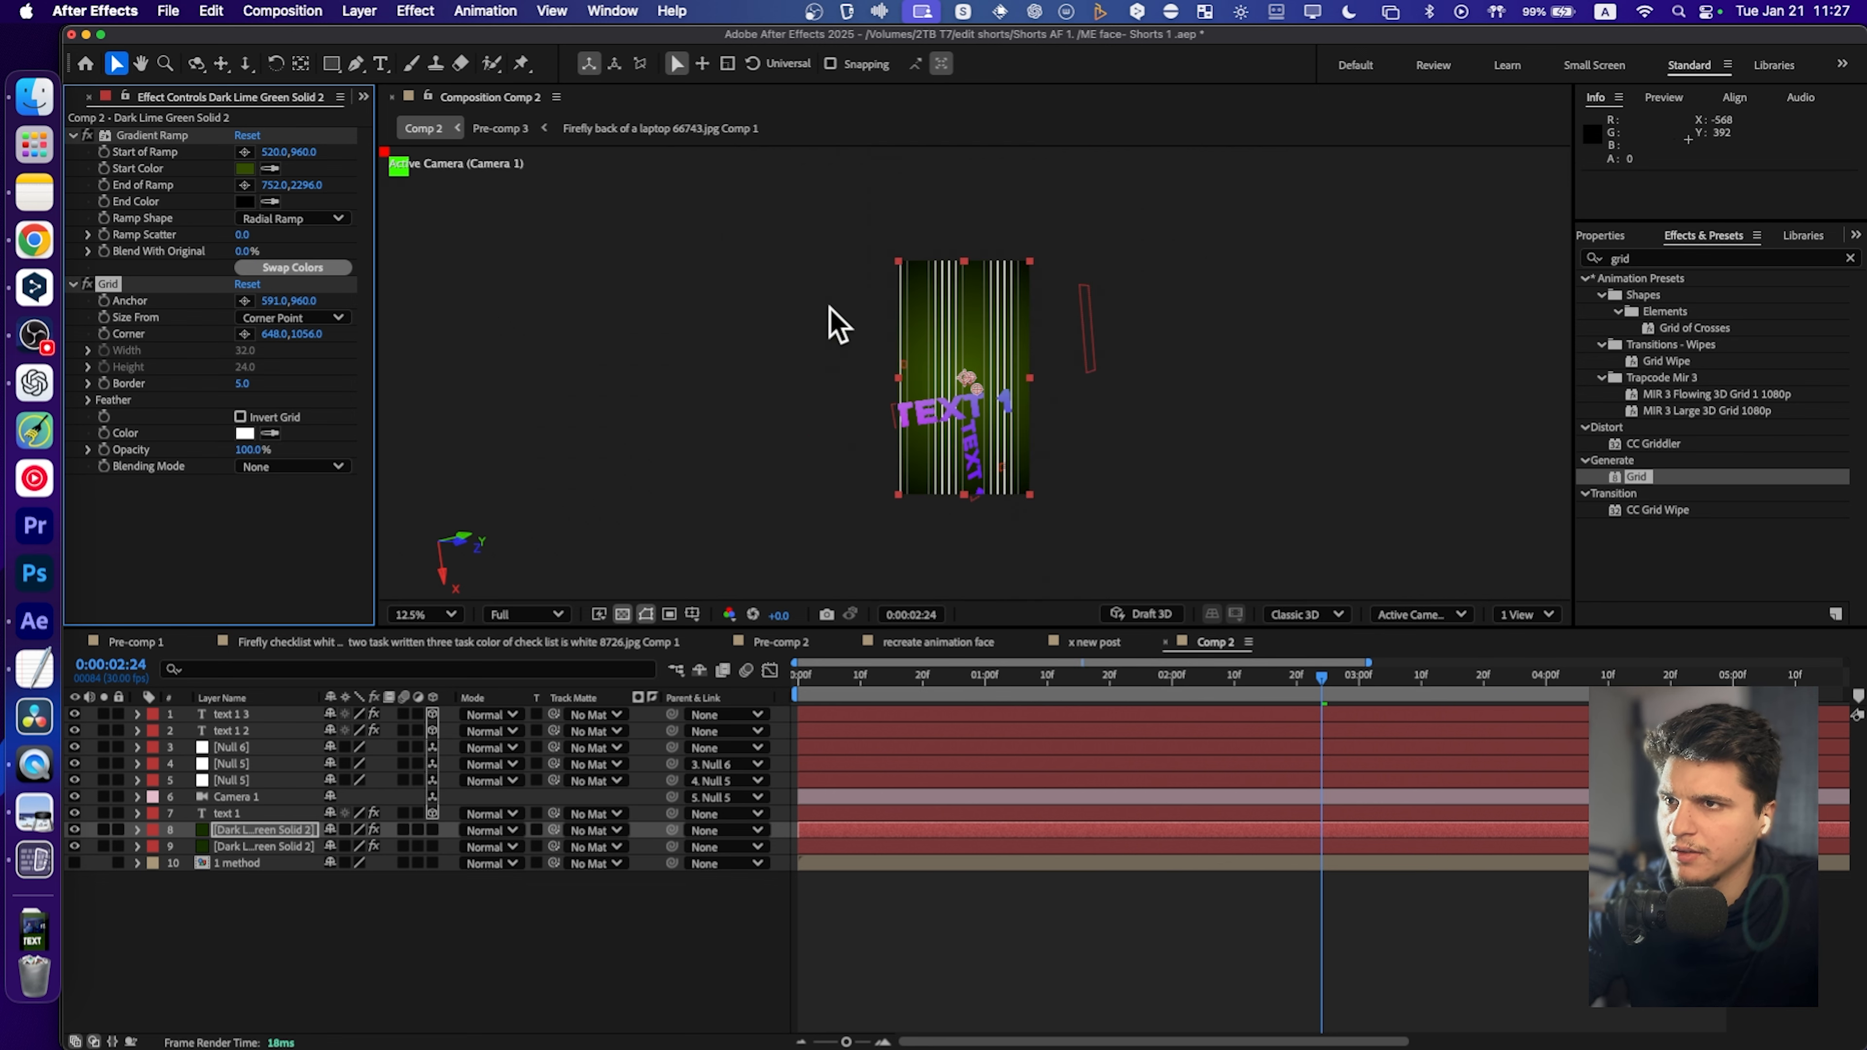
# Size the Grid from the Width Slider with a Width of 158.1 and lower its Opacity to 10%.
pyautogui.click(294, 317)
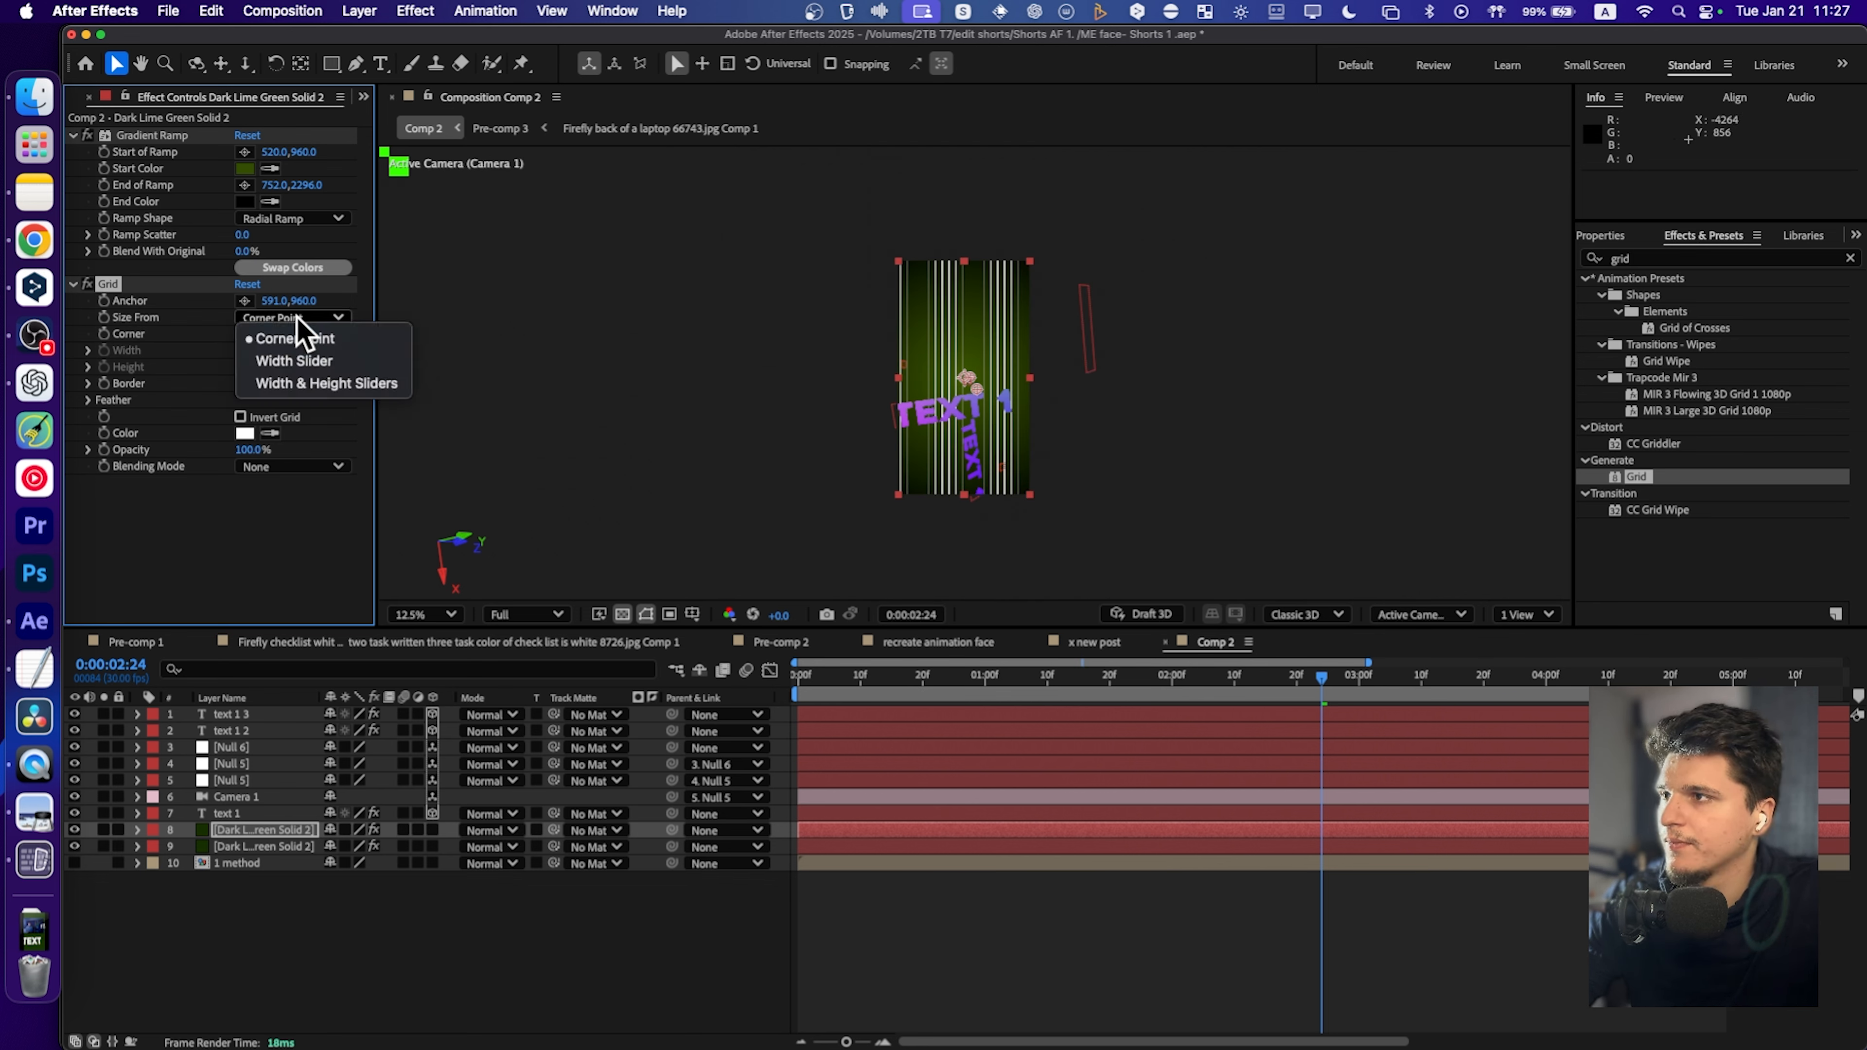
pyautogui.click(298, 362)
pyautogui.moveTo(149, 384); pyautogui.dragTo(295, 395)
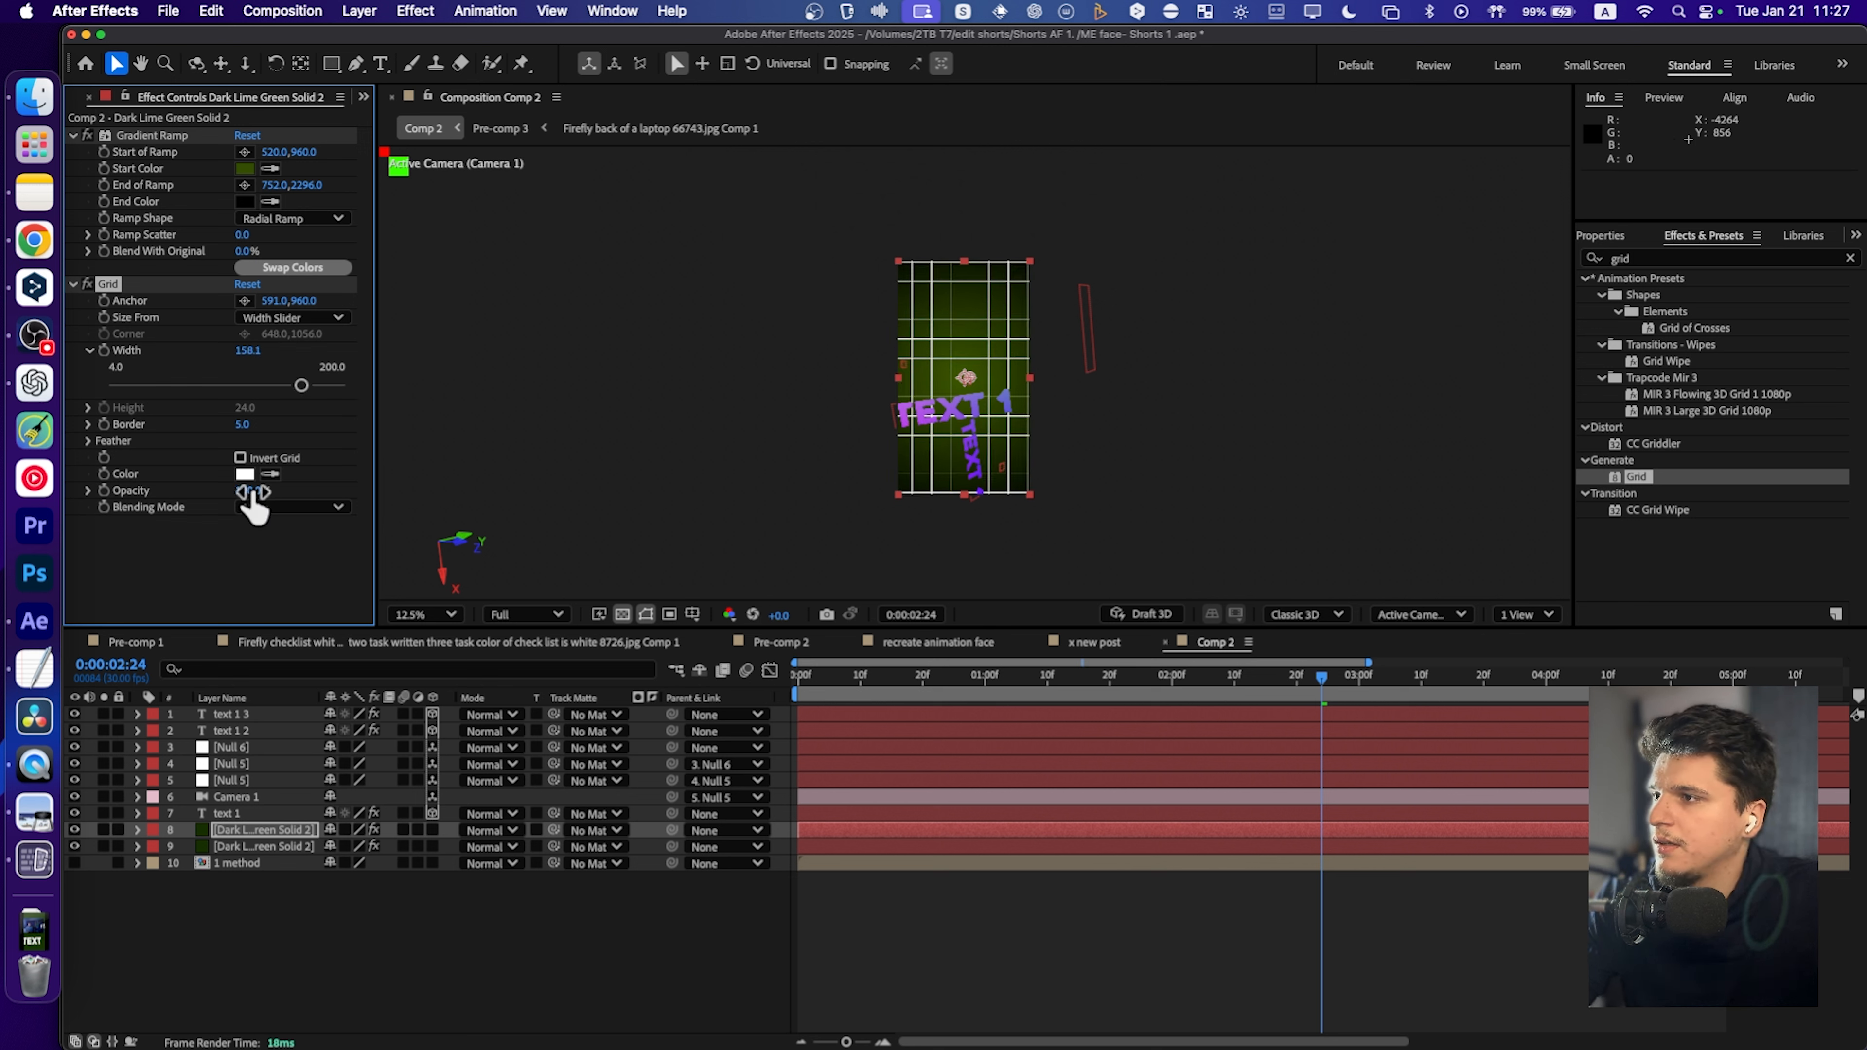
pyautogui.moveTo(251, 491); pyautogui.dragTo(159, 491)
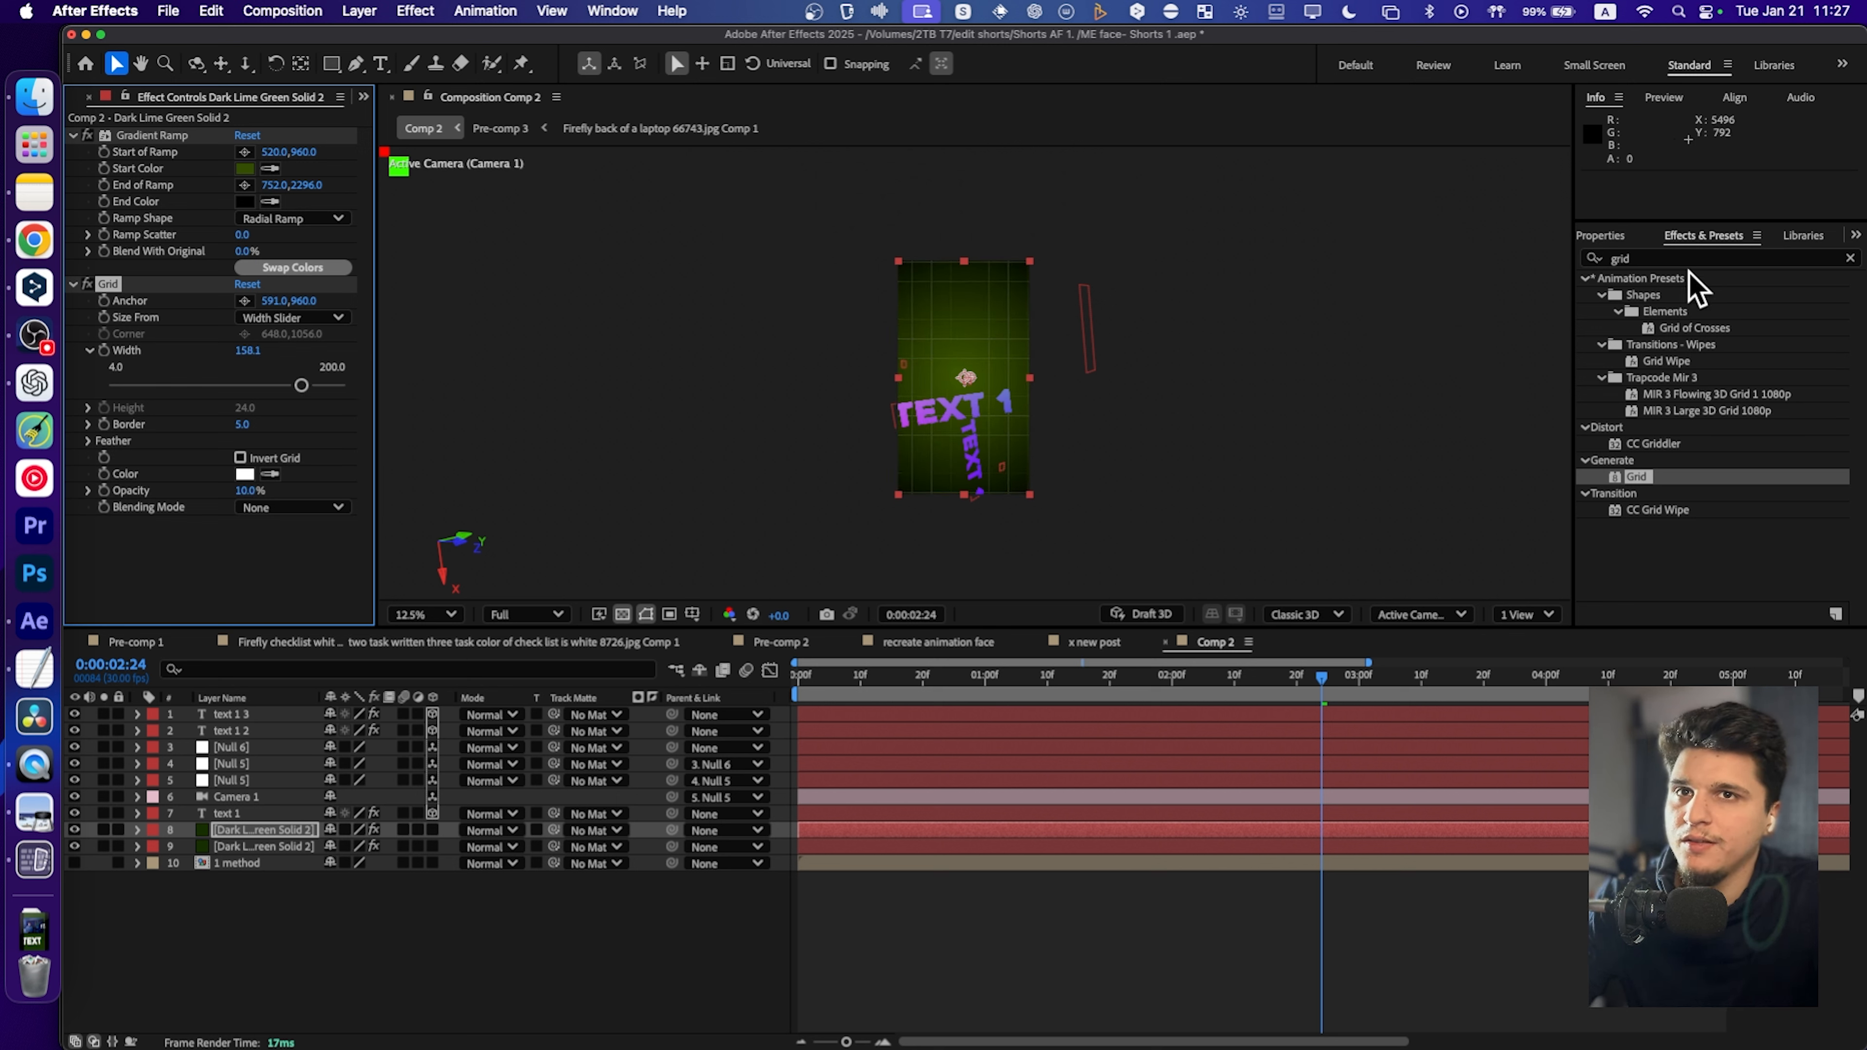
# Search the effects for "cc" and pre-compose both Dark Lime Green Solid 2 layers as Pre-comp 4, moving all attributes into the new composition.
pyautogui.click(1850, 257)
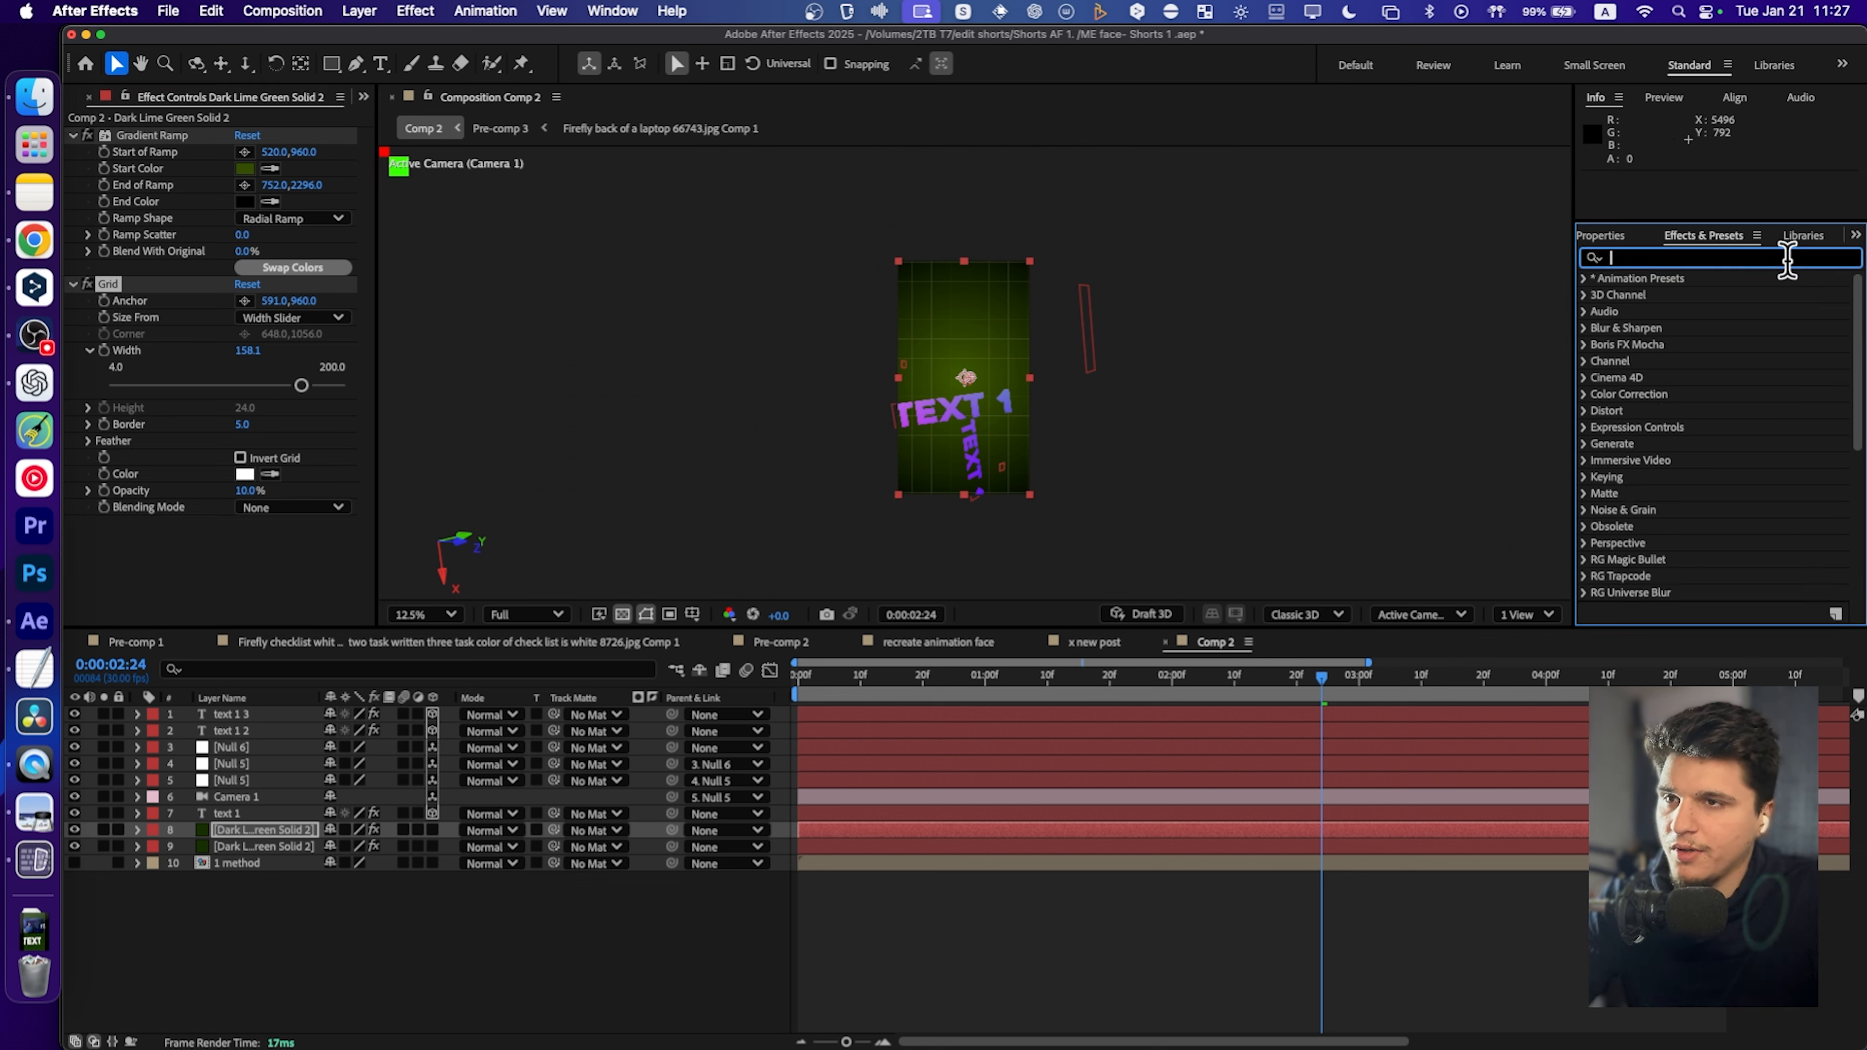
pyautogui.write('cc')
pyautogui.click(239, 847)
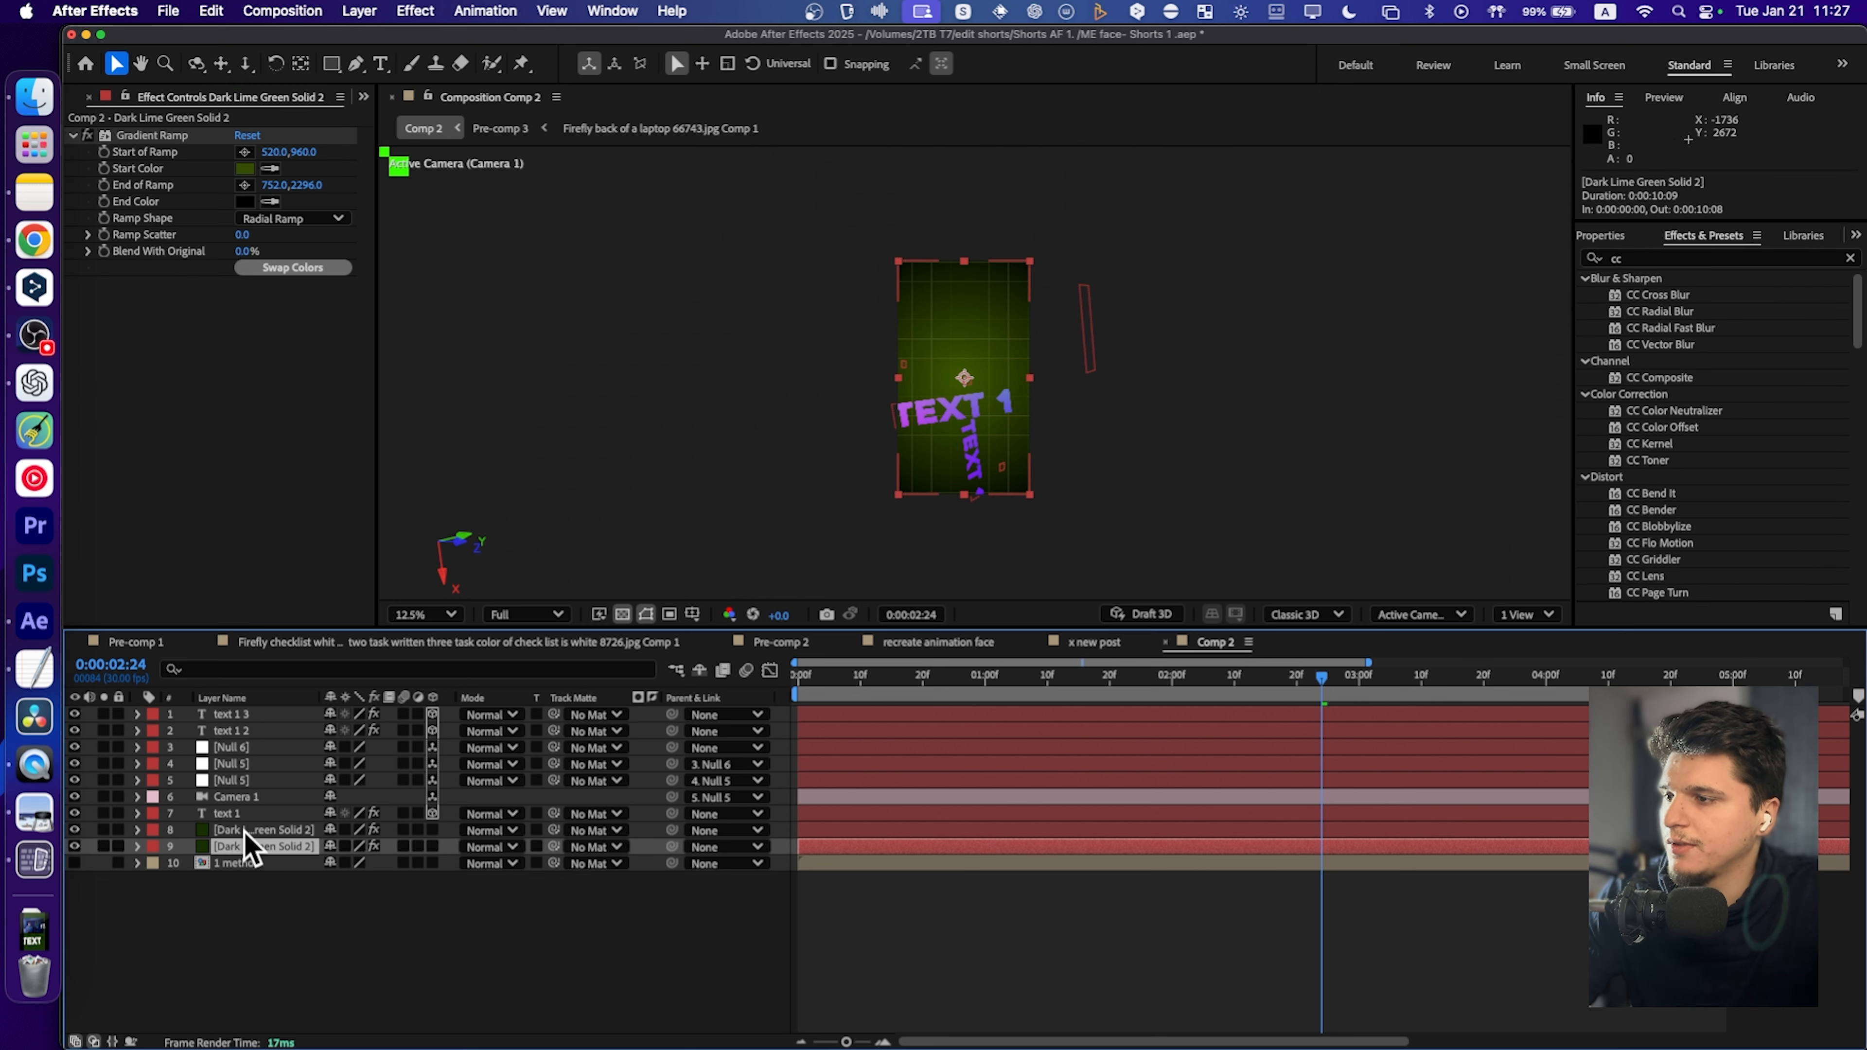
pyautogui.keyDown('shift'); pyautogui.click(243, 831); pyautogui.keyUp('shift')
pyautogui.rightClick(243, 830)
pyautogui.click(264, 907)
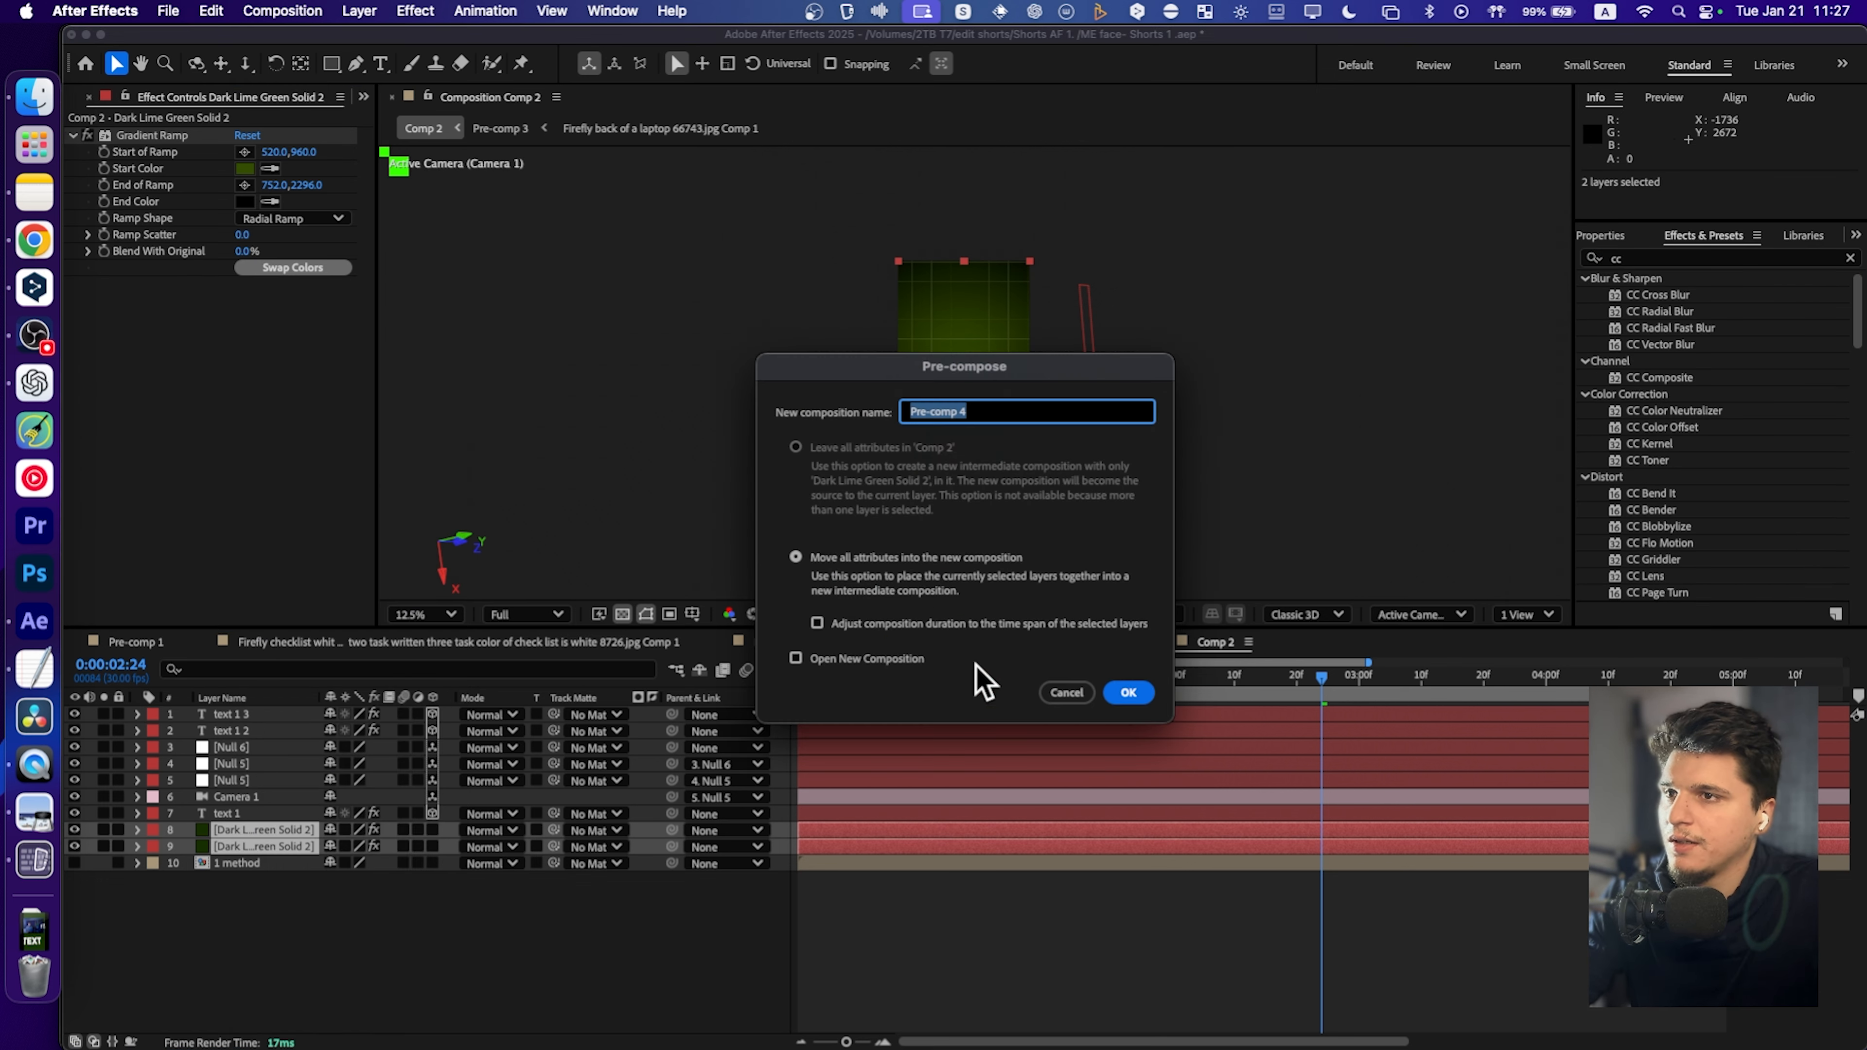
pyautogui.click(1127, 693)
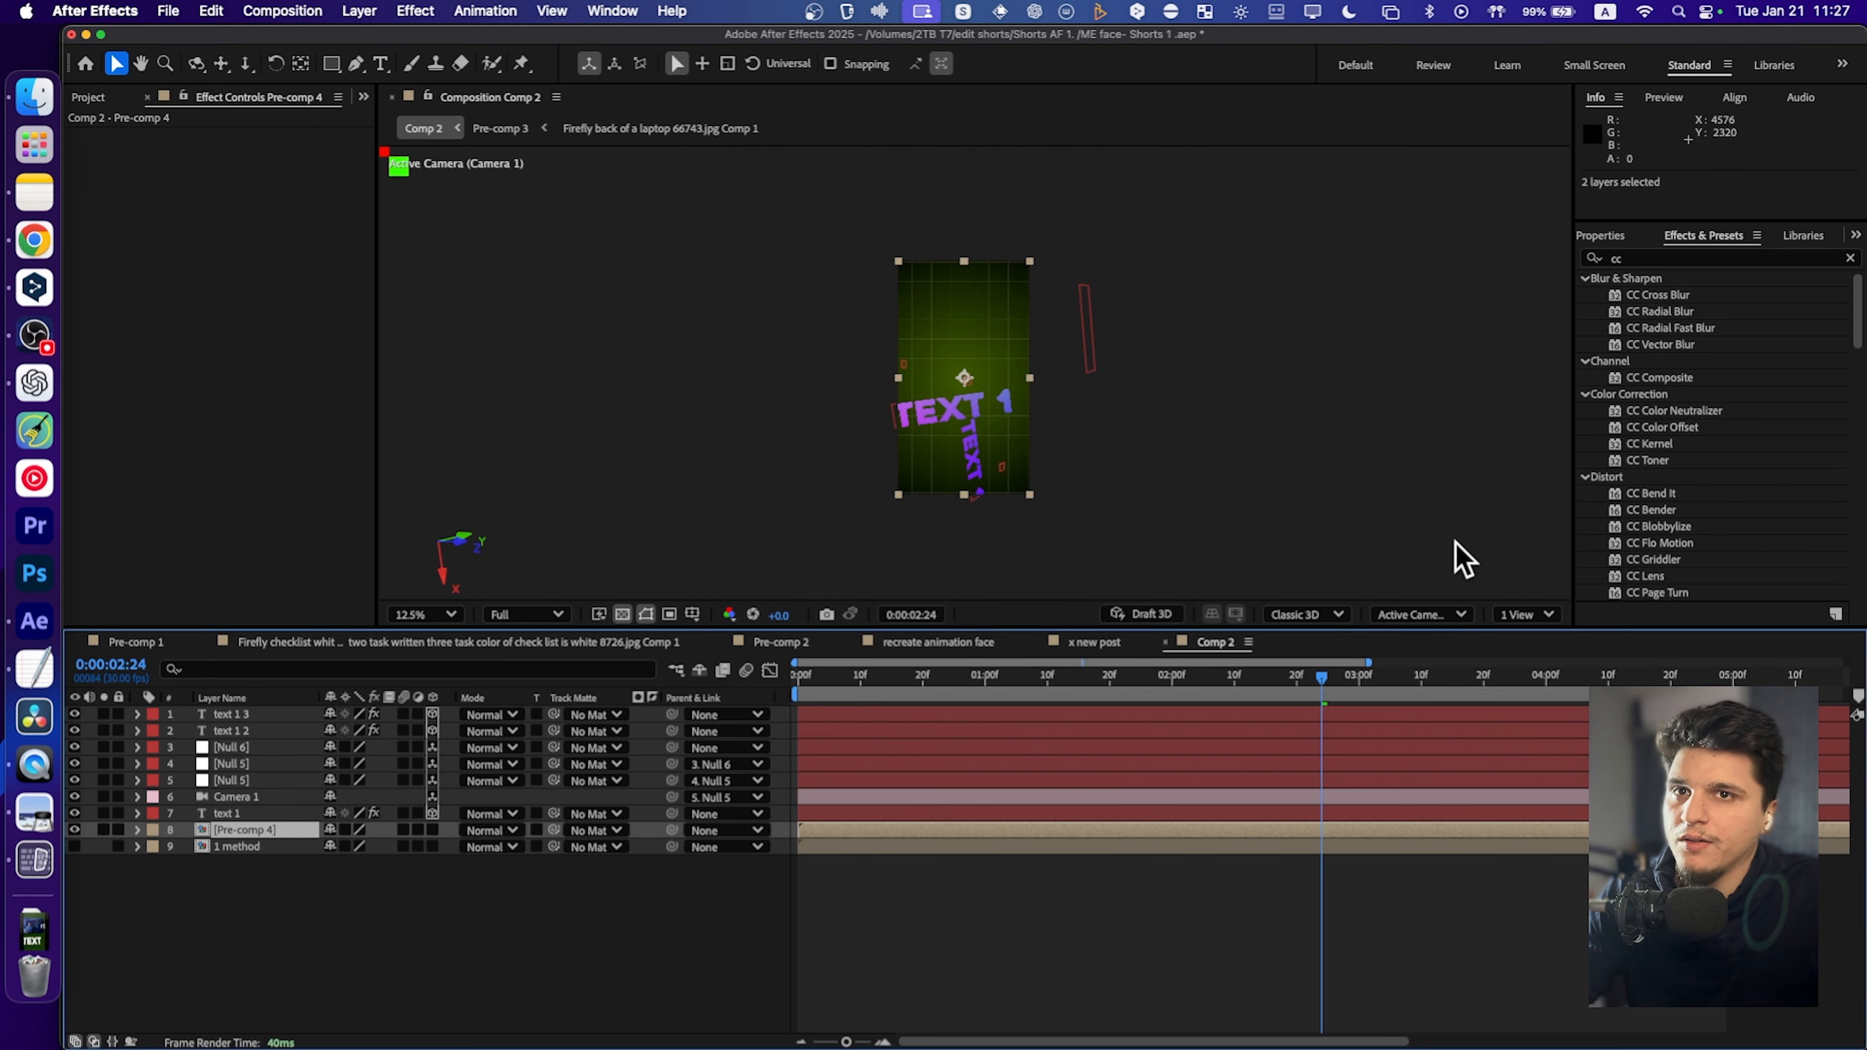
# Apply CC Lens to the Pre-comp 4 layer, set its Size to 120, and return to 0:00:00:00.
pyautogui.click(1707, 261)
pyautogui.write('le')
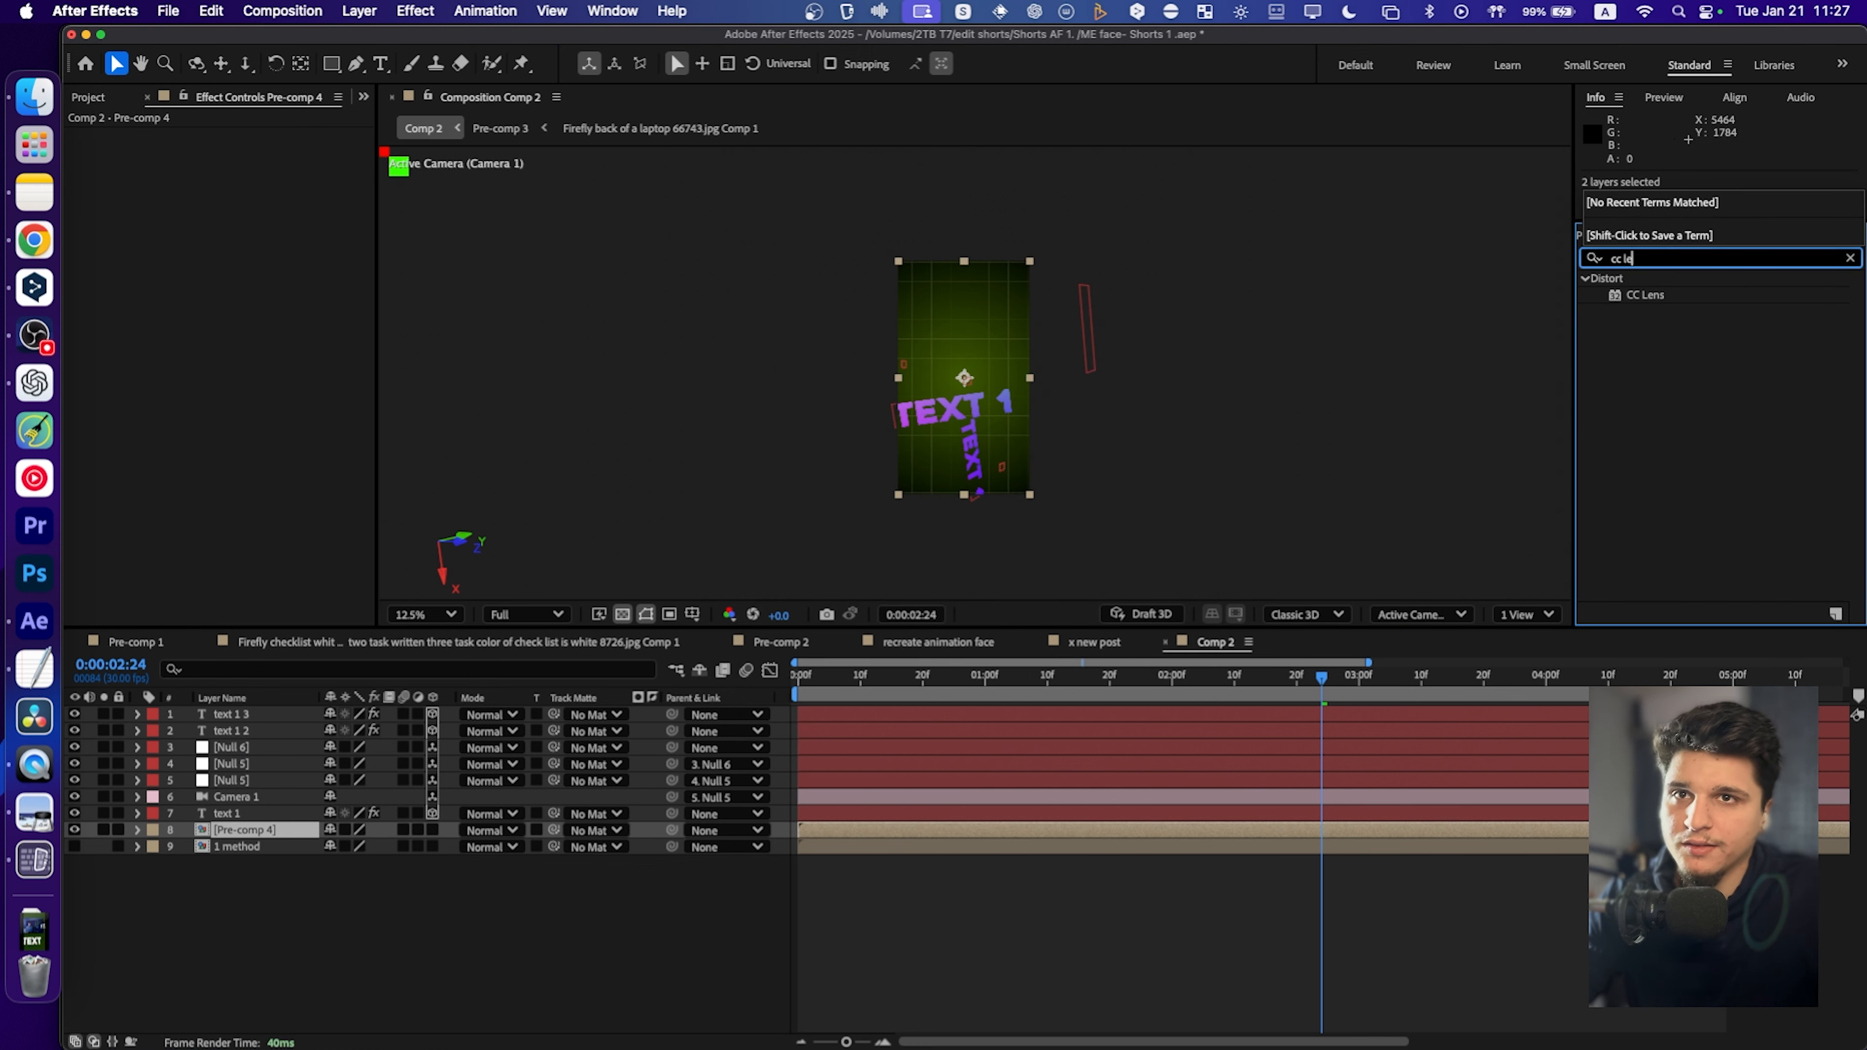
pyautogui.moveTo(1660, 292); pyautogui.dragTo(248, 831)
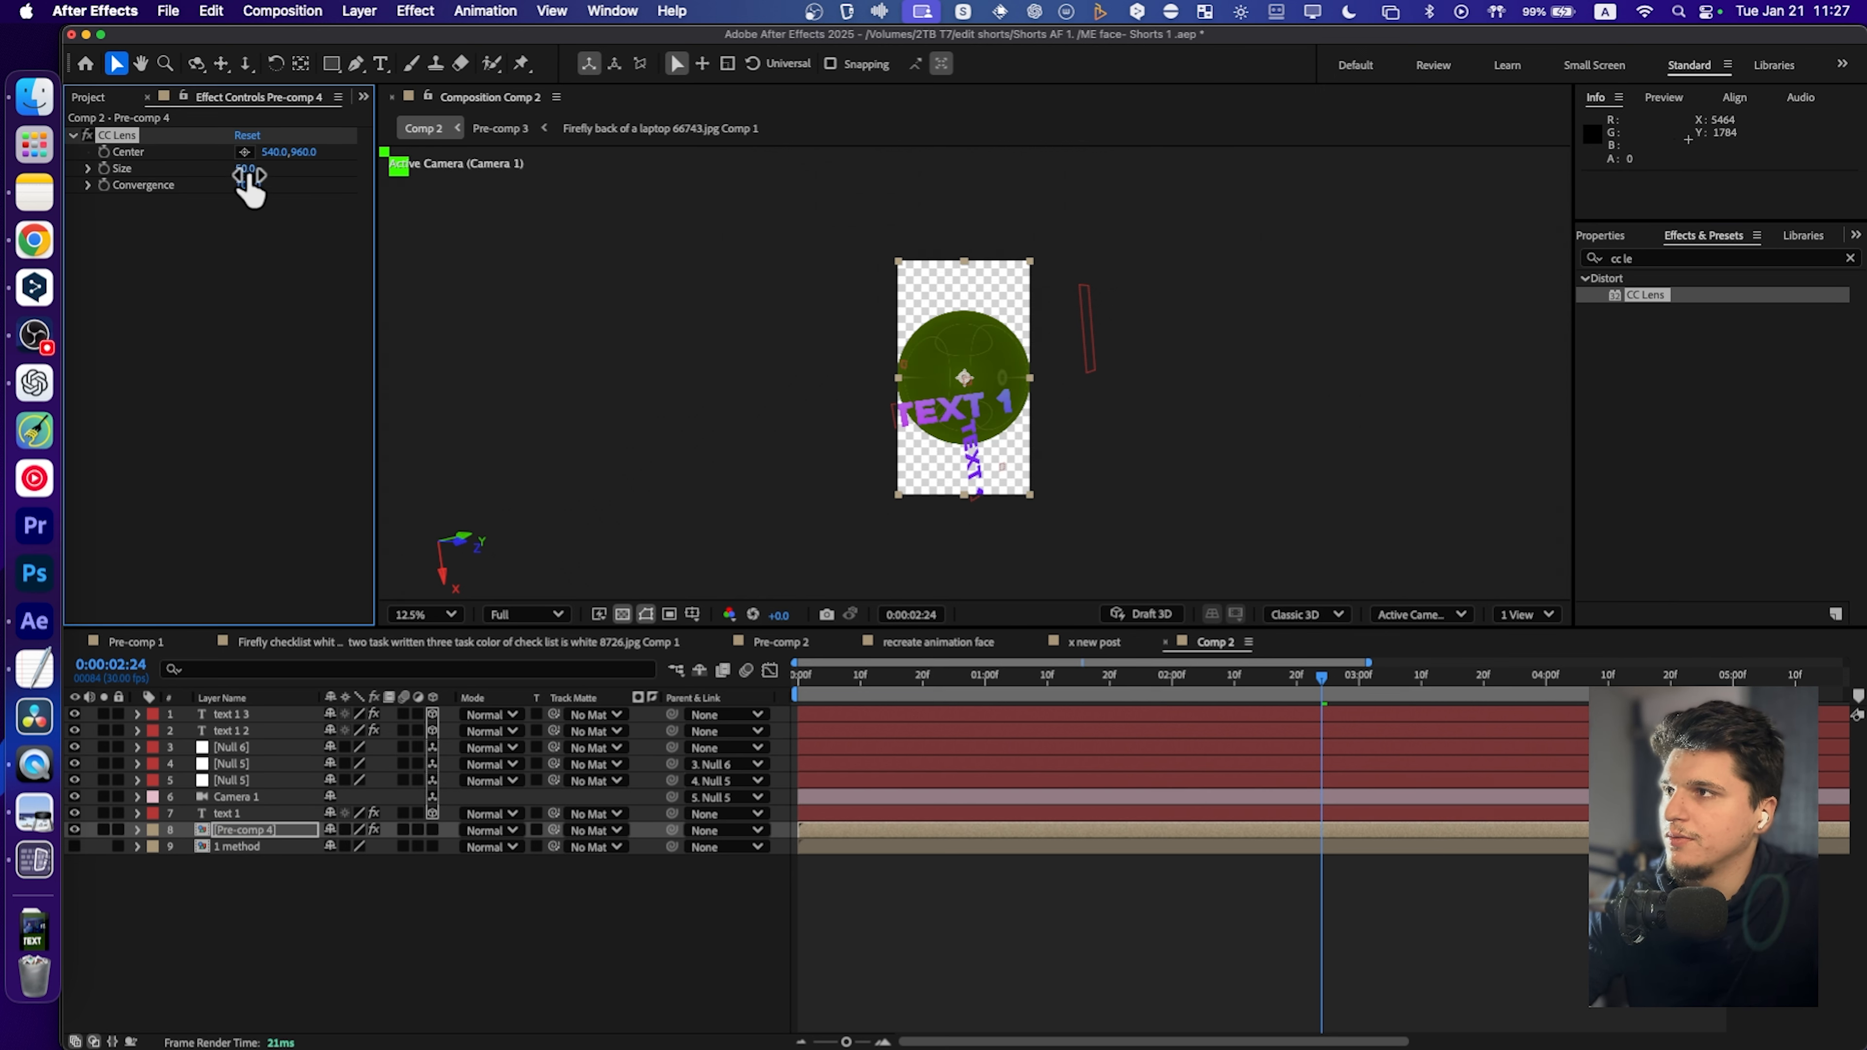
pyautogui.moveTo(244, 168); pyautogui.dragTo(317, 167)
pyautogui.moveTo(842, 682); pyautogui.dragTo(757, 680)
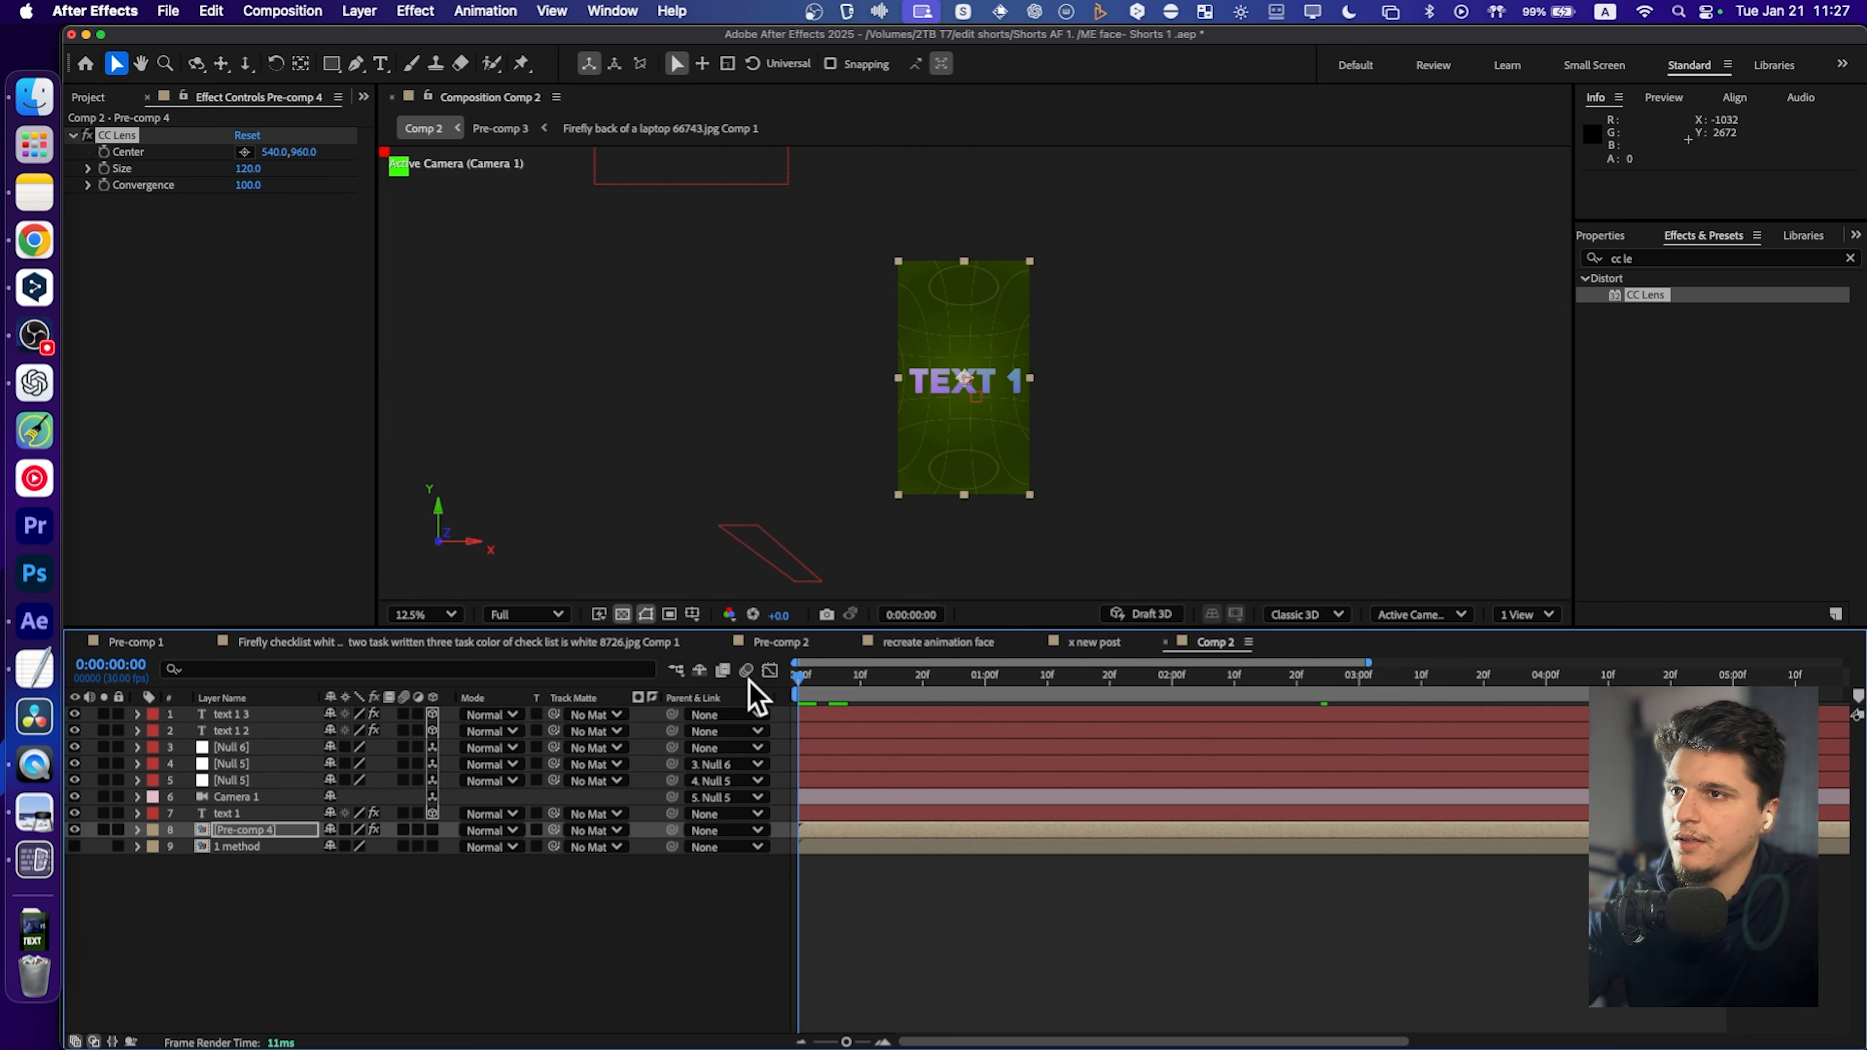